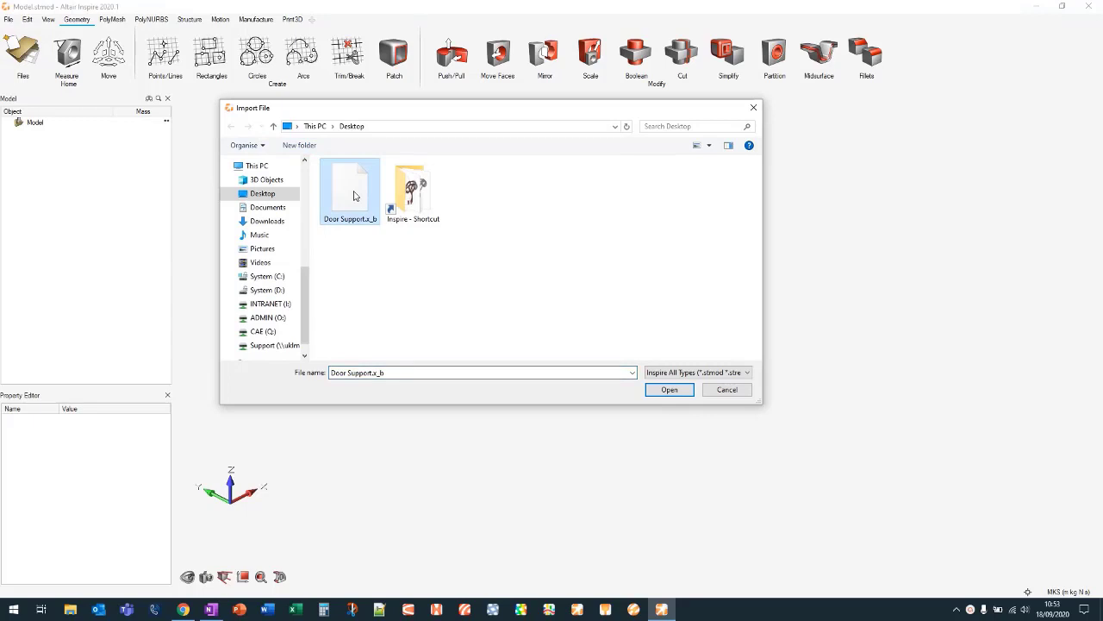
# Import the Door Support.x_b geometry file and inspect the part from several angles
pyautogui.click(670, 390)
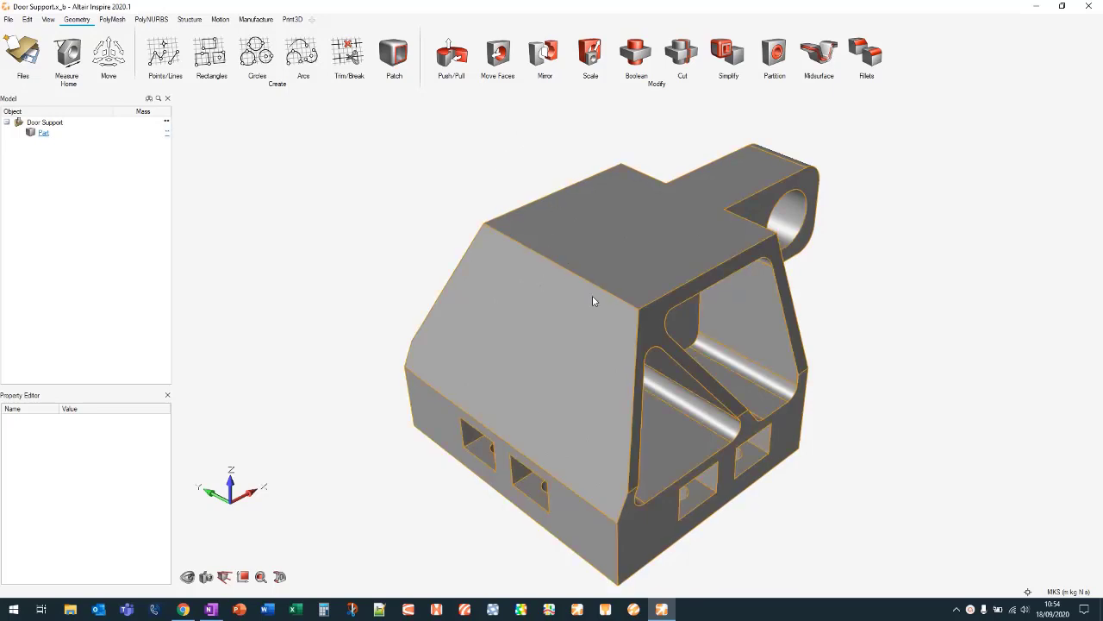
pyautogui.scroll(-5, 565, 300)
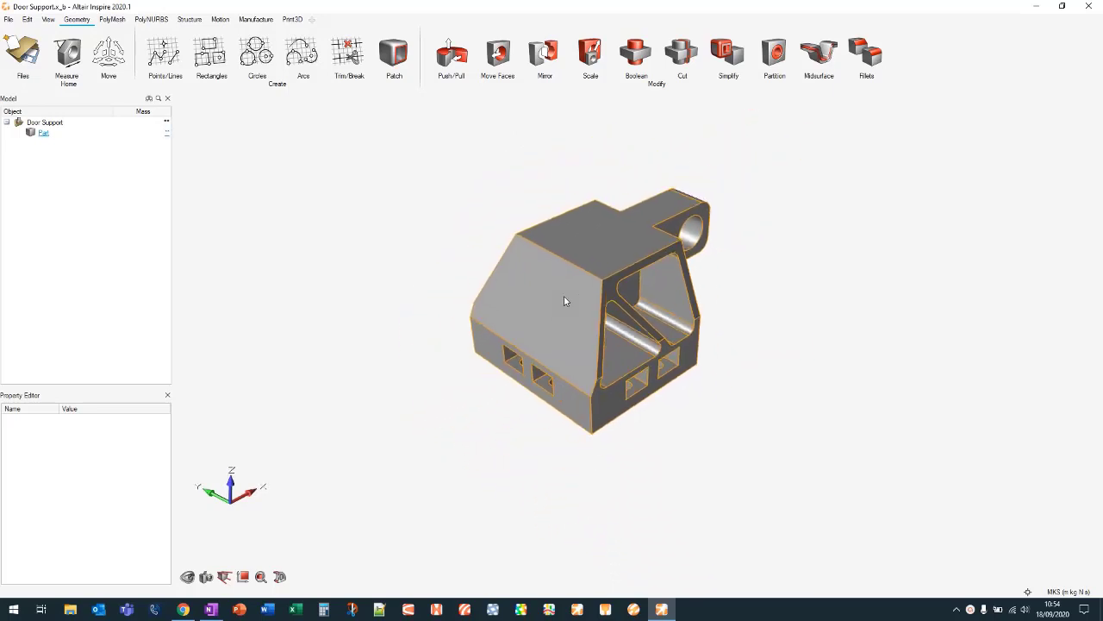
pyautogui.scroll(-2, 565, 301)
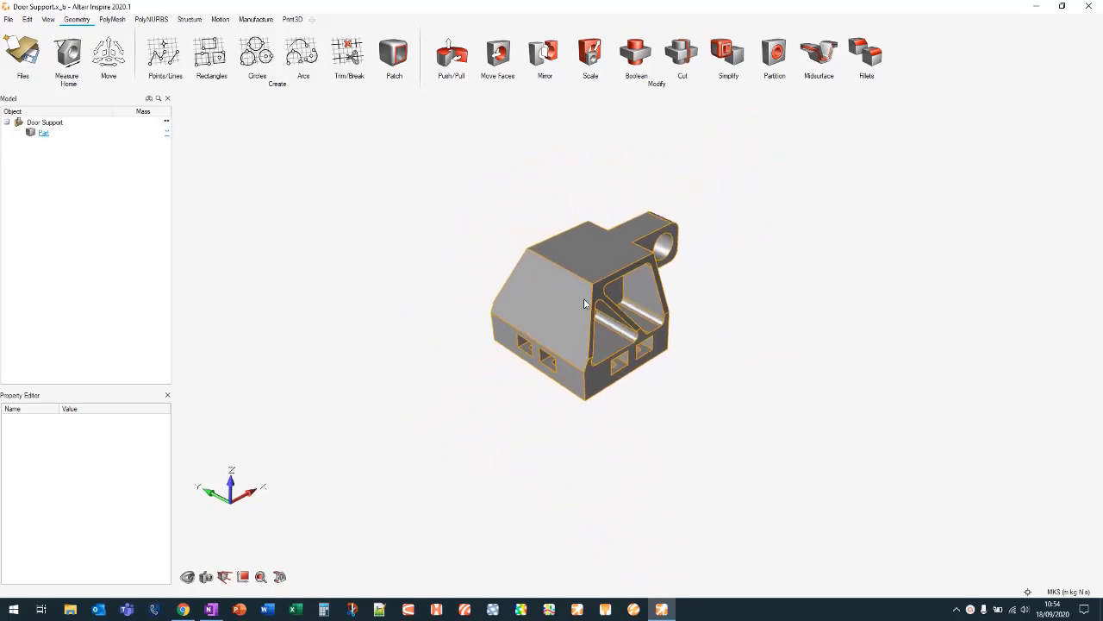
pyautogui.moveTo(584, 304); pyautogui.dragTo(618, 251, button='right')
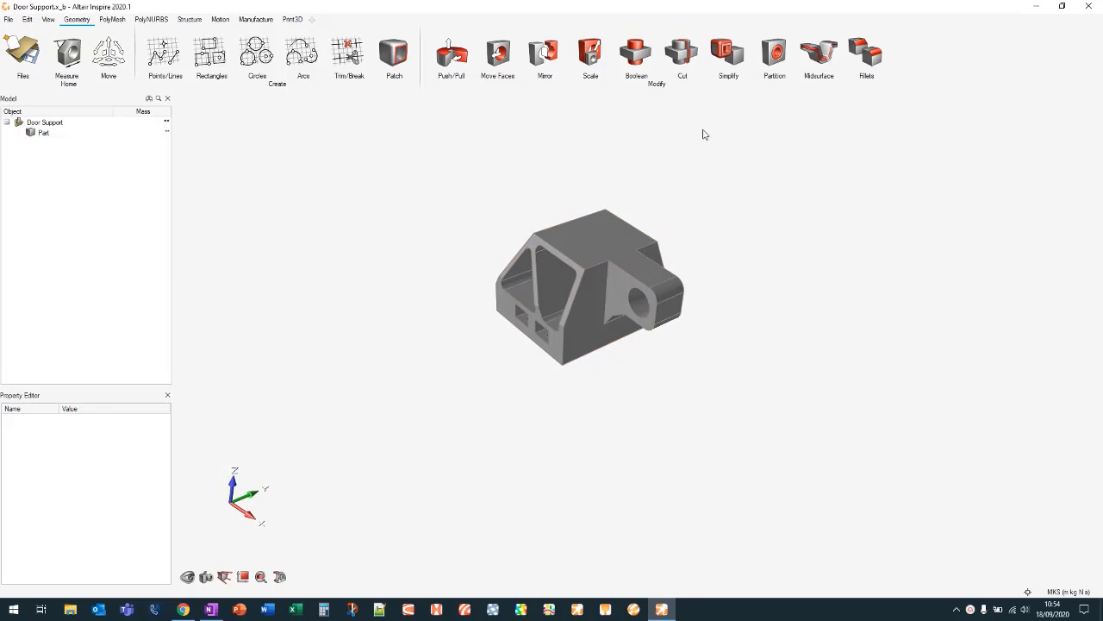
pyautogui.keyDown('ctrl'); pyautogui.moveTo(715, 163); pyautogui.dragTo(716, 212, button='right'); pyautogui.keyUp('ctrl')
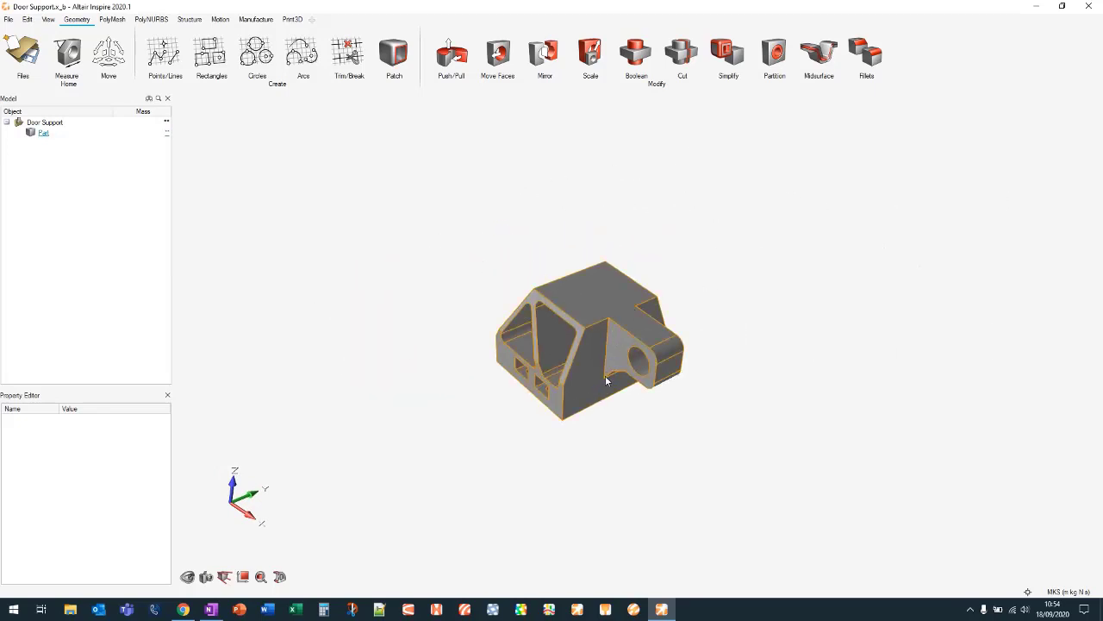
pyautogui.scroll(5, 596, 329)
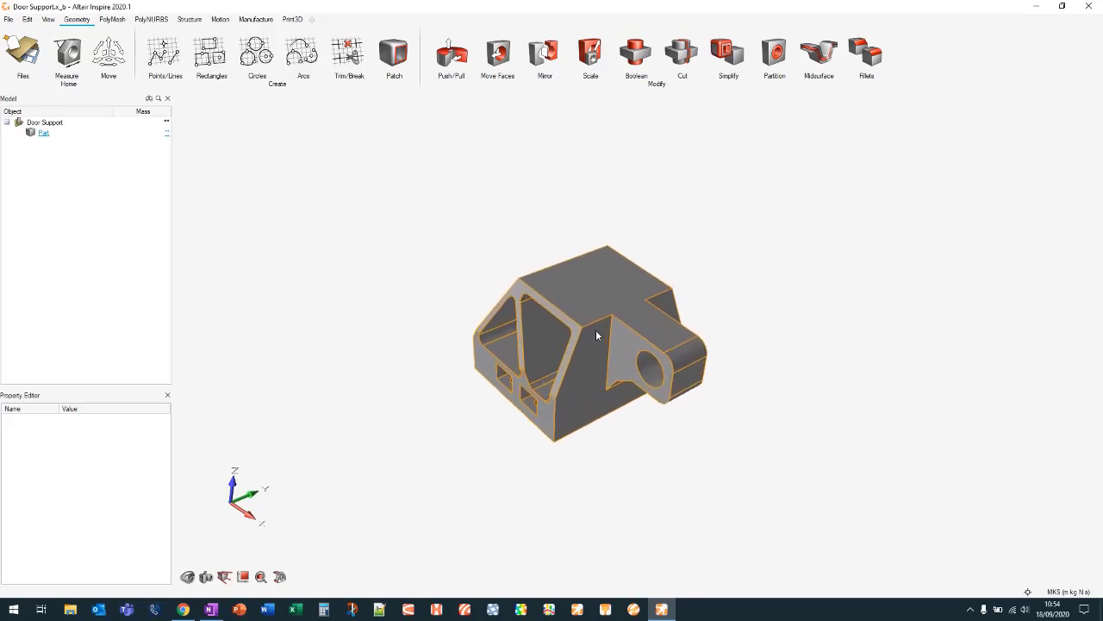
pyautogui.moveTo(595, 330); pyautogui.dragTo(605, 231, button='right')
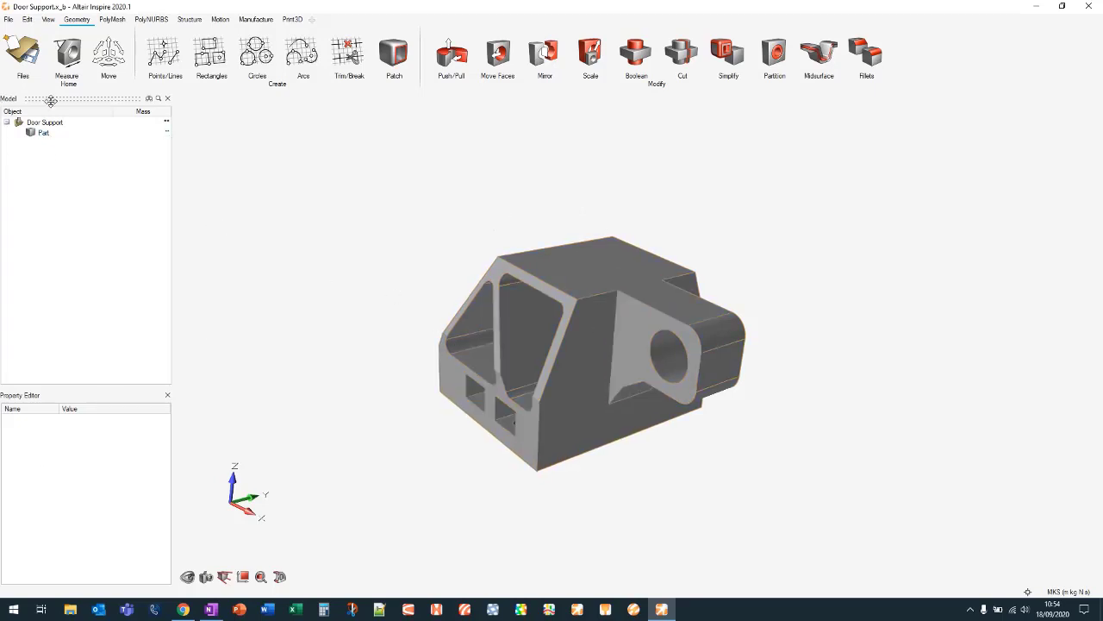
# Select the imported part and enlarge the property editor so that all its property groups fit
pyautogui.click(48, 20)
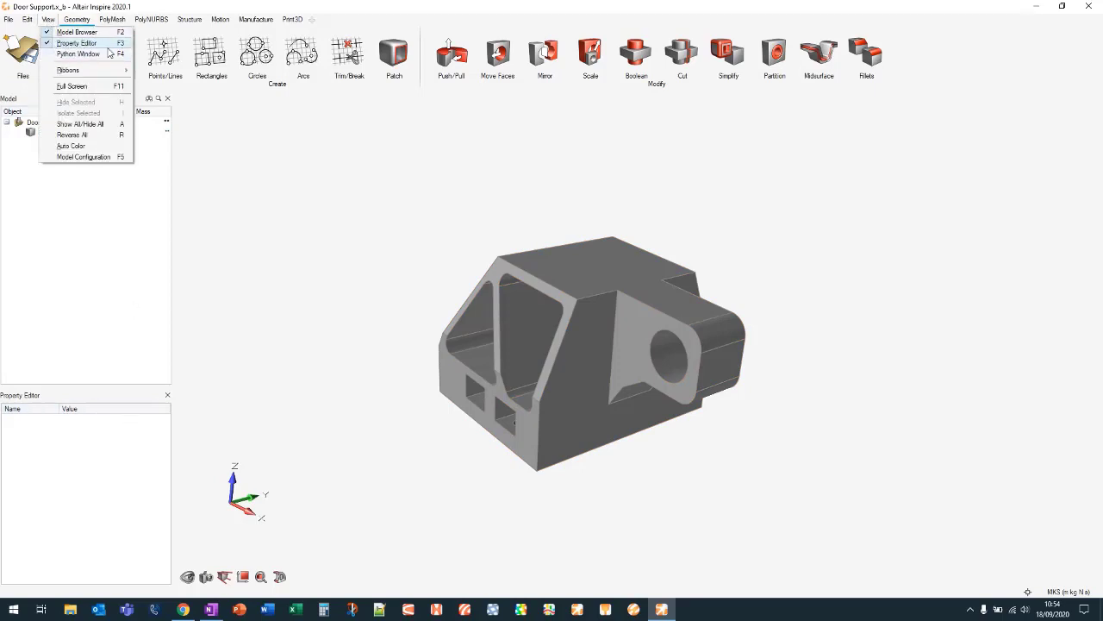
pyautogui.click(345, 235)
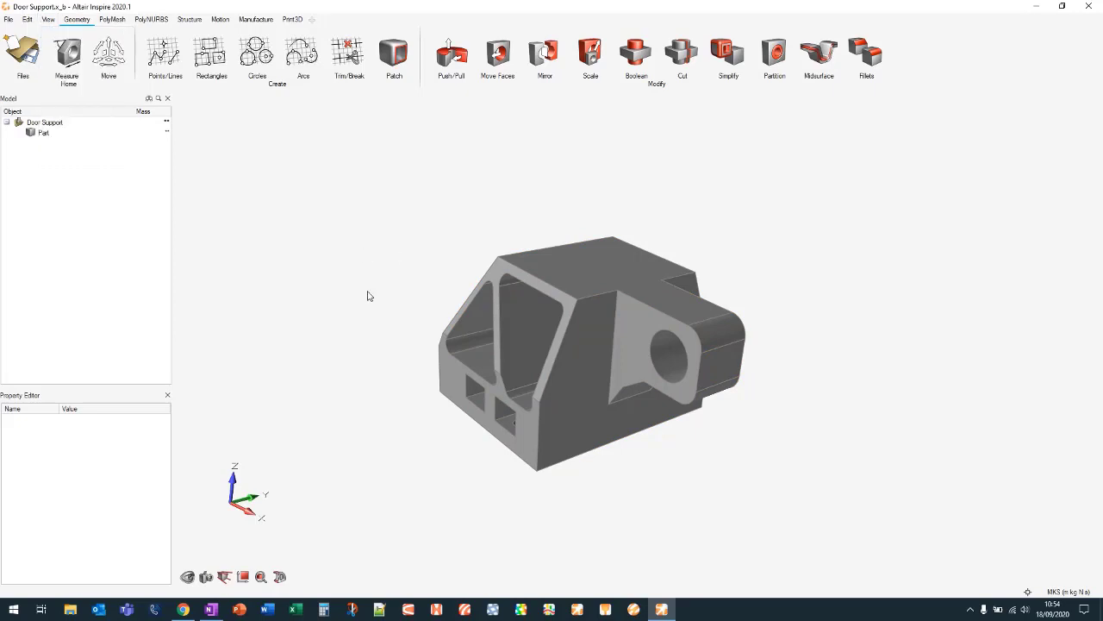
pyautogui.click(601, 277)
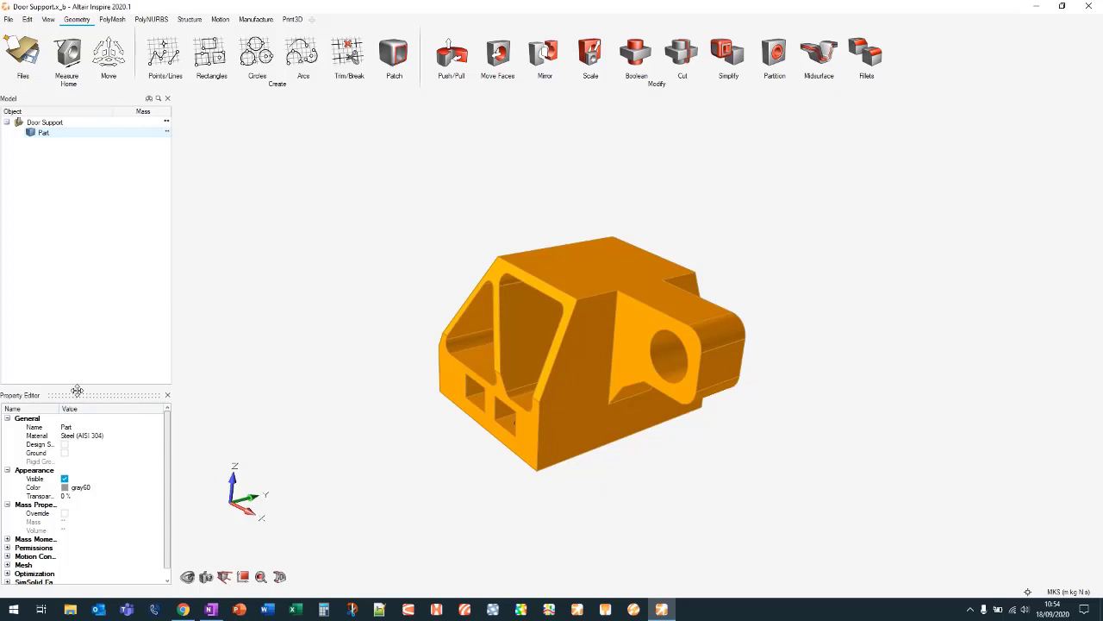
pyautogui.moveTo(77, 385); pyautogui.dragTo(98, 313)
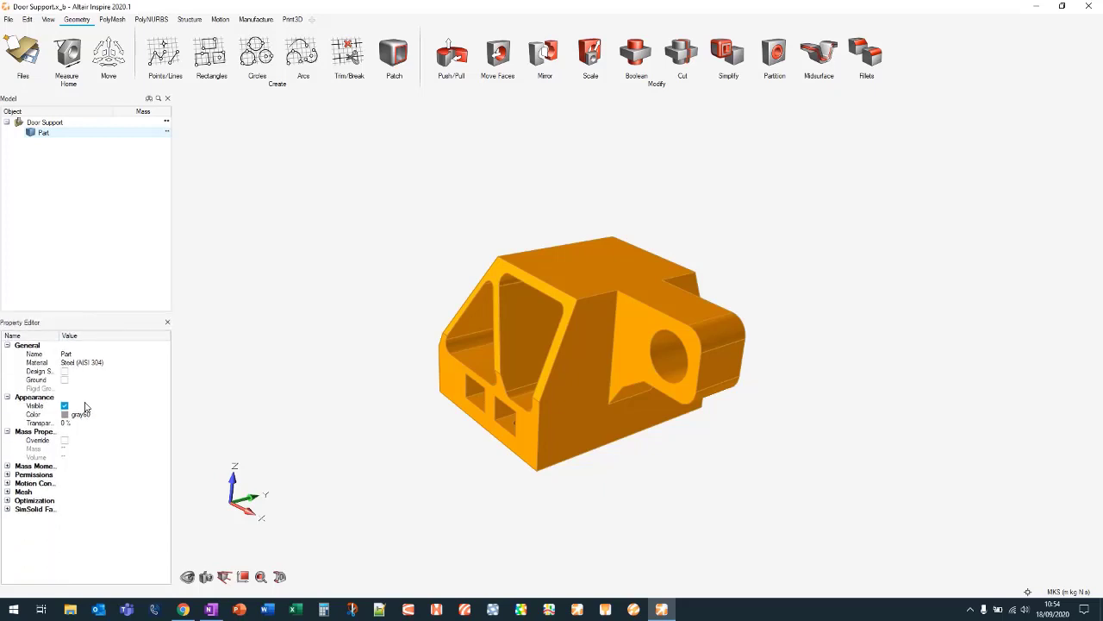
pyautogui.click(7, 491)
pyautogui.click(8, 491)
# Assign the material Aluminum (2024-T3/T6/T8) to the door support part and calculate its mass
pyautogui.click(103, 362)
pyautogui.click(77, 363)
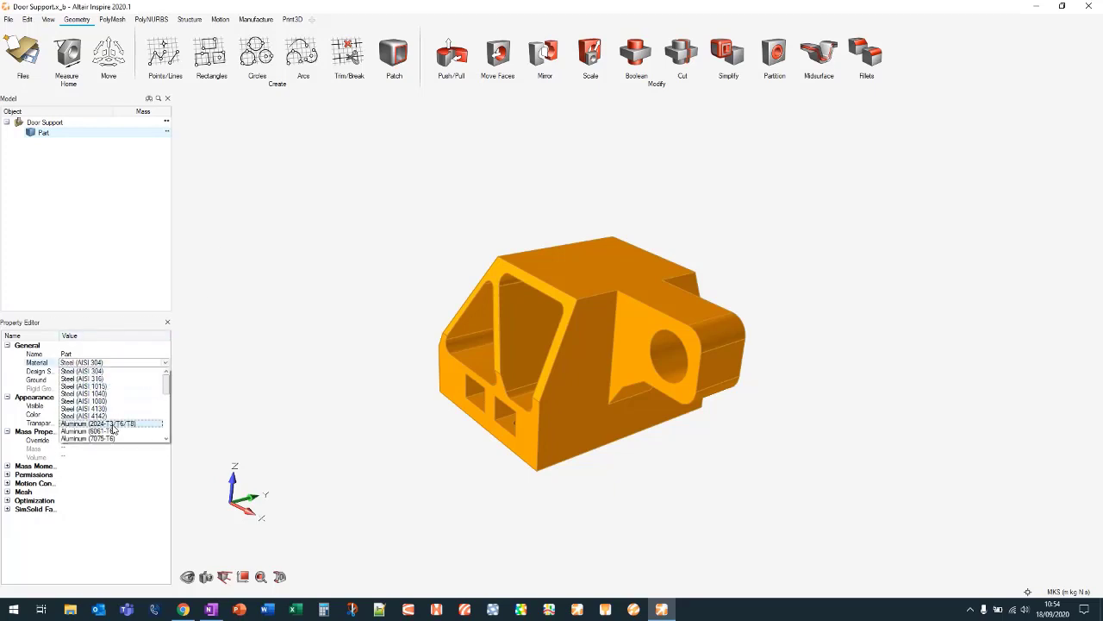
pyautogui.click(122, 363)
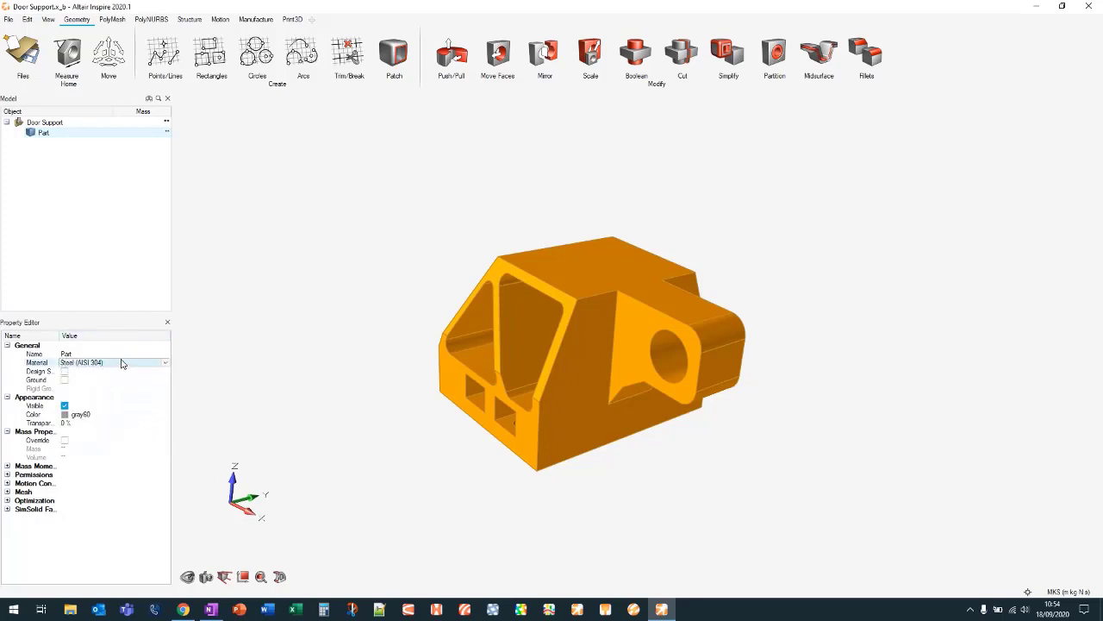
pyautogui.rightClick(579, 273)
pyautogui.moveTo(642, 283)
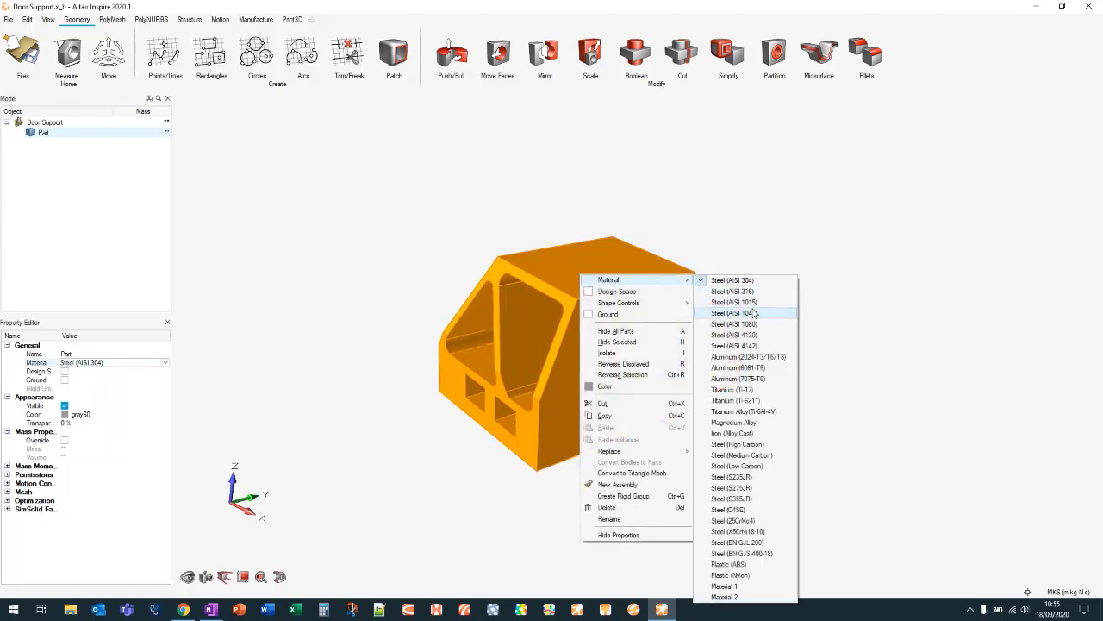
pyautogui.click(756, 359)
pyautogui.click(871, 163)
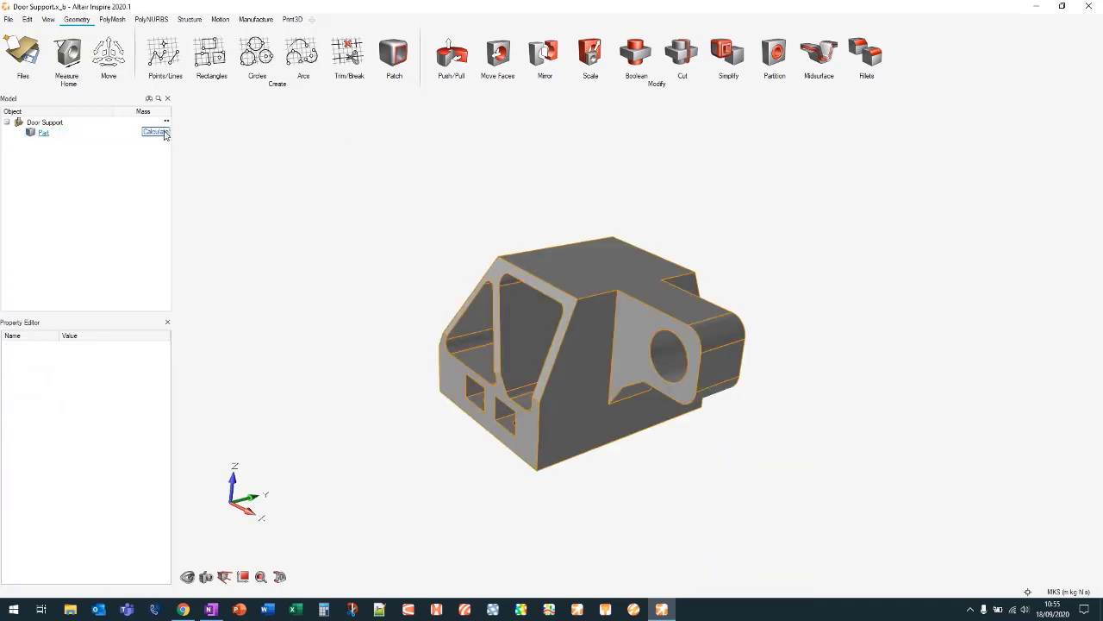
pyautogui.click(156, 132)
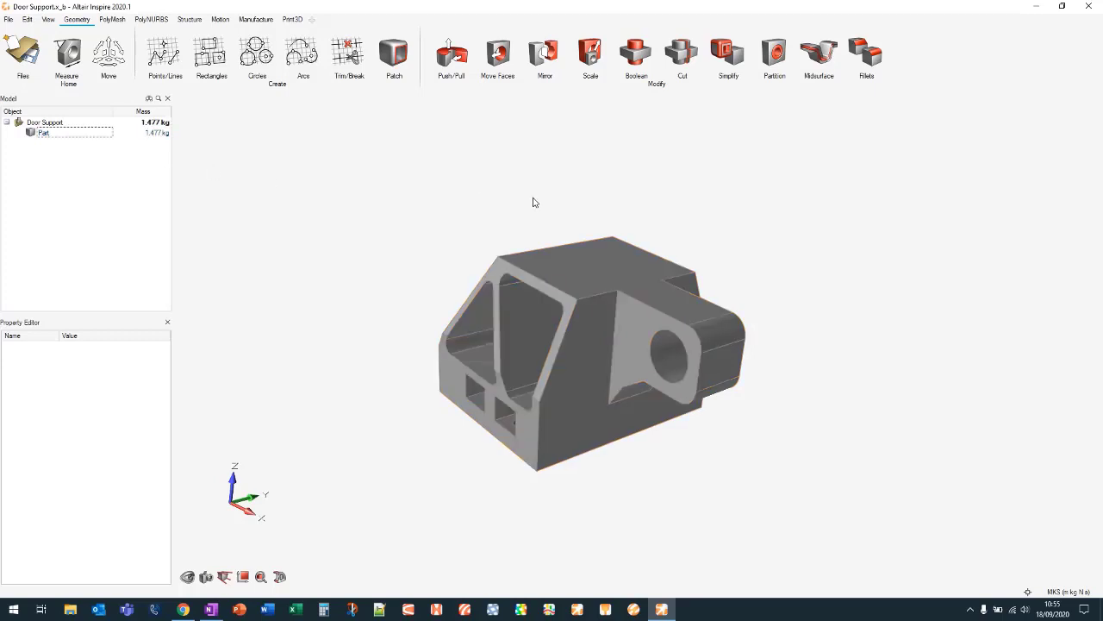
# Delete Material 1 and Material 2 from the custom materials and add one new material with default properties
pyautogui.click(197, 20)
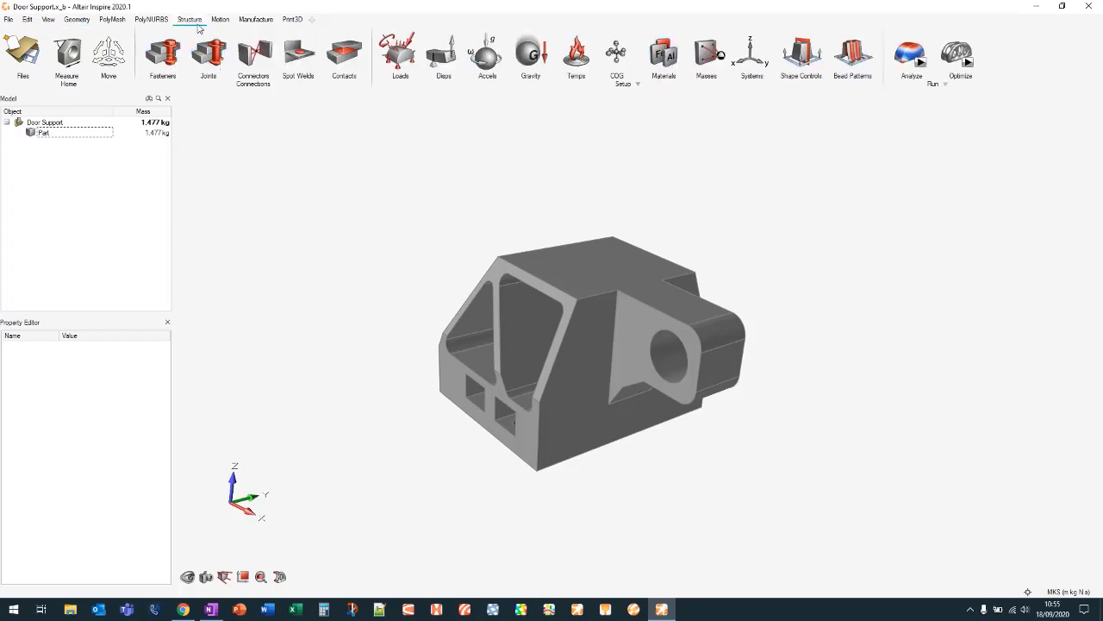
pyautogui.click(669, 59)
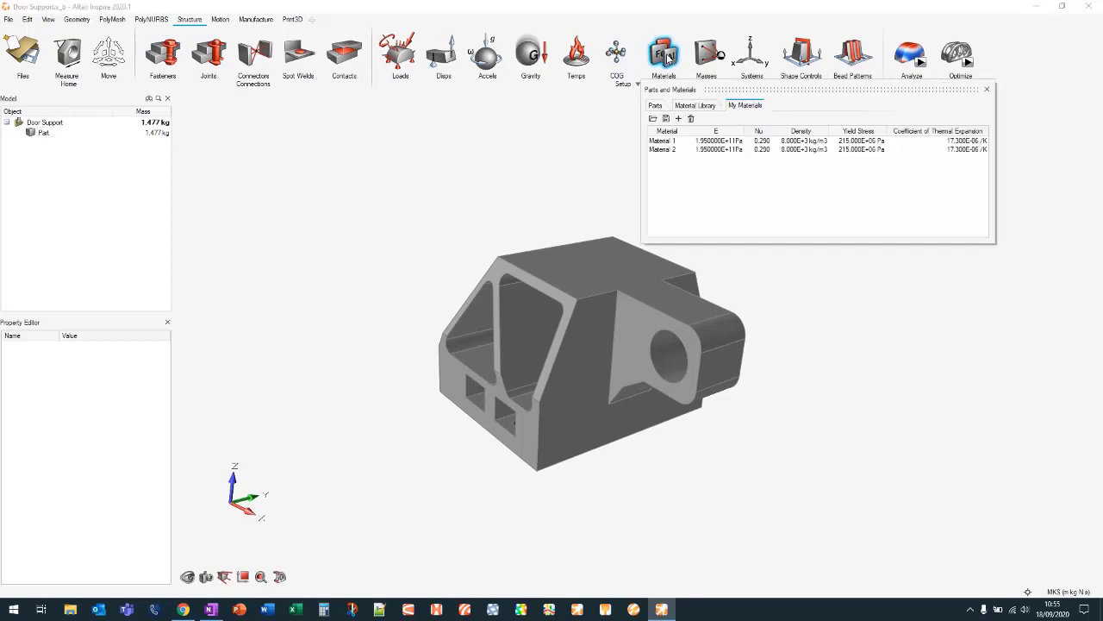
pyautogui.click(676, 141)
pyautogui.click(690, 119)
pyautogui.click(673, 141)
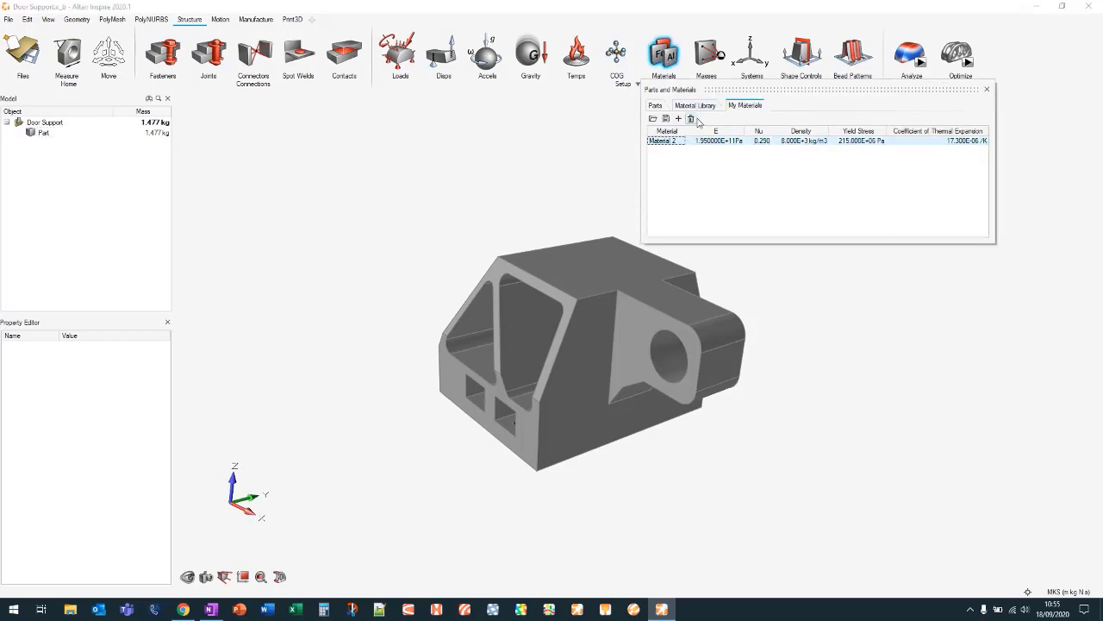
pyautogui.click(691, 119)
pyautogui.click(680, 119)
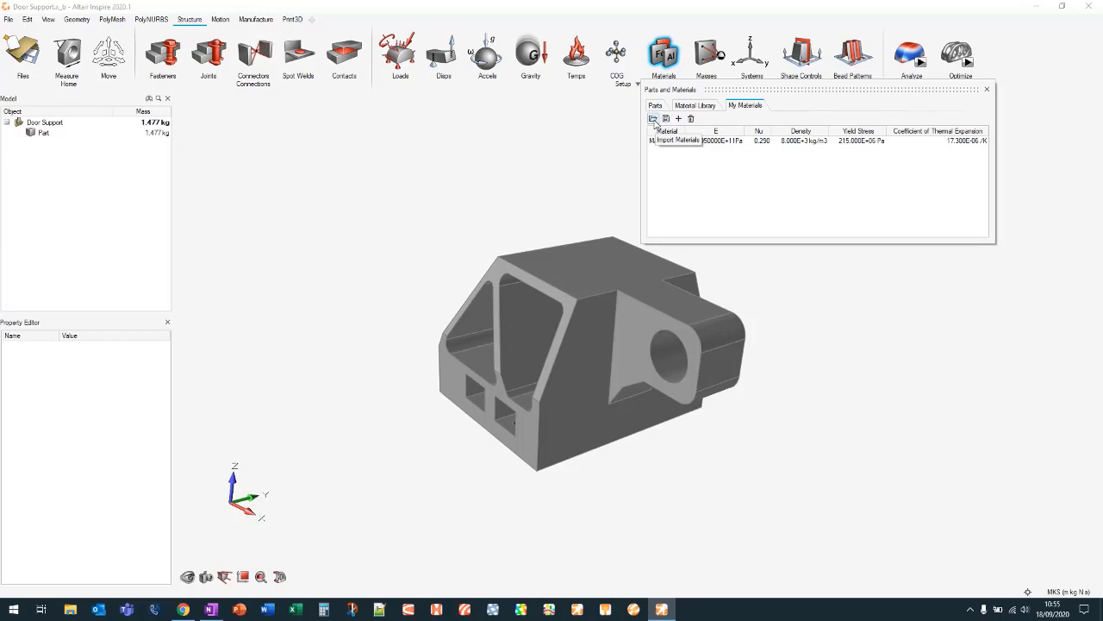
pyautogui.click(986, 89)
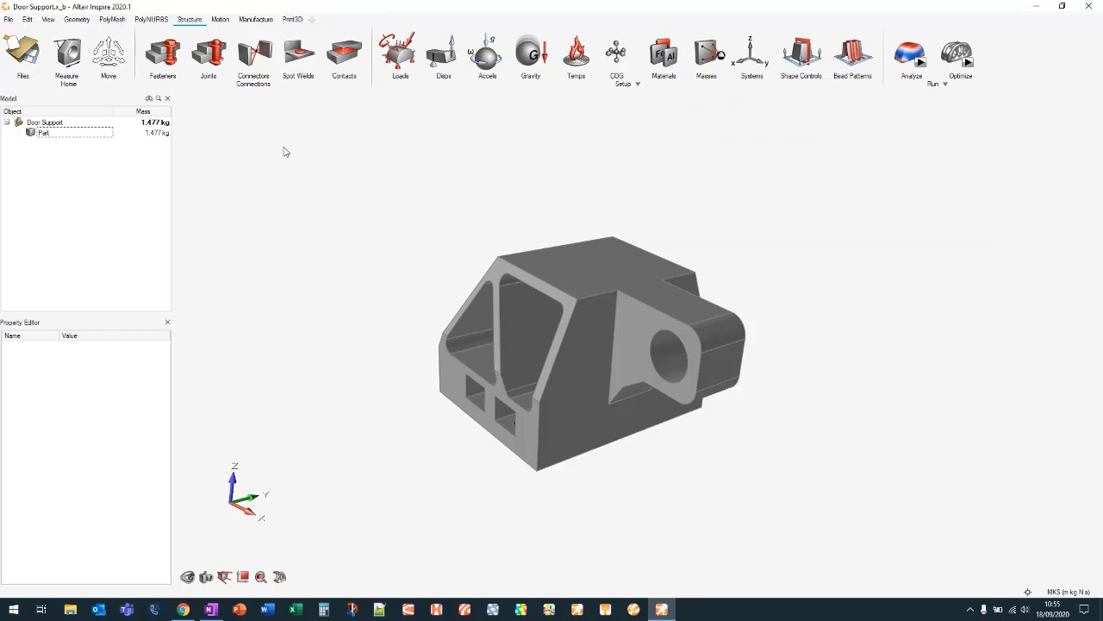
# Start a center-and-corner rectangle sketch on the door support's flat top face as a new part
pyautogui.click(82, 20)
pyautogui.moveTo(438, 224); pyautogui.dragTo(511, 204, button='right')
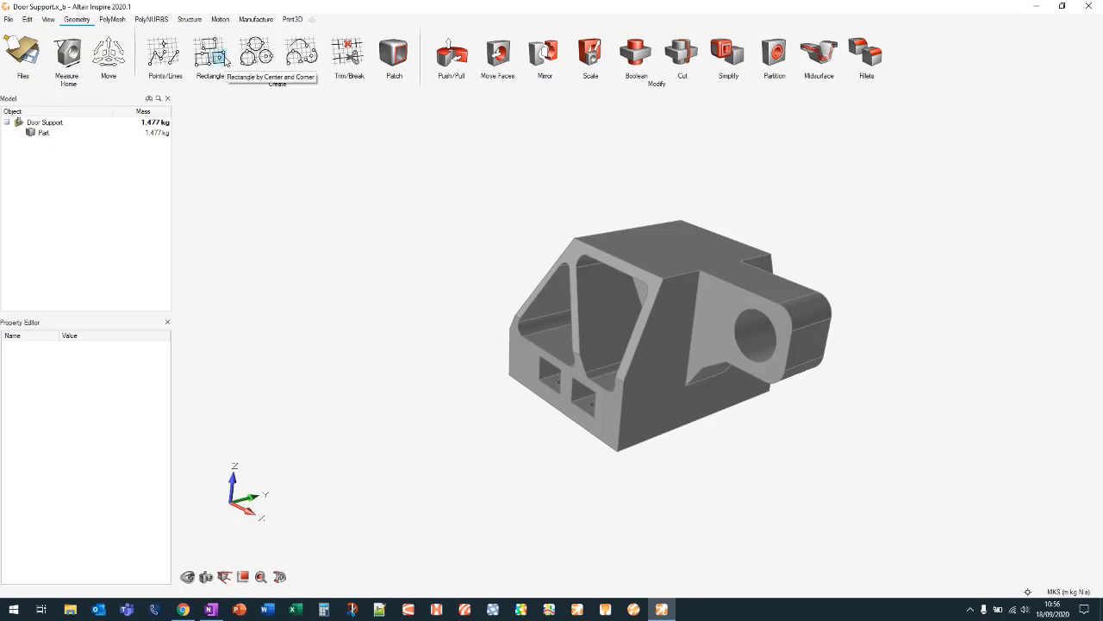
pyautogui.click(226, 74)
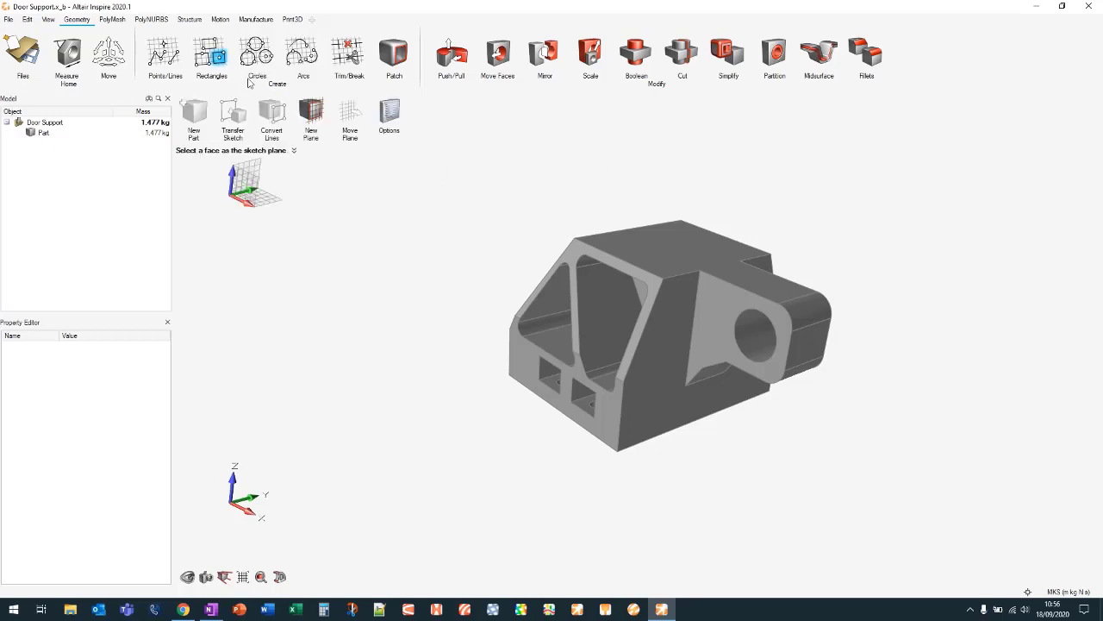
pyautogui.moveTo(450, 239); pyautogui.dragTo(433, 282, button='right')
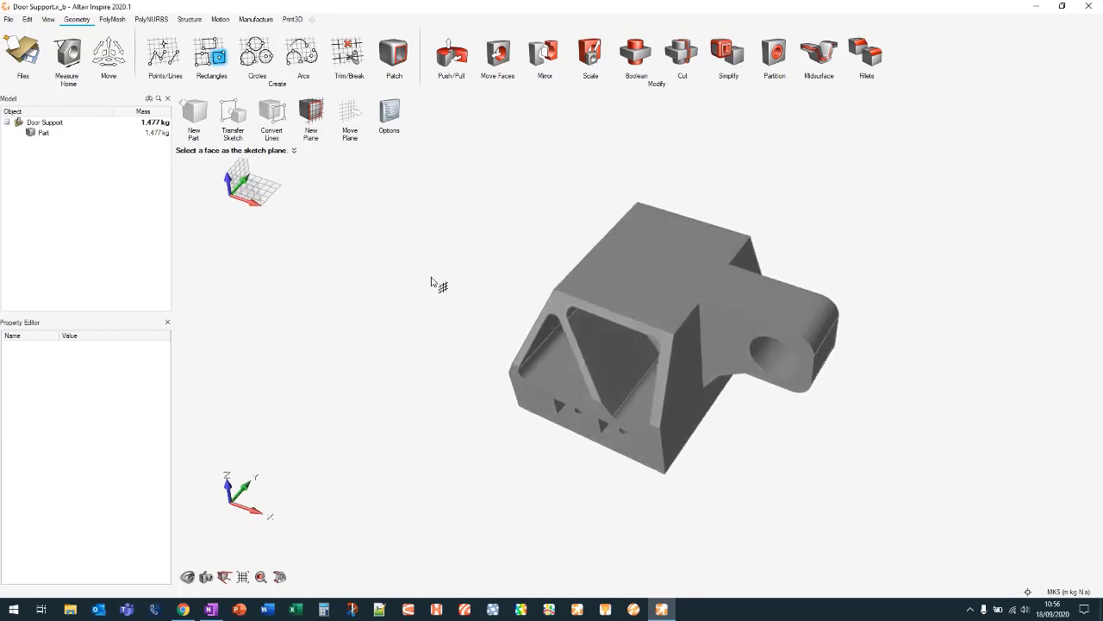
pyautogui.click(662, 272)
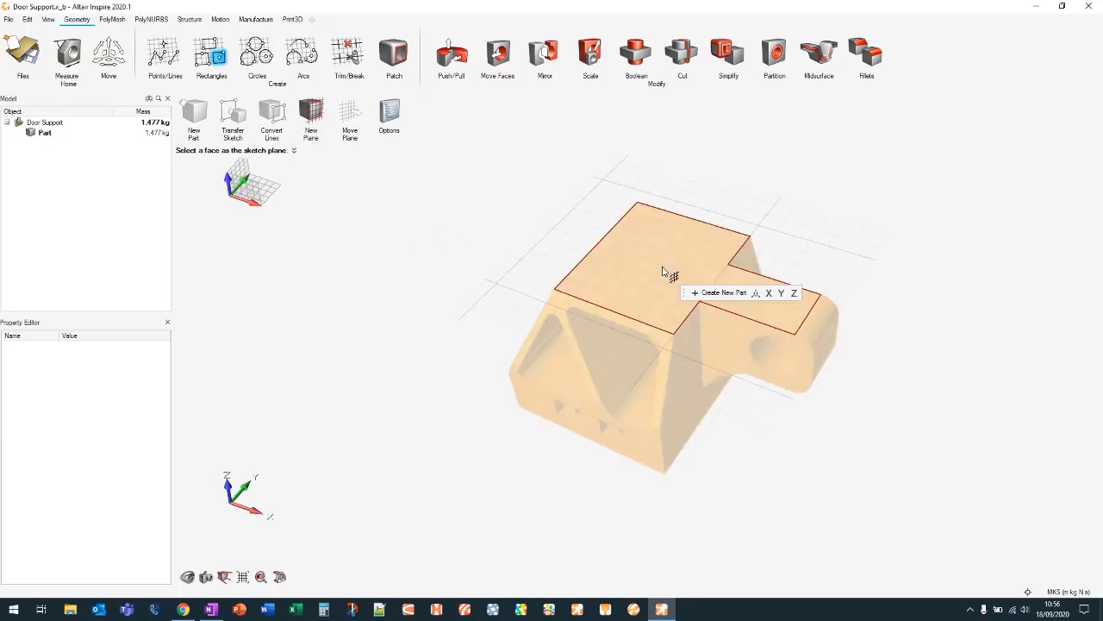
pyautogui.click(726, 294)
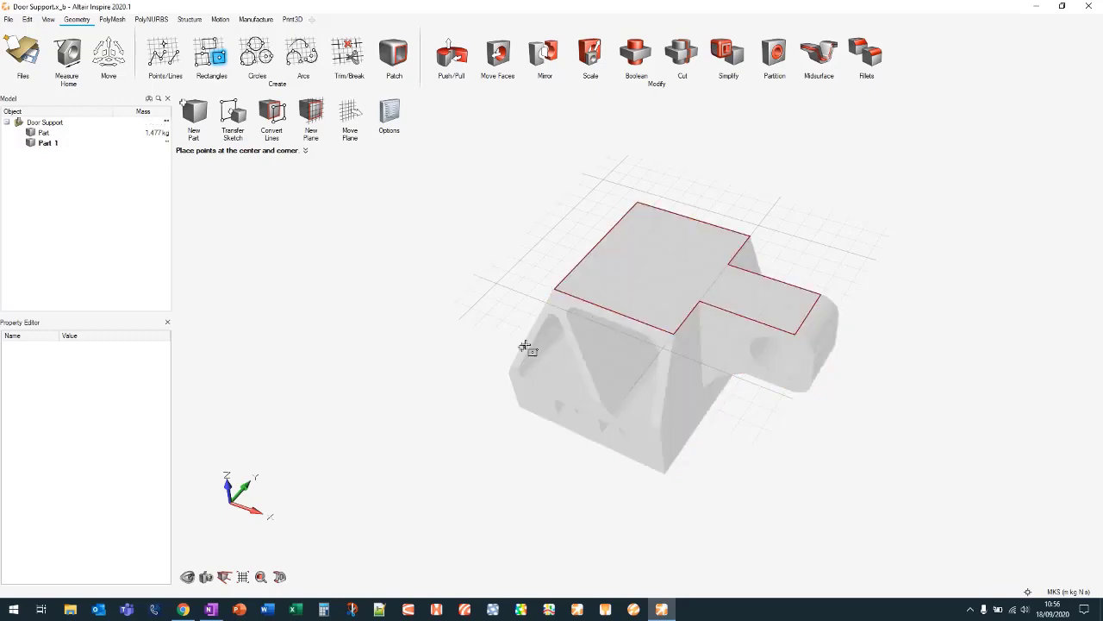
# Draw a rectangle about 0.046 m by 0.048 m, centered within the main area of the top face, and finish the sketch
pyautogui.click(245, 577)
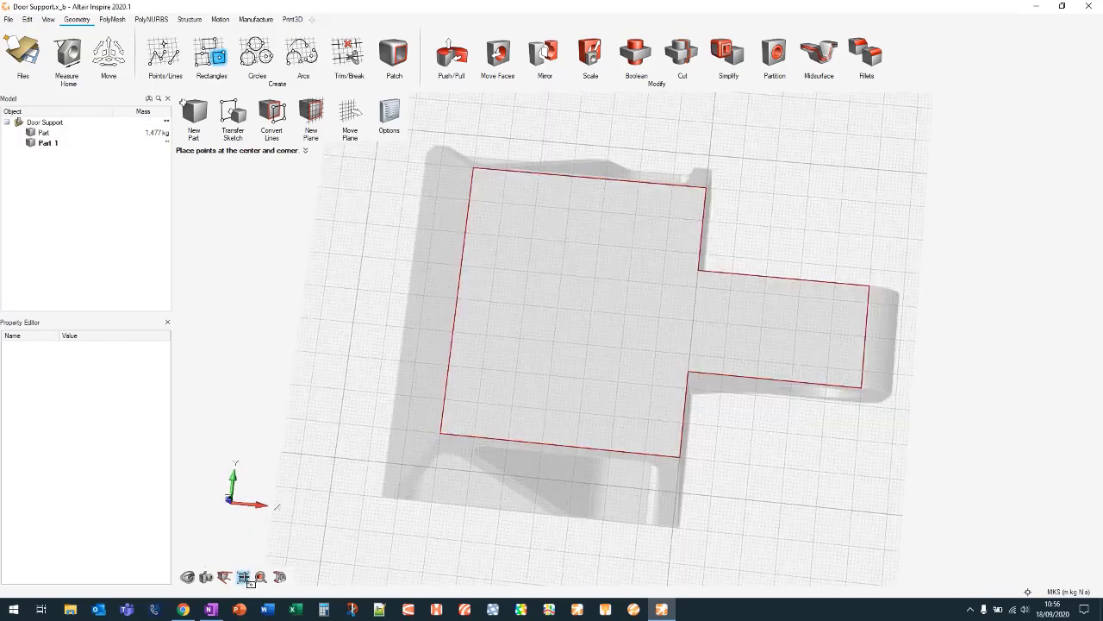
pyautogui.click(532, 327)
pyautogui.click(627, 423)
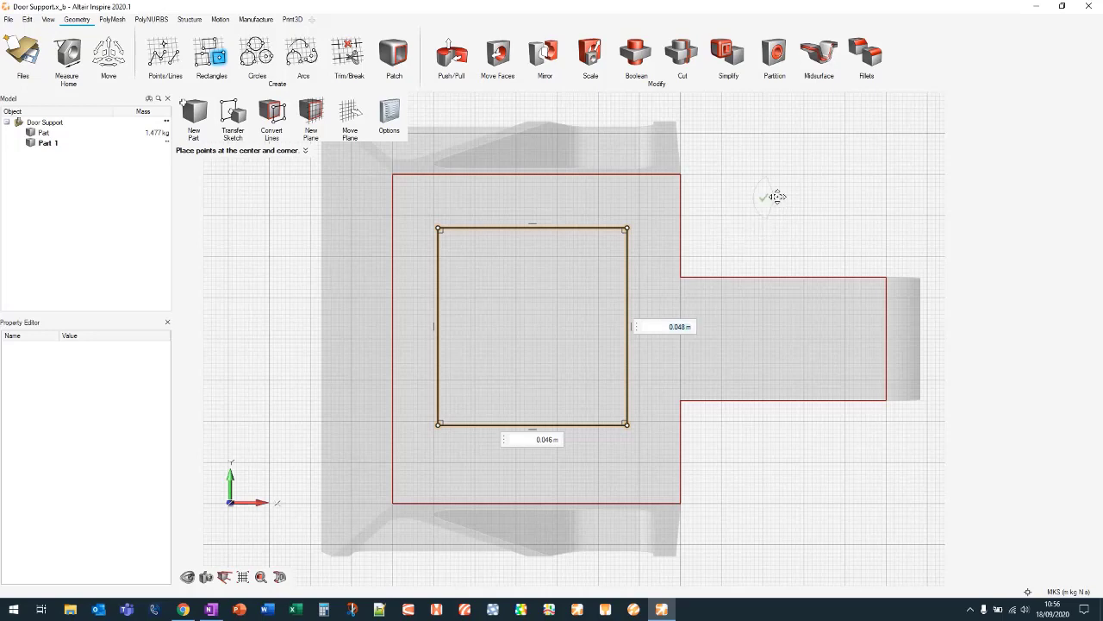
pyautogui.moveTo(778, 197); pyautogui.dragTo(726, 202, button='right')
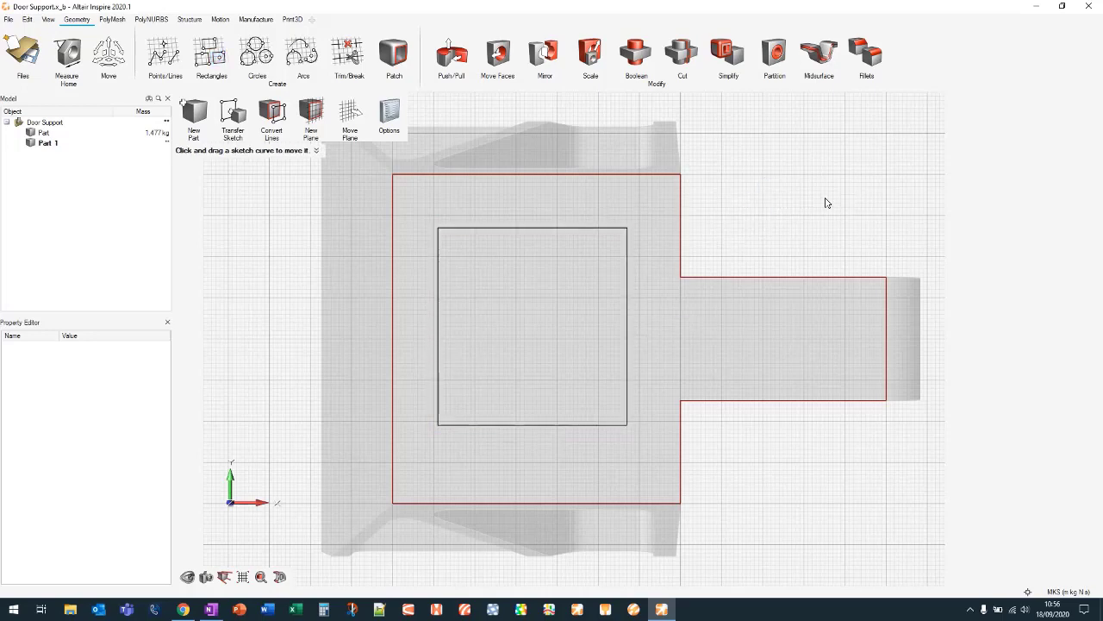
pyautogui.moveTo(824, 203)
pyautogui.mouseDown(button='right')
pyautogui.moveTo(825, 192)
pyautogui.moveTo(785, 202)
pyautogui.mouseUp(button='right')
# Extrude the rectangle 0.04 m upward from the top face with Push/Pull to form a block
pyautogui.press('p')
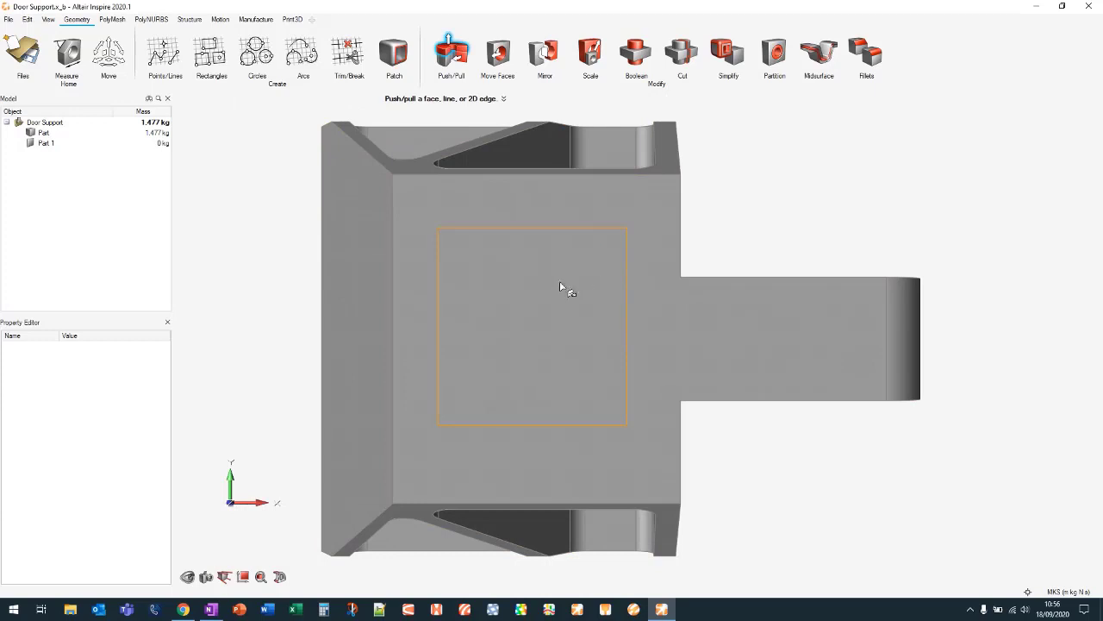
pyautogui.moveTo(559, 281); pyautogui.dragTo(569, 189, button='right')
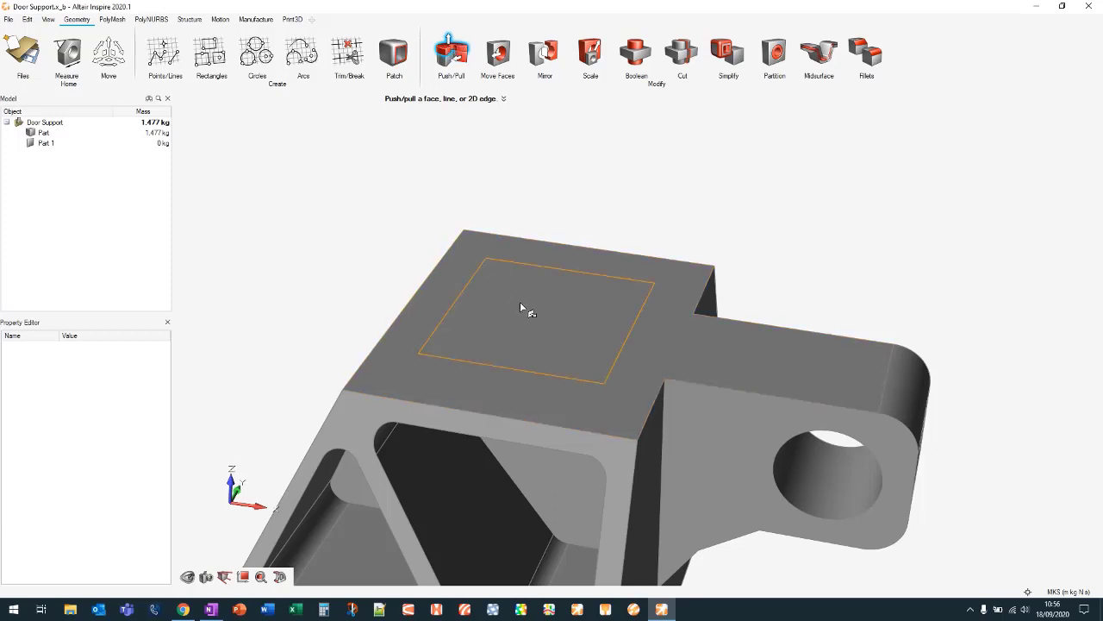
pyautogui.moveTo(545, 316); pyautogui.dragTo(547, 191)
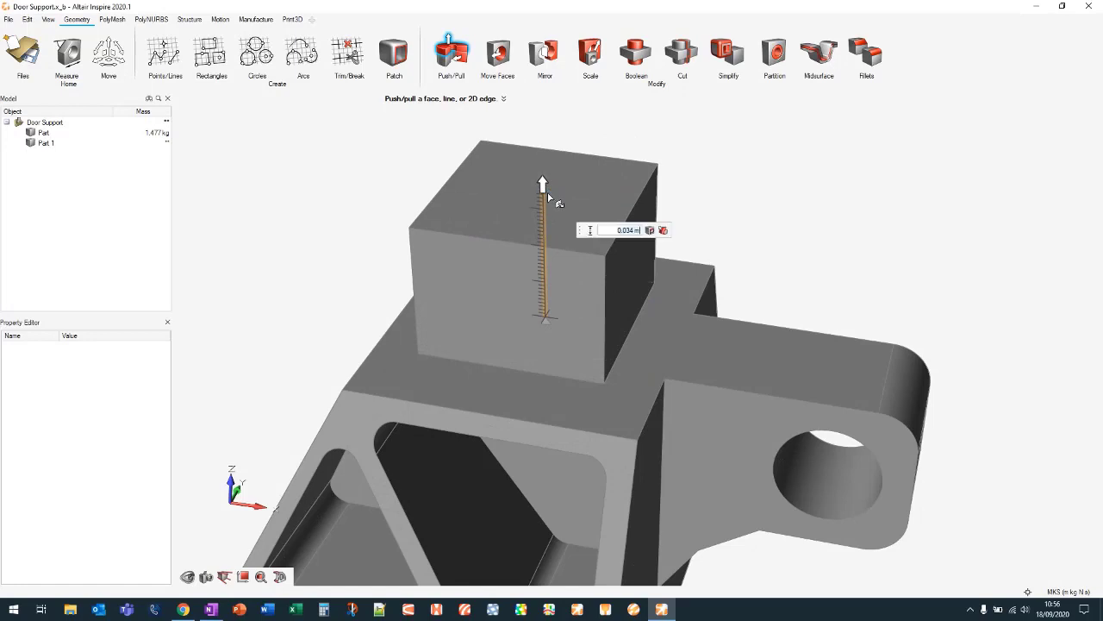
pyautogui.write('0.04')
pyautogui.press('Return')
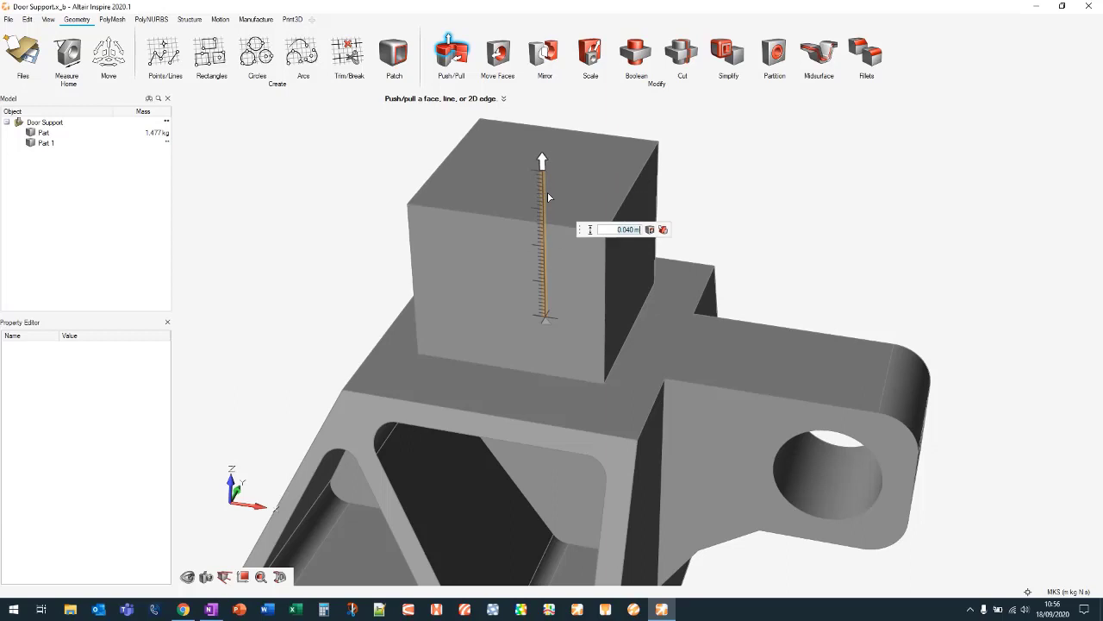
pyautogui.moveTo(737, 144); pyautogui.dragTo(718, 197, button='right')
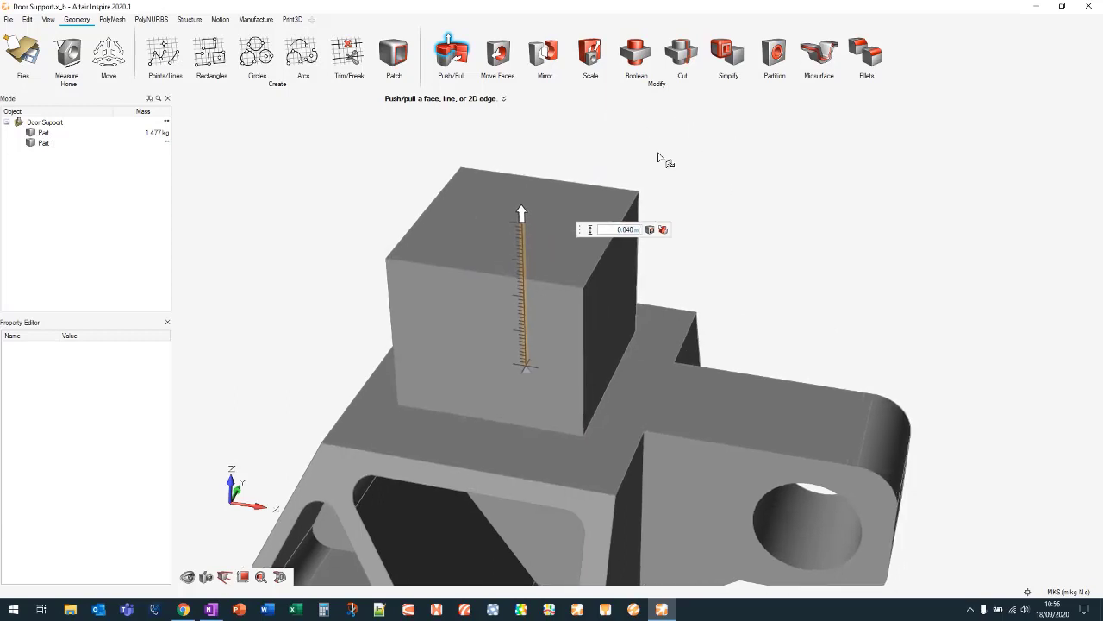
pyautogui.moveTo(660, 158); pyautogui.dragTo(656, 141, button='middle')
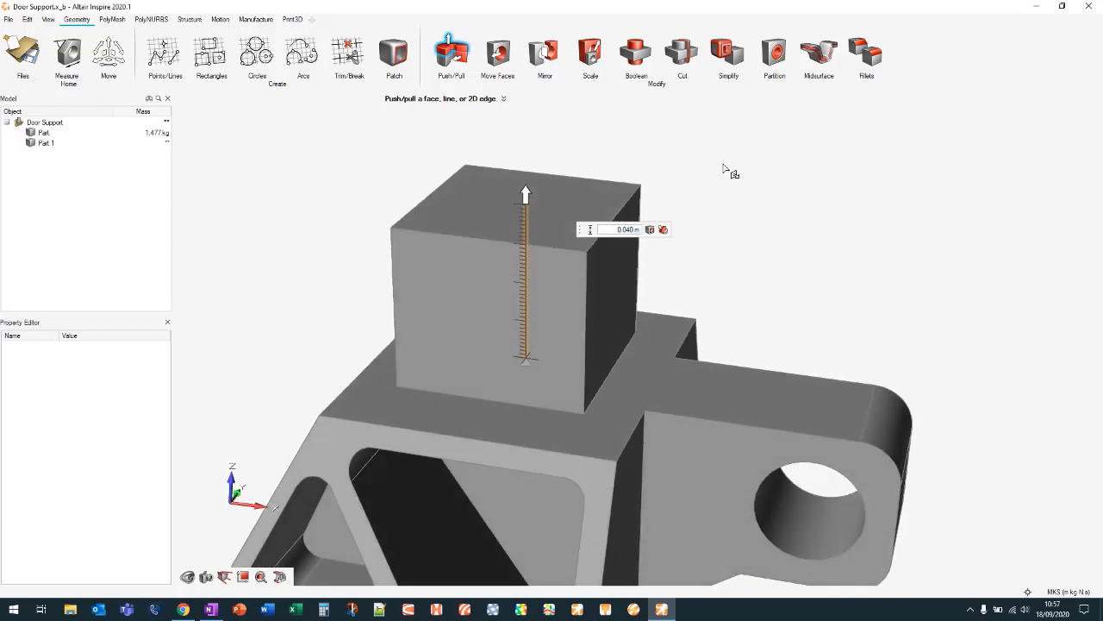
# Finish the block's extrusion and set the display unit system to MKS (m kg N s)
pyautogui.scroll(-2, 726, 178)
pyautogui.rightClick(770, 179)
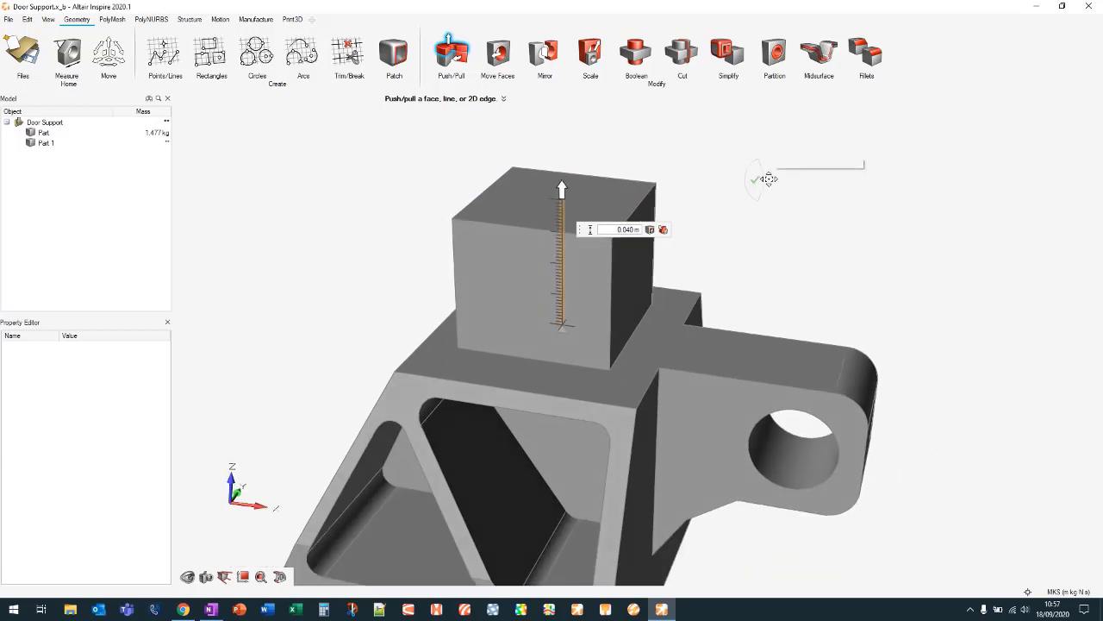
pyautogui.moveTo(848, 186); pyautogui.dragTo(787, 184, button='right')
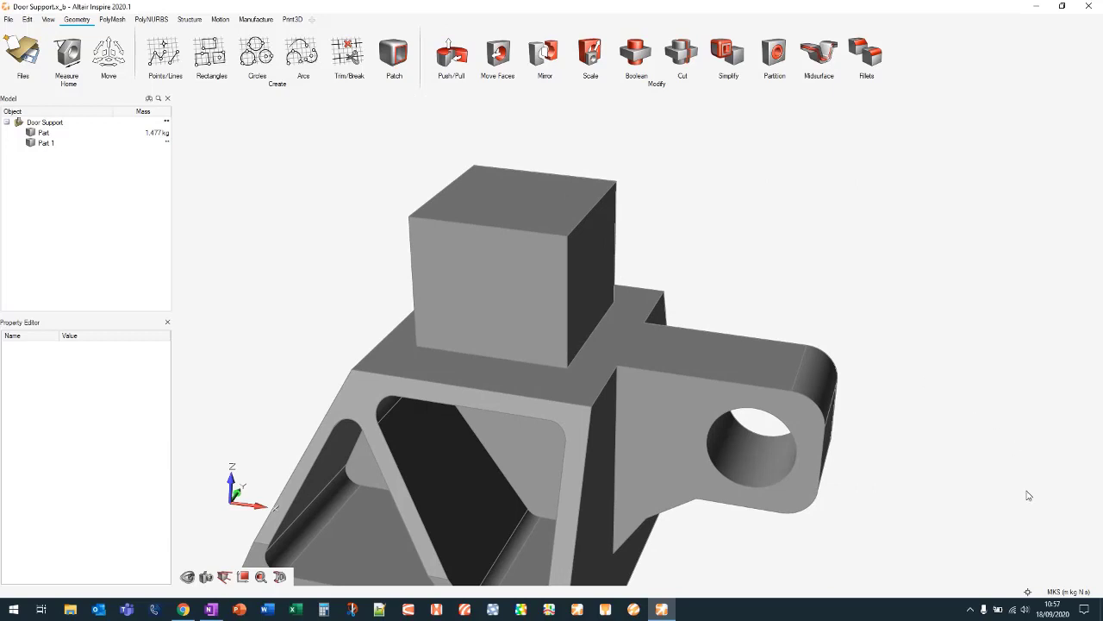
pyautogui.click(1077, 592)
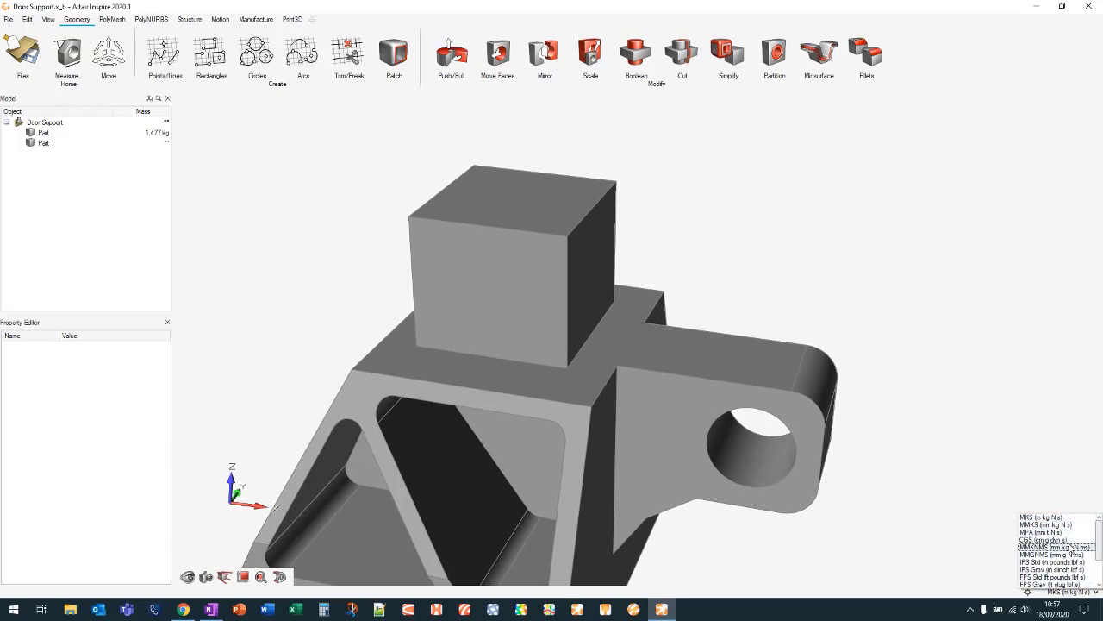
pyautogui.click(1069, 516)
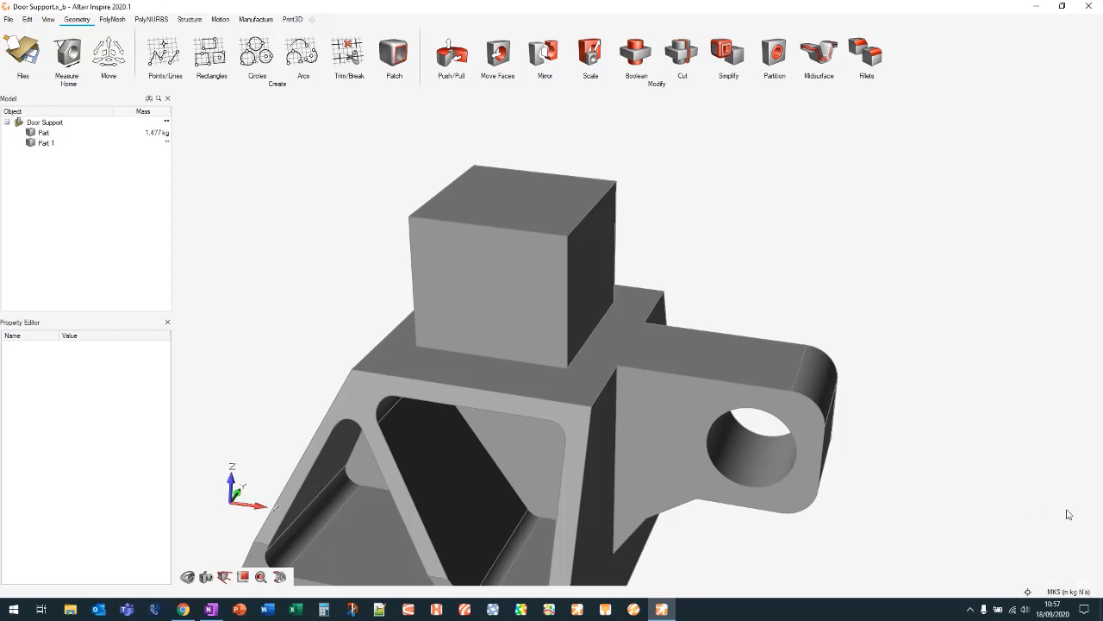
# Delete the extruded block from the door support's top face
pyautogui.moveTo(793, 182); pyautogui.dragTo(806, 250, button='middle')
pyautogui.moveTo(787, 207); pyautogui.dragTo(727, 210, button='right')
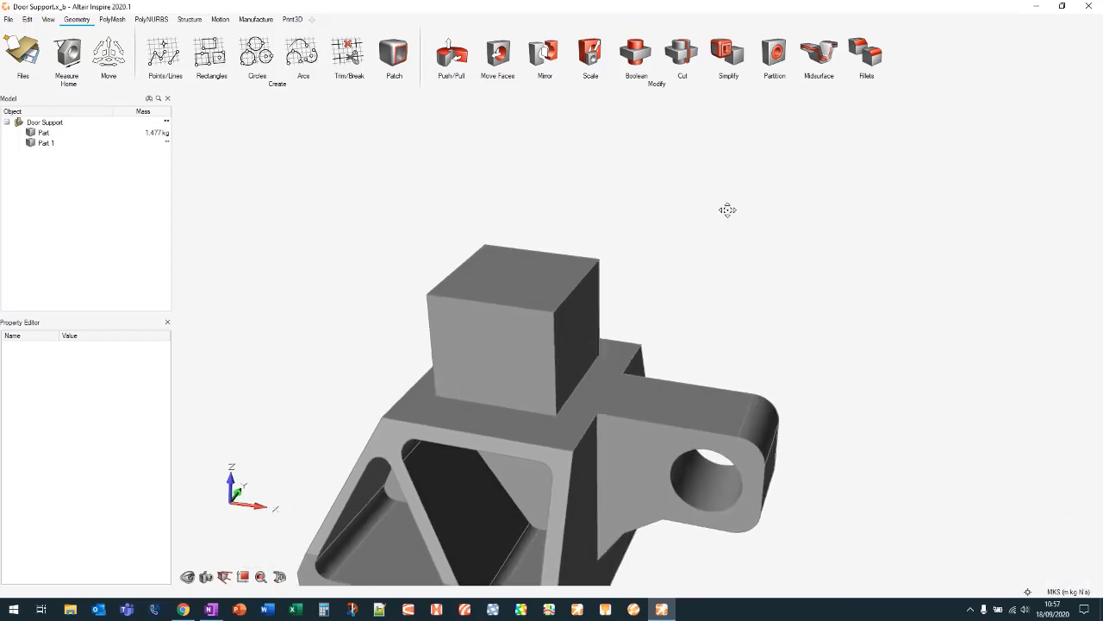
pyautogui.moveTo(593, 163); pyautogui.dragTo(571, 114, button='right')
pyautogui.moveTo(570, 115); pyautogui.dragTo(573, 122, button='middle')
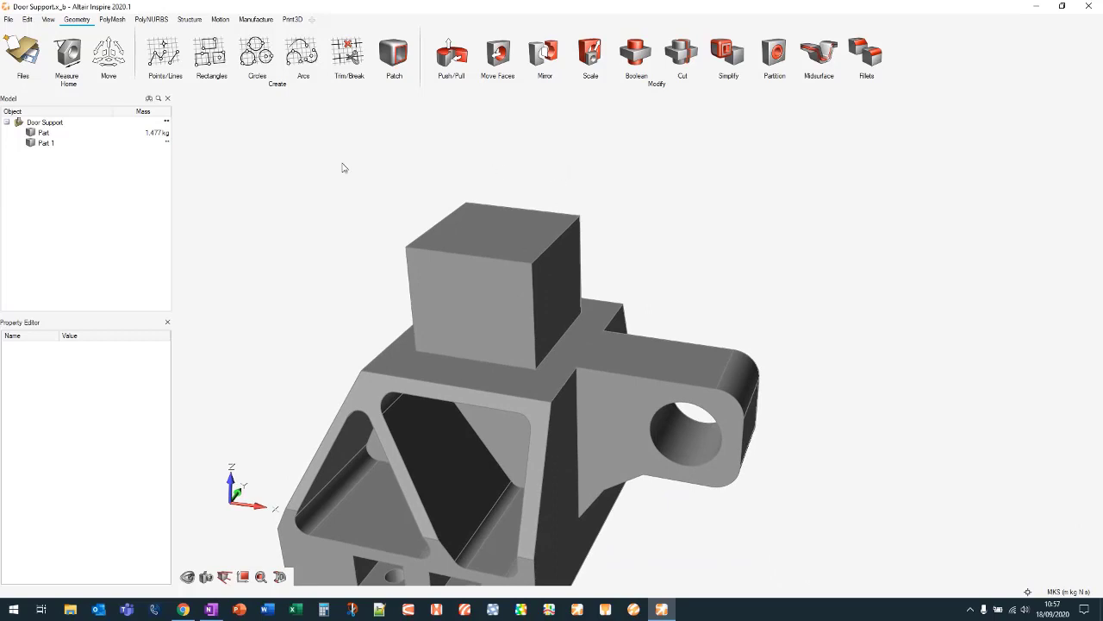
pyautogui.click(495, 274)
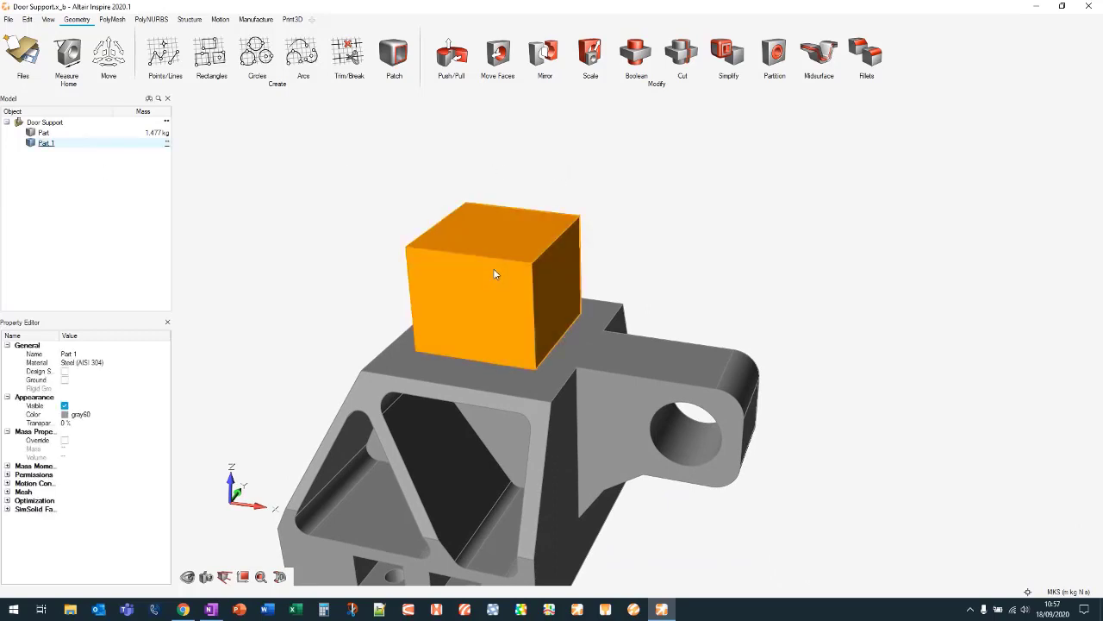
pyautogui.press('Delete')
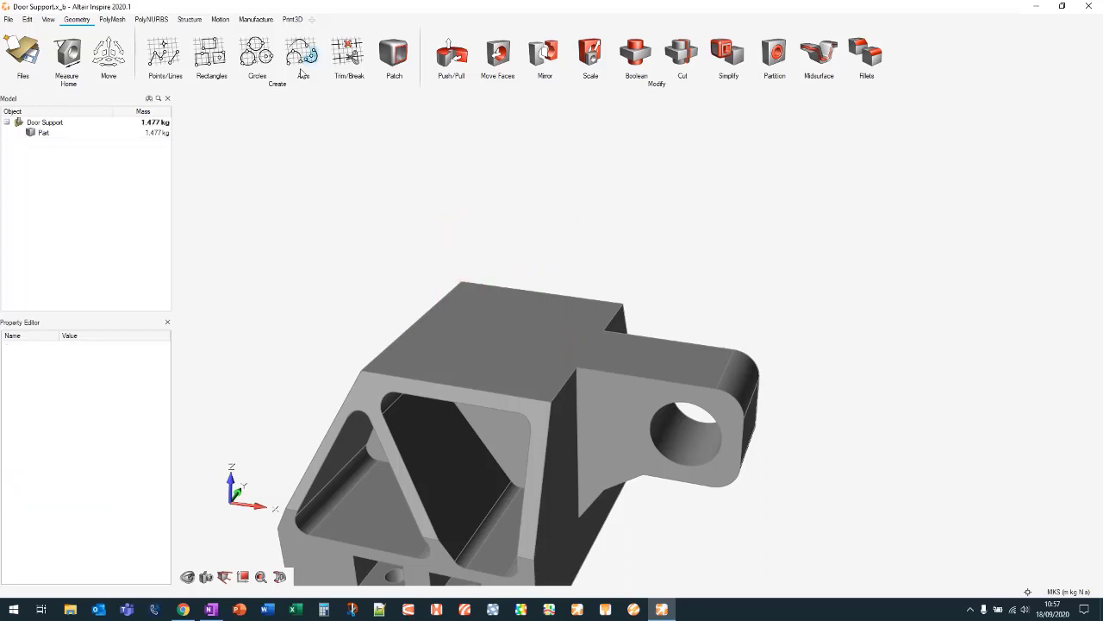
# Try the Patch tool on the round hole opening in the lug's side face, and remove the patch
pyautogui.moveTo(399, 200); pyautogui.dragTo(462, 113, button='middle')
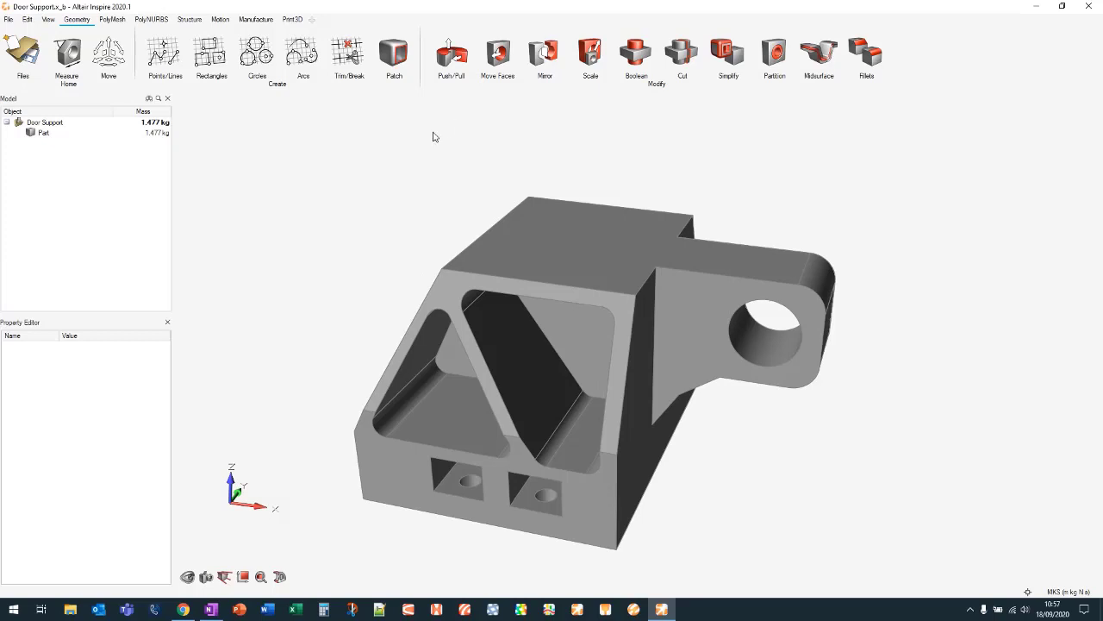
pyautogui.click(397, 50)
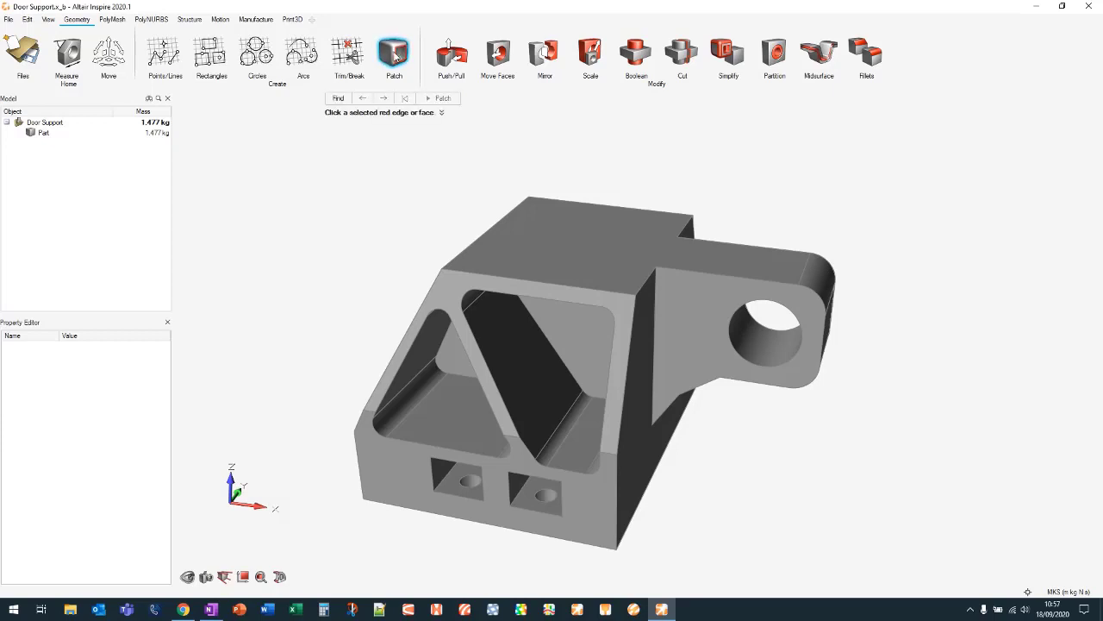
pyautogui.click(757, 303)
pyautogui.click(759, 306)
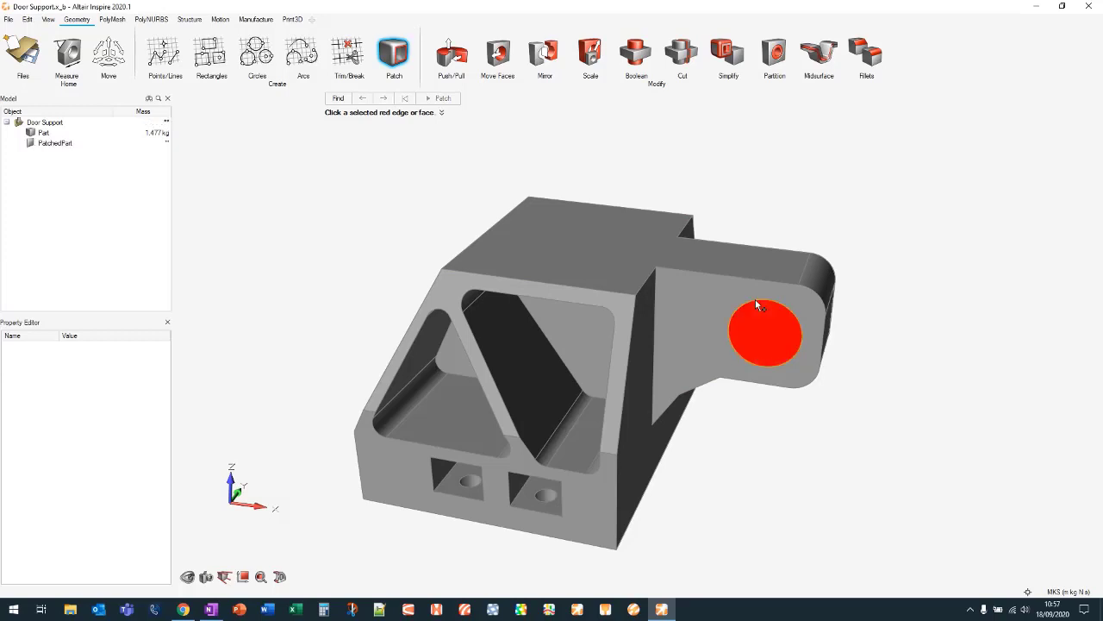
pyautogui.moveTo(920, 320); pyautogui.dragTo(840, 327, button='right')
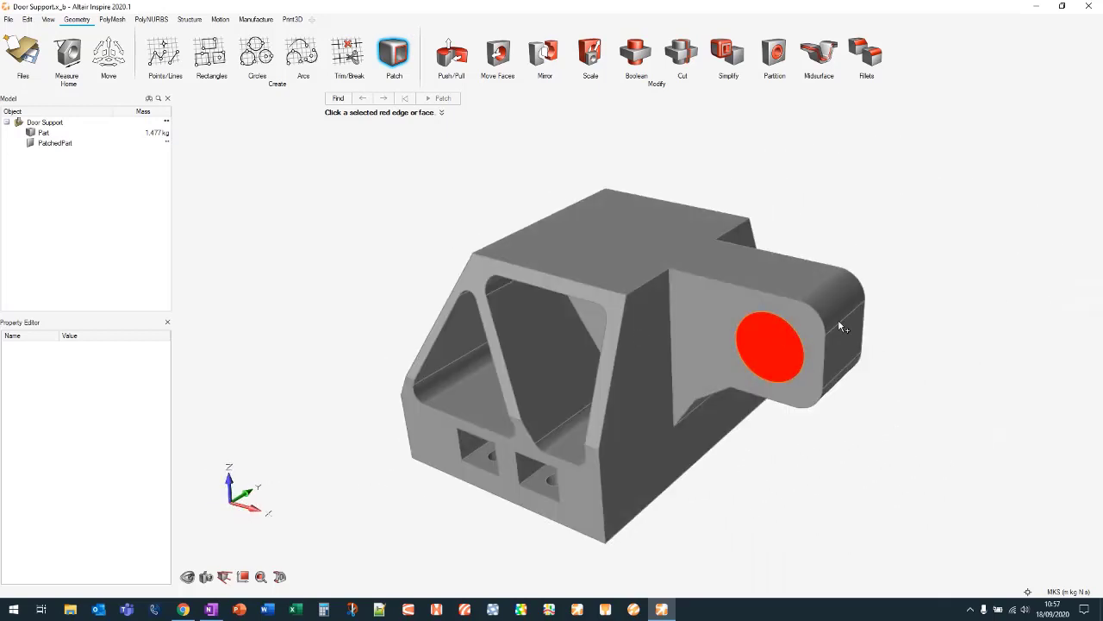
pyautogui.click(775, 342)
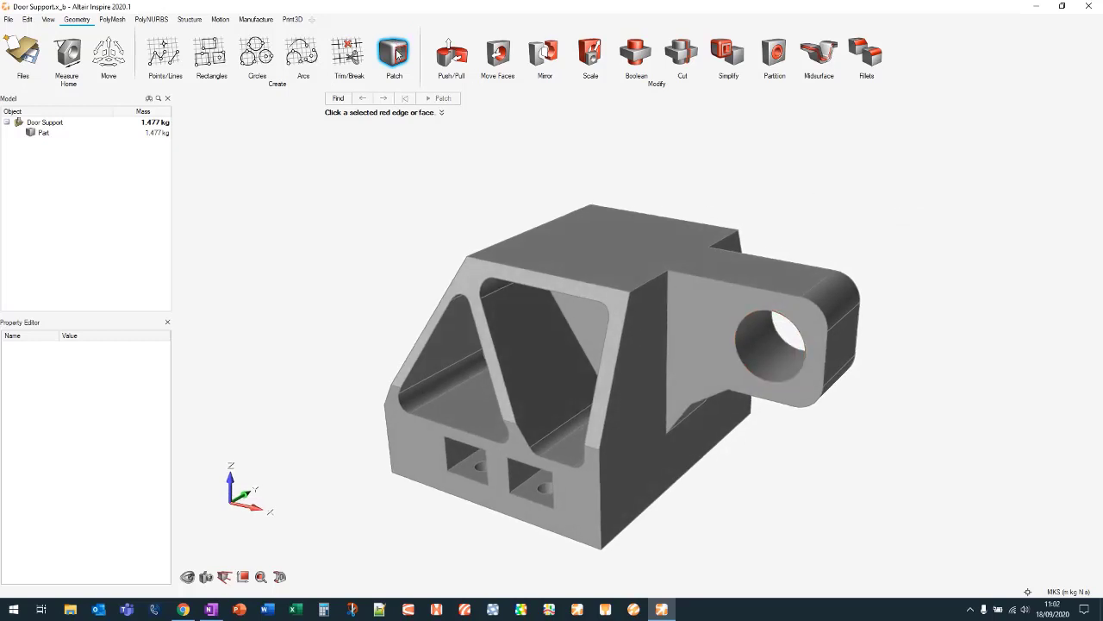
pyautogui.click(398, 50)
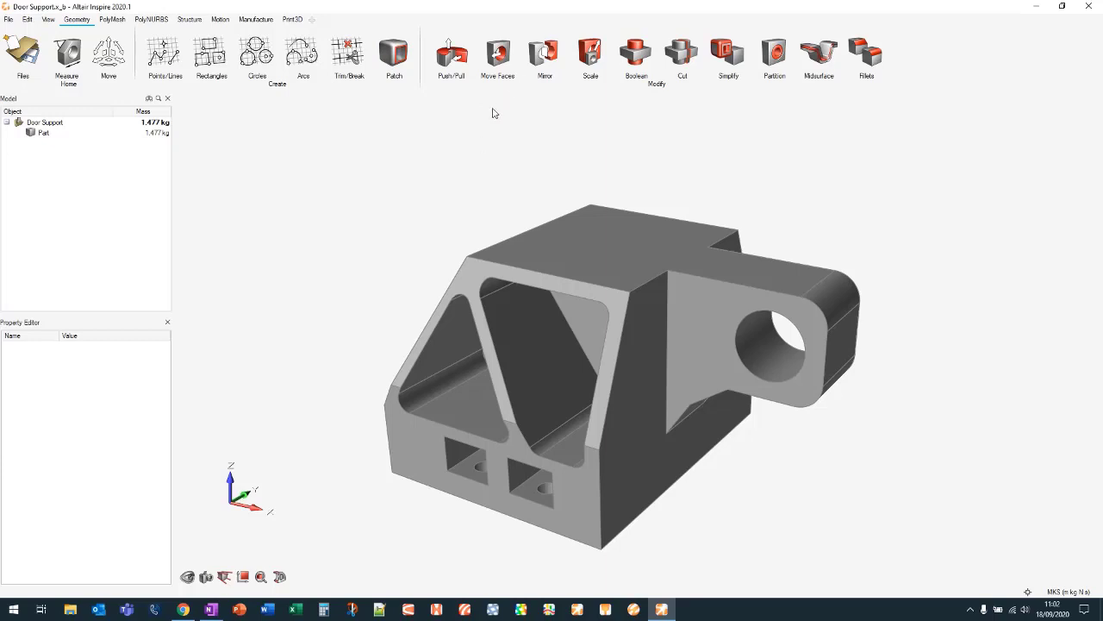
# Try to offset the lug's flat side face around the hole with Push/Pull
pyautogui.click(452, 51)
pyautogui.moveTo(874, 451); pyautogui.dragTo(842, 439, button='right')
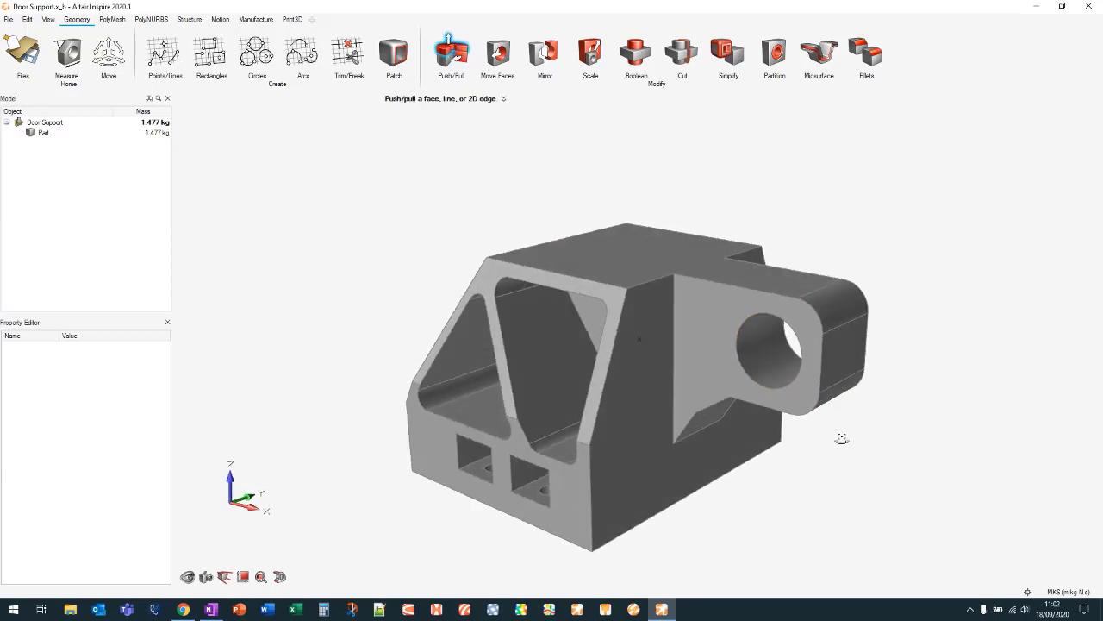
pyautogui.moveTo(842, 439); pyautogui.dragTo(849, 429, button='middle')
pyautogui.click(705, 312)
pyautogui.moveTo(697, 307); pyautogui.dragTo(706, 315, button='right')
pyautogui.moveTo(698, 308); pyautogui.dragTo(683, 328)
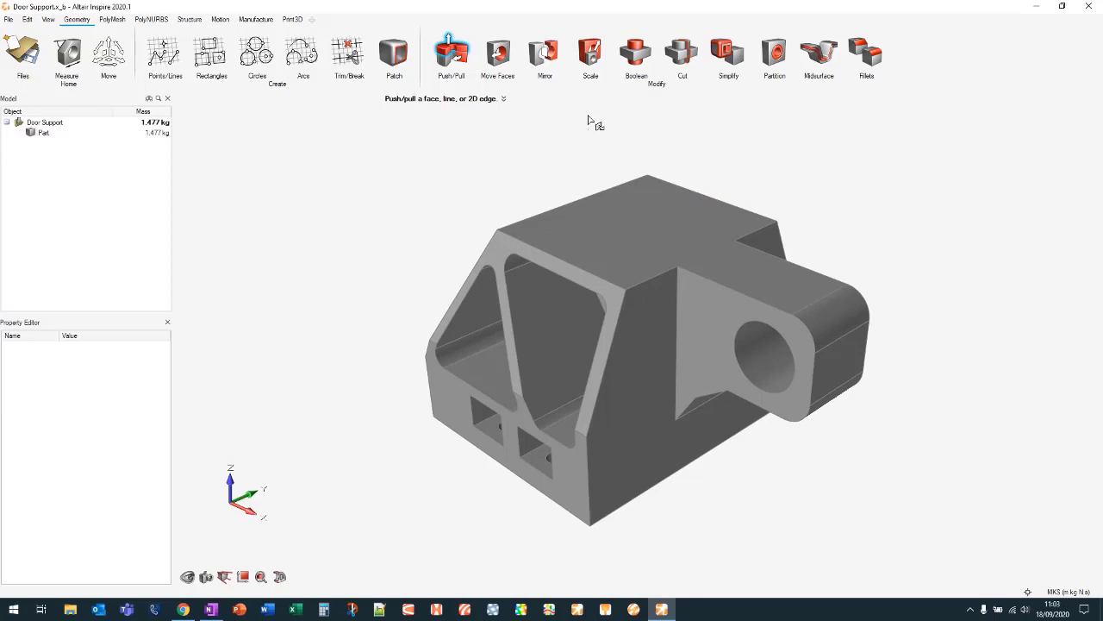
pyautogui.moveTo(589, 137); pyautogui.dragTo(588, 116, button='middle')
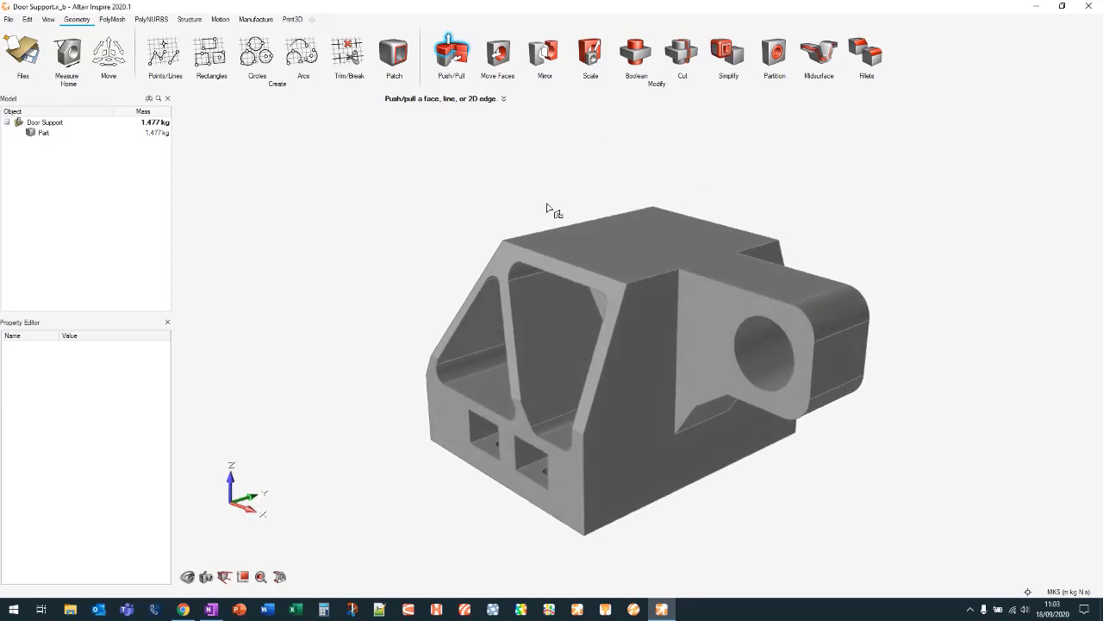
# Try to shift the lug's cylindrical hole surface along one axis with Move Faces
pyautogui.click(508, 61)
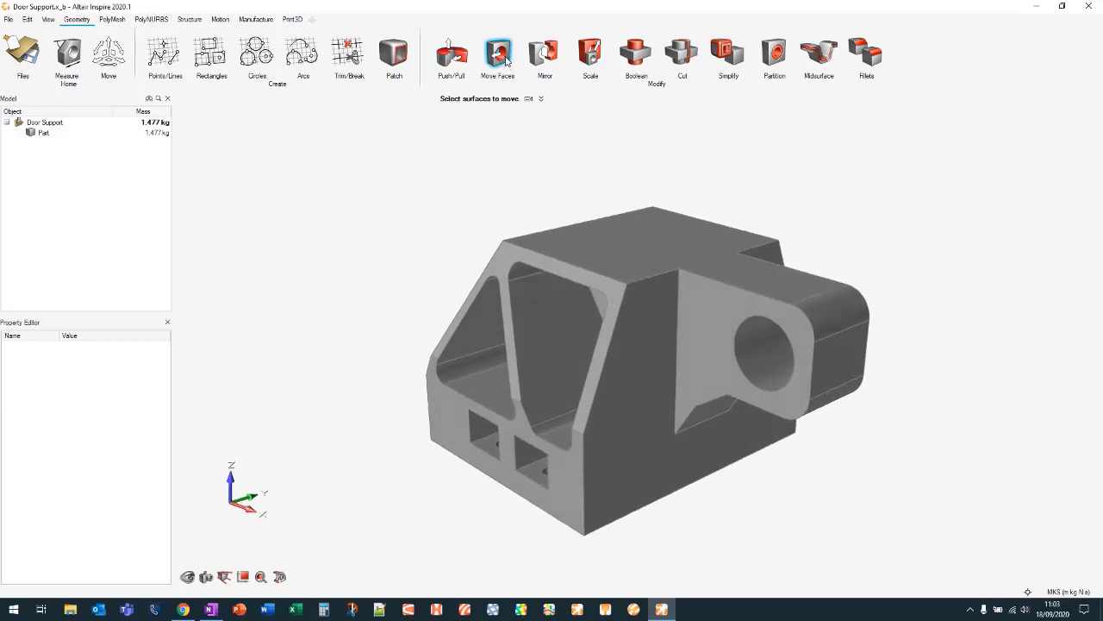
pyautogui.moveTo(342, 238); pyautogui.dragTo(405, 271, button='right')
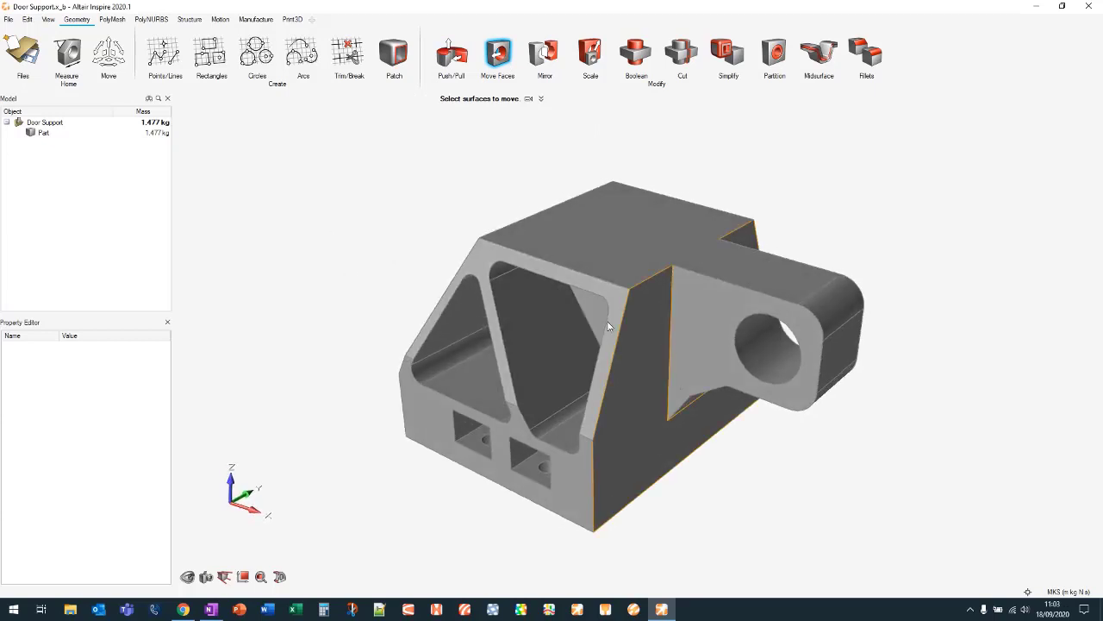
pyautogui.click(769, 342)
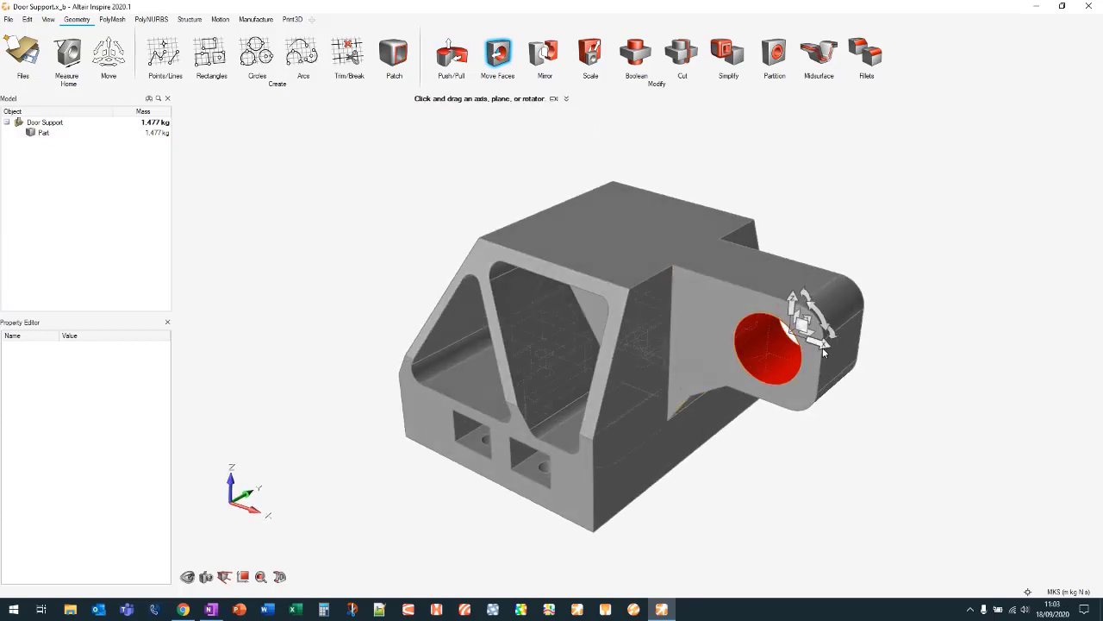
pyautogui.moveTo(825, 347)
pyautogui.mouseDown()
pyautogui.moveTo(788, 339)
pyautogui.moveTo(824, 342)
pyautogui.mouseUp()
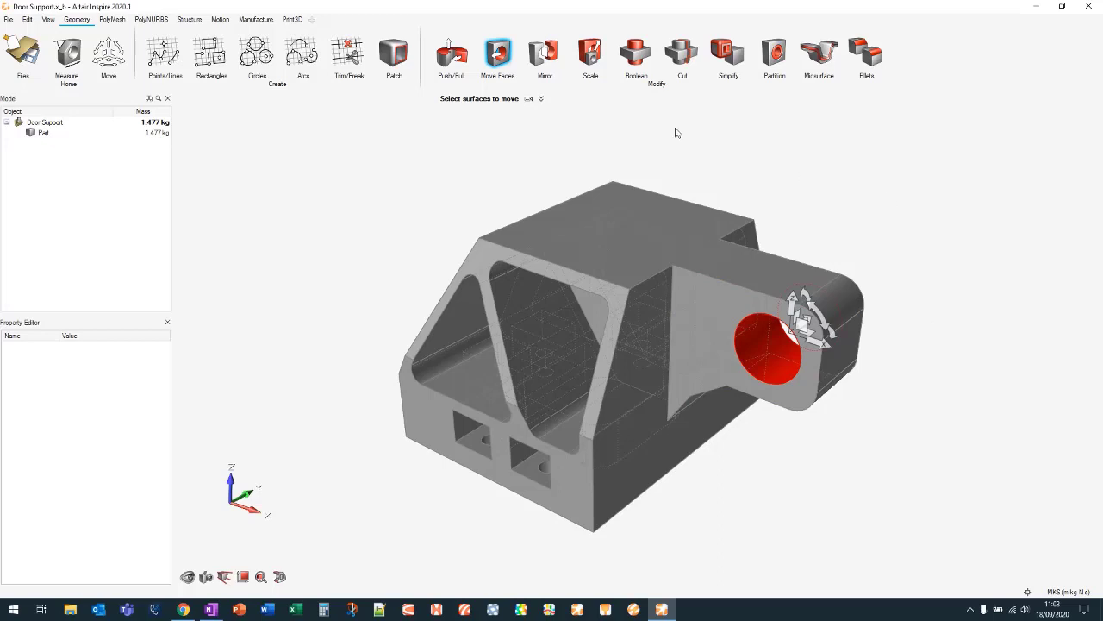
pyautogui.click(507, 57)
# Mirror the door support across a plane at its rear, keeping the original and creating the copy as an instance
pyautogui.moveTo(969, 272); pyautogui.dragTo(897, 317, button='right')
pyautogui.moveTo(897, 317); pyautogui.dragTo(889, 318, button='middle')
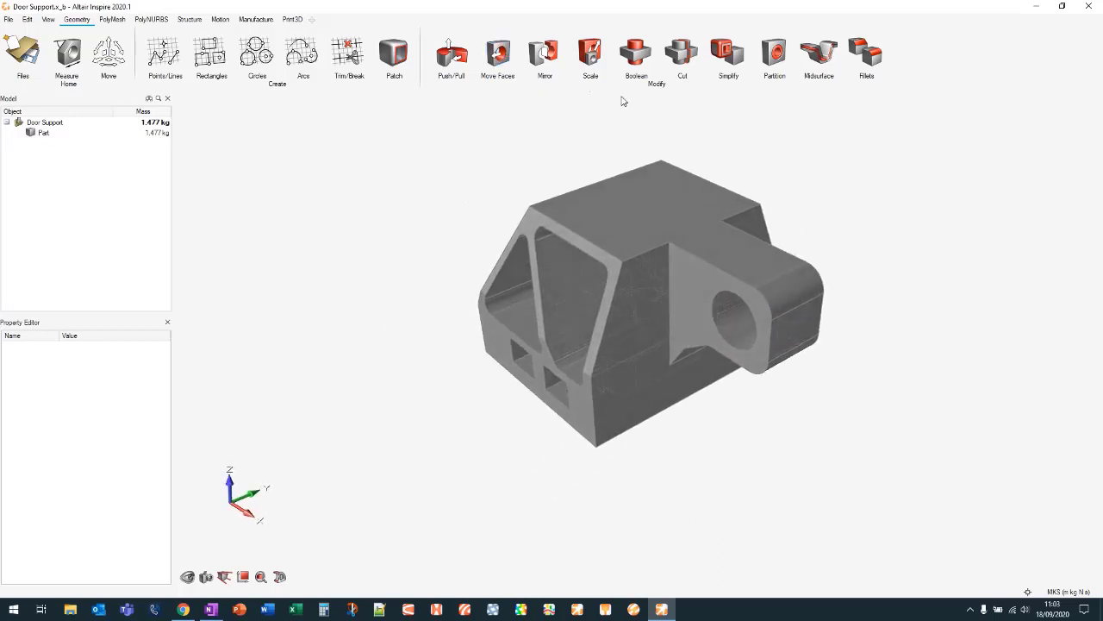
pyautogui.click(544, 53)
pyautogui.moveTo(832, 178); pyautogui.dragTo(965, 227, button='right')
pyautogui.click(678, 323)
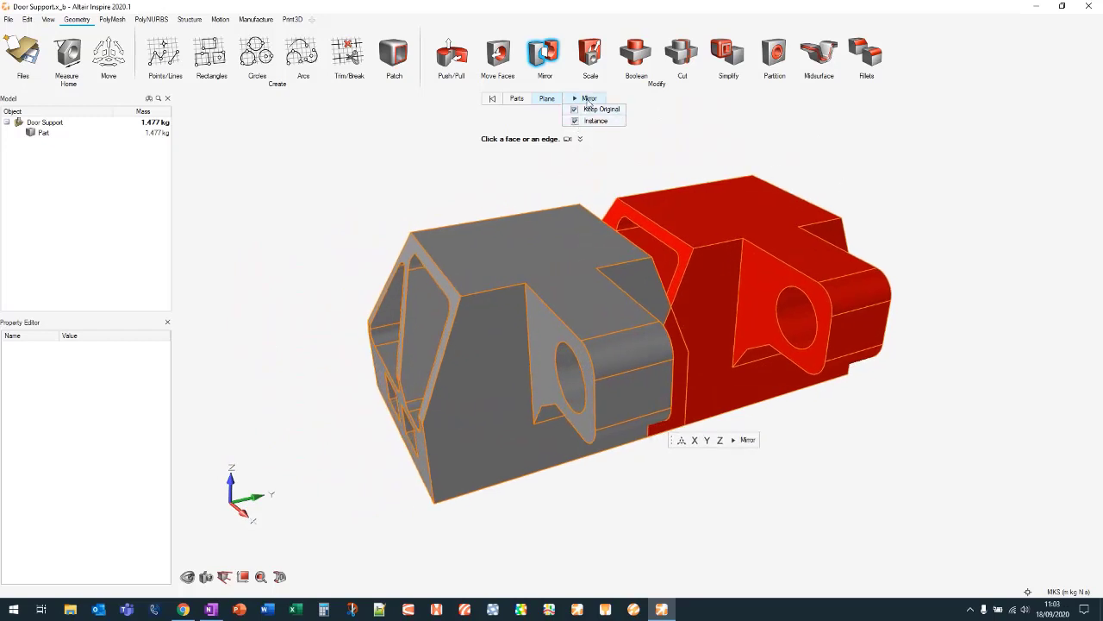
pyautogui.click(589, 98)
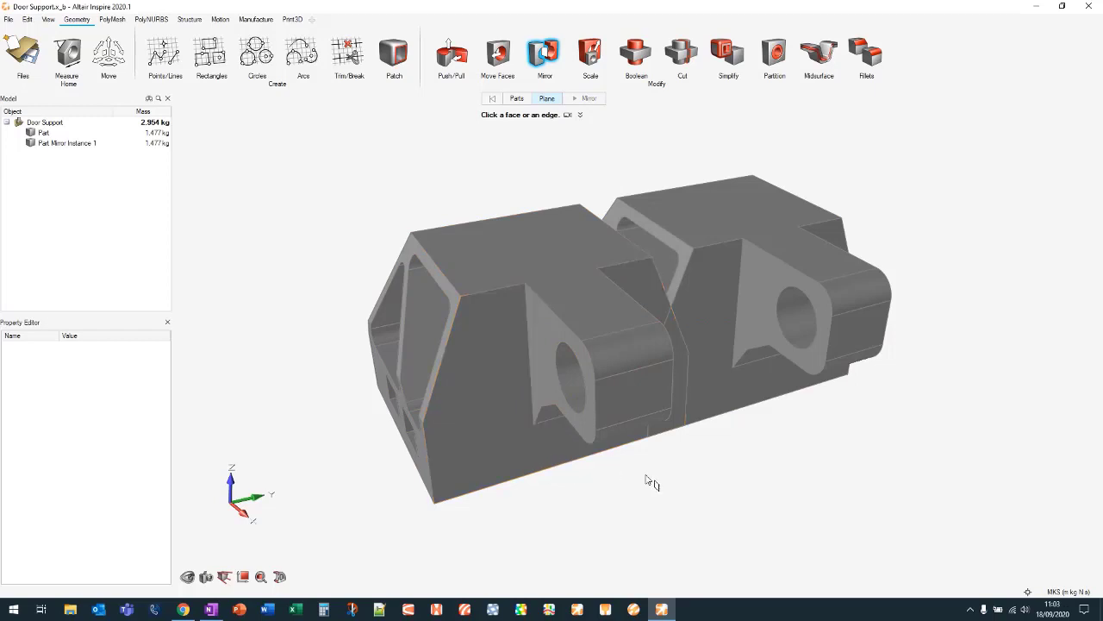
# Pull the original part's flat lug side face outward 0.015 m with Push/Pull to test the mirrored instance
pyautogui.moveTo(646, 476); pyautogui.dragTo(687, 482, button='middle')
pyautogui.moveTo(653, 269); pyautogui.dragTo(687, 236, button='middle')
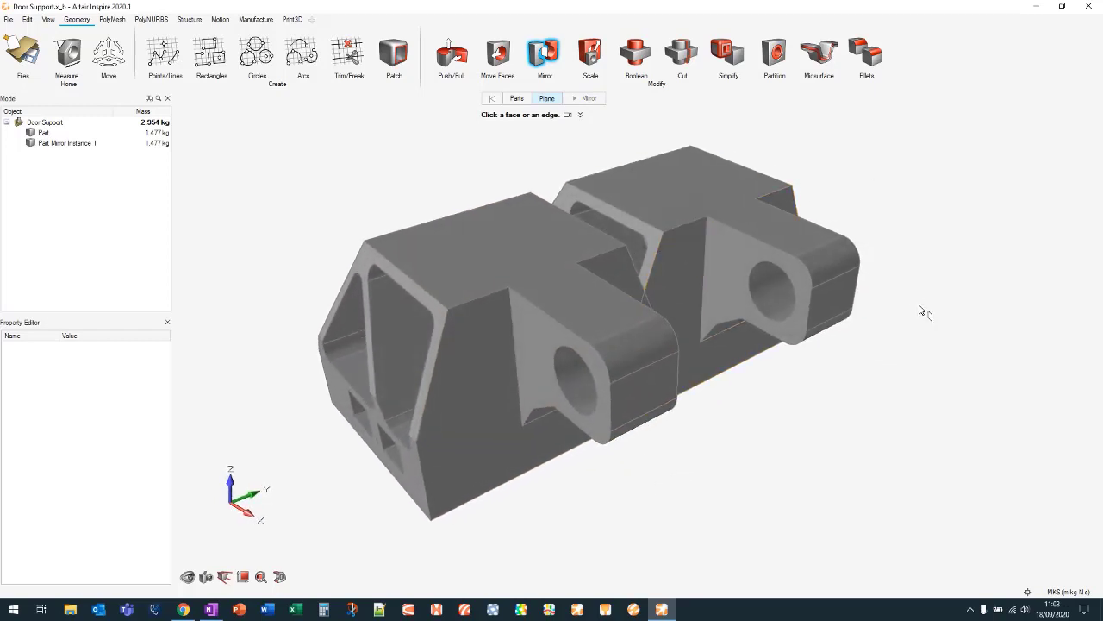
pyautogui.moveTo(922, 312); pyautogui.dragTo(869, 342, button='right')
pyautogui.click(450, 54)
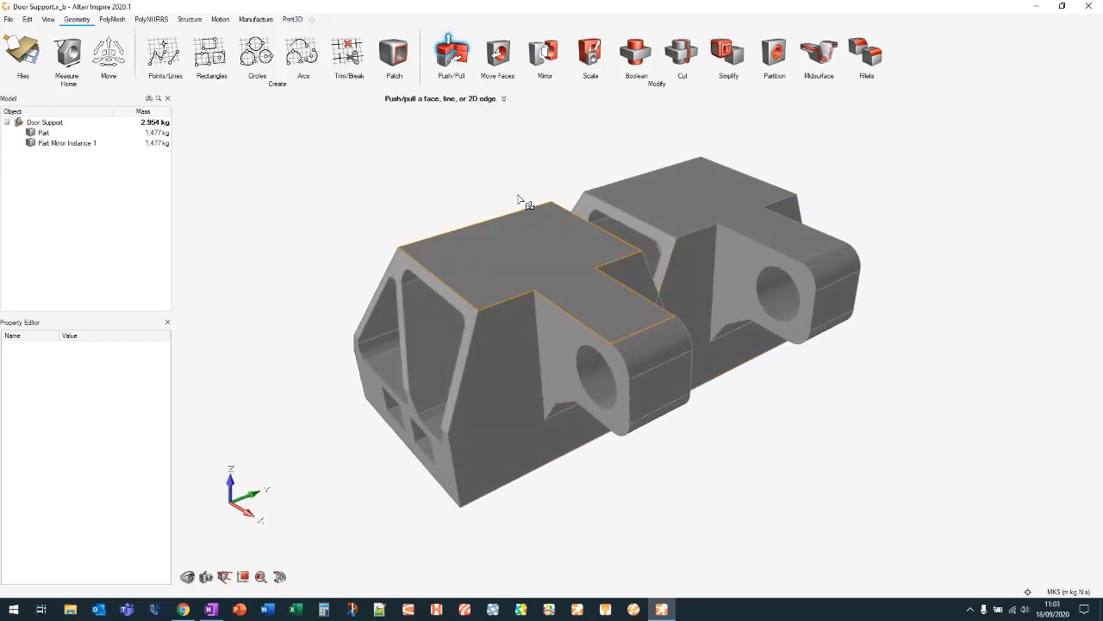
pyautogui.click(548, 329)
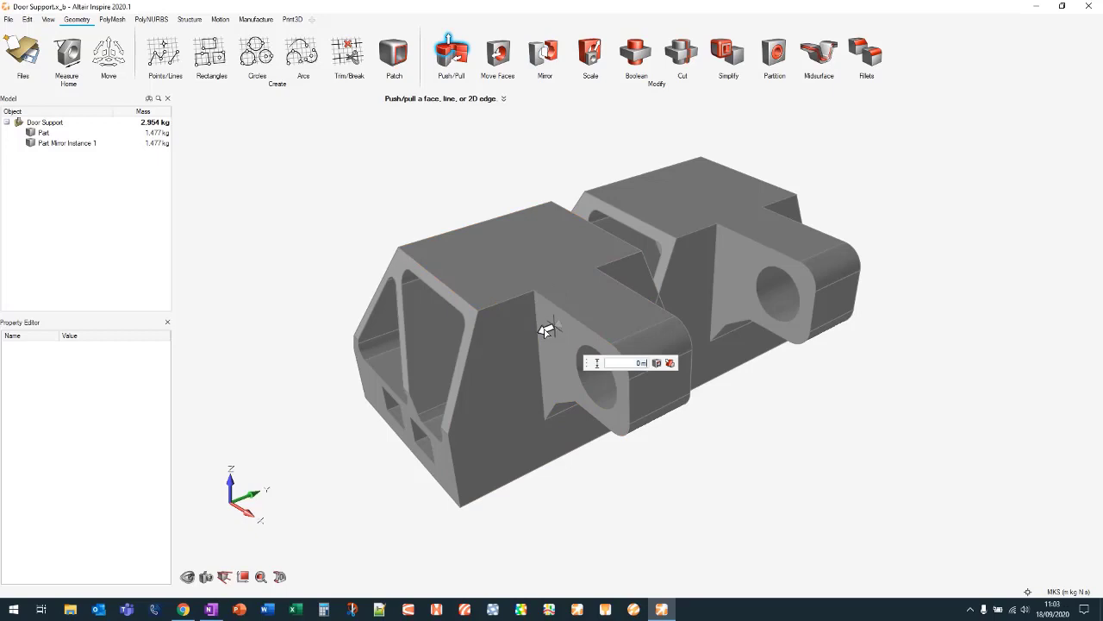
pyautogui.moveTo(547, 330); pyautogui.dragTo(519, 339)
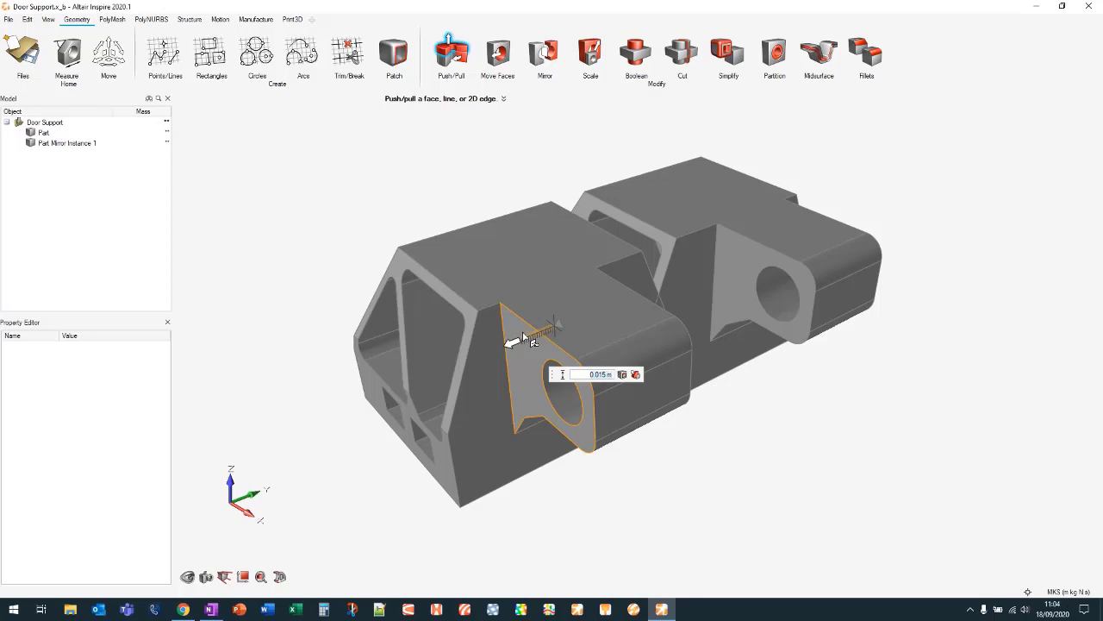
# Undo the lug face offset and the mirroring of the door support, and leave Push/Pull
pyautogui.hotkey('ctrl', 'z')
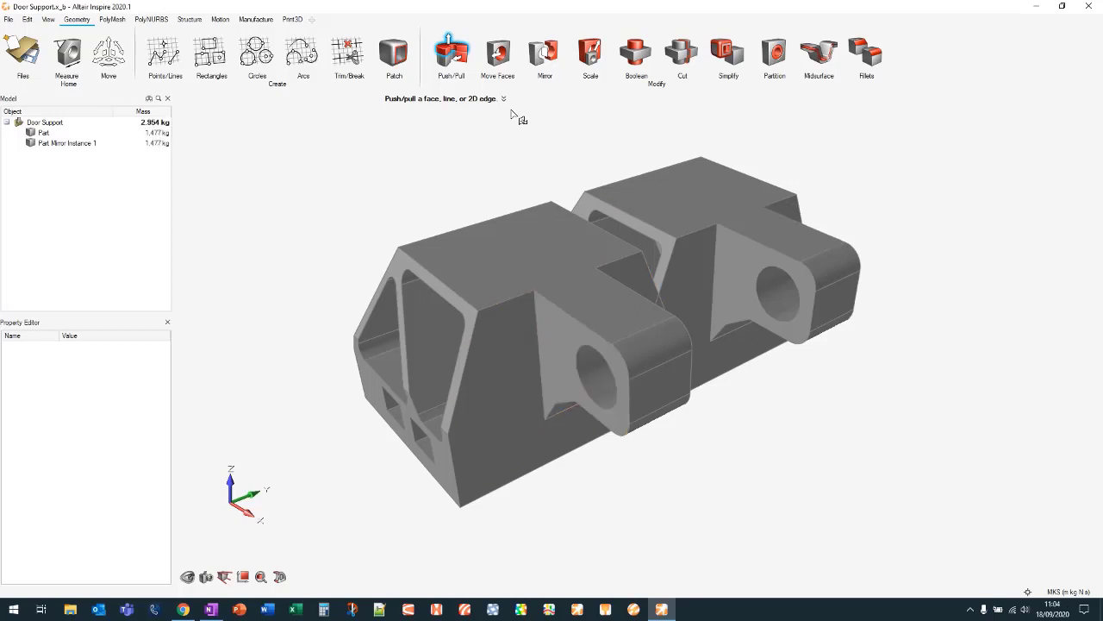
pyautogui.hotkey('ctrl', 'z')
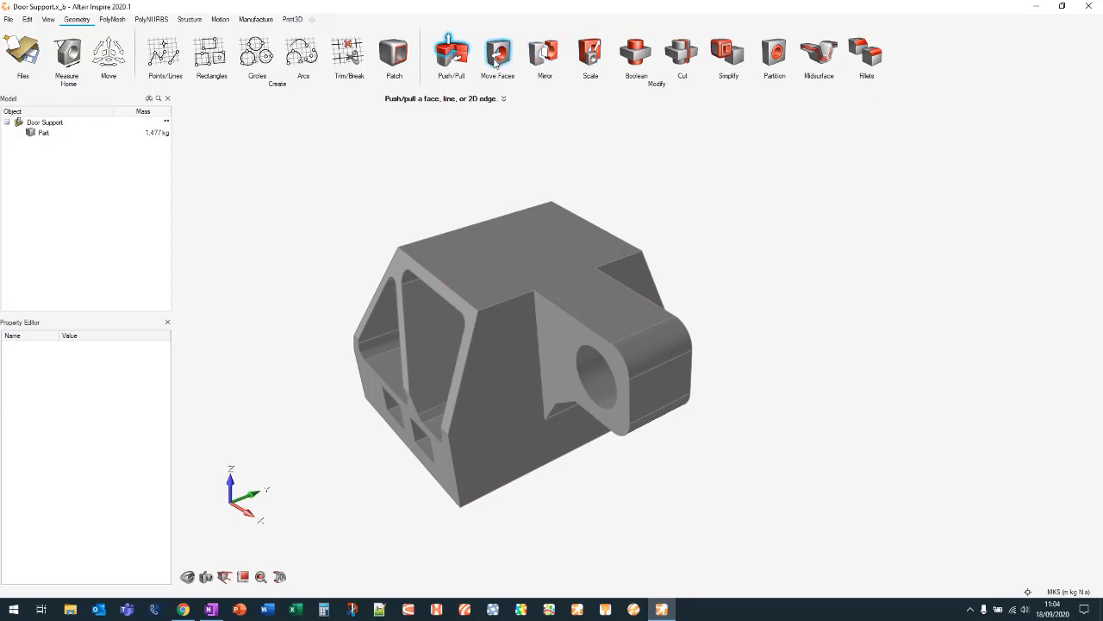
pyautogui.press('Escape')
pyautogui.moveTo(663, 173); pyautogui.dragTo(712, 170, button='right')
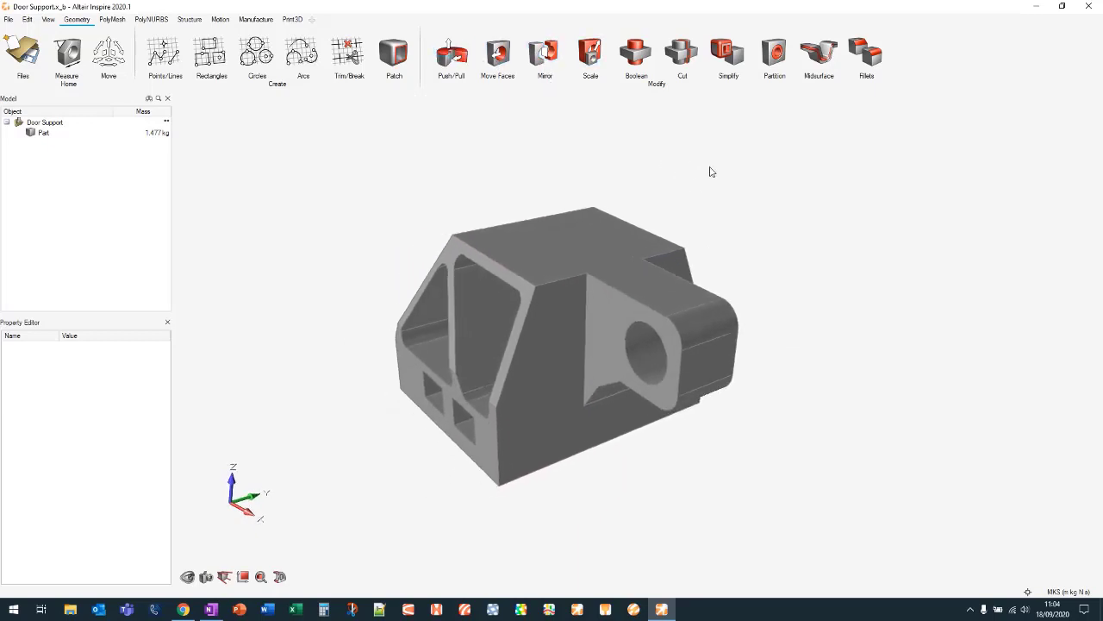
# Cut the door support with a plane running lengthwise through the lug, parallel to the lug's flat side face
pyautogui.click(636, 52)
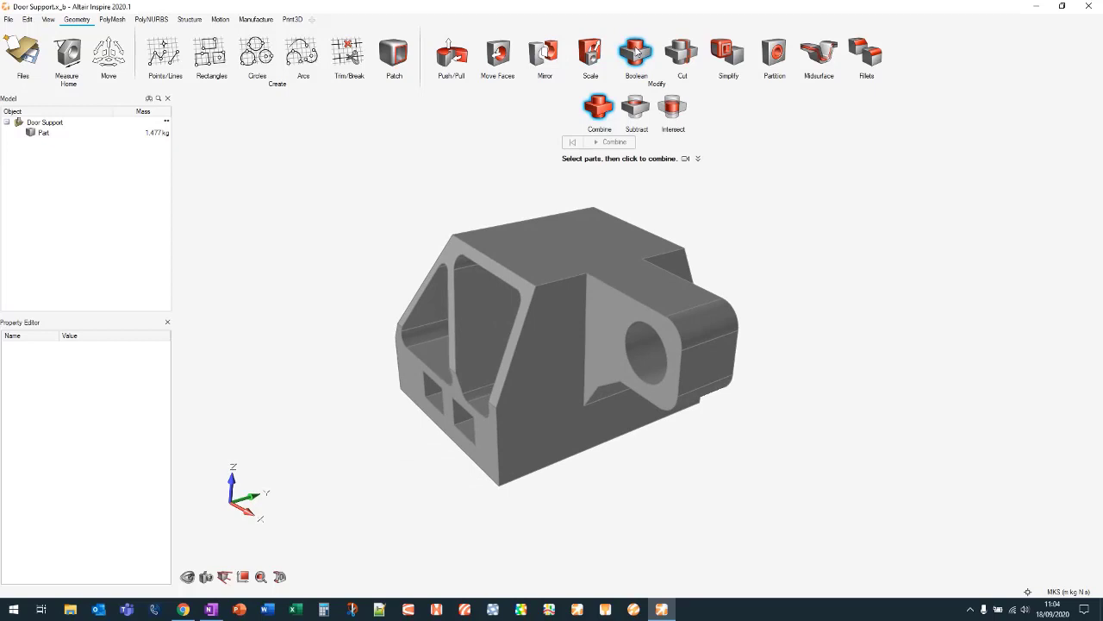
pyautogui.click(637, 52)
pyautogui.click(686, 56)
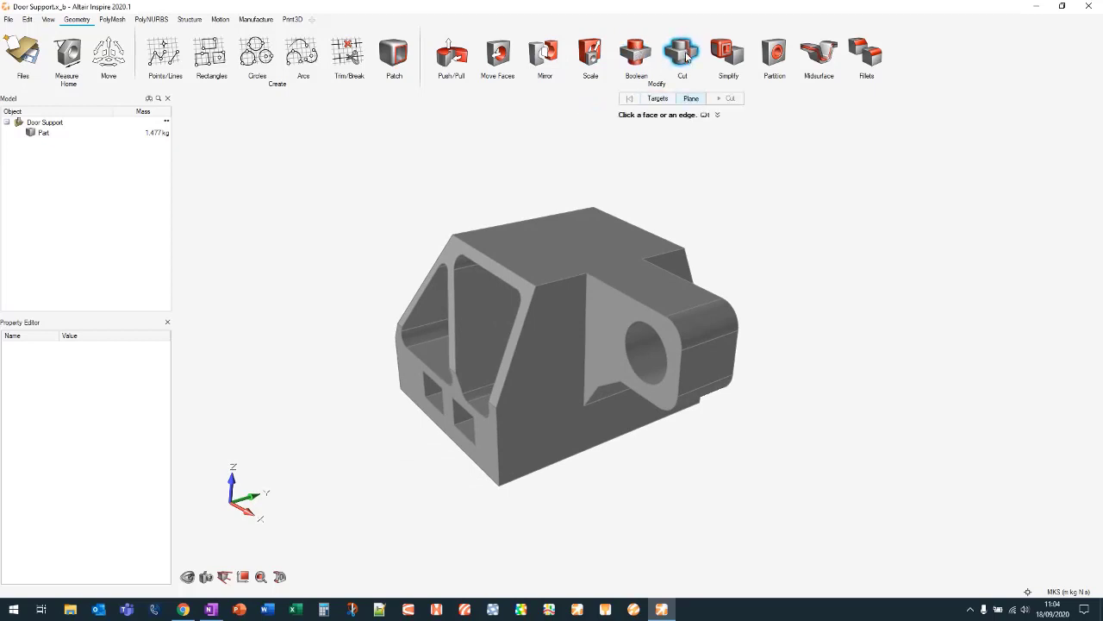
pyautogui.click(695, 311)
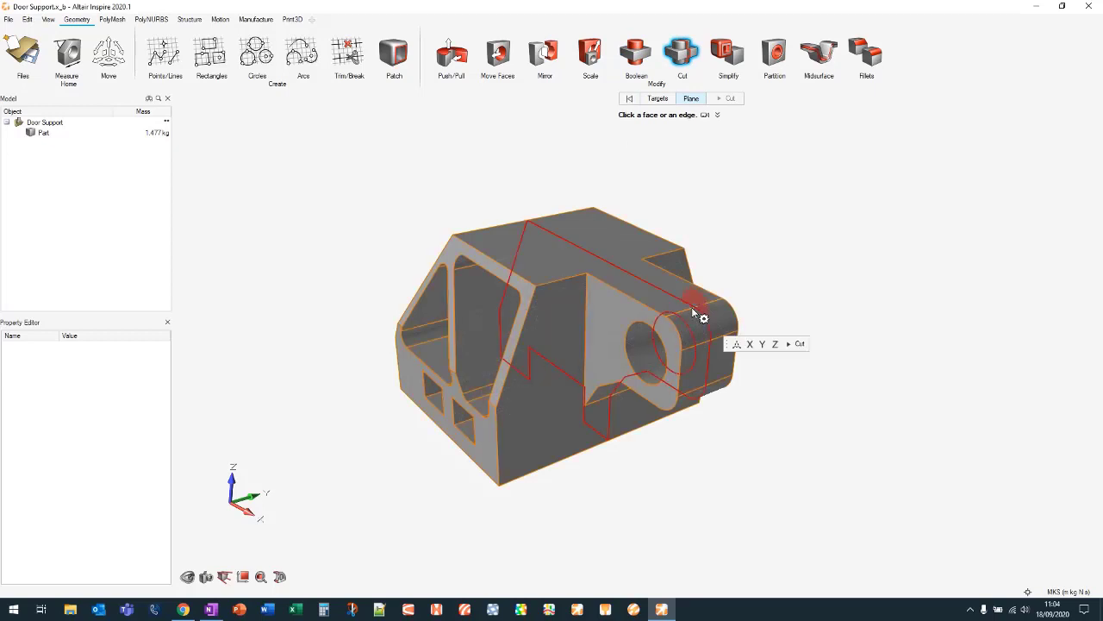
pyautogui.click(799, 344)
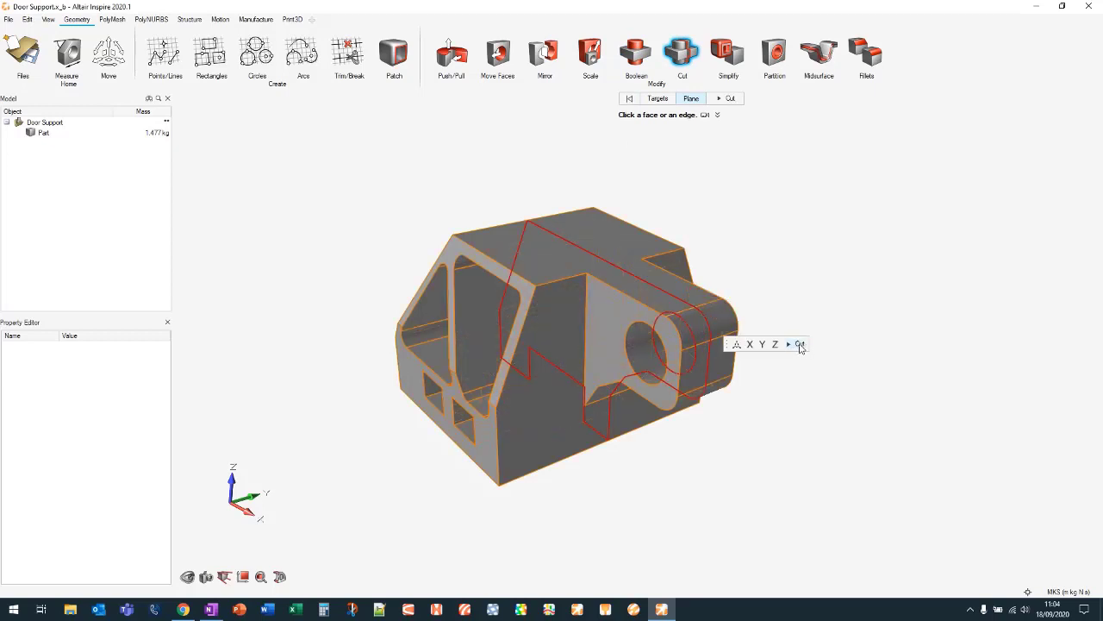
# Combine the two slices of the cut door support into a single part with the Boolean Combine tool
pyautogui.click(687, 52)
pyautogui.click(635, 52)
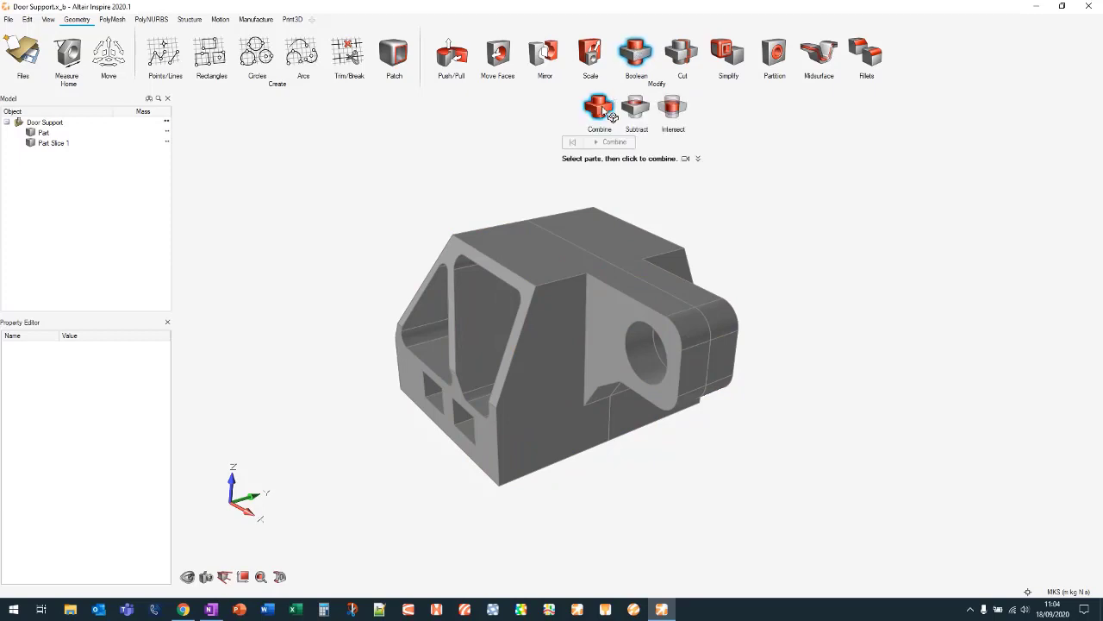
pyautogui.click(560, 263)
pyautogui.keyDown('ctrl'); pyautogui.click(625, 235); pyautogui.keyUp('ctrl')
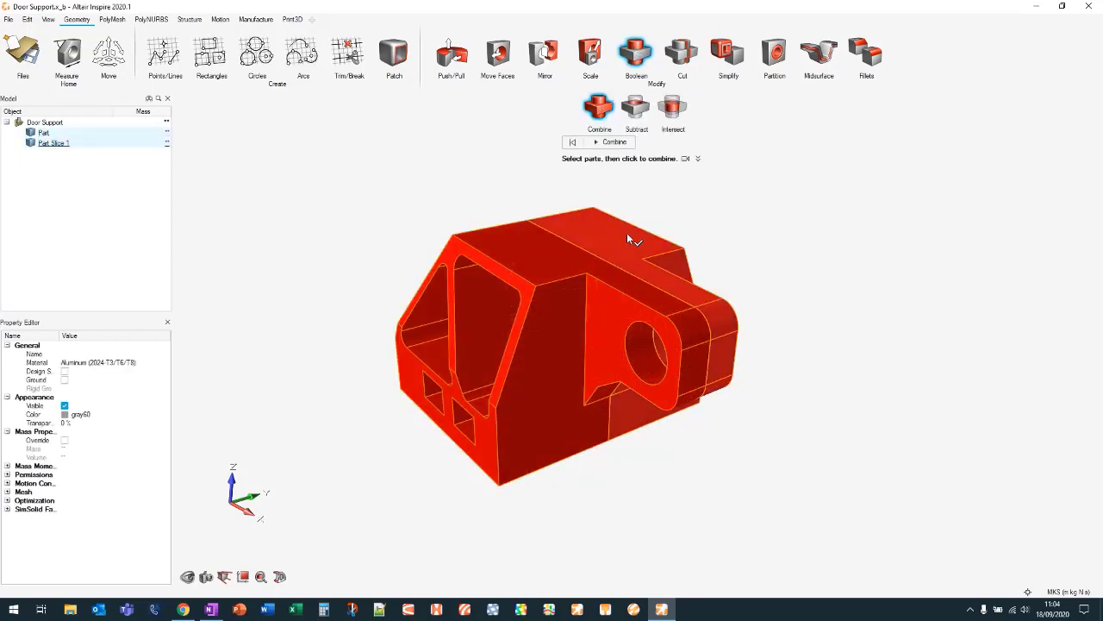
pyautogui.click(613, 142)
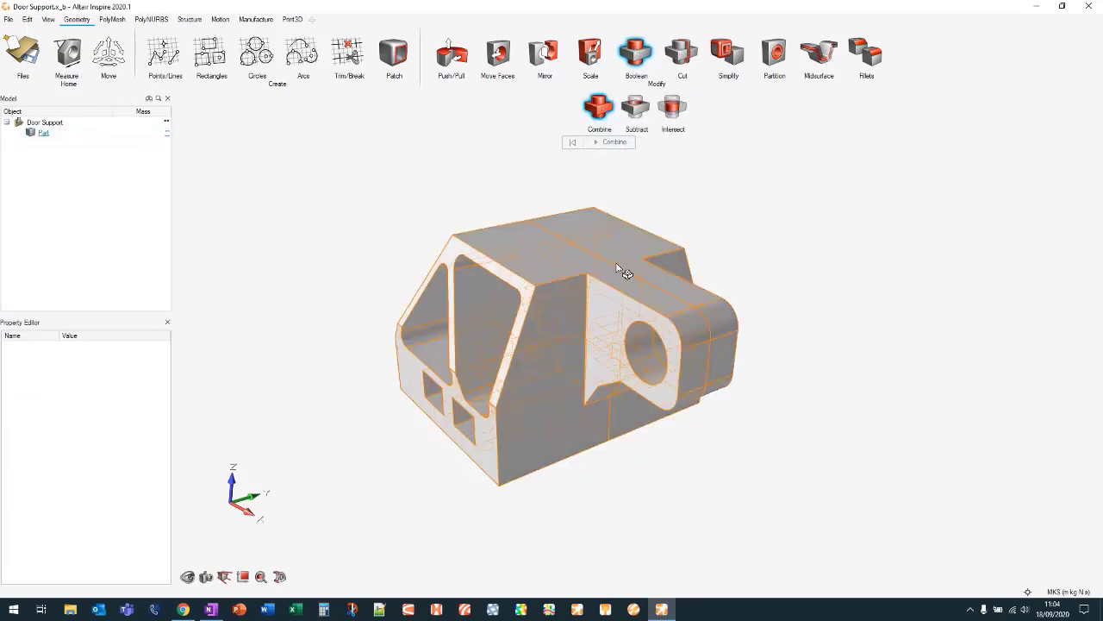
# Find the imprint lines on the recombined part with the Simplify Imprints tool and remove all of them
pyautogui.click(727, 52)
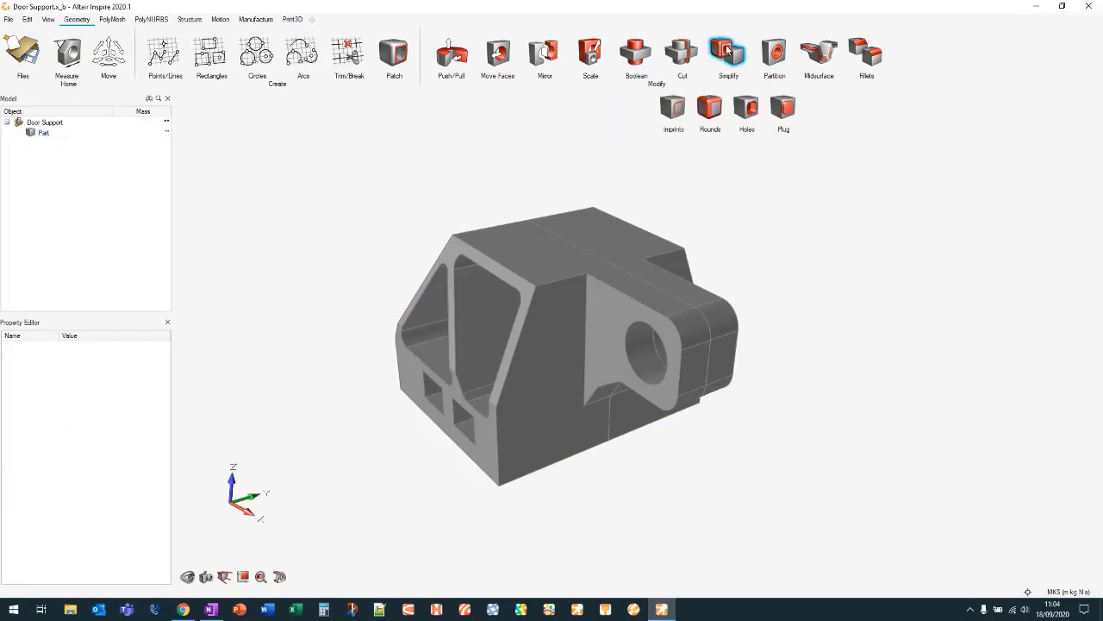
pyautogui.click(675, 108)
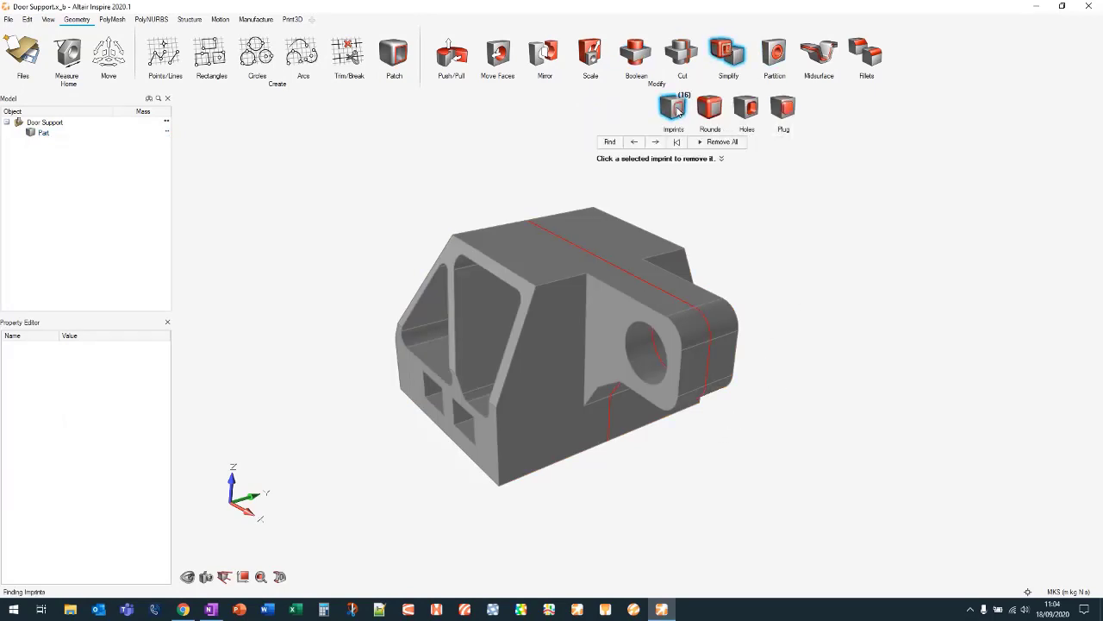
pyautogui.moveTo(749, 454)
pyautogui.mouseDown(button='middle')
pyautogui.moveTo(632, 405)
pyautogui.moveTo(746, 440)
pyautogui.mouseUp(button='middle')
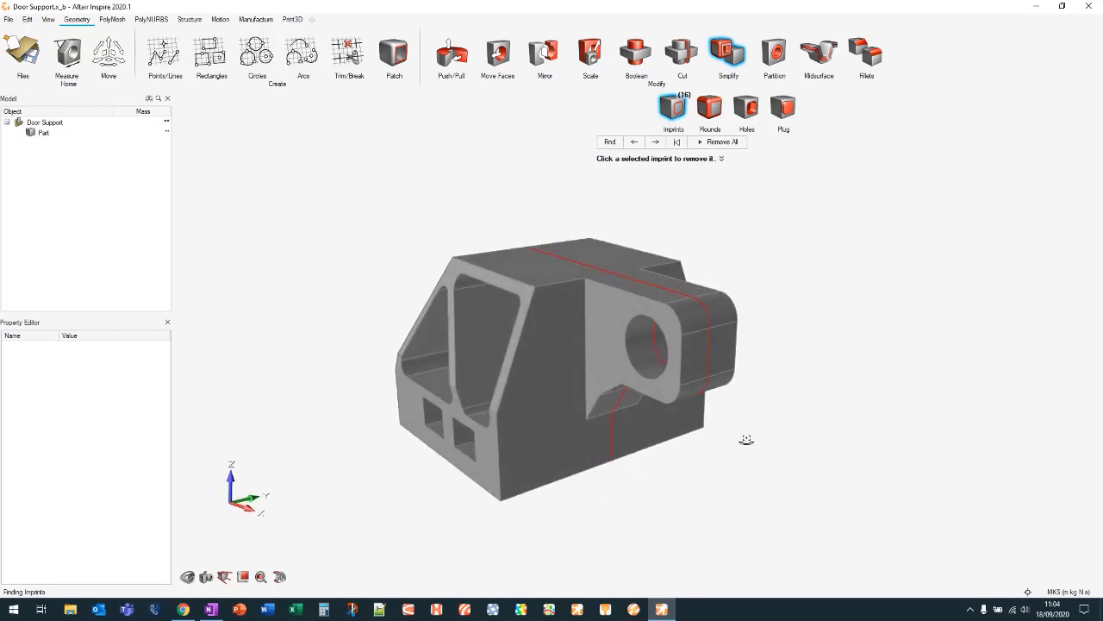
pyautogui.click(731, 142)
# Try removing only the sloped front face's pocket nearest the lug with the Holes tool, undo the removal and clear the selection
pyautogui.moveTo(752, 246); pyautogui.dragTo(801, 241, button='middle')
pyautogui.moveTo(517, 340); pyautogui.dragTo(517, 357, button='middle')
pyautogui.moveTo(516, 357); pyautogui.dragTo(573, 365, button='right')
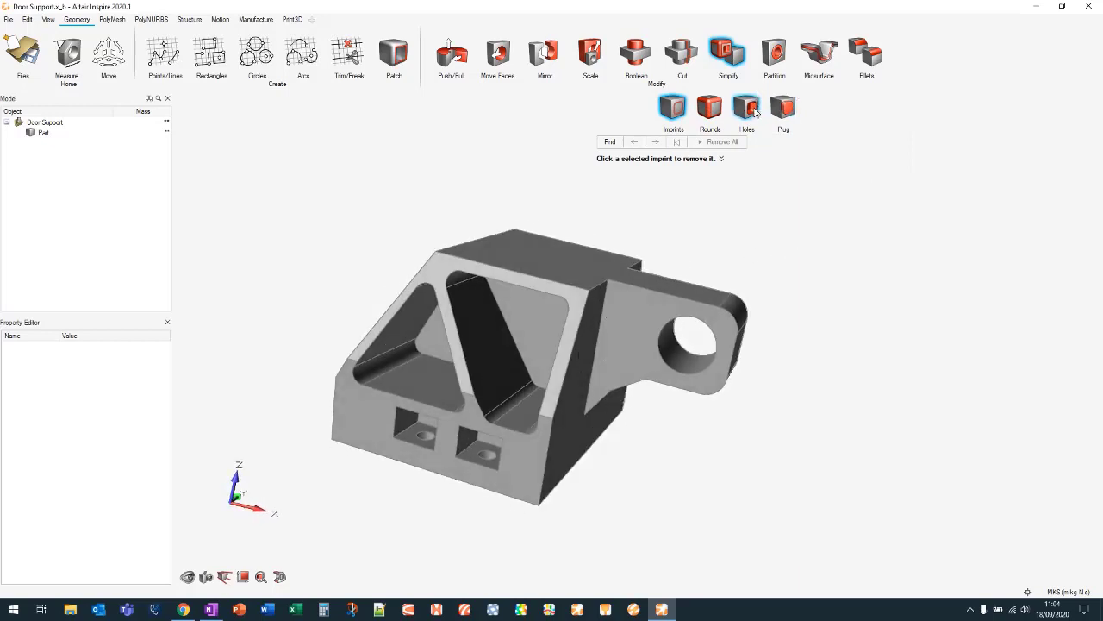
pyautogui.click(757, 105)
pyautogui.click(781, 143)
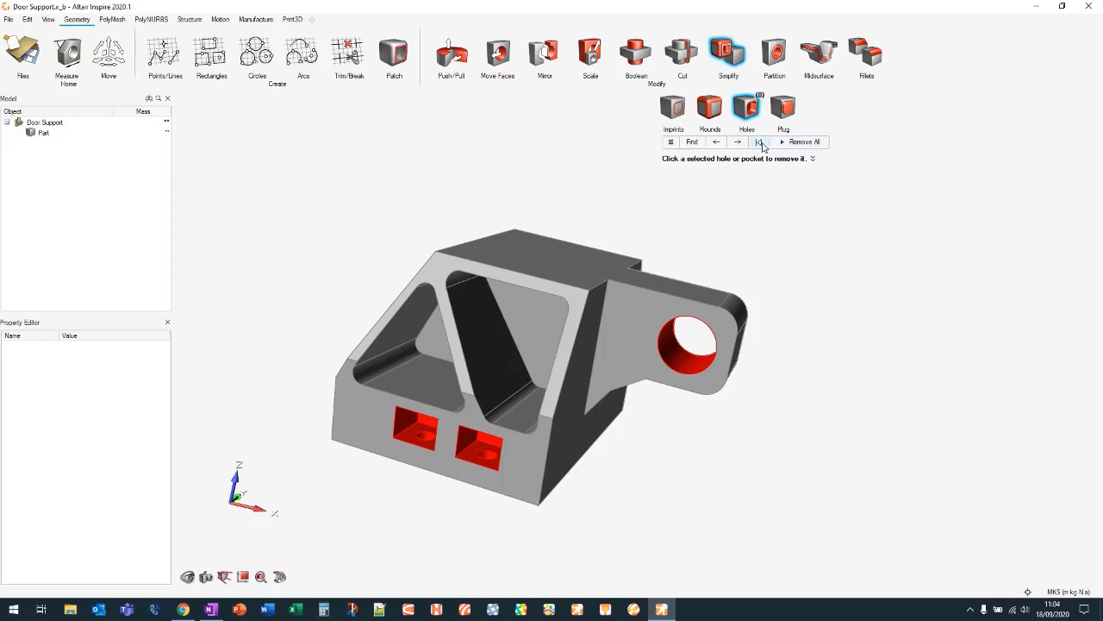
pyautogui.click(539, 315)
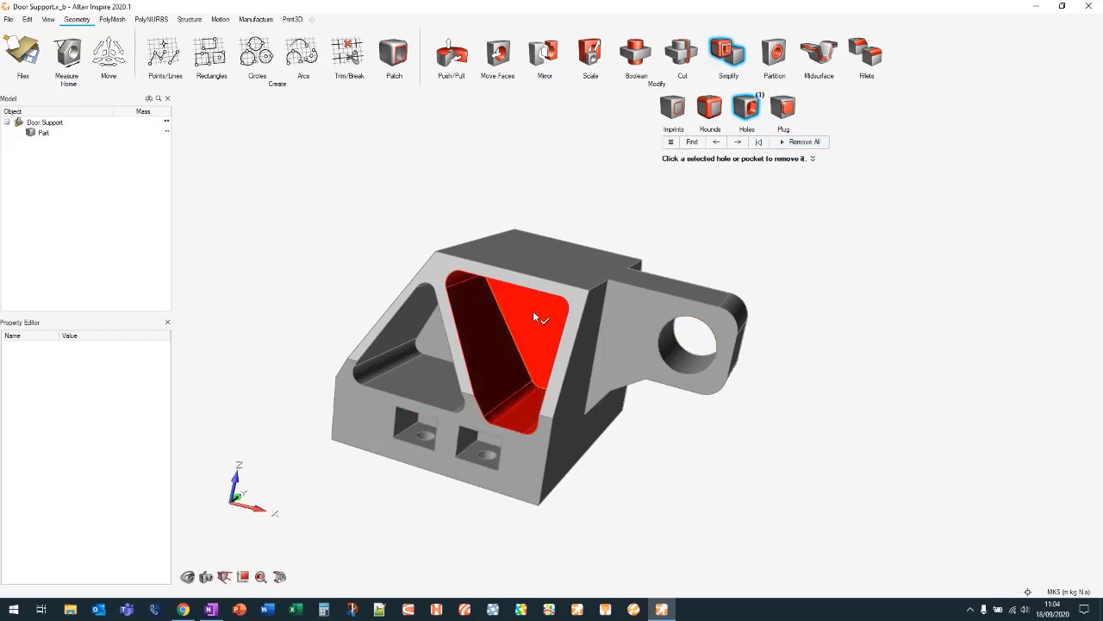
pyautogui.click(534, 315)
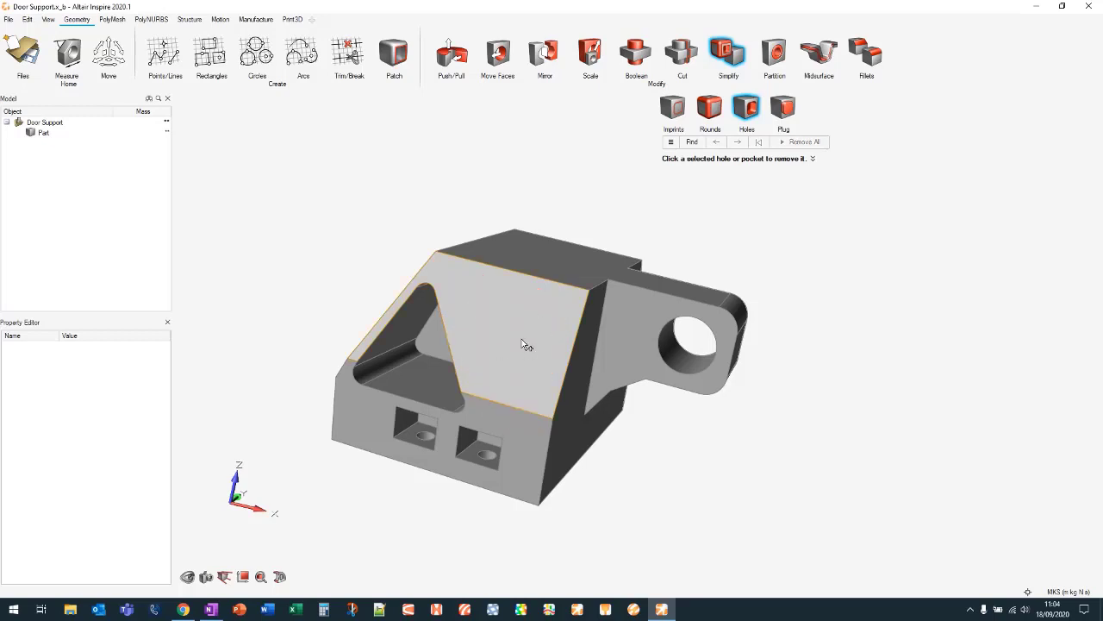
pyautogui.hotkey('ctrl', 'z')
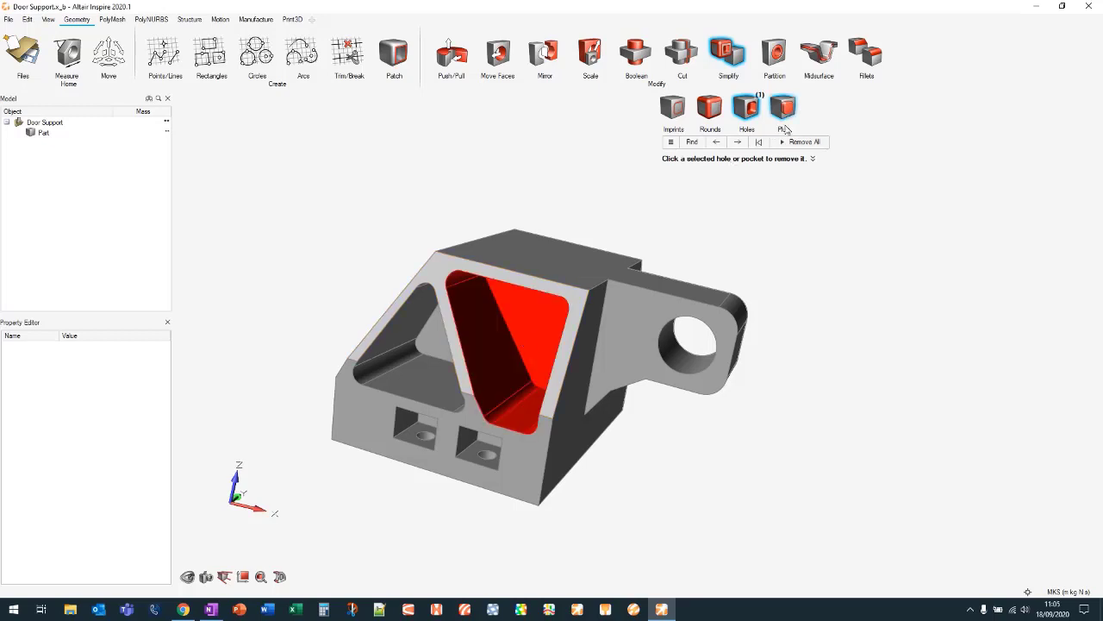
pyautogui.click(757, 142)
# Try filling the same front pocket with the Plug tool, undo the plug and leave the Simplify tools
pyautogui.click(784, 110)
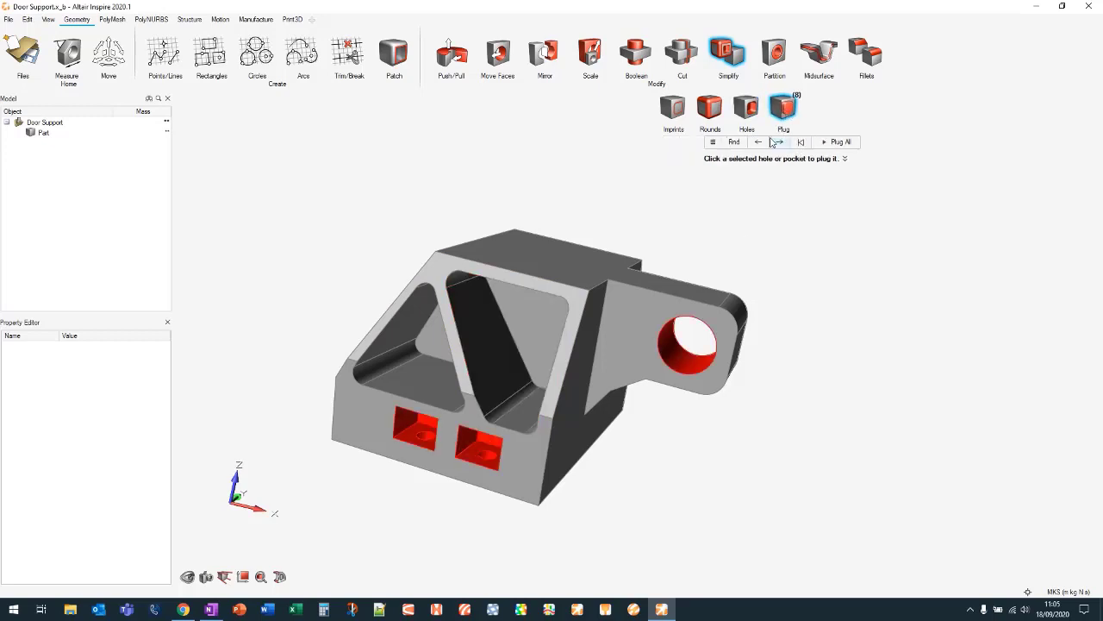
pyautogui.click(524, 301)
pyautogui.click(530, 312)
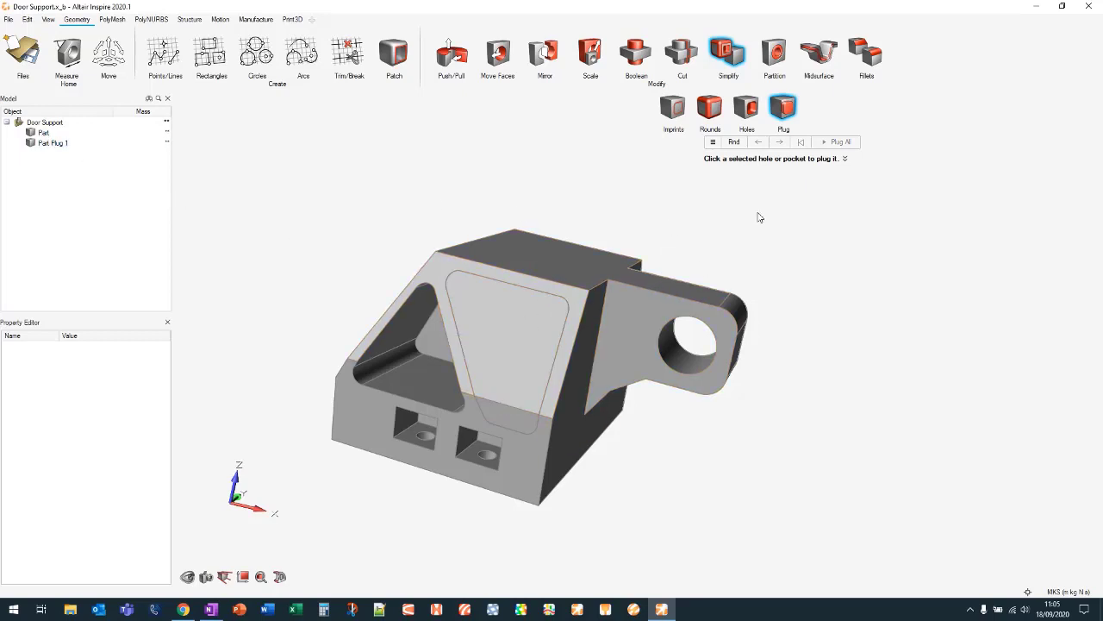
pyautogui.hotkey('ctrl', 'z')
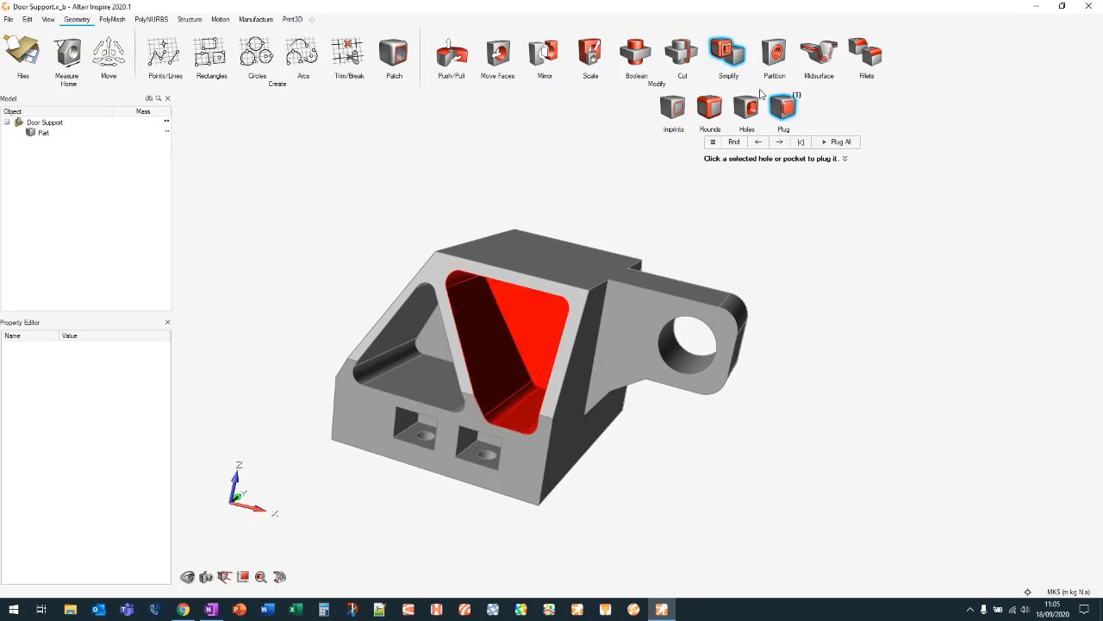
pyautogui.click(800, 143)
pyautogui.press('Escape')
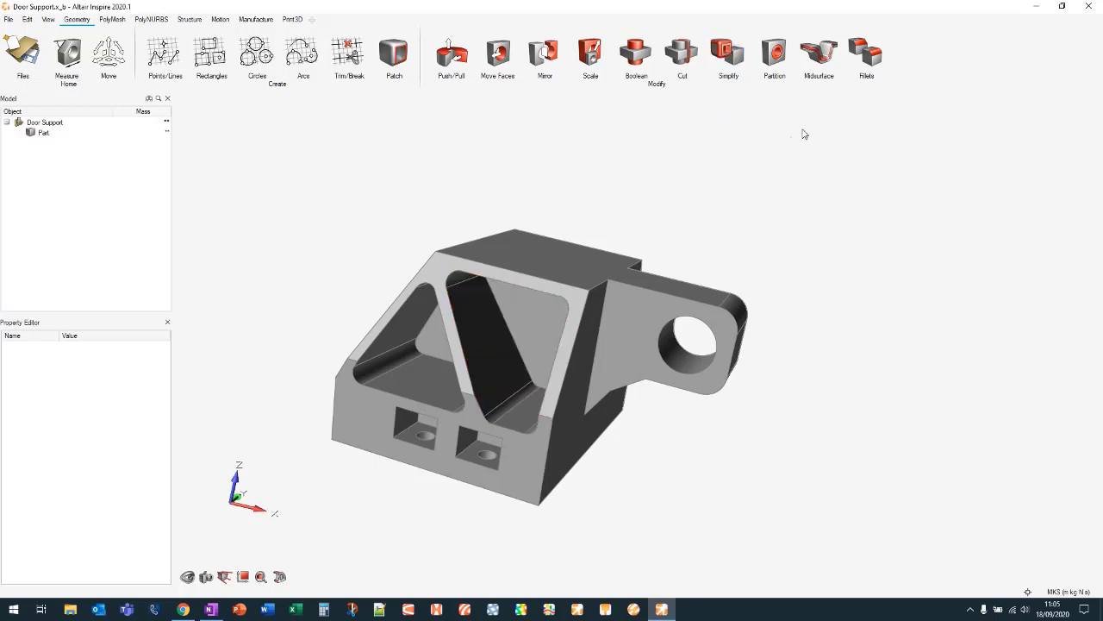
# Look through the PolyMesh, PolyNURBS and Structure tool sets and return to the Geometry tools
pyautogui.moveTo(802, 133); pyautogui.dragTo(745, 152, button='middle')
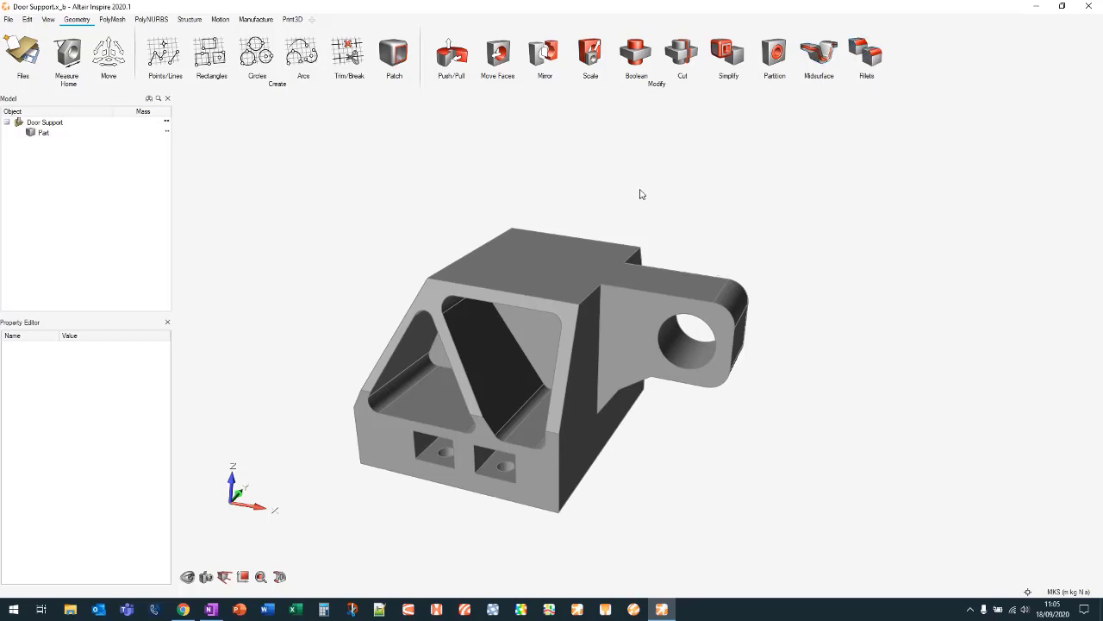
pyautogui.moveTo(642, 189); pyautogui.dragTo(569, 207, button='right')
pyautogui.click(112, 19)
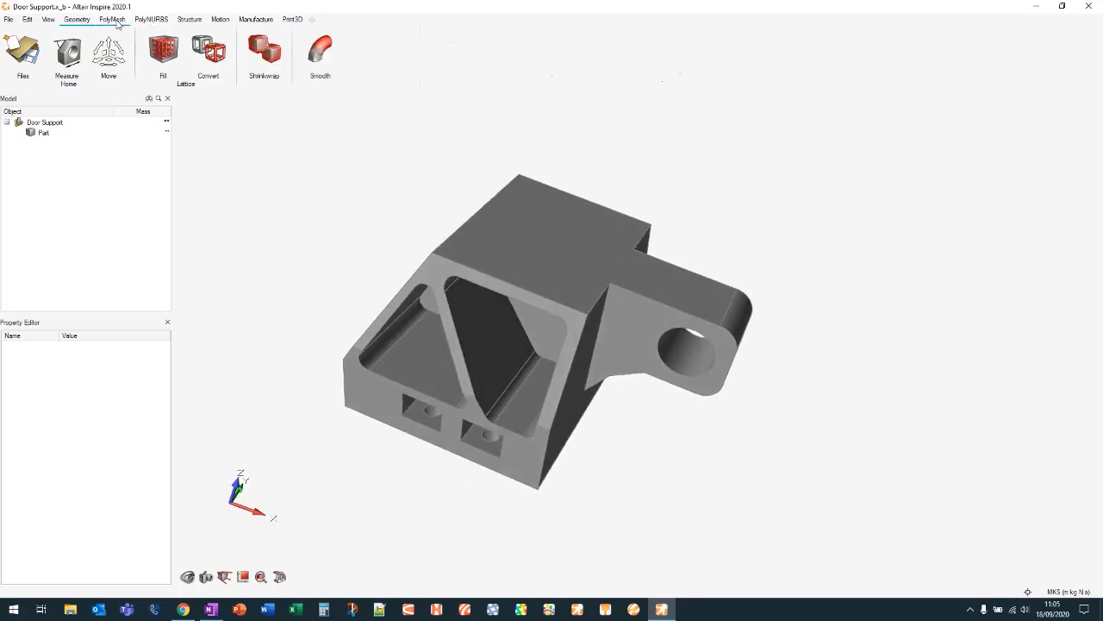
pyautogui.click(151, 19)
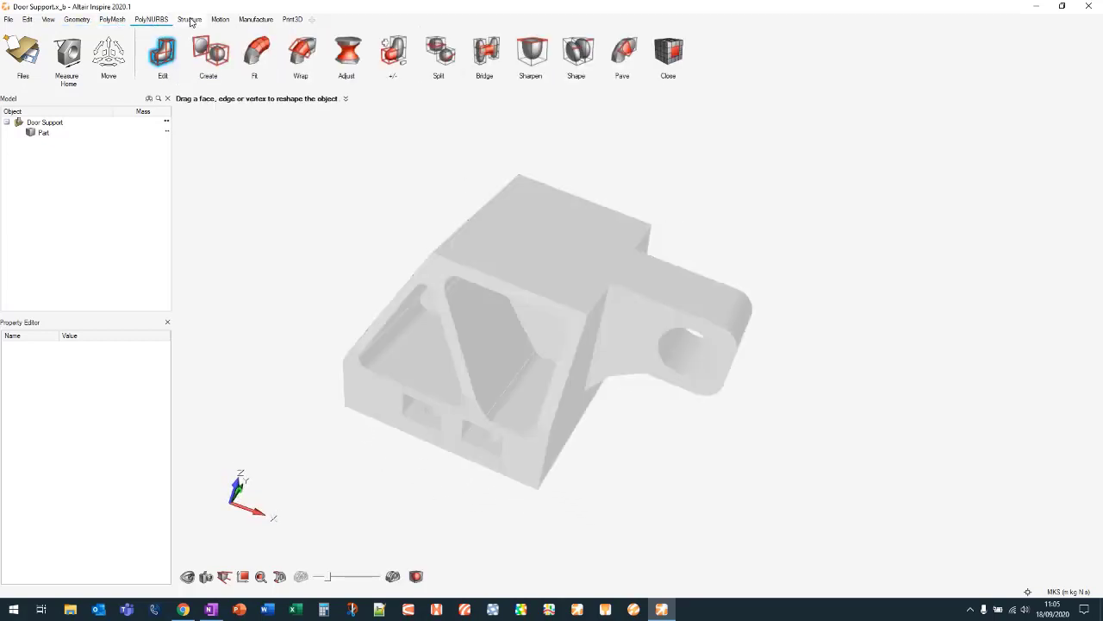
pyautogui.click(189, 19)
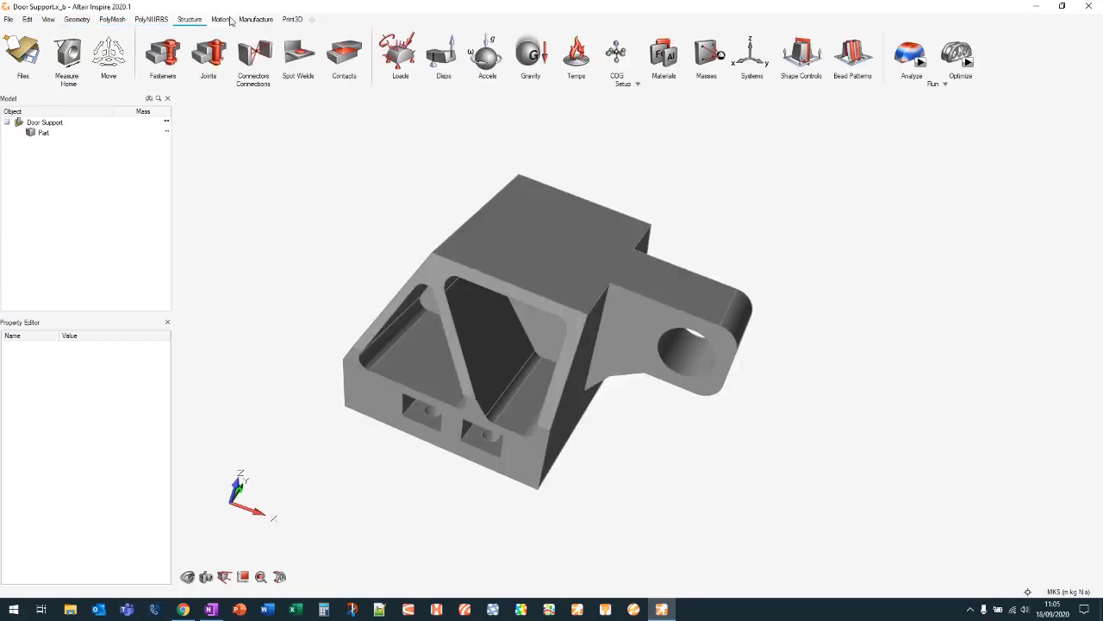
pyautogui.click(77, 20)
# Examine the radial tool menu's Geometry, Motion, Structure and PolyNURBS sets and close it
pyautogui.moveTo(310, 145)
pyautogui.mouseDown(button='right')
pyautogui.moveTo(399, 222)
pyautogui.moveTo(382, 241)
pyautogui.moveTo(363, 222)
pyautogui.mouseUp(button='right')
pyautogui.moveTo(364, 221); pyautogui.dragTo(353, 221, button='middle')
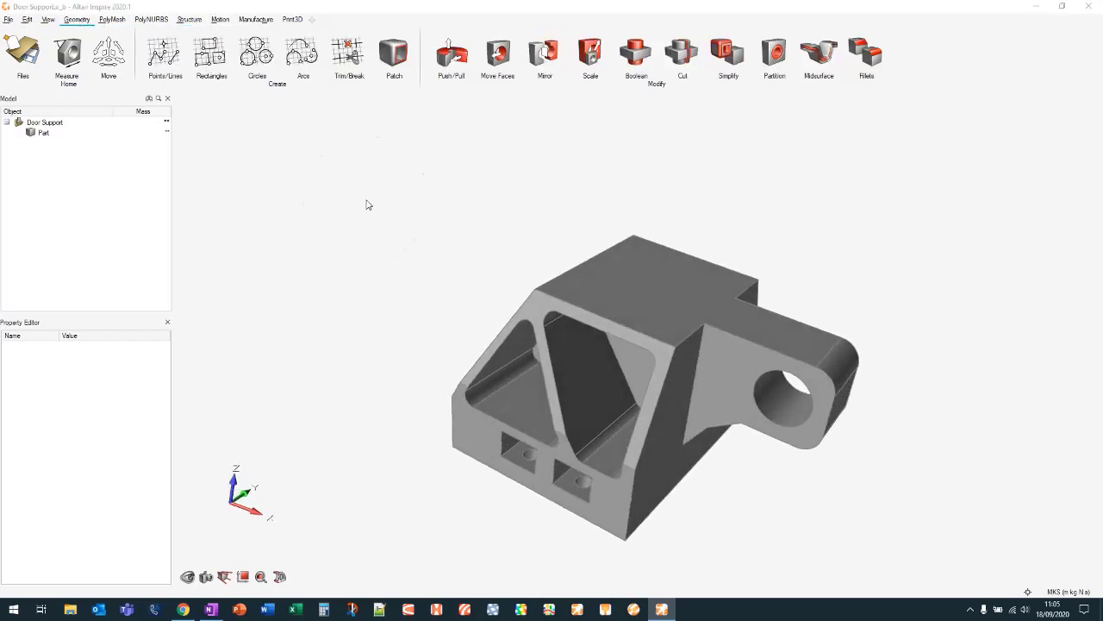
pyautogui.press('space')
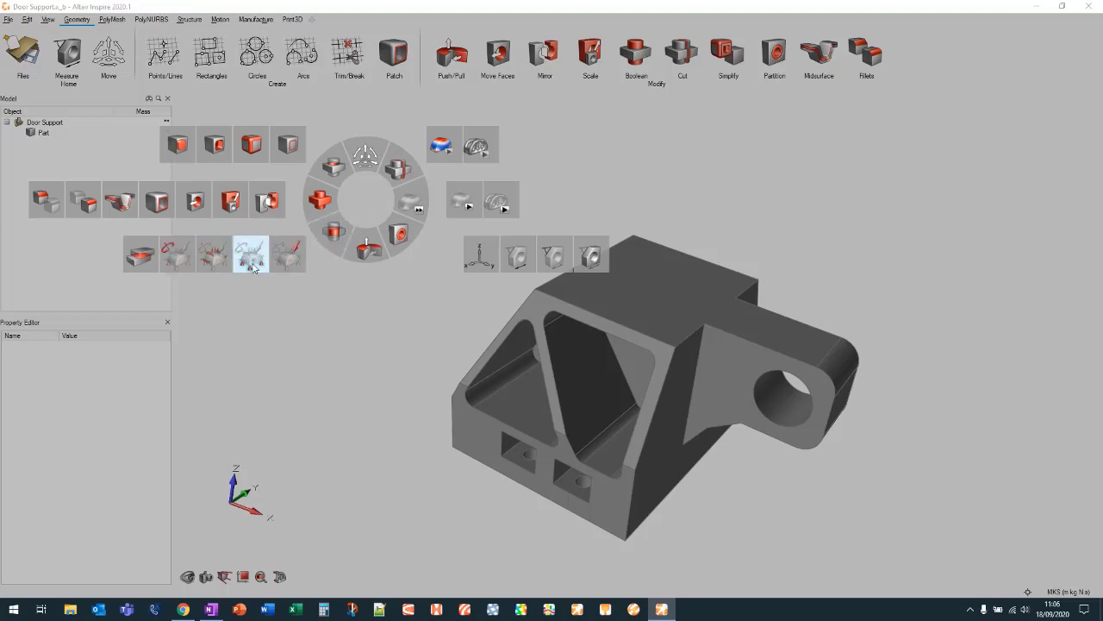
pyautogui.scroll(-1, 363, 295)
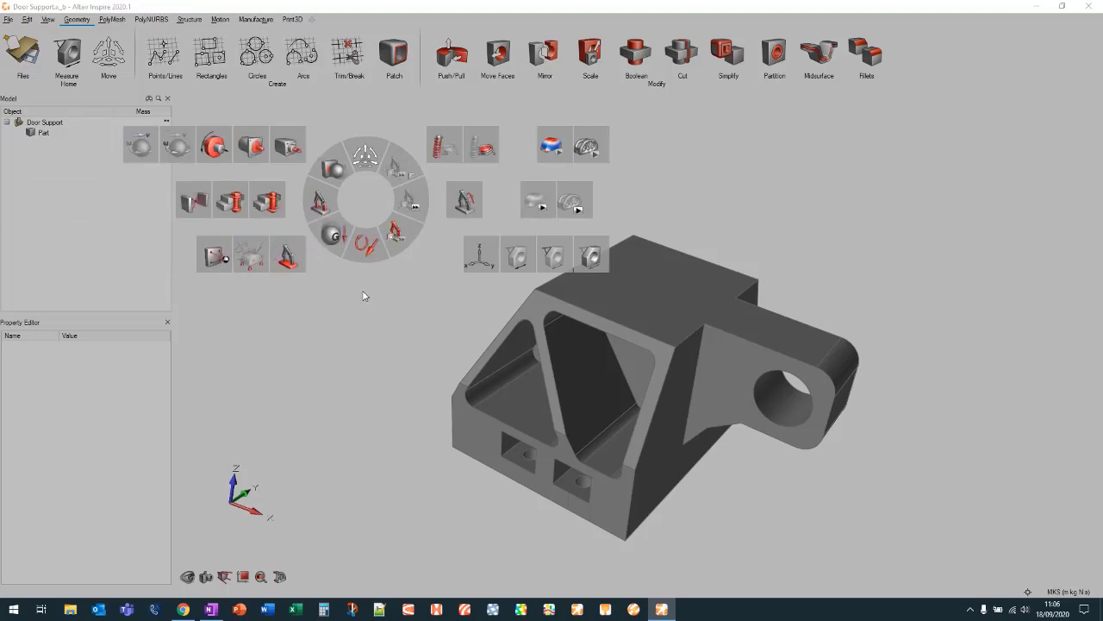
pyautogui.press('s')
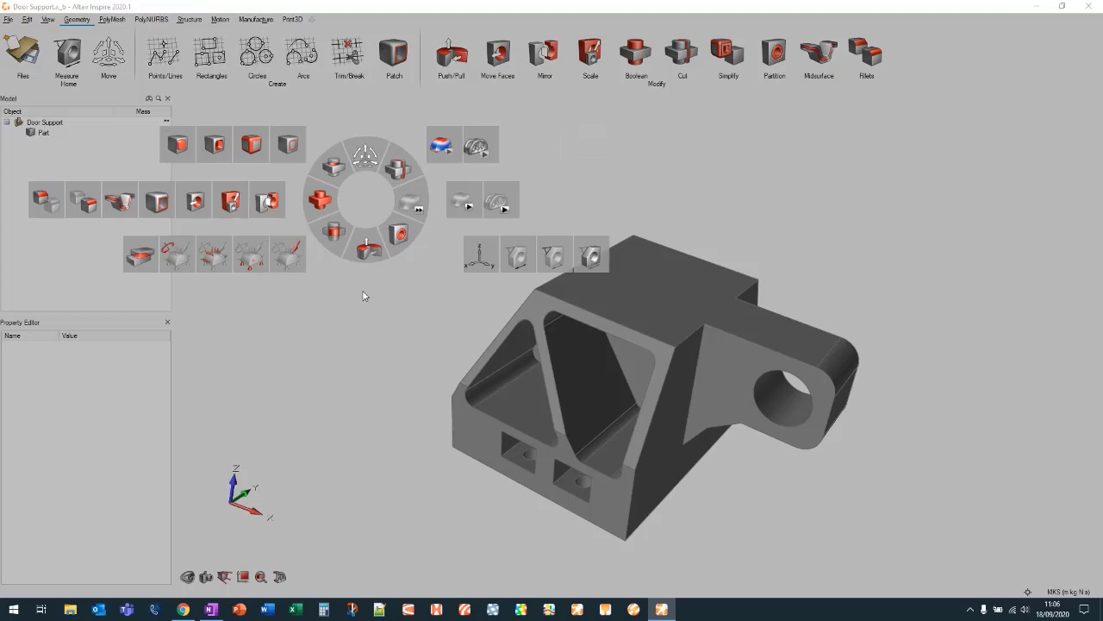
pyautogui.press('s')
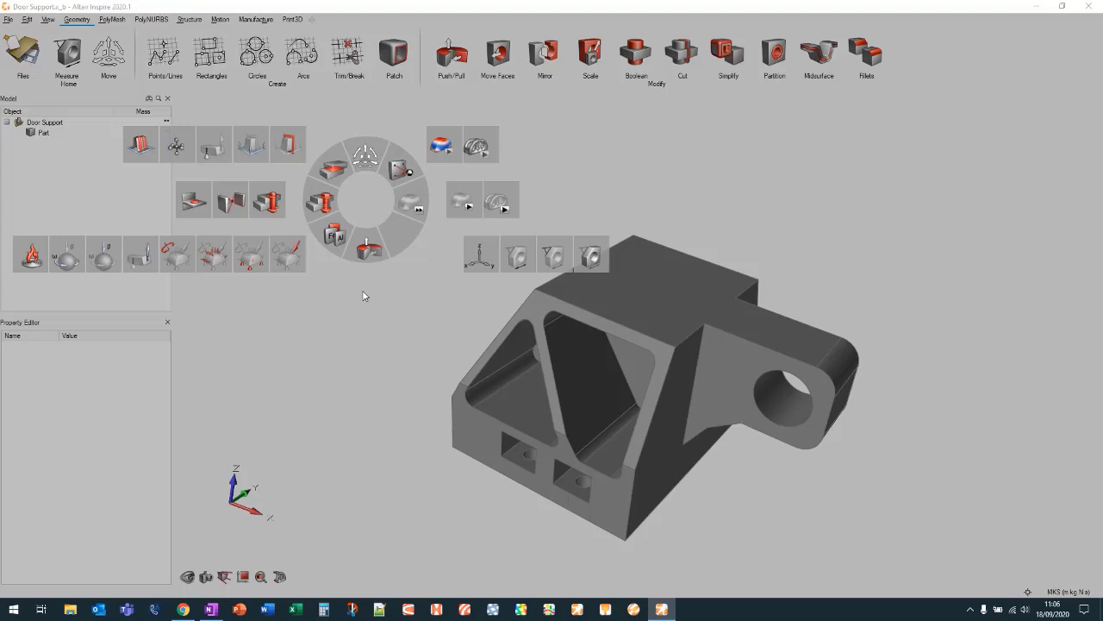
pyautogui.press('p')
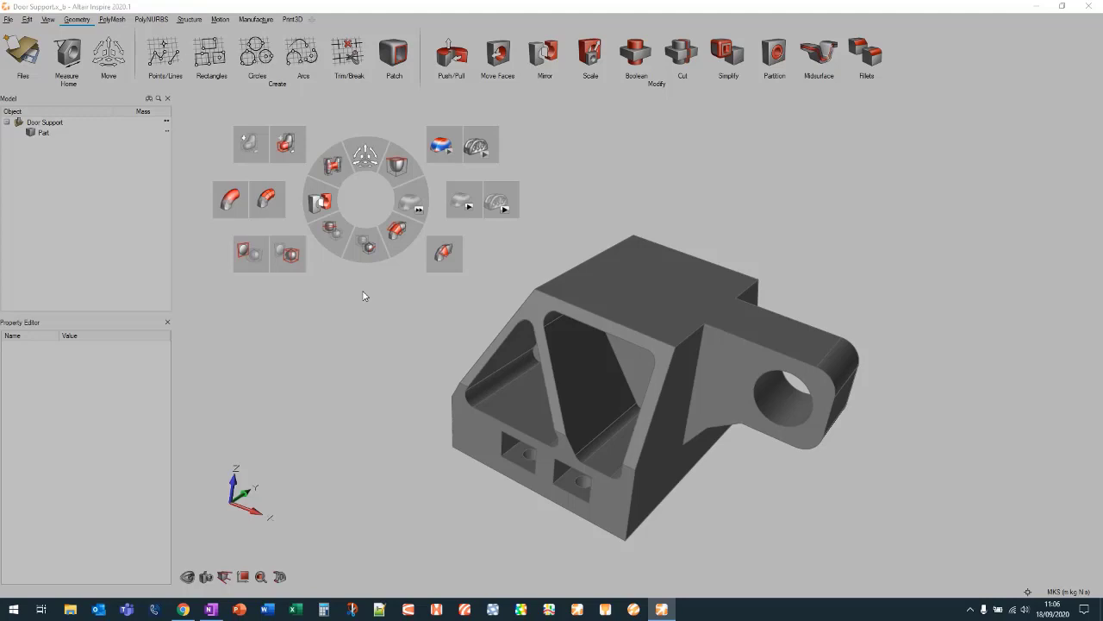
pyautogui.click(366, 205)
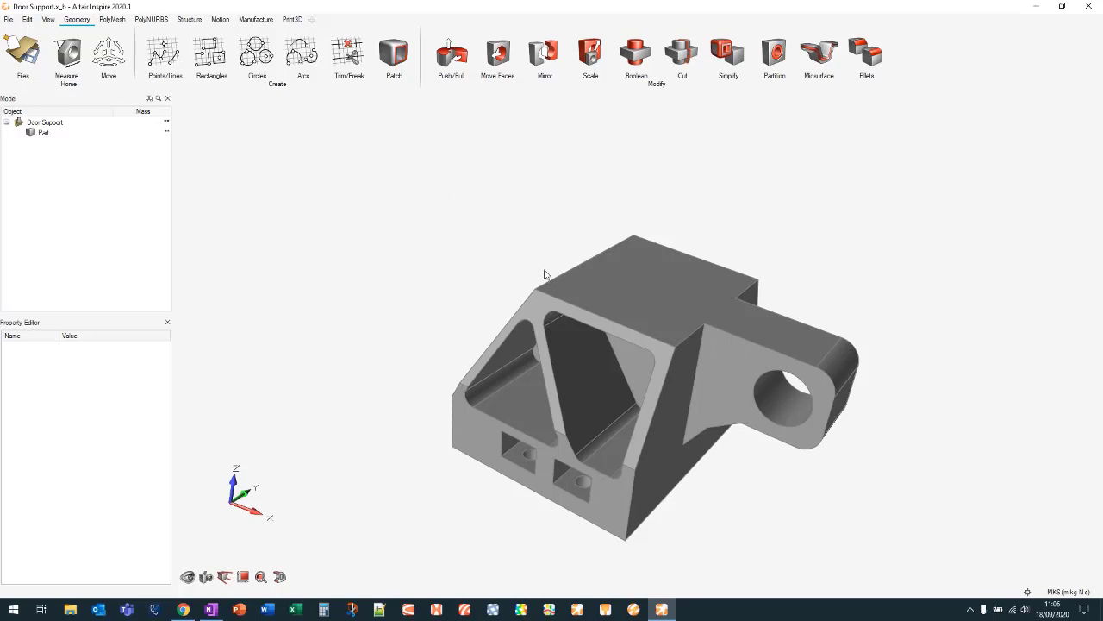
# Clear the automatically selected features and partition the underside front-row bolt hole nearest the lug with a 0.003 m thickness
pyautogui.moveTo(500, 233); pyautogui.dragTo(419, 180, button='middle')
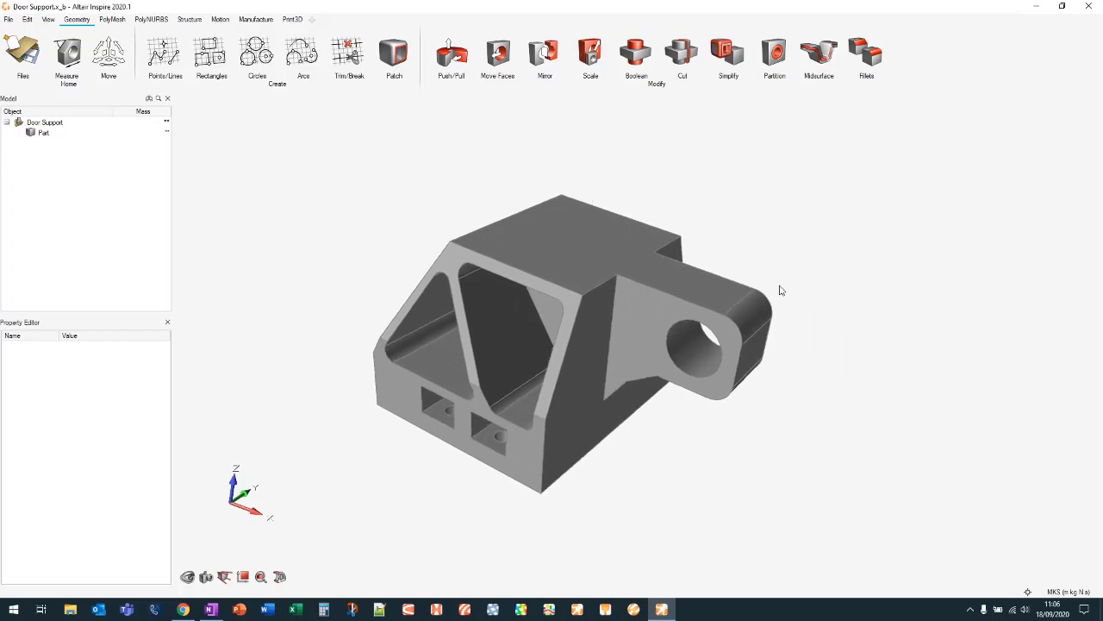
pyautogui.moveTo(799, 293); pyautogui.dragTo(820, 266, button='right')
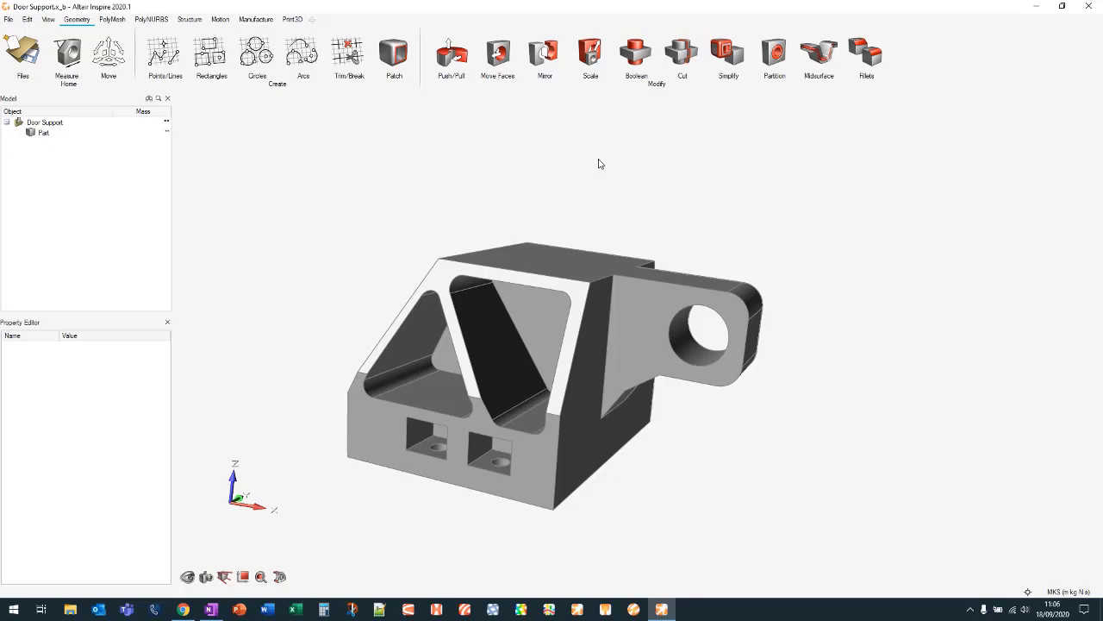
pyautogui.click(776, 54)
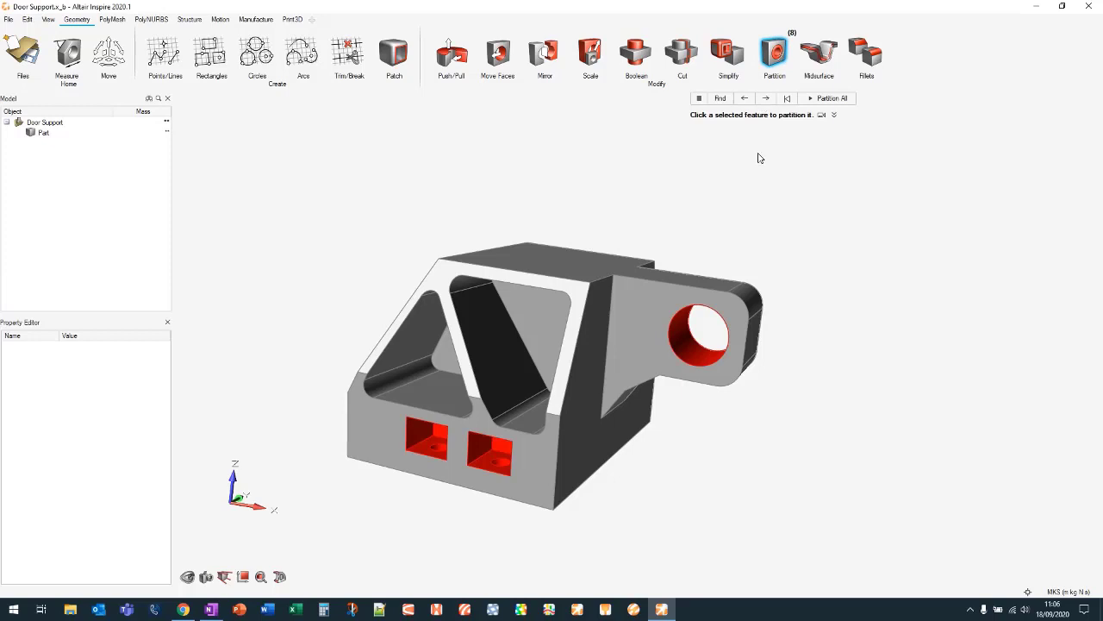
pyautogui.click(787, 98)
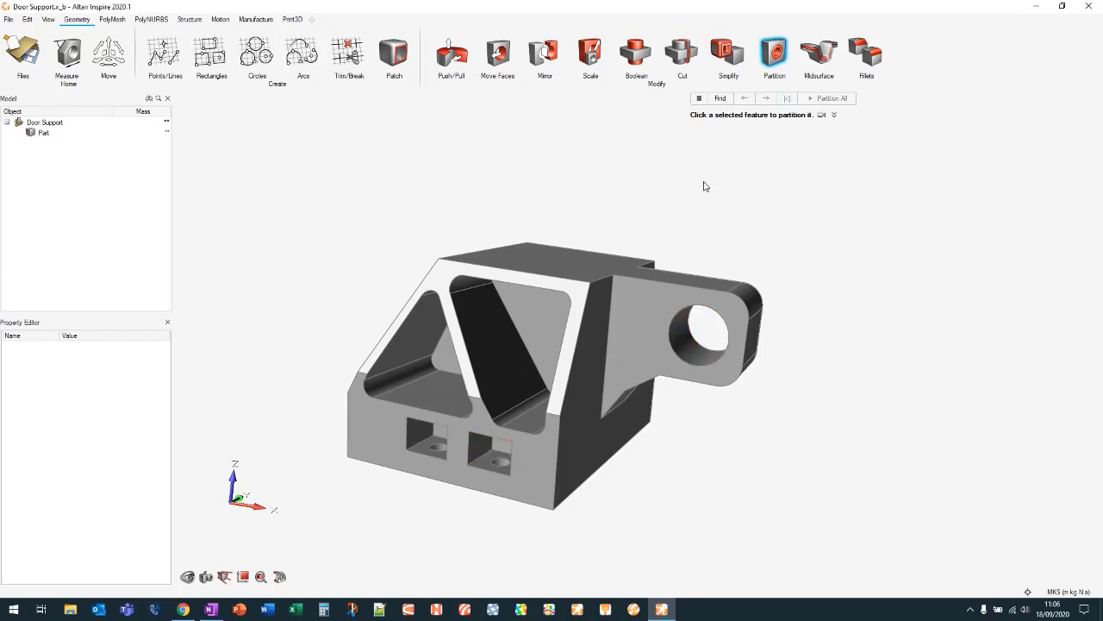
pyautogui.moveTo(581, 420); pyautogui.dragTo(623, 161, button='right')
pyautogui.scroll(5, 620, 160)
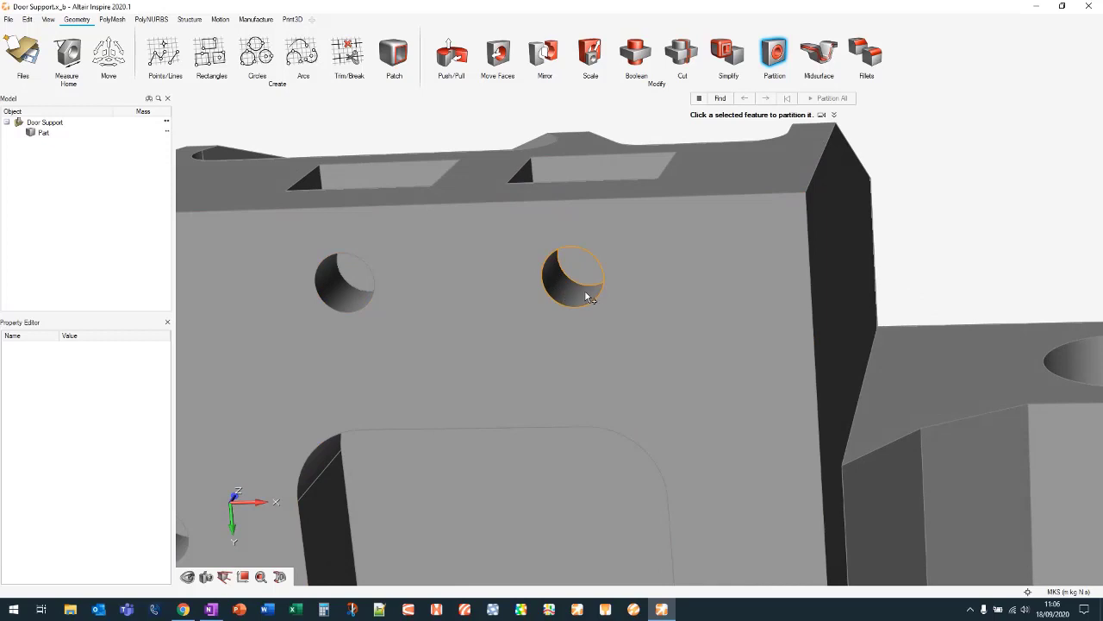
pyautogui.click(566, 293)
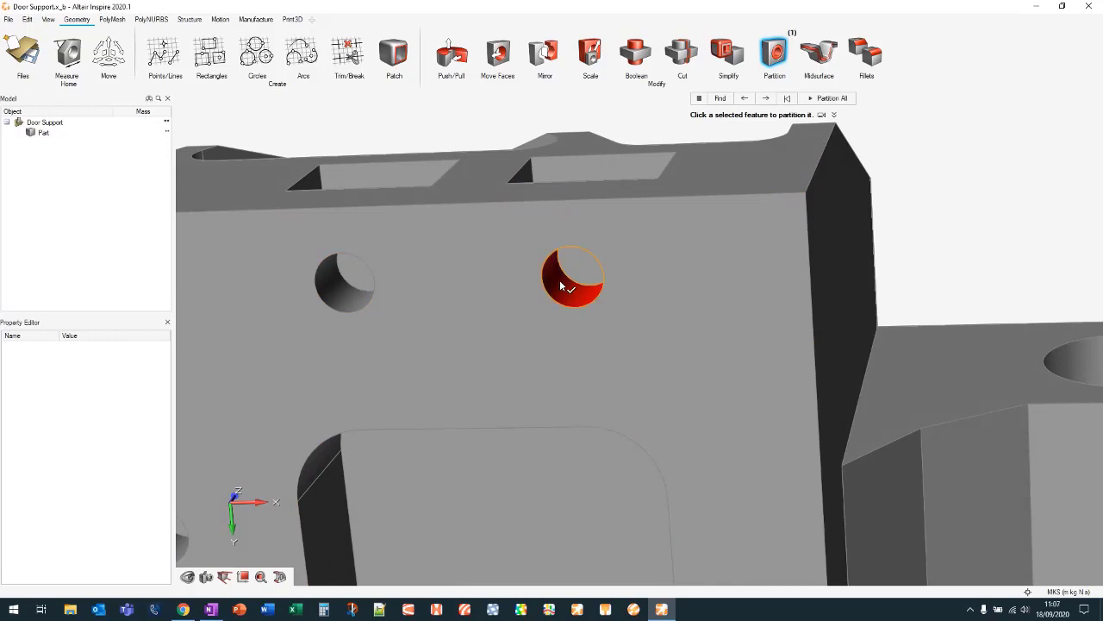
pyautogui.click(562, 285)
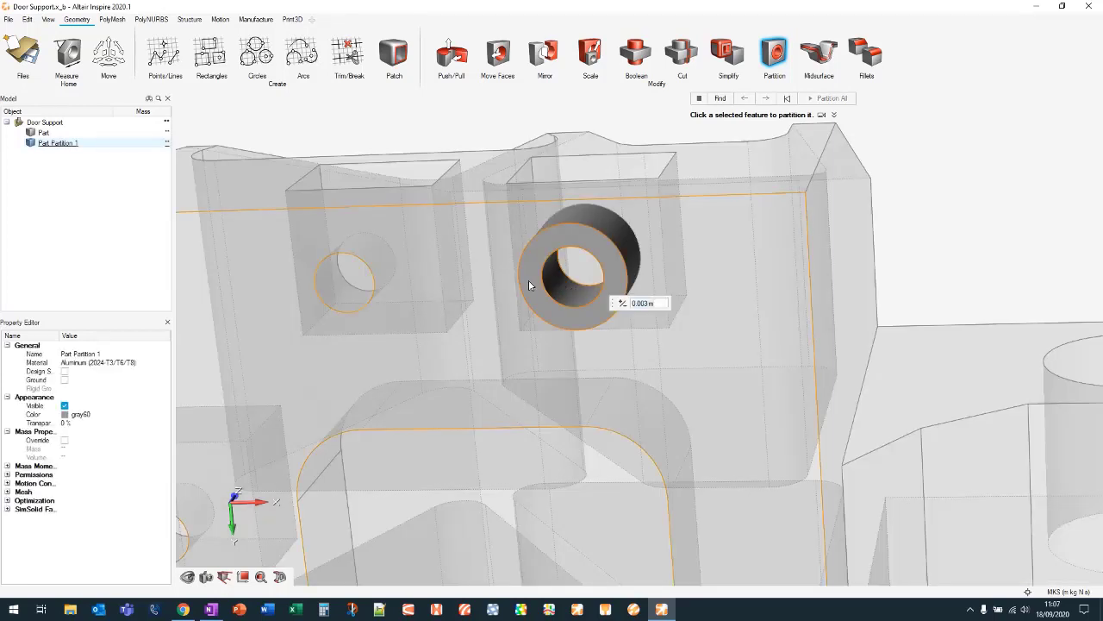
# Partition the neighbouring underside bolt hole in the front row with a 0.003 m thickness
pyautogui.click(345, 295)
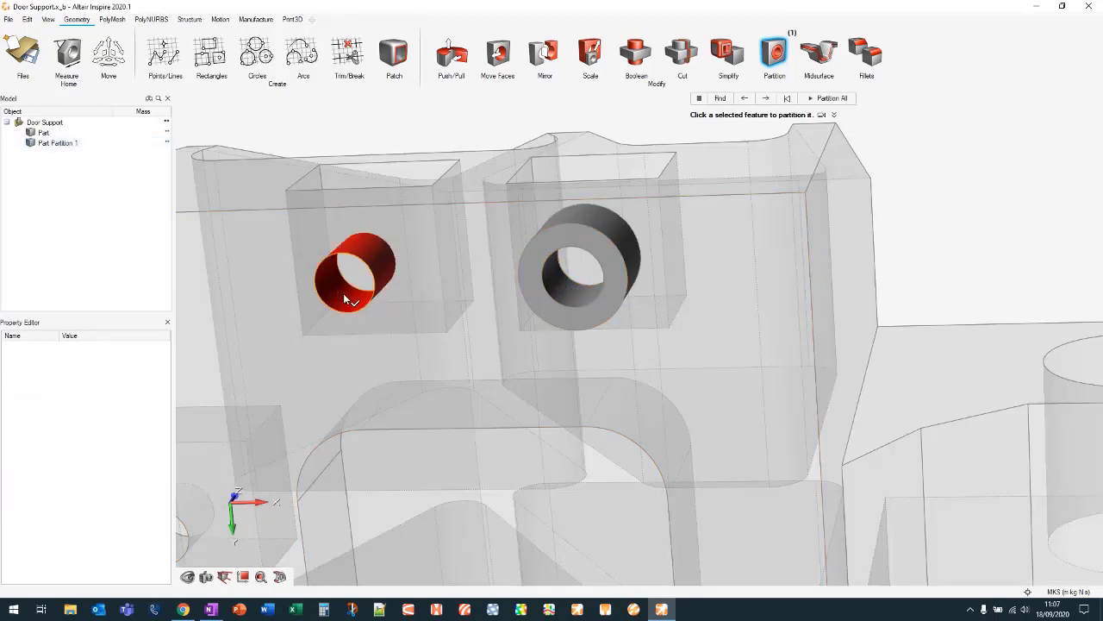
pyautogui.click(344, 295)
pyautogui.moveTo(310, 451); pyautogui.dragTo(617, 216, button='right')
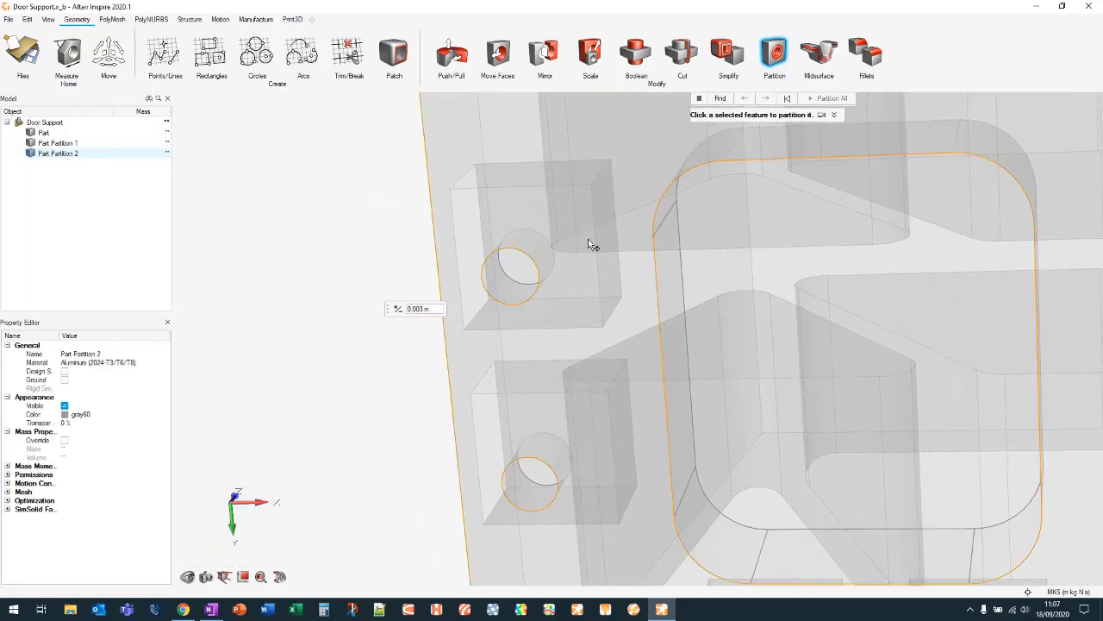
# Partition the two underside bolt holes along the edge opposite the lug with a 0.003 m thickness
pyautogui.click(500, 283)
pyautogui.click(497, 284)
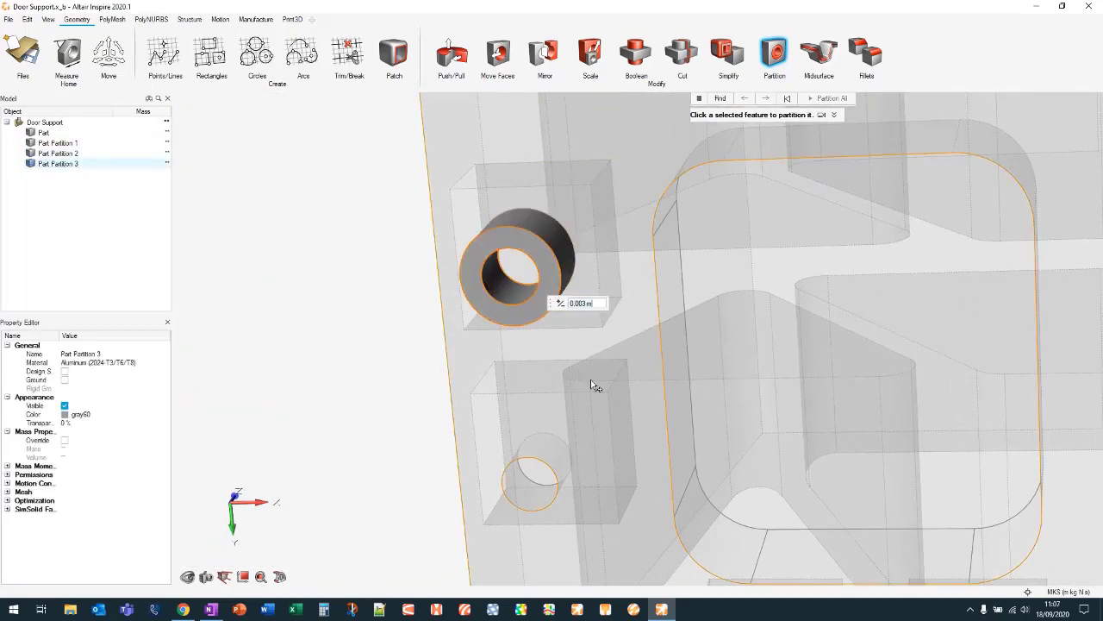
pyautogui.moveTo(590, 385); pyautogui.dragTo(425, 245, button='middle')
pyautogui.click(349, 332)
pyautogui.click(349, 333)
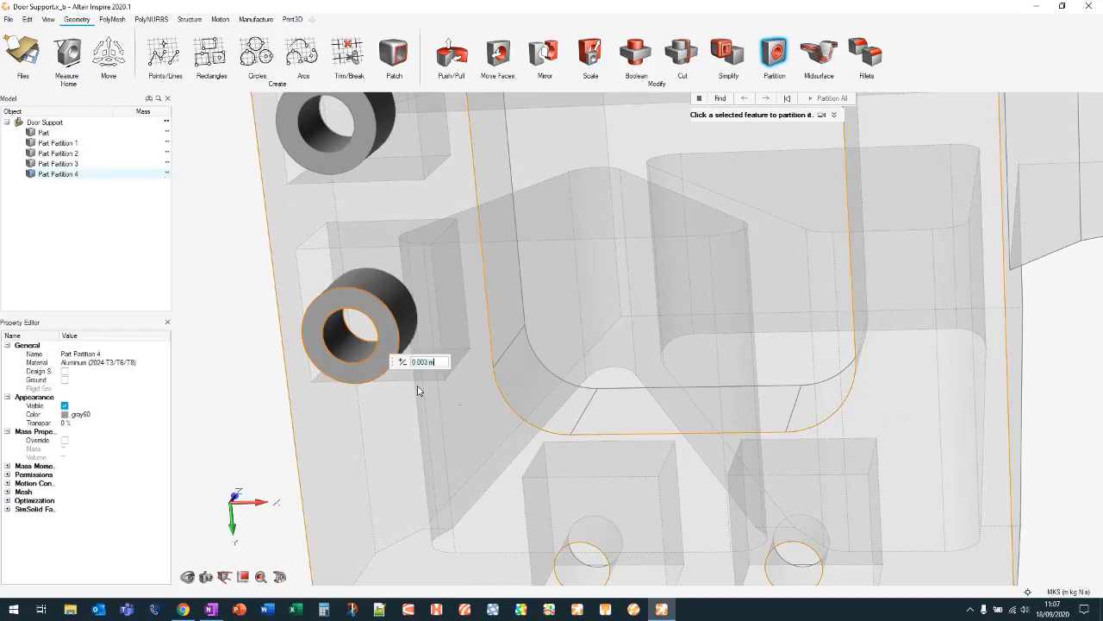
# Partition the two underside back-row bolt holes with a 0.003 m thickness
pyautogui.moveTo(652, 363); pyautogui.dragTo(421, 176, button='right')
pyautogui.click(354, 386)
pyautogui.click(358, 396)
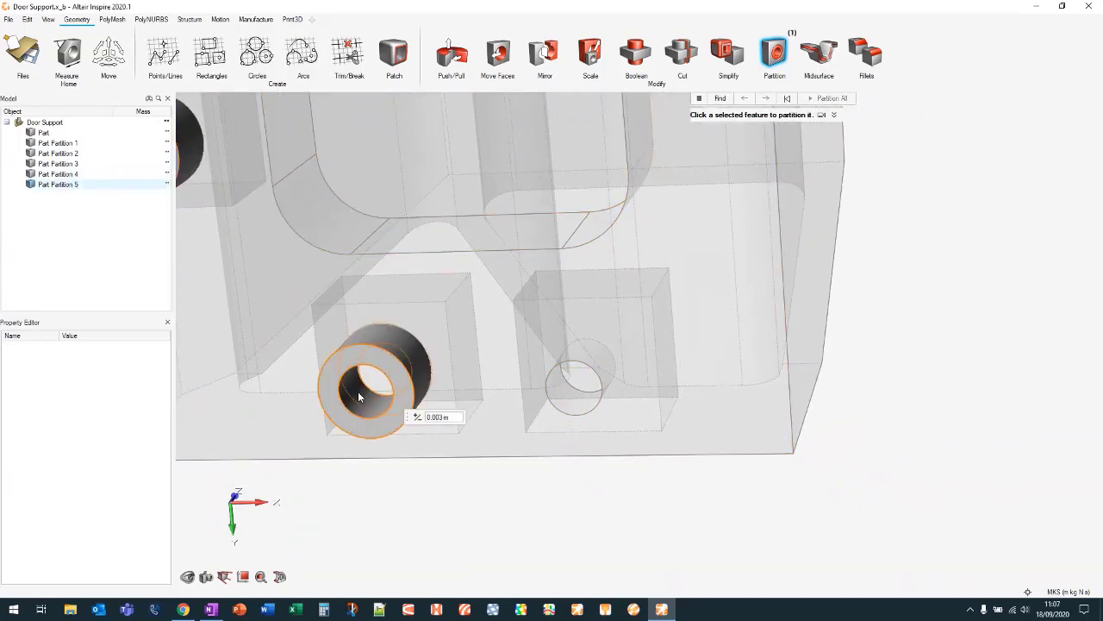
pyautogui.click(565, 383)
pyautogui.click(561, 390)
pyautogui.scroll(-2, 464, 379)
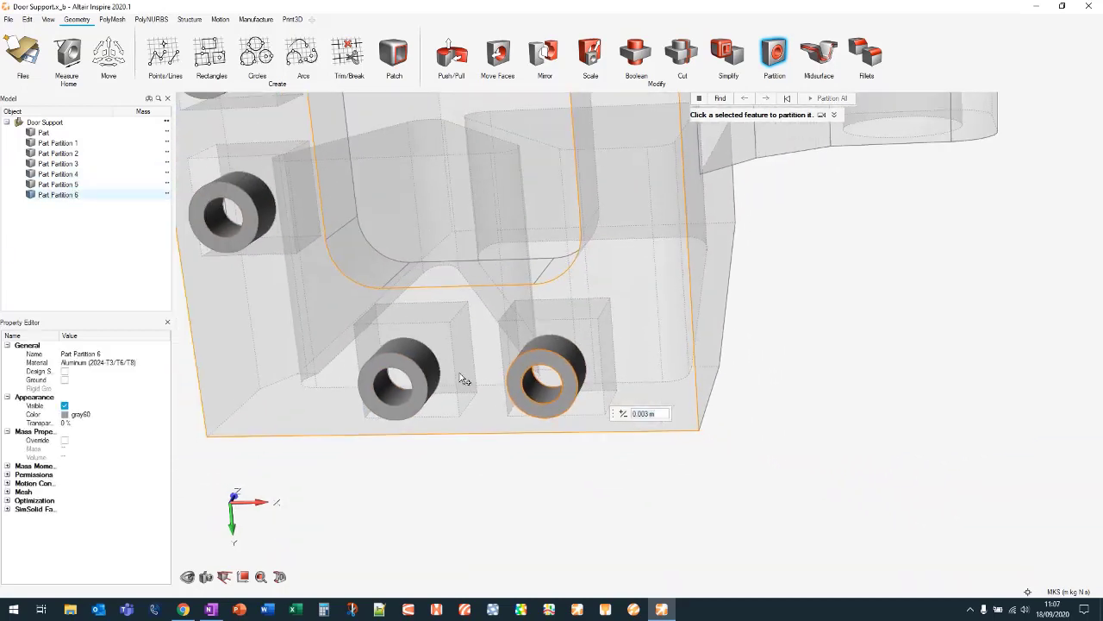
# Partition the lug's large bore with a 0.005 m thickness and leave the Partition tool
pyautogui.scroll(-2, 464, 379)
pyautogui.moveTo(463, 353); pyautogui.dragTo(668, 241, button='right')
pyautogui.scroll(3, 638, 252)
pyautogui.click(629, 248)
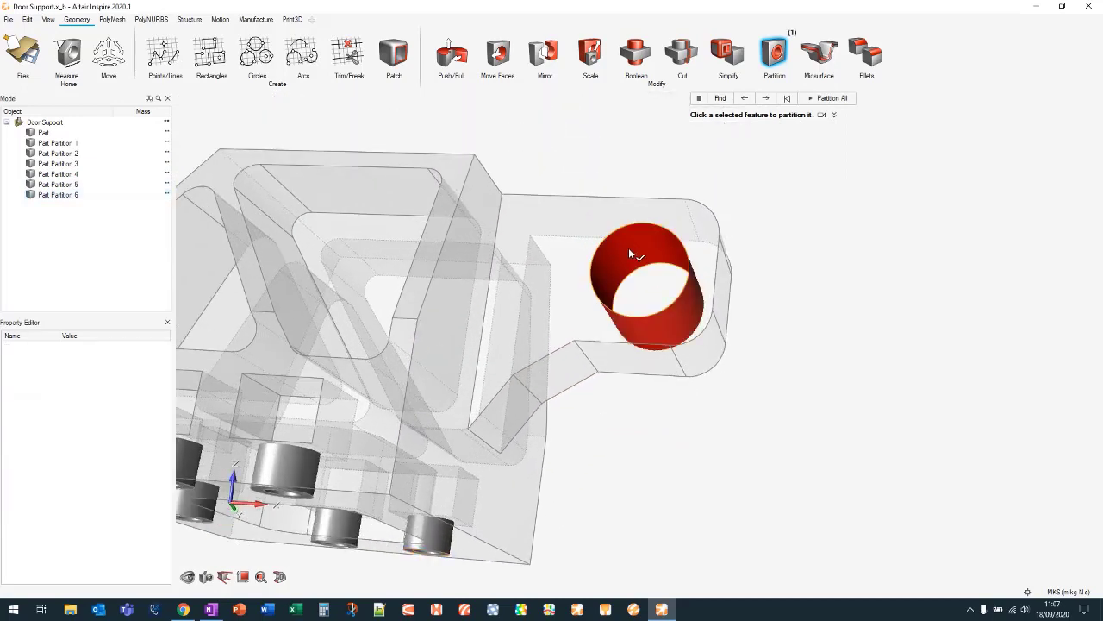
pyautogui.click(626, 248)
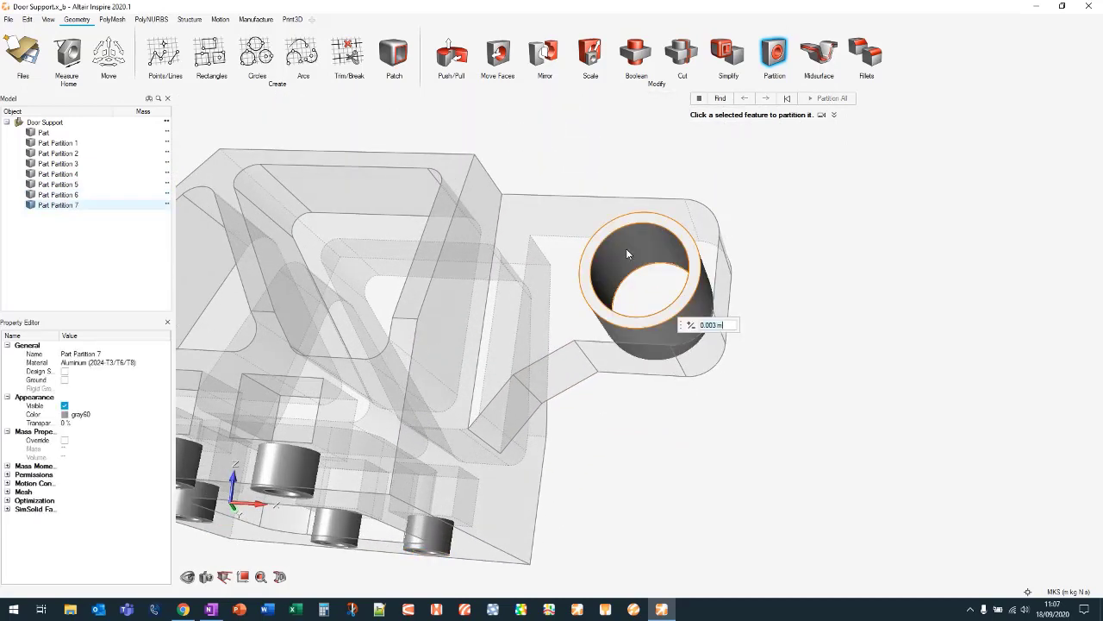
pyautogui.write('0.005')
pyautogui.press('Return')
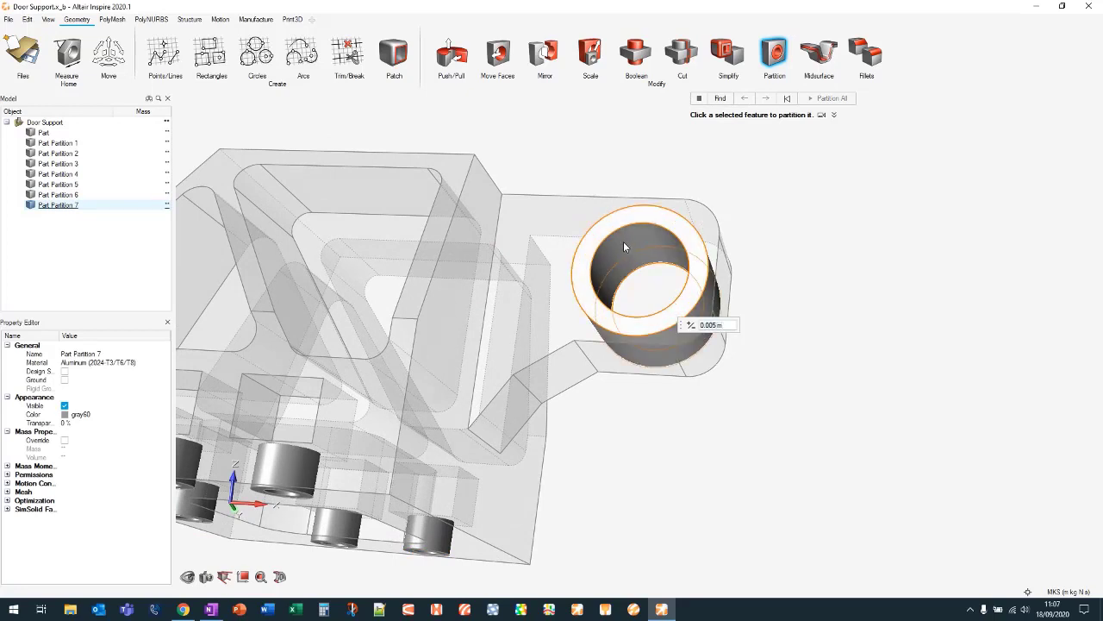
pyautogui.scroll(-2, 762, 177)
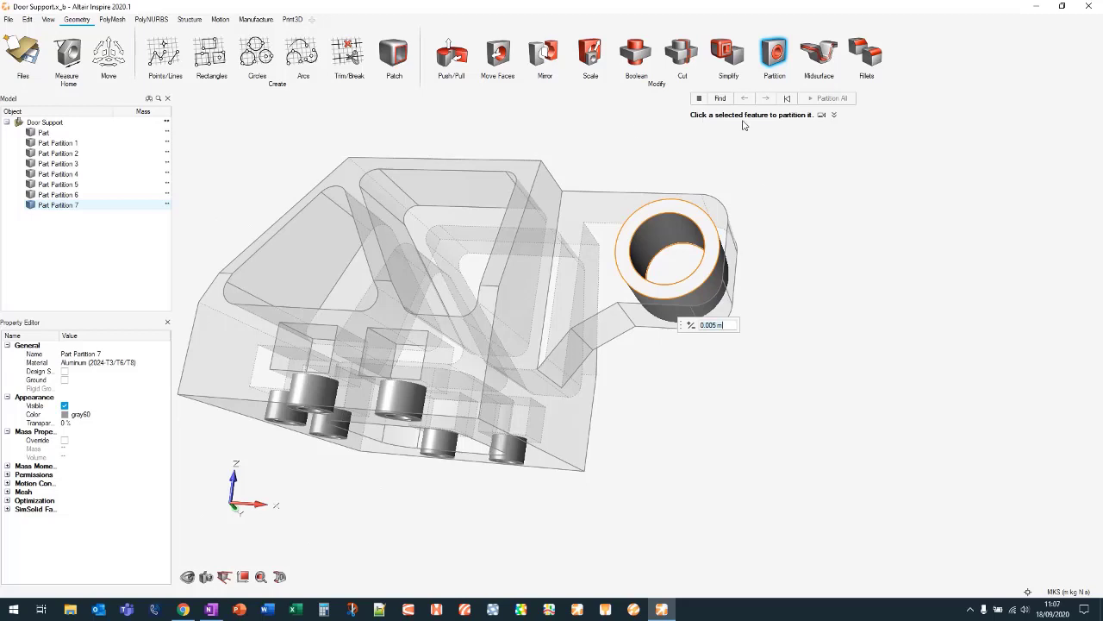
pyautogui.rightClick(801, 147)
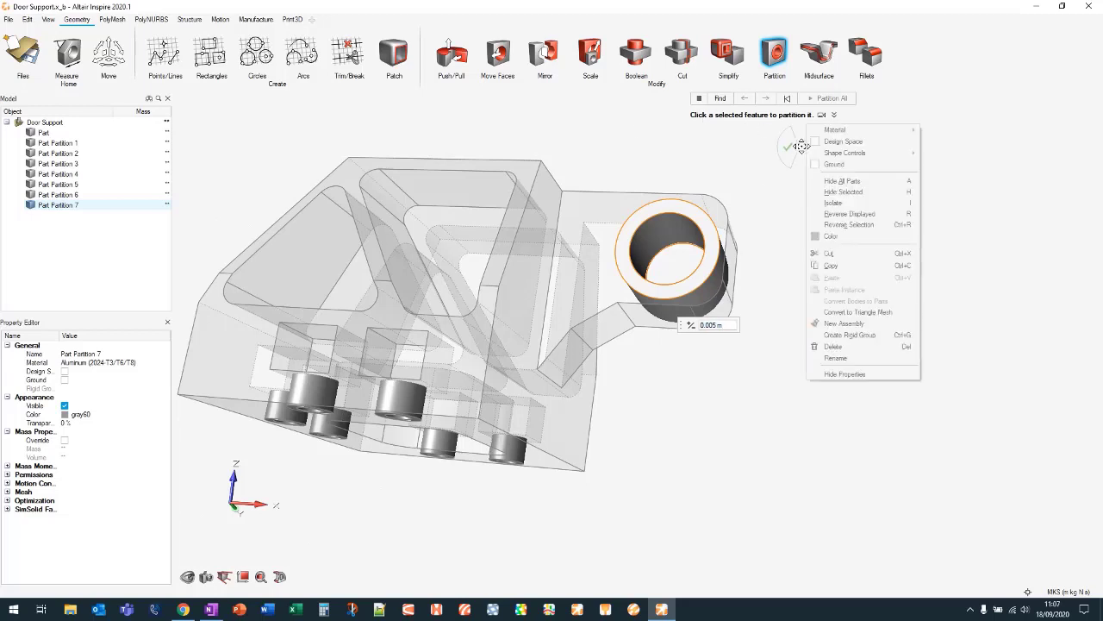
pyautogui.moveTo(775, 153)
pyautogui.moveTo(599, 143); pyautogui.dragTo(604, 199, button='middle')
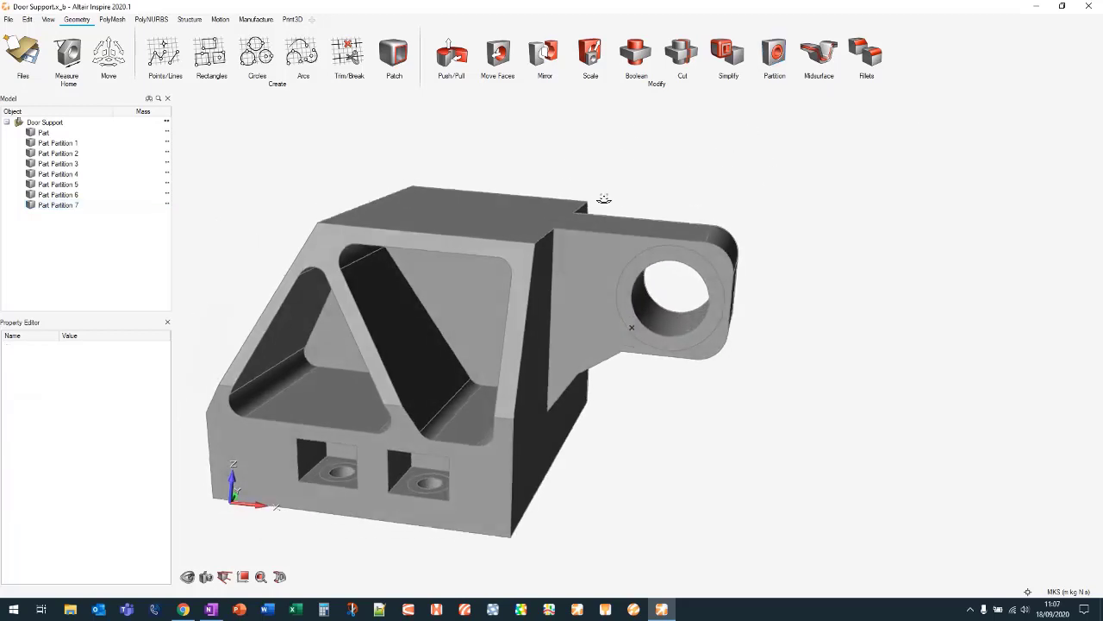
# Inspect the partitioned ring around the lug's bore by selecting it, and clear the selection
pyautogui.moveTo(603, 199); pyautogui.dragTo(495, 207, button='right')
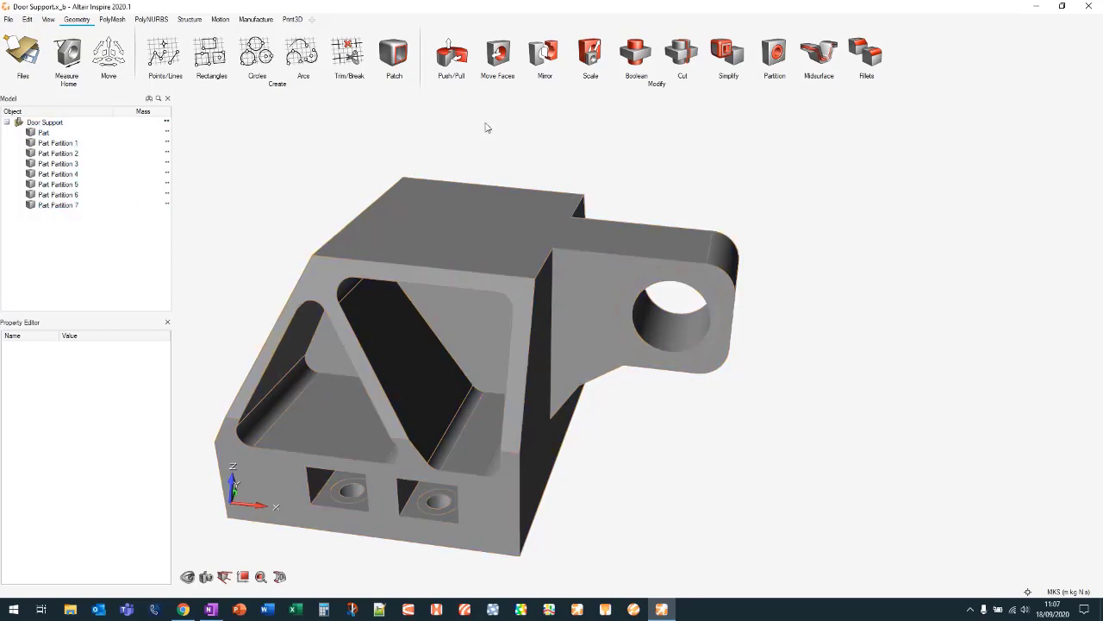
pyautogui.click(646, 292)
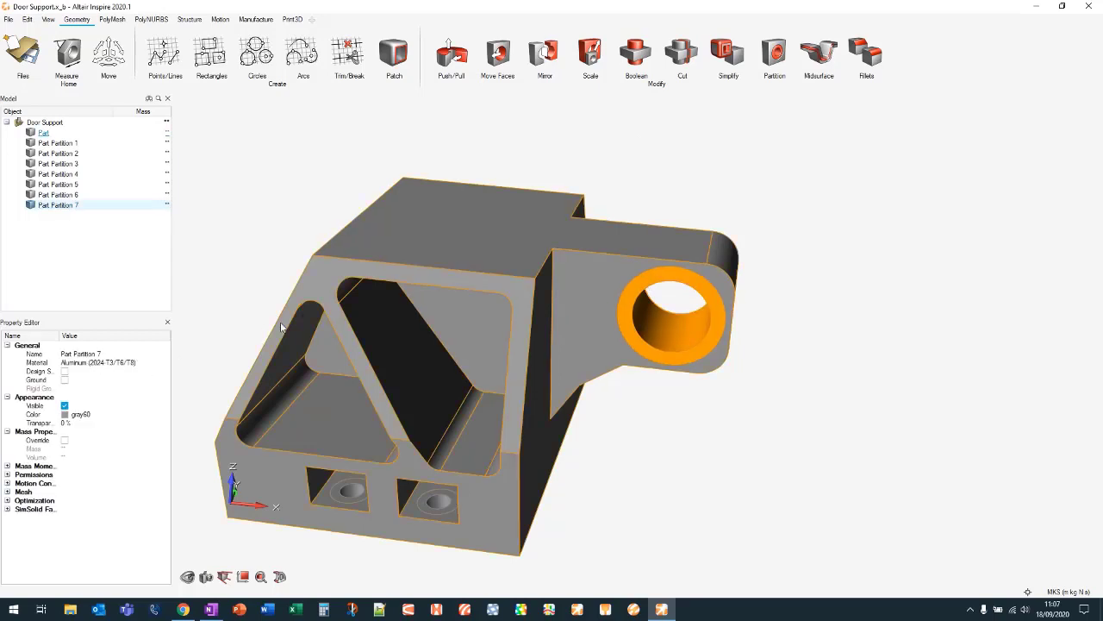
pyautogui.moveTo(569, 190); pyautogui.dragTo(680, 190, button='right')
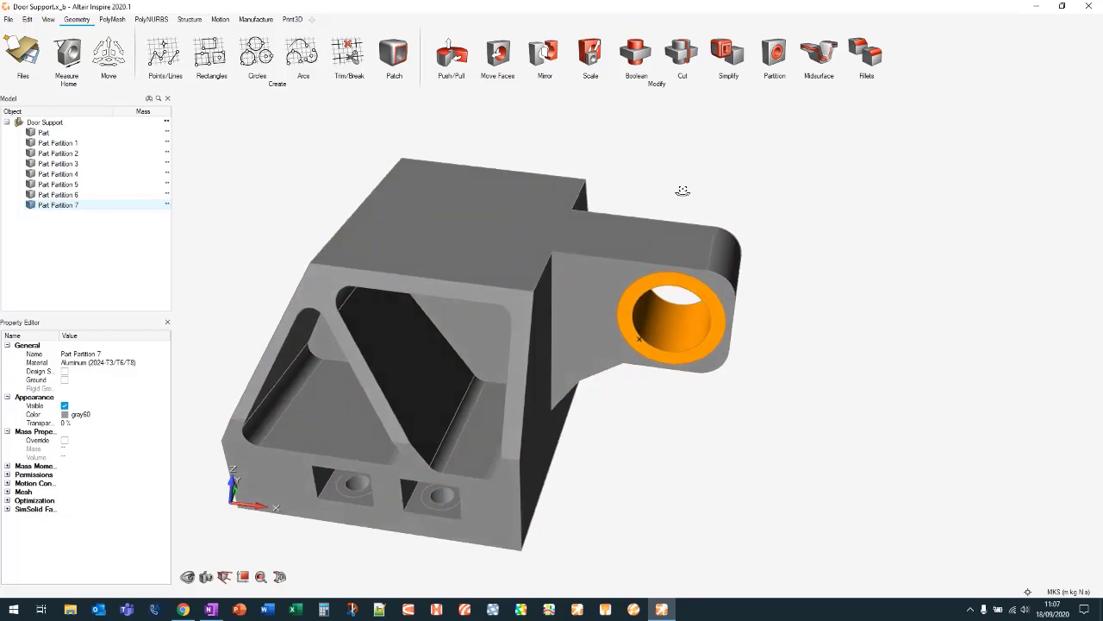
pyautogui.click(678, 169)
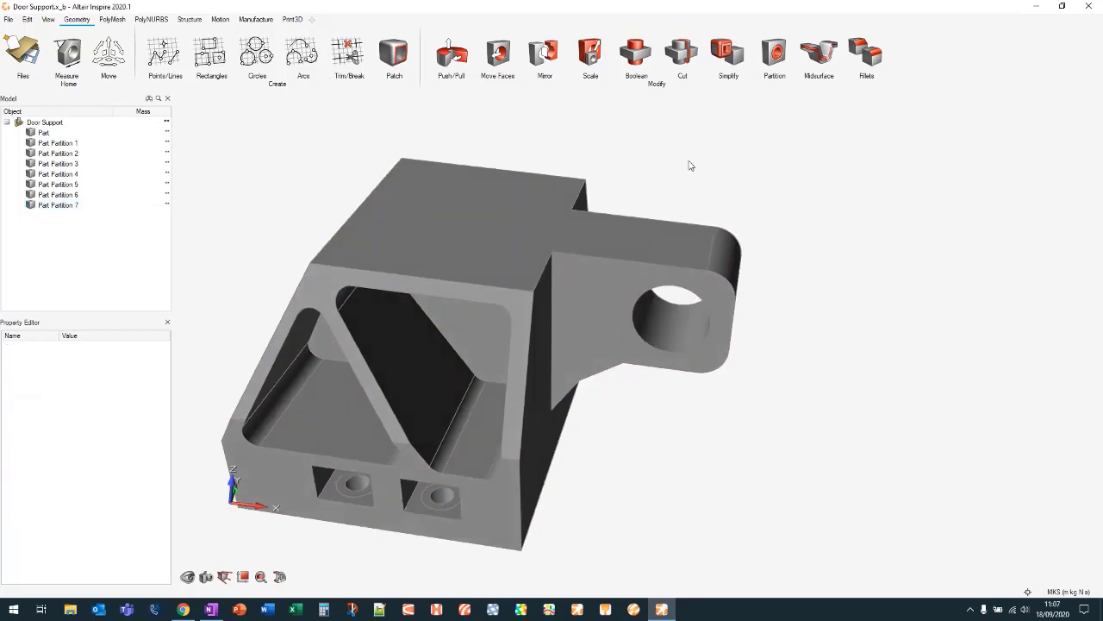
pyautogui.scroll(-1, 689, 162)
pyautogui.moveTo(679, 139); pyautogui.dragTo(777, 145, button='right')
pyautogui.moveTo(396, 251); pyautogui.dragTo(362, 225, button='right')
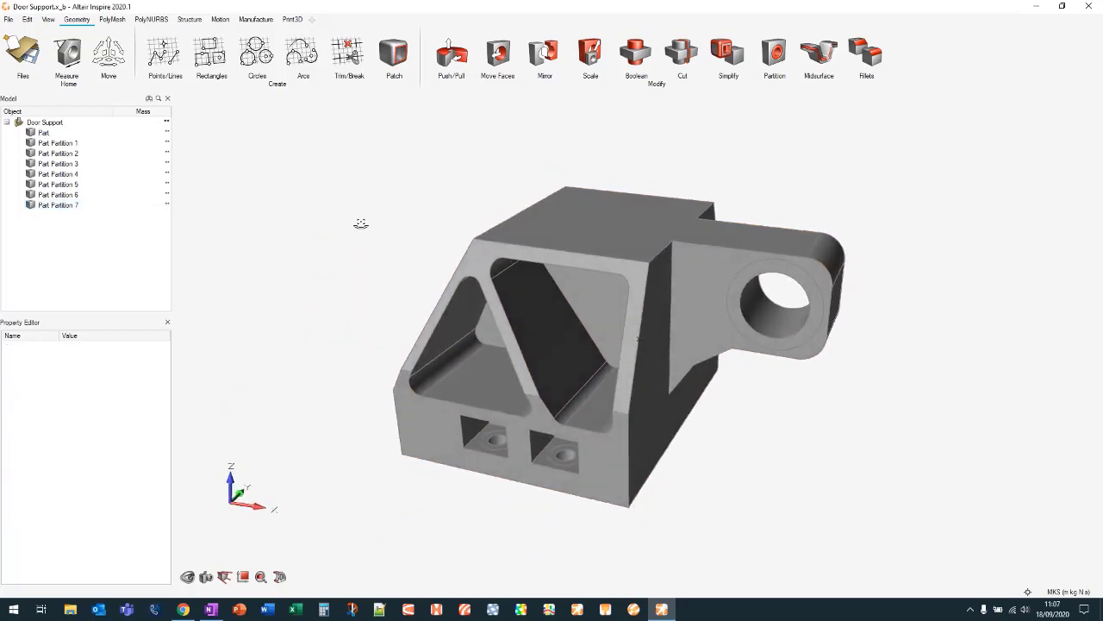
# Check the contacts between the door support and its partitions in the Structure tools
pyautogui.click(192, 20)
pyautogui.moveTo(307, 195); pyautogui.dragTo(320, 214, button='right')
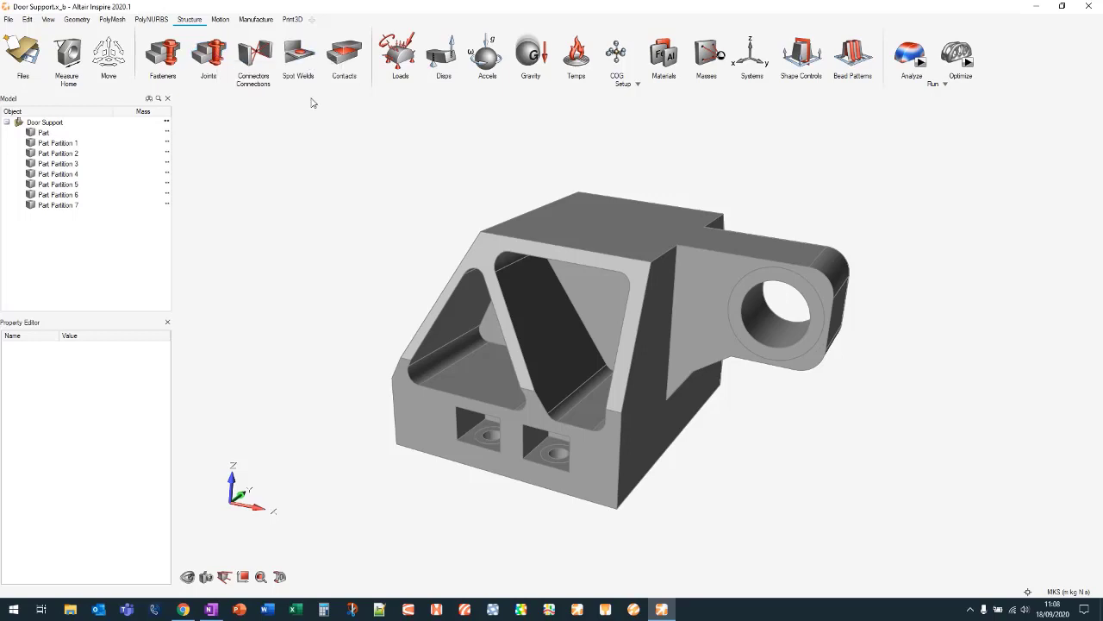
pyautogui.click(348, 53)
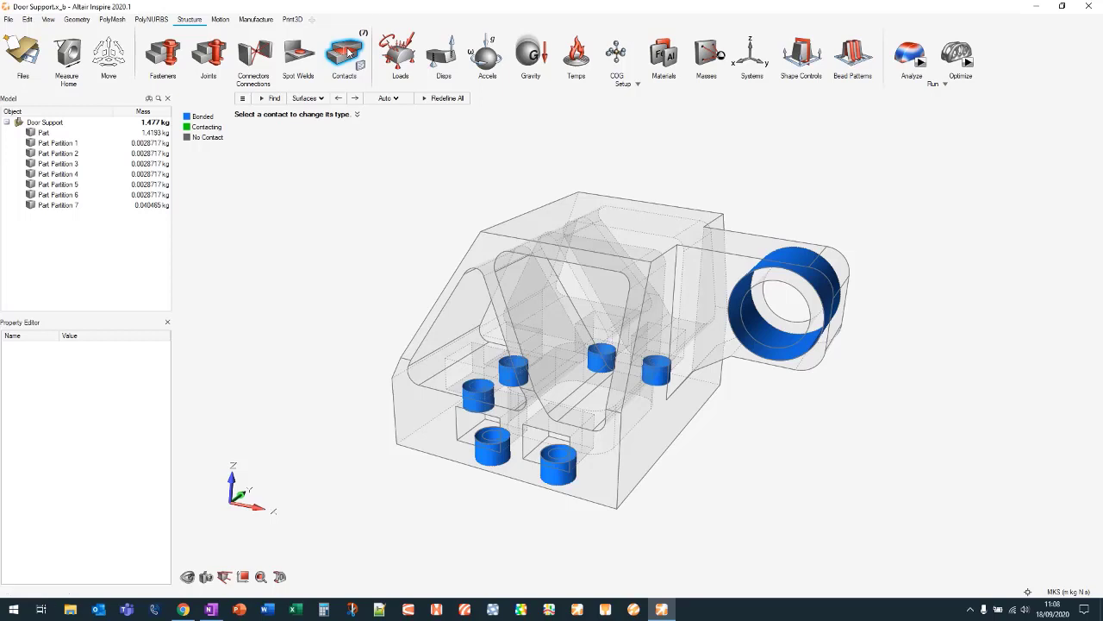
pyautogui.click(348, 54)
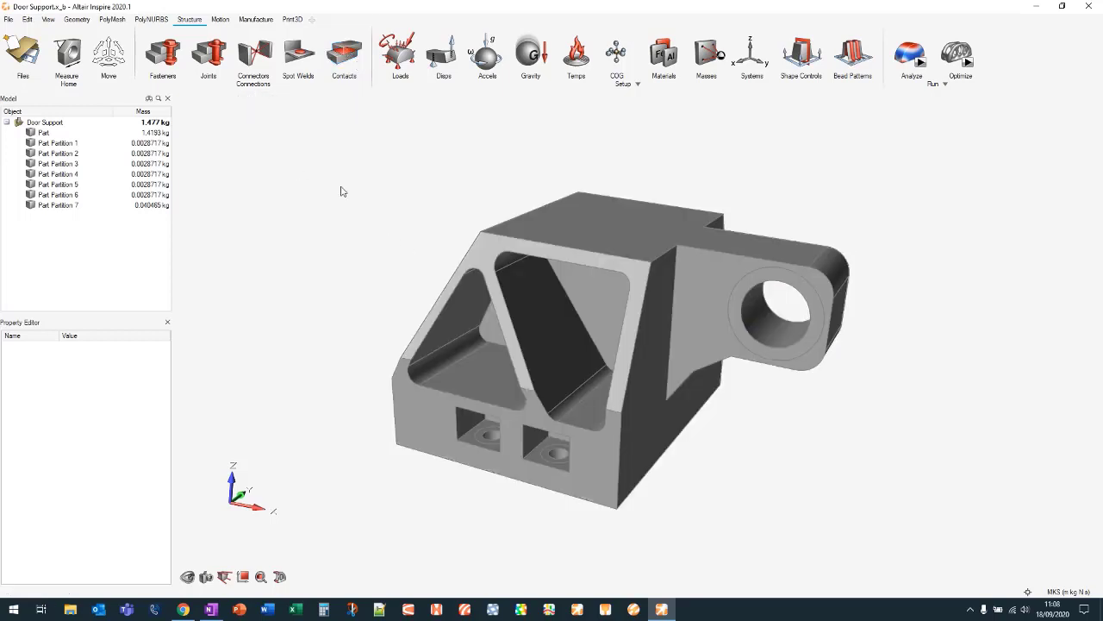
# Try a Grounded Bolt fastener in the lug's bore using Single Holes detection, and undo it
pyautogui.click(170, 64)
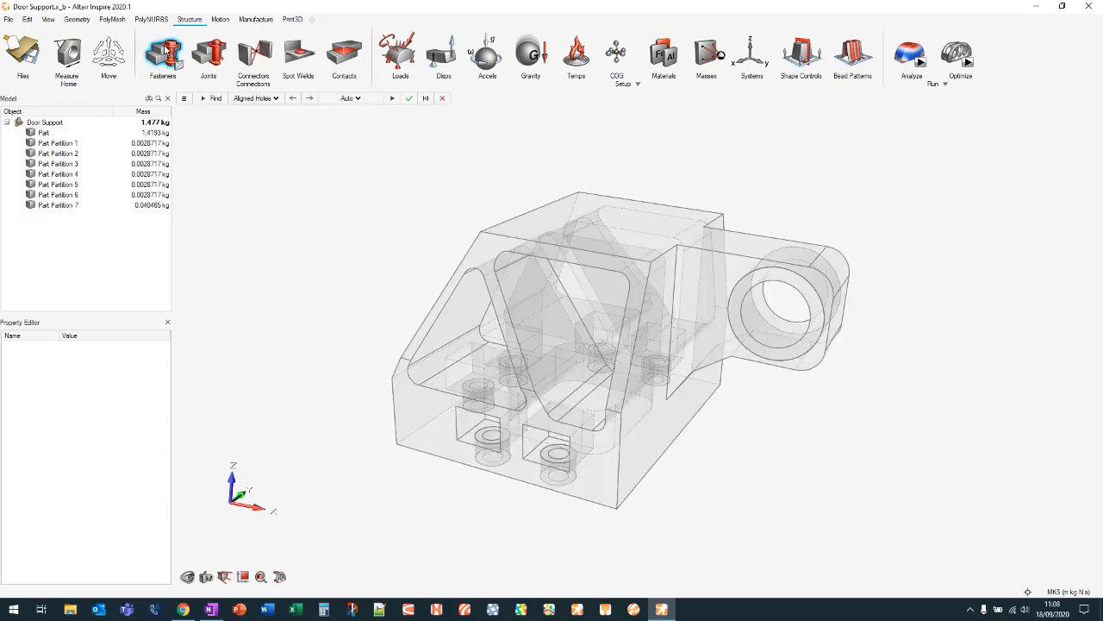
pyautogui.click(269, 98)
pyautogui.click(260, 121)
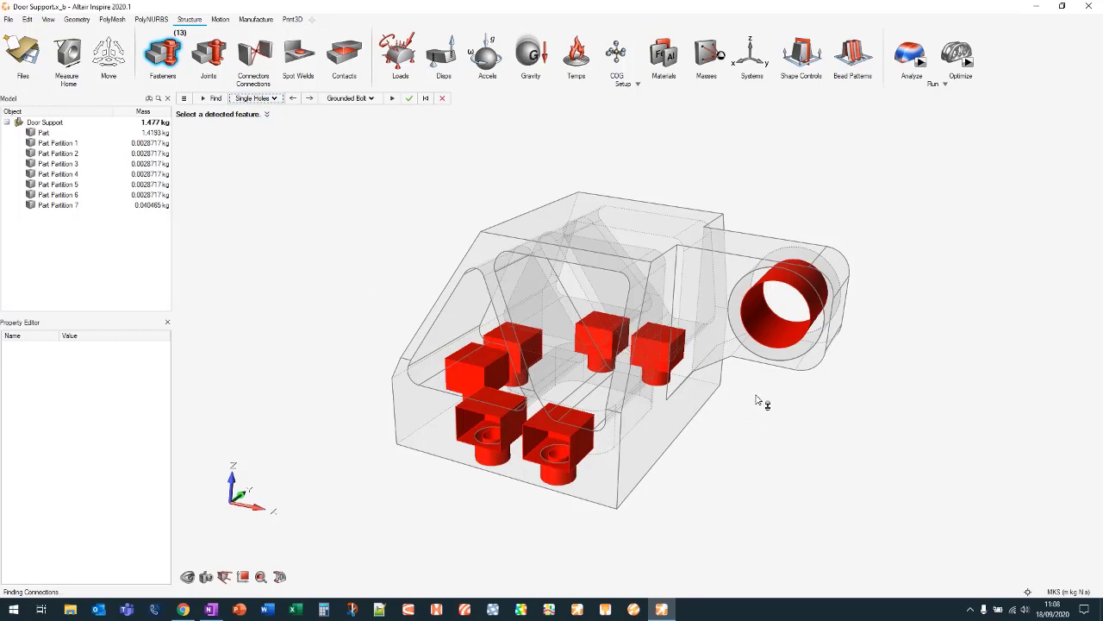
pyautogui.click(765, 321)
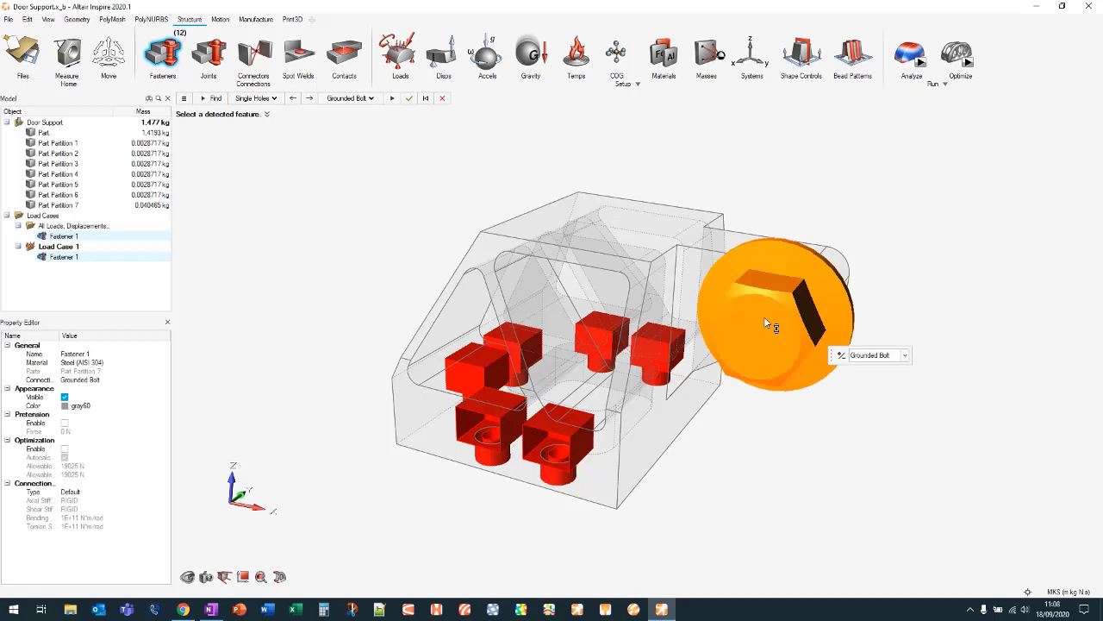
pyautogui.moveTo(862, 307); pyautogui.dragTo(864, 312, button='right')
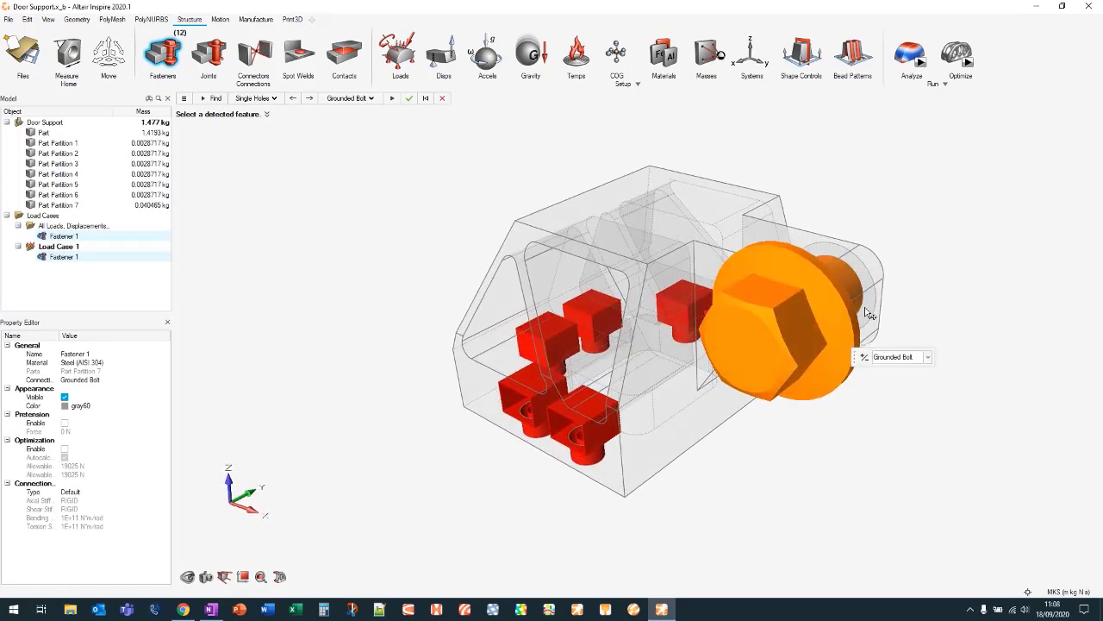
pyautogui.hotkey('ctrl', 'z')
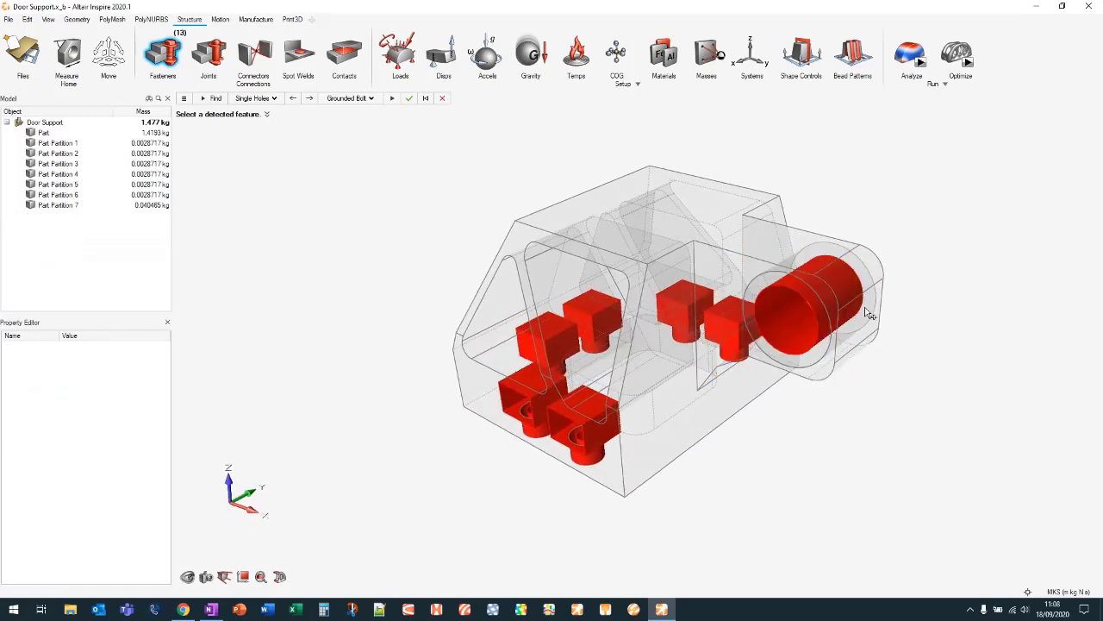
pyautogui.click(164, 53)
# Apply a support to the underside front-row bolt hole nearest the lug
pyautogui.moveTo(408, 395); pyautogui.dragTo(448, 376, button='middle')
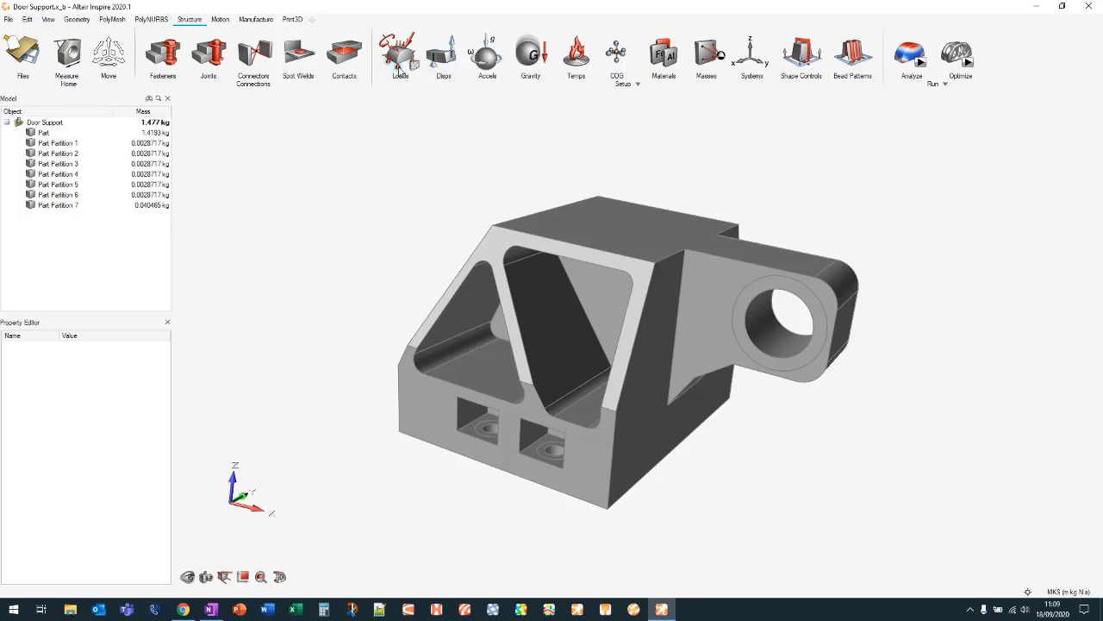
pyautogui.click(400, 71)
pyautogui.moveTo(419, 254)
pyautogui.mouseDown(button='right')
pyautogui.moveTo(476, 188)
pyautogui.moveTo(733, 226)
pyautogui.moveTo(682, 214)
pyautogui.mouseUp(button='right')
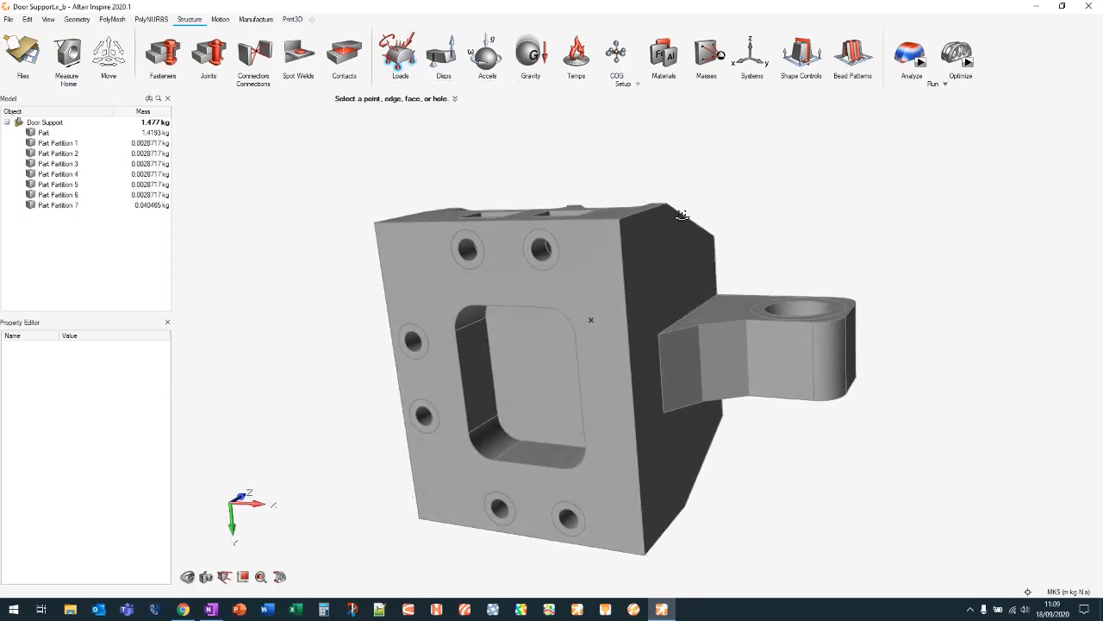
pyautogui.scroll(5, 521, 282)
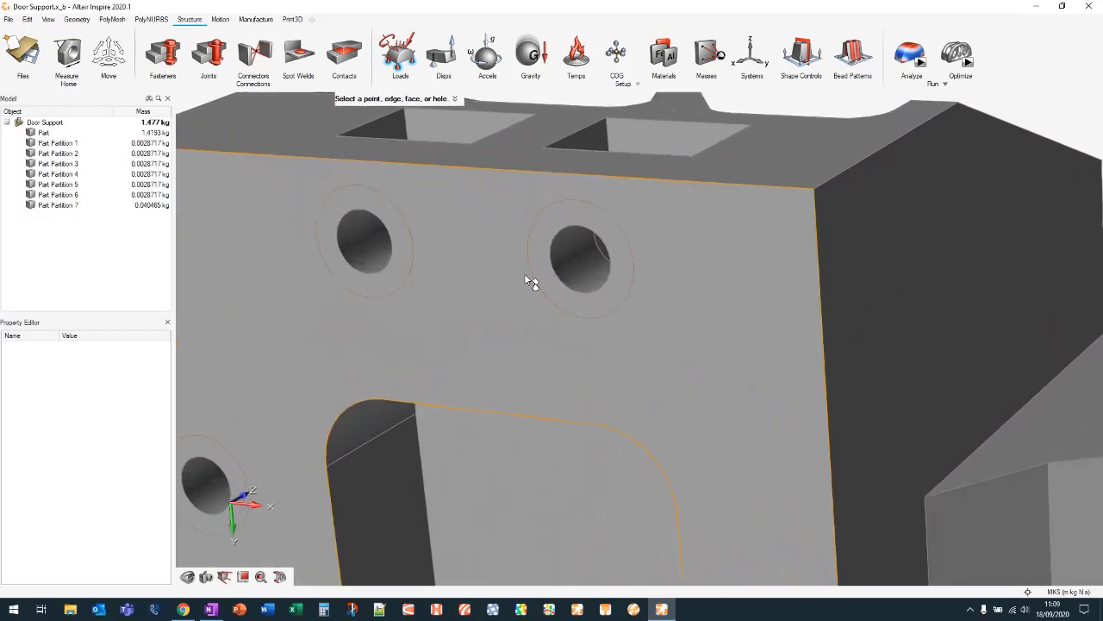
pyautogui.moveTo(525, 275); pyautogui.dragTo(545, 308, button='right')
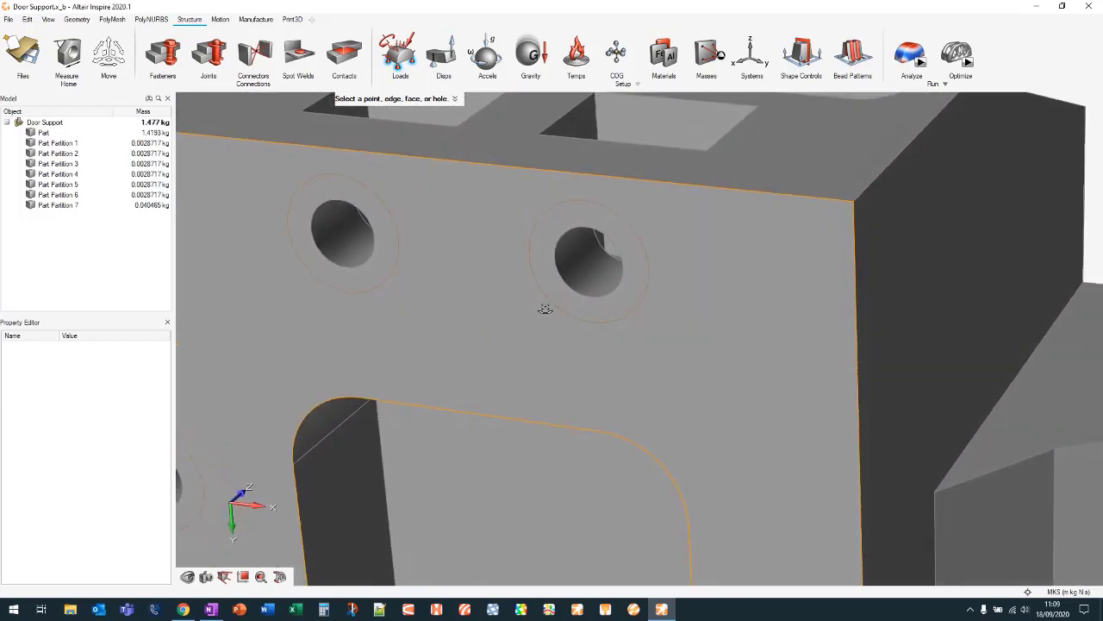
pyautogui.click(587, 265)
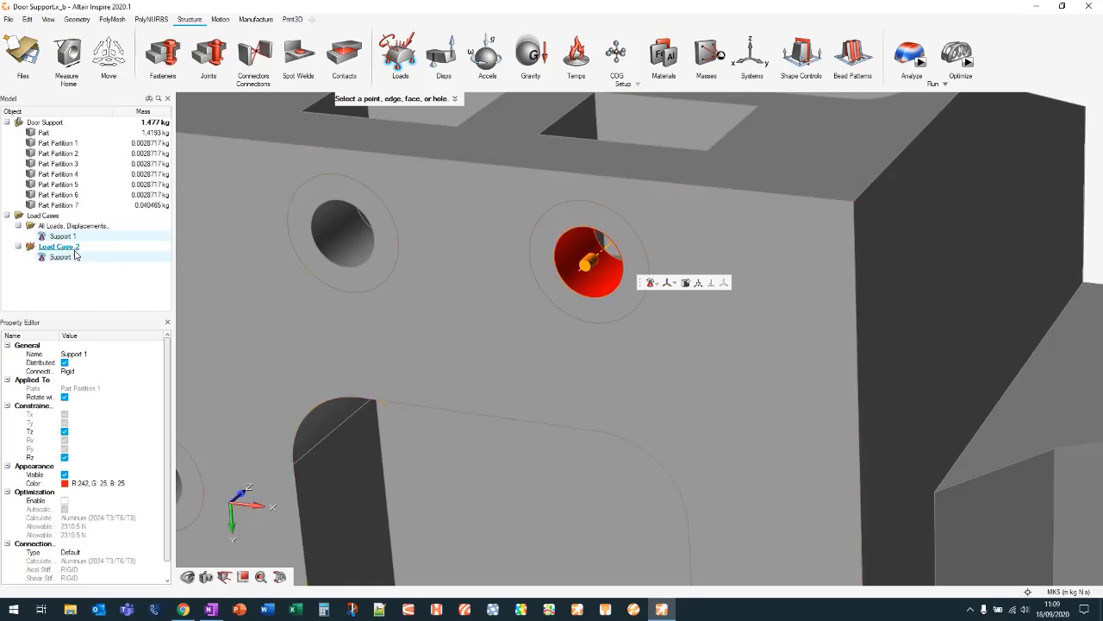
# Add supports to the neighbouring front-row bolt hole and the two holes along the edge opposite the lug
pyautogui.moveTo(312, 302); pyautogui.dragTo(489, 263, button='middle')
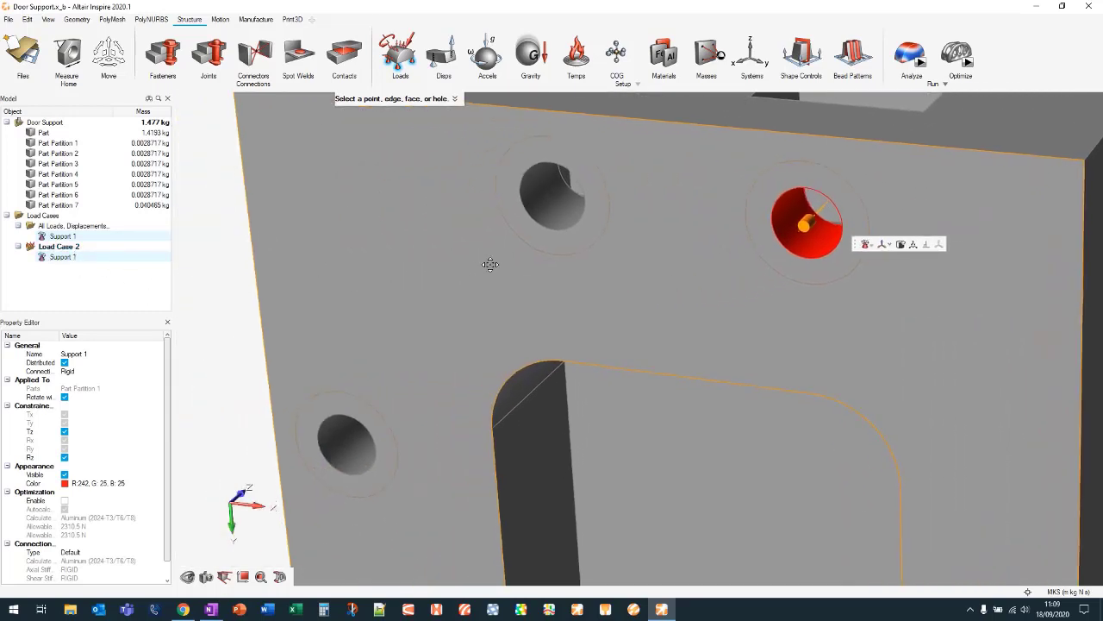
pyautogui.click(543, 193)
pyautogui.moveTo(447, 316); pyautogui.dragTo(429, 233, button='middle')
pyautogui.click(380, 253)
pyautogui.moveTo(406, 359); pyautogui.dragTo(402, 265, button='middle')
pyautogui.click(359, 319)
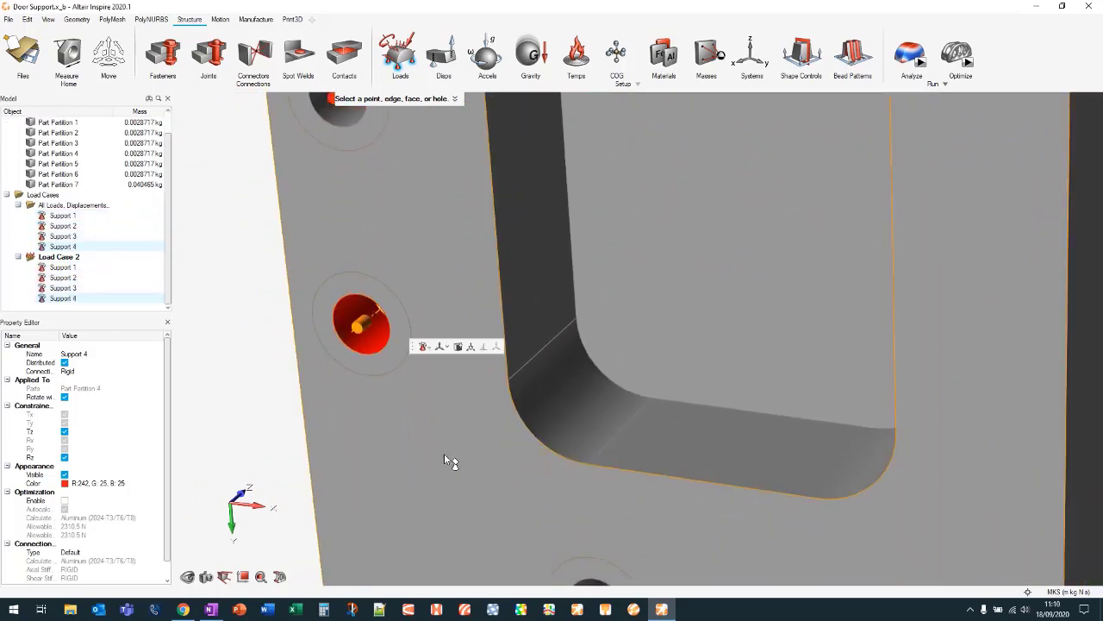
# Add supports to the two underside back-row bolt holes
pyautogui.moveTo(448, 460); pyautogui.dragTo(389, 389, button='middle')
pyautogui.click(397, 390)
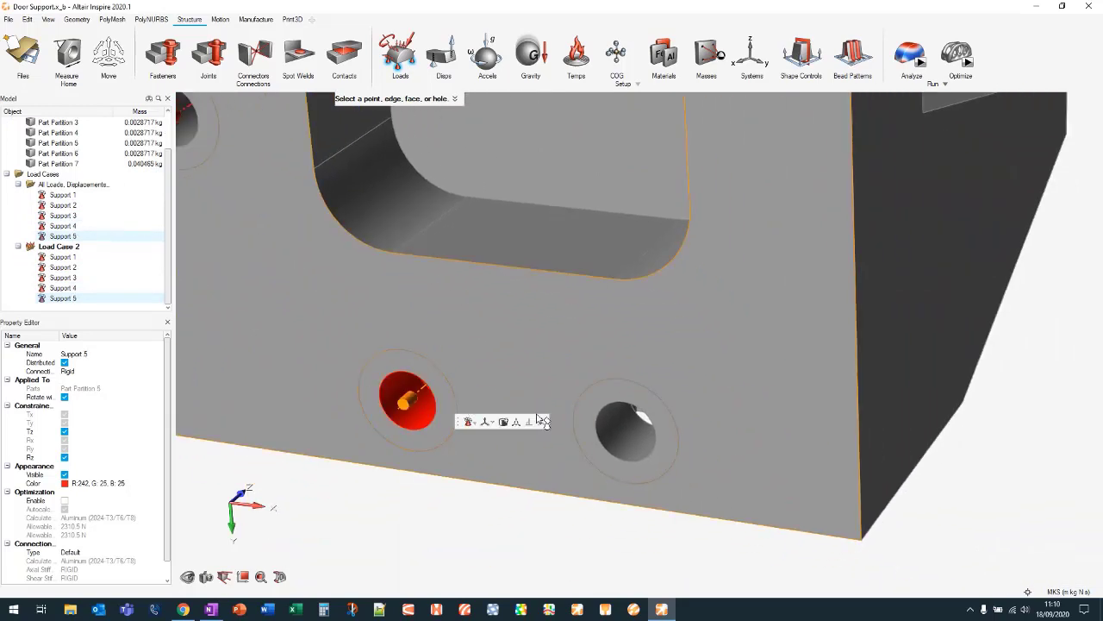
pyautogui.click(619, 426)
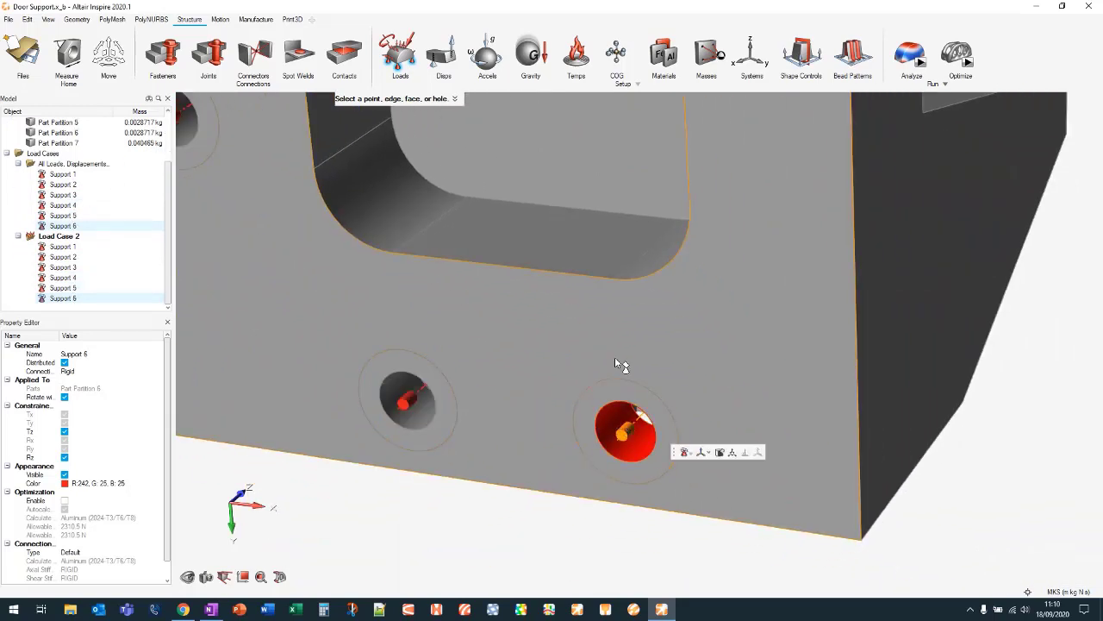
# Apply a force to the inner face of the lug's bore
pyautogui.scroll(-5, 529, 341)
pyautogui.moveTo(532, 345); pyautogui.dragTo(489, 214, button='right')
pyautogui.moveTo(489, 214); pyautogui.dragTo(469, 253, button='middle')
pyautogui.moveTo(695, 209); pyautogui.dragTo(812, 422, button='middle')
pyautogui.moveTo(812, 423); pyautogui.dragTo(697, 468, button='right')
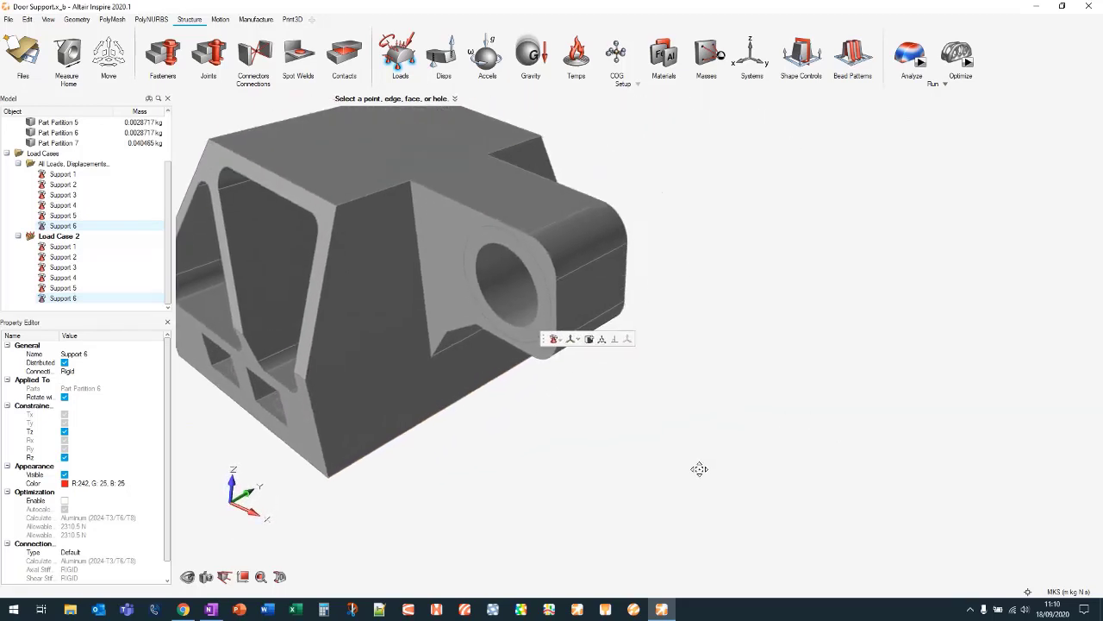
pyautogui.click(413, 38)
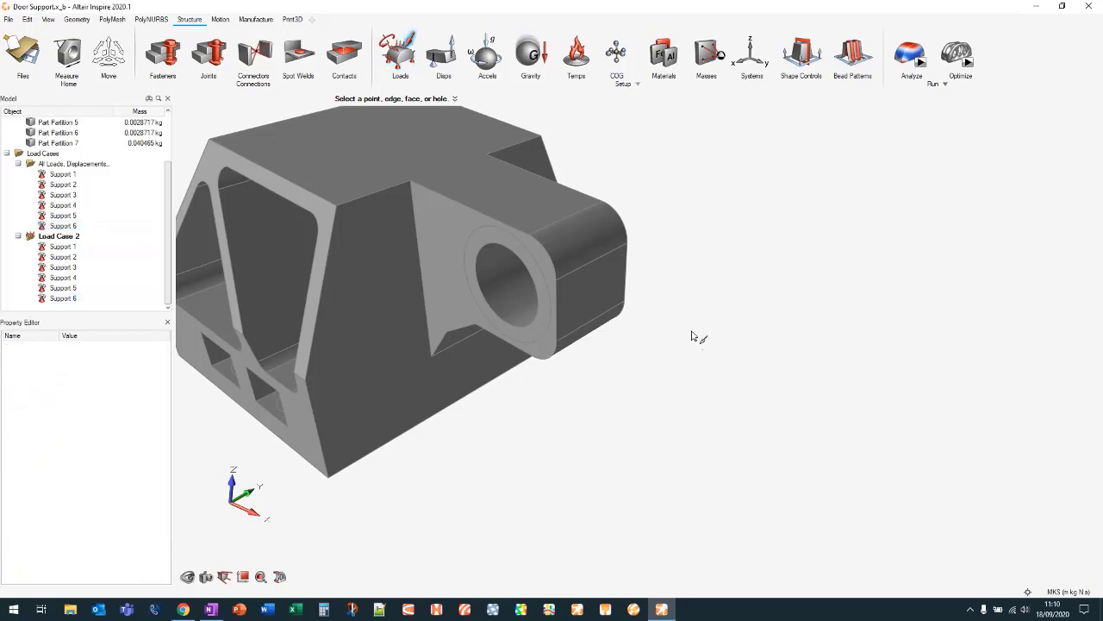
pyautogui.moveTo(692, 332); pyautogui.dragTo(700, 296, button='middle')
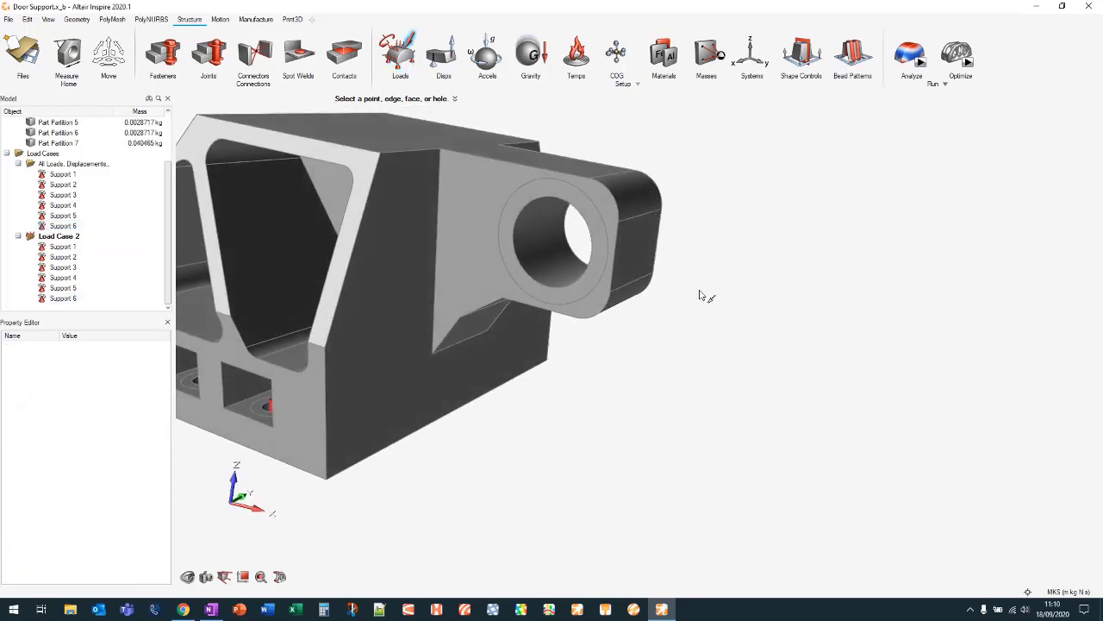
pyautogui.click(542, 233)
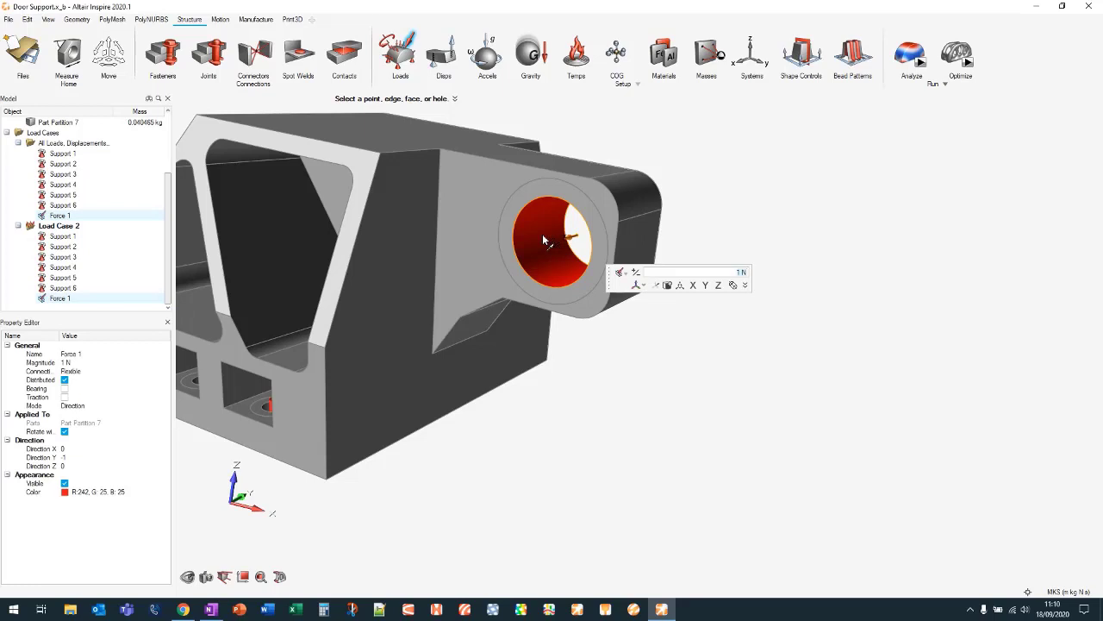
# Point the lug bore force along positive Y and set its magnitude to 1000 N
pyautogui.click(706, 285)
pyautogui.click(706, 286)
pyautogui.click(706, 287)
pyautogui.click(635, 273)
pyautogui.click(635, 273)
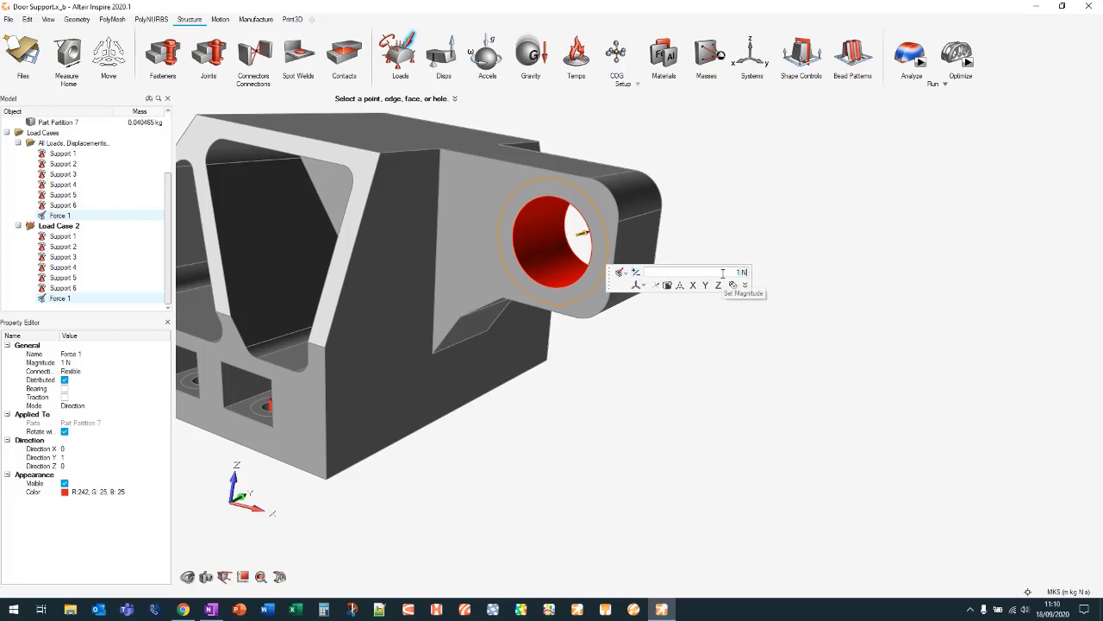
pyautogui.press('BackSpace')
pyautogui.press('BackSpace')
pyautogui.rightClick(729, 204)
pyautogui.moveTo(579, 423); pyautogui.dragTo(770, 403, button='right')
pyautogui.click(770, 403)
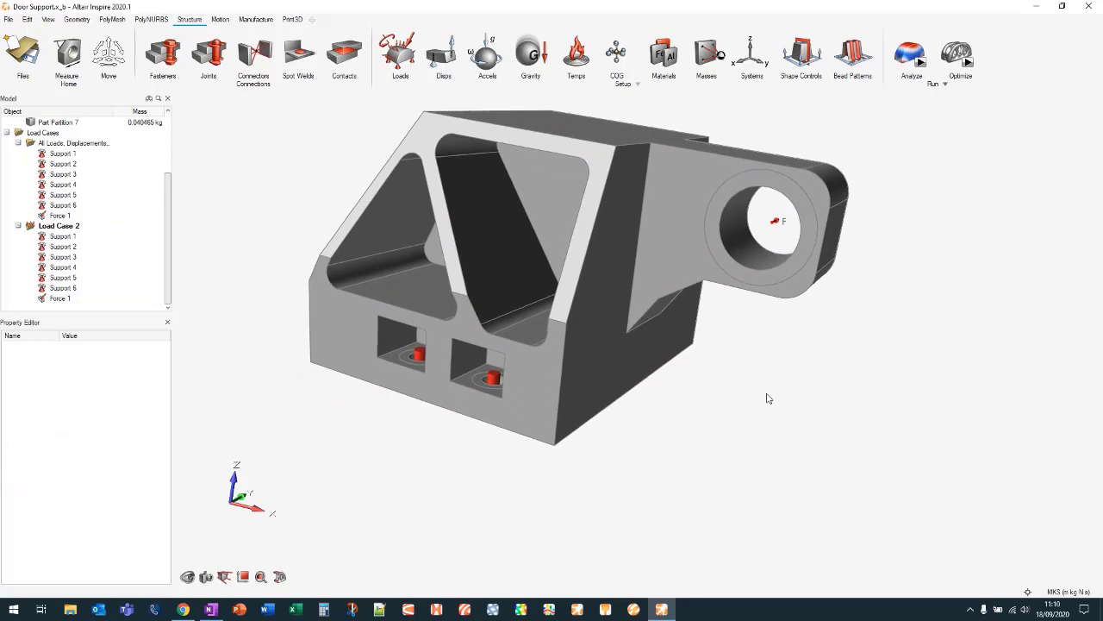
# Rename Load Case 2 as PositiveY
pyautogui.scroll(-3, 767, 394)
pyautogui.moveTo(366, 174); pyautogui.dragTo(354, 192, button='middle')
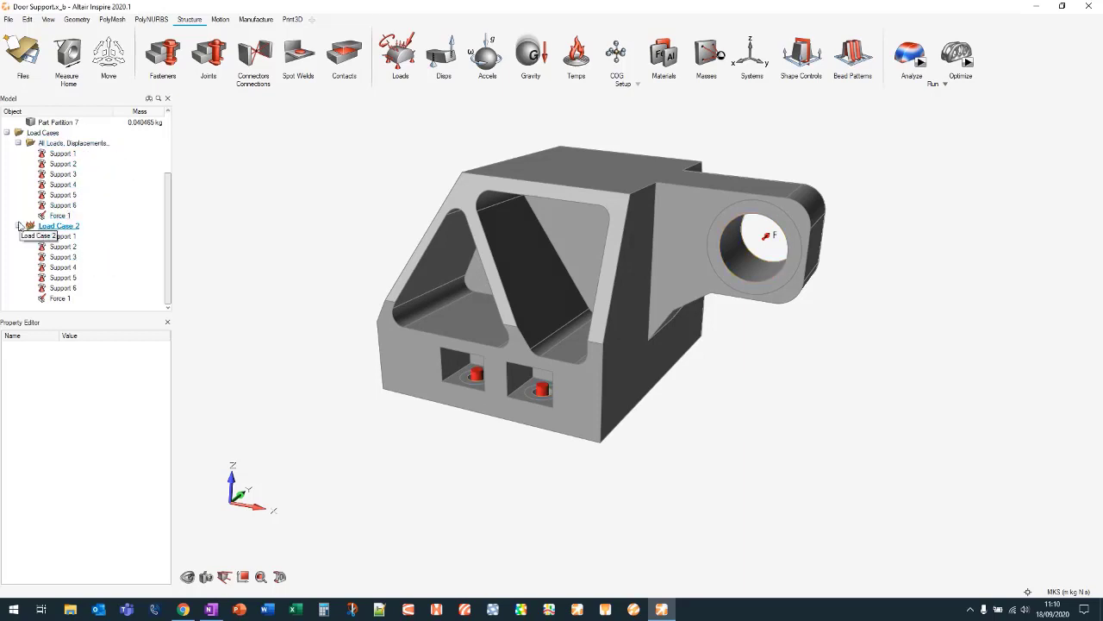
pyautogui.rightClick(76, 227)
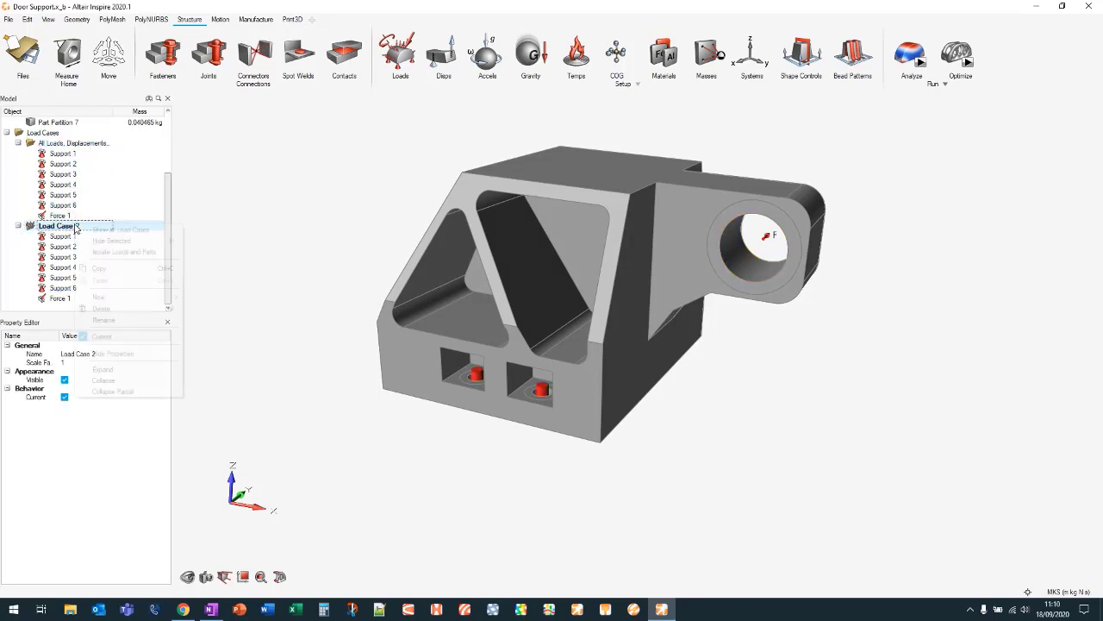
pyautogui.click(124, 320)
pyautogui.write('F')
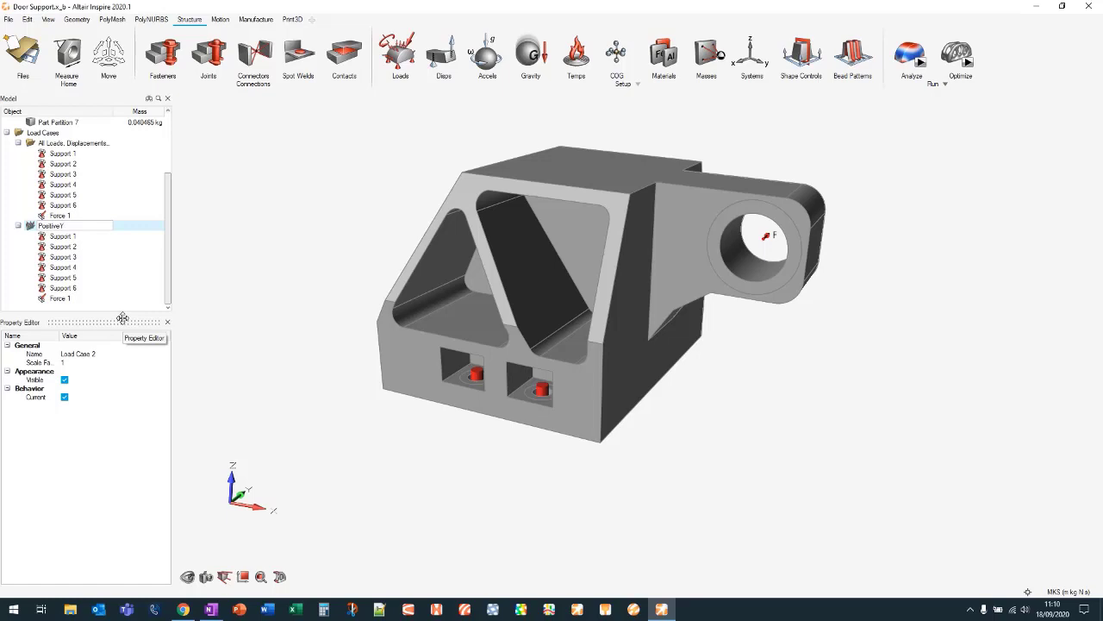
pyautogui.press('Return')
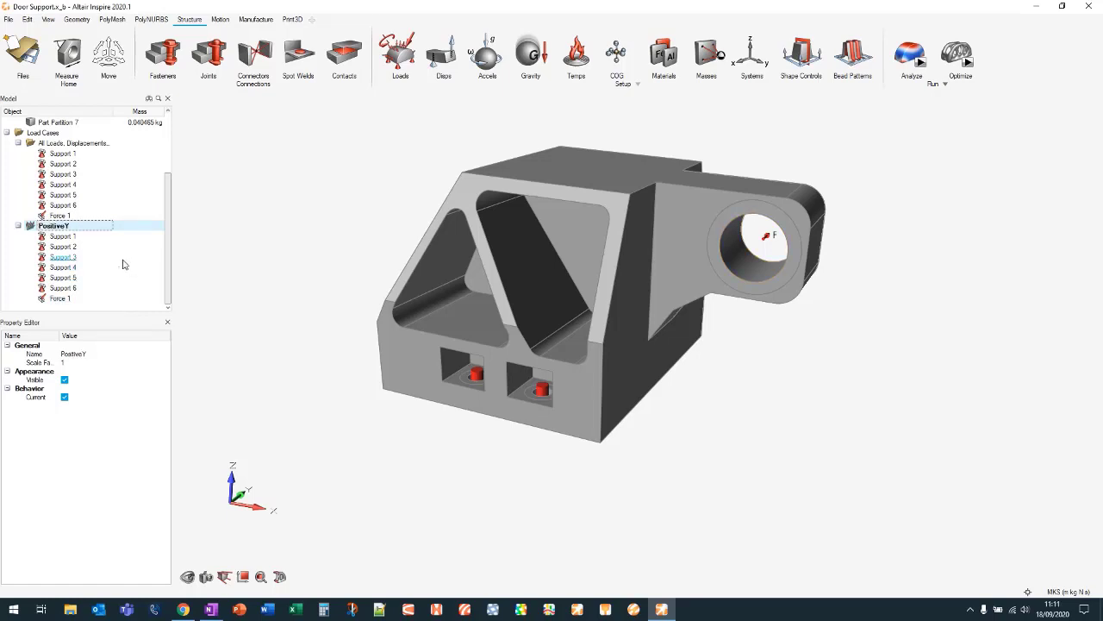
# Create a new load case named PositiveZ
pyautogui.rightClick(79, 228)
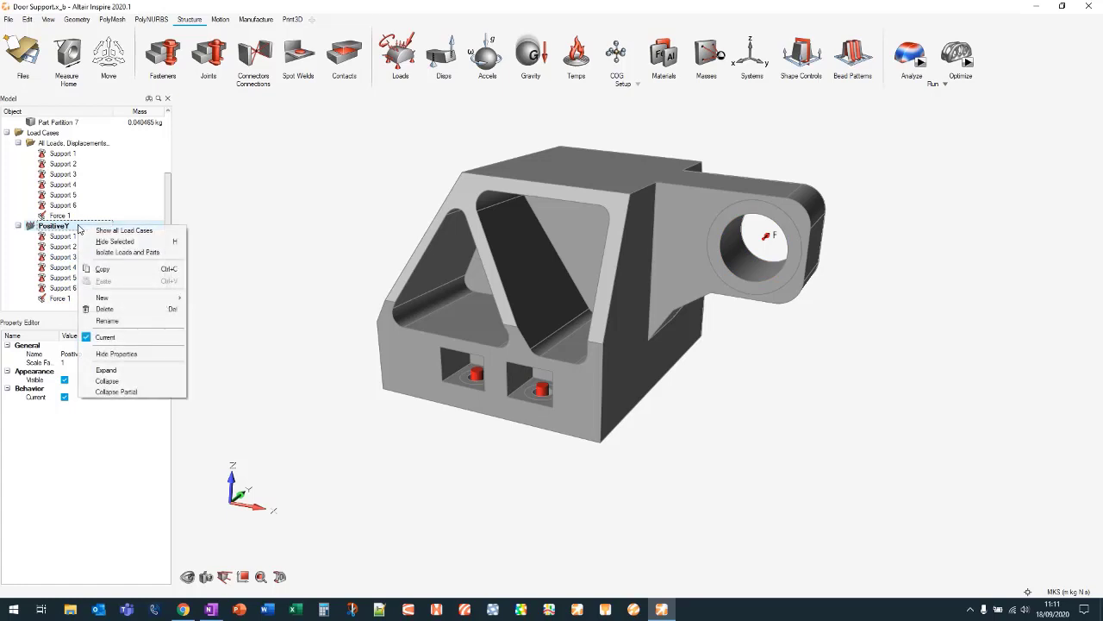
pyautogui.moveTo(155, 298)
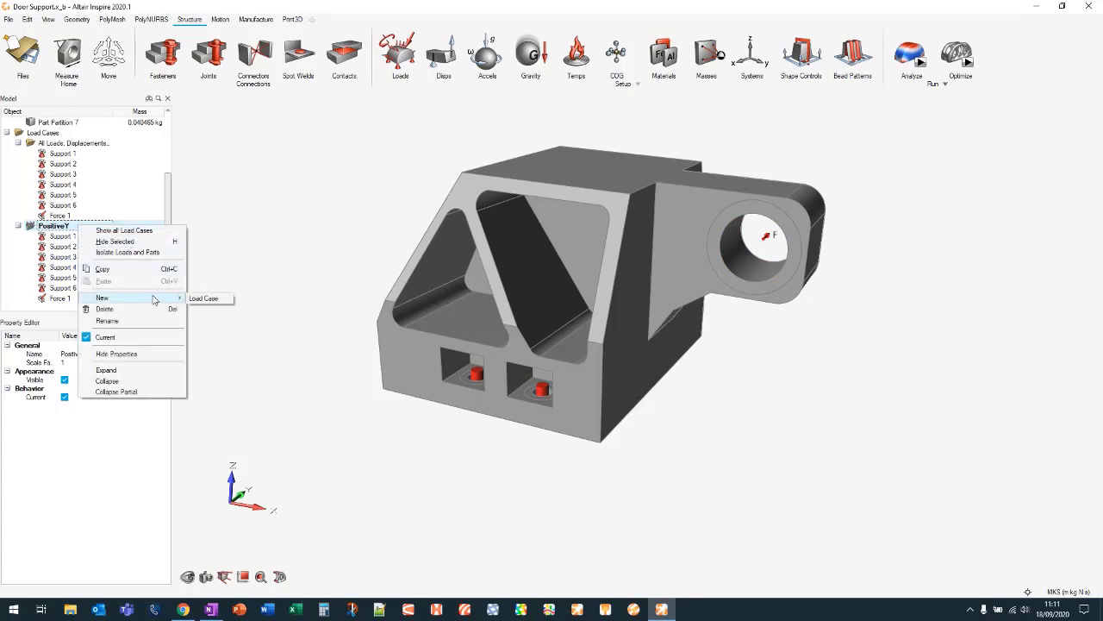
pyautogui.click(206, 299)
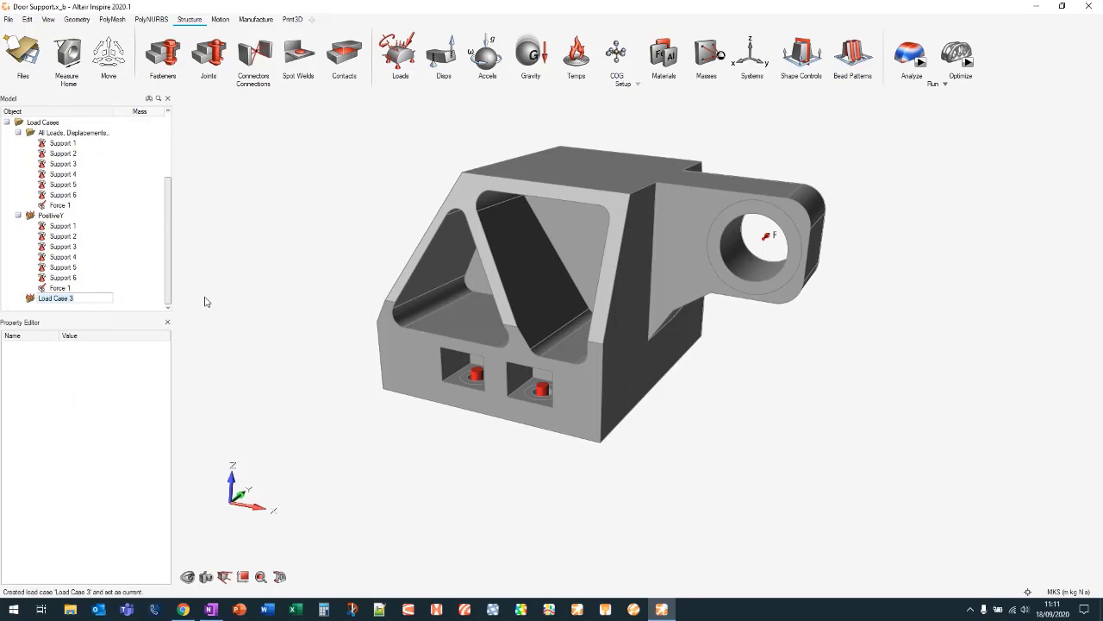
pyautogui.write('Positi')
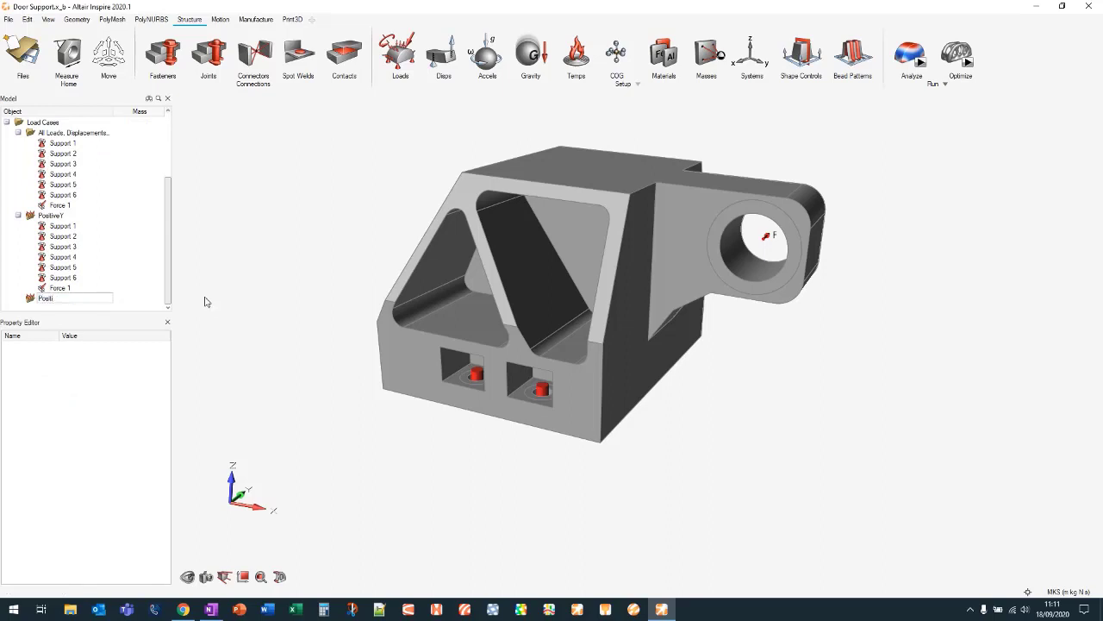
pyautogui.write('veZ')
pyautogui.press('Return')
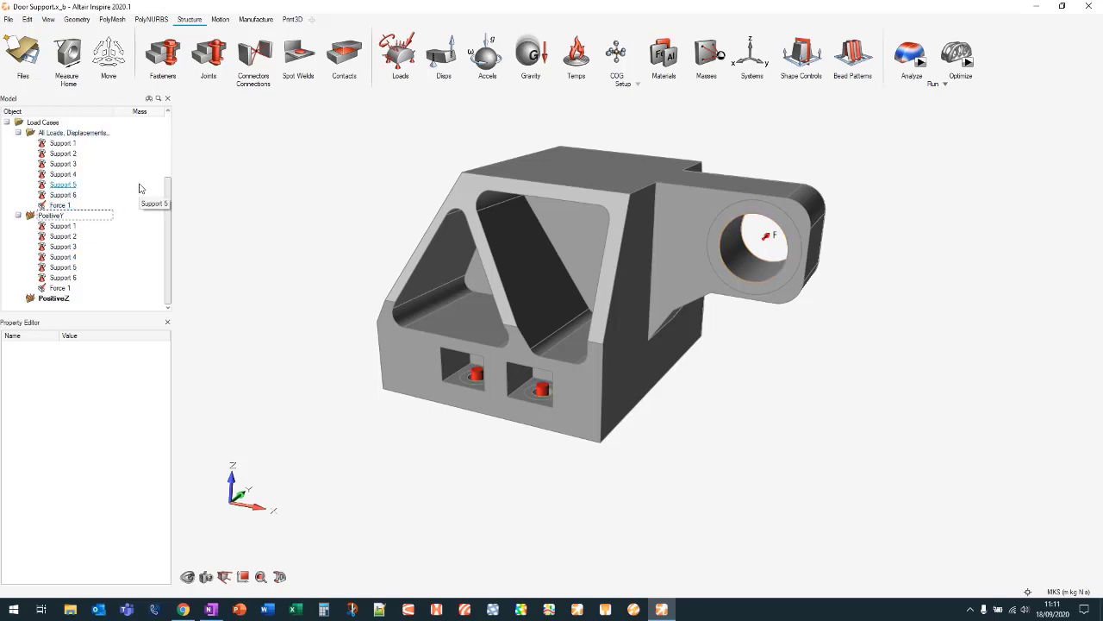
# Add Support 1 through Support 6 from the list of all loads to the PositiveZ load case
pyautogui.click(63, 144)
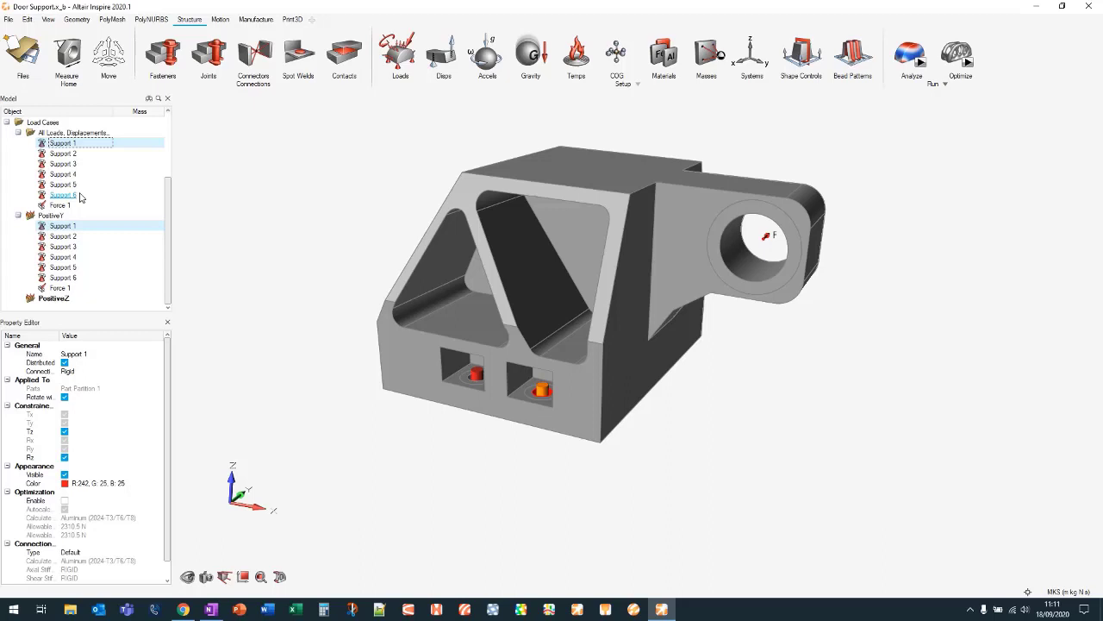
pyautogui.keyDown('shift'); pyautogui.click(79, 197); pyautogui.keyUp('shift')
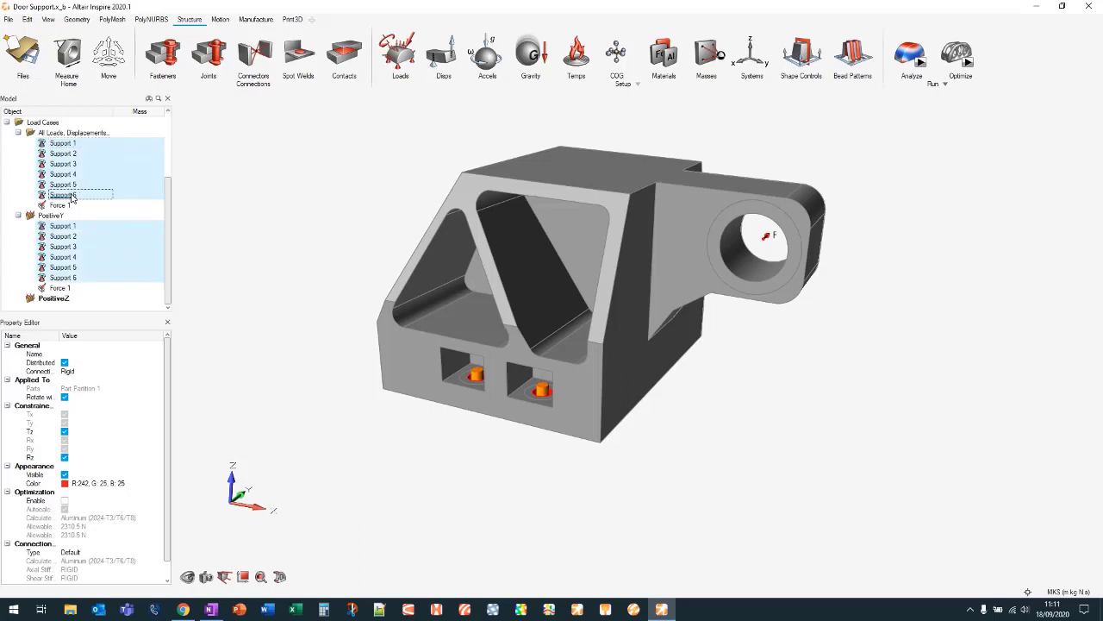
pyautogui.moveTo(72, 196); pyautogui.dragTo(73, 300)
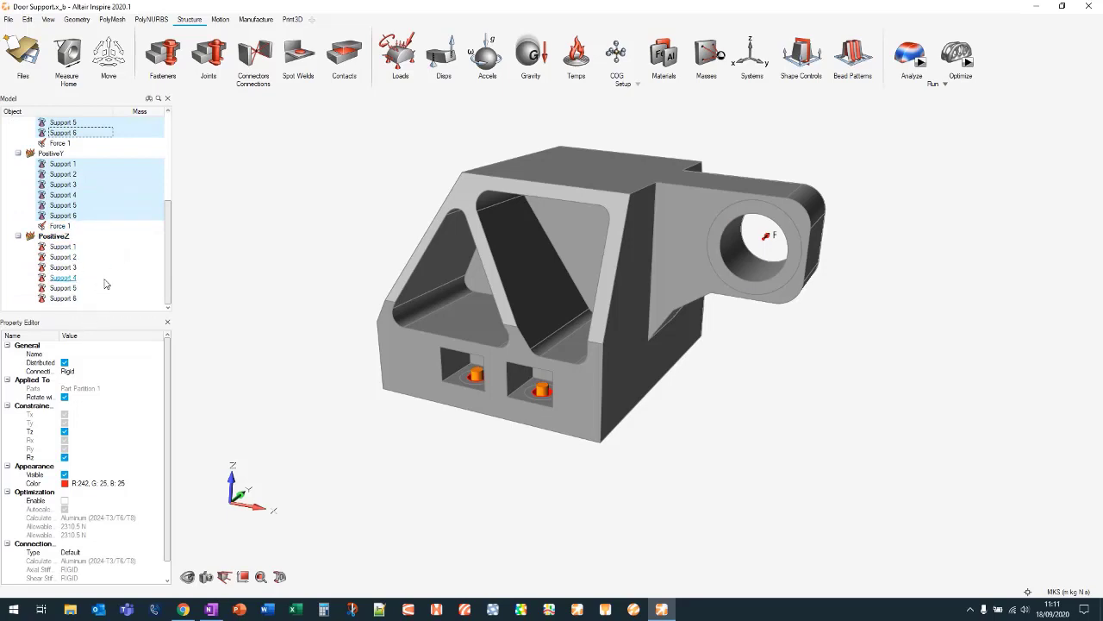
# Move Force 1 from the PositiveY load case into PositiveZ and return it to PositiveY
pyautogui.click(86, 164)
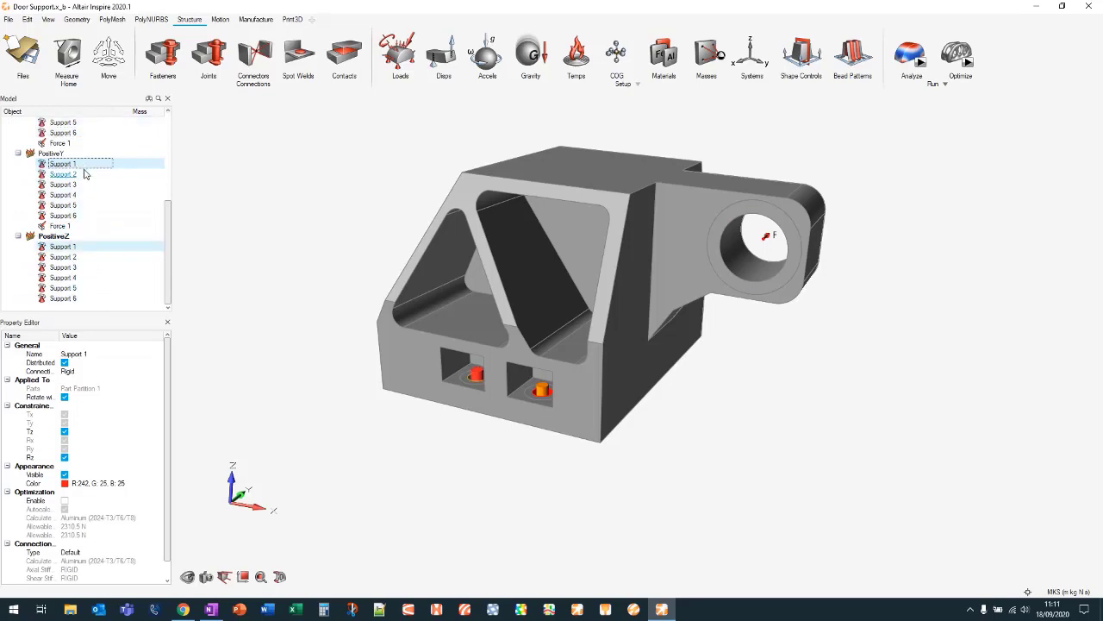
pyautogui.click(73, 226)
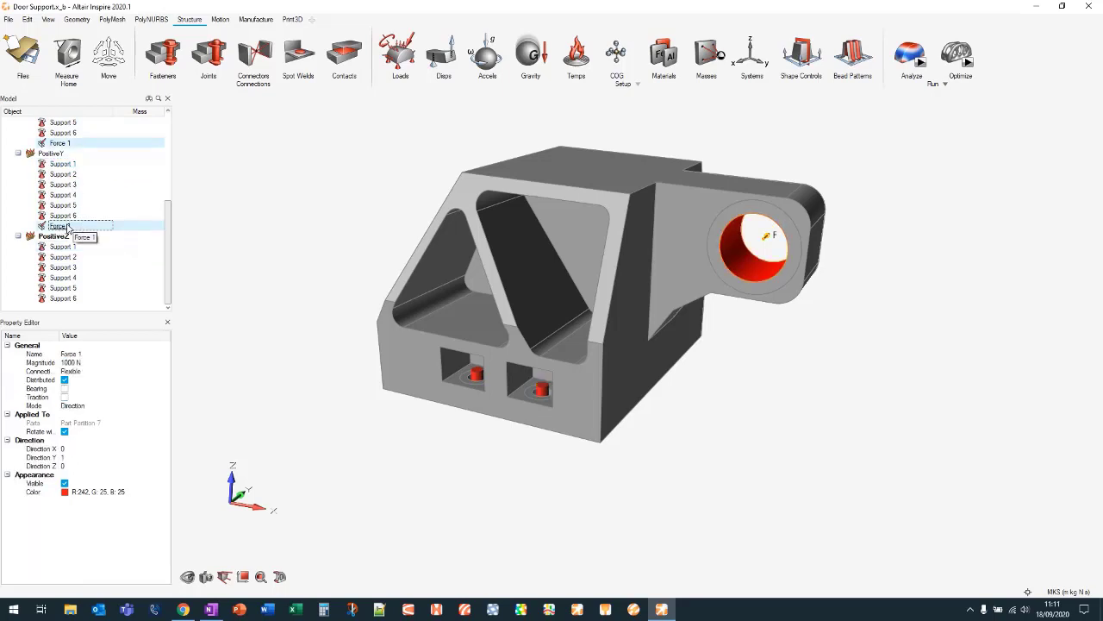
pyautogui.moveTo(68, 227); pyautogui.dragTo(75, 244)
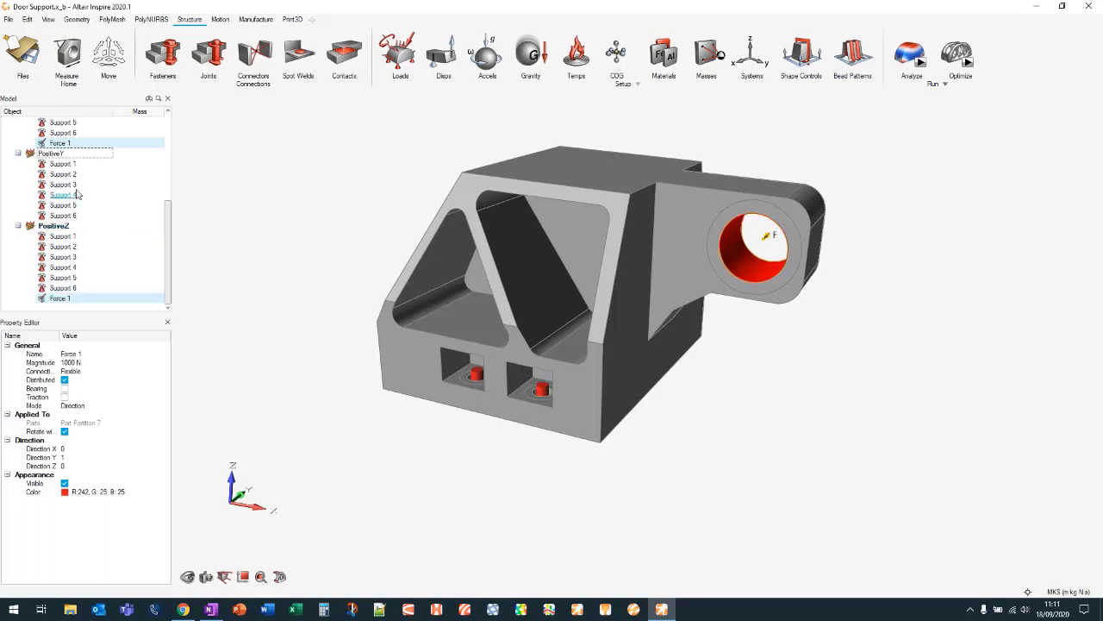
pyautogui.moveTo(62, 299); pyautogui.dragTo(74, 155)
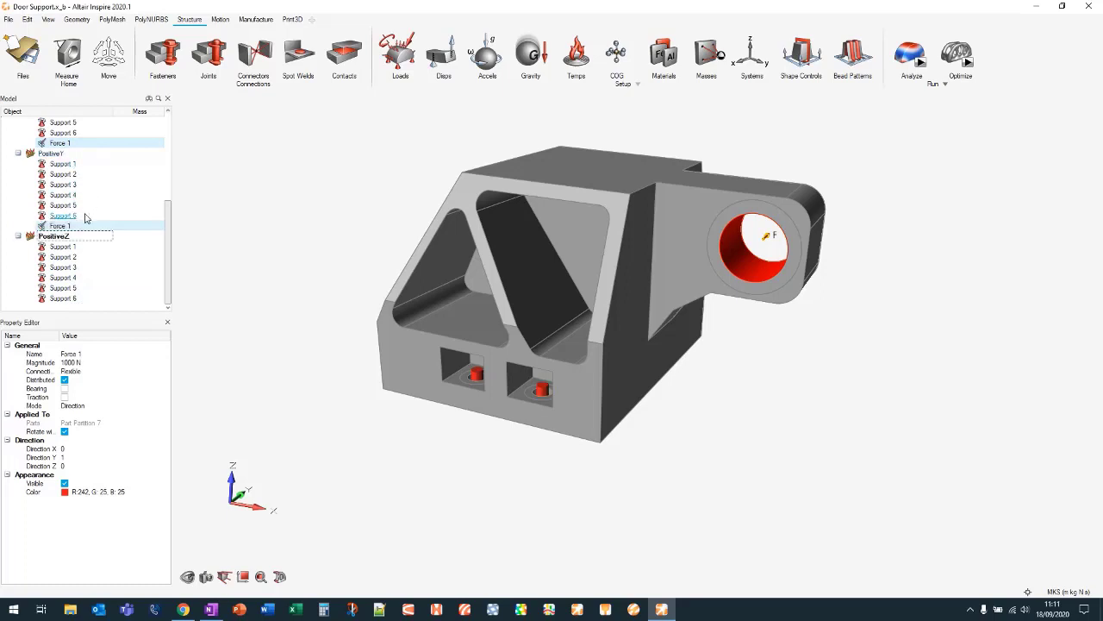
pyautogui.scroll(3, 104, 226)
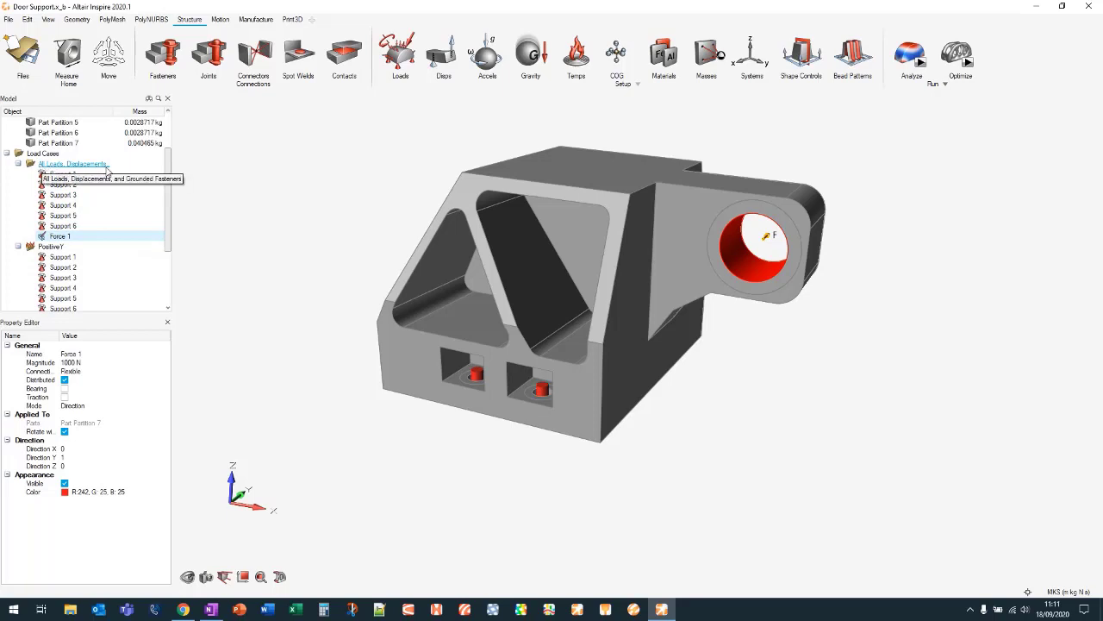
pyautogui.scroll(-3, 107, 170)
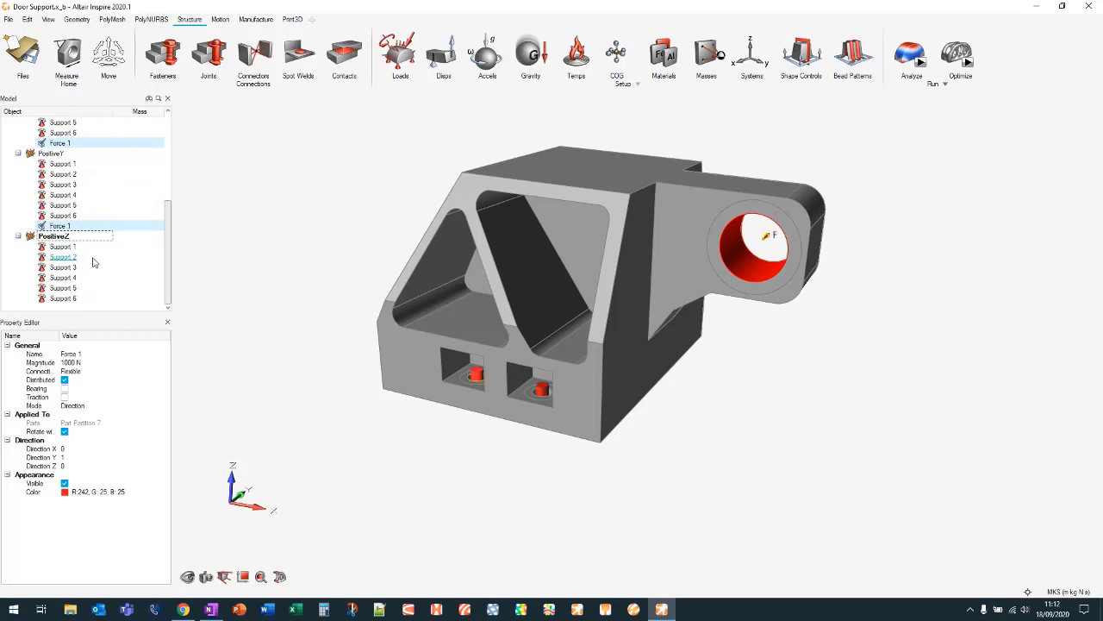
# Apply a 2000 N force along positive Z to the lug's bore in the PositiveZ load case
pyautogui.click(53, 237)
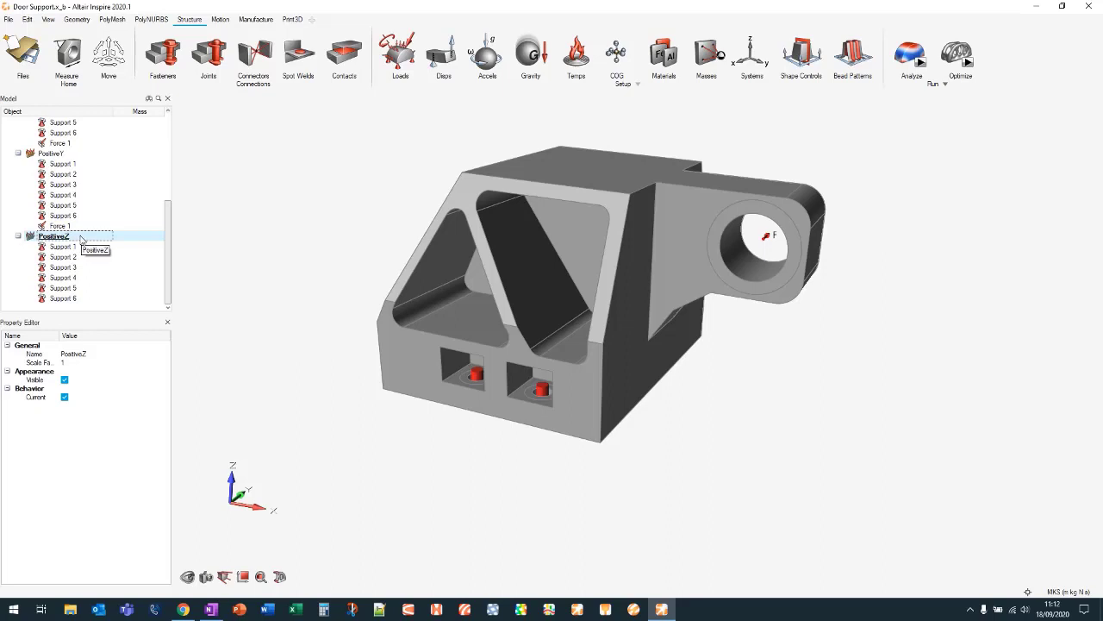
pyautogui.click(412, 39)
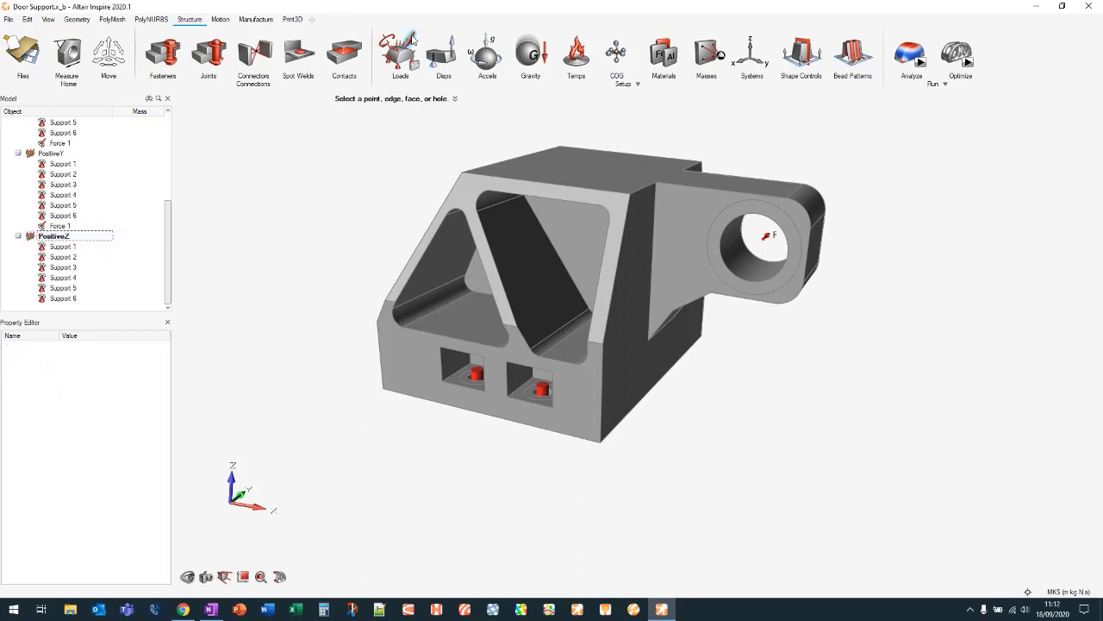
pyautogui.click(739, 251)
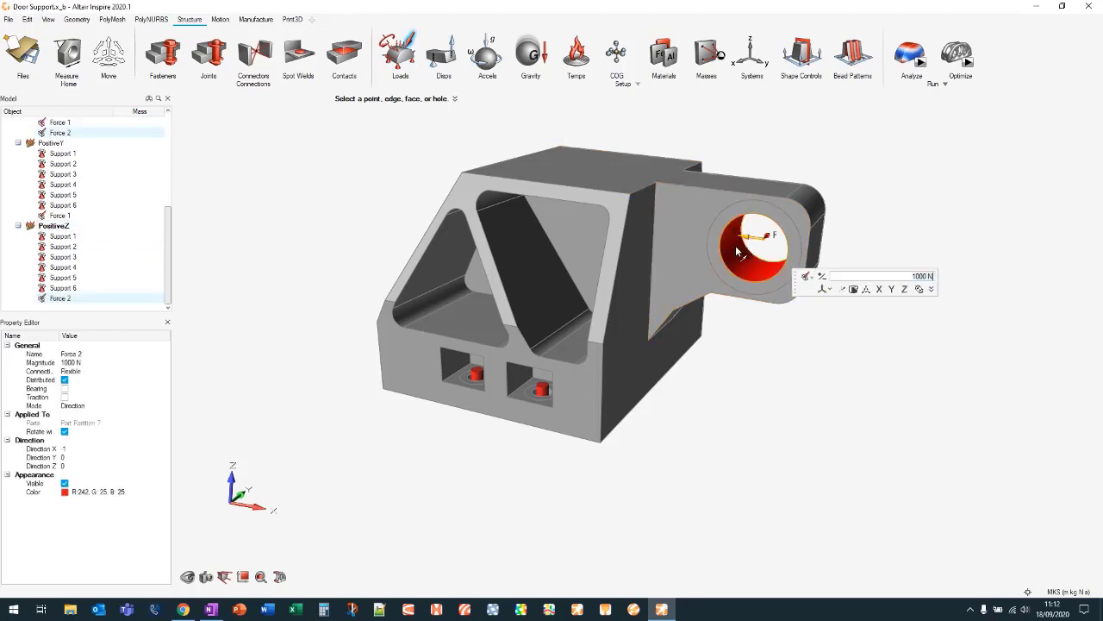
pyautogui.click(904, 288)
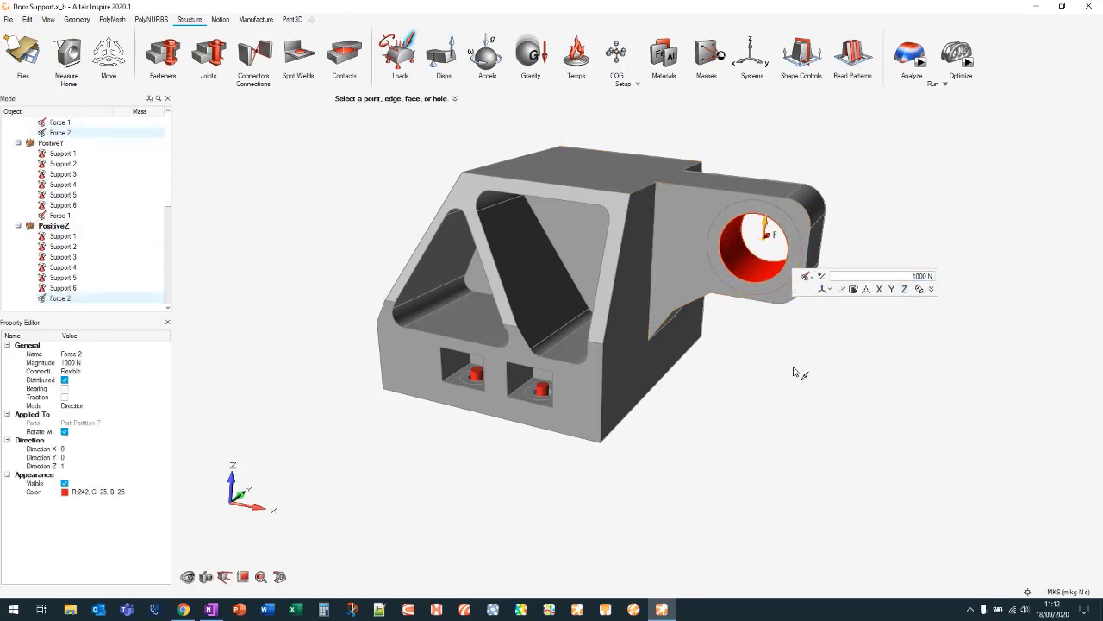
pyautogui.click(917, 276)
pyautogui.write('2000')
pyautogui.press('Return')
pyautogui.rightClick(780, 438)
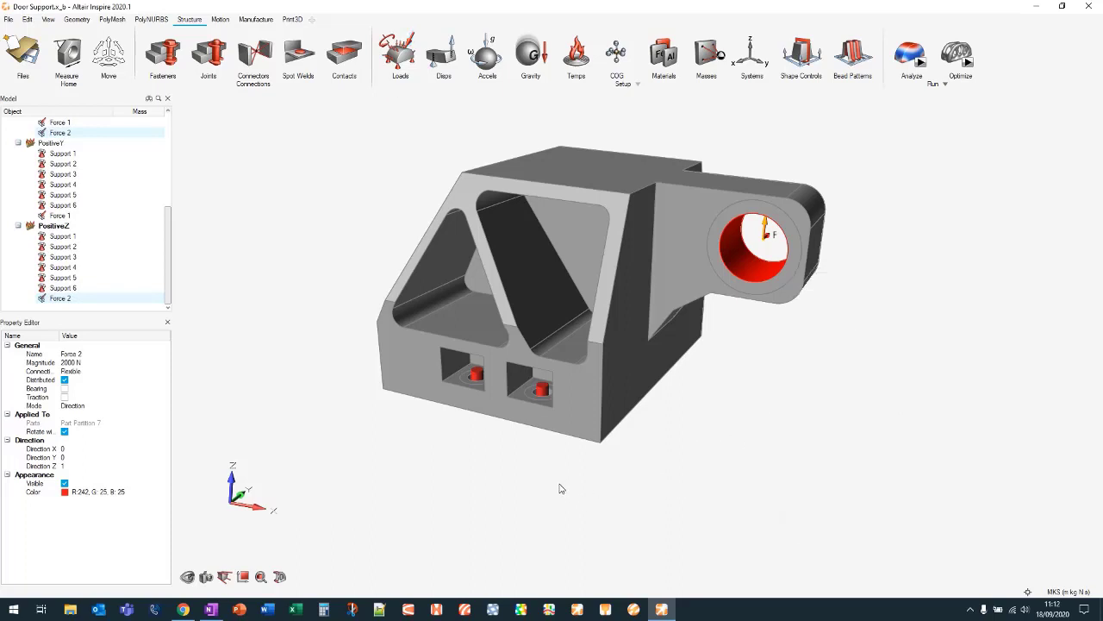
# Open the OptiStruct analysis setup and name the run Door Support Analysis
pyautogui.moveTo(562, 488); pyautogui.dragTo(556, 473, button='right')
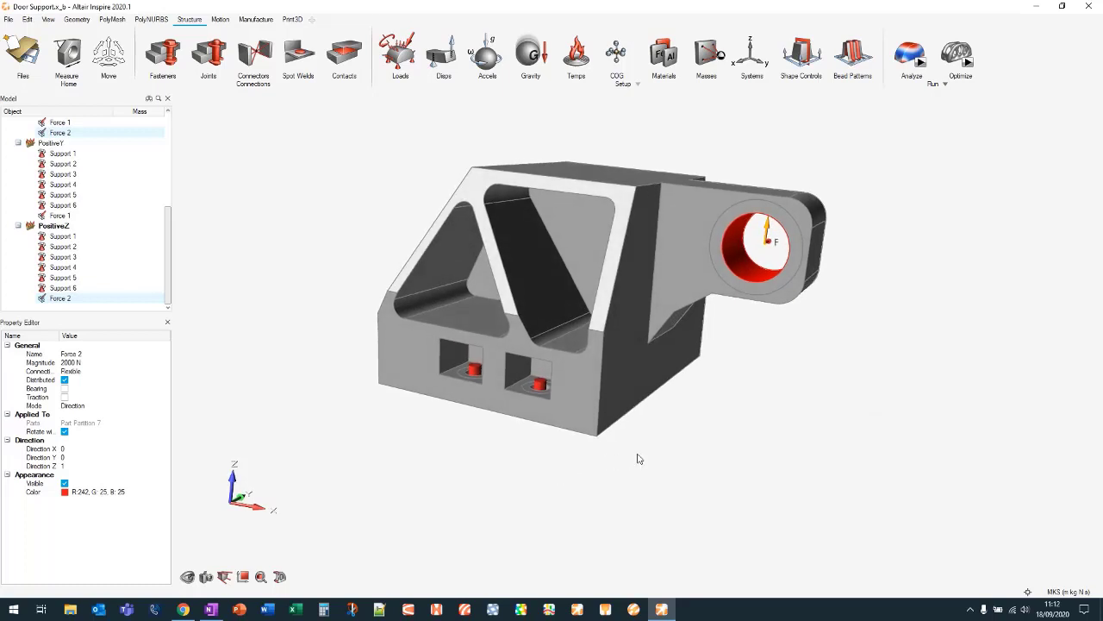
pyautogui.moveTo(922, 69)
pyautogui.click(921, 67)
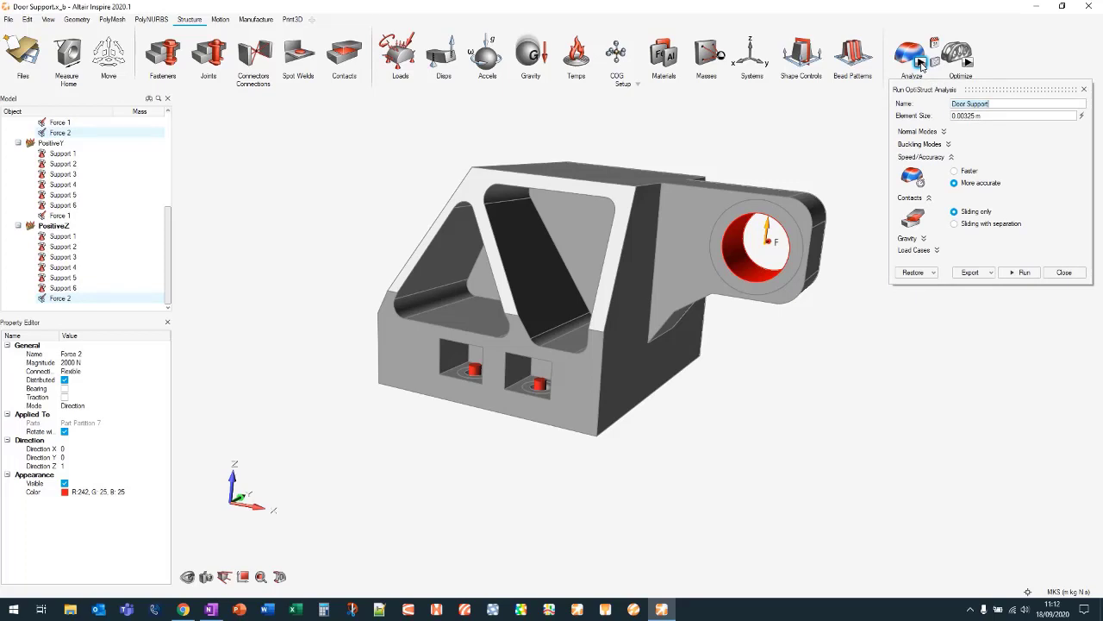
pyautogui.click(998, 105)
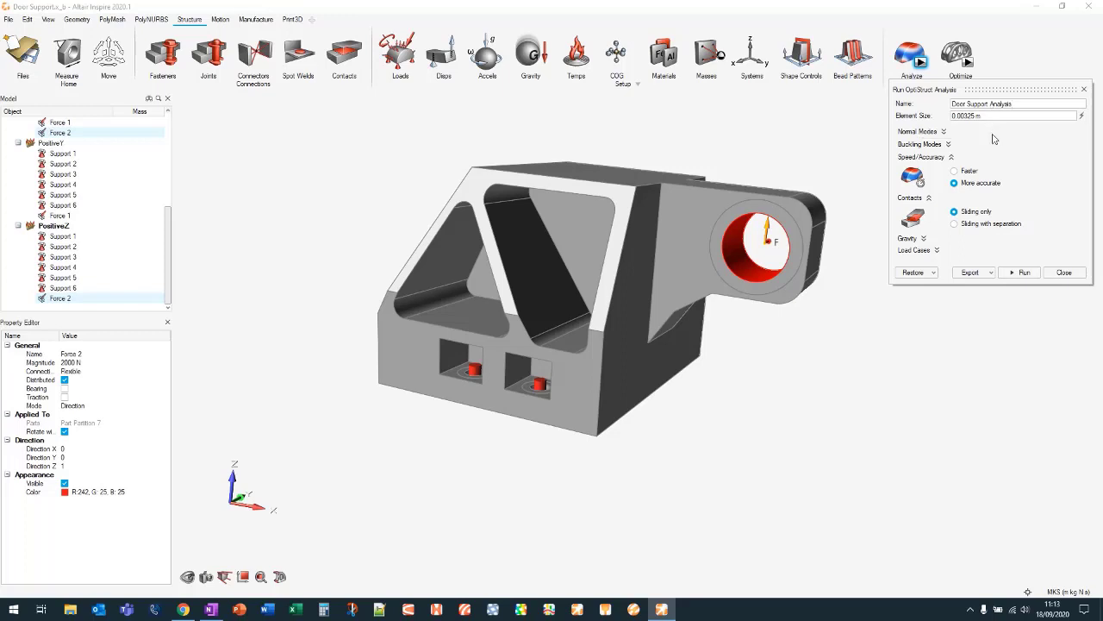
# Review the Normal Modes and Buckling Modes options of the analysis run and collapse both sections
pyautogui.click(944, 133)
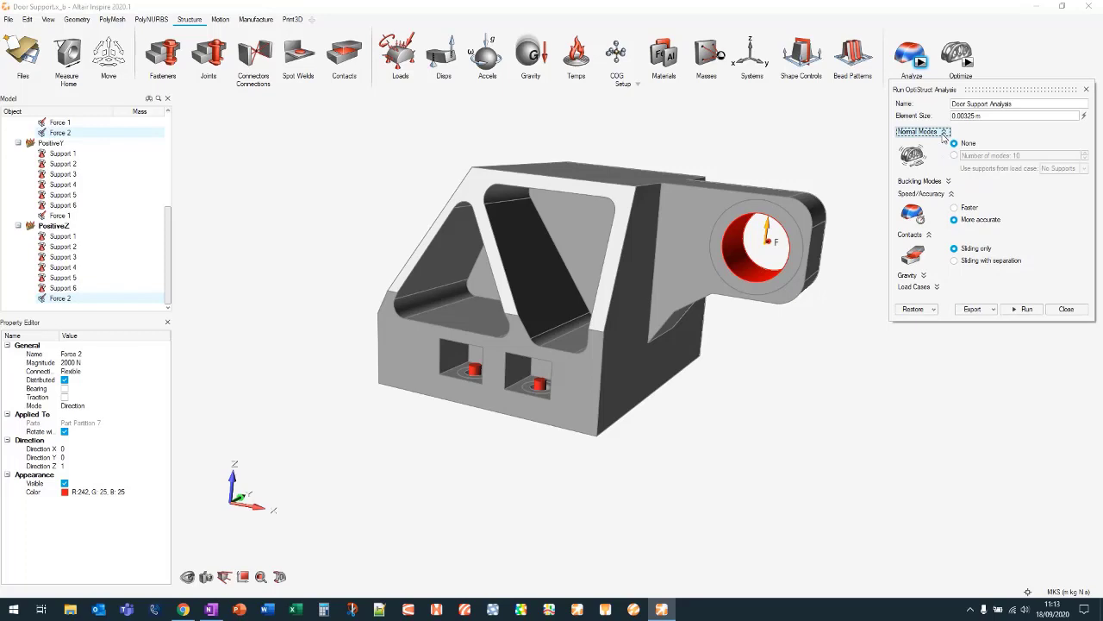
pyautogui.click(948, 181)
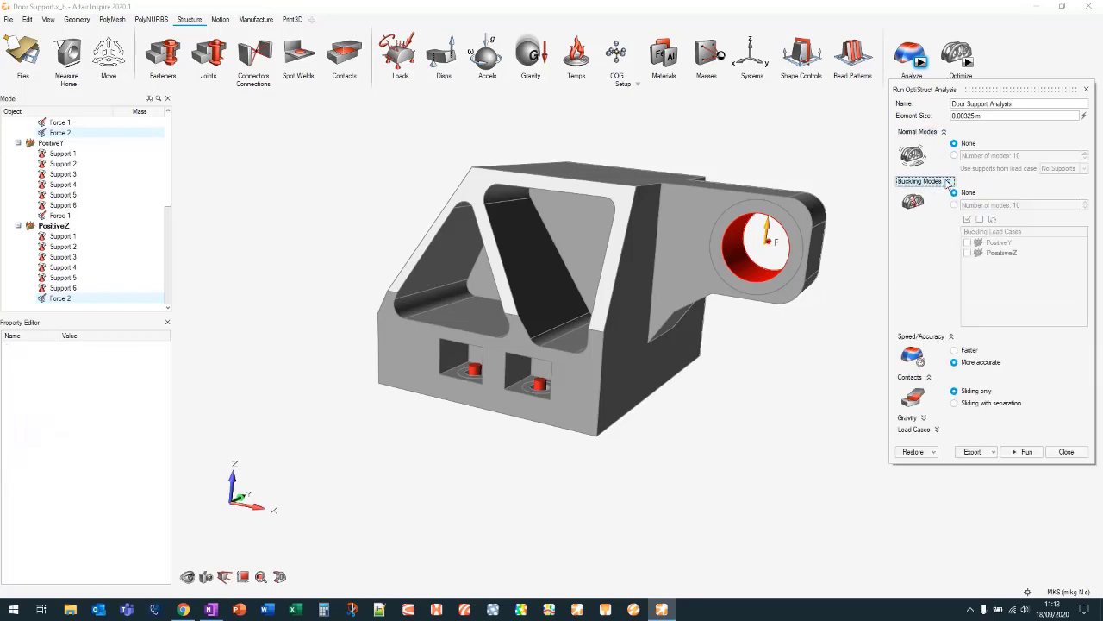
pyautogui.click(945, 133)
pyautogui.click(948, 143)
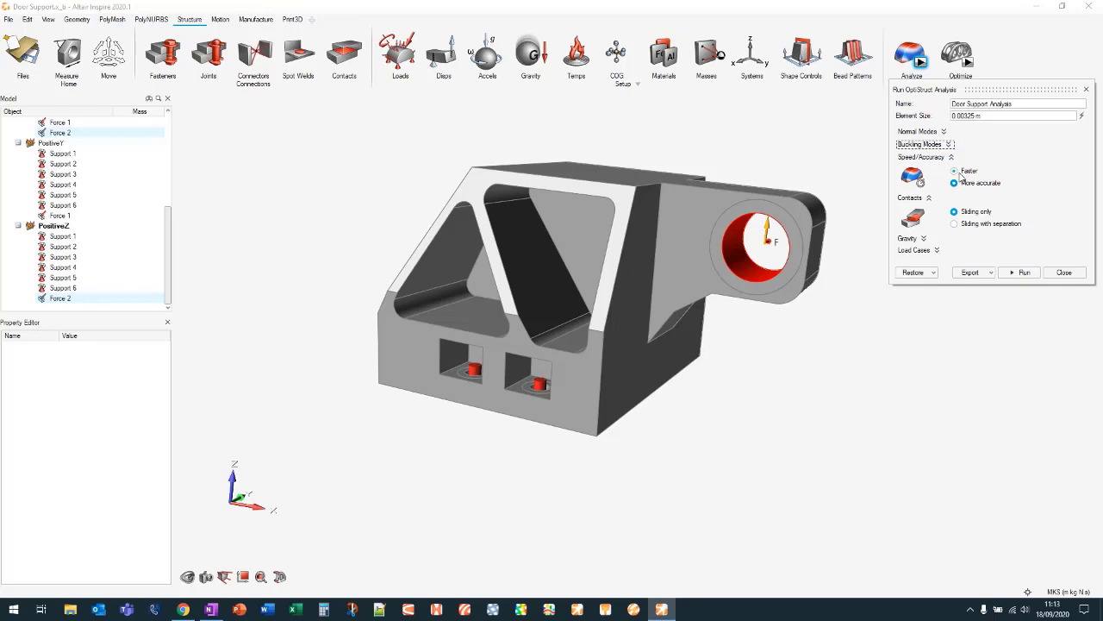
# Set the analysis speed/accuracy to Faster and review the run's gravity and load case options
pyautogui.click(955, 173)
pyautogui.click(923, 241)
pyautogui.click(922, 241)
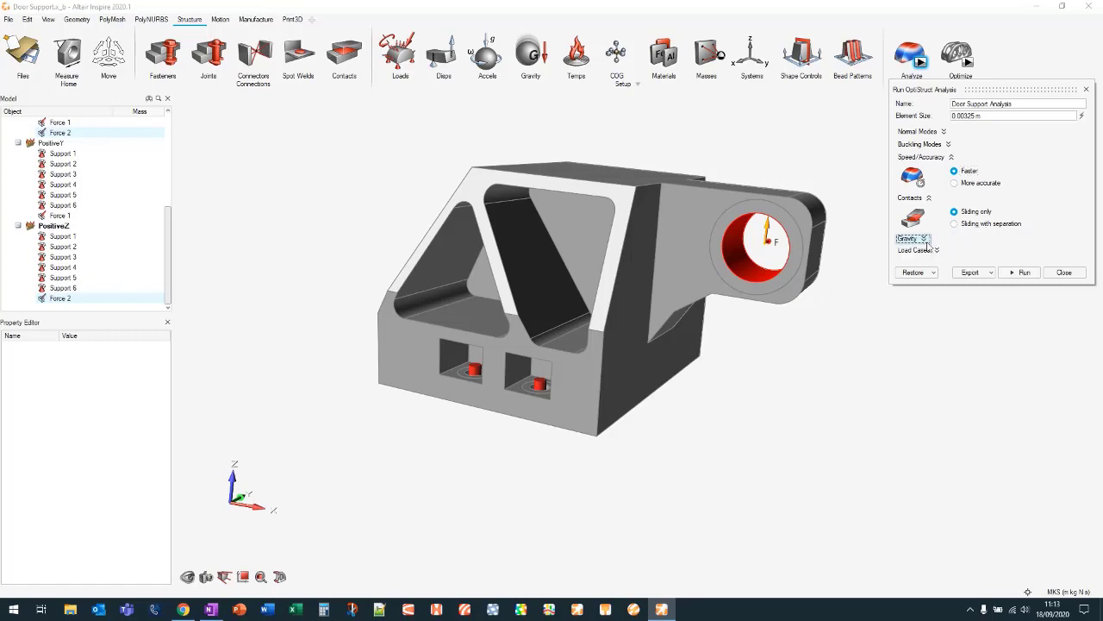
pyautogui.click(935, 251)
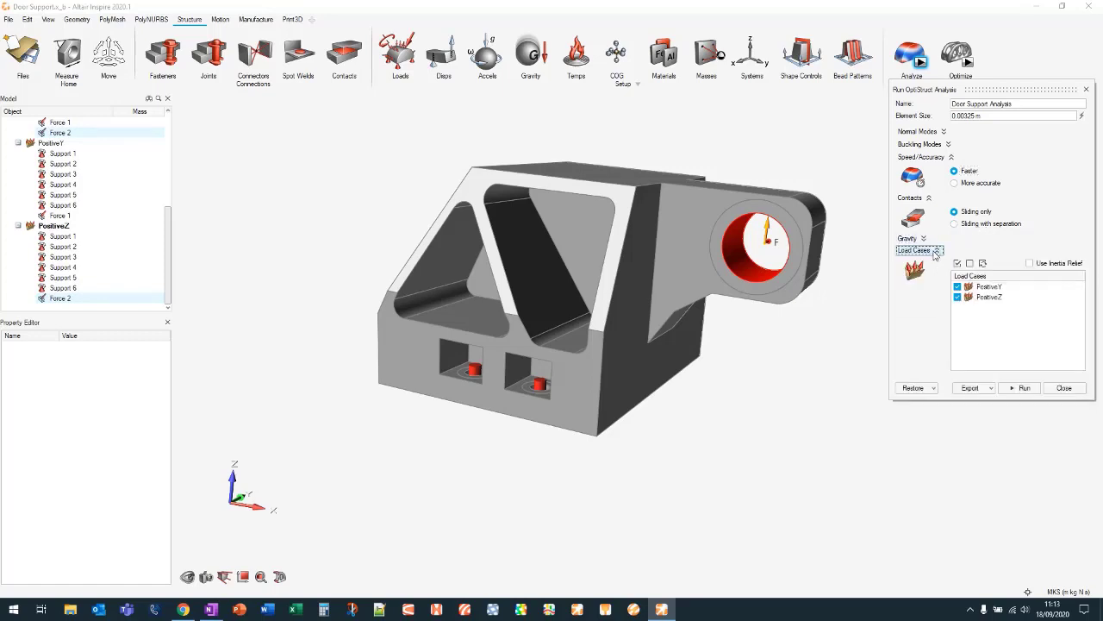
pyautogui.click(935, 251)
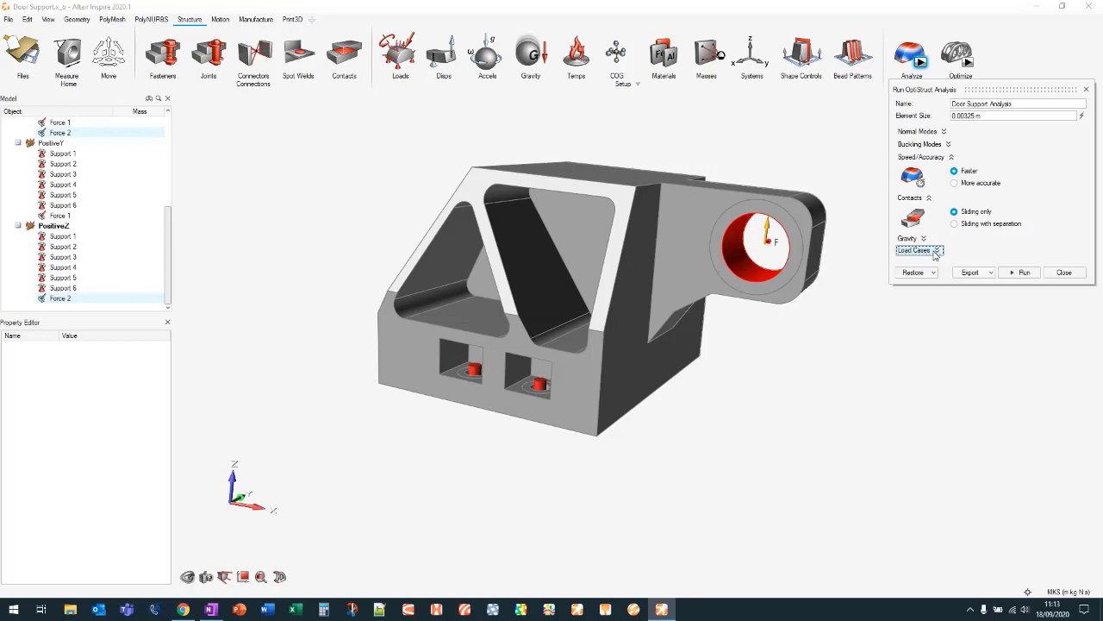
# Leave the run setup and review the available CPU core counts in the Run Options preferences
pyautogui.click(1087, 88)
pyautogui.click(9, 19)
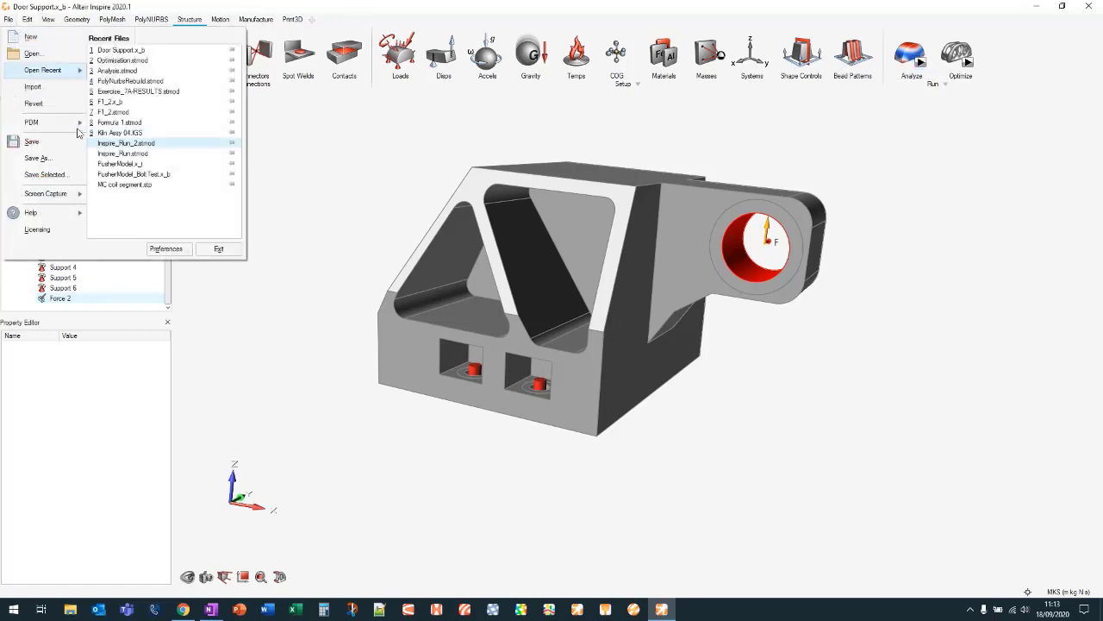
pyautogui.click(159, 248)
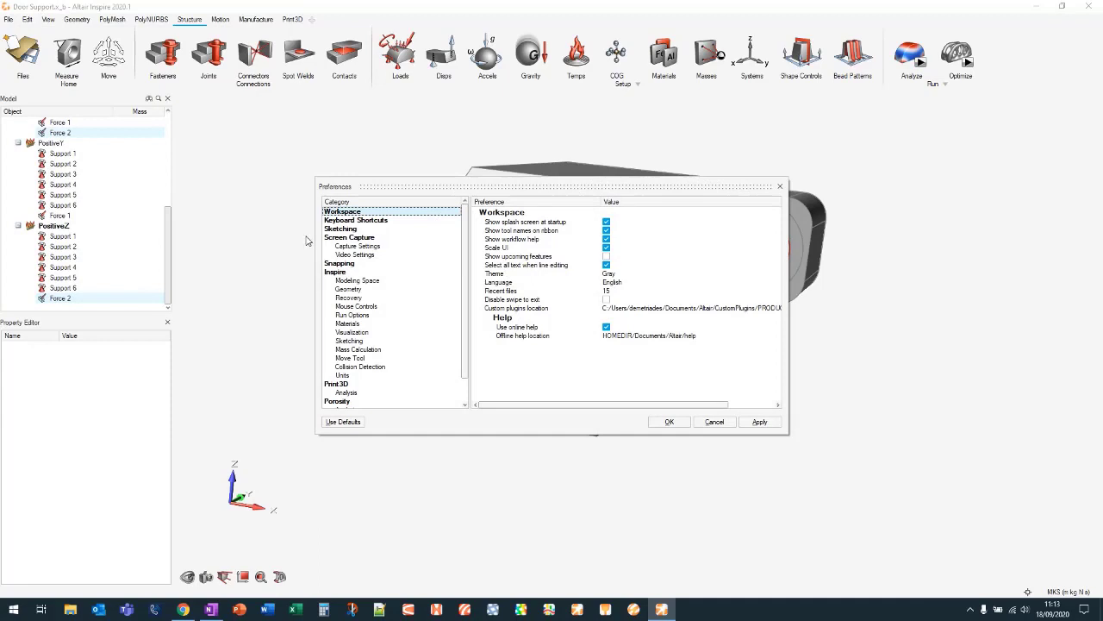
pyautogui.click(362, 315)
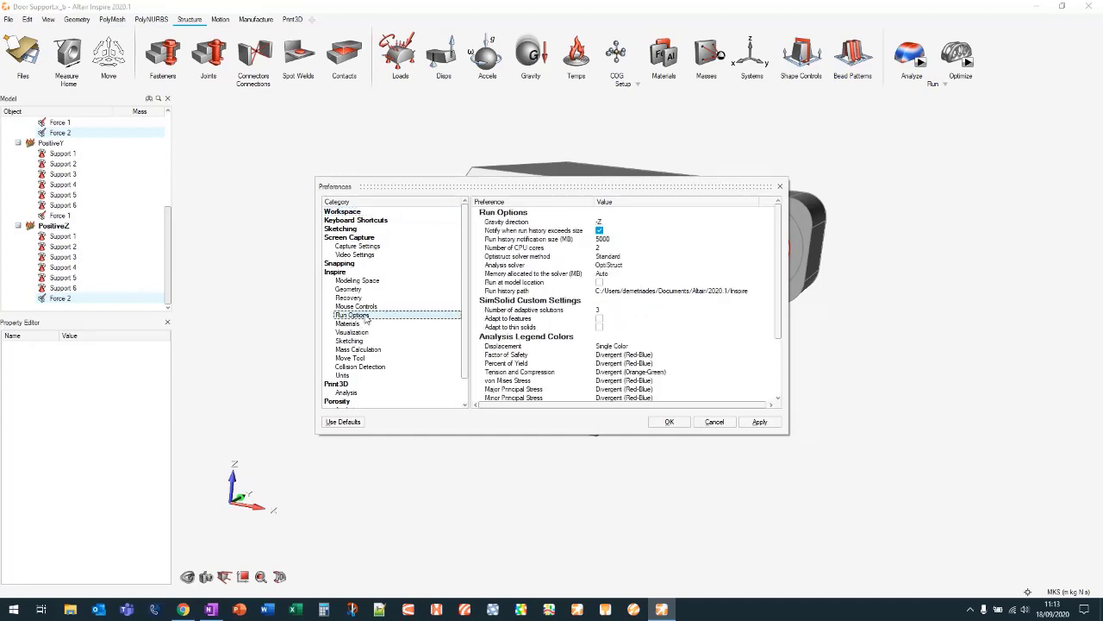
pyautogui.click(603, 248)
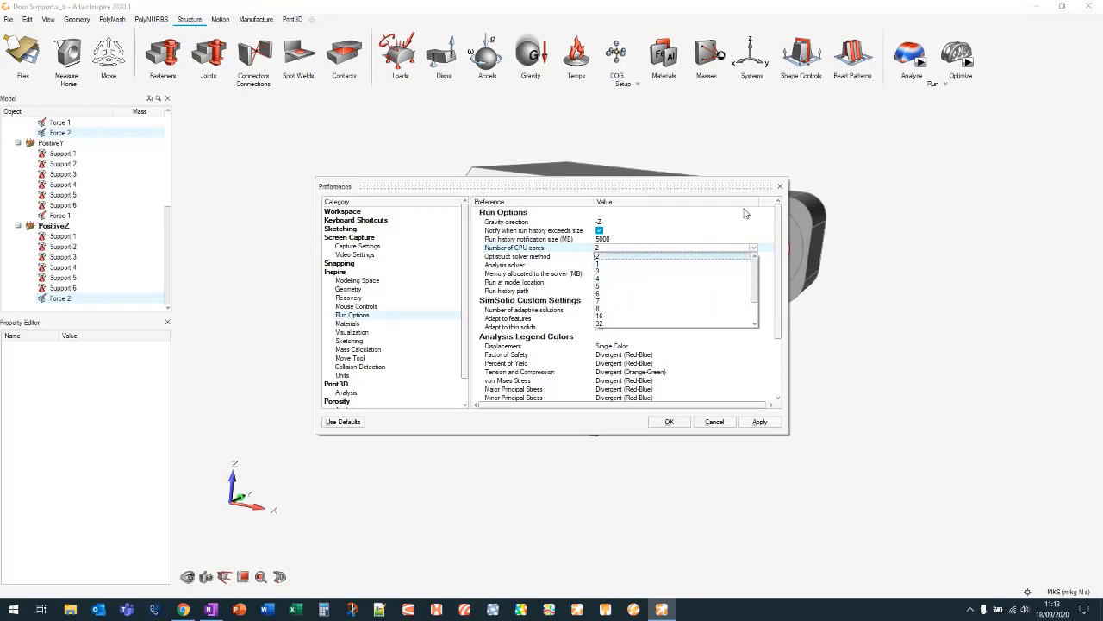
pyautogui.click(780, 186)
# Run the Door Support Analysis from the OptiStruct setup and display the bracket's analysis results
pyautogui.click(919, 65)
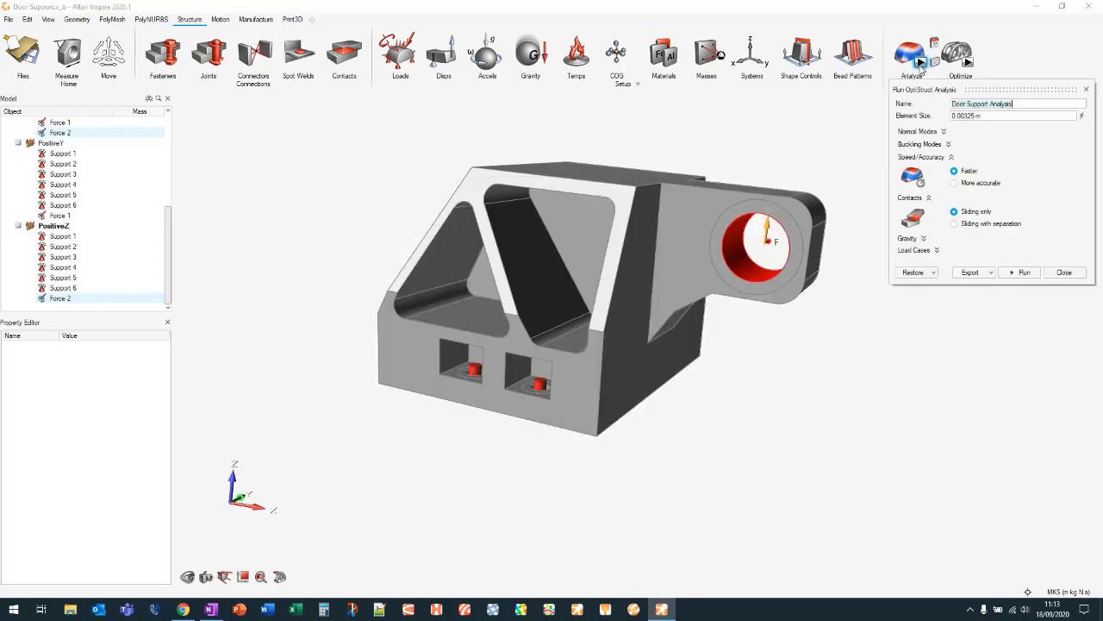
pyautogui.click(1020, 273)
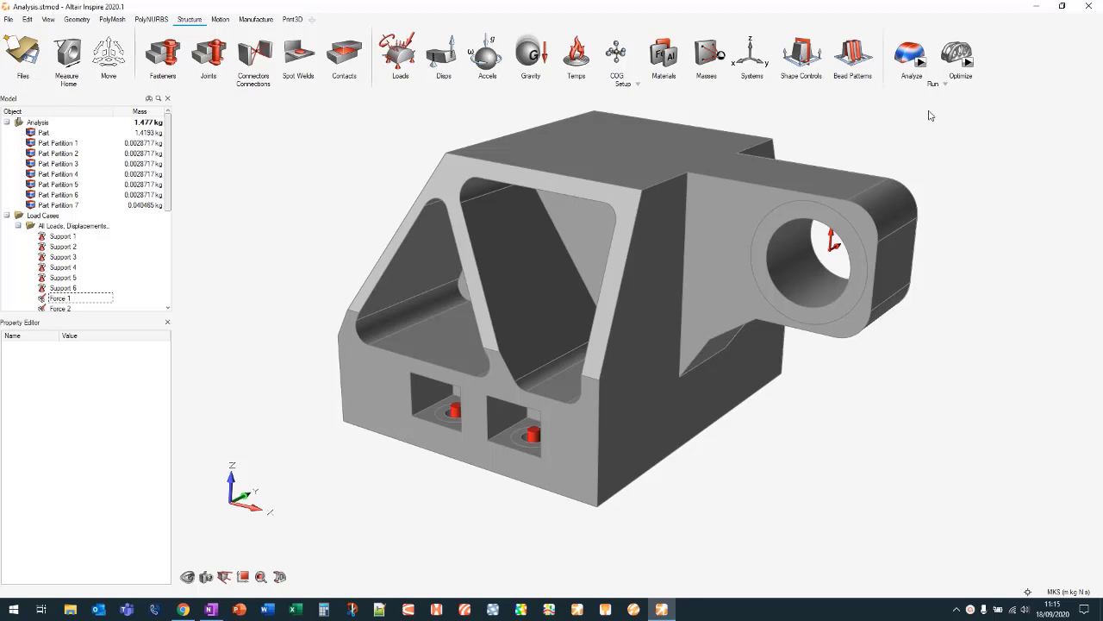
pyautogui.click(912, 51)
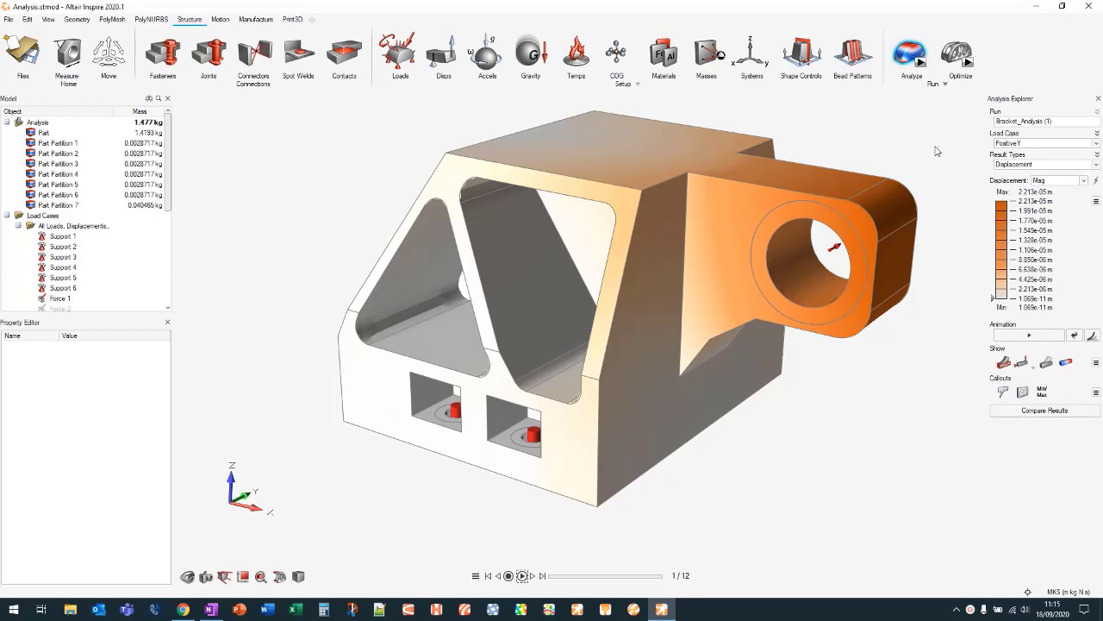
# Change the displacement results' legend colors to Rainbow
pyautogui.click(1097, 201)
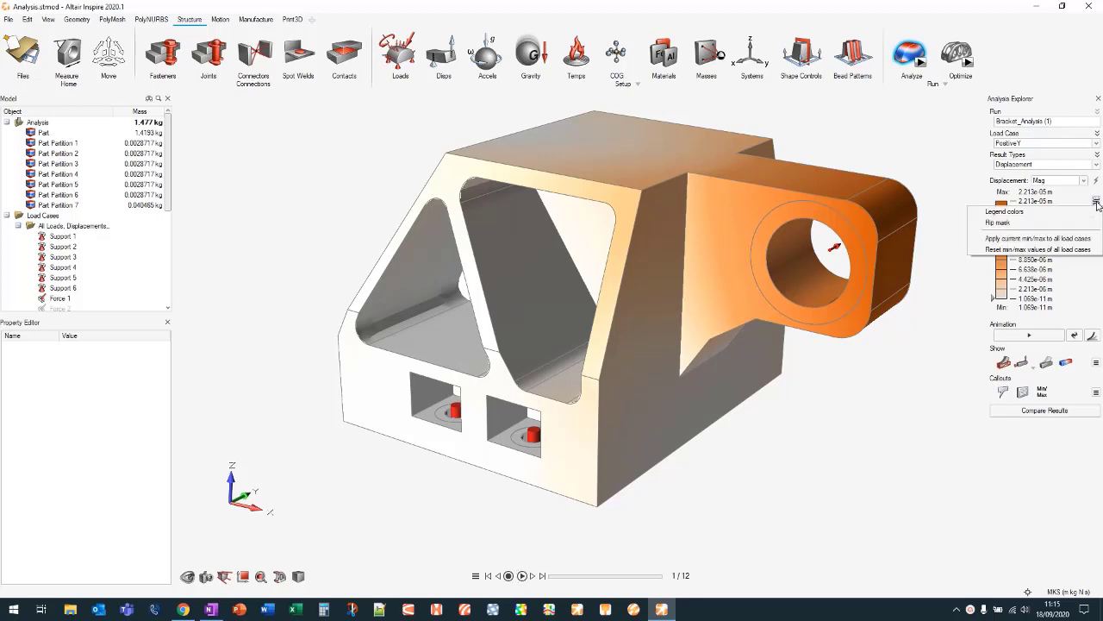
pyautogui.click(1005, 212)
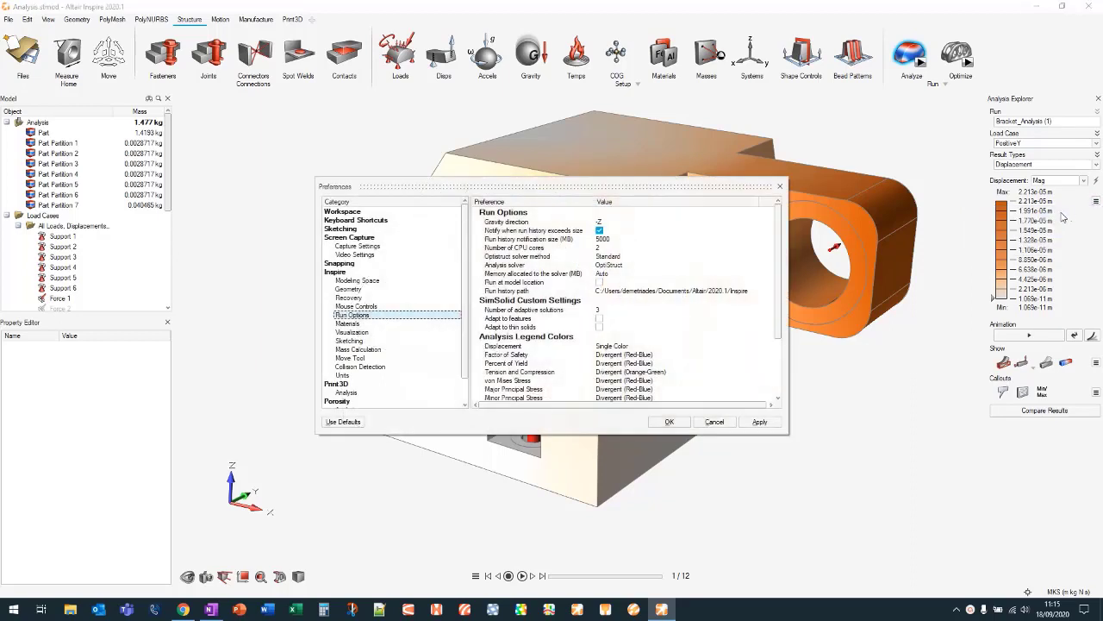
pyautogui.click(627, 349)
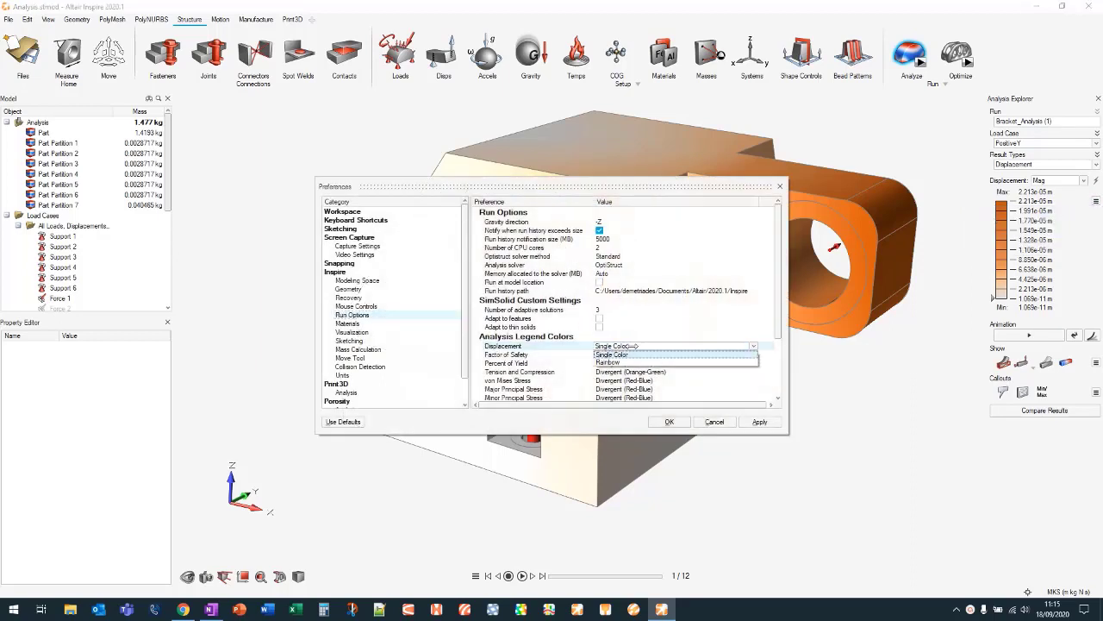
pyautogui.click(653, 363)
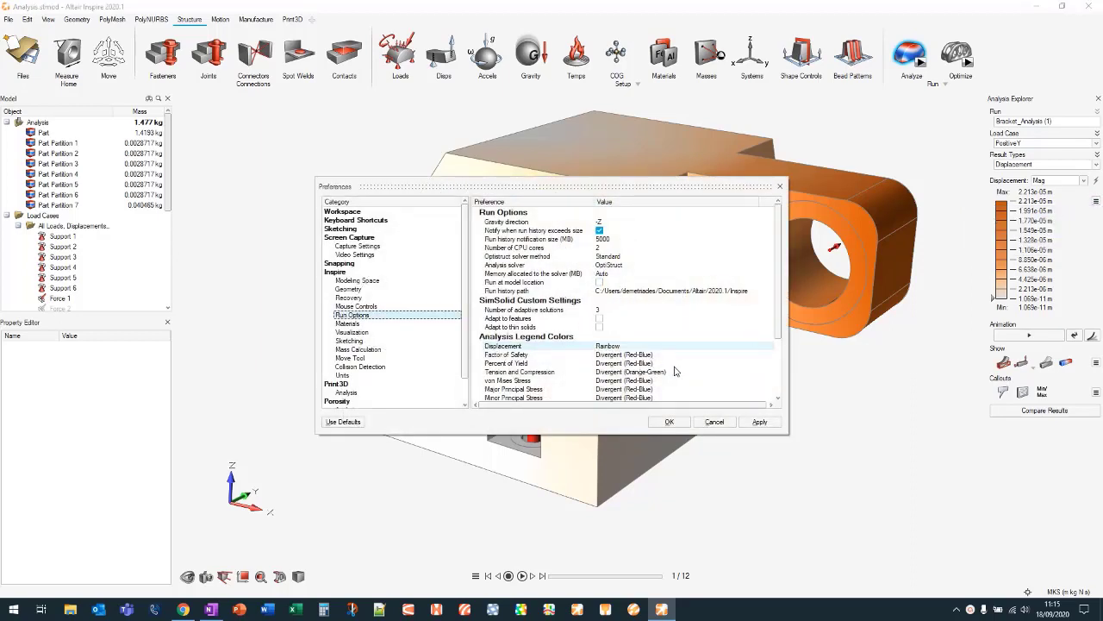
pyautogui.click(672, 421)
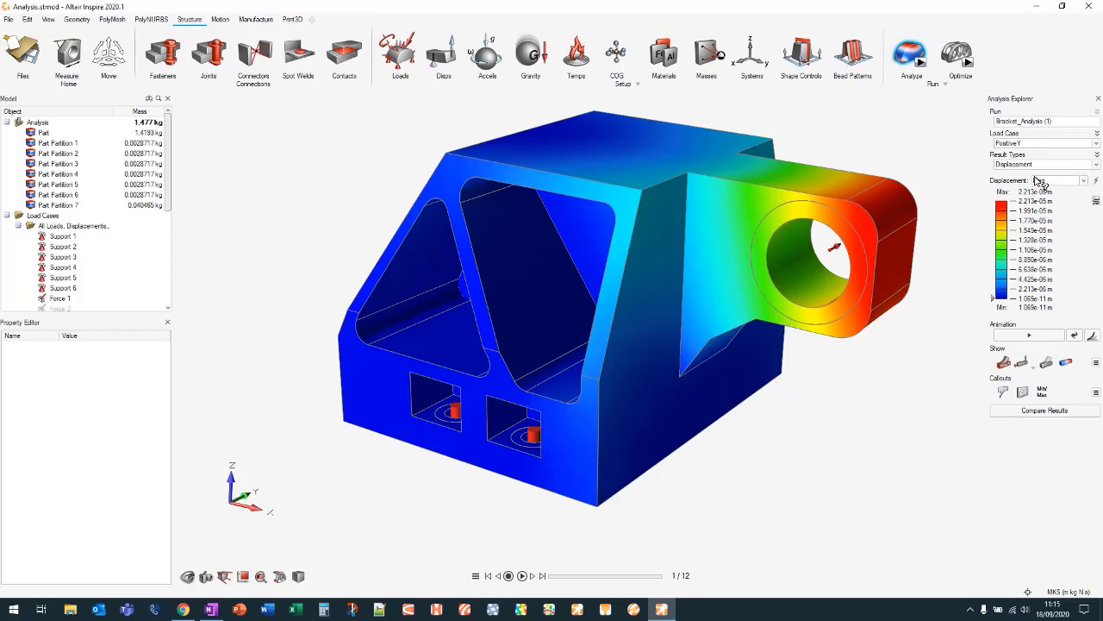
# View the displacement results for the PositiveZ load case and for the Result Envelope
pyautogui.click(1034, 144)
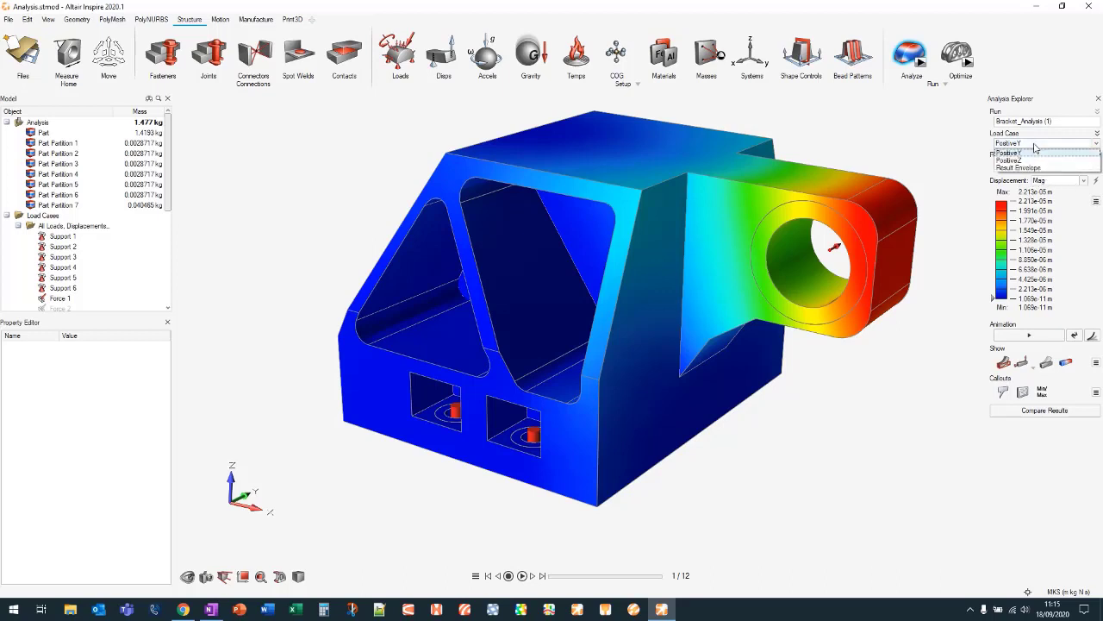
pyautogui.click(1034, 160)
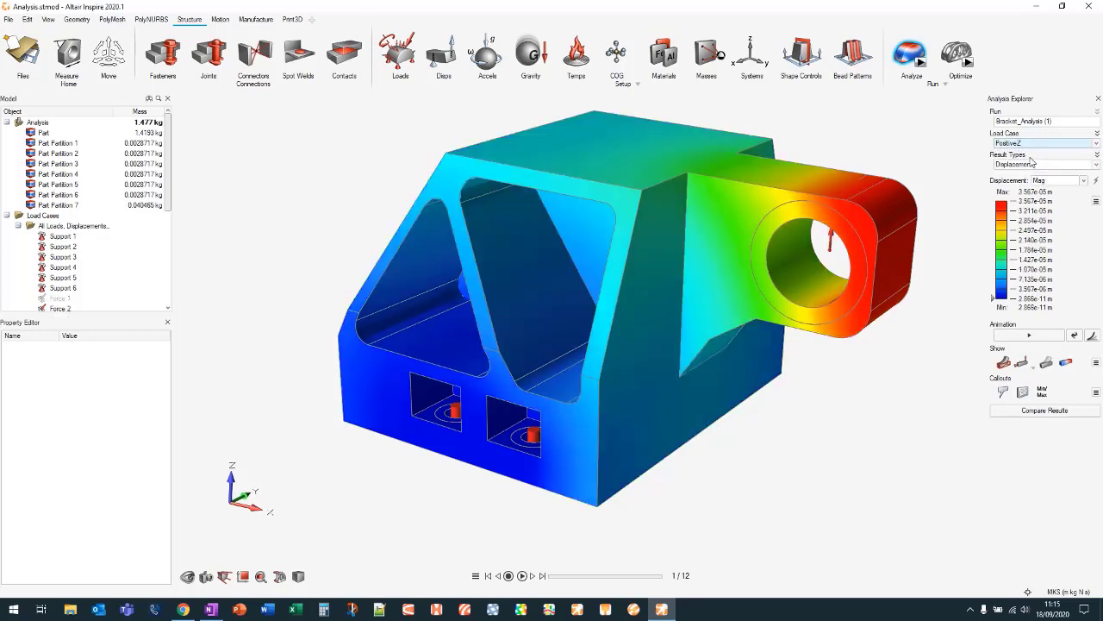
pyautogui.click(1032, 146)
pyautogui.click(1029, 168)
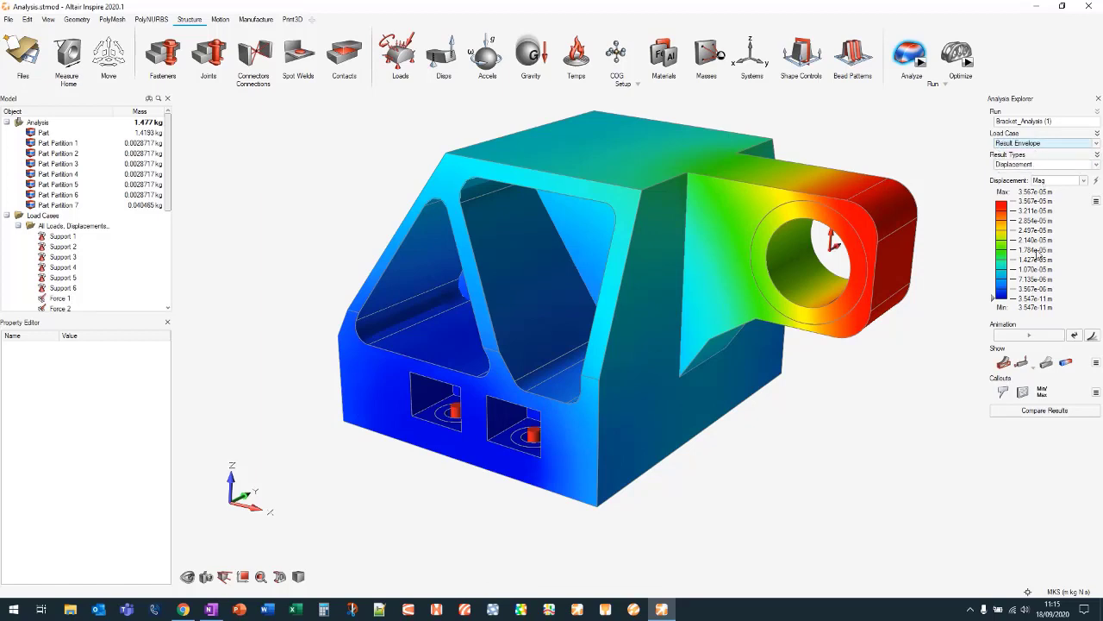
# View the Factor of Safety and Percent of Yield results for the Result Envelope
pyautogui.click(1038, 164)
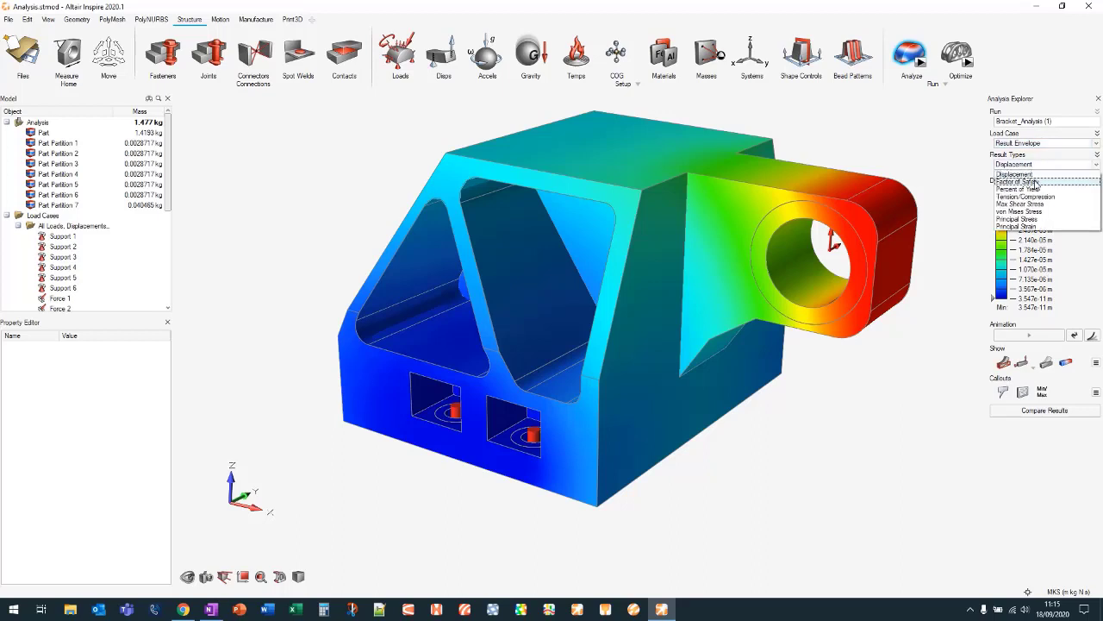
pyautogui.click(1036, 181)
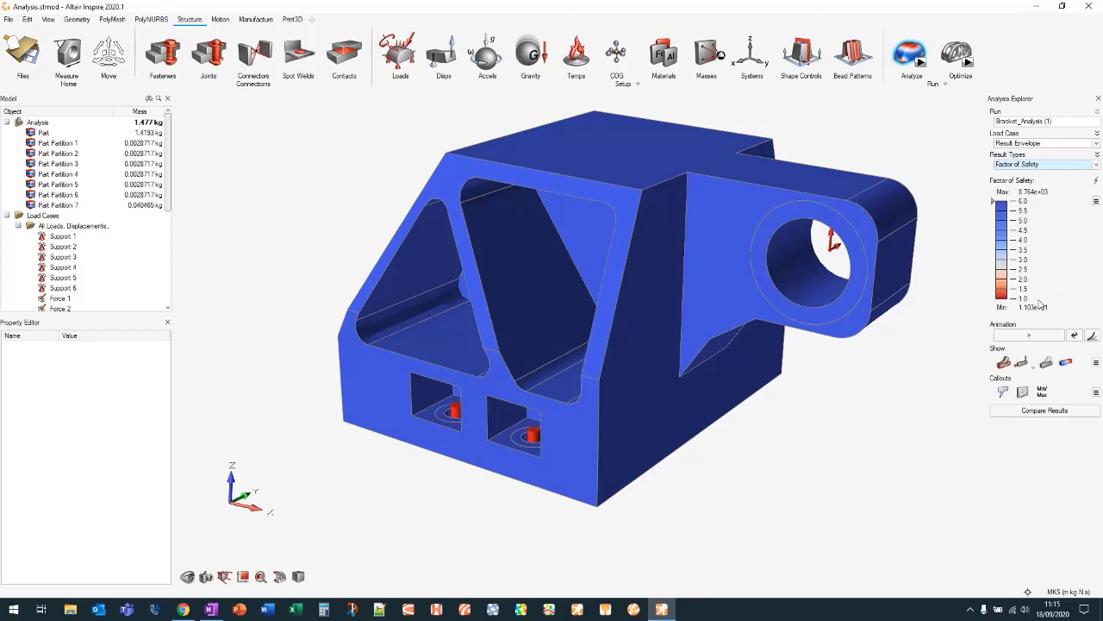
pyautogui.click(1038, 166)
pyautogui.click(1037, 187)
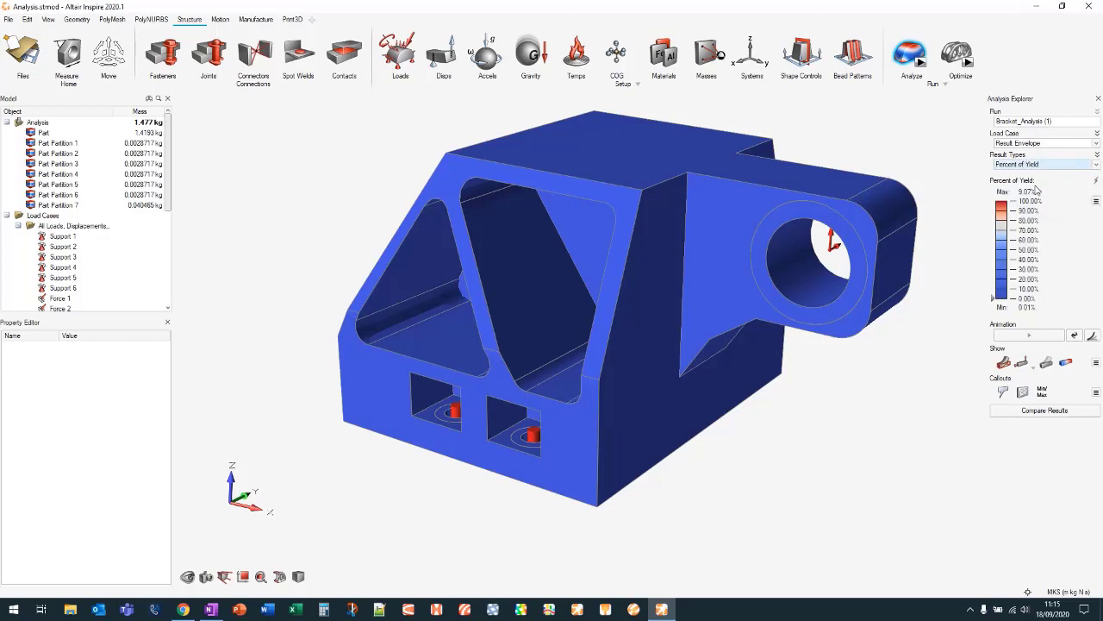
# Display the von Mises Stress results and mask the regions below about 7.5e+06 Pa to examine the high-stress areas
pyautogui.click(1038, 166)
pyautogui.click(1030, 207)
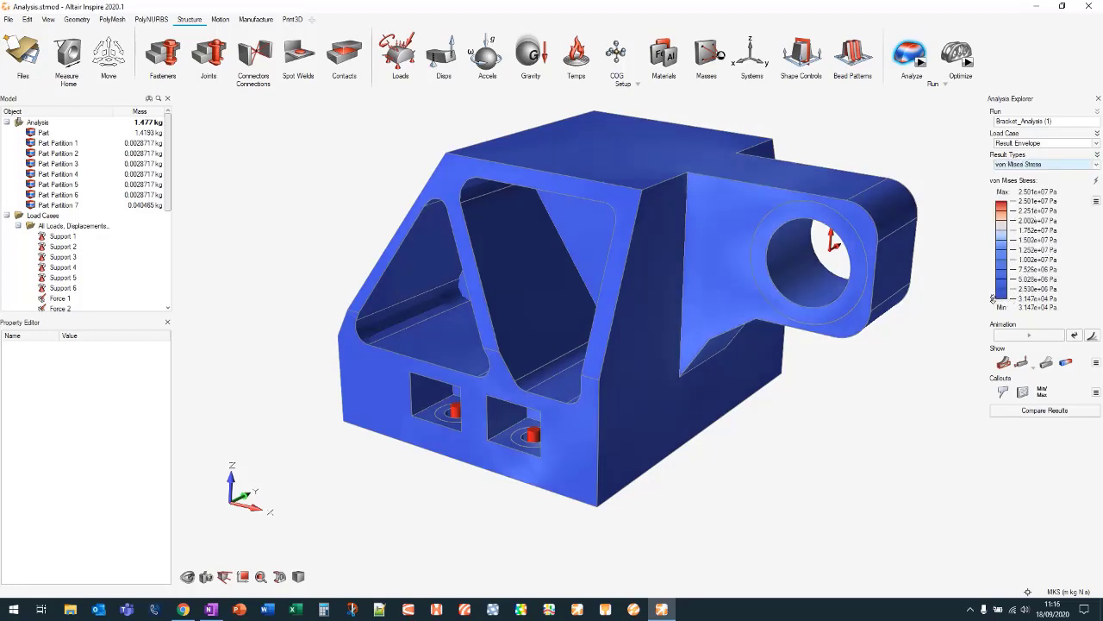
pyautogui.moveTo(994, 299); pyautogui.dragTo(992, 272)
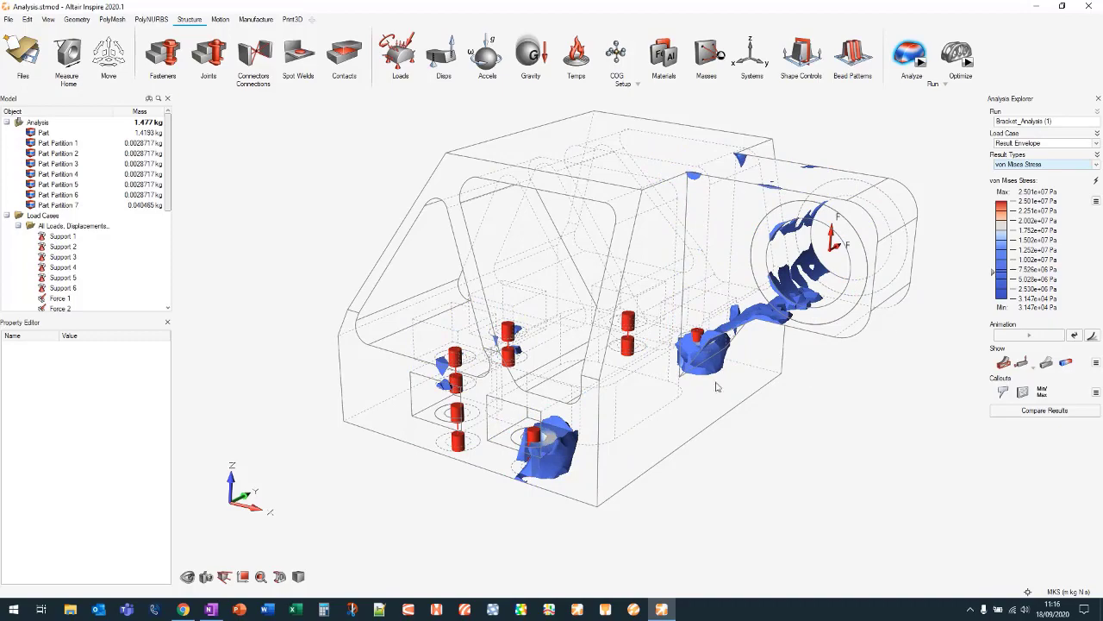
pyautogui.moveTo(747, 356); pyautogui.dragTo(815, 341, button='right')
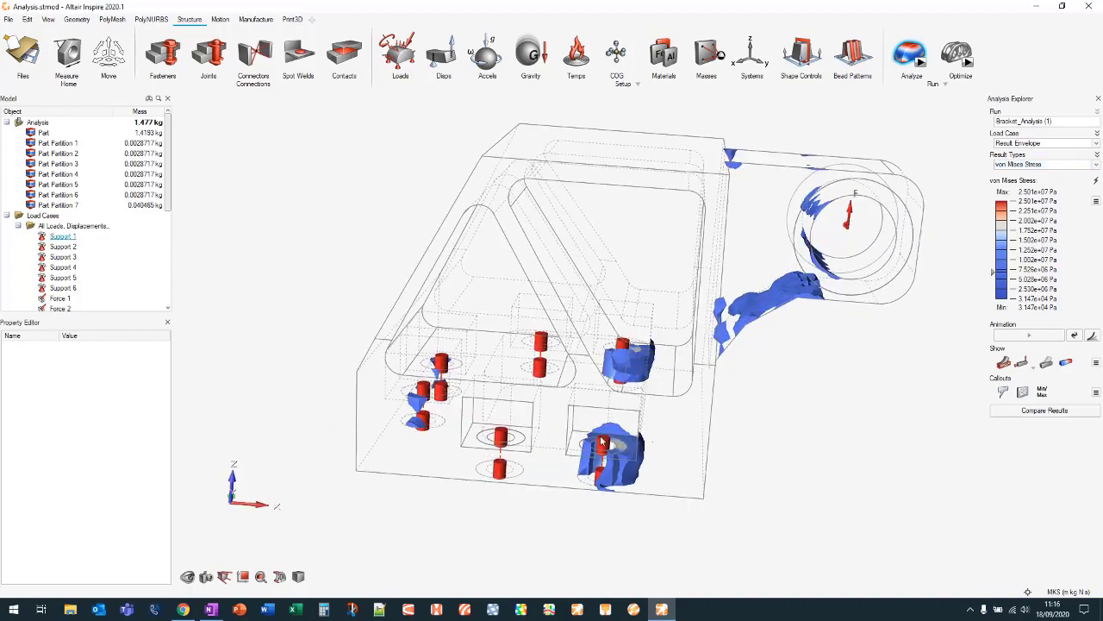
# Switch the result type back to Displacement and examine the contours around the lug
pyautogui.click(1055, 164)
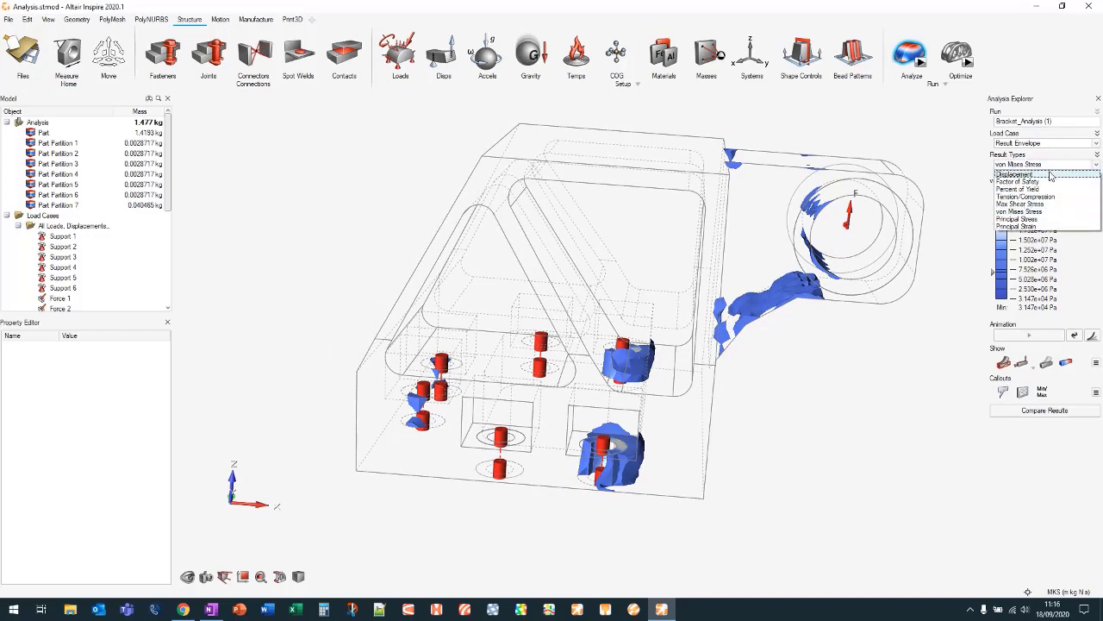
pyautogui.click(1052, 175)
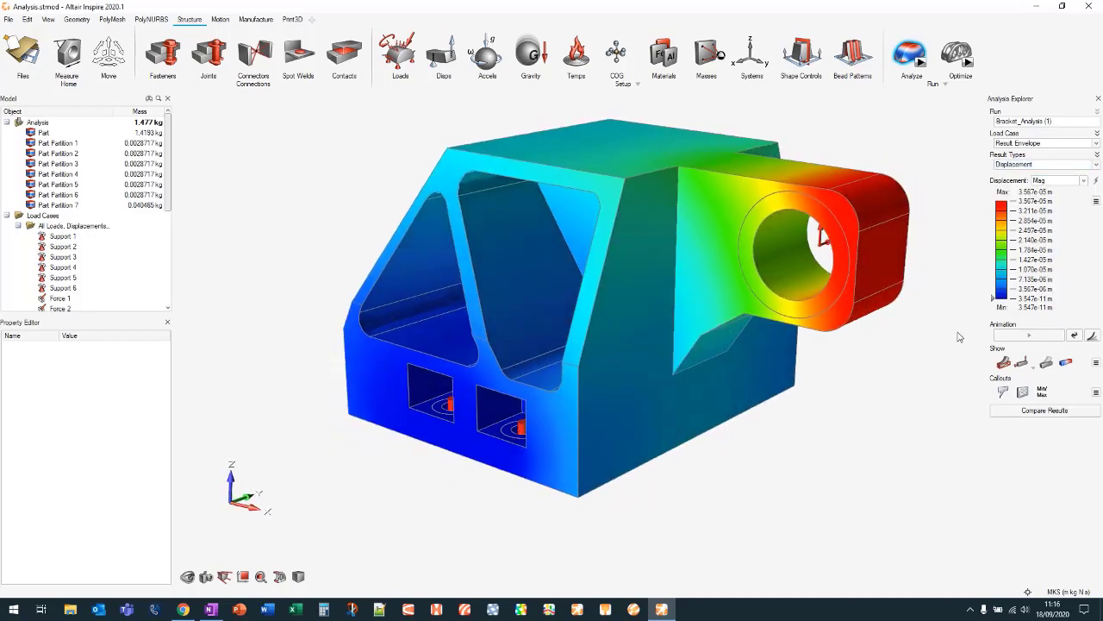
pyautogui.moveTo(926, 312); pyautogui.dragTo(918, 338, button='middle')
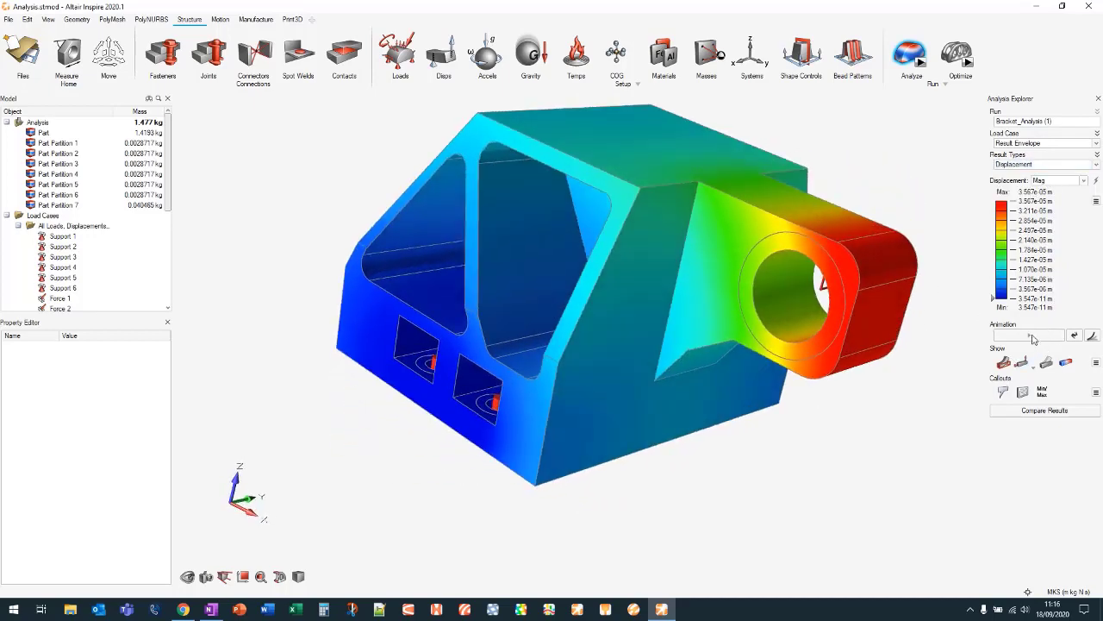
pyautogui.moveTo(904, 187); pyautogui.dragTo(841, 137, button='middle')
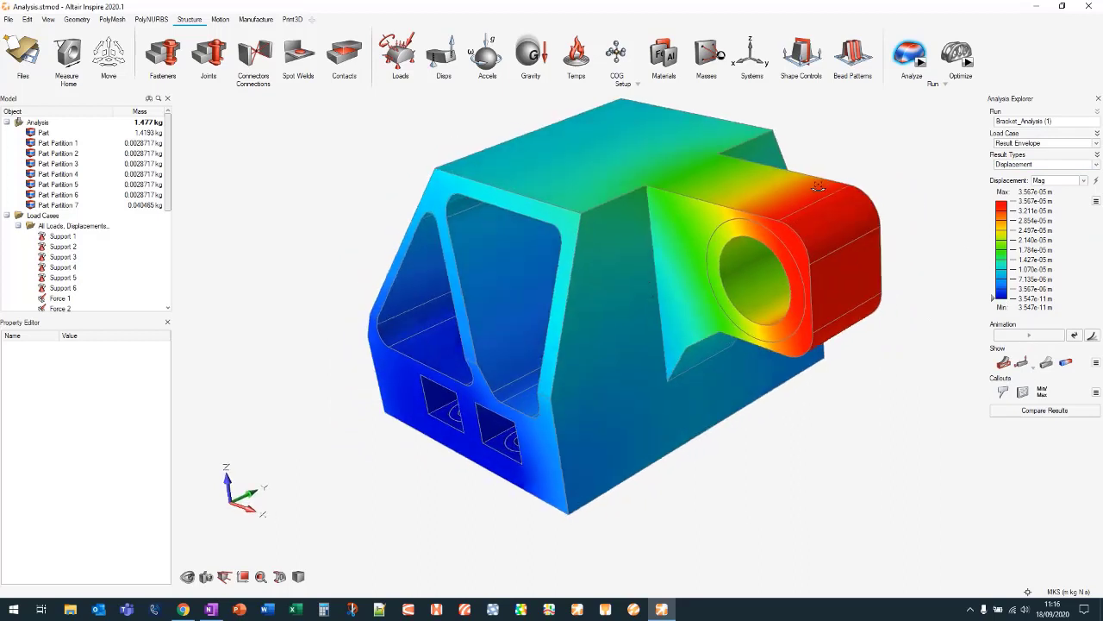
pyautogui.click(1075, 337)
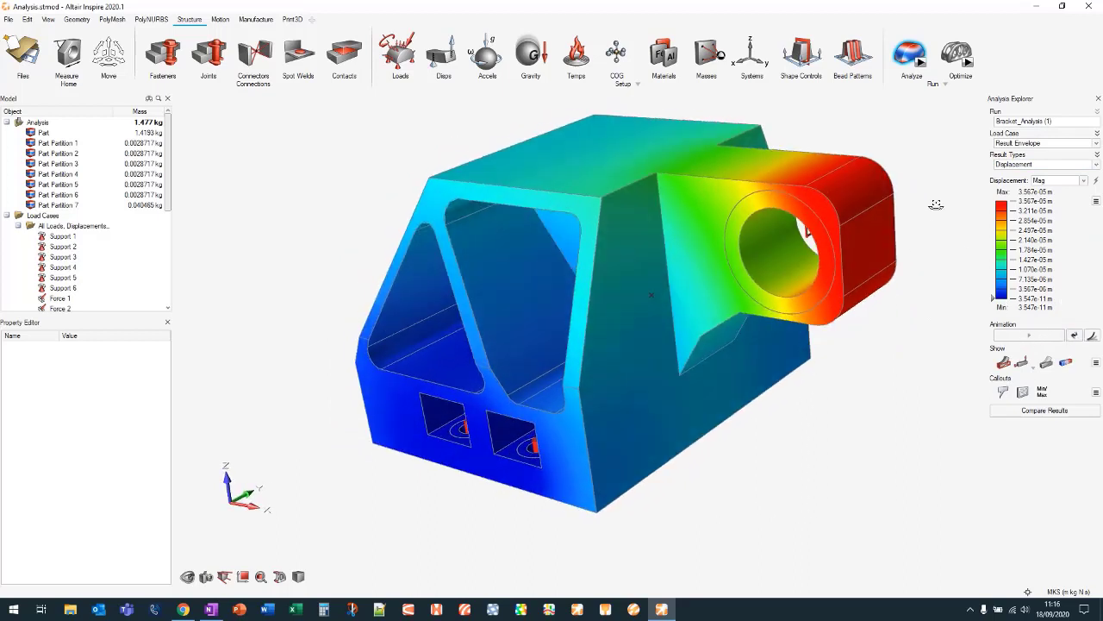
# Switch the results to the PositiveY load case and play its displacement animation
pyautogui.click(1022, 144)
pyautogui.click(1015, 153)
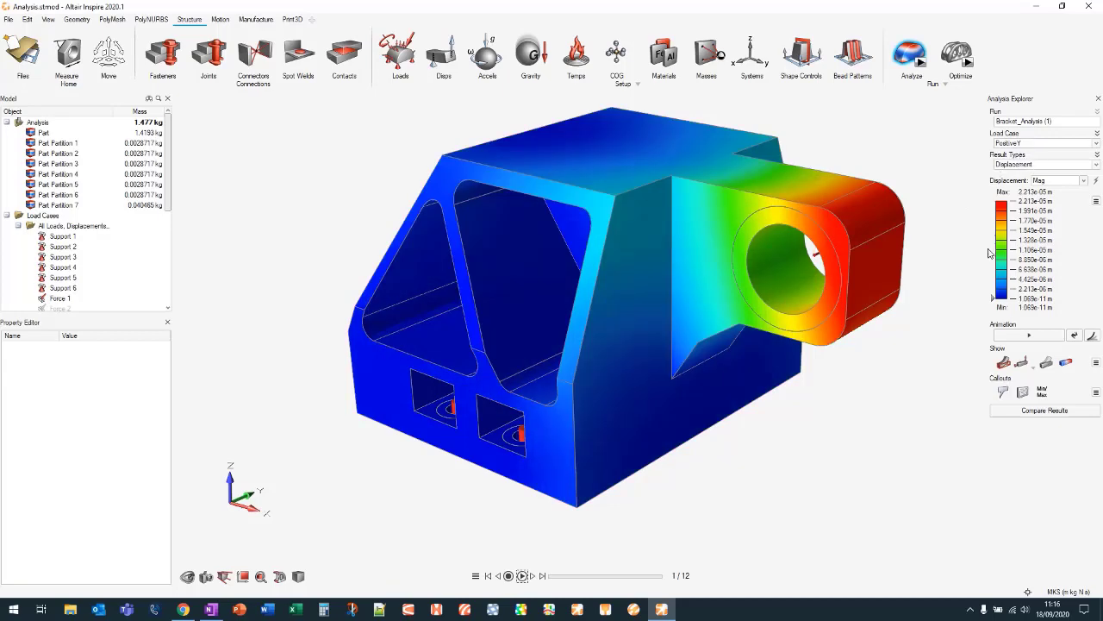
pyautogui.click(1054, 341)
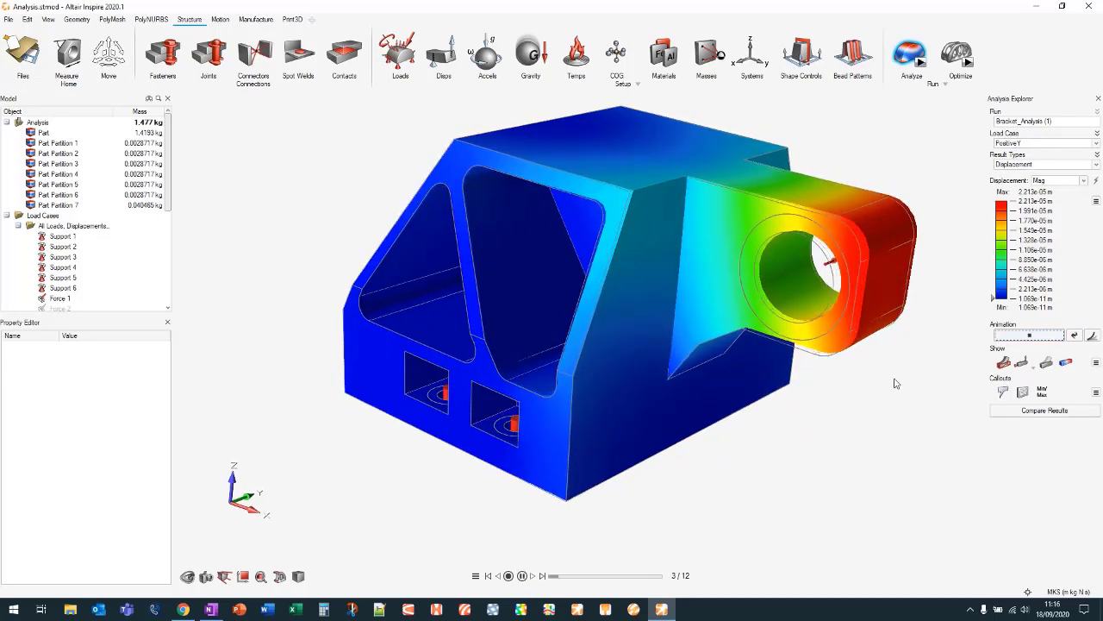
pyautogui.moveTo(891, 379); pyautogui.dragTo(833, 387, button='middle')
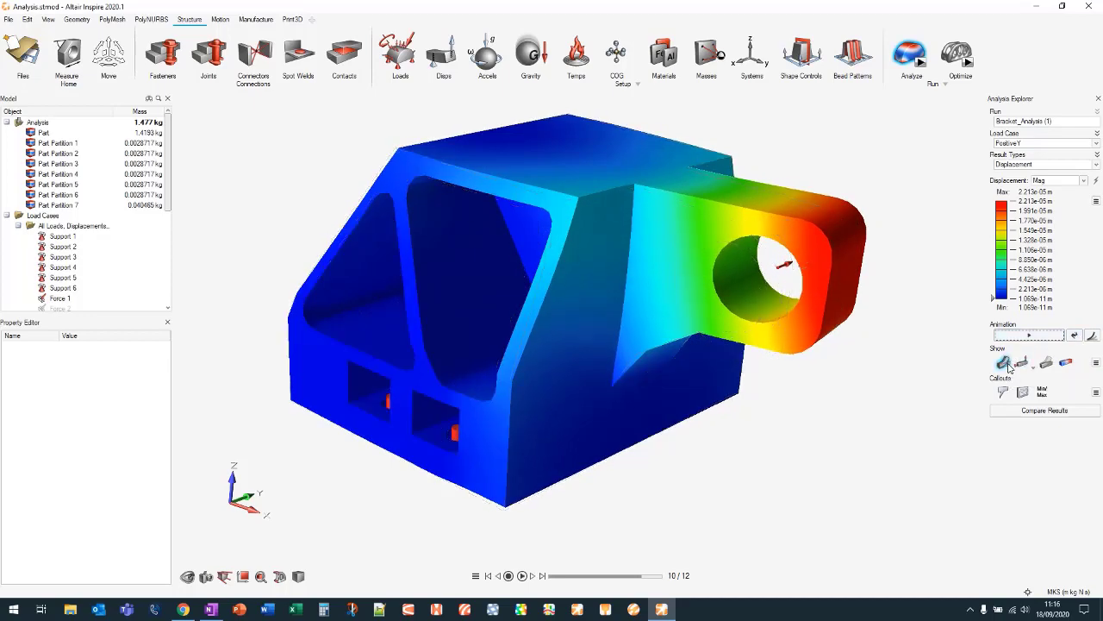
# Toggle the contour display of the displacement results off and back on
pyautogui.click(1066, 363)
pyautogui.click(1067, 363)
# Show the minimum and maximum displacement callouts on the bracket and examine their locations
pyautogui.moveTo(878, 340); pyautogui.dragTo(817, 338, button='right')
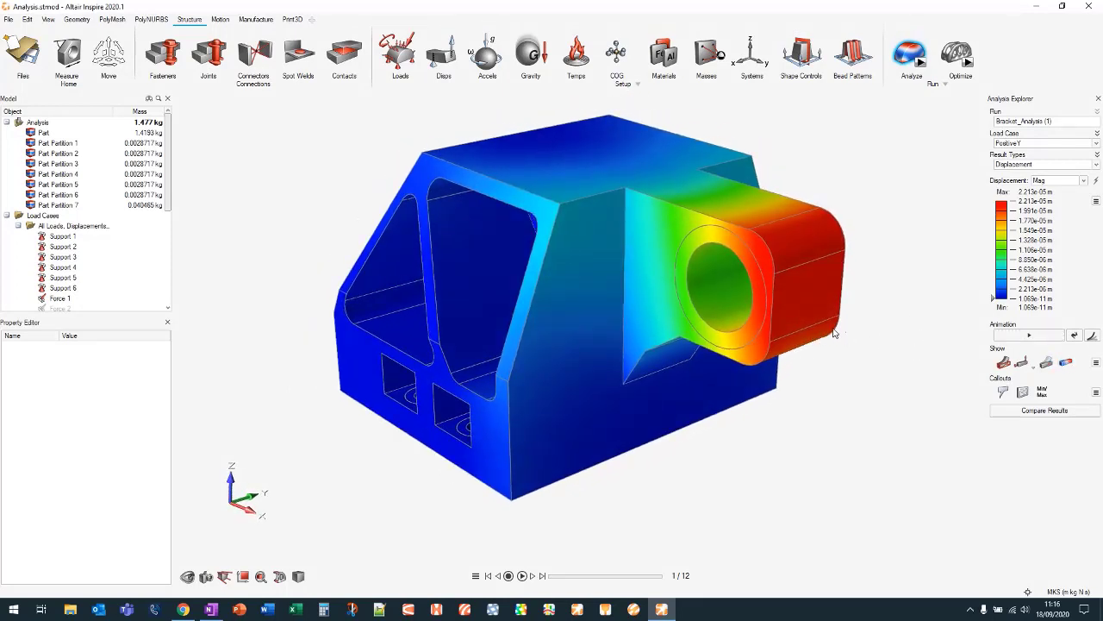
pyautogui.click(1042, 392)
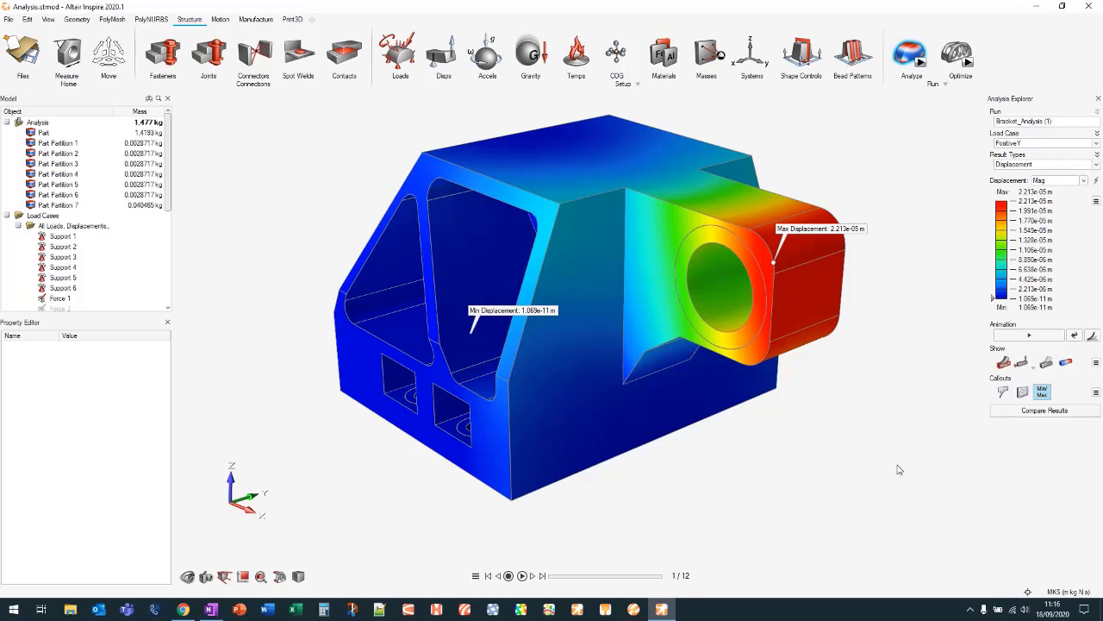
pyautogui.moveTo(516, 346); pyautogui.dragTo(309, 465, button='right')
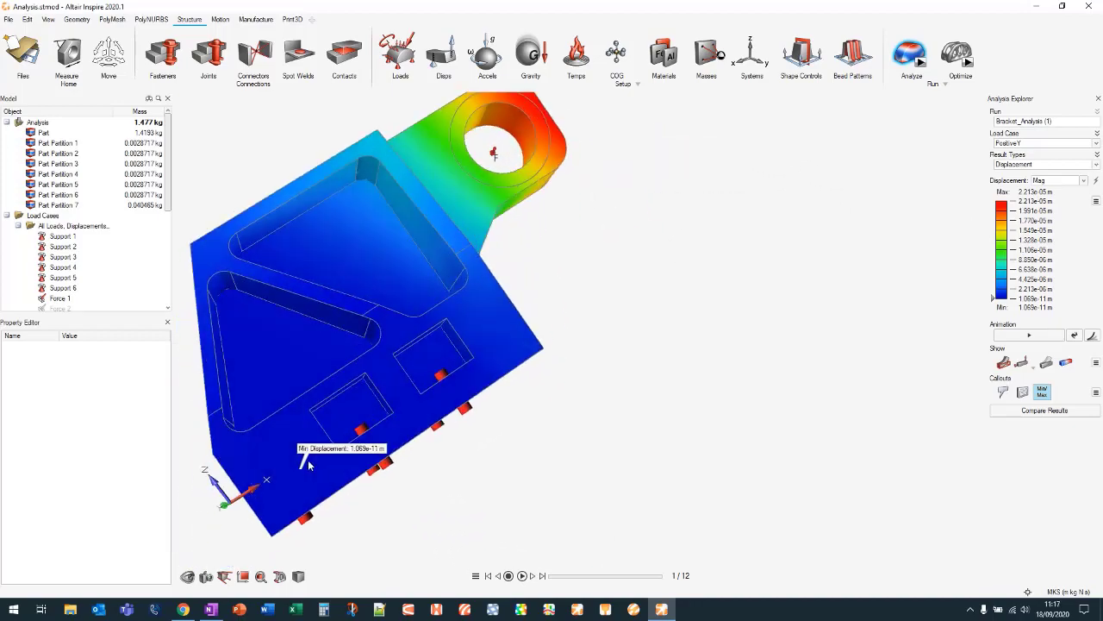
# Place displacement callouts on the body's upper and lower corners, the tip of the lug's base and beside the lug hole
pyautogui.moveTo(520, 235); pyautogui.dragTo(472, 153, button='middle')
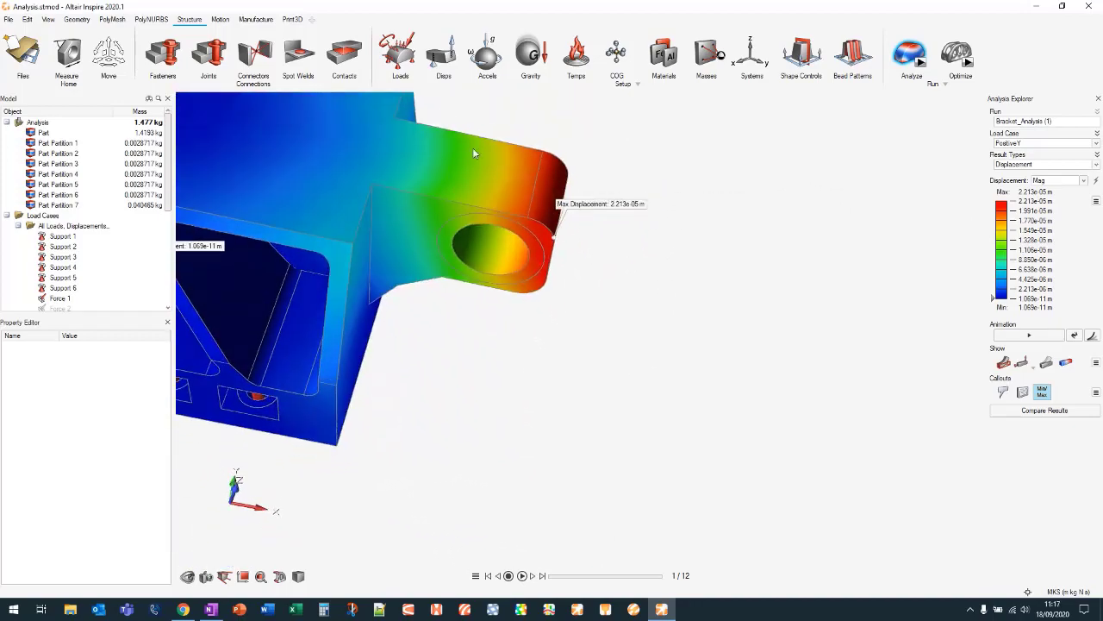
pyautogui.moveTo(559, 223); pyautogui.dragTo(656, 305, button='right')
pyautogui.scroll(1, 719, 387)
pyautogui.scroll(-5, 716, 387)
pyautogui.moveTo(506, 332); pyautogui.dragTo(448, 343, button='middle')
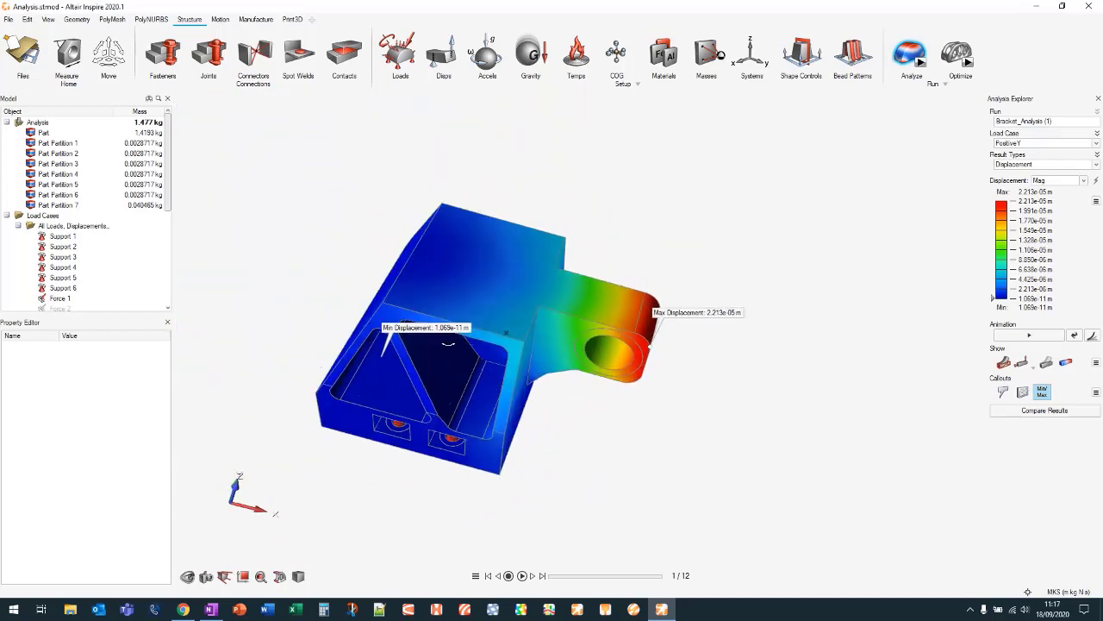
pyautogui.moveTo(506, 333); pyautogui.dragTo(552, 234, button='right')
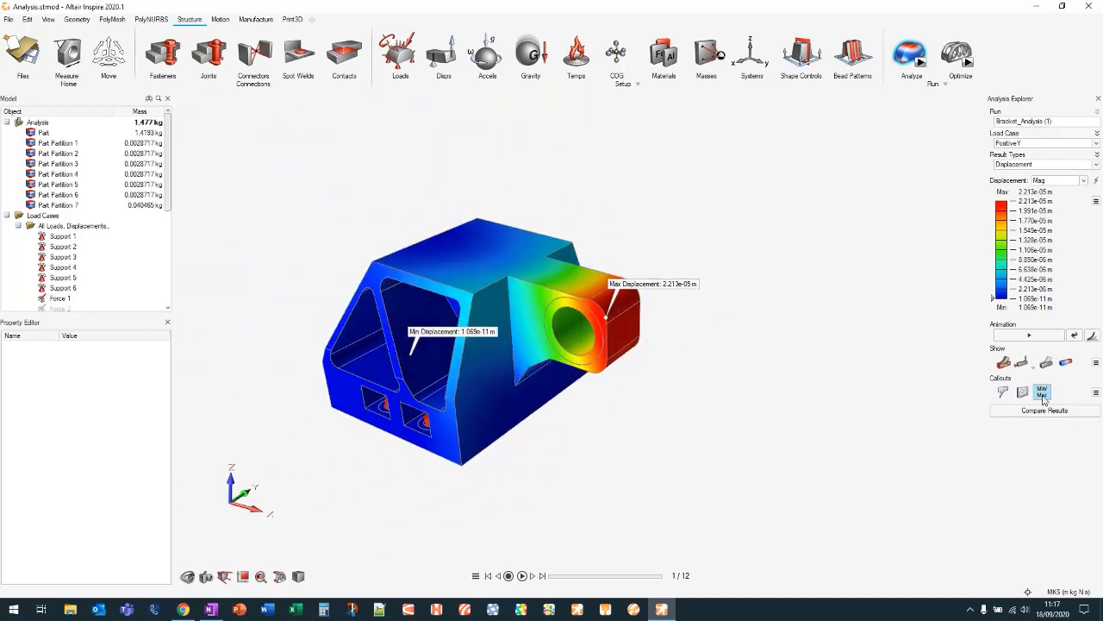
pyautogui.click(1004, 392)
pyautogui.scroll(5, 443, 437)
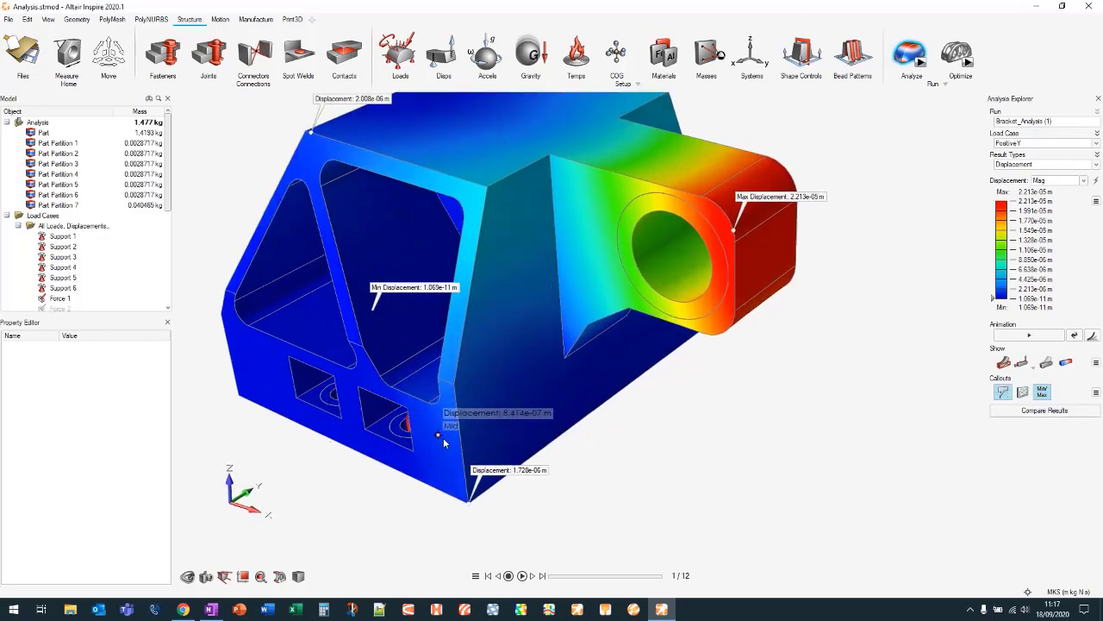
pyautogui.scroll(2, 443, 437)
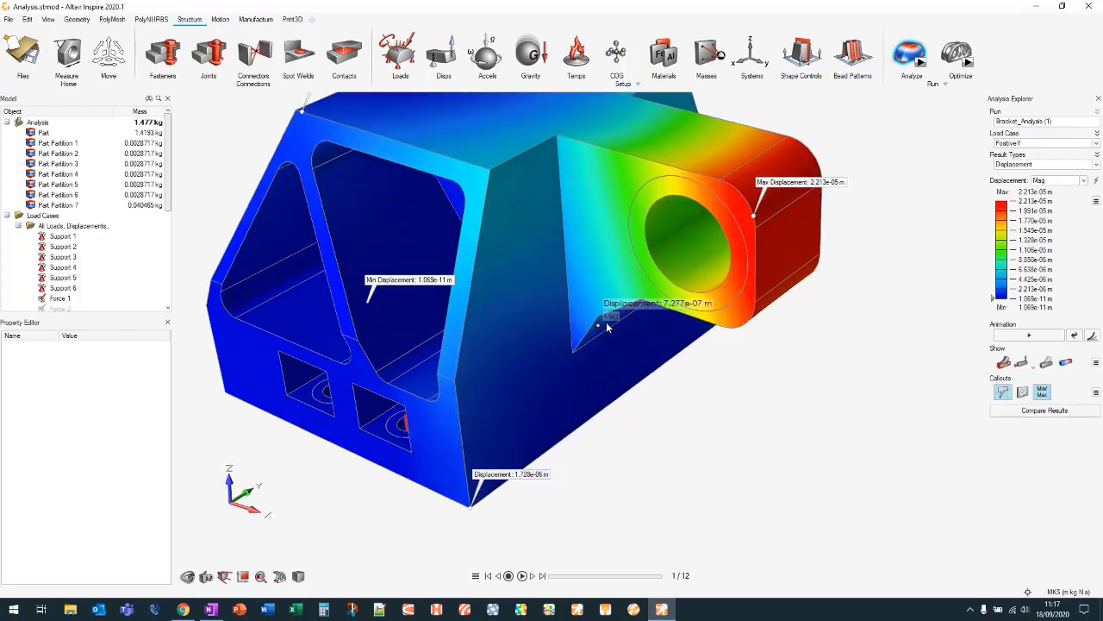
pyautogui.click(576, 352)
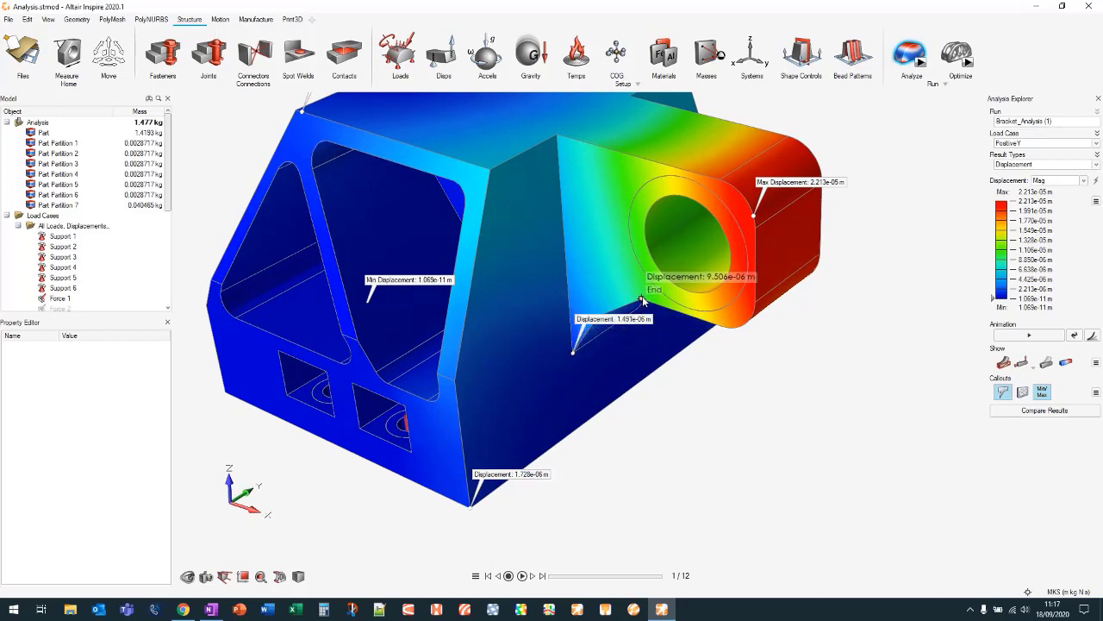
pyautogui.click(652, 278)
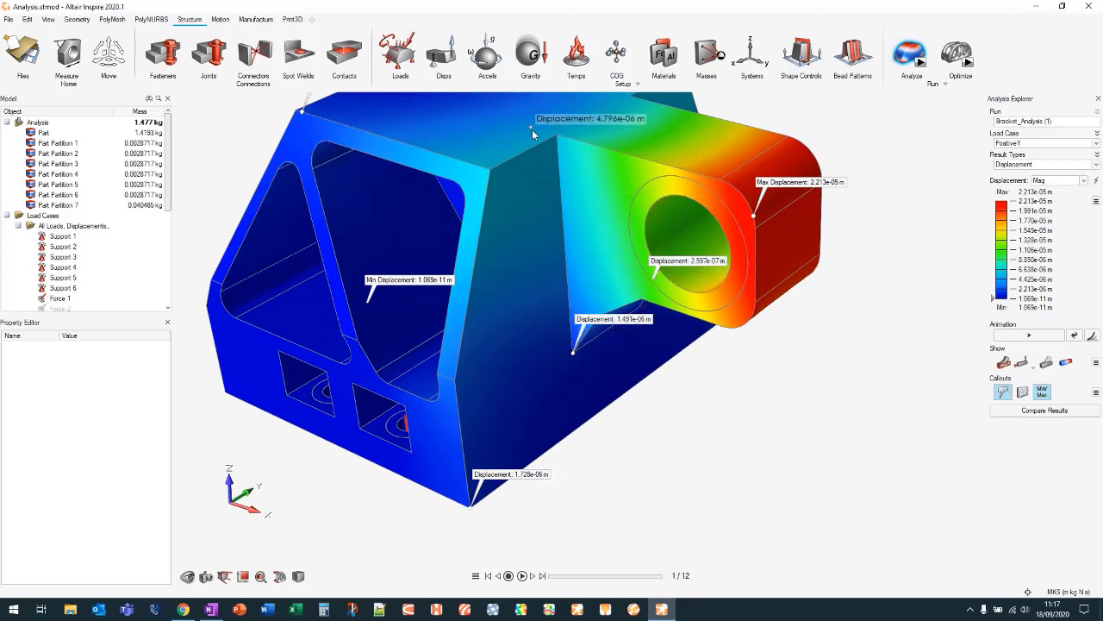
pyautogui.moveTo(493, 121); pyautogui.dragTo(485, 226, button='right')
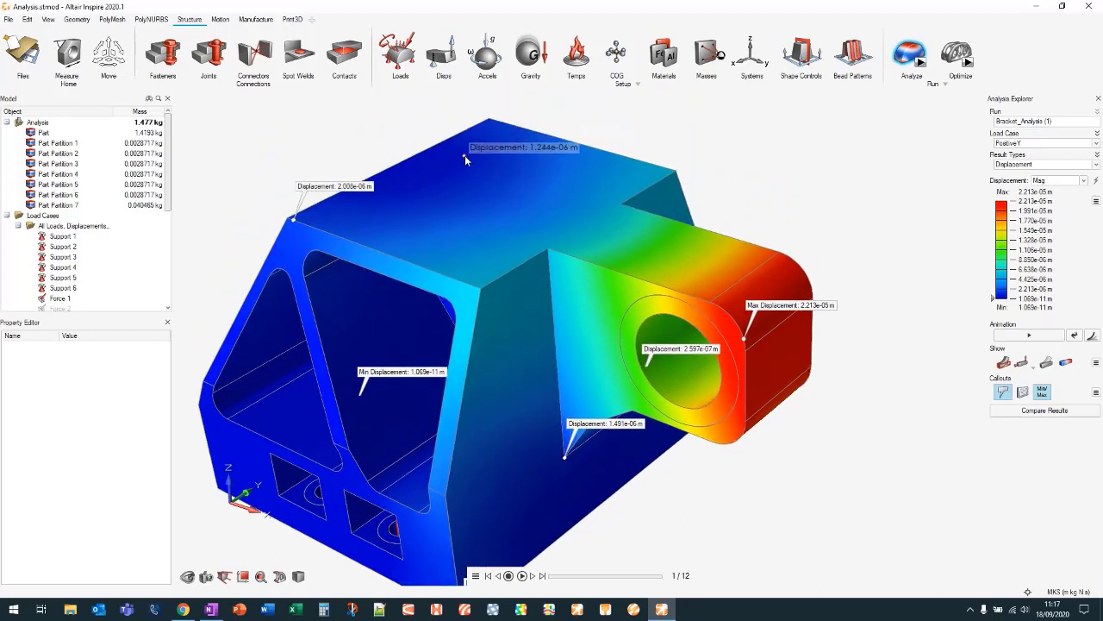
# Hide the minimum and maximum callouts and list the placed callouts in the callouts table
pyautogui.click(1042, 392)
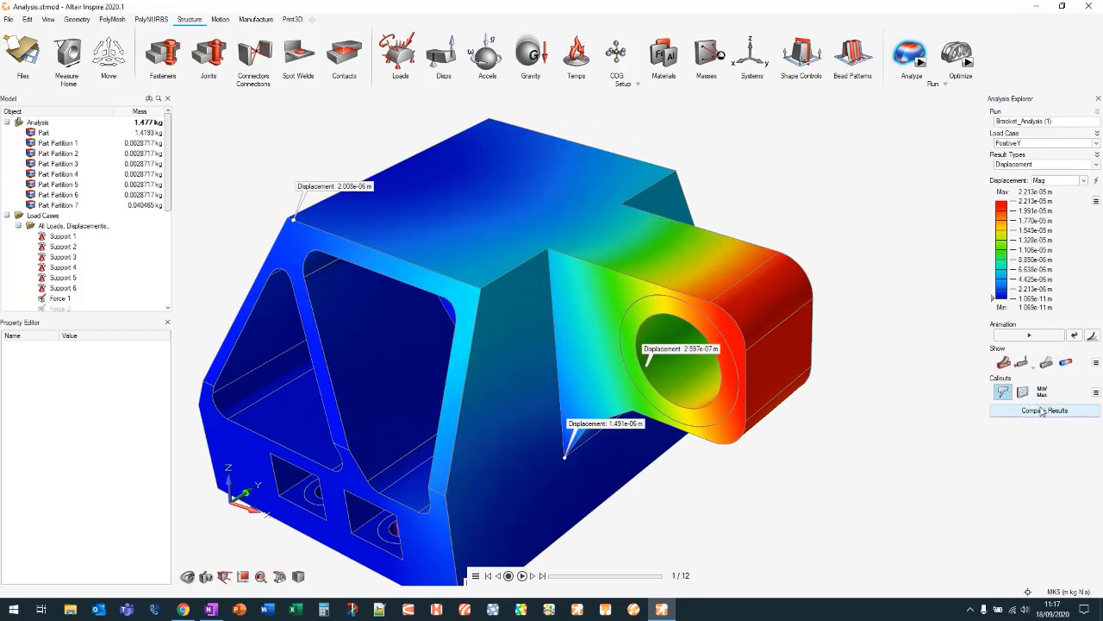
pyautogui.click(1022, 393)
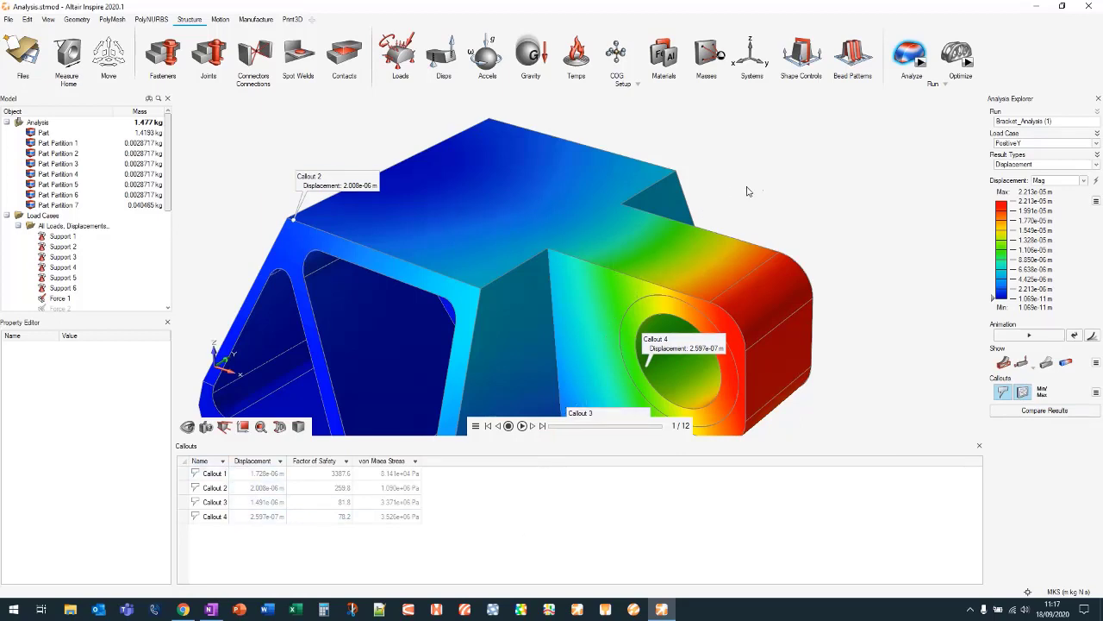
pyautogui.moveTo(748, 191); pyautogui.dragTo(825, 147, button='right')
pyautogui.scroll(-3, 824, 148)
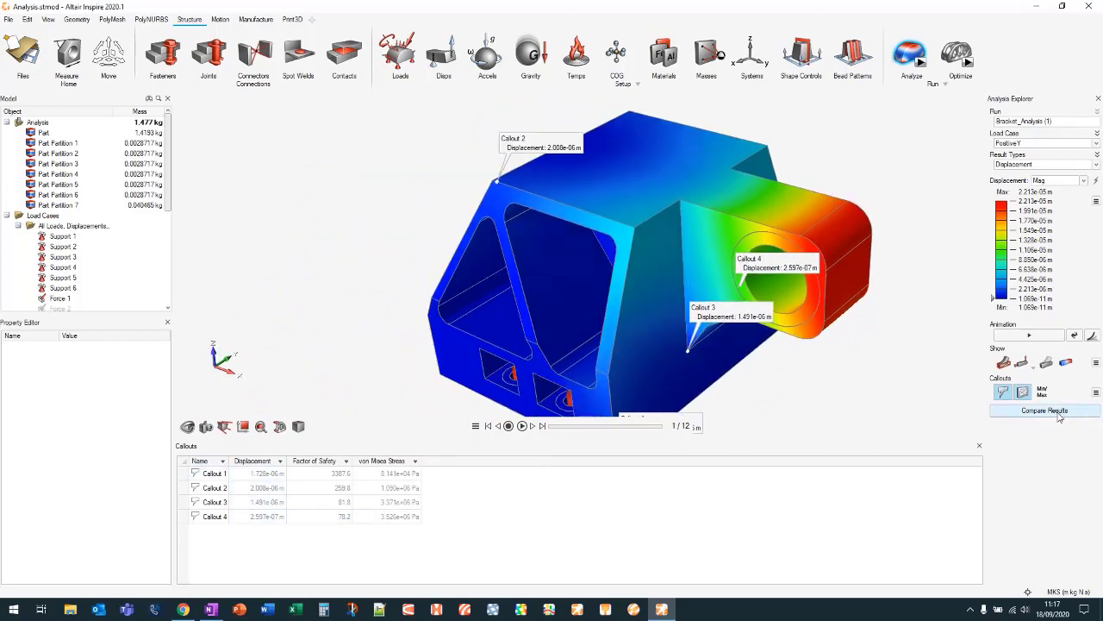
# Compare the maximum displacement across the load cases, close the comparison and leave the analysis results
pyautogui.click(1059, 413)
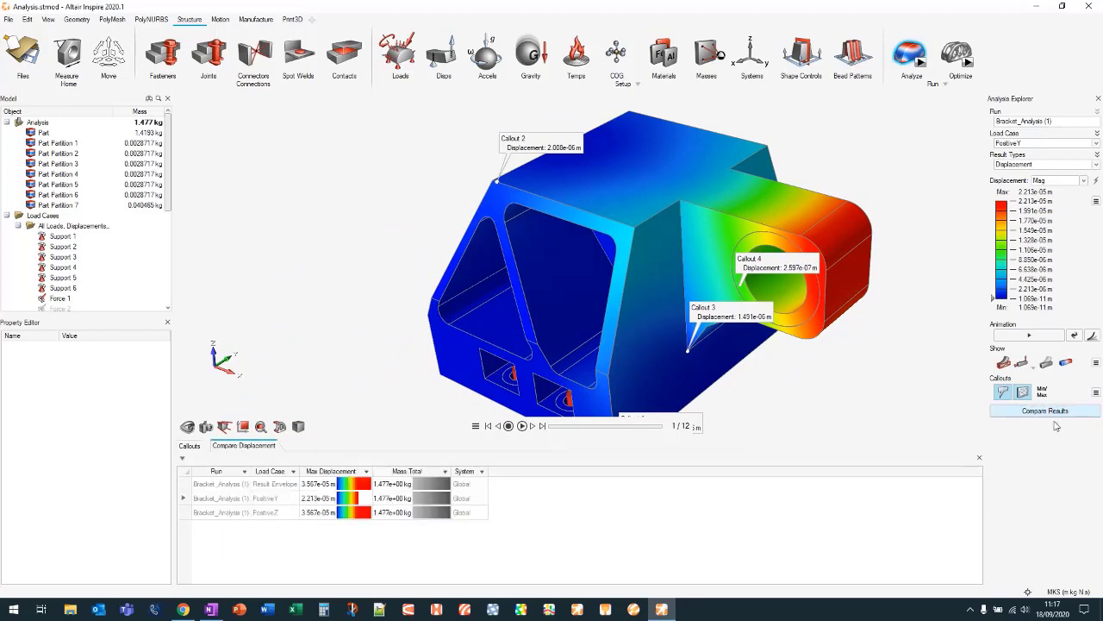
pyautogui.click(979, 457)
pyautogui.click(915, 50)
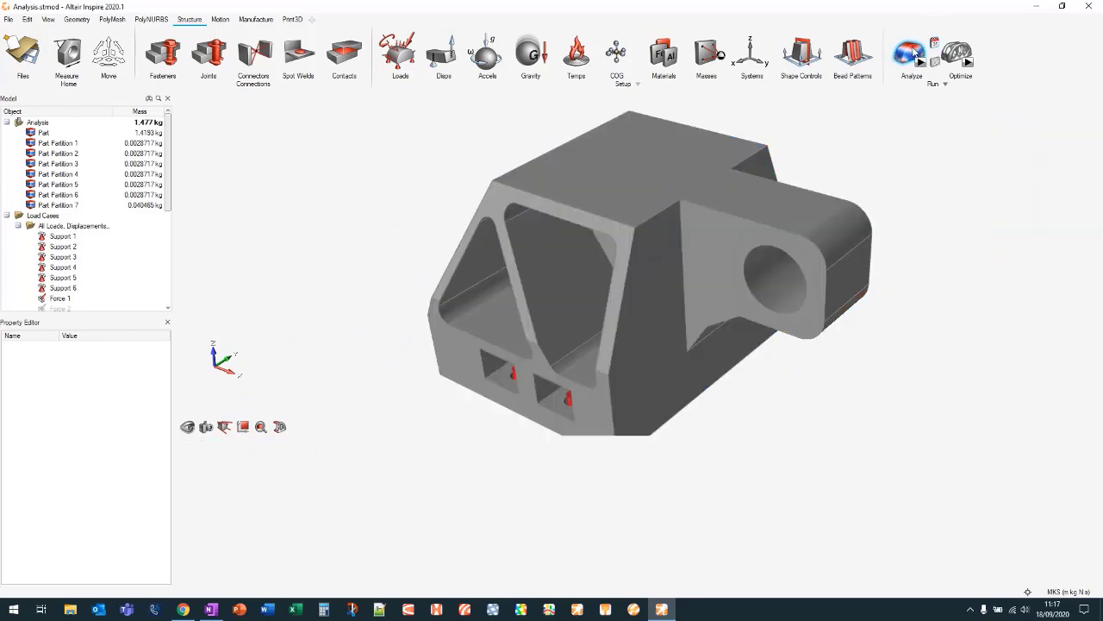
pyautogui.moveTo(882, 150); pyautogui.dragTo(782, 197, button='right')
pyautogui.moveTo(782, 198); pyautogui.dragTo(825, 175, button='middle')
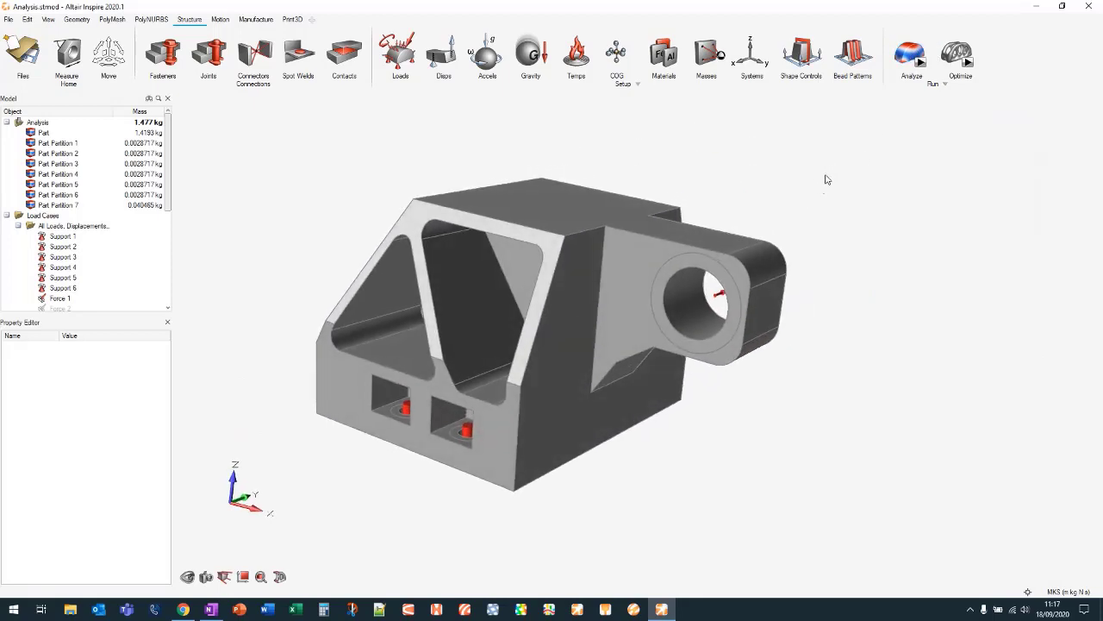
pyautogui.moveTo(903, 164); pyautogui.dragTo(824, 163, button='middle')
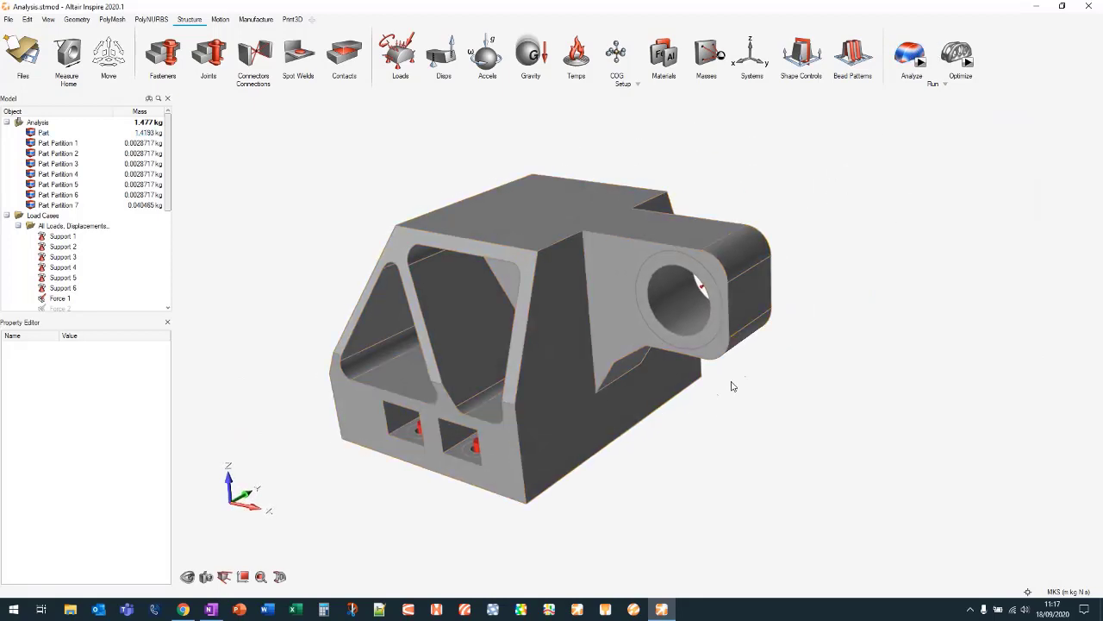
pyautogui.moveTo(732, 385); pyautogui.dragTo(816, 340, button='right')
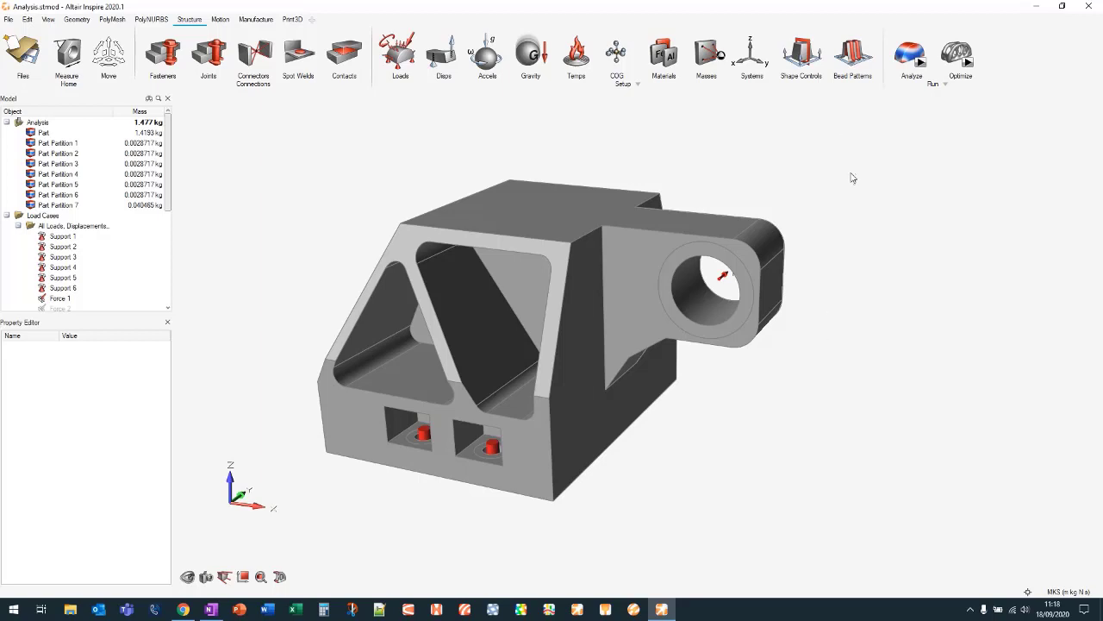
pyautogui.moveTo(791, 152); pyautogui.dragTo(864, 129, button='middle')
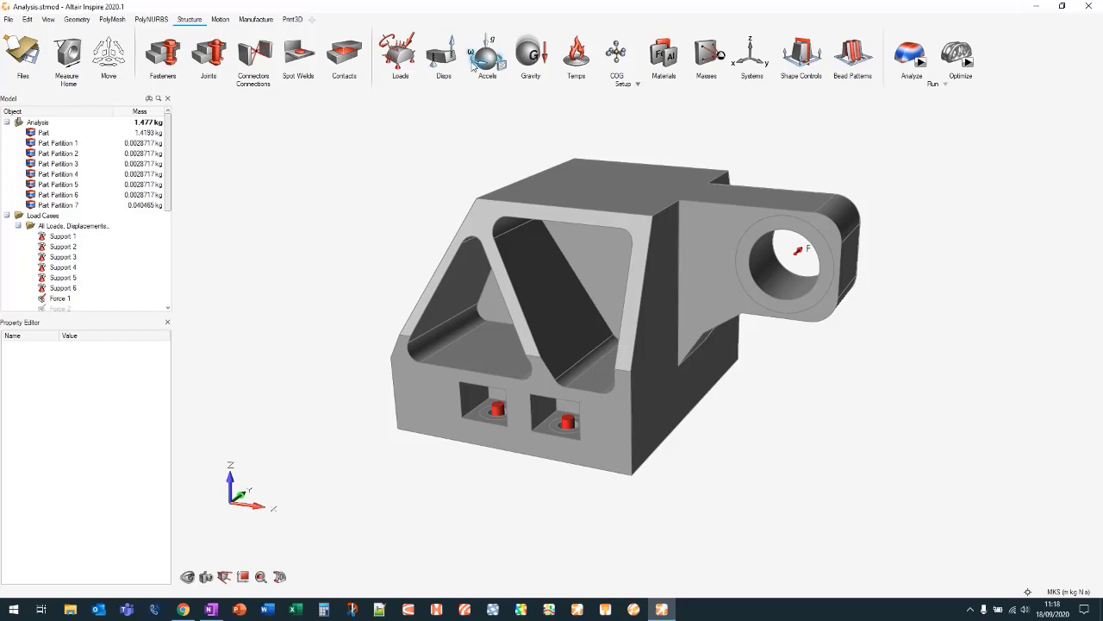
# Remove the larger triangular pocket beside the lug using Simplify Holes, clearing the automatically found holes first
pyautogui.click(78, 20)
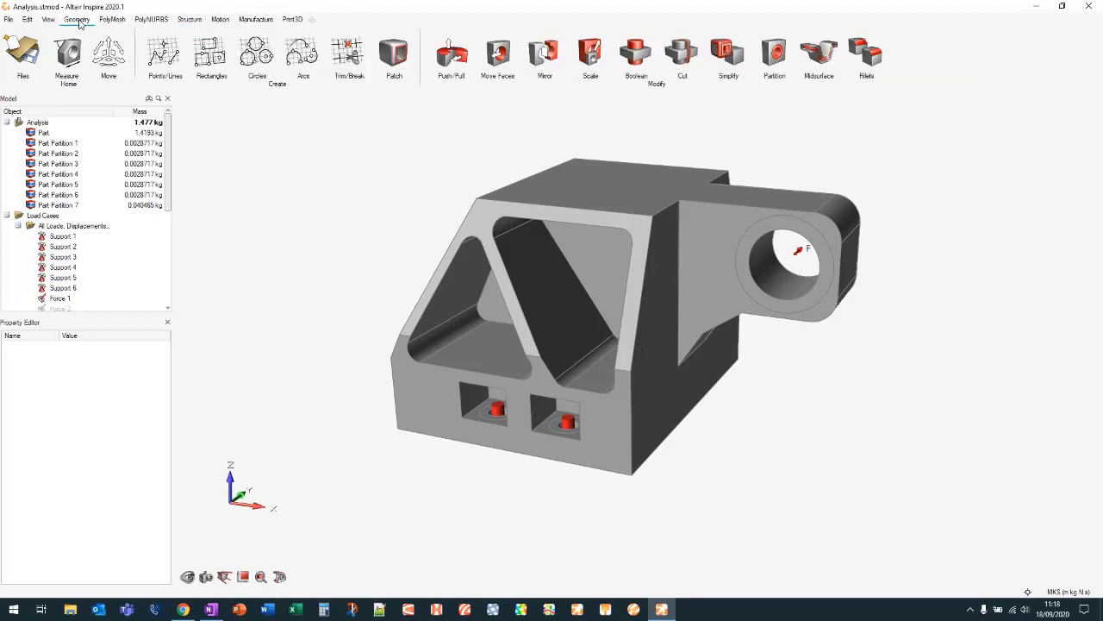
pyautogui.click(732, 54)
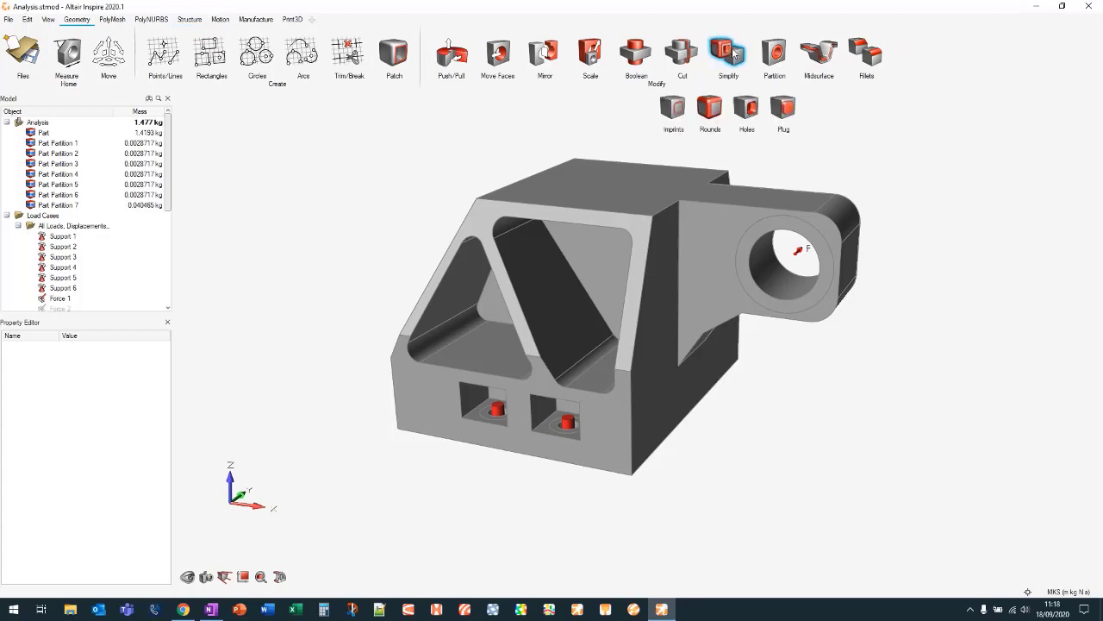
pyautogui.click(749, 108)
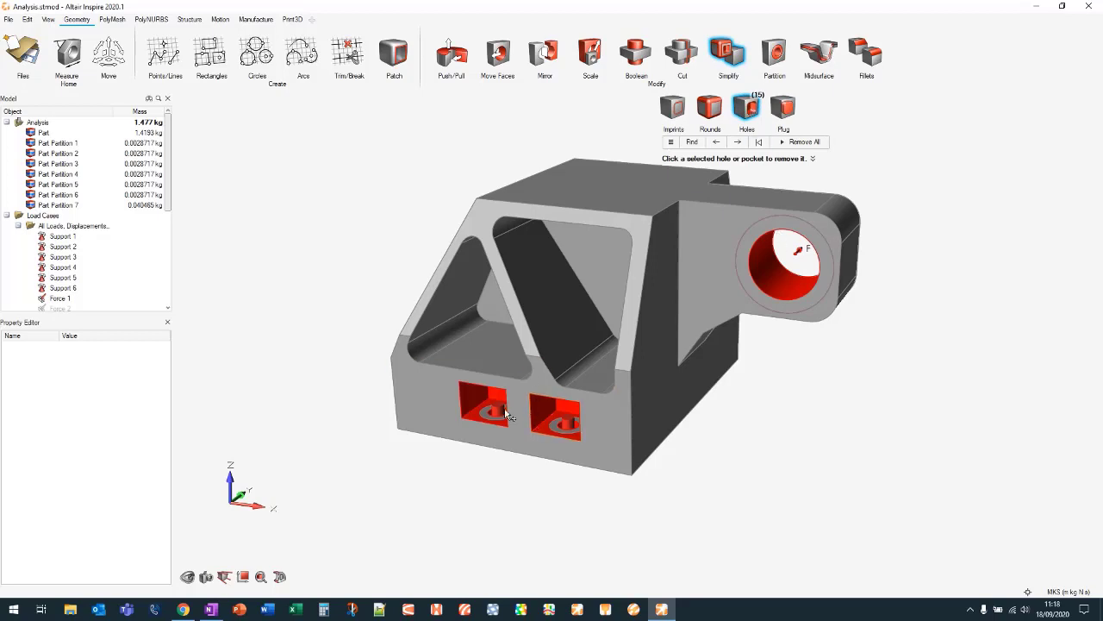
pyautogui.click(760, 143)
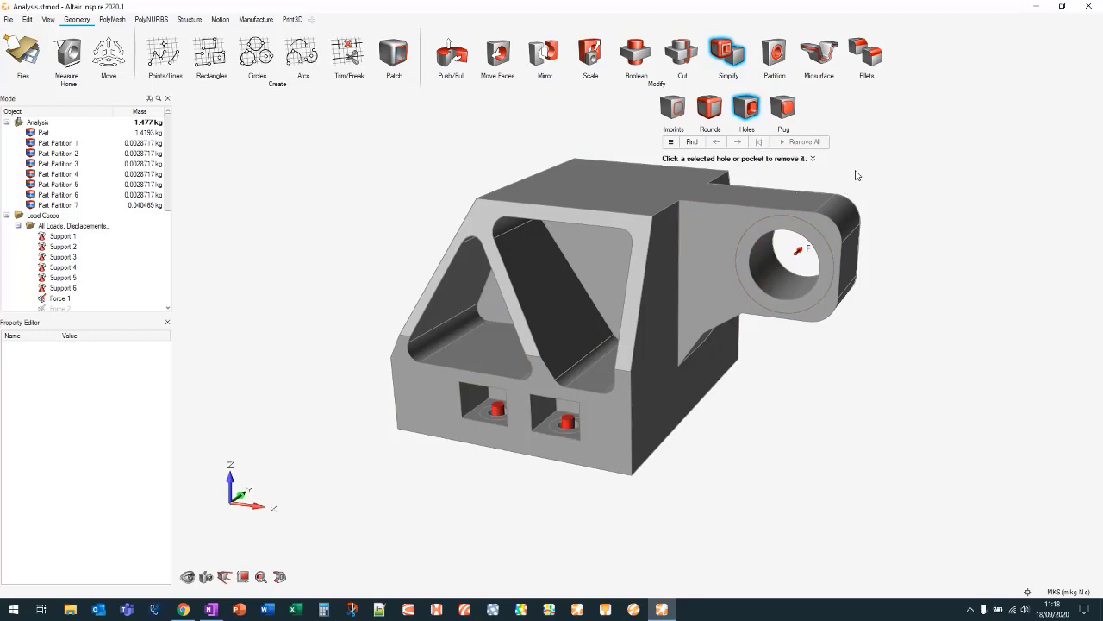
pyautogui.moveTo(638, 248)
pyautogui.mouseDown(button='middle')
pyautogui.moveTo(660, 252)
pyautogui.moveTo(649, 246)
pyautogui.mouseUp(button='middle')
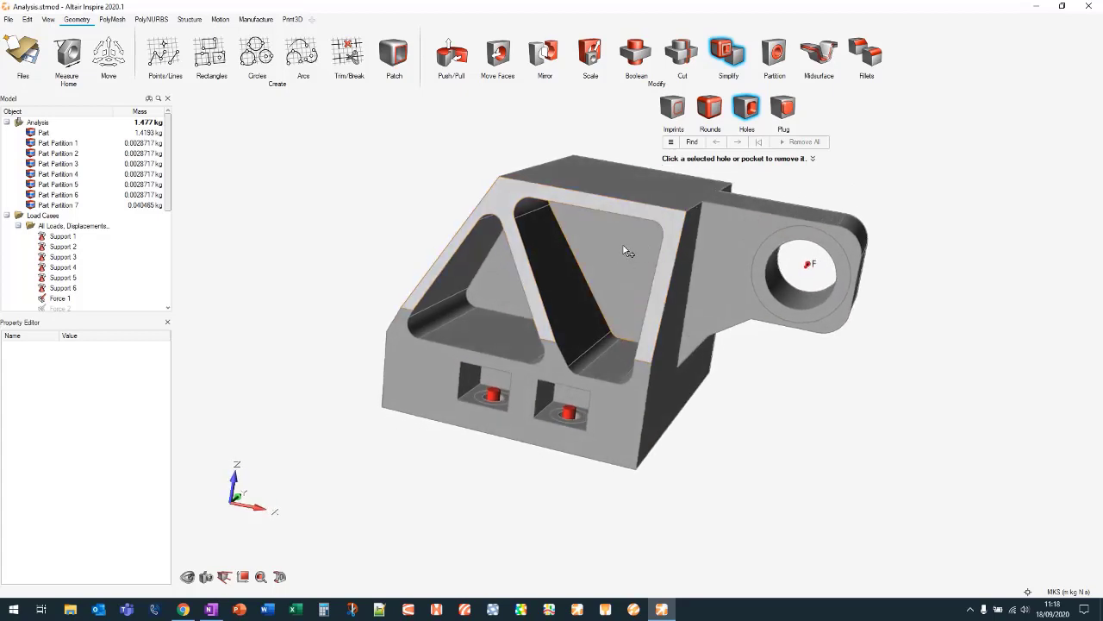
pyautogui.click(624, 248)
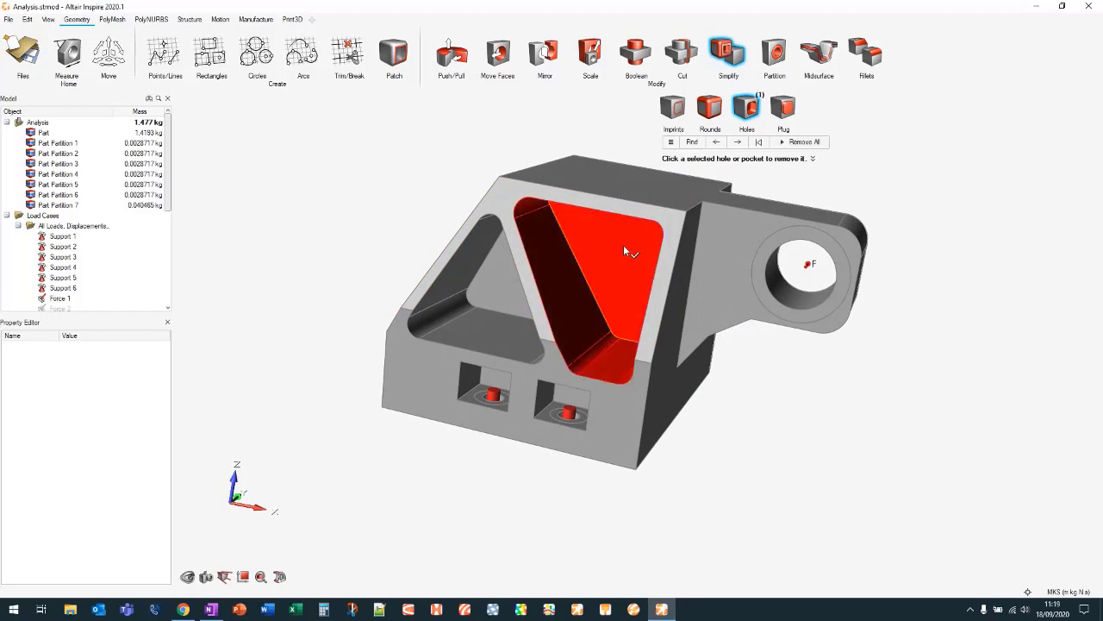
pyautogui.click(615, 249)
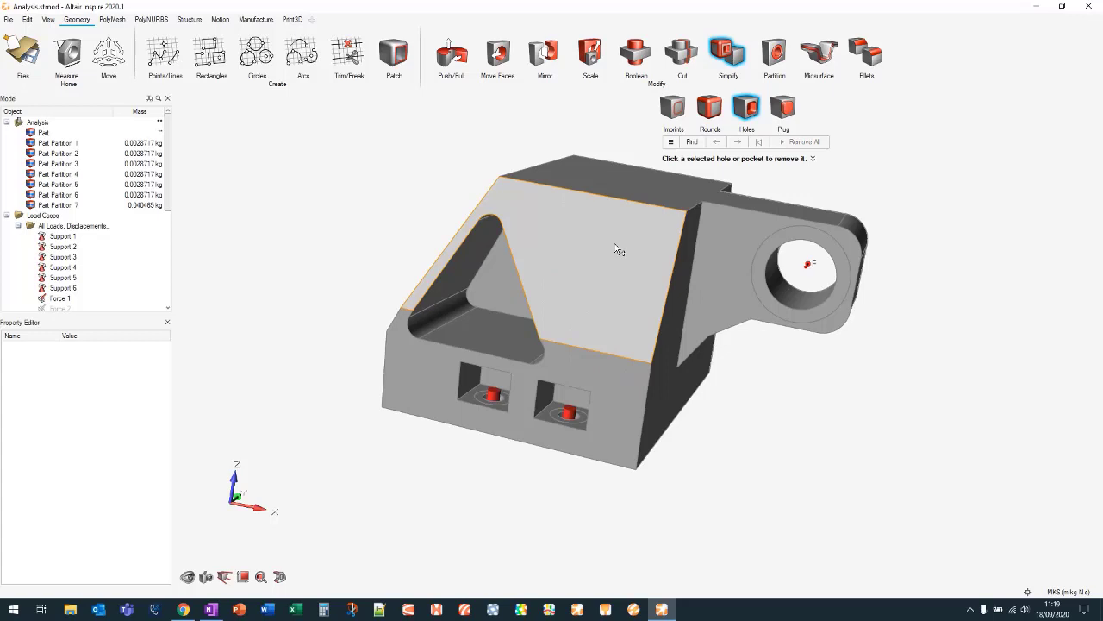
# Remove the smaller triangular pocket on the same side and the two pockets on the opposite side of the bracket
pyautogui.click(495, 277)
pyautogui.click(498, 275)
pyautogui.moveTo(500, 278); pyautogui.dragTo(550, 254, button='right')
pyautogui.click(662, 260)
pyautogui.click(671, 256)
pyautogui.click(551, 277)
pyautogui.click(551, 278)
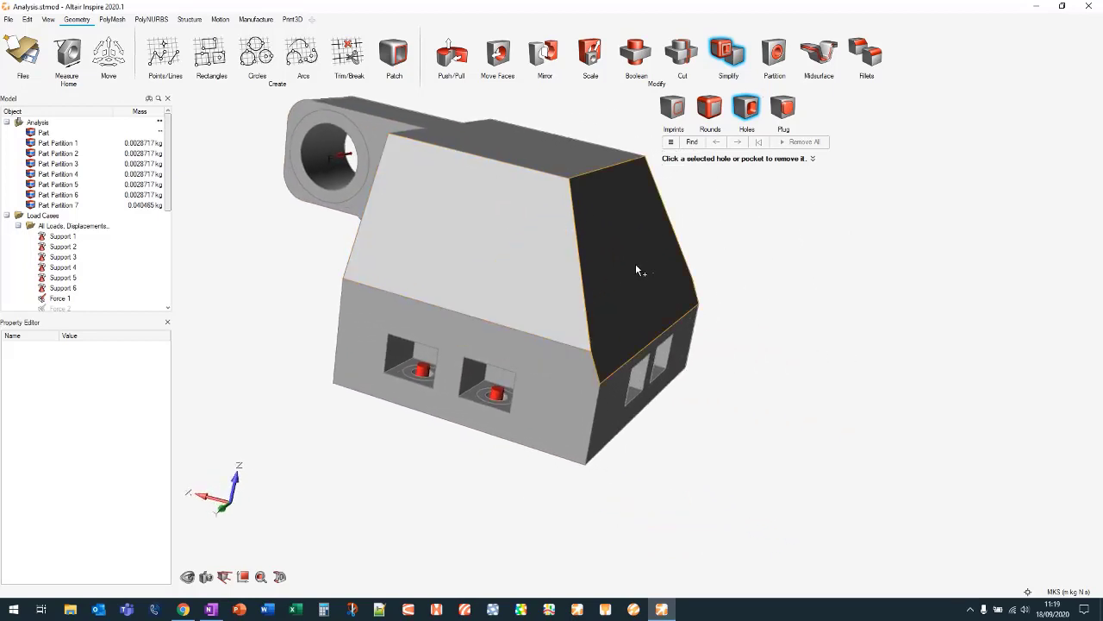
# Remove the sloped faces on both pocketed sides and on the end opposite the lug to square the body into a full block
pyautogui.moveTo(635, 266); pyautogui.dragTo(592, 279, button='right')
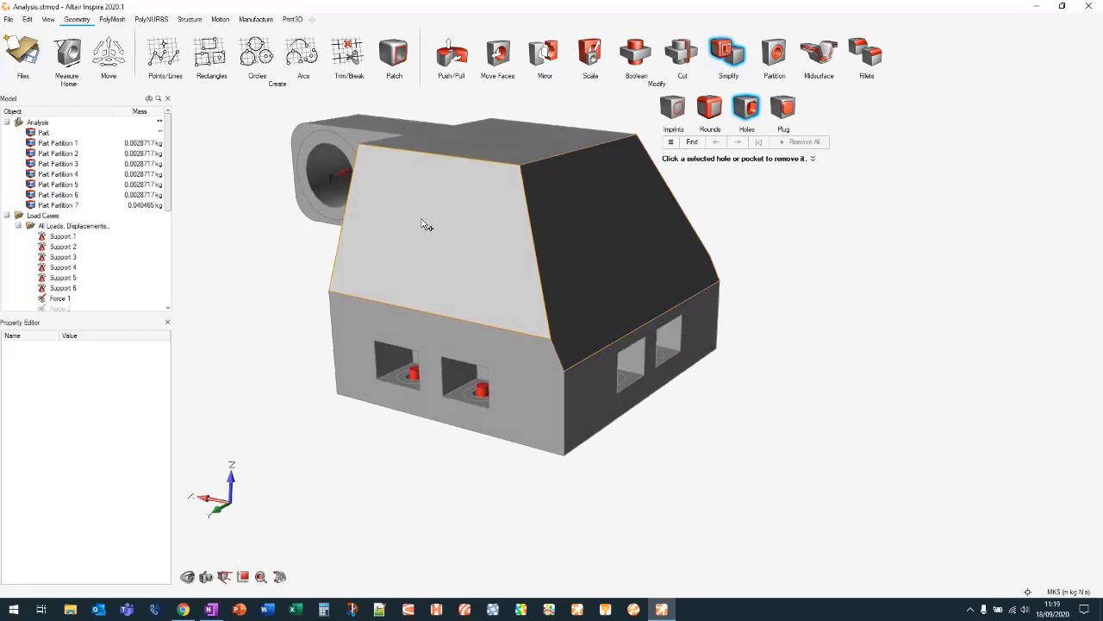
pyautogui.click(414, 245)
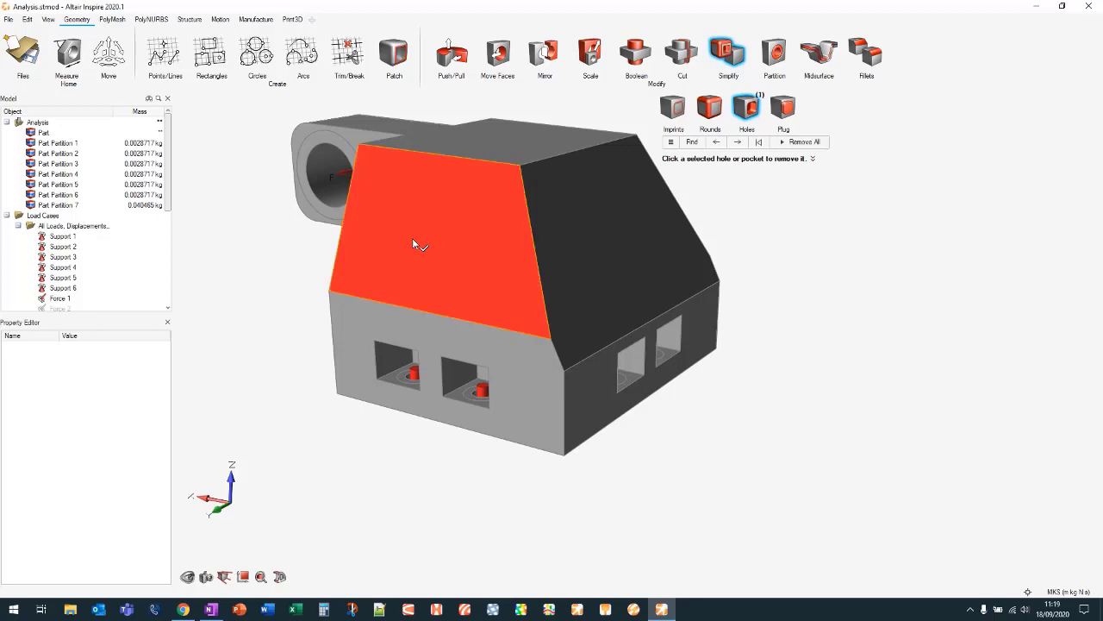
pyautogui.click(438, 230)
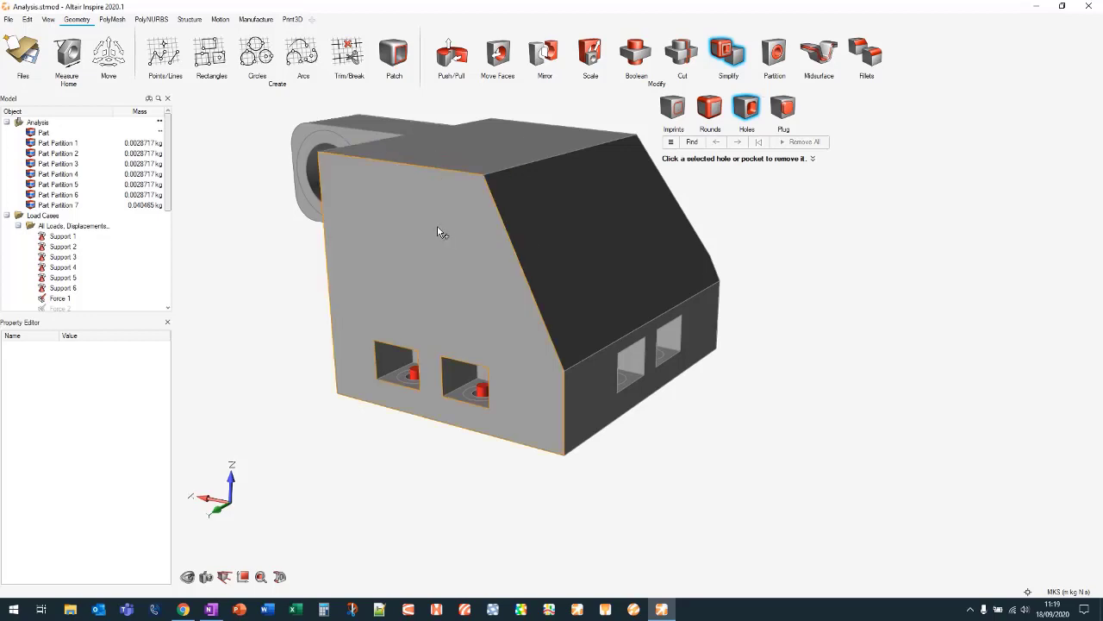
pyautogui.click(569, 253)
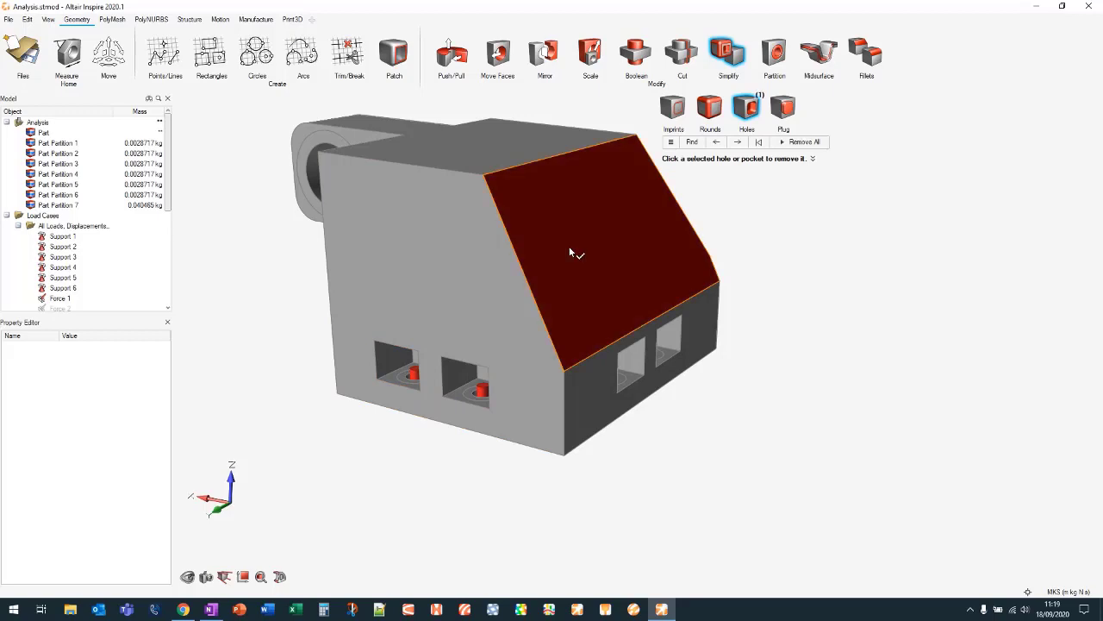
pyautogui.click(583, 244)
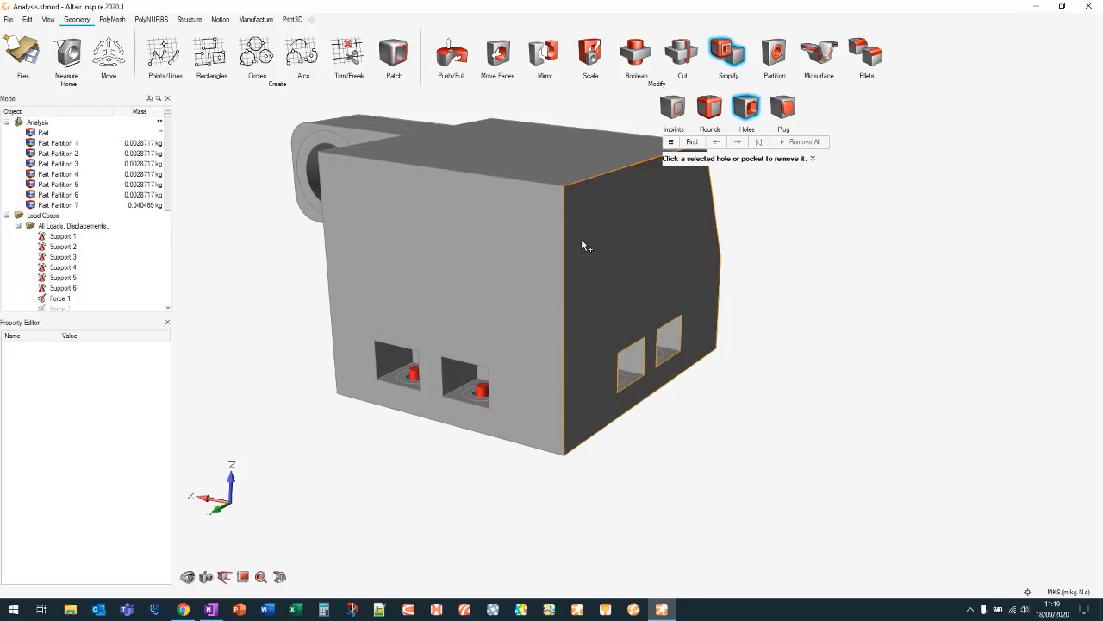
pyautogui.moveTo(790, 256); pyautogui.dragTo(490, 248, button='right')
pyautogui.click(491, 243)
pyautogui.click(505, 243)
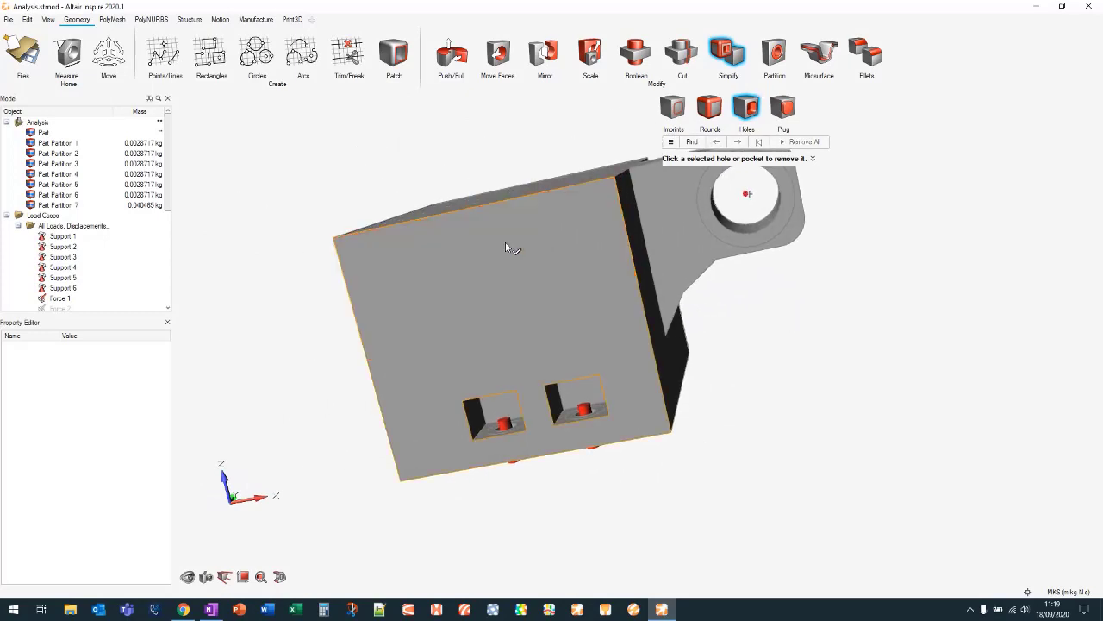
pyautogui.moveTo(848, 344); pyautogui.dragTo(796, 401, button='middle')
pyautogui.press('Escape')
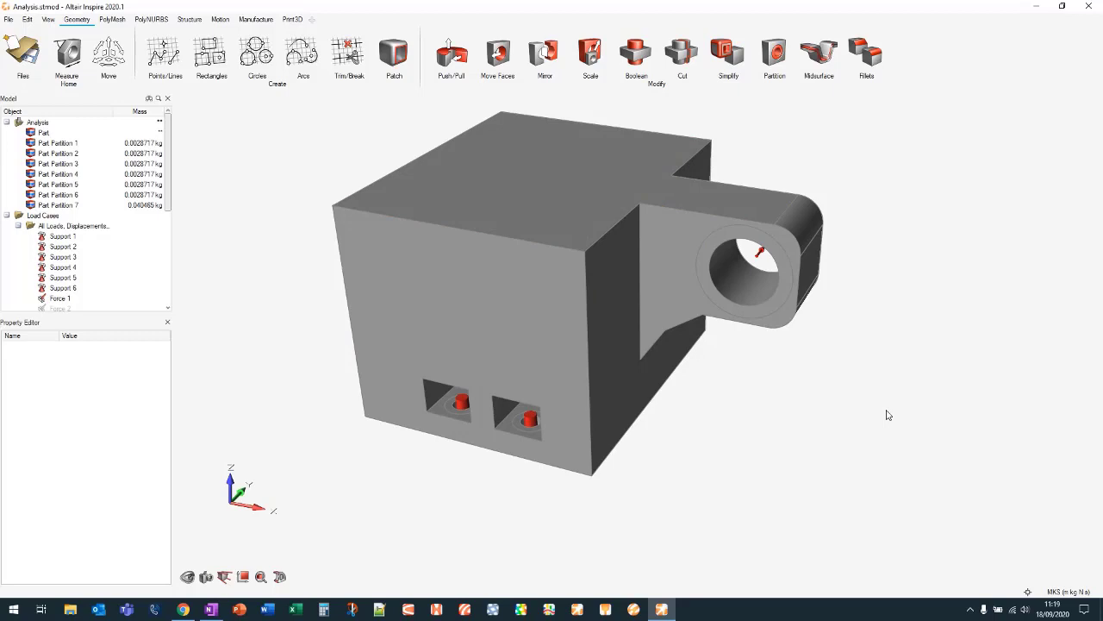
# Set the solid block part as a design space for optimization
pyautogui.scroll(-3, 840, 430)
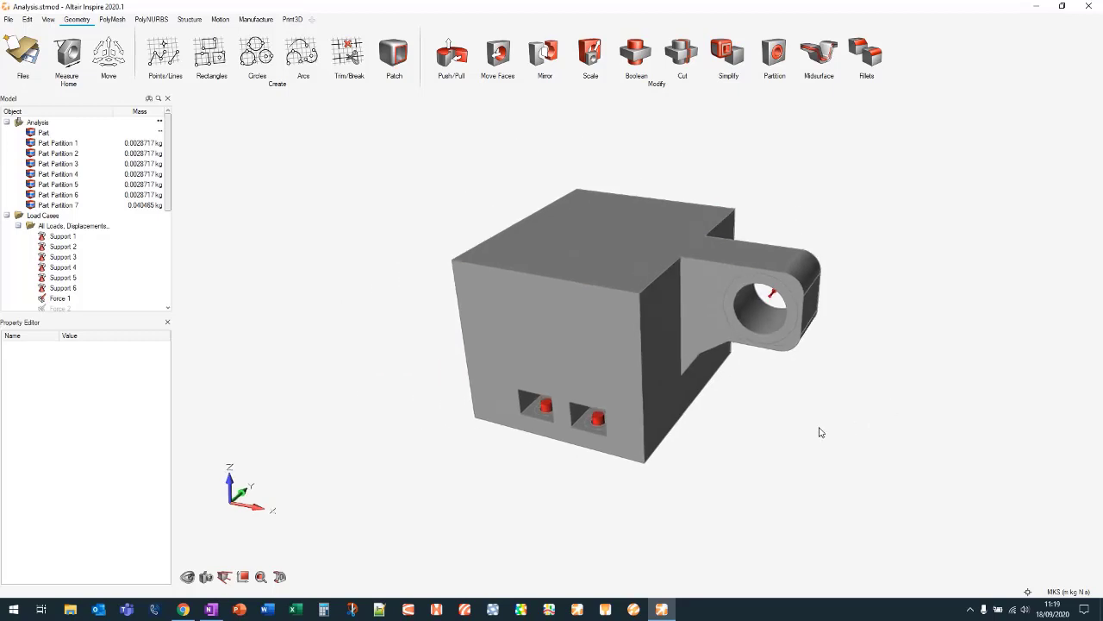
pyautogui.moveTo(778, 452); pyautogui.dragTo(756, 432, button='middle')
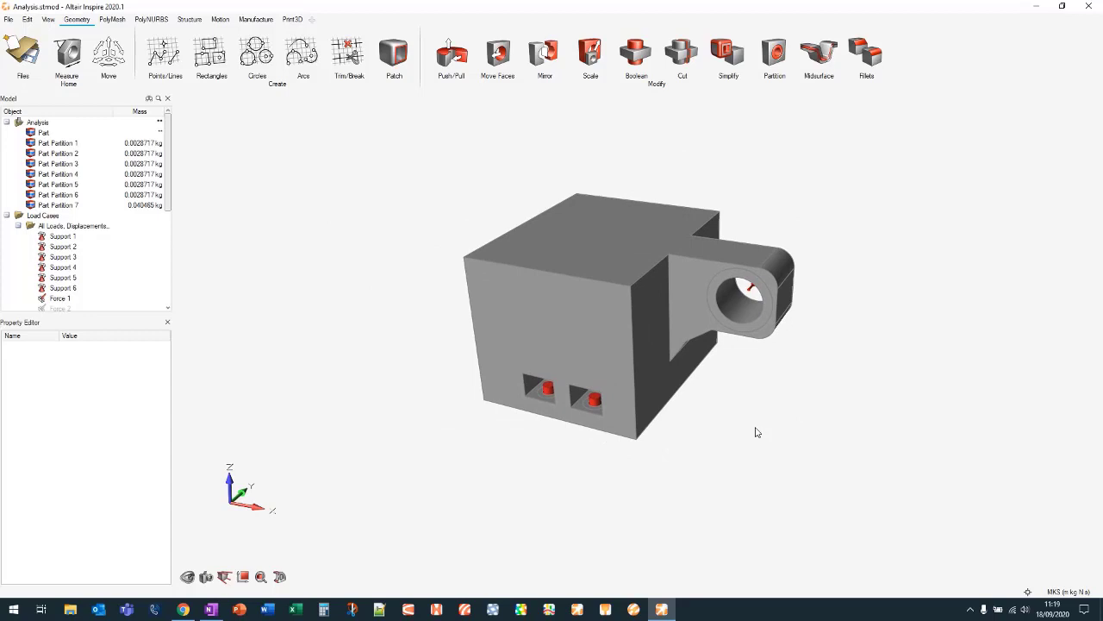
pyautogui.click(587, 278)
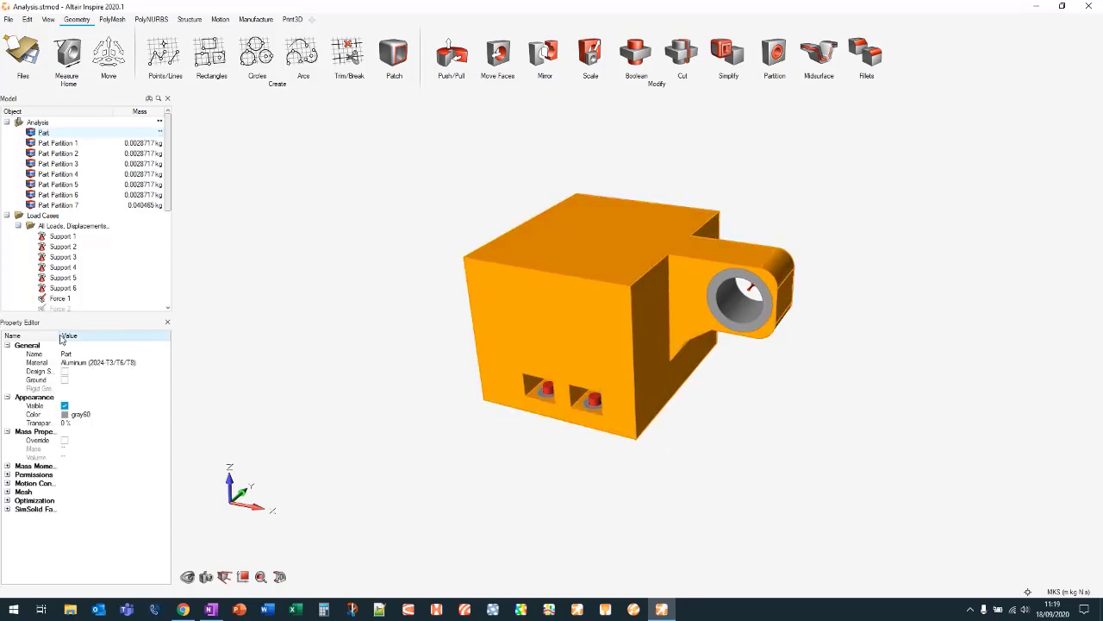
pyautogui.moveTo(60, 339); pyautogui.dragTo(101, 338)
pyautogui.click(106, 371)
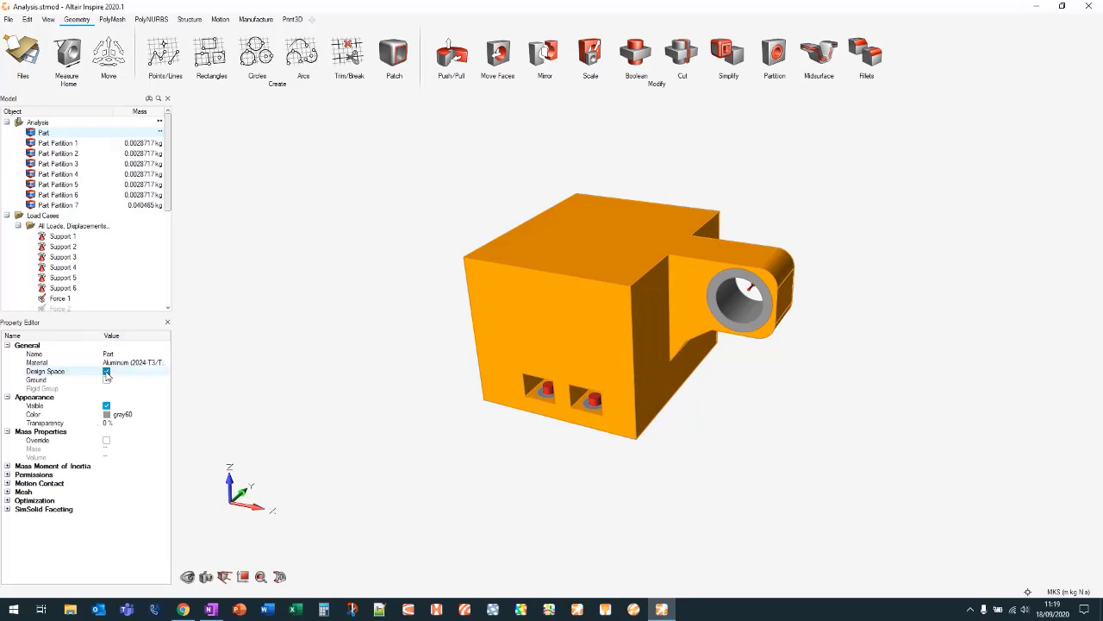
pyautogui.click(381, 379)
pyautogui.rightClick(526, 293)
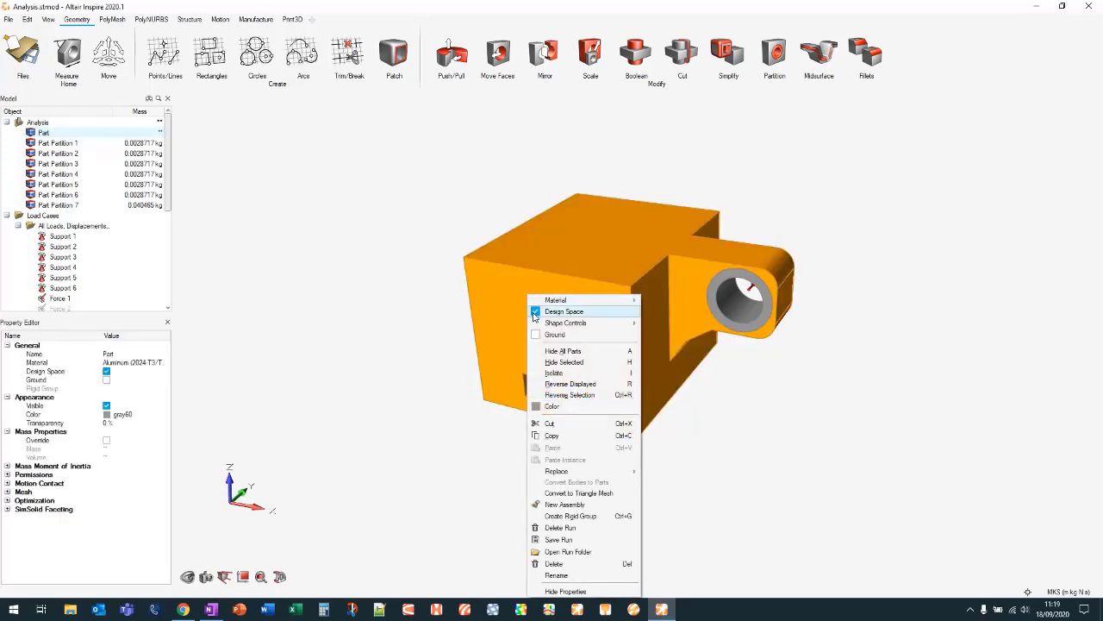
pyautogui.click(355, 289)
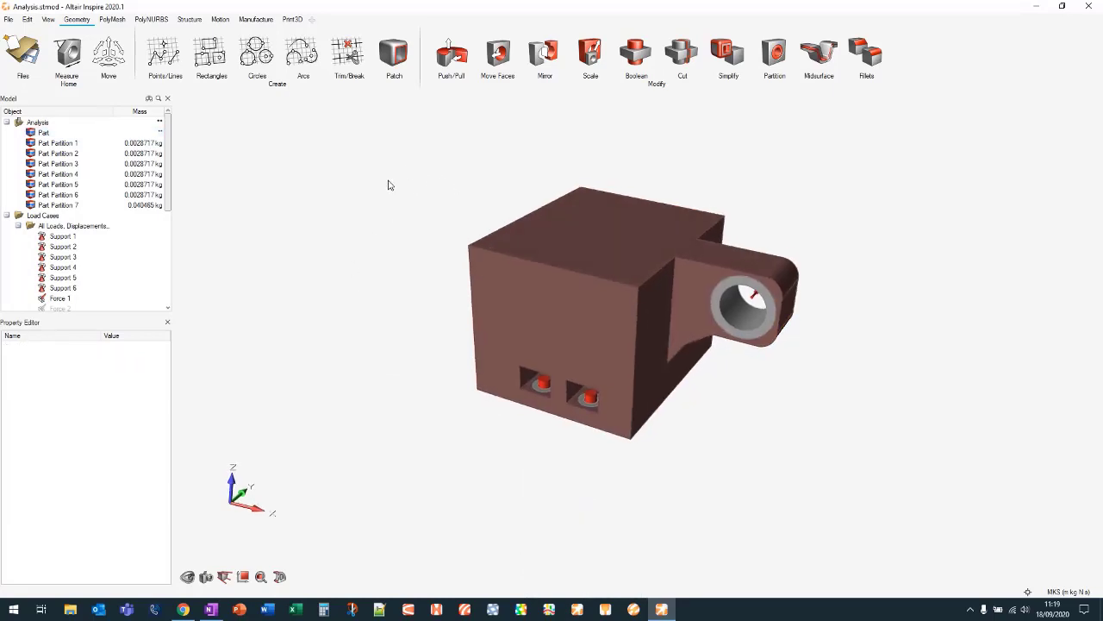
# Apply a planar symmetry shape control to the design space, keeping only Plane 2, which runs lengthwise through the lug, active
pyautogui.click(184, 20)
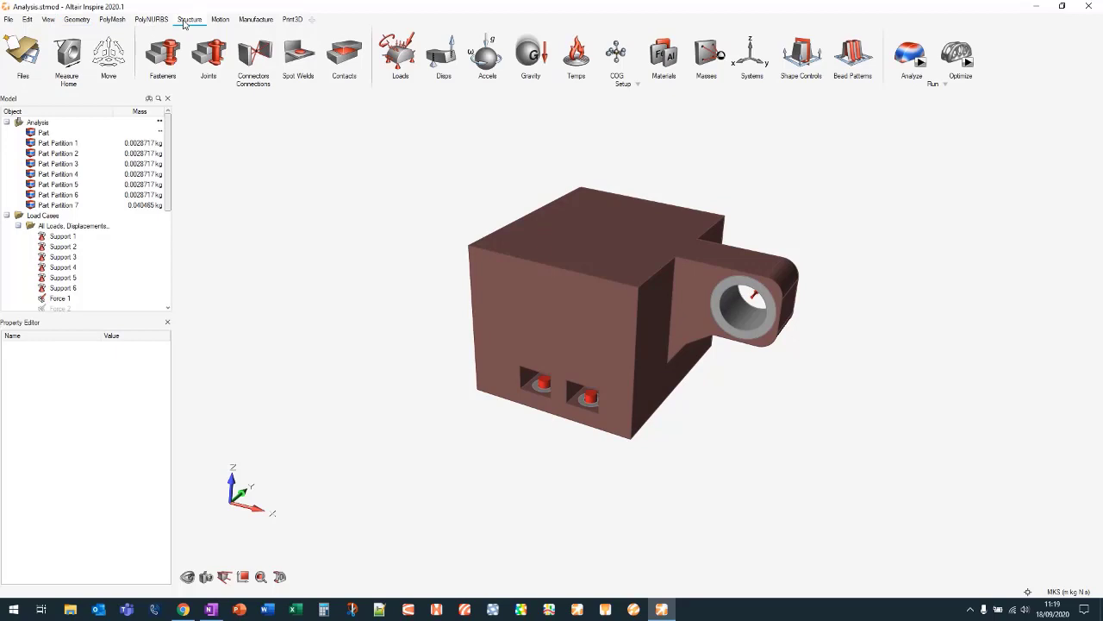
pyautogui.moveTo(394, 189); pyautogui.dragTo(373, 209, button='middle')
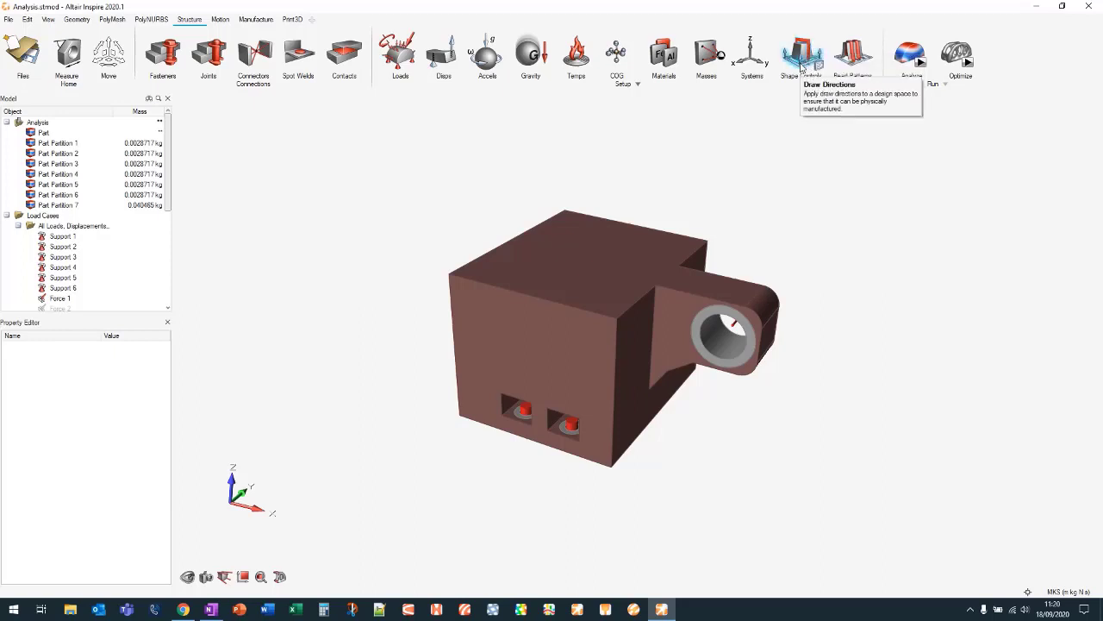
pyautogui.click(800, 72)
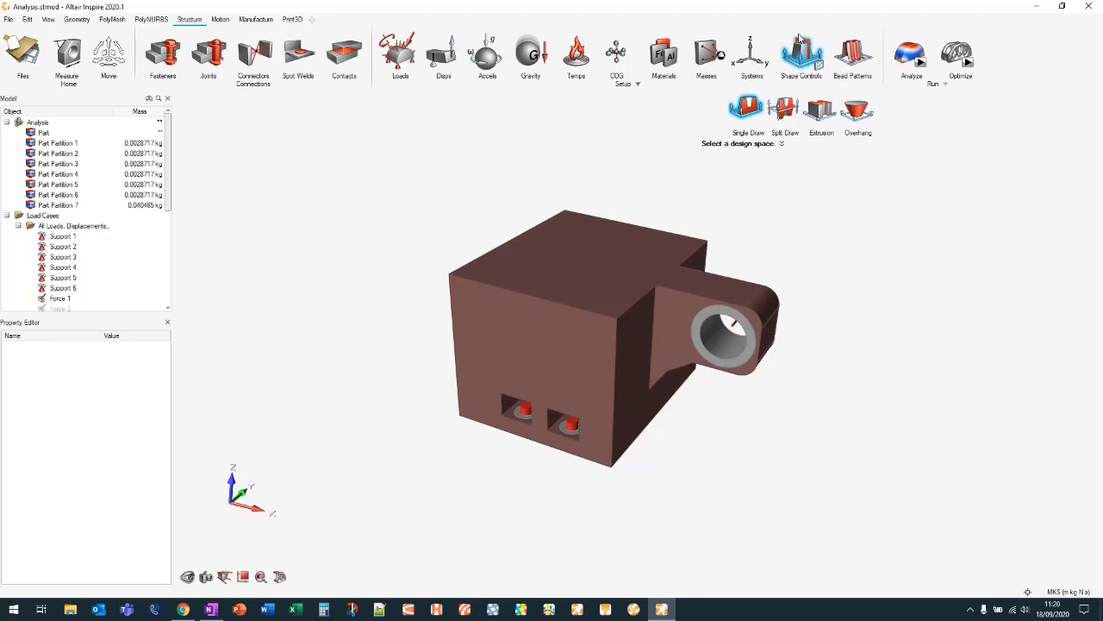
pyautogui.click(807, 43)
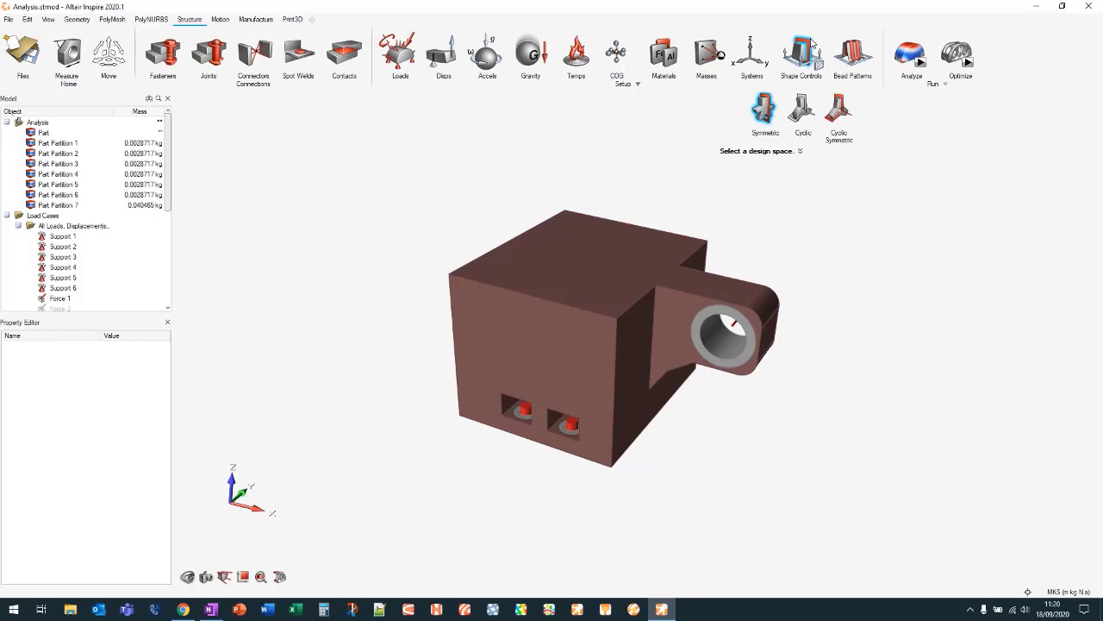
pyautogui.click(601, 268)
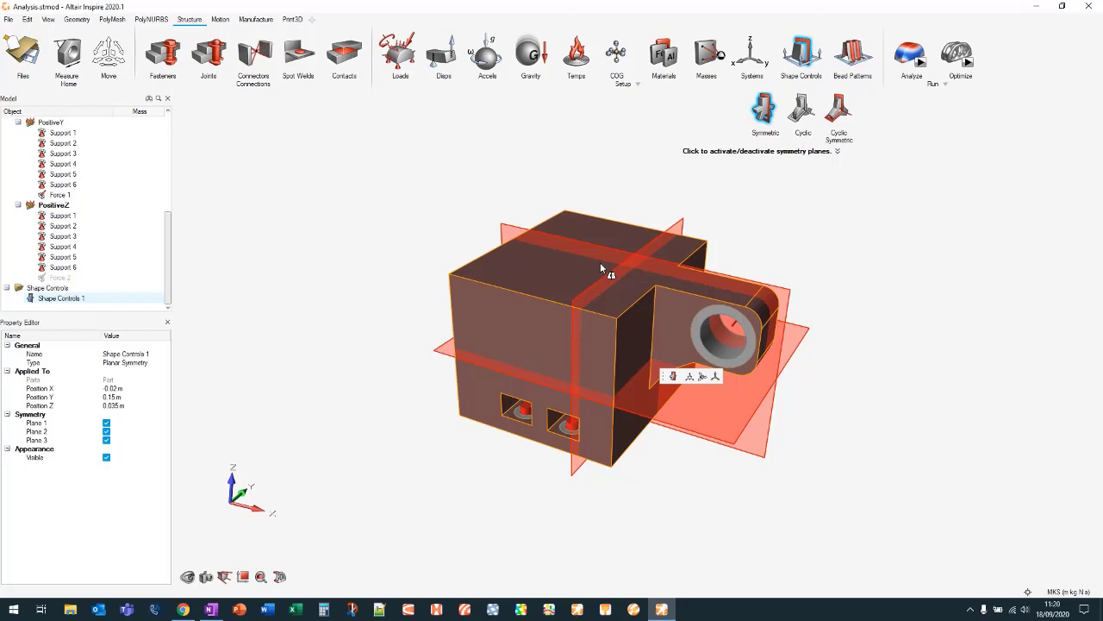
pyautogui.click(452, 354)
pyautogui.click(576, 304)
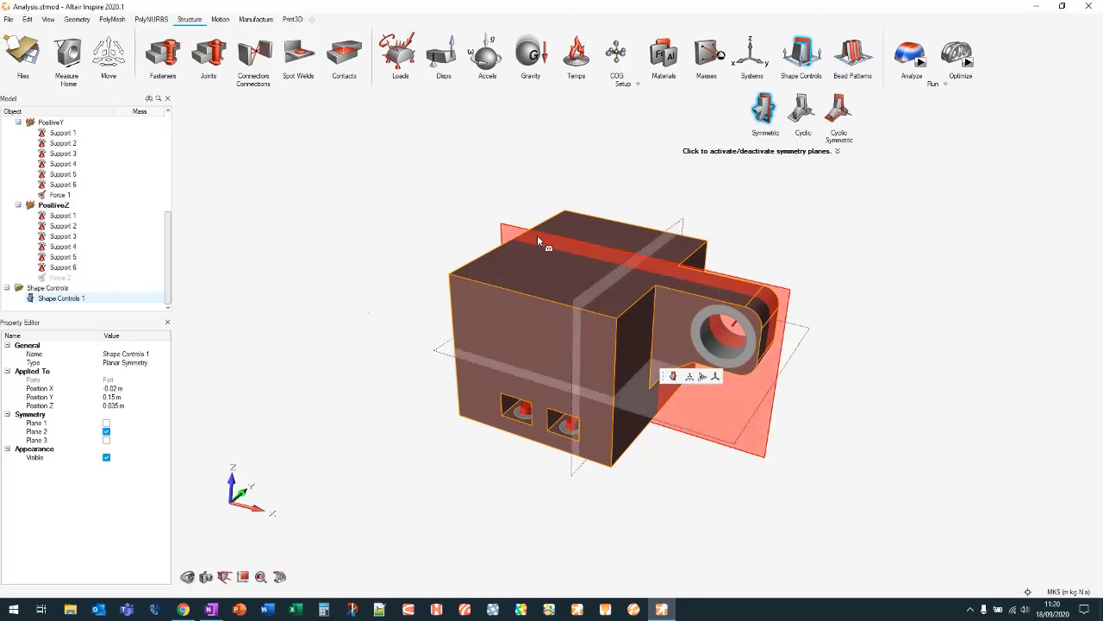
pyautogui.click(805, 54)
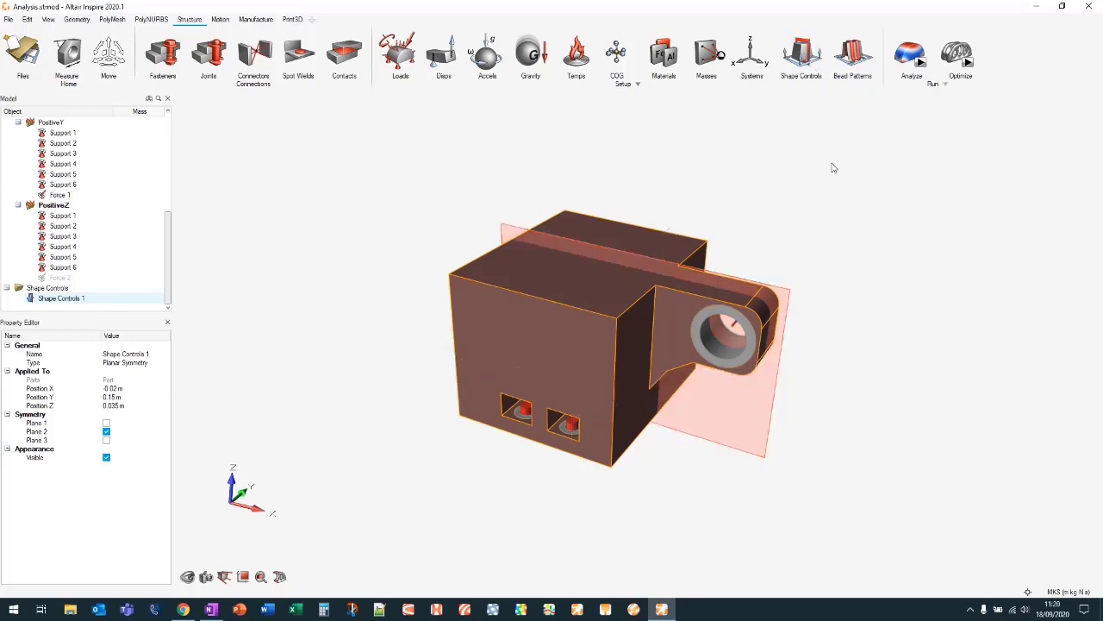
pyautogui.moveTo(838, 172); pyautogui.dragTo(794, 182, button='right')
pyautogui.moveTo(793, 182); pyautogui.dragTo(788, 182, button='middle')
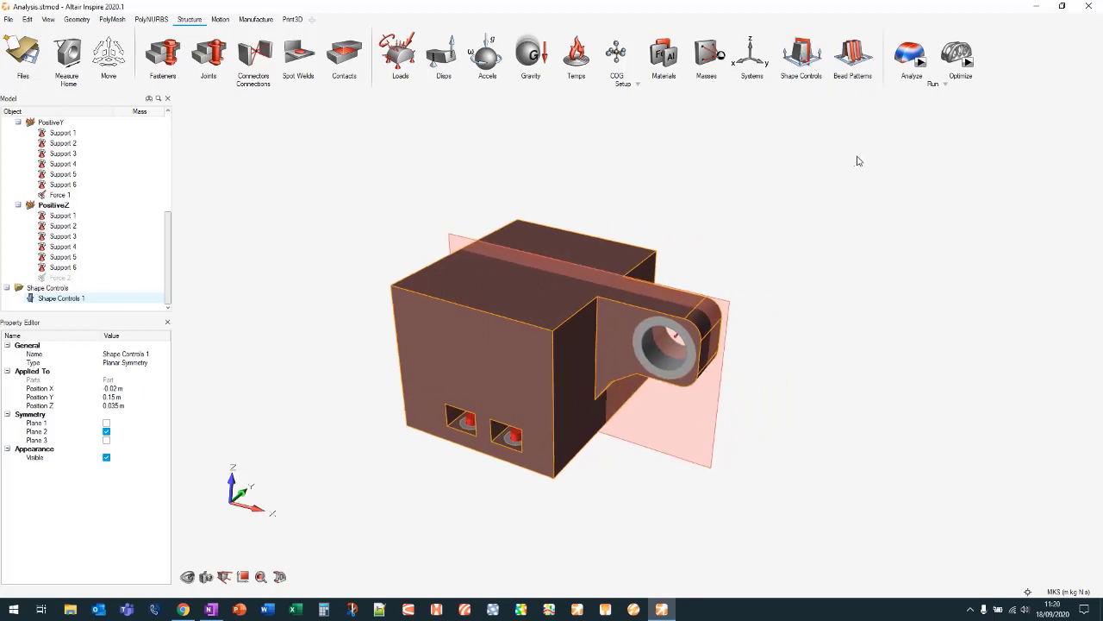
# Open the optimization run settings, try the run name Maximise Stiffness but clear it, and choose the Topology type
pyautogui.click(967, 63)
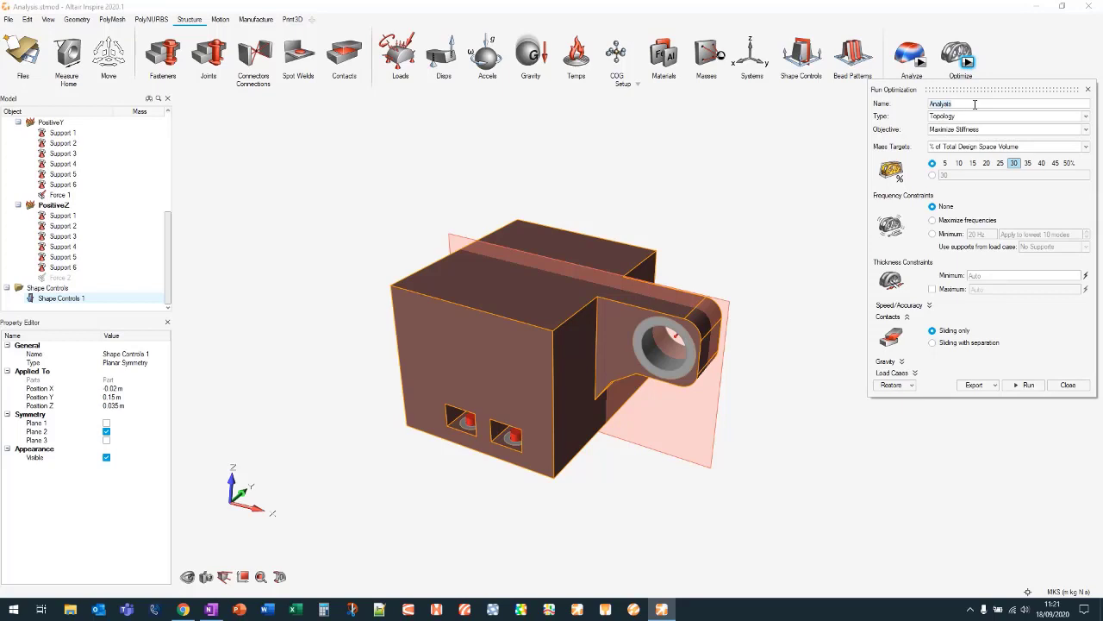
pyautogui.write('Maximise Stiffness')
pyautogui.press('BackSpace')
pyautogui.press('BackSpace')
pyautogui.press('BackSpace')
pyautogui.press('BackSpace')
pyautogui.press('BackSpace')
pyautogui.press('BackSpace')
pyautogui.press('BackSpace')
pyautogui.press('BackSpace')
pyautogui.press('BackSpace')
pyautogui.press('BackSpace')
pyautogui.press('BackSpace')
pyautogui.press('BackSpace')
pyautogui.press('BackSpace')
pyautogui.press('BackSpace')
pyautogui.press('BackSpace')
pyautogui.press('BackSpace')
pyautogui.press('BackSpace')
pyautogui.press('BackSpace')
pyautogui.click(978, 119)
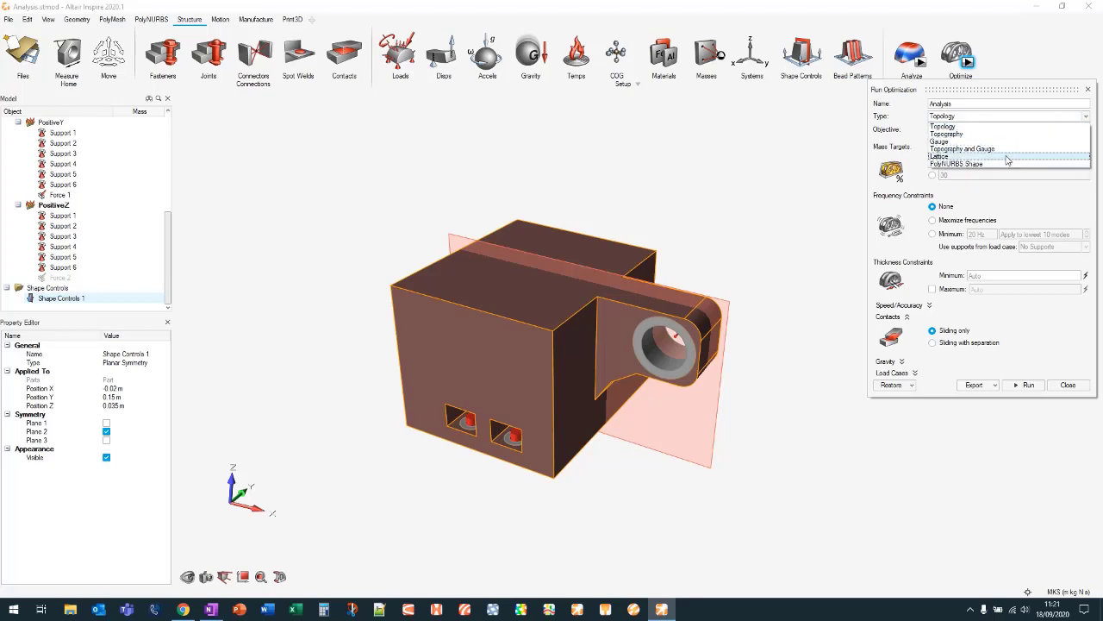
pyautogui.click(998, 127)
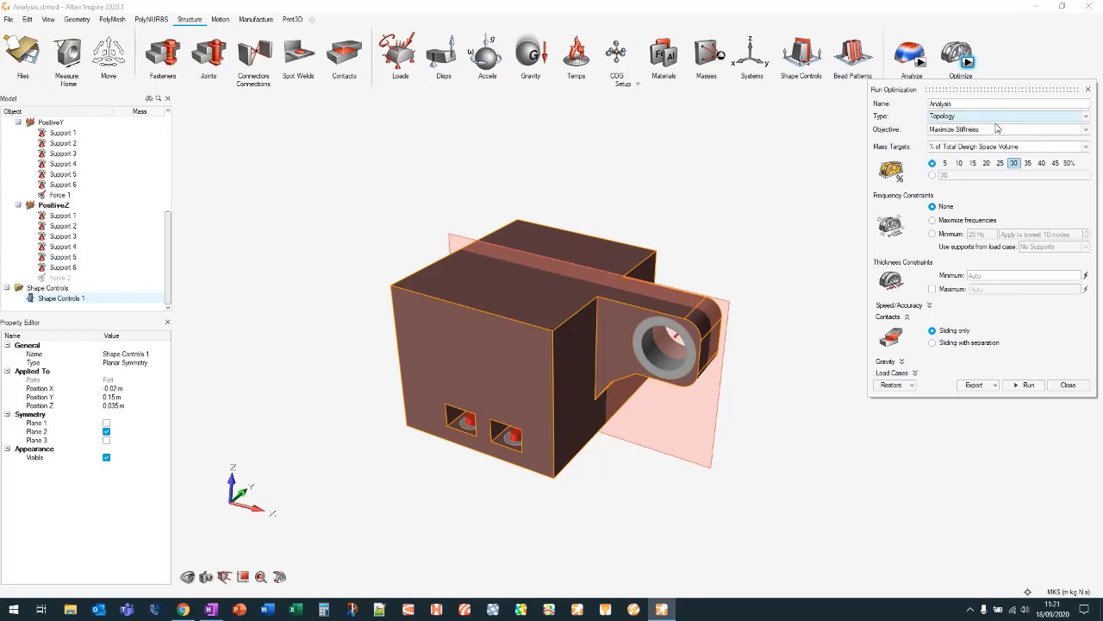
# Set the optimization objective to Minimize Mass with a minimum safety factor of 1.5
pyautogui.click(997, 129)
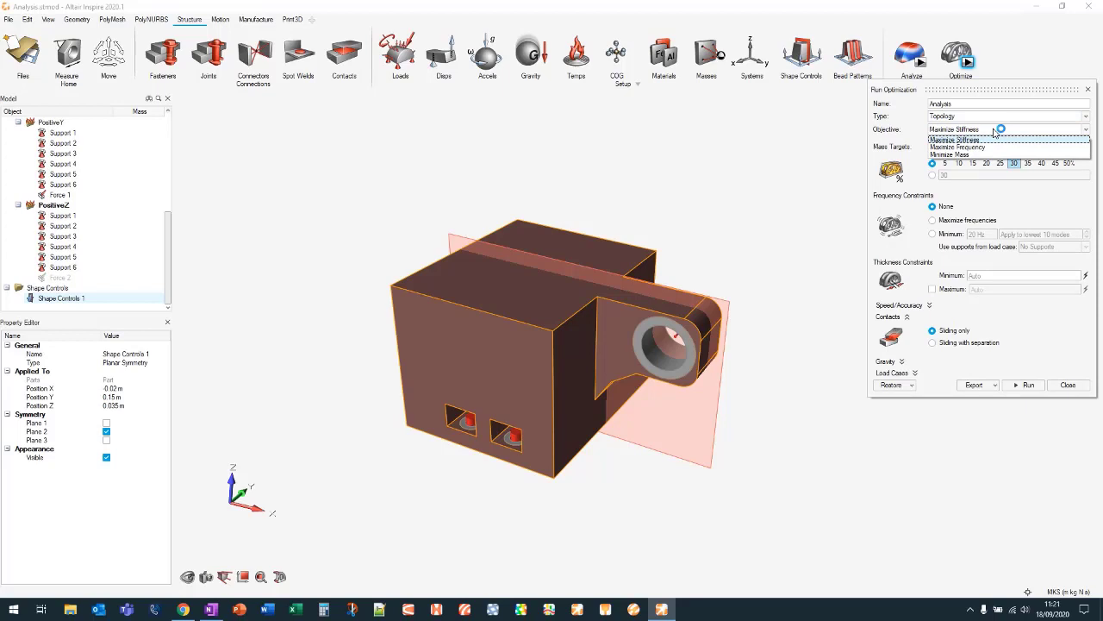
pyautogui.click(985, 139)
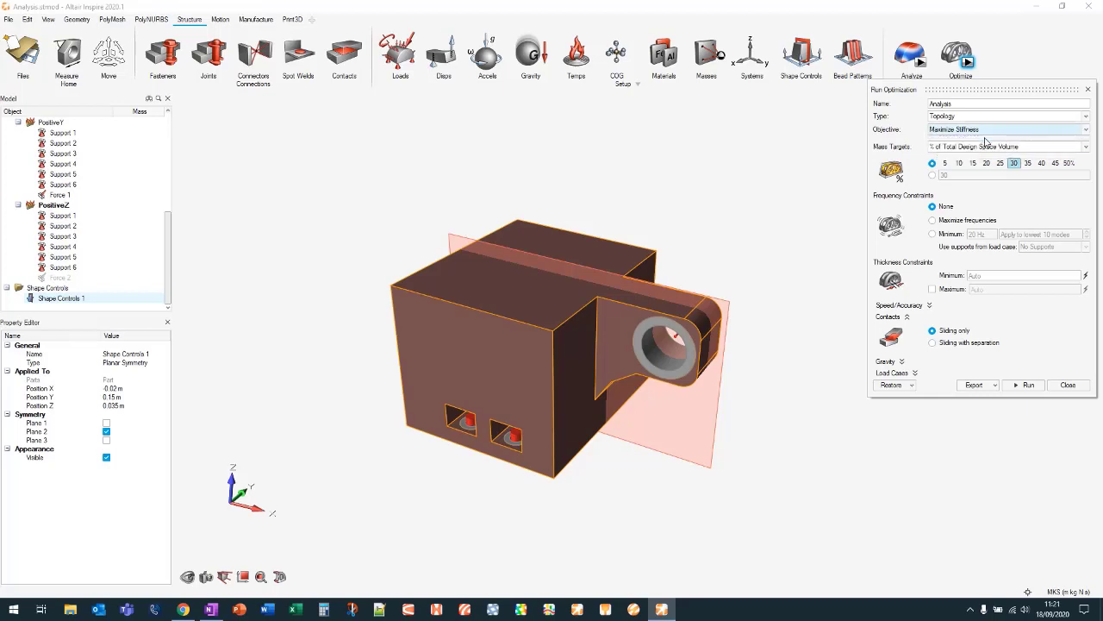
pyautogui.click(964, 129)
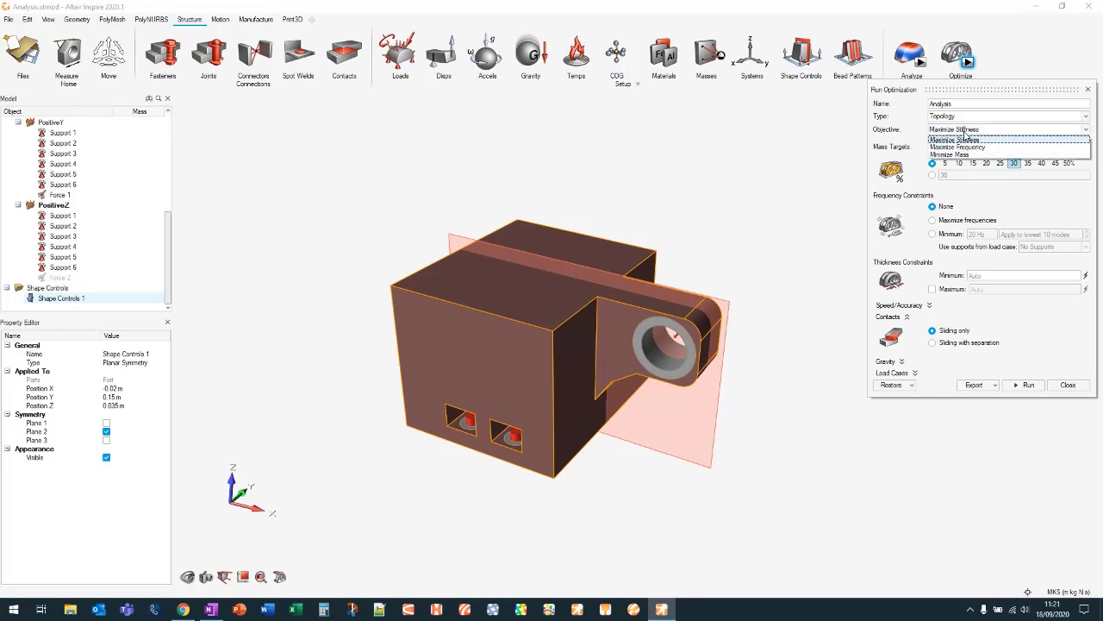
pyautogui.click(965, 155)
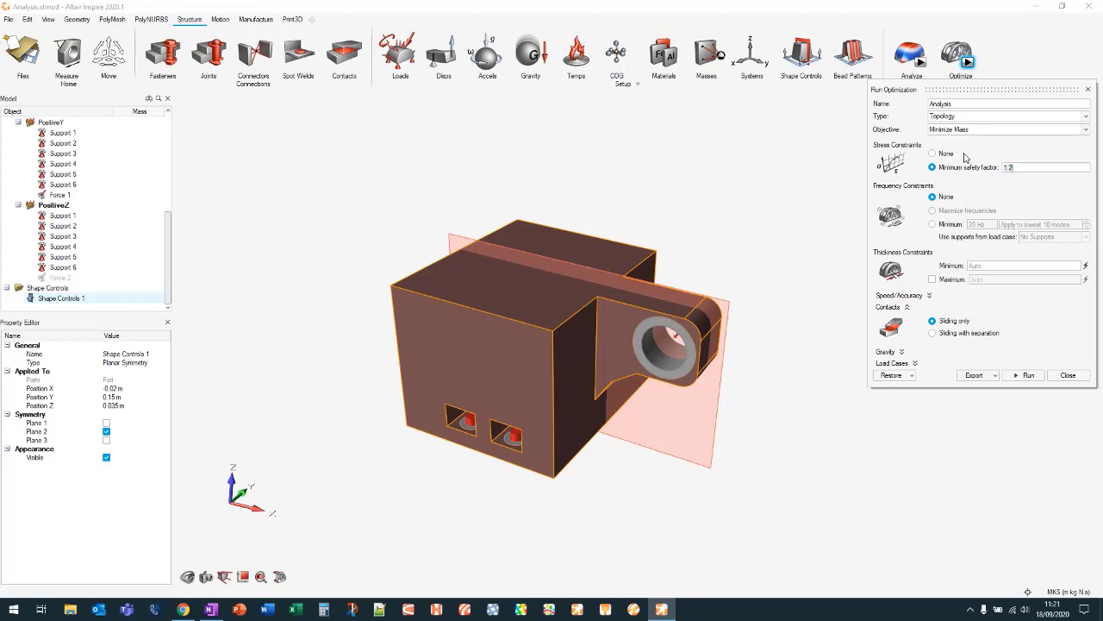
pyautogui.press('BackSpace')
pyautogui.write('5')
# Look over the maximum thickness constraint and the speed/accuracy options of the optimization run
pyautogui.click(945, 279)
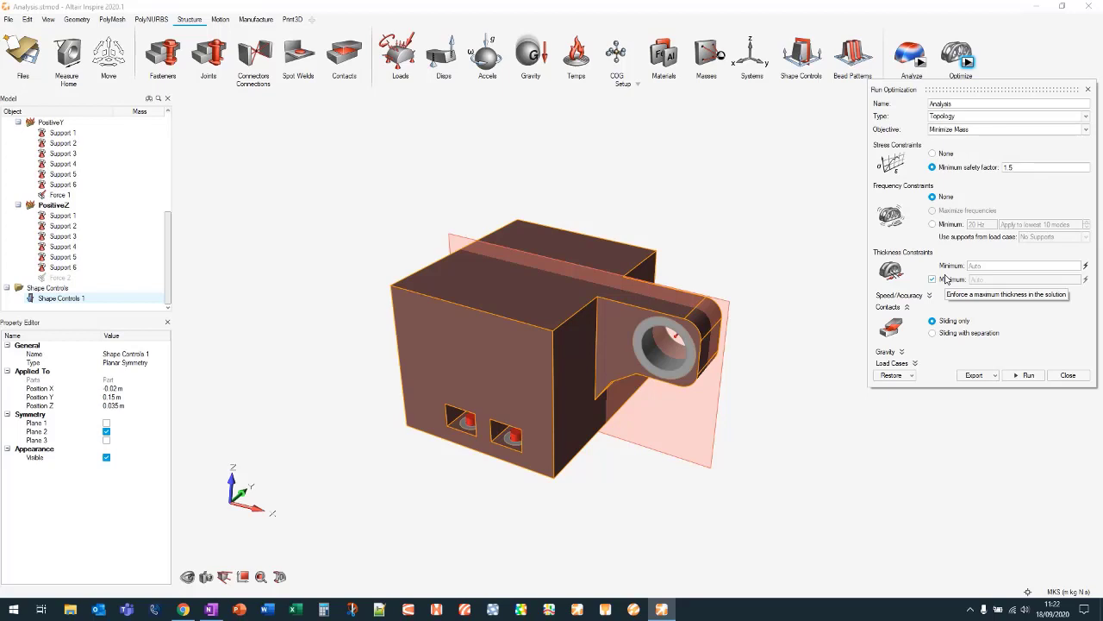
pyautogui.click(945, 279)
pyautogui.click(931, 296)
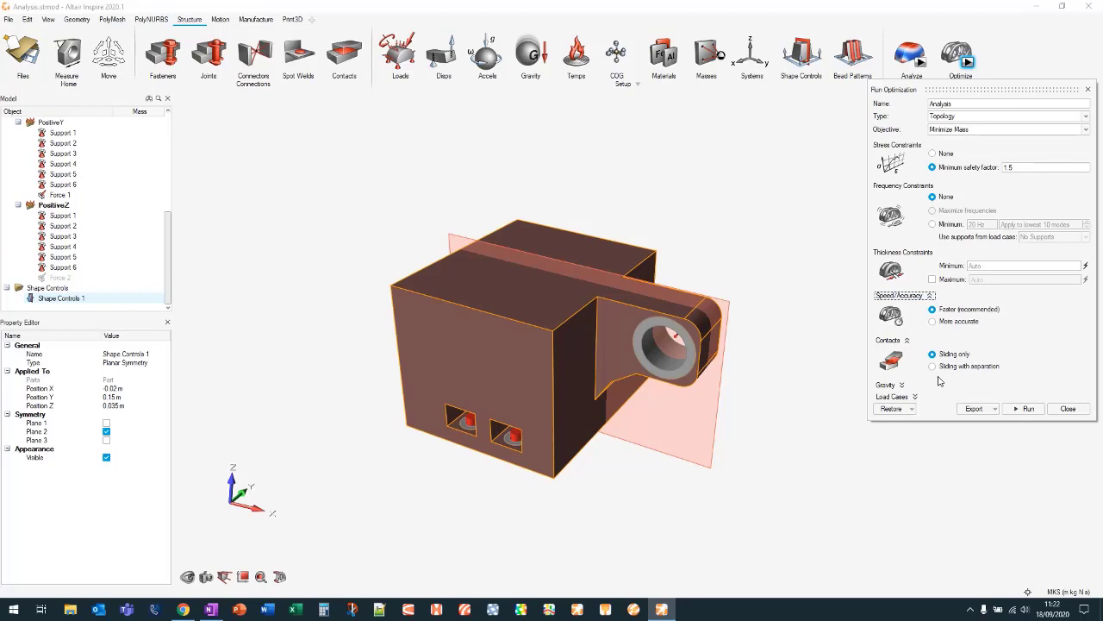
pyautogui.click(931, 295)
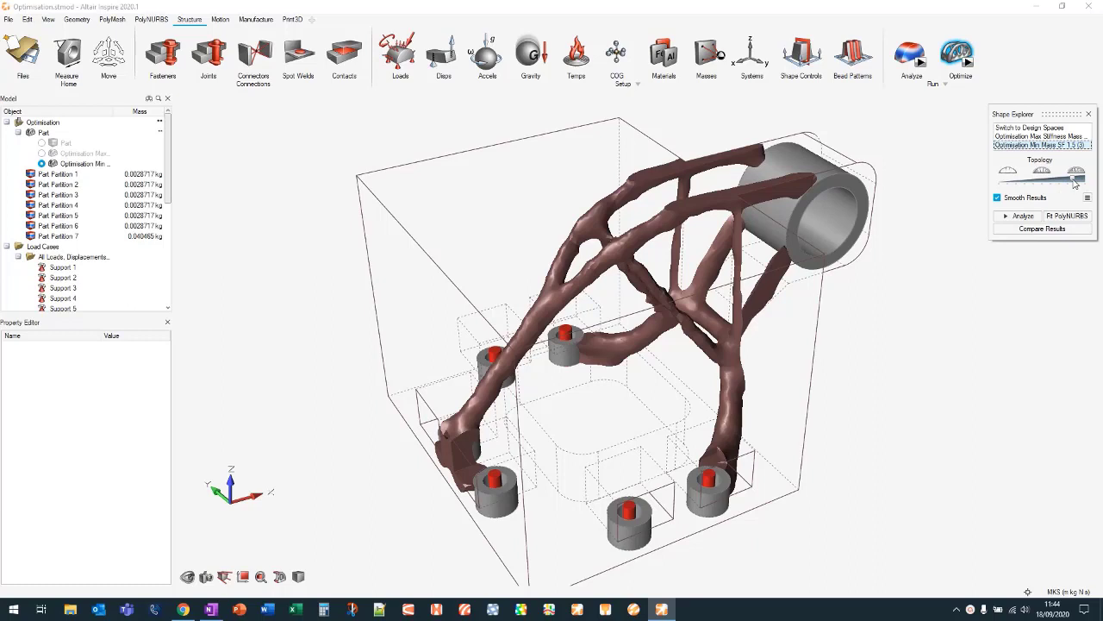
# Adjust the topology of the Min Mass SF 1.5 result, trying less material and settling on slightly thicker members
pyautogui.moveTo(1075, 182); pyautogui.dragTo(1065, 179)
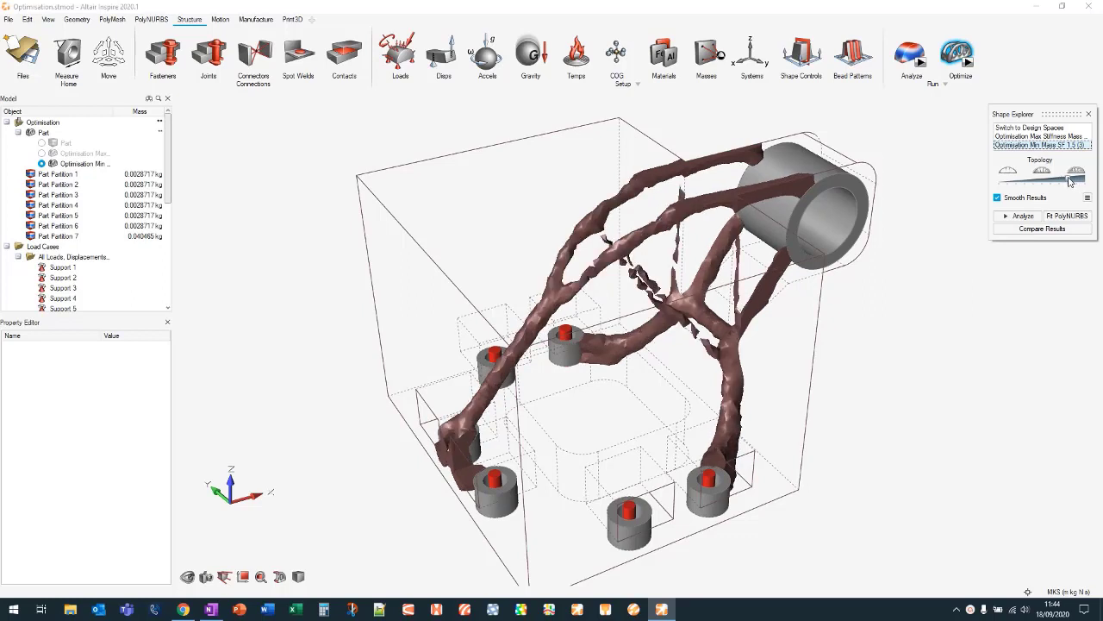
pyautogui.moveTo(1068, 179); pyautogui.dragTo(1073, 181)
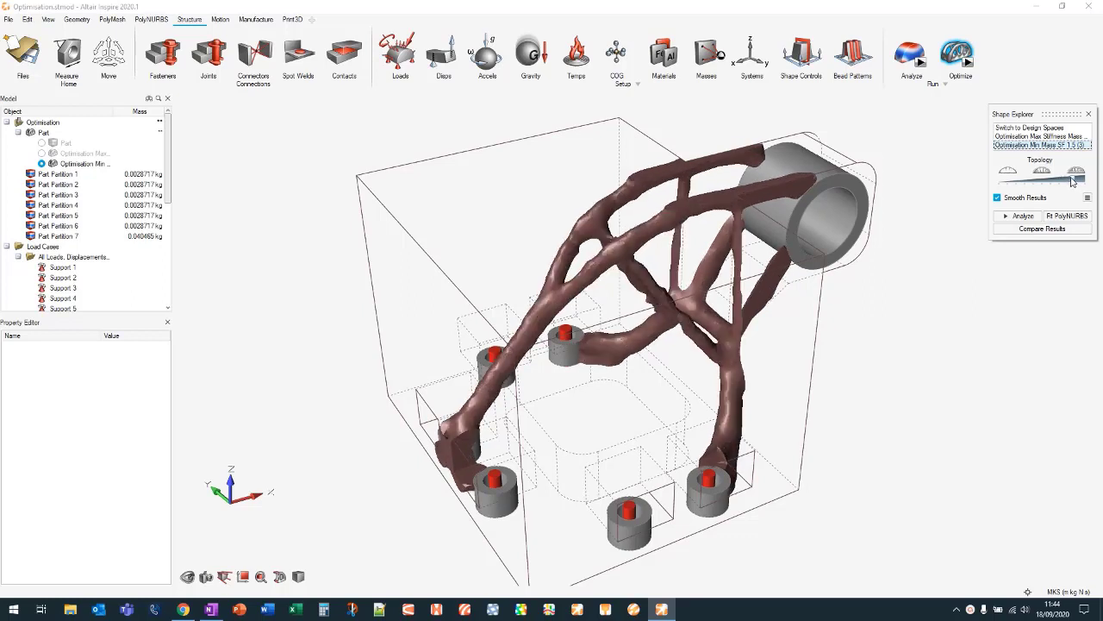
pyautogui.moveTo(904, 327); pyautogui.dragTo(864, 302, button='right')
pyautogui.moveTo(865, 302); pyautogui.dragTo(888, 296, button='middle')
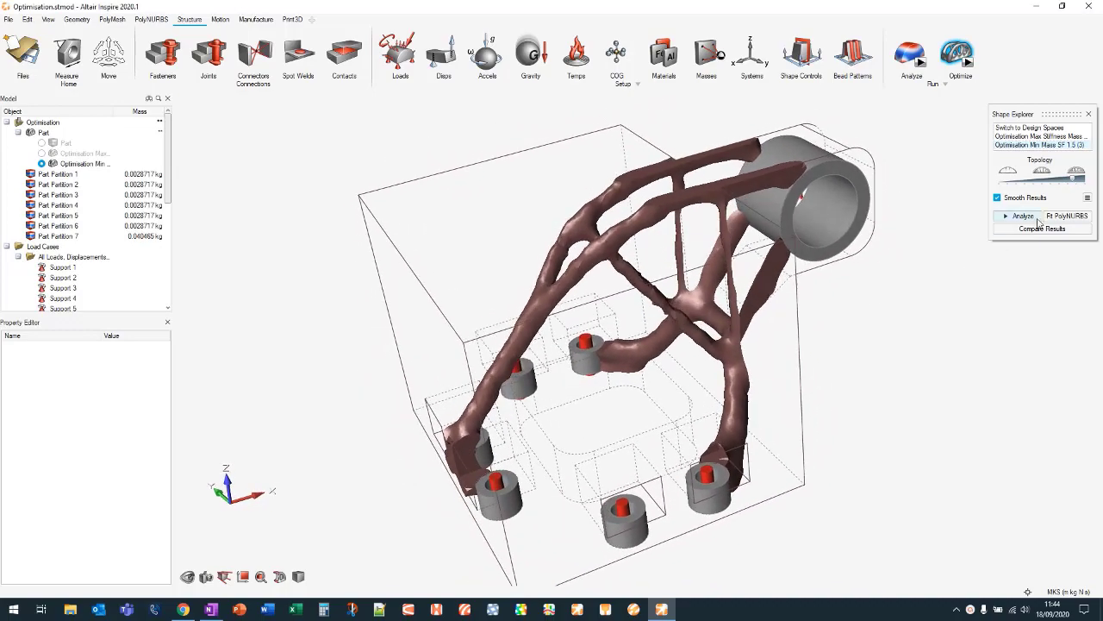
pyautogui.click(1076, 180)
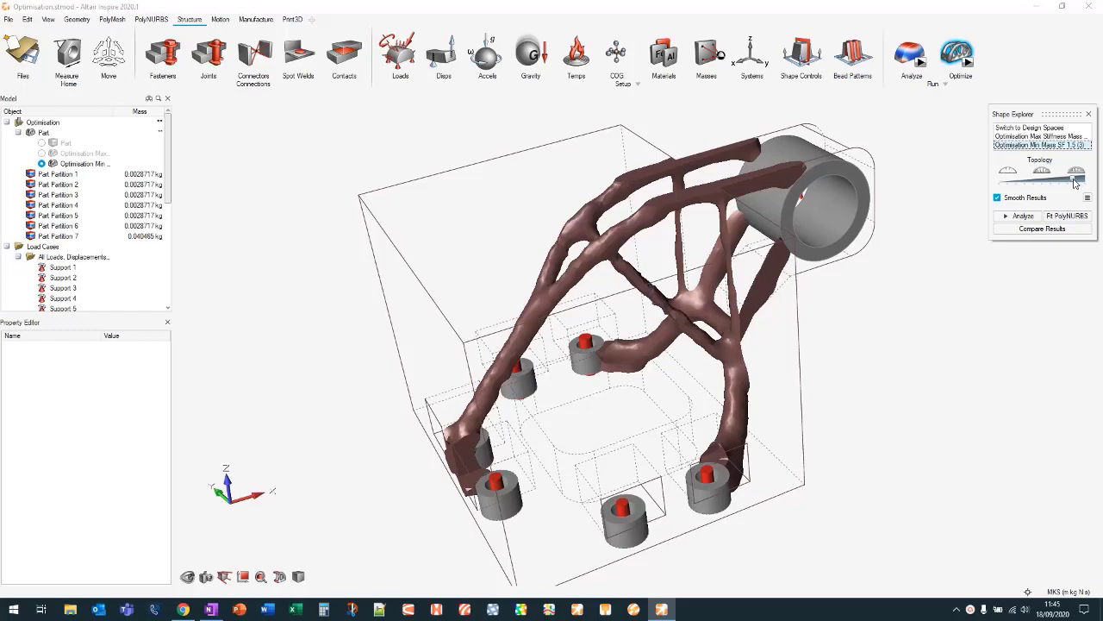
pyautogui.moveTo(1076, 181); pyautogui.dragTo(1077, 184)
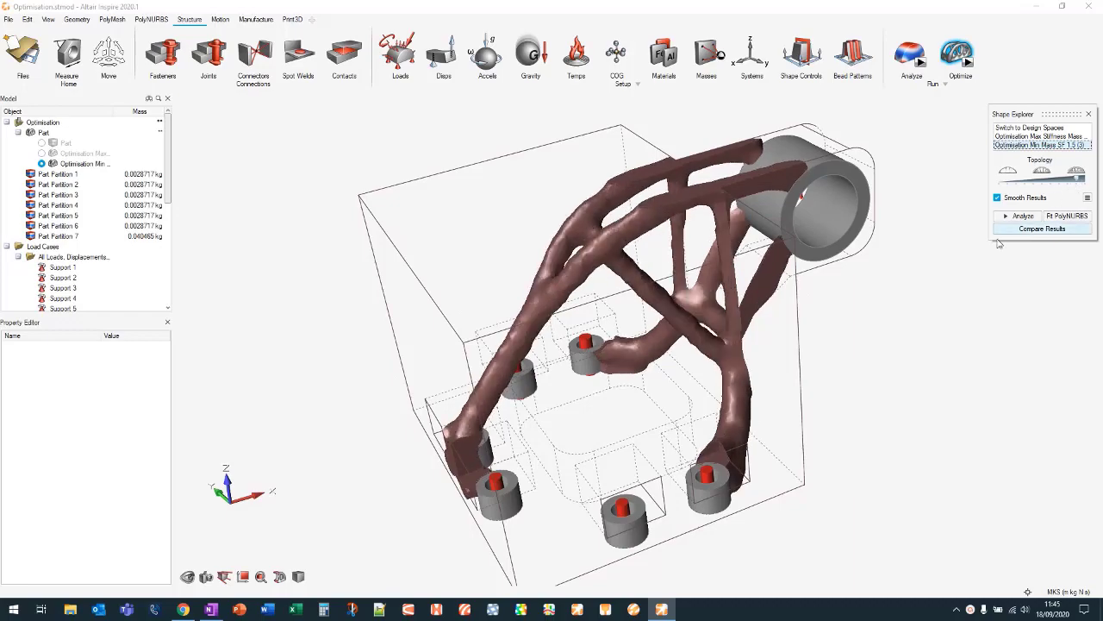
pyautogui.moveTo(775, 336); pyautogui.dragTo(728, 356, button='right')
pyautogui.moveTo(730, 356); pyautogui.dragTo(906, 320, button='middle')
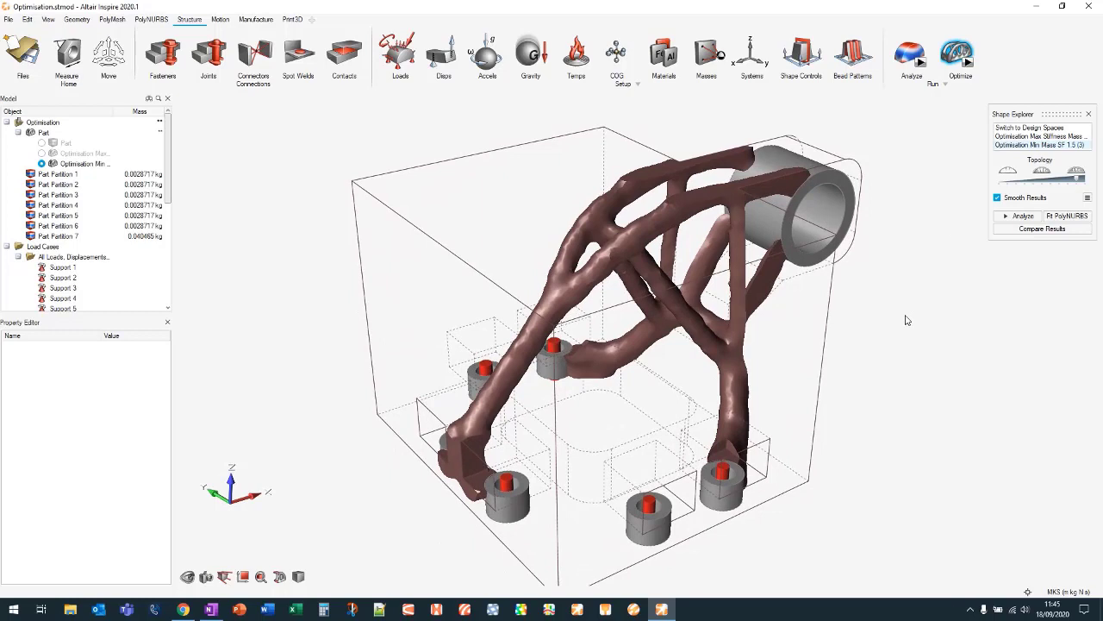
# Show the Max Stiffness optimization result, reduce its retained material slightly, and examine the shape from several sides
pyautogui.click(1035, 136)
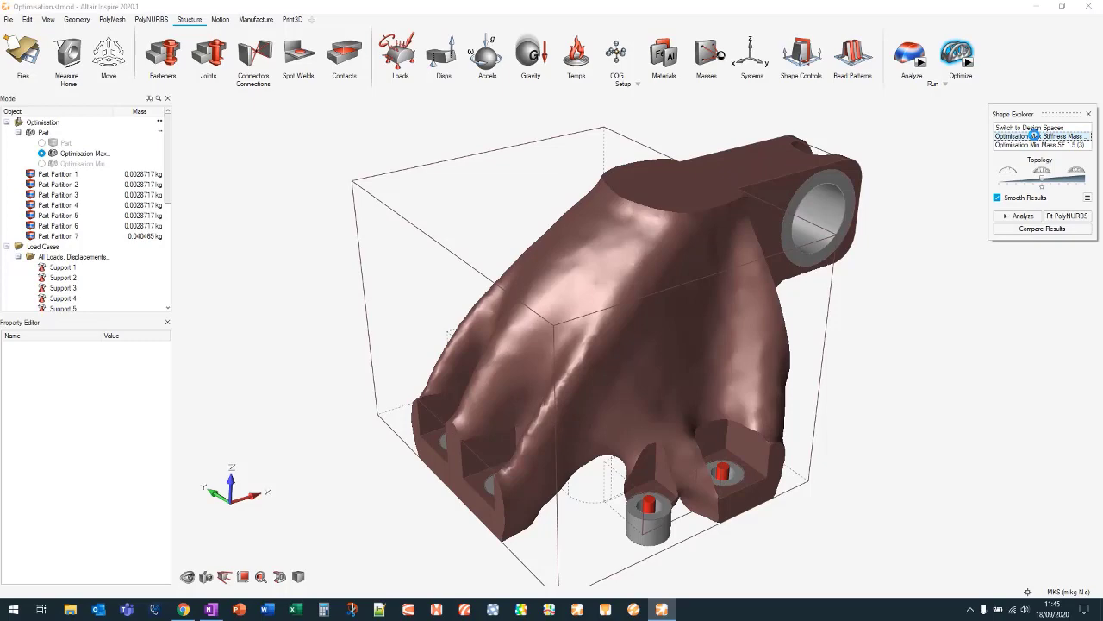
pyautogui.moveTo(941, 406); pyautogui.dragTo(773, 356, button='right')
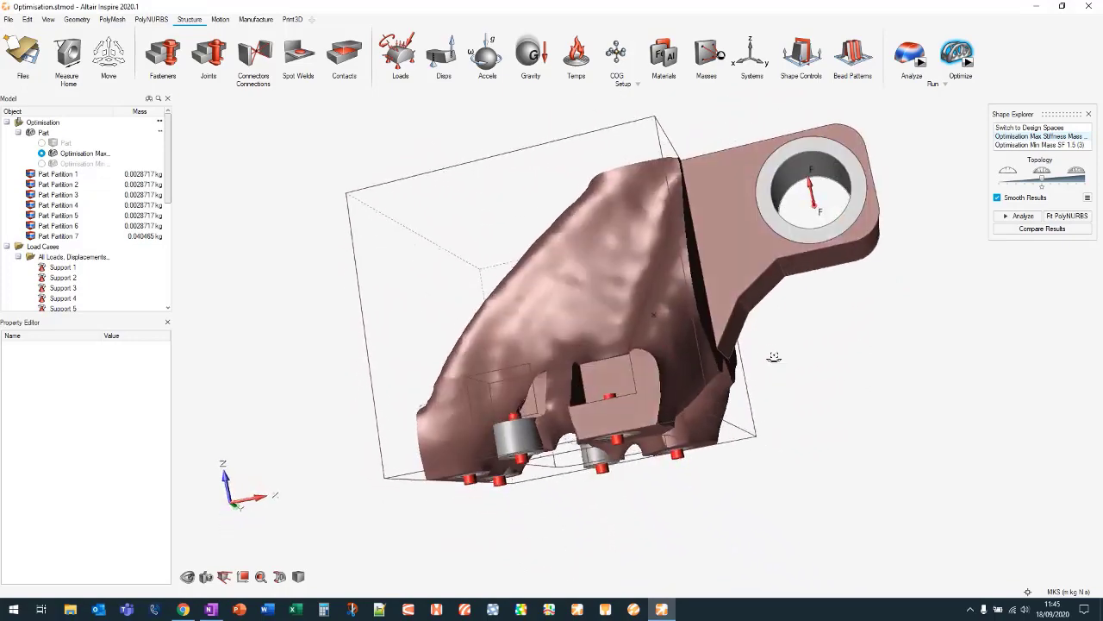
pyautogui.moveTo(774, 357); pyautogui.dragTo(889, 422, button='middle')
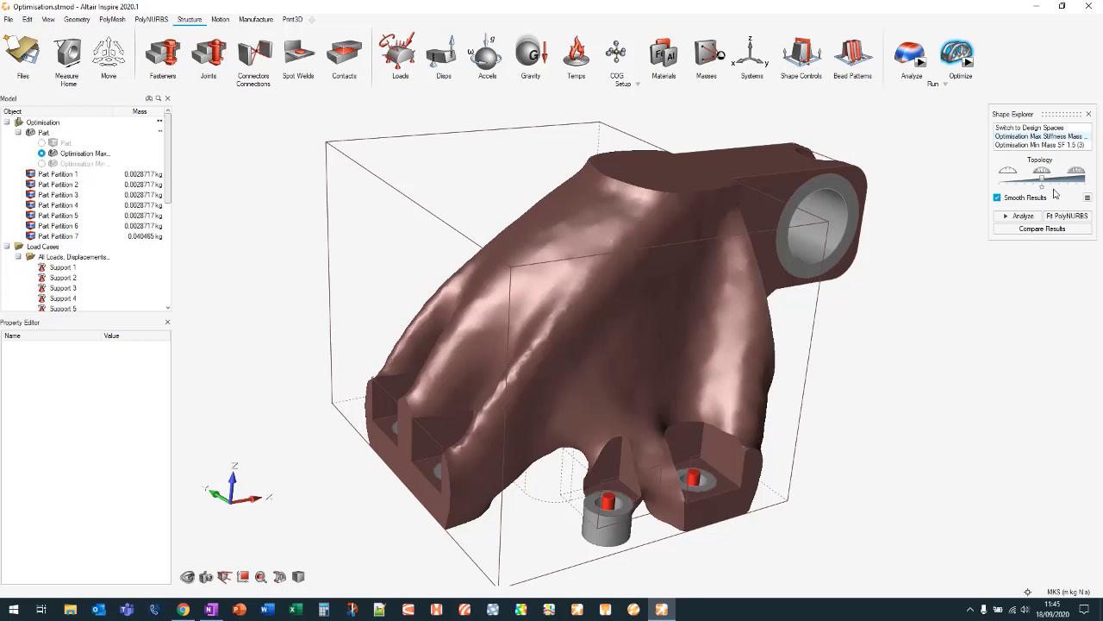
pyautogui.moveTo(1043, 181); pyautogui.dragTo(1026, 184)
pyautogui.moveTo(946, 382); pyautogui.dragTo(778, 308, button='middle')
pyautogui.moveTo(778, 307); pyautogui.dragTo(658, 229, button='right')
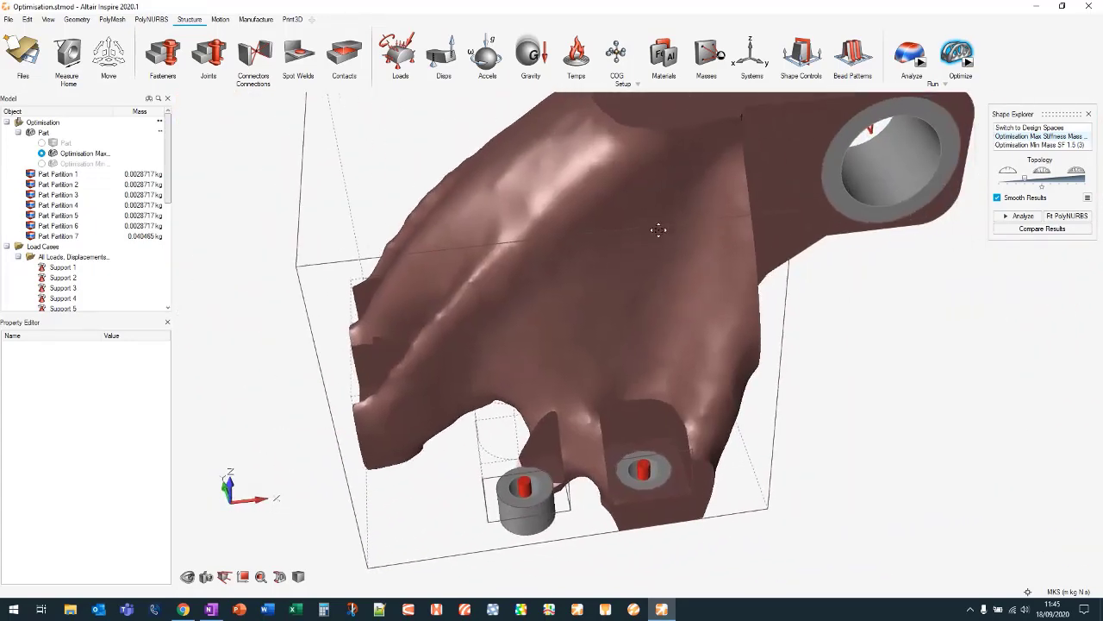
# Show the Min Mass SF 1.5 optimization result and calculate its part mass
pyautogui.click(1045, 144)
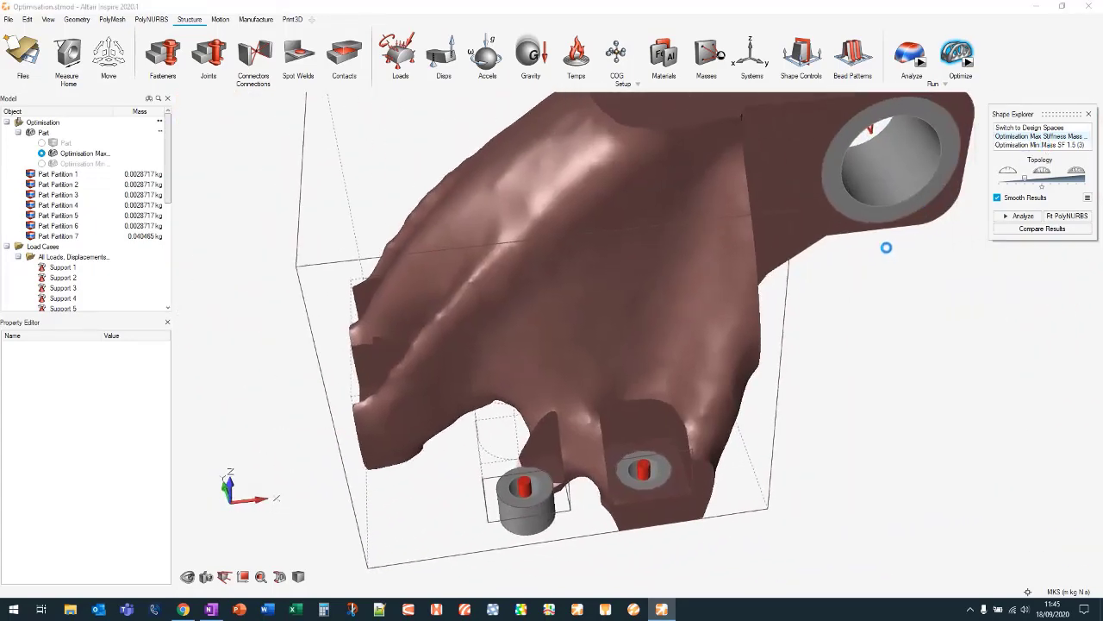
pyautogui.moveTo(890, 241); pyautogui.dragTo(840, 320, button='right')
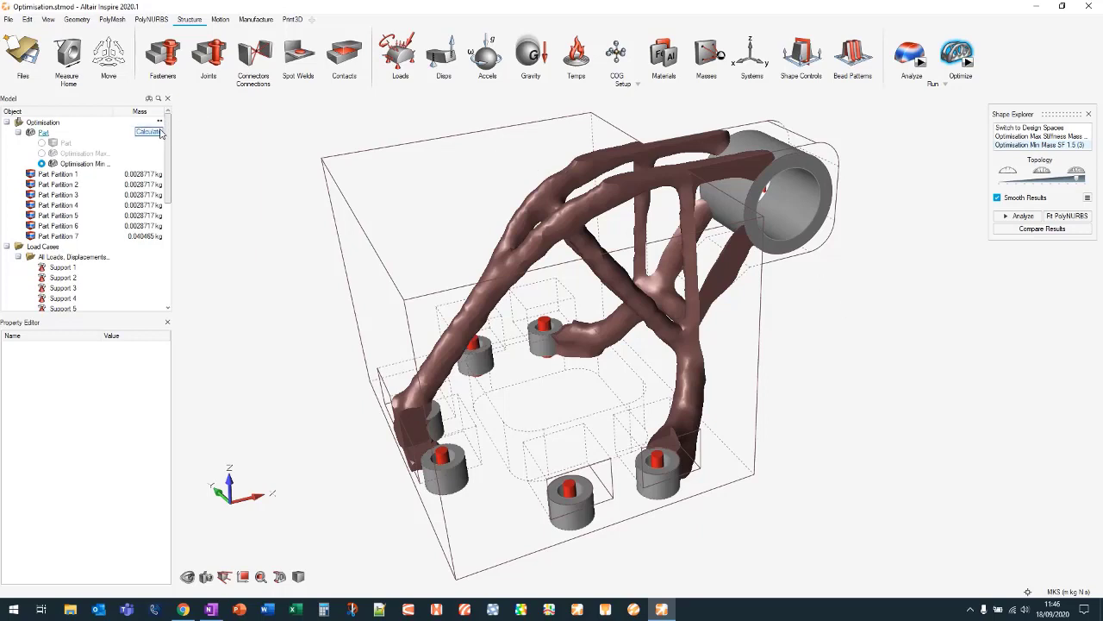
pyautogui.click(148, 132)
# Calculate the mass of the original design space part for comparison and return to the Min Mass SF 1.5 shape
pyautogui.click(42, 144)
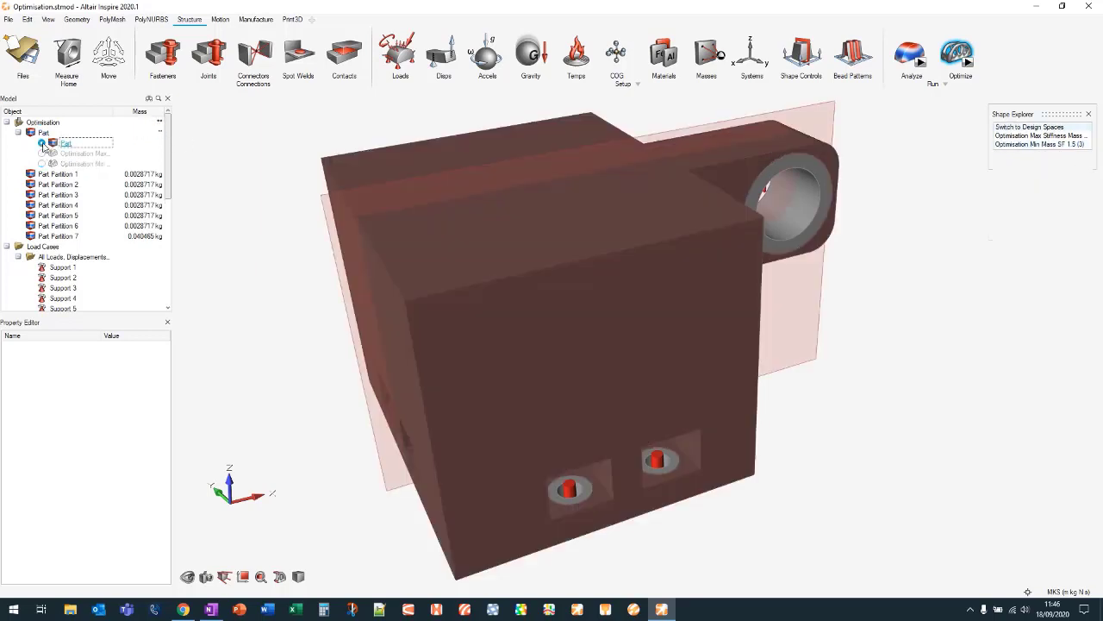
pyautogui.click(148, 131)
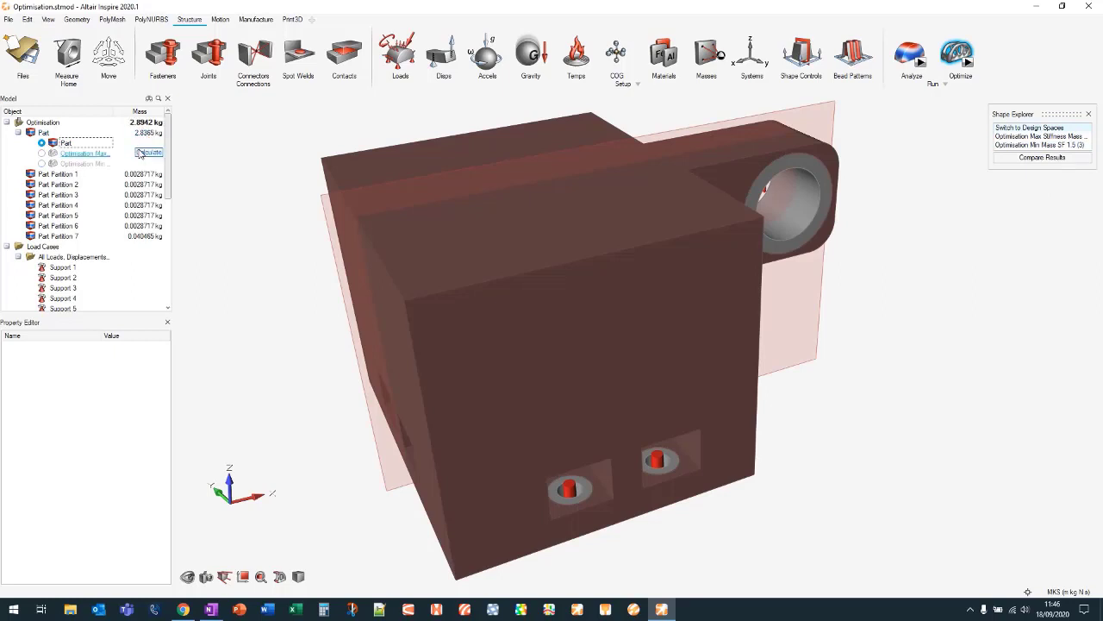
pyautogui.click(41, 165)
pyautogui.click(41, 164)
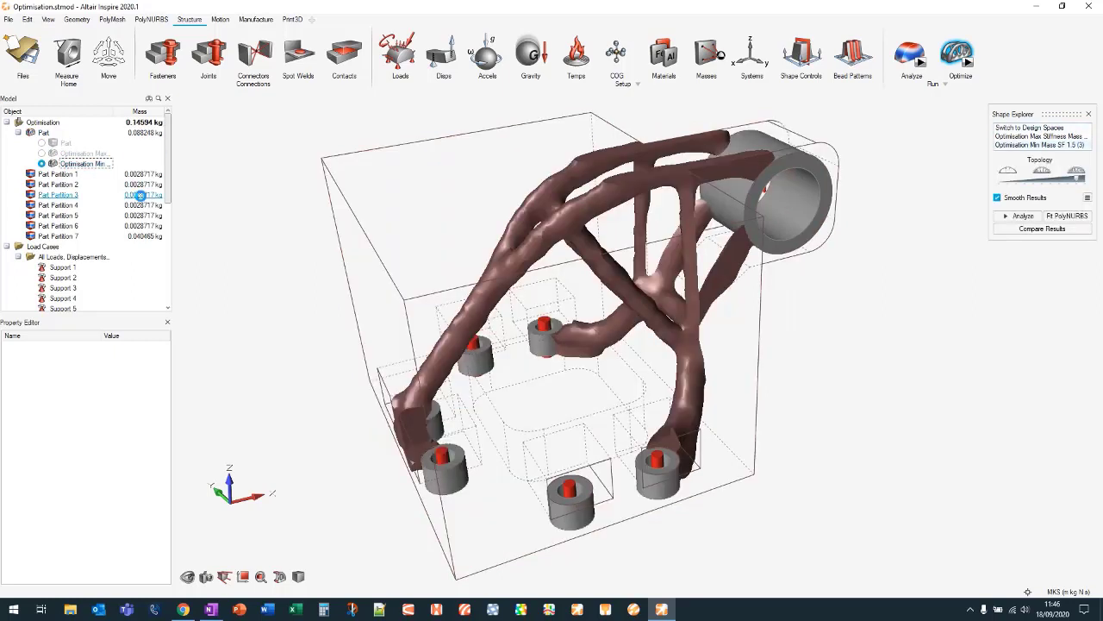
# Run an analysis on the Min Mass SF 1.5 shape and view its displacement results
pyautogui.click(1021, 217)
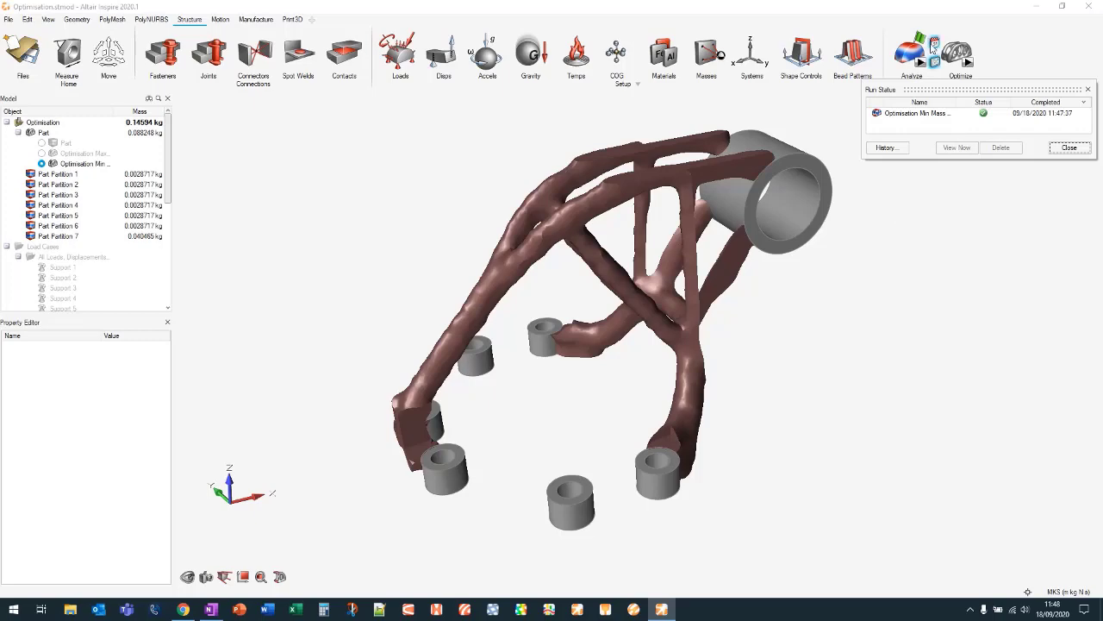
pyautogui.click(923, 48)
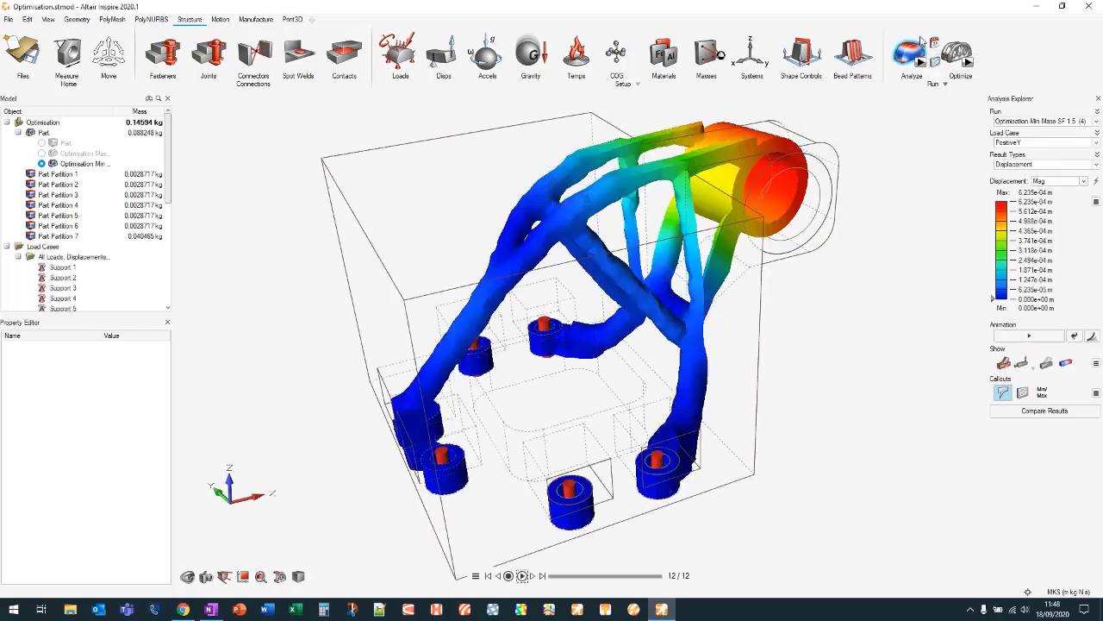
pyautogui.moveTo(894, 370); pyautogui.dragTo(802, 391, button='middle')
pyautogui.moveTo(924, 386); pyautogui.dragTo(763, 317, button='right')
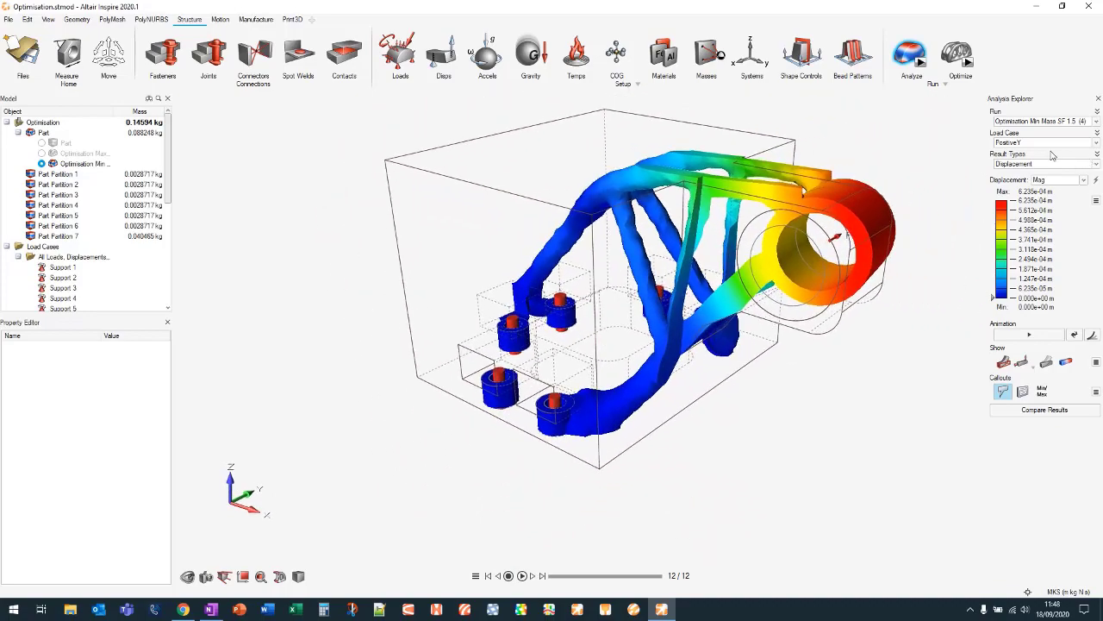
# Animate the displacement of the Min Mass shape under the PositiveY load case, and stop the animation
pyautogui.click(1052, 144)
pyautogui.click(1053, 151)
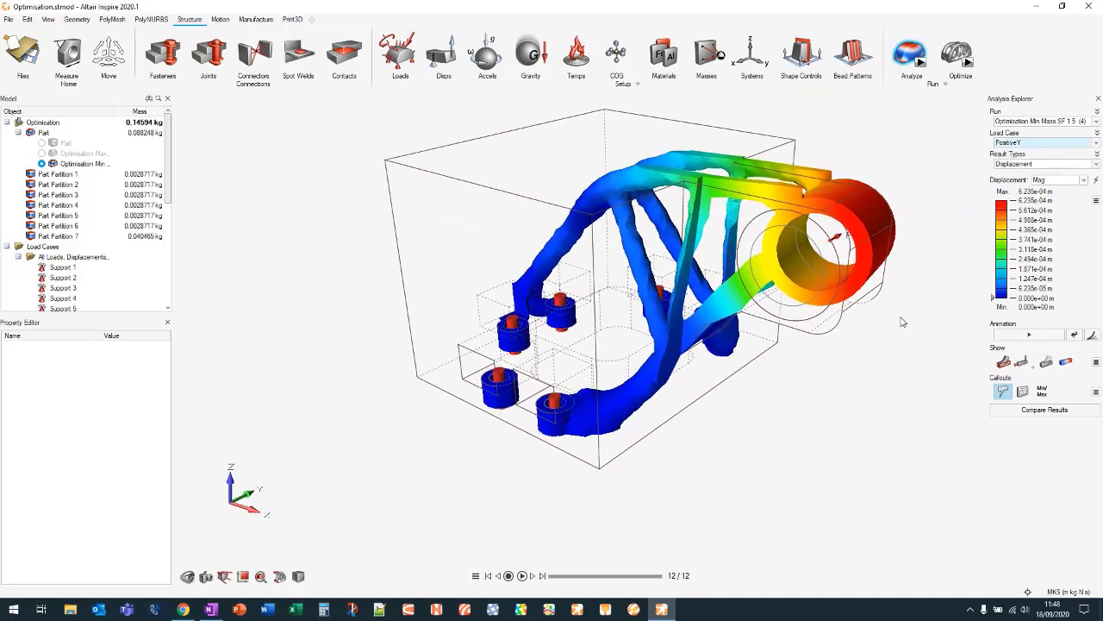
pyautogui.click(1031, 335)
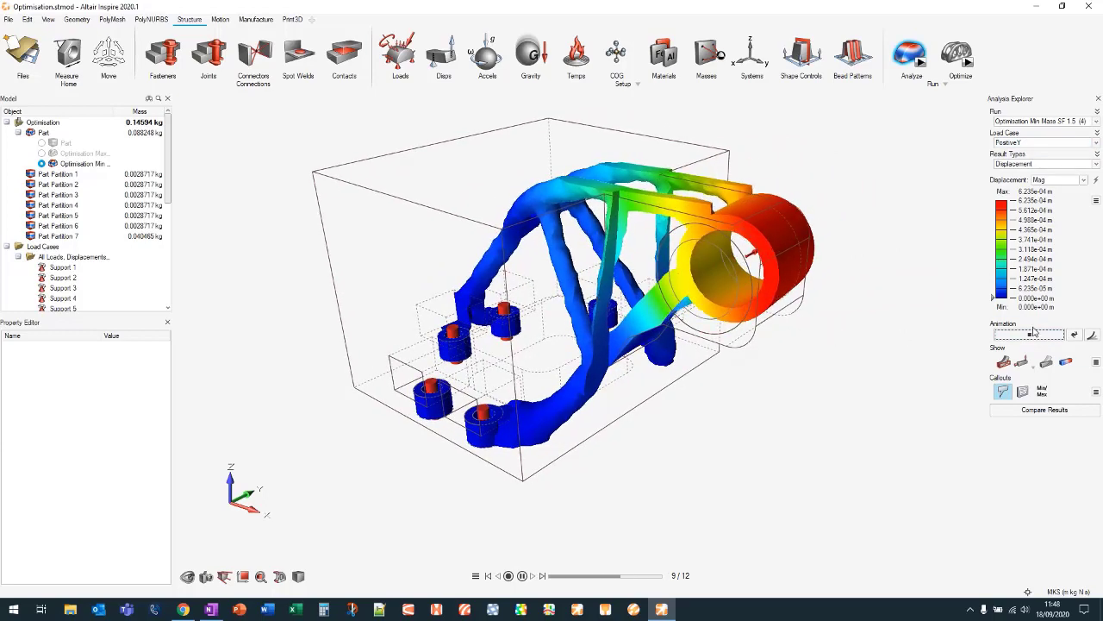
pyautogui.click(1035, 335)
# Display the Factor of Safety results, lower the legend's upper threshold to inspect the weakest region, and restore the full range
pyautogui.click(1035, 164)
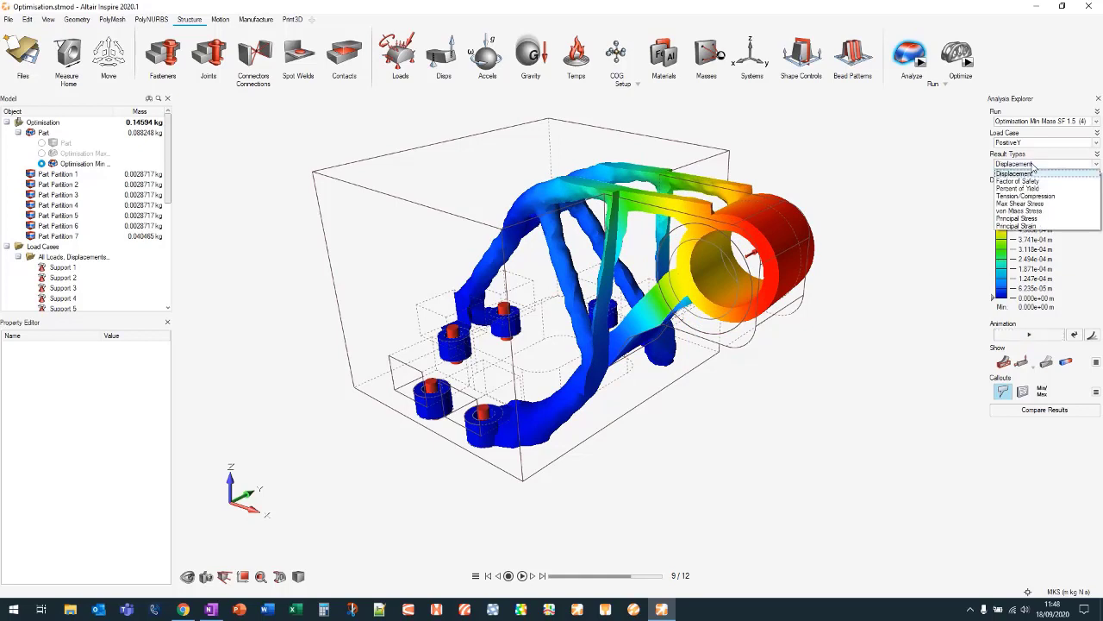
pyautogui.click(1033, 181)
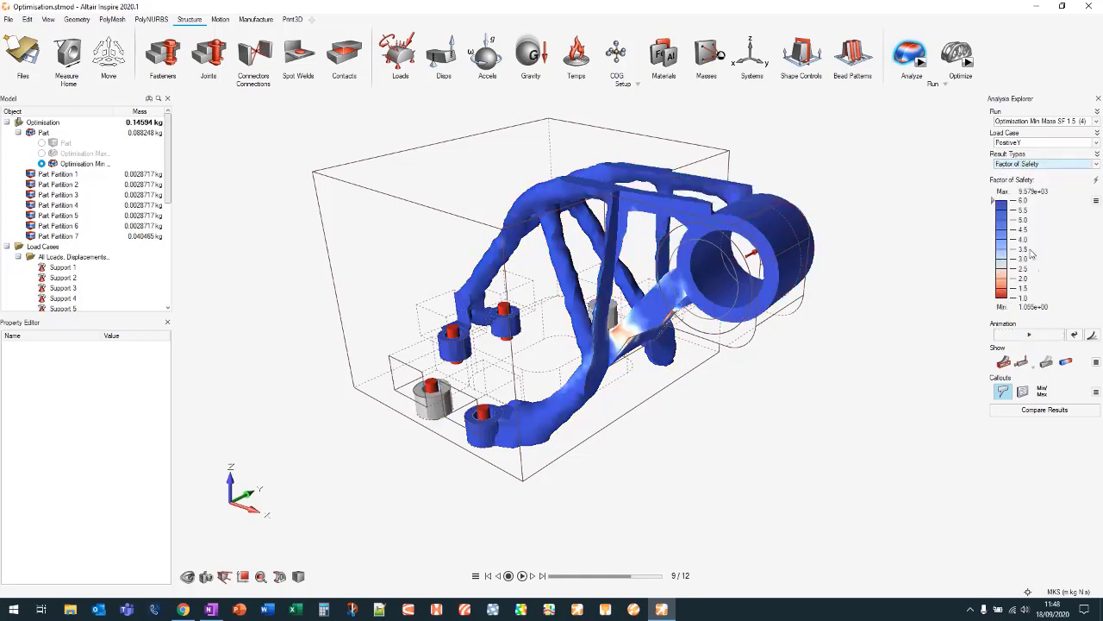
pyautogui.moveTo(992, 200); pyautogui.dragTo(991, 228)
pyautogui.moveTo(716, 309); pyautogui.dragTo(754, 322, button='middle')
pyautogui.moveTo(991, 229); pyautogui.dragTo(991, 200)
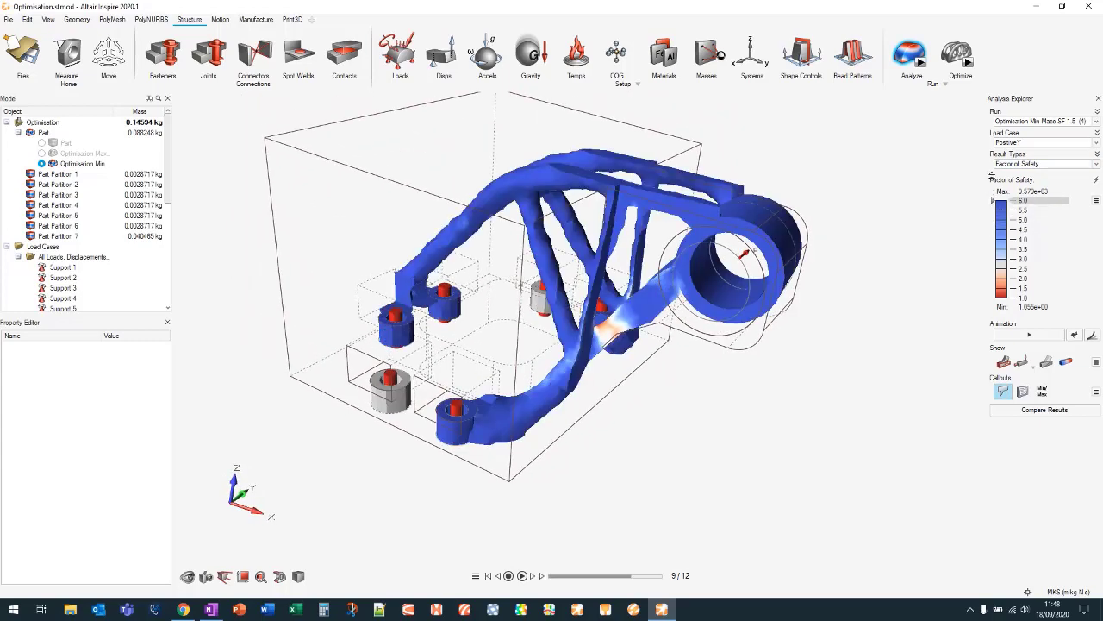
# Display the von Mises Stress results and view the bracket from a lower angle
pyautogui.click(1029, 164)
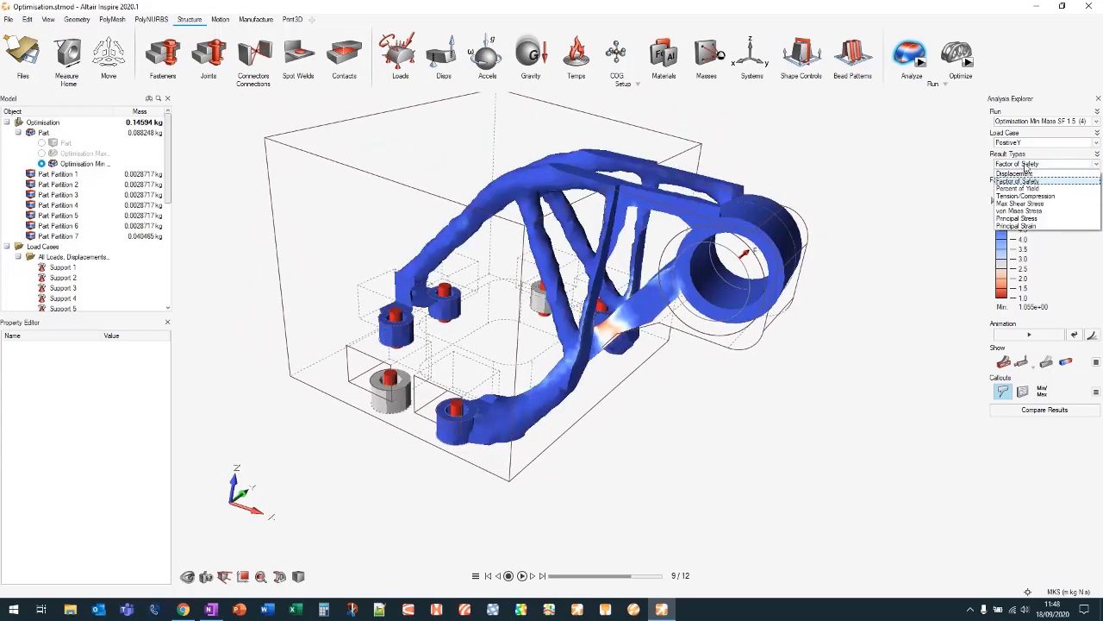
pyautogui.click(1019, 210)
pyautogui.moveTo(885, 298); pyautogui.dragTo(885, 268, button='right')
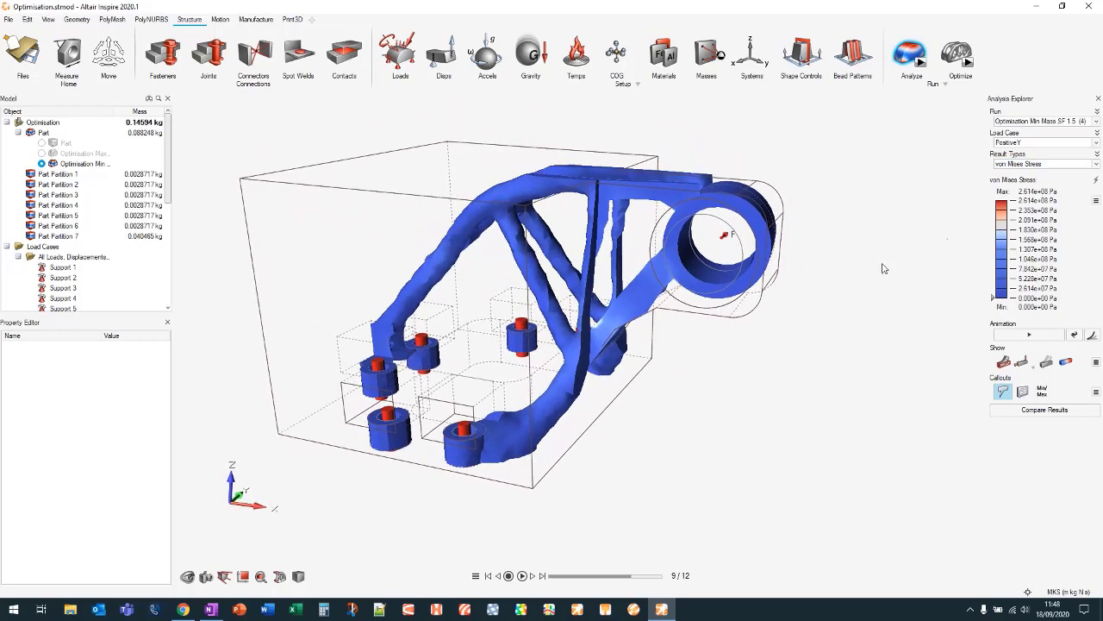
# Return to the Displacement results and show the minimum and maximum callouts on the model
pyautogui.click(1045, 163)
pyautogui.click(1017, 173)
pyautogui.moveTo(859, 320); pyautogui.dragTo(810, 336, button='right')
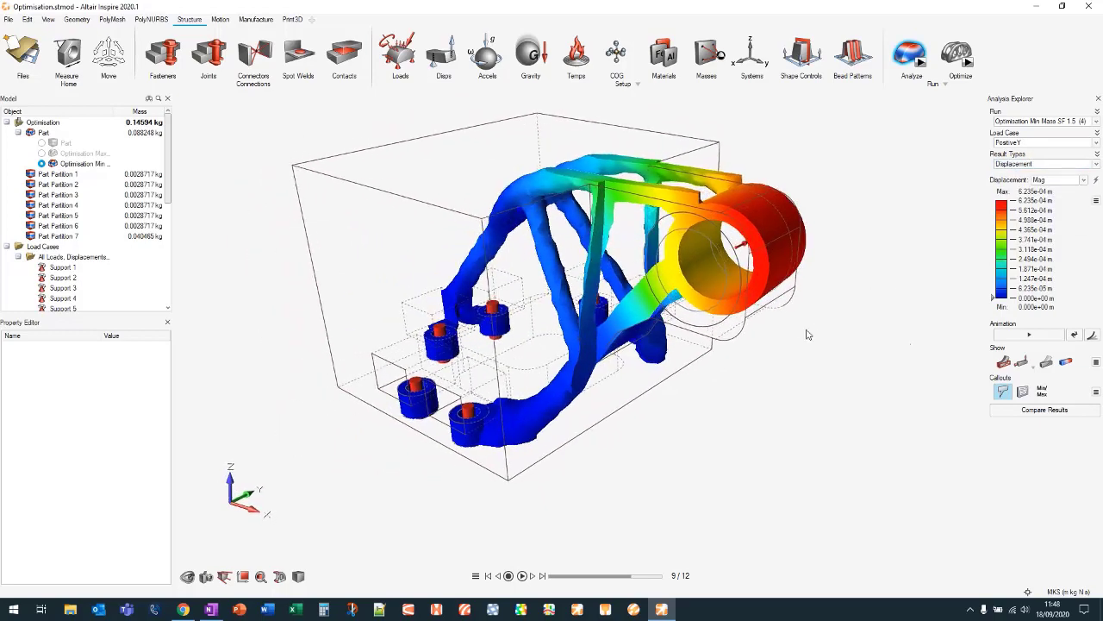
pyautogui.click(1042, 391)
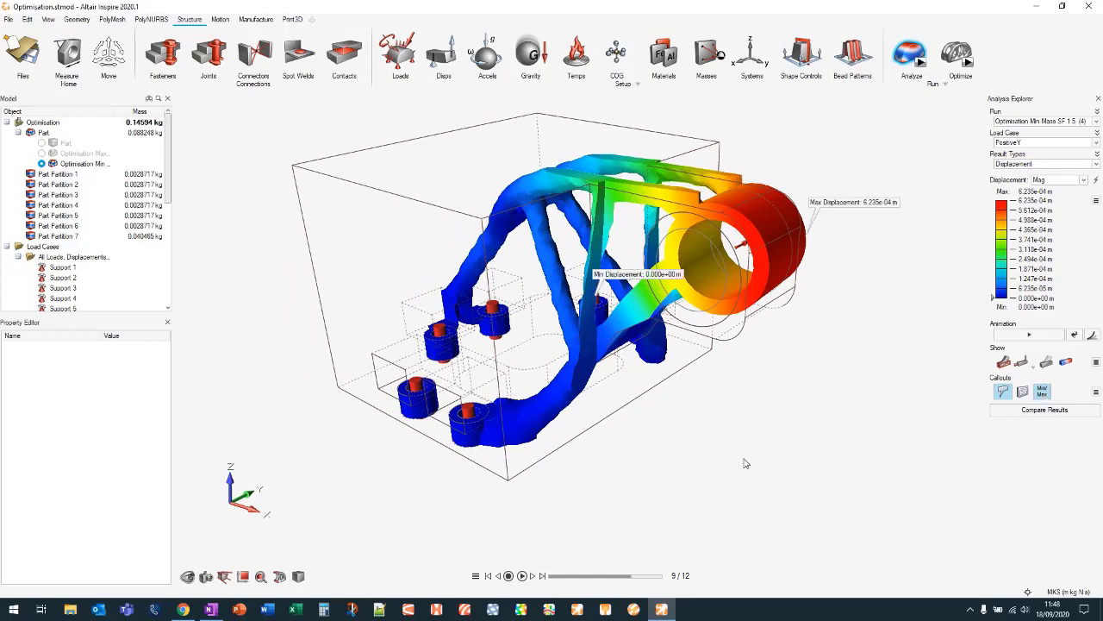
pyautogui.moveTo(832, 351); pyautogui.dragTo(795, 372, button='right')
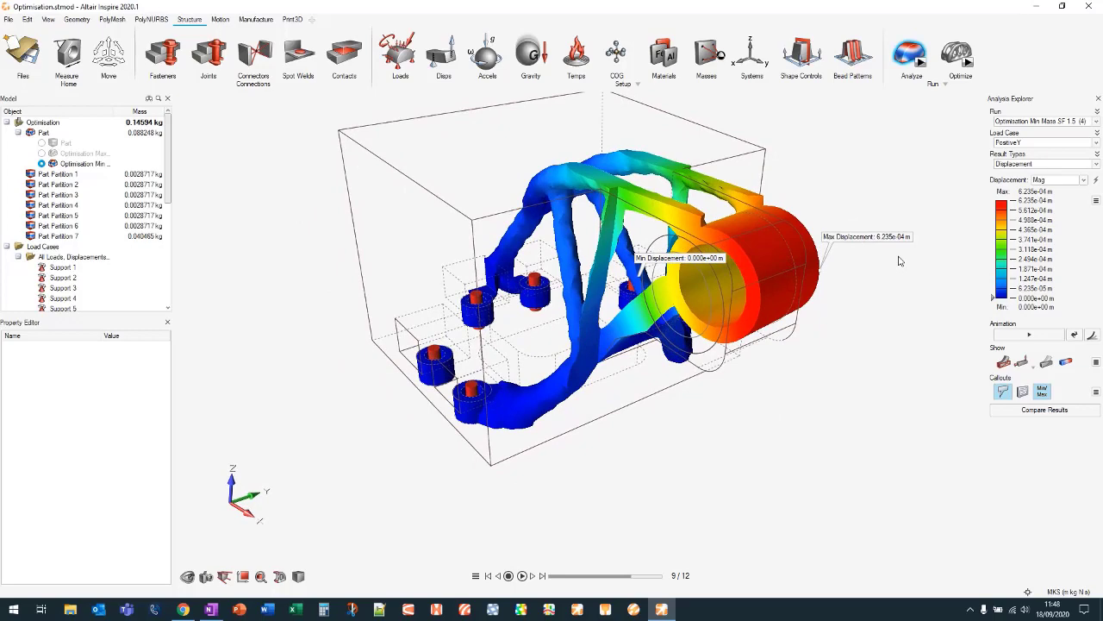
pyautogui.moveTo(859, 333); pyautogui.dragTo(920, 380, button='right')
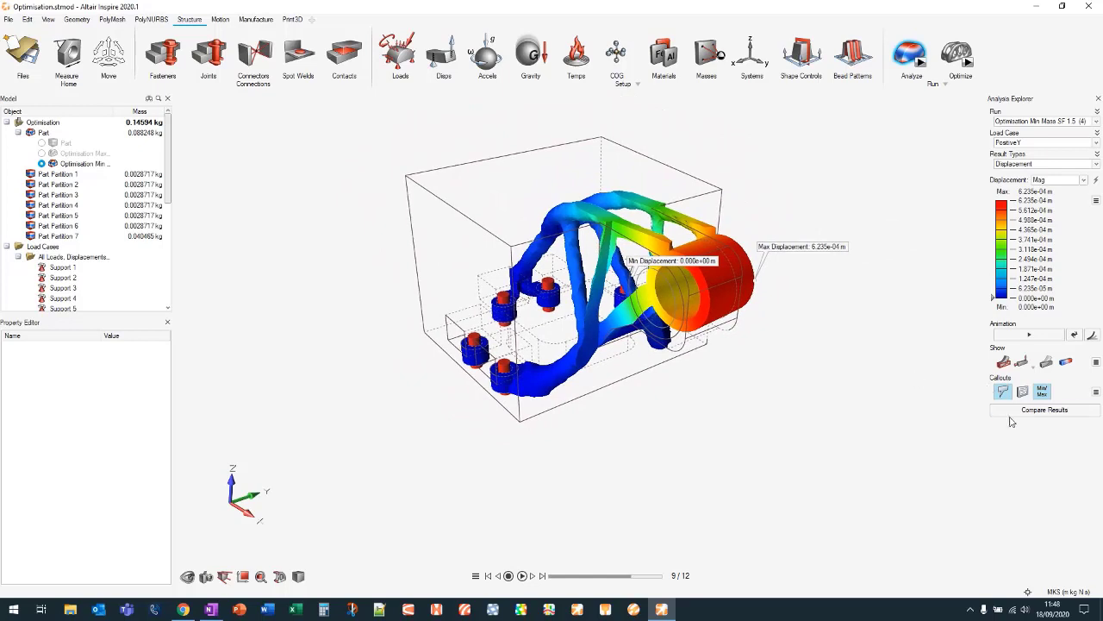
# Compare the results of all runs and add the minimum Factor of Safety to the comparison table
pyautogui.click(1046, 413)
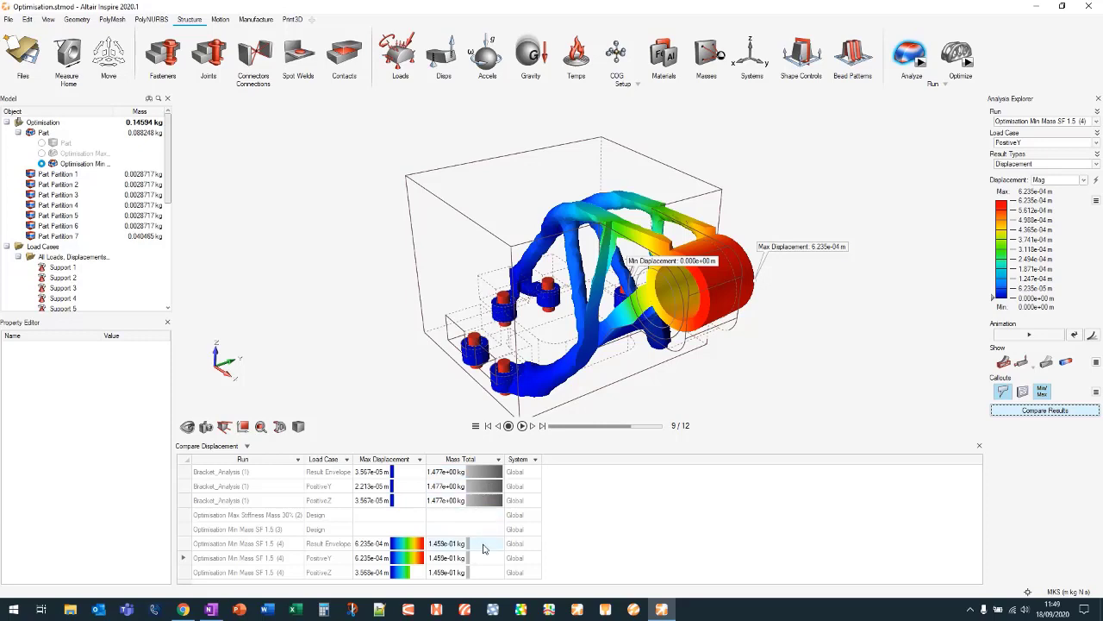
pyautogui.rightClick(618, 464)
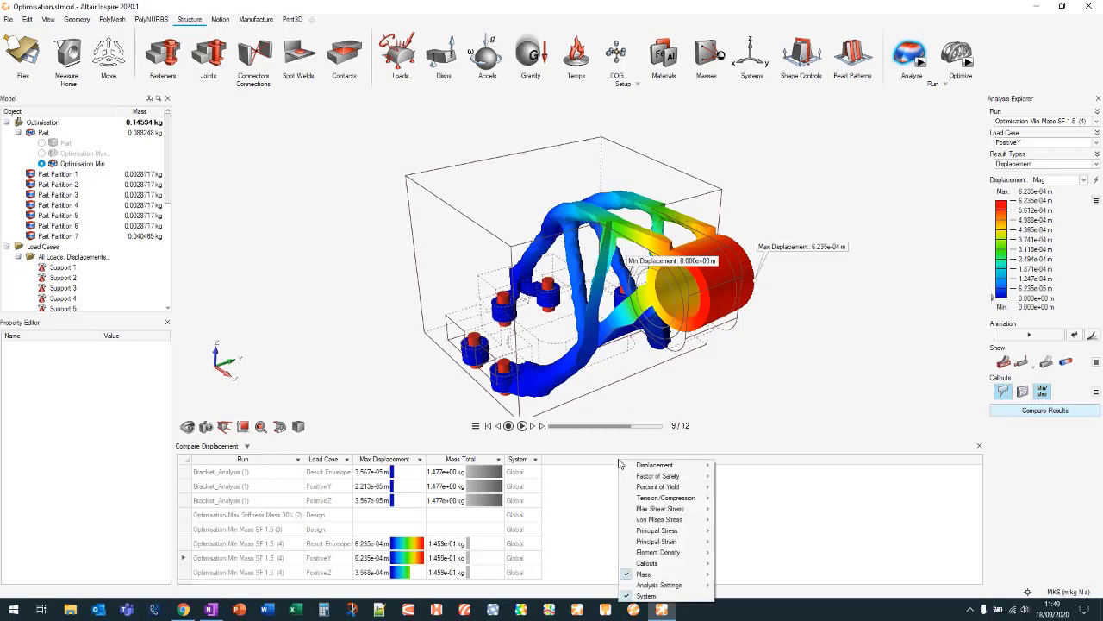
pyautogui.moveTo(647, 466)
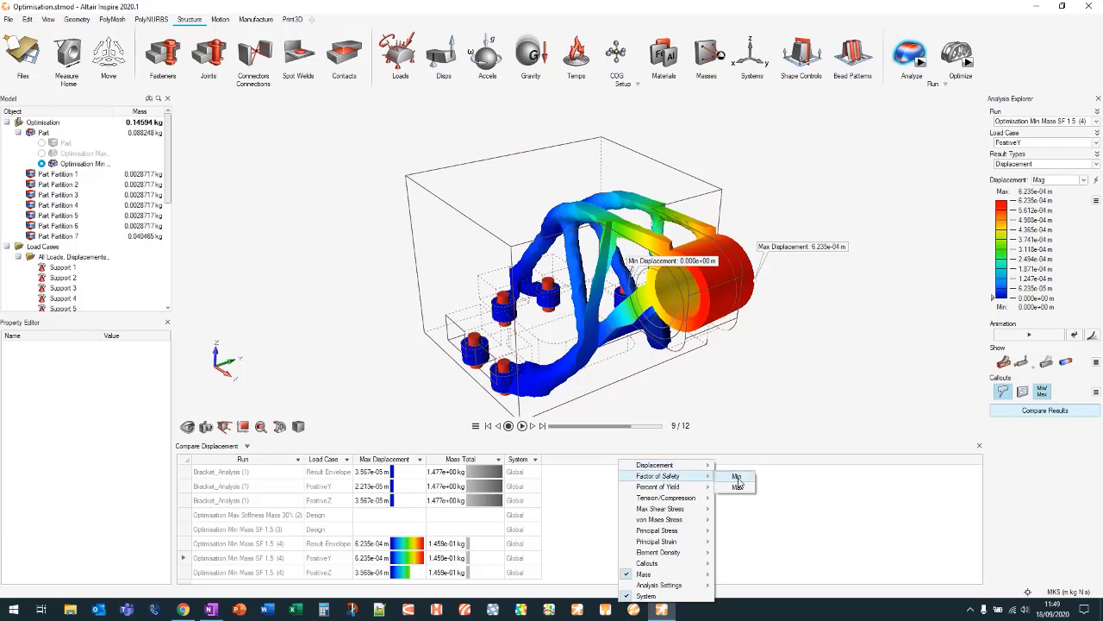
pyautogui.click(739, 478)
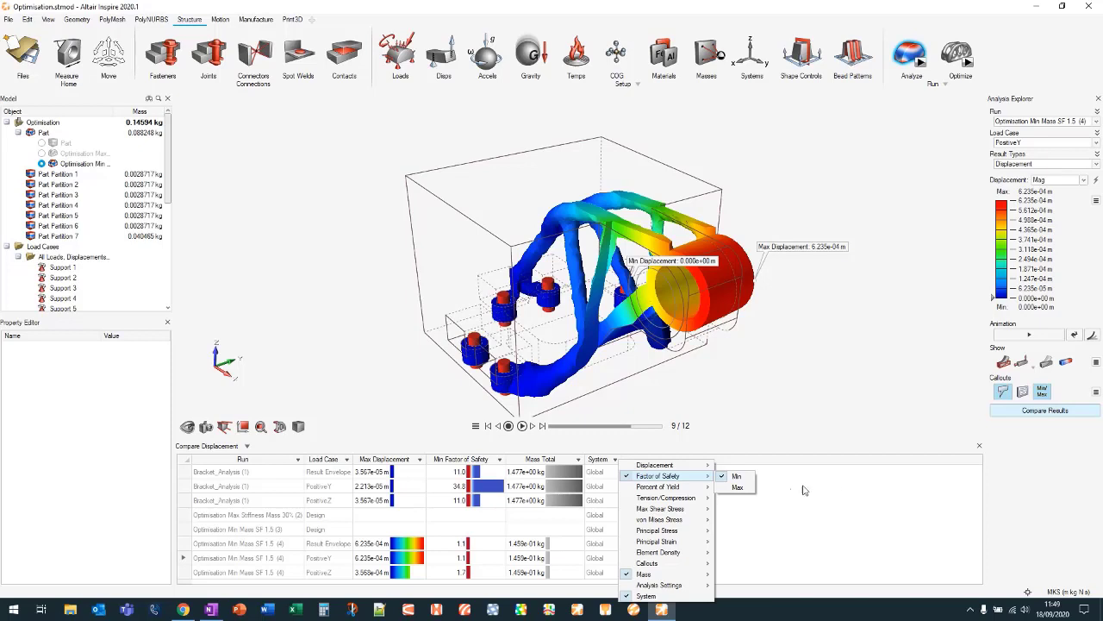
pyautogui.click(817, 532)
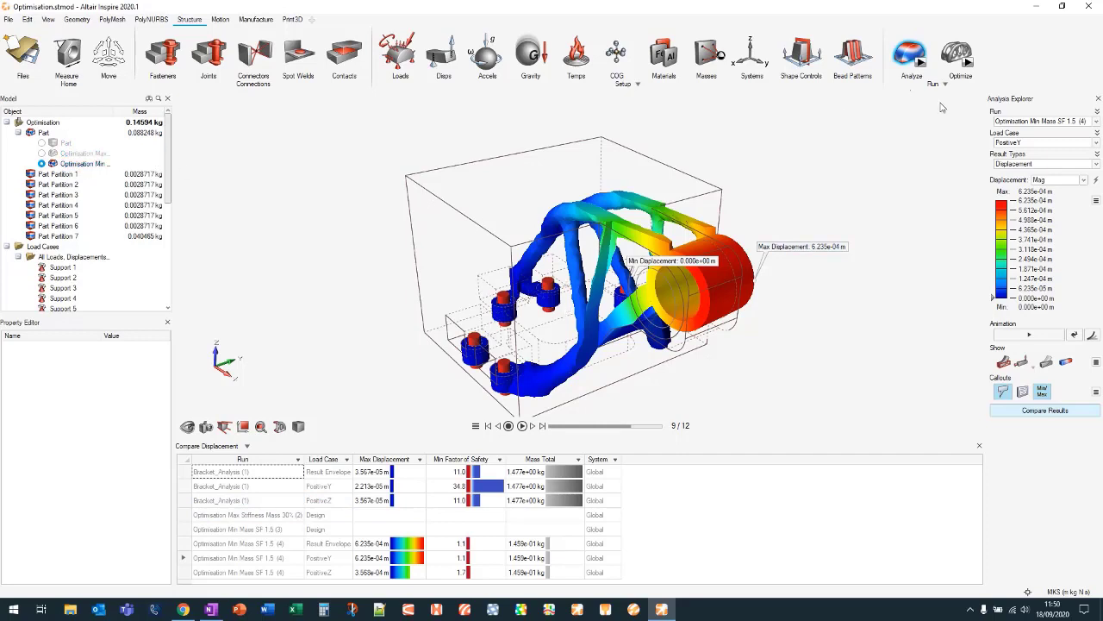
# Leave the analysis results, show the Max Stiffness optimization shape, and increase its retained material slightly
pyautogui.moveTo(926, 172); pyautogui.dragTo(833, 173, button='right')
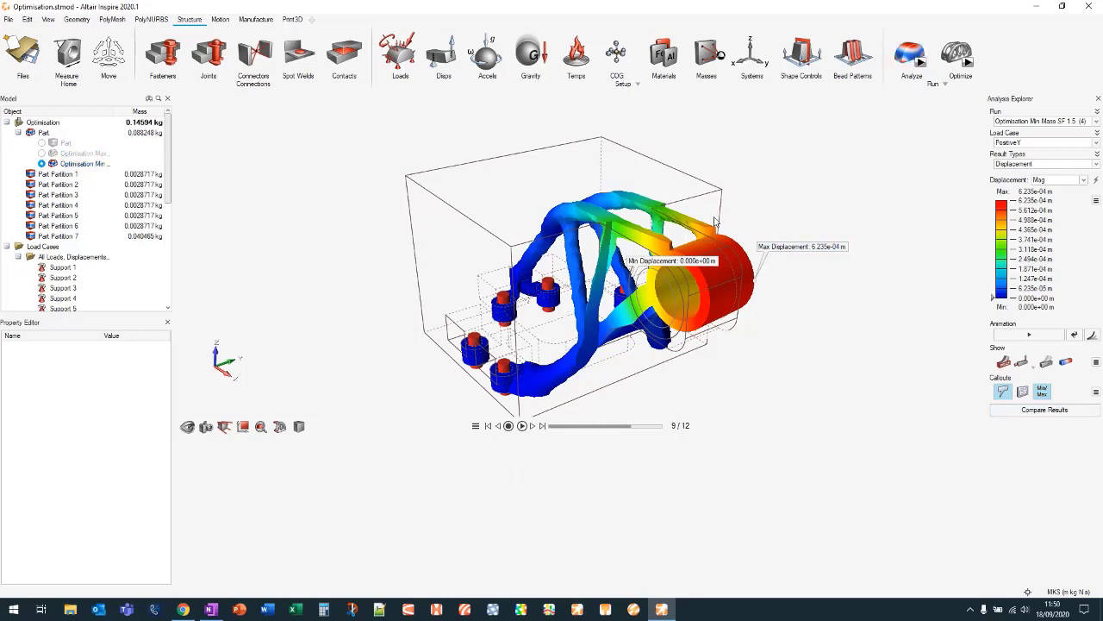
pyautogui.click(909, 53)
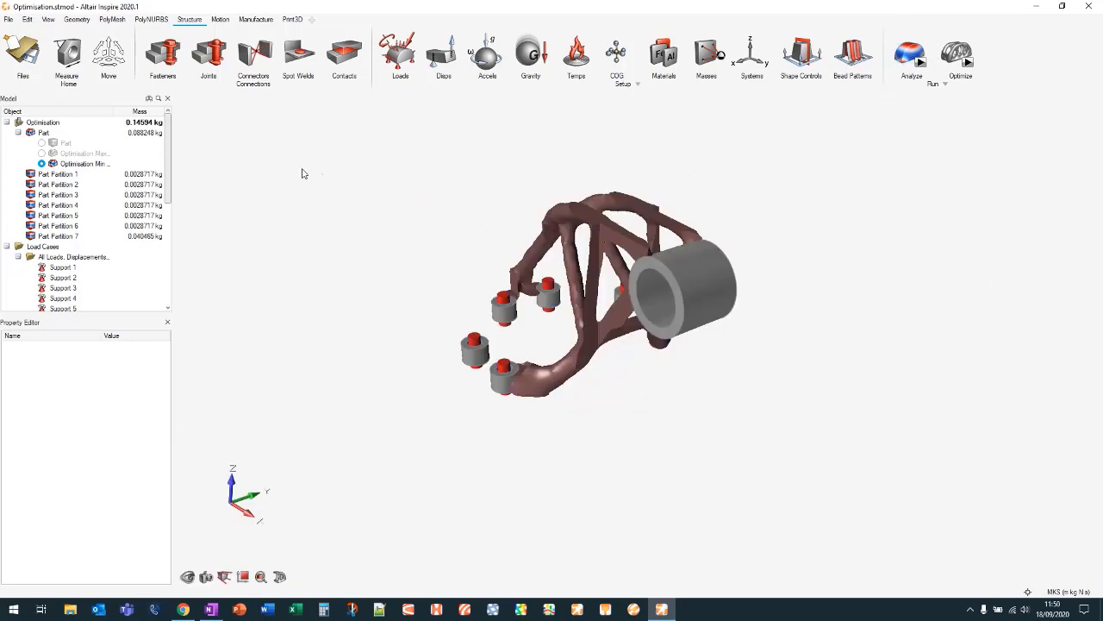
pyautogui.click(43, 154)
pyautogui.click(43, 155)
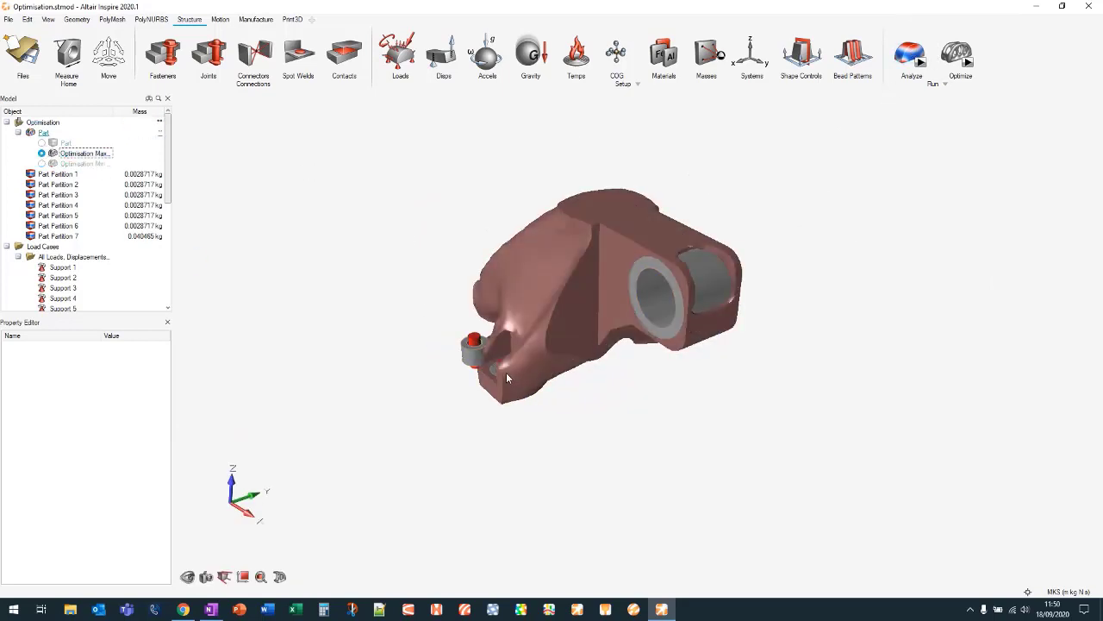
pyautogui.moveTo(672, 404); pyautogui.dragTo(704, 337, button='right')
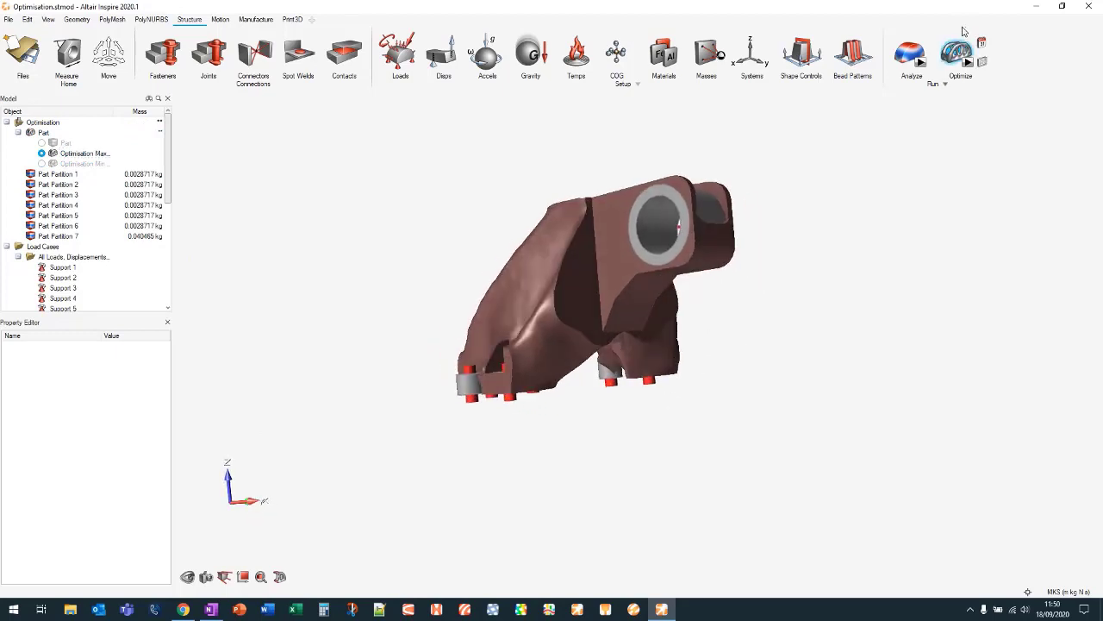
pyautogui.click(961, 51)
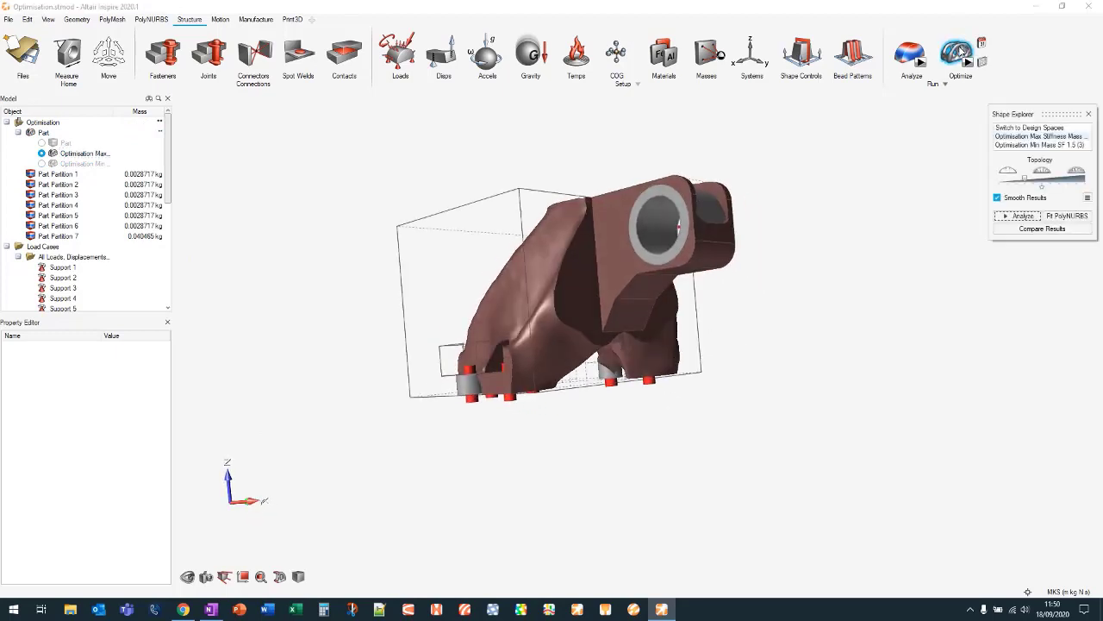
pyautogui.moveTo(1028, 182); pyautogui.dragTo(1043, 183)
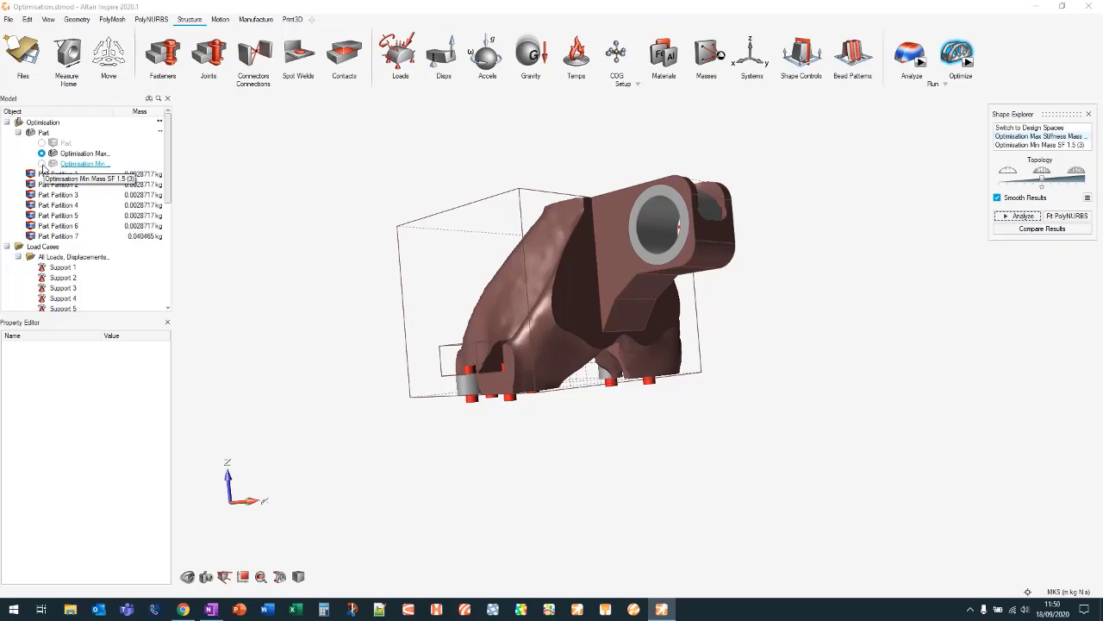
# Show the Min Mass SF 1.5 shape again, check it from several sides, and fit PolyNURBS to it
pyautogui.click(43, 166)
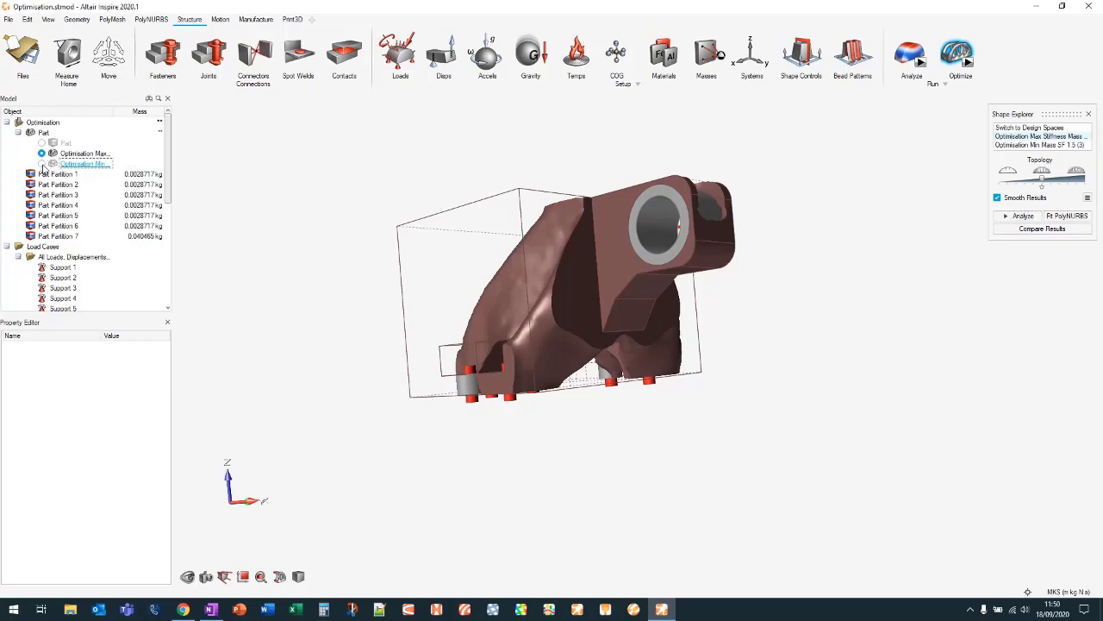
pyautogui.click(41, 164)
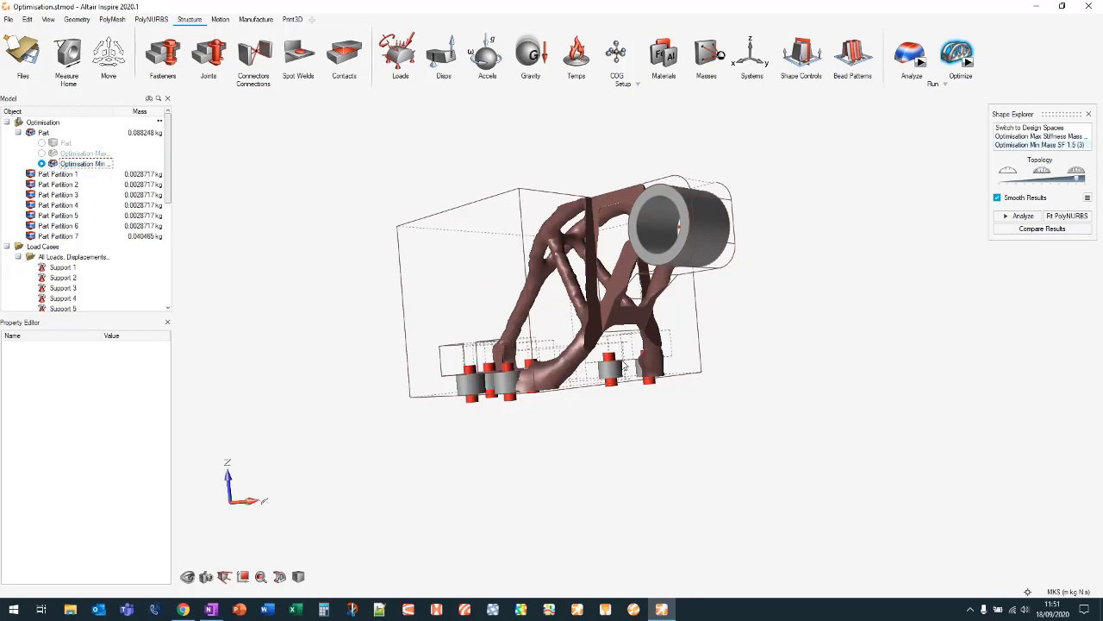
pyautogui.moveTo(553, 313); pyautogui.dragTo(865, 338, button='right')
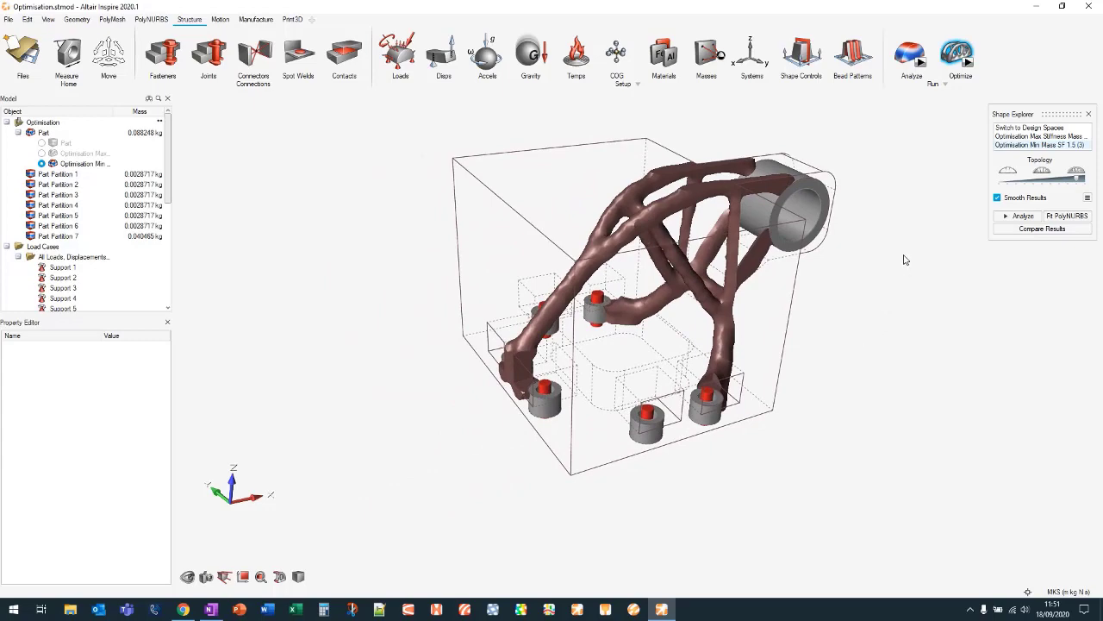
pyautogui.moveTo(899, 292); pyautogui.dragTo(834, 332, button='right')
pyautogui.moveTo(839, 218); pyautogui.dragTo(844, 187, button='right')
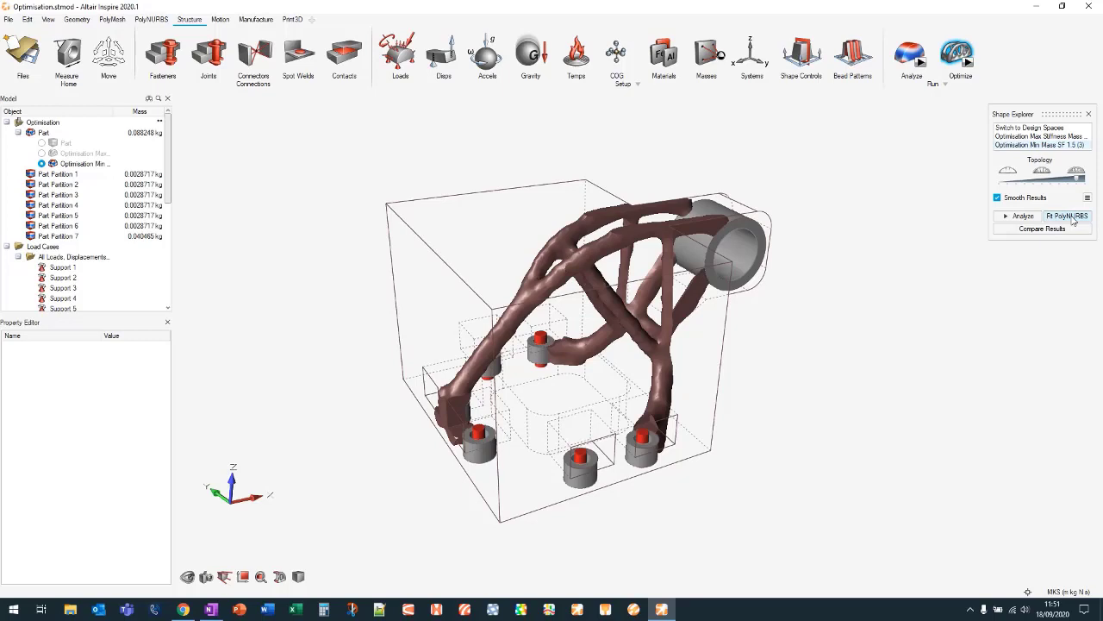
pyautogui.click(1073, 221)
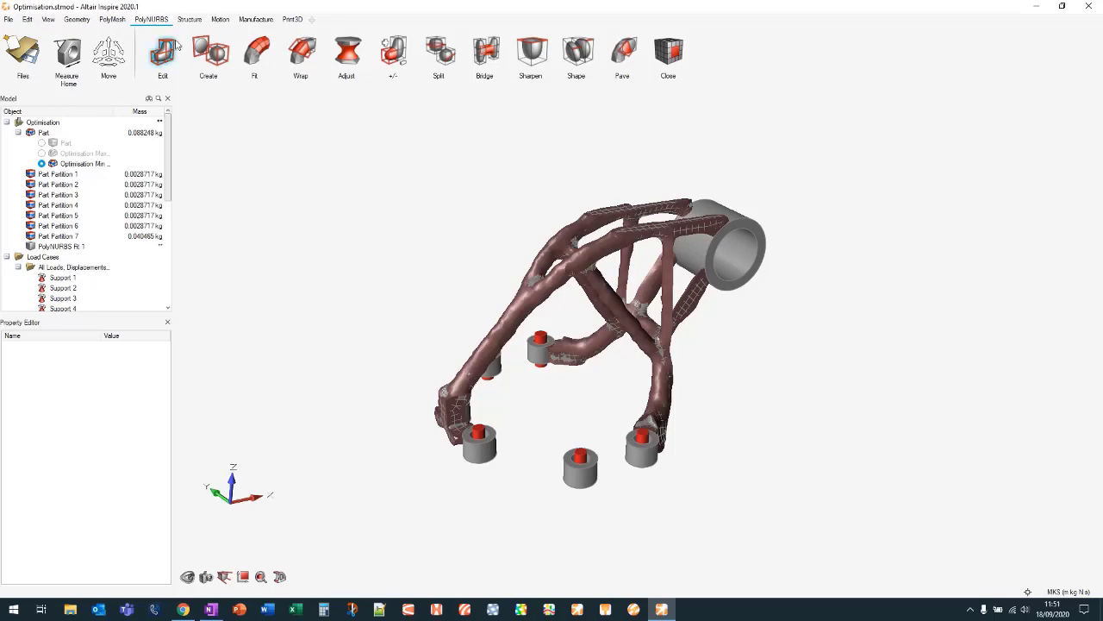
# Hide the optimized part and examine the fitted PolyNURBS from several sides, especially where its legs meet the cylindrical supports
pyautogui.click(31, 132)
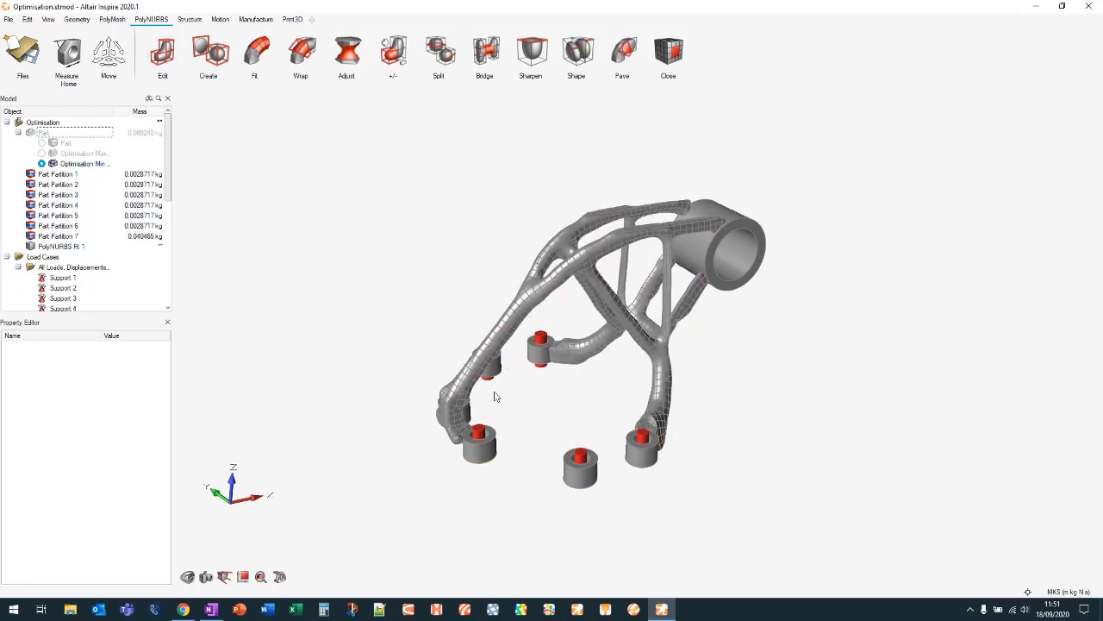
pyautogui.moveTo(545, 441); pyautogui.dragTo(581, 419, button='right')
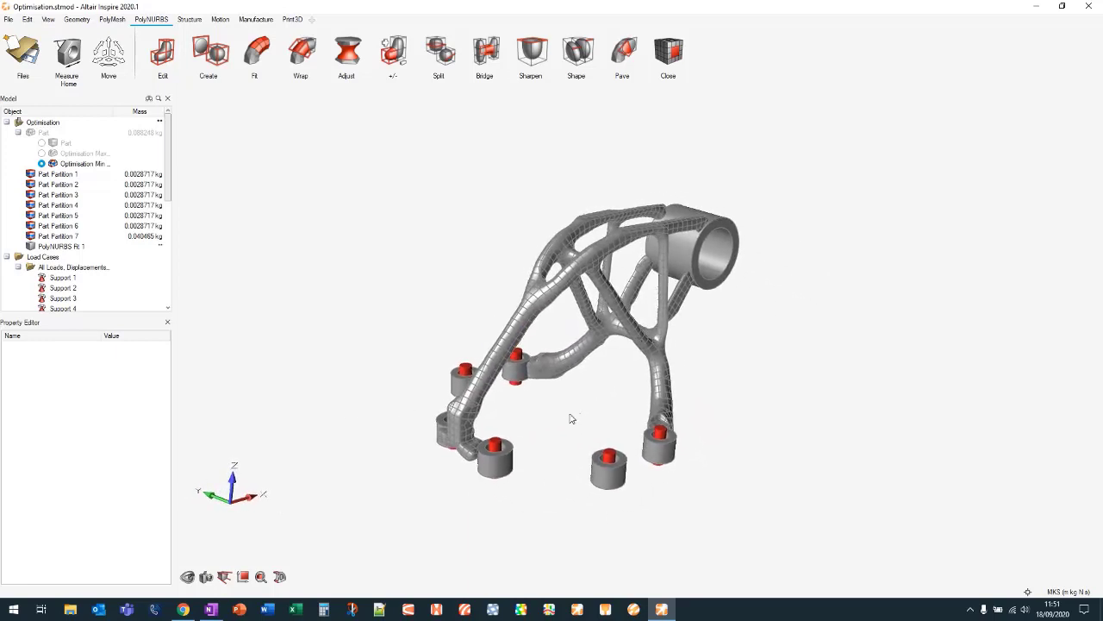
pyautogui.scroll(8, 571, 419)
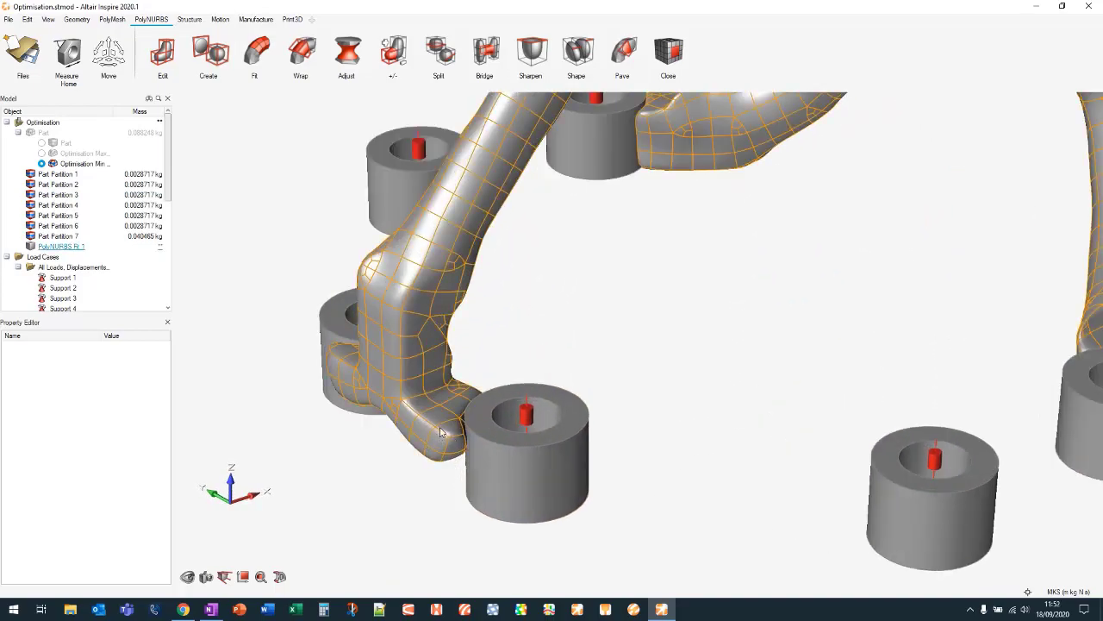
pyautogui.moveTo(442, 436)
pyautogui.mouseDown(button='right')
pyautogui.moveTo(568, 432)
pyautogui.moveTo(628, 413)
pyautogui.moveTo(592, 435)
pyautogui.moveTo(446, 428)
pyautogui.mouseUp(button='right')
pyautogui.scroll(-8, 446, 428)
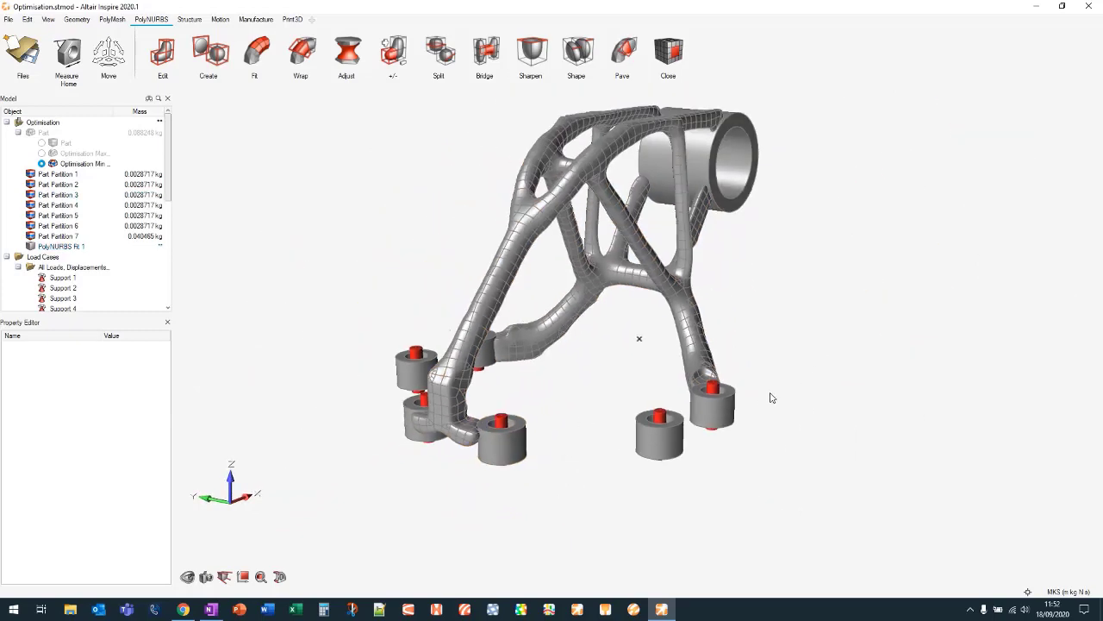
pyautogui.moveTo(768, 394); pyautogui.dragTo(641, 337, button='right')
pyautogui.scroll(5, 588, 452)
pyautogui.scroll(-6, 658, 426)
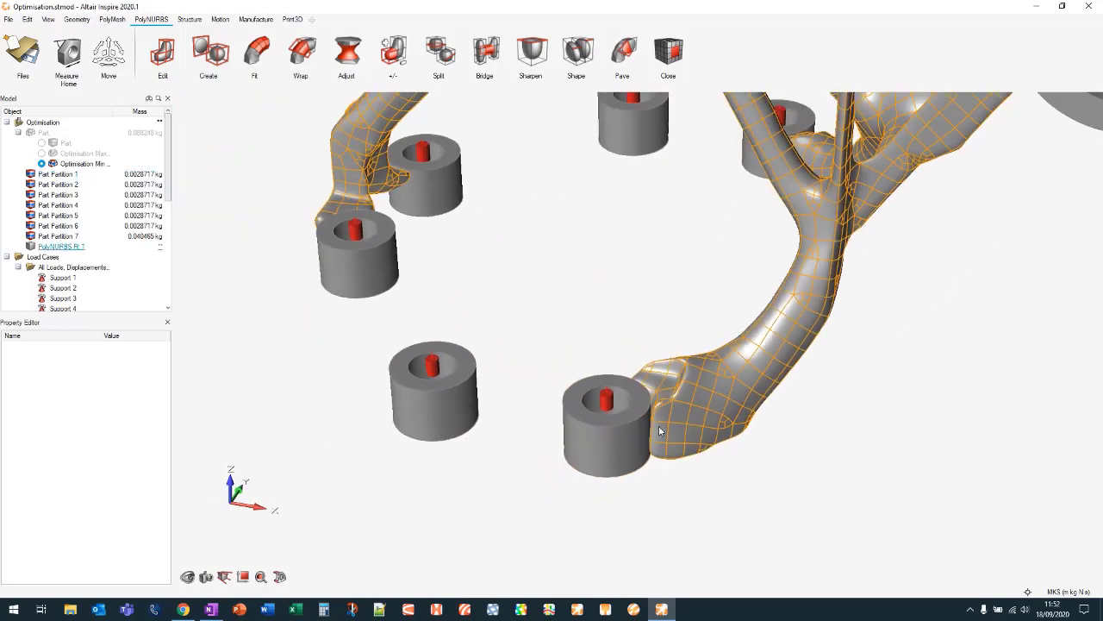
pyautogui.moveTo(843, 432); pyautogui.dragTo(776, 427, button='right')
pyautogui.scroll(-2, 769, 461)
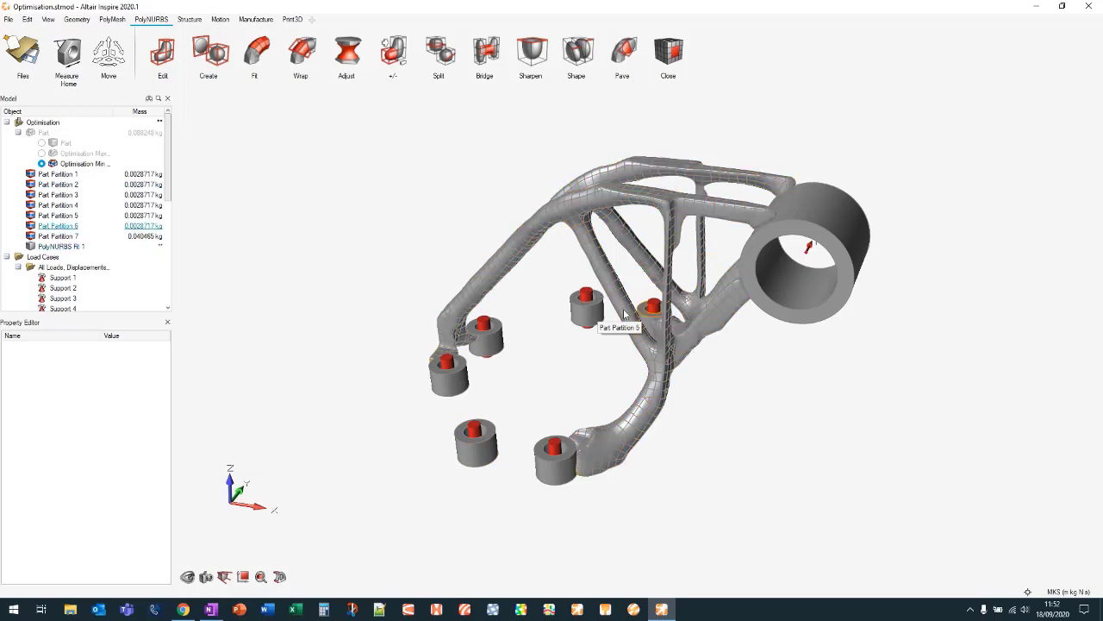
pyautogui.moveTo(778, 433); pyautogui.dragTo(920, 408, button='right')
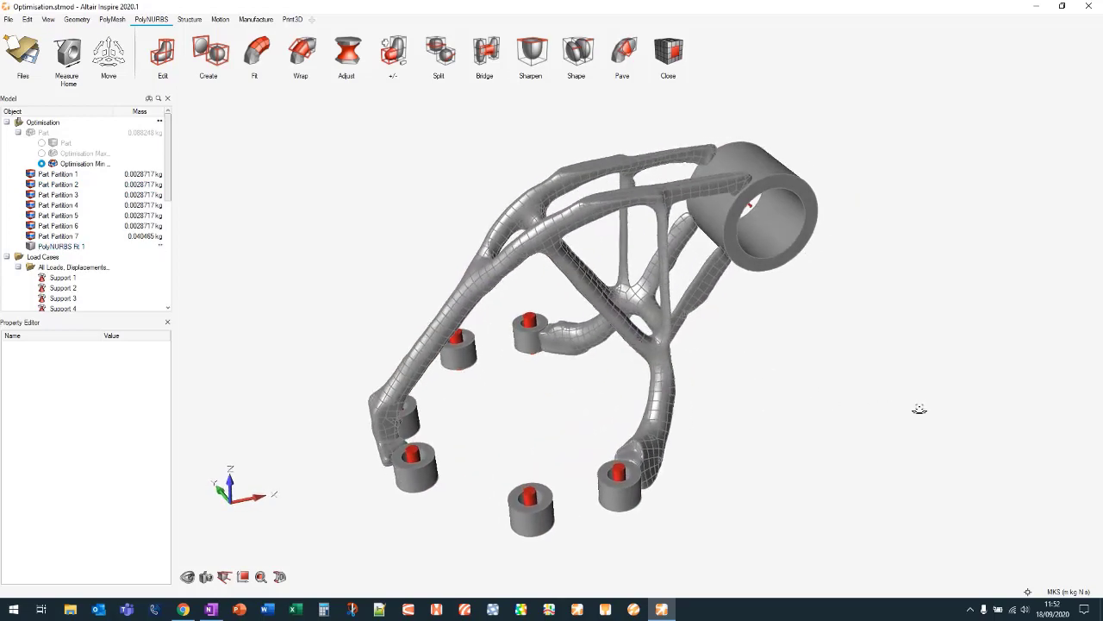
# Hide PolyNURBS Fit 1 and show the Min Mass optimized part again
pyautogui.click(32, 247)
pyautogui.click(30, 134)
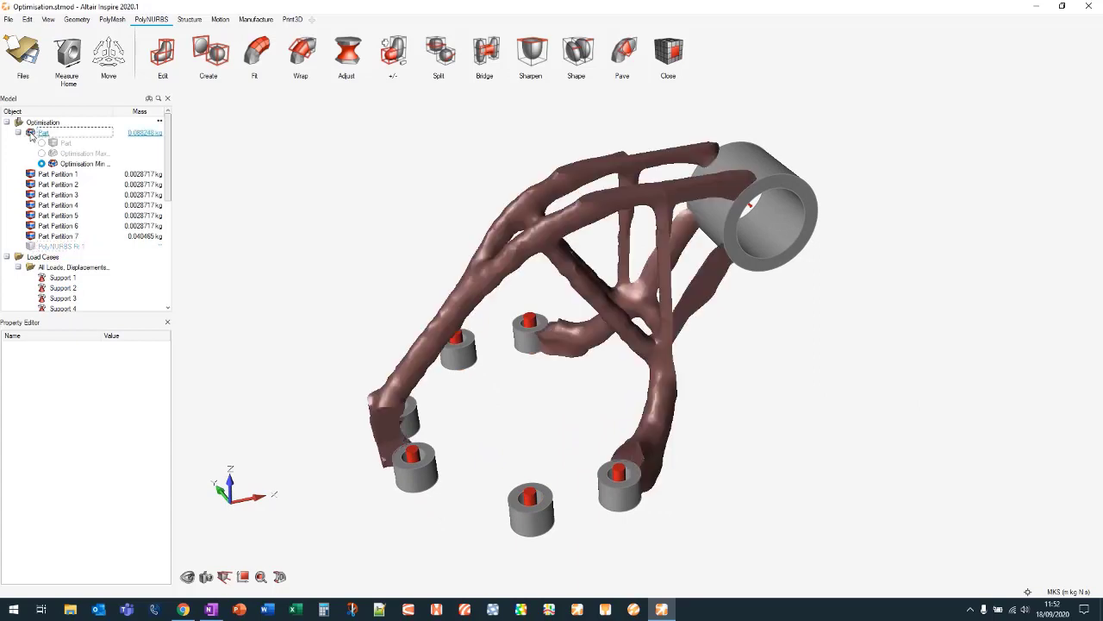
pyautogui.scroll(-2, 831, 343)
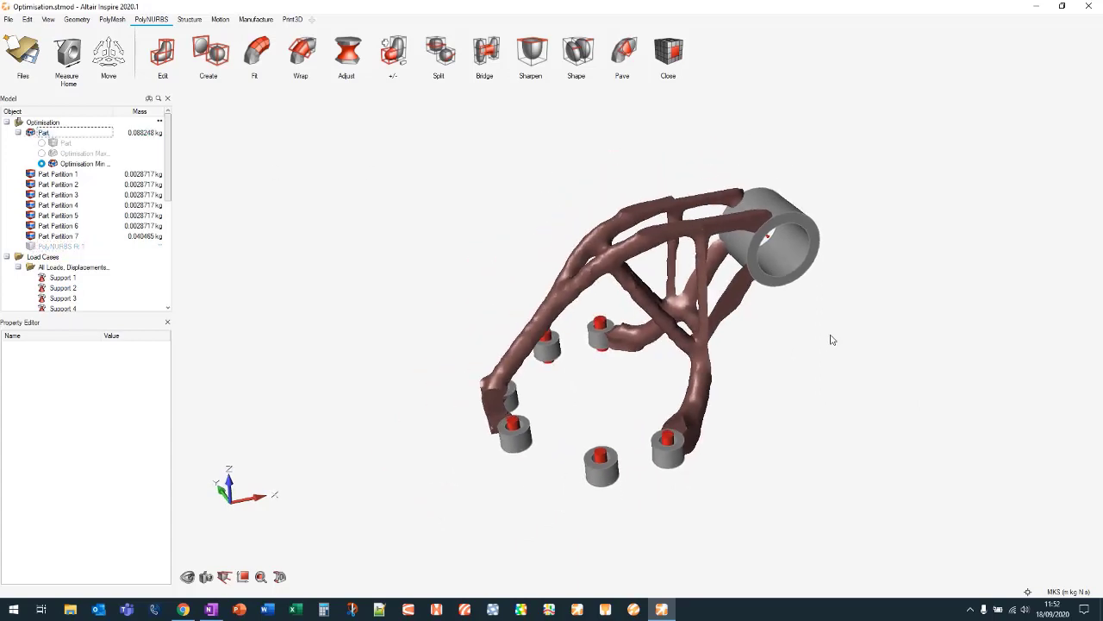
pyautogui.moveTo(837, 360); pyautogui.dragTo(807, 359, button='middle')
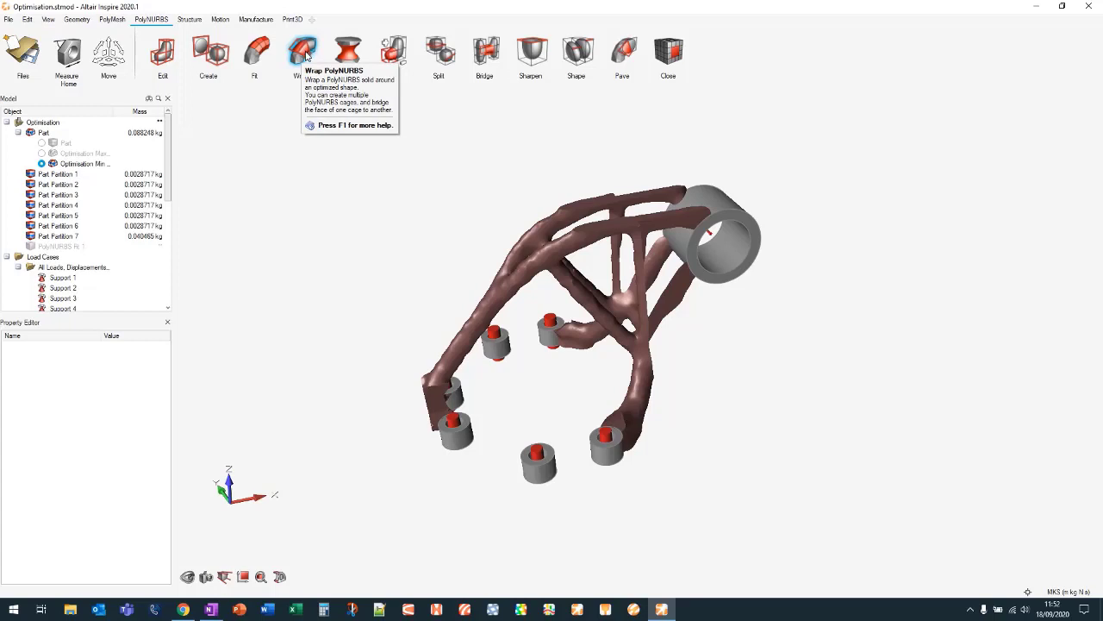
# Wrap a PolyNURBS block around the straight part of the long leg, between its foot and the fork
pyautogui.click(308, 55)
pyautogui.moveTo(527, 384); pyautogui.dragTo(675, 370, button='right')
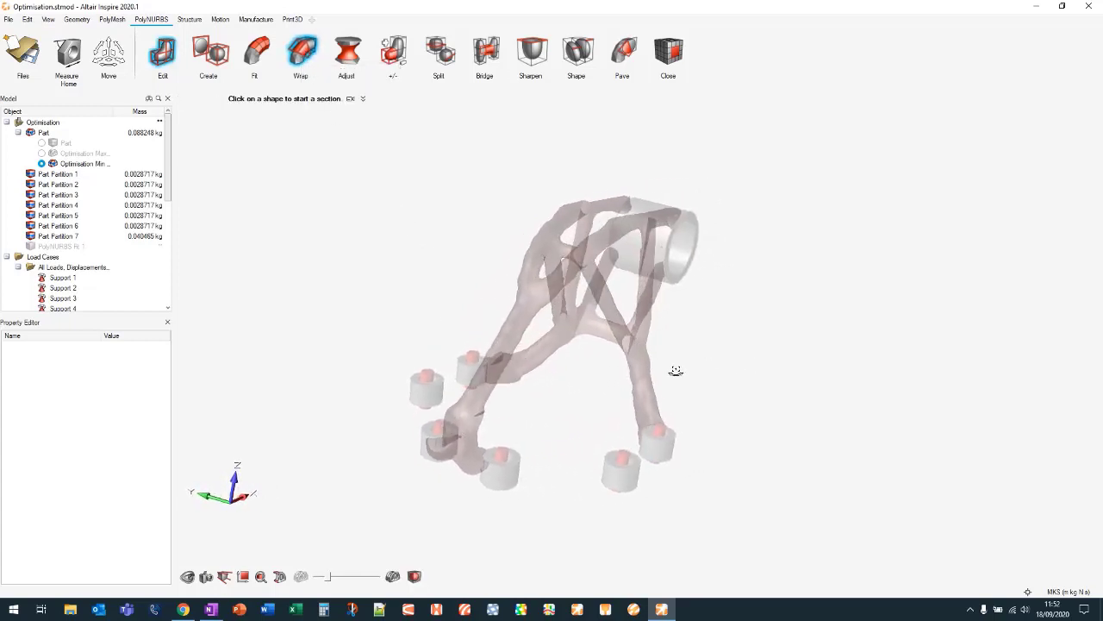
pyautogui.moveTo(483, 398); pyautogui.dragTo(505, 379, button='right')
pyautogui.scroll(10, 504, 377)
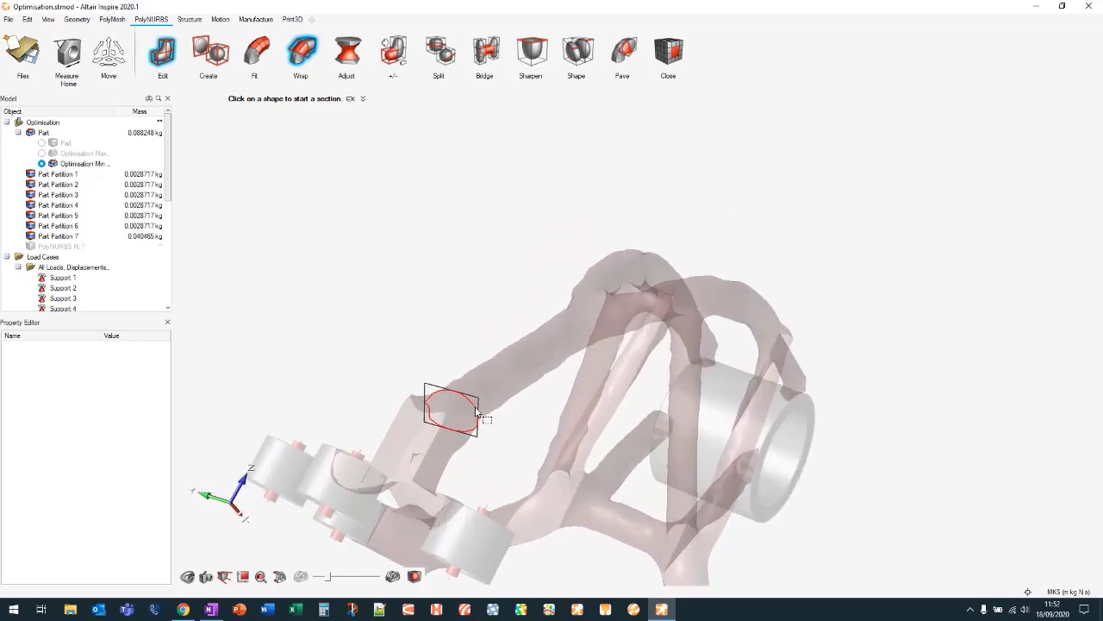
pyautogui.scroll(3, 498, 394)
pyautogui.moveTo(494, 382); pyautogui.dragTo(399, 393, button='middle')
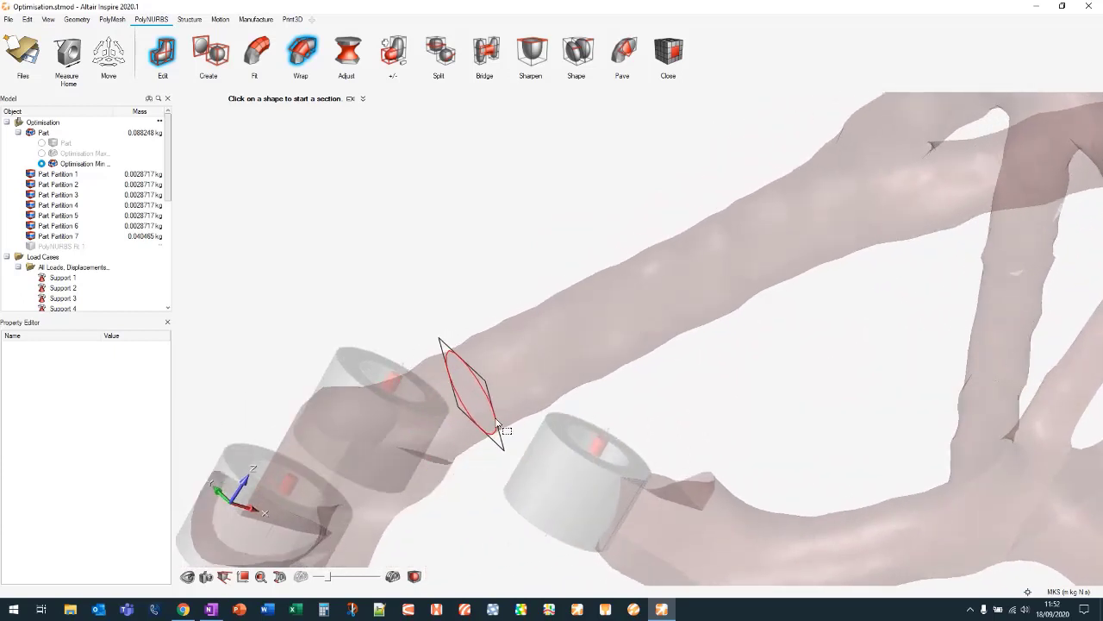
pyautogui.click(466, 376)
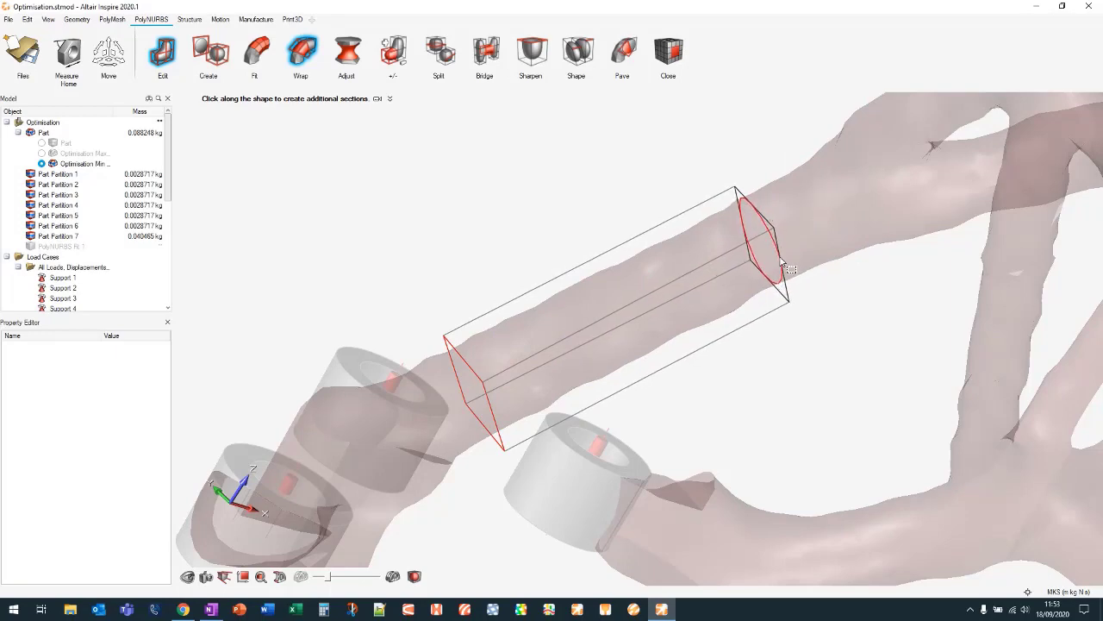
pyautogui.moveTo(758, 232); pyautogui.dragTo(764, 269, button='middle')
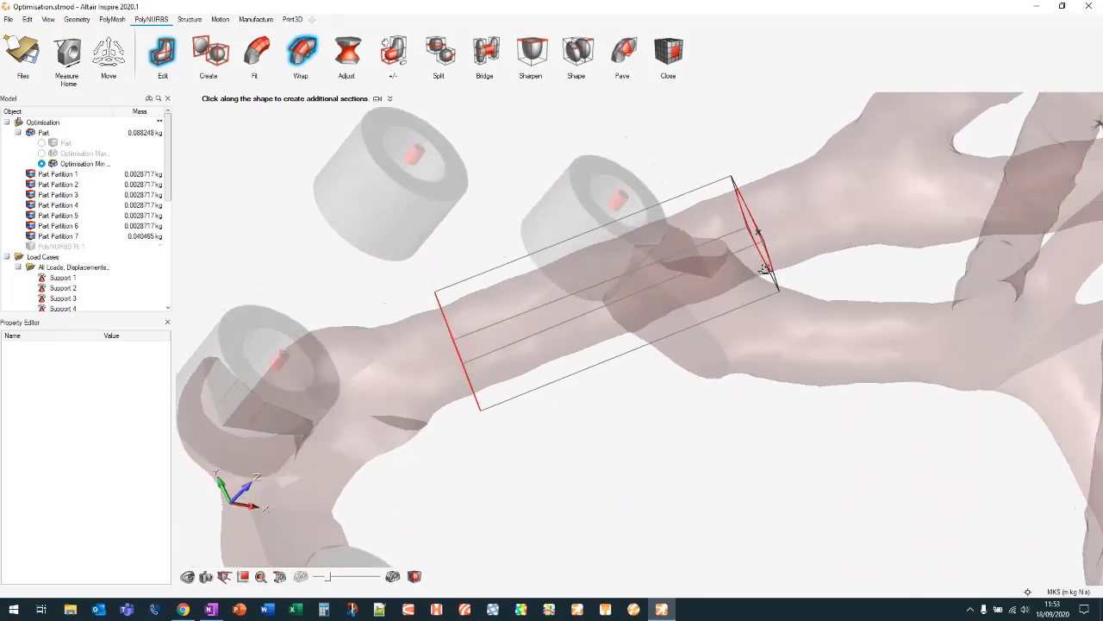
pyautogui.moveTo(763, 269); pyautogui.dragTo(778, 315, button='right')
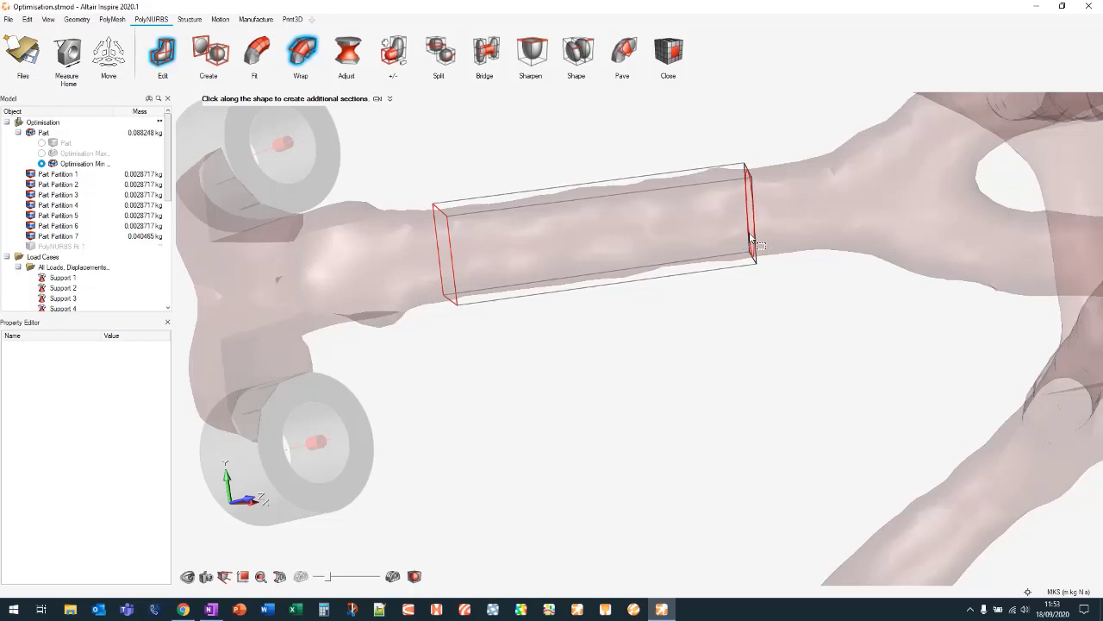
pyautogui.moveTo(750, 255); pyautogui.dragTo(804, 192)
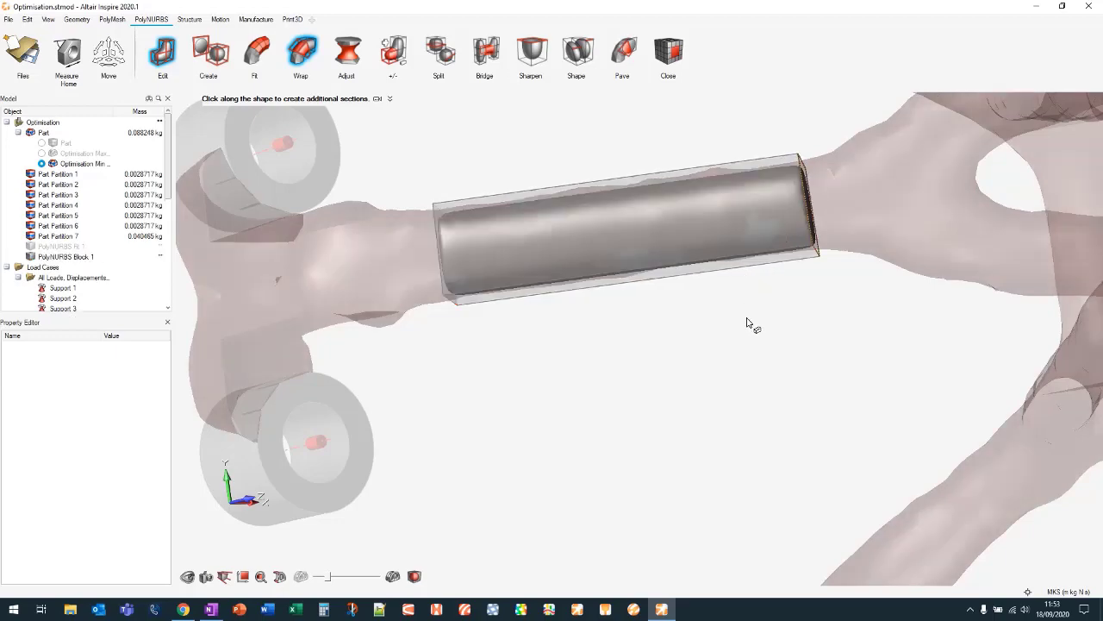
pyautogui.moveTo(751, 320); pyautogui.dragTo(750, 259, button='right')
pyautogui.moveTo(750, 259); pyautogui.dragTo(753, 230, button='middle')
pyautogui.scroll(-2, 690, 211)
pyautogui.moveTo(724, 167); pyautogui.dragTo(531, 376, button='right')
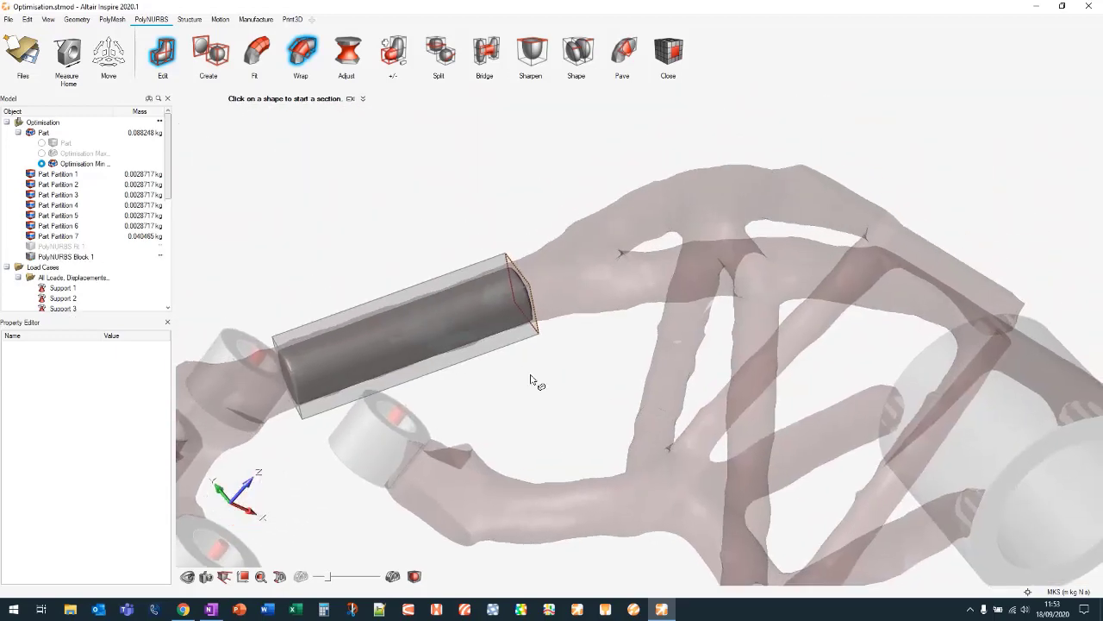
pyautogui.click(523, 293)
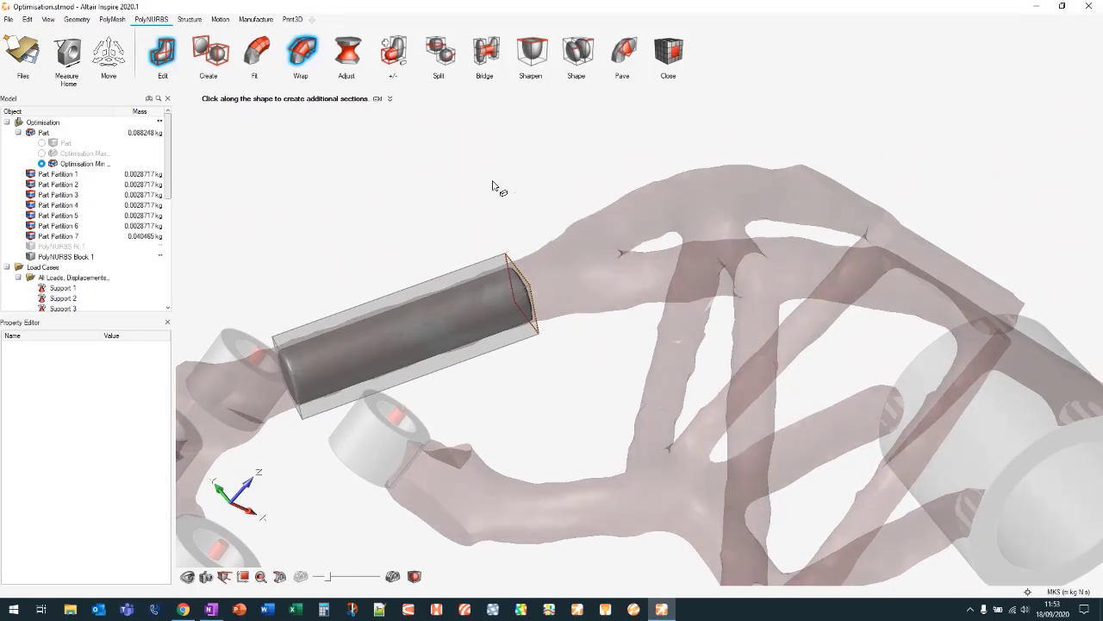
pyautogui.scroll(-2, 478, 213)
pyautogui.rightClick(479, 216)
# Wrap a second PolyNURBS block along the diagonal strut running down from the near upper arm
pyautogui.moveTo(690, 351); pyautogui.dragTo(512, 426, button='middle')
pyautogui.moveTo(514, 426); pyautogui.dragTo(591, 297, button='right')
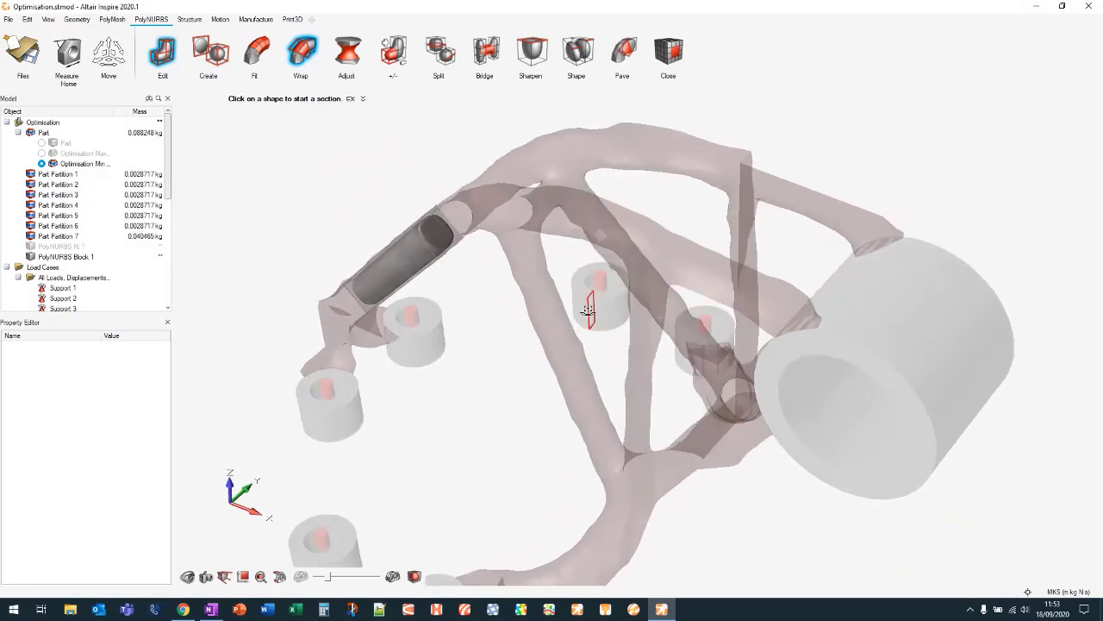
pyautogui.click(536, 257)
pyautogui.moveTo(598, 442); pyautogui.dragTo(599, 456, button='right')
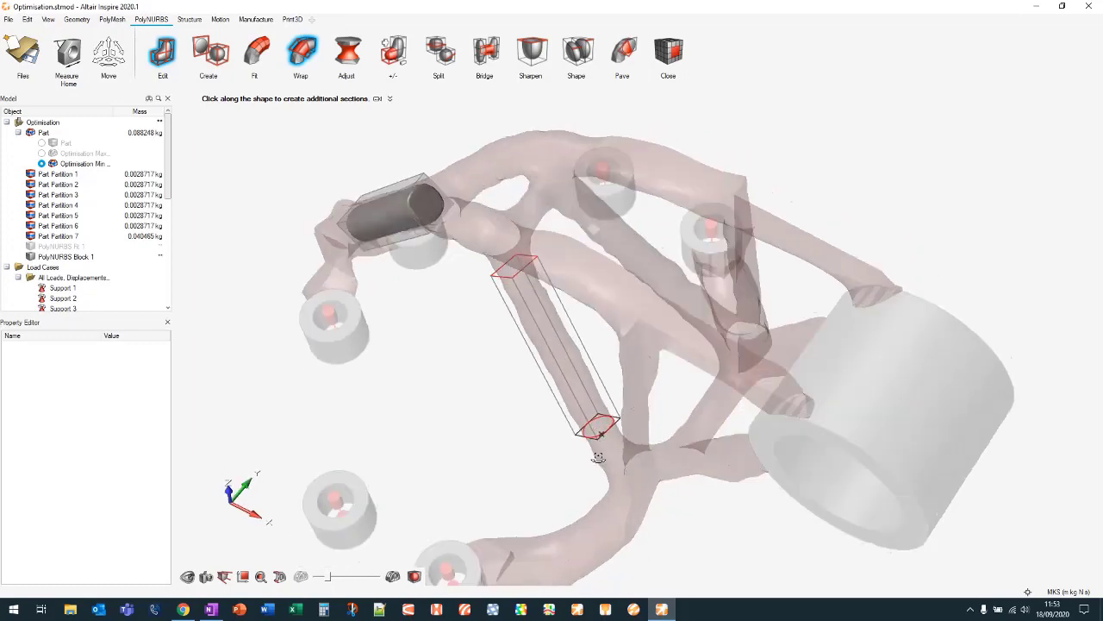
pyautogui.moveTo(598, 457); pyautogui.dragTo(678, 458, button='middle')
pyautogui.click(606, 442)
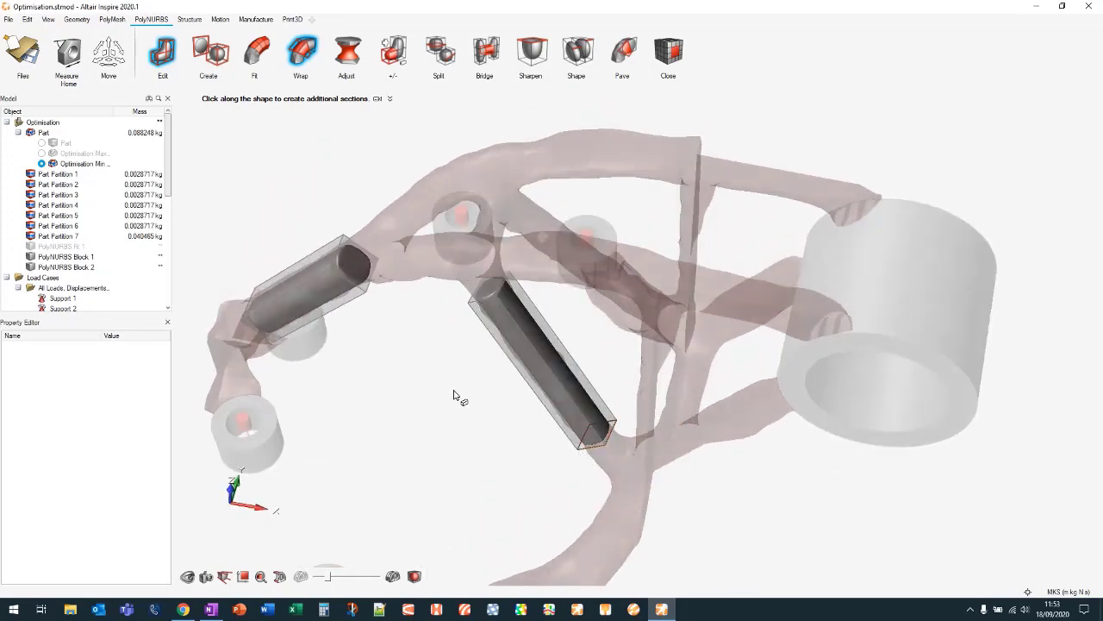
# Wrap a short PolyNURBS block around the near arm between the fork and the top of the diagonal strut
pyautogui.moveTo(488, 438); pyautogui.dragTo(487, 407, button='right')
pyautogui.moveTo(487, 407); pyautogui.dragTo(452, 388, button='middle')
pyautogui.click(330, 386)
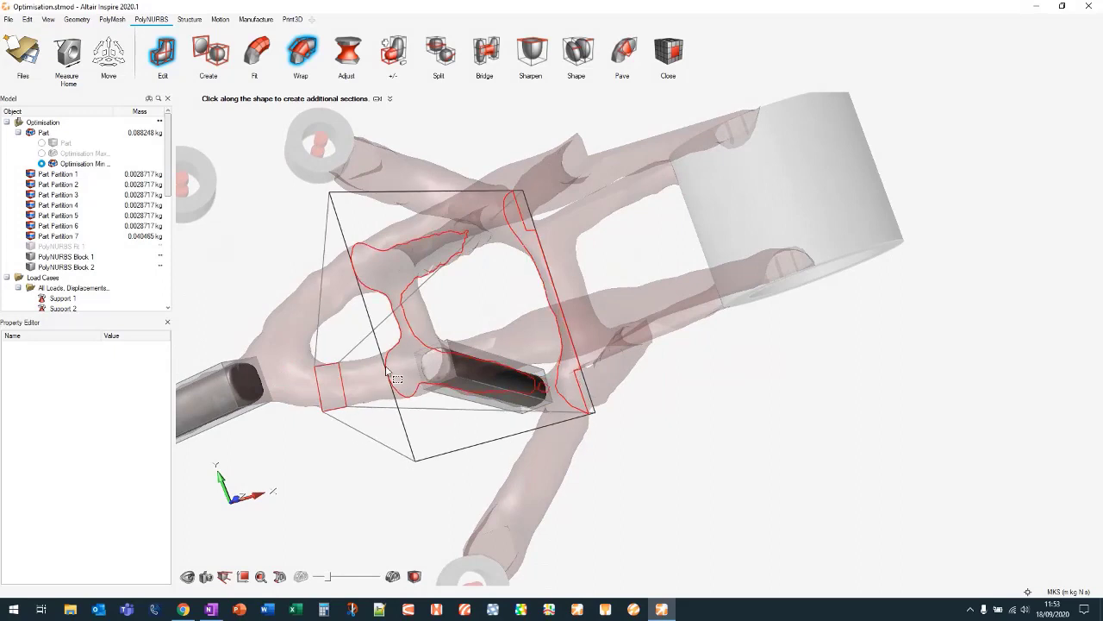
pyautogui.moveTo(377, 373); pyautogui.dragTo(389, 333, button='middle')
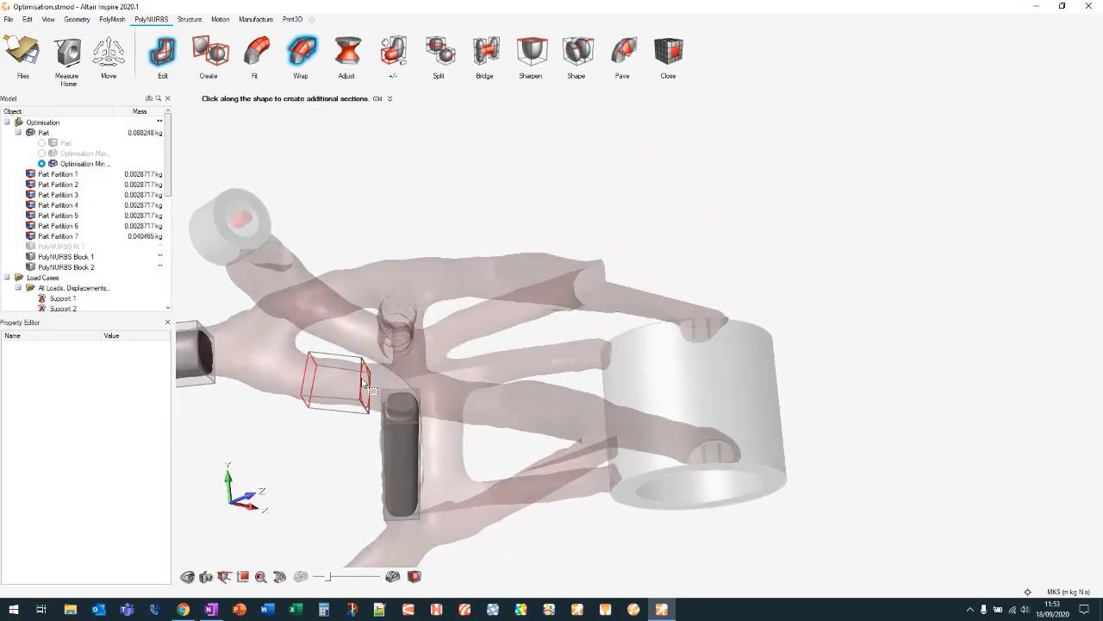
pyautogui.click(367, 386)
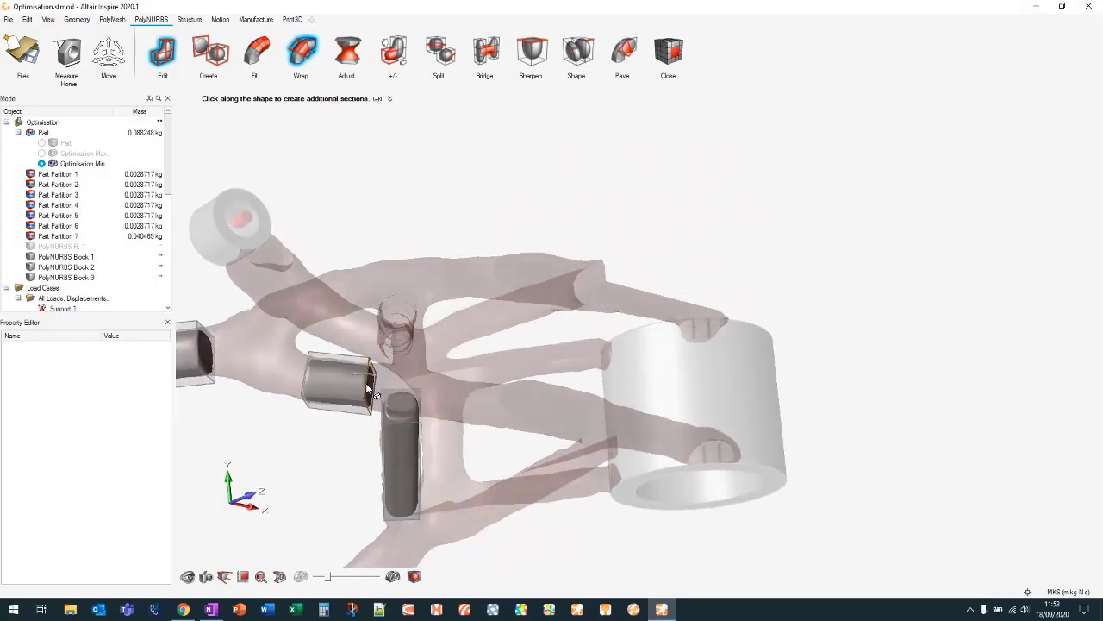
pyautogui.rightClick(365, 222)
# Wrap a PolyNURBS block around the near upper arm from the diagonal strut's top towards the next strut junction
pyautogui.moveTo(505, 343); pyautogui.dragTo(511, 325, button='middle')
pyautogui.moveTo(511, 325); pyautogui.dragTo(440, 383, button='right')
pyautogui.click(394, 247)
pyautogui.moveTo(440, 383); pyautogui.dragTo(444, 379, button='middle')
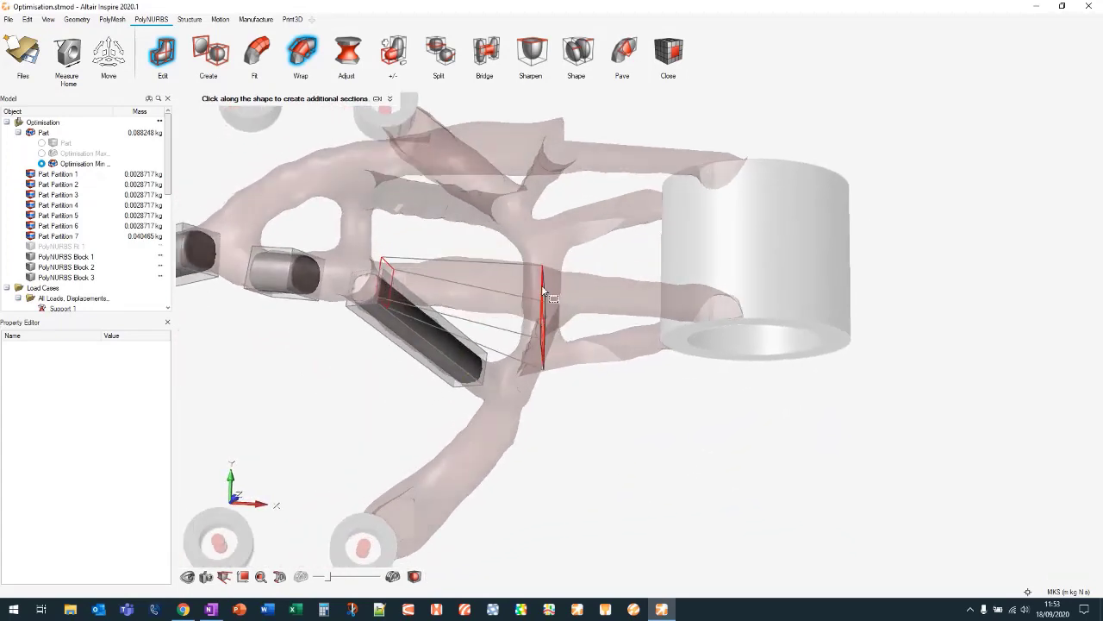
pyautogui.click(527, 289)
pyautogui.moveTo(479, 373); pyautogui.dragTo(421, 306, button='middle')
pyautogui.moveTo(370, 326); pyautogui.dragTo(349, 424, button='right')
pyautogui.rightClick(729, 168)
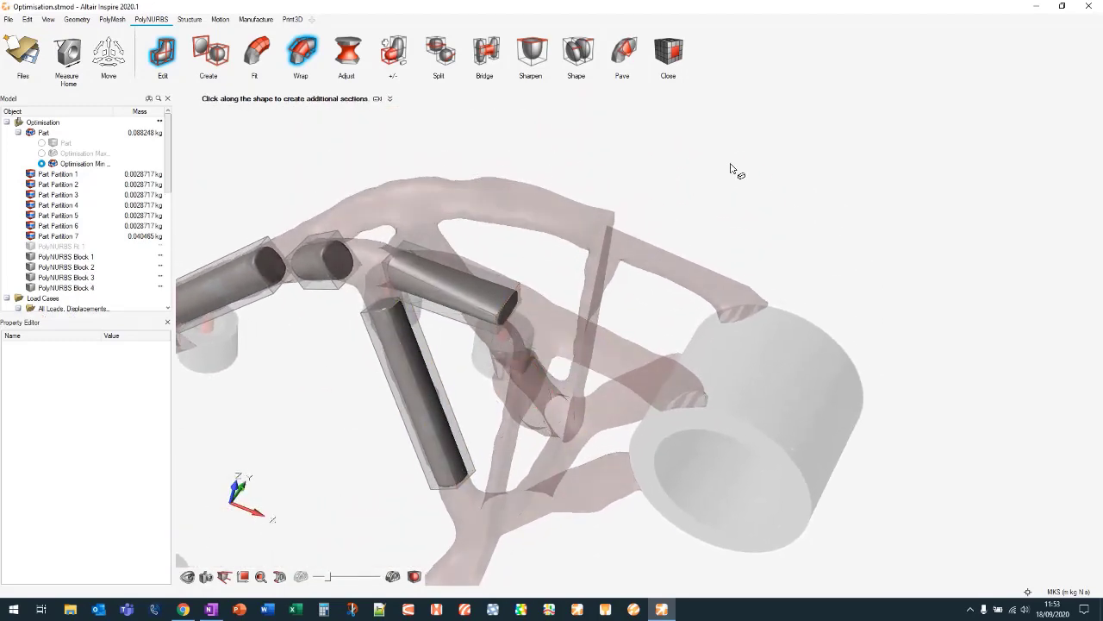
# Wrap a PolyNURBS block around the last stretch of the near upper arm, ending just before the large tube
pyautogui.moveTo(715, 259); pyautogui.dragTo(715, 216, button='middle')
pyautogui.click(579, 349)
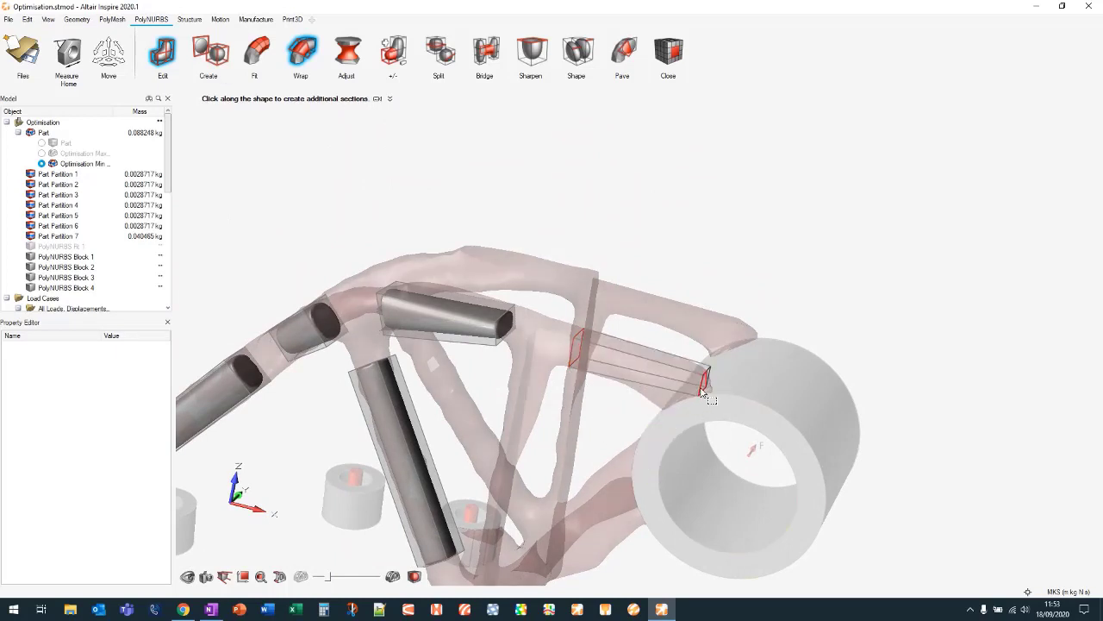
pyautogui.click(692, 382)
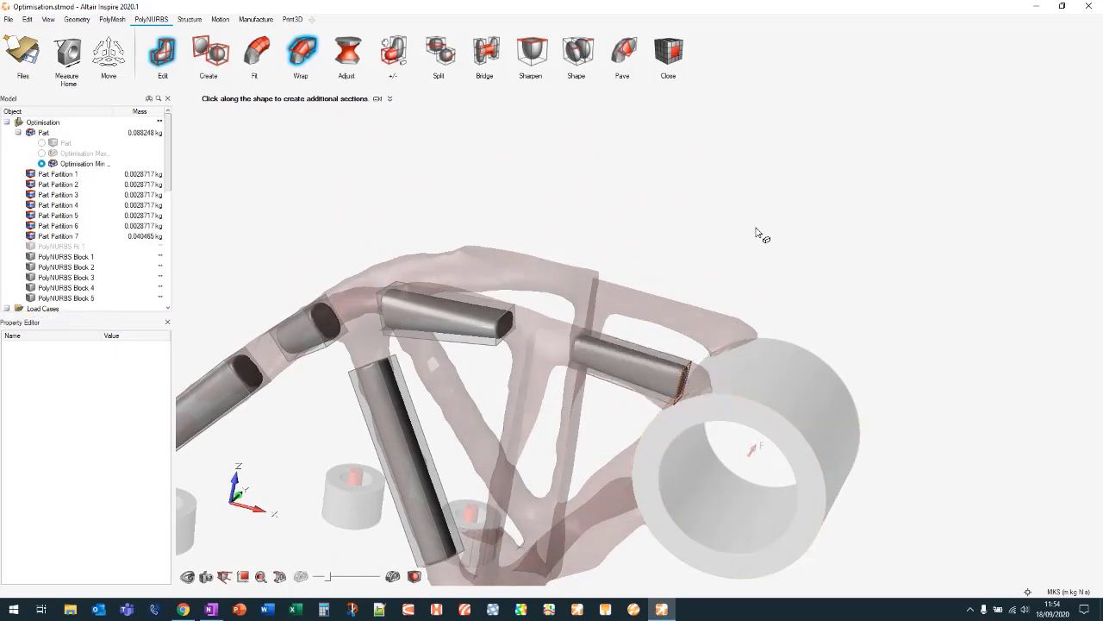
pyautogui.click(632, 223)
pyautogui.moveTo(631, 223); pyautogui.dragTo(633, 353, button='right')
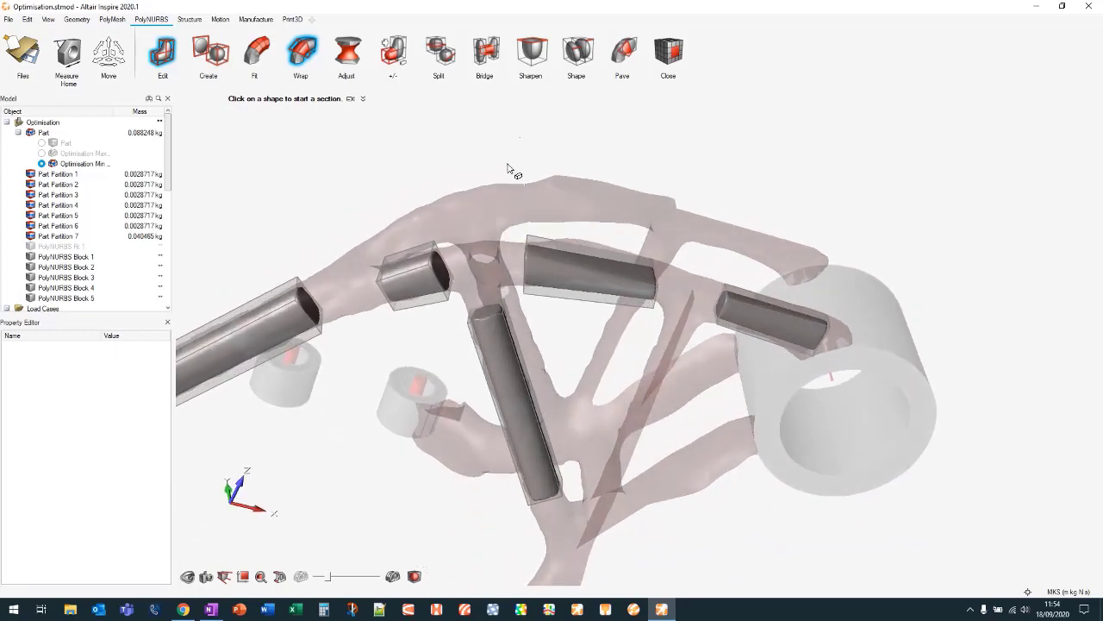
# Bridge the facing end faces of the short block after the fork and the neighbouring upper arm block
pyautogui.click(487, 53)
pyautogui.moveTo(546, 285); pyautogui.dragTo(544, 382, button='right')
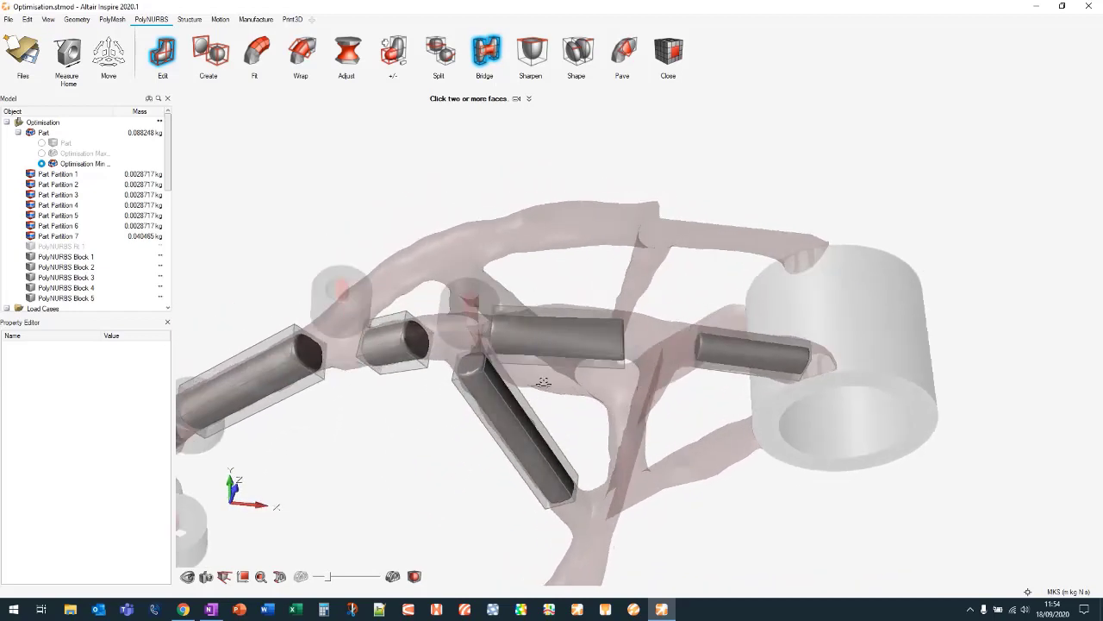
pyautogui.click(424, 342)
pyautogui.moveTo(423, 343); pyautogui.dragTo(538, 336, button='right')
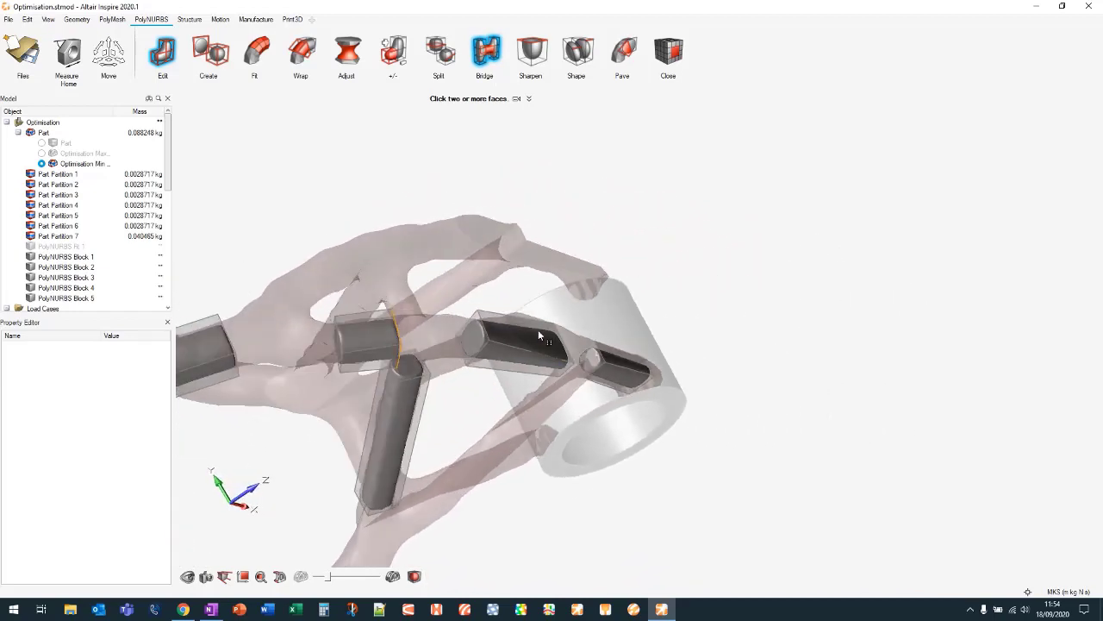
pyautogui.click(472, 345)
pyautogui.moveTo(473, 350)
pyautogui.mouseDown(button='right')
pyautogui.moveTo(473, 377)
pyautogui.moveTo(522, 359)
pyautogui.moveTo(475, 298)
pyautogui.moveTo(481, 330)
pyautogui.moveTo(471, 345)
pyautogui.mouseUp(button='right')
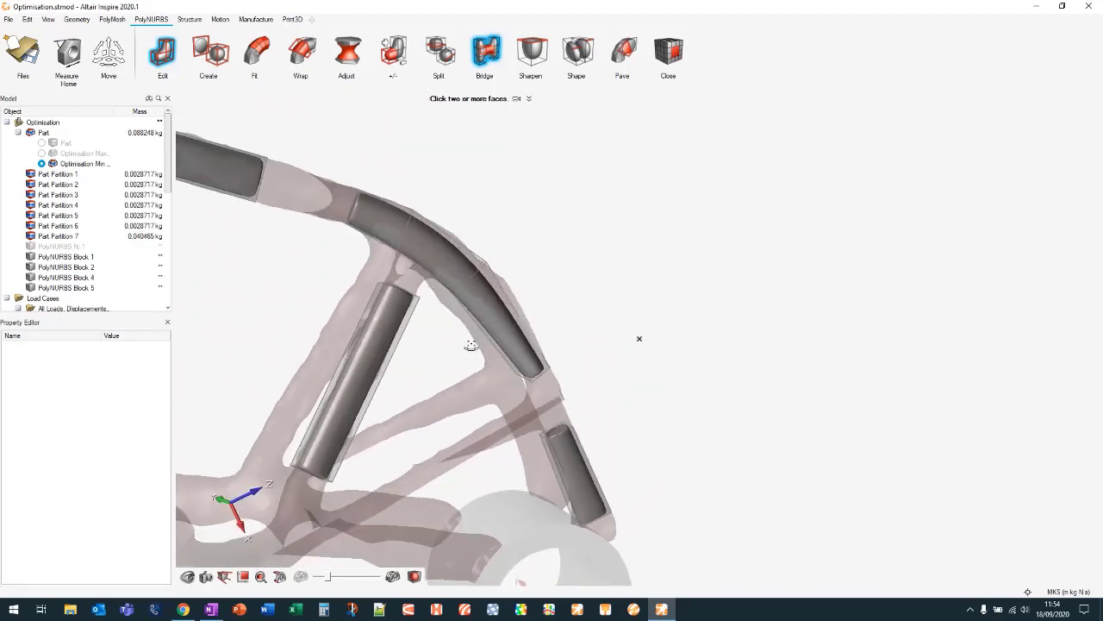
# Bridge the upper end face of the diagonal strut block to the underside of the joined upper arm
pyautogui.moveTo(470, 344); pyautogui.dragTo(456, 384, button='middle')
pyautogui.scroll(5, 419, 372)
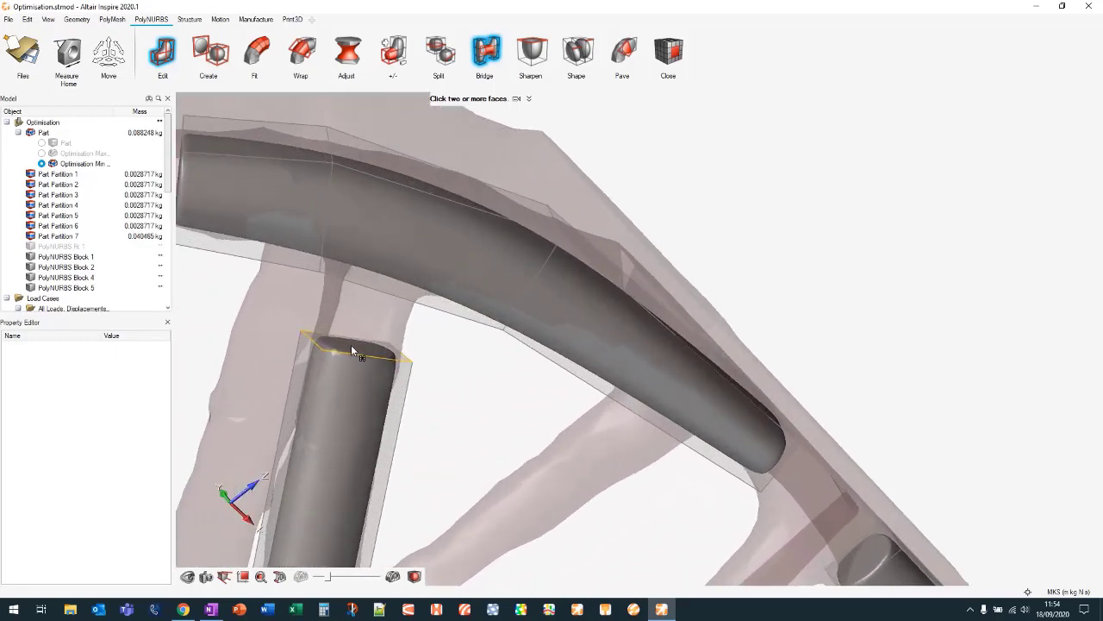
pyautogui.click(350, 345)
pyautogui.moveTo(351, 345); pyautogui.dragTo(529, 275, button='right')
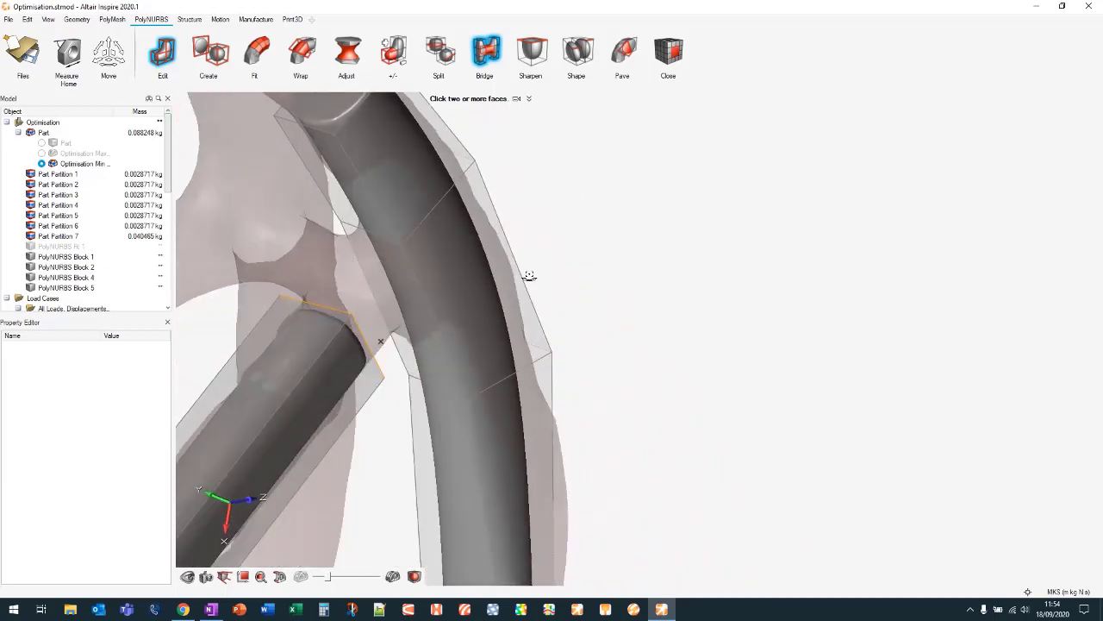
pyautogui.click(400, 287)
pyautogui.scroll(-5, 632, 249)
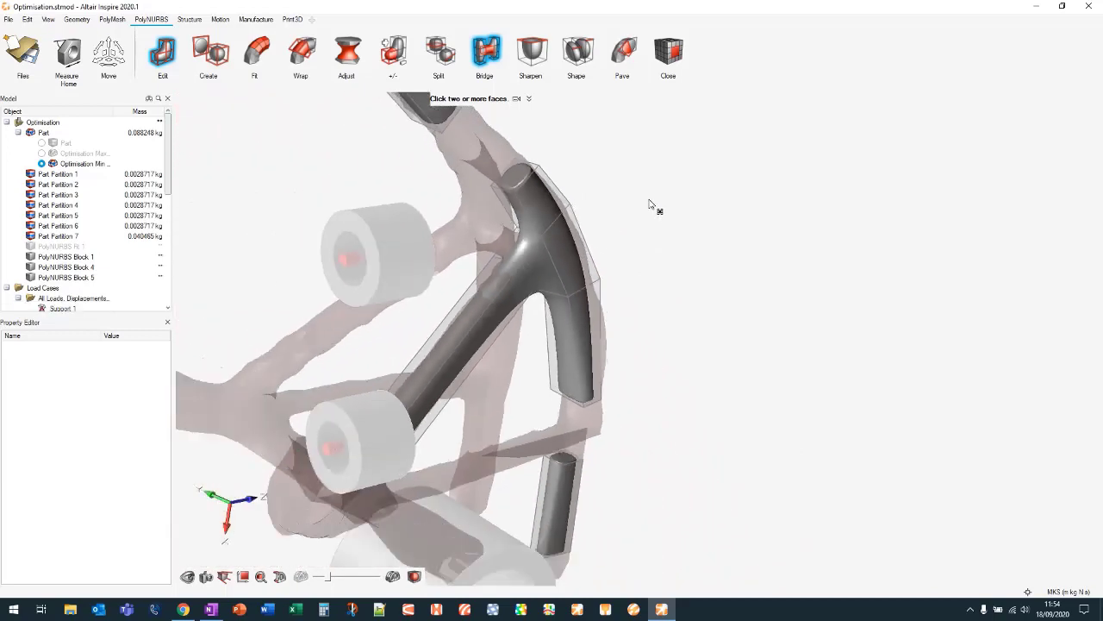
# Leave bridging and pull the outer end face of the separate PolyNURBS block further along the optimised limb, away from the branched block
pyautogui.moveTo(651, 205); pyautogui.dragTo(510, 316, button='right')
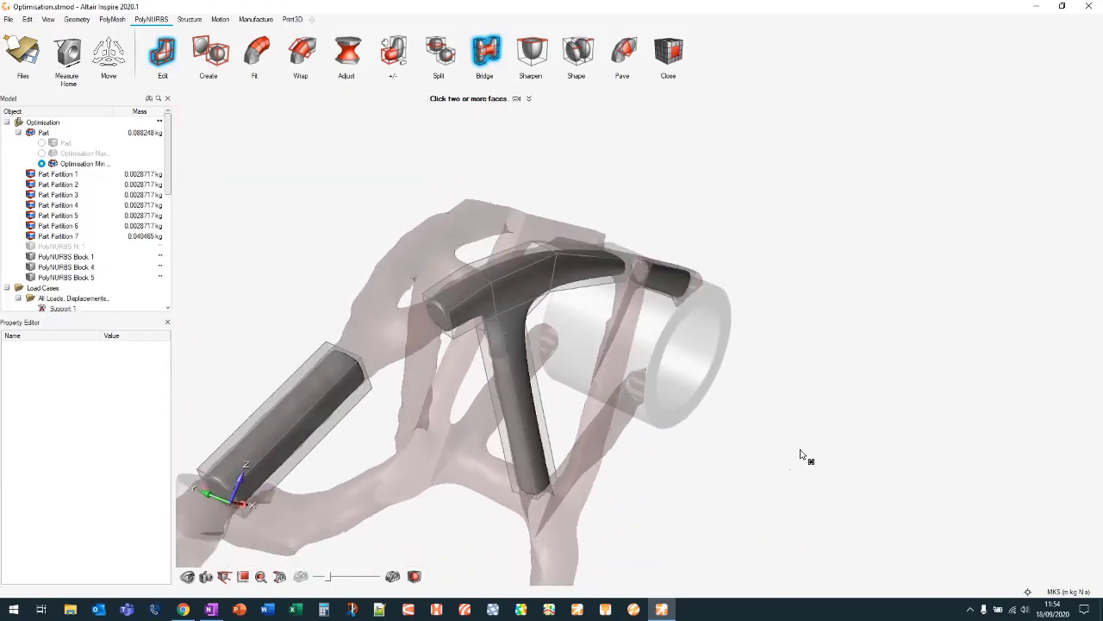
pyautogui.moveTo(755, 473); pyautogui.dragTo(780, 358, button='right')
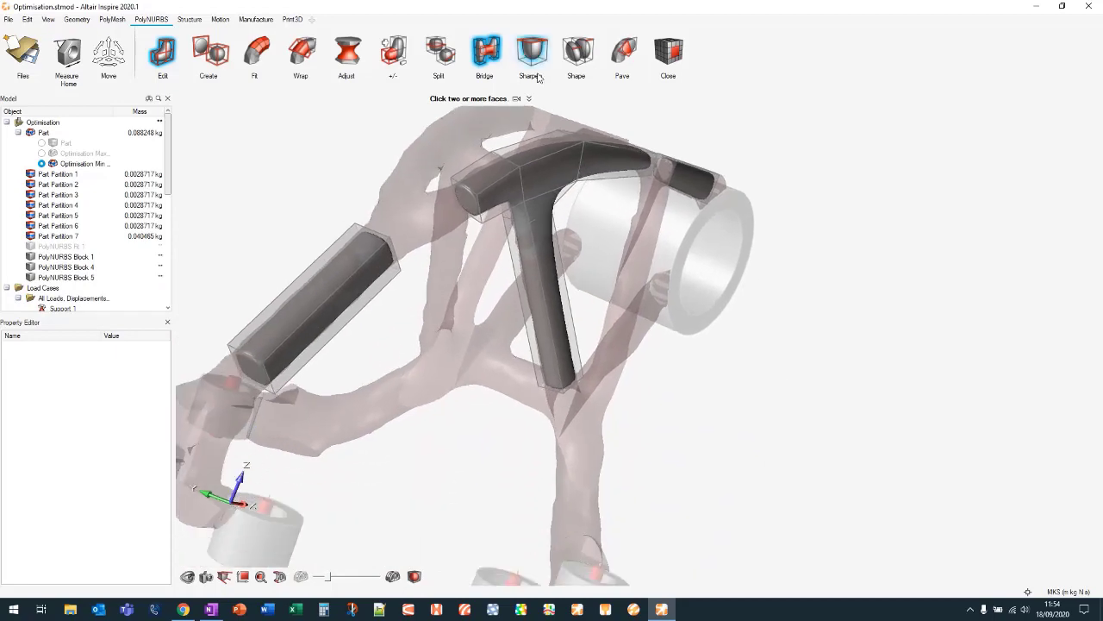
pyautogui.click(484, 55)
pyautogui.moveTo(242, 224); pyautogui.dragTo(357, 189, button='right')
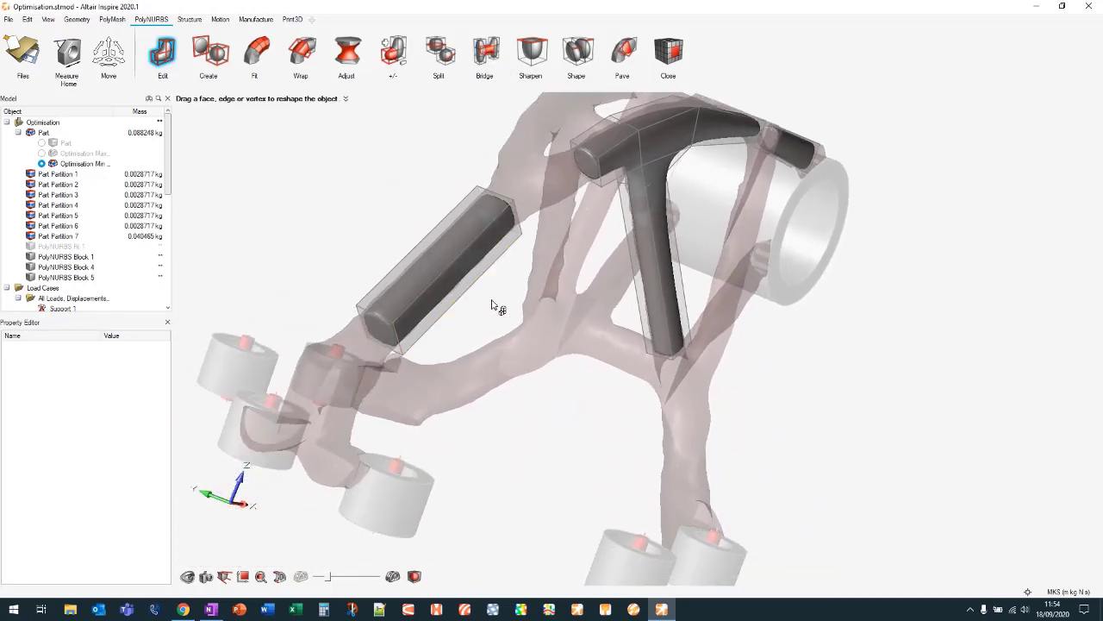
pyautogui.moveTo(492, 301); pyautogui.dragTo(477, 278, button='middle')
pyautogui.moveTo(477, 279); pyautogui.dragTo(511, 332, button='right')
pyautogui.scroll(3, 430, 295)
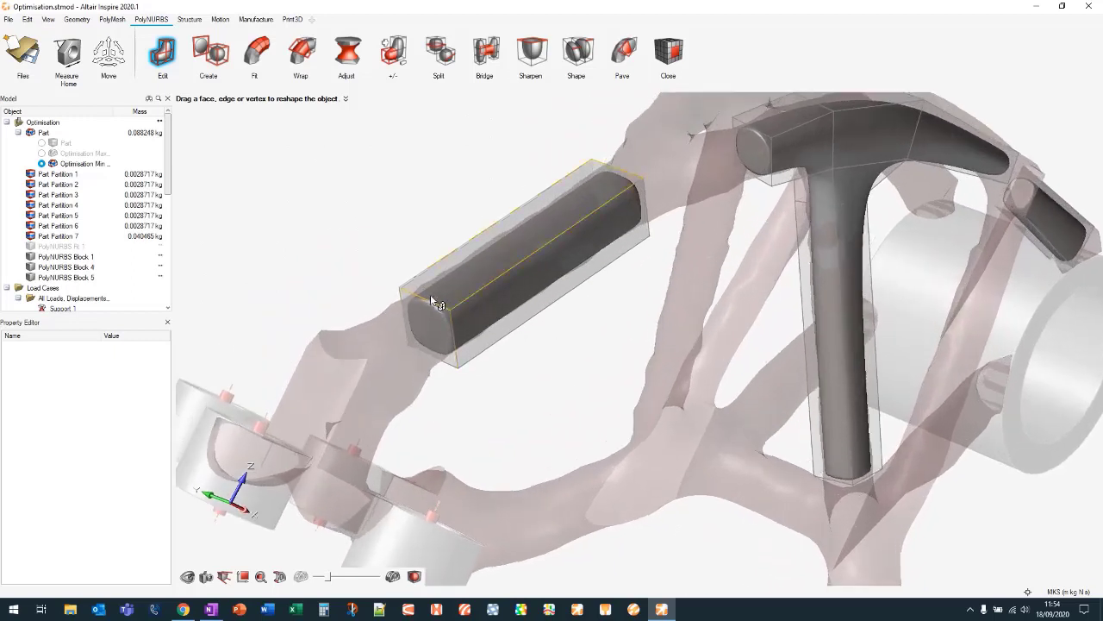
pyautogui.scroll(4, 459, 329)
pyautogui.click(398, 323)
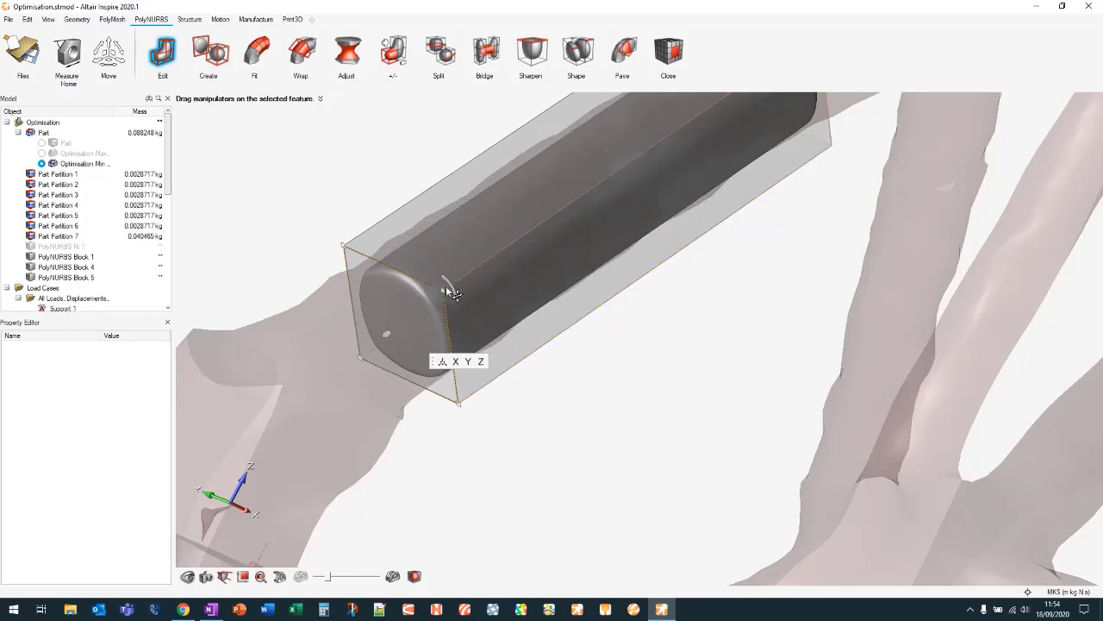
pyautogui.moveTo(455, 289)
pyautogui.mouseDown()
pyautogui.moveTo(458, 312)
pyautogui.moveTo(435, 262)
pyautogui.moveTo(457, 293)
pyautogui.mouseUp()
pyautogui.moveTo(386, 338); pyautogui.dragTo(362, 345)
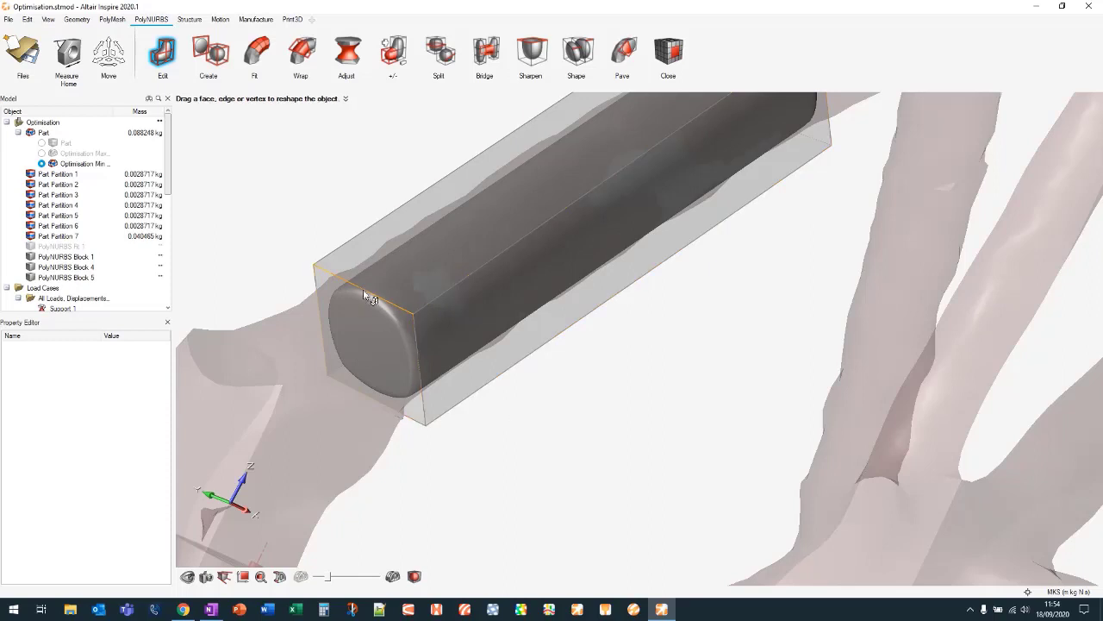
# Nudge the upper edge of the separate PolyNURBS block's outer end face to follow the limb, and select that end face
pyautogui.click(369, 295)
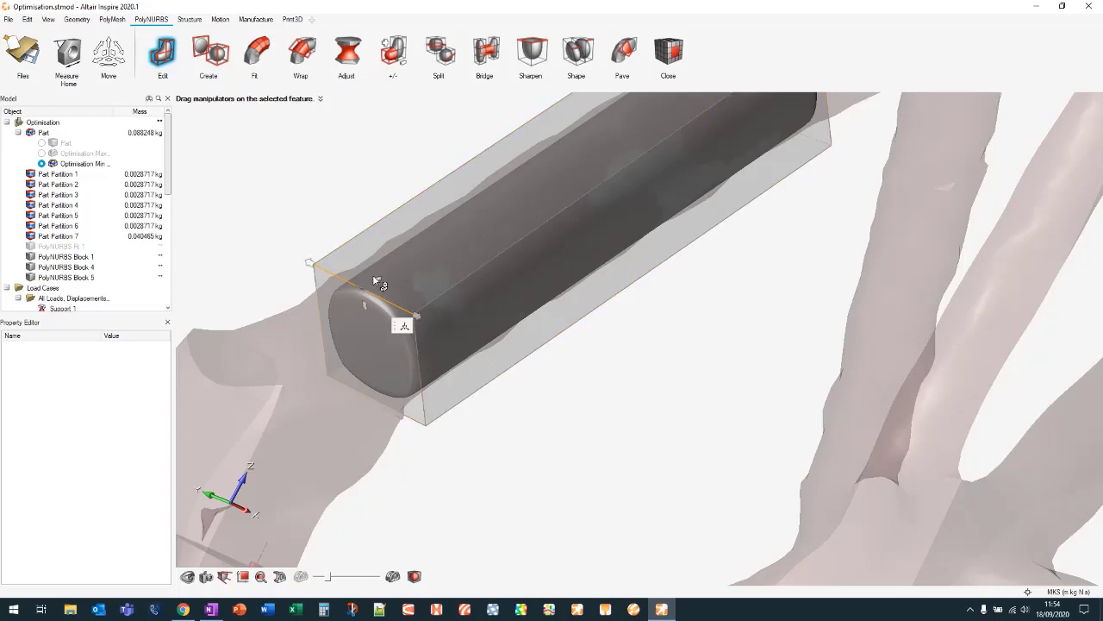
pyautogui.moveTo(376, 277)
pyautogui.mouseDown()
pyautogui.moveTo(389, 267)
pyautogui.moveTo(330, 305)
pyautogui.moveTo(374, 274)
pyautogui.moveTo(370, 284)
pyautogui.mouseUp()
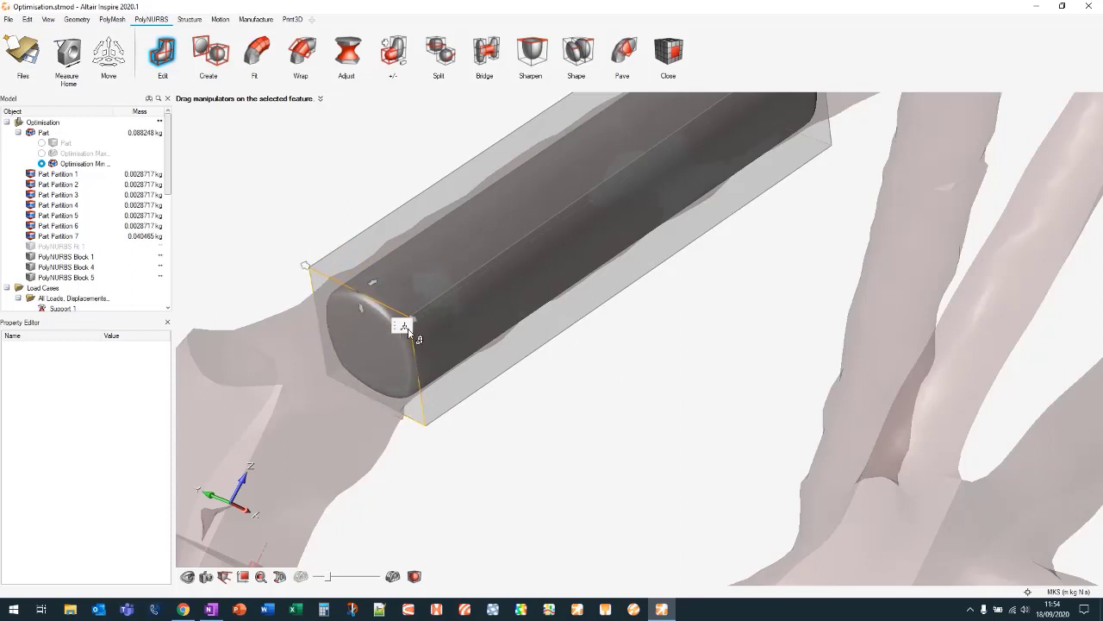
pyautogui.moveTo(605, 368); pyautogui.dragTo(473, 409, button='middle')
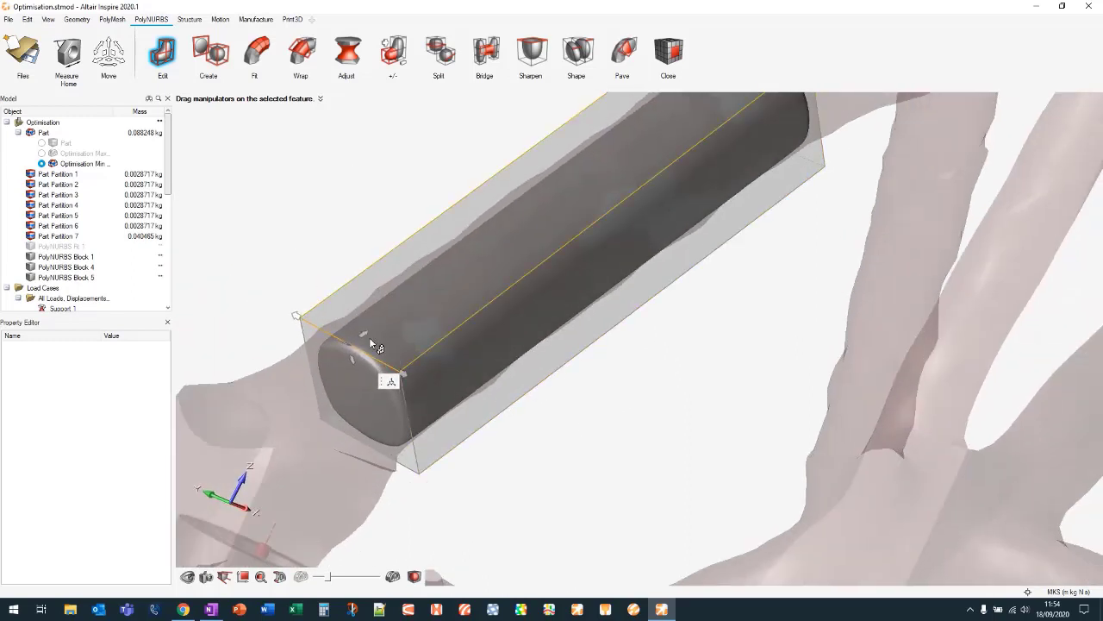
pyautogui.moveTo(368, 340); pyautogui.dragTo(392, 387, button='right')
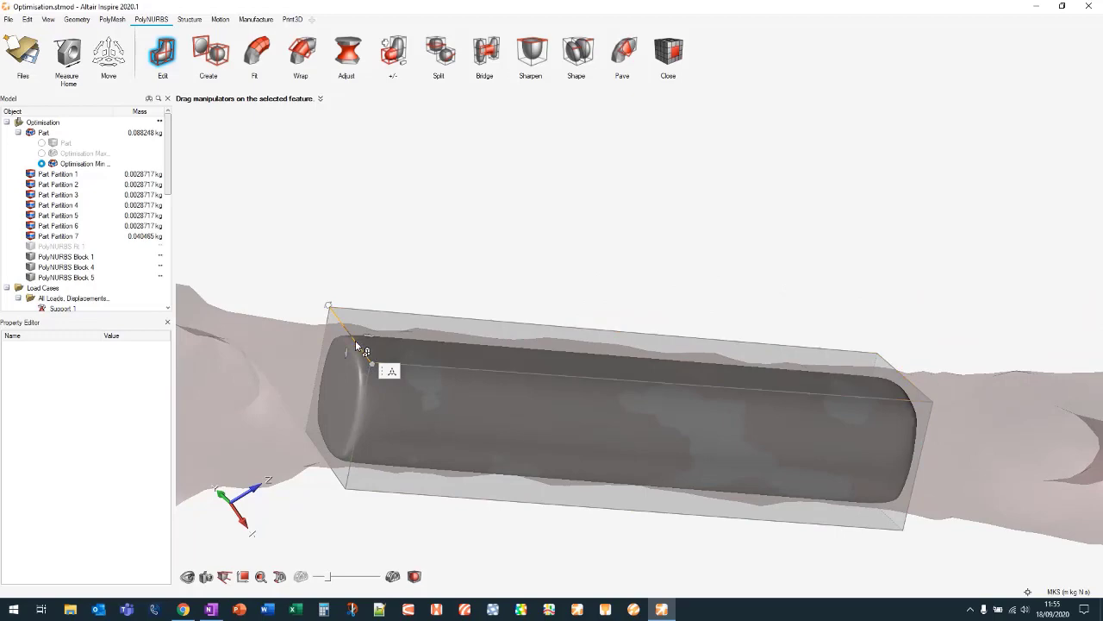
pyautogui.click(343, 387)
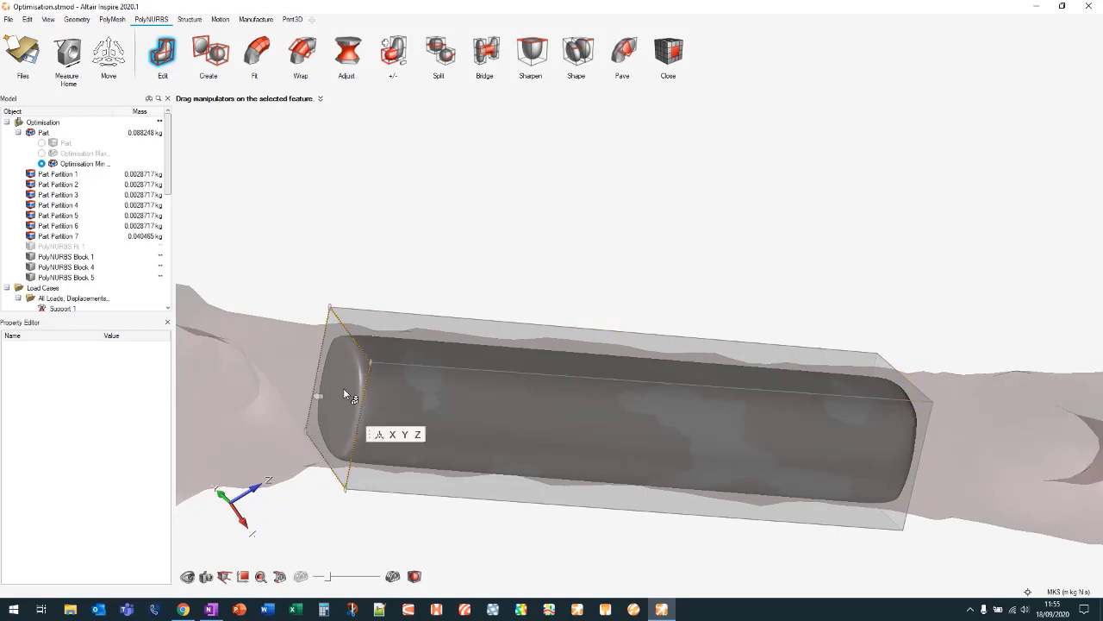
pyautogui.scroll(-2, 387, 208)
pyautogui.moveTo(386, 212); pyautogui.dragTo(819, 319, button='right')
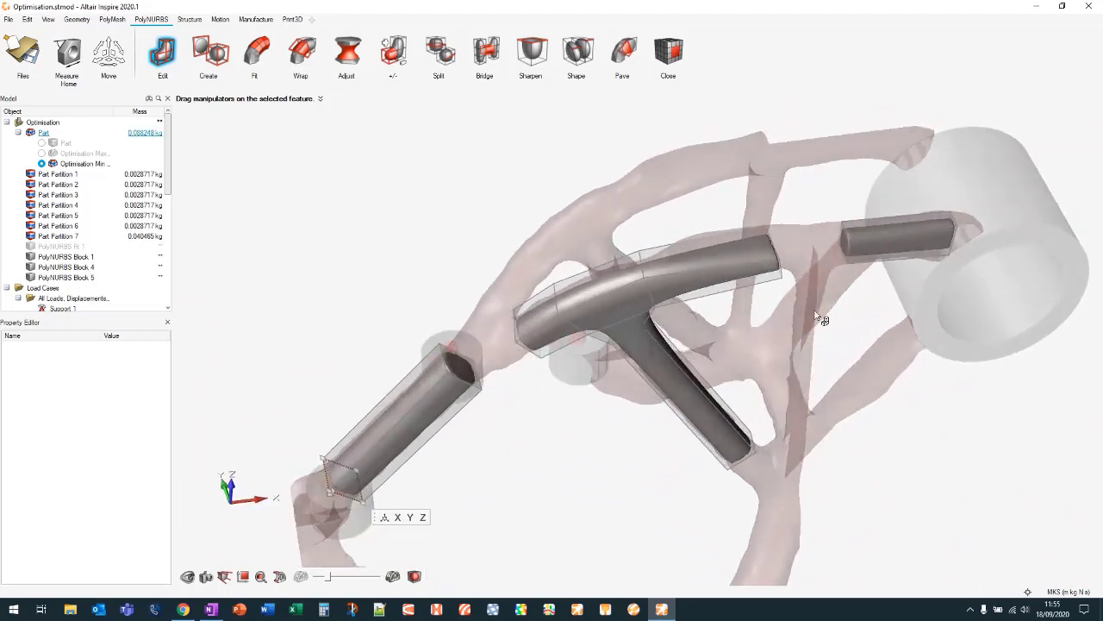
pyautogui.moveTo(871, 554); pyautogui.dragTo(820, 411, button='right')
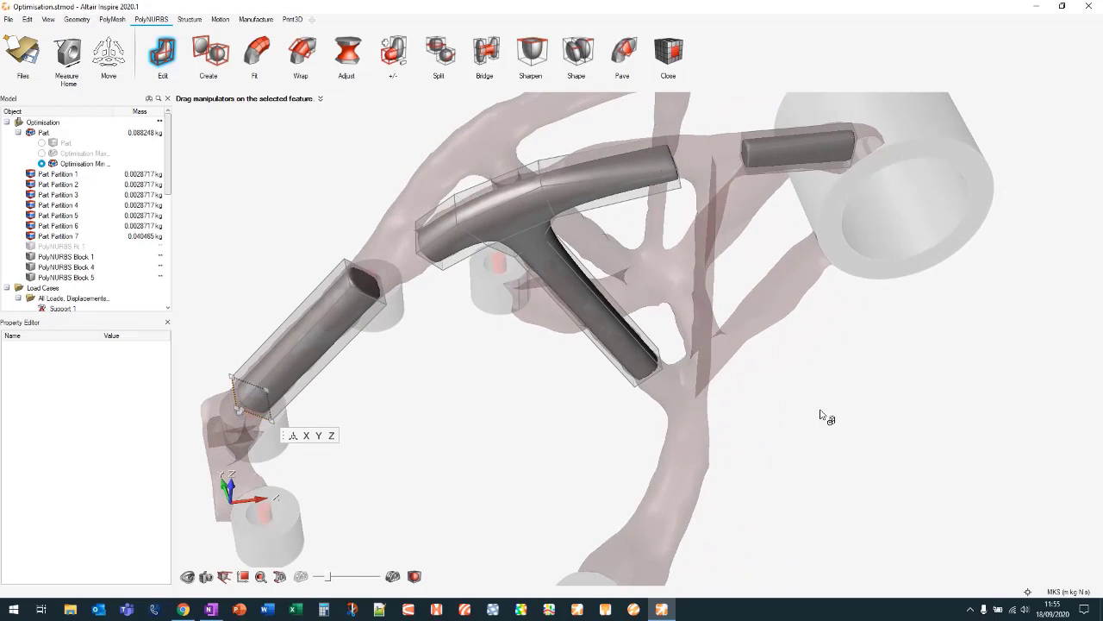
pyautogui.scroll(-2, 820, 414)
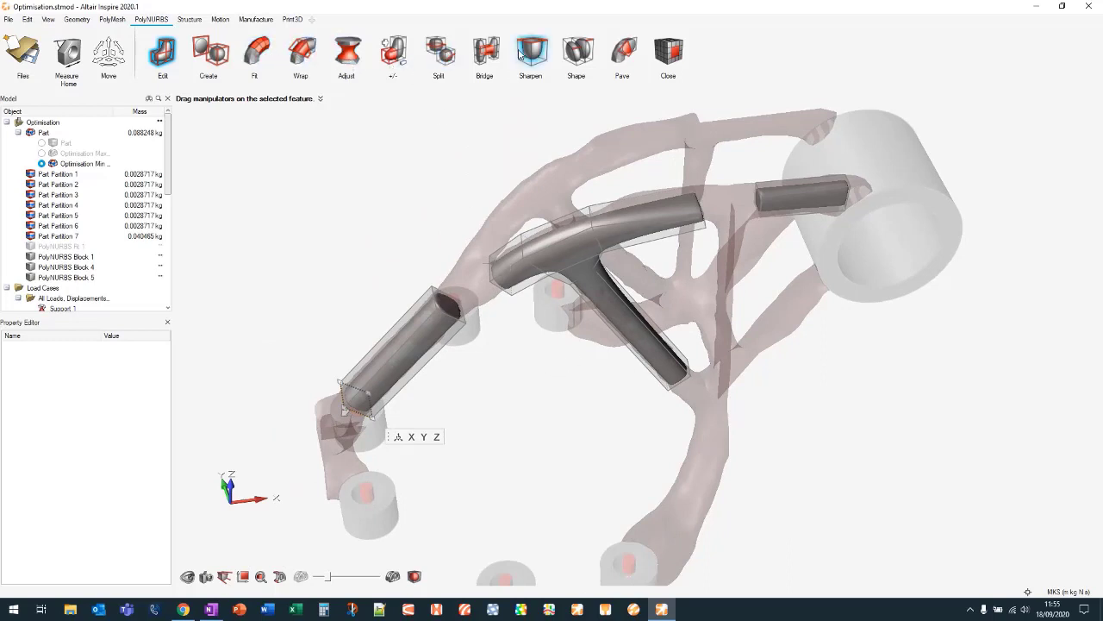
# Bridge the free end of the branched PolyNURBS block to the facing end of the short block near the large cylinder
pyautogui.moveTo(608, 379); pyautogui.dragTo(492, 415, button='right')
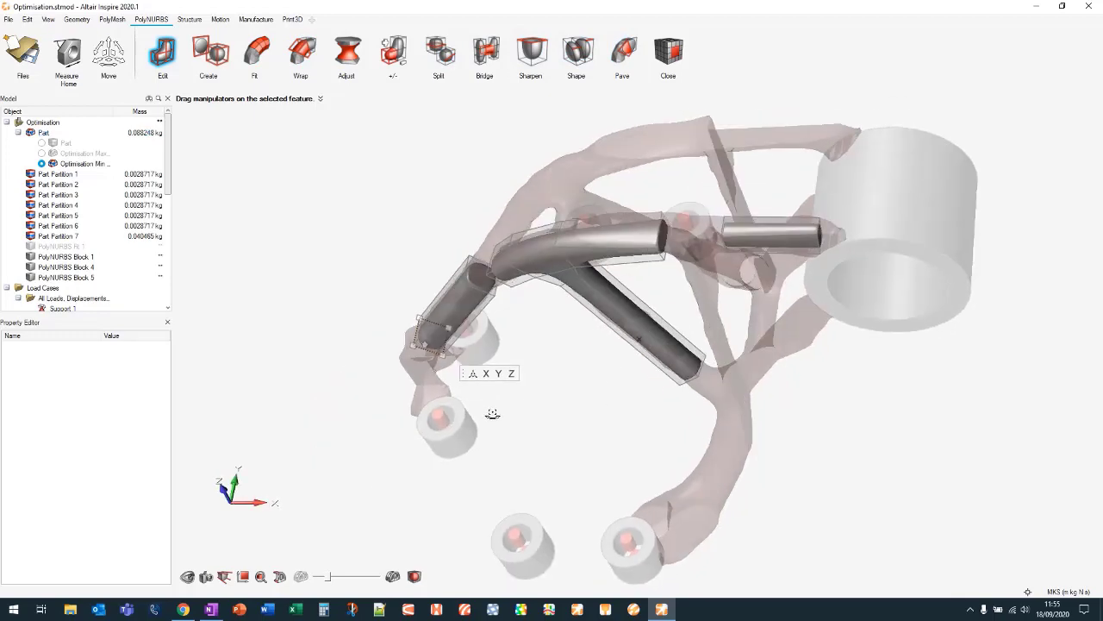
pyautogui.click(485, 51)
pyautogui.scroll(5, 687, 231)
pyautogui.scroll(3, 687, 231)
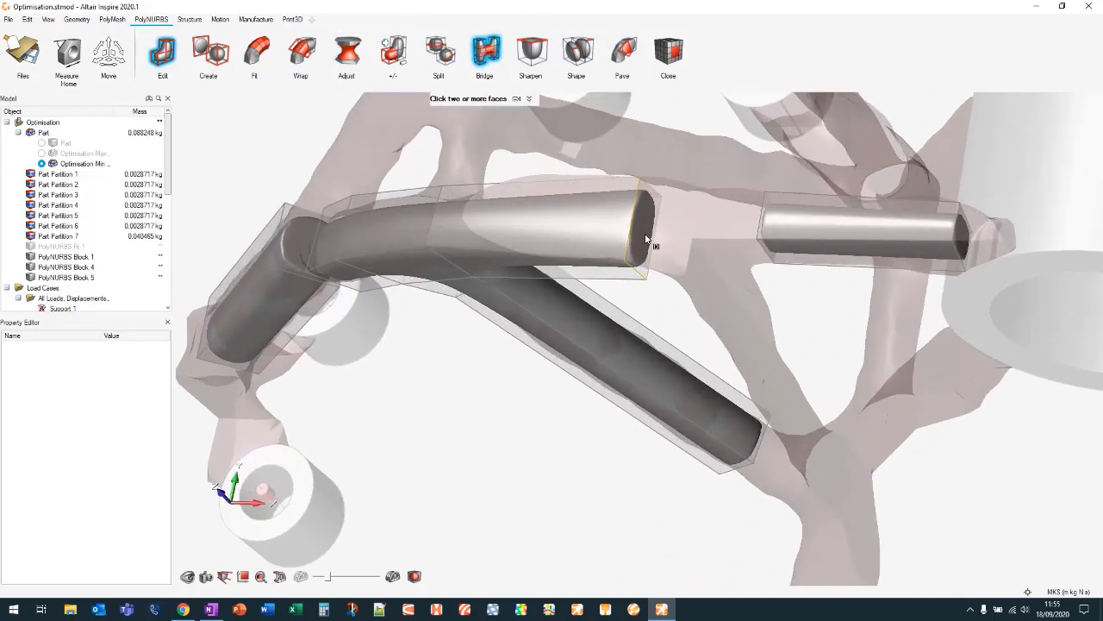
pyautogui.click(650, 238)
pyautogui.moveTo(693, 217); pyautogui.dragTo(868, 259, button='middle')
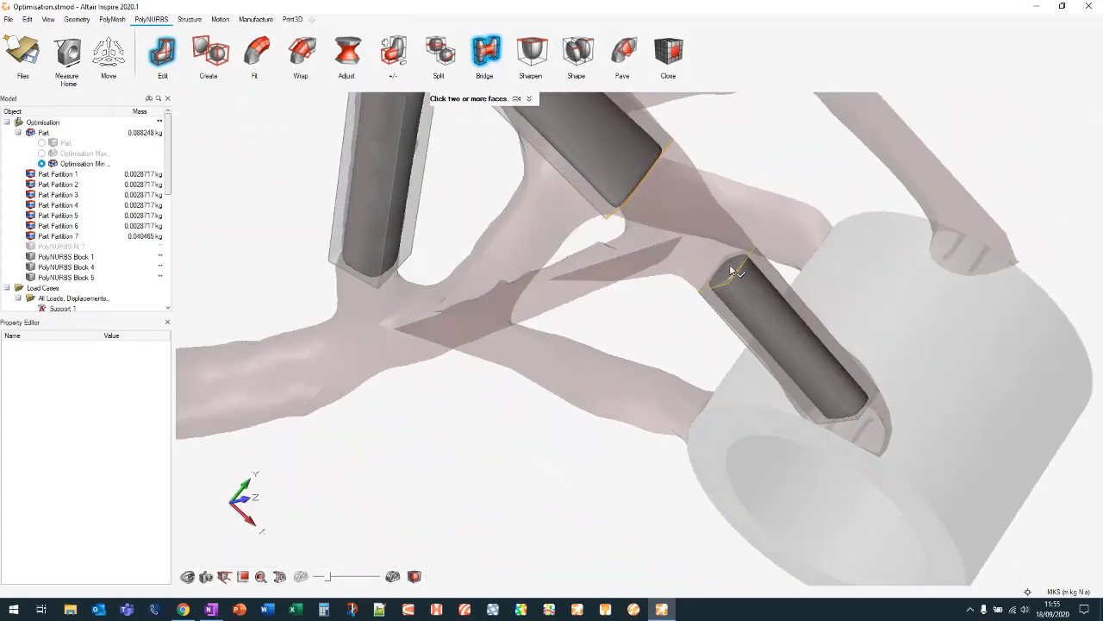
pyautogui.click(729, 264)
pyautogui.scroll(-4, 701, 290)
pyautogui.moveTo(743, 220); pyautogui.dragTo(654, 135, button='middle')
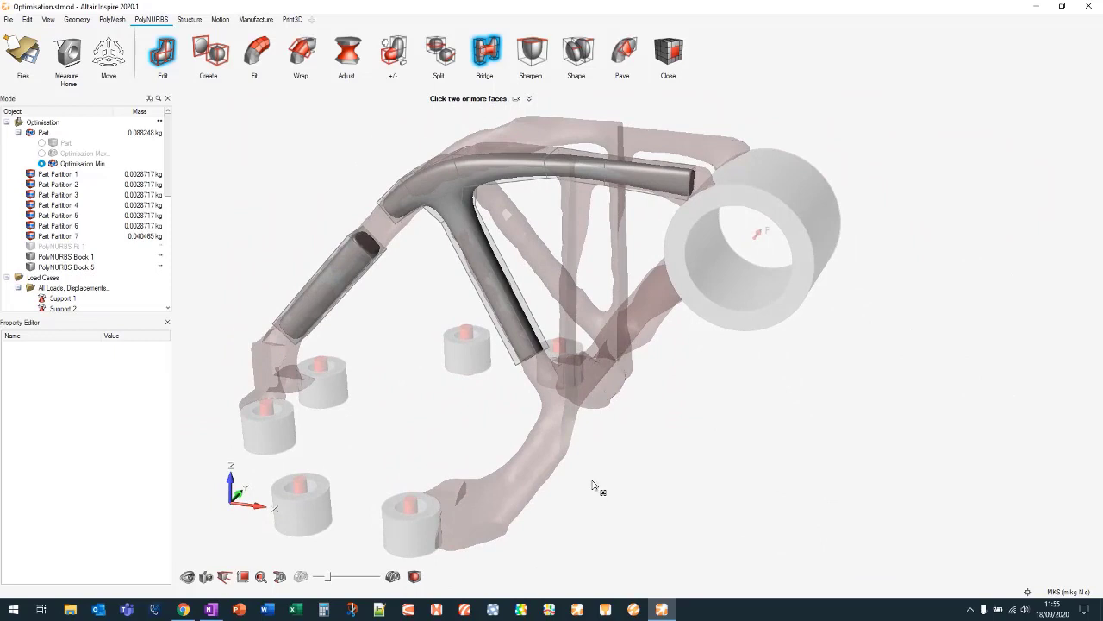
pyautogui.moveTo(593, 487); pyautogui.dragTo(632, 371, button='right')
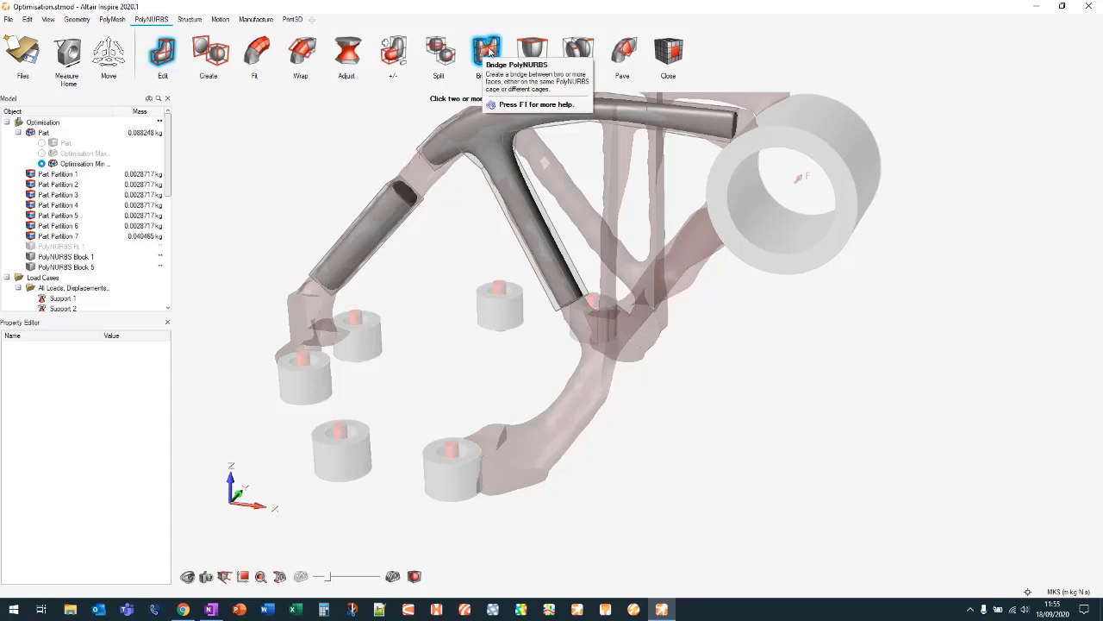
pyautogui.click(487, 51)
# Finish PolyNURBS editing and hide PolyNURBS Block 1 and PolyNURBS Block 5
pyautogui.scroll(-4, 436, 357)
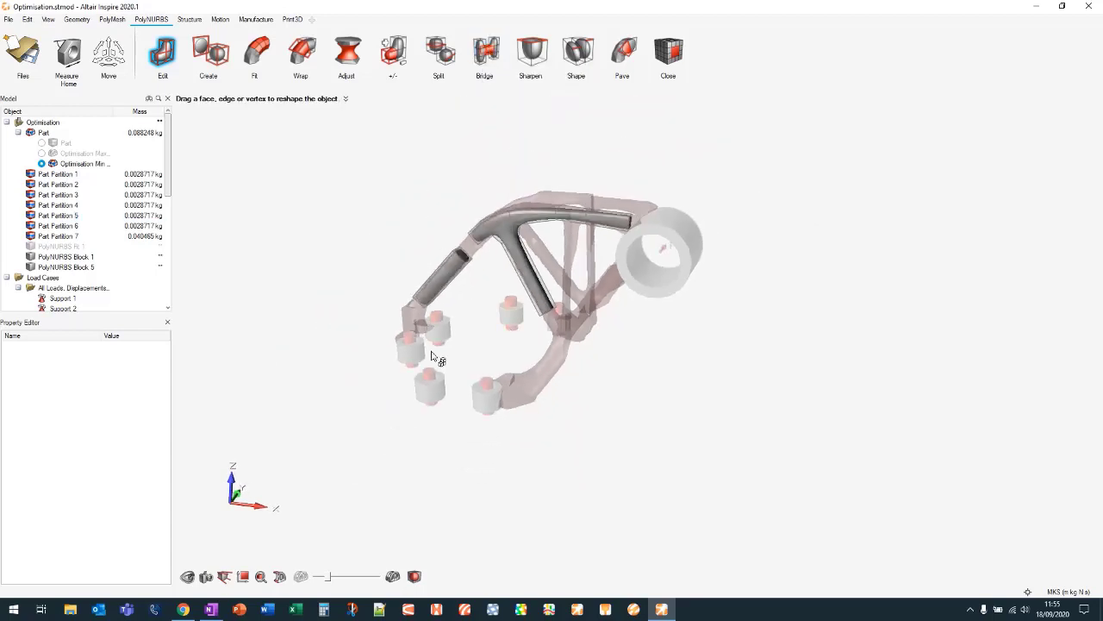
pyautogui.moveTo(296, 296)
pyautogui.mouseDown(button='right')
pyautogui.moveTo(392, 270)
pyautogui.moveTo(252, 284)
pyautogui.mouseUp(button='right')
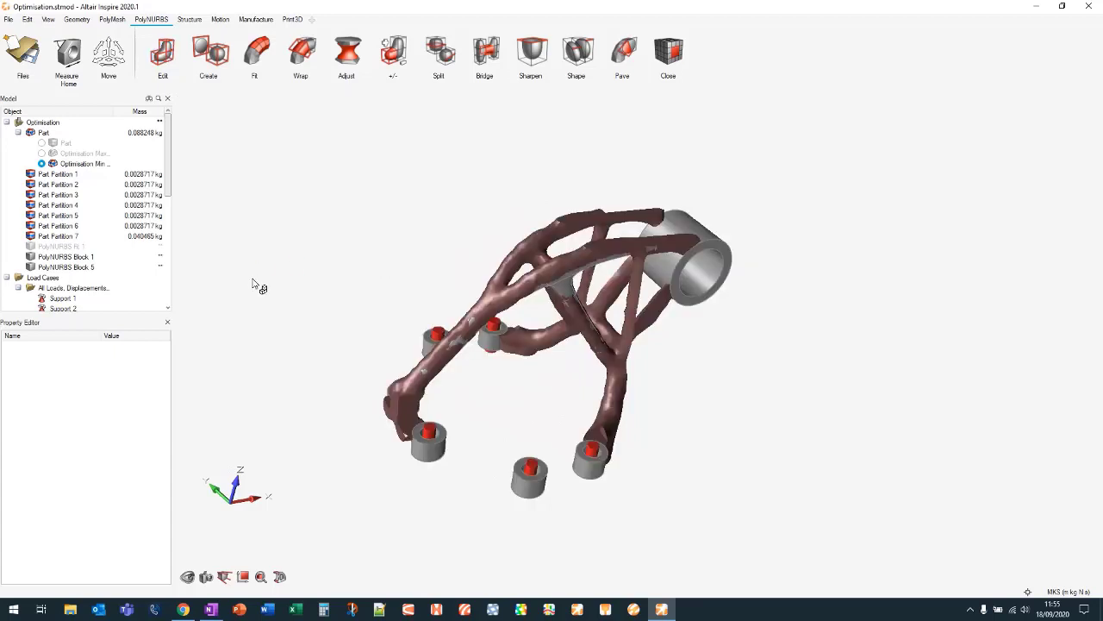
pyautogui.click(31, 257)
pyautogui.click(31, 266)
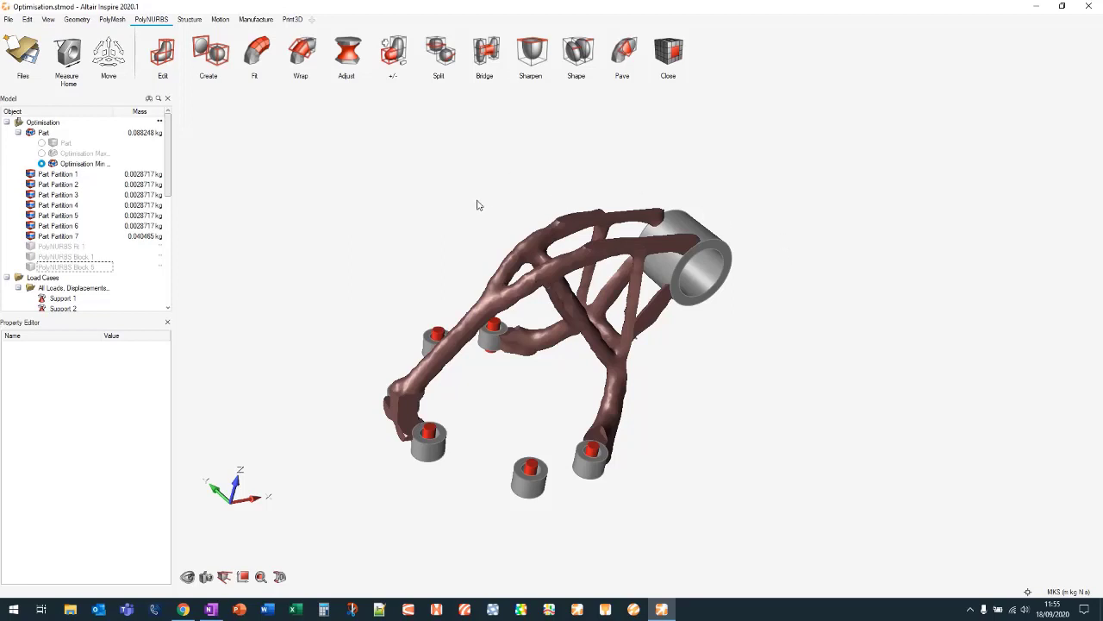
pyautogui.moveTo(479, 205); pyautogui.dragTo(457, 196, button='right')
pyautogui.click(111, 20)
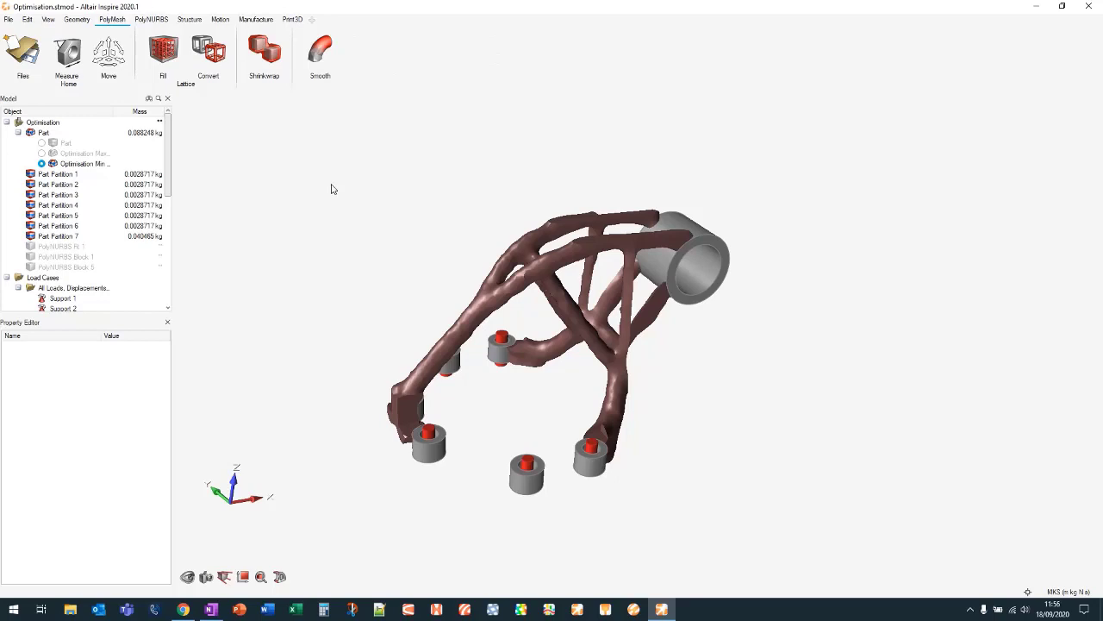
pyautogui.moveTo(292, 221); pyautogui.dragTo(315, 227, button='right')
pyautogui.click(267, 50)
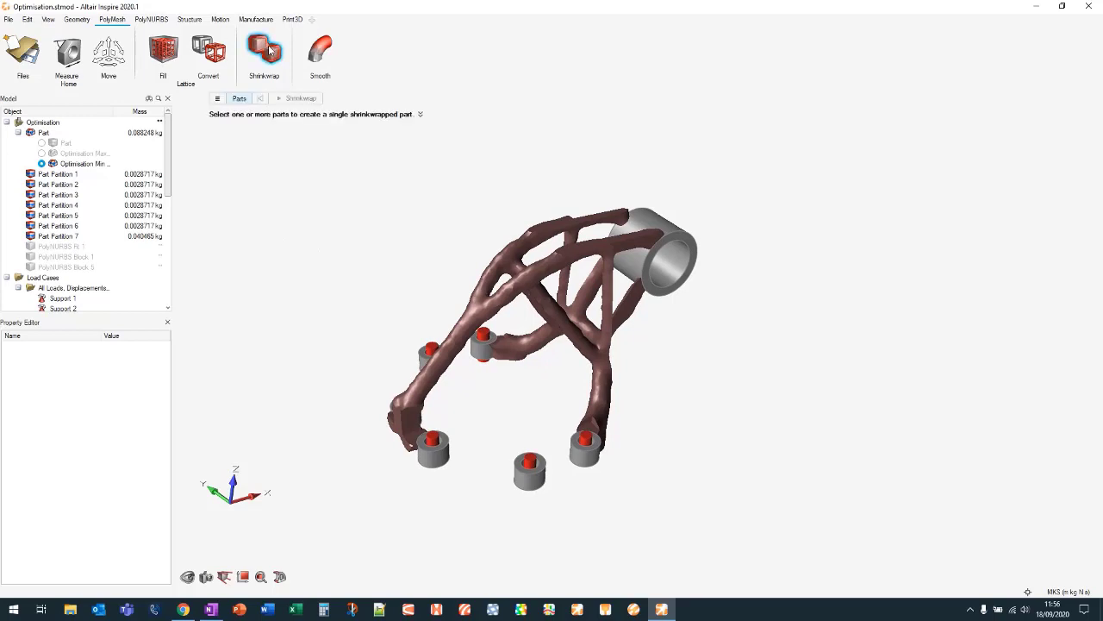
pyautogui.moveTo(846, 188); pyautogui.dragTo(303, 526)
pyautogui.click(344, 494)
# Hide the two bolt bosses not connected to the optimised shape, Part Partition 2 and Part Partition 5
pyautogui.click(539, 479)
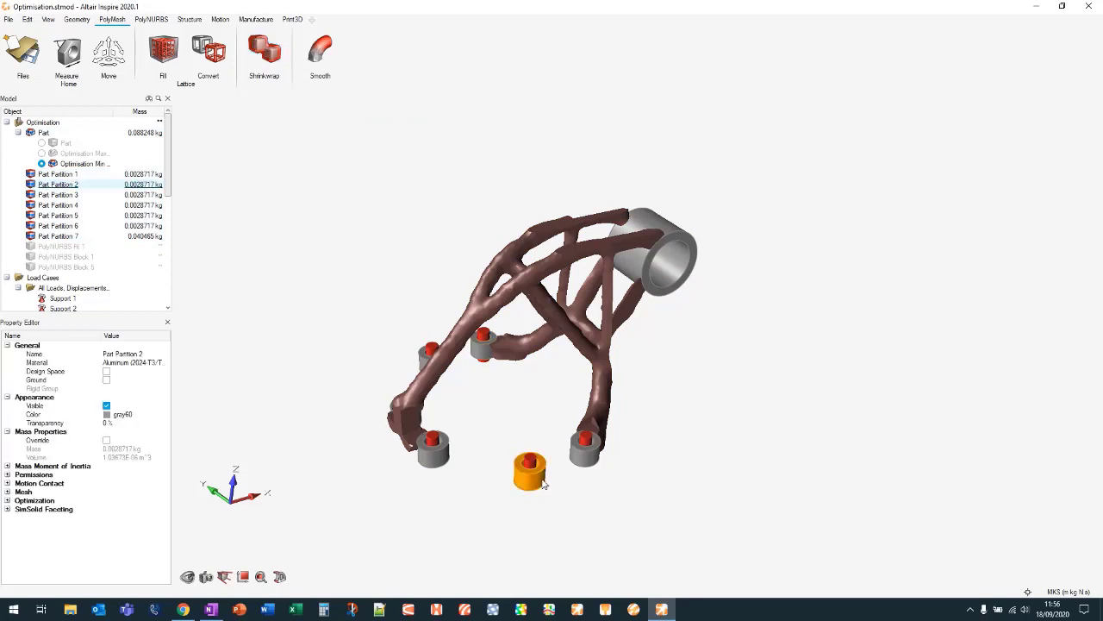
pyautogui.press('h')
pyautogui.click(424, 357)
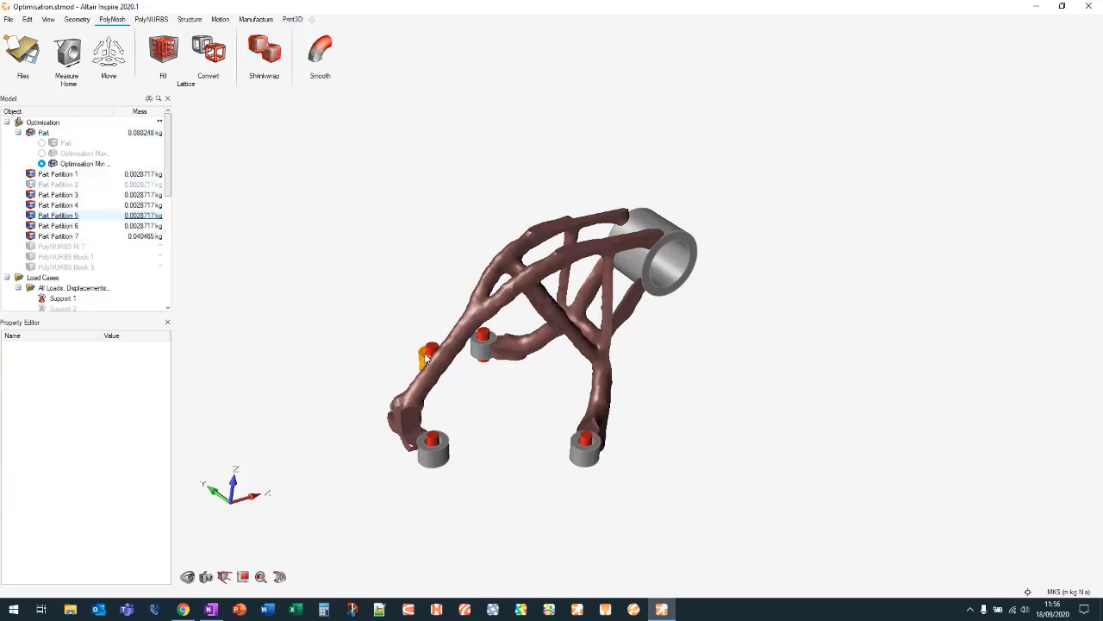
pyautogui.press('h')
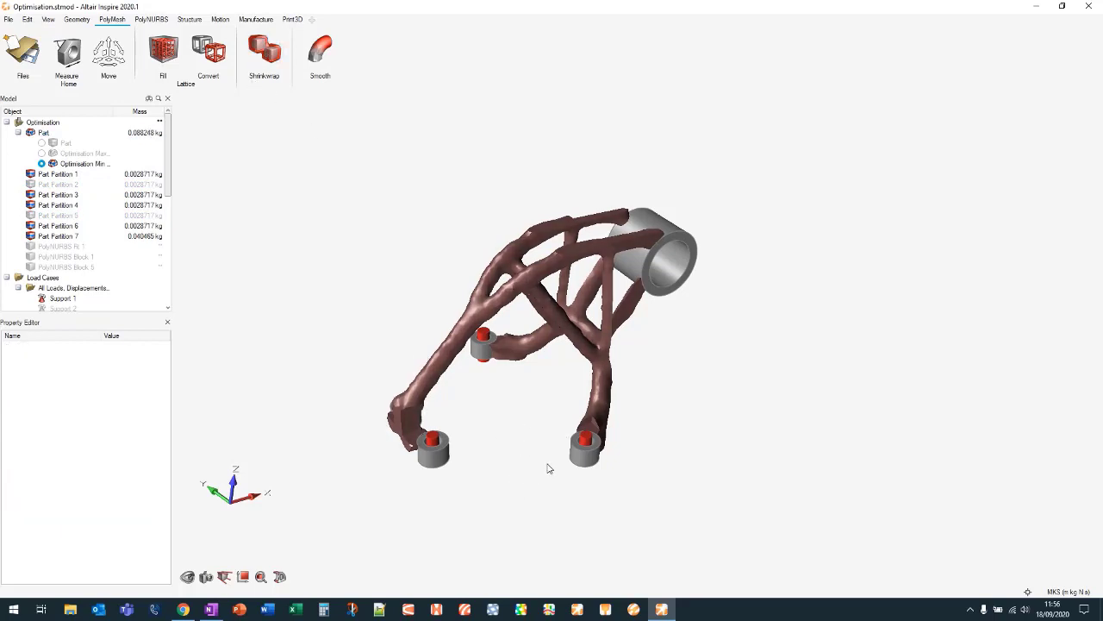
# Toggle the visibility of Part Partition 2 on and off, leaving it hidden
pyautogui.click(31, 185)
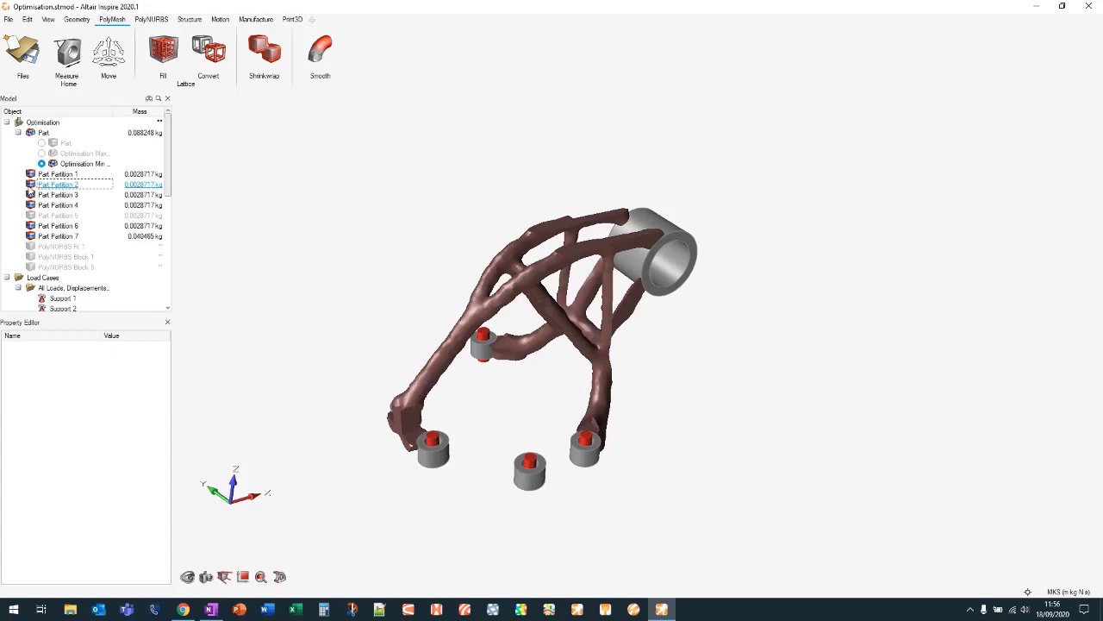
pyautogui.click(31, 185)
pyautogui.click(31, 185)
pyautogui.click(31, 185)
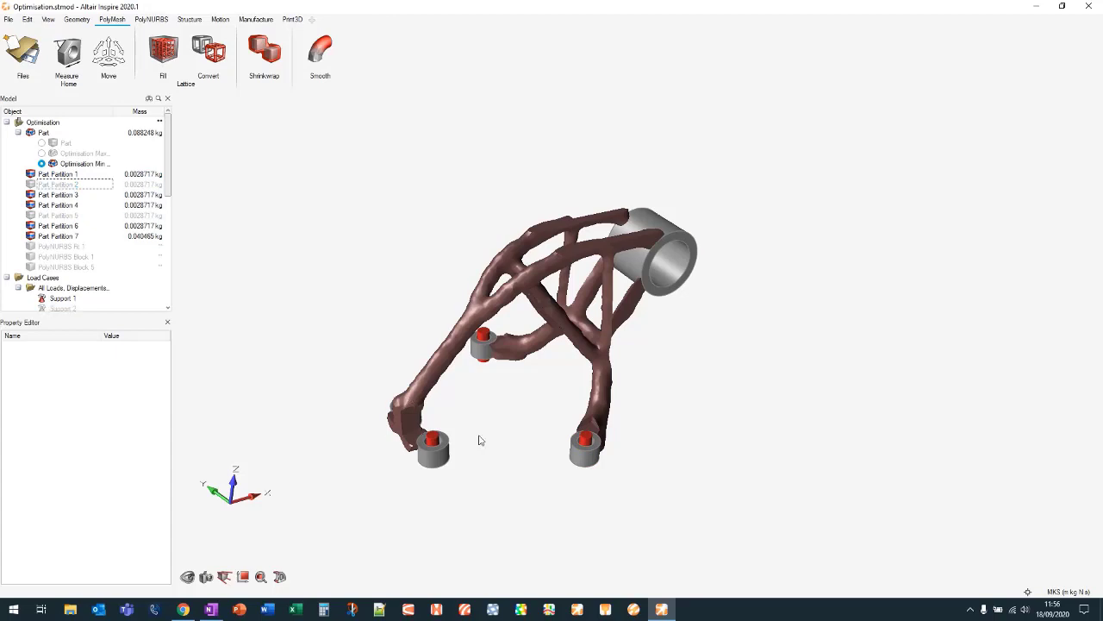
# Shrinkwrap the optimised shape and all remaining visible partitions into a single part, and leave the Shrinkwrap tool
pyautogui.moveTo(480, 439); pyautogui.dragTo(724, 359, button='right')
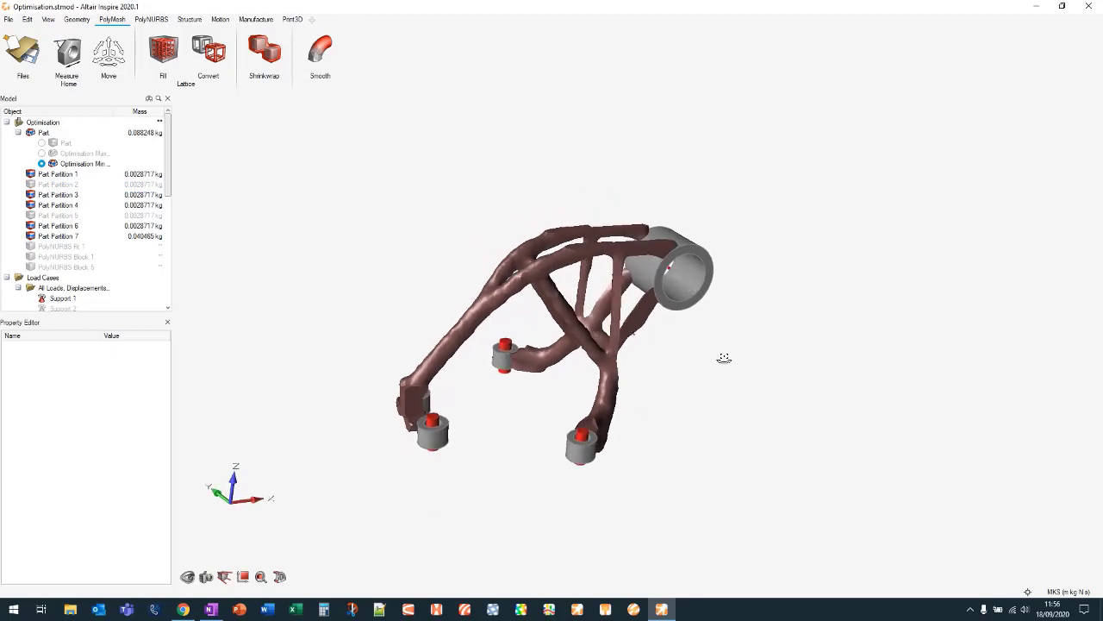
pyautogui.click(269, 50)
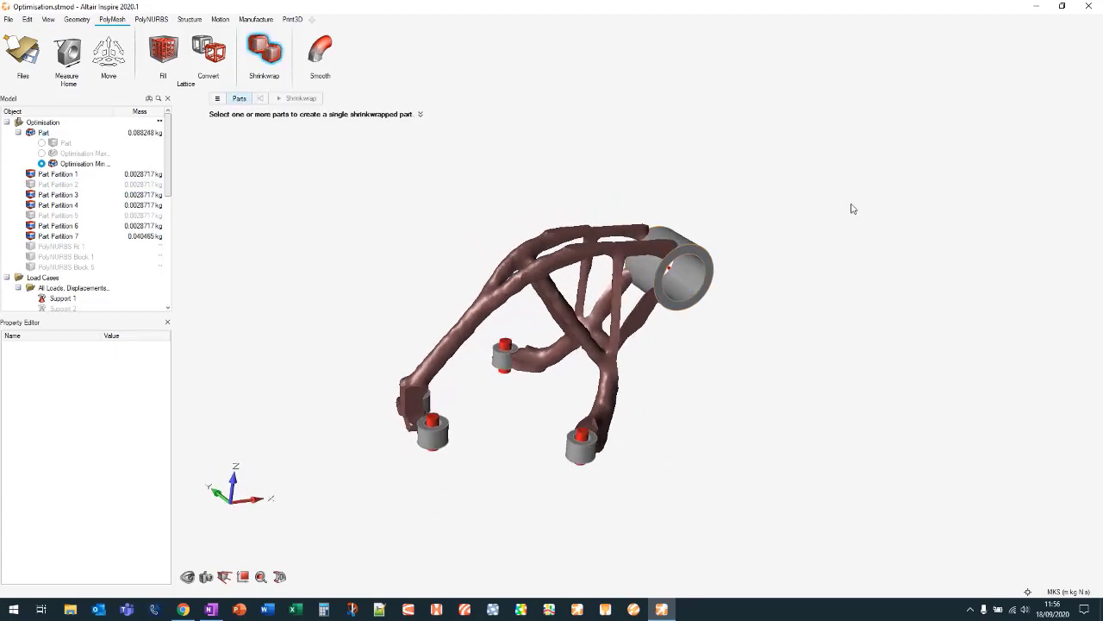
pyautogui.moveTo(916, 172); pyautogui.dragTo(288, 527)
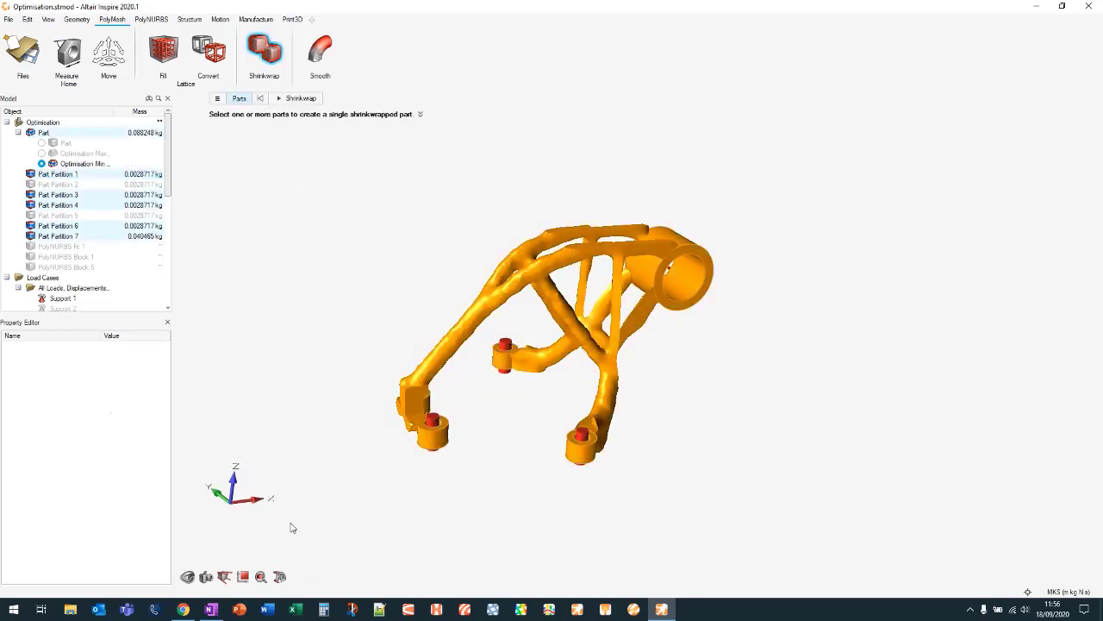
pyautogui.click(298, 100)
pyautogui.moveTo(327, 227); pyautogui.dragTo(348, 246, button='right')
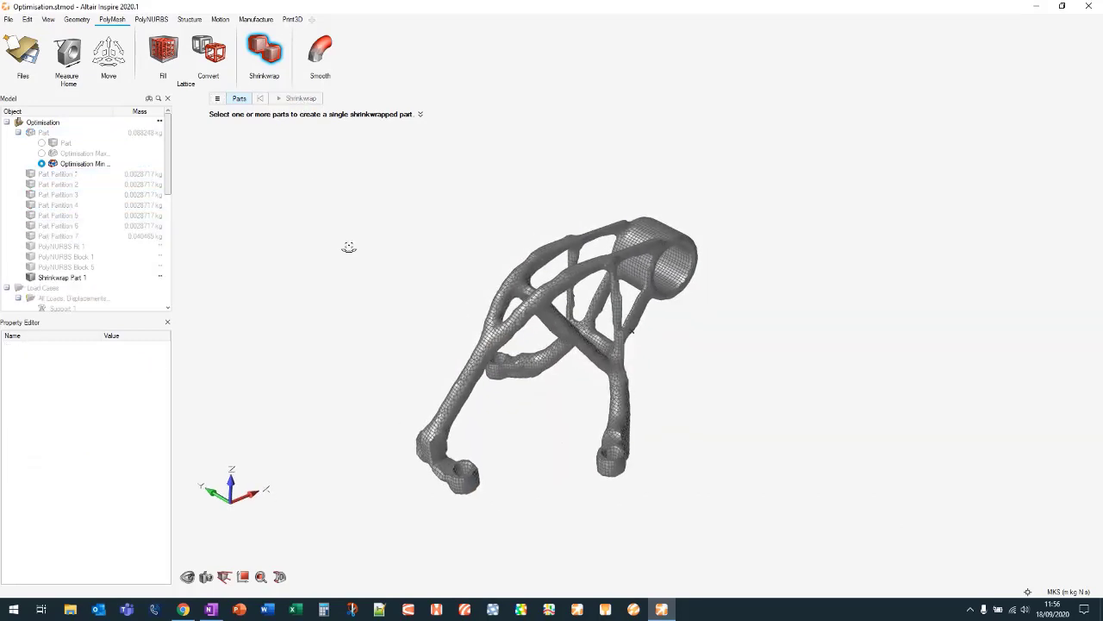
pyautogui.scroll(5, 480, 358)
pyautogui.scroll(-5, 479, 359)
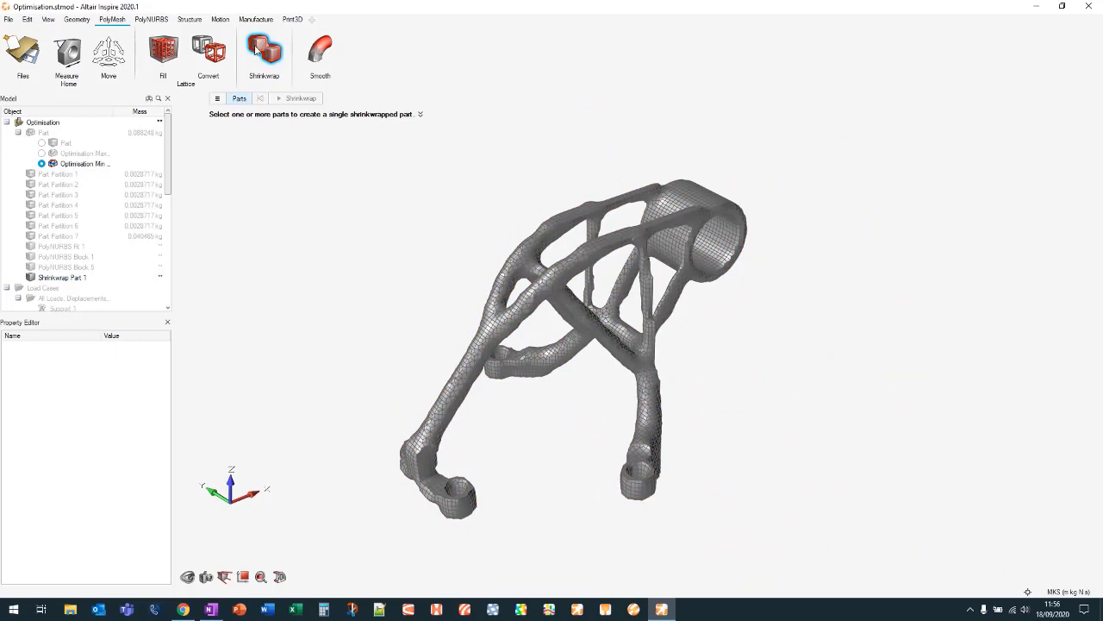
pyautogui.moveTo(349, 240); pyautogui.dragTo(288, 242, button='right')
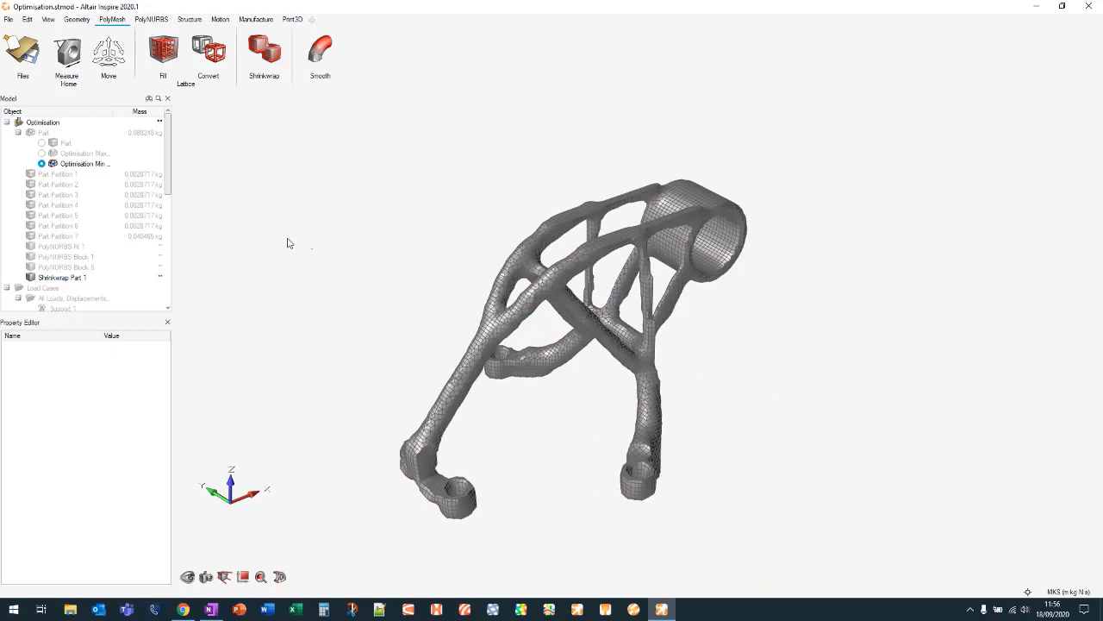
# Convert Shrinkwrap Part 1 to a triangle mesh and smooth it, adjusting the smoothing level with volume maintained
pyautogui.rightClick(479, 351)
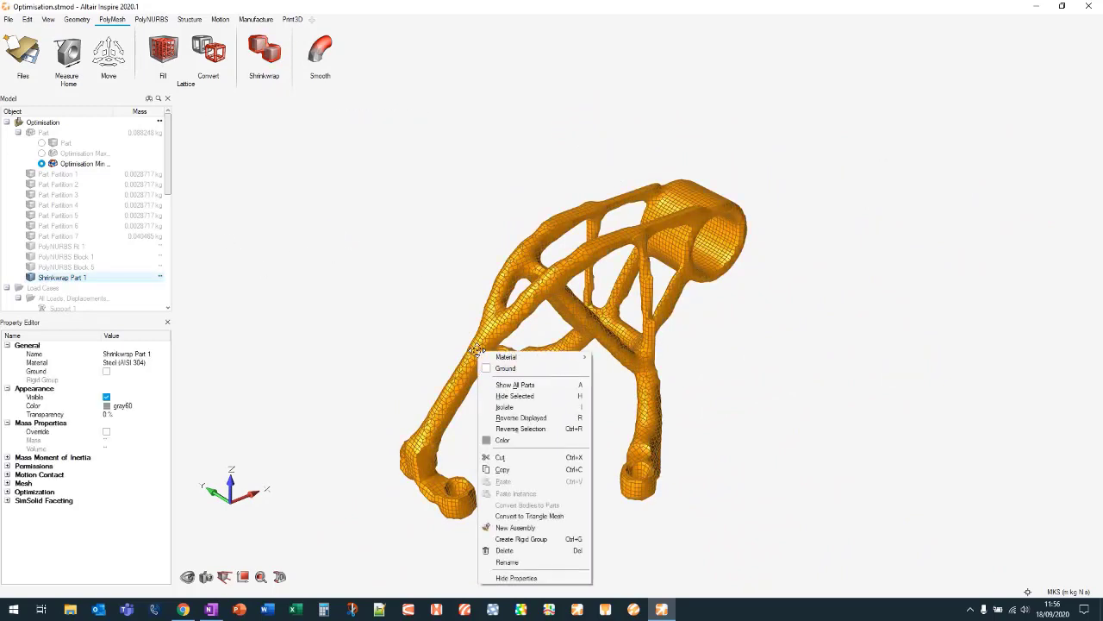
pyautogui.click(552, 516)
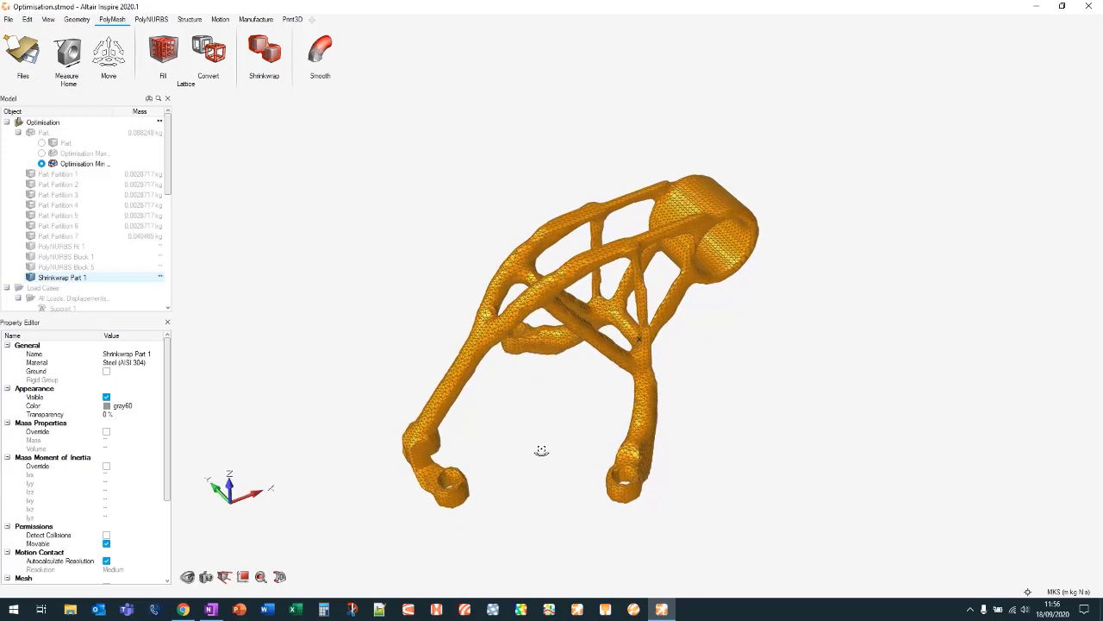
pyautogui.click(320, 50)
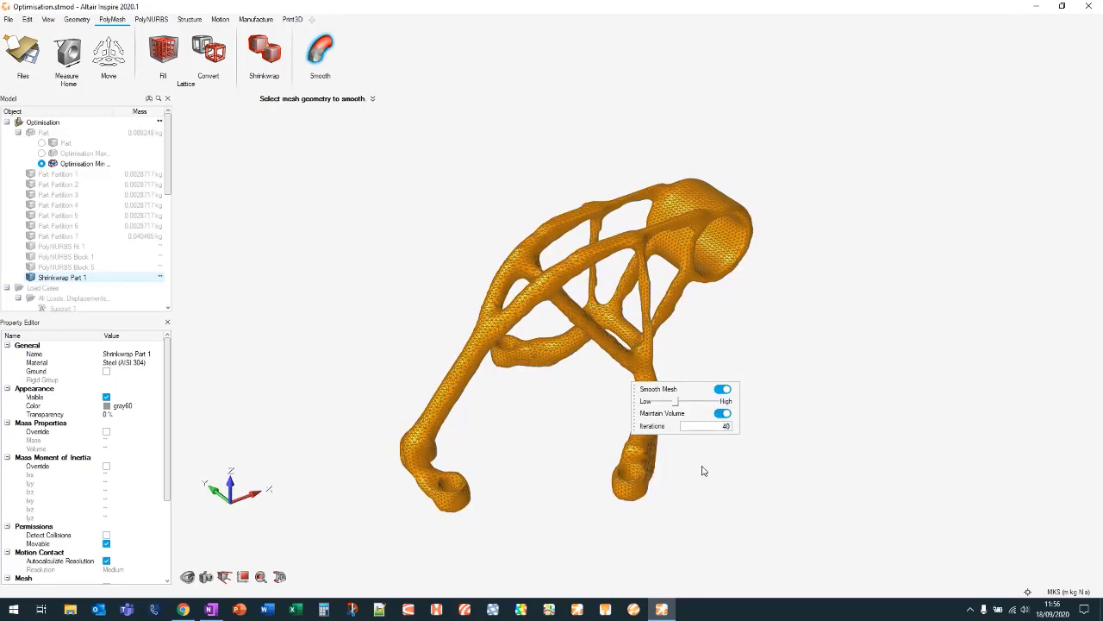
pyautogui.moveTo(676, 406)
pyautogui.mouseDown()
pyautogui.moveTo(667, 405)
pyautogui.moveTo(699, 404)
pyautogui.moveTo(672, 406)
pyautogui.mouseUp()
pyautogui.moveTo(406, 192); pyautogui.dragTo(268, 189, button='right')
pyautogui.scroll(-2, 372, 211)
pyautogui.click(372, 214)
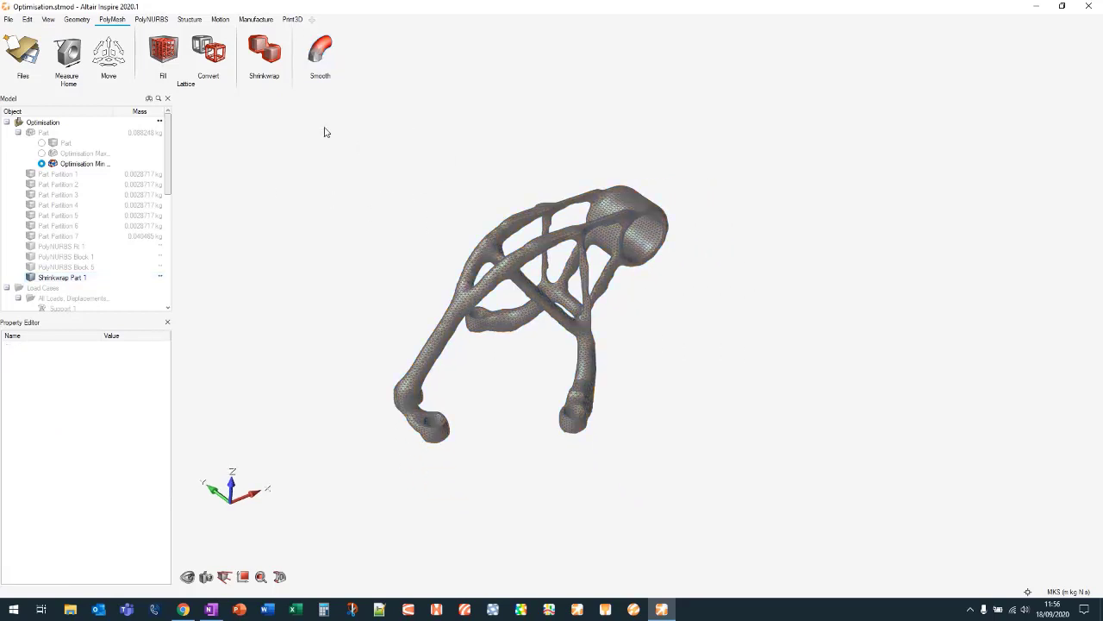
# Fit a PolyNURBS part to the smoothed Shrinkwrap Part 1 and hide the shrinkwrapped mesh
pyautogui.click(155, 19)
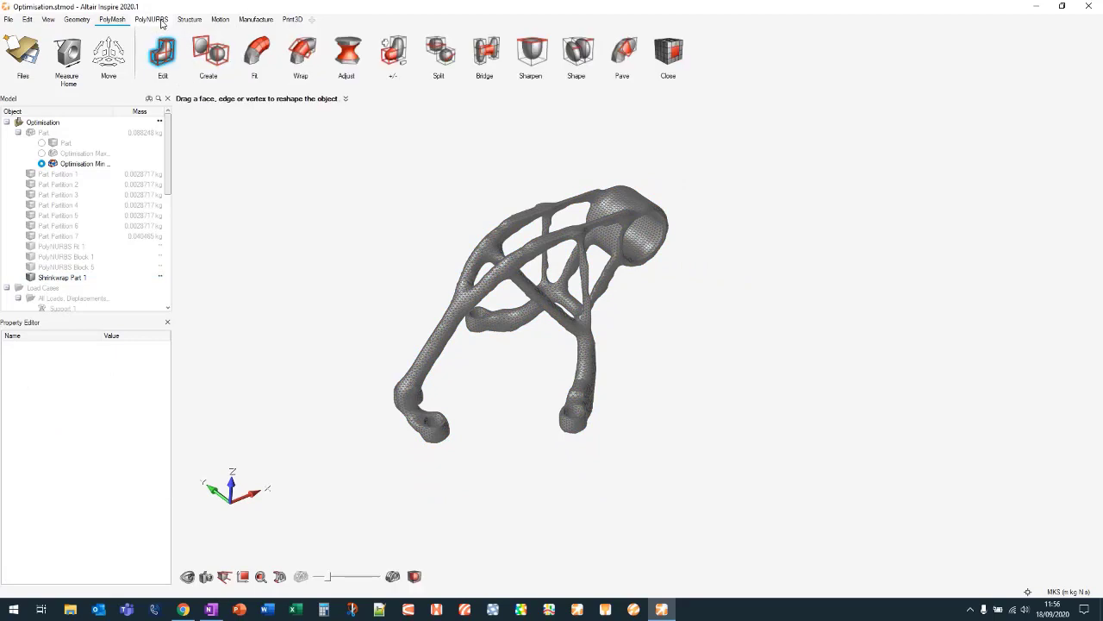
pyautogui.click(255, 52)
pyautogui.click(484, 257)
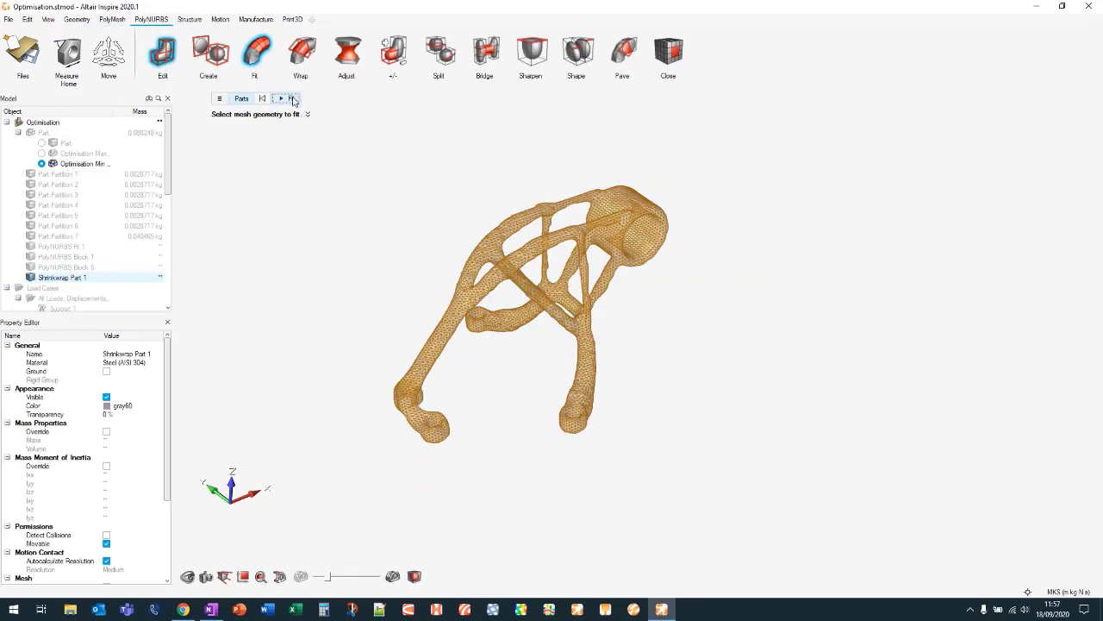
pyautogui.click(293, 99)
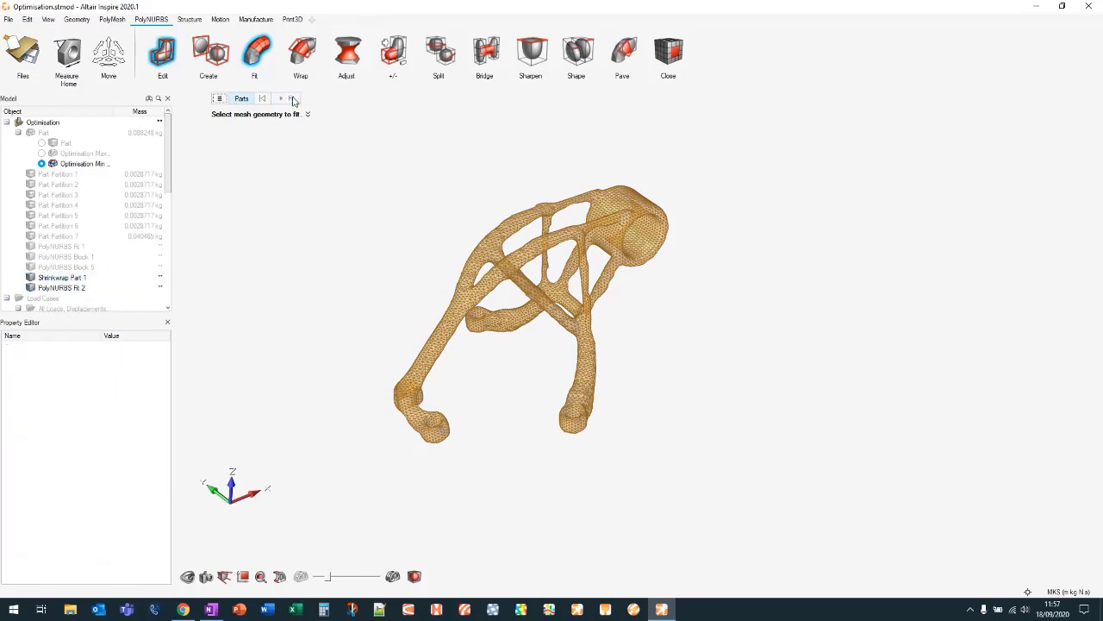
pyautogui.click(34, 282)
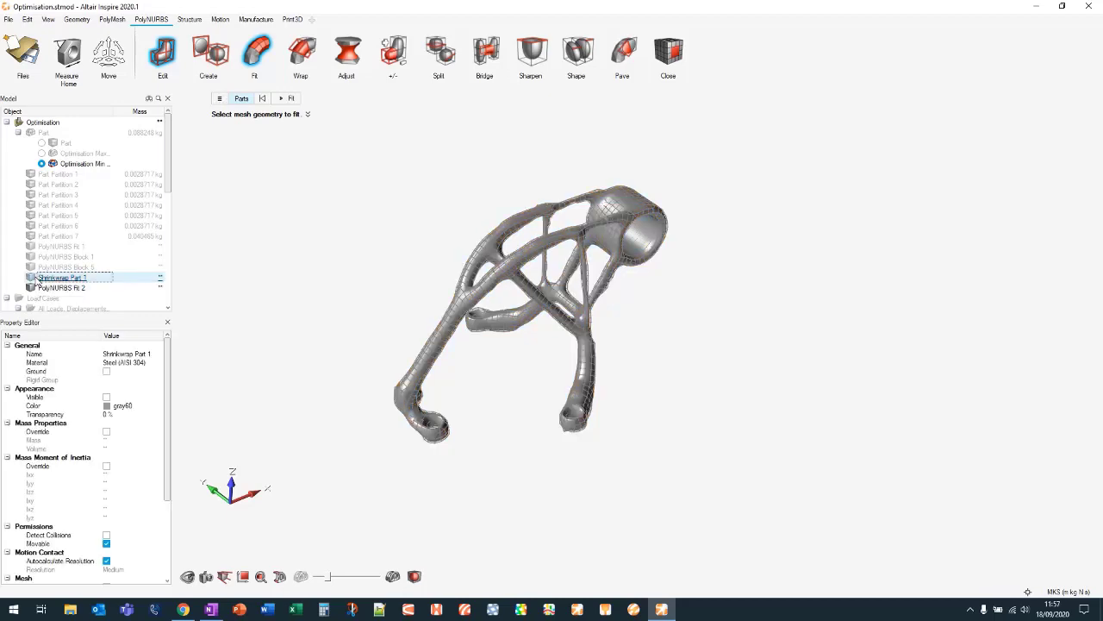
# Examine the surface of the fitted PolyNURBS bracket up close and as a whole
pyautogui.moveTo(668, 335); pyautogui.dragTo(671, 317, button='right')
pyautogui.moveTo(671, 316); pyautogui.dragTo(660, 344, button='middle')
pyautogui.scroll(4, 610, 368)
pyautogui.moveTo(618, 291); pyautogui.dragTo(717, 333, button='right')
pyautogui.scroll(-2, 715, 345)
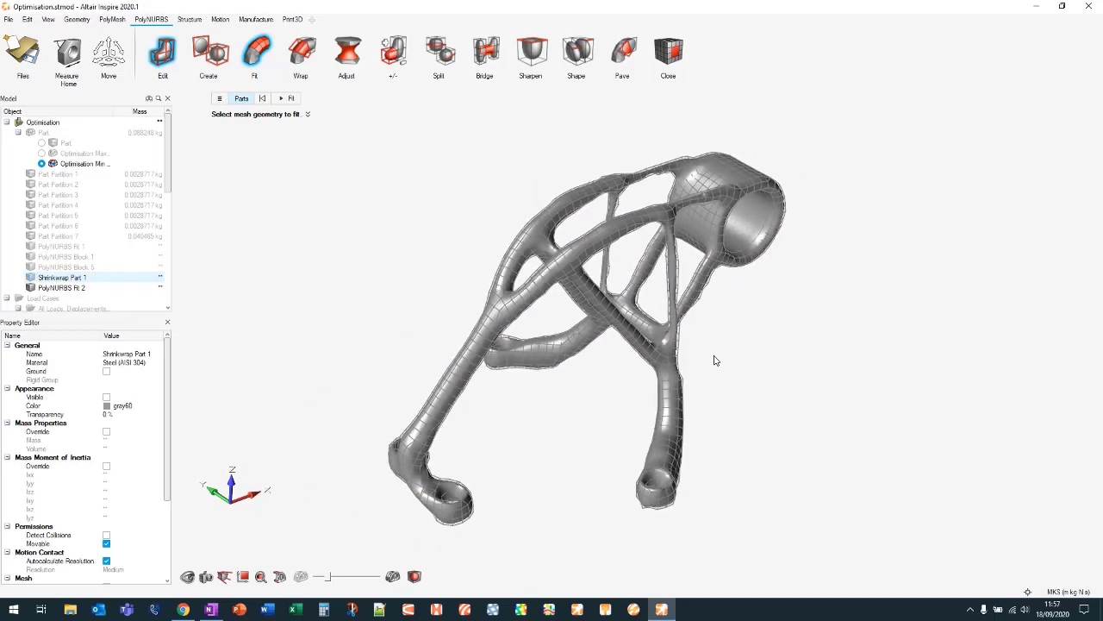
pyautogui.moveTo(569, 138)
pyautogui.mouseDown(button='right')
pyautogui.moveTo(567, 192)
pyautogui.moveTo(583, 216)
pyautogui.moveTo(565, 148)
pyautogui.mouseUp(button='right')
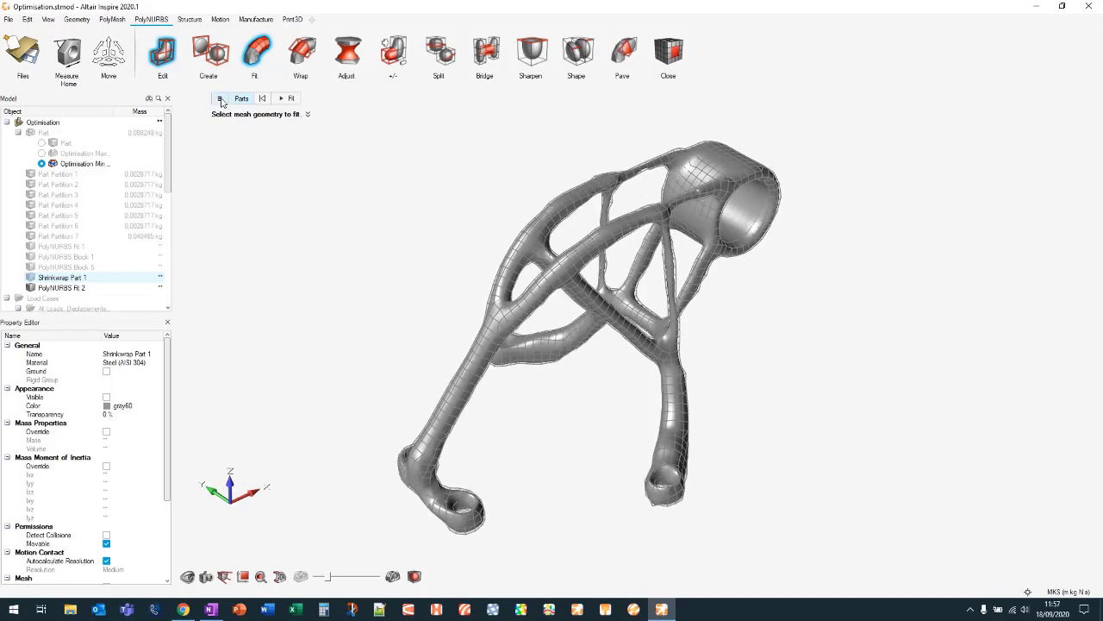
# Review the Shrinkwrap tool's voxel size and merge options, and leave the tool without creating a new part
pyautogui.click(113, 21)
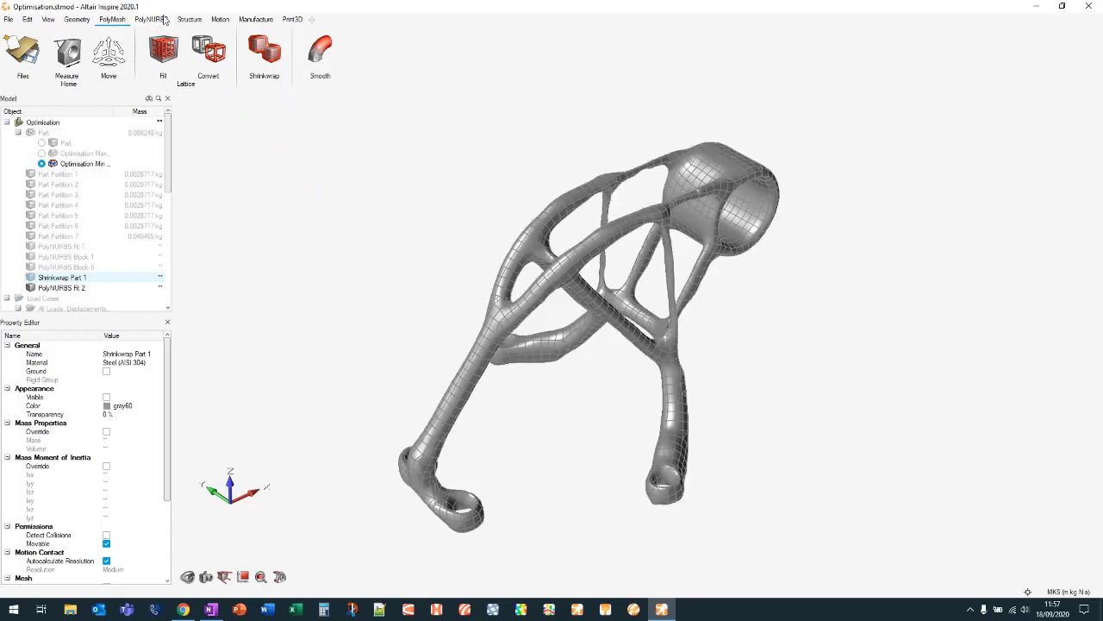
pyautogui.click(268, 51)
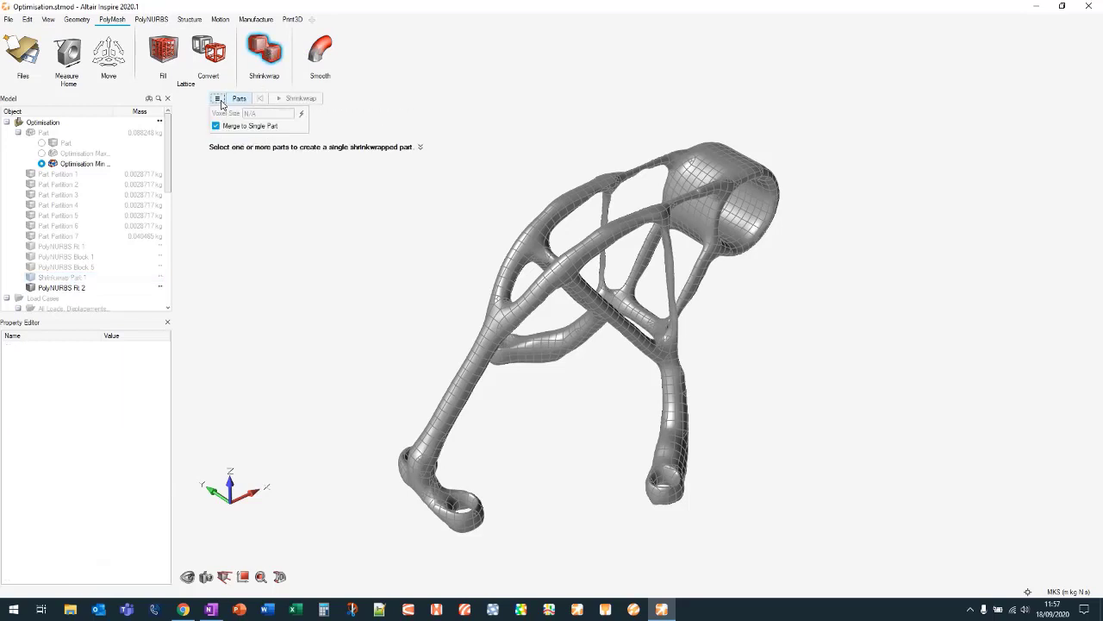
pyautogui.click(632, 297)
pyautogui.click(216, 100)
pyautogui.click(259, 56)
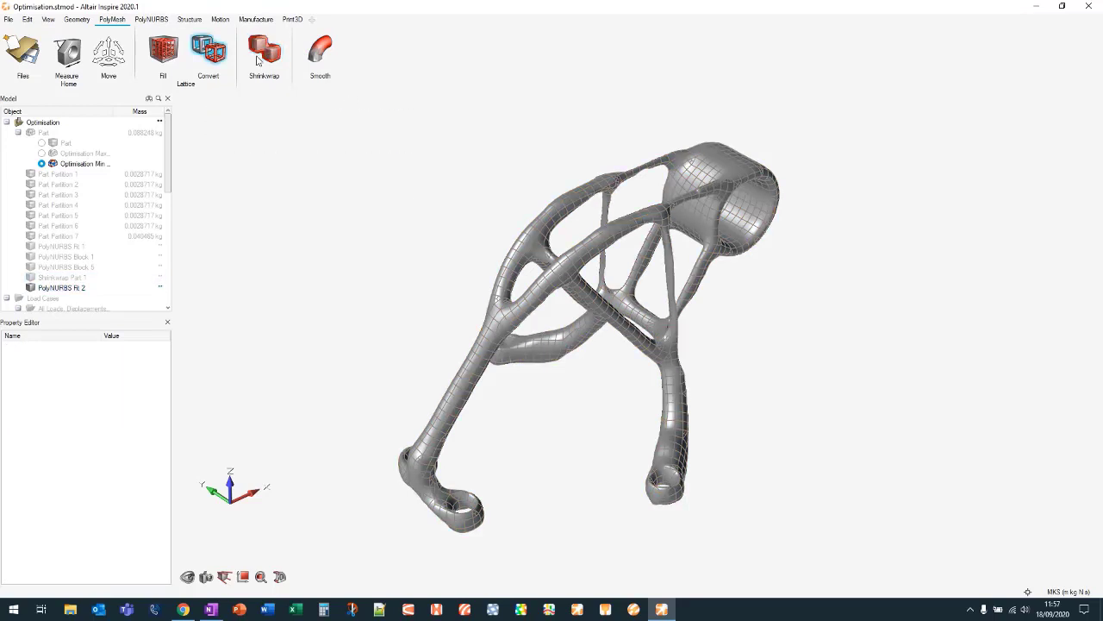
# Review the PolyNURBS Fit tool's element density, break angle and auto creasing options, and leave the tool
pyautogui.click(152, 19)
pyautogui.click(256, 52)
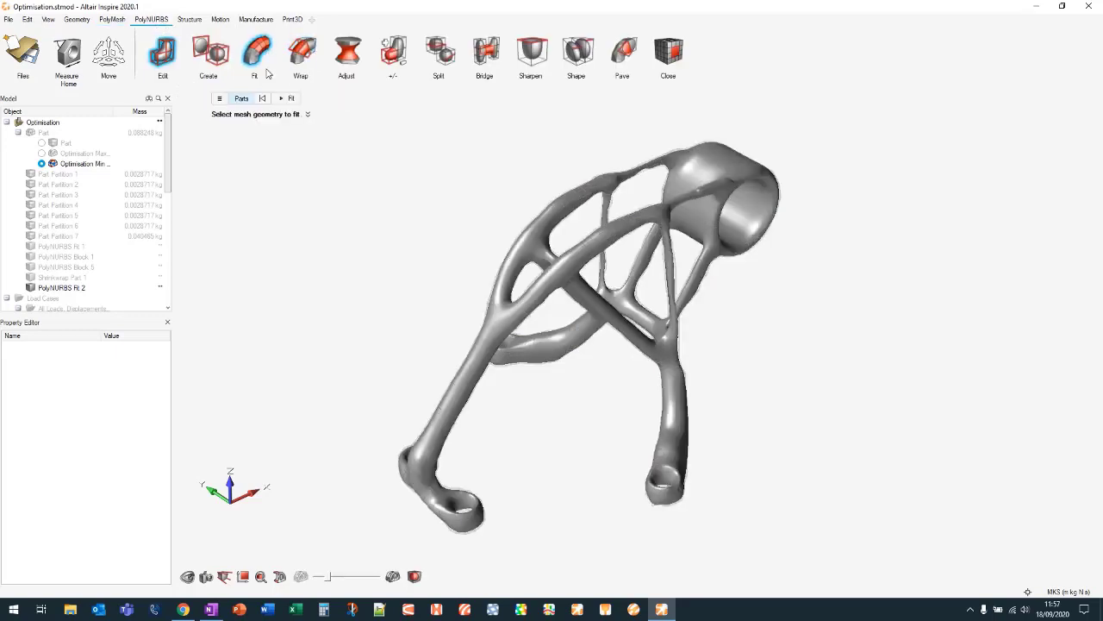
pyautogui.click(220, 98)
pyautogui.click(309, 114)
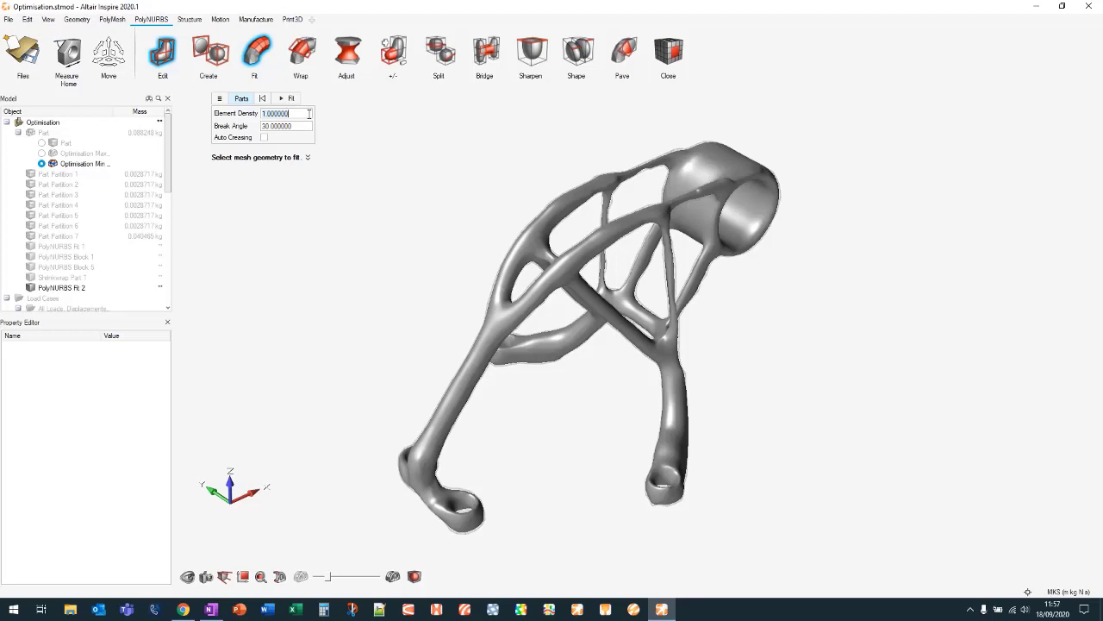
pyautogui.click(256, 52)
# Inspect the finished bracket from several sides and display the 3D printing tools
pyautogui.moveTo(695, 338); pyautogui.dragTo(729, 382, button='right')
pyautogui.moveTo(851, 423); pyautogui.dragTo(632, 405, button='right')
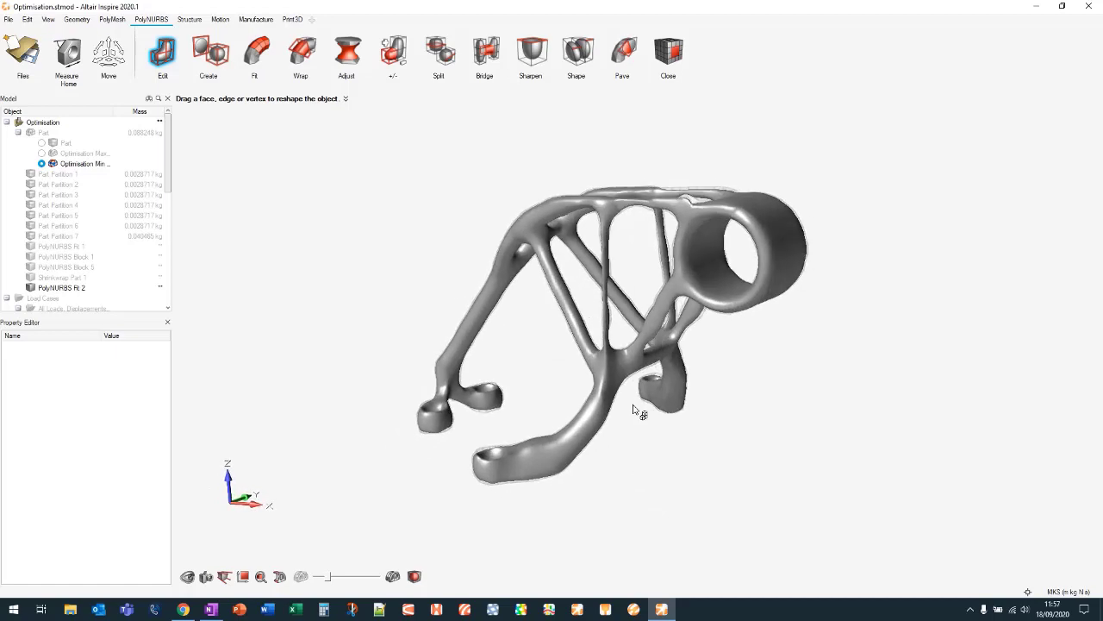
pyautogui.moveTo(522, 339); pyautogui.dragTo(525, 368, button='right')
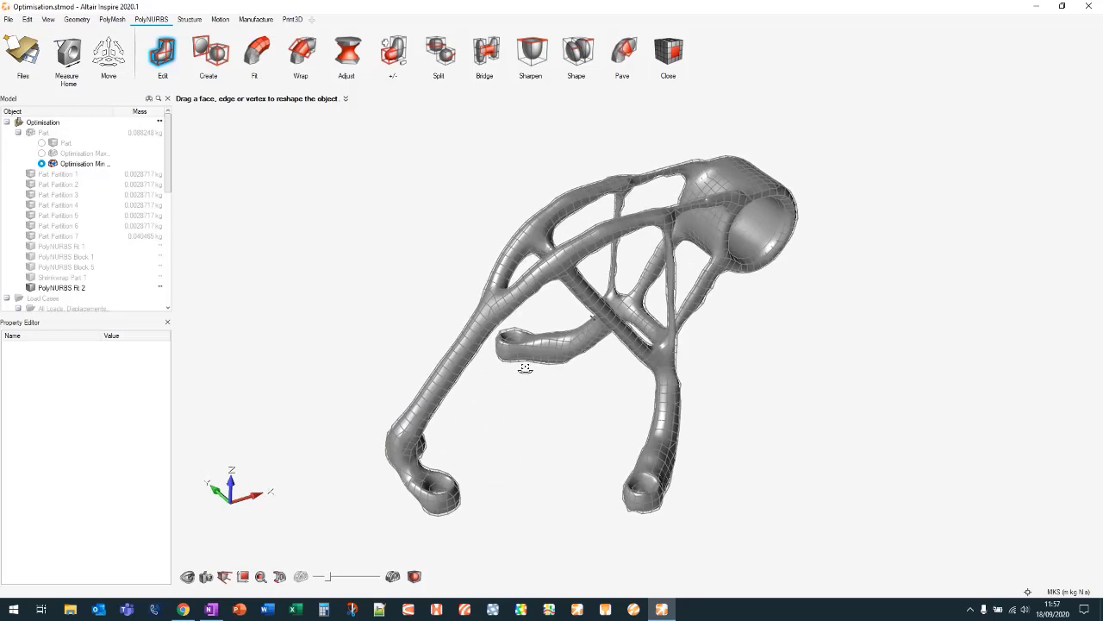
pyautogui.moveTo(751, 362); pyautogui.dragTo(746, 350, button='right')
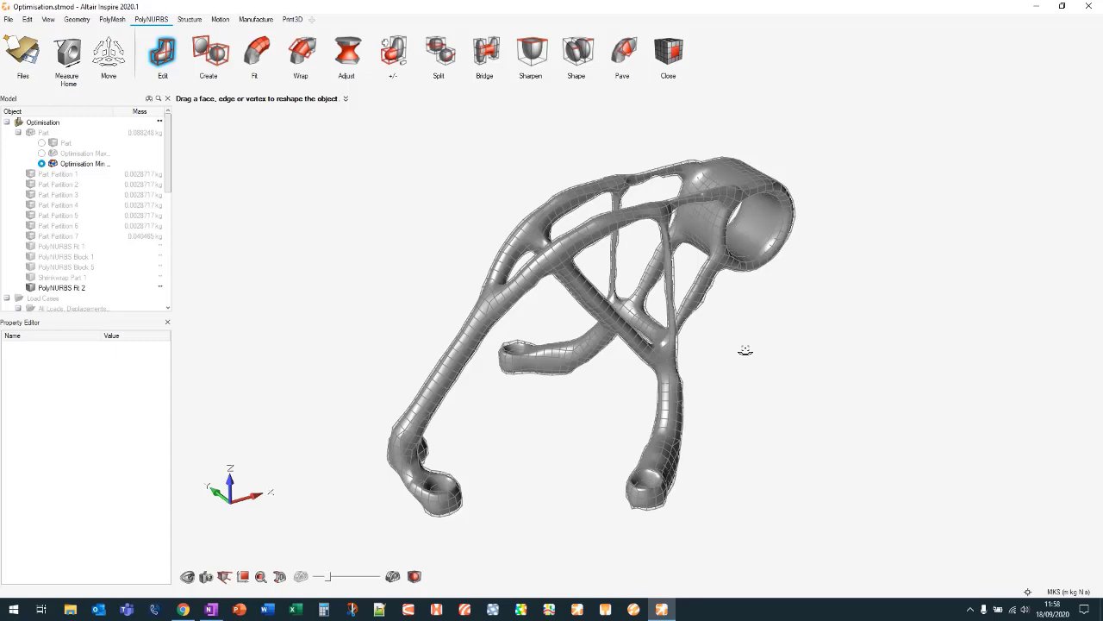
pyautogui.click(292, 19)
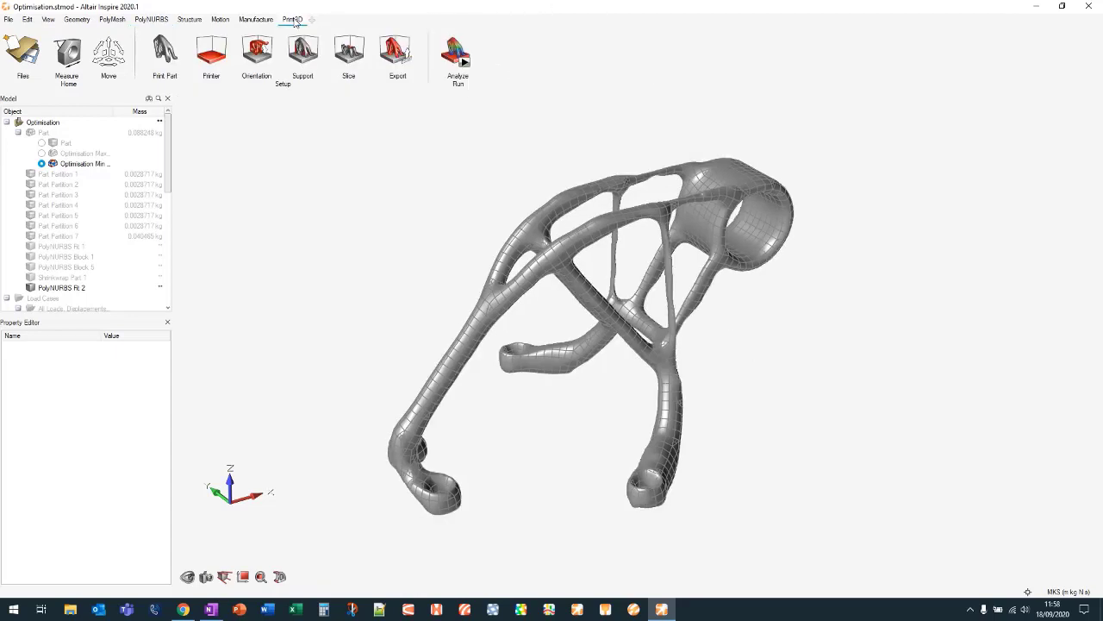
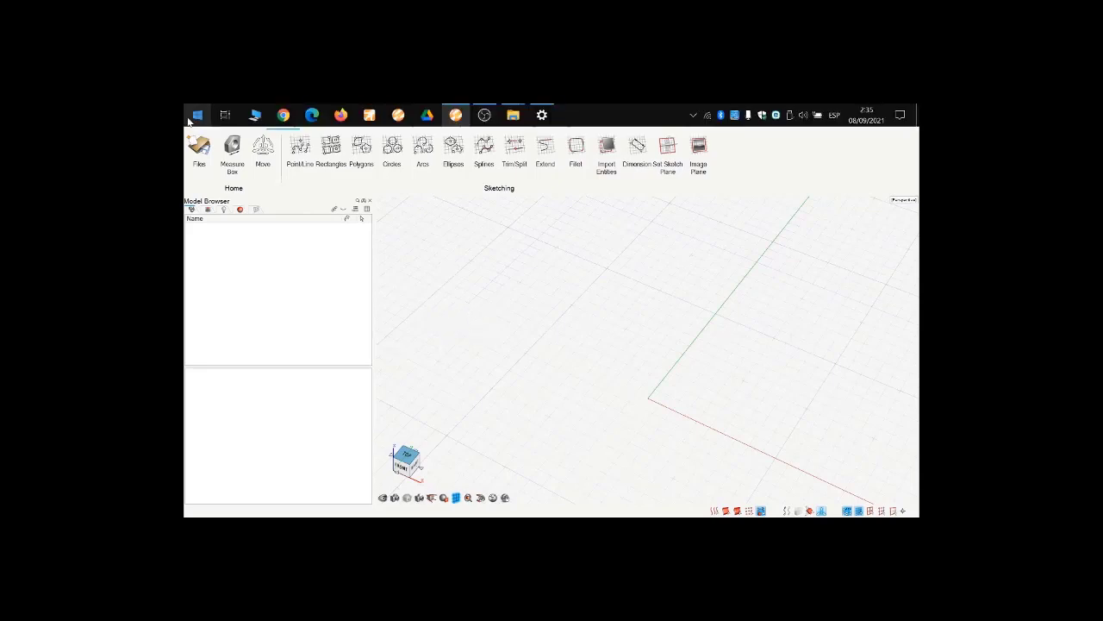
# In Altair Inspire Studio, open RTULE-ENERGIA V3 VER09 Final.iStudio from the UNERGIA V3 folder inside Altair presentacion > COCHES
pyautogui.click(191, 123)
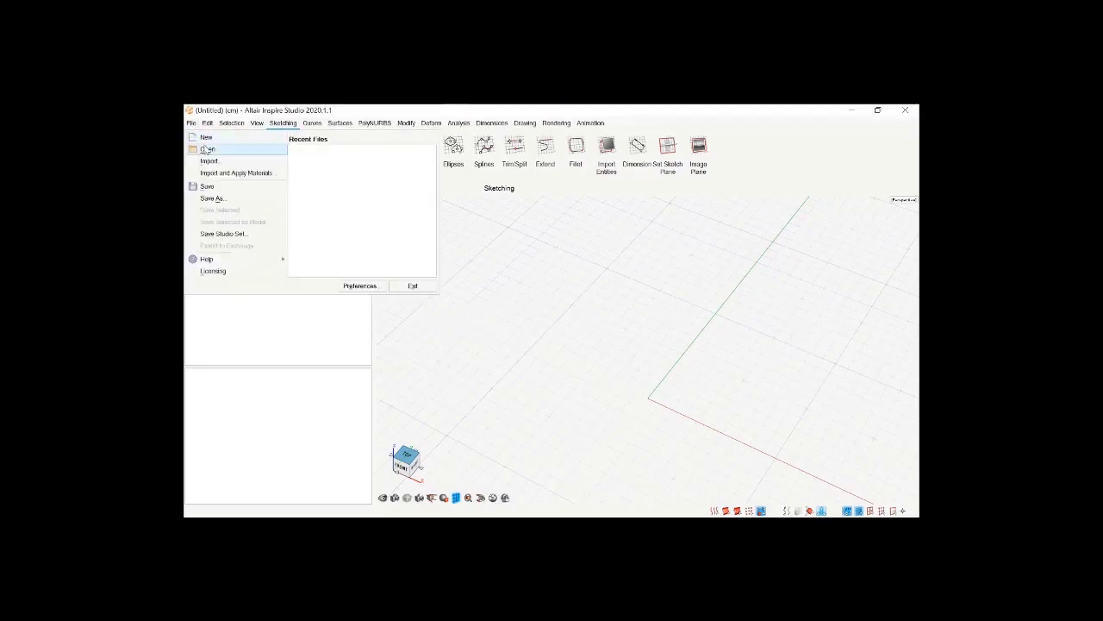
pyautogui.click(207, 150)
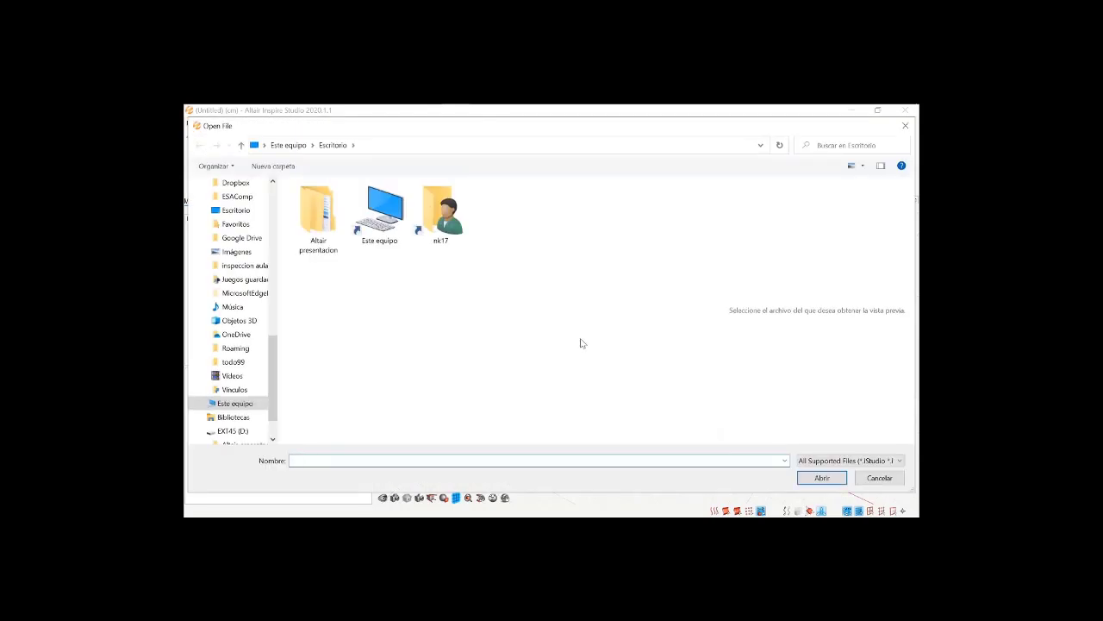
pyautogui.click(319, 224)
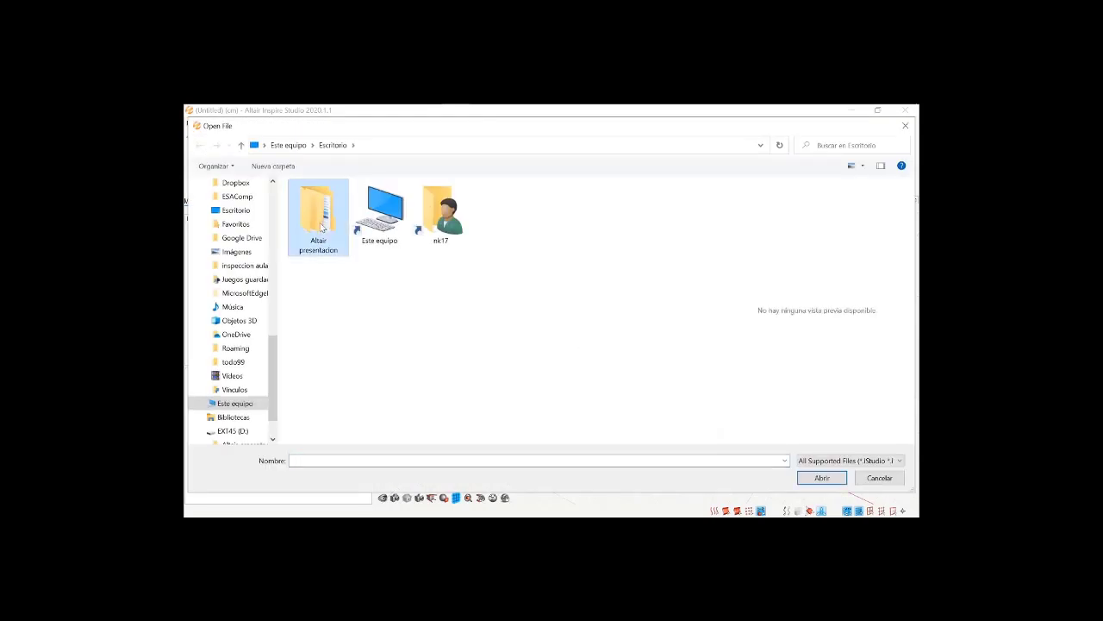
pyautogui.doubleClick(321, 226)
pyautogui.click(315, 203)
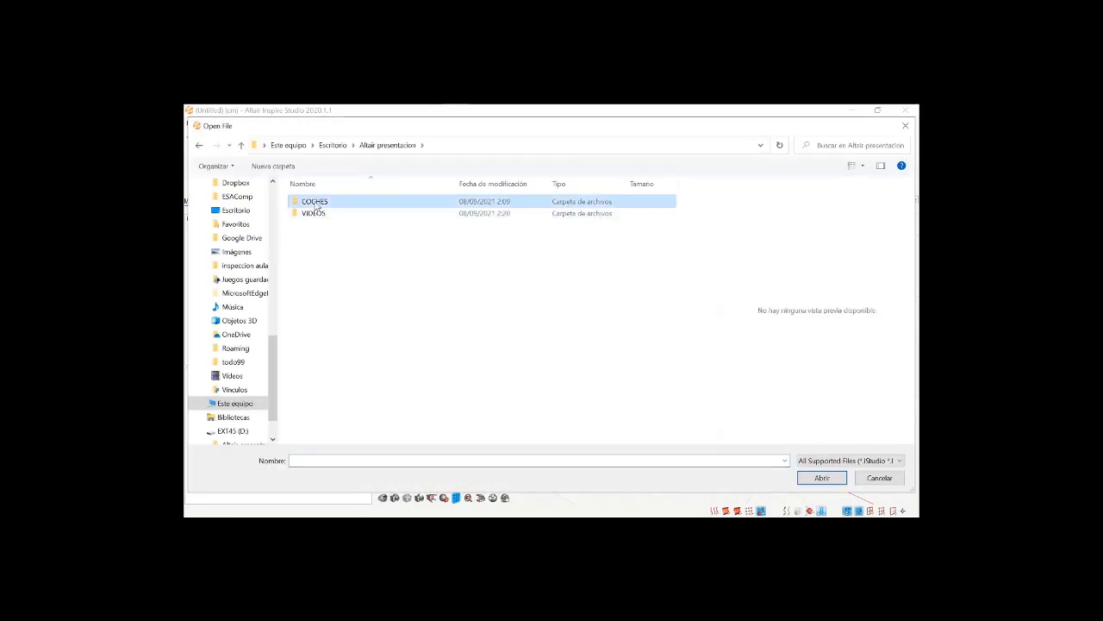
pyautogui.doubleClick(316, 203)
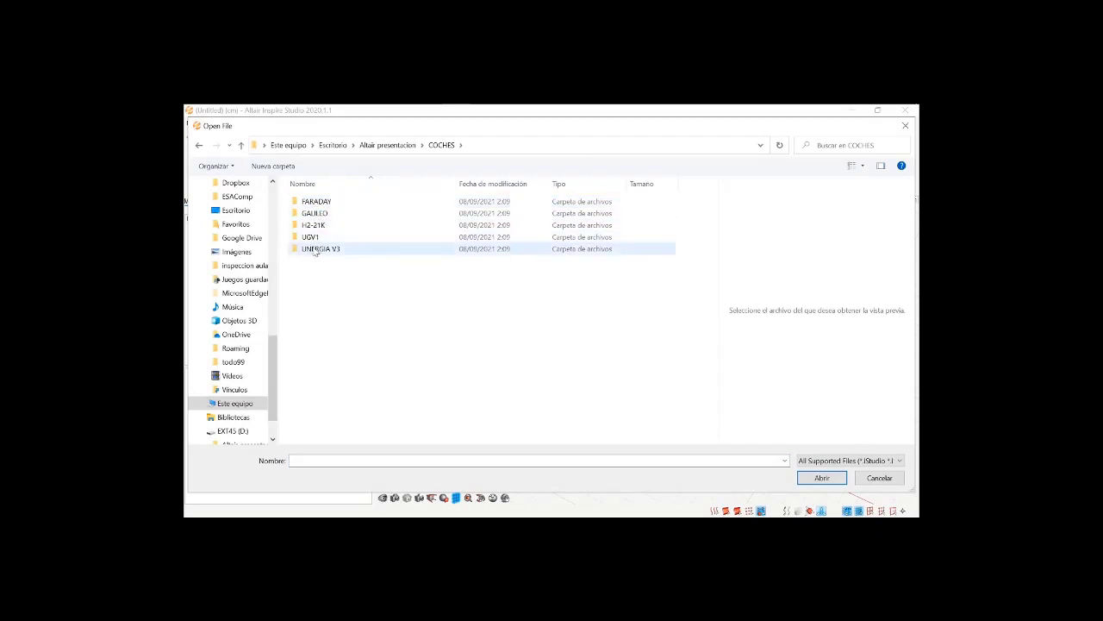
pyautogui.doubleClick(315, 250)
pyautogui.click(336, 205)
pyautogui.click(336, 204)
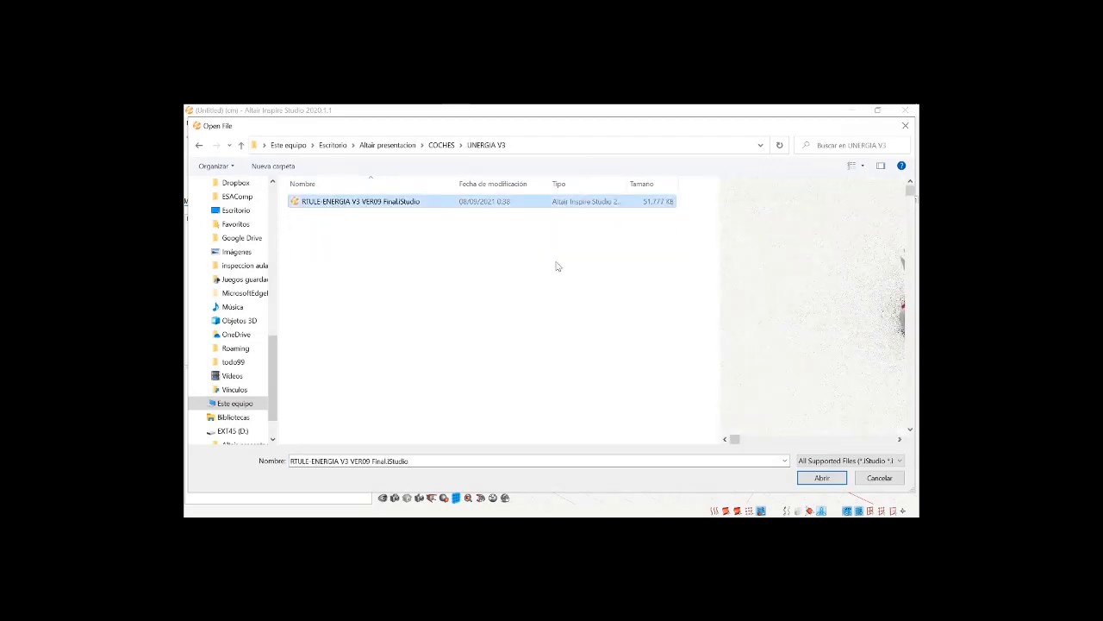
pyautogui.click(814, 481)
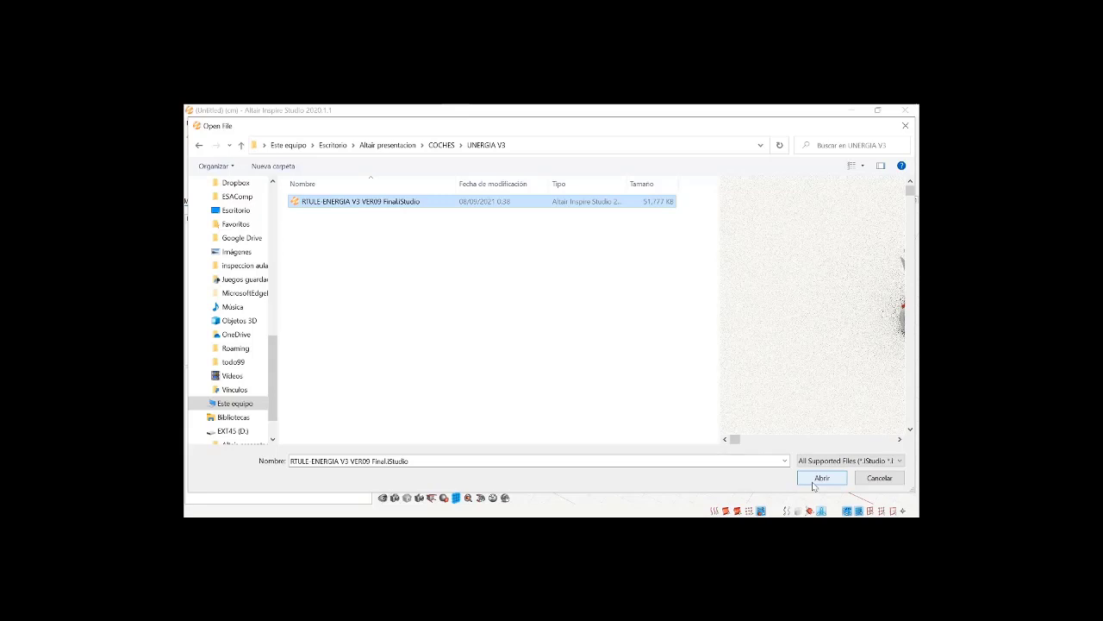
pyautogui.click(814, 481)
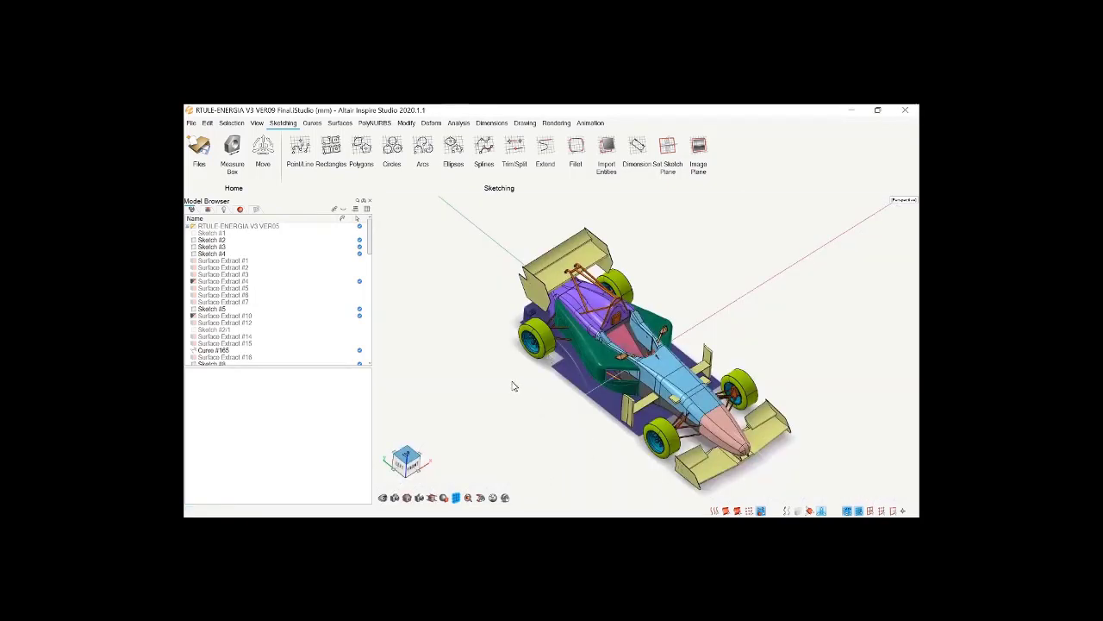
# Examine the race car model from several angles, including its front wing, side and rear wing
pyautogui.scroll(-2, 515, 384)
pyautogui.moveTo(800, 460); pyautogui.dragTo(801, 418, button='middle')
pyautogui.scroll(1, 804, 465)
pyautogui.scroll(2, 648, 454)
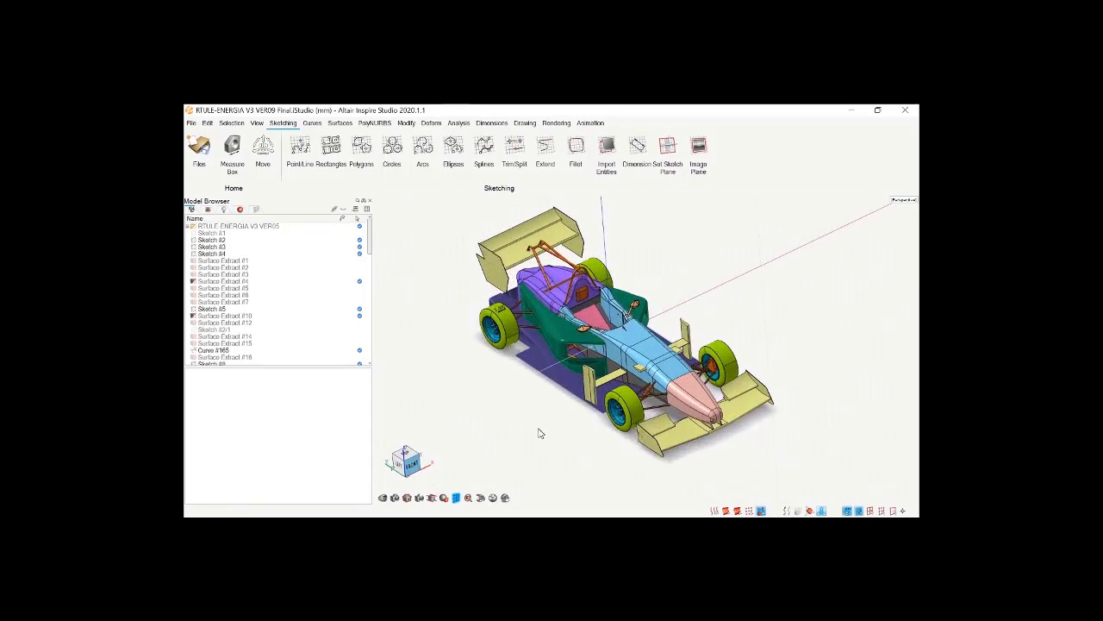
pyautogui.moveTo(543, 411); pyautogui.dragTo(422, 401, button='middle')
pyautogui.moveTo(673, 407); pyautogui.dragTo(790, 416, button='right')
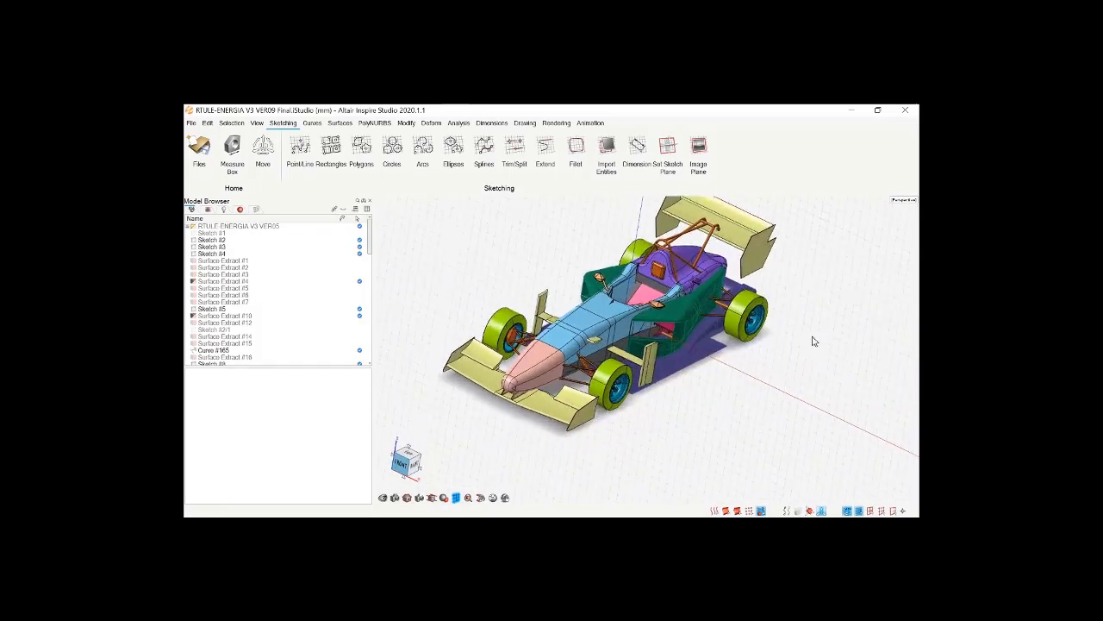
pyautogui.scroll(-2, 809, 362)
pyautogui.moveTo(542, 287)
pyautogui.mouseDown(button='middle')
pyautogui.moveTo(604, 388)
pyautogui.moveTo(526, 298)
pyautogui.mouseUp(button='middle')
pyautogui.moveTo(759, 332); pyautogui.dragTo(705, 297, button='middle')
pyautogui.scroll(1, 861, 335)
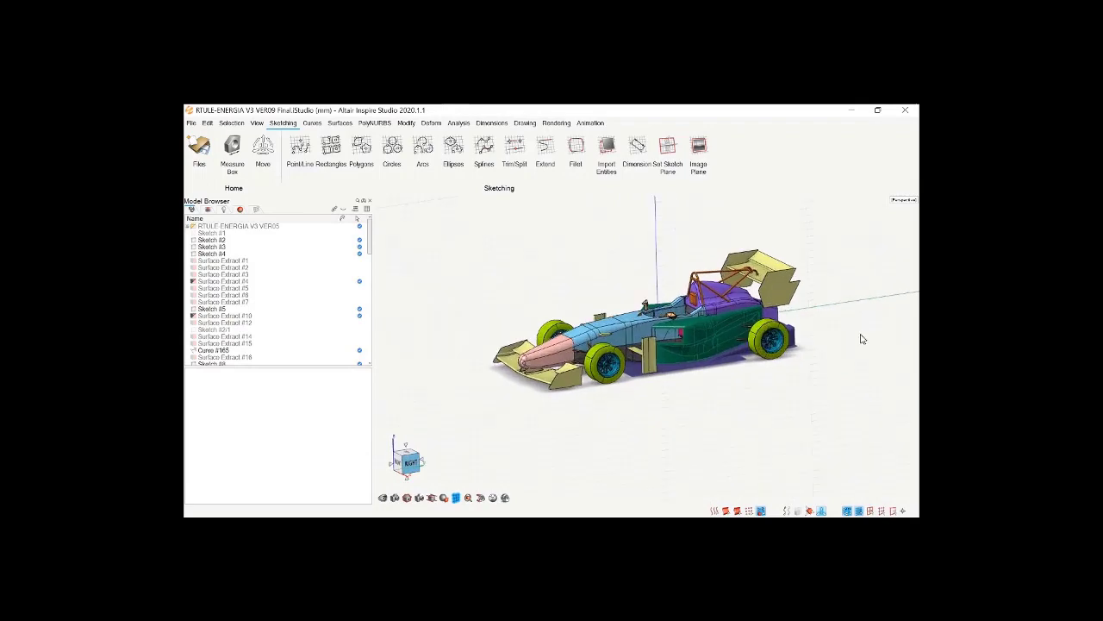
pyautogui.moveTo(474, 341); pyautogui.dragTo(487, 323, button='right')
# Inspect the blue cockpit body's construction history and its Move tool options, and leave the tool without moving anything
pyautogui.click(634, 326)
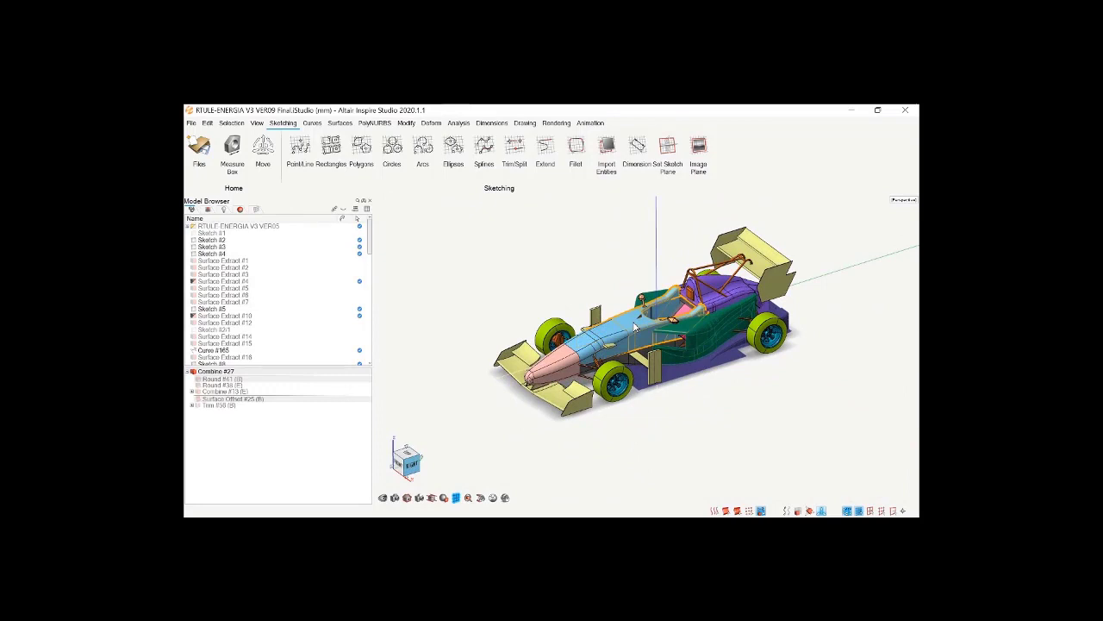
pyautogui.click(715, 448)
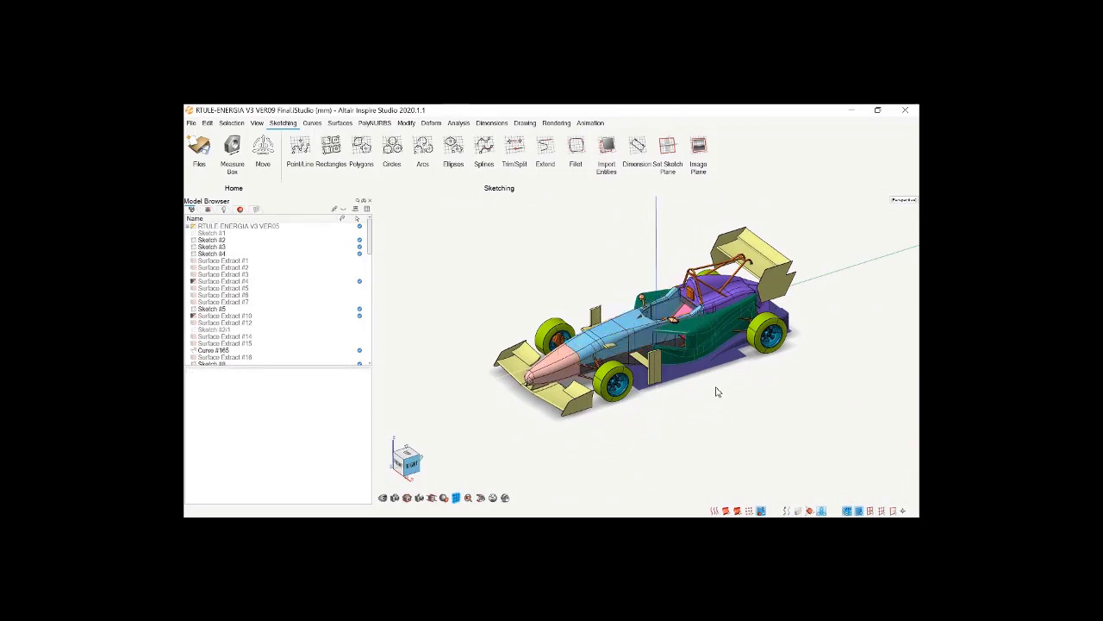
pyautogui.scroll(2, 717, 393)
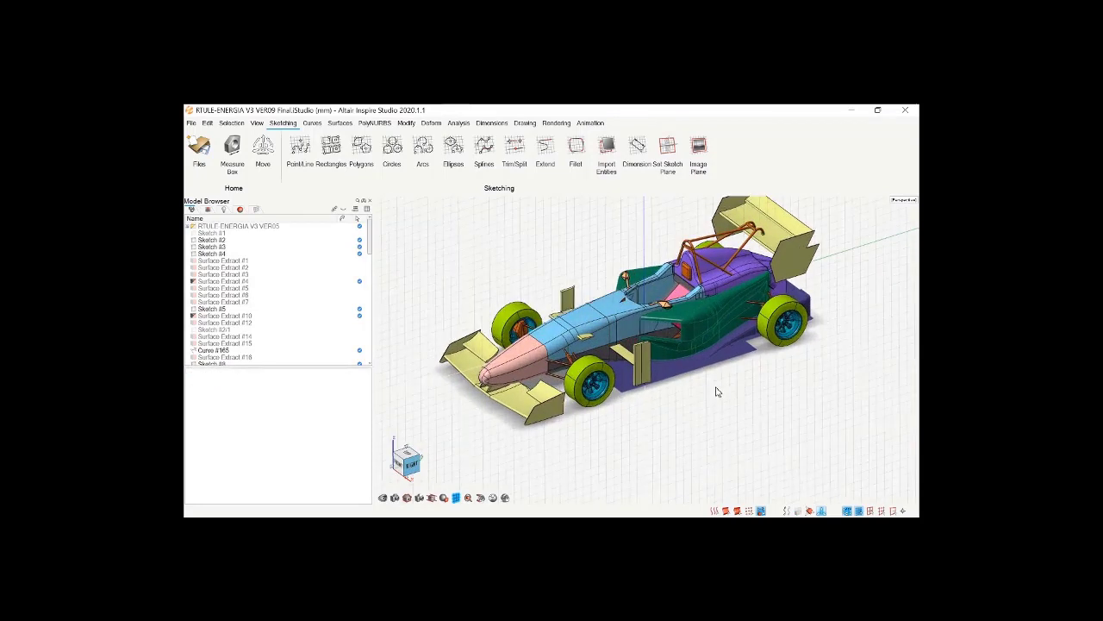
pyautogui.click(618, 335)
pyautogui.press('m')
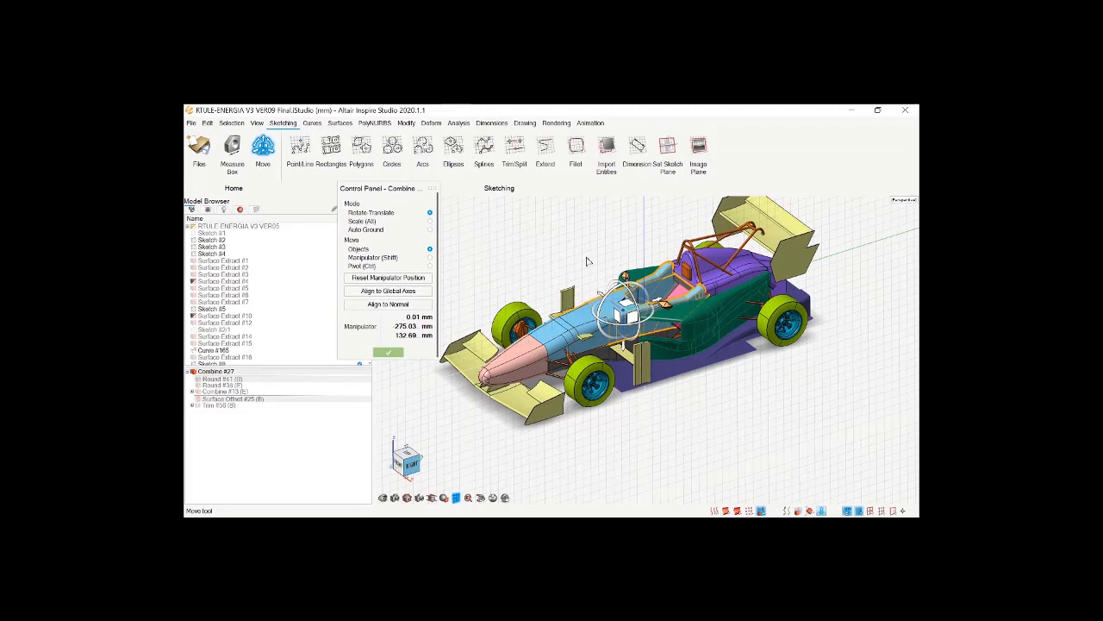
pyautogui.click(680, 461)
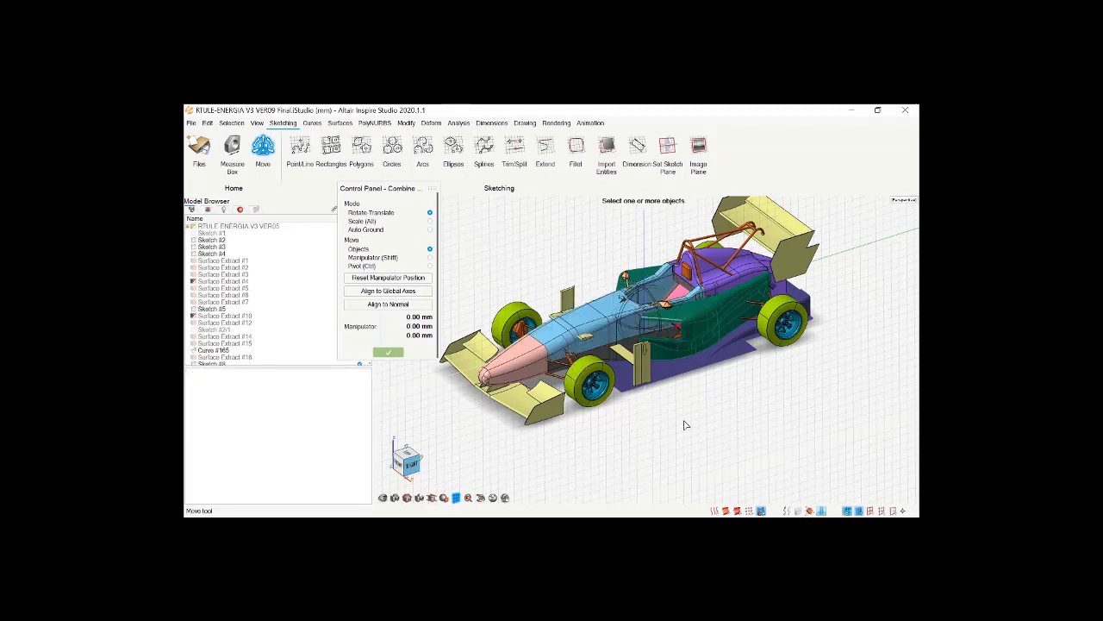
pyautogui.press('Escape')
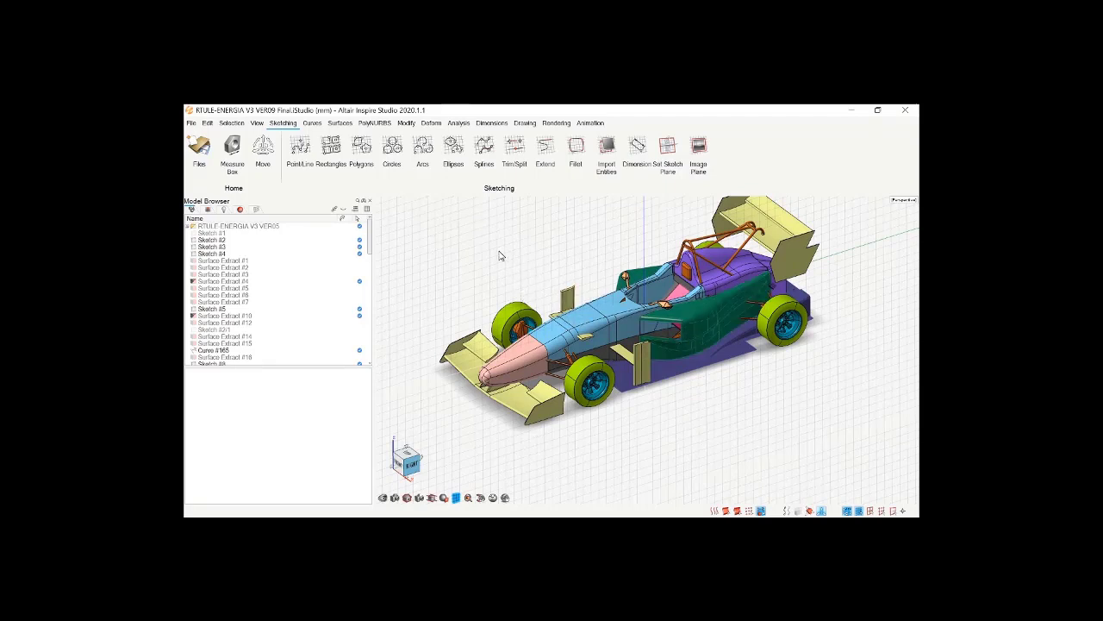
# Preview the car as a ray-traced render, compare it with the coloured real-time mode, and return through wireframe to shaded display
pyautogui.click(556, 123)
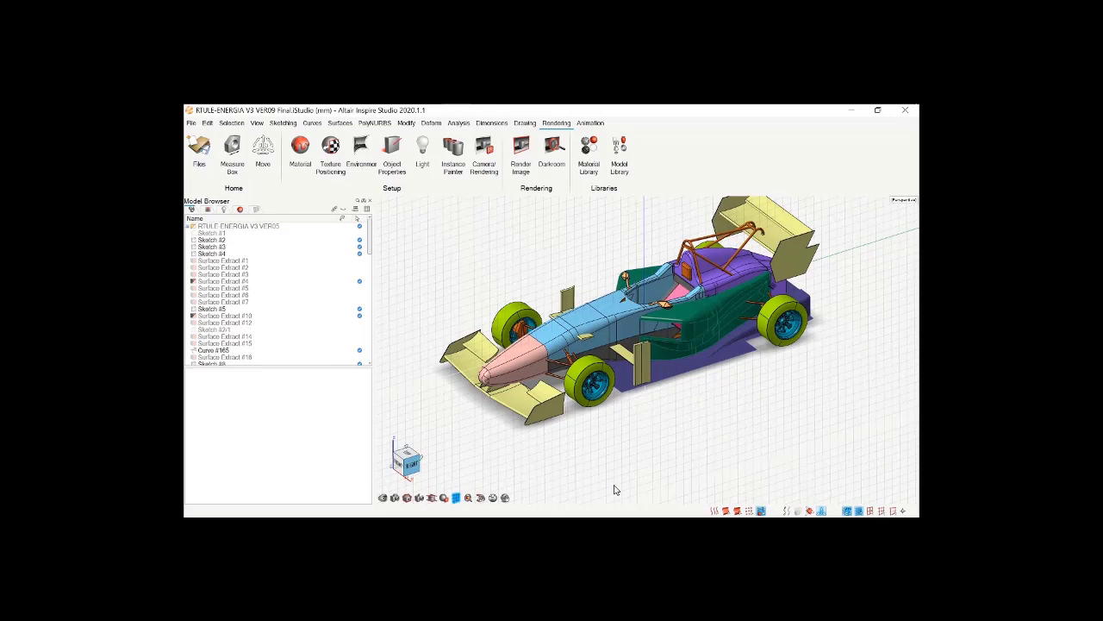
pyautogui.click(506, 498)
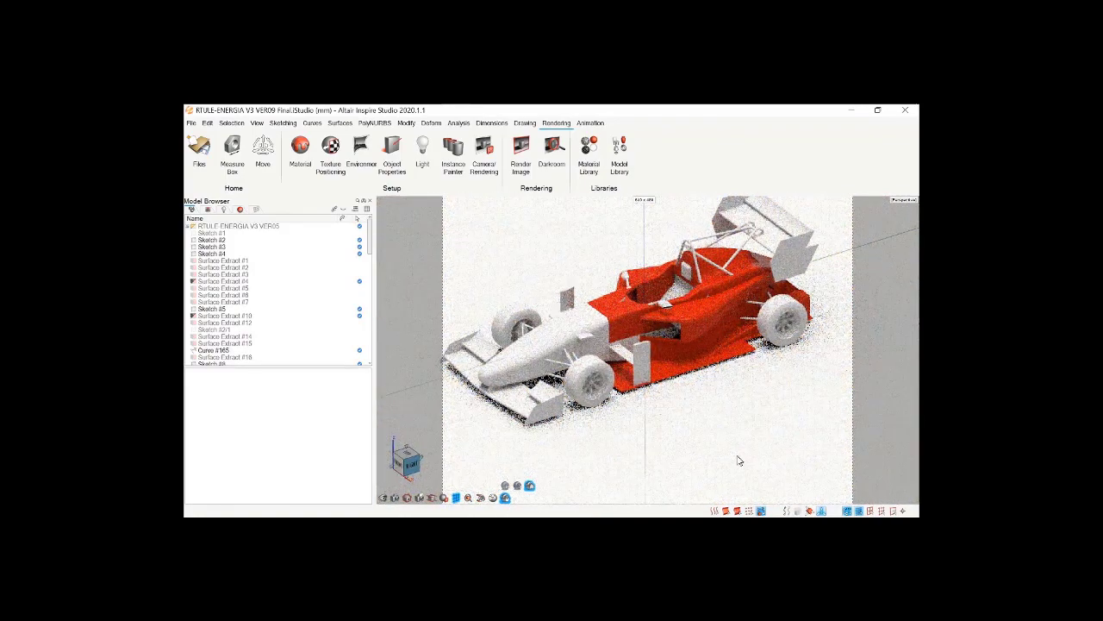
pyautogui.scroll(-1, 738, 460)
pyautogui.scroll(1, 647, 226)
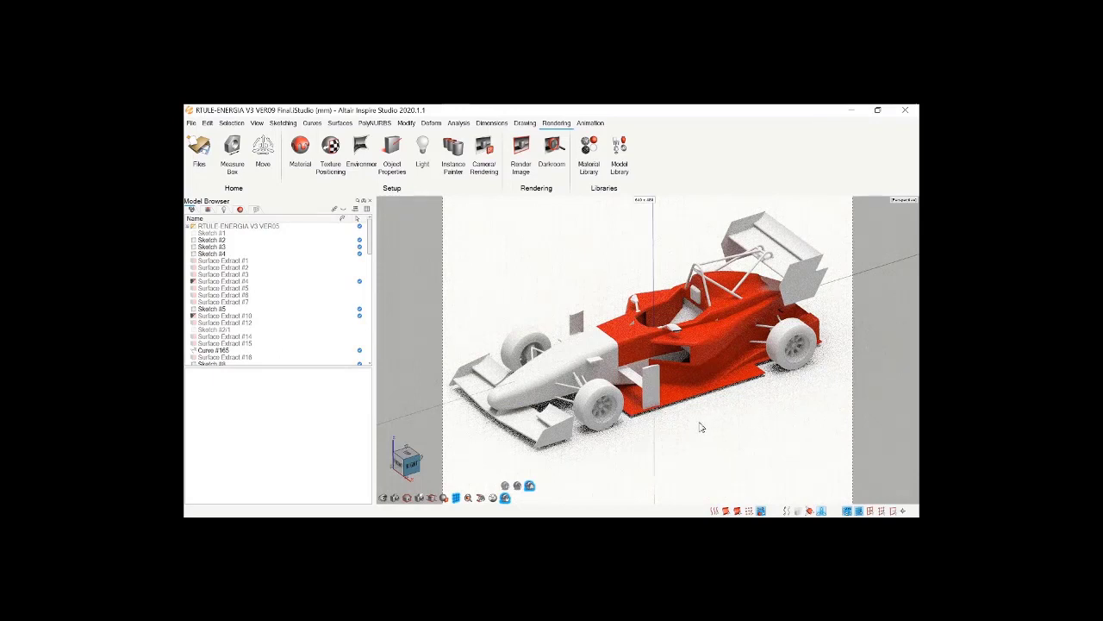
pyautogui.click(506, 487)
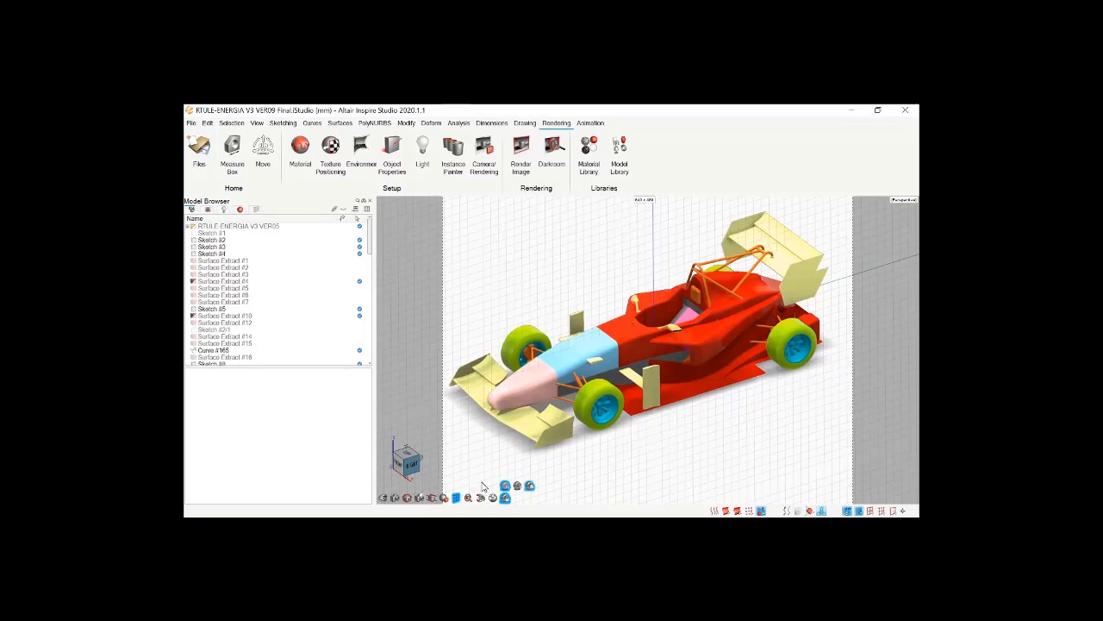
pyautogui.click(530, 486)
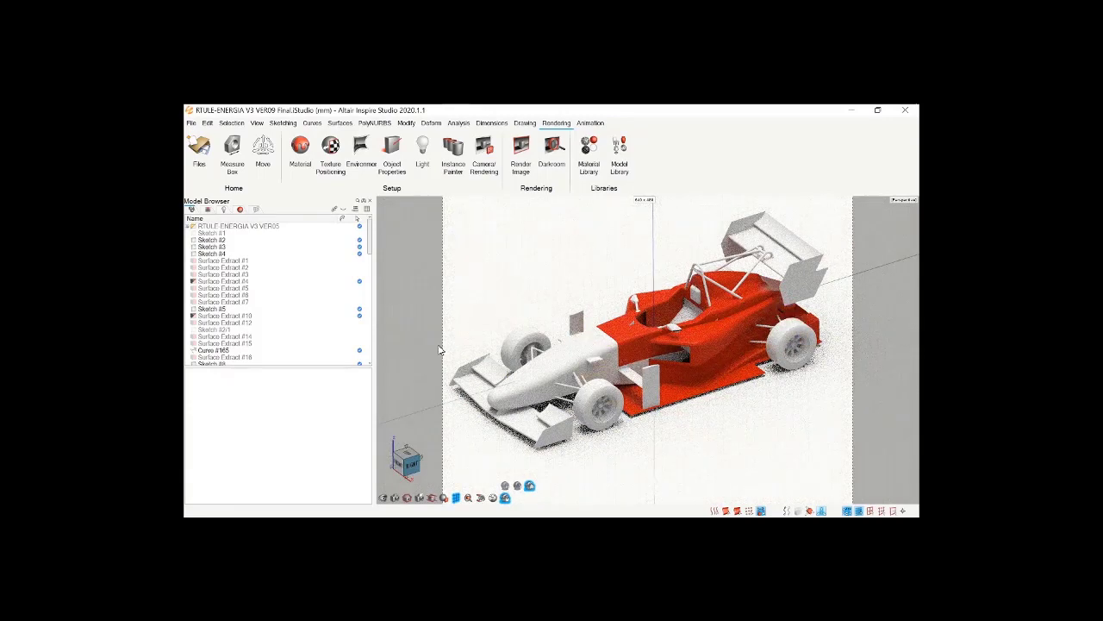
pyautogui.press('w')
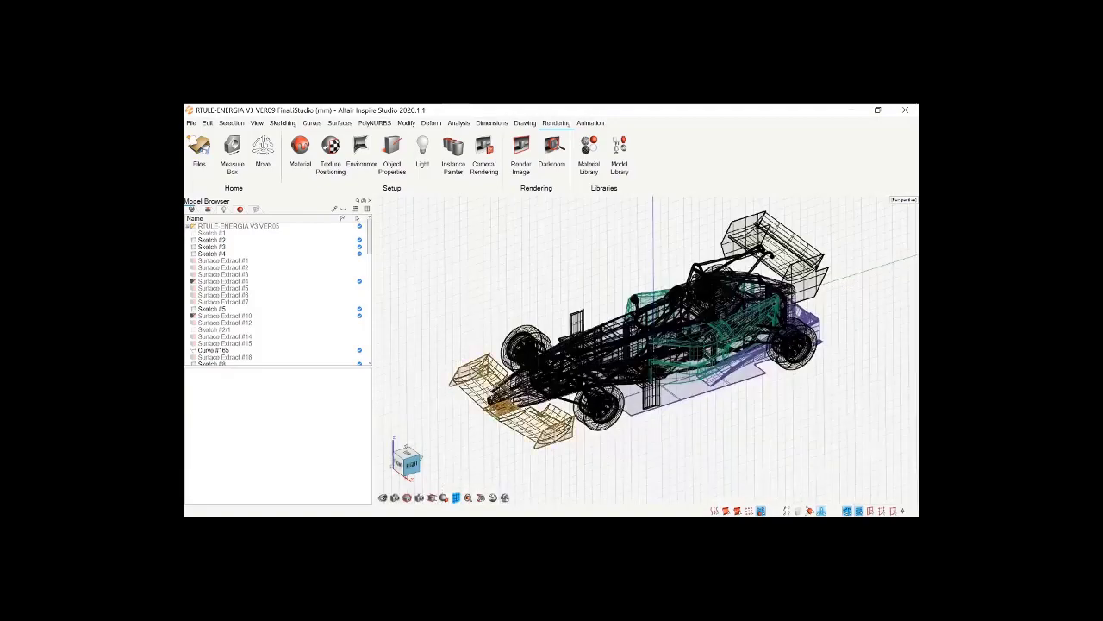
pyautogui.press('s')
# Hide the blue cockpit body between the front section and the roll hoop
pyautogui.moveTo(498, 322); pyautogui.dragTo(604, 406, button='middle')
pyautogui.moveTo(543, 413); pyautogui.dragTo(709, 439, button='right')
pyautogui.scroll(3, 709, 439)
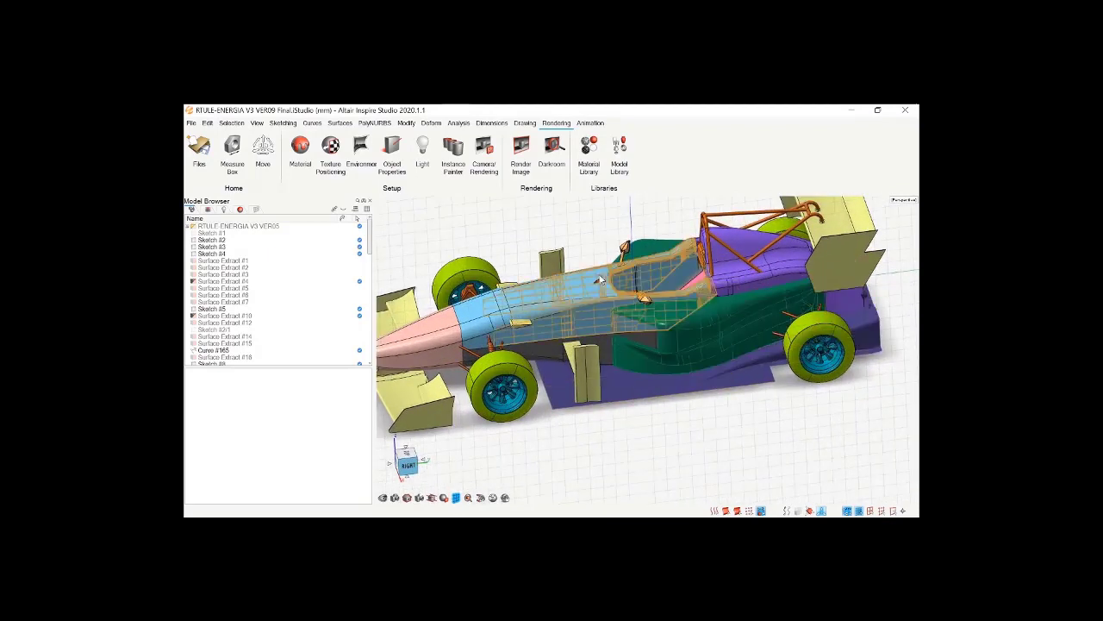
pyautogui.click(570, 292)
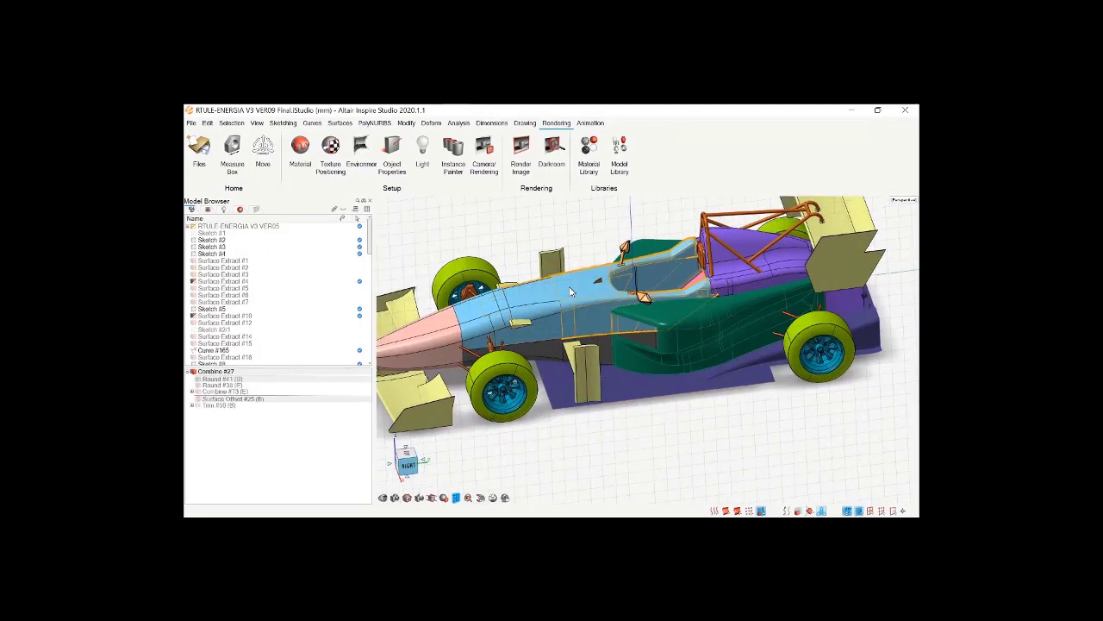
pyautogui.press('h')
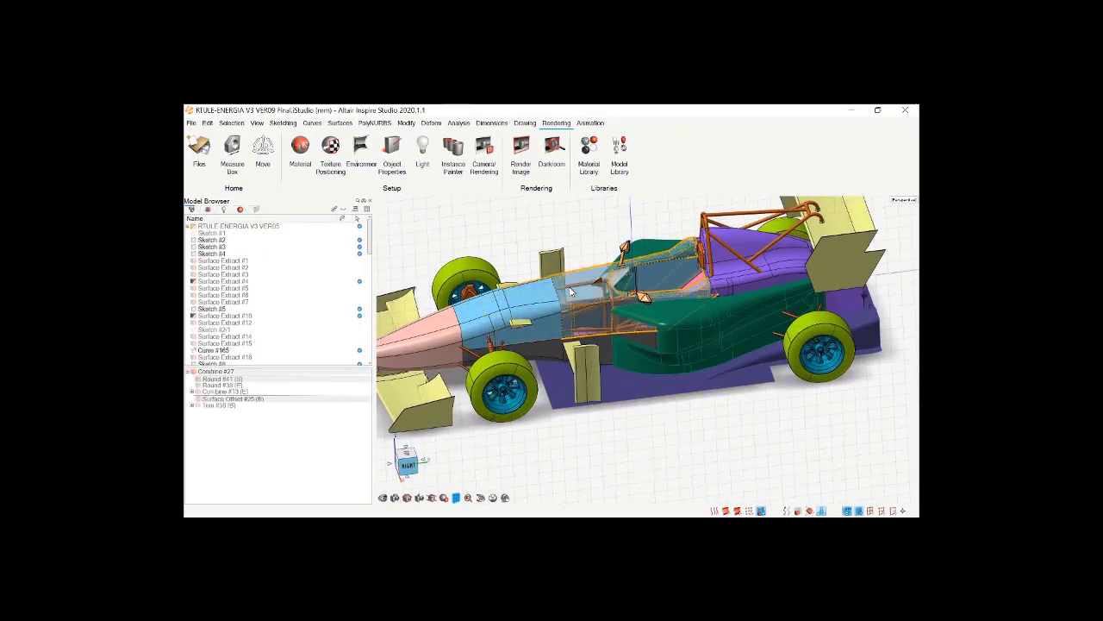
pyautogui.click(668, 428)
# Examine the tubular chassis and interior exposed beneath the cockpit body from above and at an angle
pyautogui.moveTo(588, 255)
pyautogui.mouseDown(button='middle')
pyautogui.moveTo(603, 362)
pyautogui.moveTo(591, 258)
pyautogui.mouseUp(button='middle')
pyautogui.scroll(1, 730, 412)
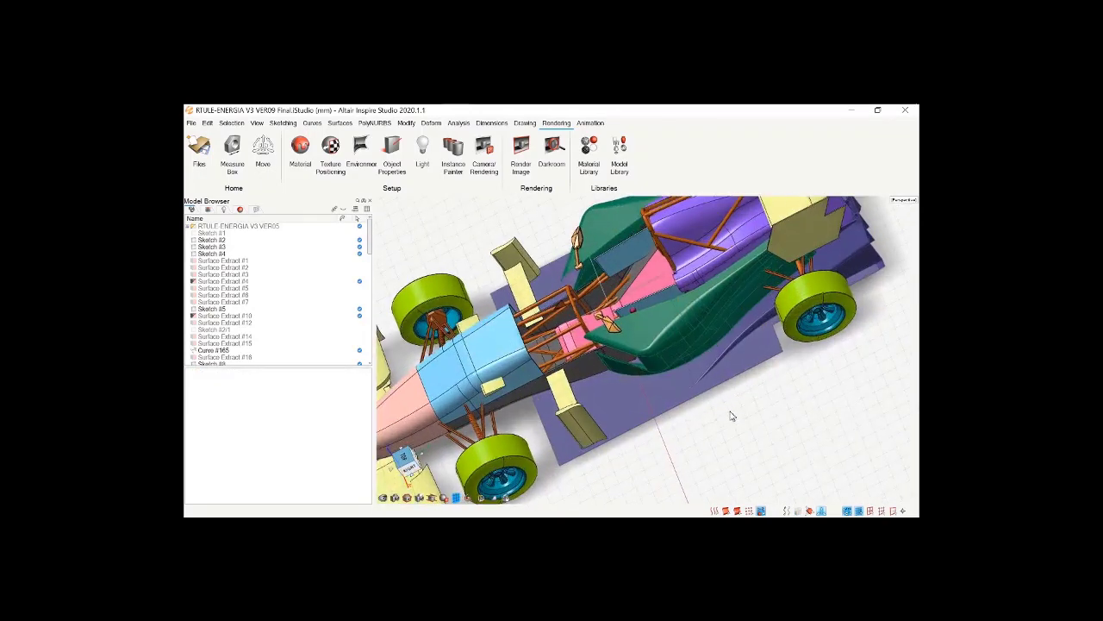
pyautogui.scroll(-2, 721, 414)
pyautogui.moveTo(520, 239); pyautogui.dragTo(479, 252, button='middle')
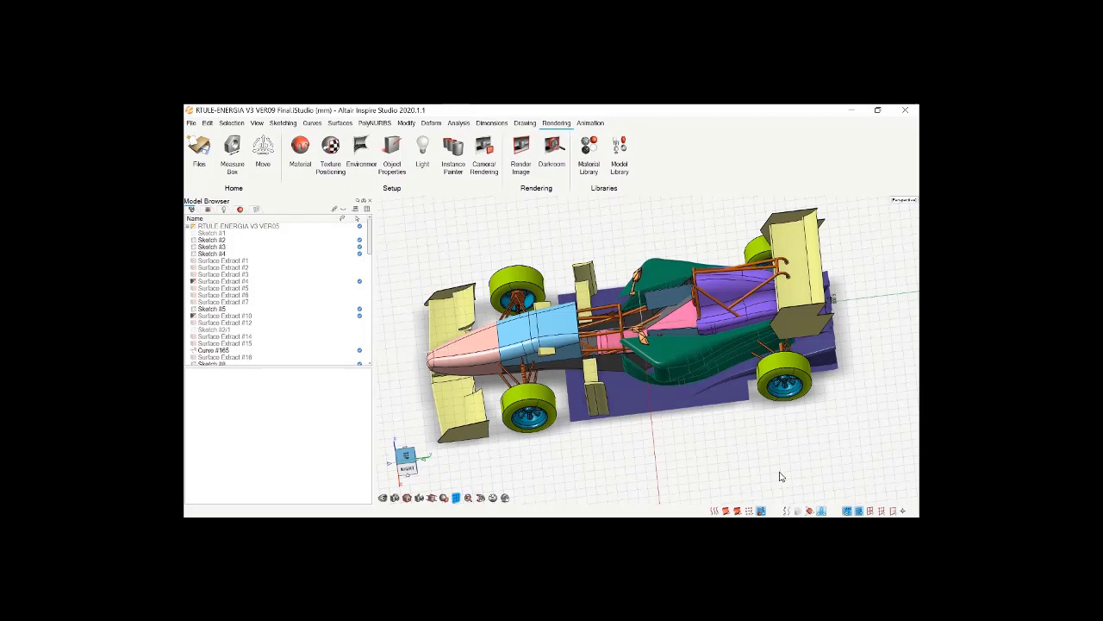
pyautogui.moveTo(763, 456); pyautogui.dragTo(802, 448, button='middle')
pyautogui.moveTo(767, 431); pyautogui.dragTo(764, 455, button='right')
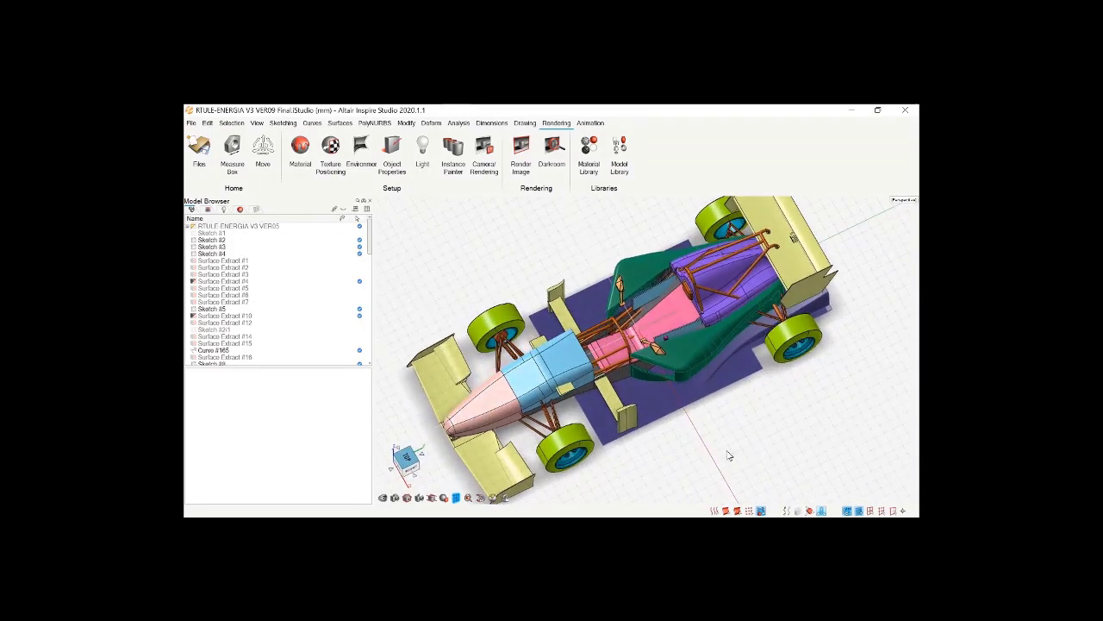
pyautogui.moveTo(741, 428)
pyautogui.mouseDown(button='right')
pyautogui.moveTo(767, 453)
pyautogui.moveTo(738, 423)
pyautogui.mouseUp(button='right')
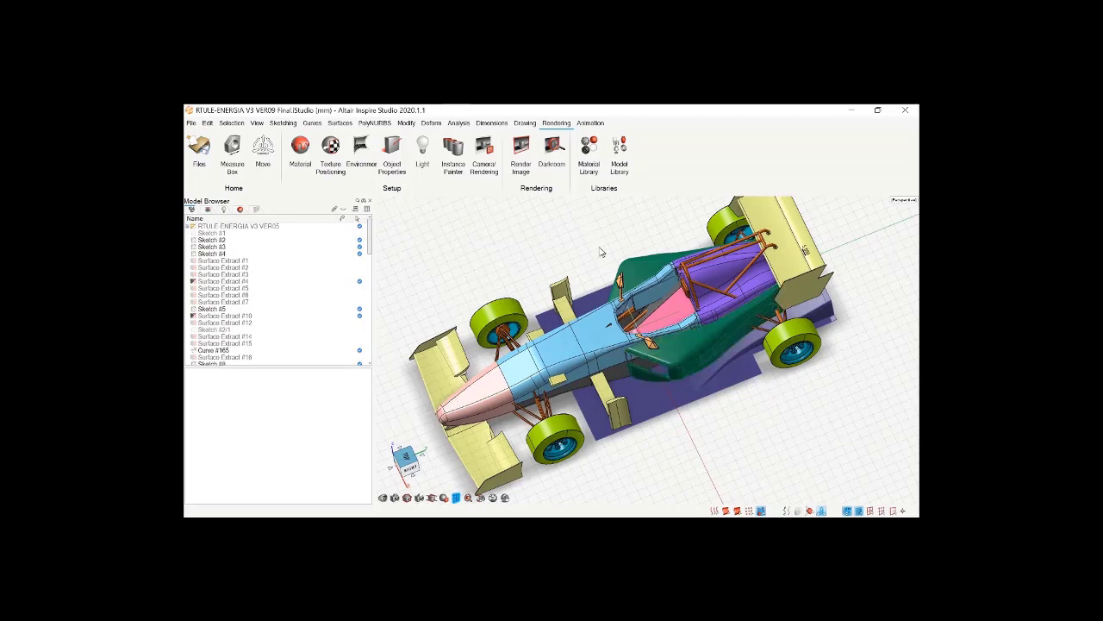
# Select the blue cockpit body to view its construction history, clear the selection, and look over the complete car
pyautogui.click(593, 337)
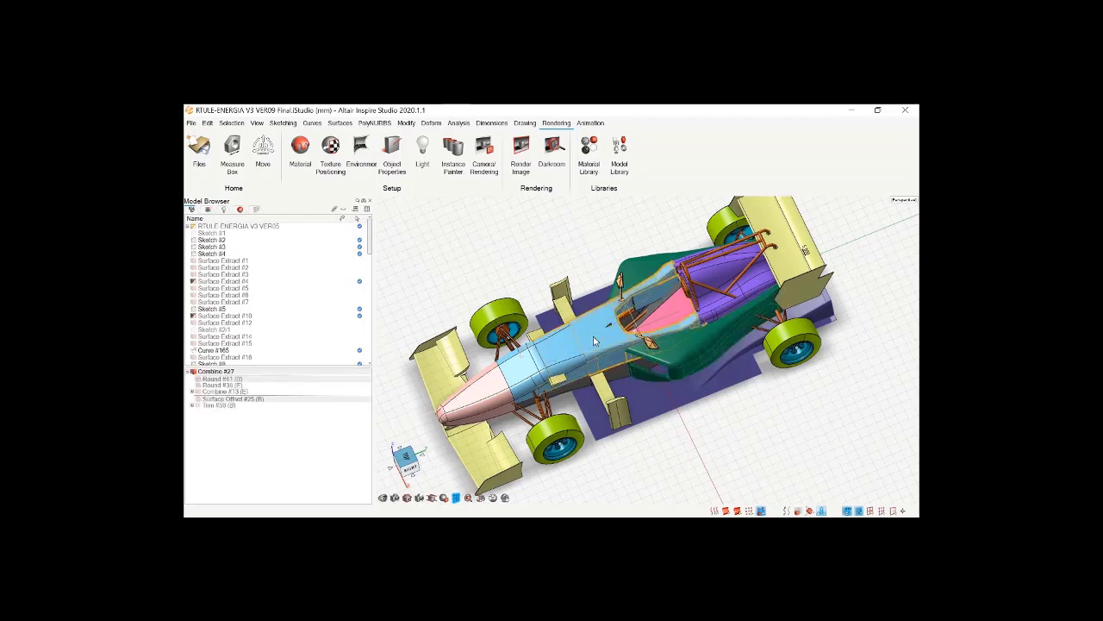
pyautogui.click(740, 434)
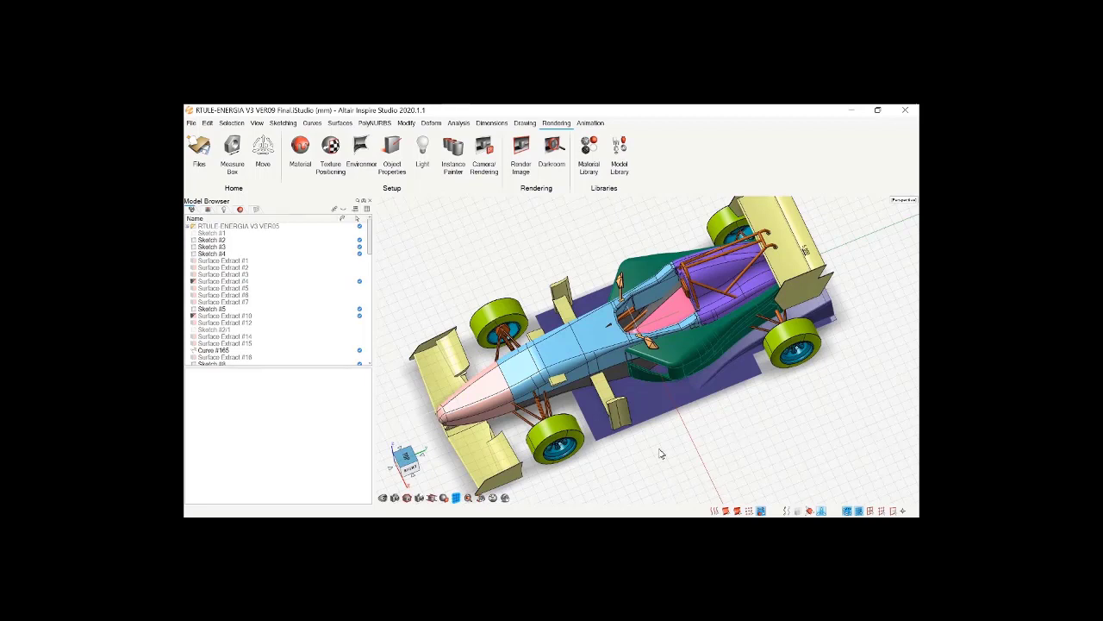
pyautogui.moveTo(728, 435); pyautogui.dragTo(726, 426, button='middle')
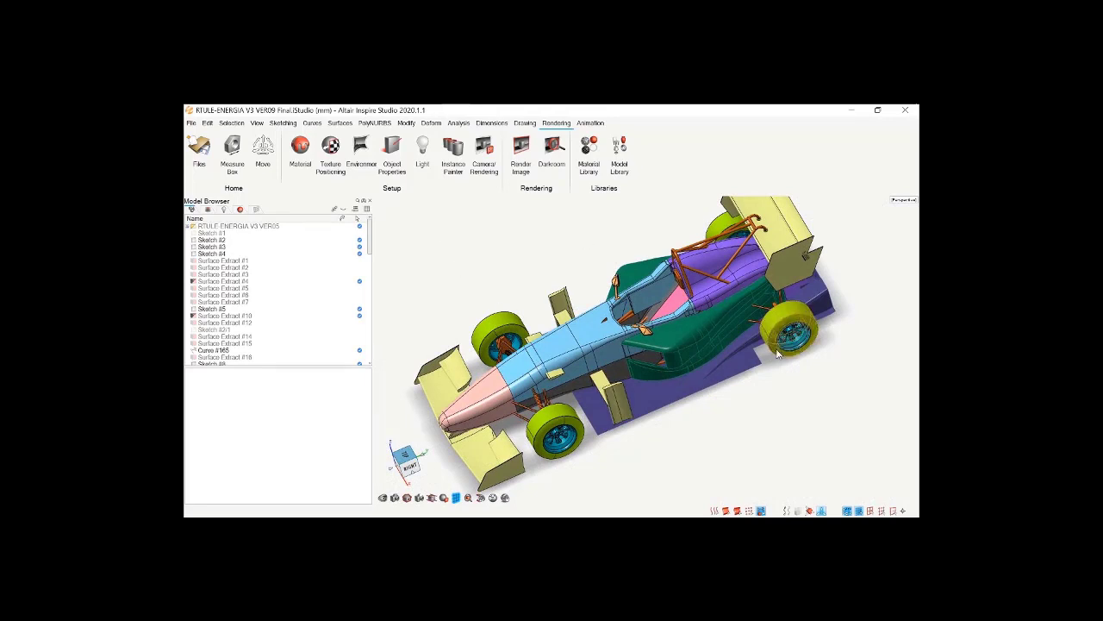
pyautogui.scroll(-1, 776, 409)
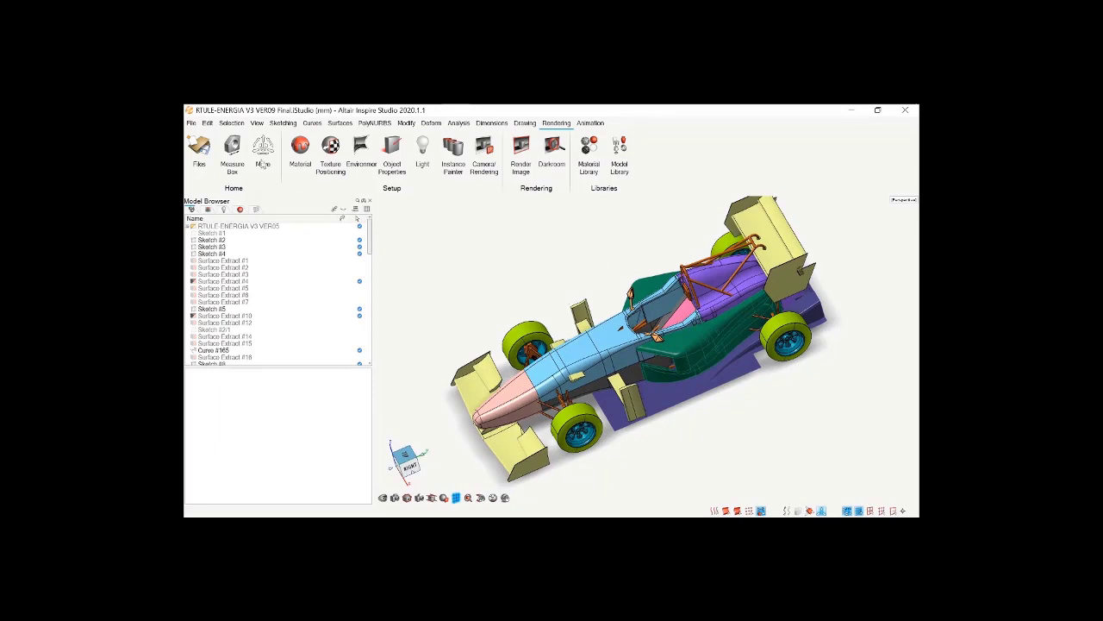
# Open RTULE-GALILEO V2.iStudio from the GALILEO folder inside COCHES, discarding the changes to the current model
pyautogui.click(213, 152)
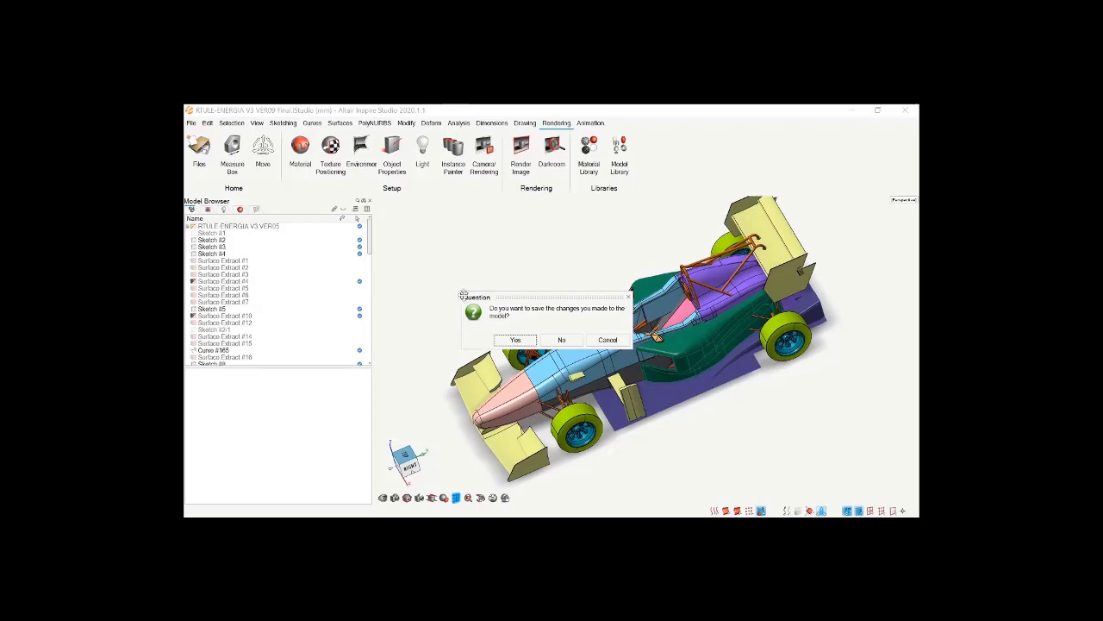
pyautogui.click(561, 340)
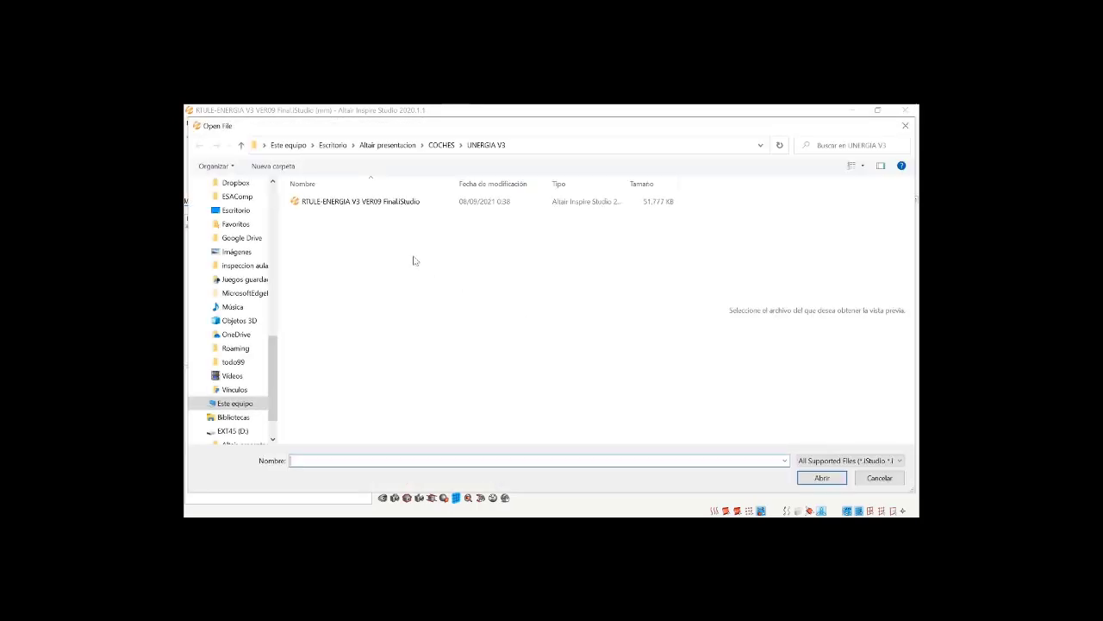
pyautogui.click(441, 146)
pyautogui.click(373, 281)
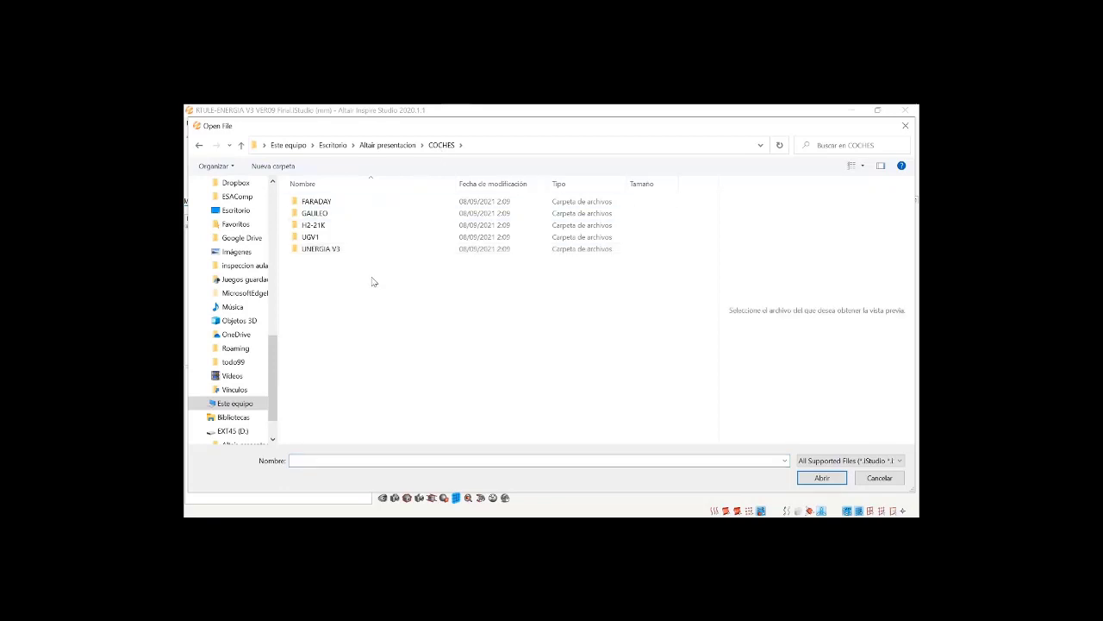
pyautogui.doubleClick(332, 215)
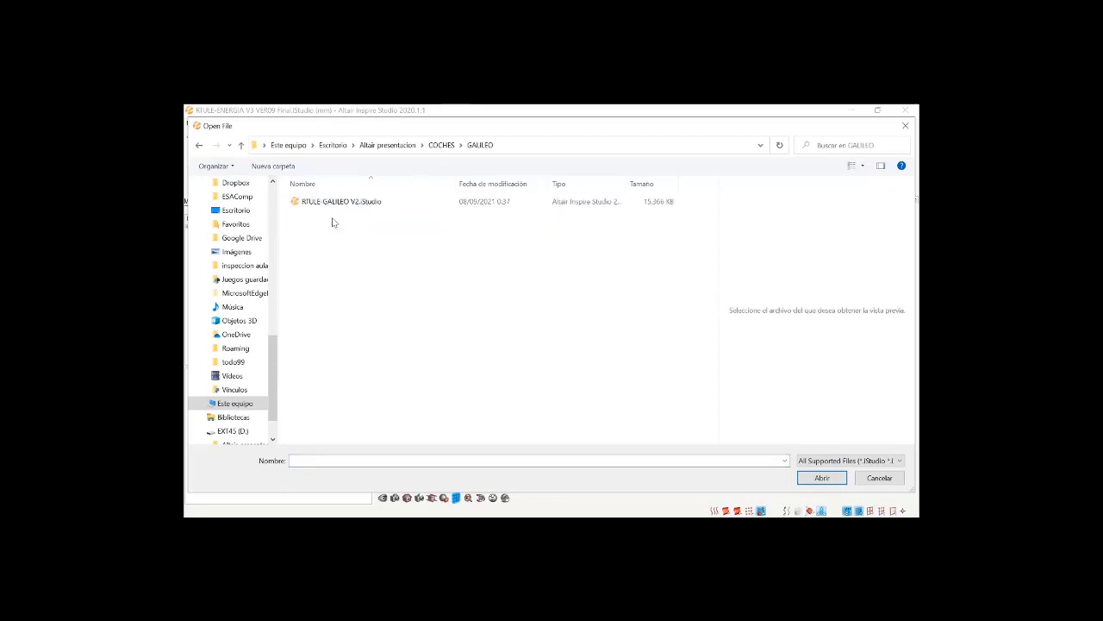
pyautogui.click(339, 205)
pyautogui.click(823, 479)
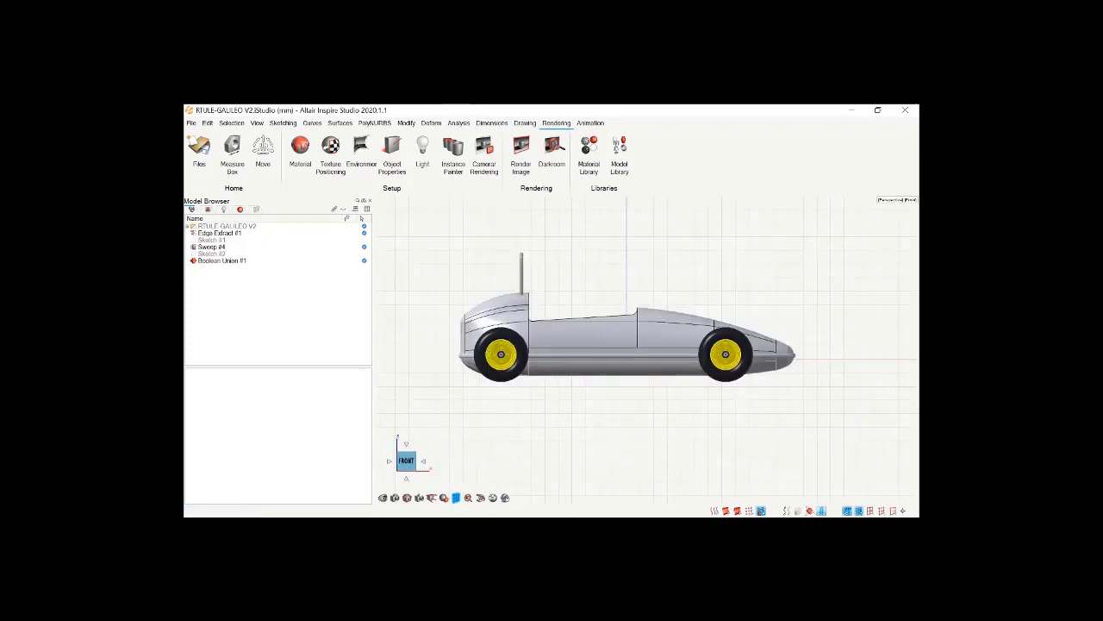
# Examine the grey Galileo car model from the front, side and rear, including its cockpit, roll hoop and wheels
pyautogui.moveTo(655, 362); pyautogui.dragTo(736, 408, button='middle')
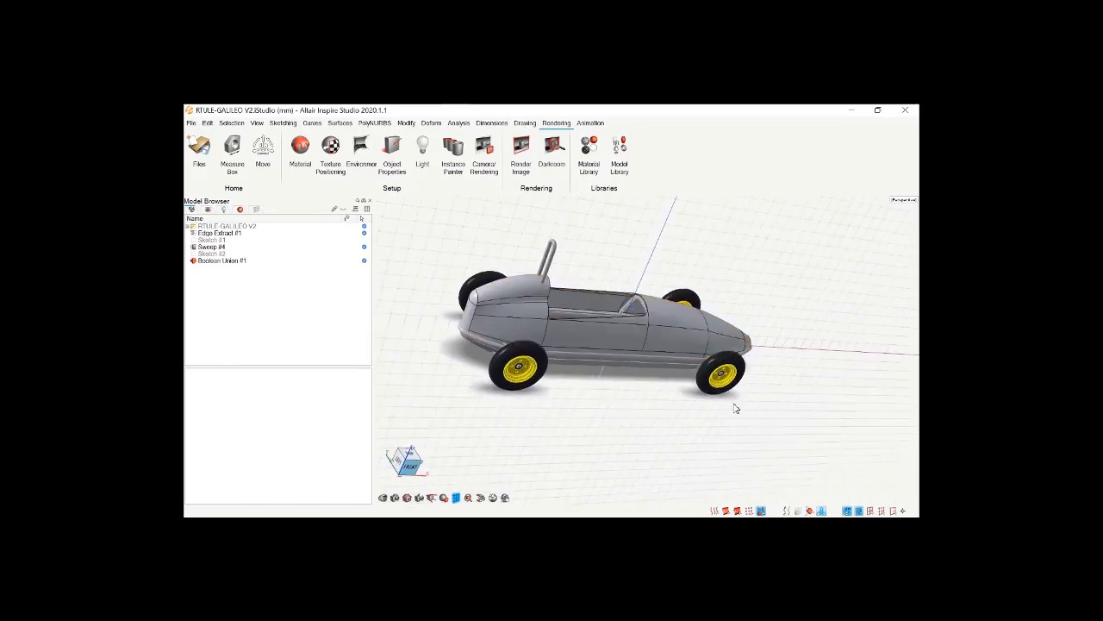
pyautogui.moveTo(735, 408); pyautogui.dragTo(711, 429, button='right')
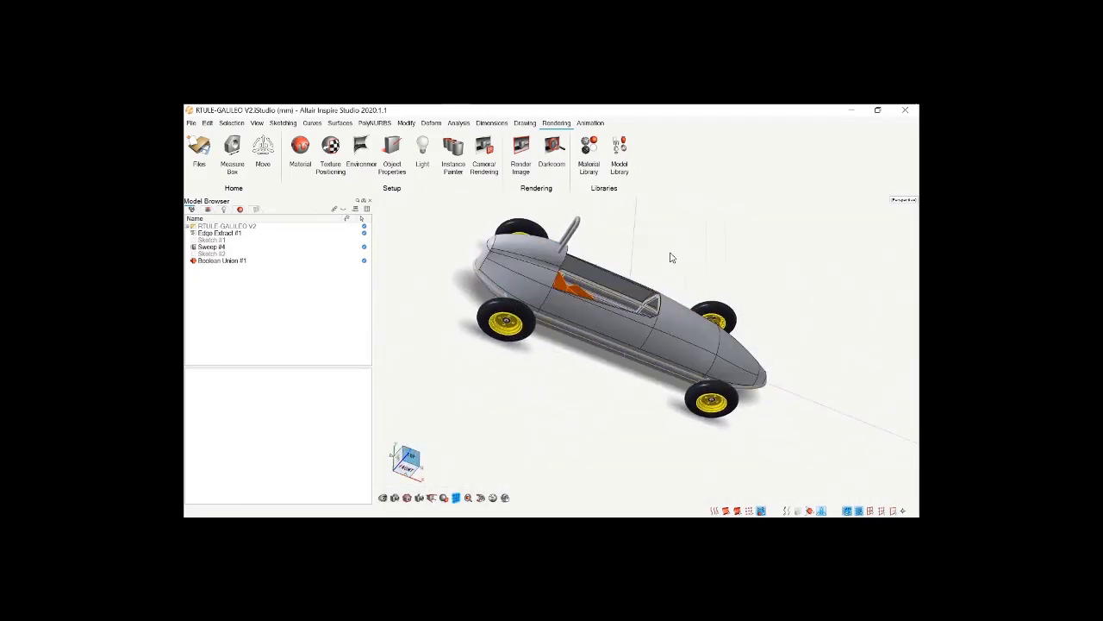
pyautogui.moveTo(672, 258)
pyautogui.mouseDown(button='right')
pyautogui.moveTo(724, 292)
pyautogui.moveTo(685, 217)
pyautogui.moveTo(676, 253)
pyautogui.mouseUp(button='right')
pyautogui.scroll(3, 691, 233)
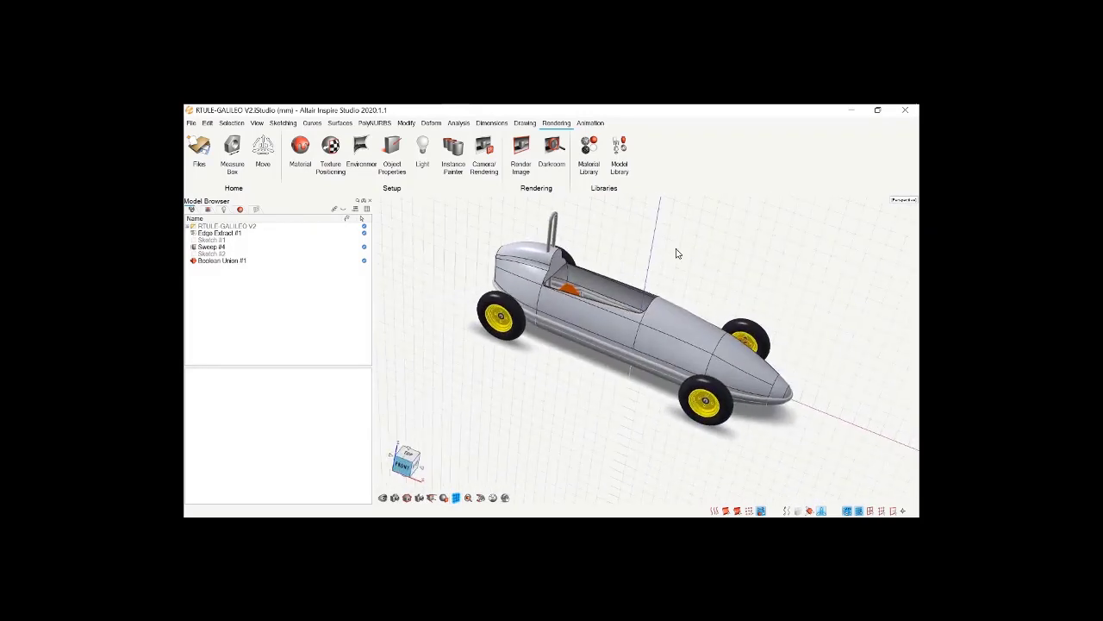
pyautogui.moveTo(586, 372); pyautogui.dragTo(549, 407, button='middle')
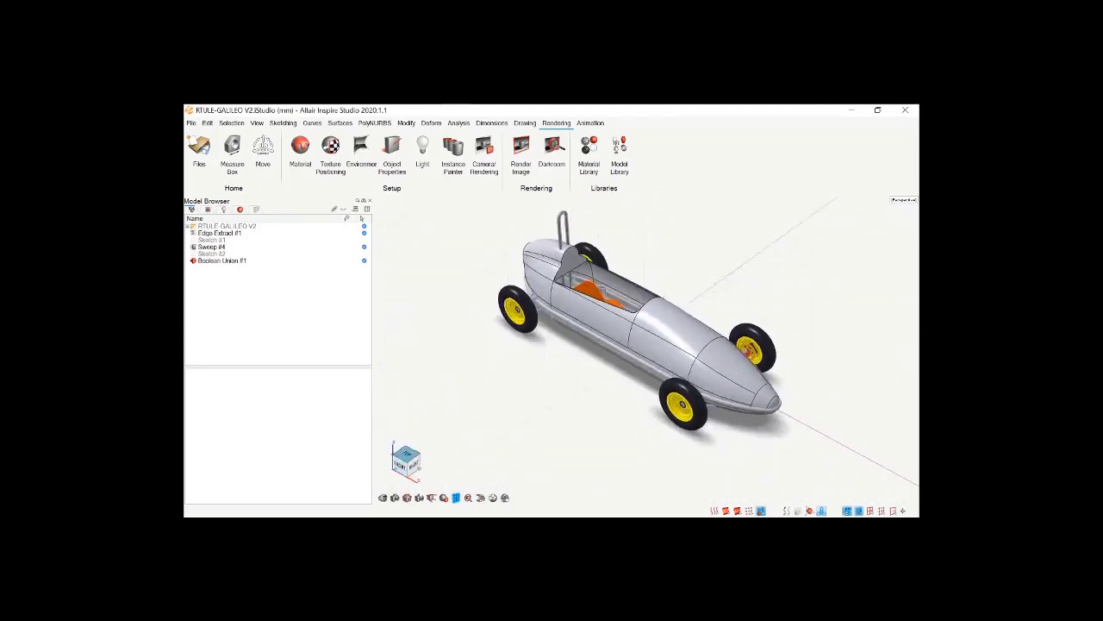
pyautogui.moveTo(565, 354)
pyautogui.mouseDown(button='right')
pyautogui.moveTo(585, 371)
pyautogui.moveTo(576, 379)
pyautogui.moveTo(586, 418)
pyautogui.moveTo(578, 336)
pyautogui.mouseUp(button='right')
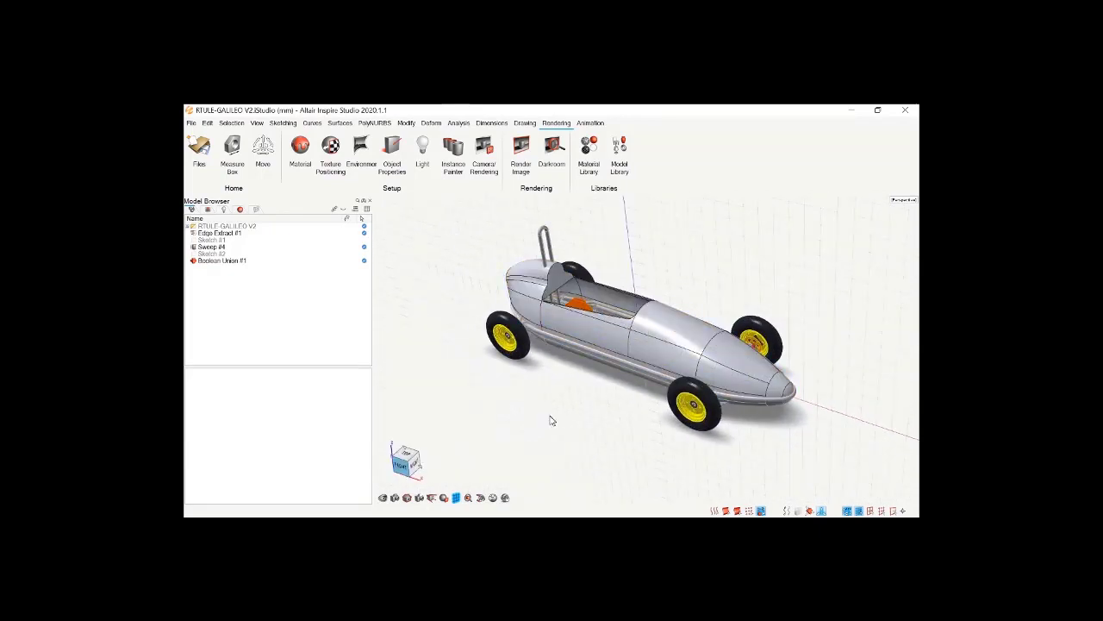
pyautogui.moveTo(609, 399); pyautogui.dragTo(741, 388, button='middle')
pyautogui.moveTo(664, 293); pyautogui.dragTo(677, 312, button='middle')
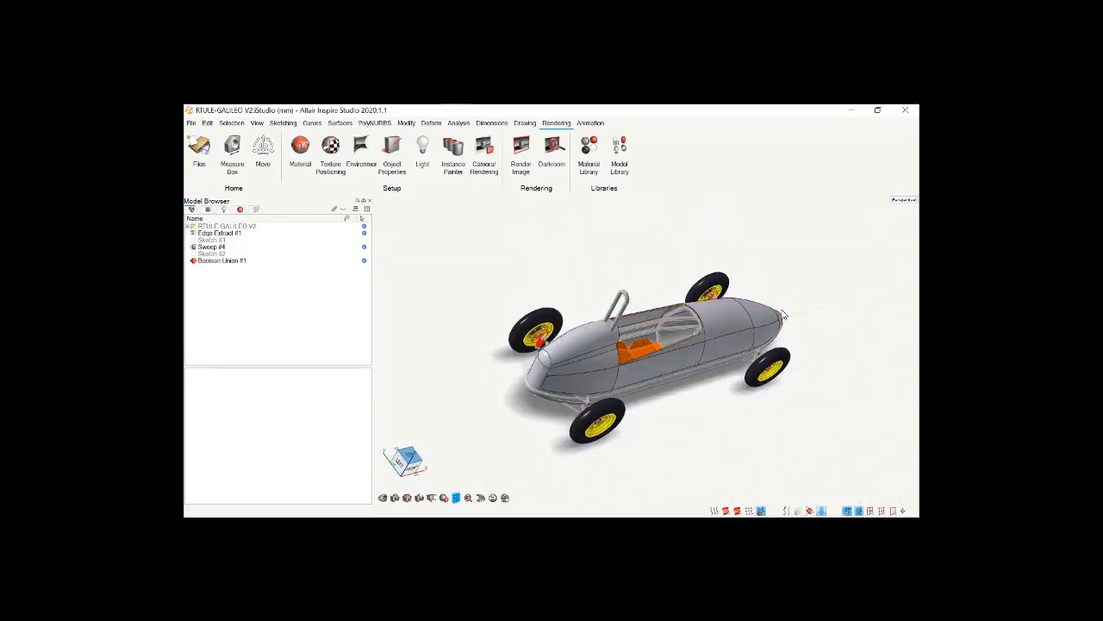
pyautogui.moveTo(750, 362); pyautogui.dragTo(670, 385, button='middle')
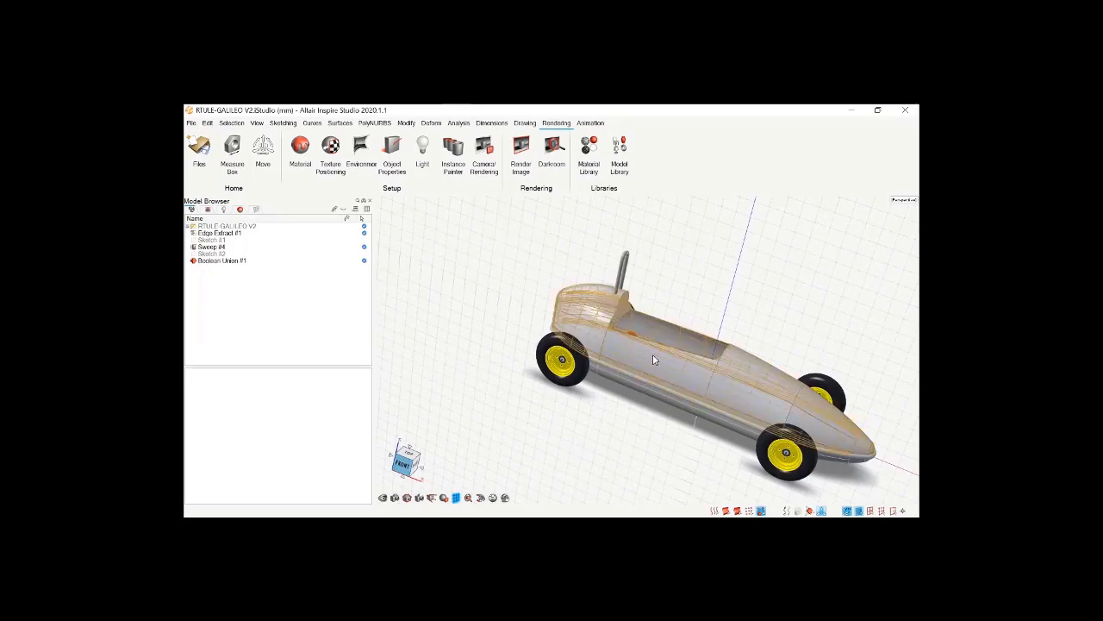
# Frame the Galileo car from an elevated front three-quarter angle and turn on its real-time rendered display
pyautogui.scroll(-3, 655, 359)
pyautogui.moveTo(724, 343); pyautogui.dragTo(784, 338, button='right')
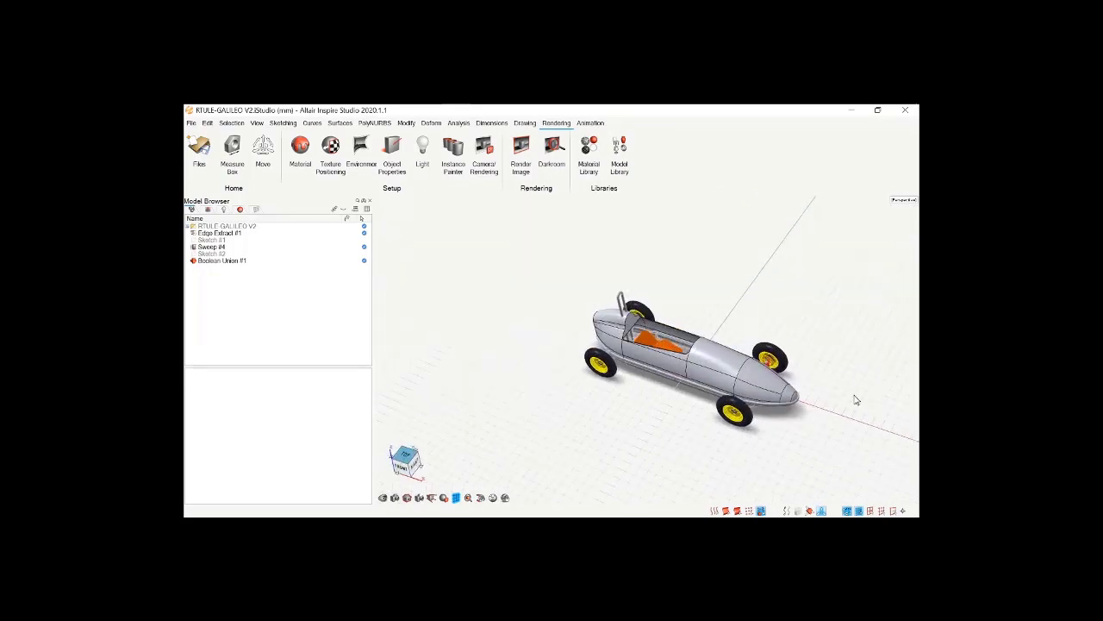
pyautogui.scroll(4, 854, 403)
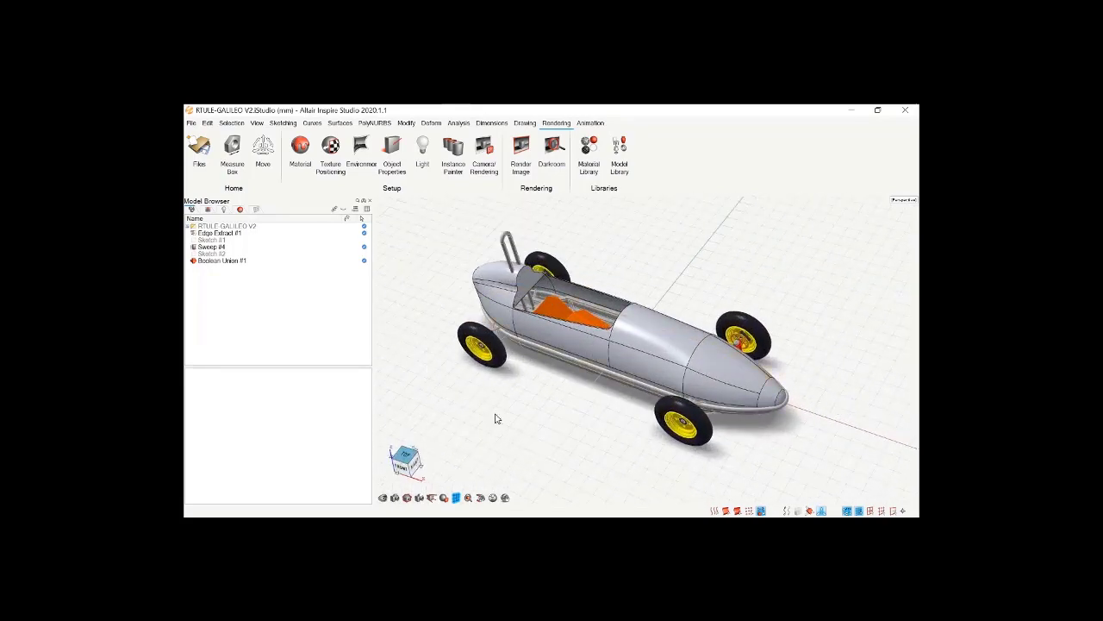
pyautogui.moveTo(494, 415); pyautogui.dragTo(551, 384, button='middle')
pyautogui.moveTo(560, 403); pyautogui.dragTo(537, 387, button='right')
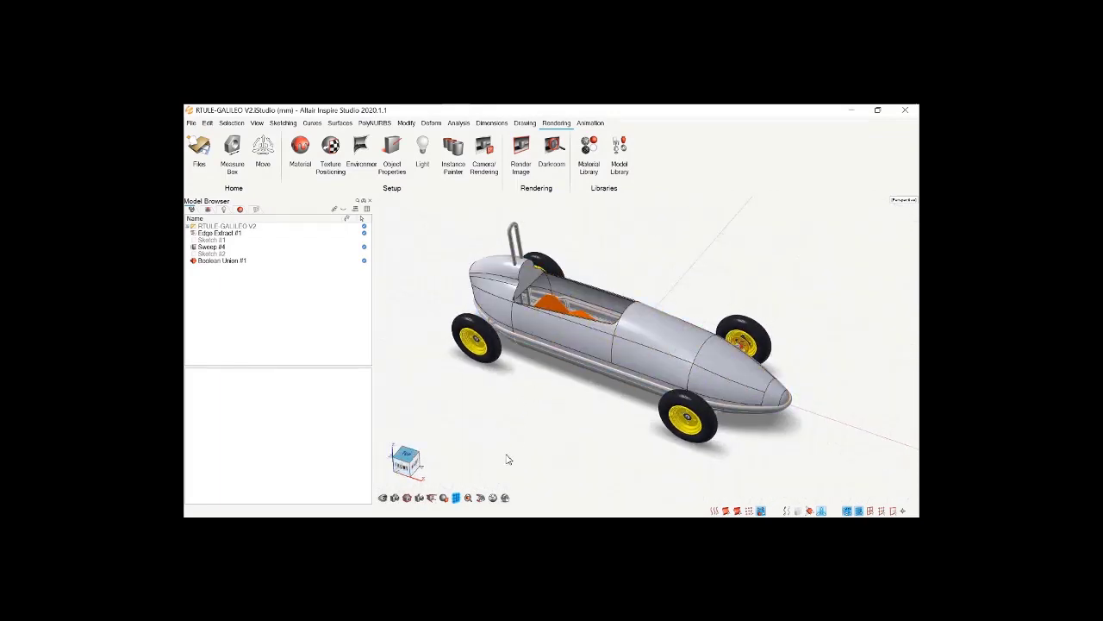
pyautogui.click(507, 497)
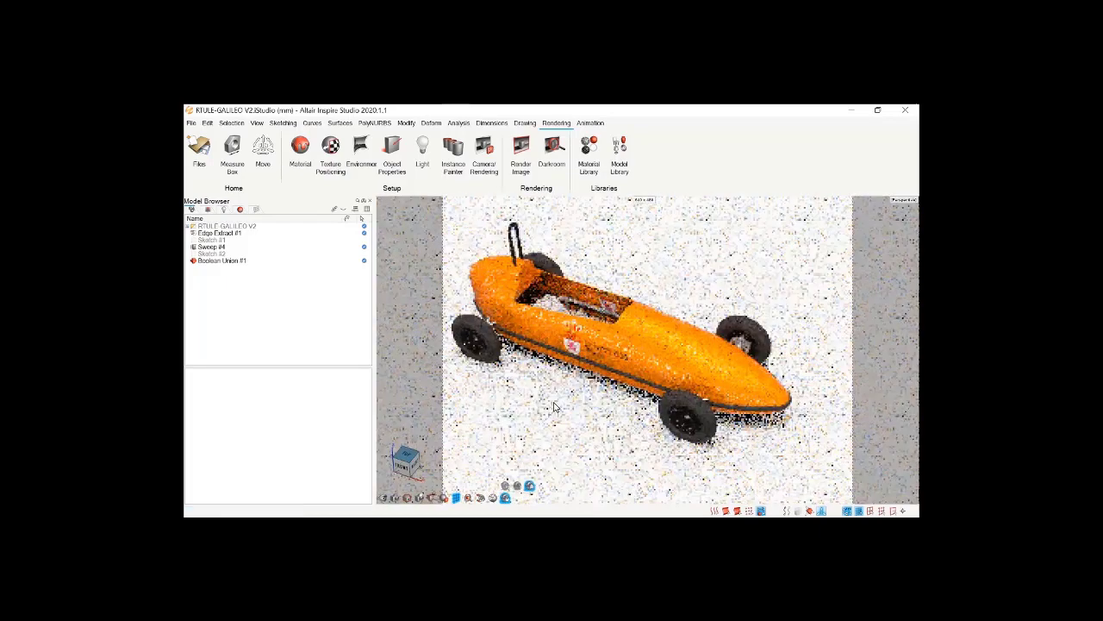
# Examine the rendered Galileo car from a low side angle, checking the side logo up close and the whole car
pyautogui.moveTo(551, 431); pyautogui.dragTo(576, 461, button='middle')
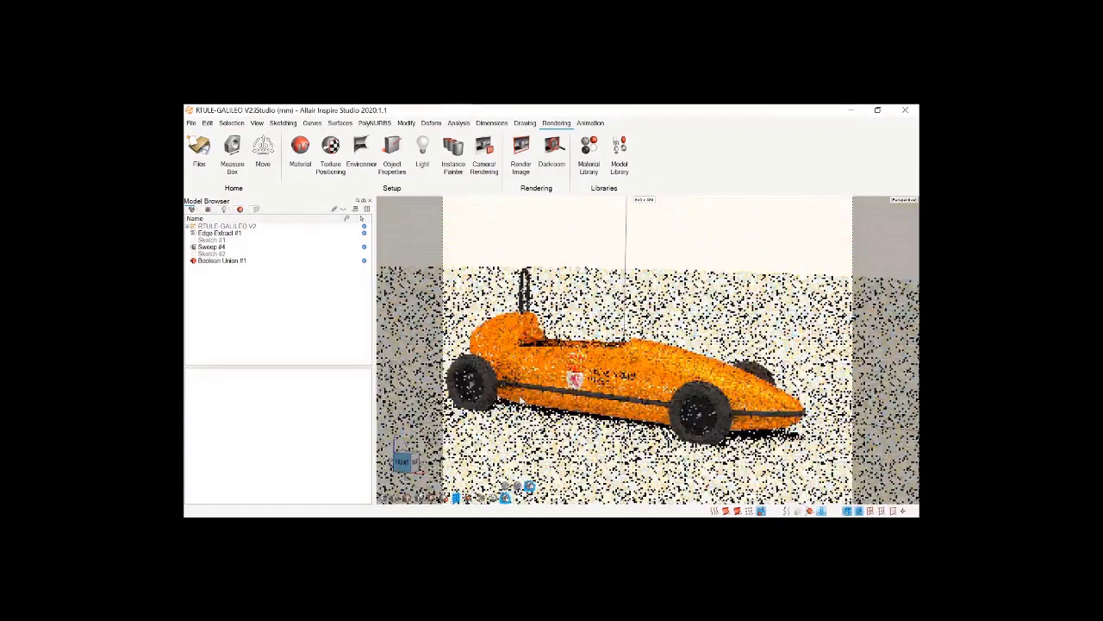
pyautogui.scroll(3, 575, 464)
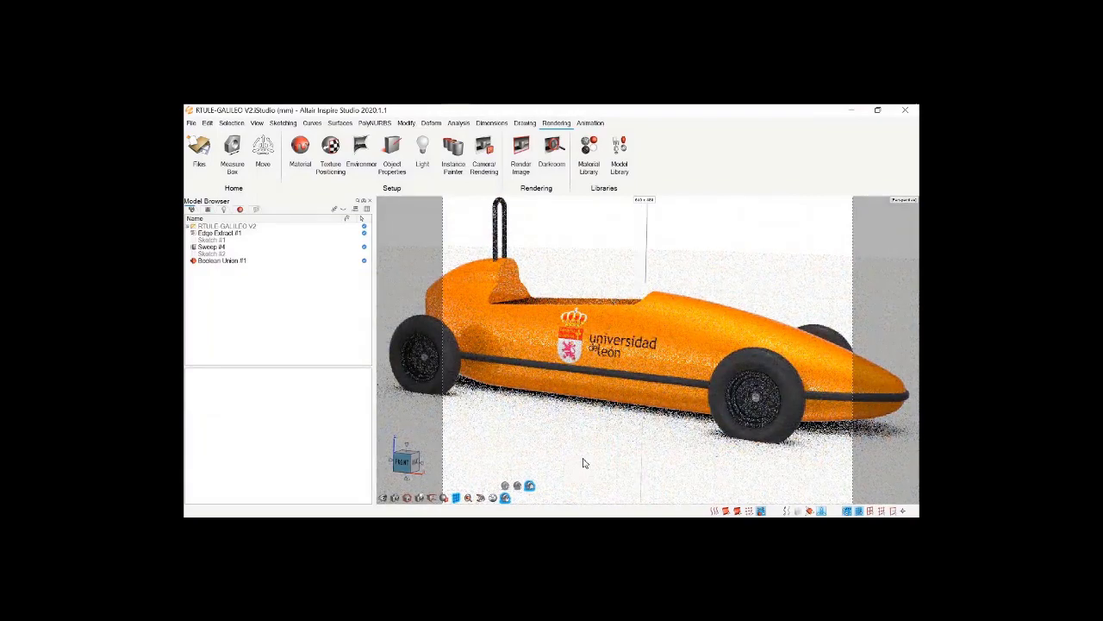
pyautogui.scroll(2, 583, 464)
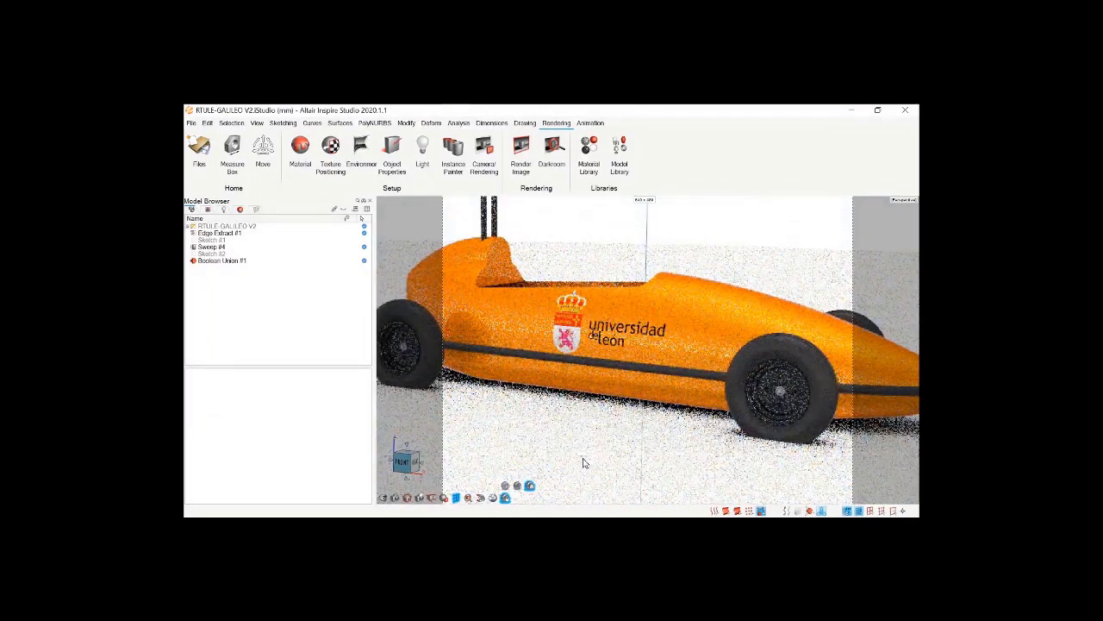
pyautogui.scroll(-3, 582, 464)
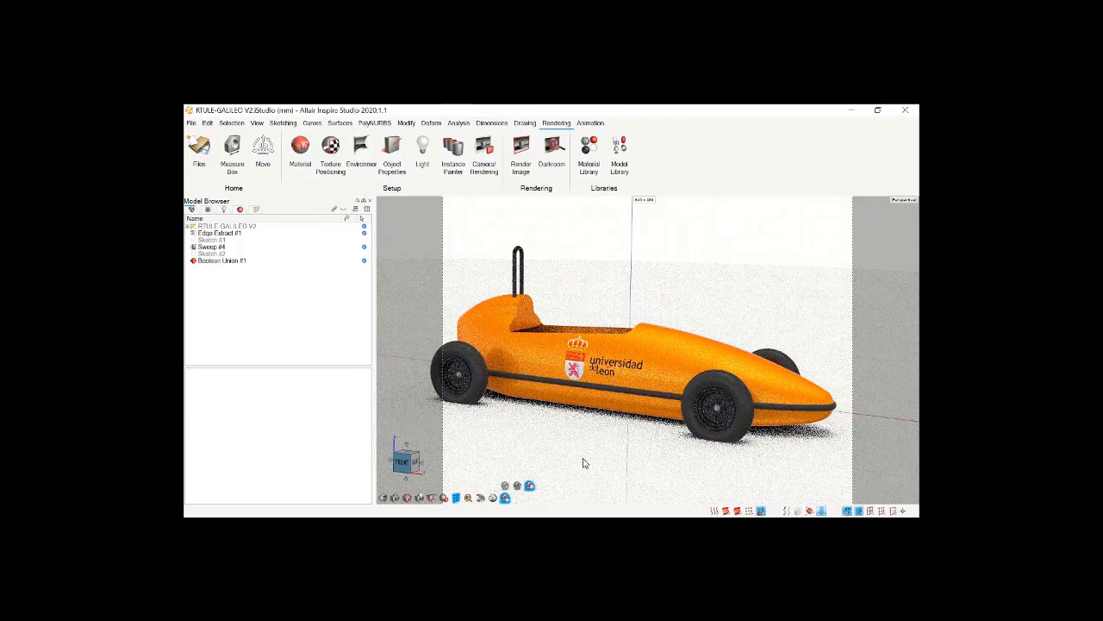
pyautogui.scroll(-2, 583, 463)
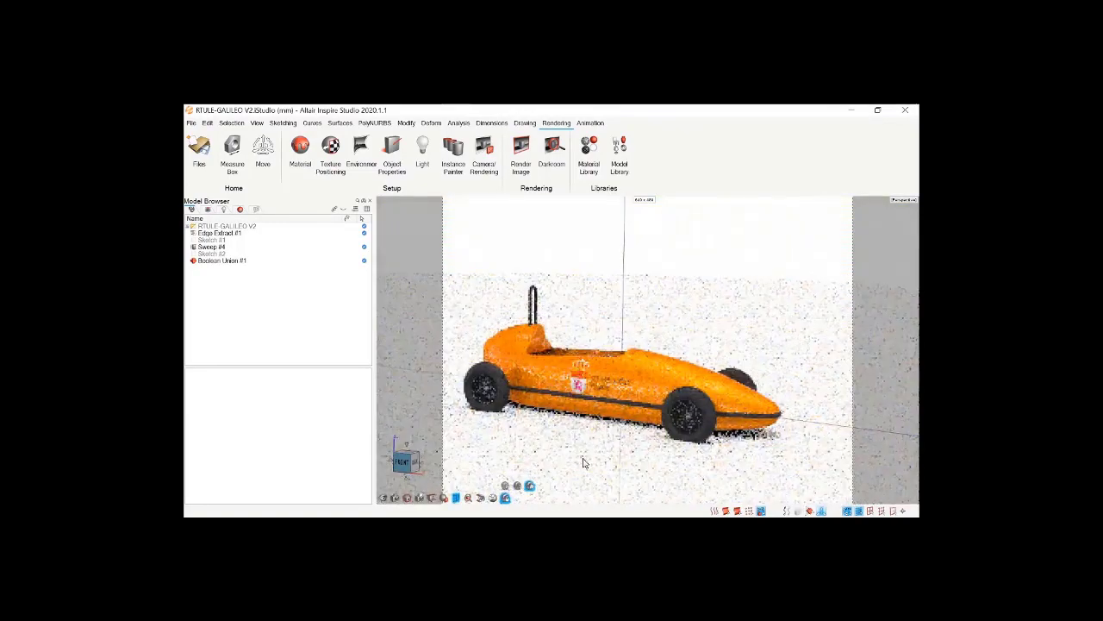
pyautogui.scroll(1, 582, 463)
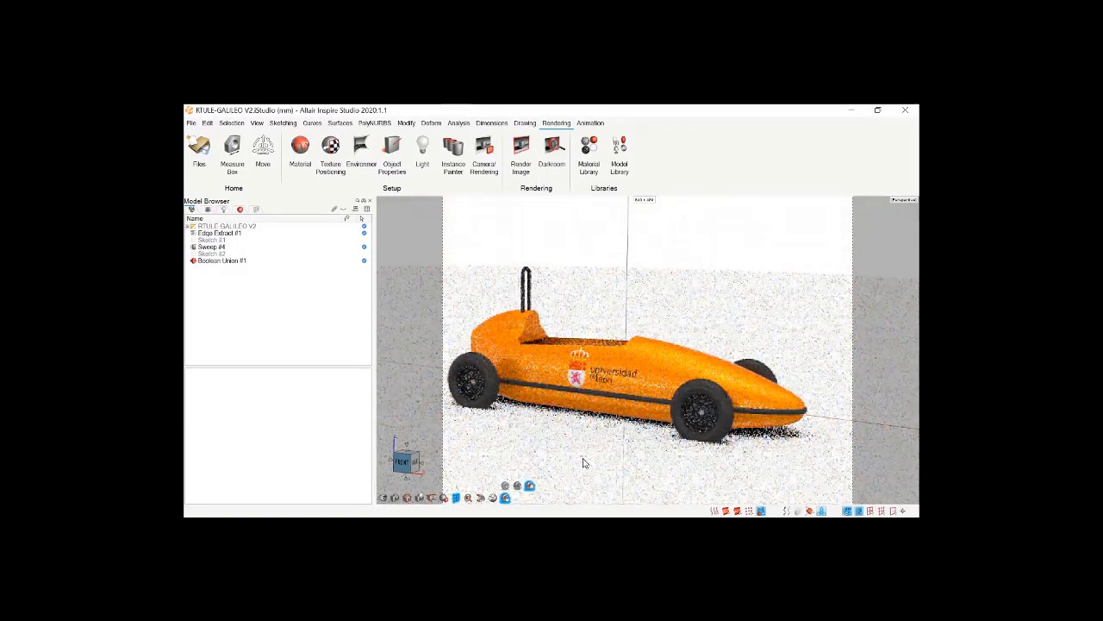
pyautogui.scroll(1, 583, 462)
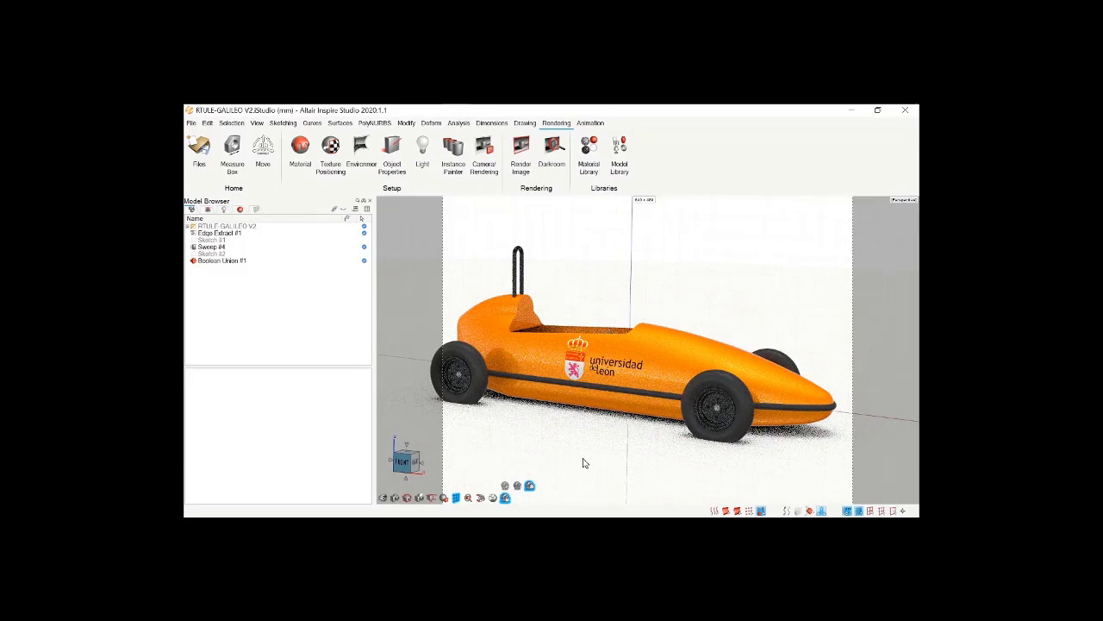
pyautogui.scroll(-2, 582, 463)
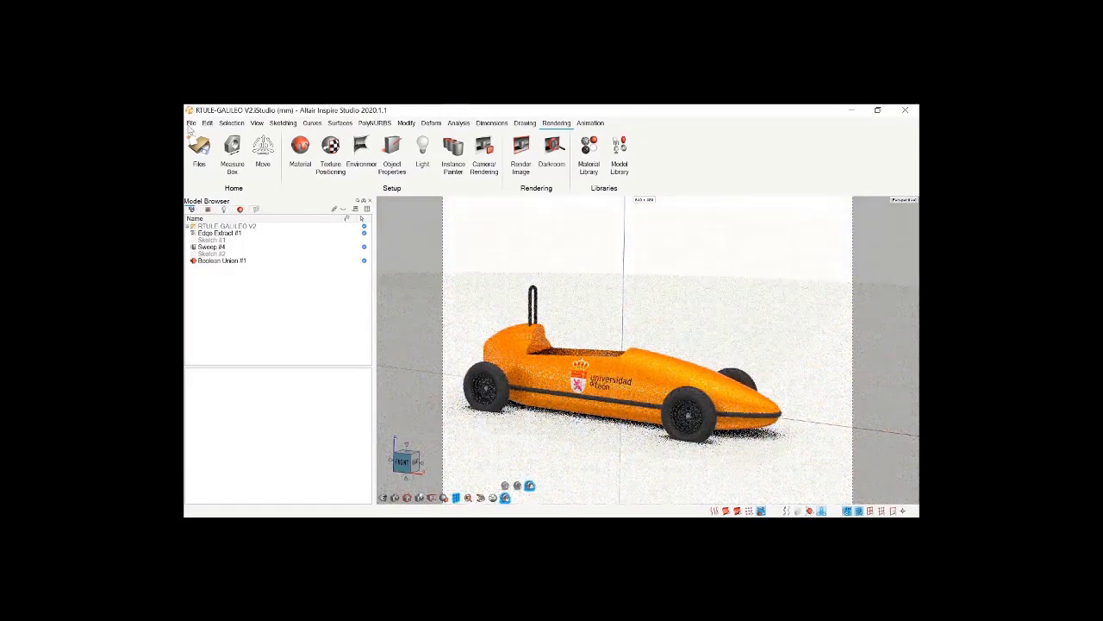
# Open RTULE-H2-21K.iStudio from the H2-21K folder inside COCHES, discarding the changes to the current model
pyautogui.click(191, 122)
pyautogui.click(208, 149)
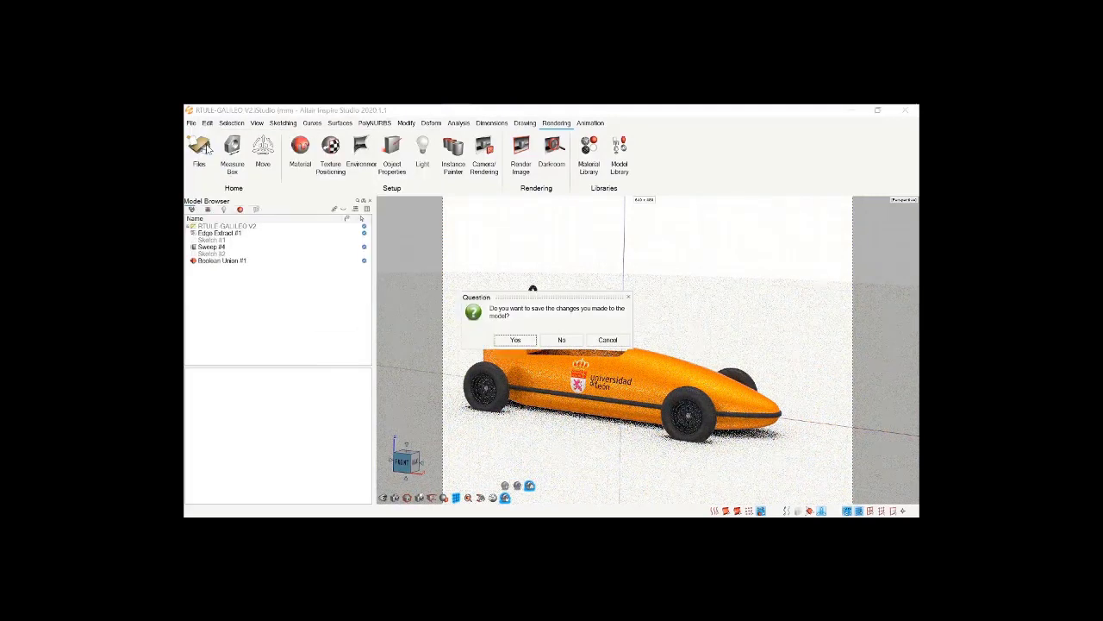
pyautogui.click(562, 339)
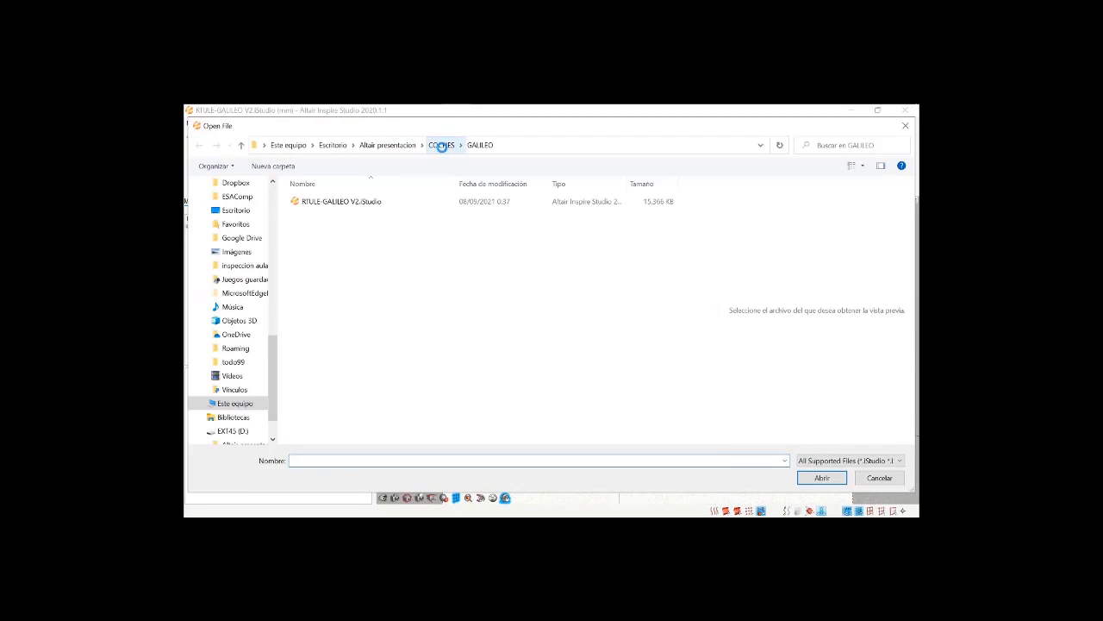
pyautogui.click(441, 145)
pyautogui.click(323, 225)
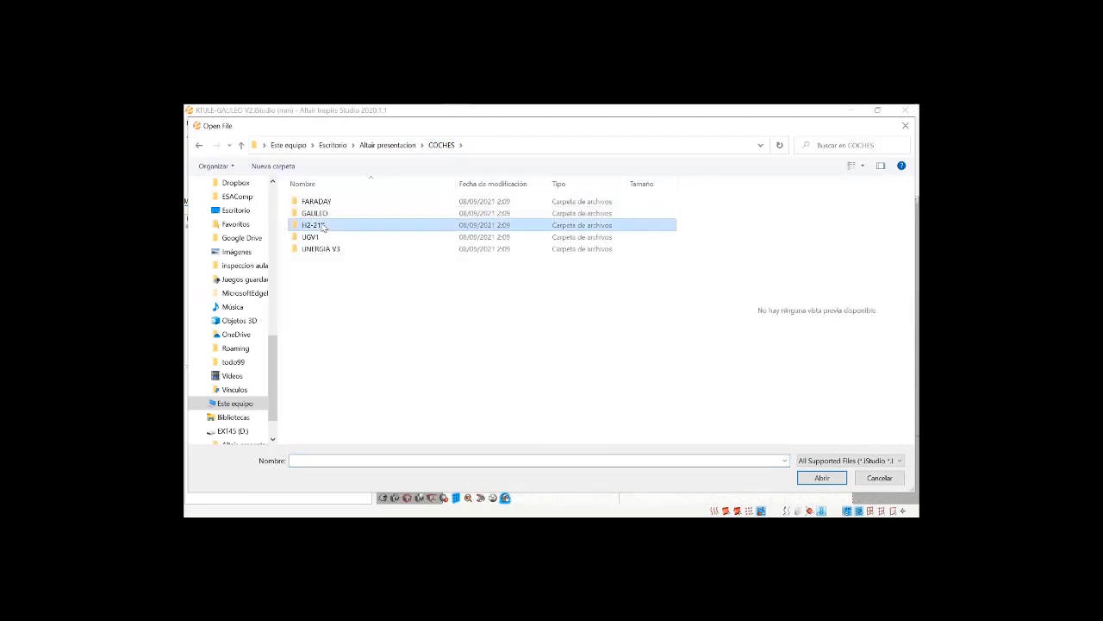
pyautogui.doubleClick(323, 225)
pyautogui.click(323, 205)
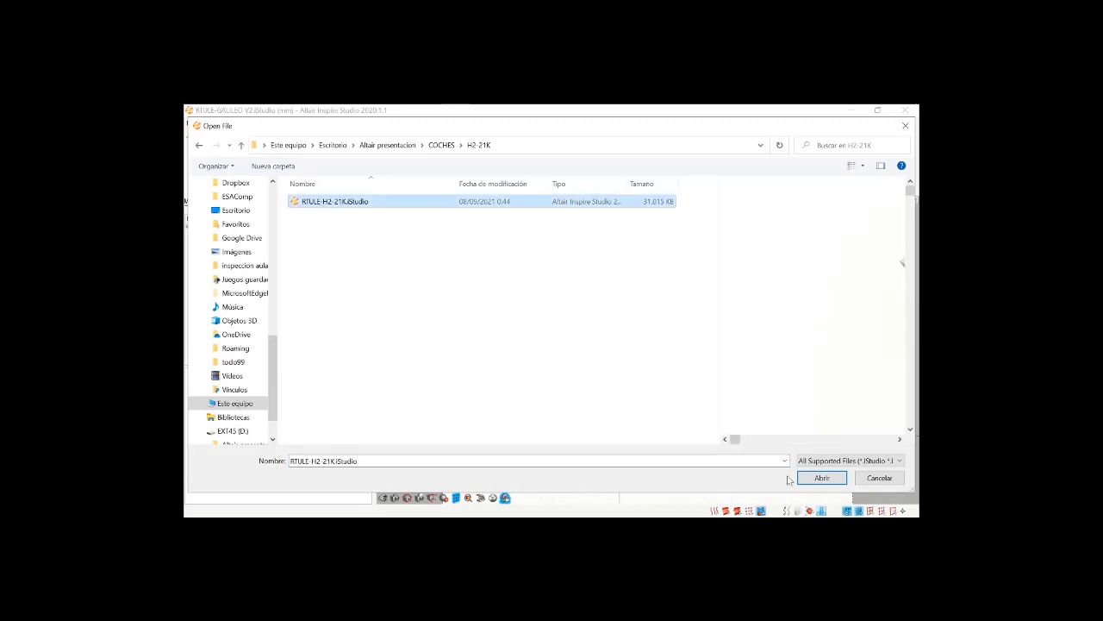
pyautogui.click(827, 478)
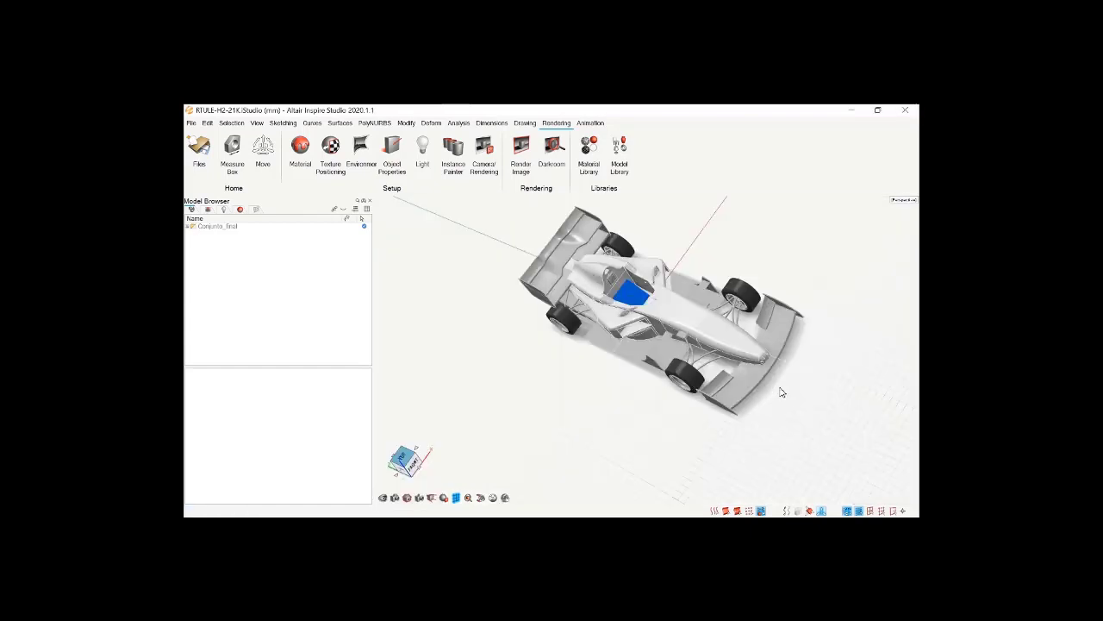
# Examine the grey H2-21K single-seater from above, the sides and the rear, including its bodywork, wings and wheels
pyautogui.moveTo(664, 379); pyautogui.dragTo(696, 371, button='middle')
pyautogui.scroll(2, 727, 316)
pyautogui.moveTo(705, 319); pyautogui.dragTo(733, 267, button='middle')
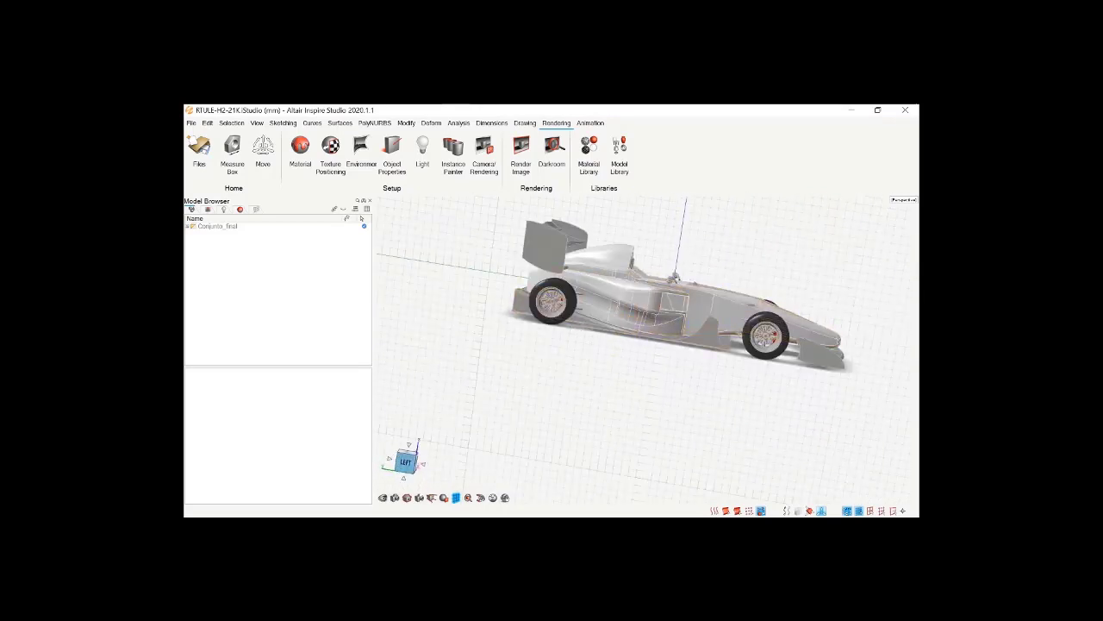
pyautogui.moveTo(655, 319); pyautogui.dragTo(687, 376, button='middle')
pyautogui.scroll(-2, 686, 377)
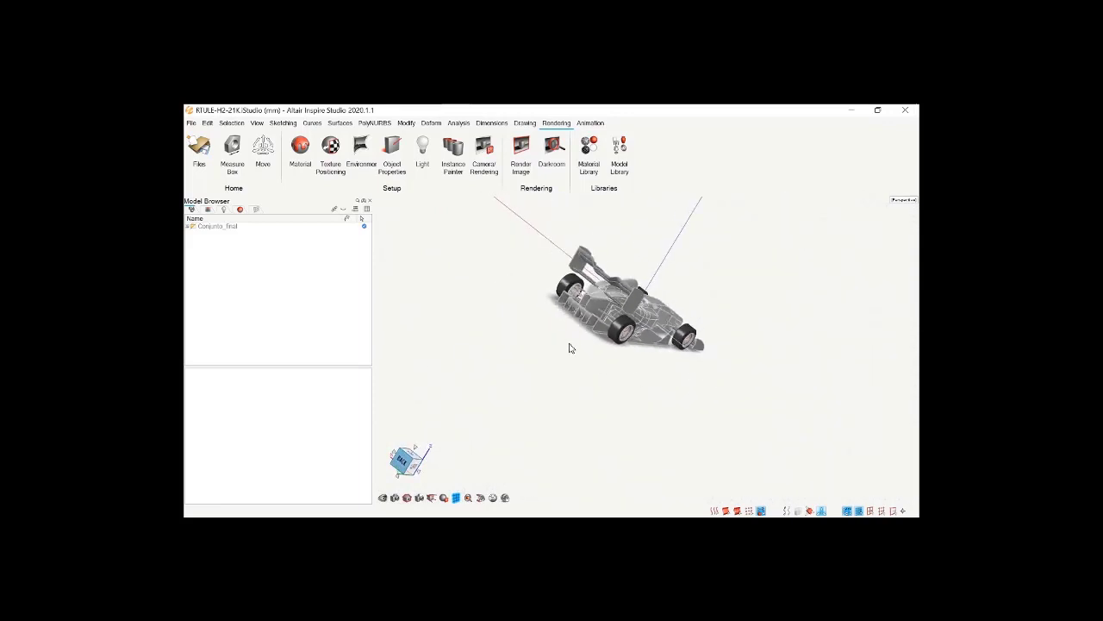
pyautogui.moveTo(519, 304); pyautogui.dragTo(586, 340, button='middle')
pyautogui.moveTo(603, 293); pyautogui.dragTo(502, 359, button='right')
pyautogui.moveTo(502, 359); pyautogui.dragTo(595, 431, button='middle')
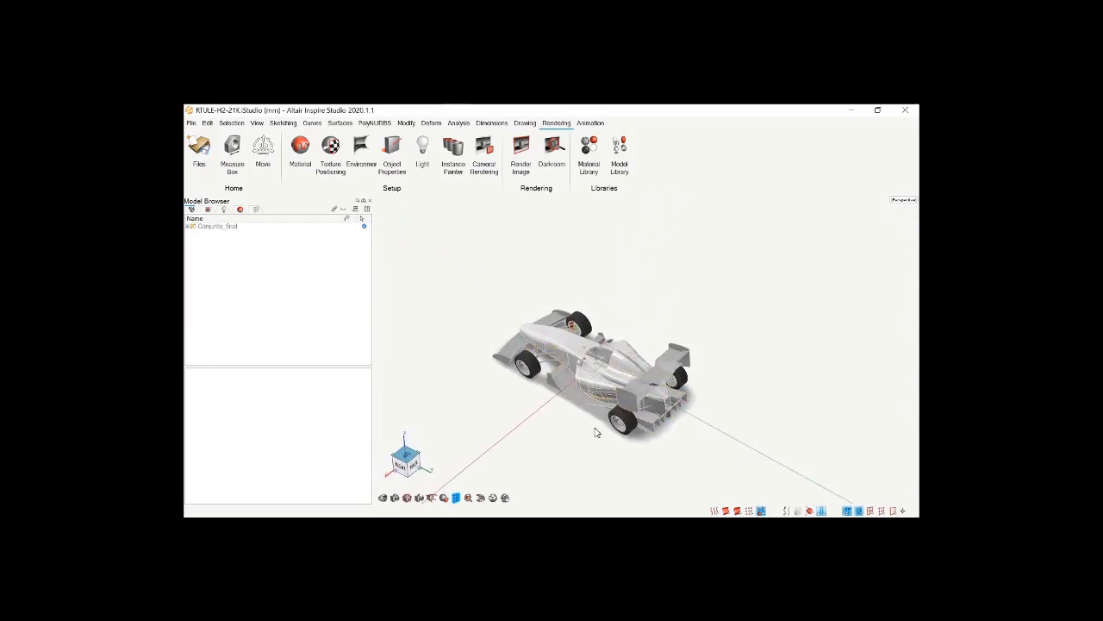
pyautogui.scroll(3, 594, 473)
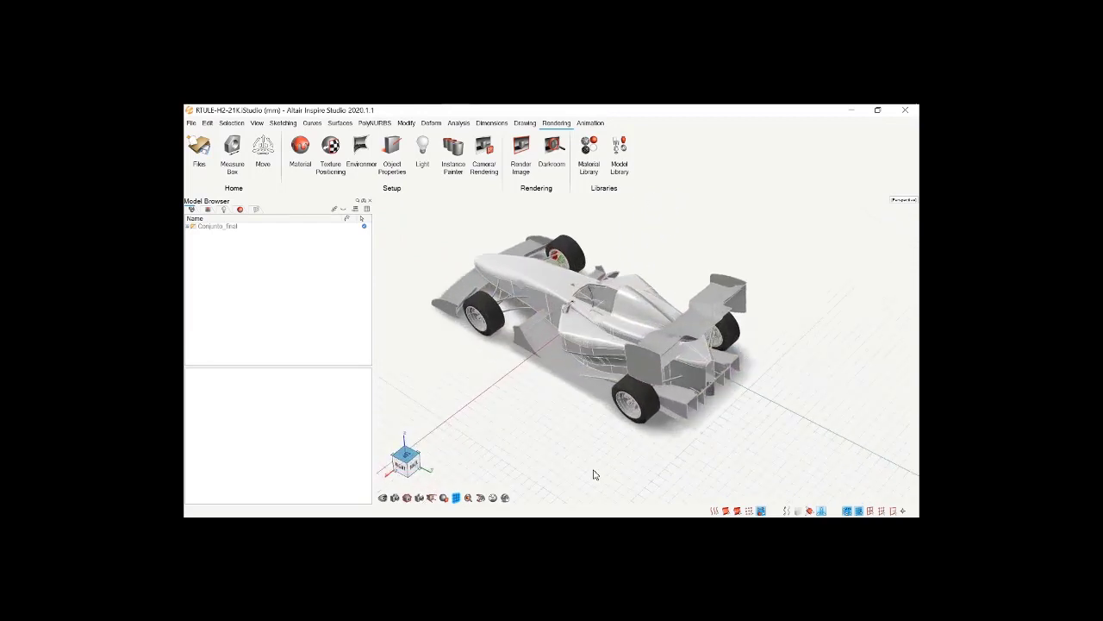
pyautogui.scroll(-3, 595, 465)
pyautogui.moveTo(617, 461); pyautogui.dragTo(586, 371, button='middle')
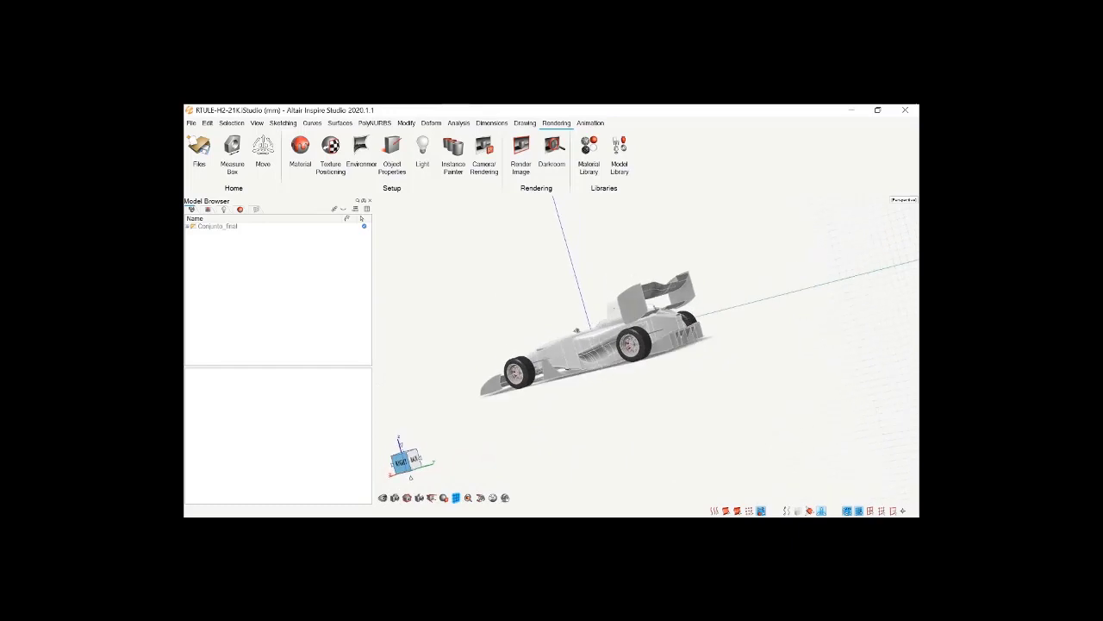
pyautogui.moveTo(651, 426); pyautogui.dragTo(677, 478, button='right')
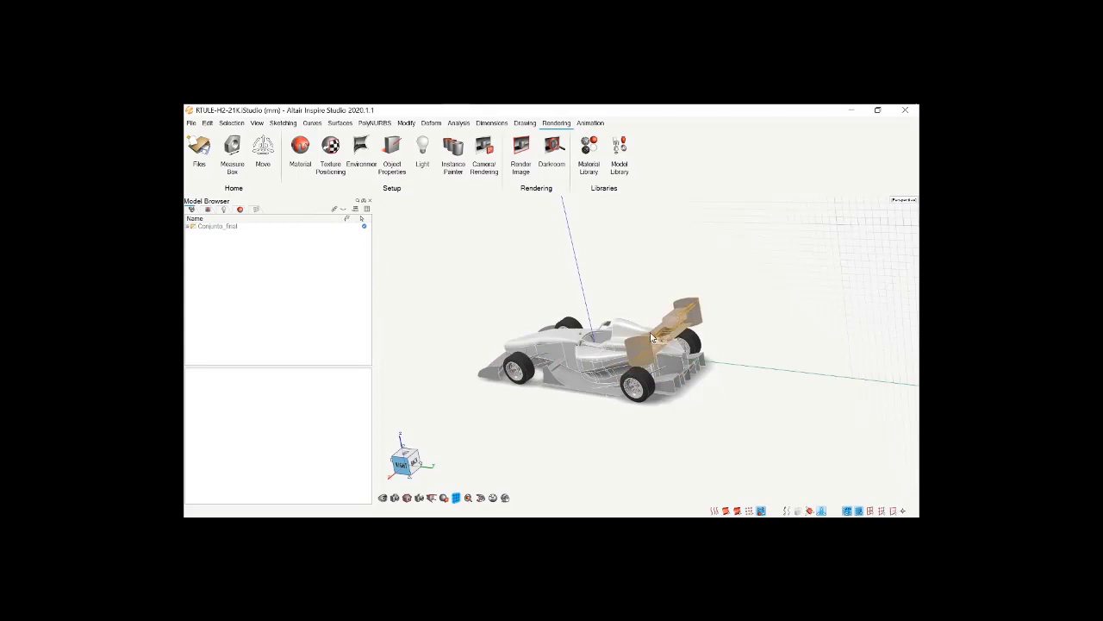
# Select the rear wing to locate its solid in the model structure, and look over the car from the front
pyautogui.click(652, 338)
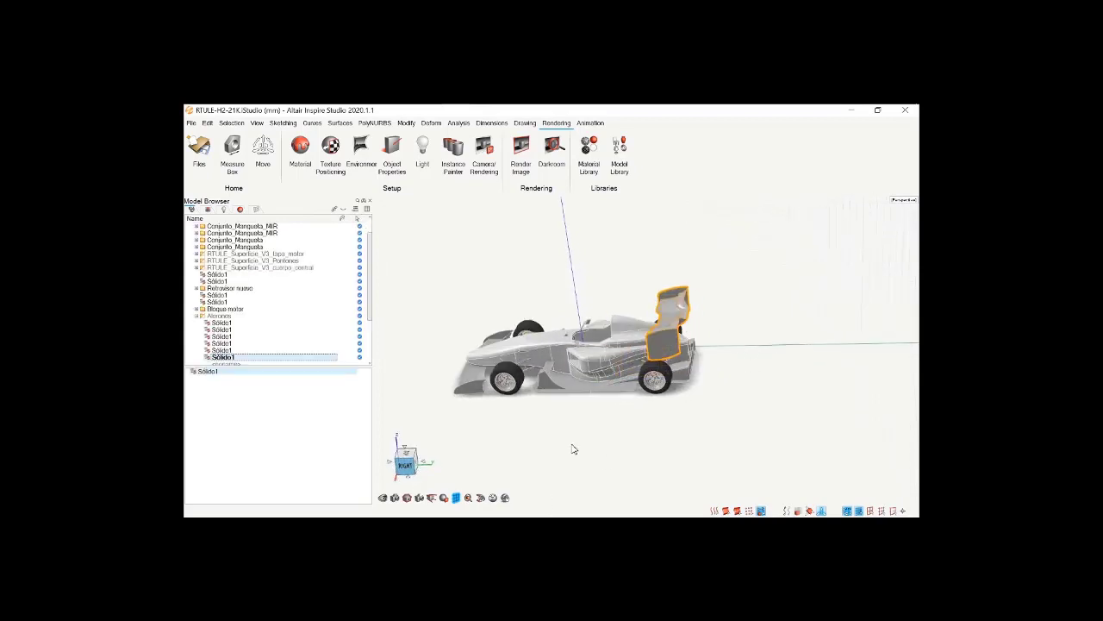
pyautogui.moveTo(573, 448); pyautogui.dragTo(610, 405, button='middle')
pyautogui.scroll(-2, 597, 429)
pyautogui.scroll(3, 613, 461)
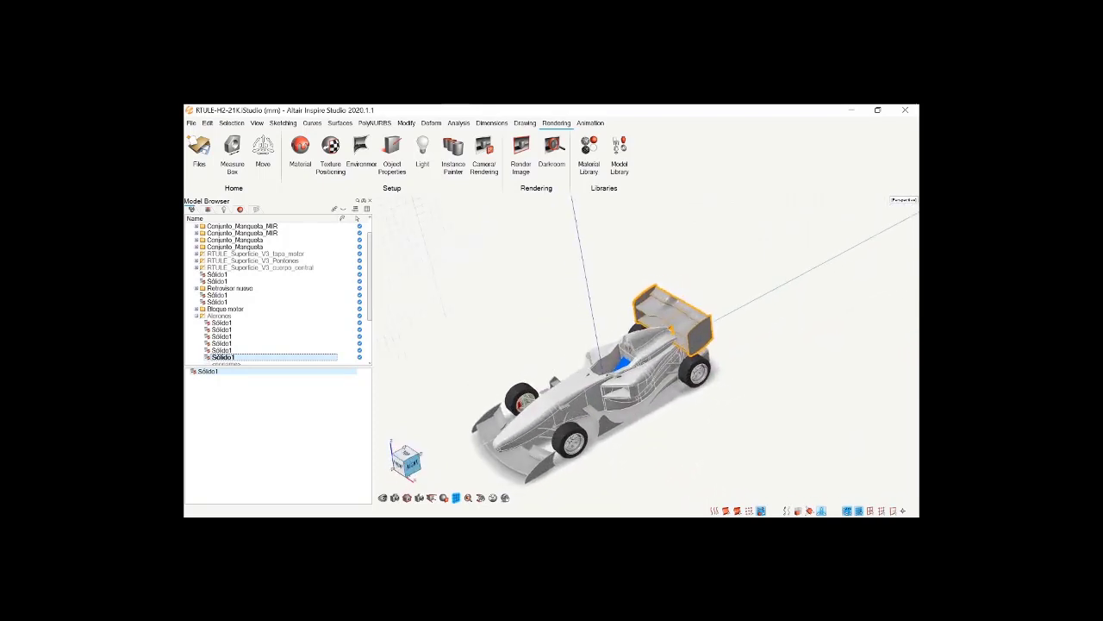
pyautogui.moveTo(629, 470); pyautogui.dragTo(607, 473, button='right')
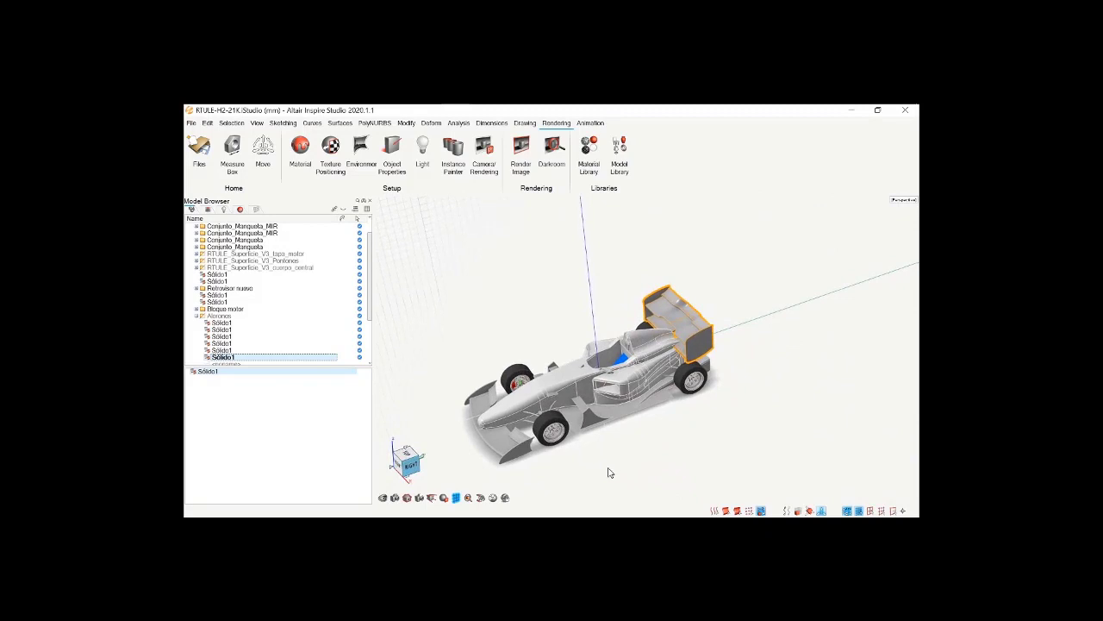
pyautogui.scroll(2, 608, 473)
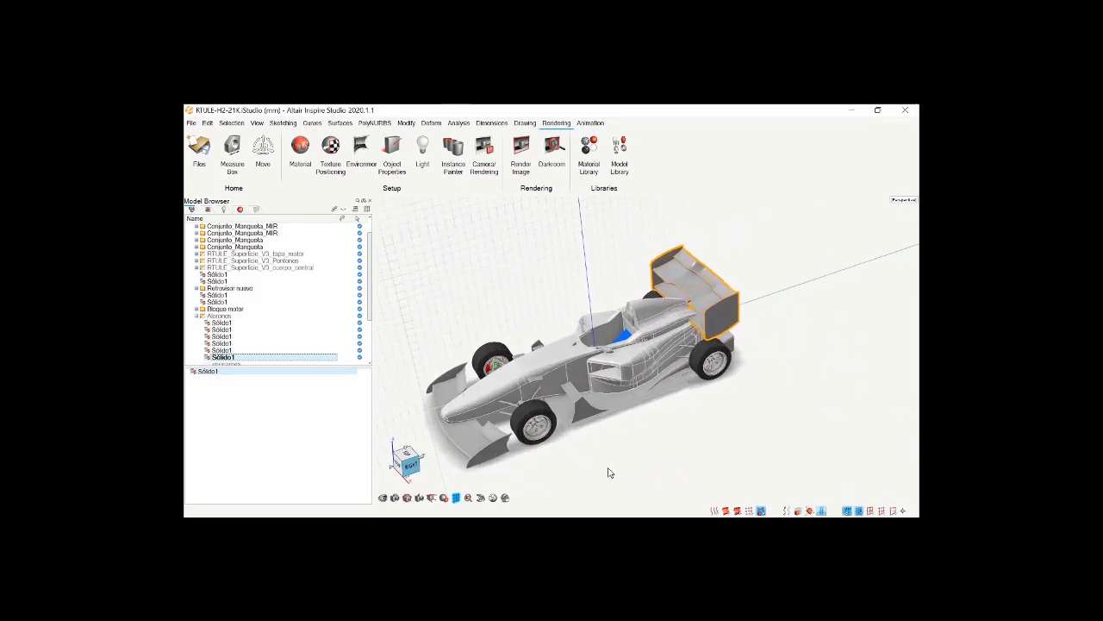
pyautogui.scroll(-3, 533, 456)
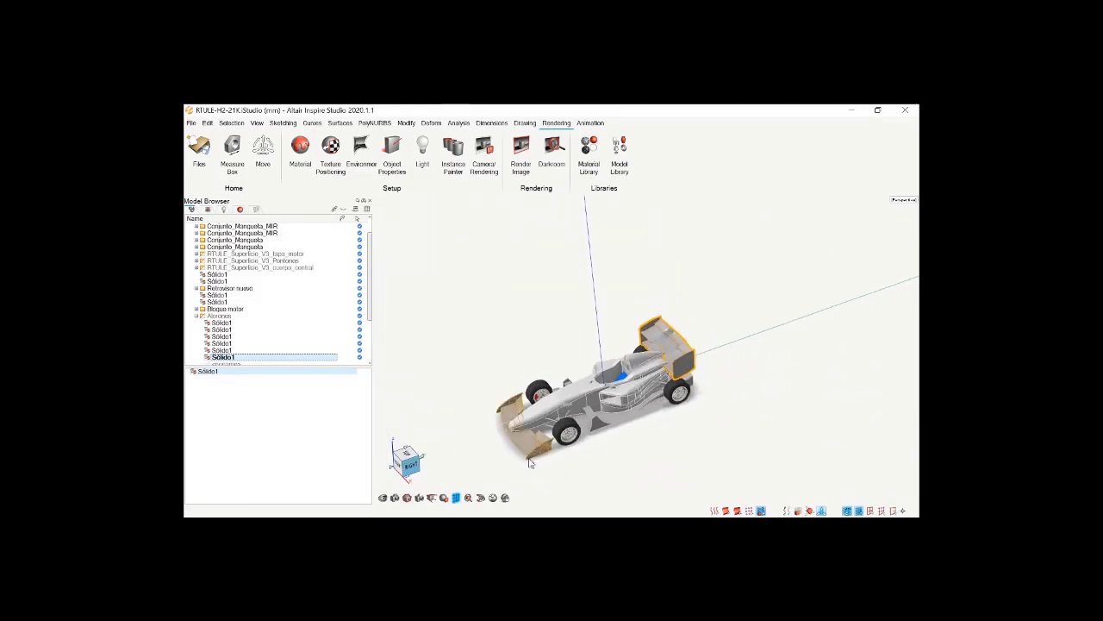
# View the H2-21K car from a lower front three-quarter angle and turn on its real-time rendered display
pyautogui.moveTo(531, 459); pyautogui.dragTo(529, 414, button='middle')
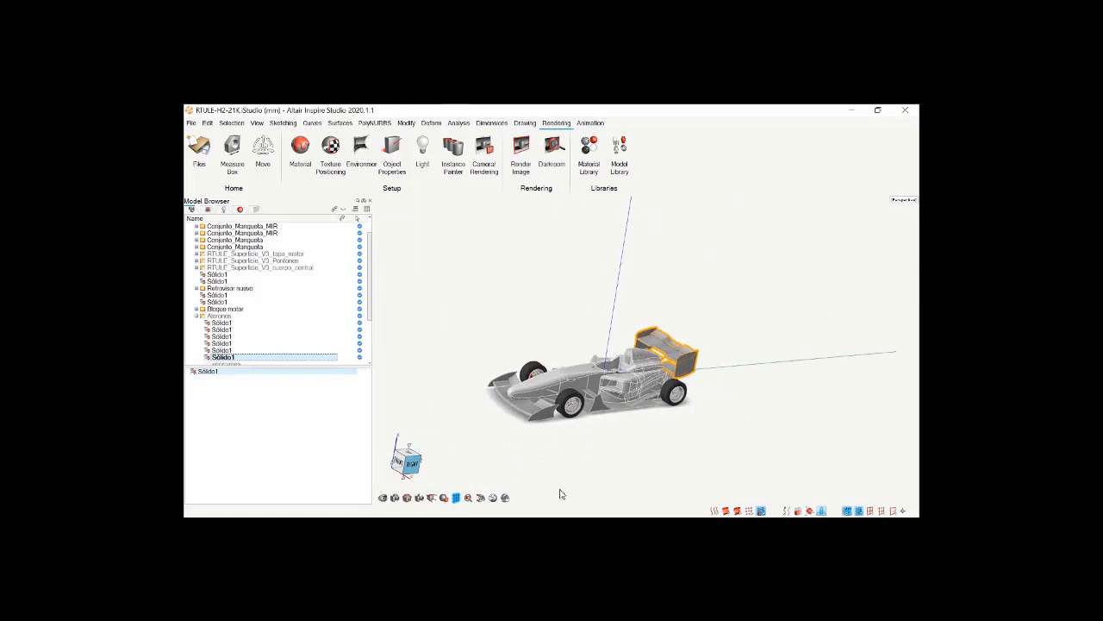
pyautogui.click(505, 497)
pyautogui.click(506, 498)
pyautogui.press('r')
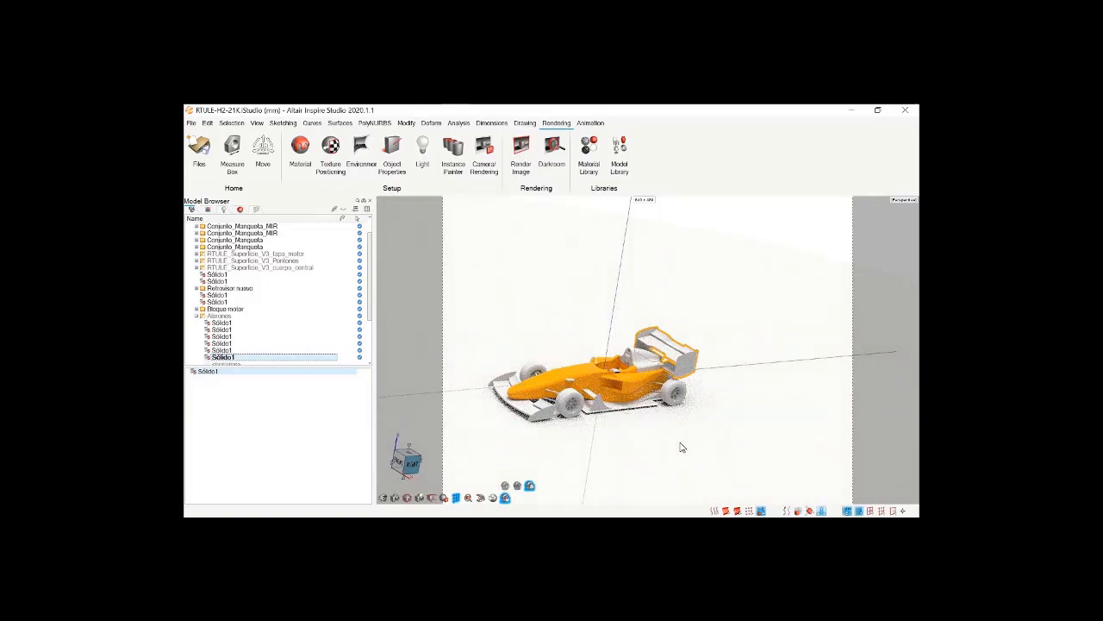
# Examine the rendered H2-21K car up close from the side and as a whole from above its nose
pyautogui.scroll(2, 575, 400)
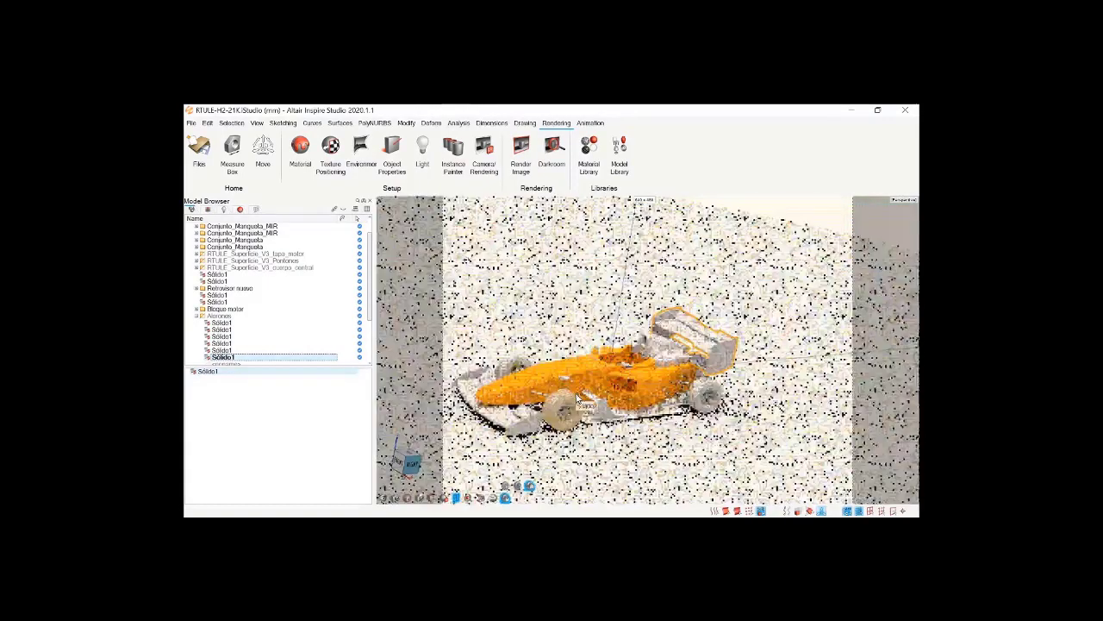
pyautogui.scroll(3, 575, 400)
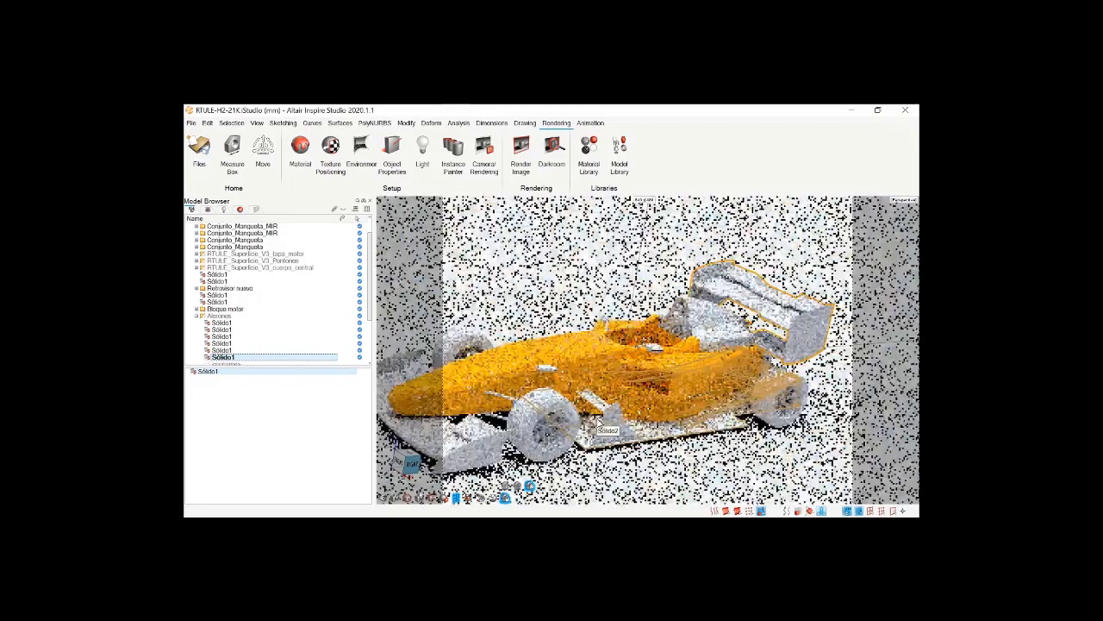
pyautogui.scroll(-2, 597, 421)
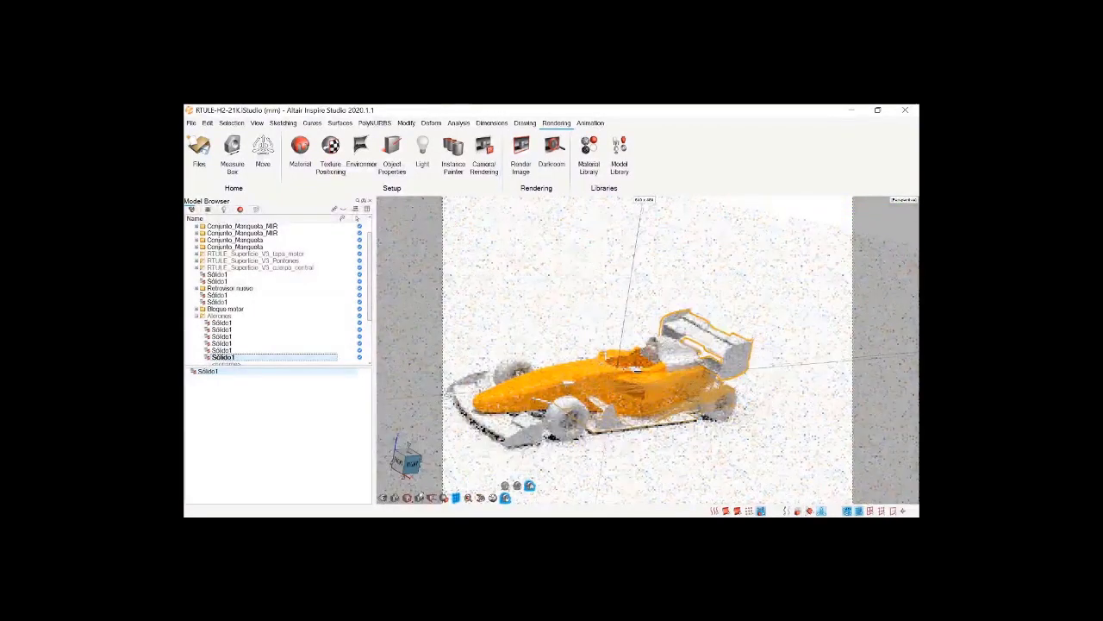
pyautogui.moveTo(648, 430); pyautogui.dragTo(648, 362, button='middle')
pyautogui.moveTo(560, 284); pyautogui.dragTo(609, 363, button='middle')
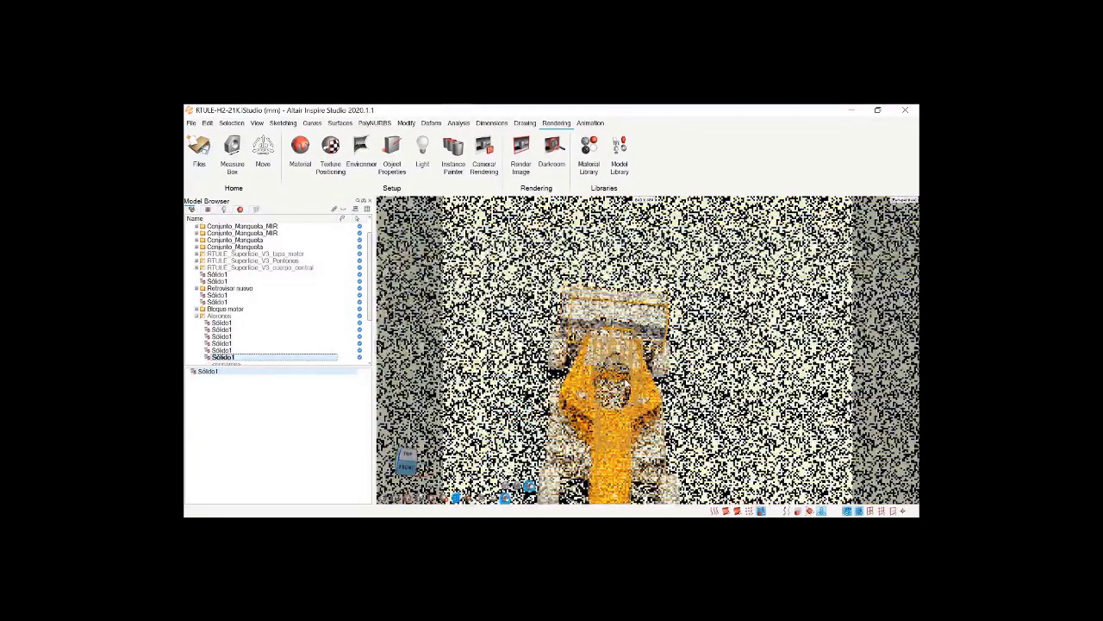
pyautogui.scroll(-3, 608, 363)
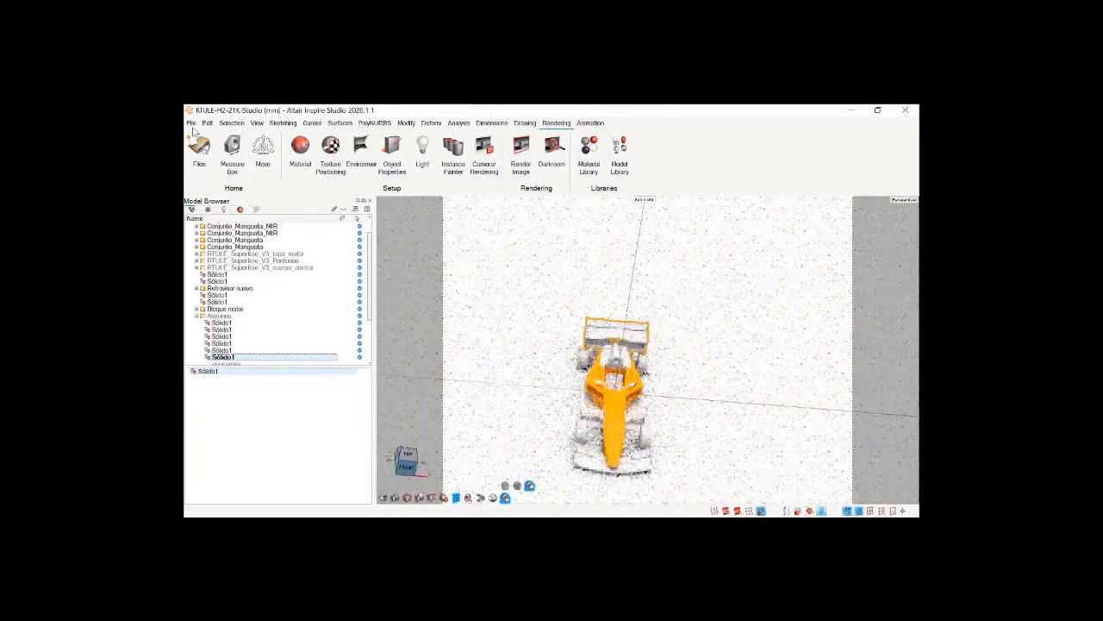
# Open the RTULE-FARADAY V4 car model from the FARADAY folder inside COCHES, without saving the changes to the H2-21K model
pyautogui.click(192, 123)
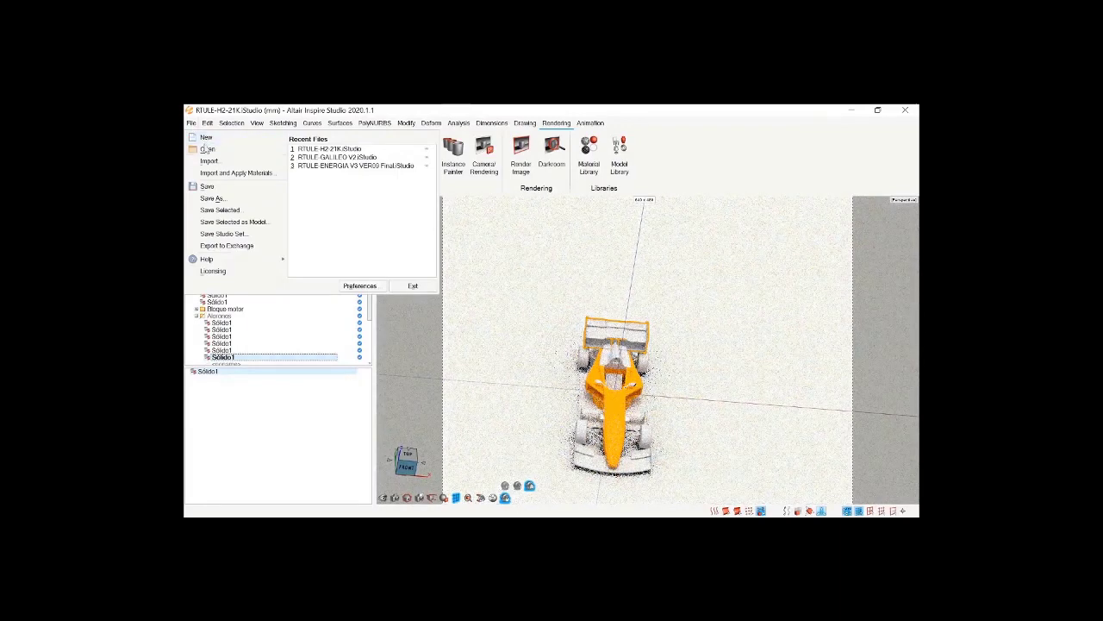
pyautogui.click(206, 149)
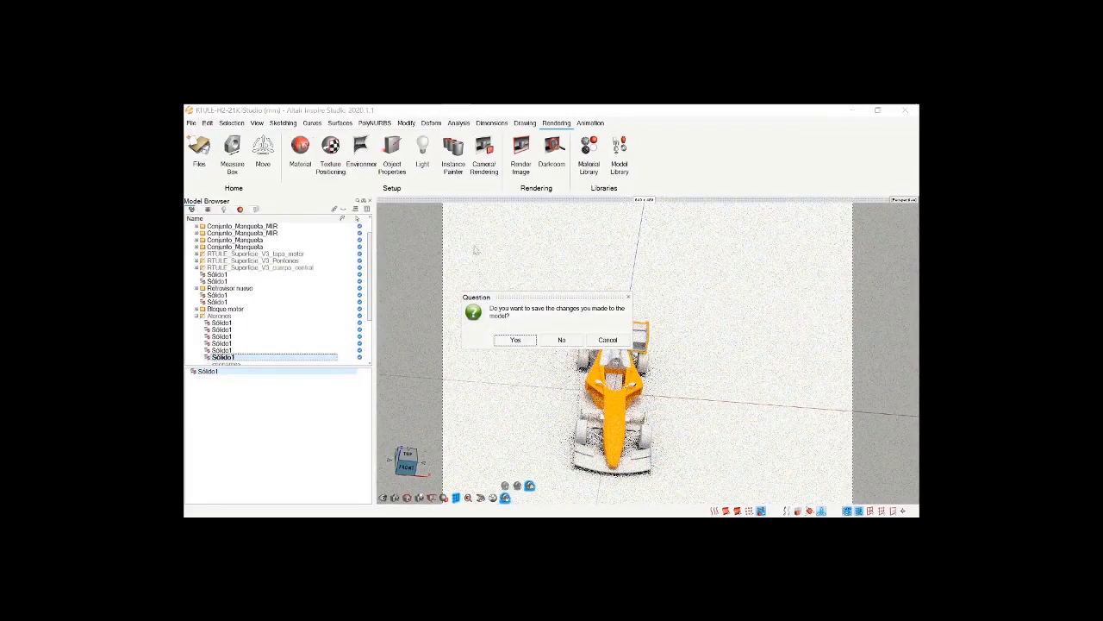
pyautogui.click(561, 340)
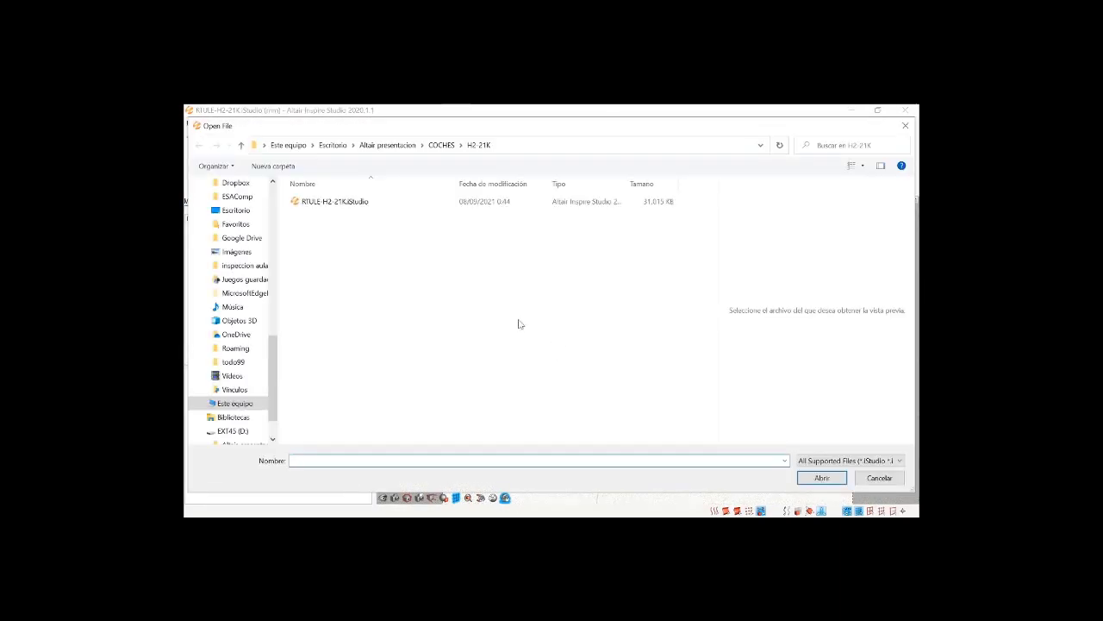
pyautogui.click(438, 147)
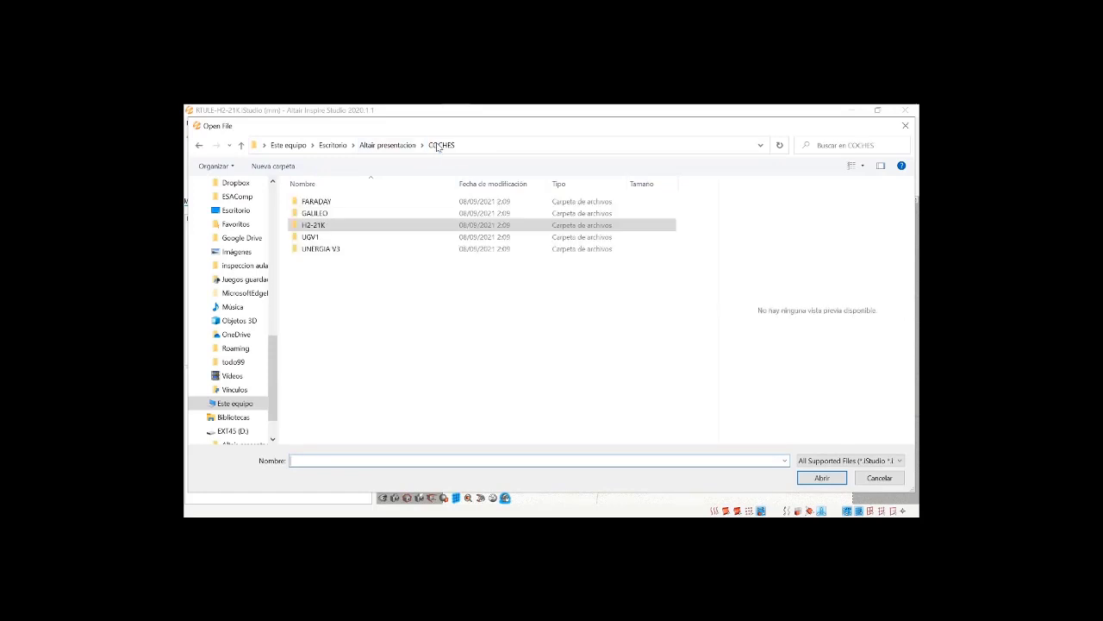
pyautogui.doubleClick(323, 214)
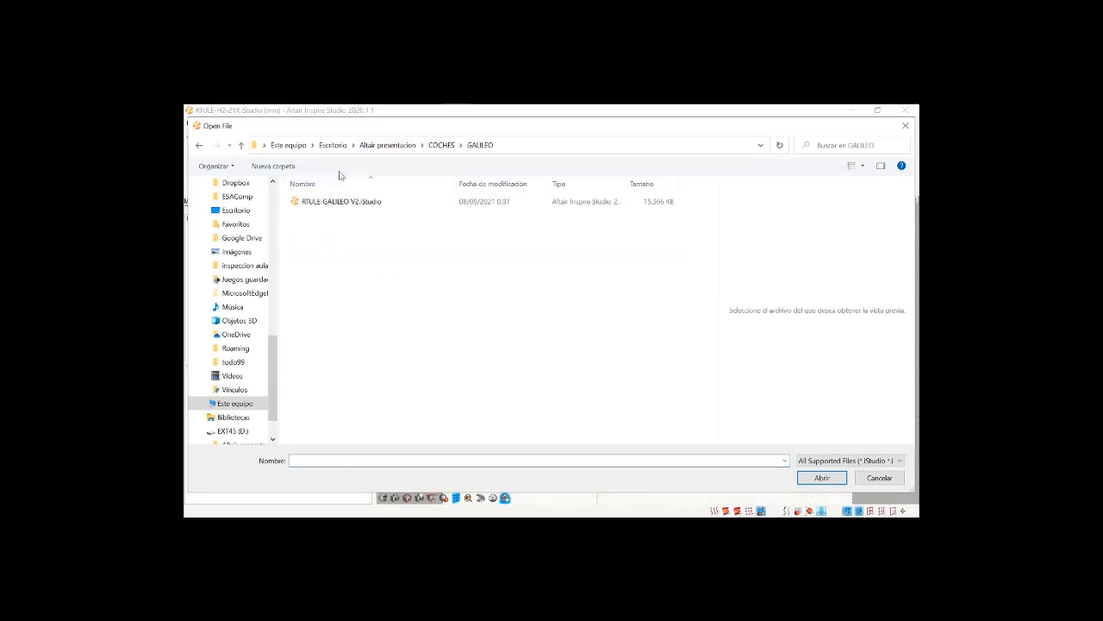
pyautogui.click(443, 145)
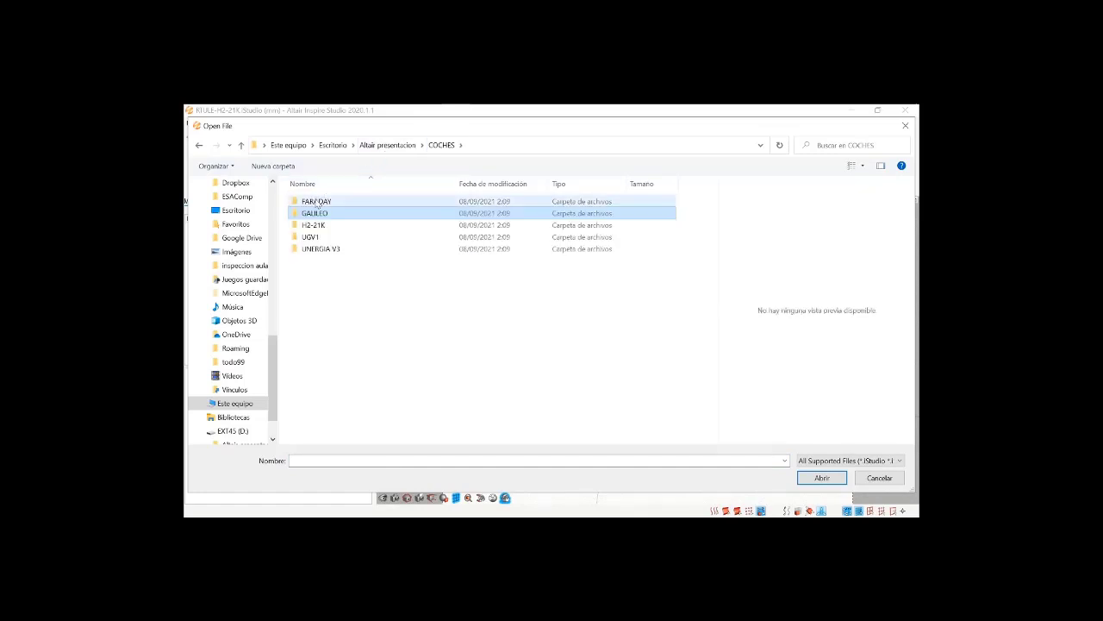
pyautogui.doubleClick(315, 201)
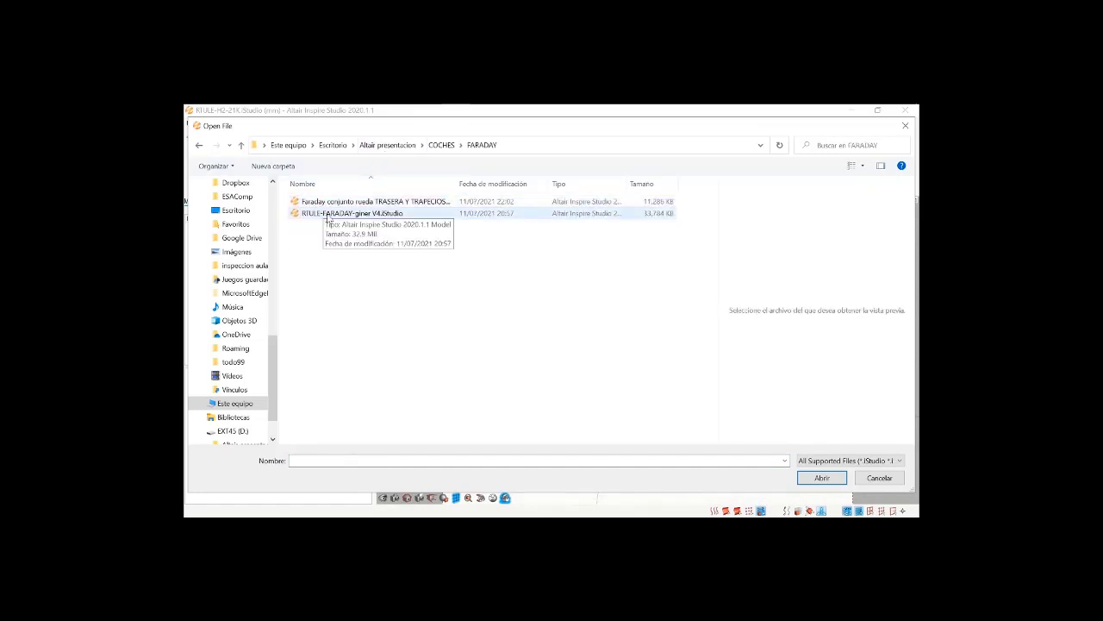
pyautogui.click(327, 215)
pyautogui.click(821, 478)
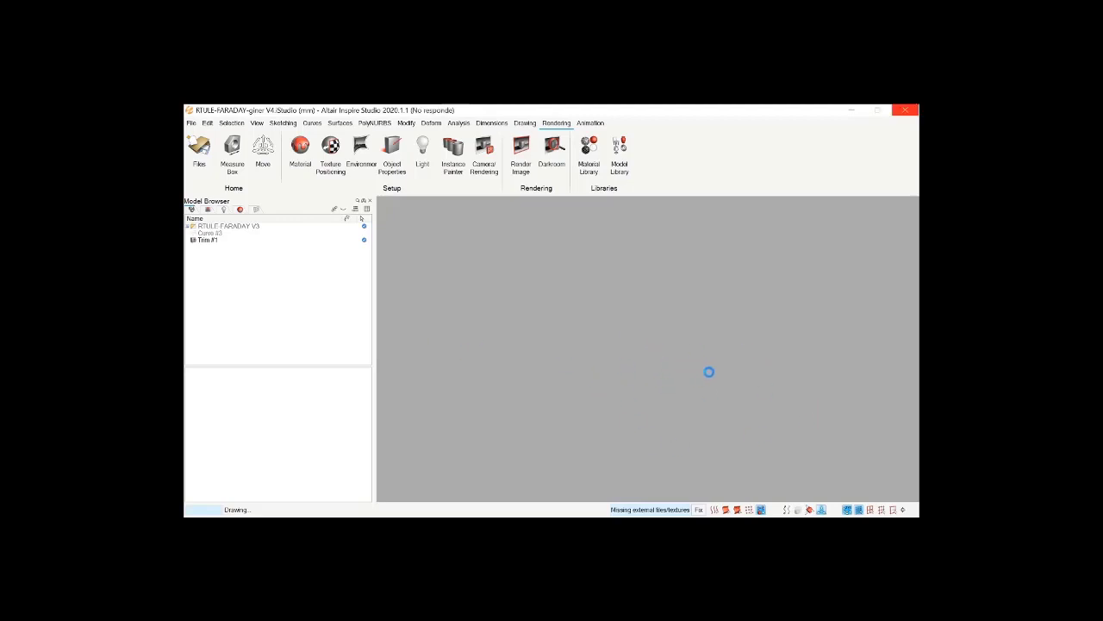
# Examine the Faraday car's bodywork, red seat, shock absorbers and rear suspension from above, up close and from the side
pyautogui.moveTo(582, 383); pyautogui.dragTo(508, 426, button='middle')
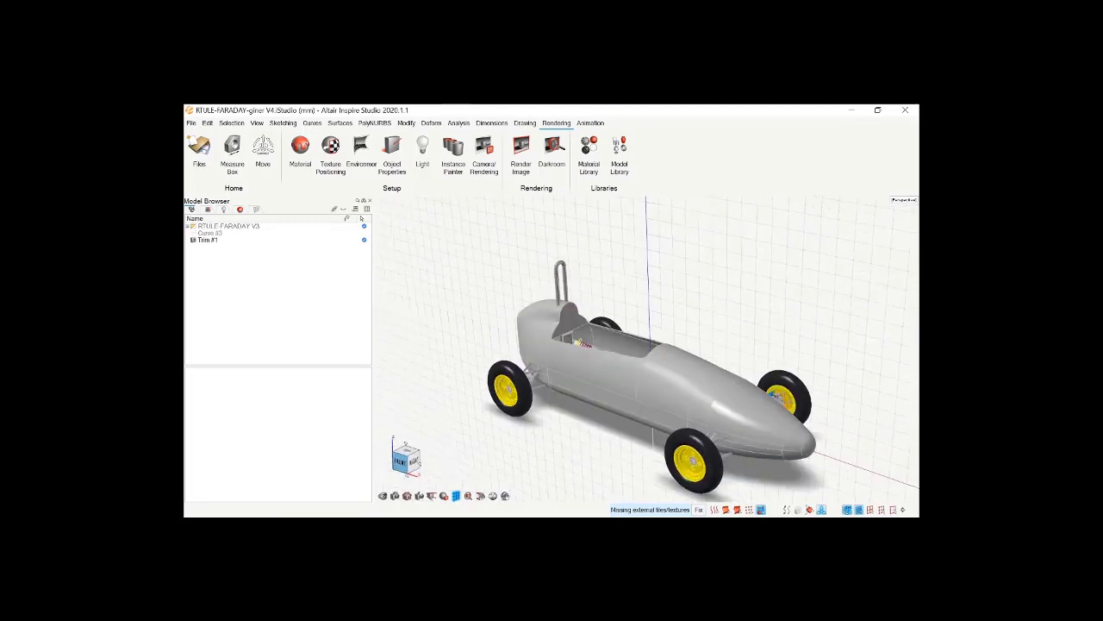
pyautogui.moveTo(517, 353); pyautogui.dragTo(556, 368, button='right')
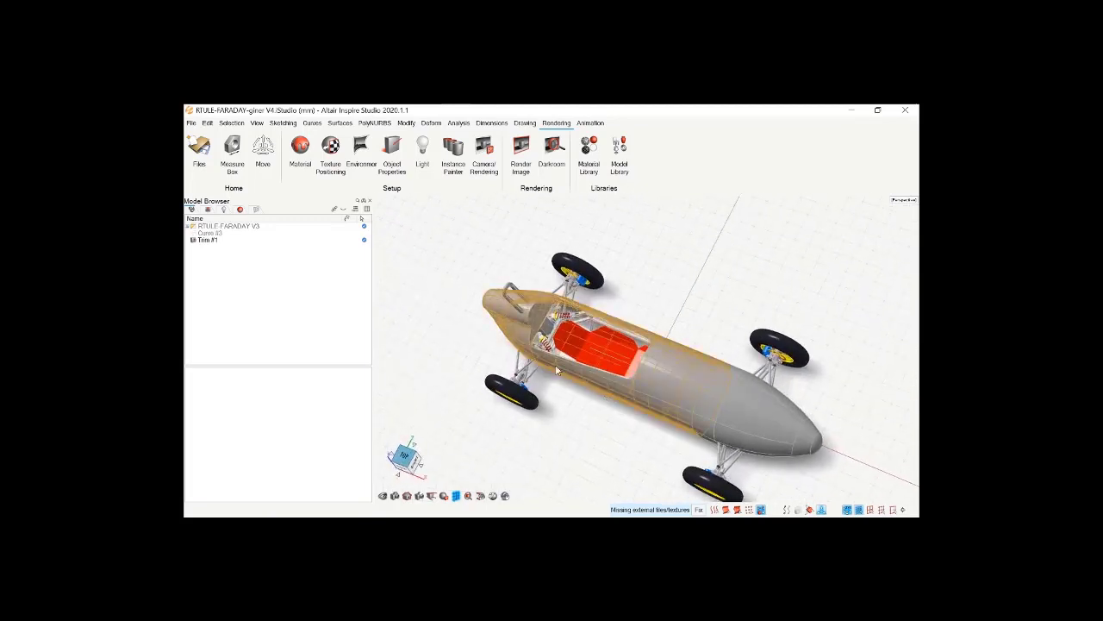
pyautogui.scroll(5, 505, 316)
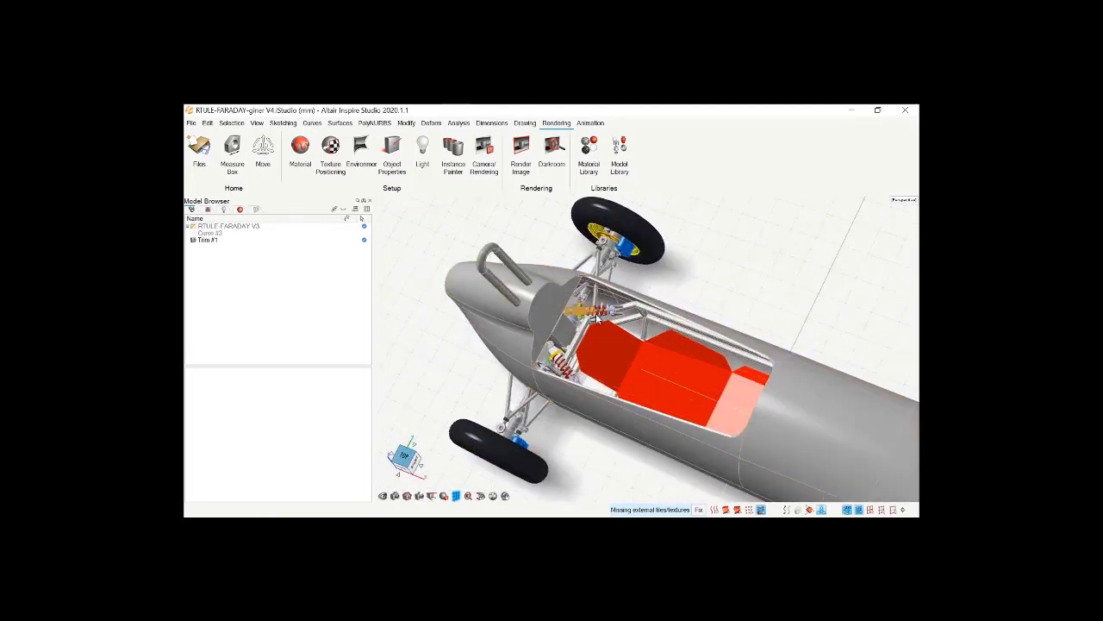
pyautogui.scroll(2, 595, 313)
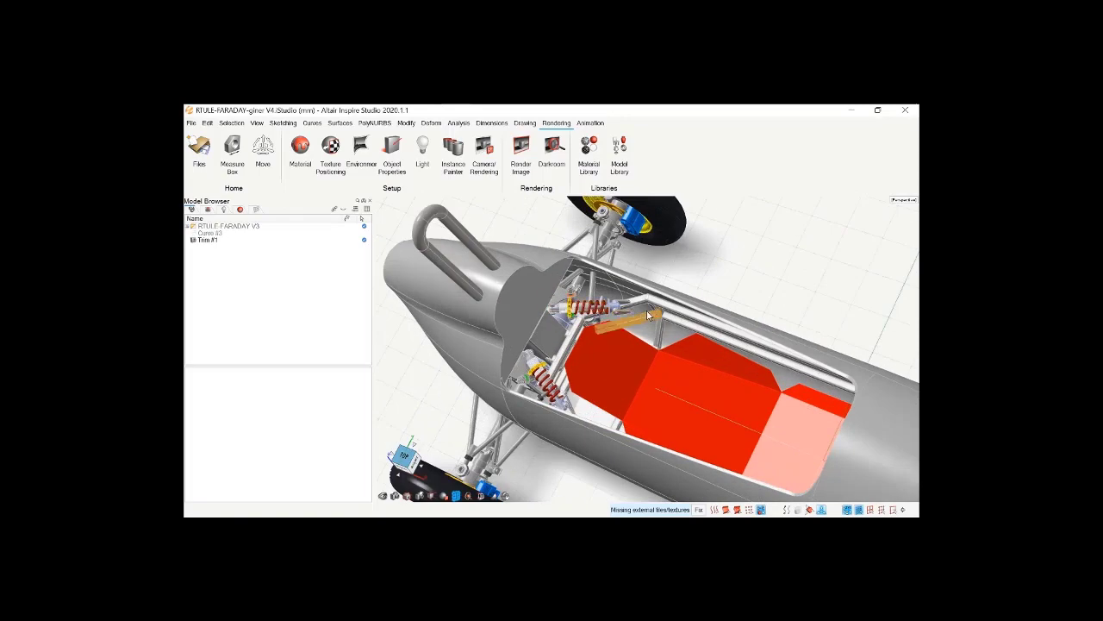
pyautogui.scroll(-3, 648, 316)
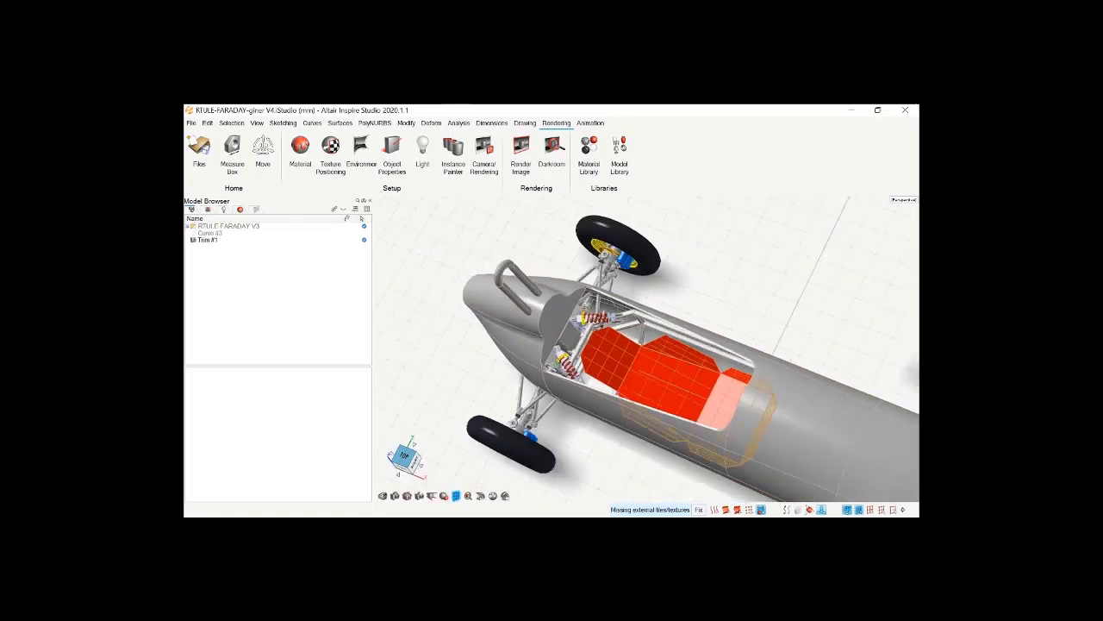
pyautogui.moveTo(648, 376); pyautogui.dragTo(615, 367, button='middle')
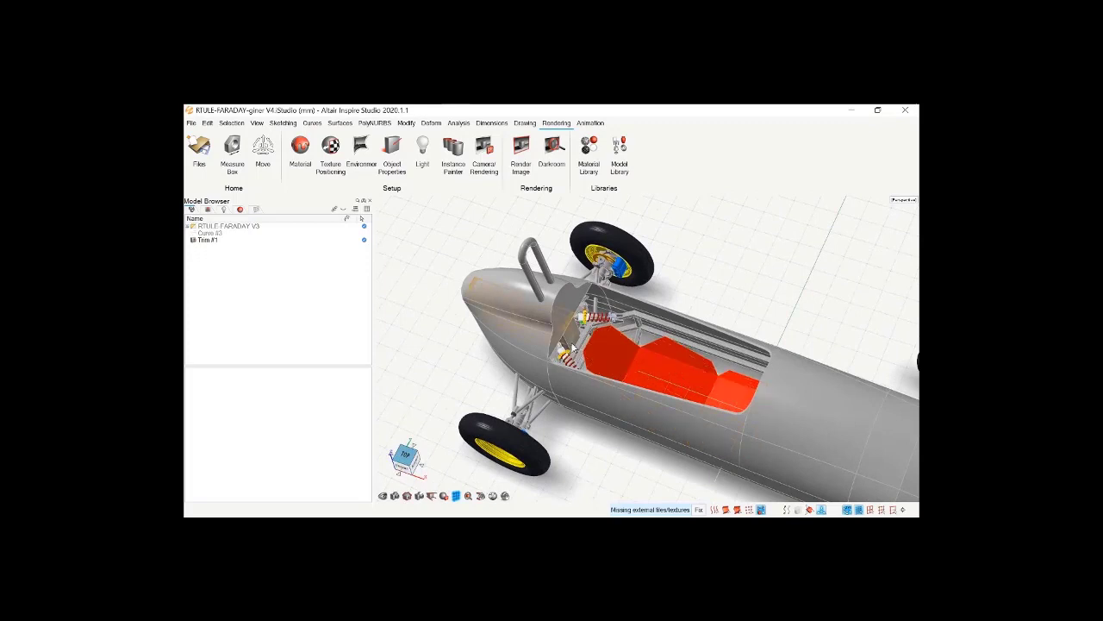
pyautogui.moveTo(477, 424); pyautogui.dragTo(508, 433, button='middle')
pyautogui.scroll(2, 516, 435)
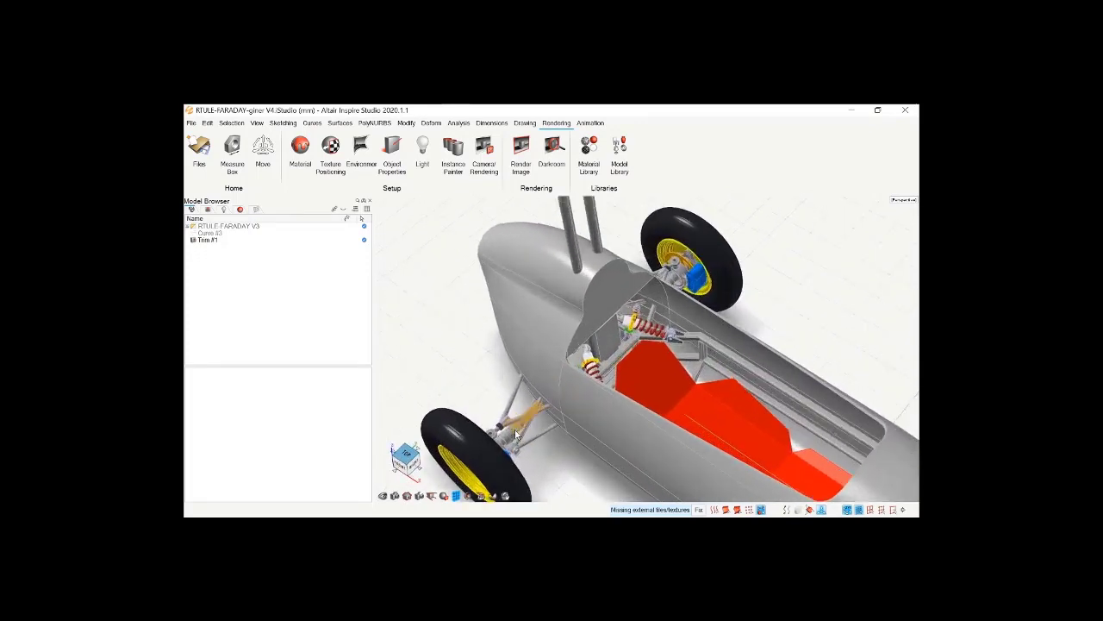
pyautogui.scroll(2, 516, 435)
pyautogui.moveTo(651, 455); pyautogui.dragTo(776, 449, button='middle')
pyautogui.scroll(-6, 675, 406)
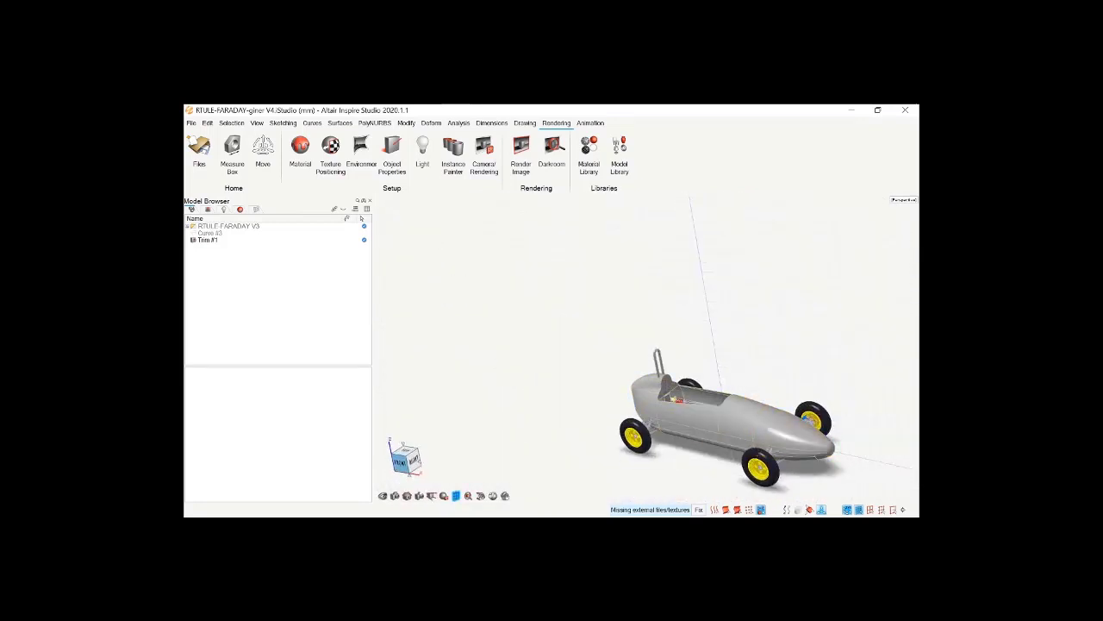
pyautogui.moveTo(776, 500); pyautogui.dragTo(678, 456, button='right')
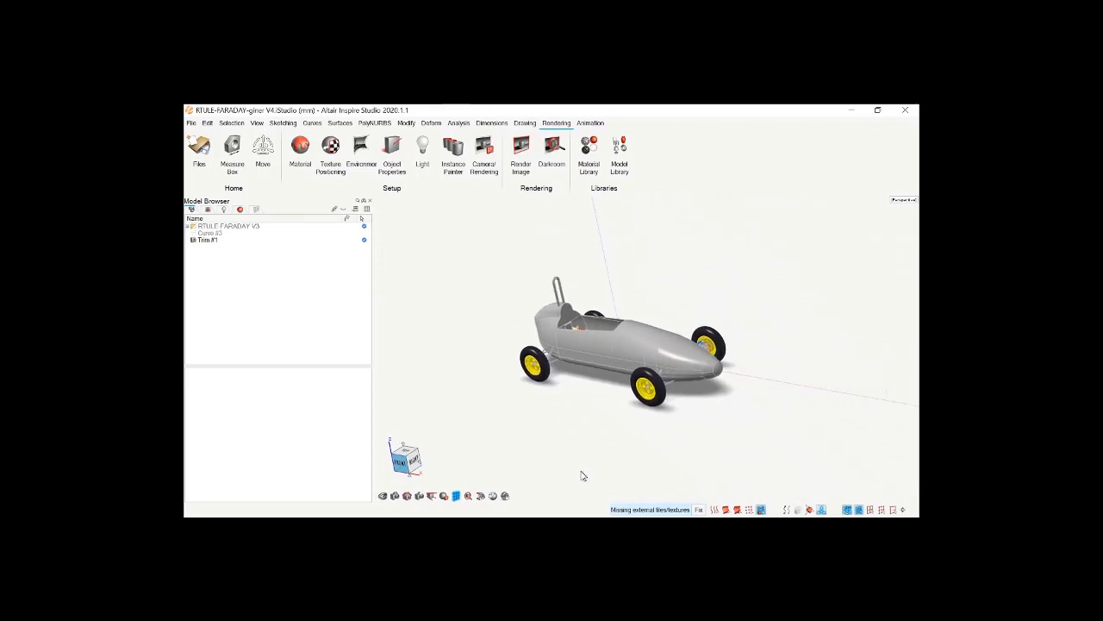
# Hide the Faraday car's main body shell and examine the tubular frame, seat and suspension from above and behind
pyautogui.click(599, 350)
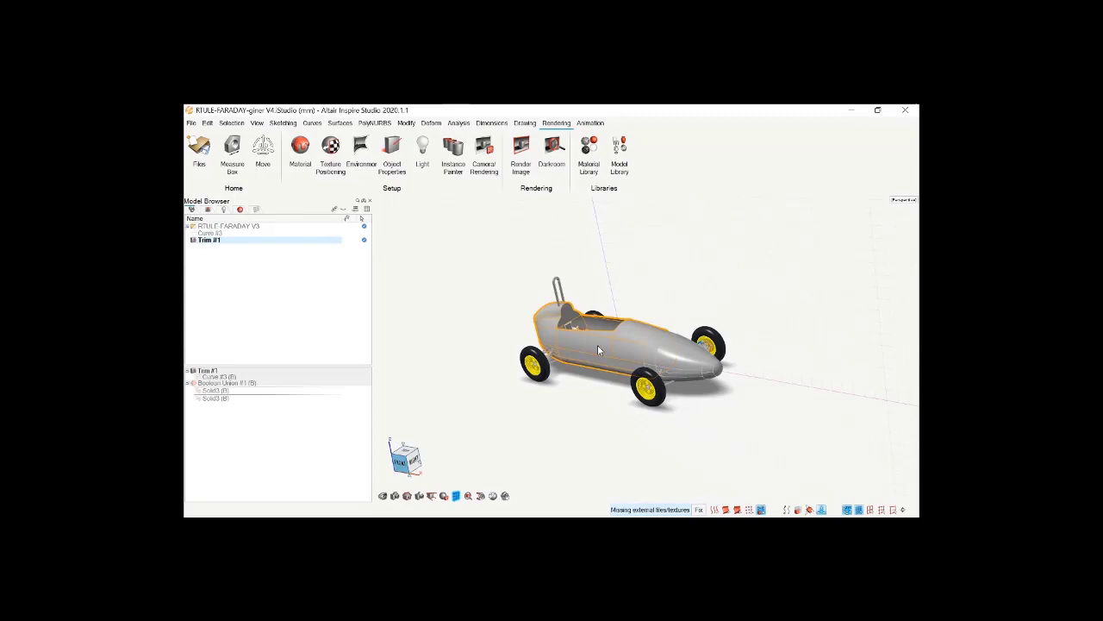
pyautogui.press('h')
pyautogui.click(576, 395)
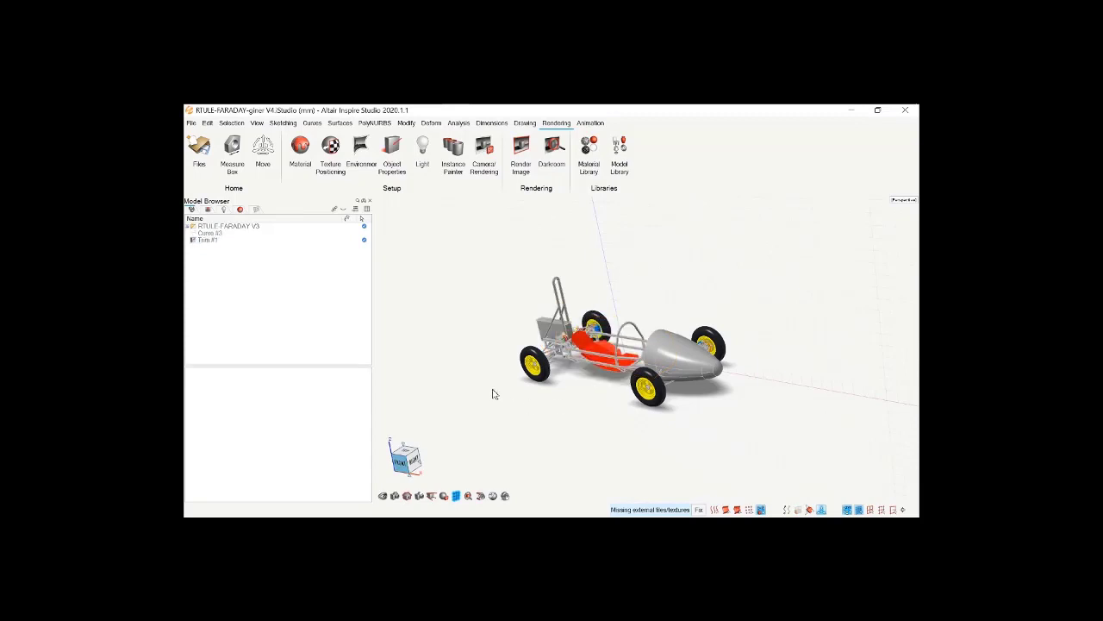
pyautogui.scroll(2, 515, 322)
pyautogui.moveTo(515, 326); pyautogui.dragTo(543, 338, button='right')
pyautogui.moveTo(543, 338); pyautogui.dragTo(655, 379, button='middle')
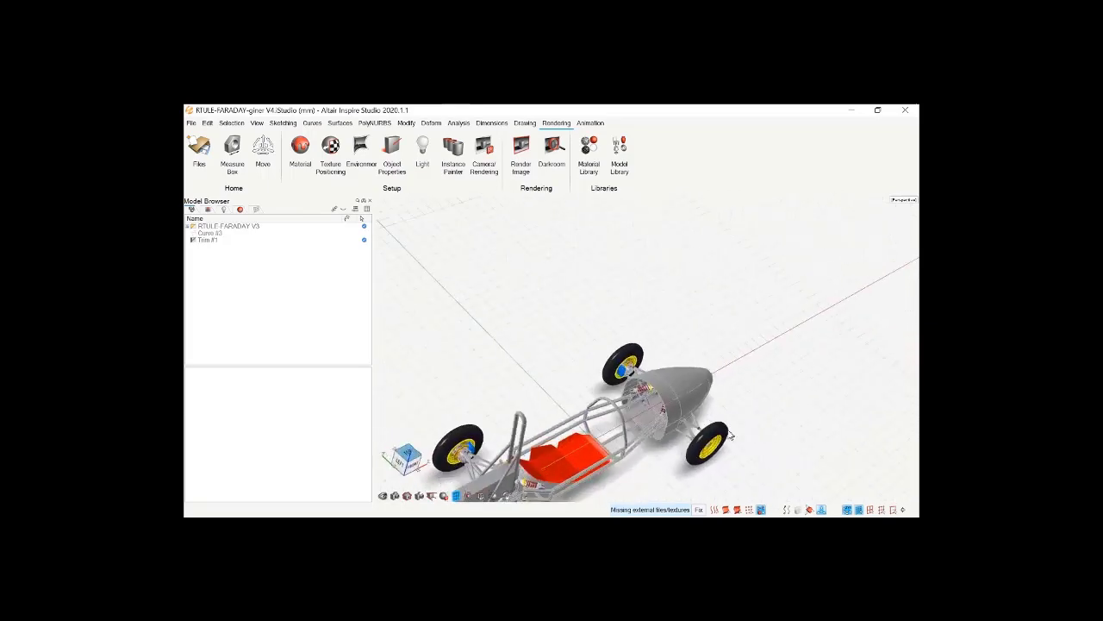
pyautogui.moveTo(655, 379); pyautogui.dragTo(651, 293, button='right')
pyautogui.moveTo(482, 434); pyautogui.dragTo(549, 381, button='right')
pyautogui.moveTo(568, 434); pyautogui.dragTo(638, 453, button='middle')
pyautogui.scroll(3, 616, 387)
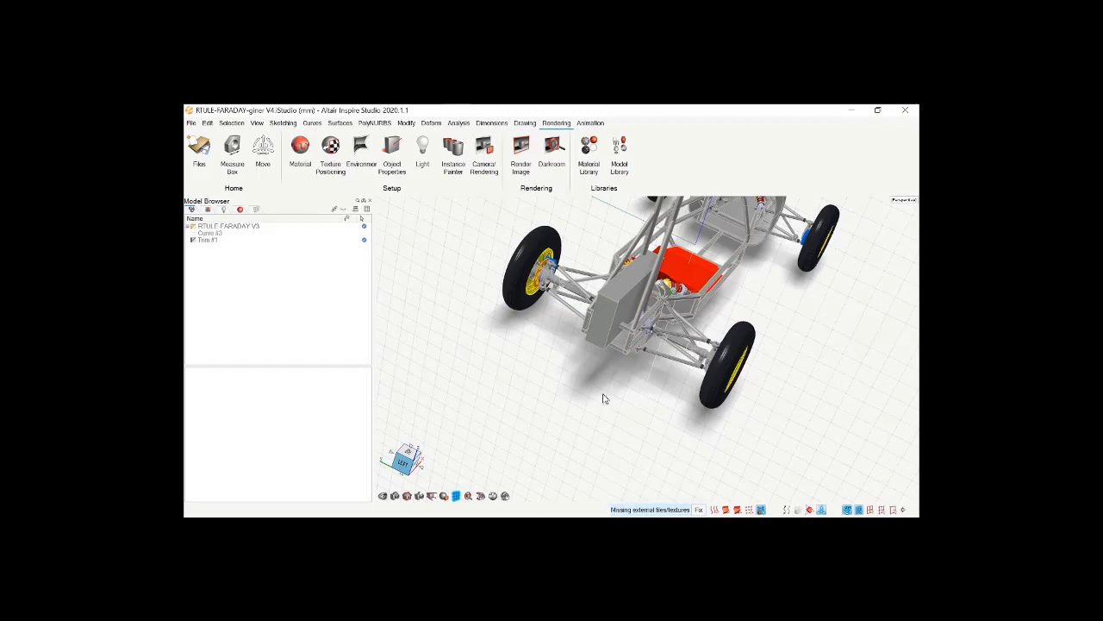
pyautogui.scroll(-4, 524, 382)
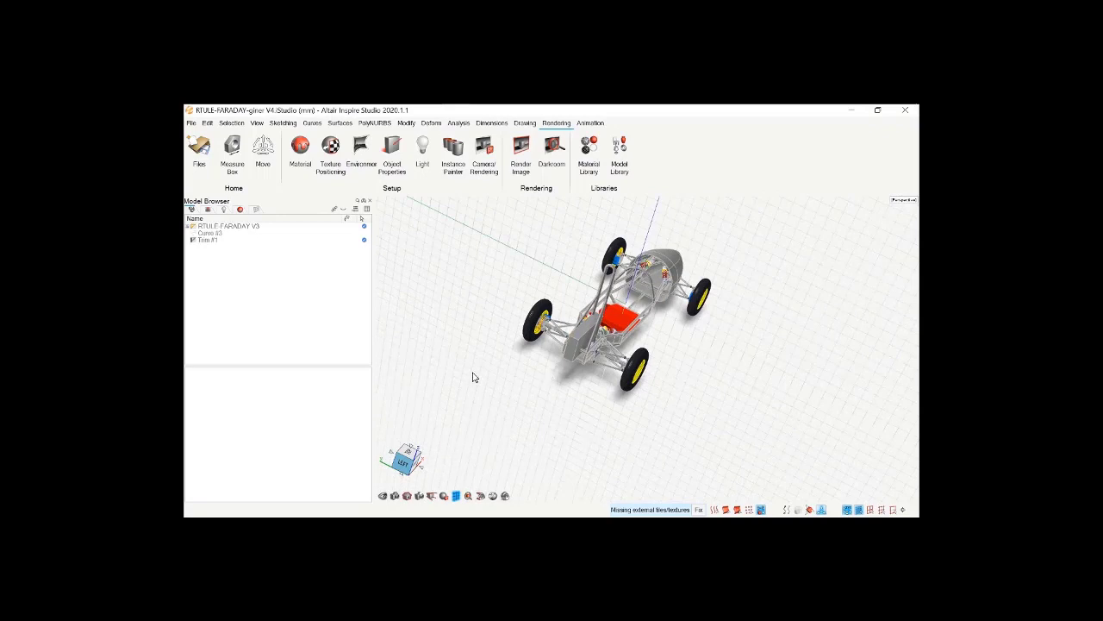
# Undo the hiding of the main body shell and look over the complete Faraday car from the side and slightly above
pyautogui.hotkey('ctrl', 'z')
pyautogui.moveTo(570, 393); pyautogui.dragTo(431, 371, button='middle')
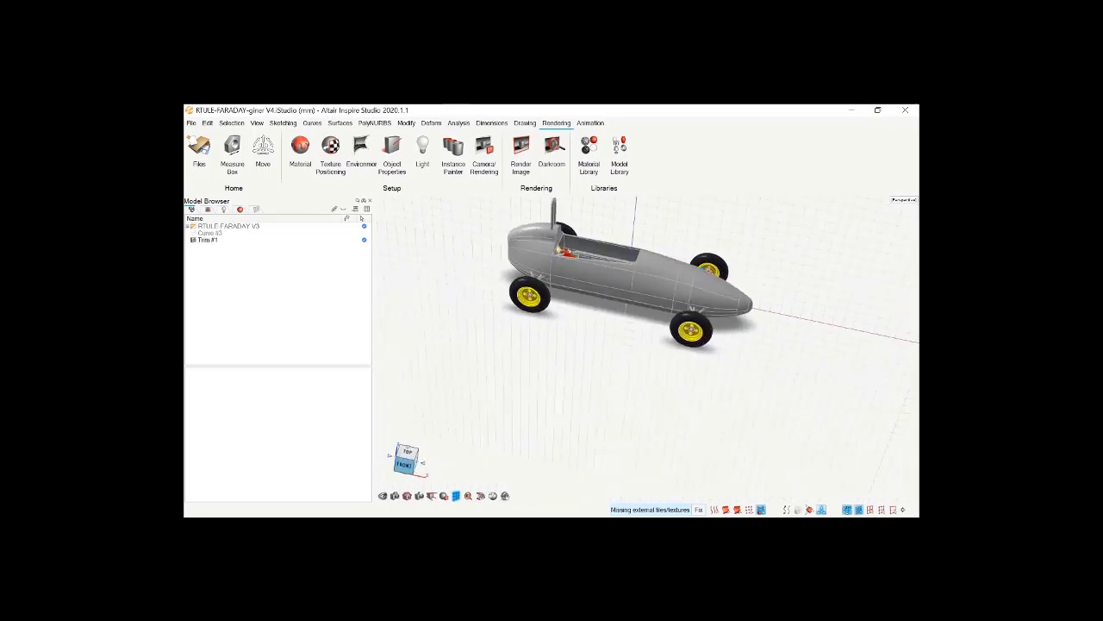
pyautogui.moveTo(626, 308); pyautogui.dragTo(642, 250, button='right')
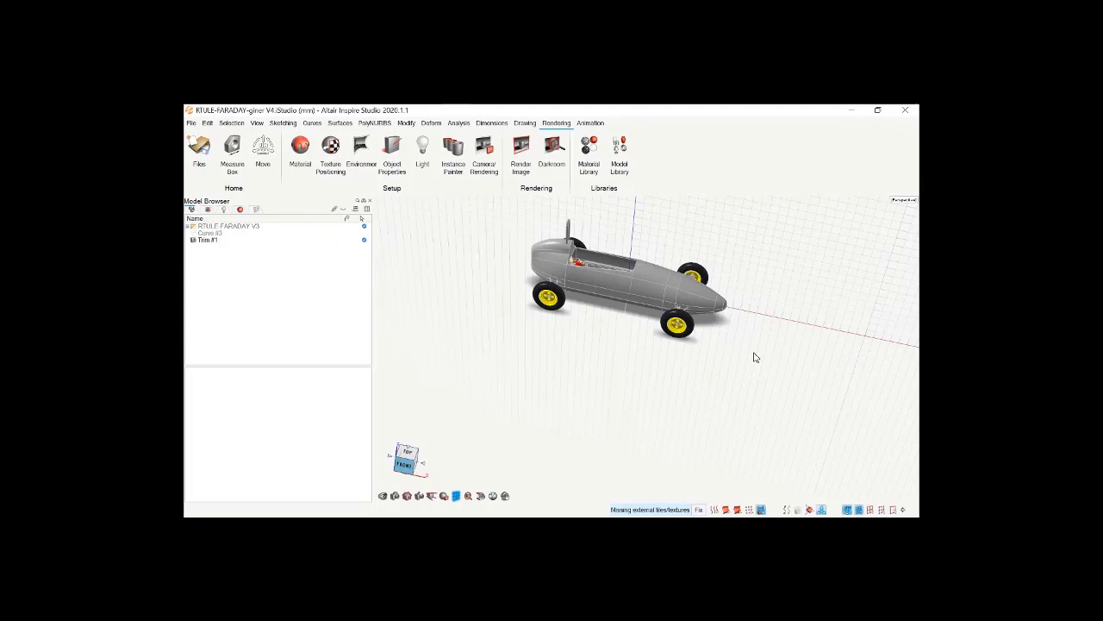
pyautogui.scroll(-3, 586, 358)
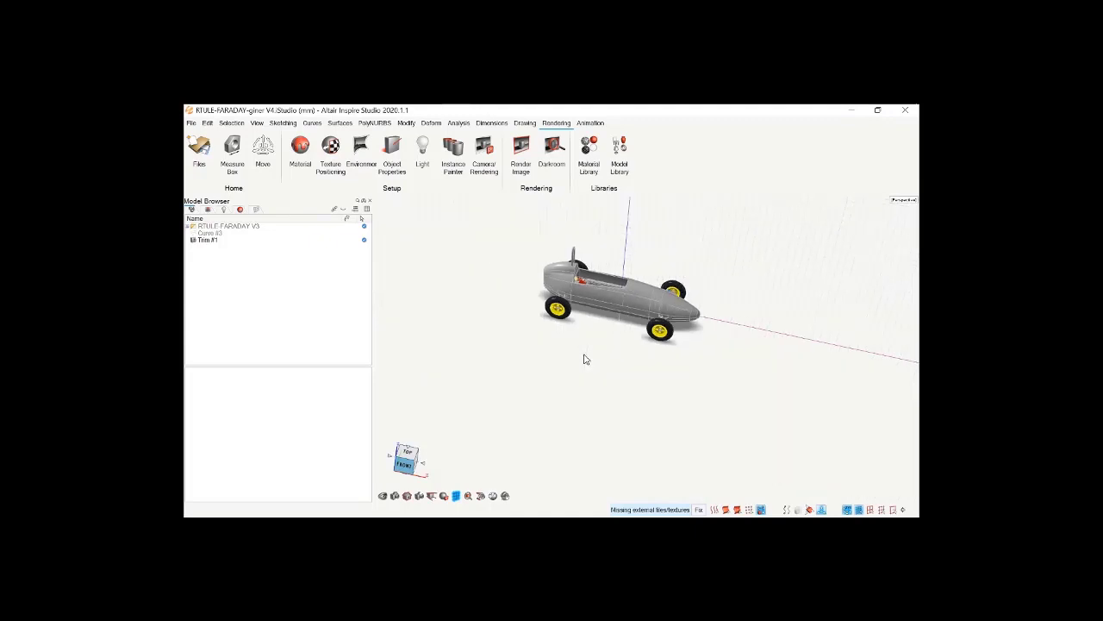
pyautogui.scroll(3, 683, 243)
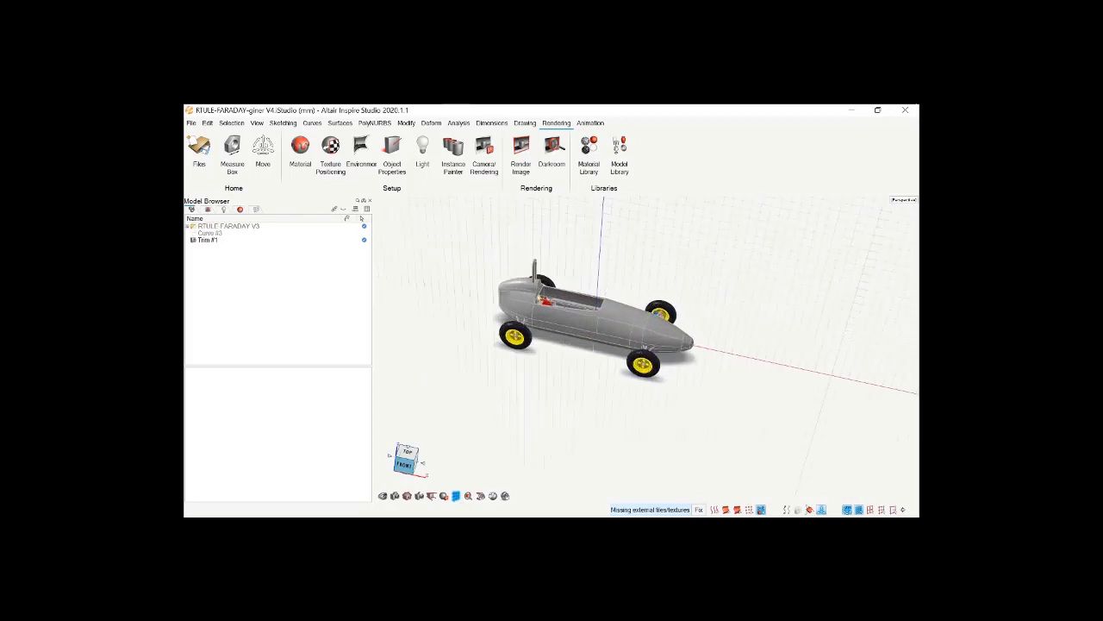
pyautogui.moveTo(621, 273); pyautogui.dragTo(606, 291, button='right')
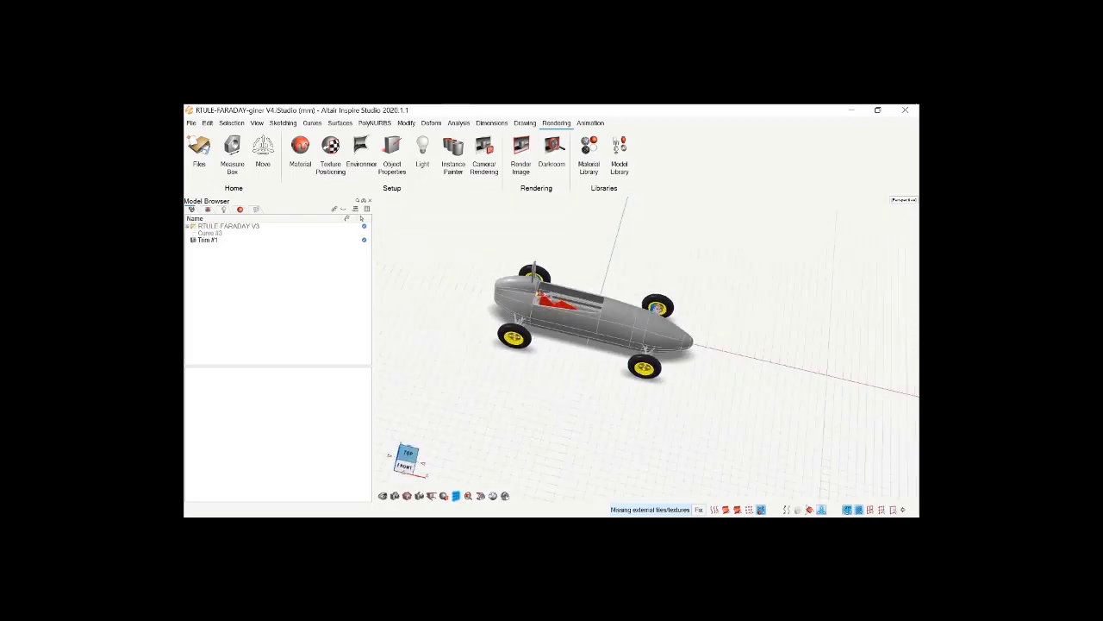
# Open the file "Faraday conjunto rueda TRASERA Y TRAPECIOS DERECHA.iStudio" without saving the changes to the Faraday car model
pyautogui.click(191, 123)
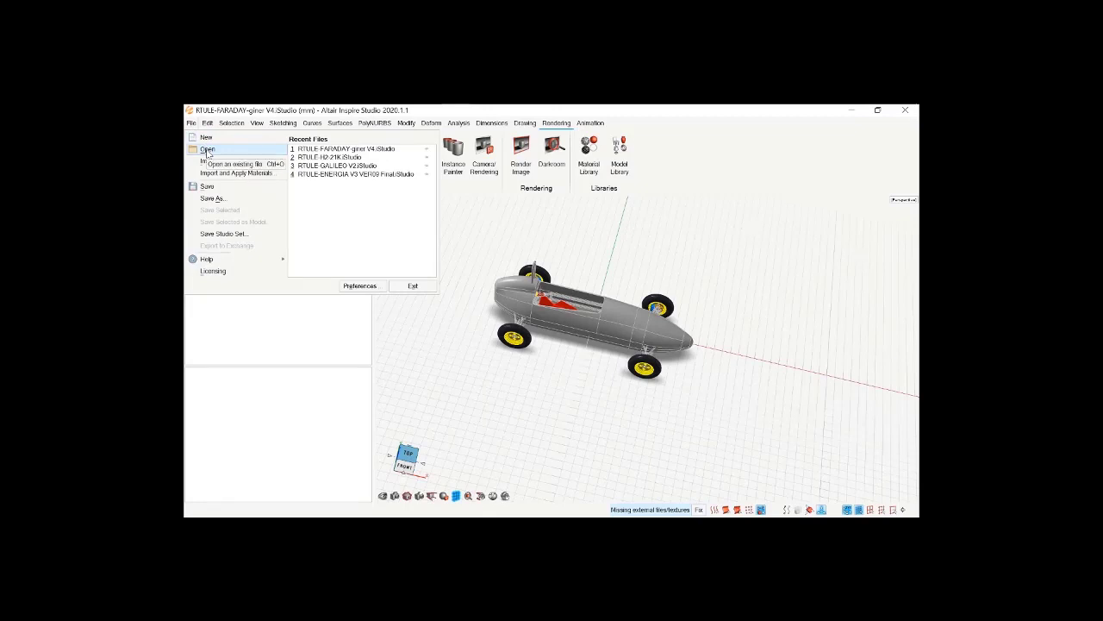
pyautogui.click(207, 151)
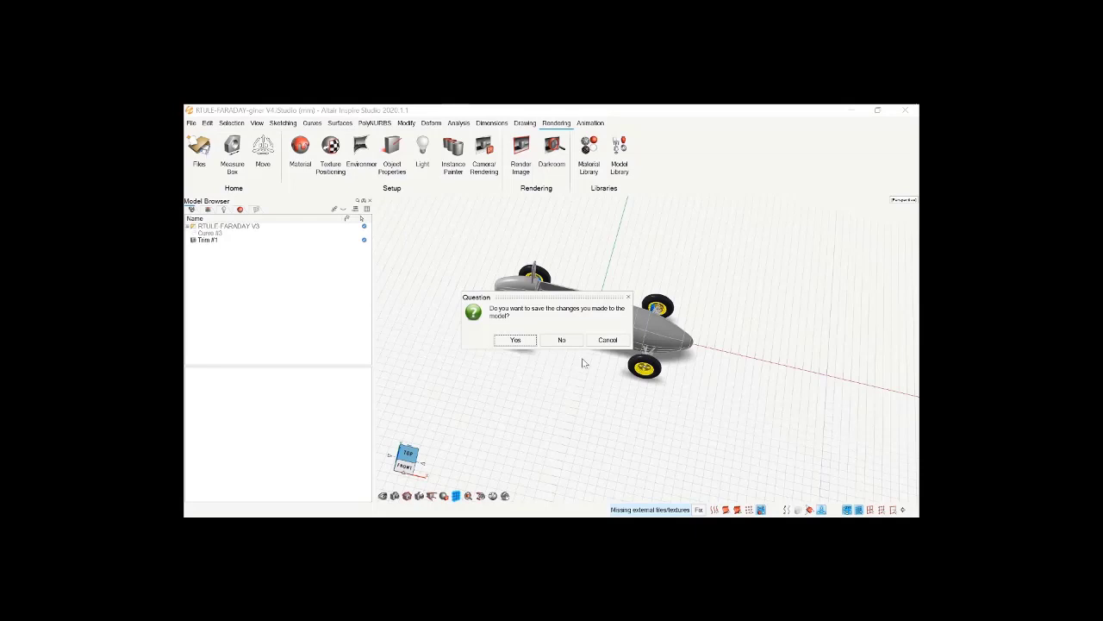
pyautogui.click(561, 339)
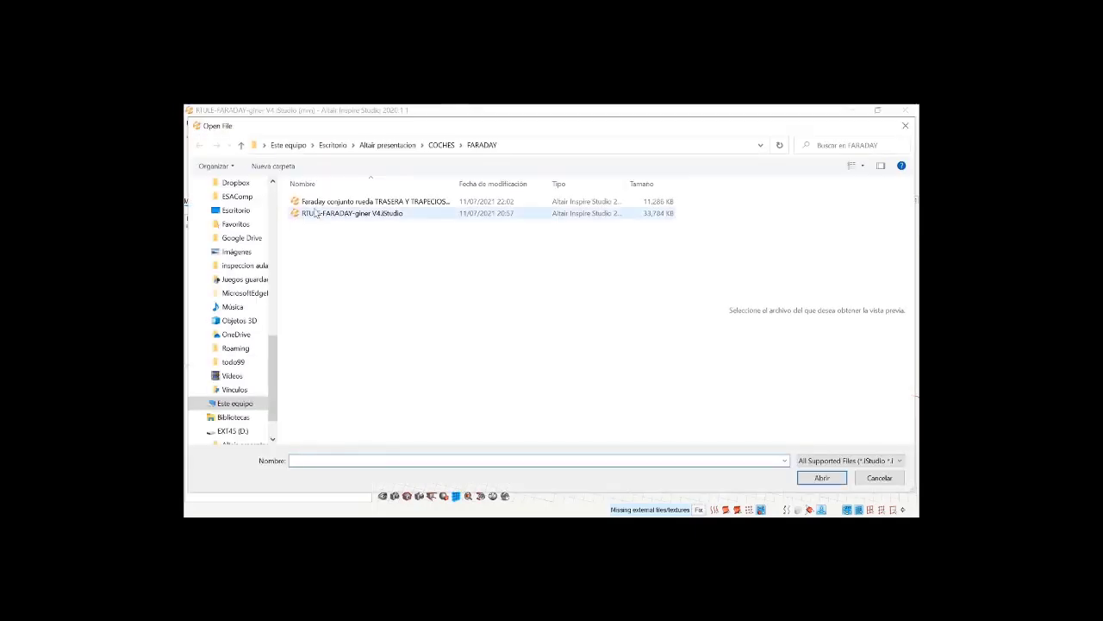
pyautogui.click(321, 201)
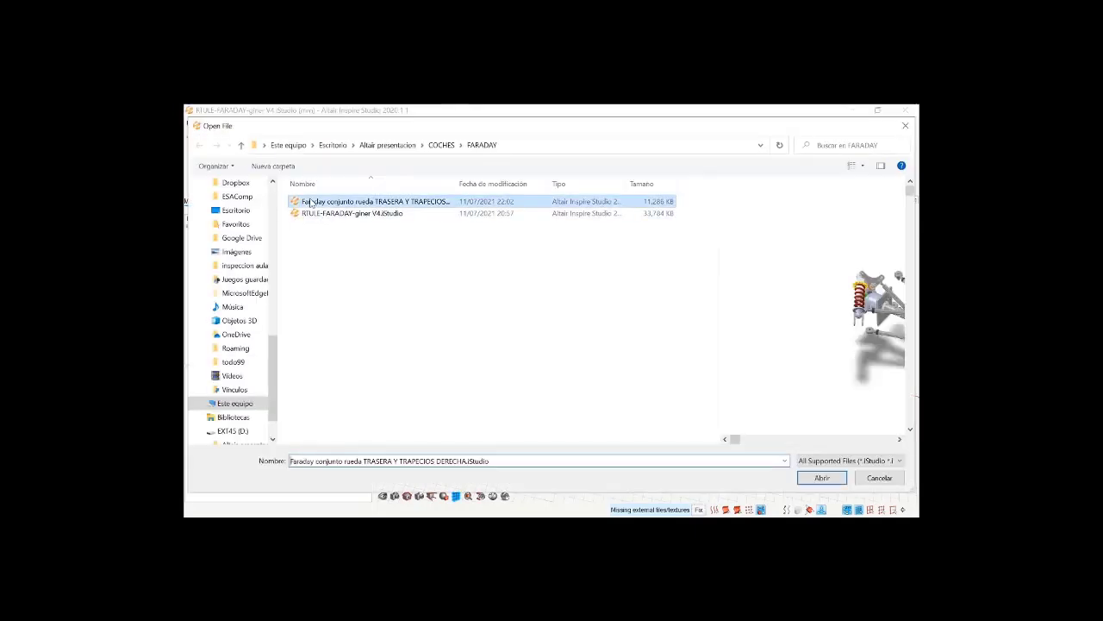
pyautogui.click(821, 479)
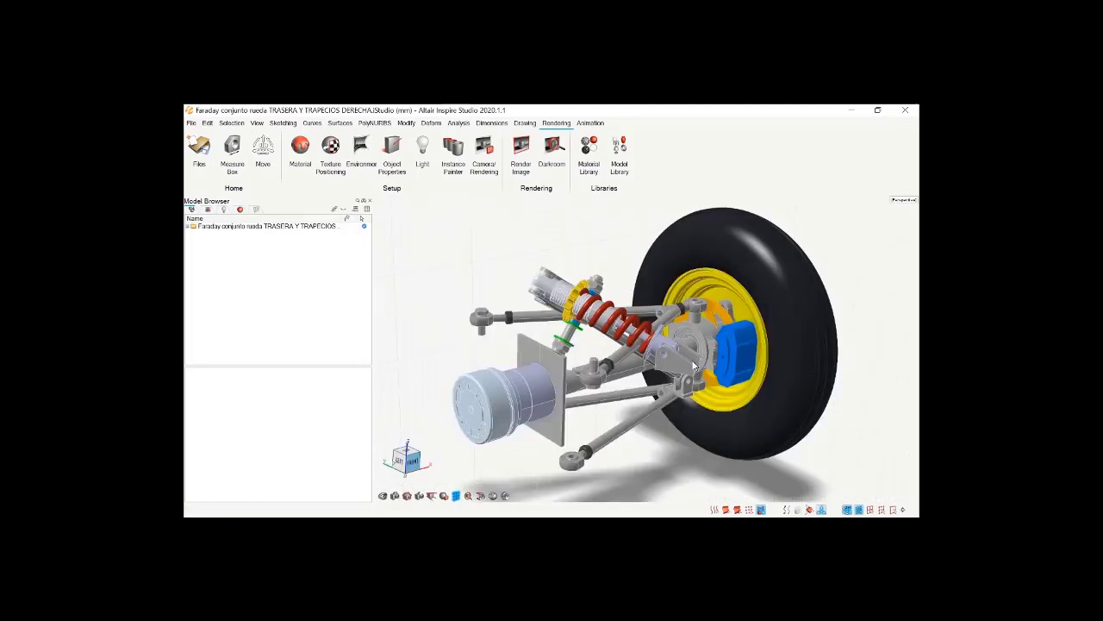
# Examine the right rear wheel assembly with its wishbones, shock absorber, motor and brake caliper from the front and slightly above
pyautogui.scroll(-2, 695, 367)
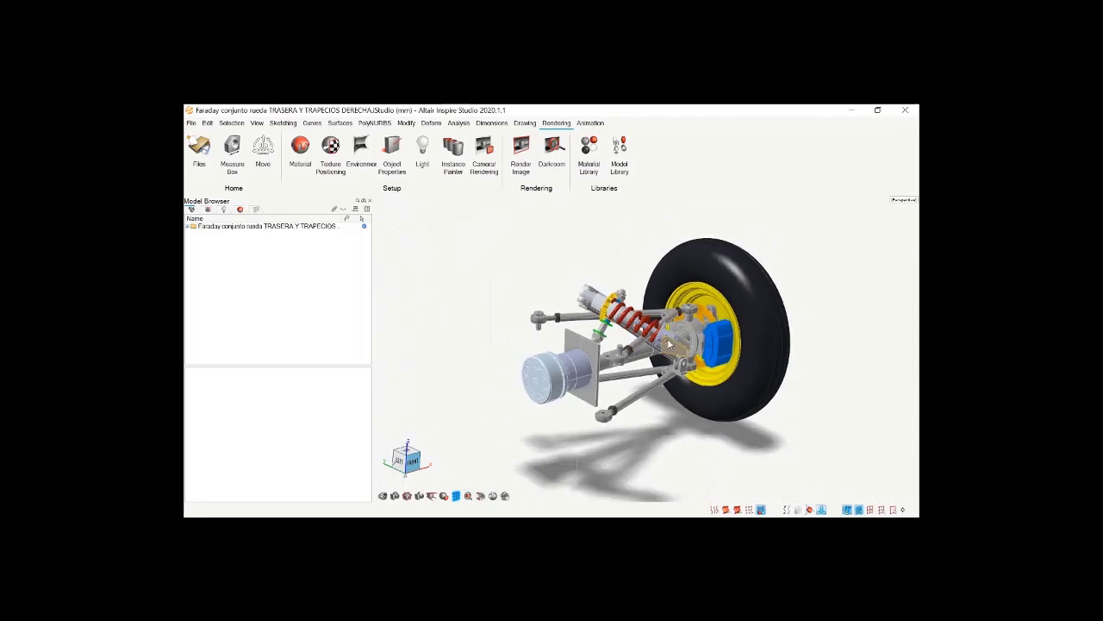
pyautogui.moveTo(646, 362); pyautogui.dragTo(696, 378, button='middle')
pyautogui.scroll(-3, 641, 363)
pyautogui.scroll(3, 729, 409)
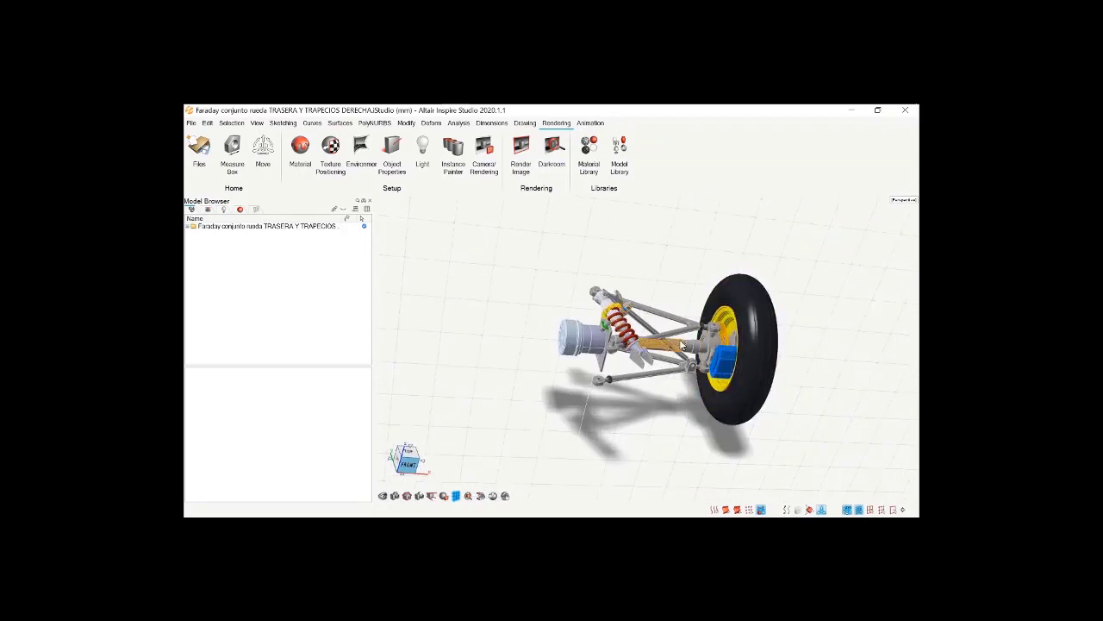
pyautogui.moveTo(799, 316); pyautogui.dragTo(796, 328, button='middle')
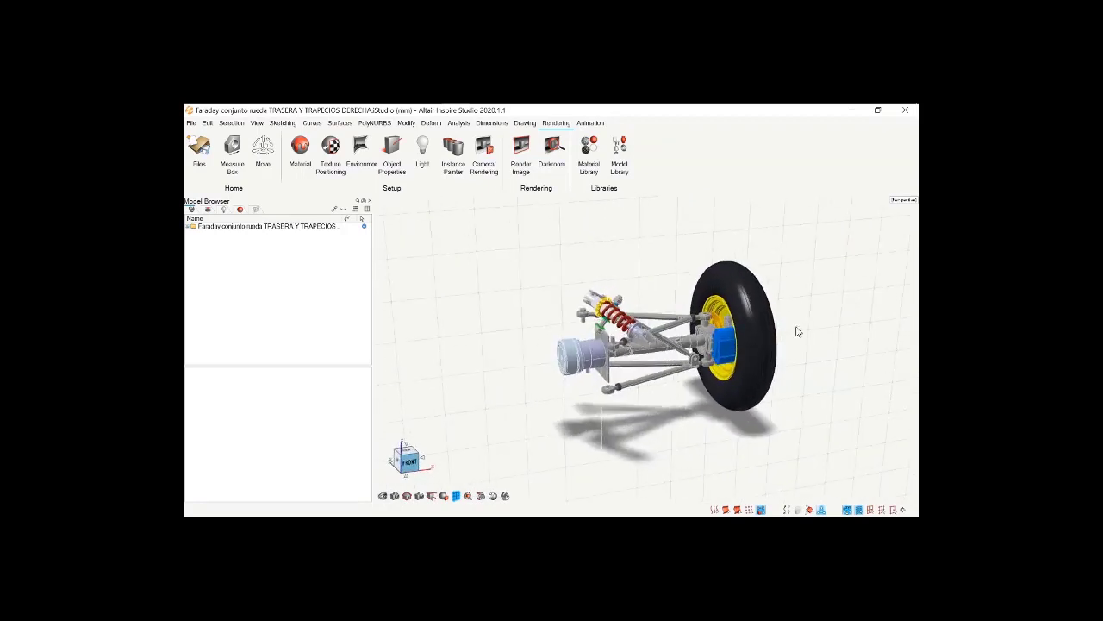
# Show the rear wheel assembly in real-time rendering and start a new project without saving the changes
pyautogui.click(505, 497)
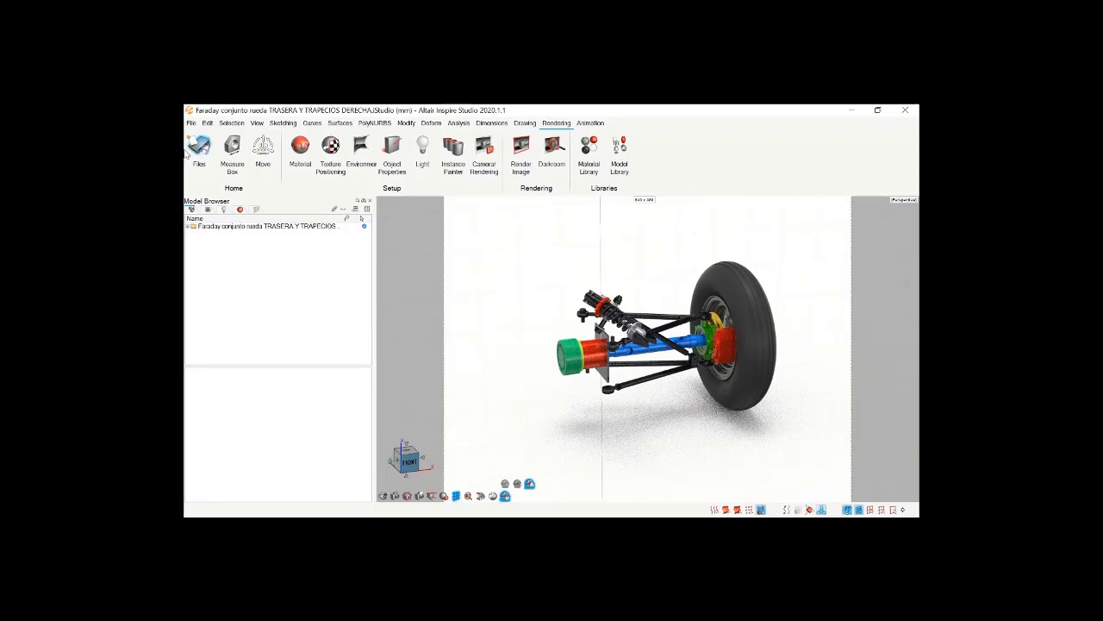
pyautogui.click(190, 124)
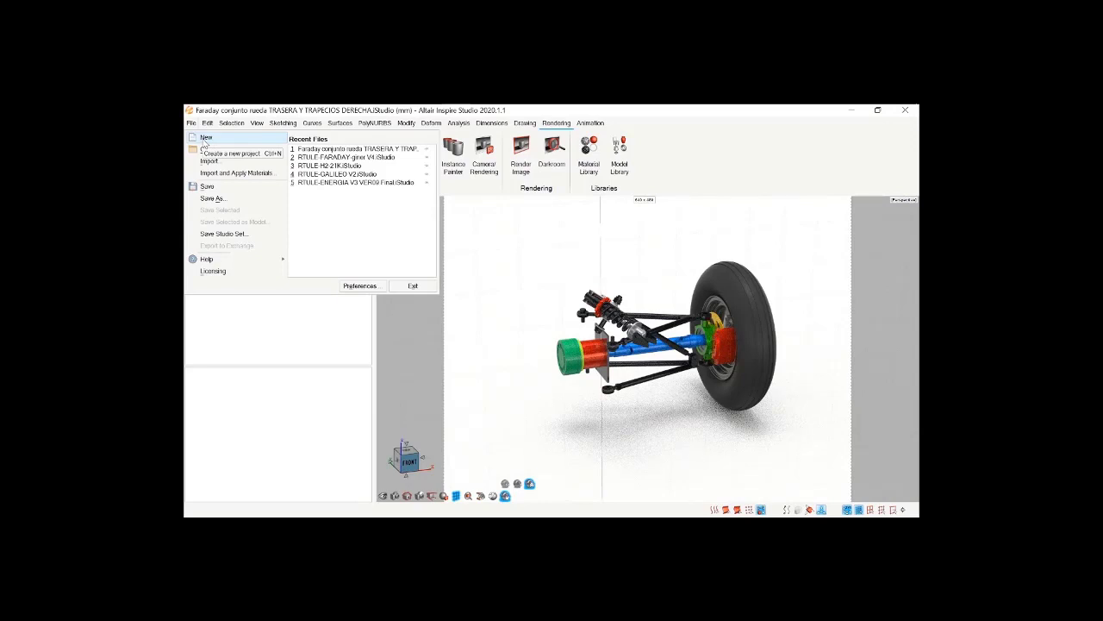
pyautogui.click(204, 139)
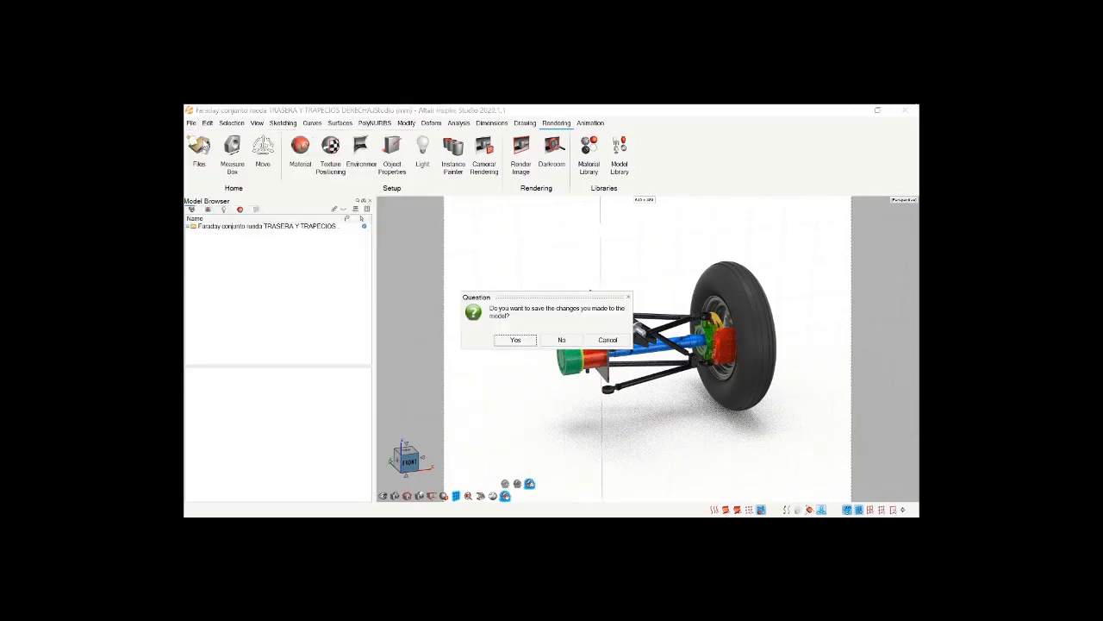
pyautogui.click(562, 341)
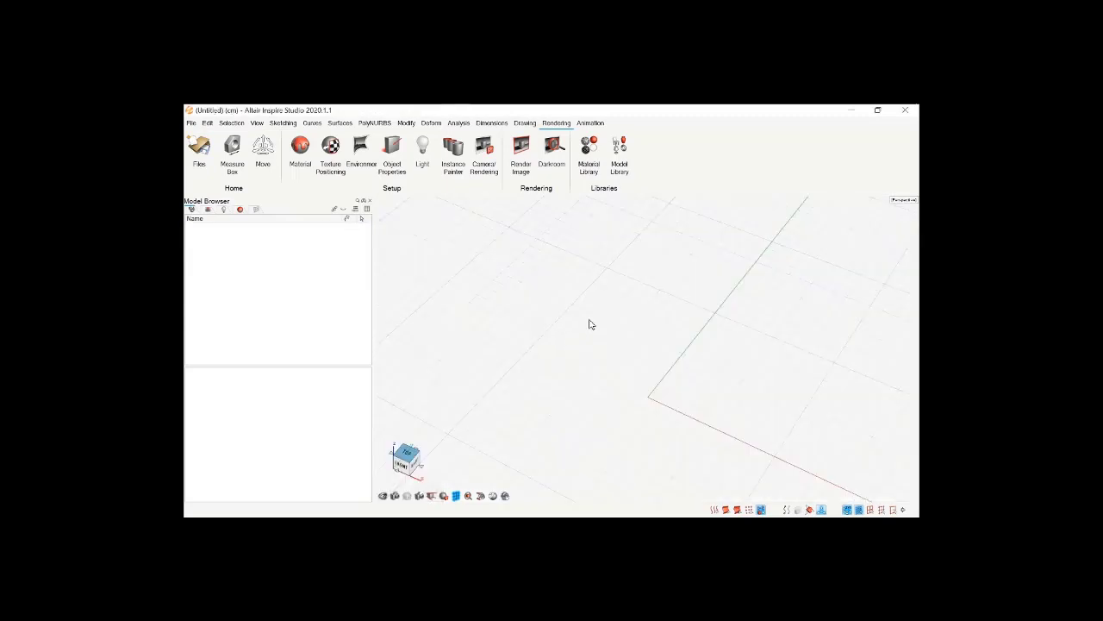
# Orient the empty workspace squarely to the right side view
pyautogui.scroll(-2, 592, 319)
pyautogui.moveTo(611, 367); pyautogui.dragTo(611, 274, button='middle')
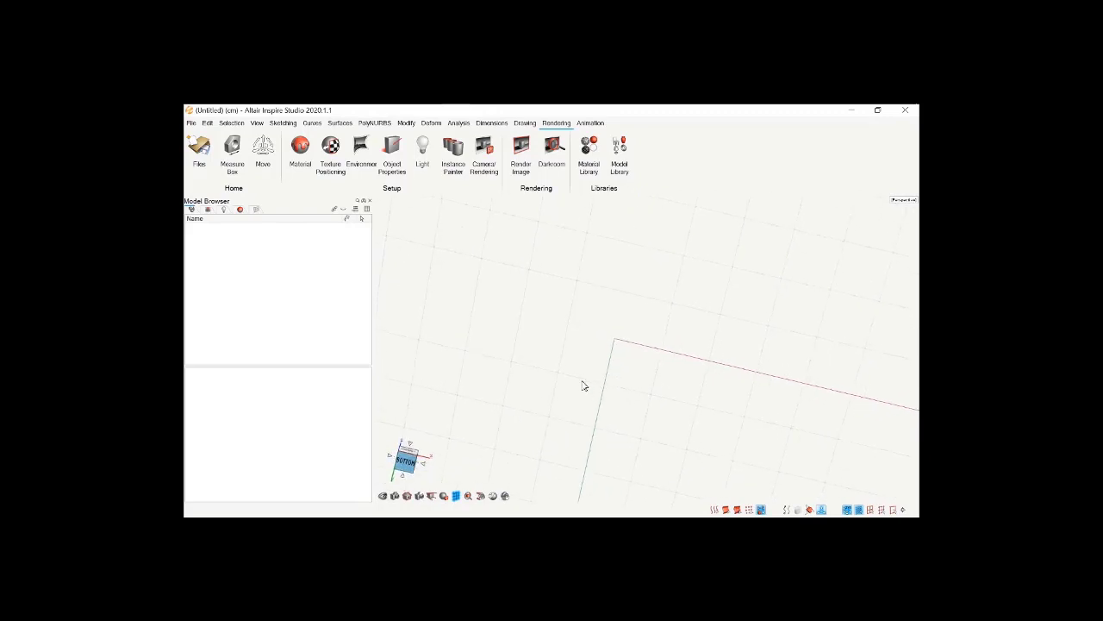
pyautogui.scroll(-3, 583, 385)
pyautogui.click(406, 495)
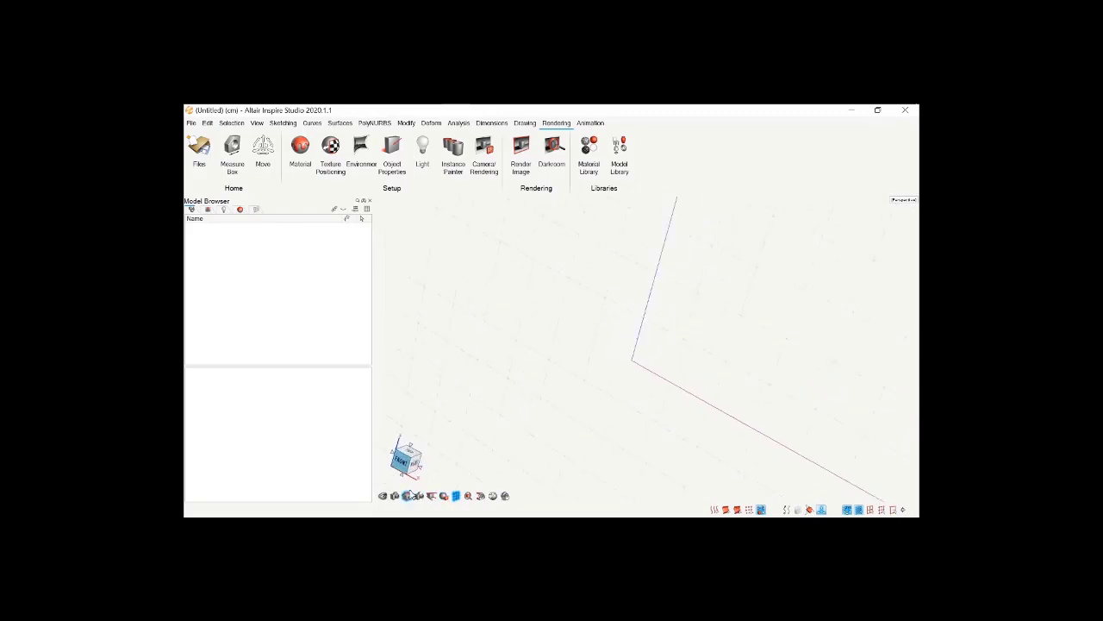
pyautogui.scroll(-4, 576, 393)
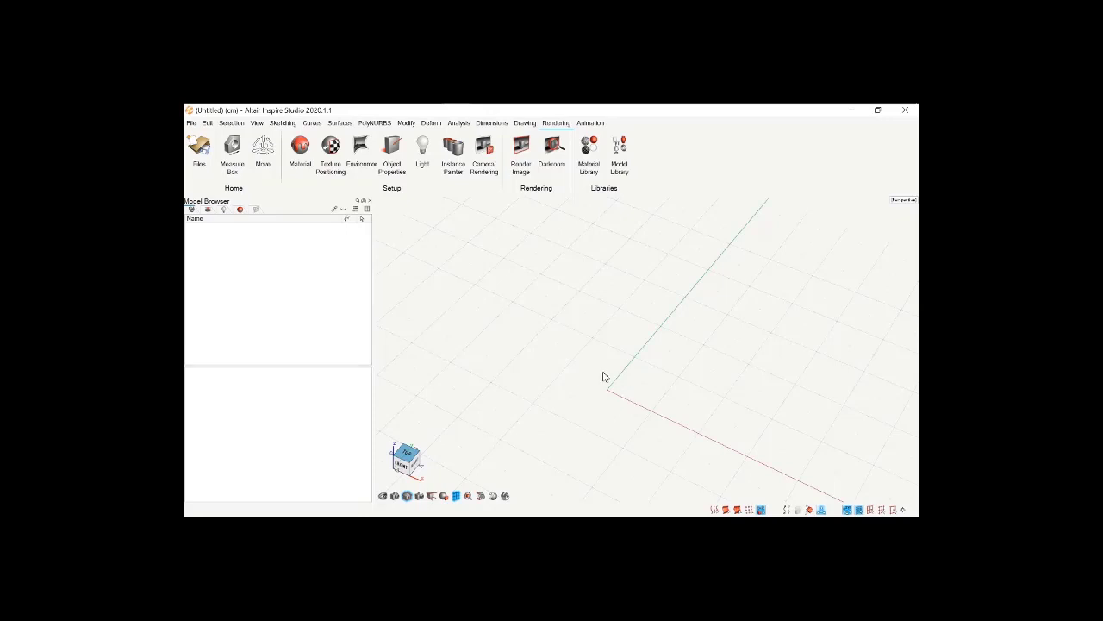
pyautogui.click(414, 470)
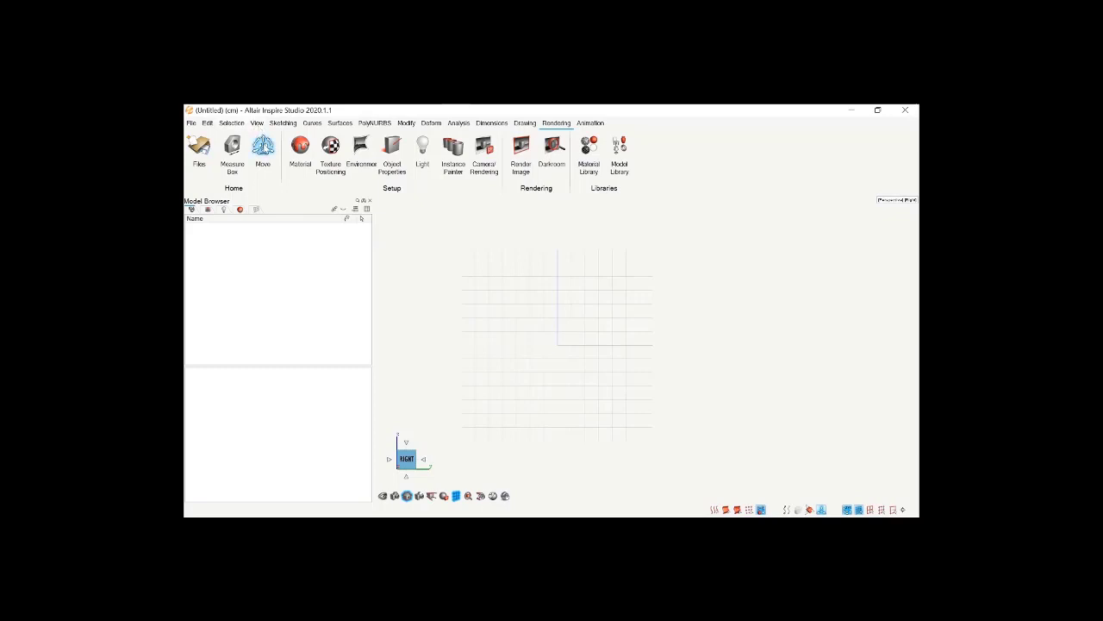
pyautogui.click(257, 122)
pyautogui.click(430, 229)
# Sketch a circle about 59 cm in diameter on the right-view plane, centred on the vertical axis and passing through the origin
pyautogui.click(273, 125)
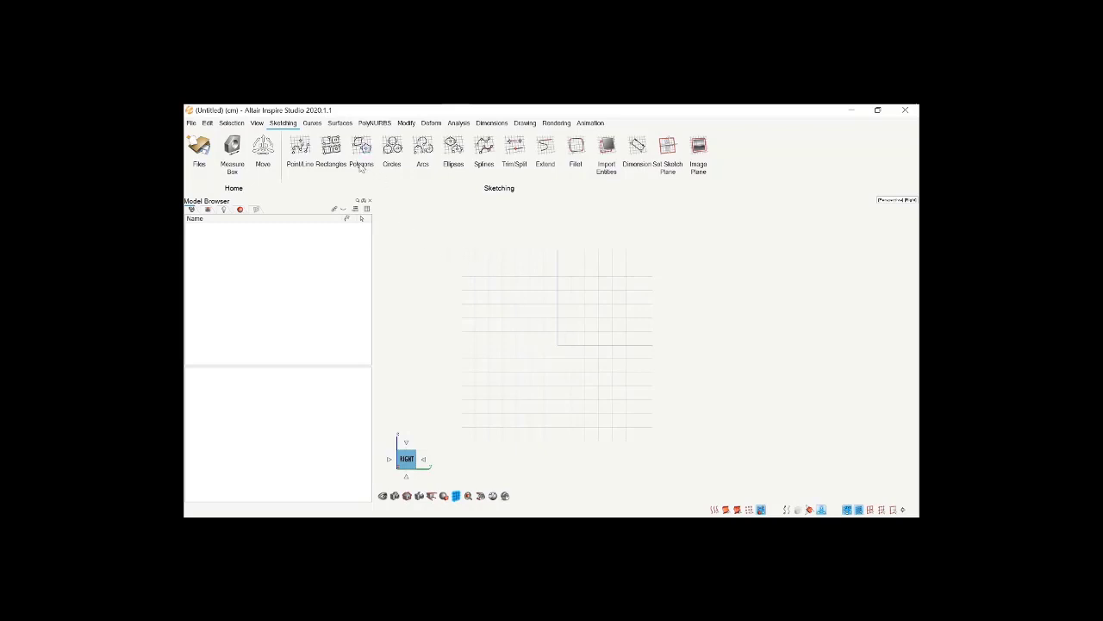
pyautogui.click(395, 148)
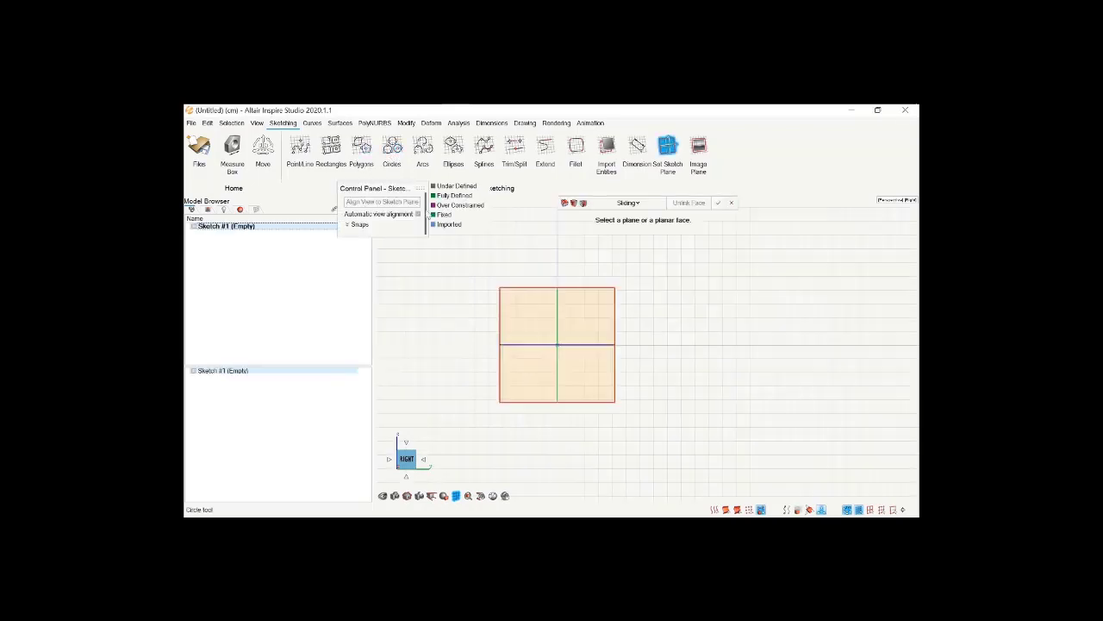
pyautogui.click(536, 294)
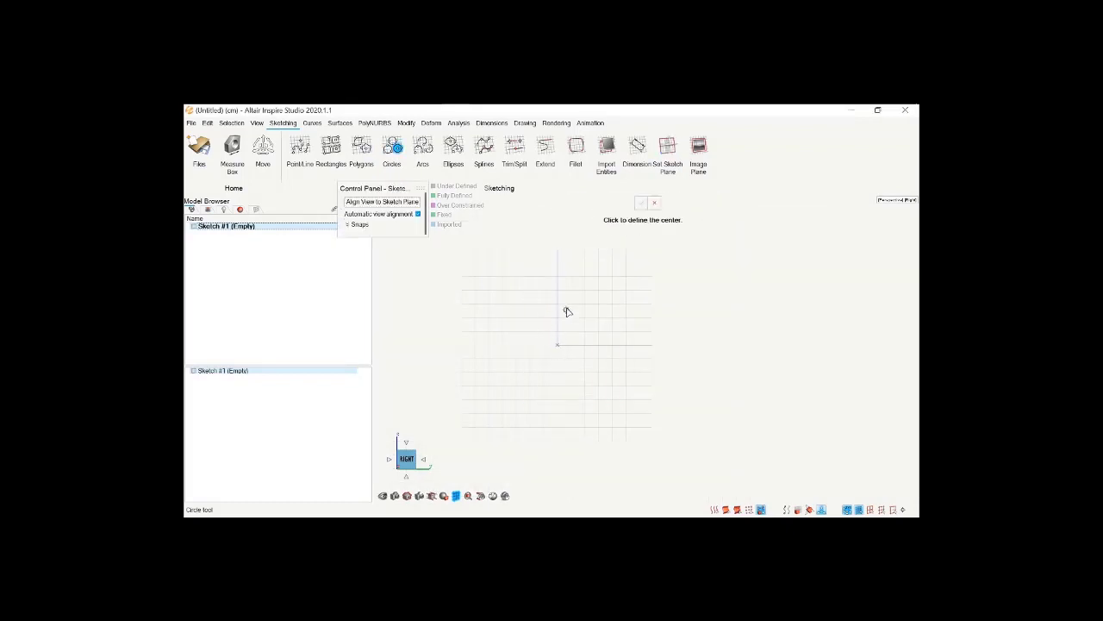
pyautogui.click(557, 298)
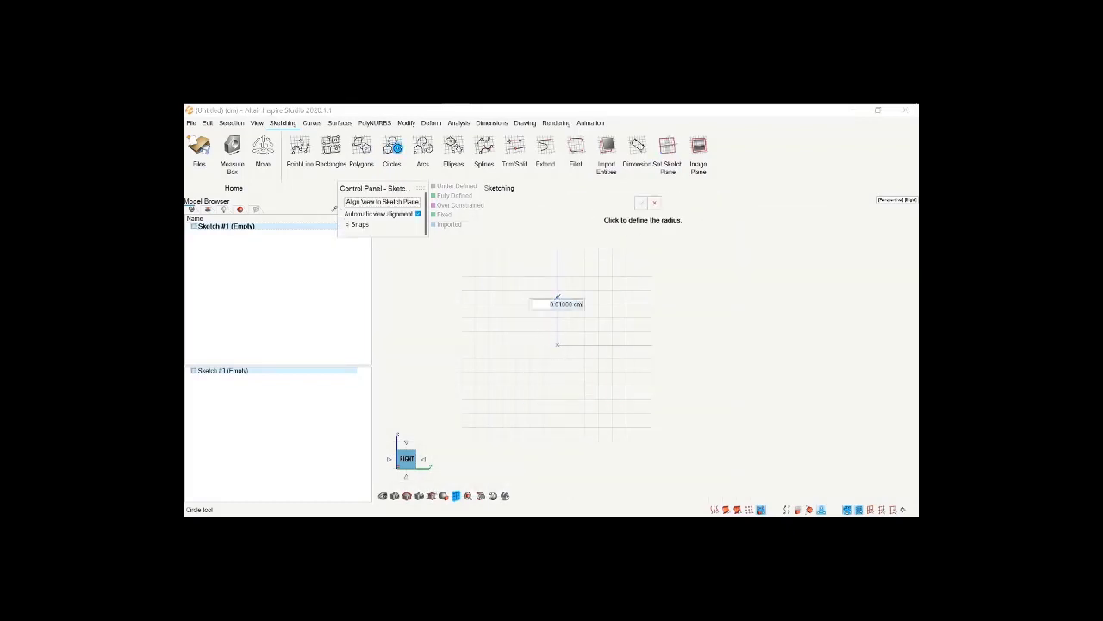
pyautogui.click(556, 344)
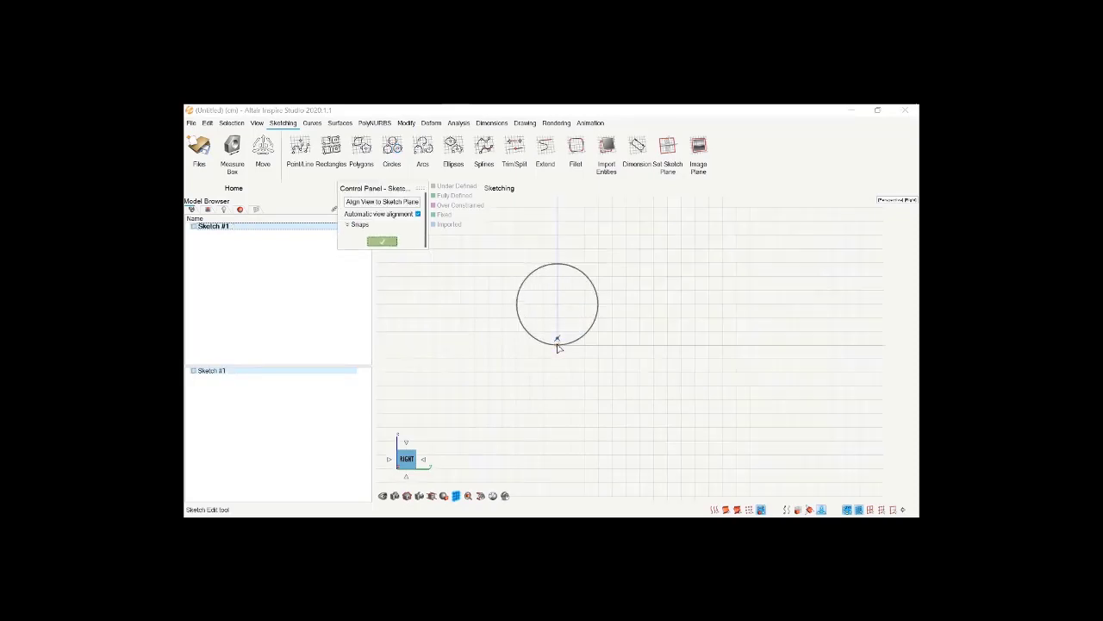
pyautogui.scroll(-2, 549, 368)
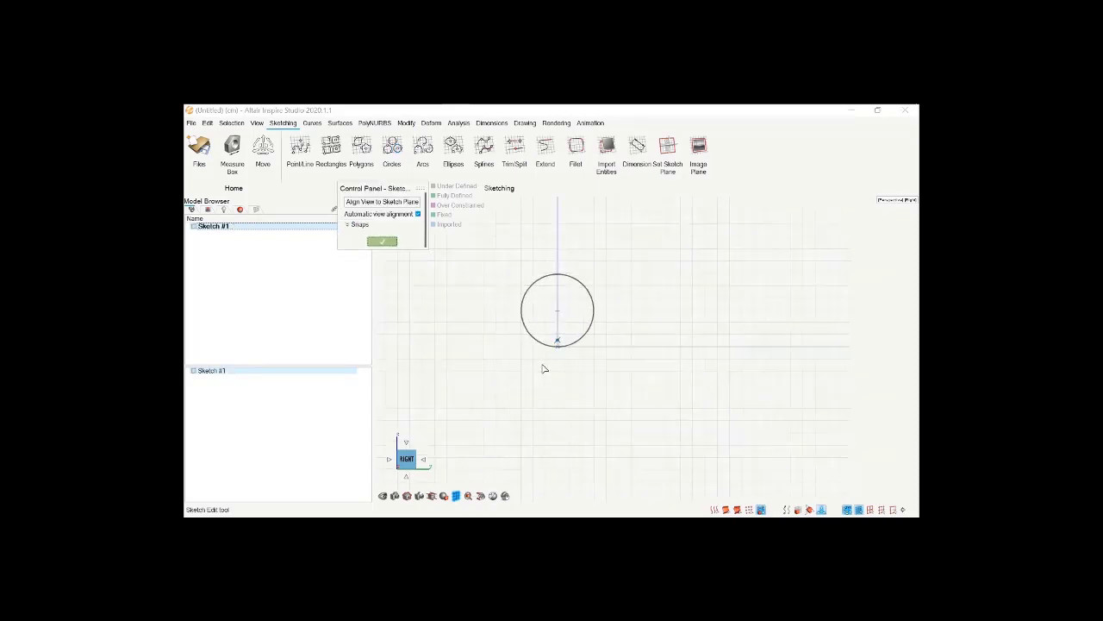
pyautogui.click(387, 244)
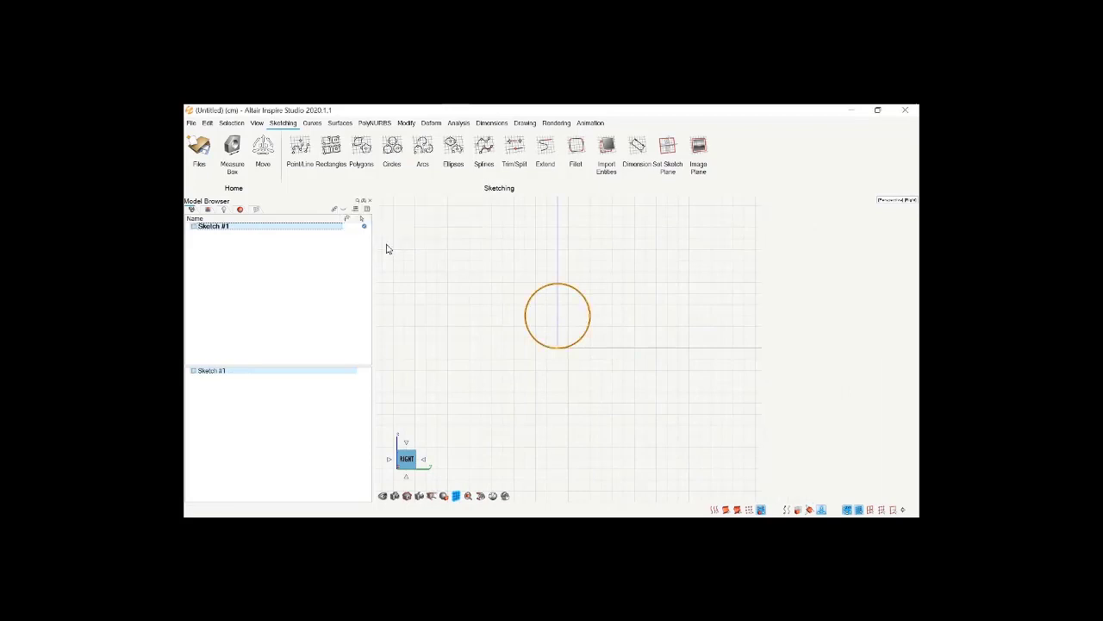
# Dimension the circle's diameter, placing the dimension inside the circle
pyautogui.click(636, 148)
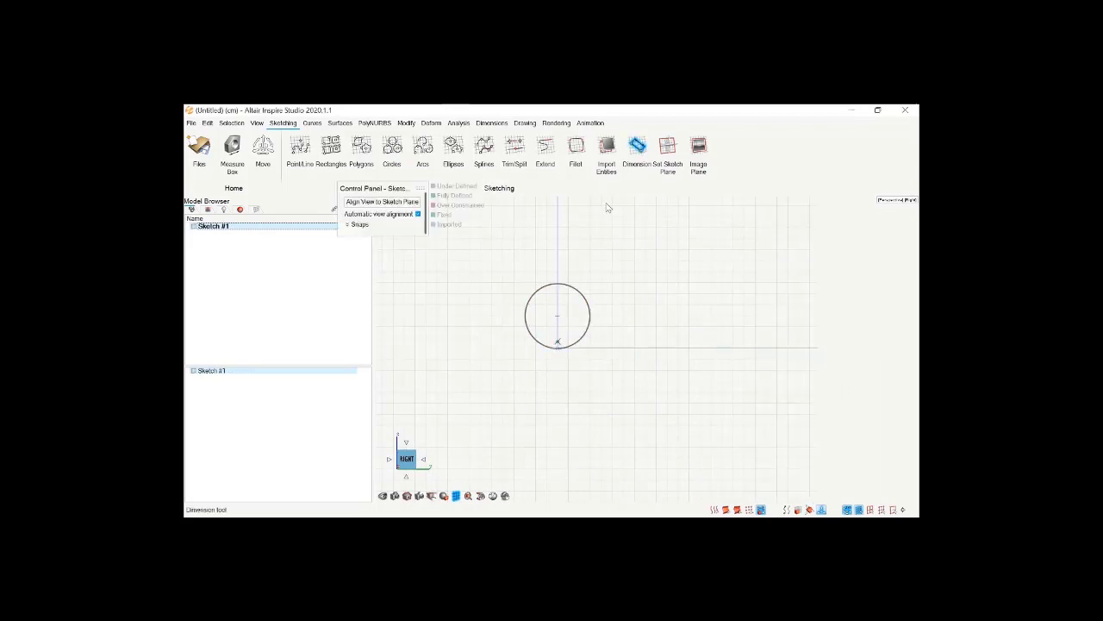
pyautogui.click(566, 286)
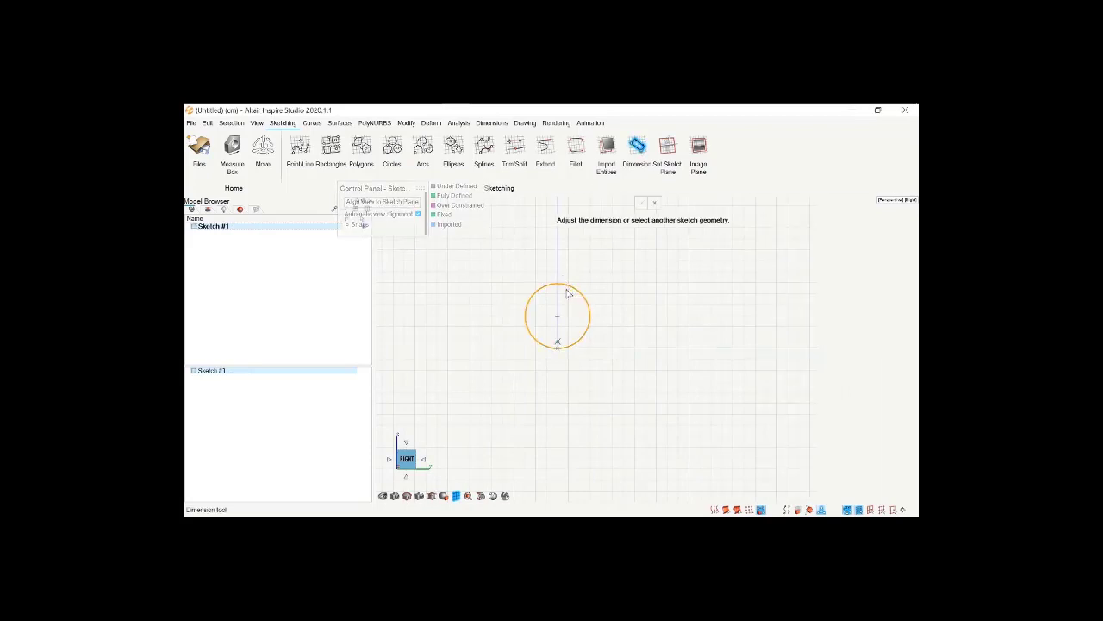
pyautogui.click(561, 306)
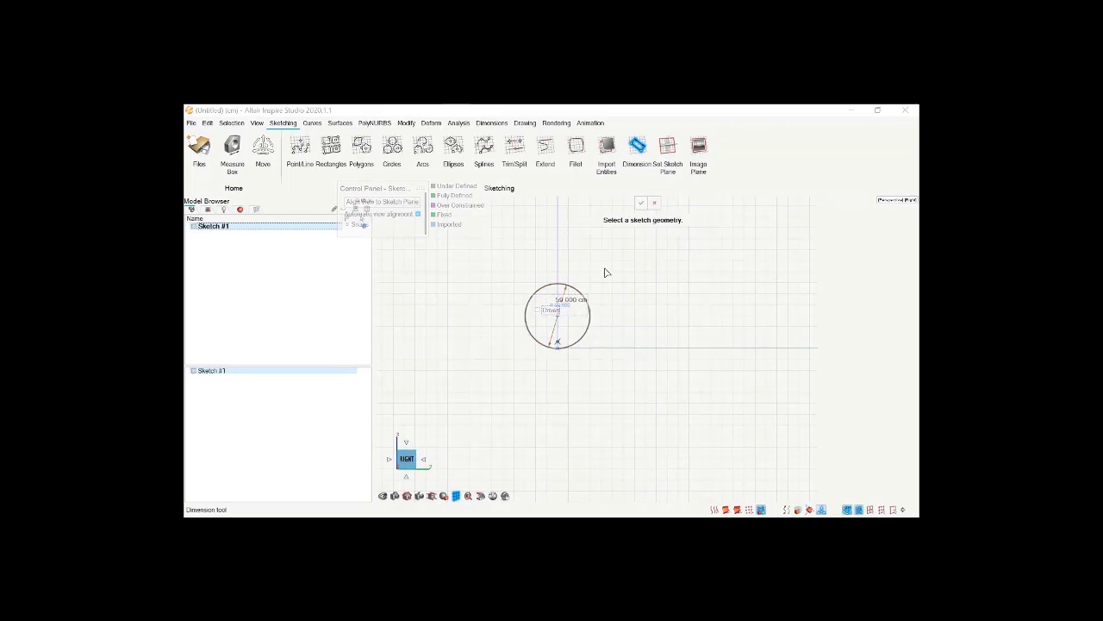
pyautogui.click(606, 273)
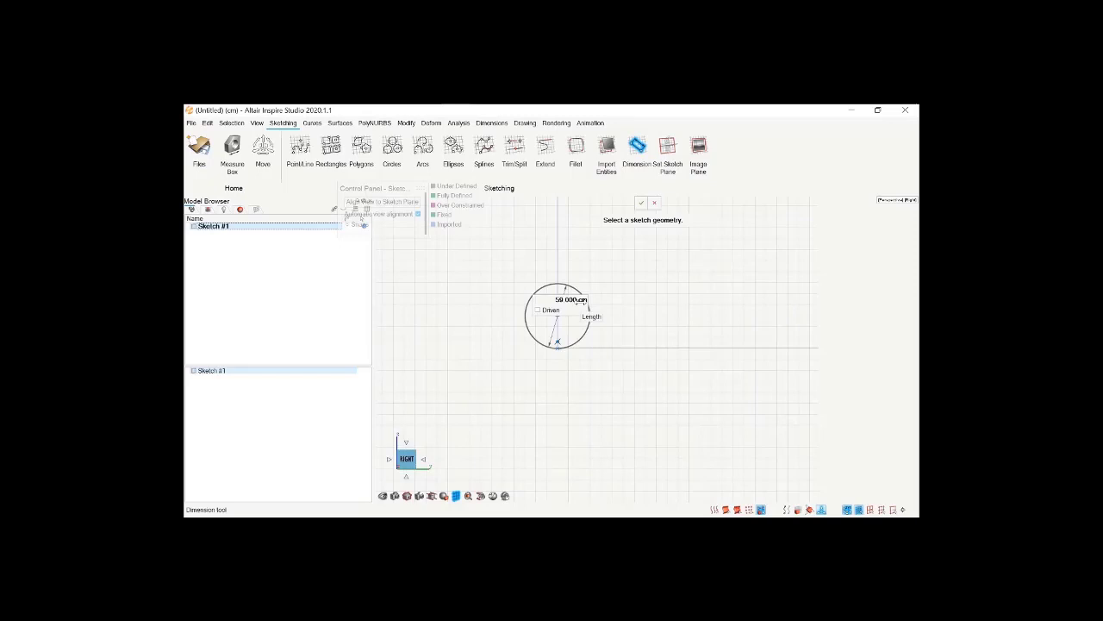
pyautogui.click(654, 204)
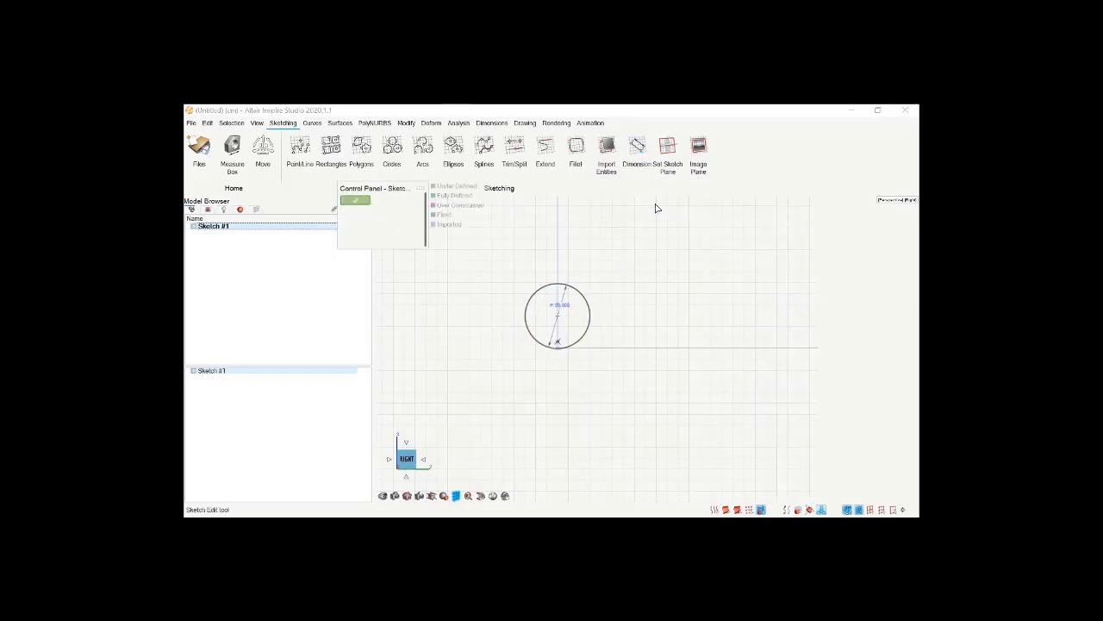
# Set the session's length unit to mm in the preferences and apply it
pyautogui.click(191, 123)
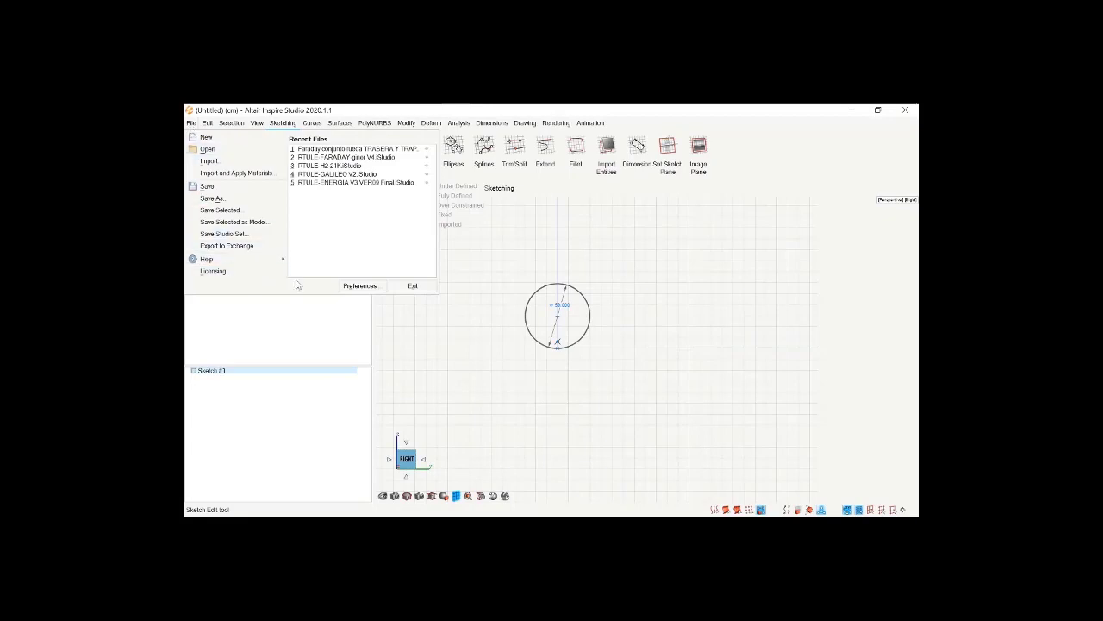
pyautogui.click(359, 286)
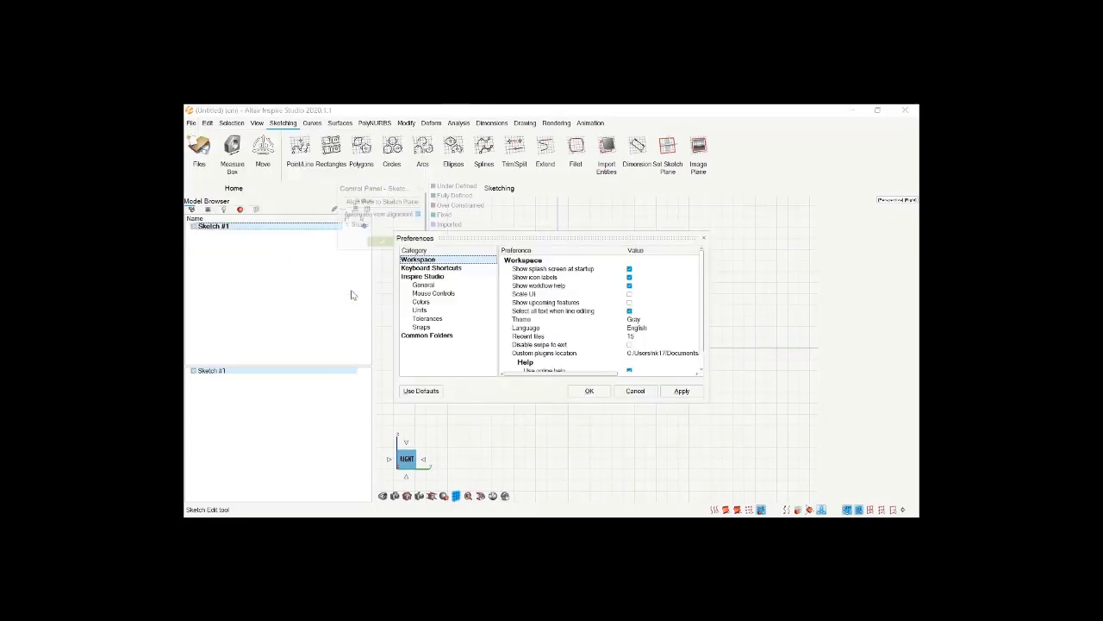
pyautogui.click(421, 310)
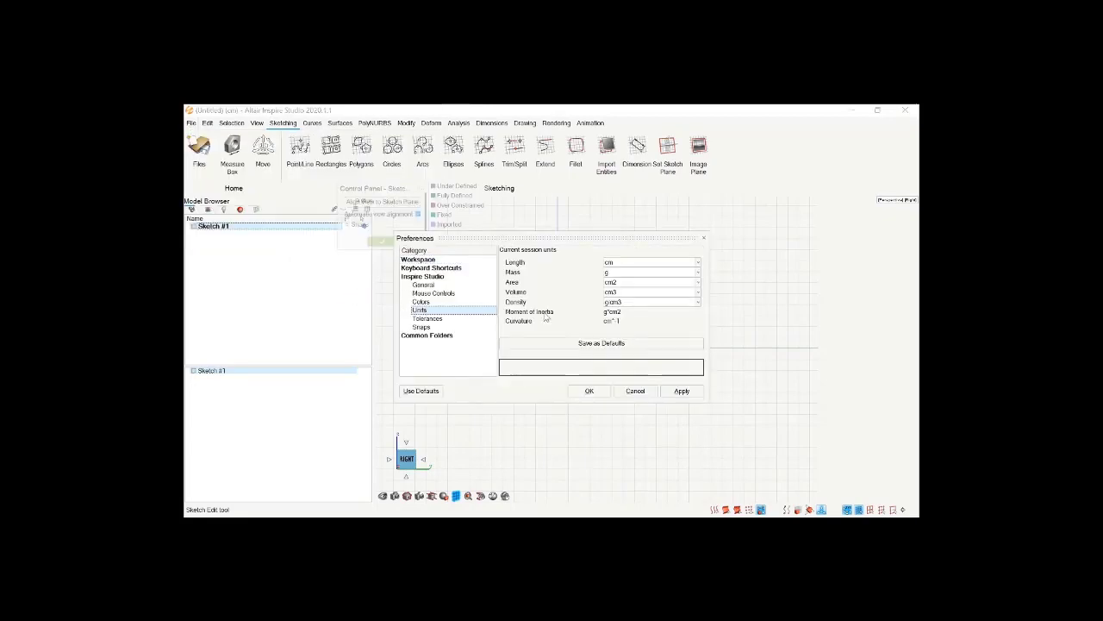
pyautogui.click(700, 262)
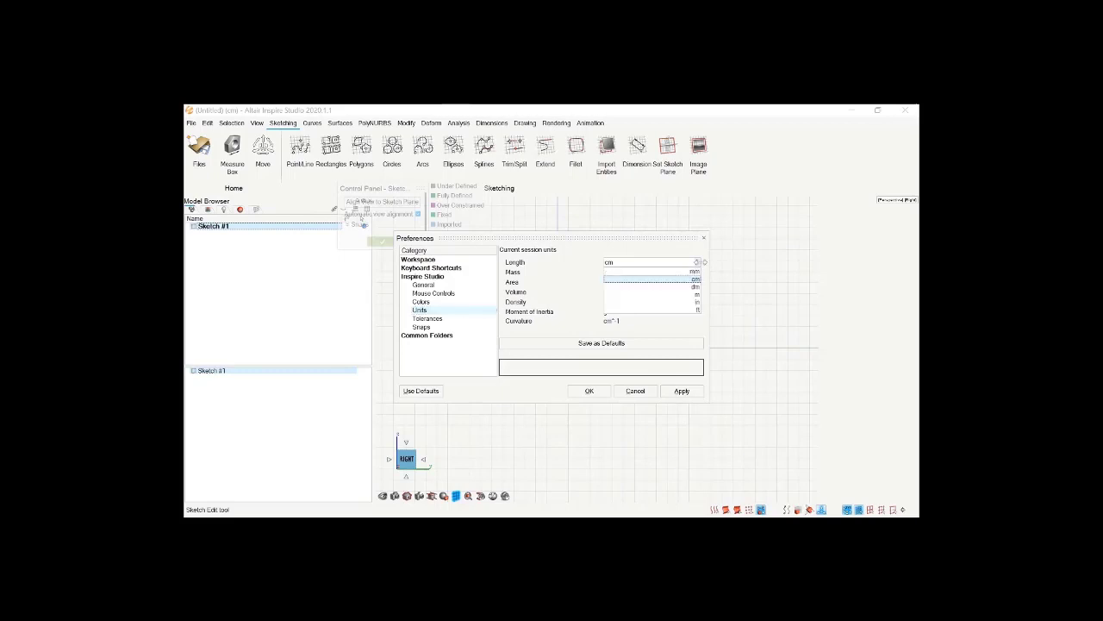
pyautogui.click(694, 272)
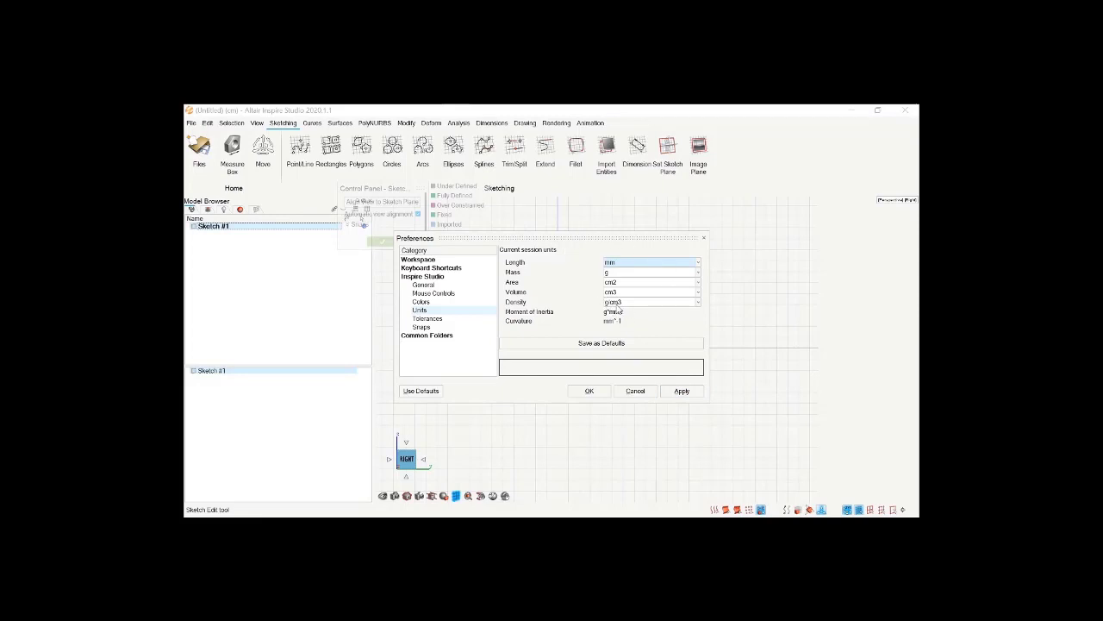
pyautogui.click(681, 392)
pyautogui.click(589, 390)
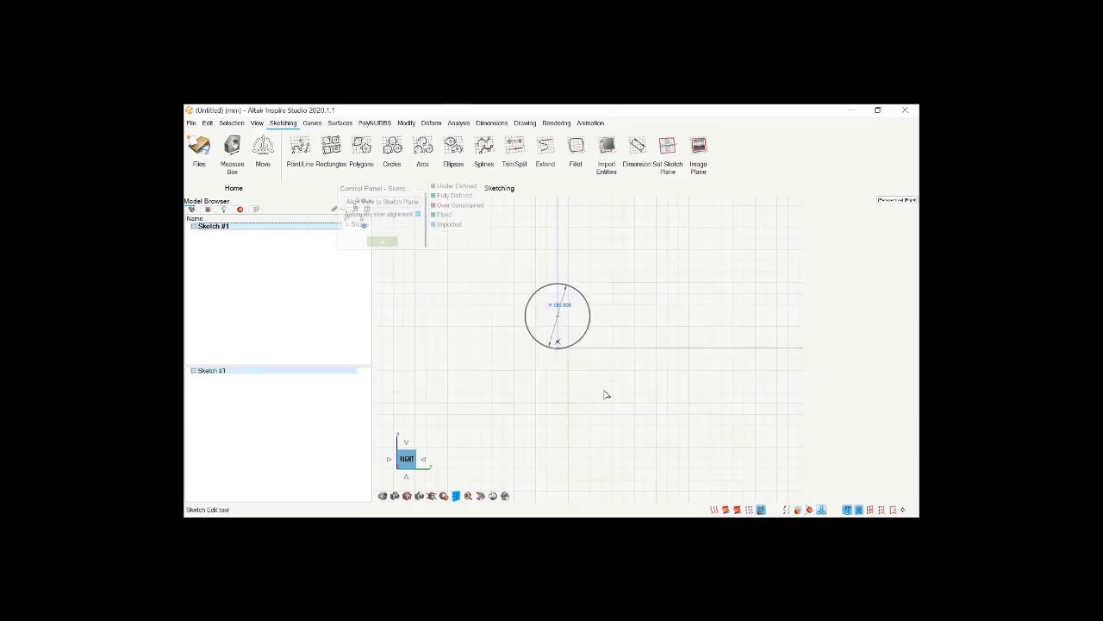
# Set the circle's diameter dimension to 525 mm
pyautogui.scroll(3, 552, 322)
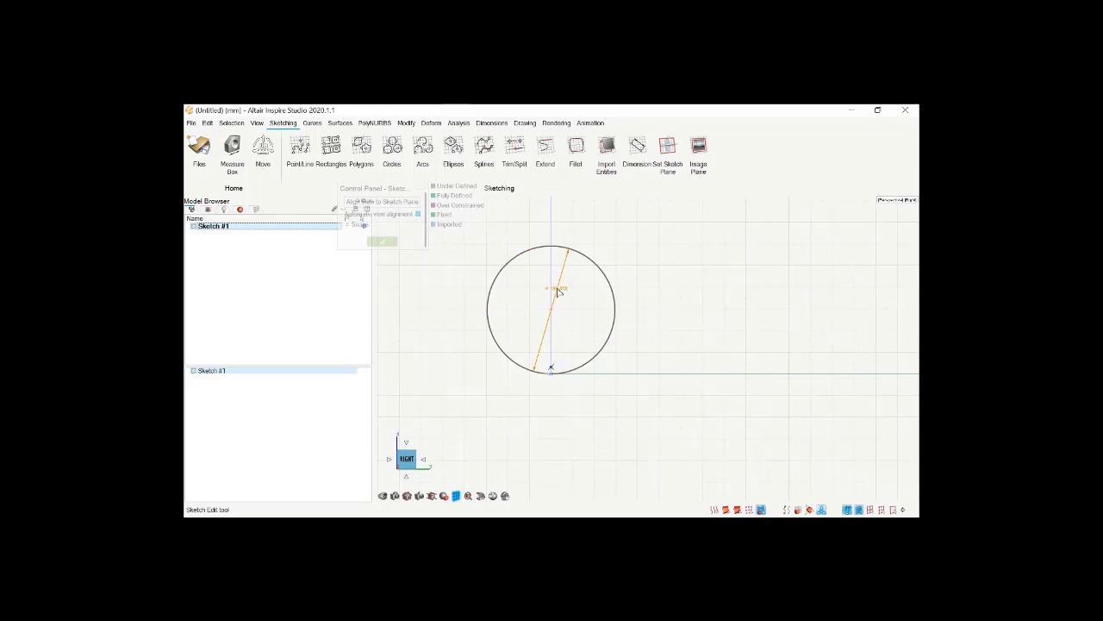
pyautogui.doubleClick(573, 297)
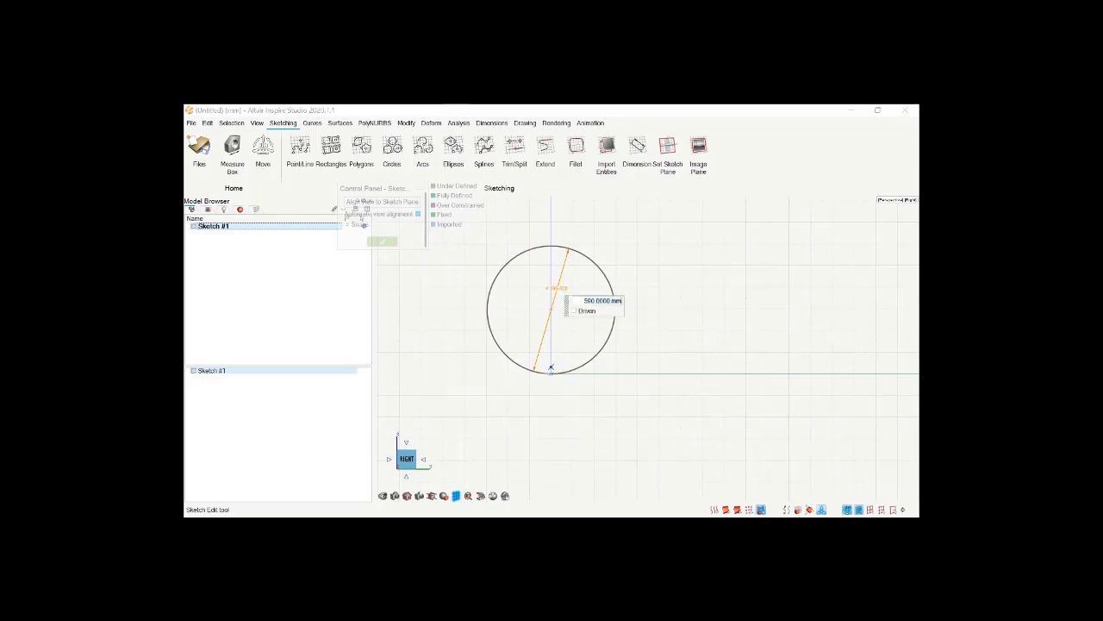
pyautogui.write('525')
pyautogui.press('Return')
# Sketch a horizontal line about 3083 mm long from the circle's centre towards positive Y
pyautogui.scroll(-4, 532, 386)
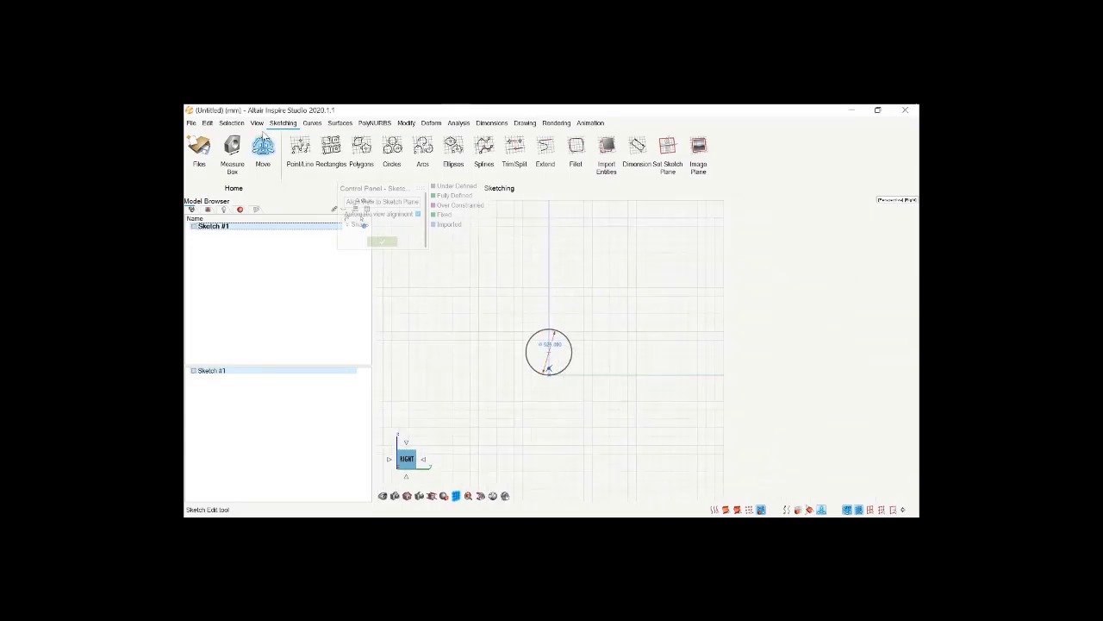
pyautogui.click(312, 149)
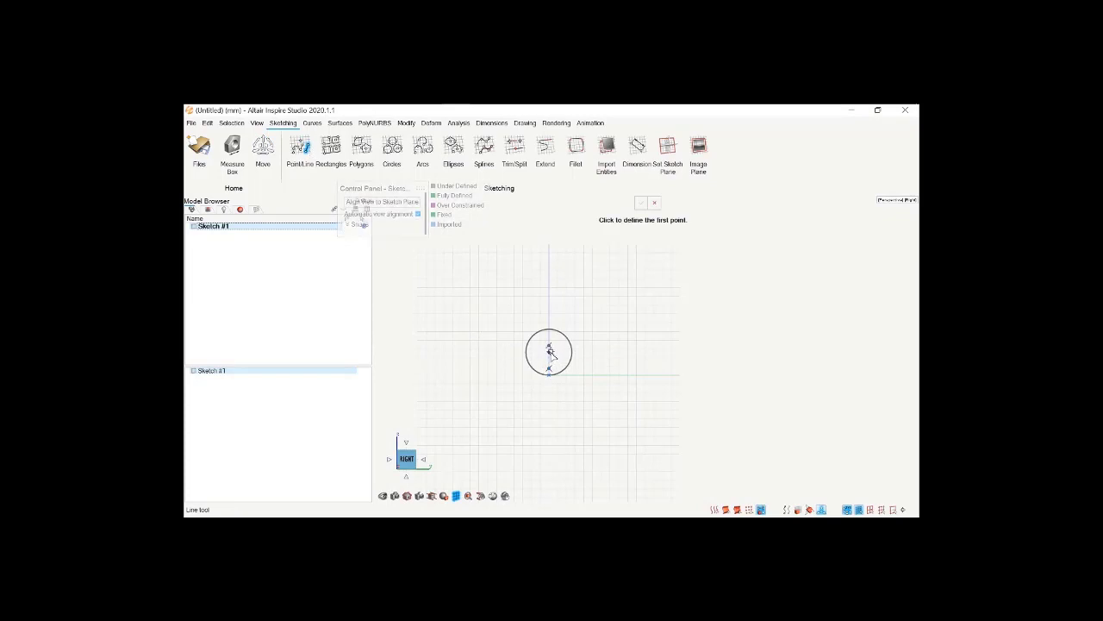
pyautogui.click(550, 351)
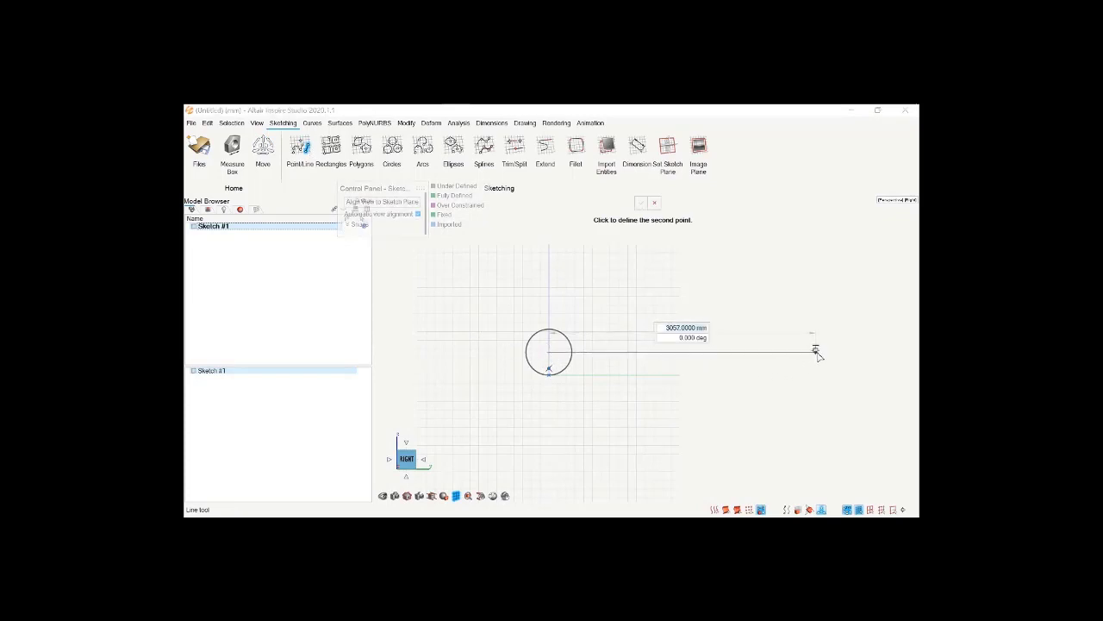
pyautogui.click(820, 353)
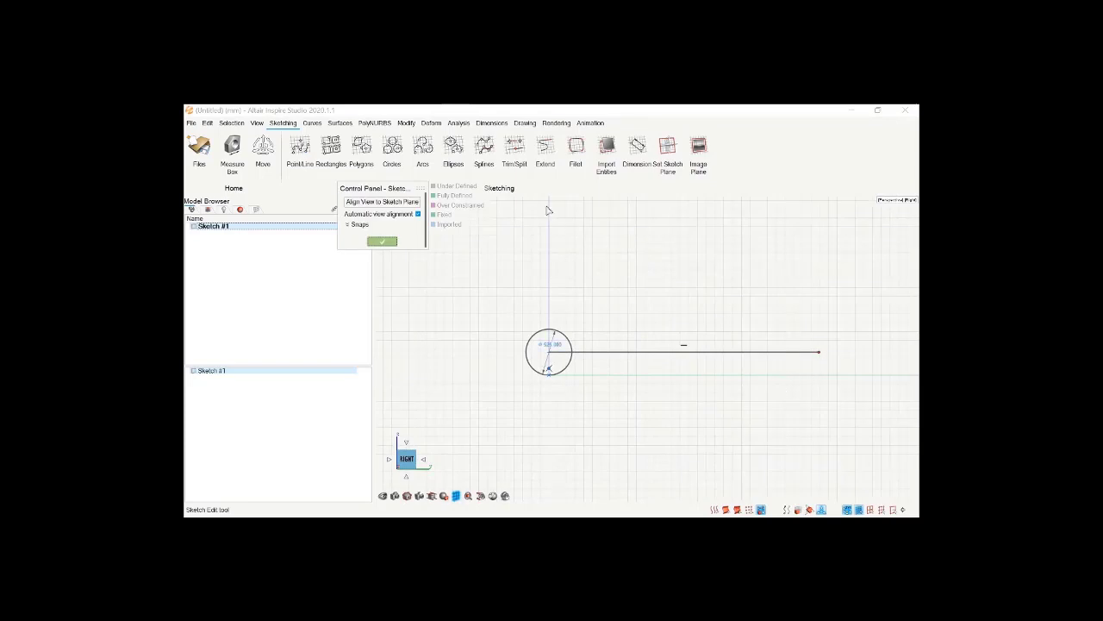
# Dimension the horizontal line's length above the sketch and set it to 2500 mm
pyautogui.click(637, 146)
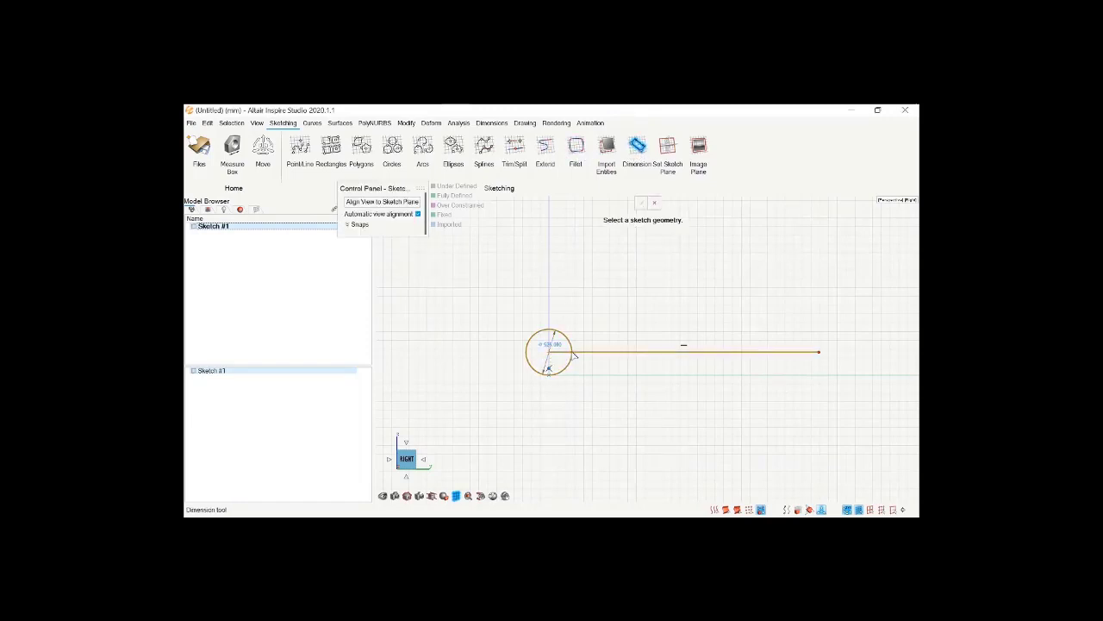
pyautogui.click(584, 352)
pyautogui.click(601, 297)
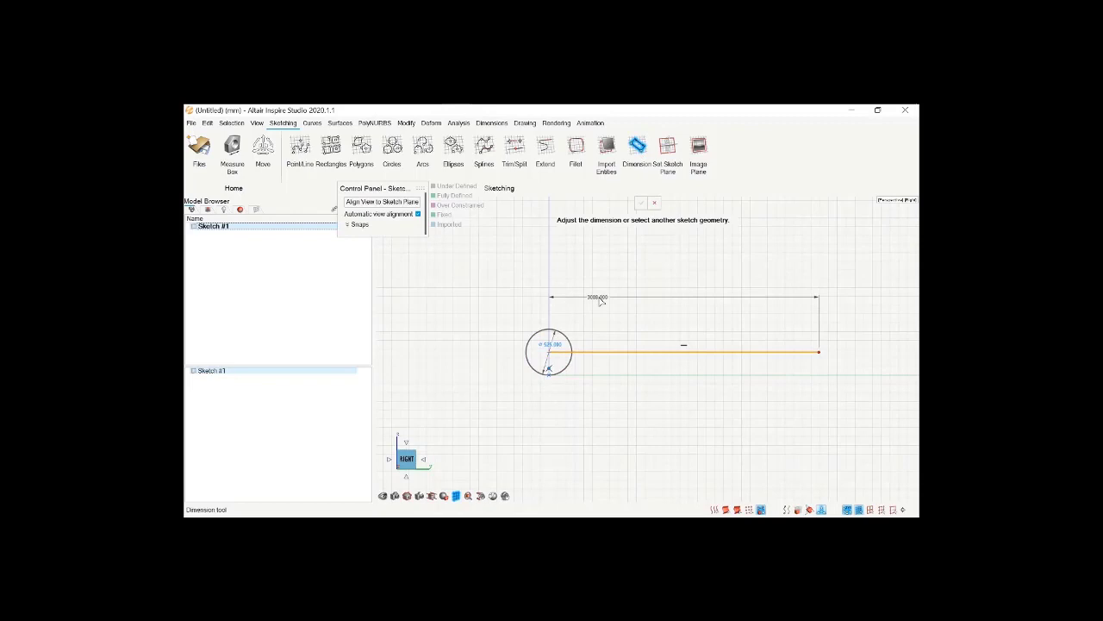
pyautogui.click(599, 298)
pyautogui.click(599, 298)
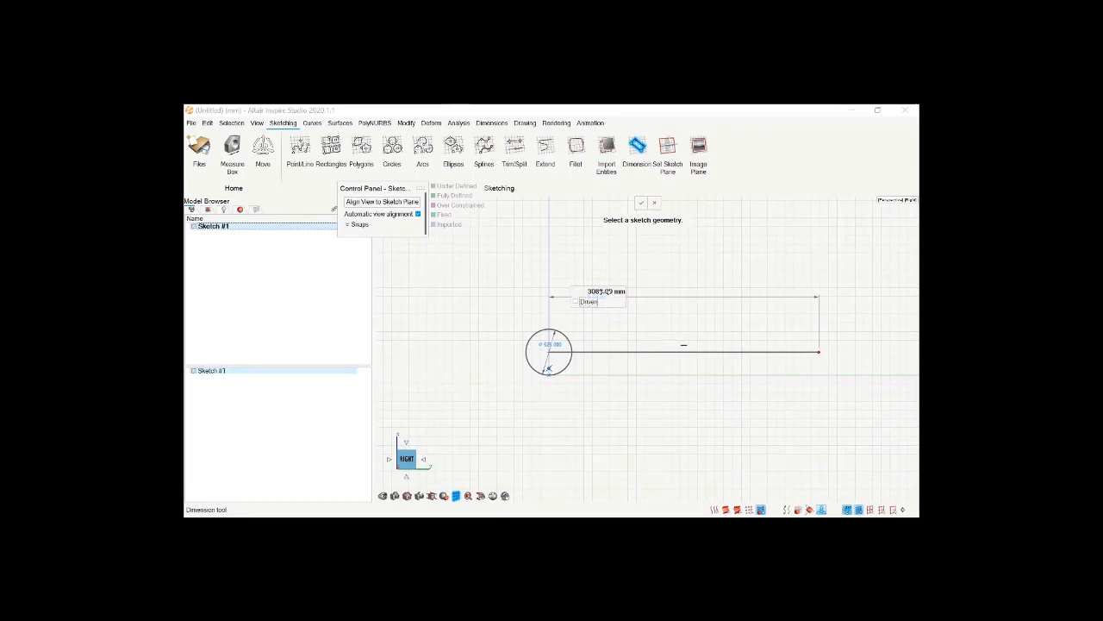
pyautogui.click(593, 293)
pyautogui.write('2500')
pyautogui.press('Return')
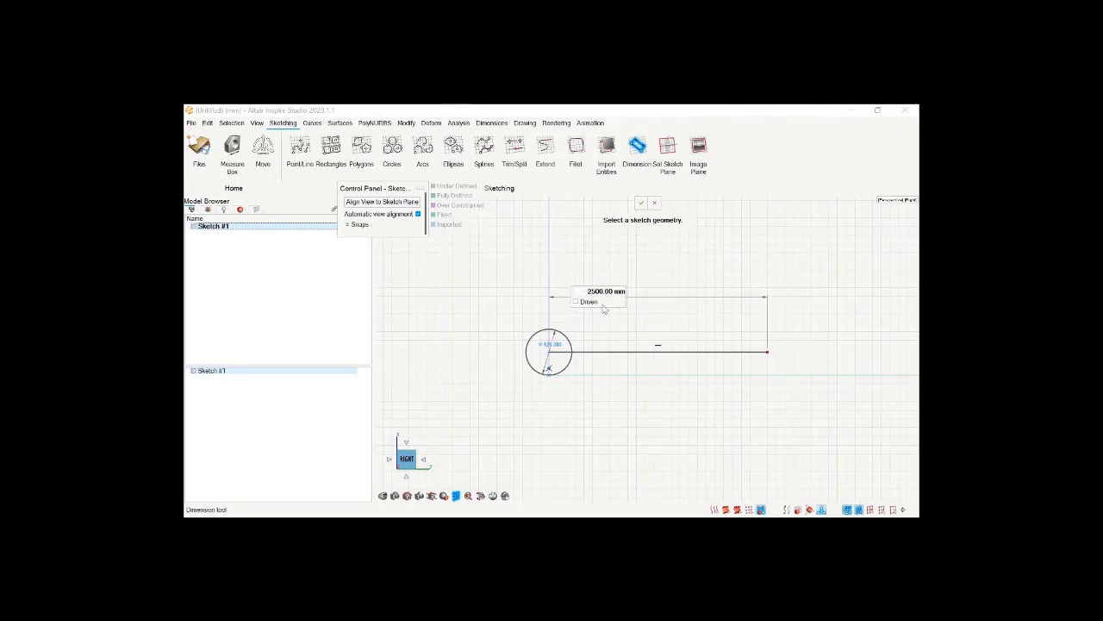
# Sketch a second circle with a radius of 262.5 mm centred on the line's free end, and exit the sketch
pyautogui.scroll(1, 810, 388)
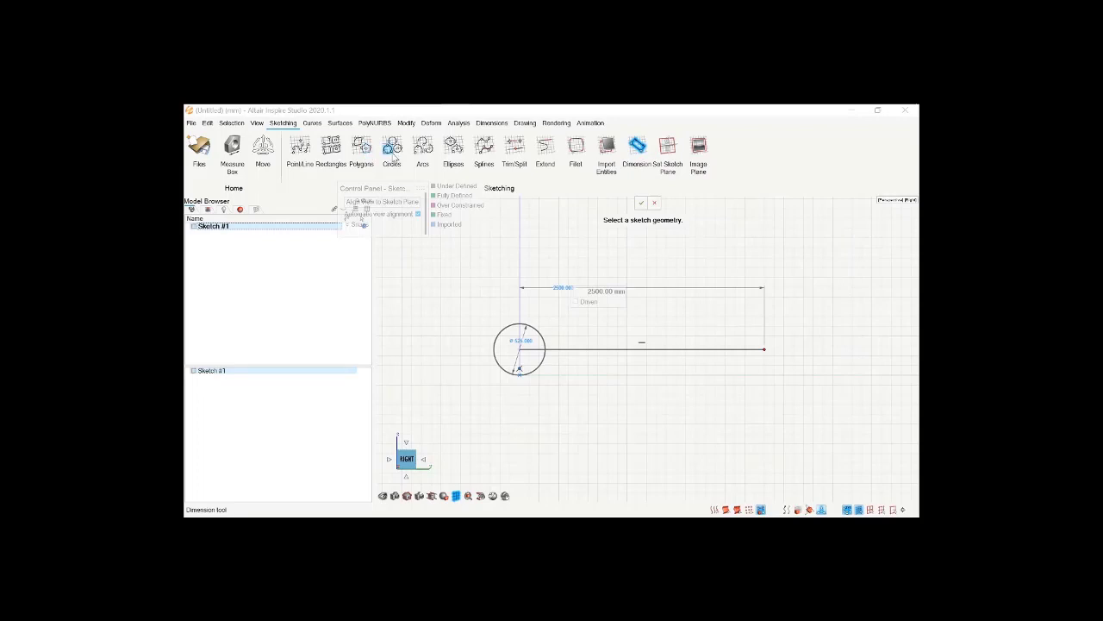
pyautogui.click(392, 148)
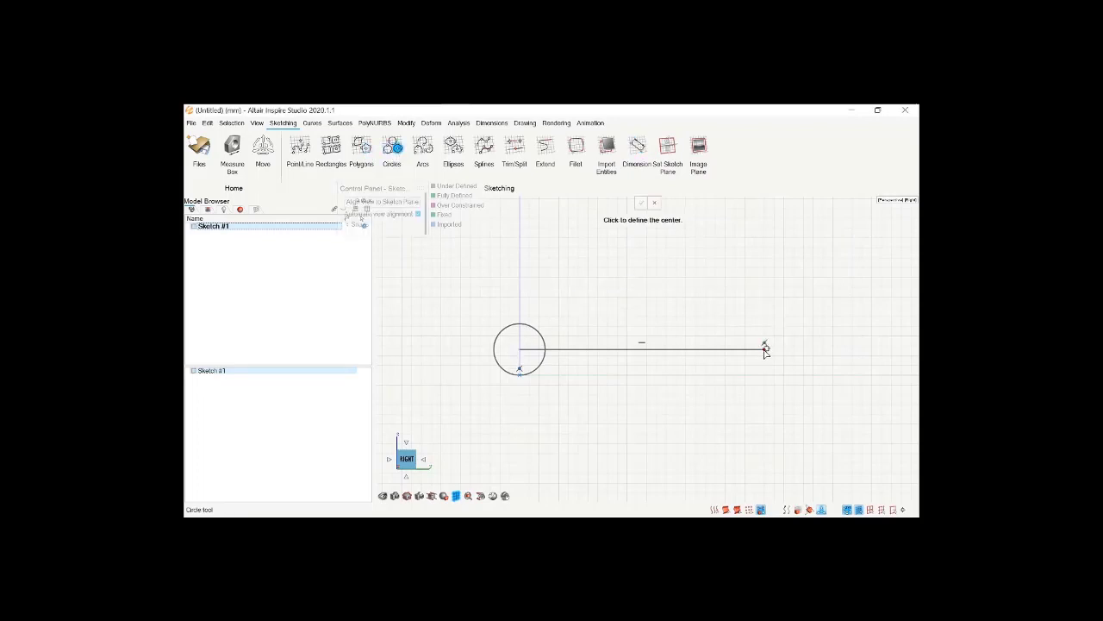
pyautogui.click(764, 349)
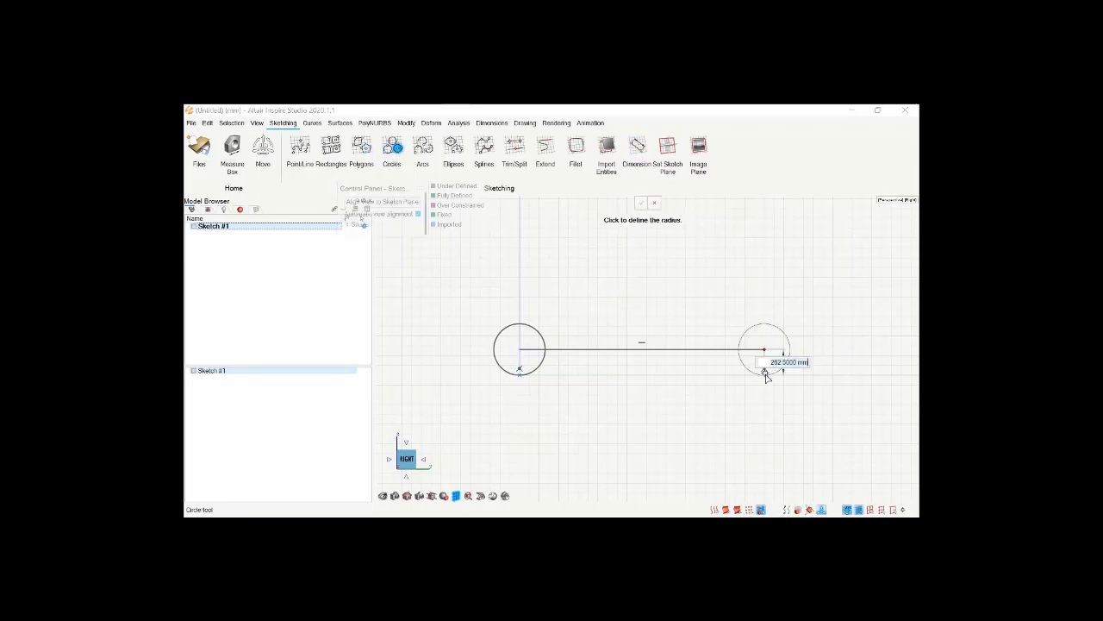
pyautogui.click(764, 373)
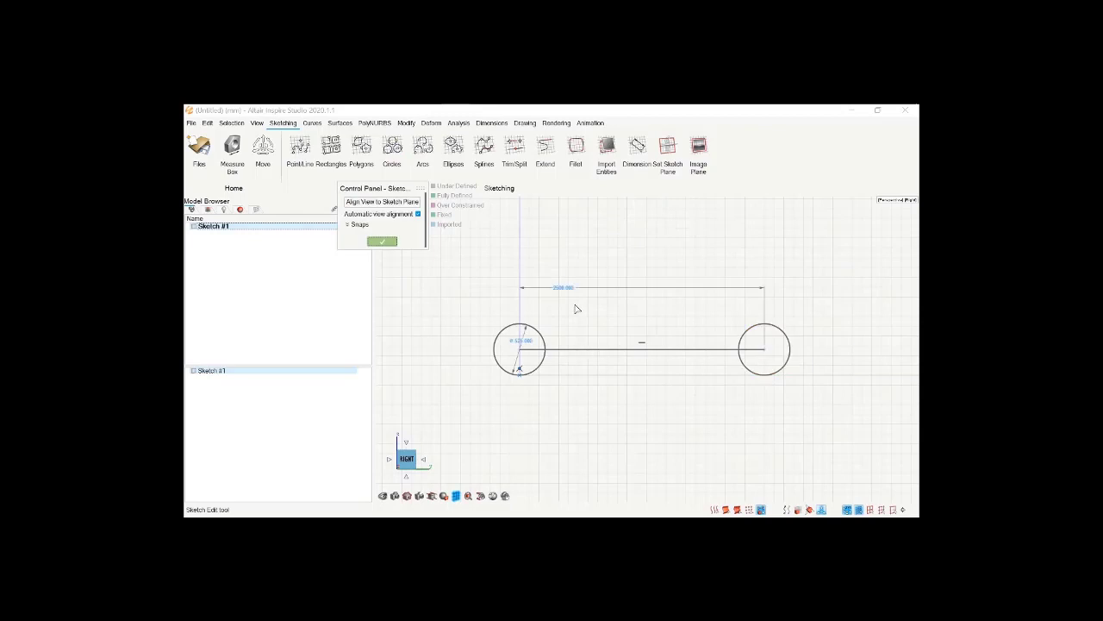
pyautogui.rightClick(576, 307)
pyautogui.click(564, 306)
pyautogui.click(580, 390)
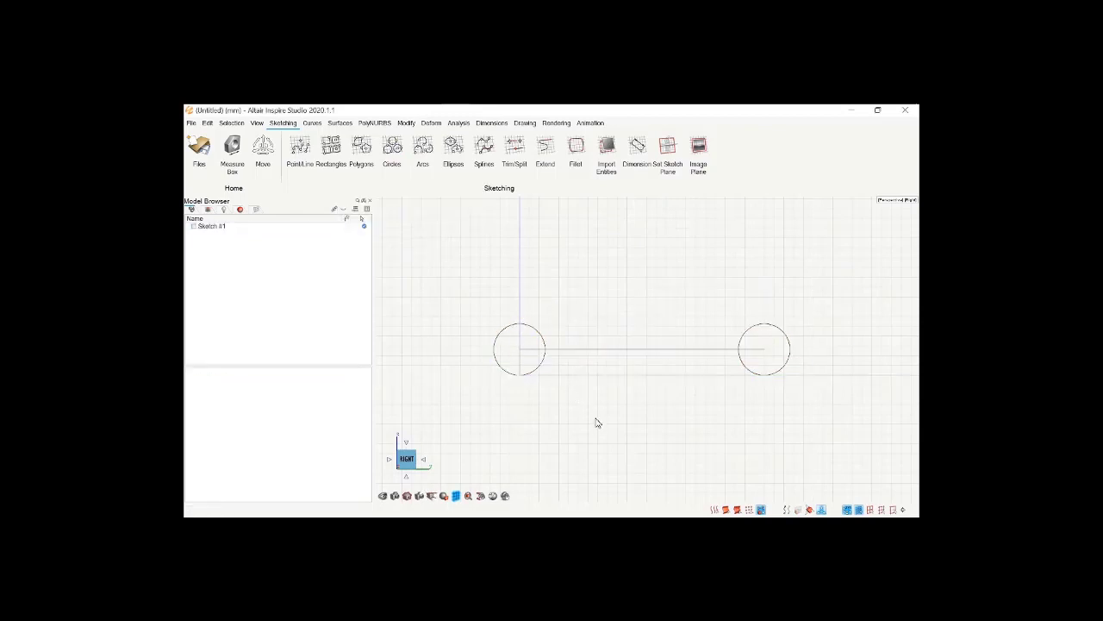
pyautogui.scroll(-2, 596, 419)
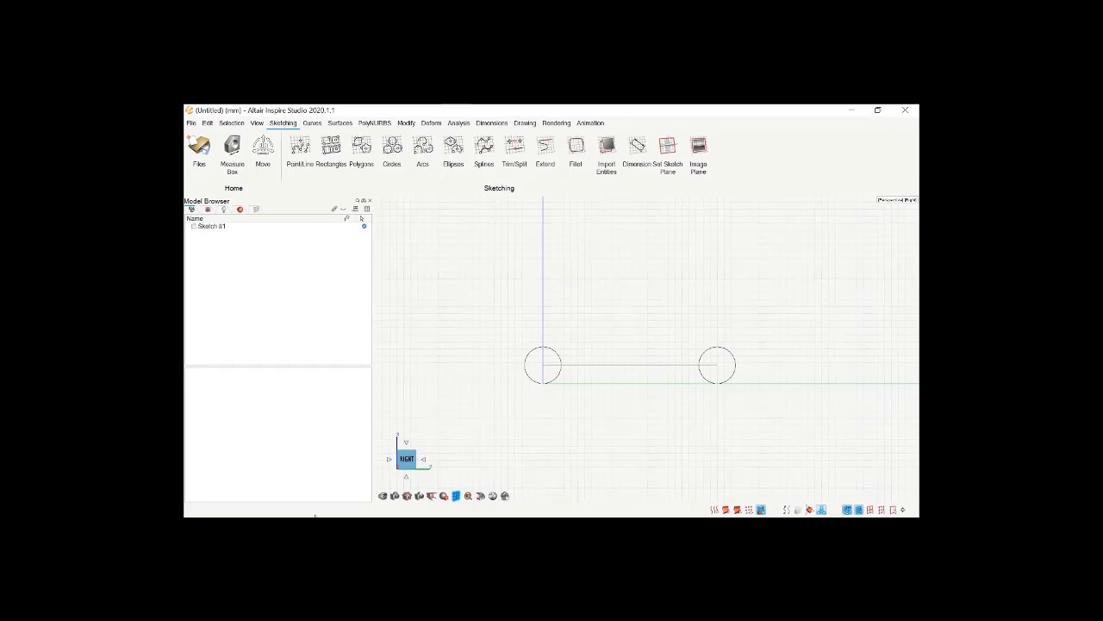
pyautogui.click(342, 123)
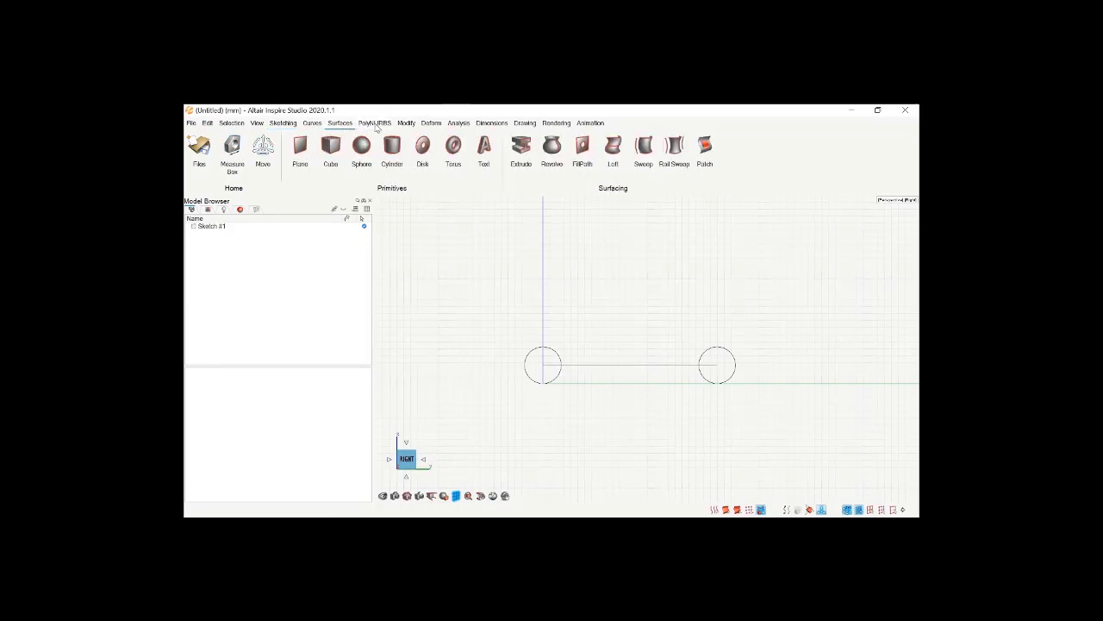
pyautogui.click(374, 124)
pyautogui.click(405, 123)
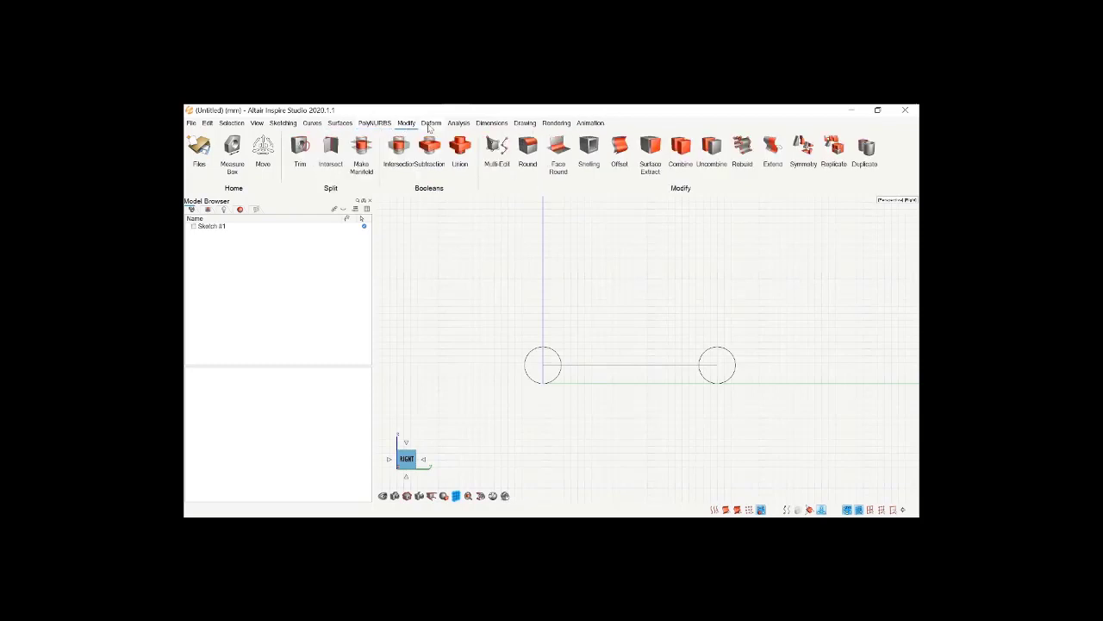
pyautogui.click(430, 123)
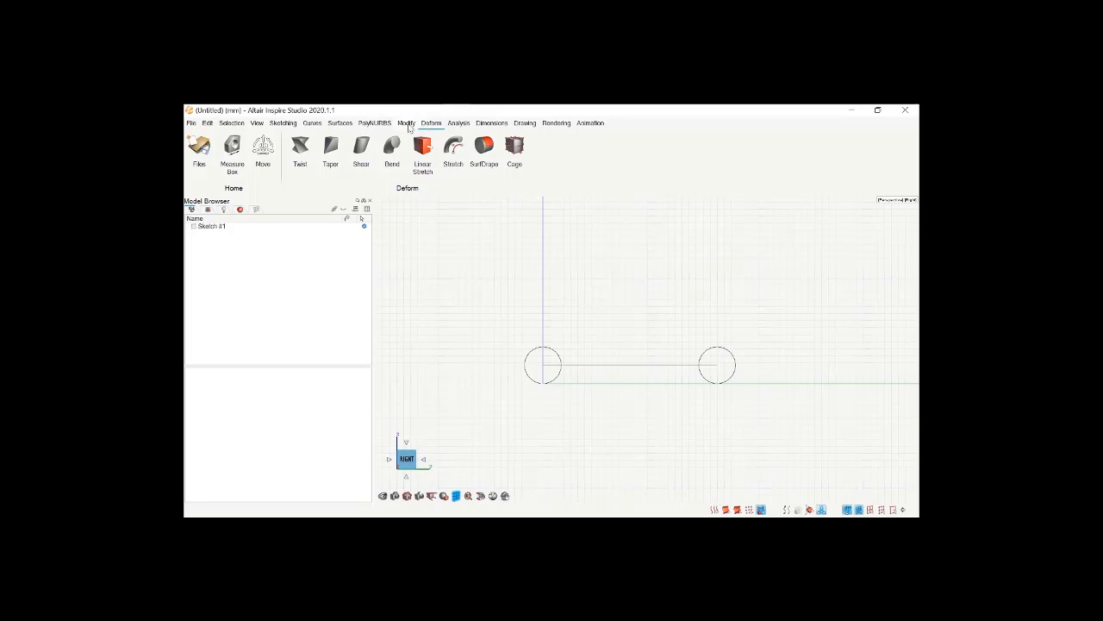
pyautogui.click(407, 124)
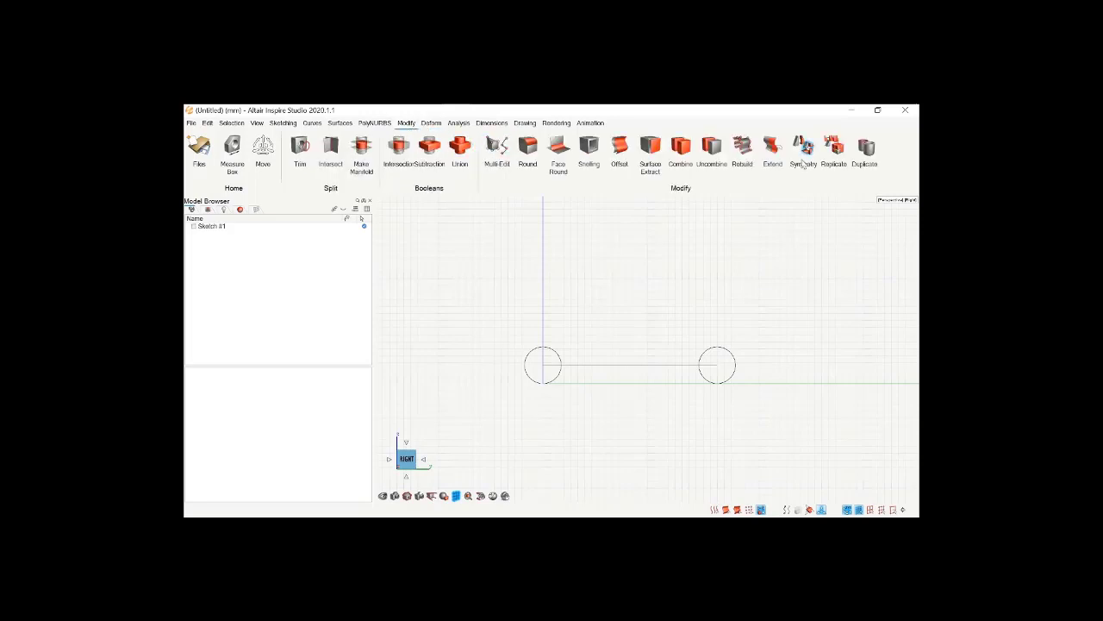
pyautogui.click(313, 123)
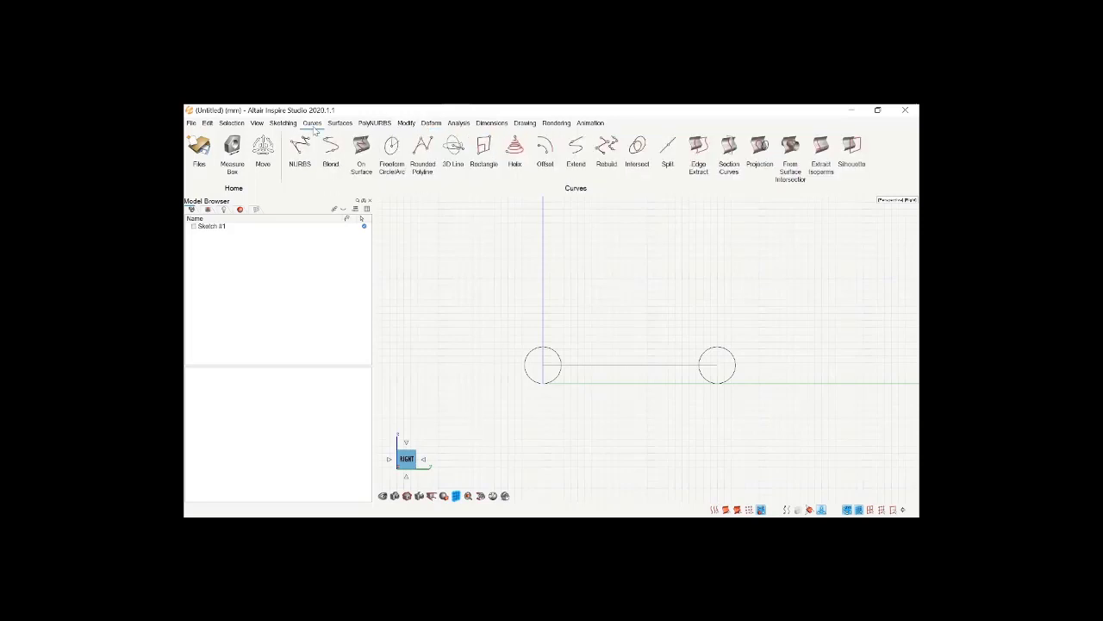
pyautogui.click(340, 124)
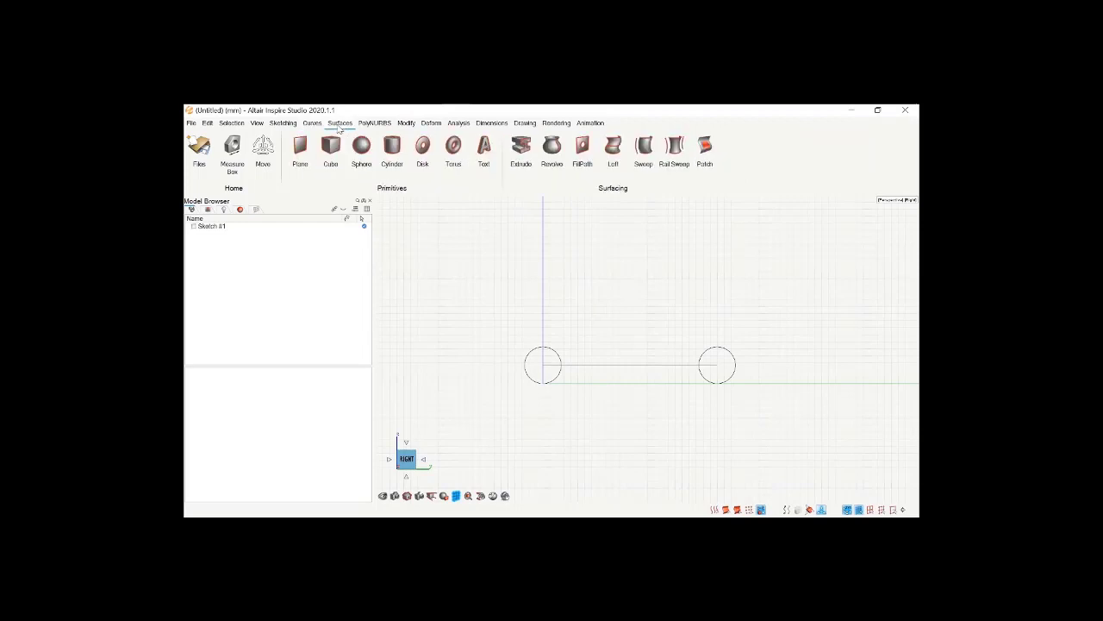
pyautogui.click(367, 125)
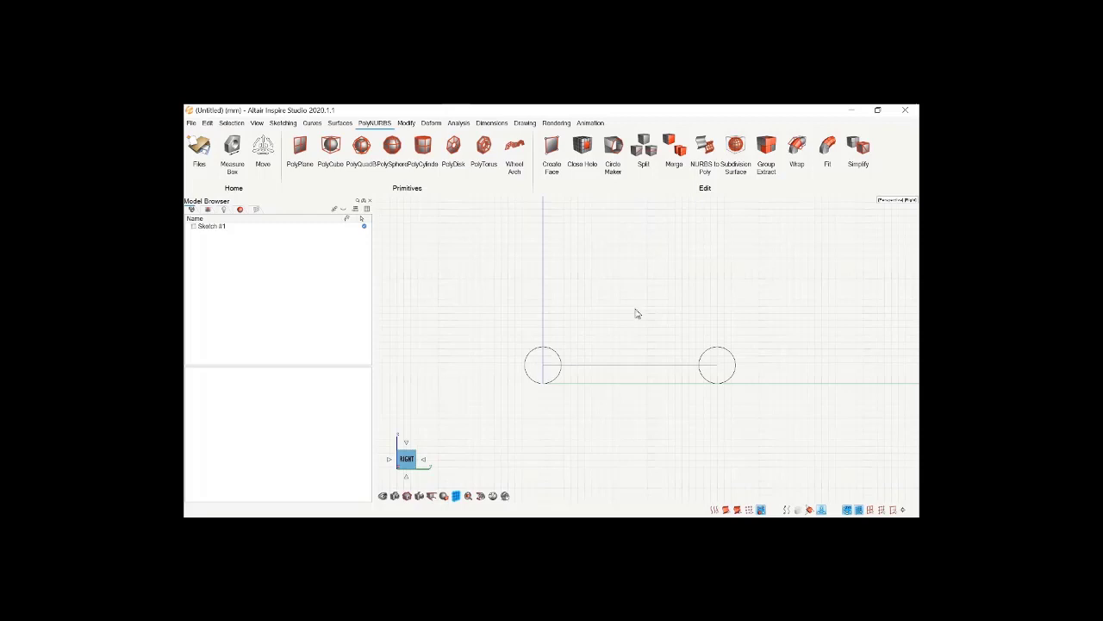
pyautogui.moveTo(604, 334); pyautogui.dragTo(609, 344, button='middle')
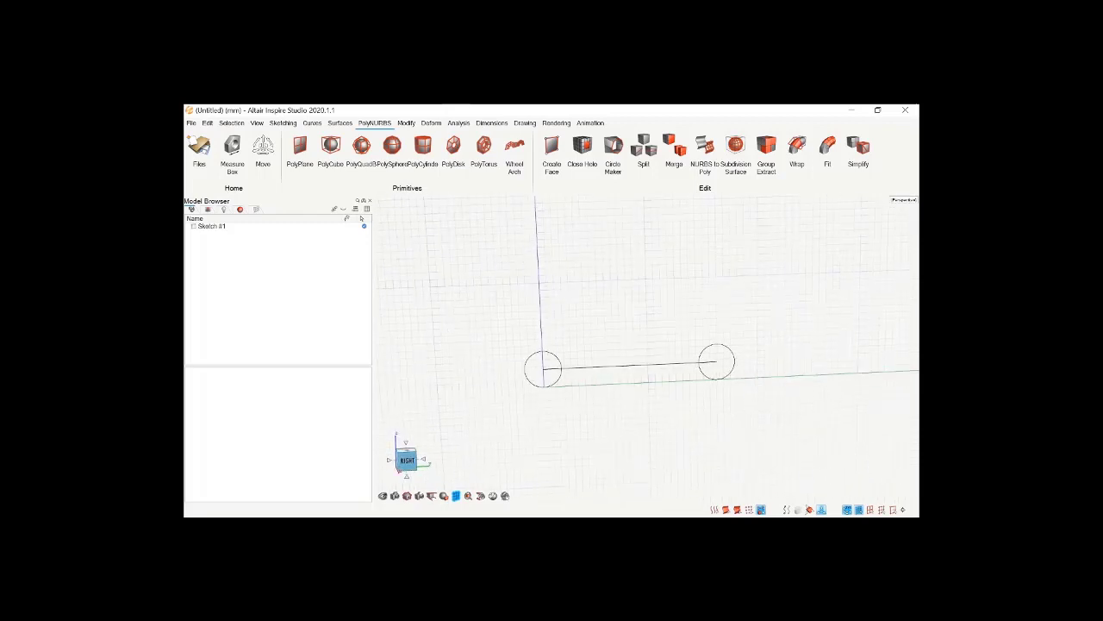
# Reopen the wheel sketch and draw a 2500 mm horizontal line joining the lowest points of the two circles
pyautogui.doubleClick(588, 377)
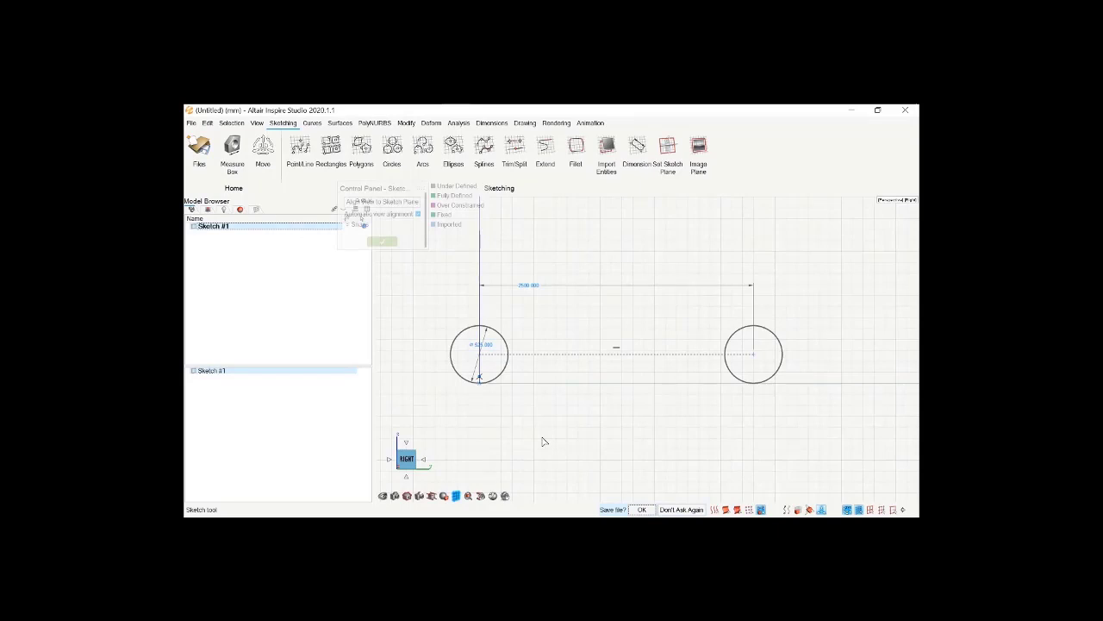
pyautogui.click(300, 148)
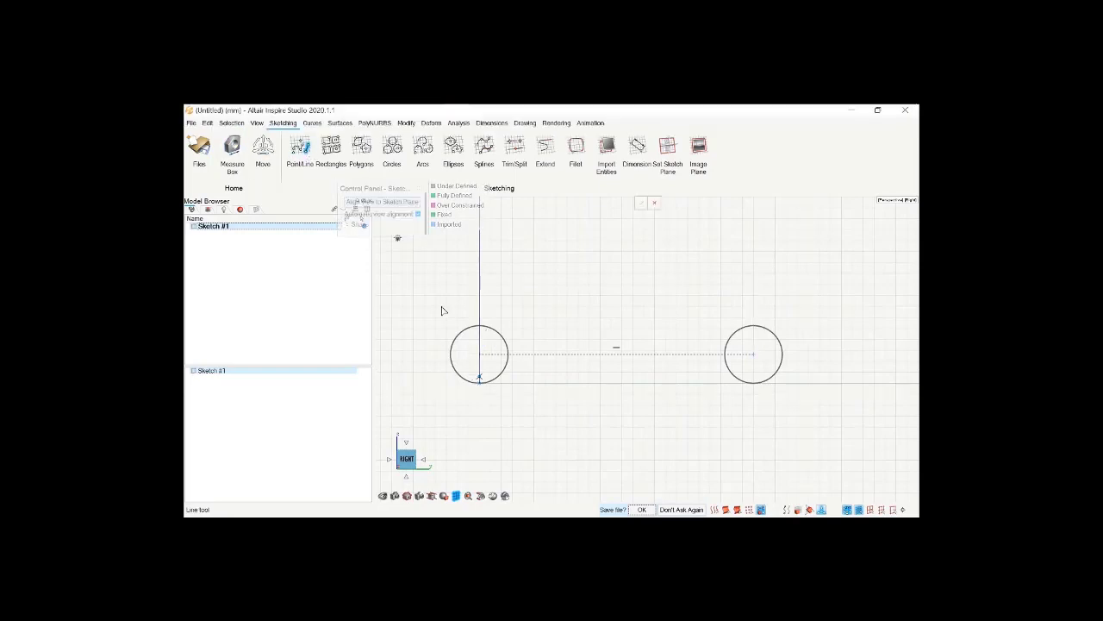
pyautogui.click(480, 379)
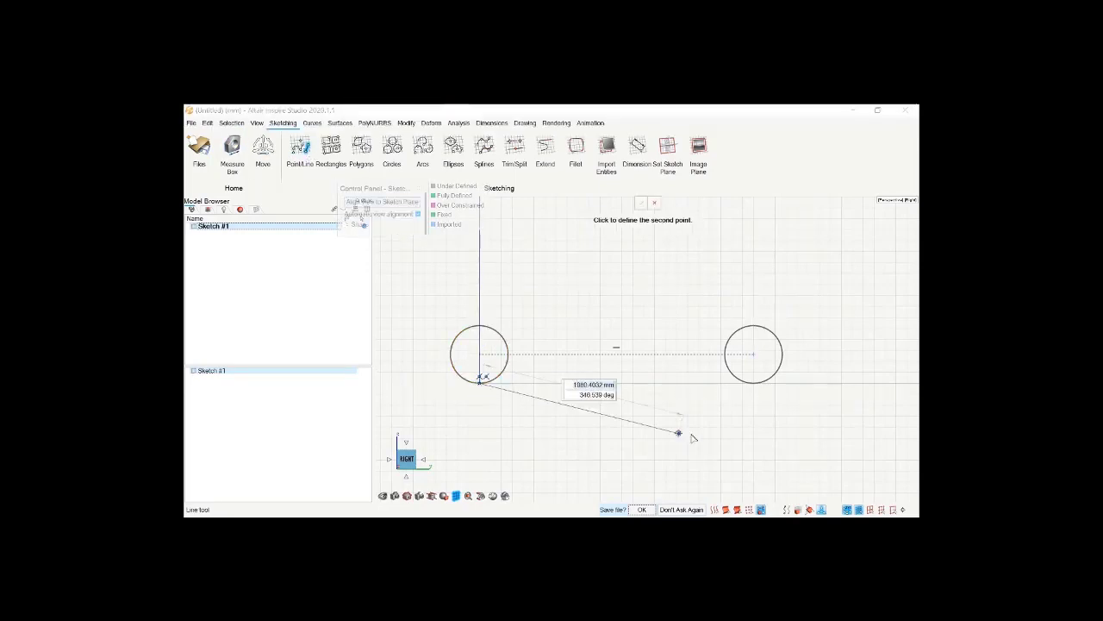
pyautogui.click(753, 382)
pyautogui.press('Escape')
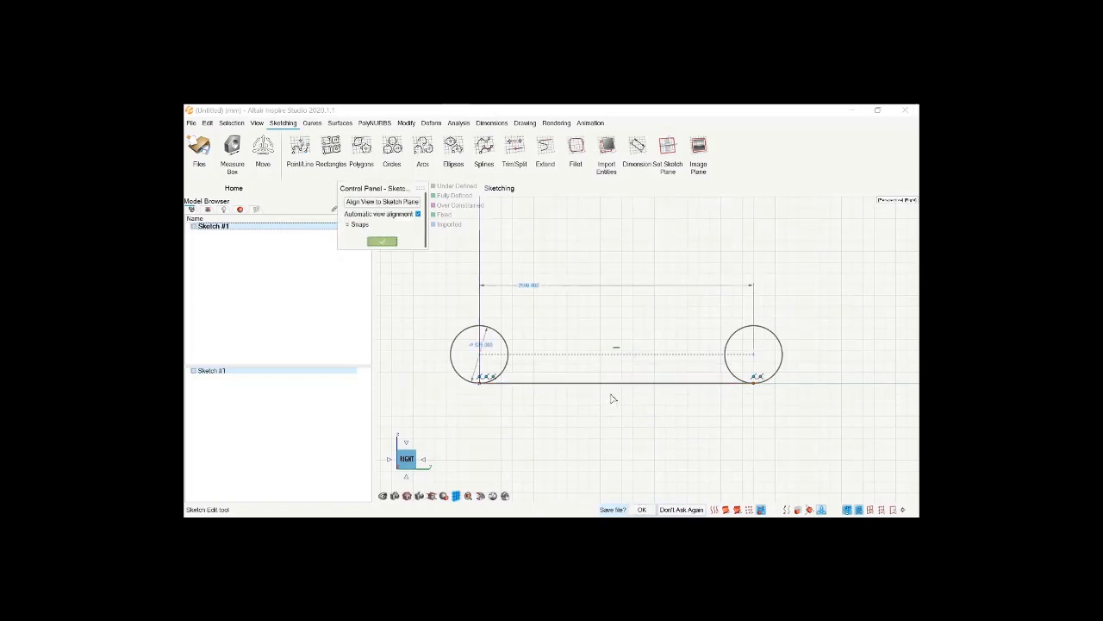
# Turn the line joining the circles' lowest points into construction geometry
pyautogui.scroll(2, 611, 398)
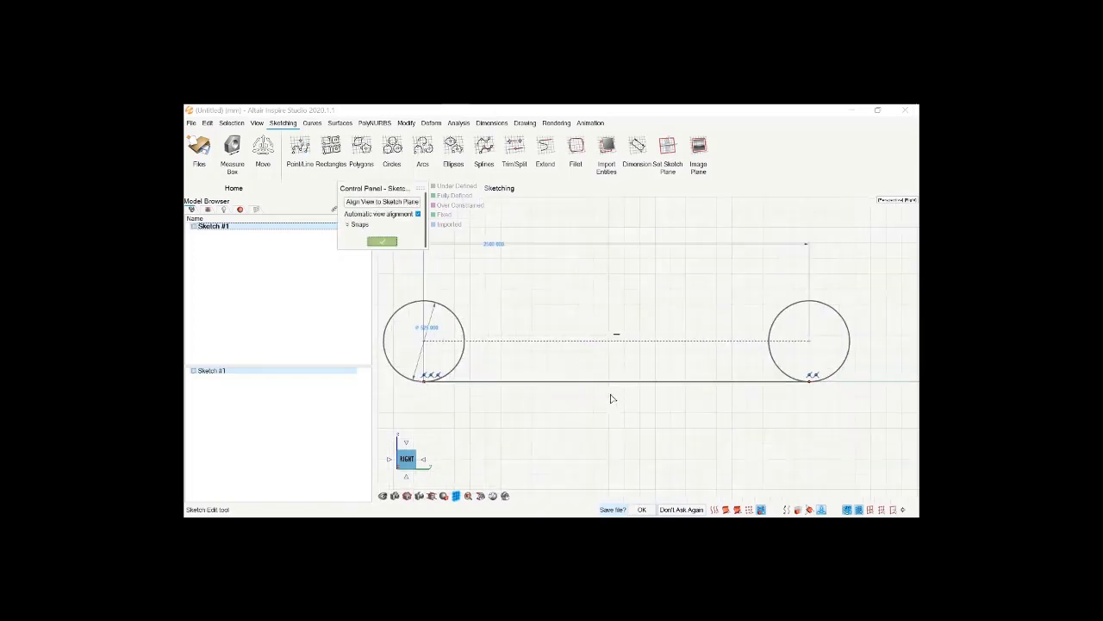
pyautogui.scroll(-1, 611, 398)
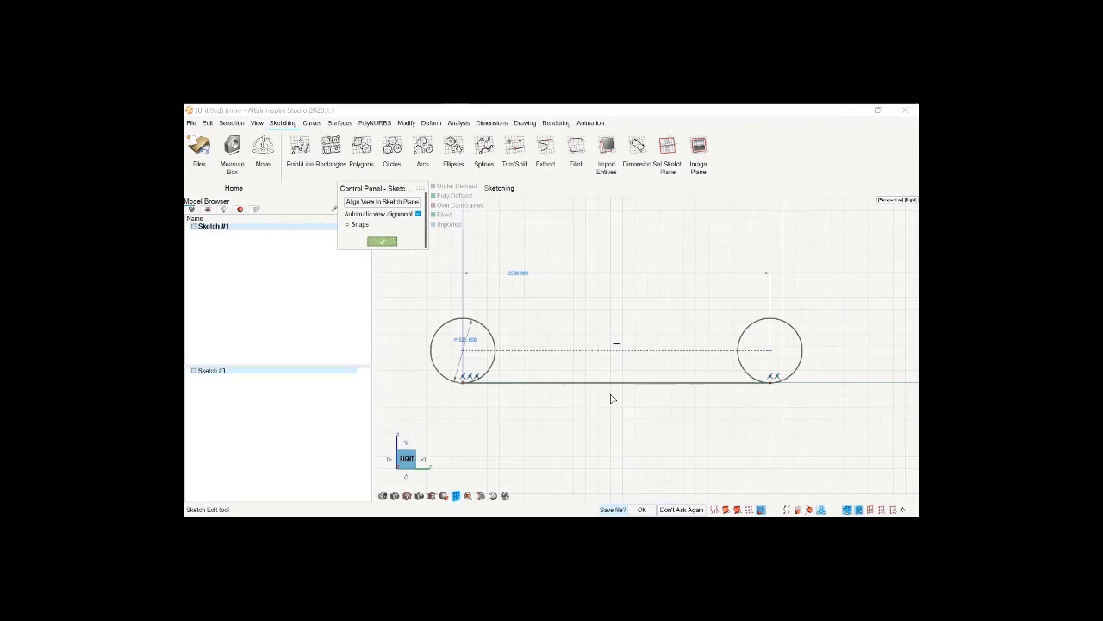
pyautogui.click(601, 385)
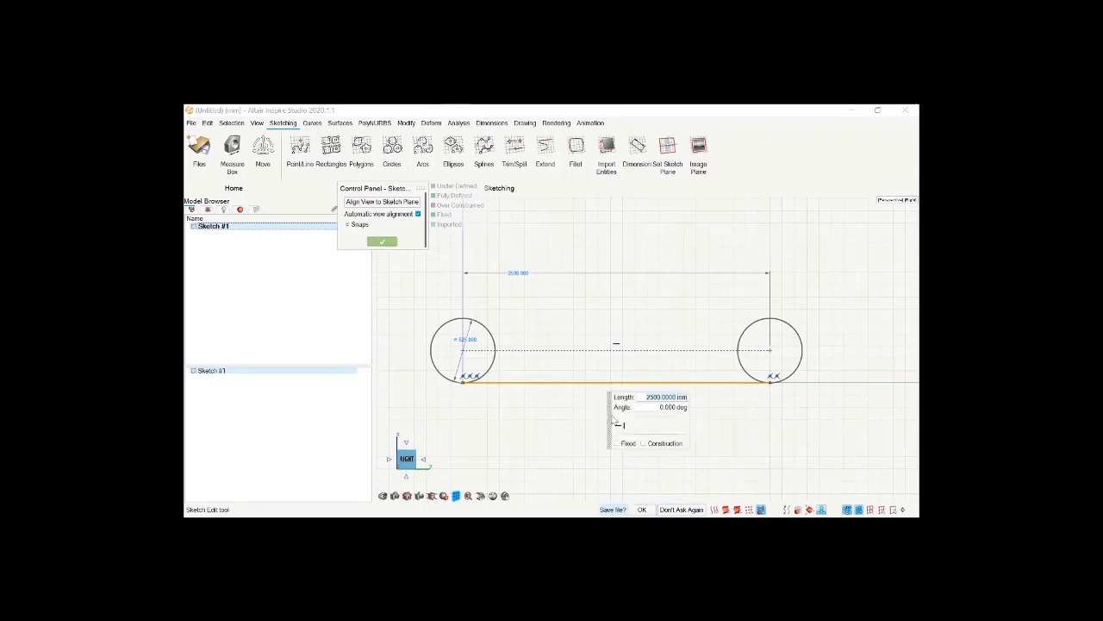
pyautogui.click(643, 443)
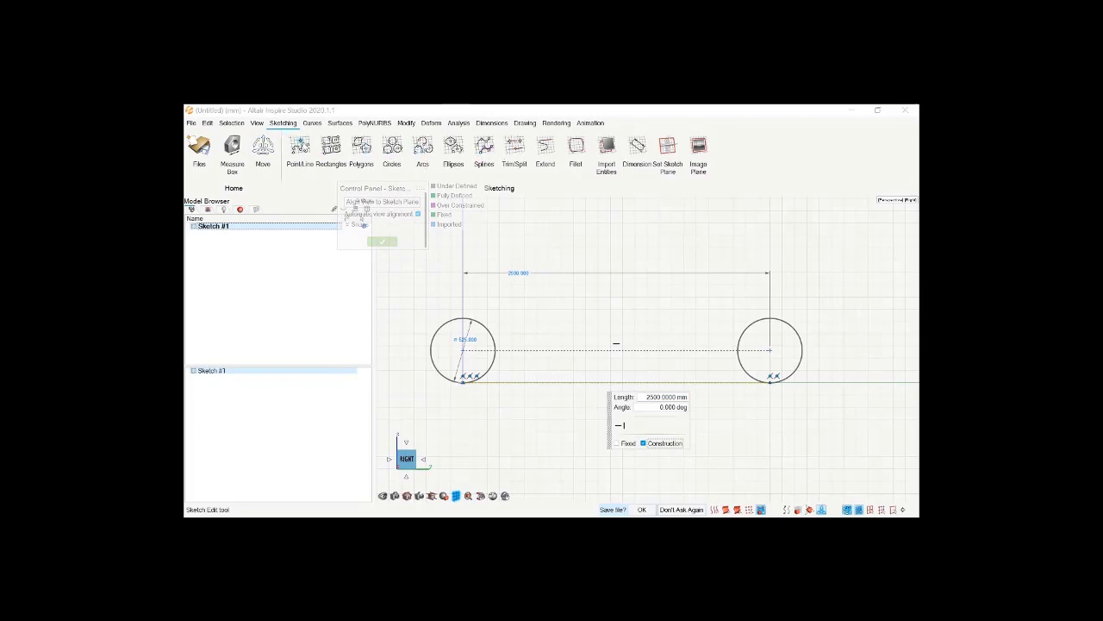
# Sketch a horizontal line between the centre line and the ground line, from inside the first circle to beyond the second one
pyautogui.click(302, 148)
pyautogui.click(446, 364)
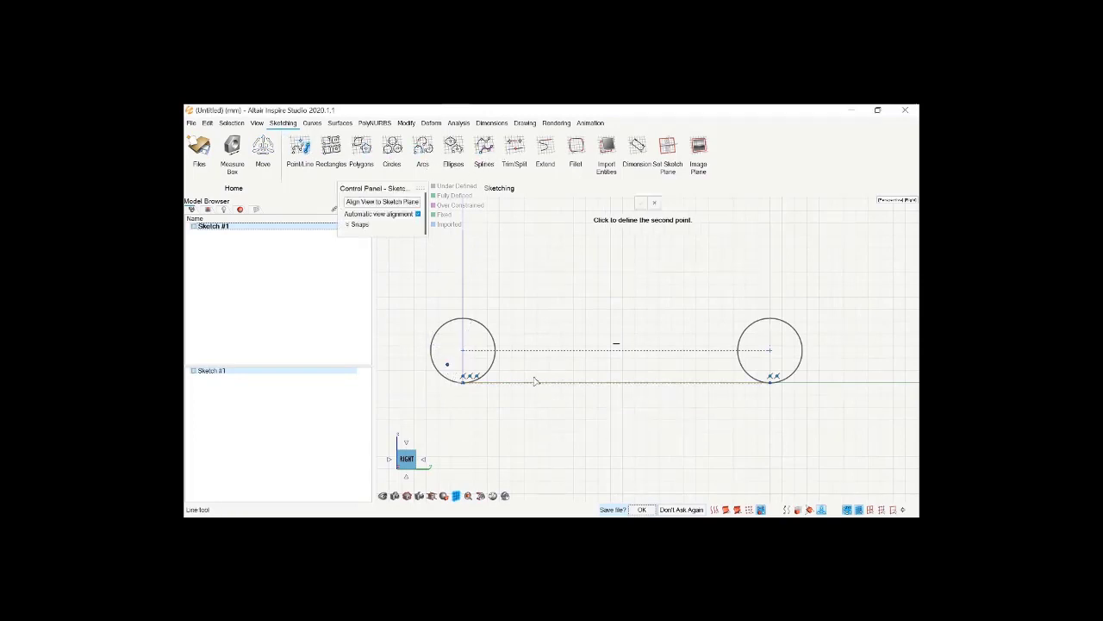
pyautogui.click(835, 364)
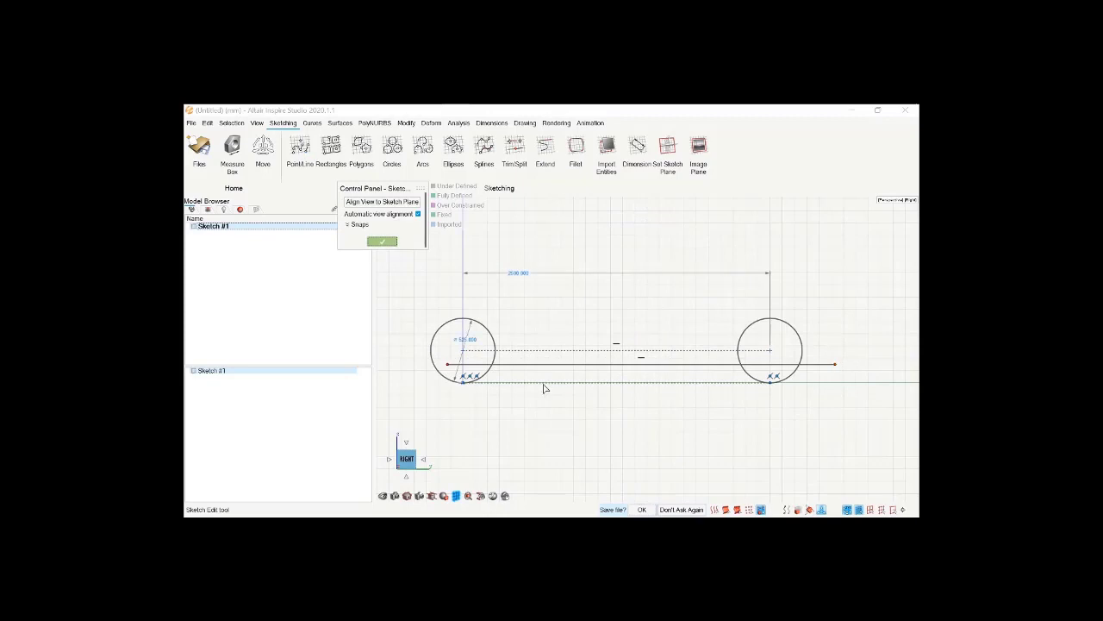
# Dimension the distance between the new horizontal line and the construction line below it, and set it to 60 mm
pyautogui.click(636, 153)
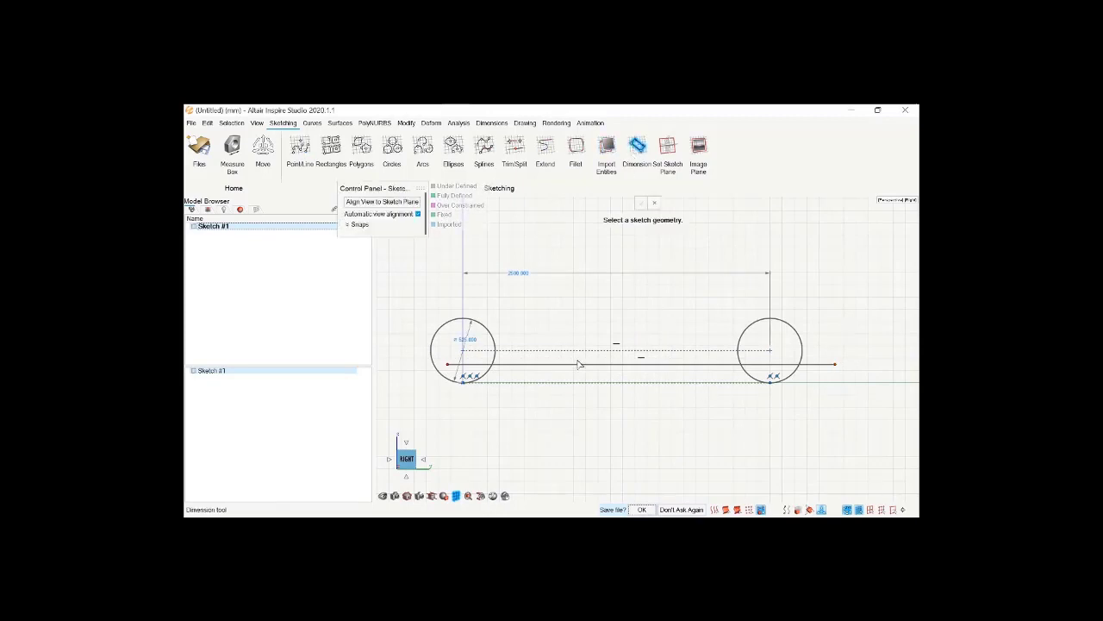
pyautogui.click(580, 364)
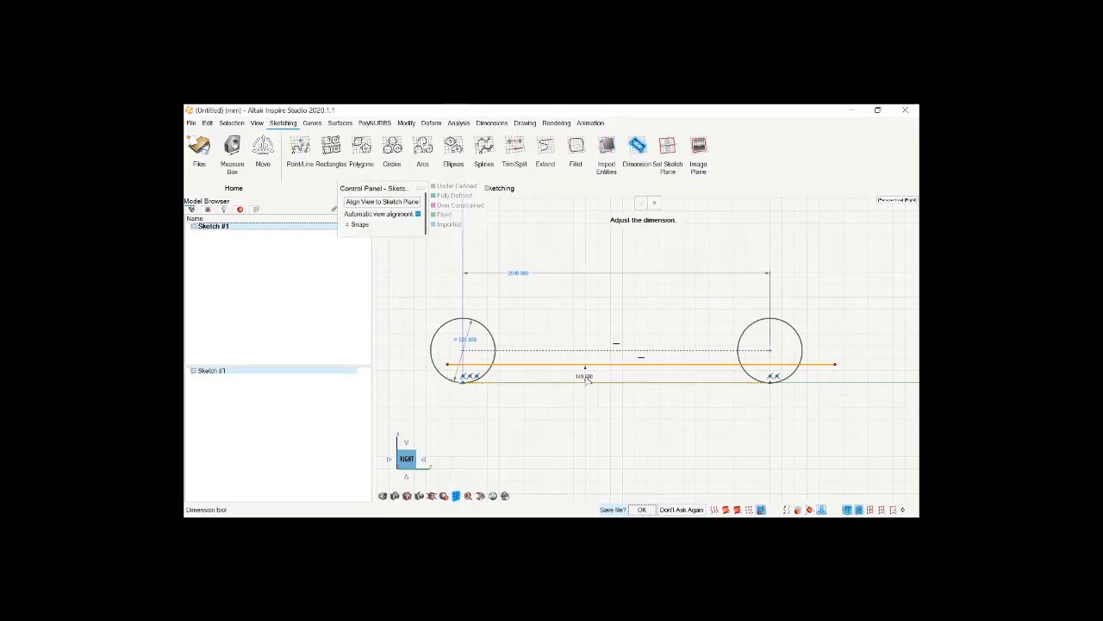
pyautogui.click(587, 380)
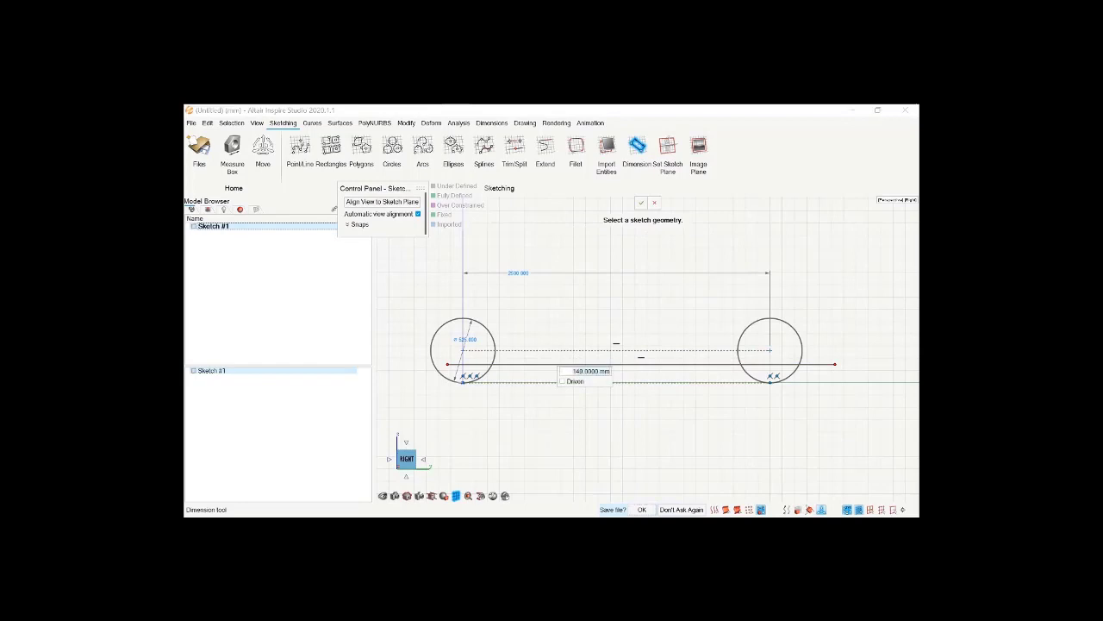
pyautogui.write('50')
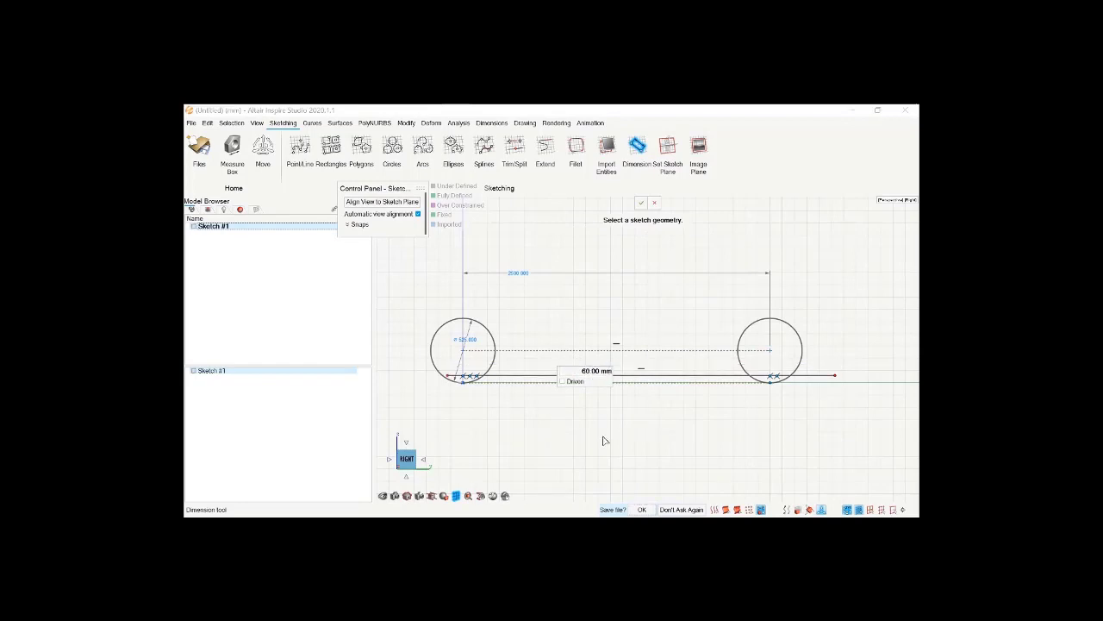
pyautogui.press('Return')
pyautogui.moveTo(654, 442)
pyautogui.mouseDown(button='middle')
pyautogui.moveTo(707, 483)
pyautogui.moveTo(659, 448)
pyautogui.mouseUp(button='middle')
pyautogui.click(407, 461)
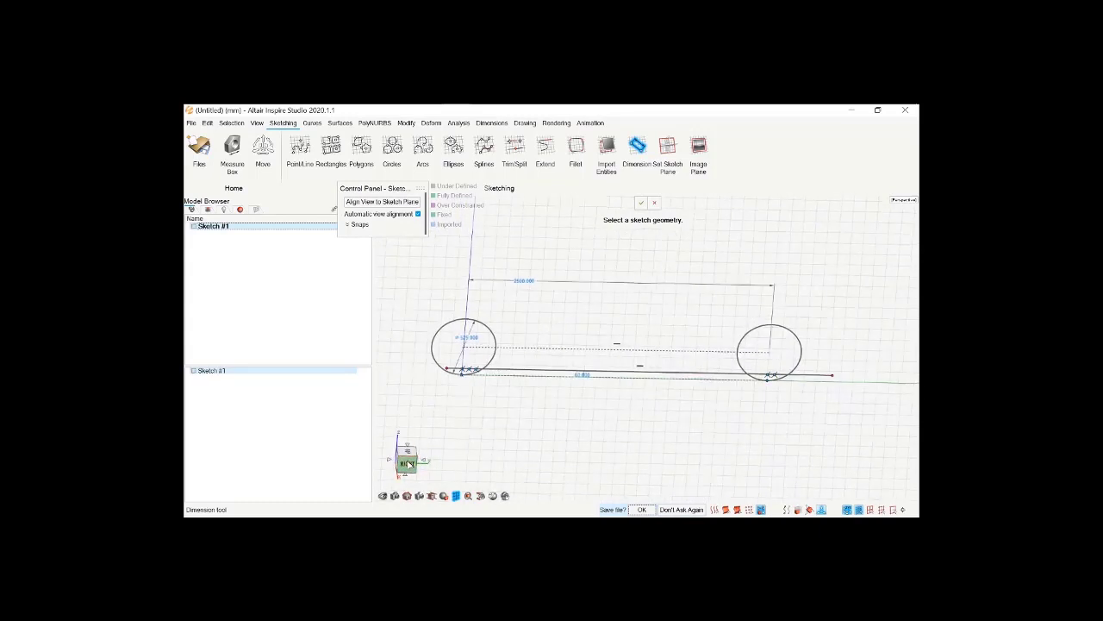
pyautogui.scroll(-2, 704, 448)
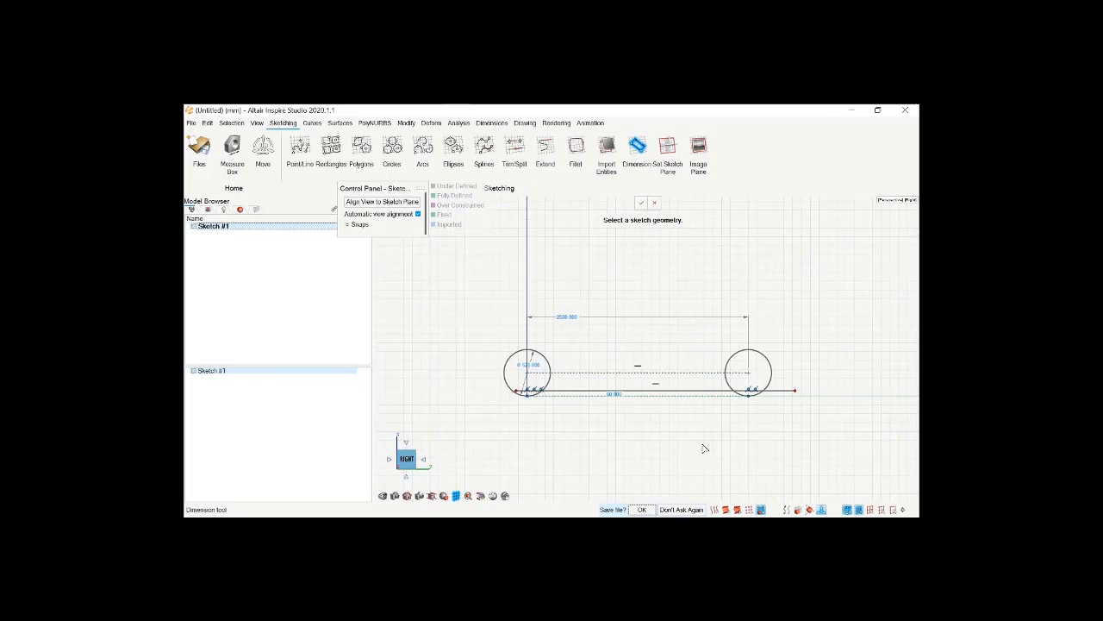
pyautogui.scroll(2, 481, 377)
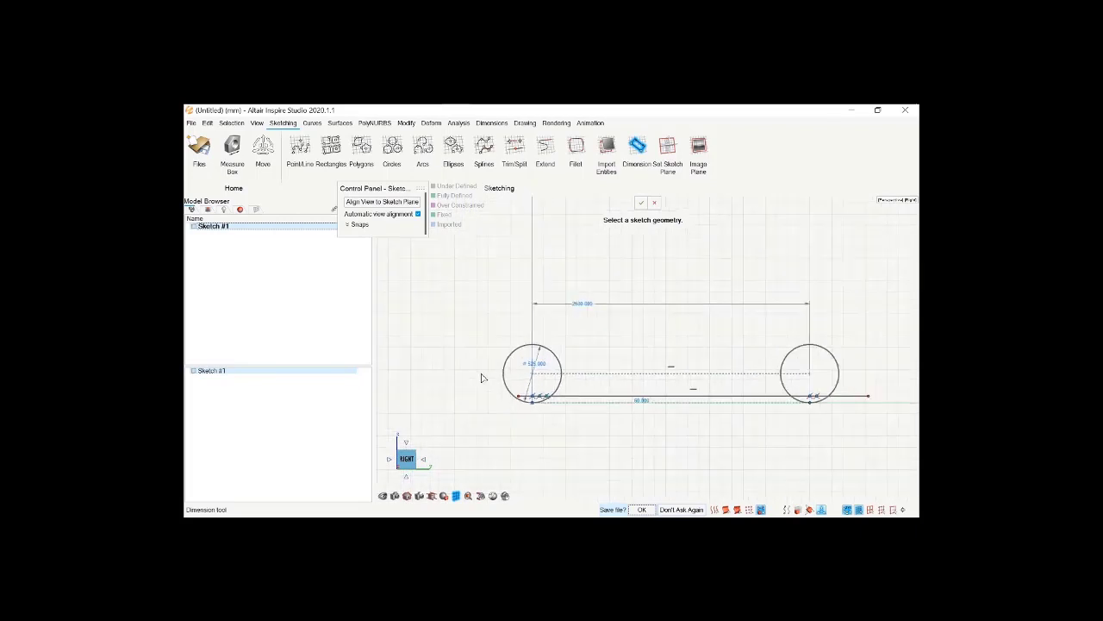
# Sketch a small circle about 210 mm in diameter ahead of the first wheel, slightly above wheel-centre height
pyautogui.scroll(2, 481, 378)
pyautogui.scroll(-3, 531, 376)
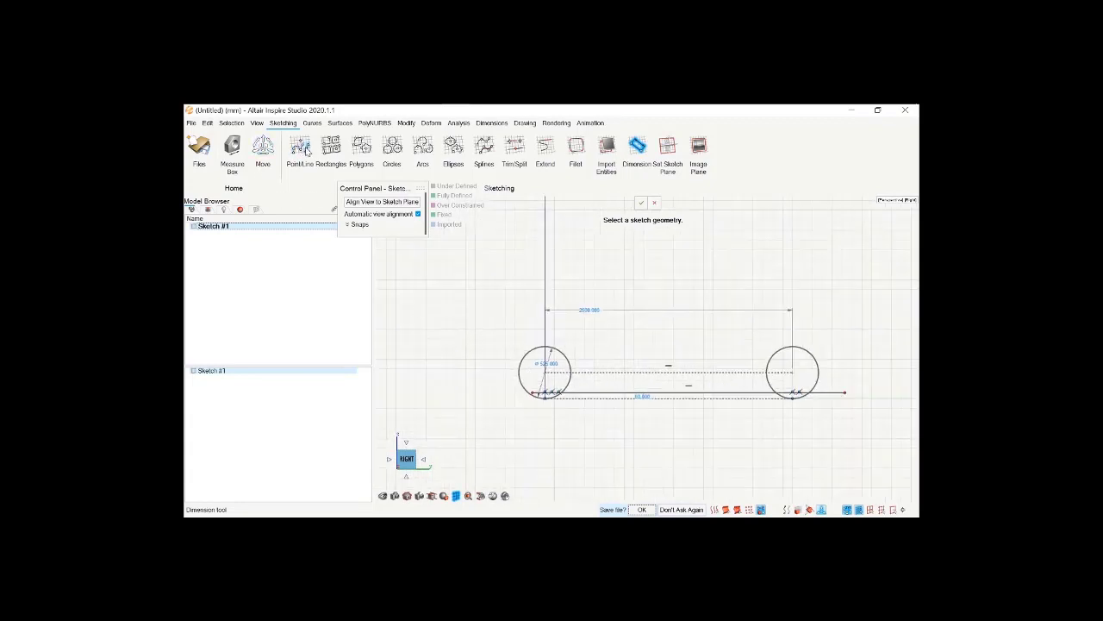
pyautogui.click(393, 147)
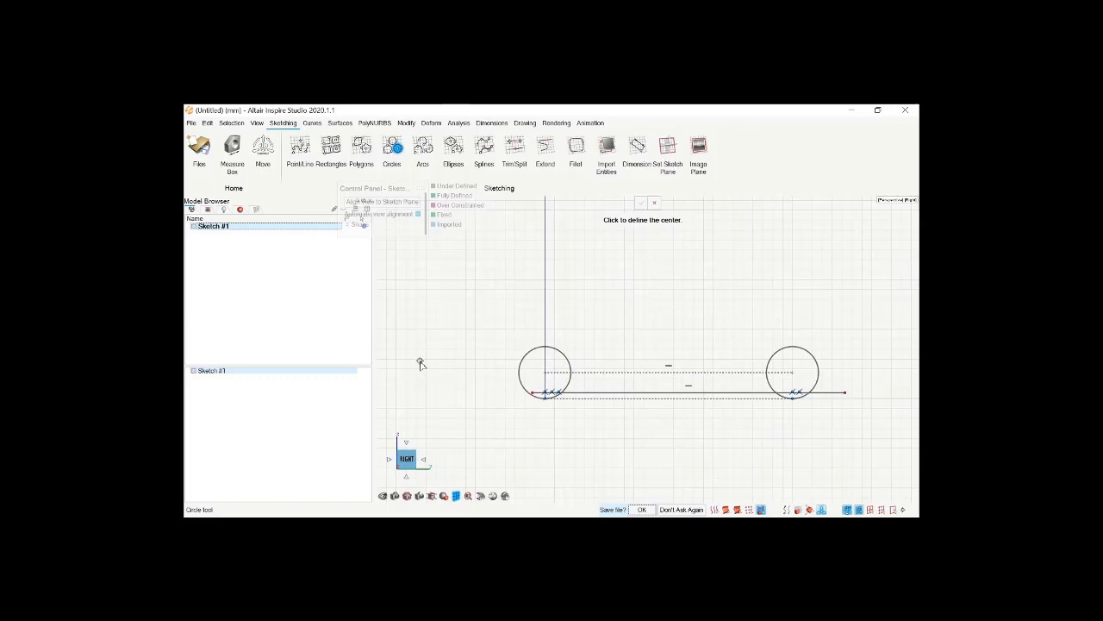
pyautogui.click(420, 363)
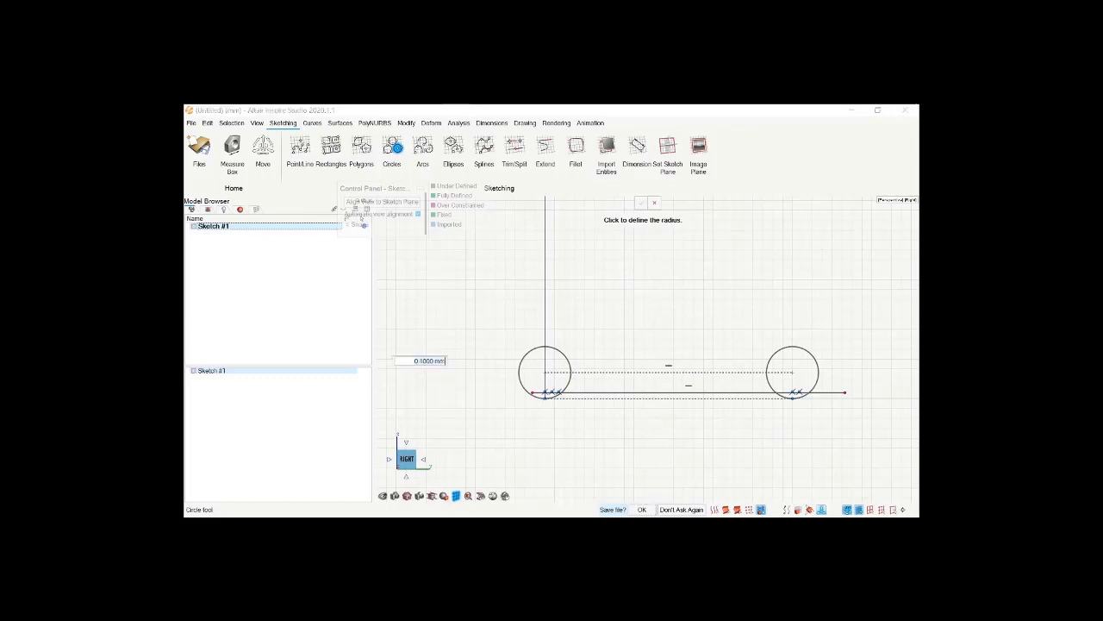
pyautogui.click(431, 364)
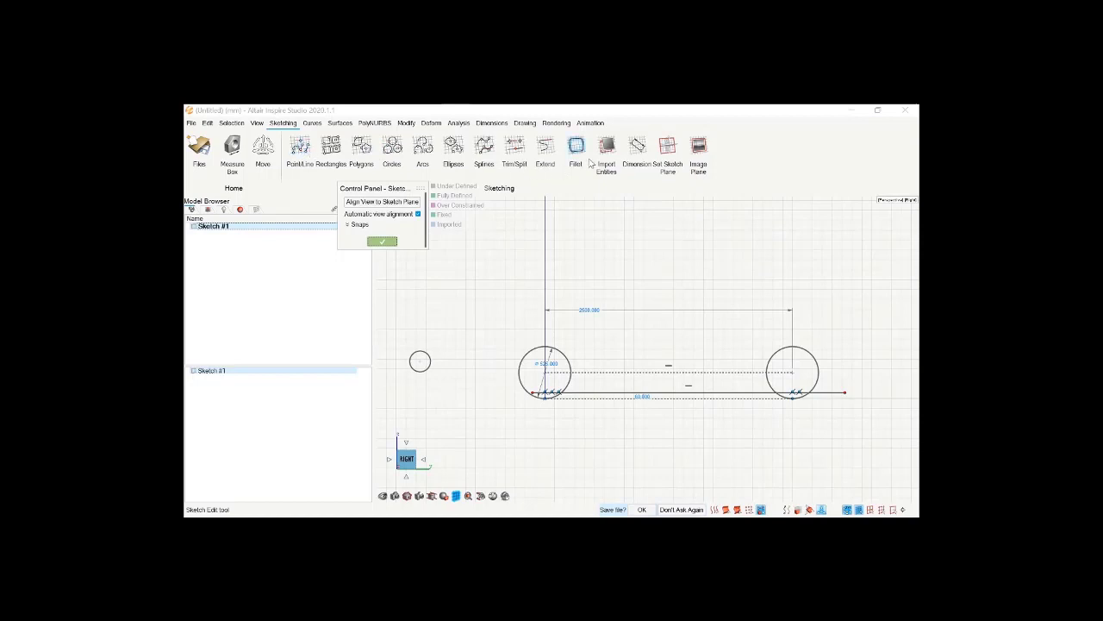
# Dimension the small circle's diameter and set it to 100 mm
pyautogui.click(636, 146)
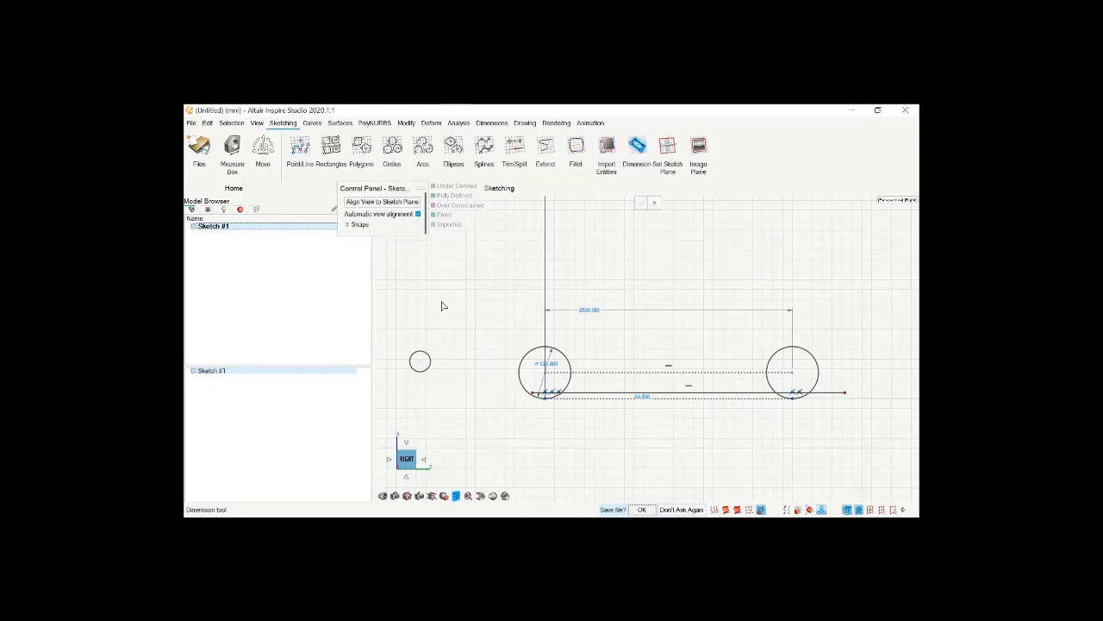
pyautogui.click(431, 350)
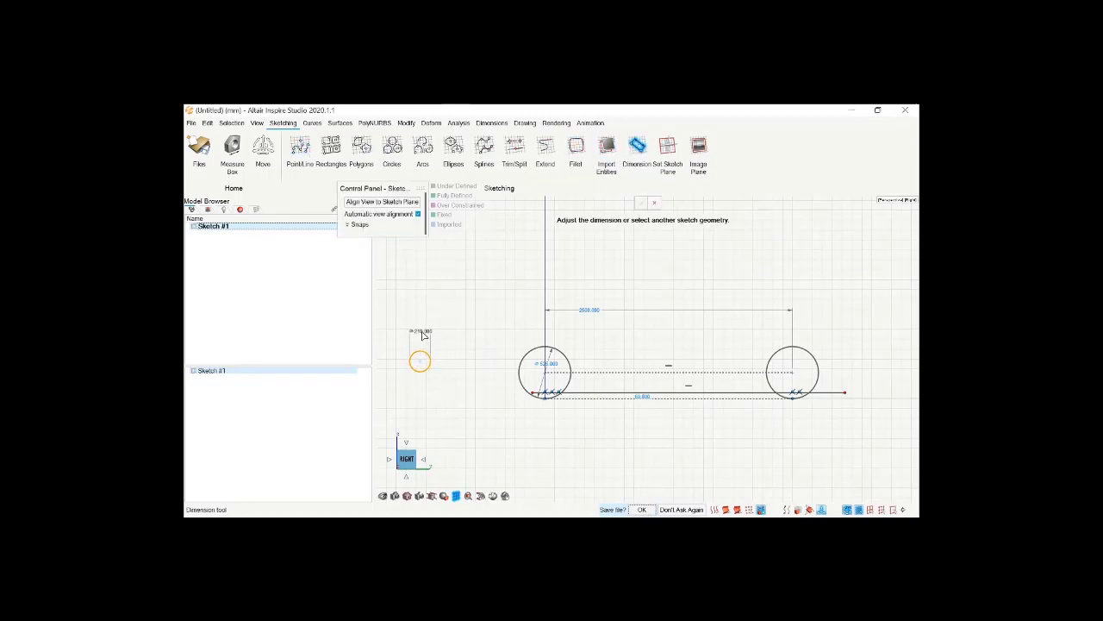
pyautogui.click(431, 339)
pyautogui.click(435, 326)
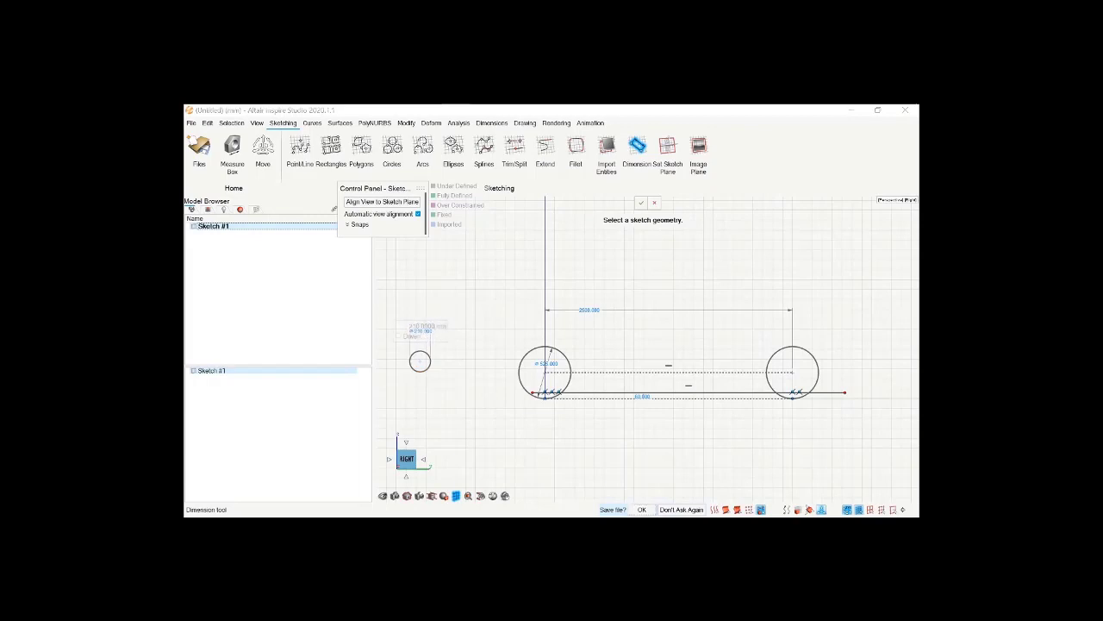
pyautogui.press('BackSpace')
pyautogui.press('Return')
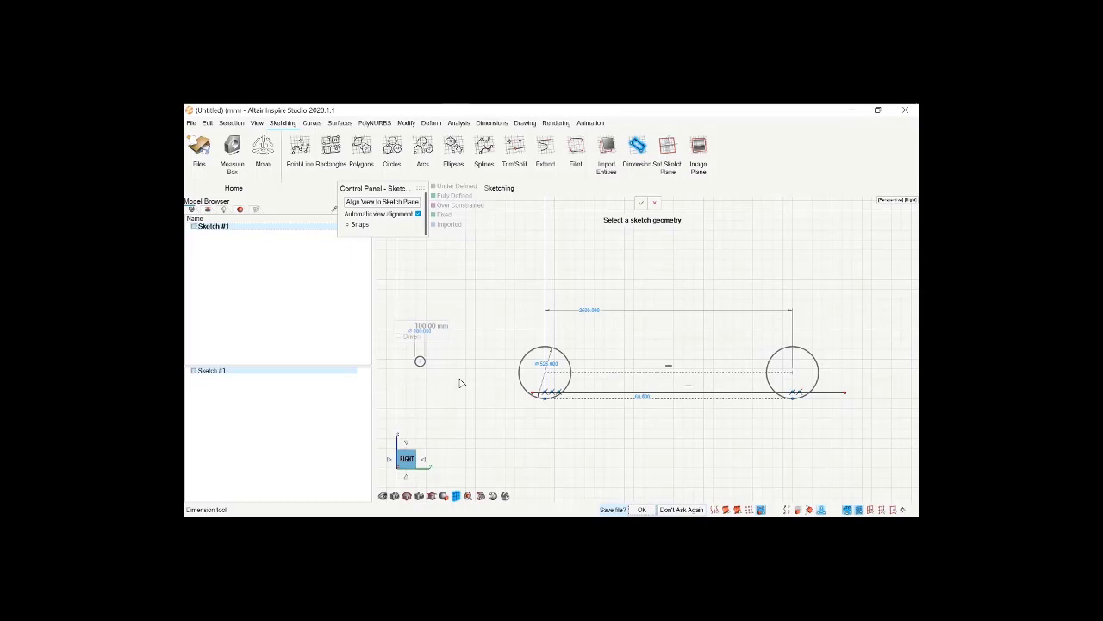
pyautogui.scroll(3, 482, 393)
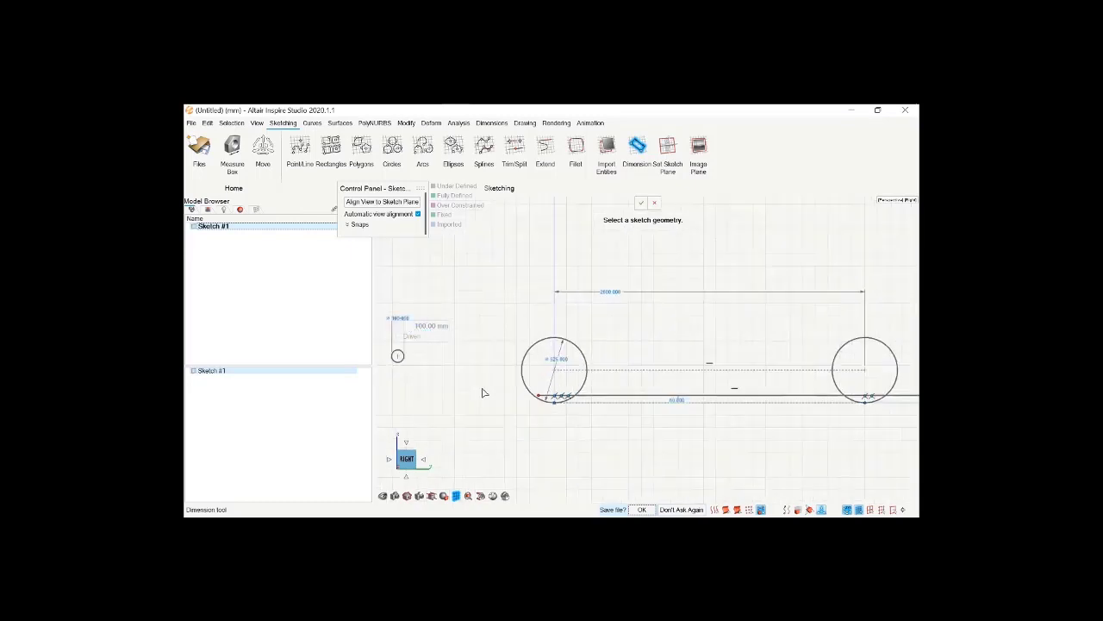
pyautogui.scroll(-2, 482, 393)
pyautogui.click(300, 148)
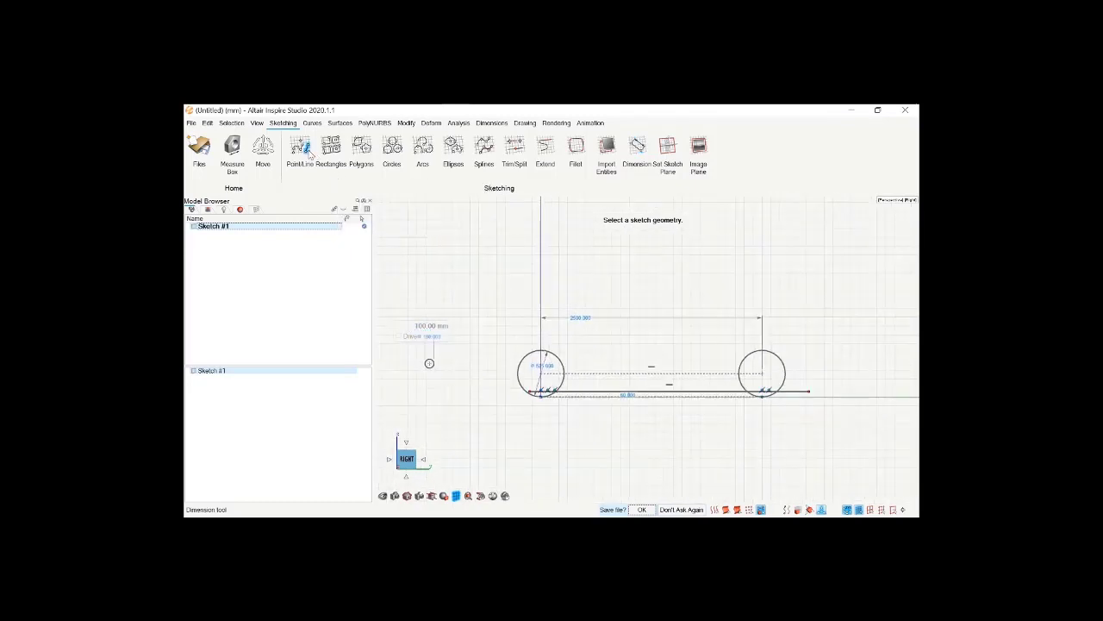
pyautogui.scroll(2, 414, 378)
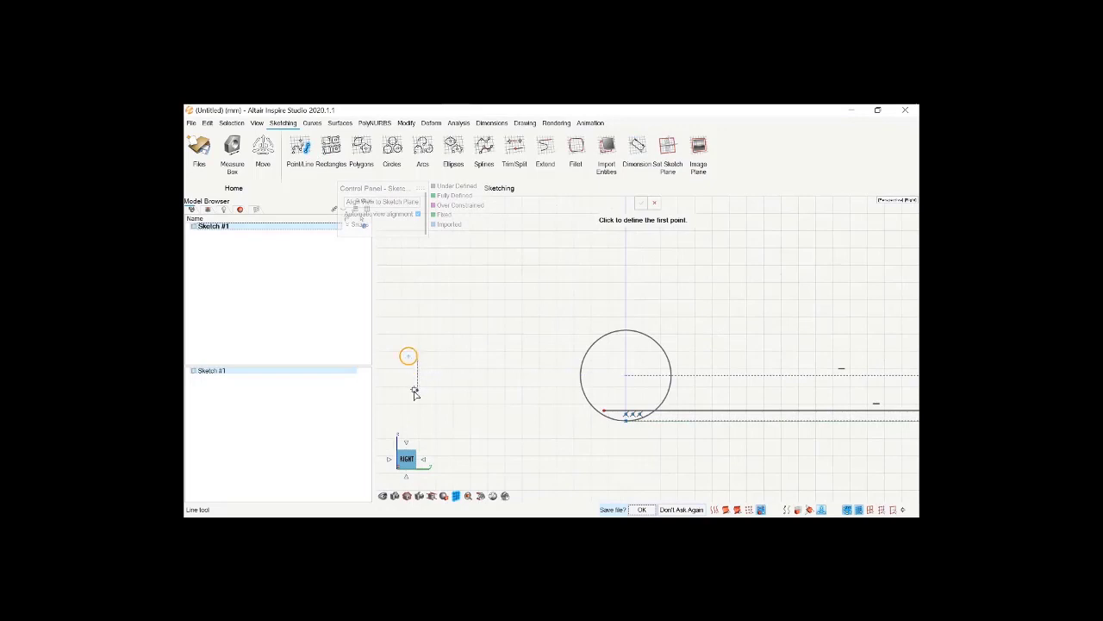
pyautogui.press('Escape')
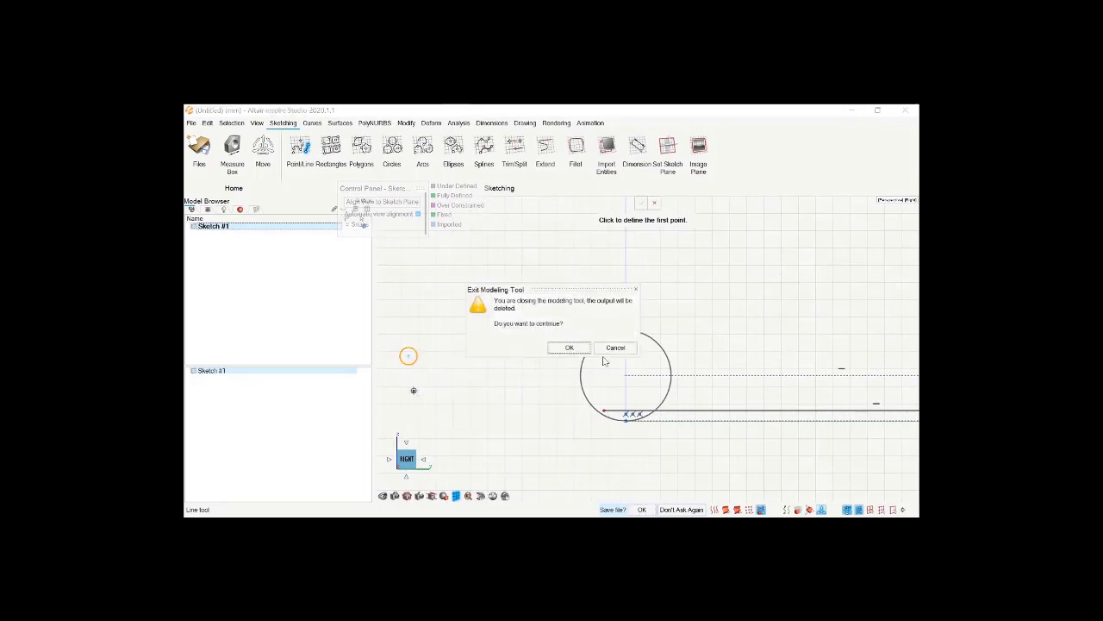
pyautogui.click(610, 345)
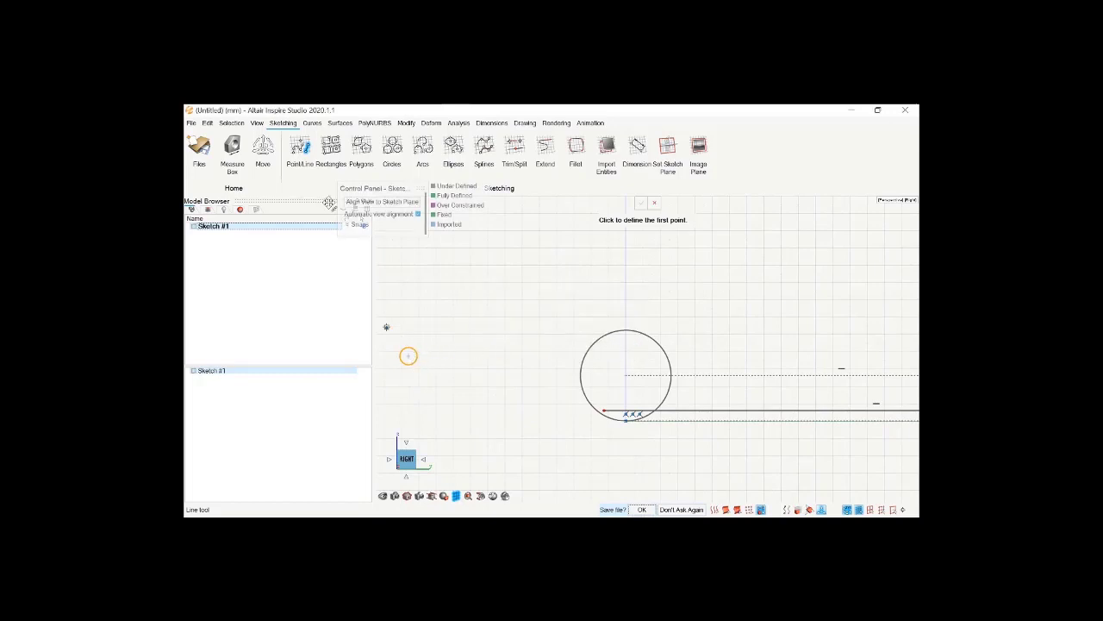
pyautogui.click(654, 203)
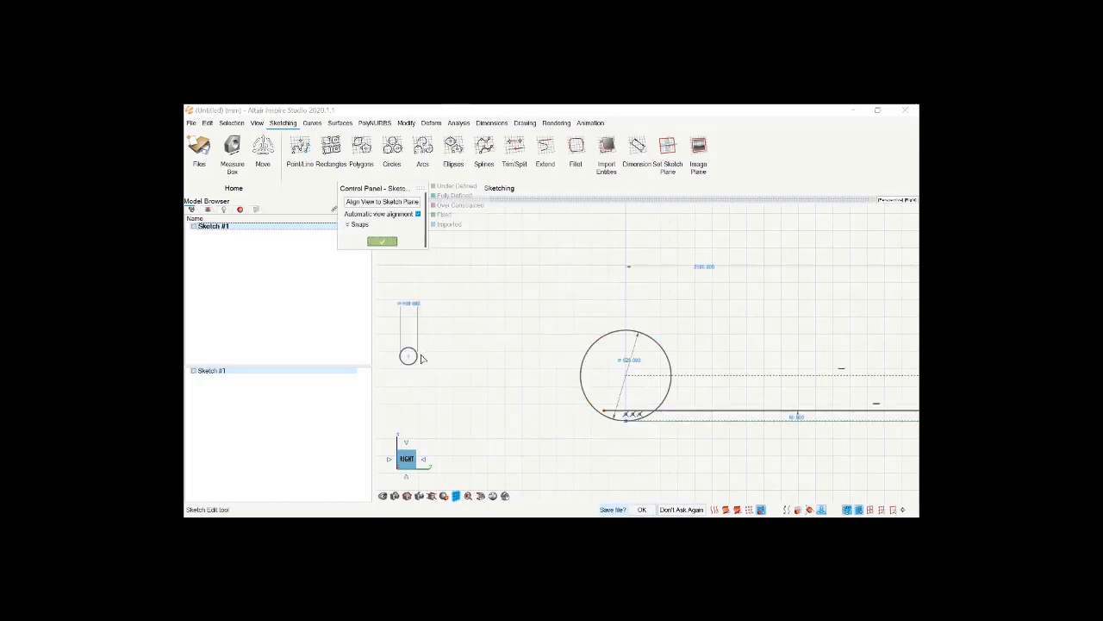
# Set the small circle's diameter to 200 mm
pyautogui.click(418, 317)
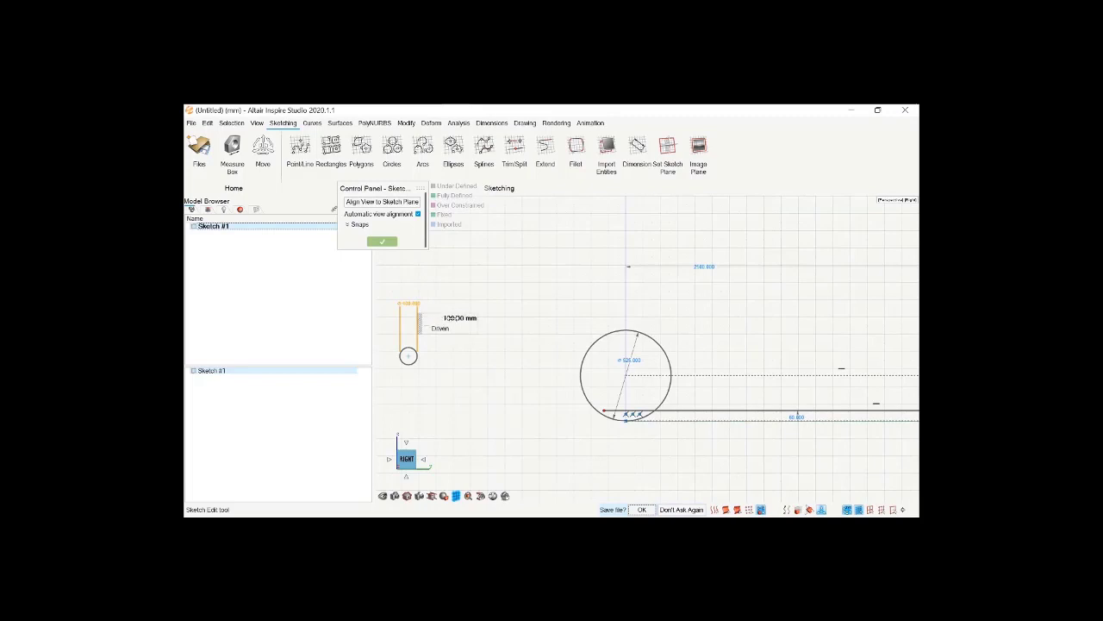
pyautogui.write('200')
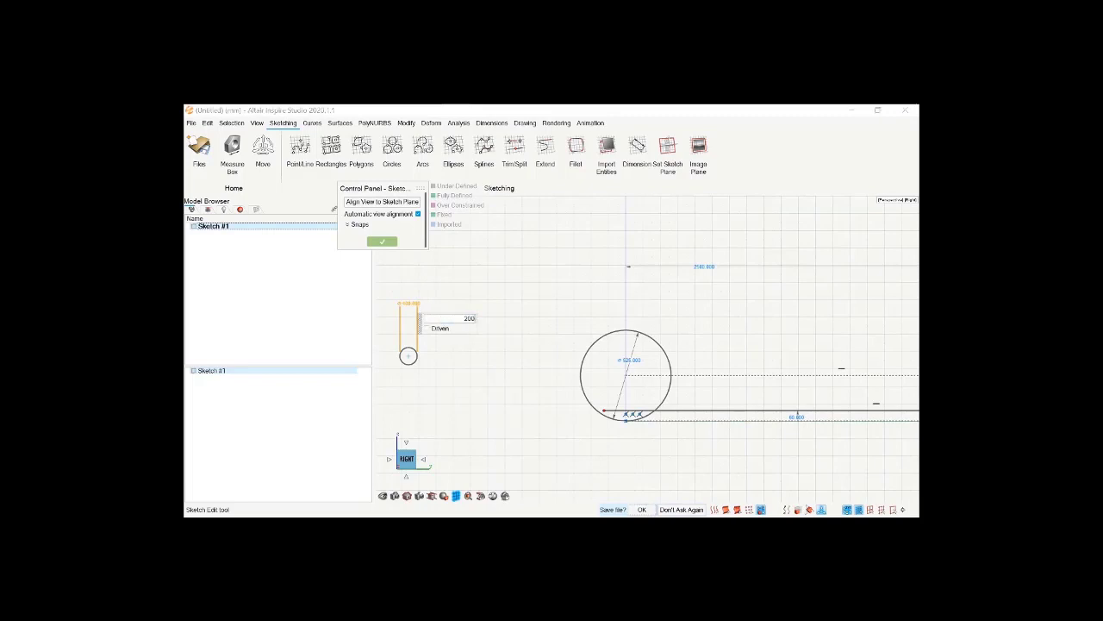
pyautogui.press('Return')
# Sketch a horizontal line from the small circle's lowest point to just before the first wheel, and exit the sketch
pyautogui.scroll(-1, 569, 444)
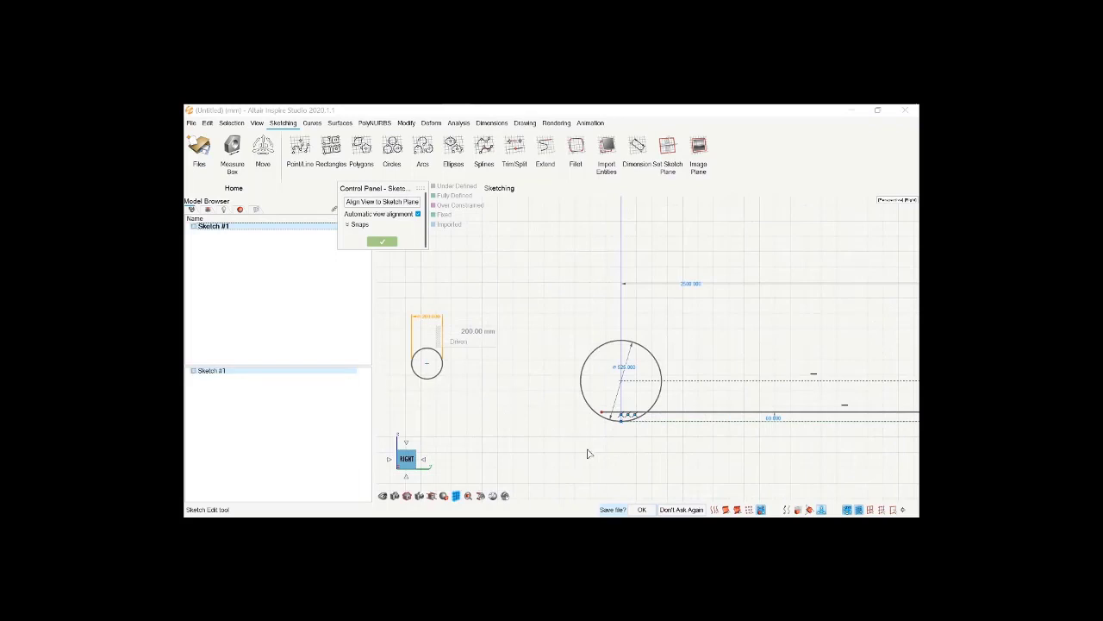
pyautogui.click(306, 148)
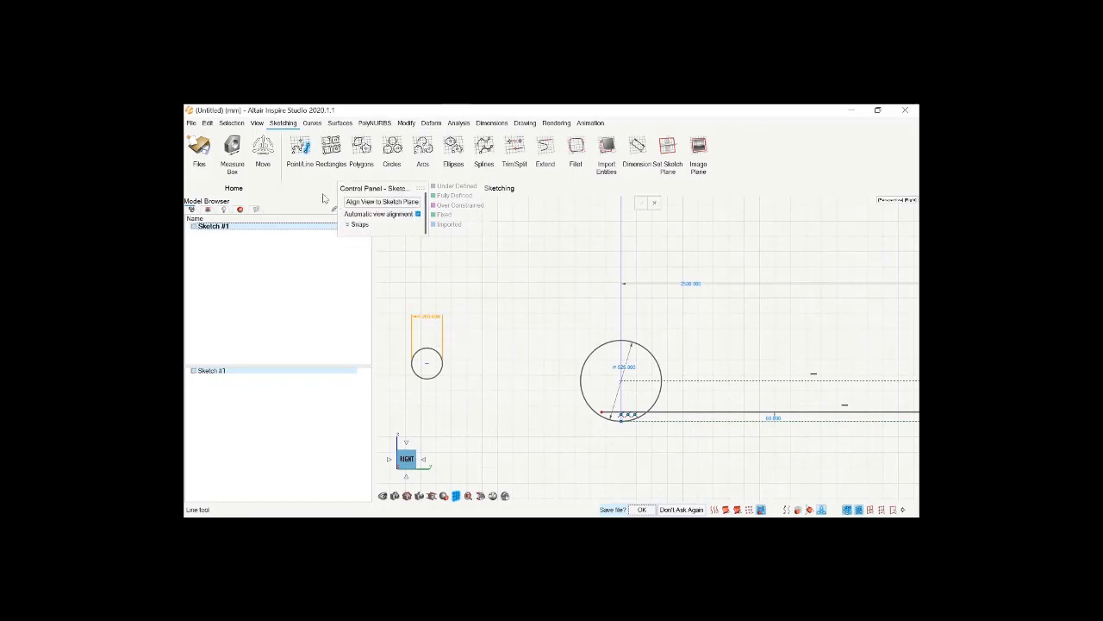
pyautogui.click(427, 376)
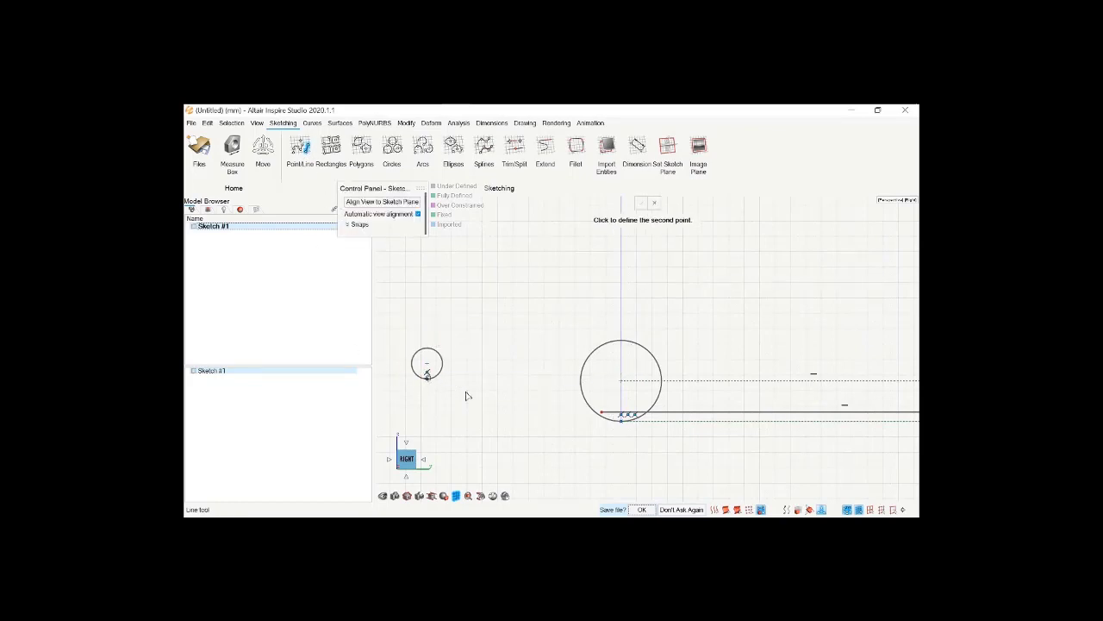
pyautogui.click(569, 379)
pyautogui.rightClick(569, 381)
pyautogui.rightClick(544, 396)
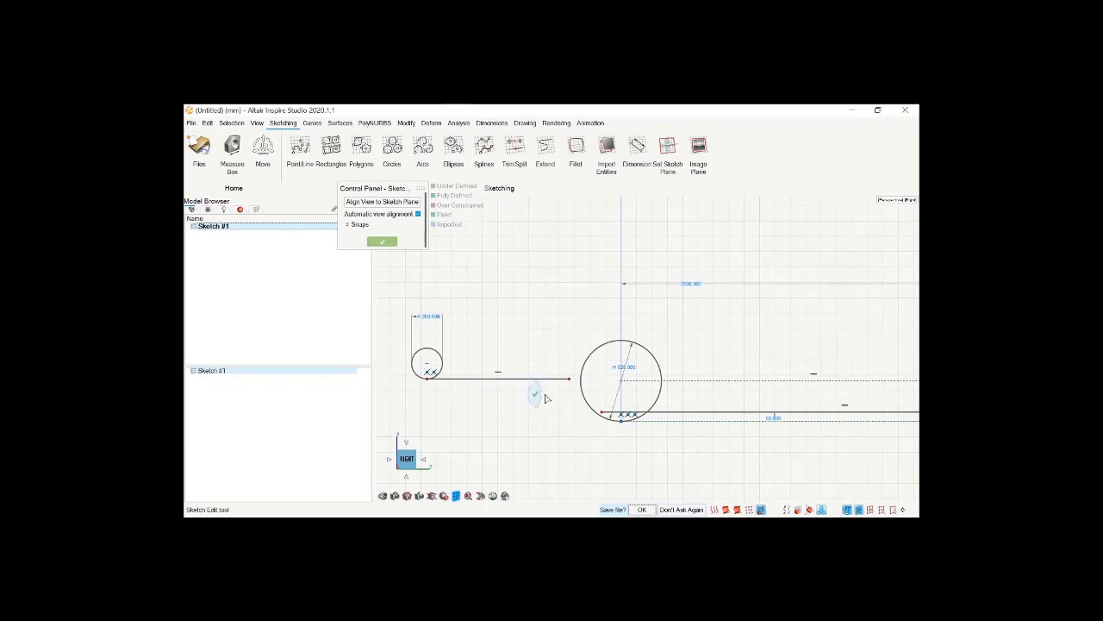
pyautogui.click(512, 448)
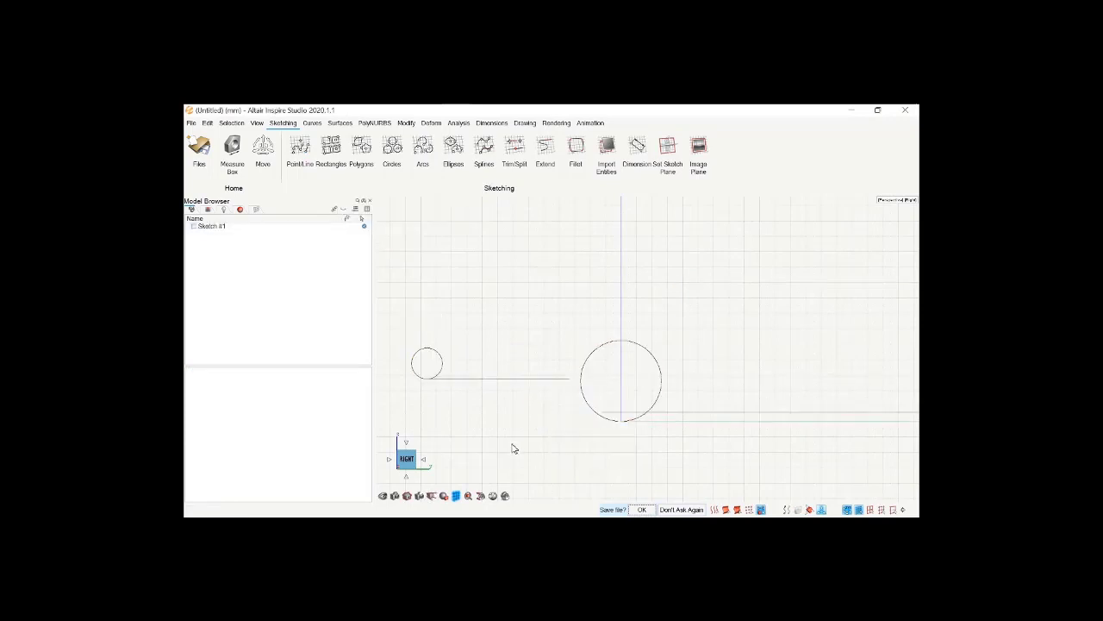
# Reopen the sketch, dimension the vertical distance between the small circle's line and the ground line, and set it to 175 mm
pyautogui.doubleClick(518, 379)
pyautogui.scroll(-1, 546, 418)
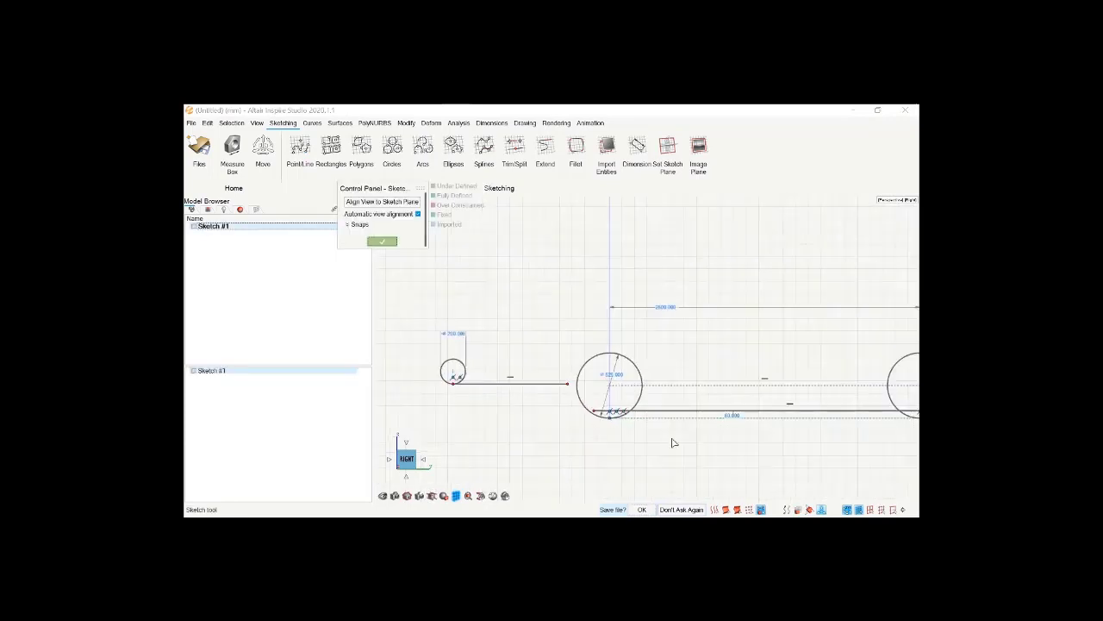
pyautogui.scroll(1, 673, 442)
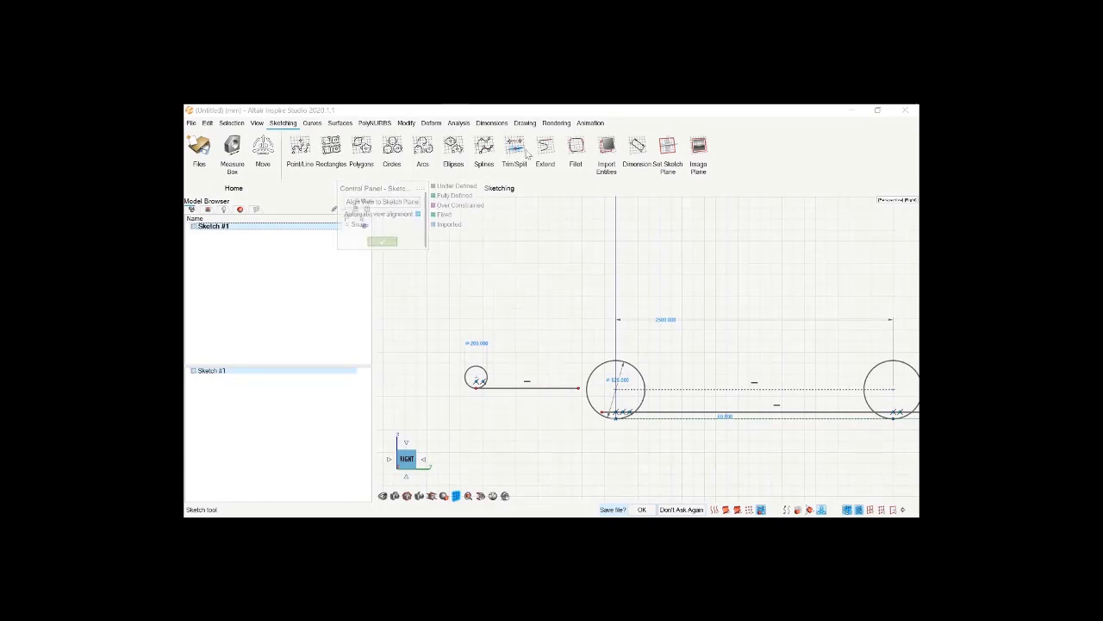
pyautogui.click(637, 146)
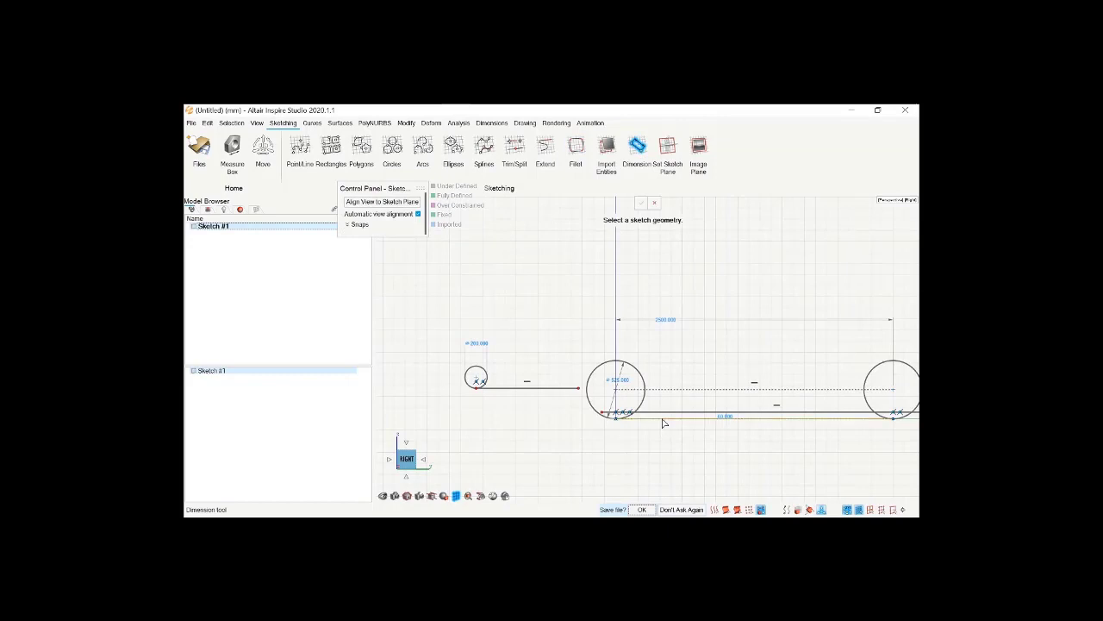
pyautogui.click(527, 388)
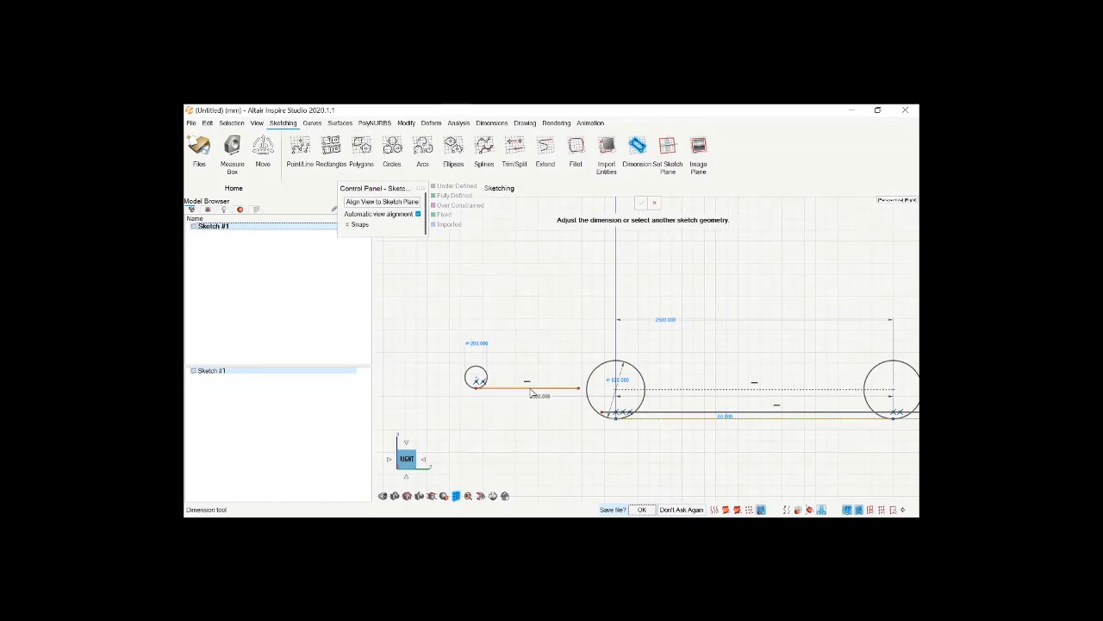
pyautogui.click(437, 398)
pyautogui.doubleClick(439, 395)
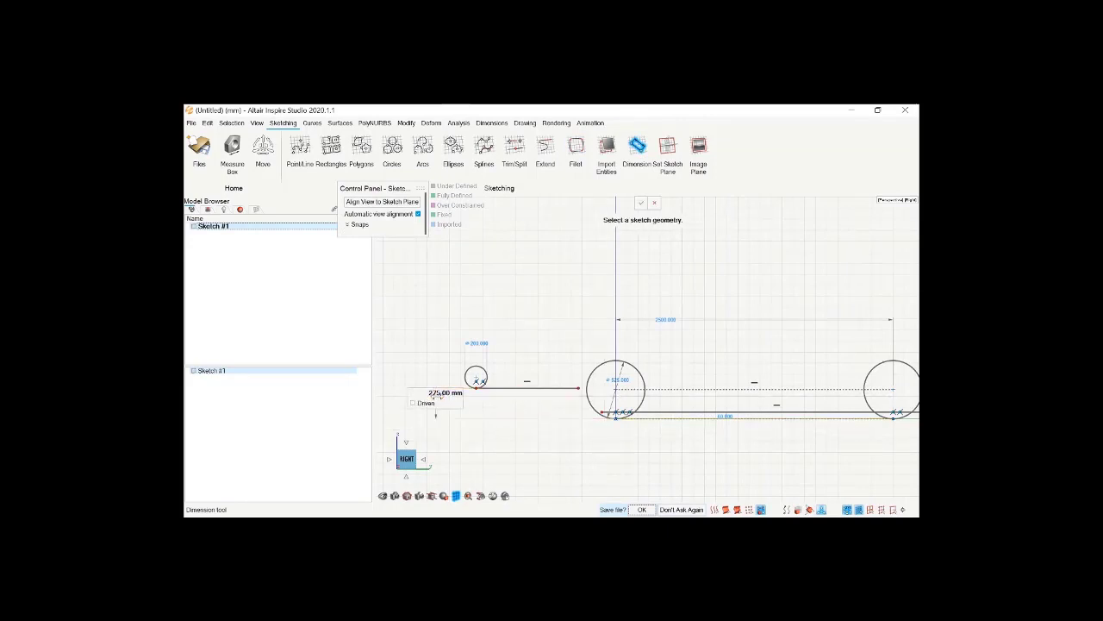
pyautogui.click(438, 394)
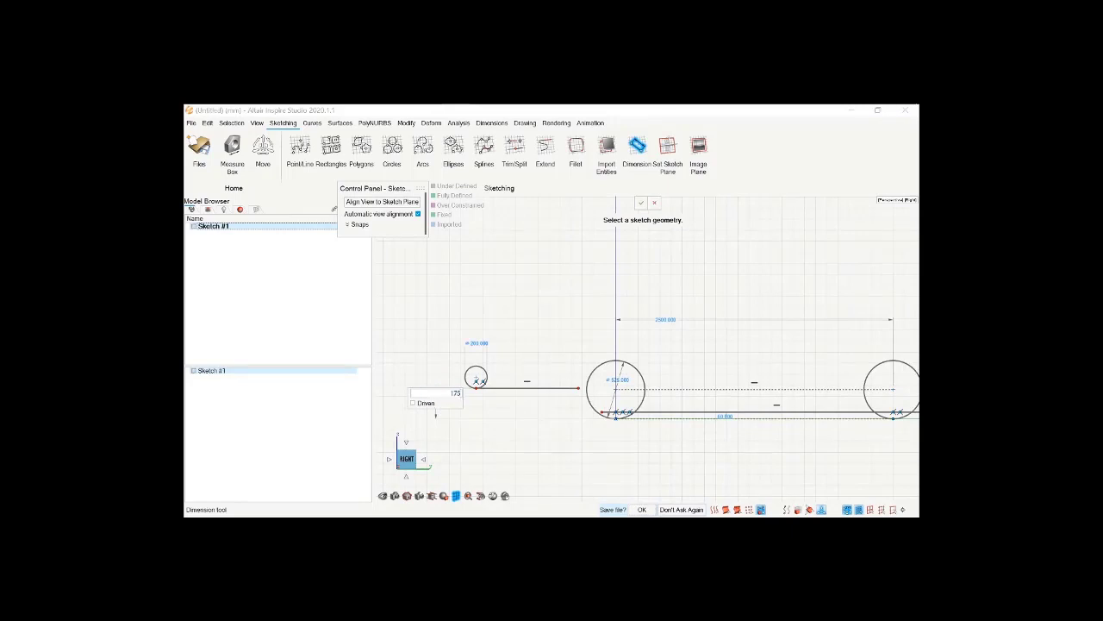
pyautogui.press('Return')
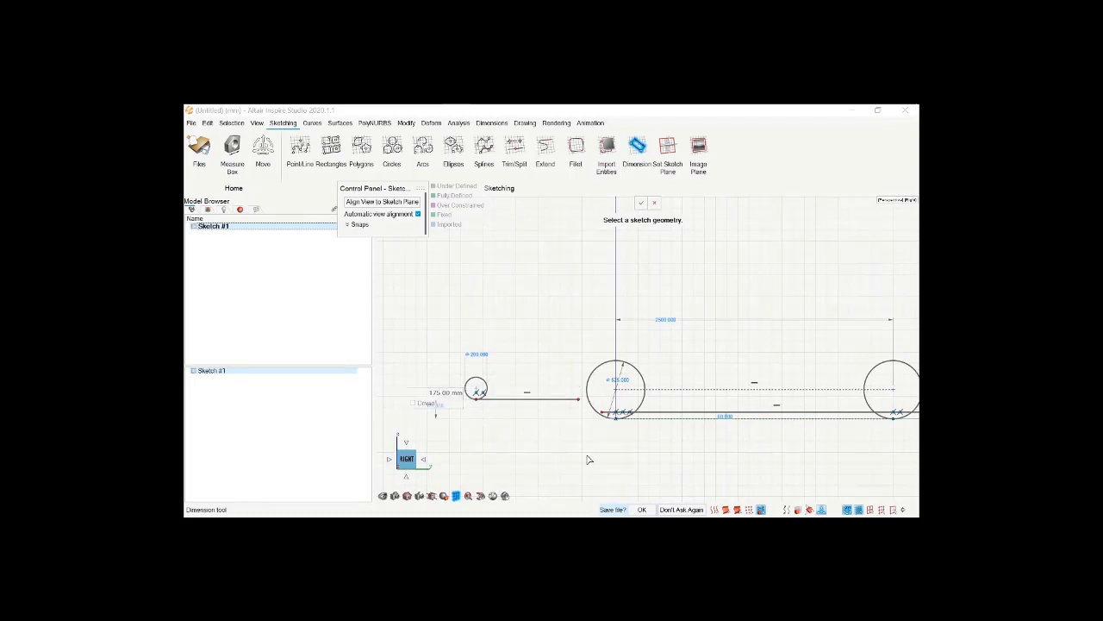
# Draw a three-point arc from a point on the small circle's horizontal line, curving down toward the first wheel
pyautogui.scroll(2, 587, 459)
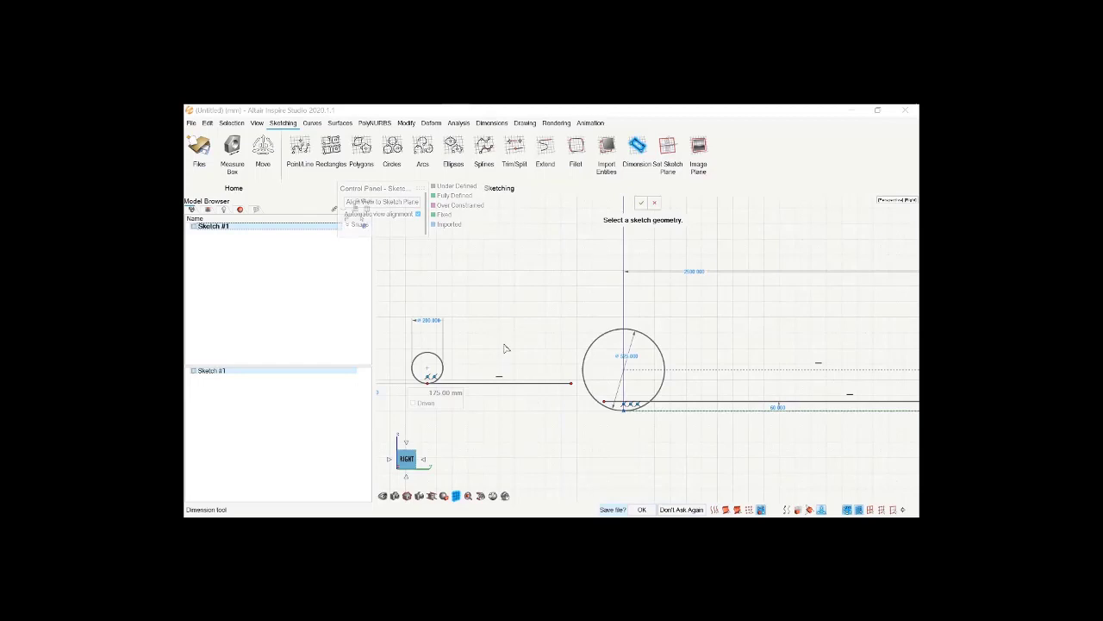
pyautogui.scroll(-3, 502, 355)
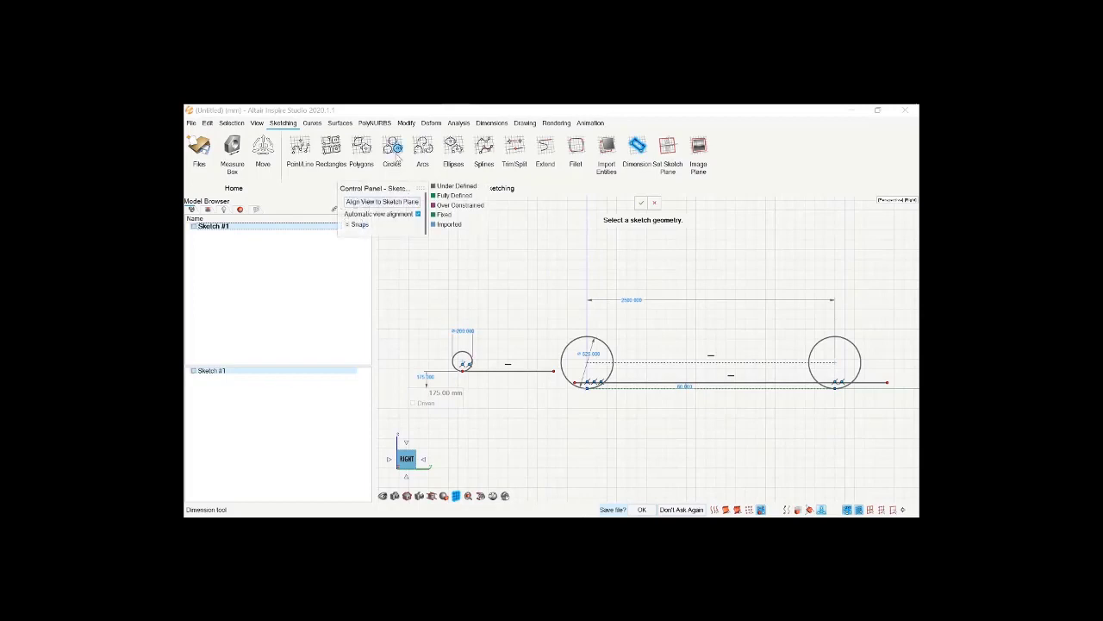
pyautogui.click(430, 160)
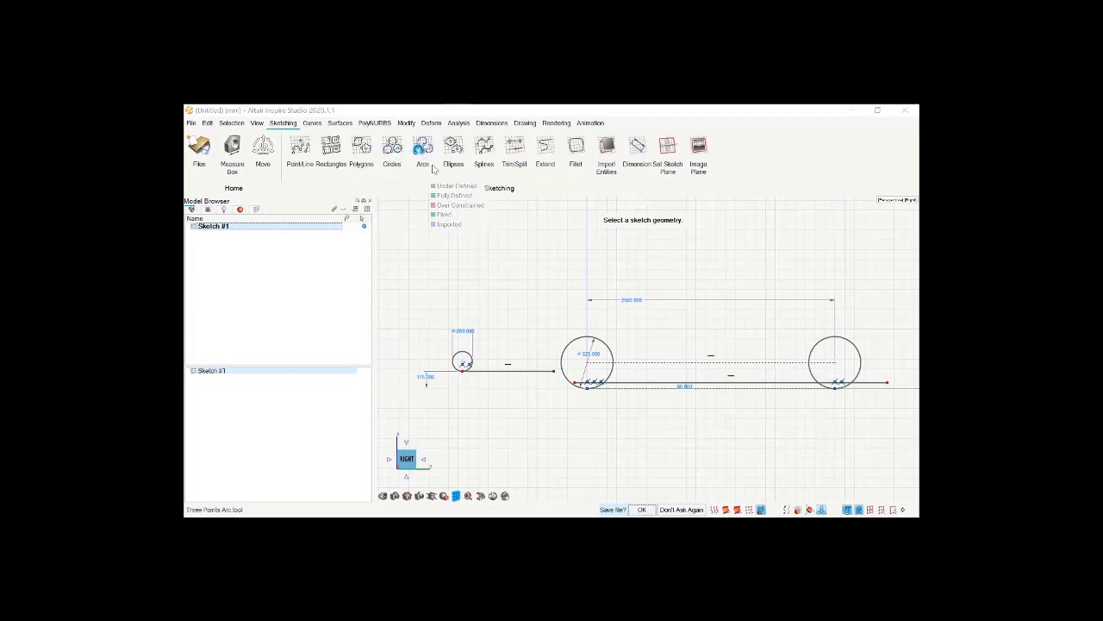
pyautogui.scroll(3, 564, 385)
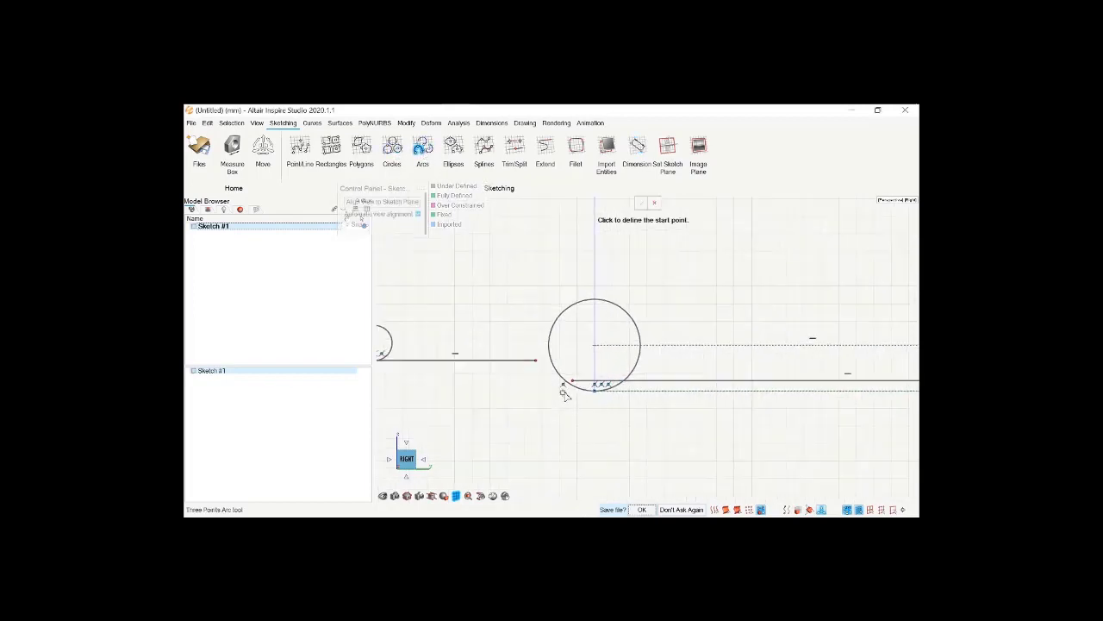
pyautogui.click(471, 359)
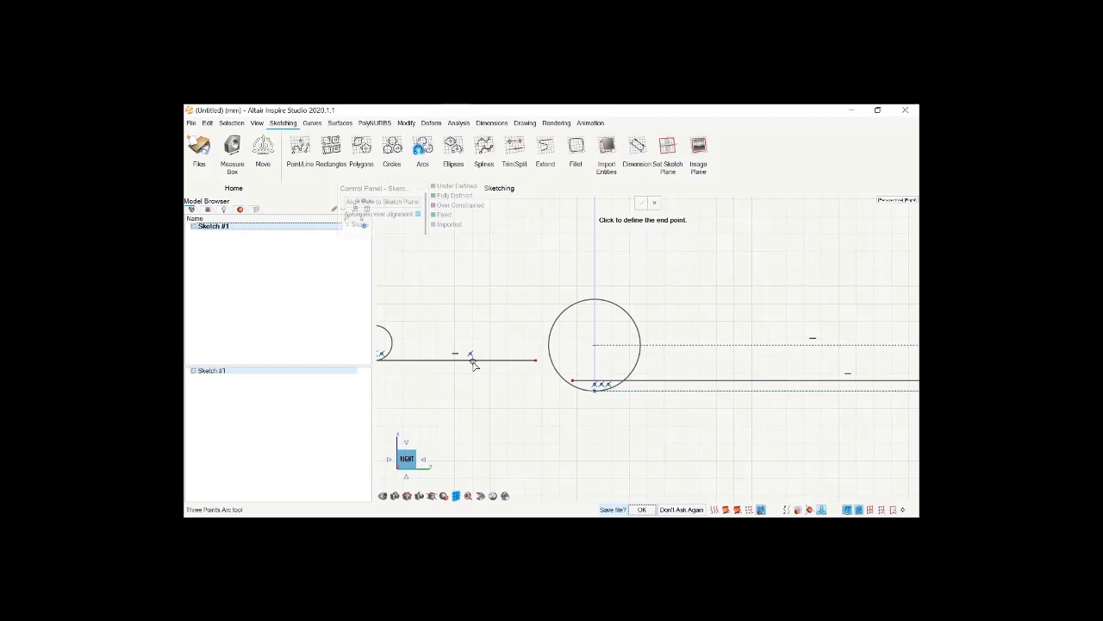
pyautogui.click(523, 376)
pyautogui.click(518, 372)
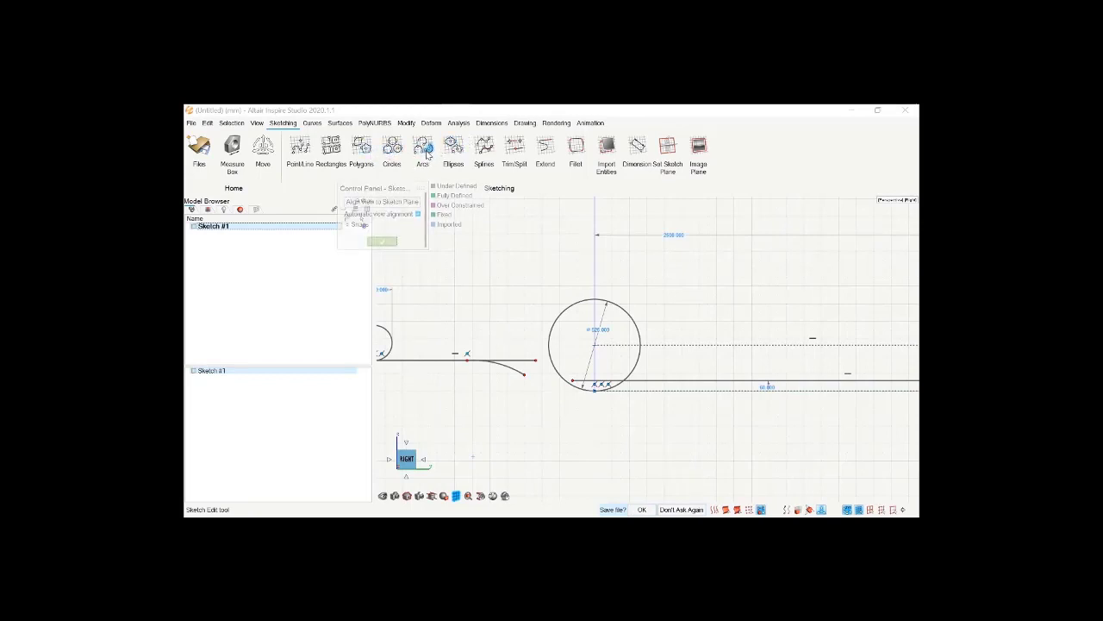
# Draw a second three-point arc from the first arc's lower end to the underbody line's front end, and exit the sketch
pyautogui.click(427, 153)
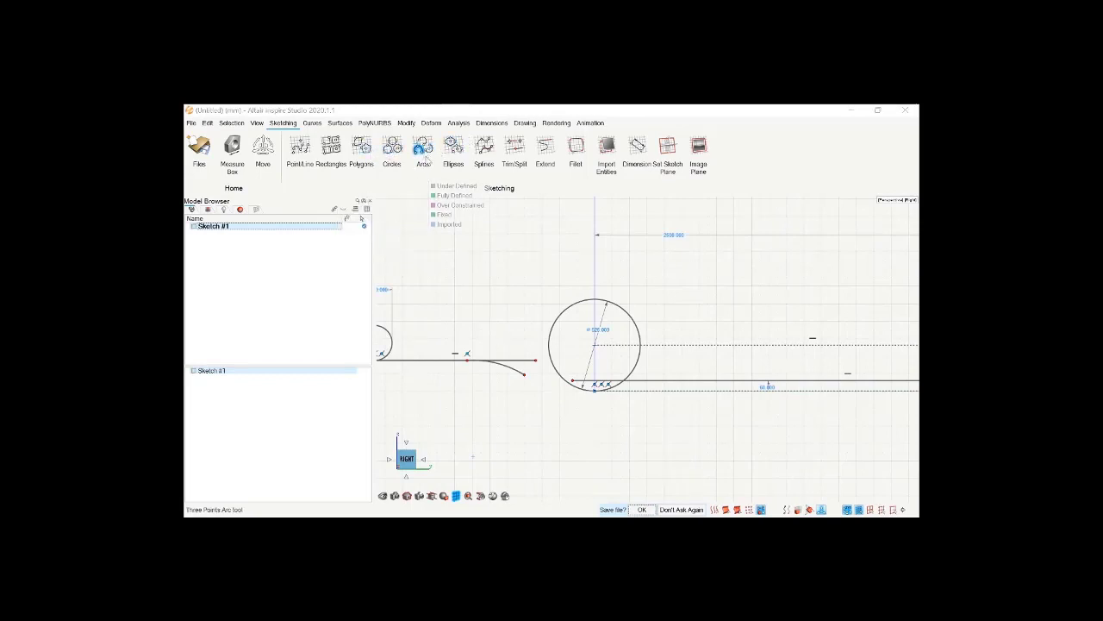
pyautogui.click(524, 372)
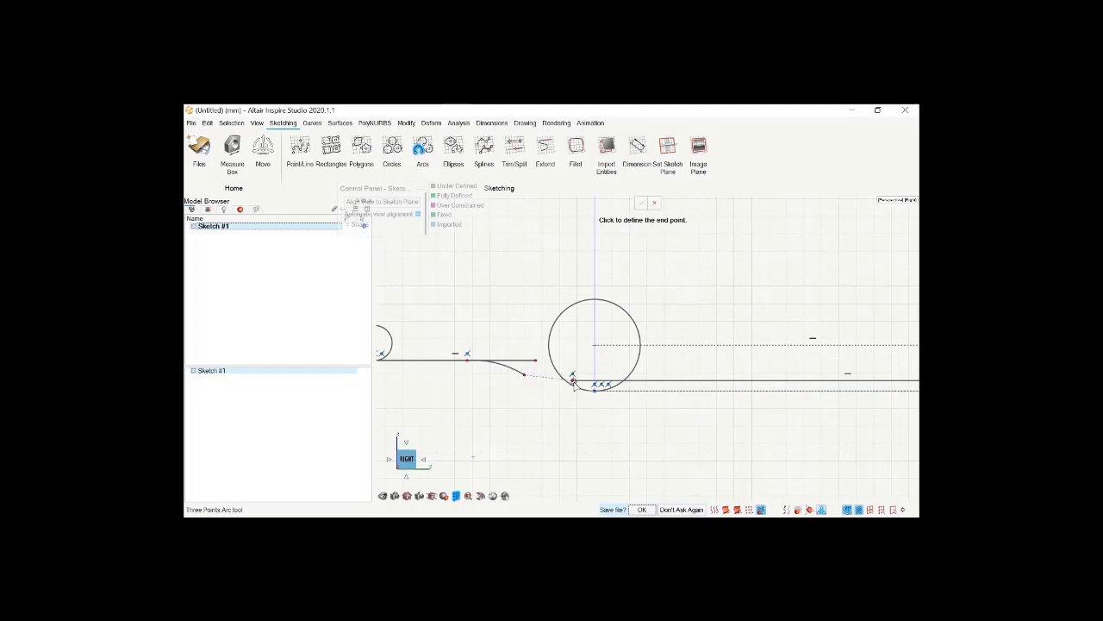
pyautogui.click(572, 379)
pyautogui.click(551, 378)
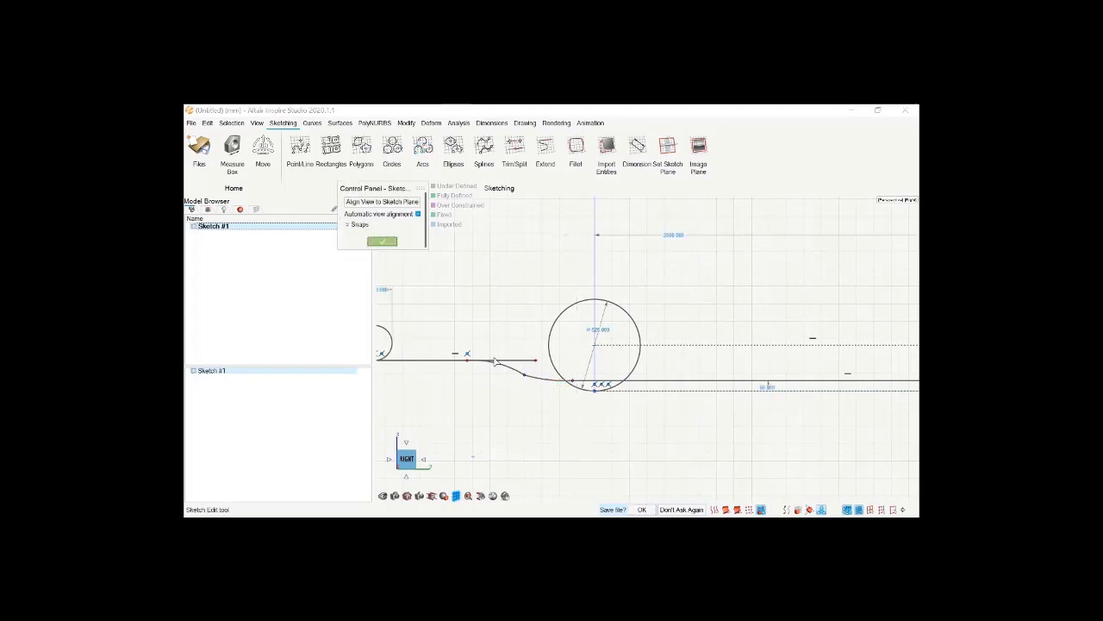
pyautogui.click(388, 242)
pyautogui.scroll(-1, 514, 420)
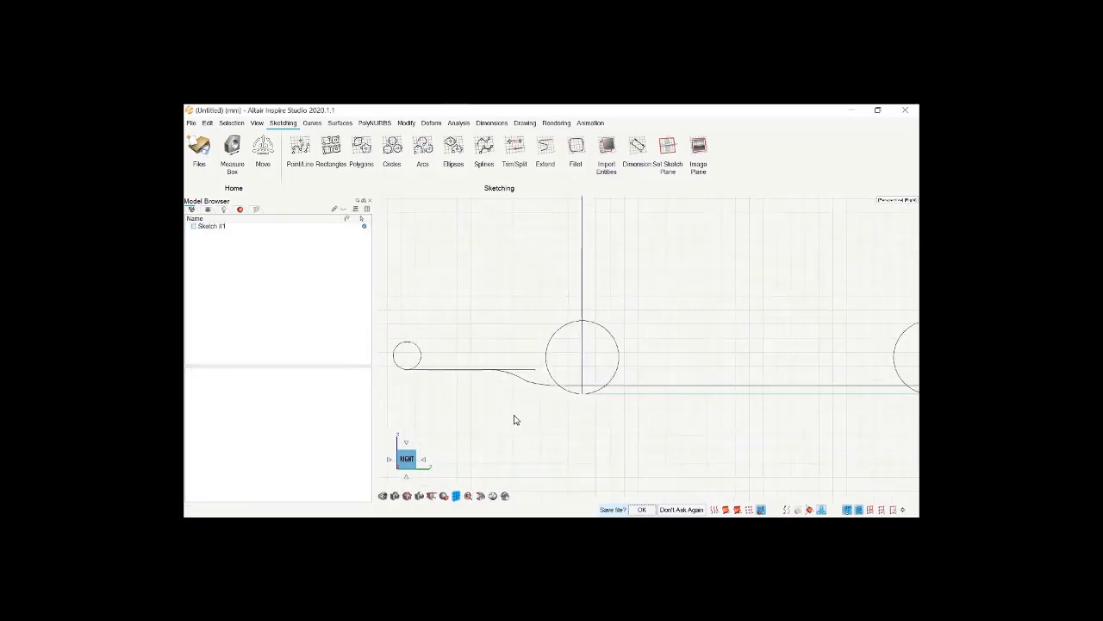
# Reopen the sketch and make the first arc tangent to the small circle's horizontal line and to the second arc
pyautogui.doubleClick(491, 372)
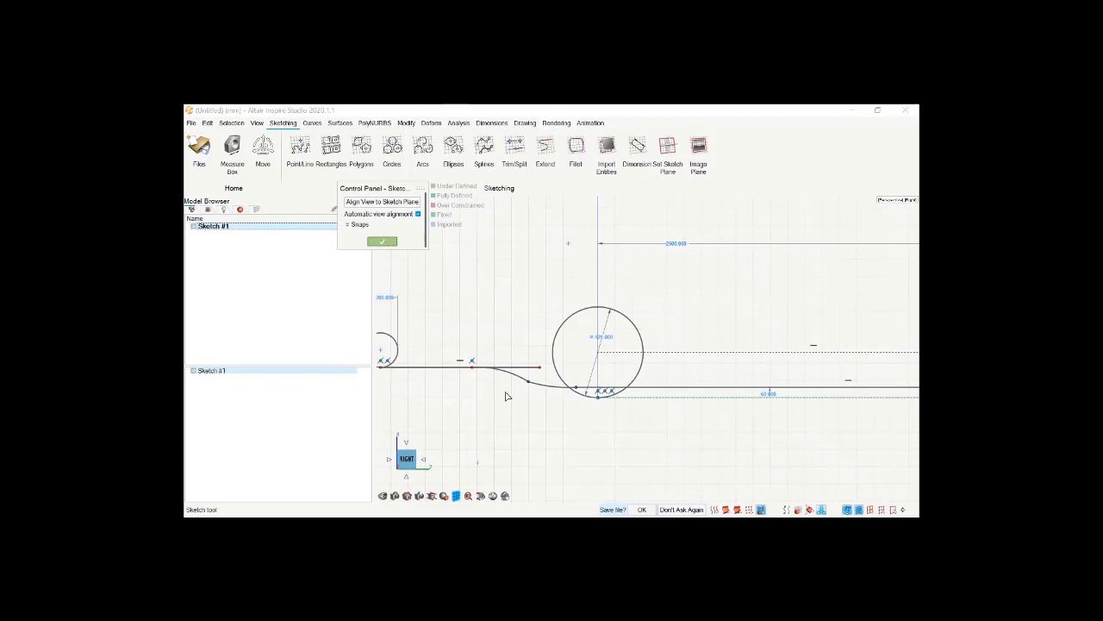
pyautogui.click(508, 376)
pyautogui.click(463, 371)
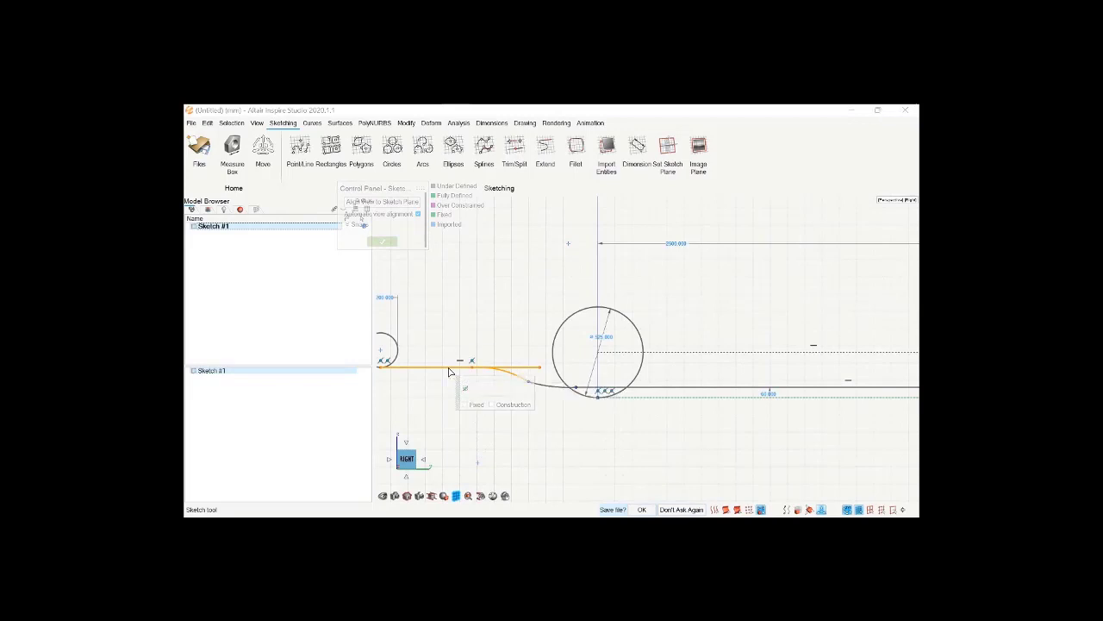
pyautogui.click(557, 436)
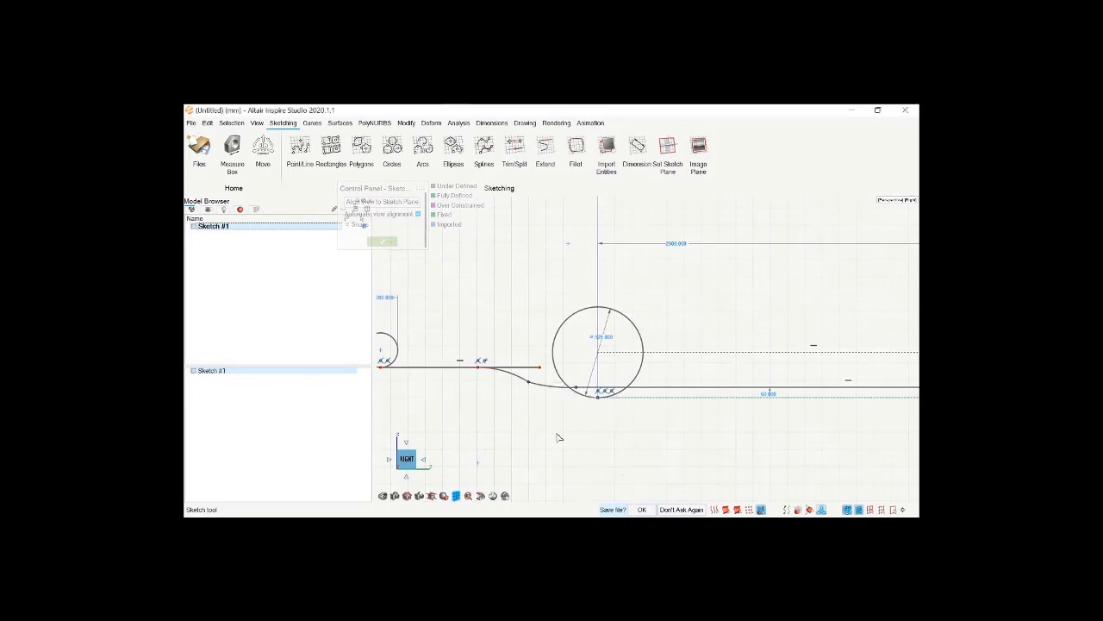
pyautogui.click(540, 389)
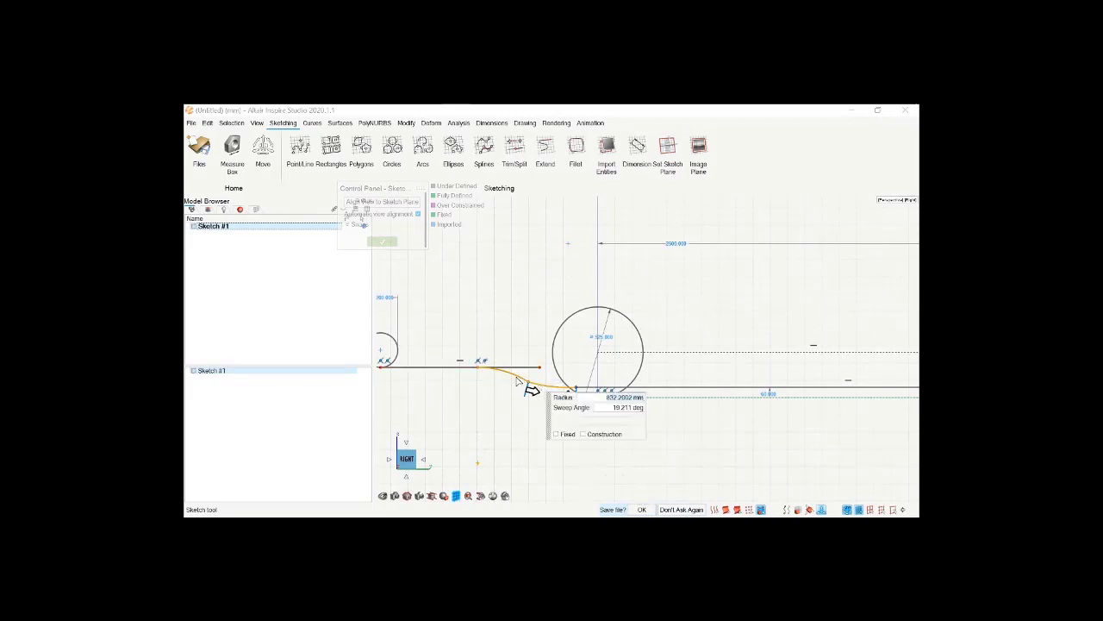
pyautogui.keyDown('ctrl'); pyautogui.click(517, 377); pyautogui.keyUp('ctrl')
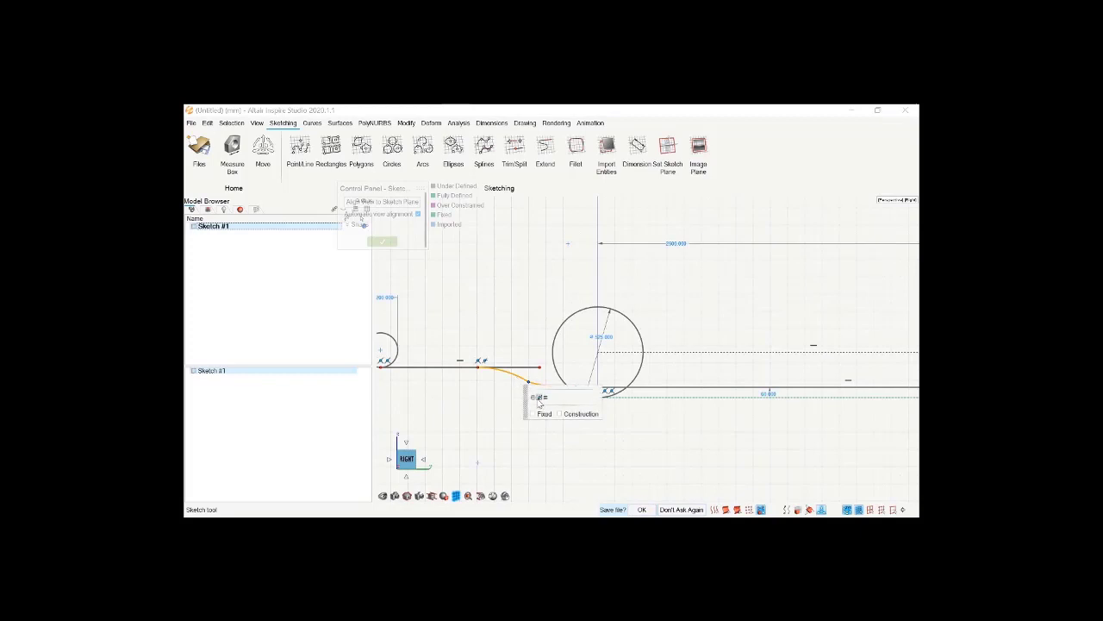
pyautogui.click(537, 399)
# Make the second arc tangent to the underbody line, and trim the front horizontal line's overhang past the first arc
pyautogui.click(656, 390)
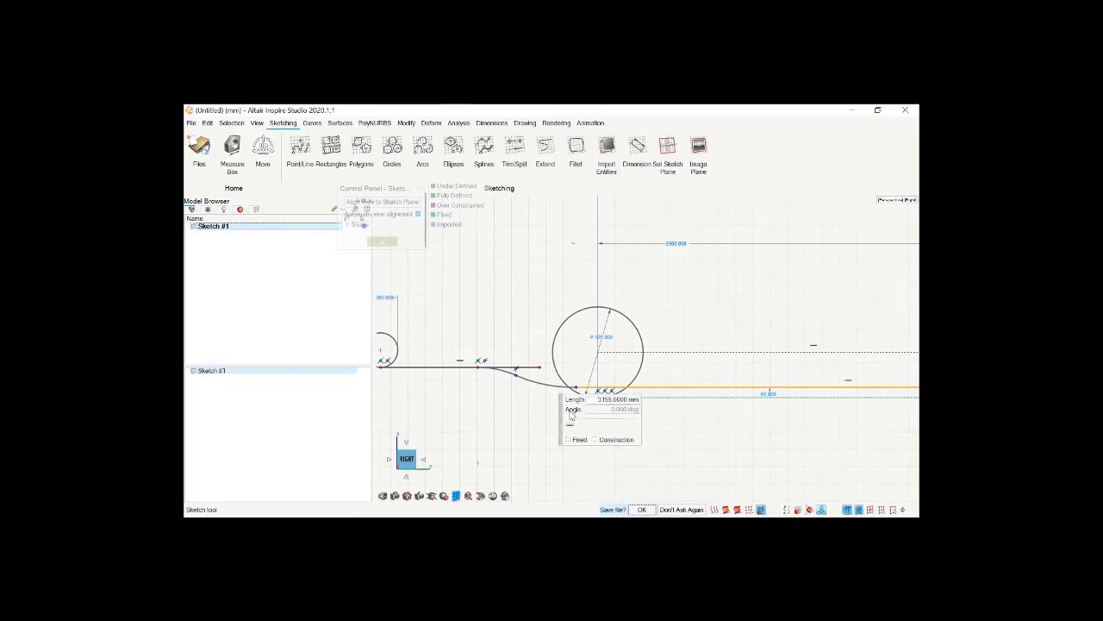
pyautogui.click(550, 388)
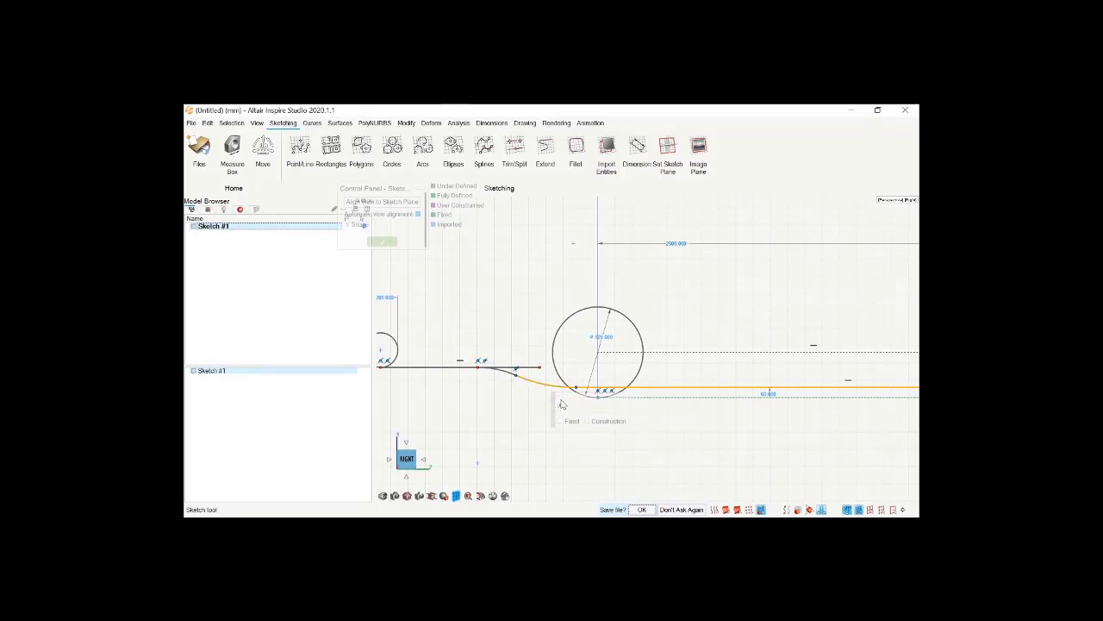
pyautogui.click(510, 411)
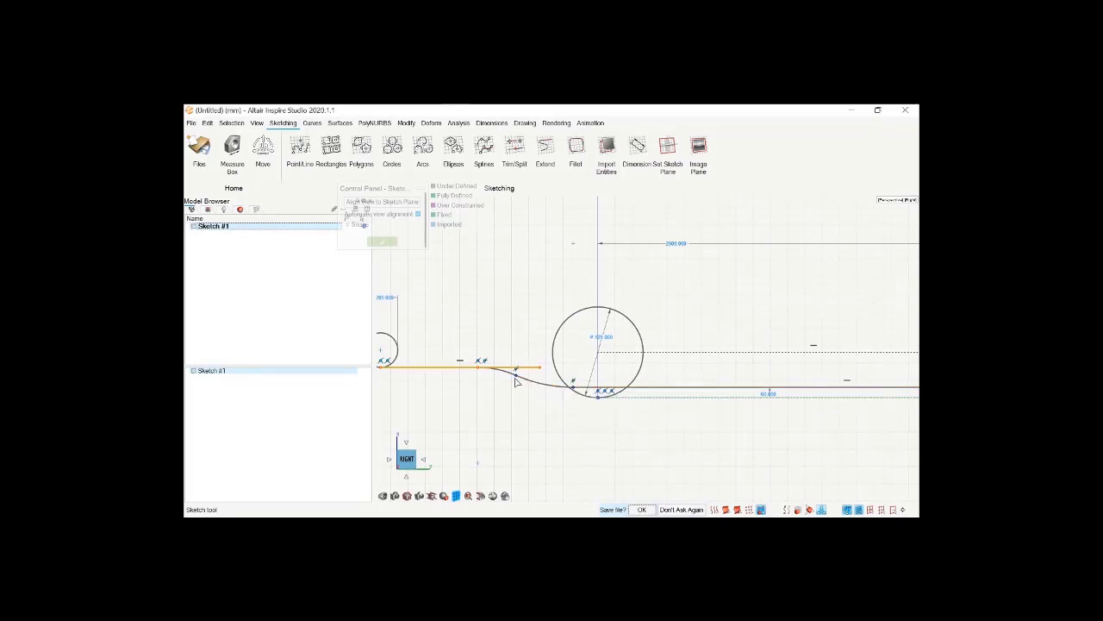
pyautogui.click(514, 145)
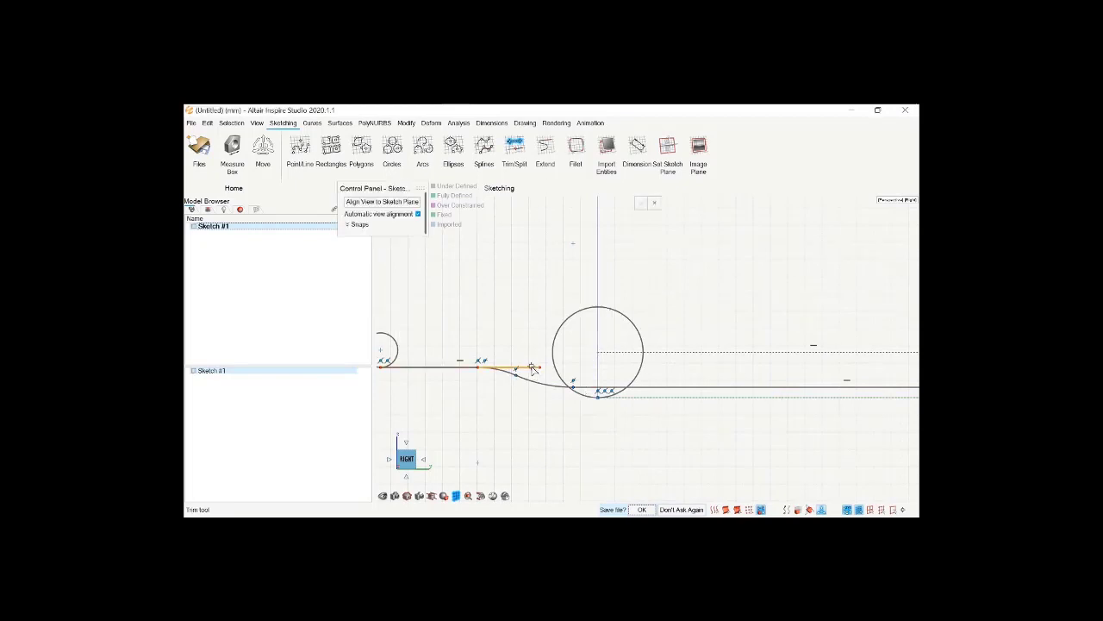
pyautogui.scroll(-3, 551, 297)
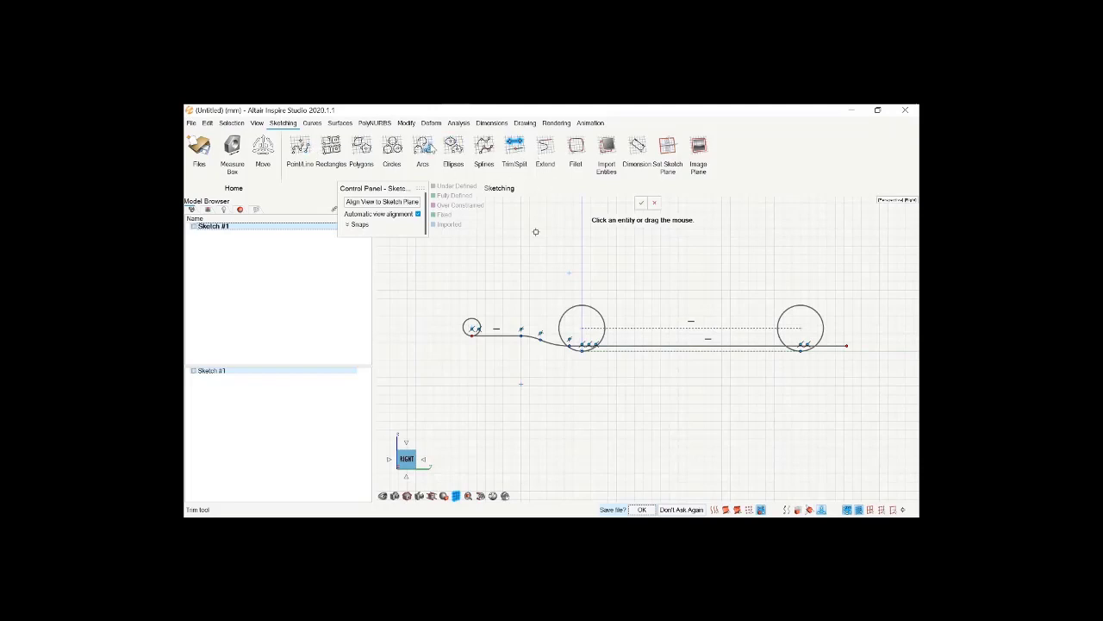
# Sketch a vertical line just ahead of the rear wheel, from slightly above the underbody line to well above the wheels
pyautogui.click(300, 148)
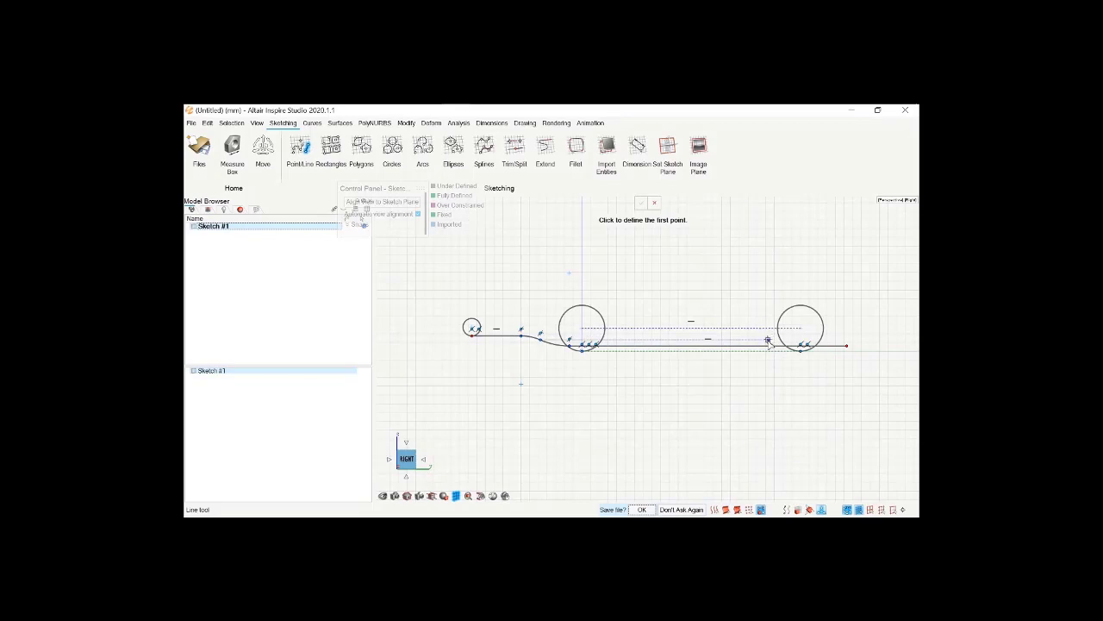
pyautogui.click(767, 341)
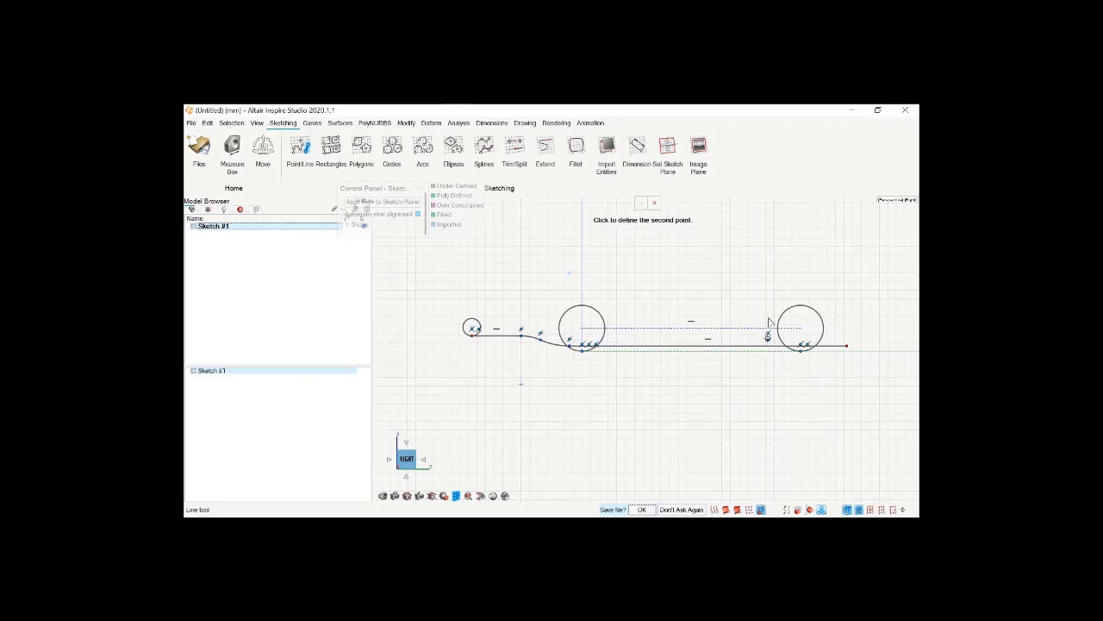
pyautogui.click(764, 265)
pyautogui.moveTo(764, 263)
pyautogui.mouseDown()
pyautogui.moveTo(783, 257)
pyautogui.moveTo(768, 256)
pyautogui.mouseUp()
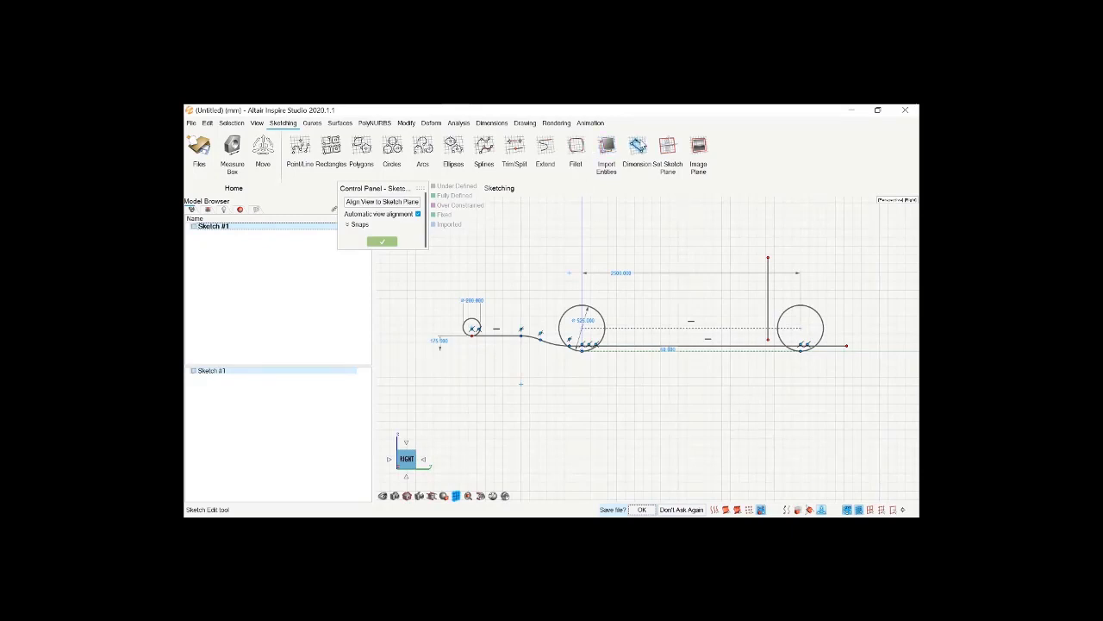
# Dimension the horizontal distance from the front wheel's centre to the vertical line and set it to 1775 mm
pyautogui.click(638, 144)
pyautogui.click(585, 333)
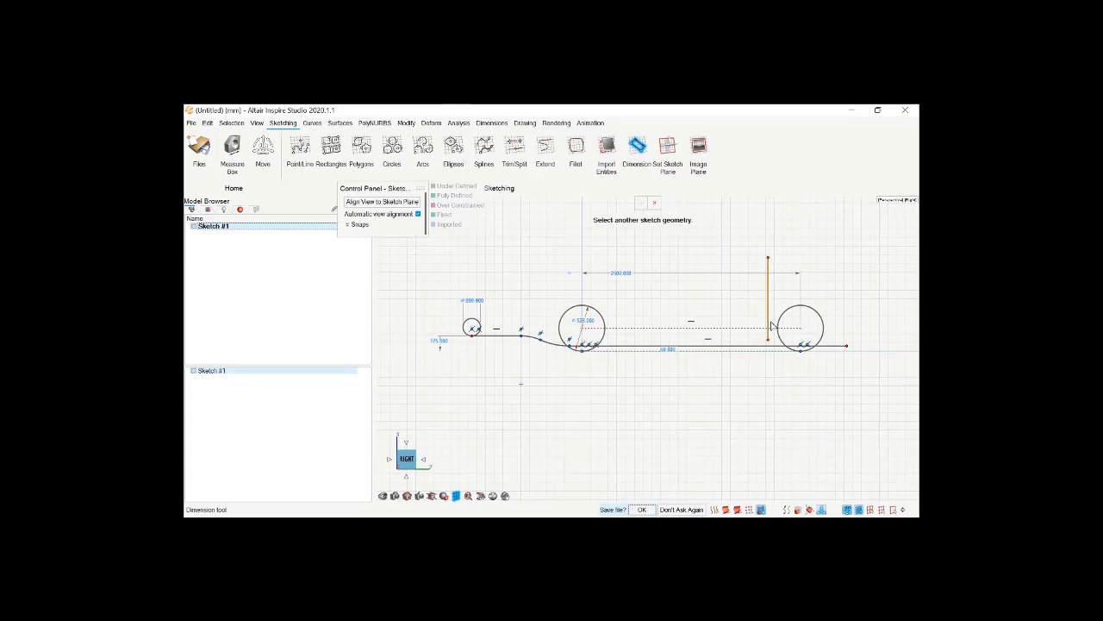
pyautogui.click(768, 325)
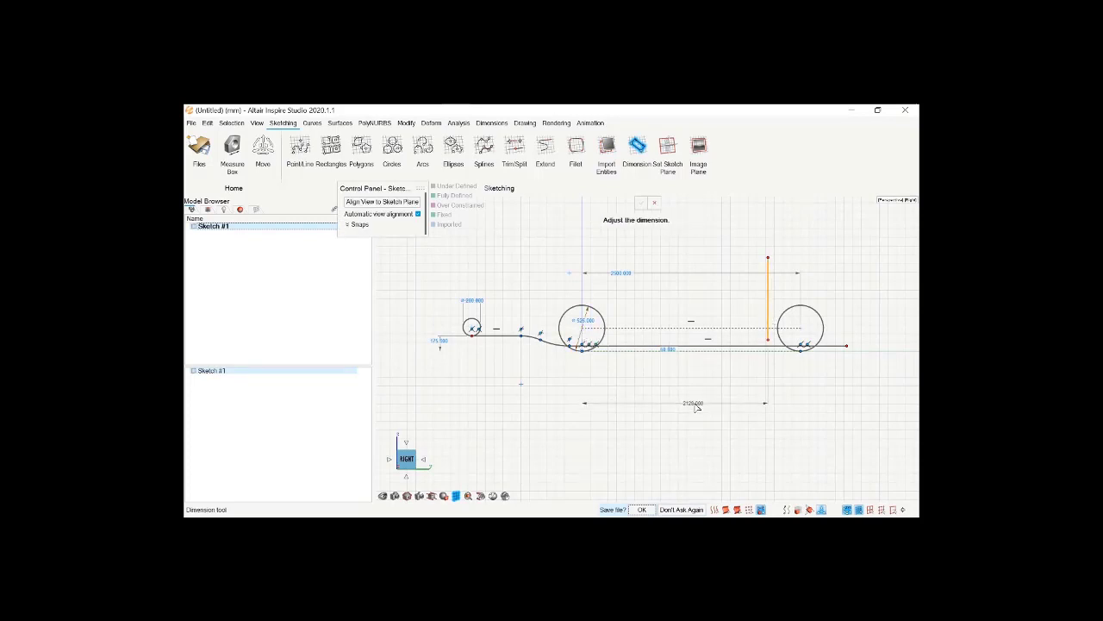
pyautogui.click(697, 406)
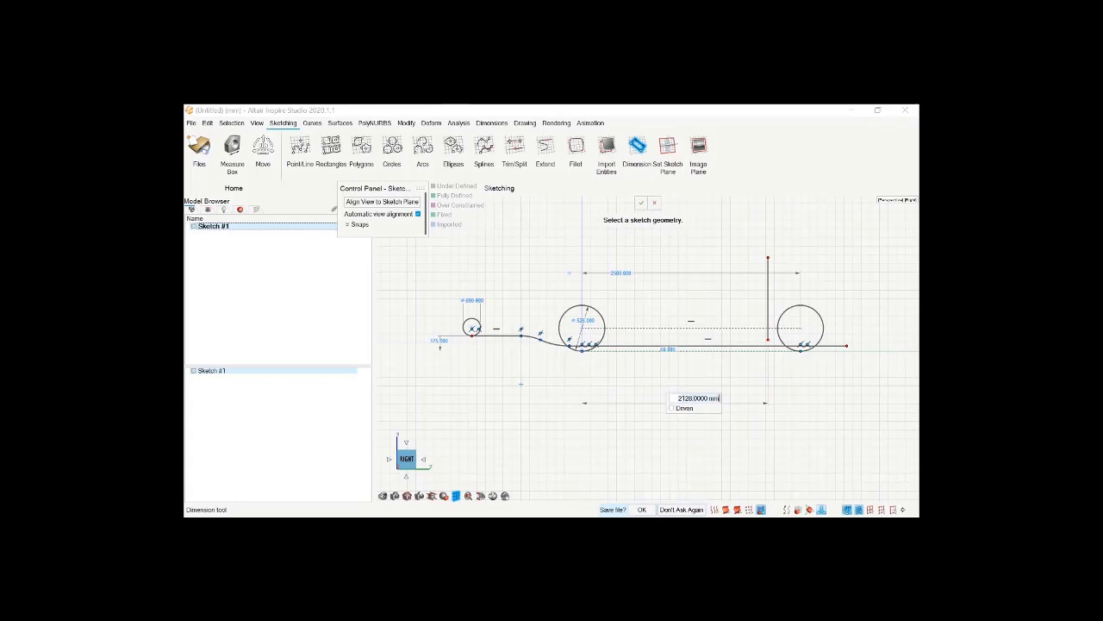
pyautogui.write('1775')
pyautogui.press('Return')
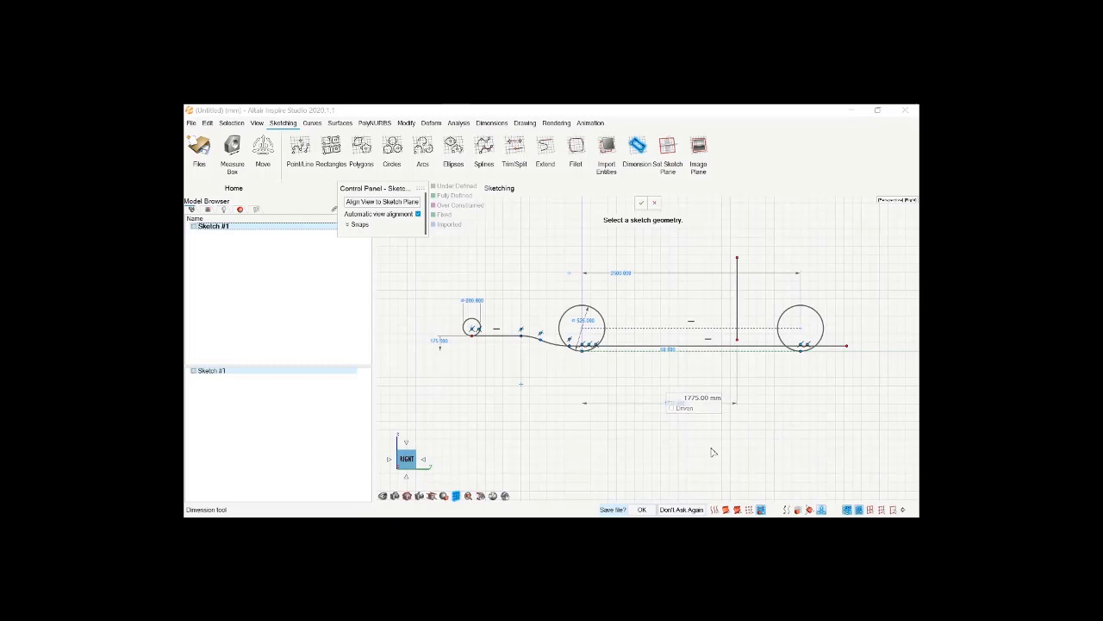
pyautogui.press('Escape')
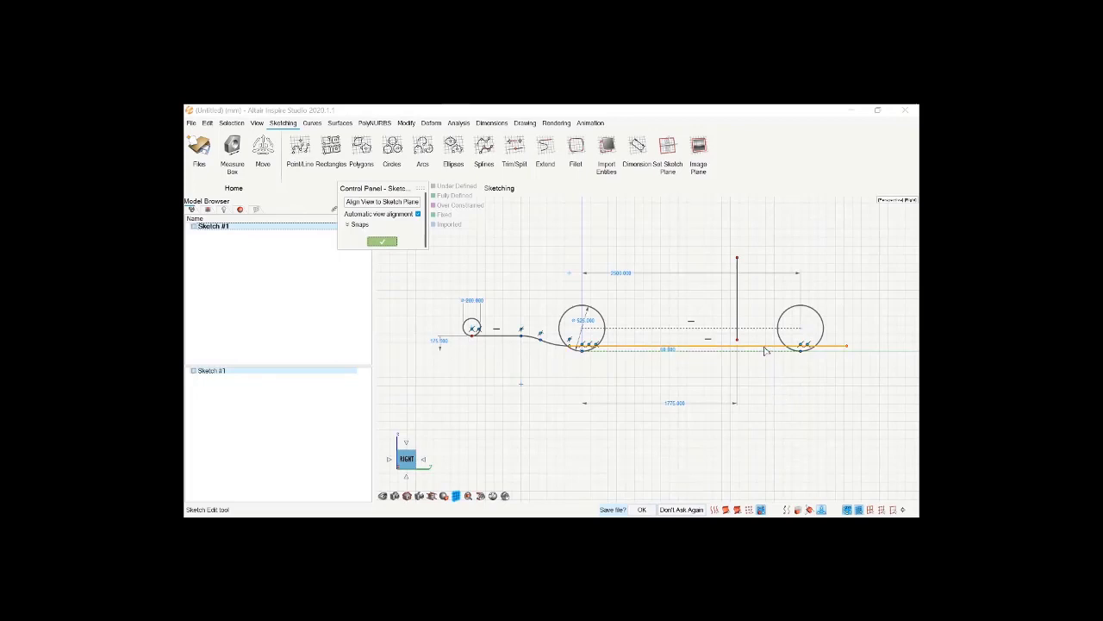
# Extend the vertical line's lower end down onto the ground line
pyautogui.scroll(2, 745, 344)
pyautogui.moveTo(733, 337); pyautogui.dragTo(735, 351)
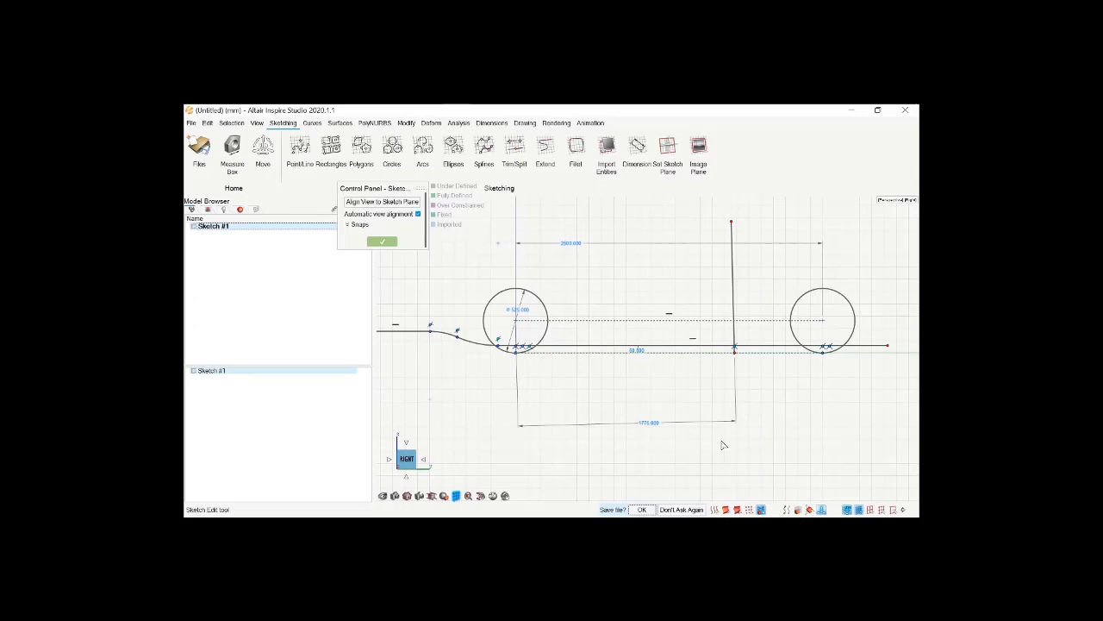
pyautogui.scroll(-2, 821, 439)
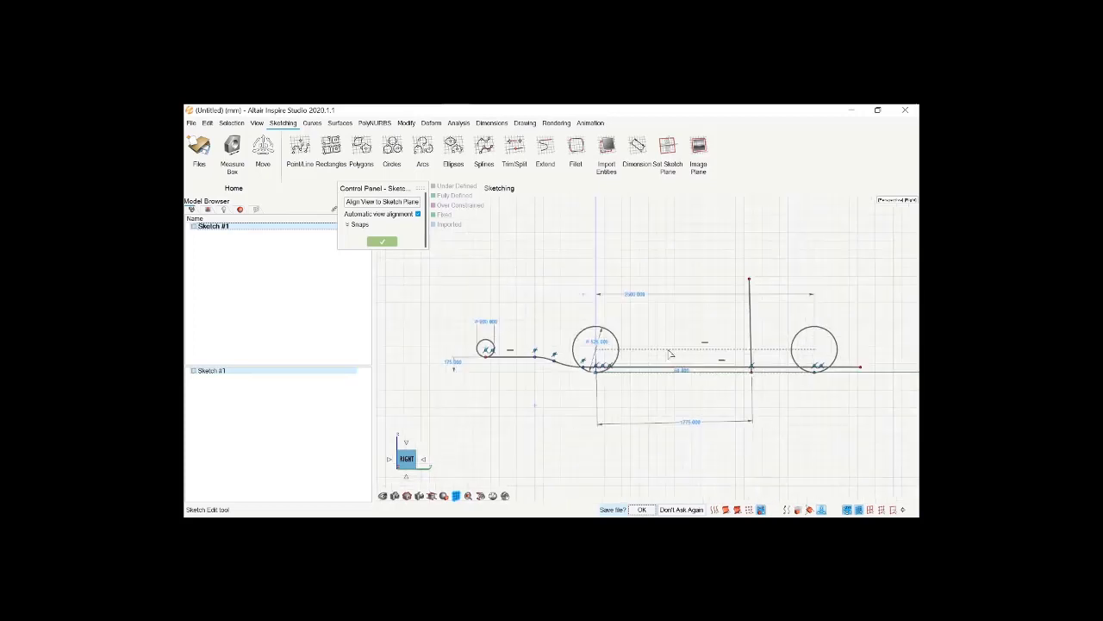
# Sketch a sloped line rising to just above the front wheel, and move its front end forward past the small circle
pyautogui.click(301, 149)
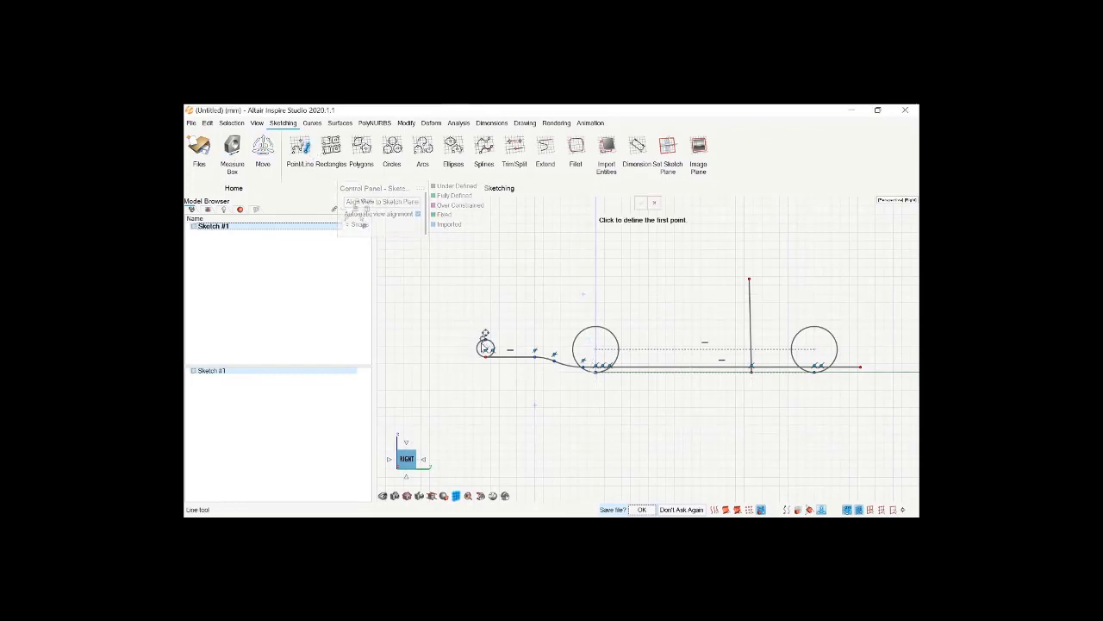
pyautogui.scroll(1, 483, 343)
pyautogui.click(498, 321)
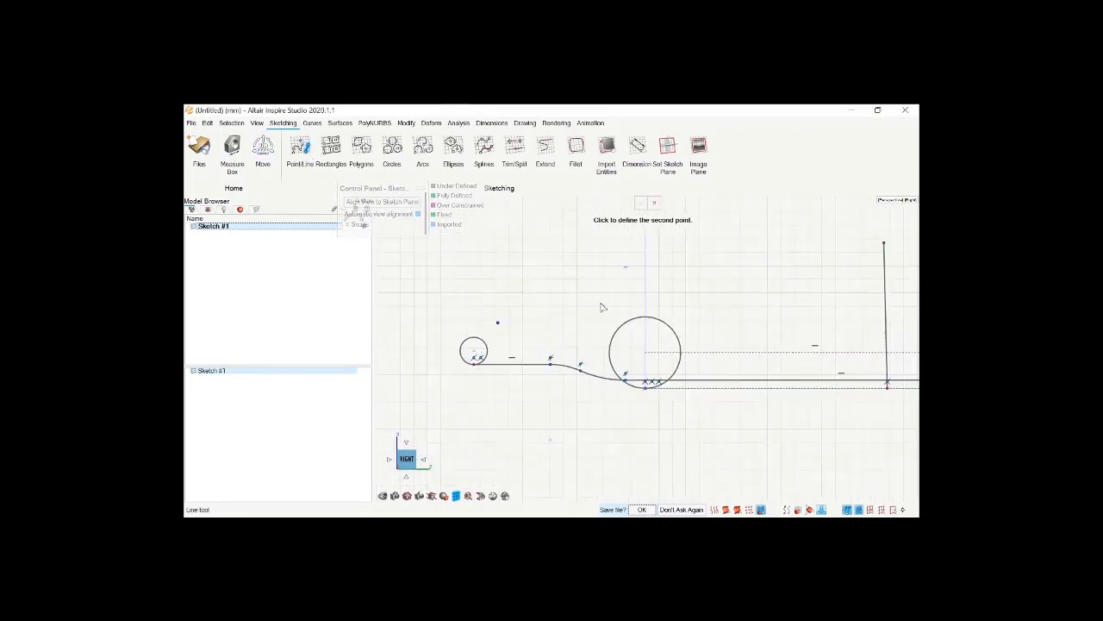
pyautogui.click(650, 298)
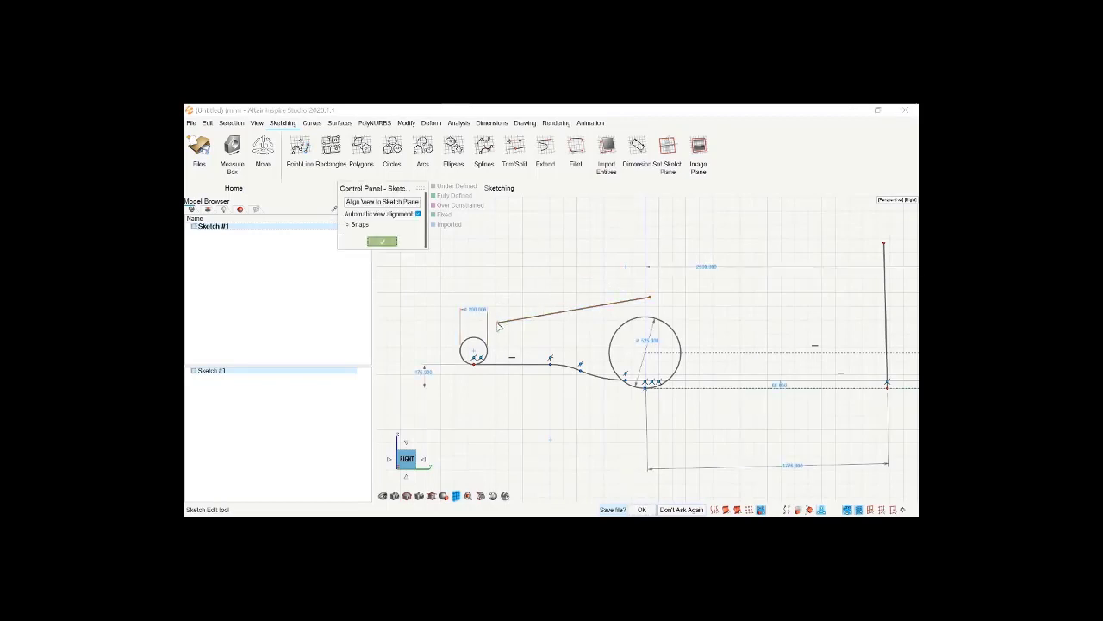
pyautogui.moveTo(467, 331); pyautogui.dragTo(435, 338)
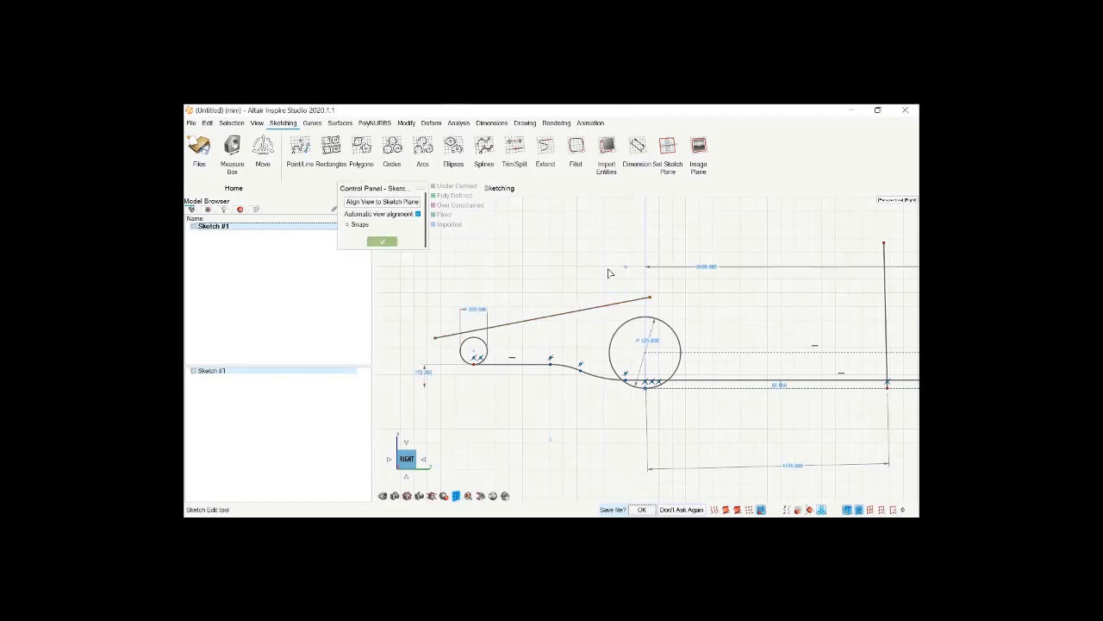
# Sketch a horizontal line level with the sloped line's upper end, from just behind that end to beyond the vertical line
pyautogui.scroll(-3, 472, 345)
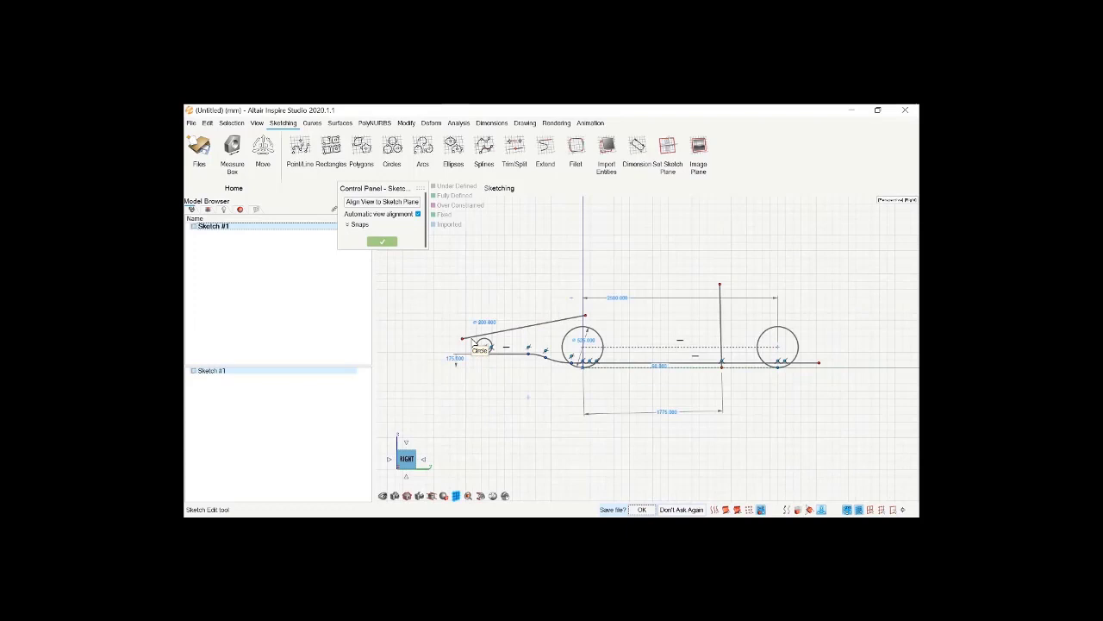
pyautogui.click(300, 149)
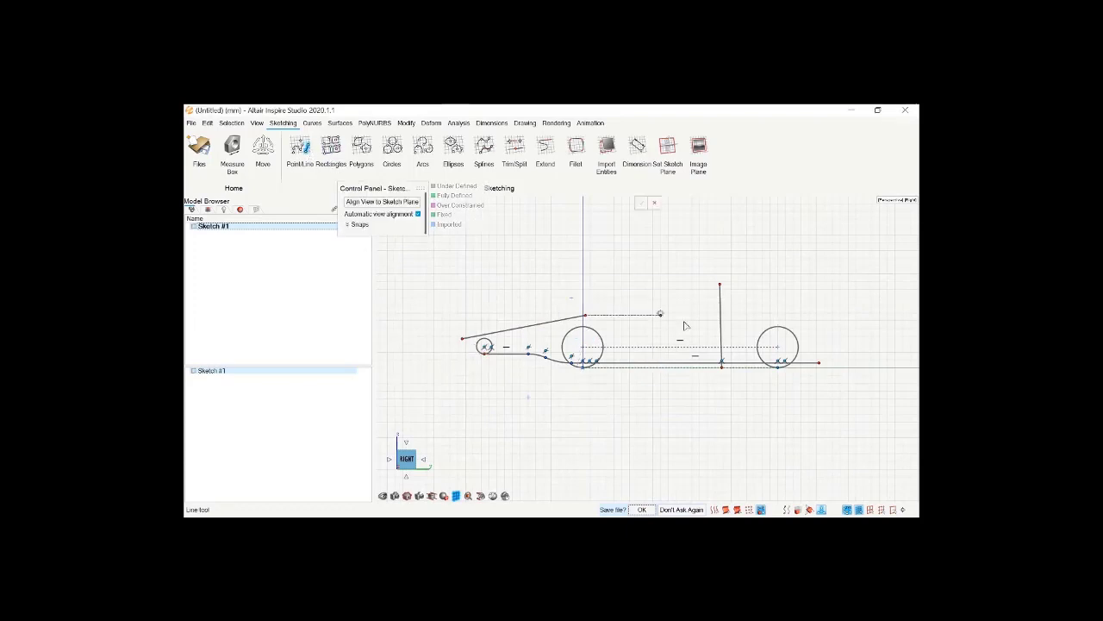
pyautogui.click(738, 315)
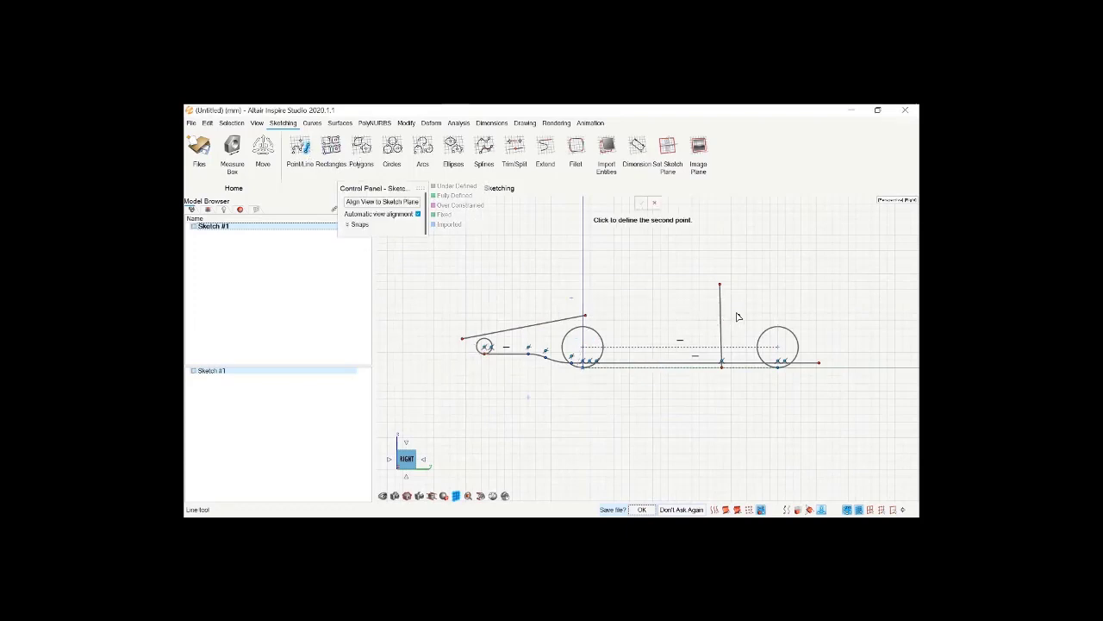
pyautogui.click(604, 315)
pyautogui.press('Escape')
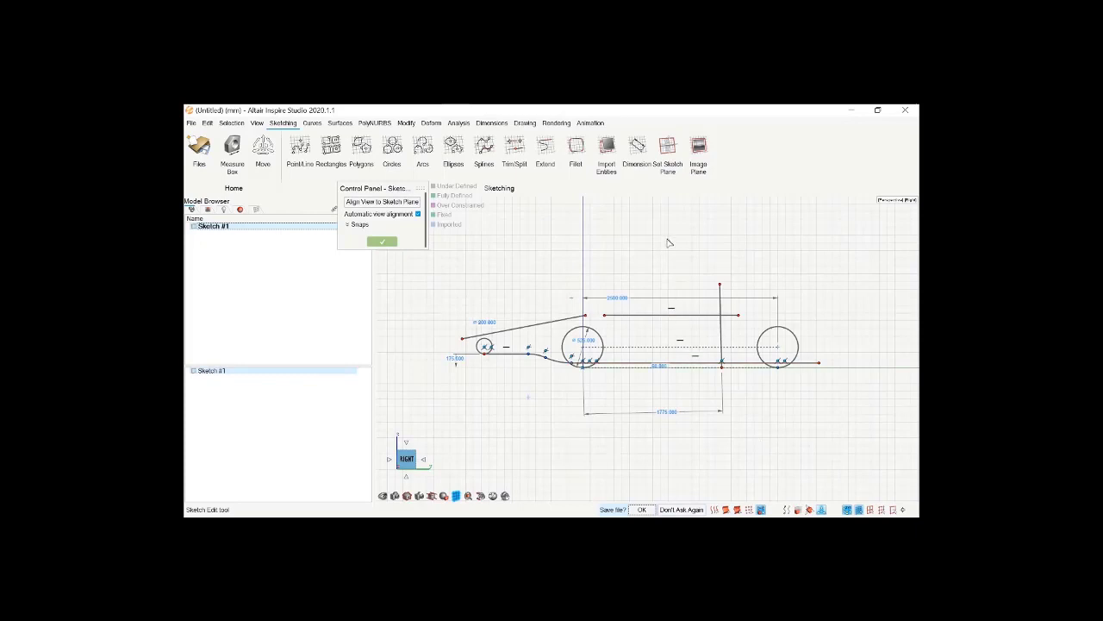
# Dimension the vertical distance between the upper horizontal line and the underbody line
pyautogui.click(638, 146)
pyautogui.click(655, 318)
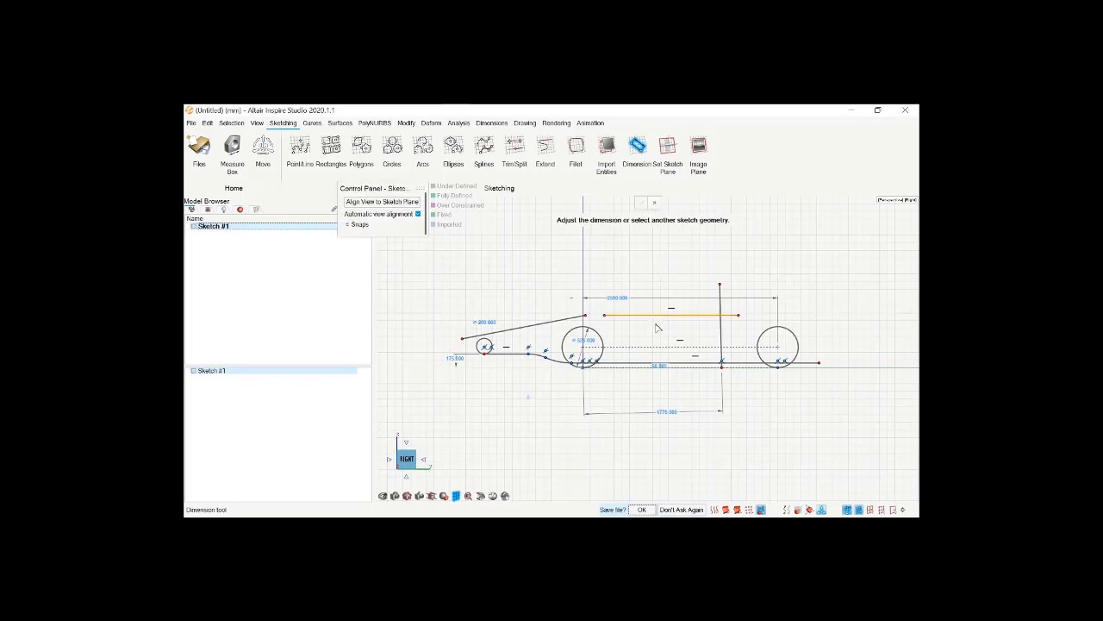
pyautogui.click(683, 363)
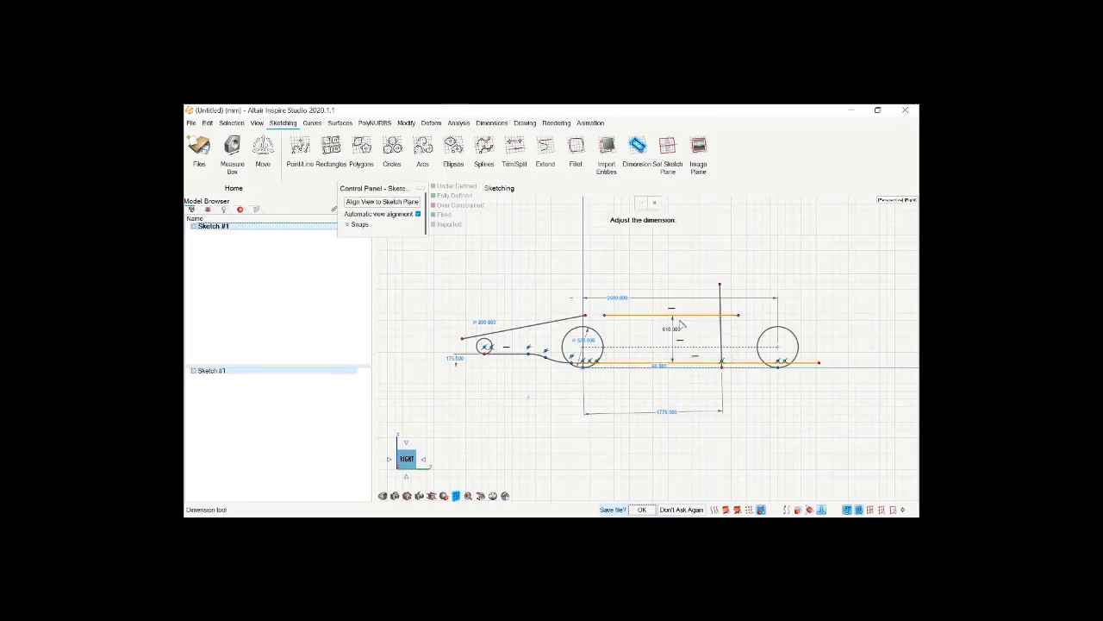
pyautogui.click(661, 328)
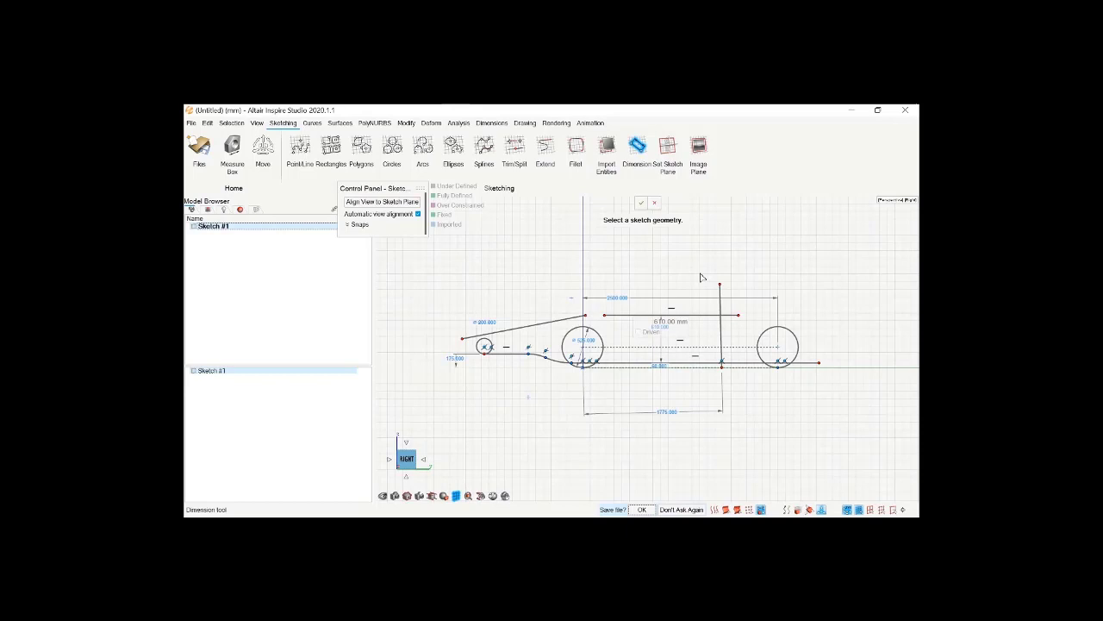
# Try to set the distance between the front and rear wheel centres to 800 mm, and undo the edit
pyautogui.doubleClick(618, 296)
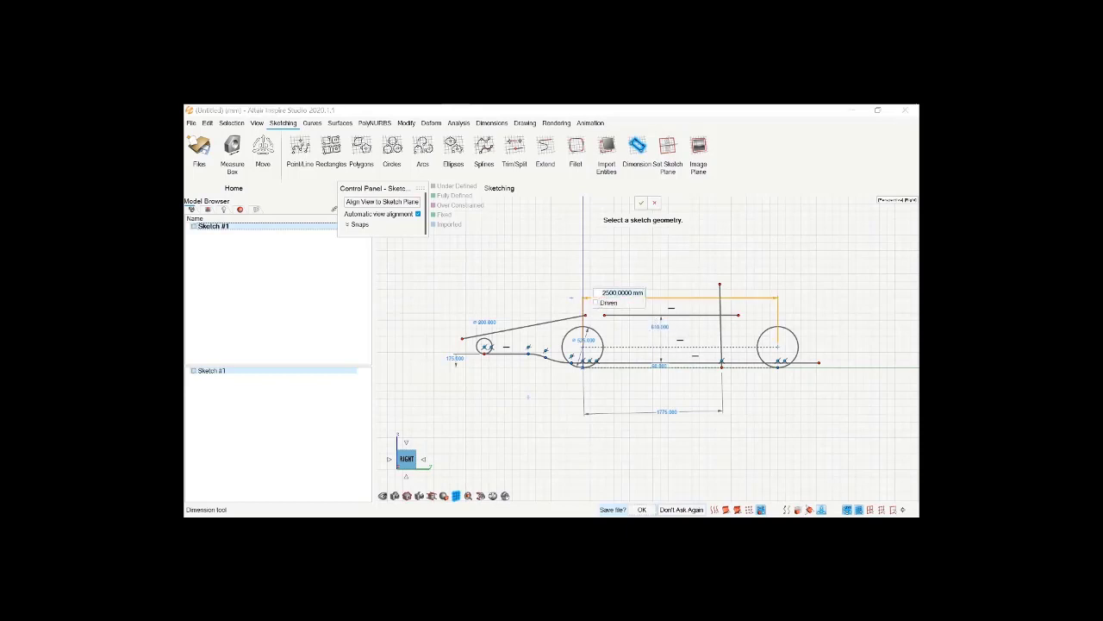
pyautogui.write('800')
pyautogui.press('Return')
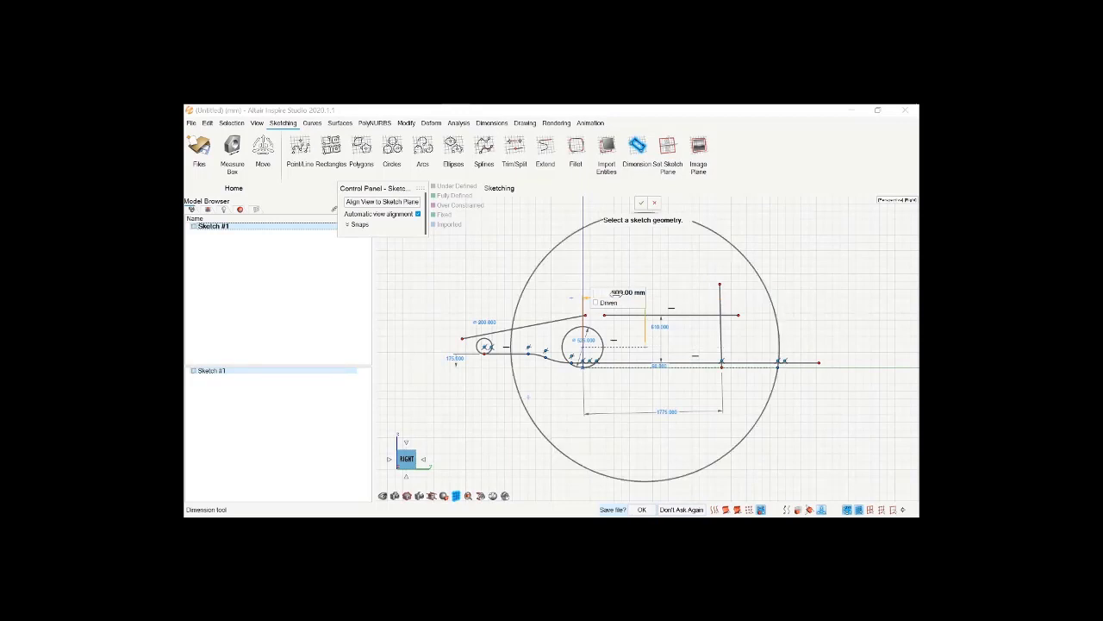
pyautogui.hotkey('ctrl', 'z')
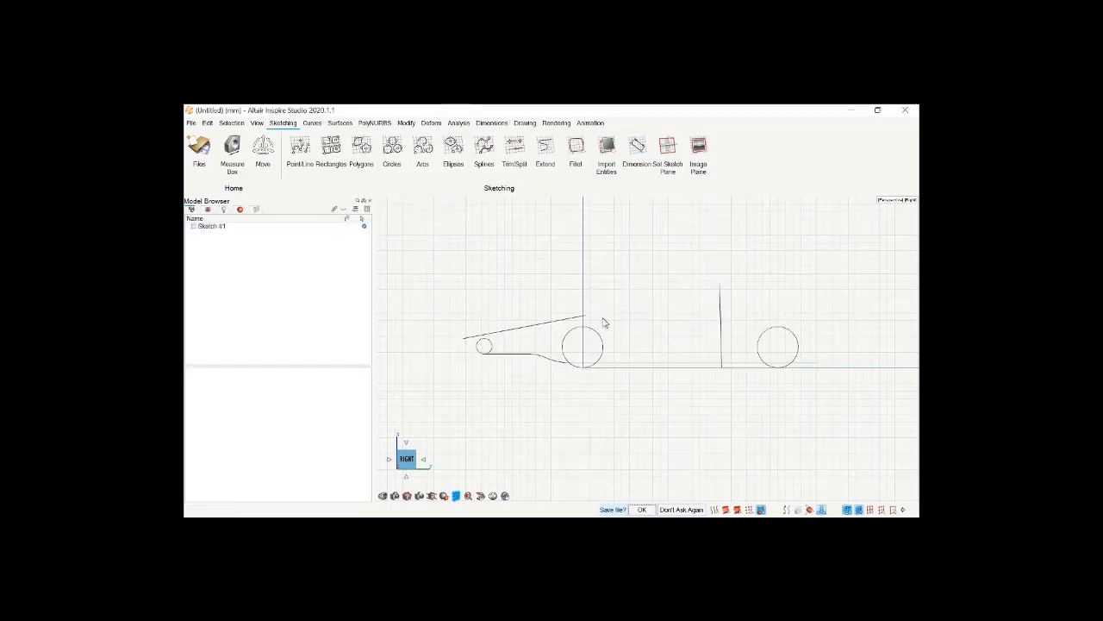
# Reopen the side-view sketch and move the vertical line's upper end so that the line stands upright
pyautogui.doubleClick(572, 318)
pyautogui.scroll(1, 656, 330)
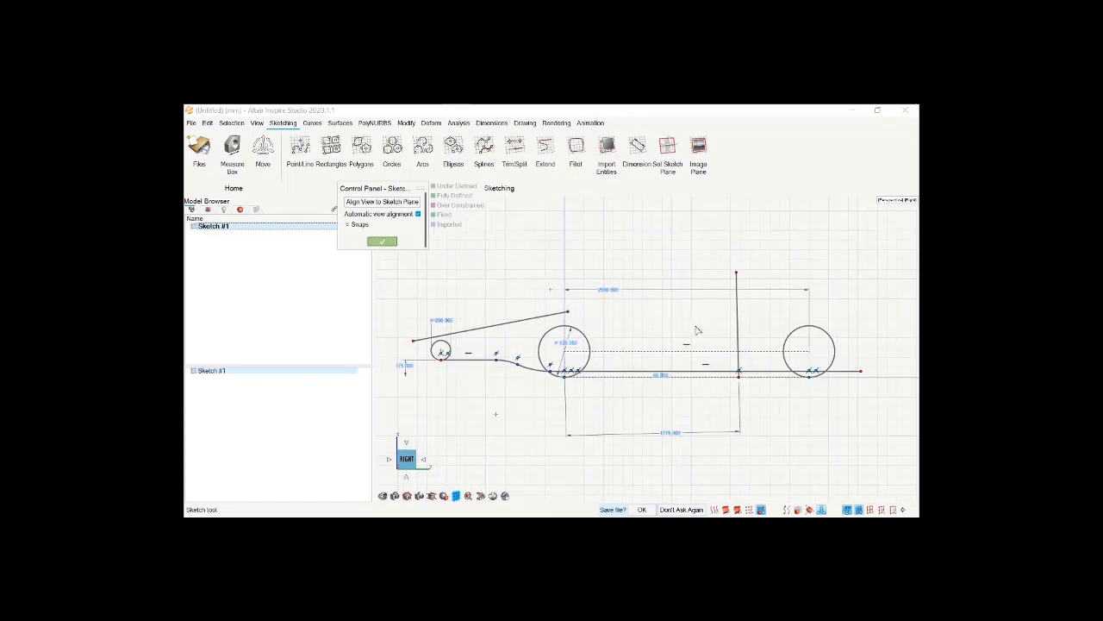
pyautogui.moveTo(736, 274); pyautogui.dragTo(738, 272)
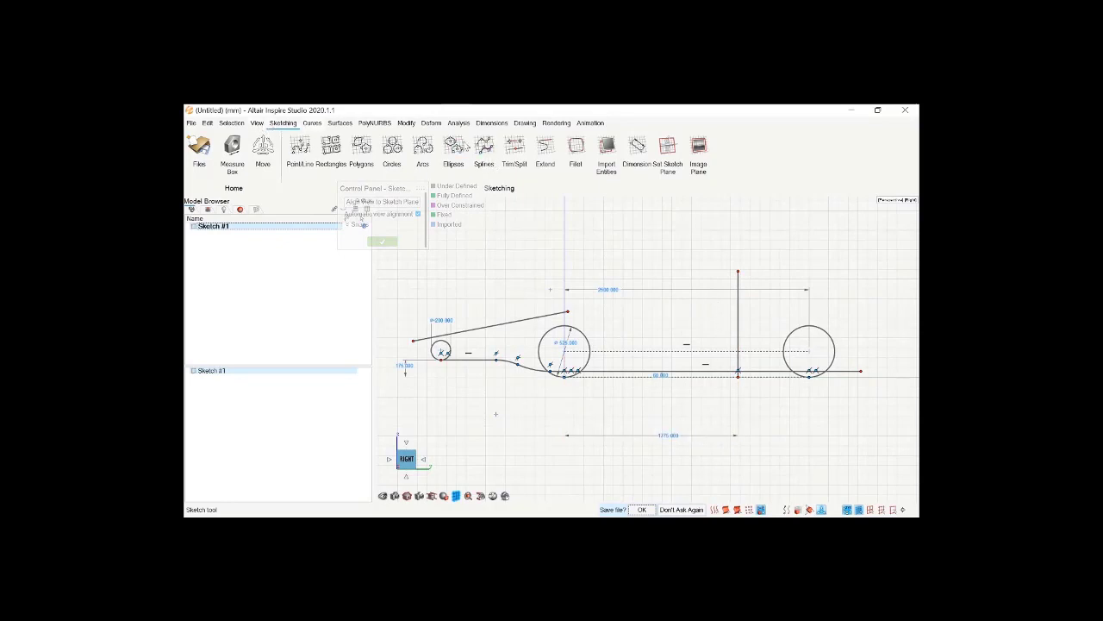
# Sketch a horizontal line across the vertical line's upper part, starting about 1173 mm ahead of it and ending beyond it
pyautogui.click(308, 151)
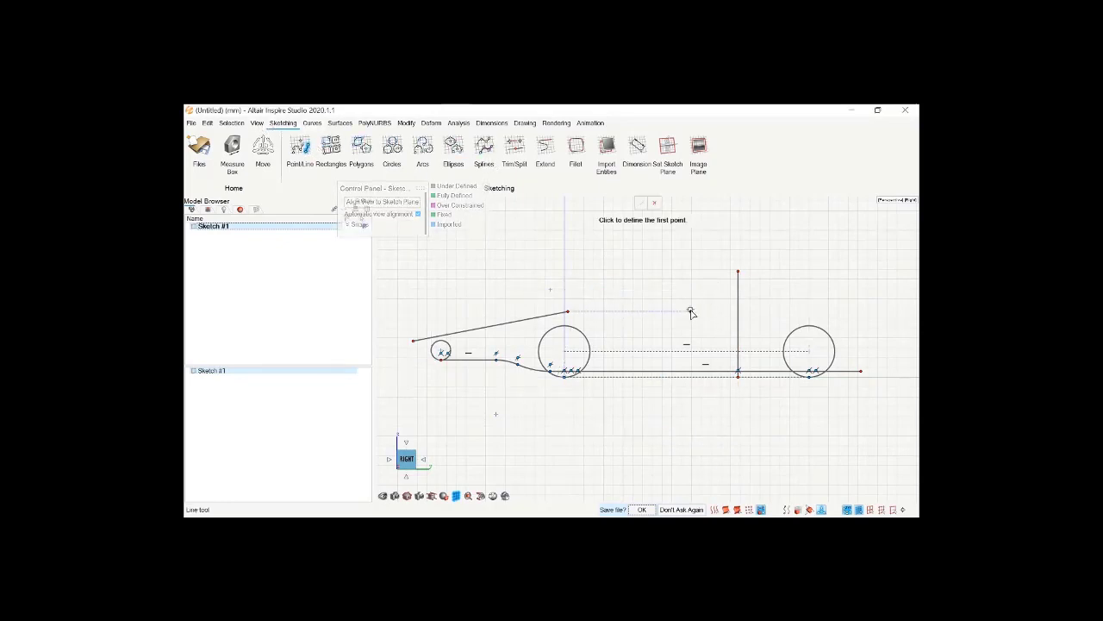
pyautogui.click(623, 300)
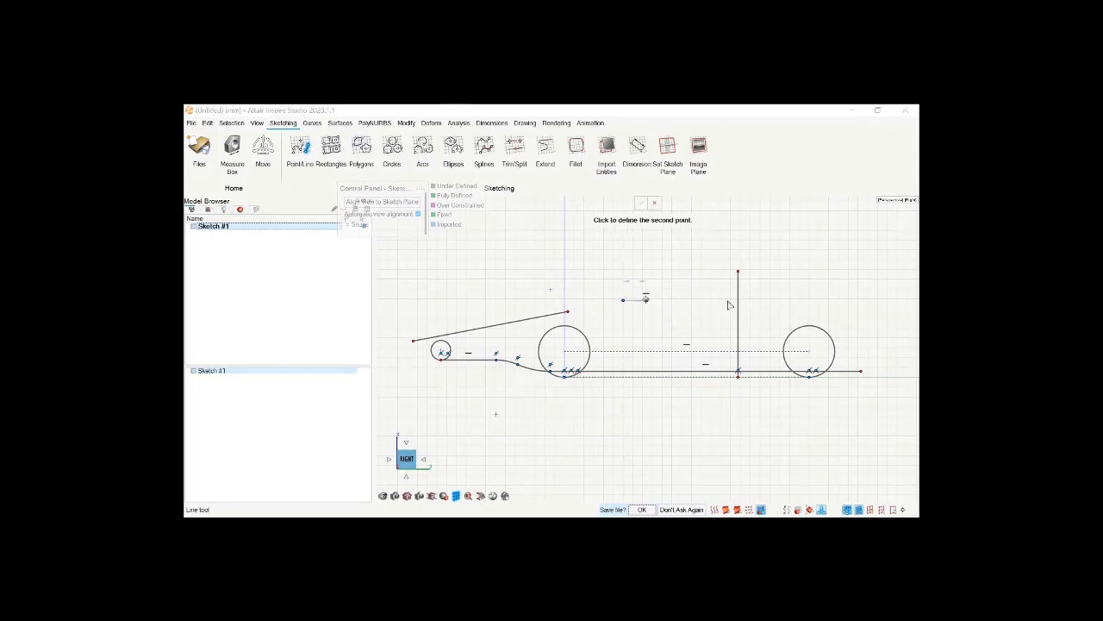
pyautogui.click(785, 300)
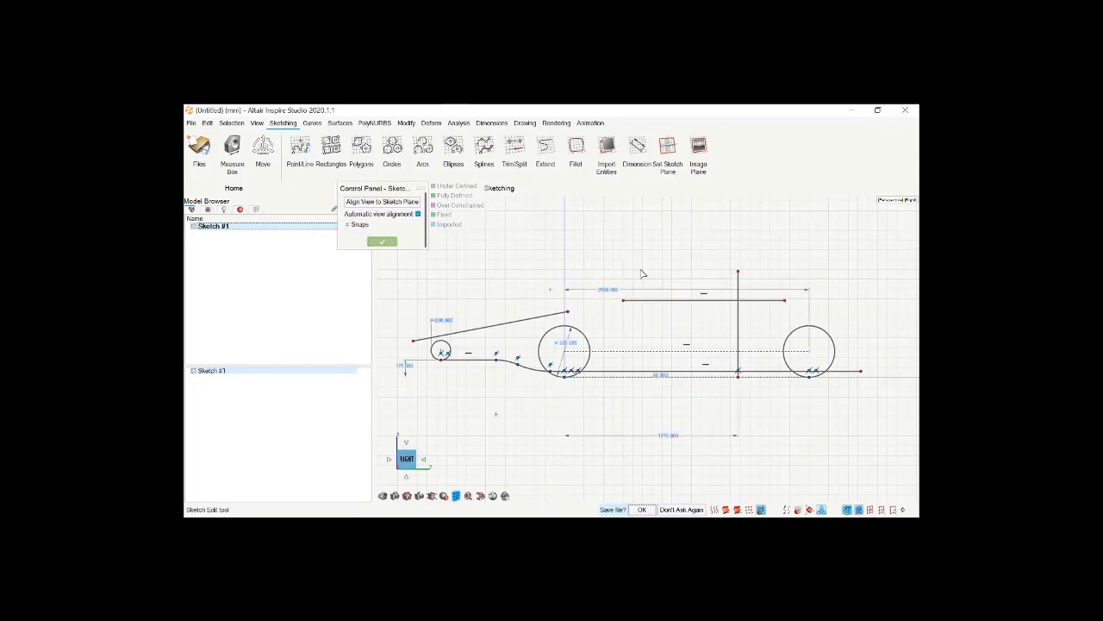
# Dimension the horizontal distance from the upper horizontal line's front end to the vertical line as 775 mm
pyautogui.click(635, 148)
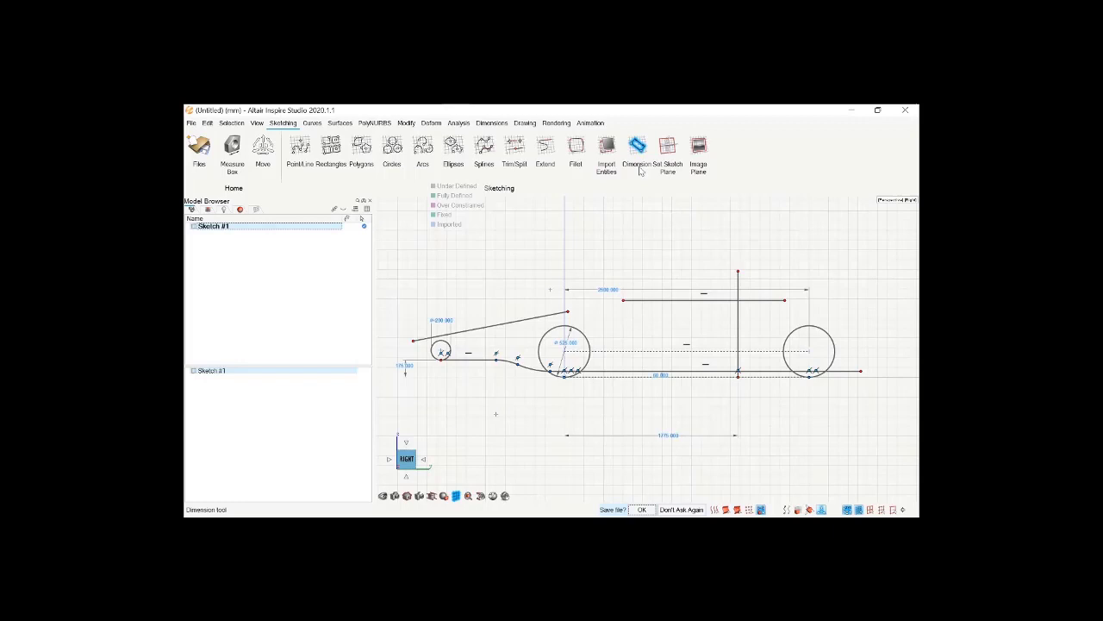
pyautogui.click(738, 312)
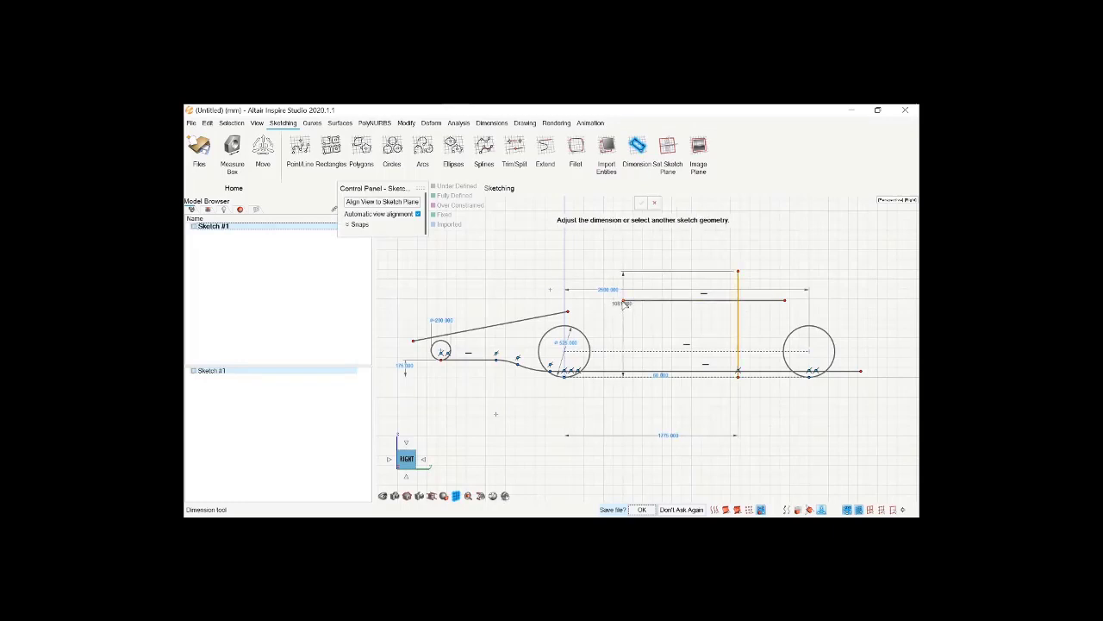
pyautogui.click(626, 270)
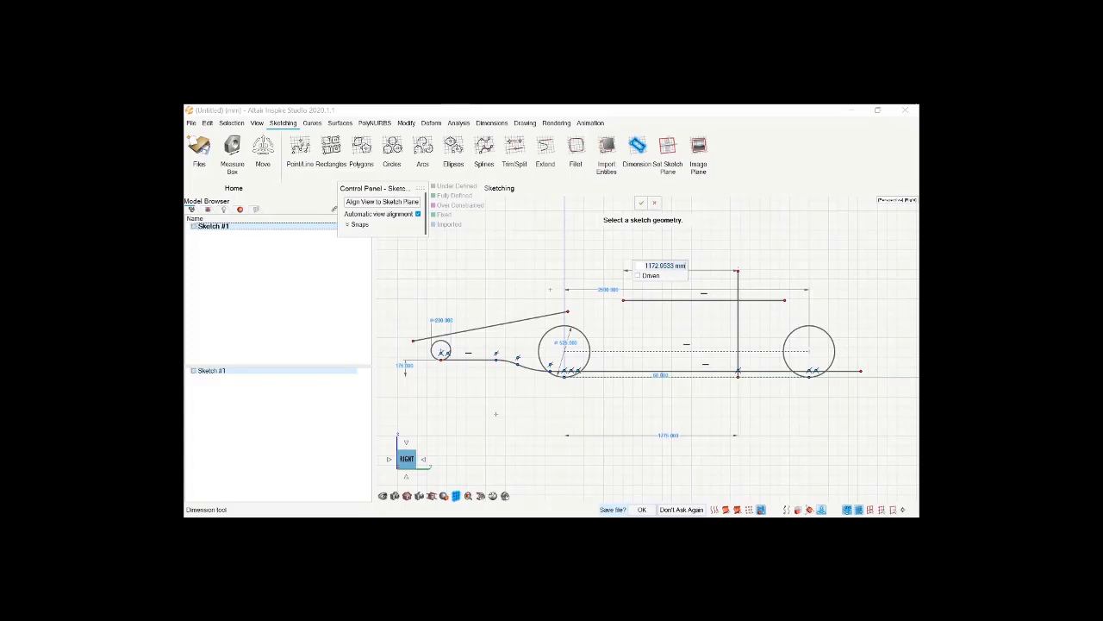
pyautogui.write('775')
pyautogui.press('Return')
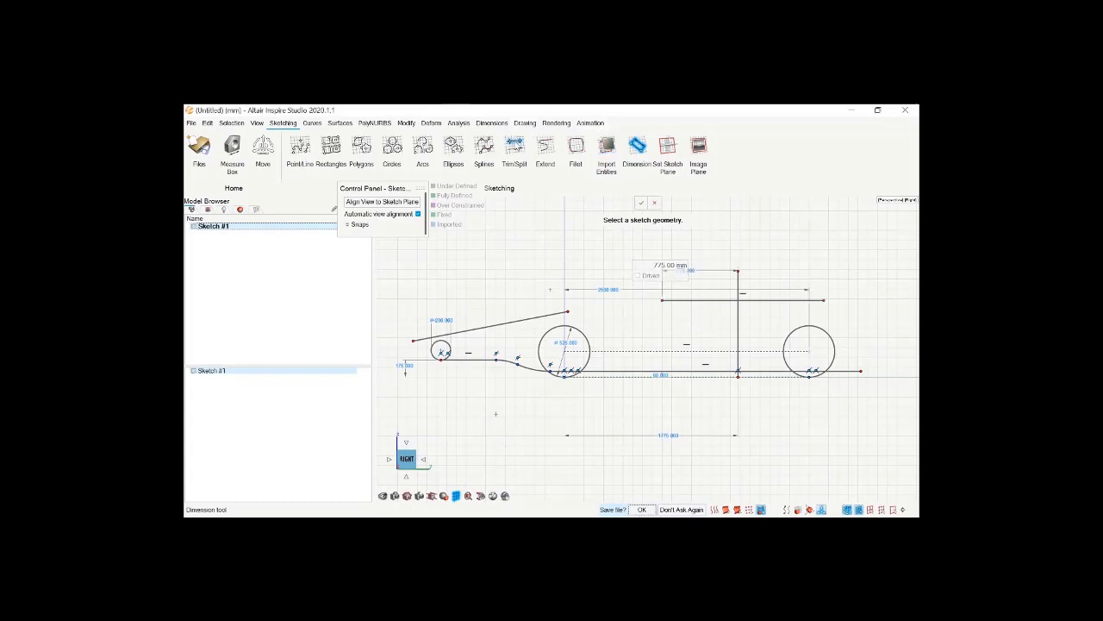
# Trim the overhanging ends of the upper horizontal, vertical and underbody lines so that they meet in two corners
pyautogui.click(515, 147)
pyautogui.click(794, 303)
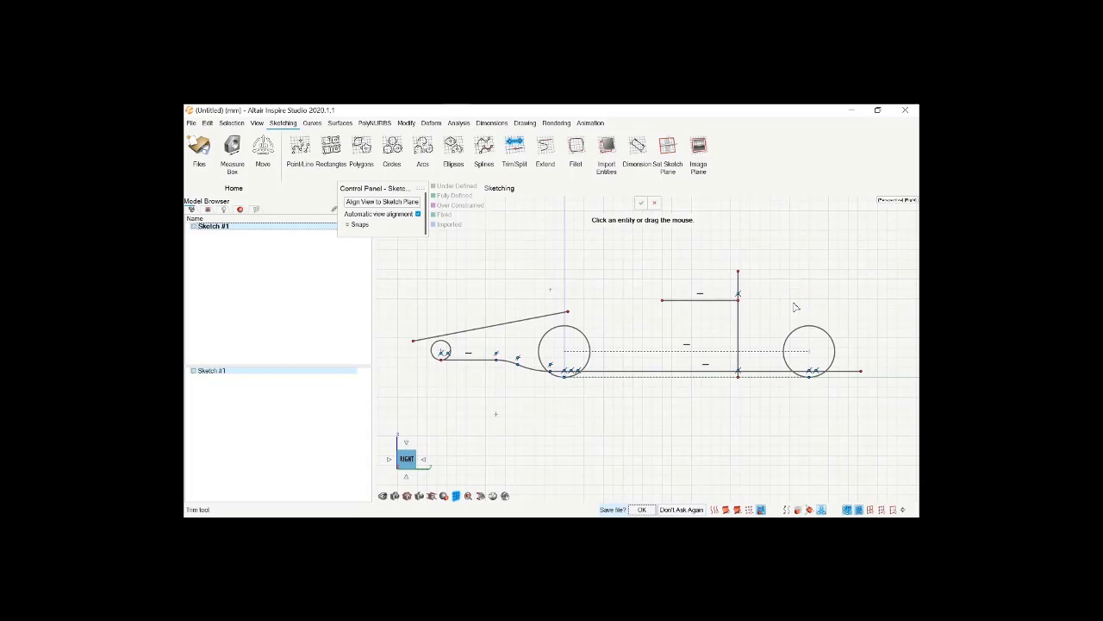
pyautogui.click(738, 283)
pyautogui.scroll(2, 737, 372)
pyautogui.scroll(1, 738, 389)
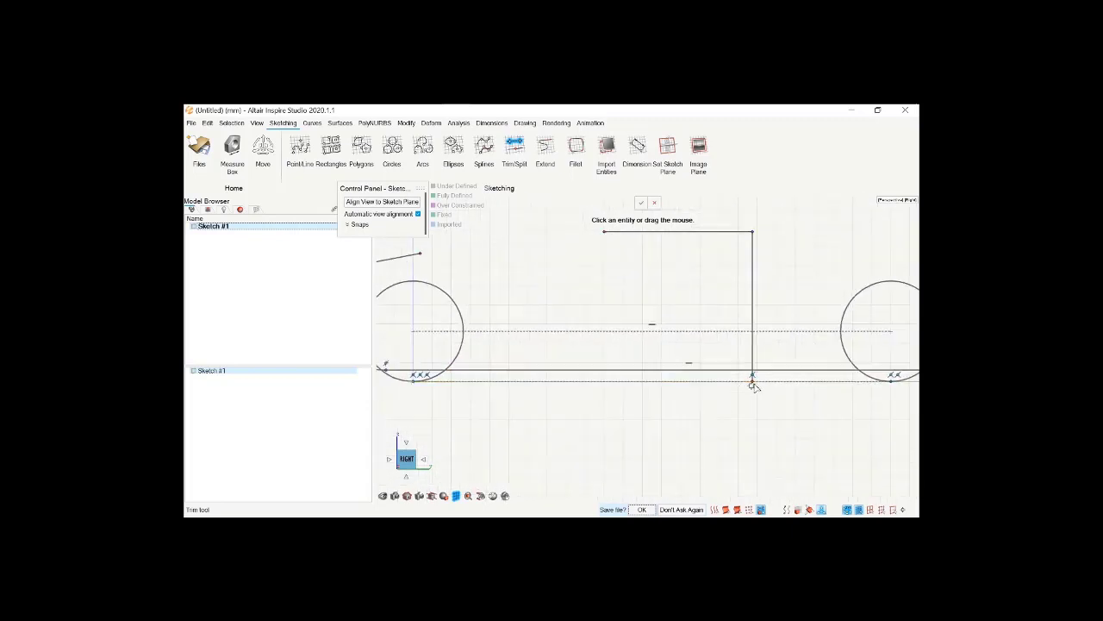
pyautogui.scroll(-3, 702, 283)
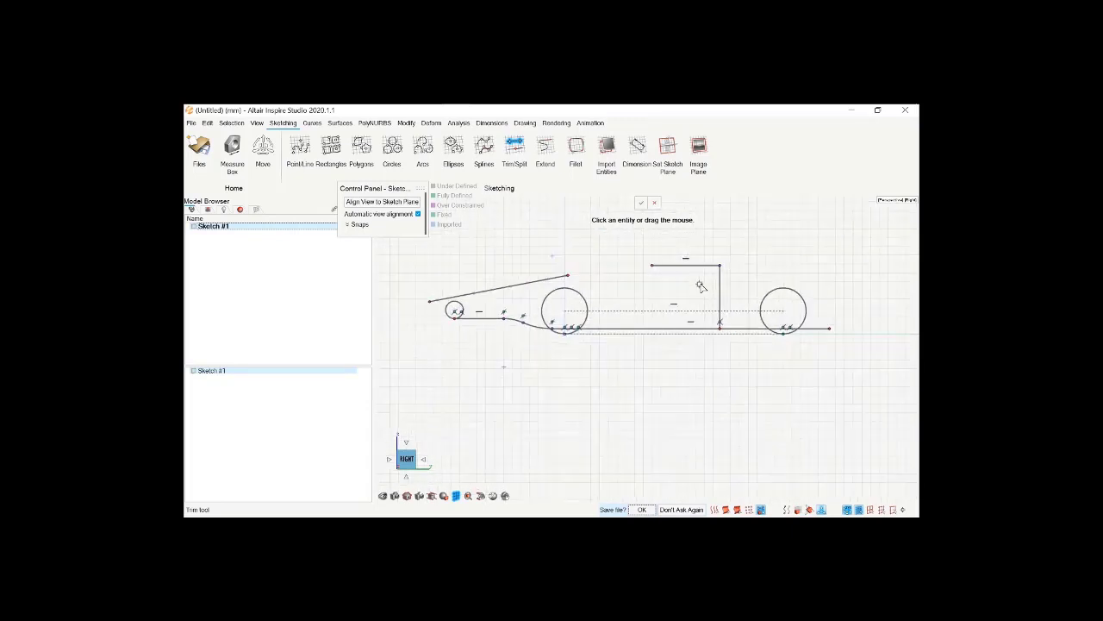
pyautogui.click(743, 329)
pyautogui.click(824, 329)
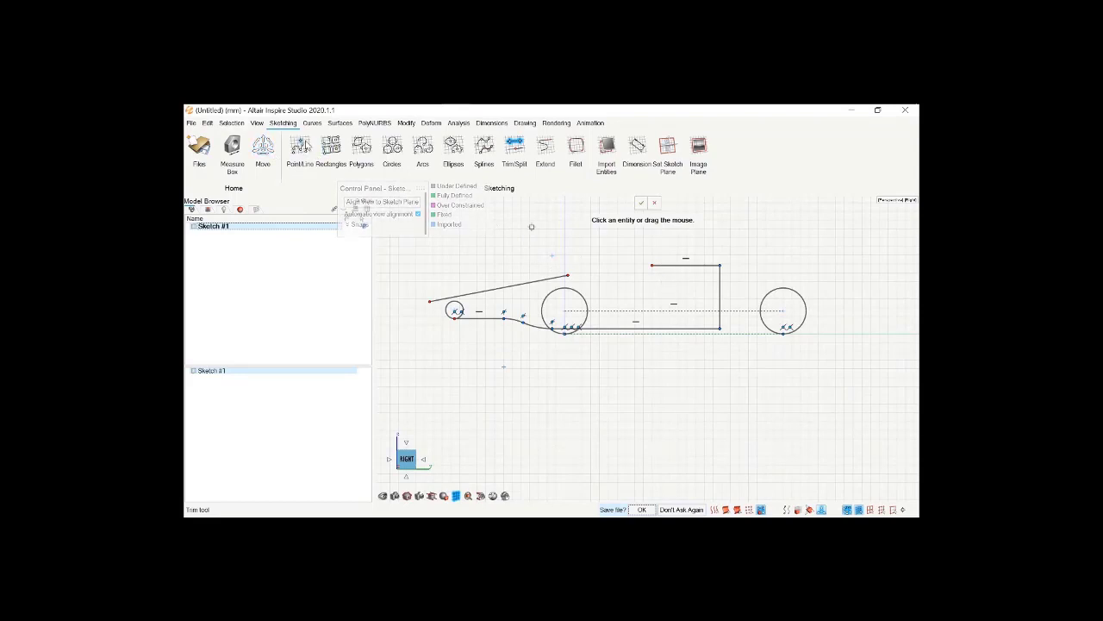
# Extend the upper horizontal line forward at its front end
pyautogui.click(305, 144)
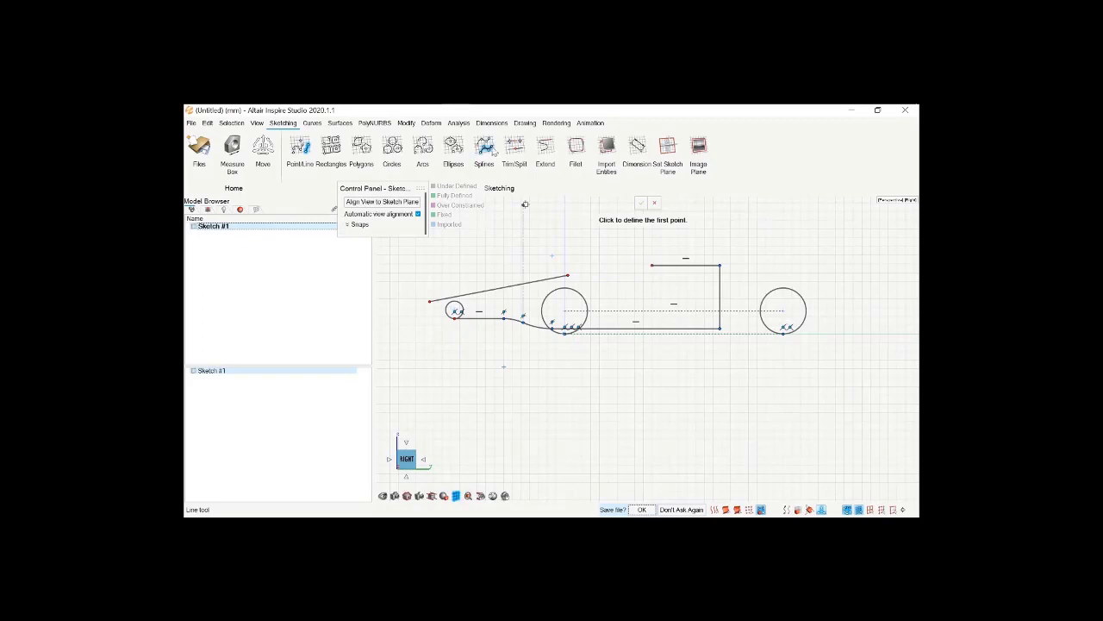
pyautogui.click(545, 146)
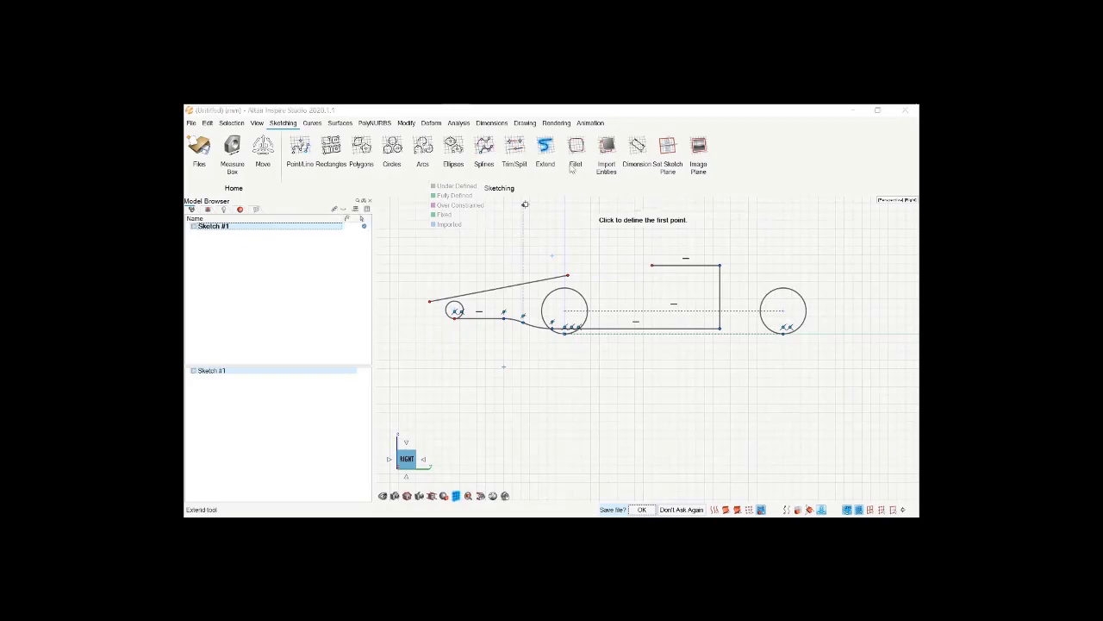
pyautogui.click(662, 267)
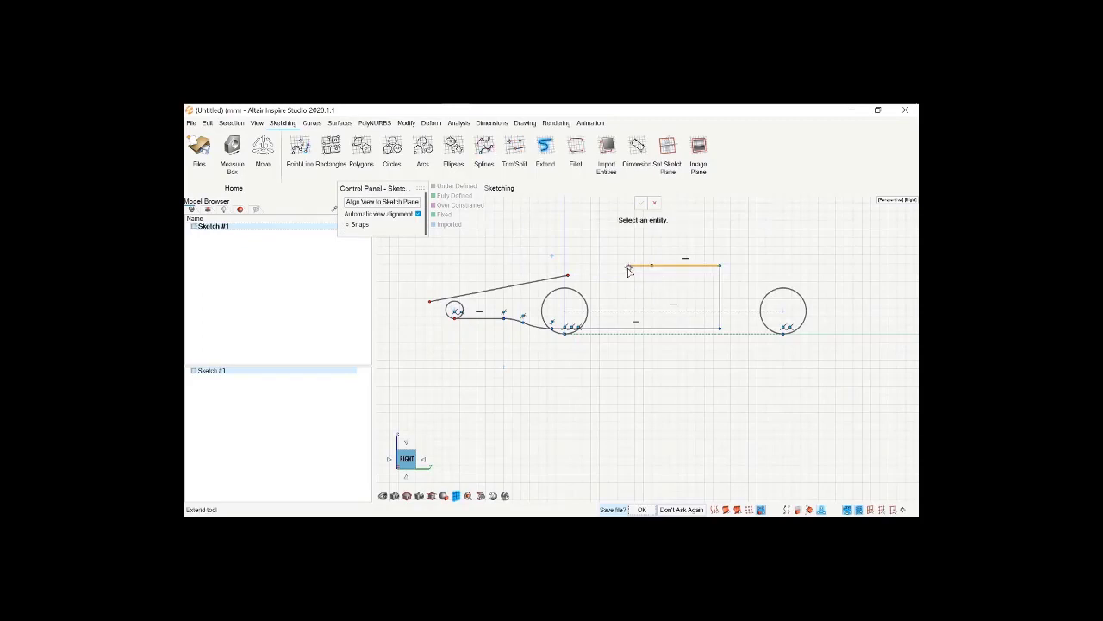
# Draw a three-point arc from the upper horizontal line's front end to the sloped line's upper end, tangent to the horizontal line
pyautogui.click(422, 148)
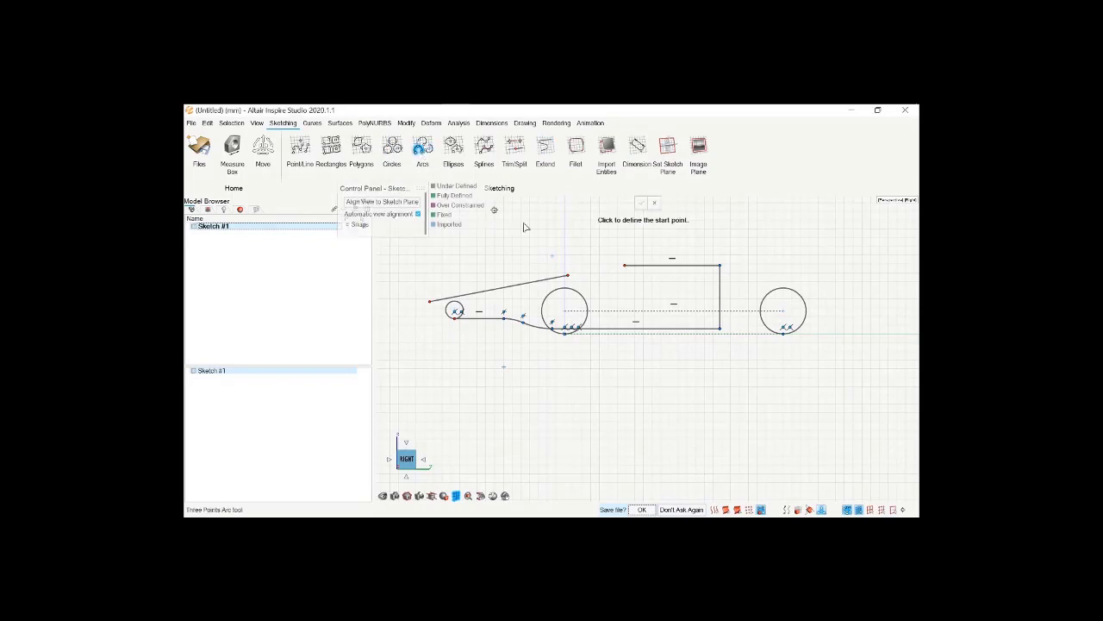
pyautogui.click(624, 265)
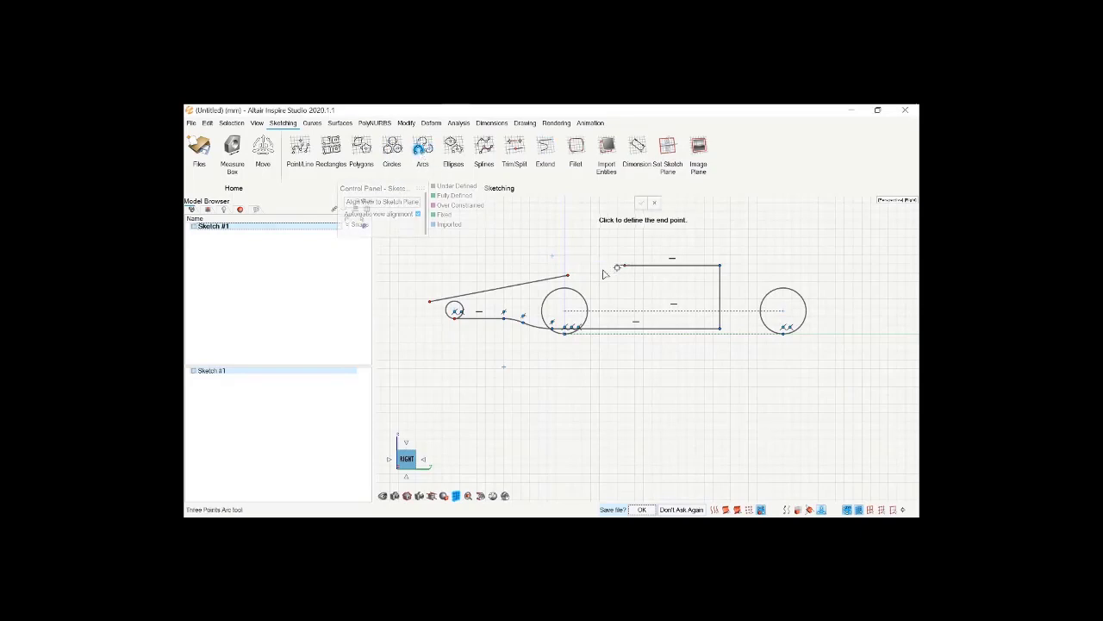
pyautogui.click(568, 274)
pyautogui.click(587, 271)
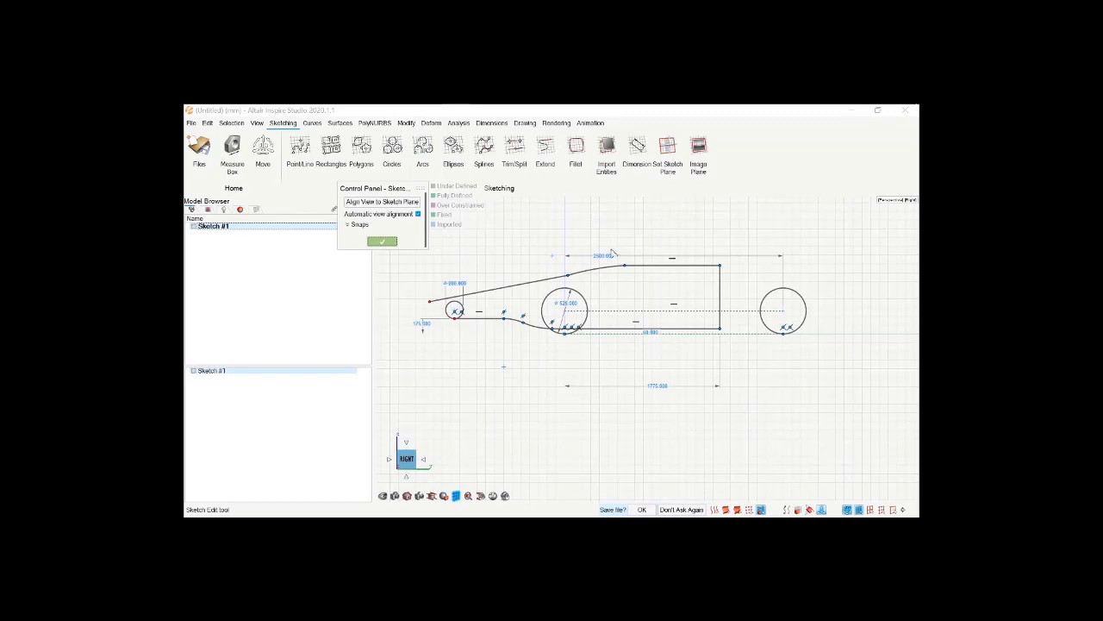
pyautogui.click(638, 268)
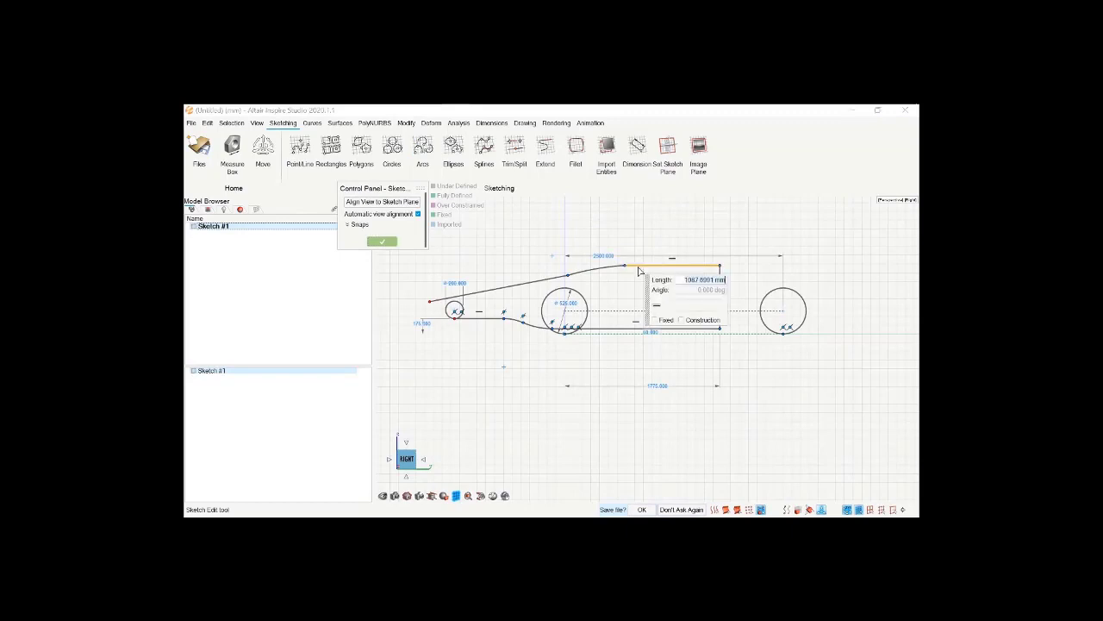
pyautogui.keyDown('ctrl'); pyautogui.click(613, 268); pyautogui.keyUp('ctrl')
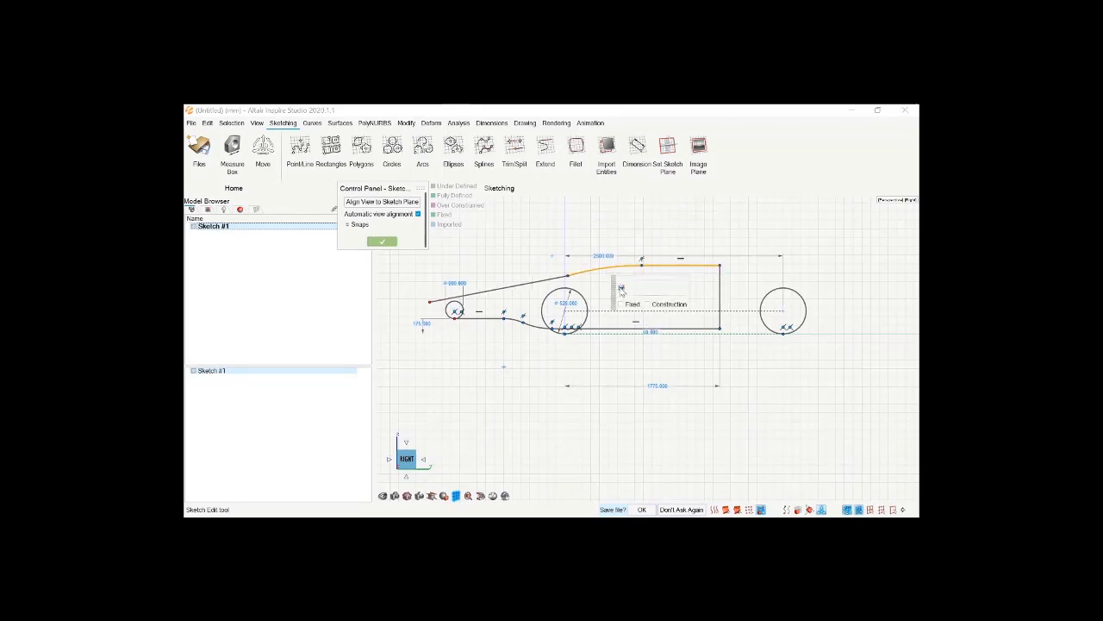
# Make the sloped line tangent to the small front circle
pyautogui.keyDown('ctrl'); pyautogui.click(549, 281); pyautogui.keyUp('ctrl')
pyautogui.scroll(2, 471, 304)
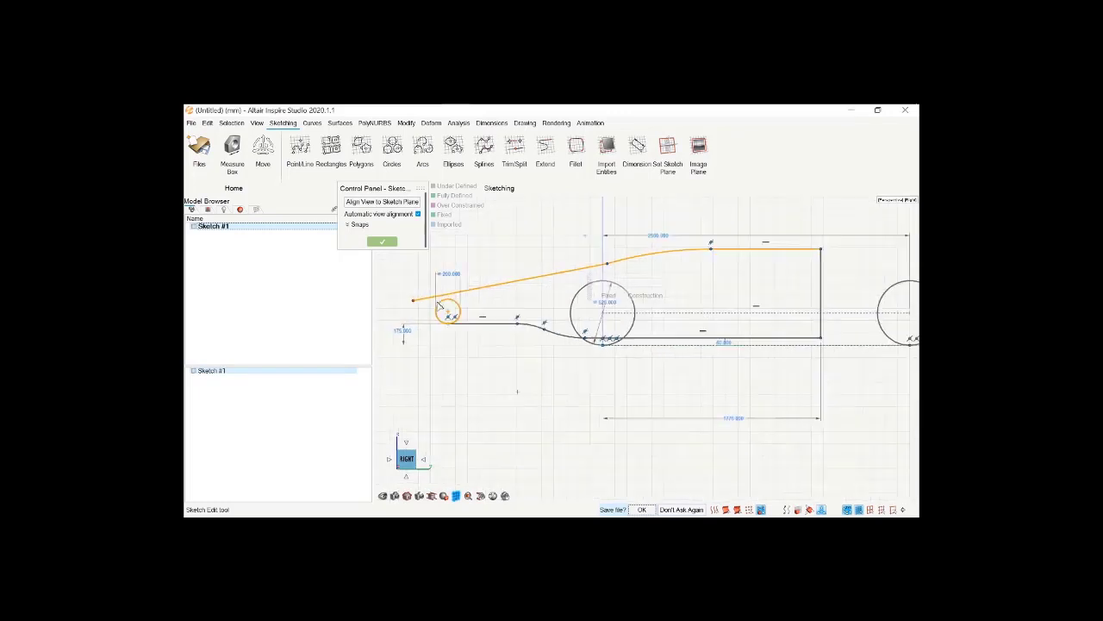
pyautogui.click(444, 299)
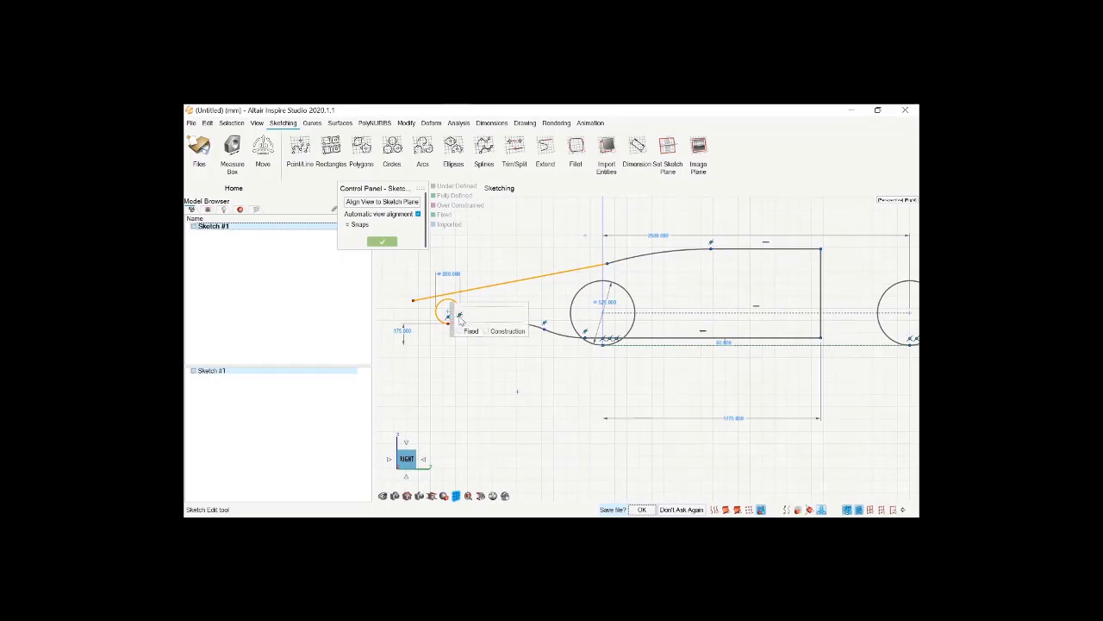
pyautogui.click(459, 315)
pyautogui.click(531, 272)
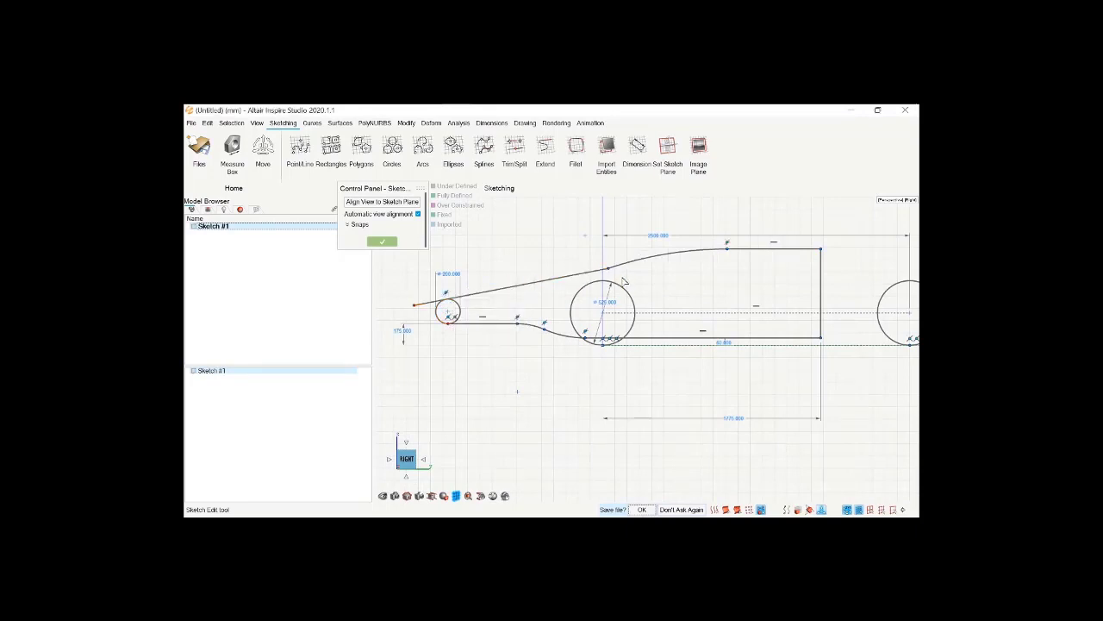
# Make the arc tangent to the sloped line
pyautogui.click(624, 262)
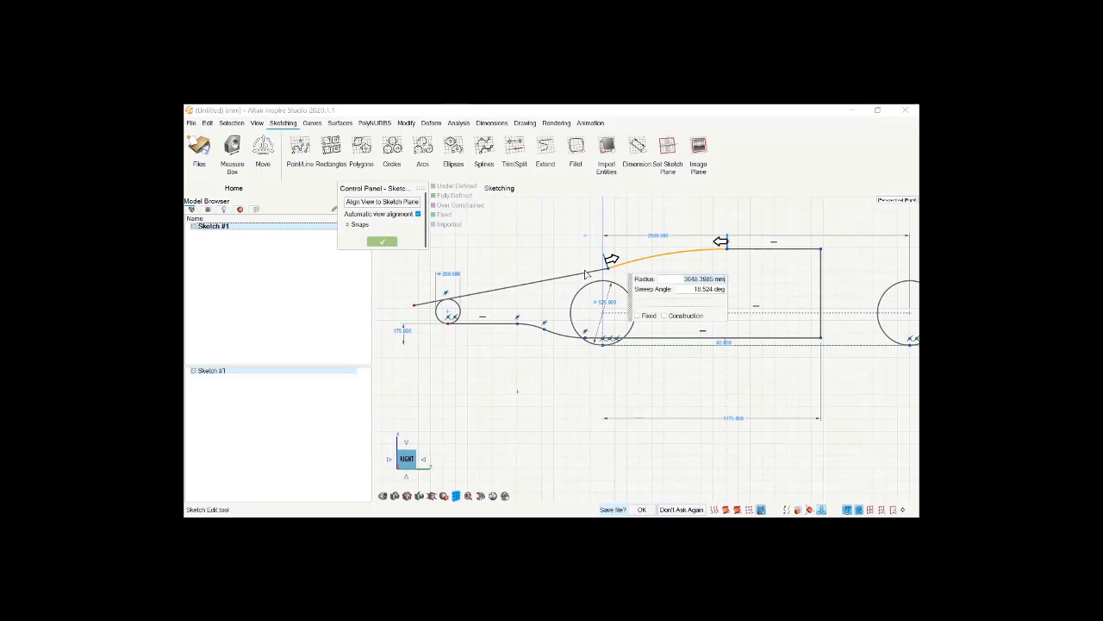
pyautogui.keyDown('ctrl'); pyautogui.click(585, 274); pyautogui.keyUp('ctrl')
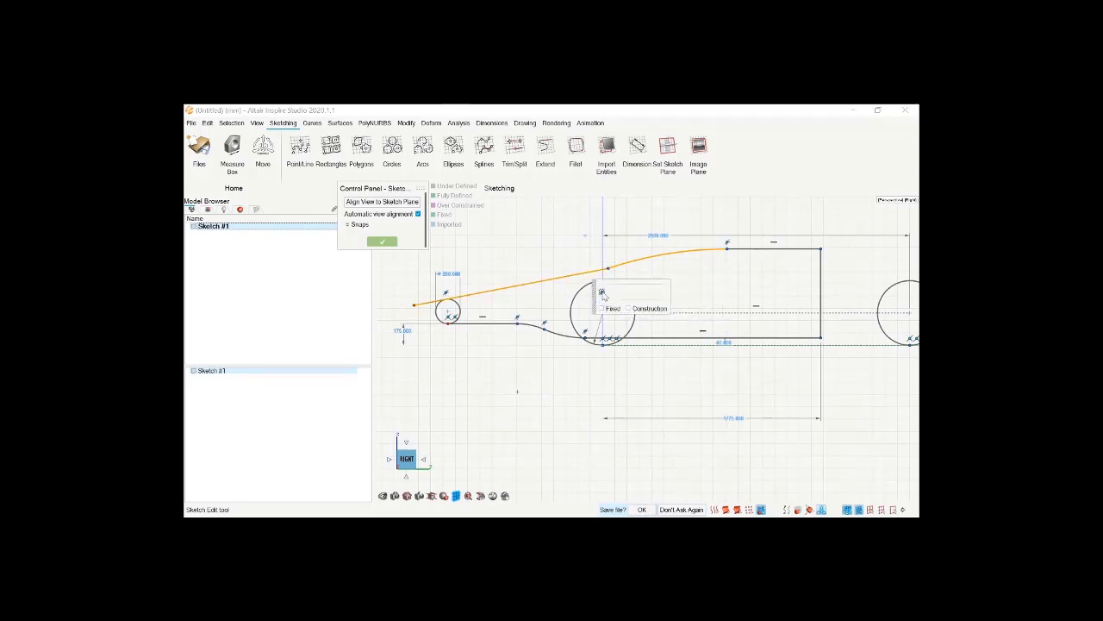
pyautogui.click(601, 293)
pyautogui.click(694, 288)
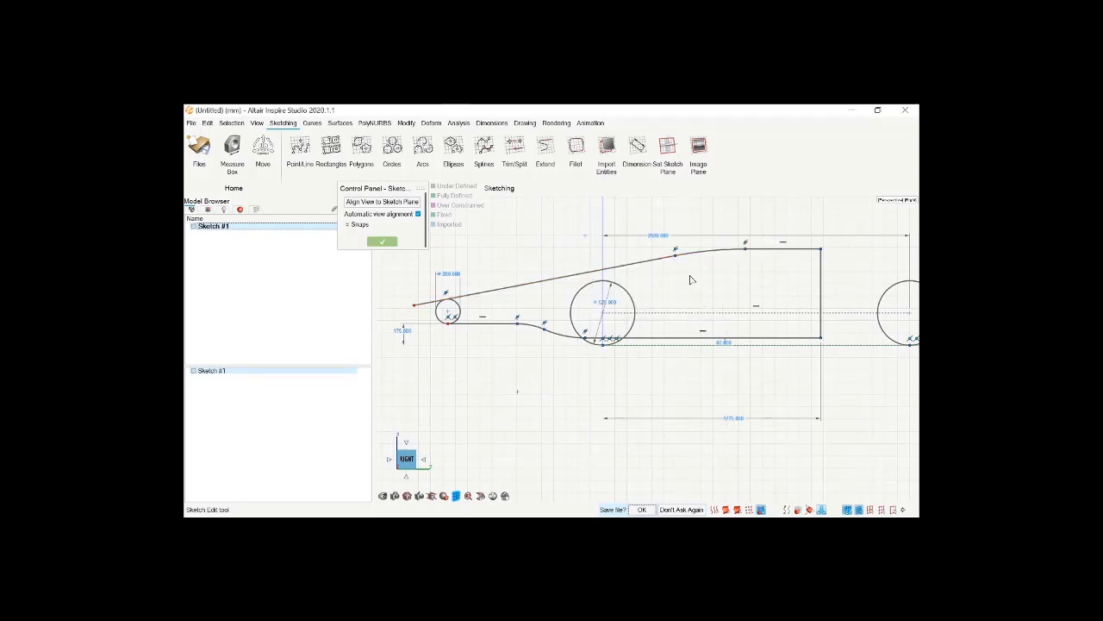
# Move the arc's front end forward to near the small circle and its rear end forward to just behind the front wheel
pyautogui.scroll(-2, 679, 279)
pyautogui.scroll(2, 681, 280)
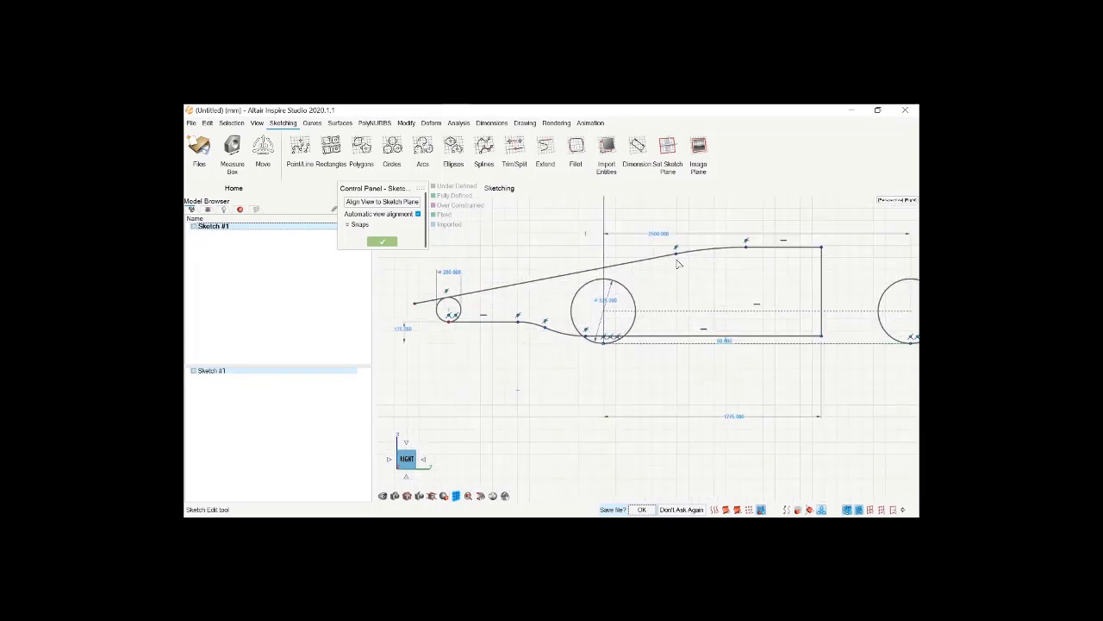
pyautogui.moveTo(677, 264); pyautogui.dragTo(518, 276)
pyautogui.moveTo(760, 255)
pyautogui.mouseDown()
pyautogui.moveTo(802, 255)
pyautogui.moveTo(709, 256)
pyautogui.moveTo(650, 272)
pyautogui.mouseUp()
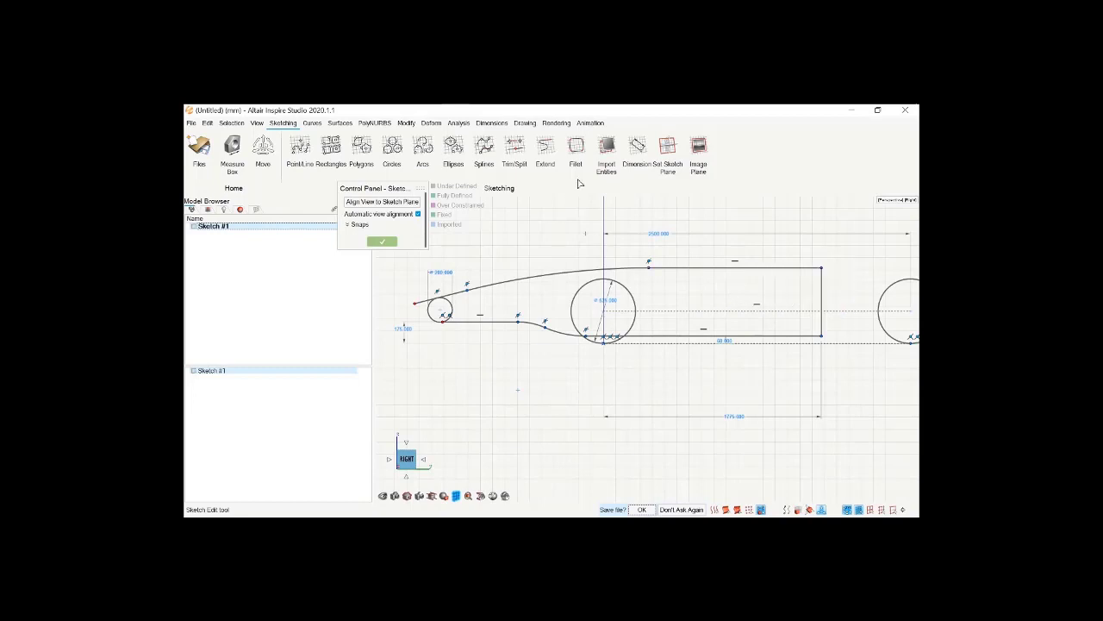
# Dimension the vertical line at the rear of the body profile and set its length to 445 mm
pyautogui.click(637, 147)
pyautogui.click(821, 290)
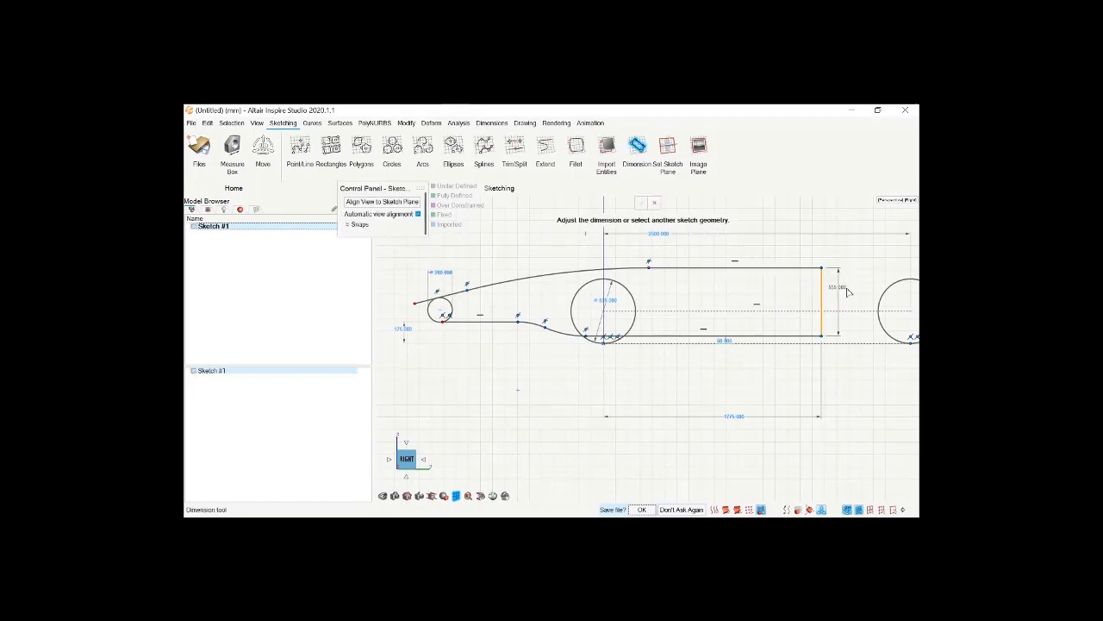
pyautogui.click(848, 292)
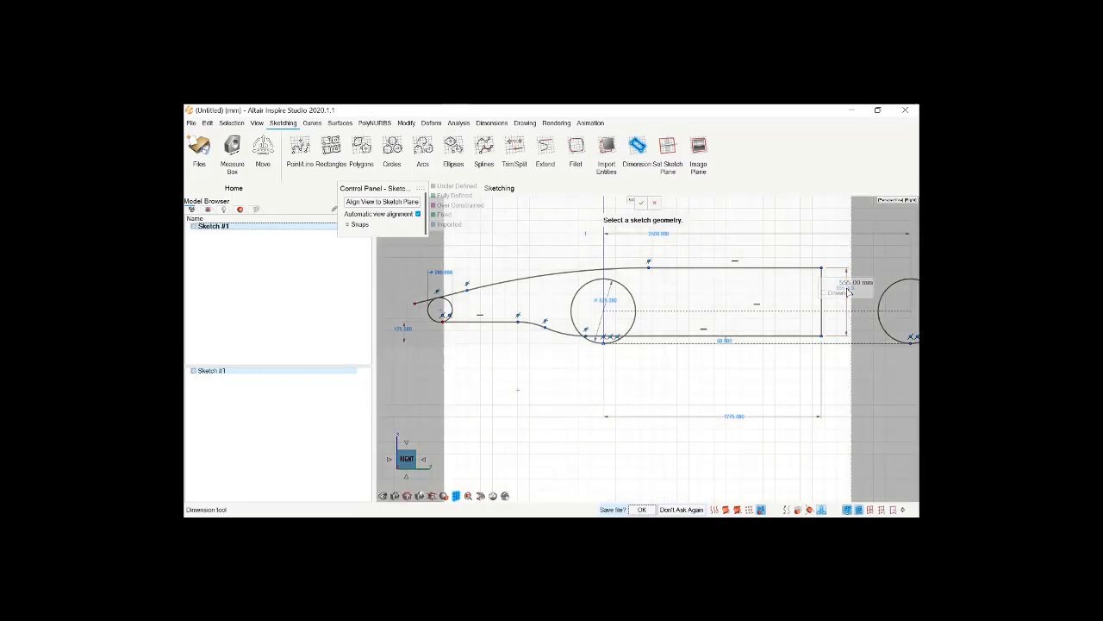
pyautogui.click(847, 292)
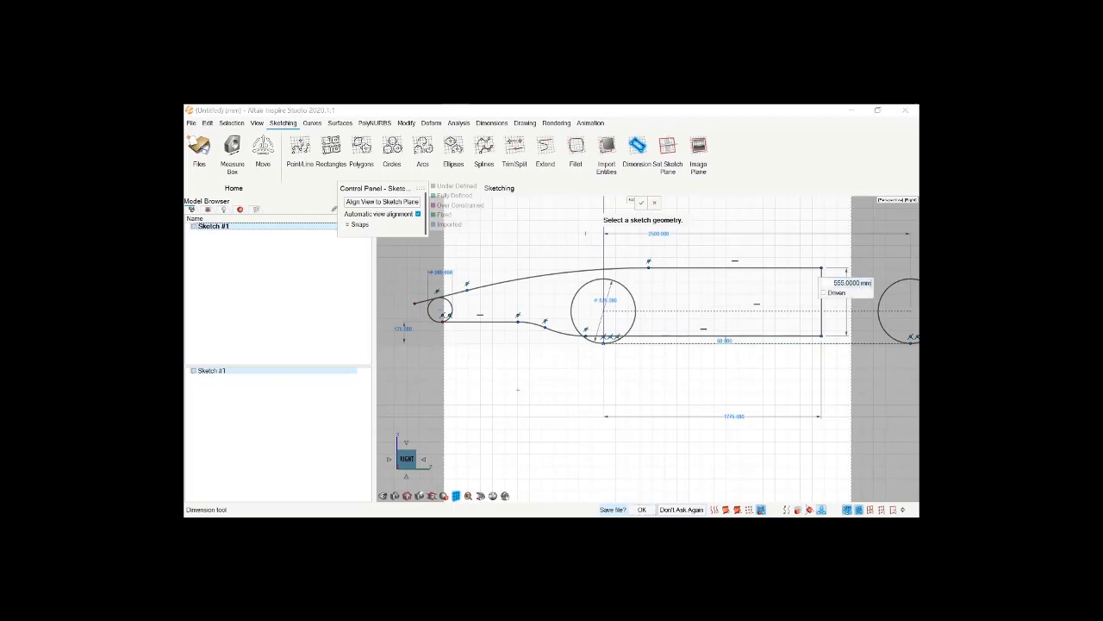
pyautogui.write('445')
pyautogui.press('Return')
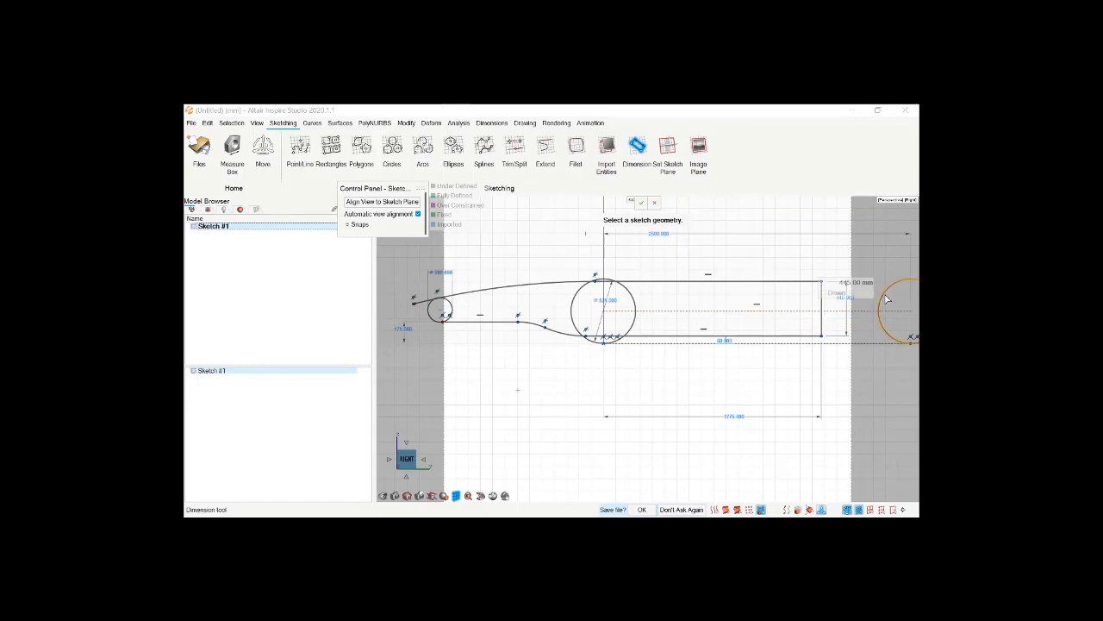
# Set the rear vertical line's length to 650 mm
pyautogui.click(853, 282)
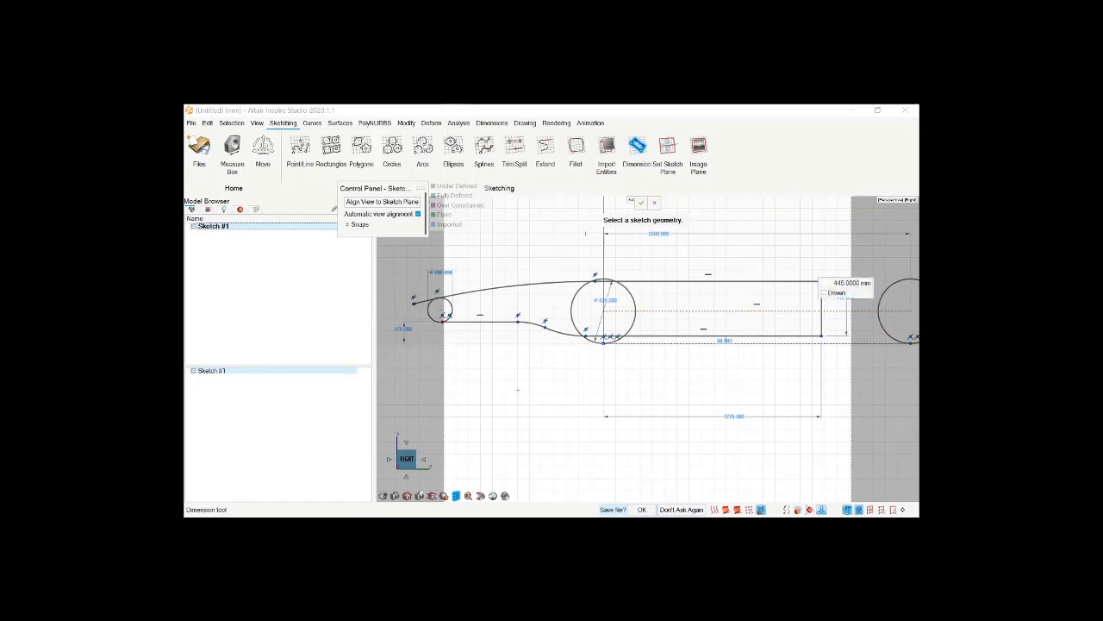
pyautogui.write('650')
pyautogui.press('Return')
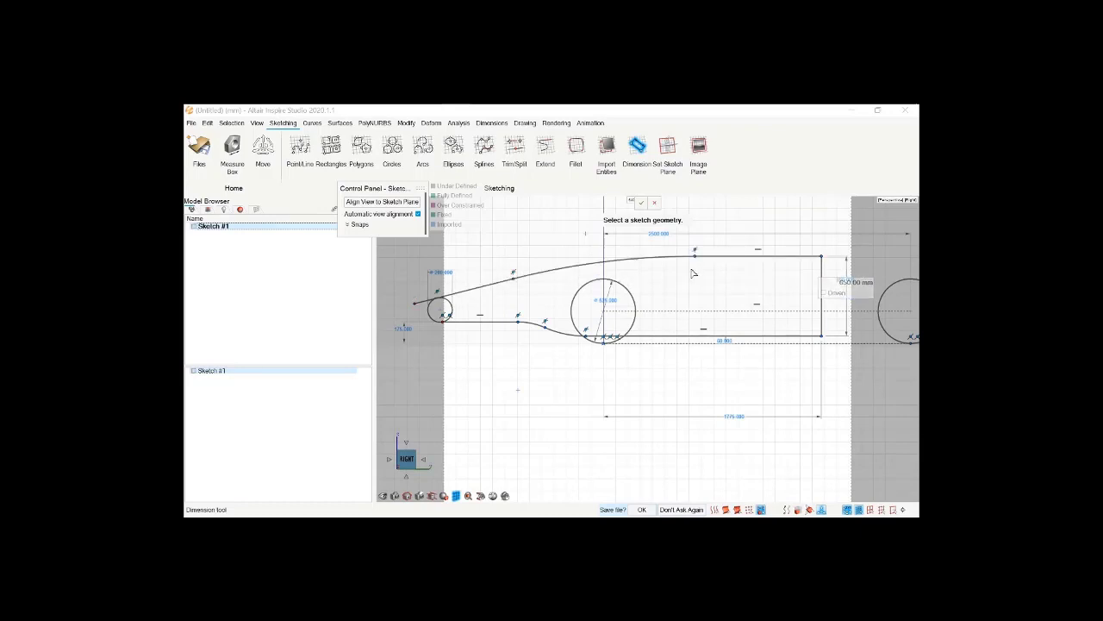
# Trim the sloped line's overhang and the inner part of the small nose circle so the profile's front end is rounded
pyautogui.click(656, 258)
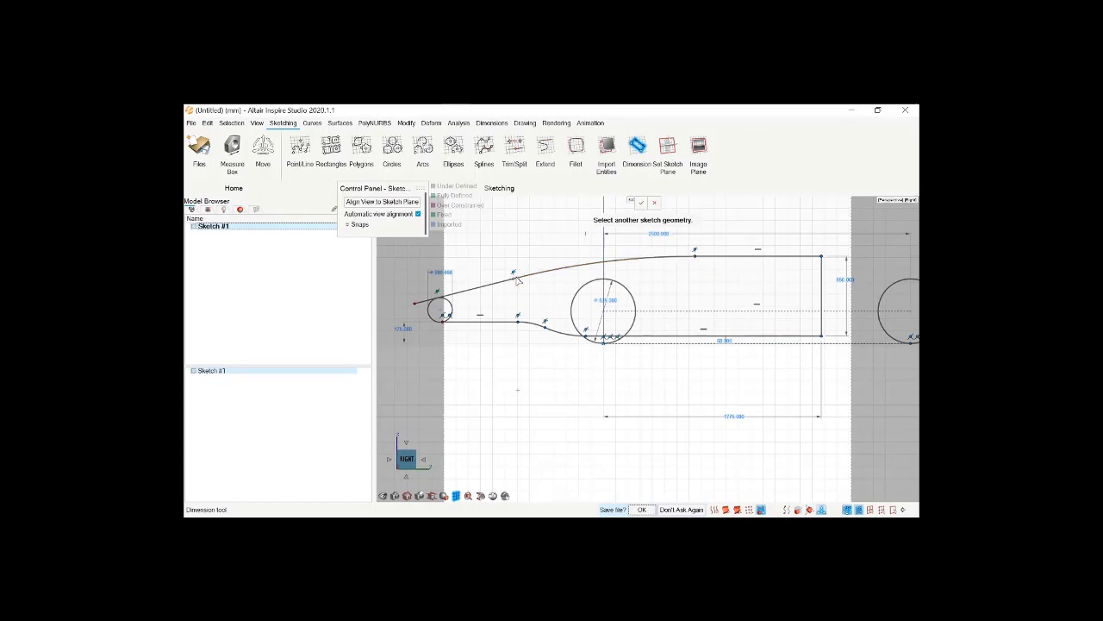
pyautogui.scroll(-4, 642, 388)
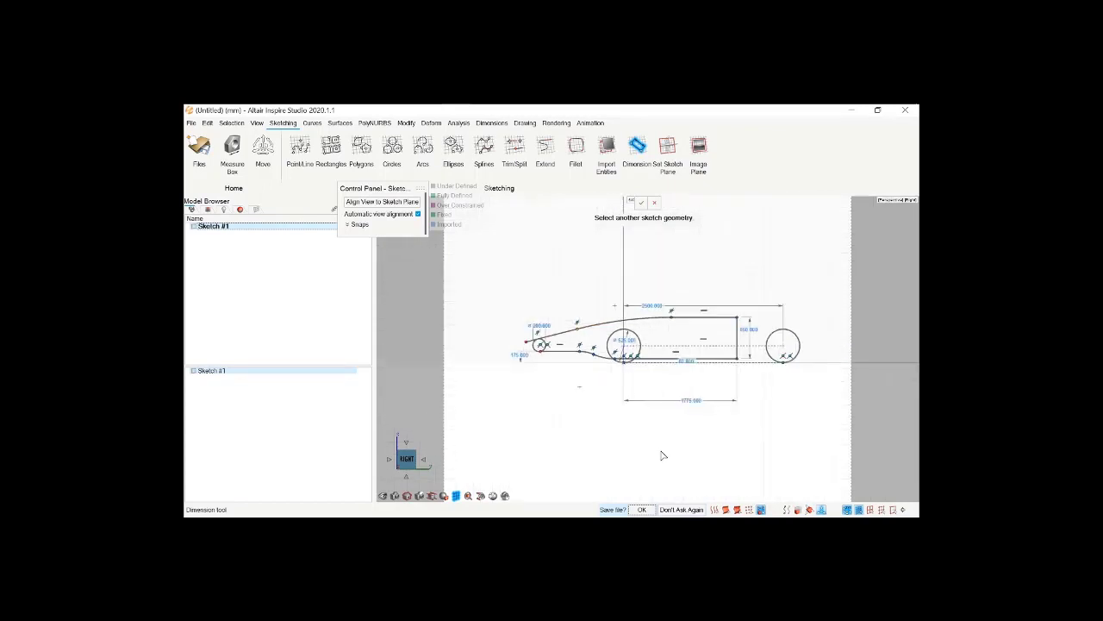
pyautogui.scroll(4, 509, 354)
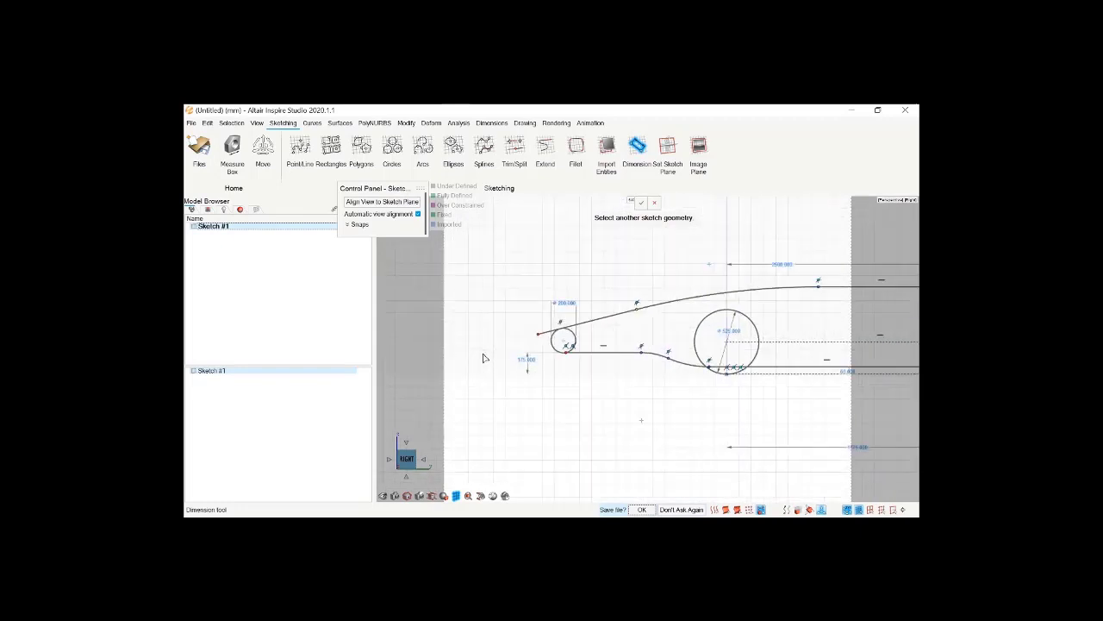
pyautogui.scroll(2, 521, 328)
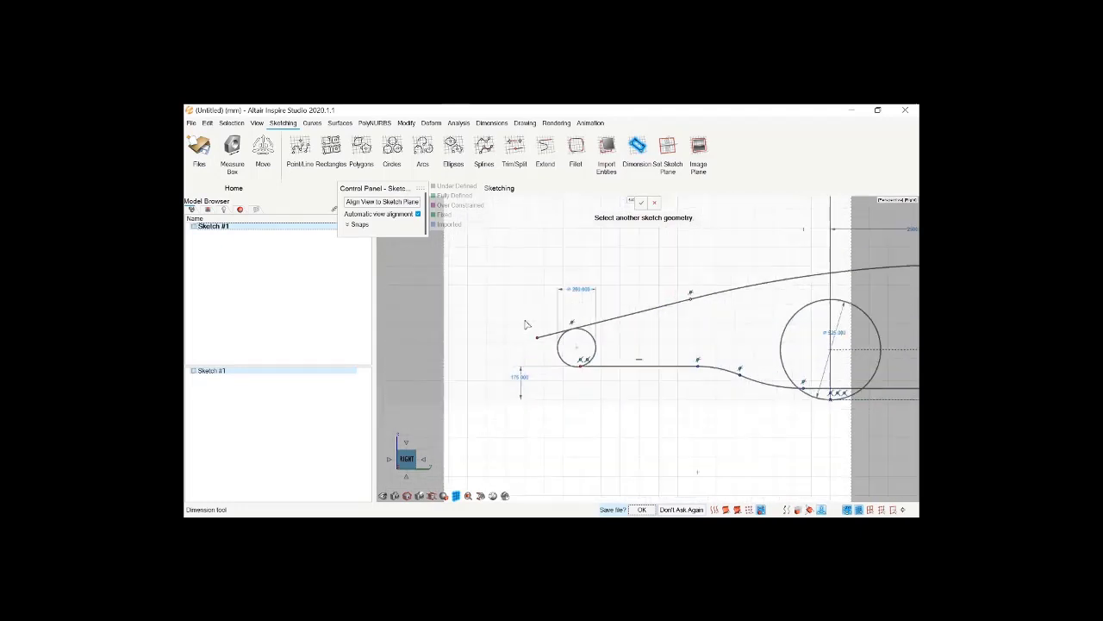
pyautogui.click(523, 154)
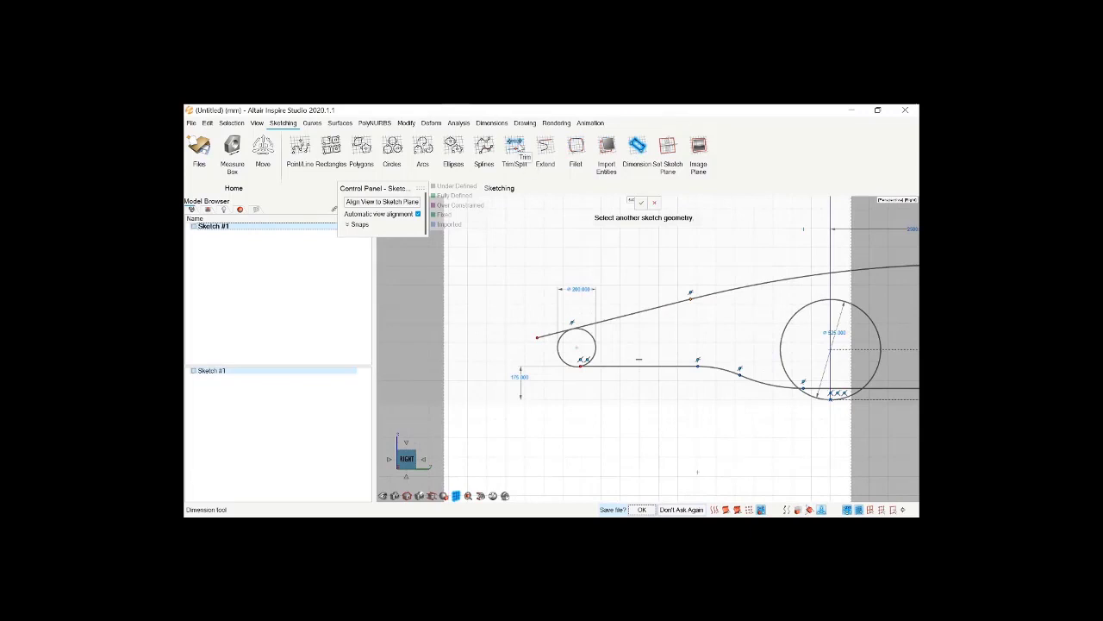
pyautogui.click(554, 336)
pyautogui.click(600, 347)
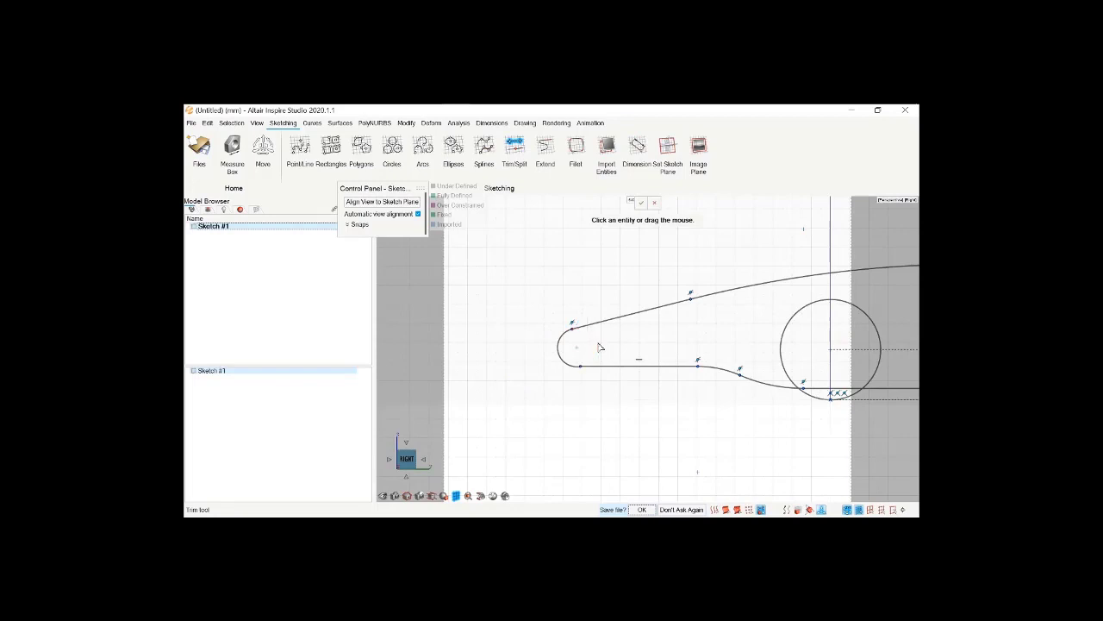
pyautogui.click(640, 204)
# Examine the trimmed side-profile sketch as a whole and from several 3D angles
pyautogui.scroll(-3, 556, 294)
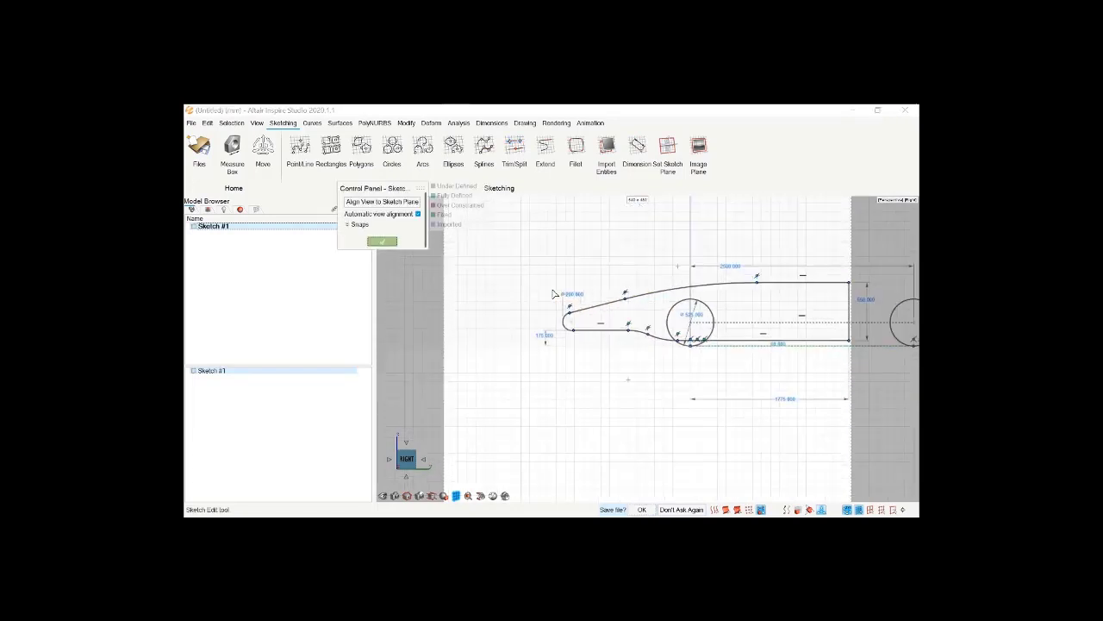
pyautogui.scroll(-2, 552, 294)
pyautogui.moveTo(681, 349)
pyautogui.mouseDown(button='middle')
pyautogui.moveTo(652, 376)
pyautogui.moveTo(684, 345)
pyautogui.mouseUp(button='middle')
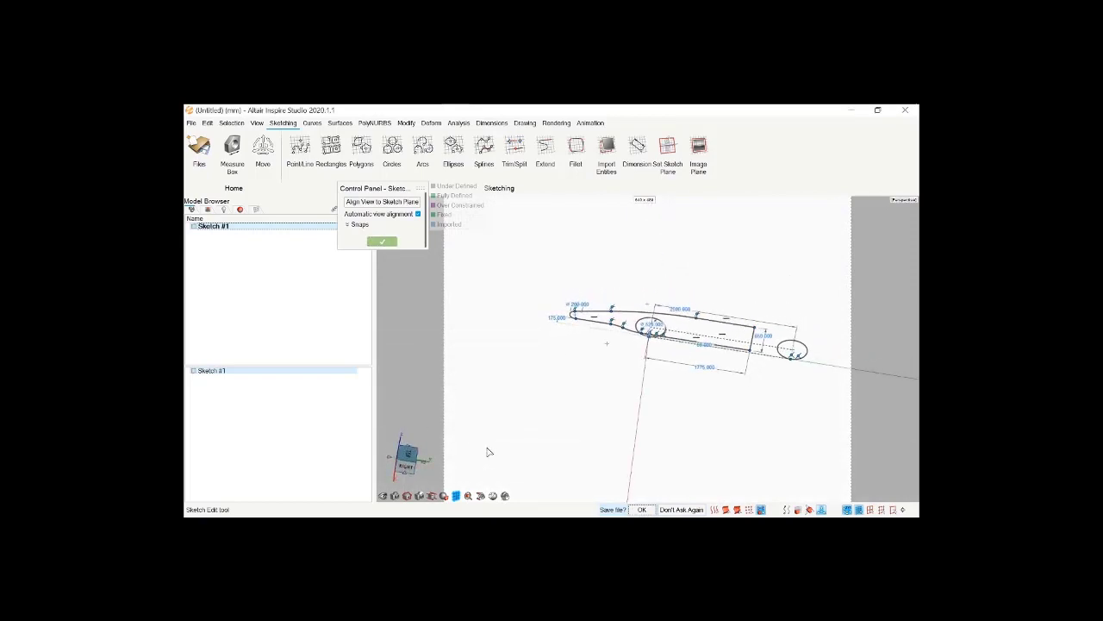
pyautogui.moveTo(691, 417)
pyautogui.mouseDown(button='middle')
pyautogui.moveTo(690, 369)
pyautogui.moveTo(670, 370)
pyautogui.mouseUp(button='middle')
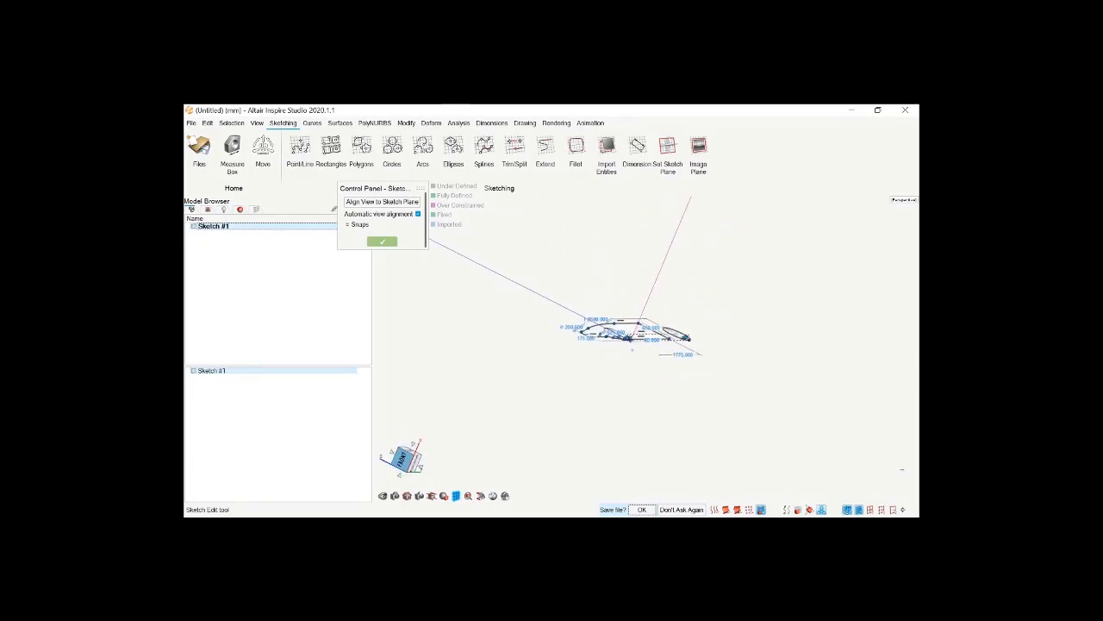
pyautogui.click(407, 495)
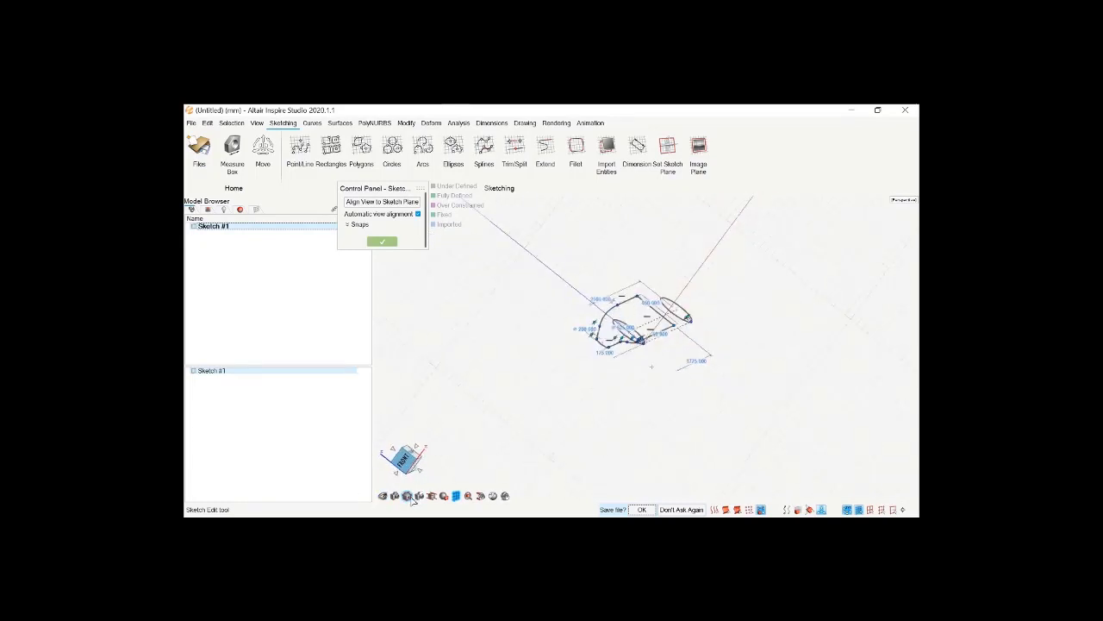
pyautogui.scroll(-10, 827, 339)
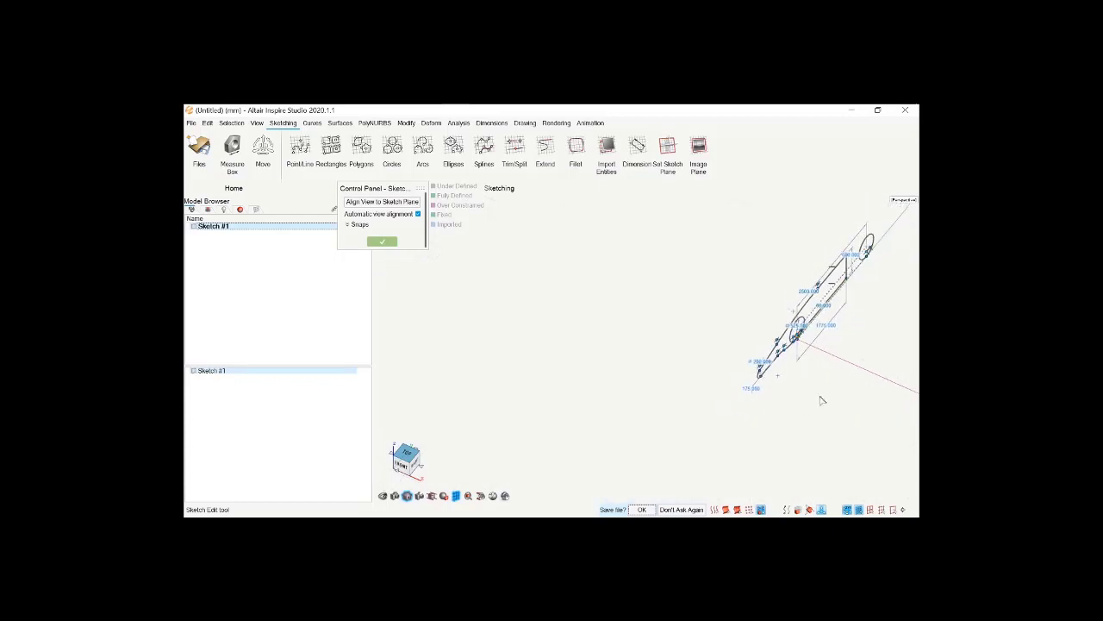
pyautogui.moveTo(855, 366); pyautogui.dragTo(652, 364, button='right')
pyautogui.moveTo(712, 421)
pyautogui.mouseDown(button='middle')
pyautogui.moveTo(587, 405)
pyautogui.moveTo(603, 393)
pyautogui.mouseUp(button='middle')
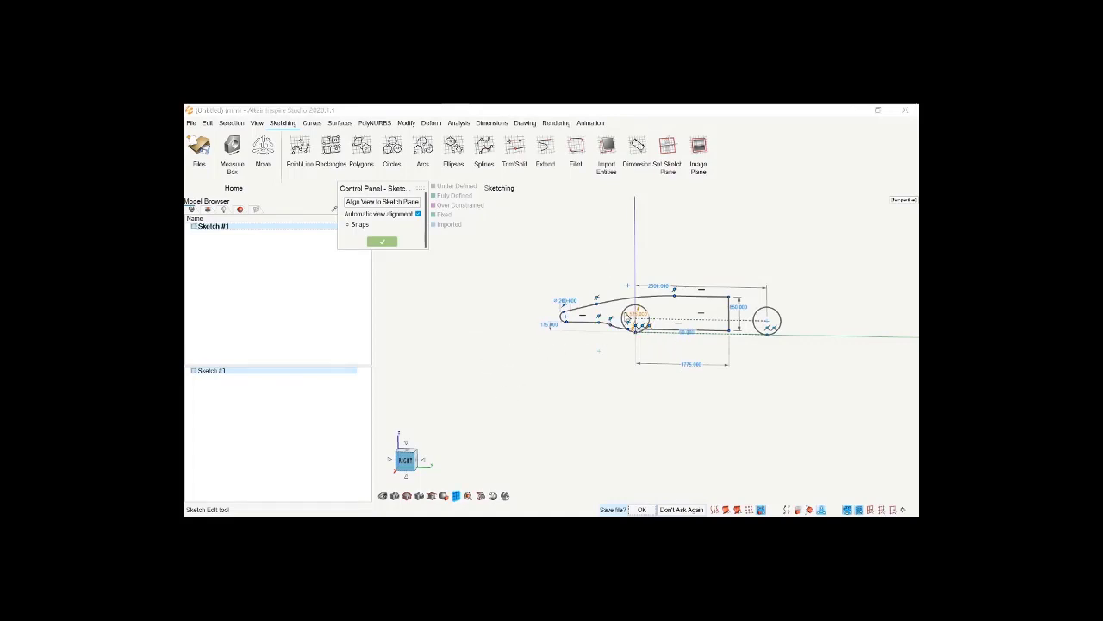
# Convert the front and rear wheel circles to construction geometry and exit the sketch
pyautogui.click(635, 320)
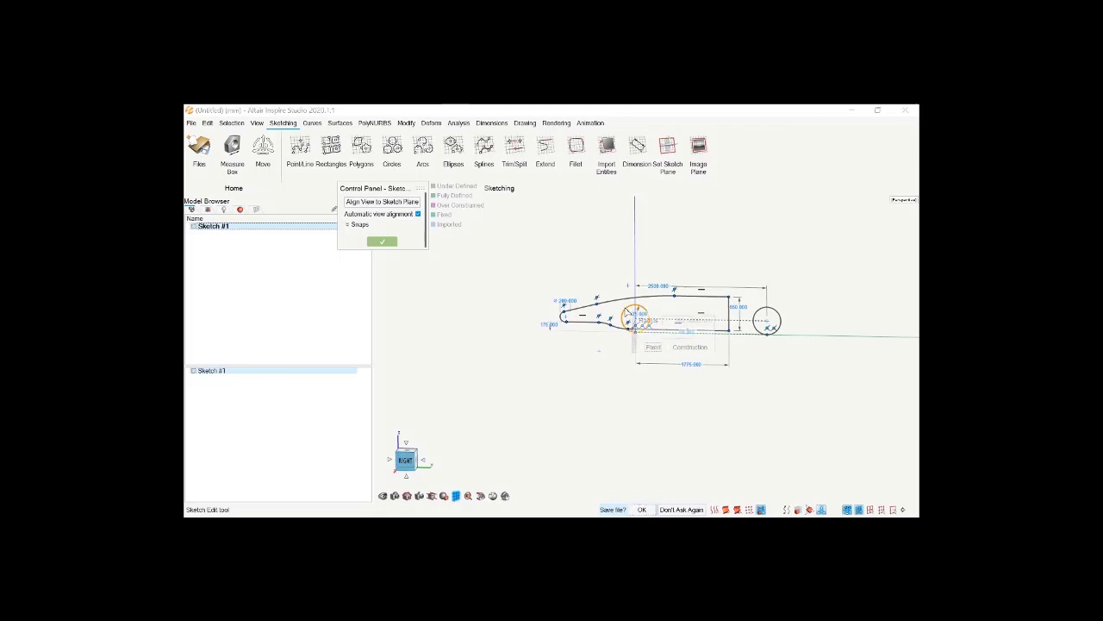
pyautogui.click(670, 347)
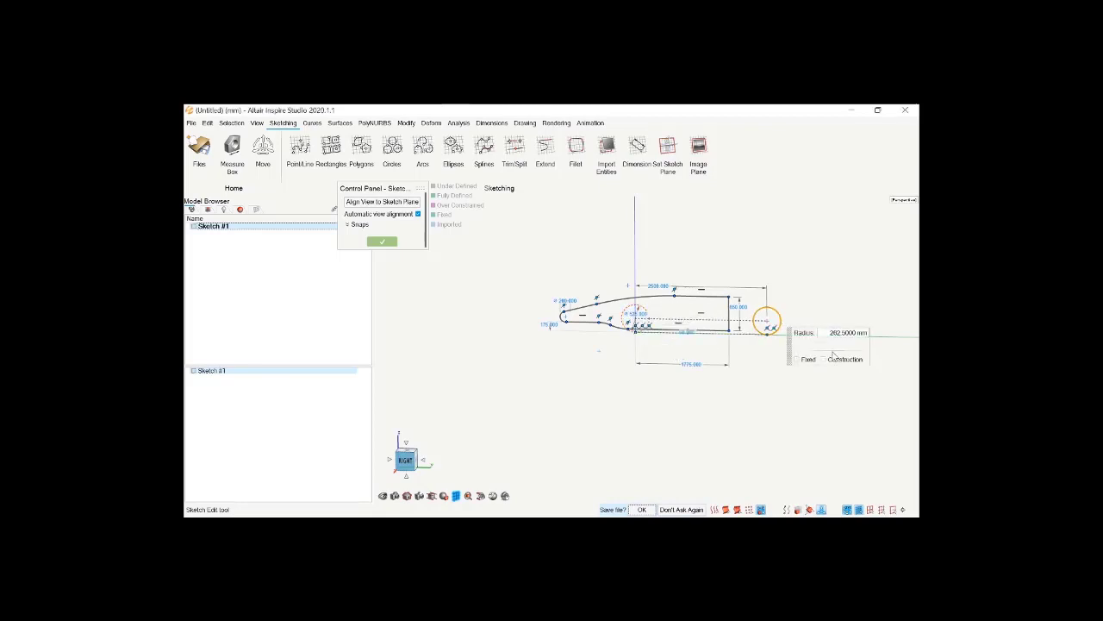
pyautogui.click(823, 360)
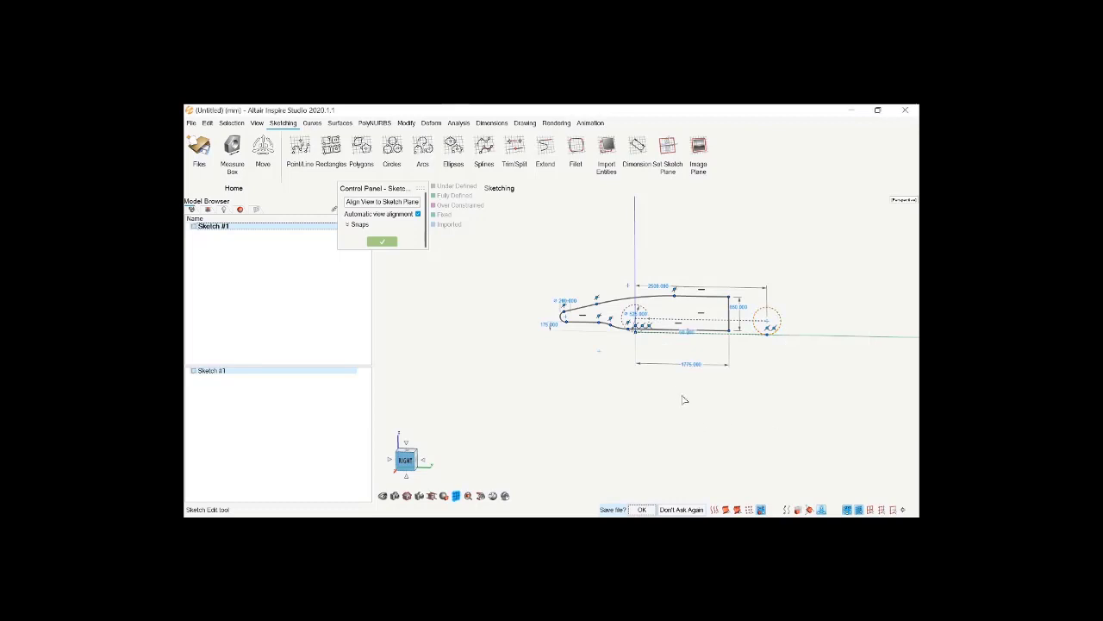
pyautogui.moveTo(655, 344)
pyautogui.mouseDown(button='middle')
pyautogui.moveTo(578, 397)
pyautogui.moveTo(616, 370)
pyautogui.mouseUp(button='middle')
pyautogui.moveTo(572, 349)
pyautogui.mouseDown(button='right')
pyautogui.moveTo(589, 372)
pyautogui.moveTo(647, 373)
pyautogui.mouseUp(button='right')
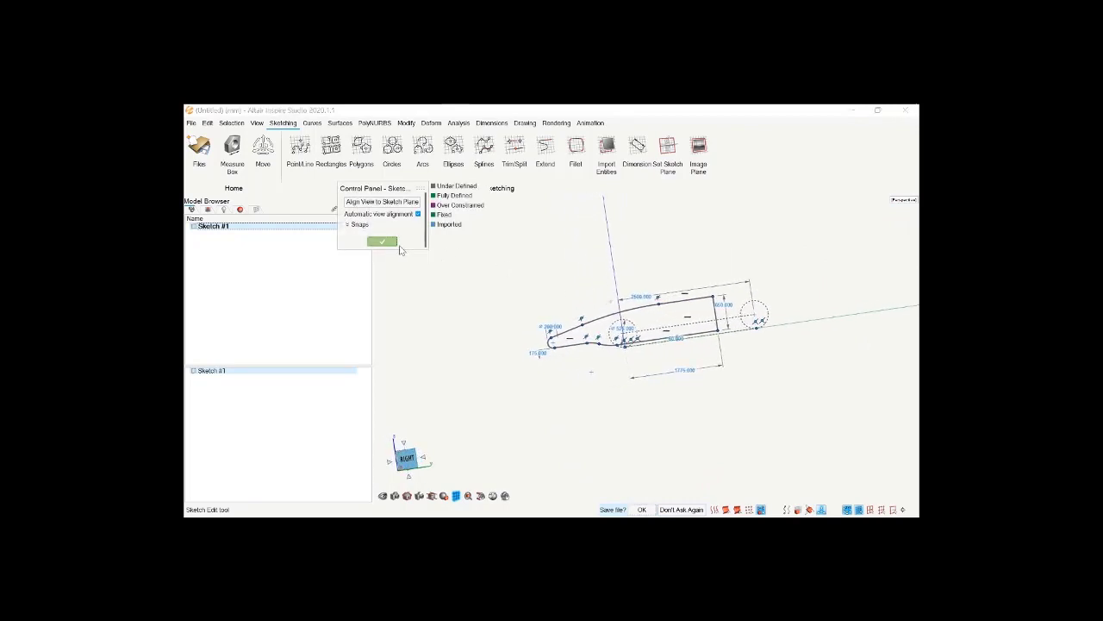
pyautogui.click(388, 244)
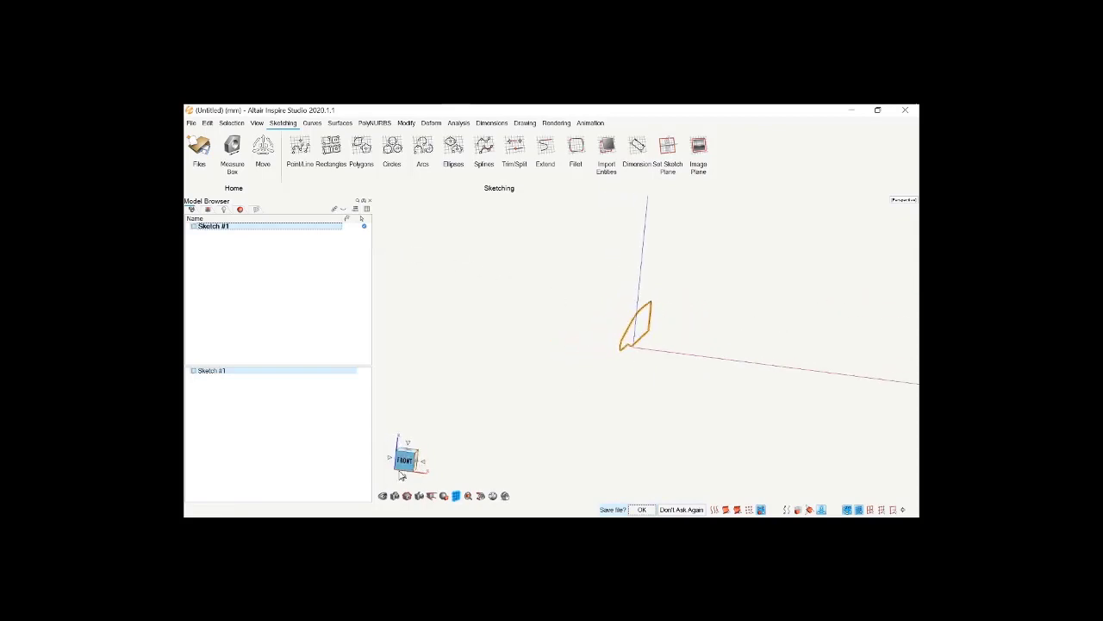
pyautogui.click(409, 466)
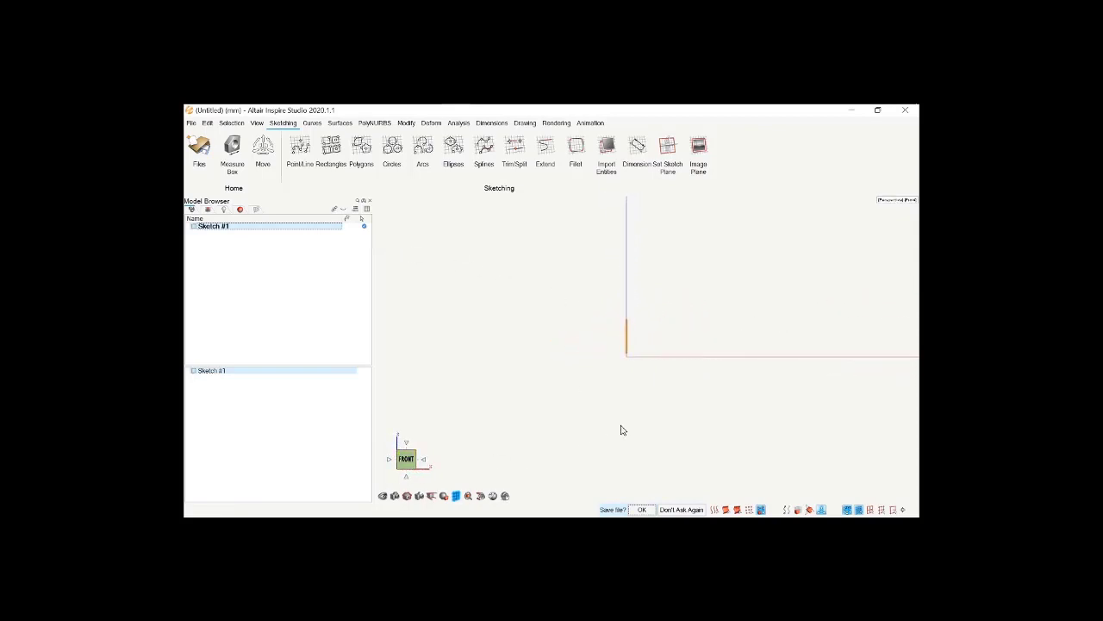
pyautogui.moveTo(828, 332); pyautogui.dragTo(773, 371, button='middle')
pyautogui.scroll(2, 702, 283)
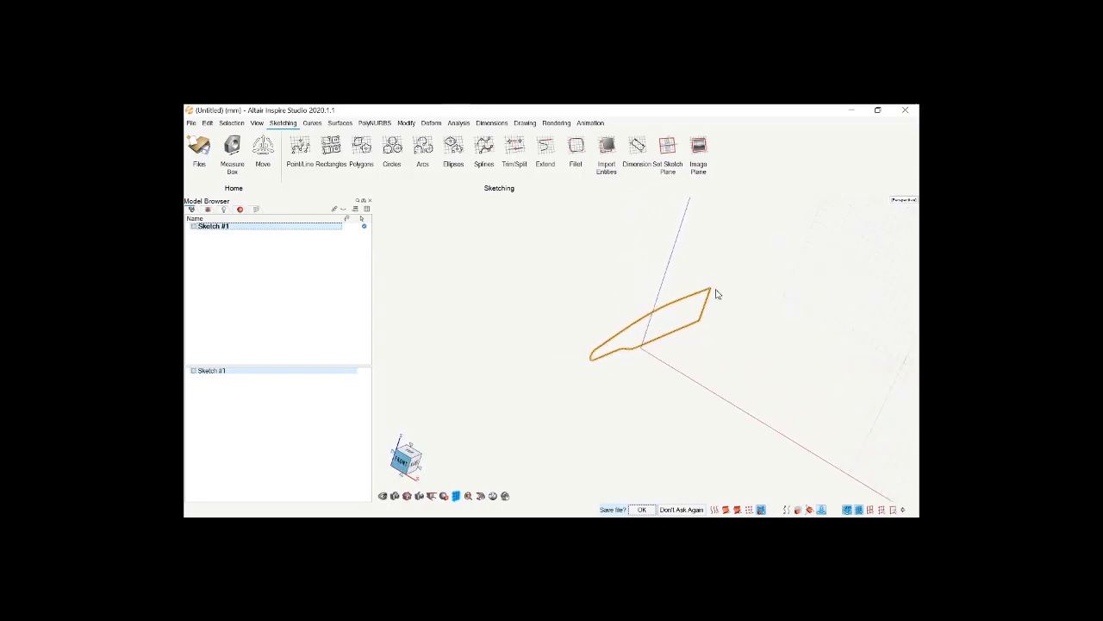
pyautogui.moveTo(716, 293); pyautogui.dragTo(740, 284, button='middle')
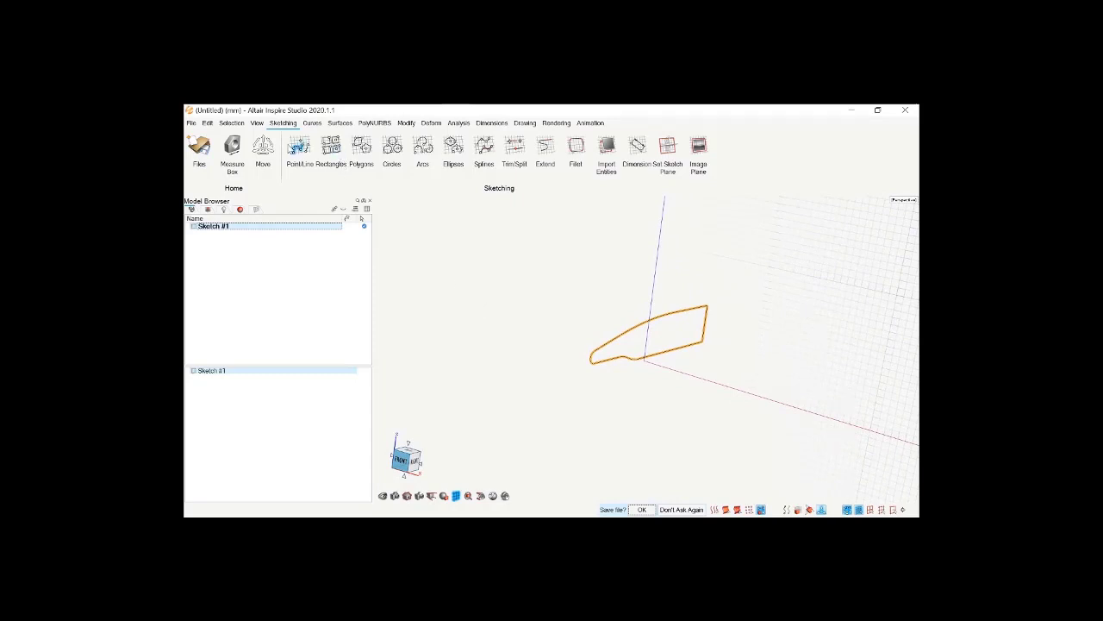
pyautogui.click(309, 151)
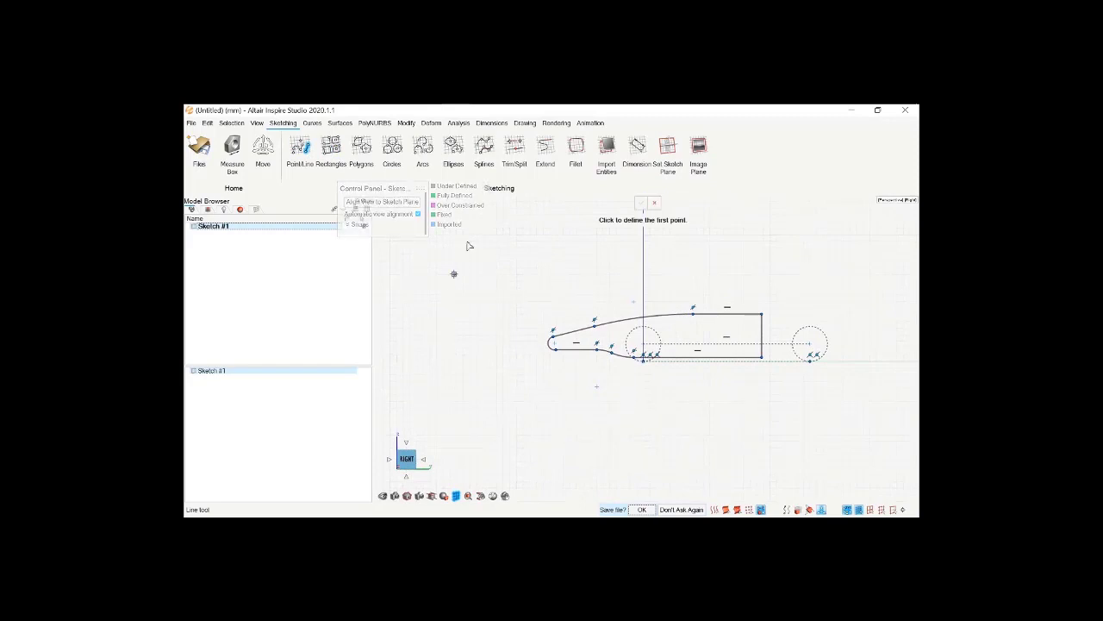
pyautogui.click(653, 204)
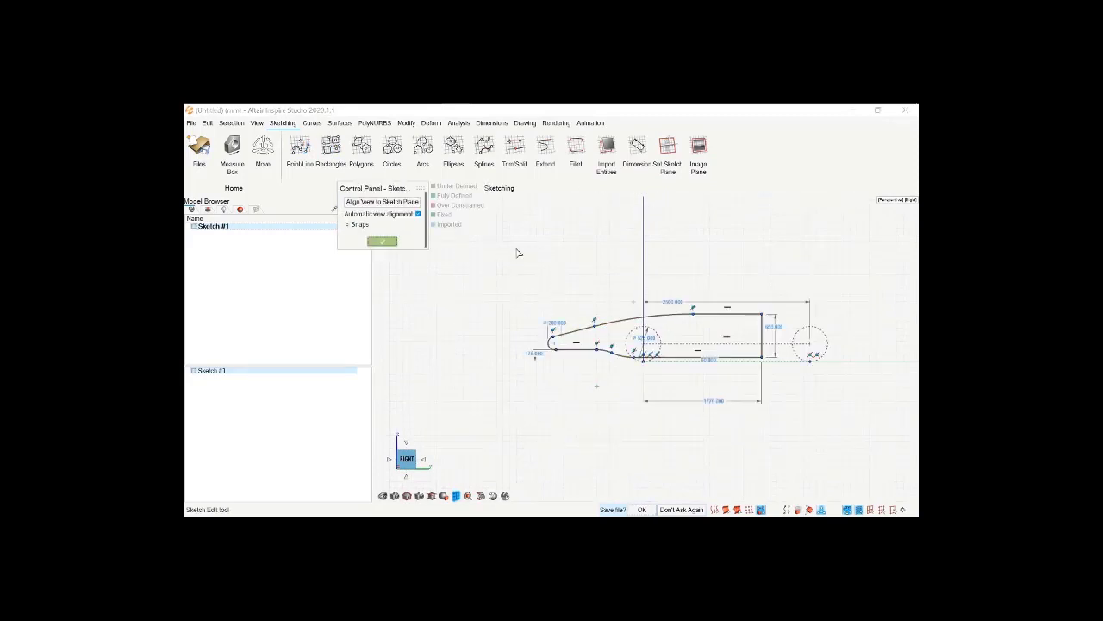
pyautogui.rightClick(494, 274)
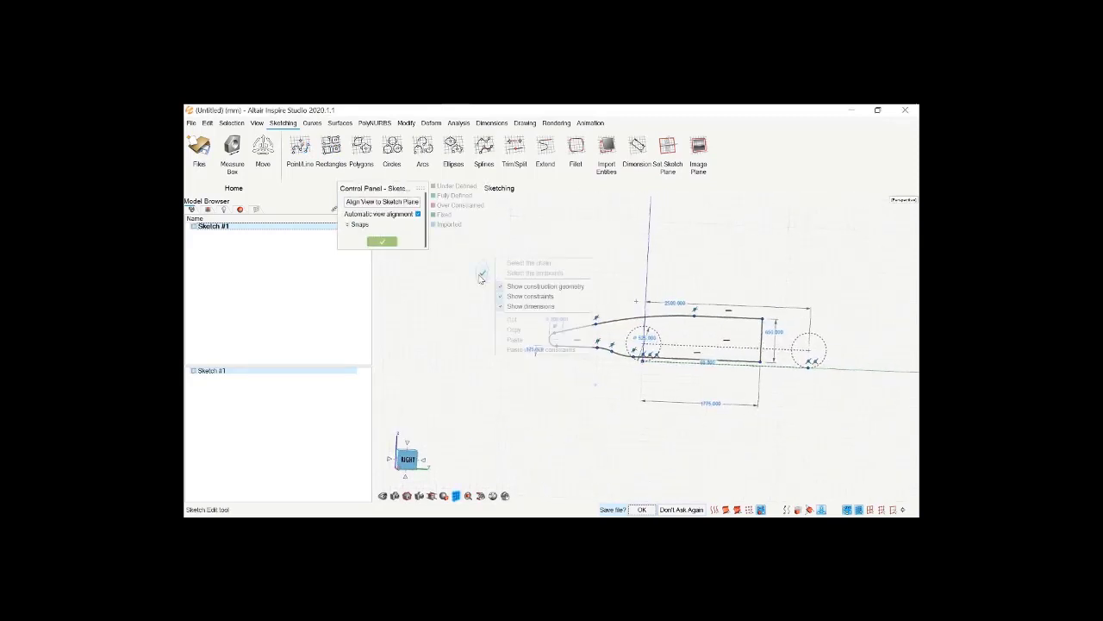
pyautogui.click(481, 275)
pyautogui.click(305, 146)
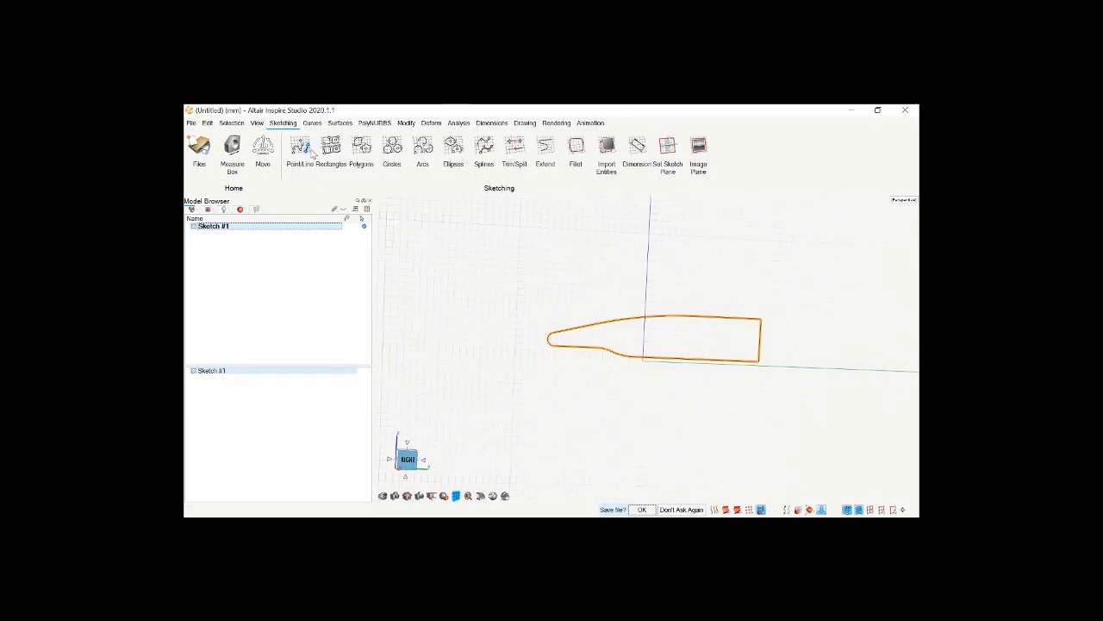
pyautogui.click(493, 298)
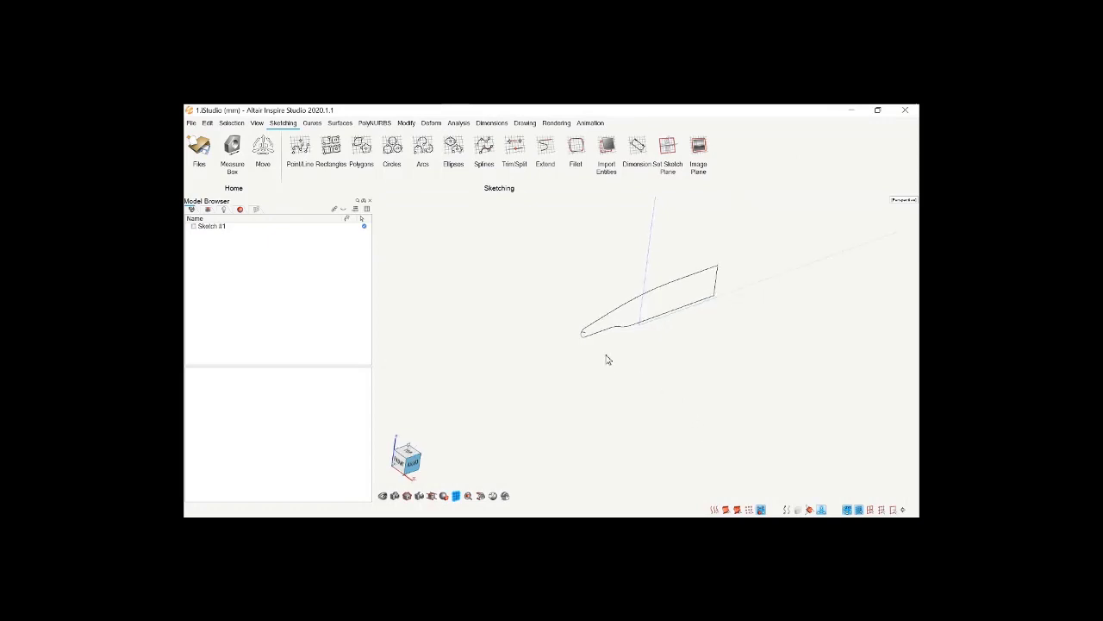
# Open the profile sketch for editing, examine the rounded nose arc and the short line inside it, and exit the sketch
pyautogui.scroll(5, 593, 340)
pyautogui.scroll(1, 552, 340)
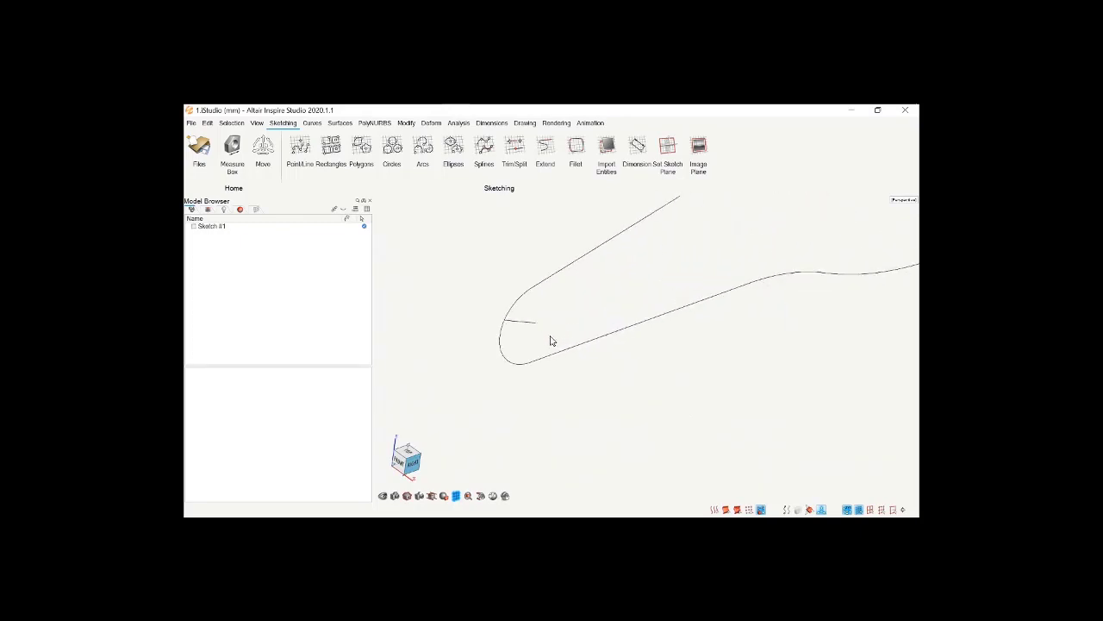
pyautogui.doubleClick(502, 355)
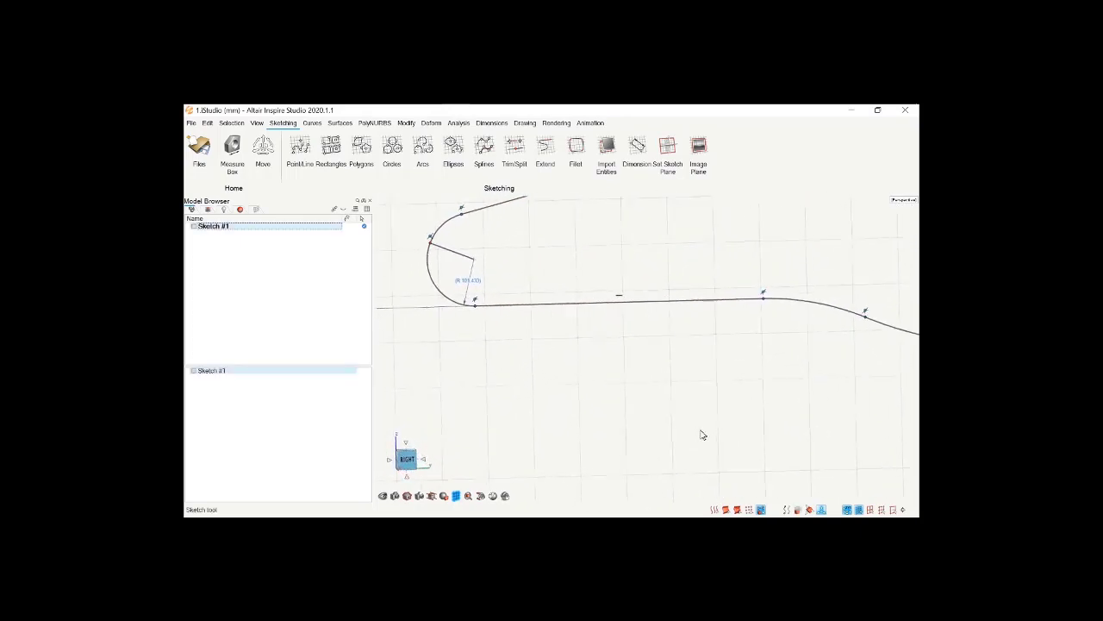
pyautogui.scroll(5, 470, 319)
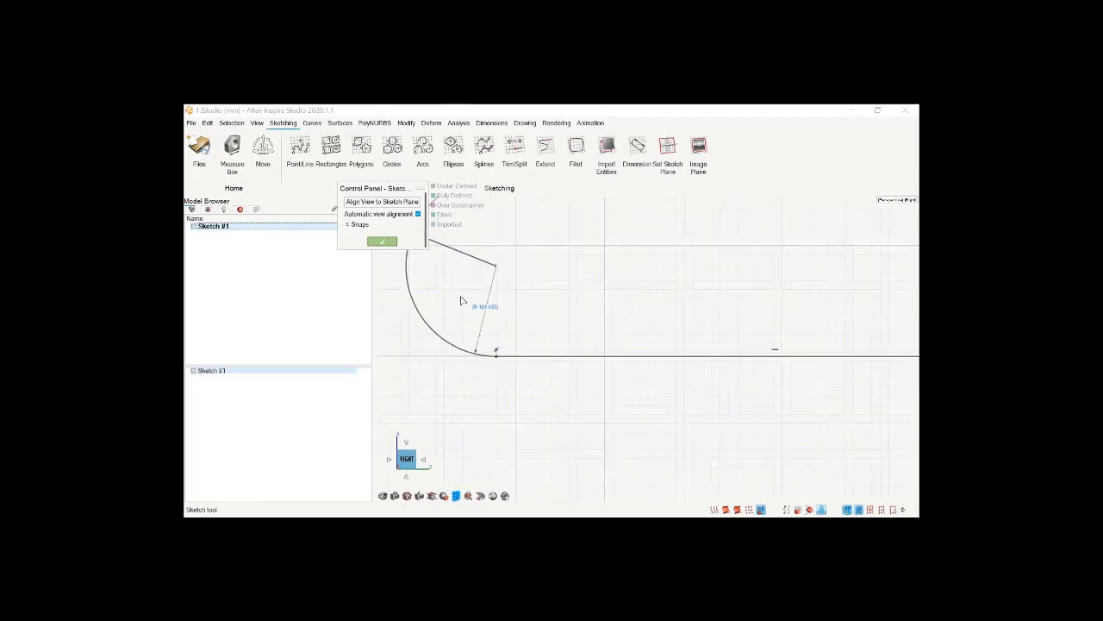
pyautogui.scroll(-3, 552, 364)
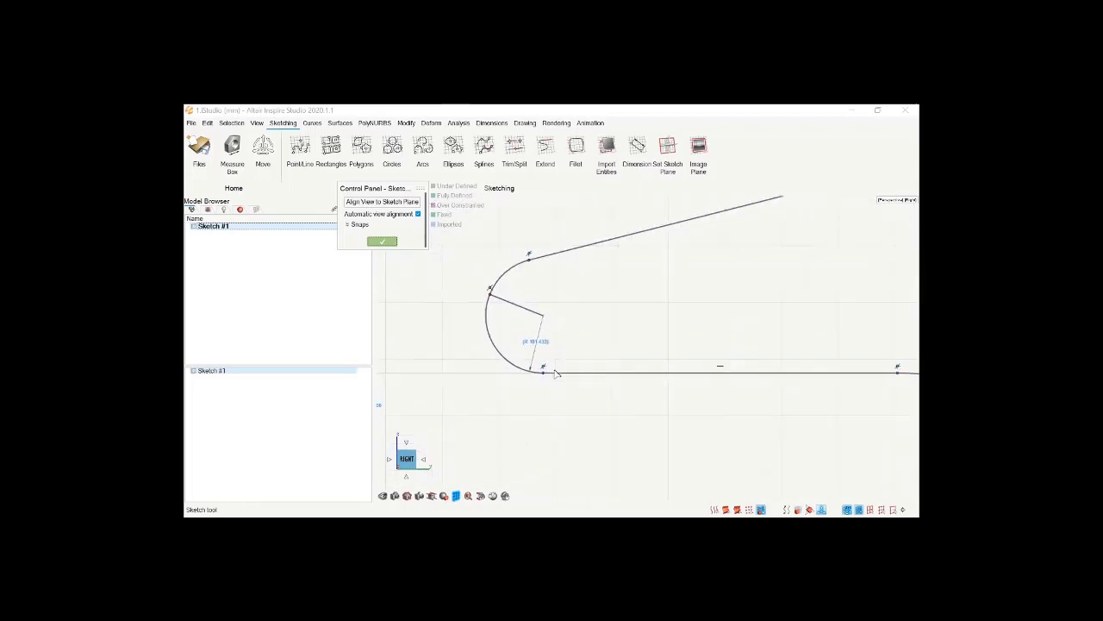
pyautogui.scroll(-4, 556, 372)
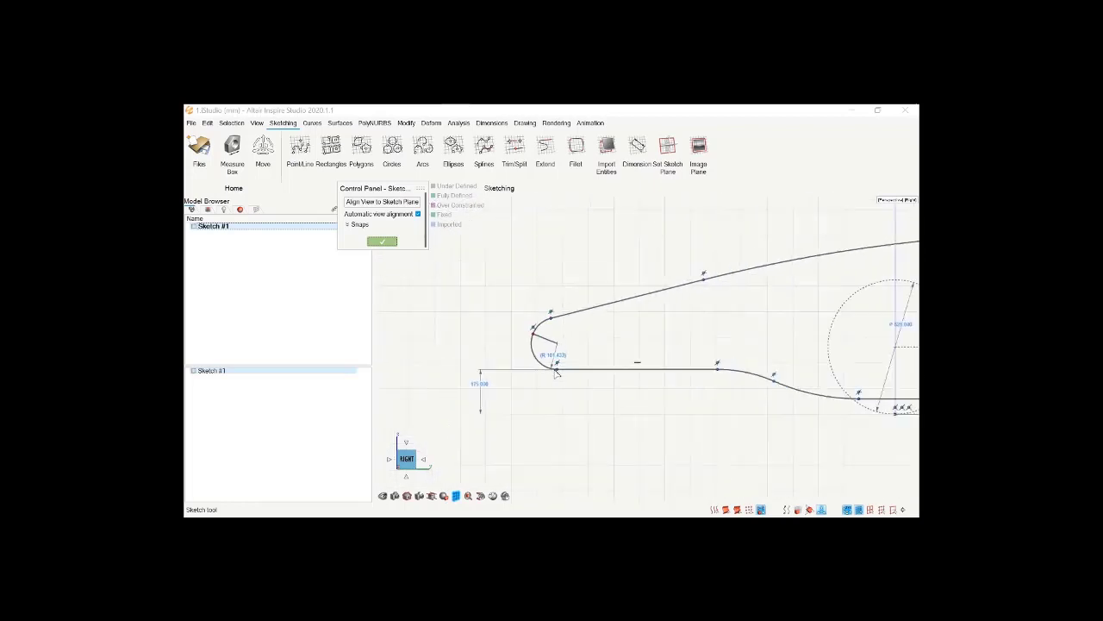
pyautogui.scroll(-2, 556, 373)
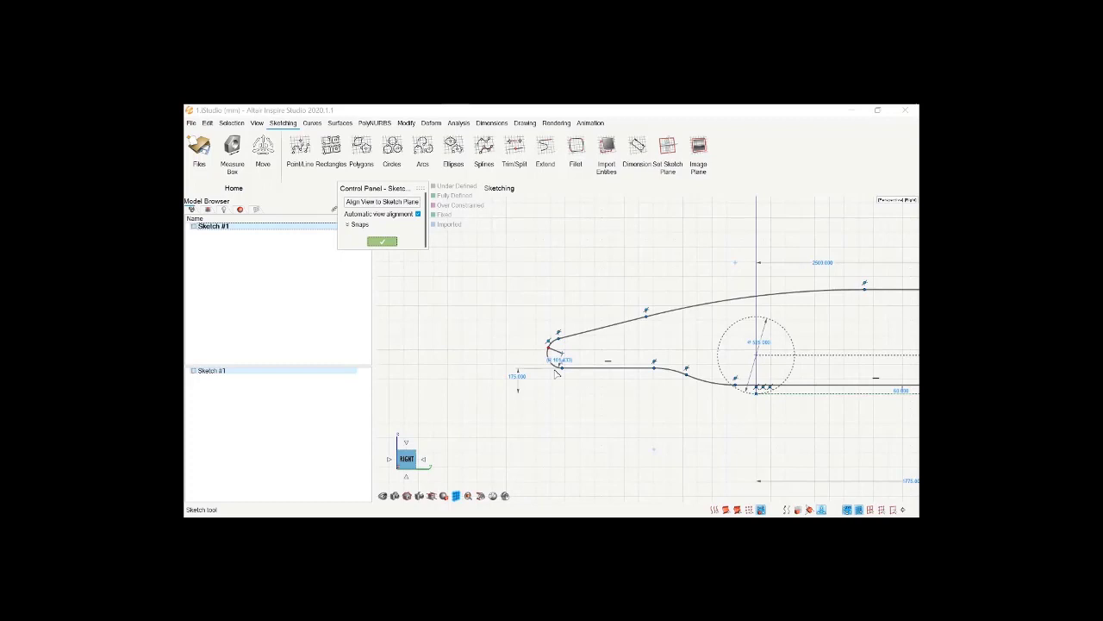
pyautogui.moveTo(556, 372); pyautogui.dragTo(566, 377, button='middle')
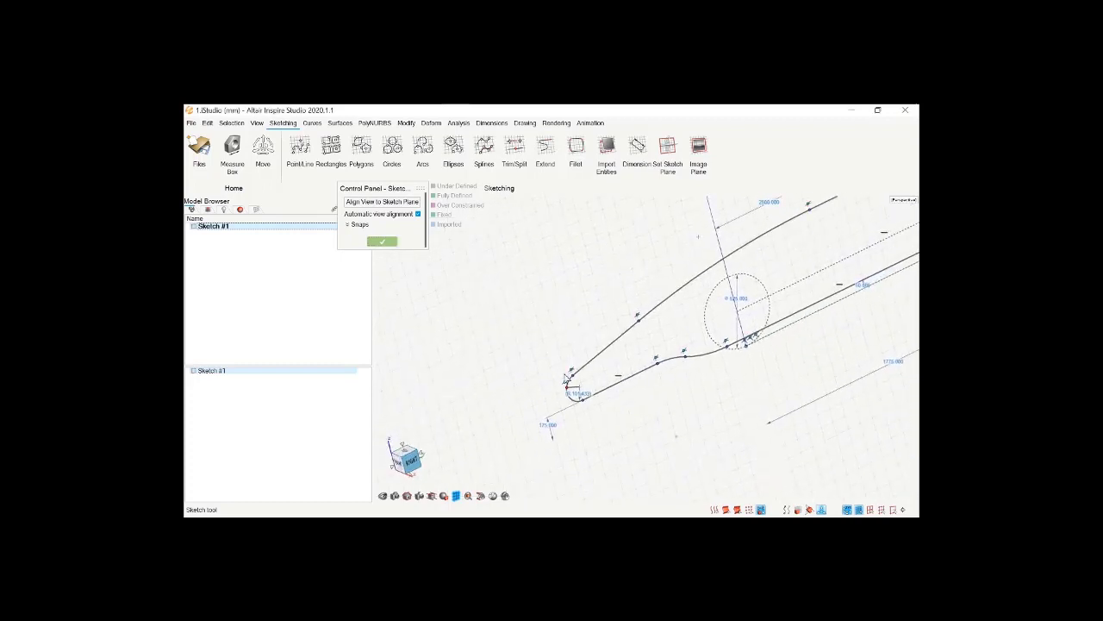
pyautogui.rightClick(531, 261)
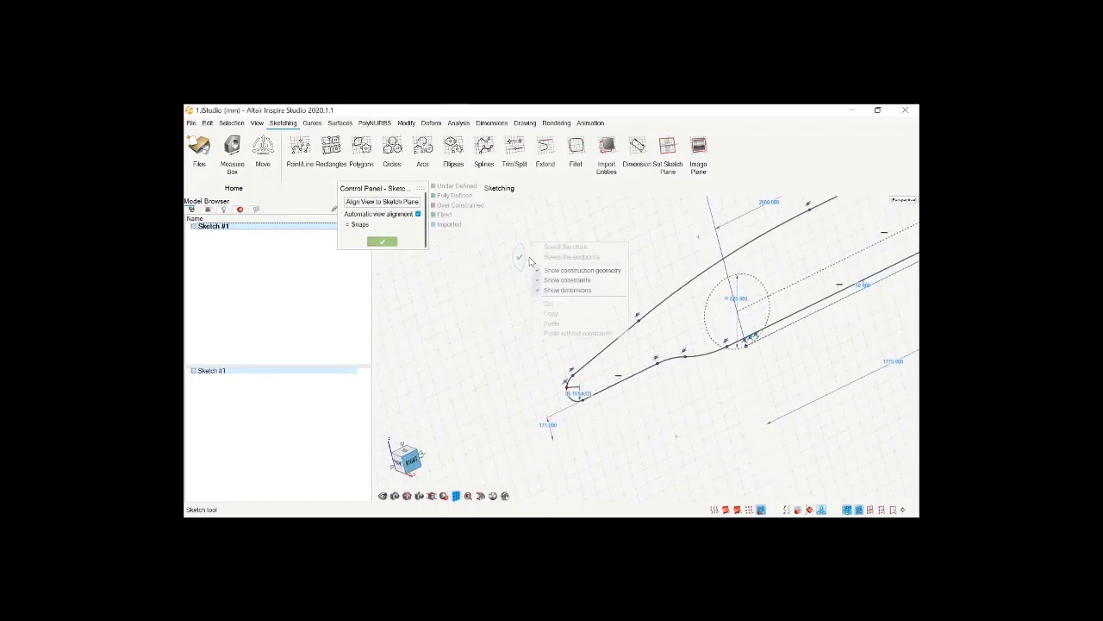
pyautogui.moveTo(564, 258); pyautogui.dragTo(596, 294, button='middle')
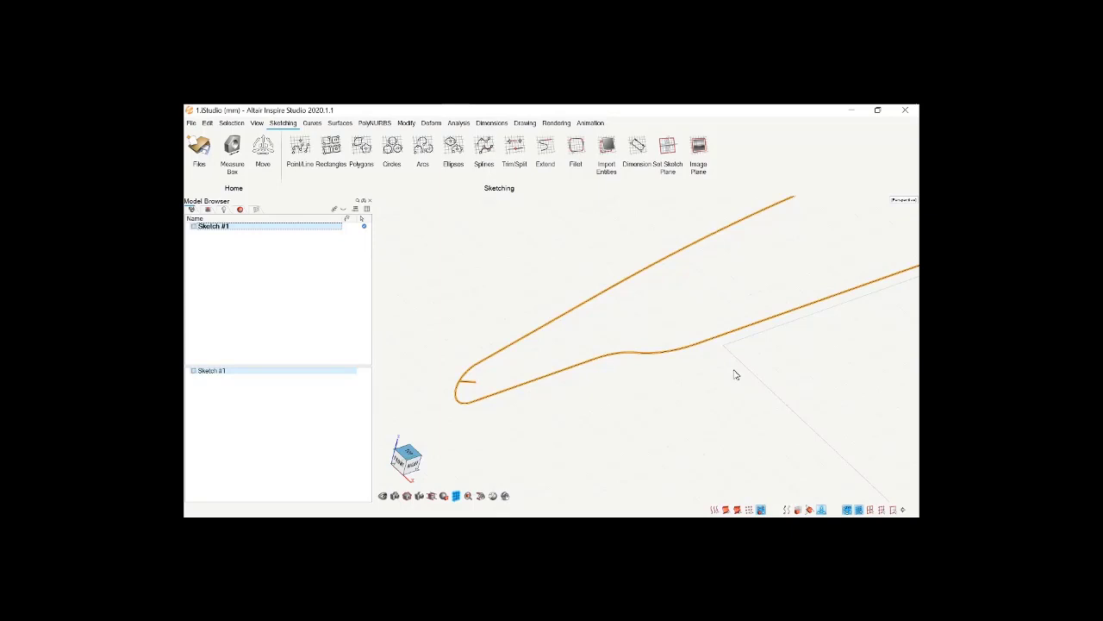
pyautogui.scroll(2, 461, 374)
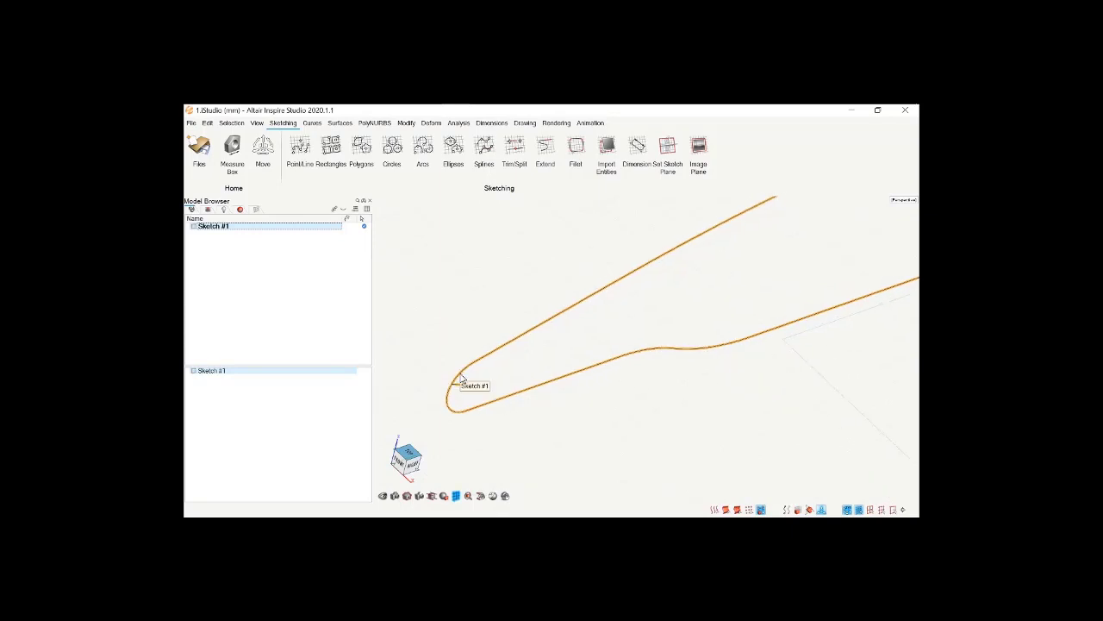
# Sketch a slightly slanted straight line across the car's nose on the horizontal ground plane in a new sketch, and exit it
pyautogui.click(538, 423)
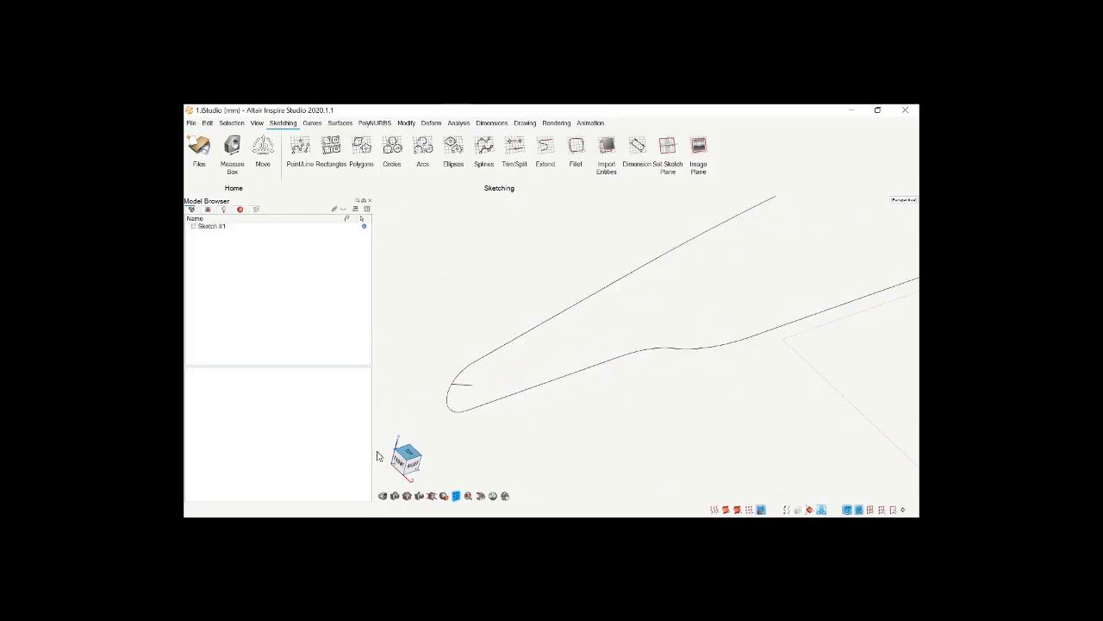
pyautogui.click(406, 450)
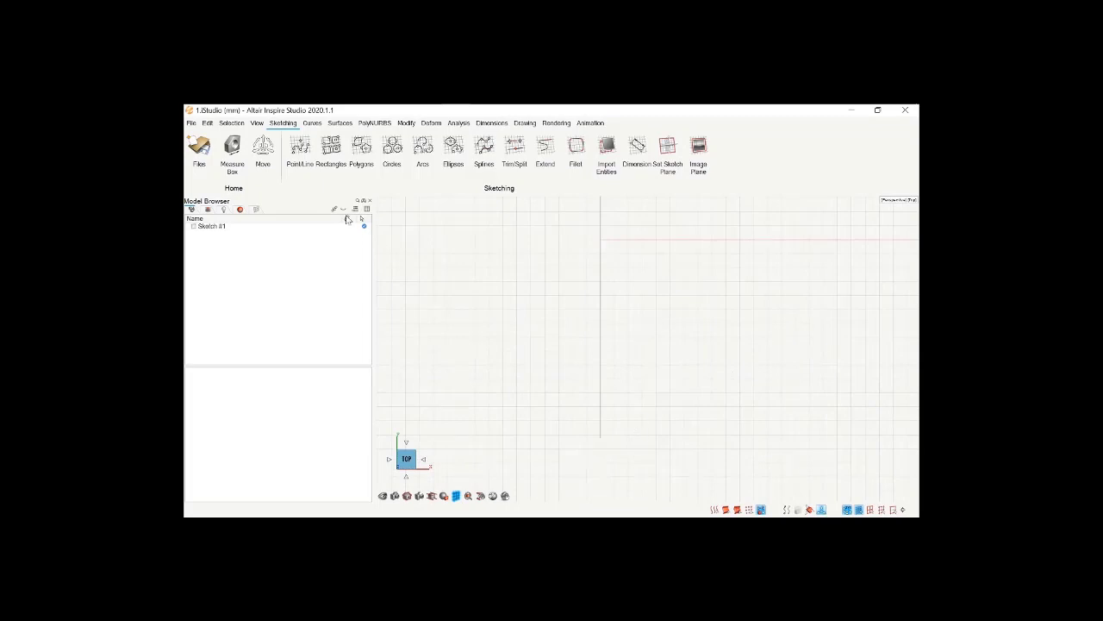
pyautogui.click(307, 151)
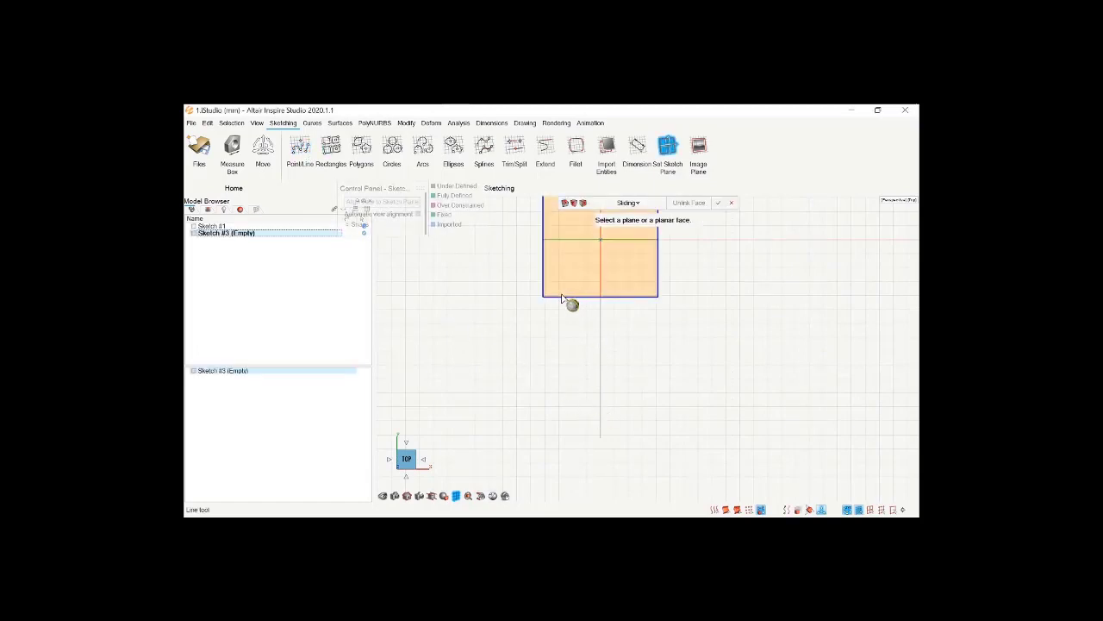
pyautogui.click(566, 297)
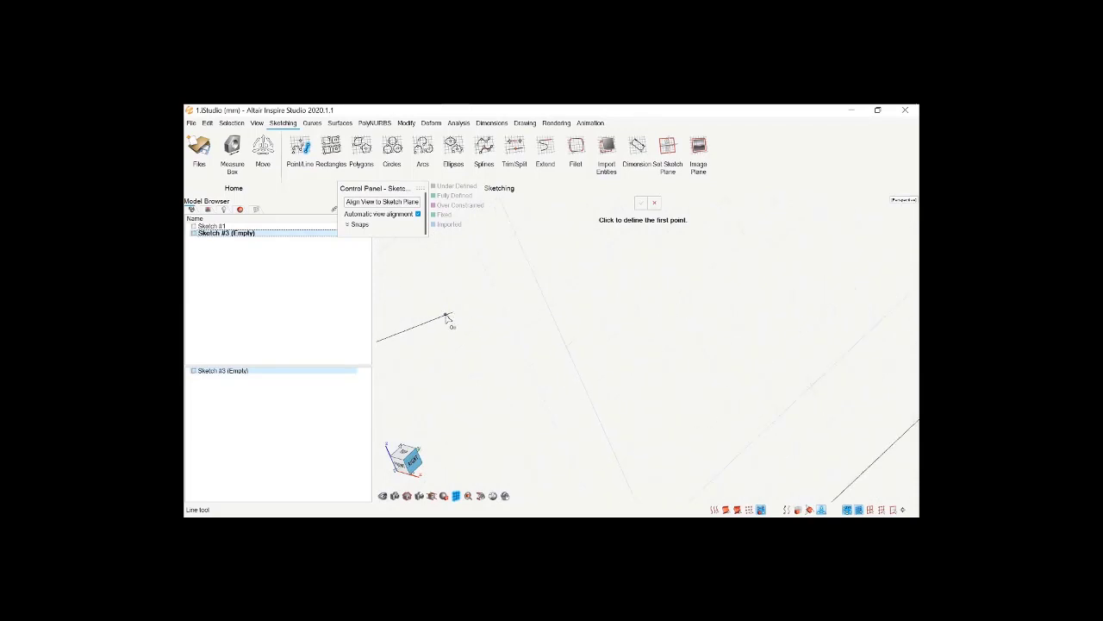
pyautogui.scroll(-5, 538, 329)
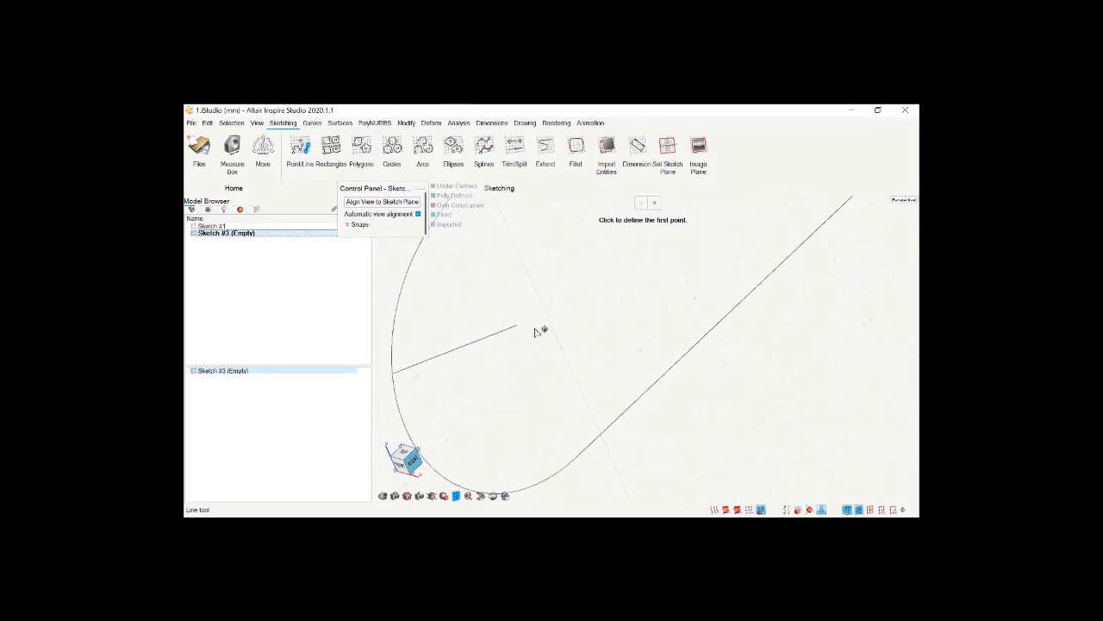
pyautogui.click(586, 396)
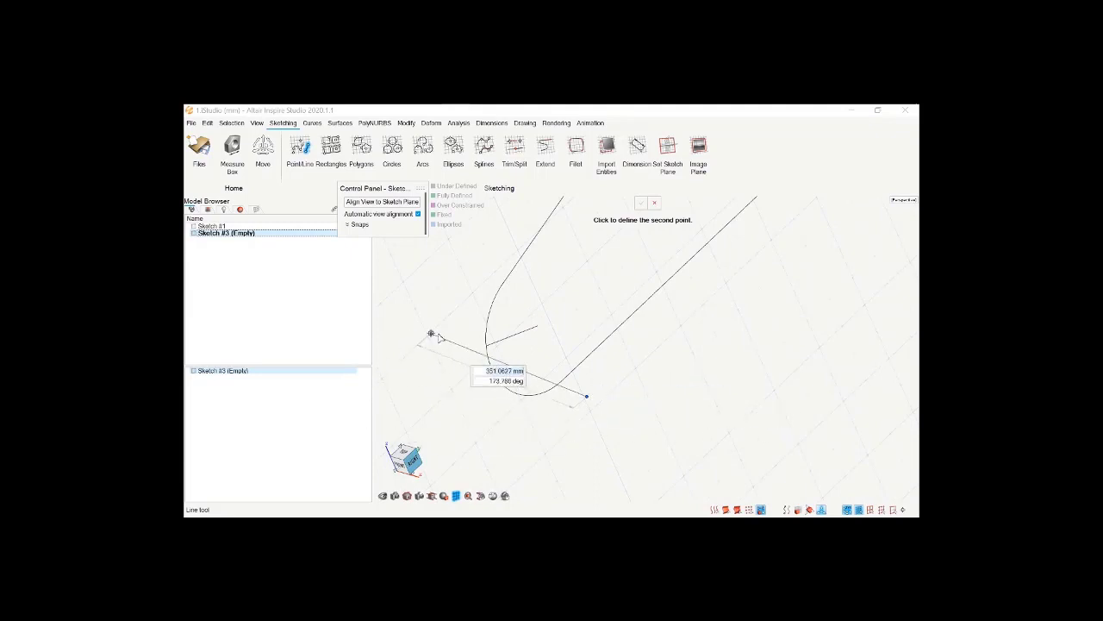
pyautogui.click(414, 320)
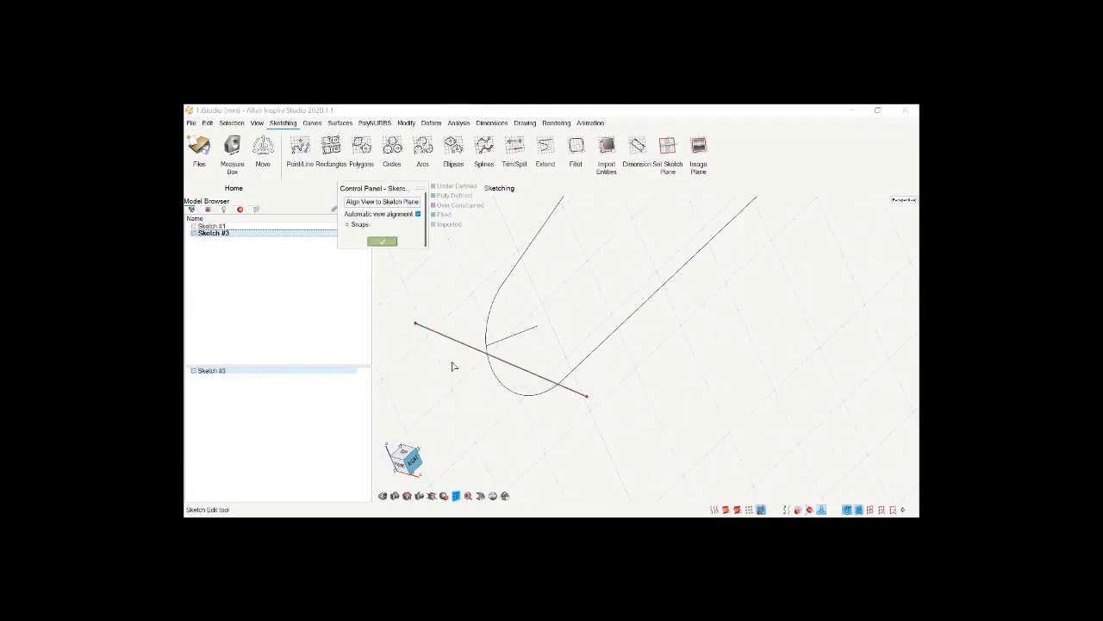
pyautogui.rightClick(606, 434)
pyautogui.scroll(2, 716, 412)
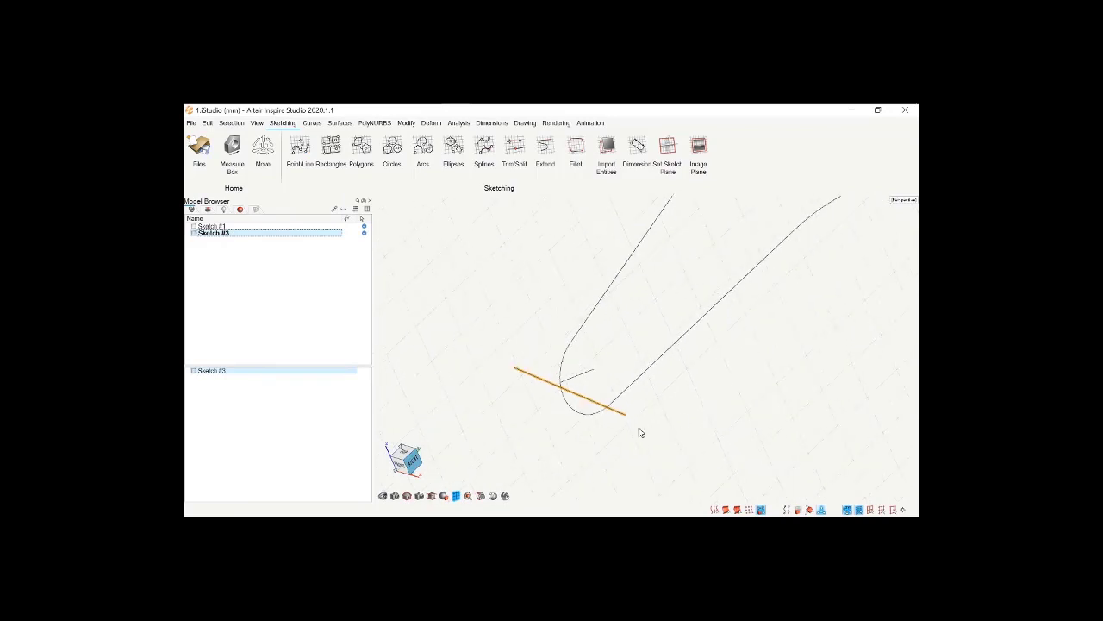
# Move the cross-line sketch so its midpoint snaps to the inner end of the short line inside the nose arc
pyautogui.press('m')
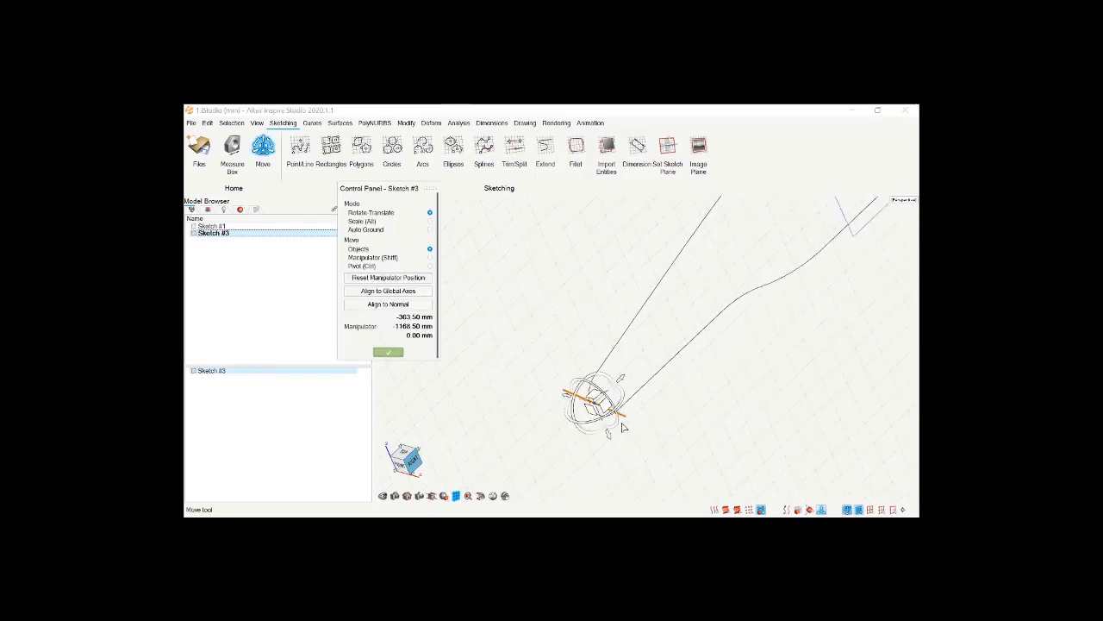
pyautogui.scroll(4, 603, 397)
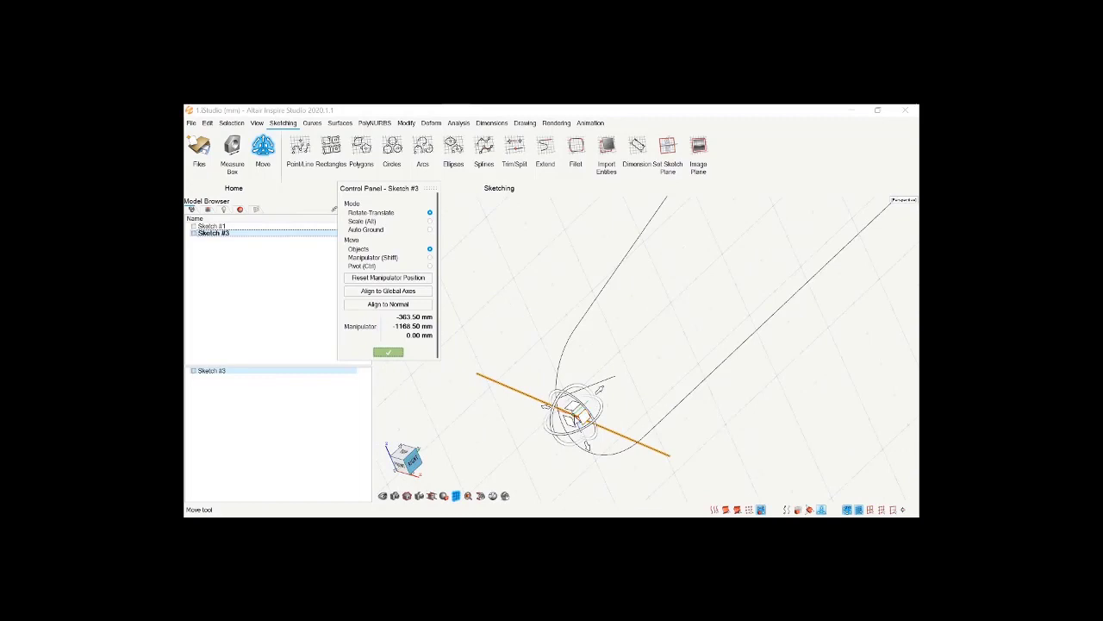
pyautogui.moveTo(575, 419); pyautogui.dragTo(614, 375)
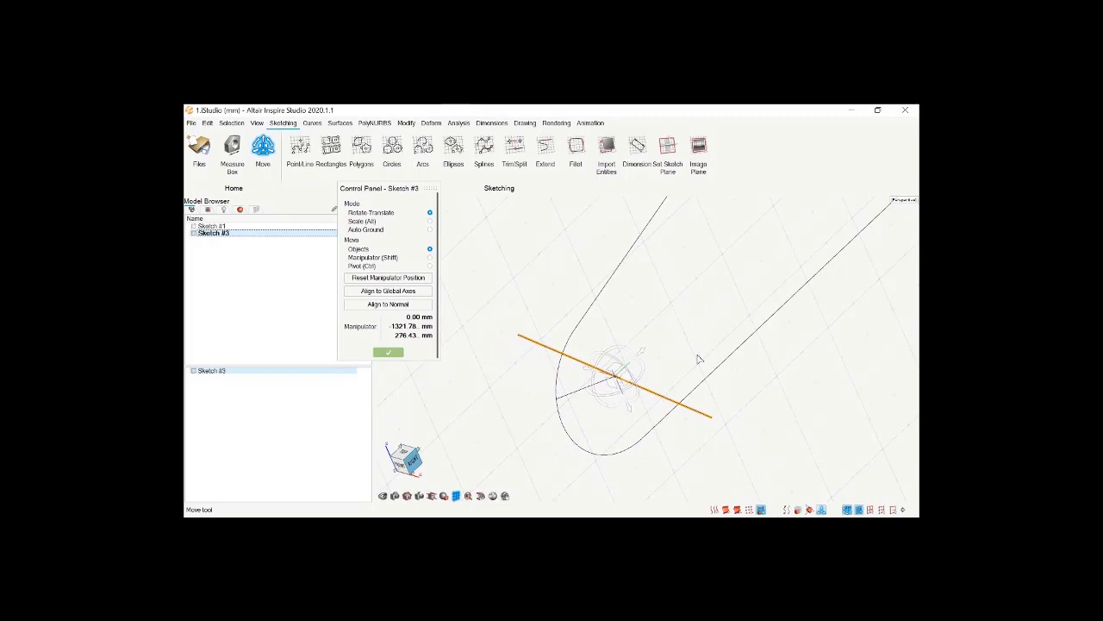
pyautogui.moveTo(615, 376)
pyautogui.mouseDown(button='middle')
pyautogui.moveTo(578, 377)
pyautogui.moveTo(576, 405)
pyautogui.moveTo(620, 404)
pyautogui.moveTo(611, 431)
pyautogui.moveTo(663, 435)
pyautogui.moveTo(724, 406)
pyautogui.moveTo(702, 371)
pyautogui.mouseUp(button='middle')
pyautogui.moveTo(731, 348); pyautogui.dragTo(693, 362, button='right')
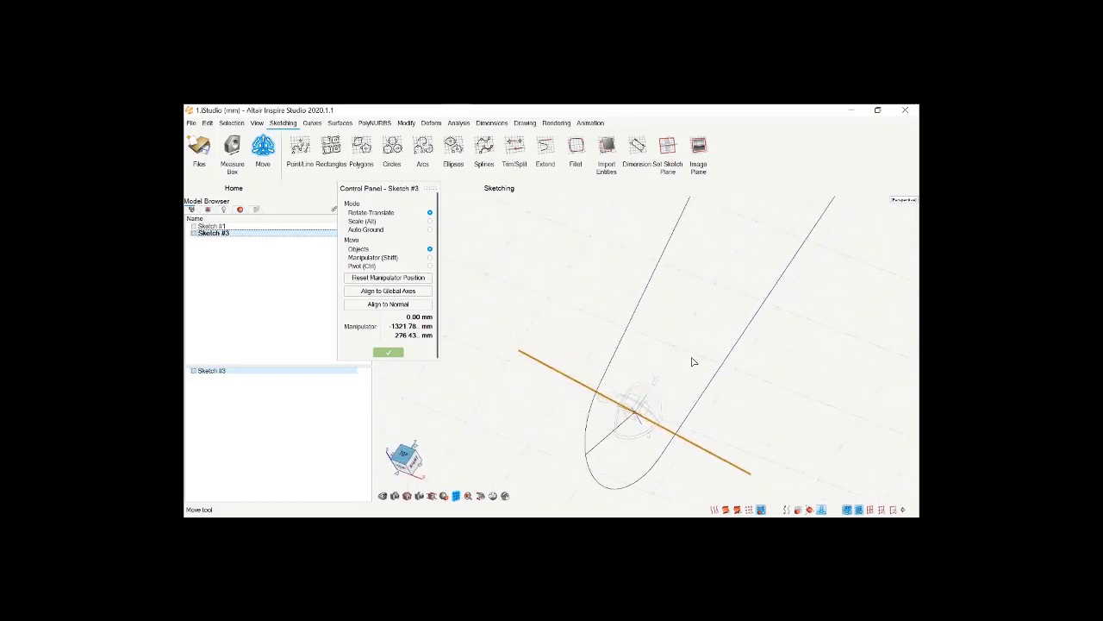
pyautogui.click(422, 469)
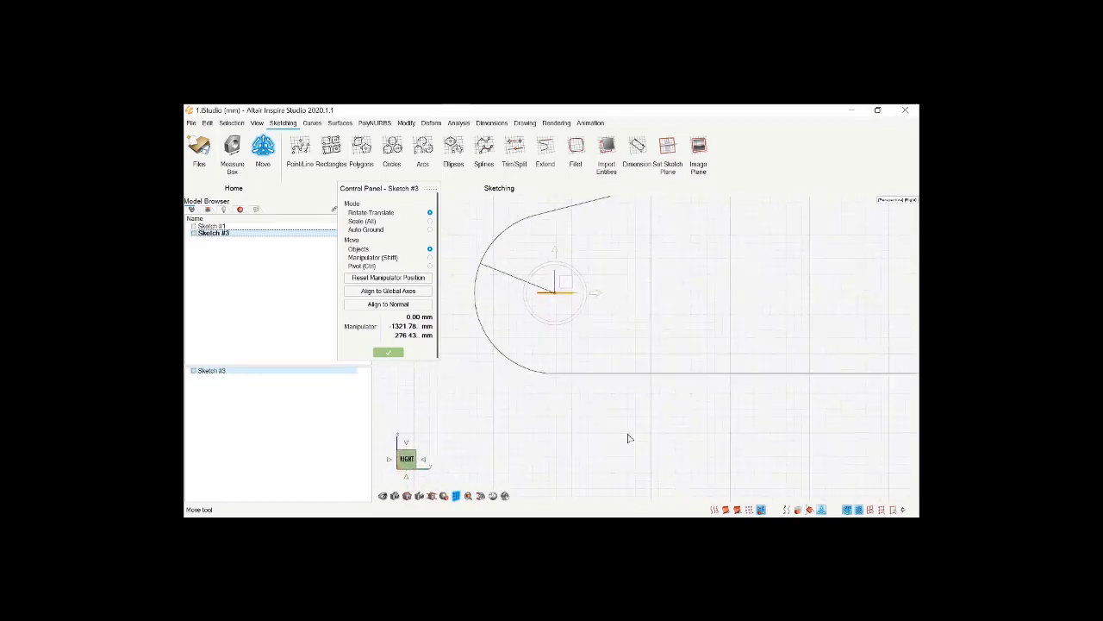
pyautogui.scroll(-3, 629, 438)
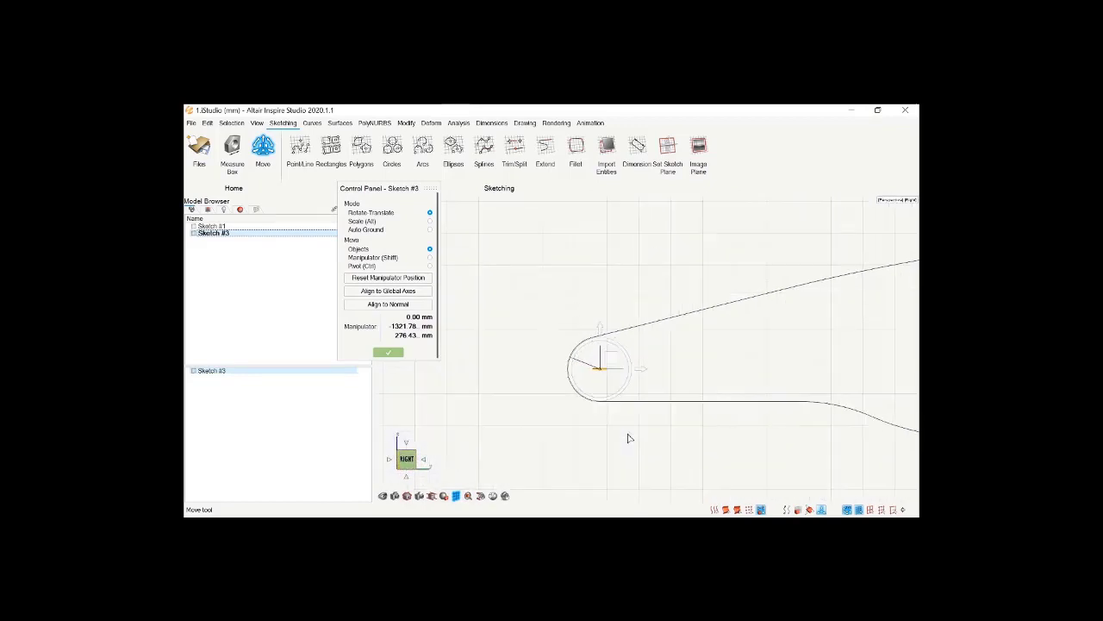
pyautogui.click(390, 353)
pyautogui.scroll(-1, 608, 412)
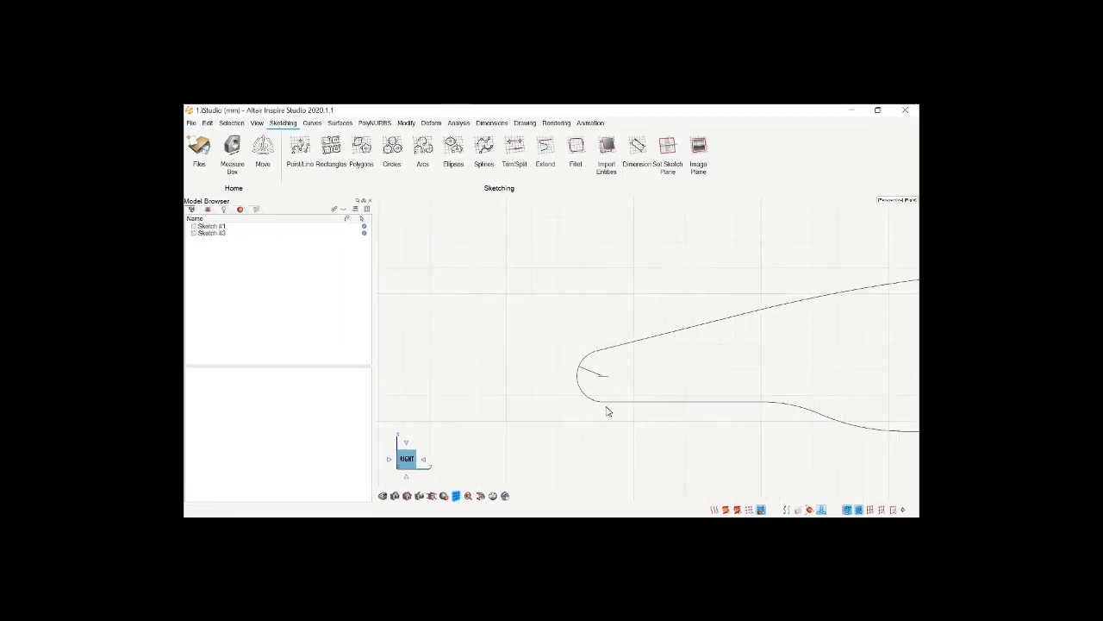
# Draw a circle of about 103 mm radius in a new top-plane sketch, centred where the cross line meets the profile
pyautogui.moveTo(607, 412); pyautogui.dragTo(732, 470, button='middle')
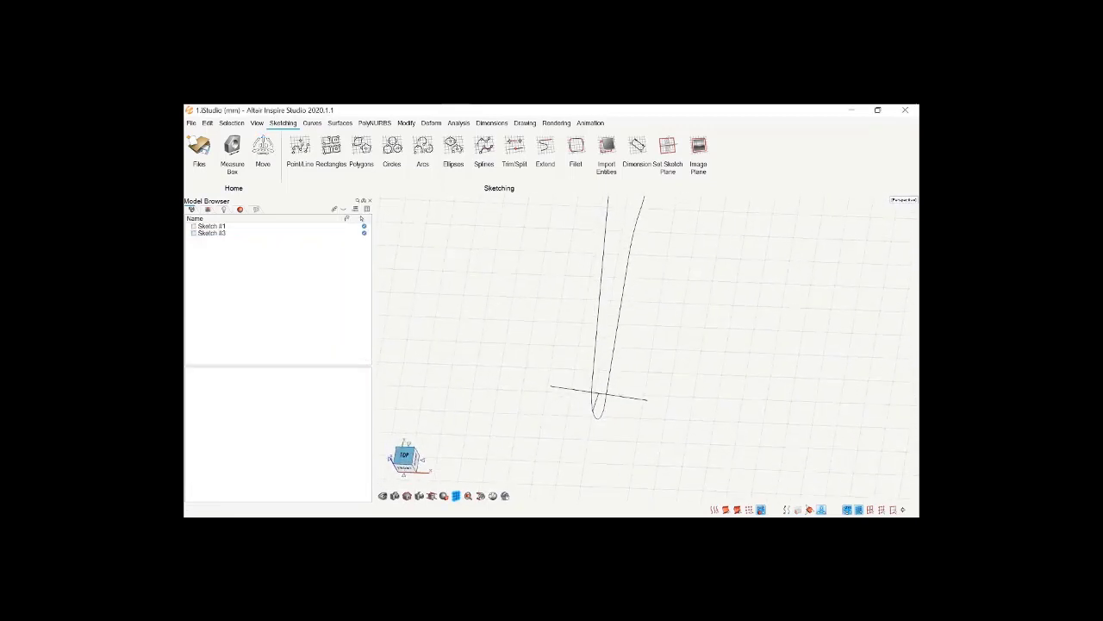
pyautogui.click(401, 453)
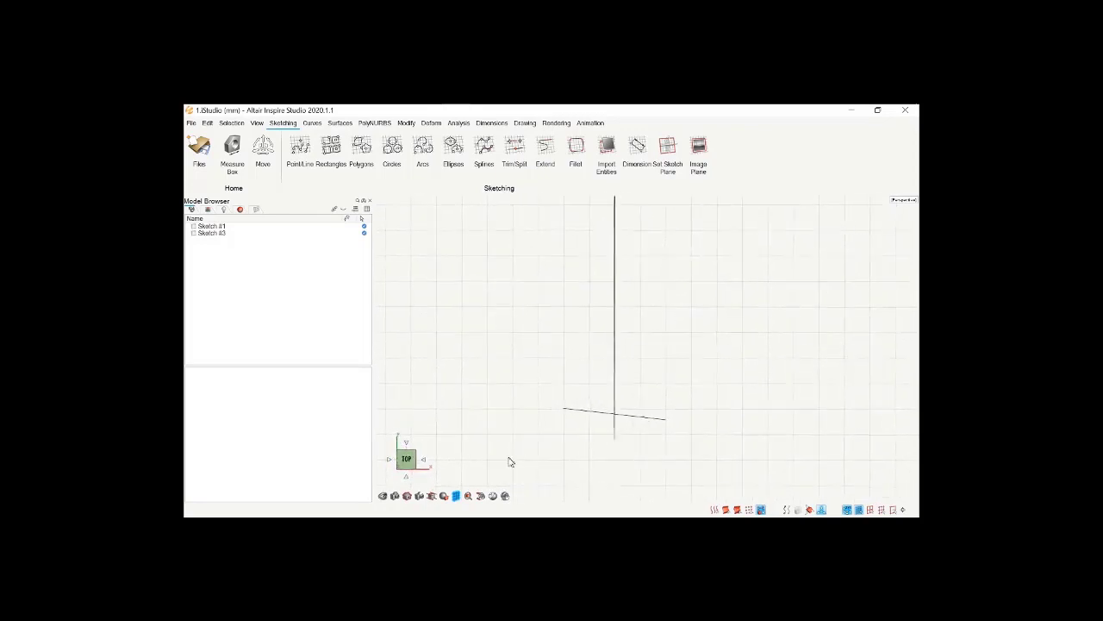
pyautogui.scroll(3, 641, 426)
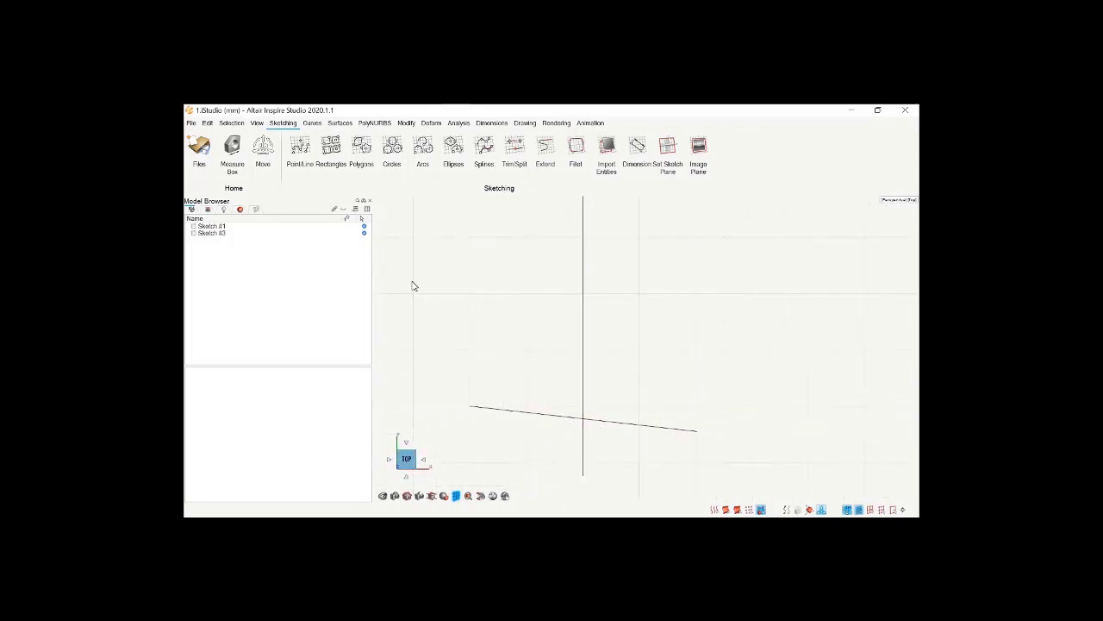
pyautogui.click(301, 147)
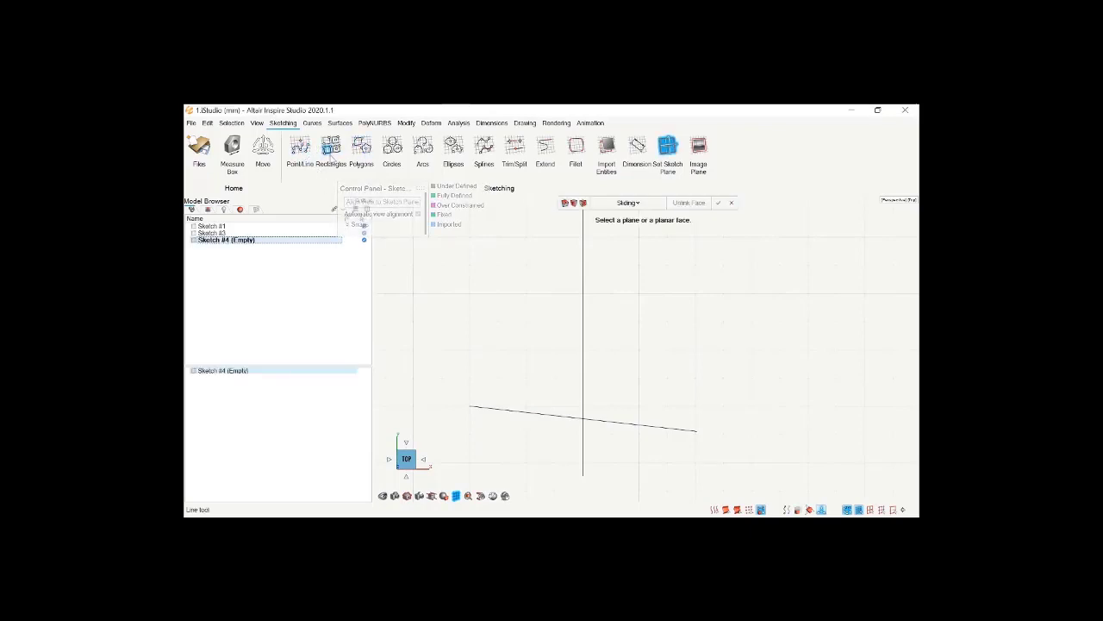
pyautogui.click(394, 146)
pyautogui.click(583, 420)
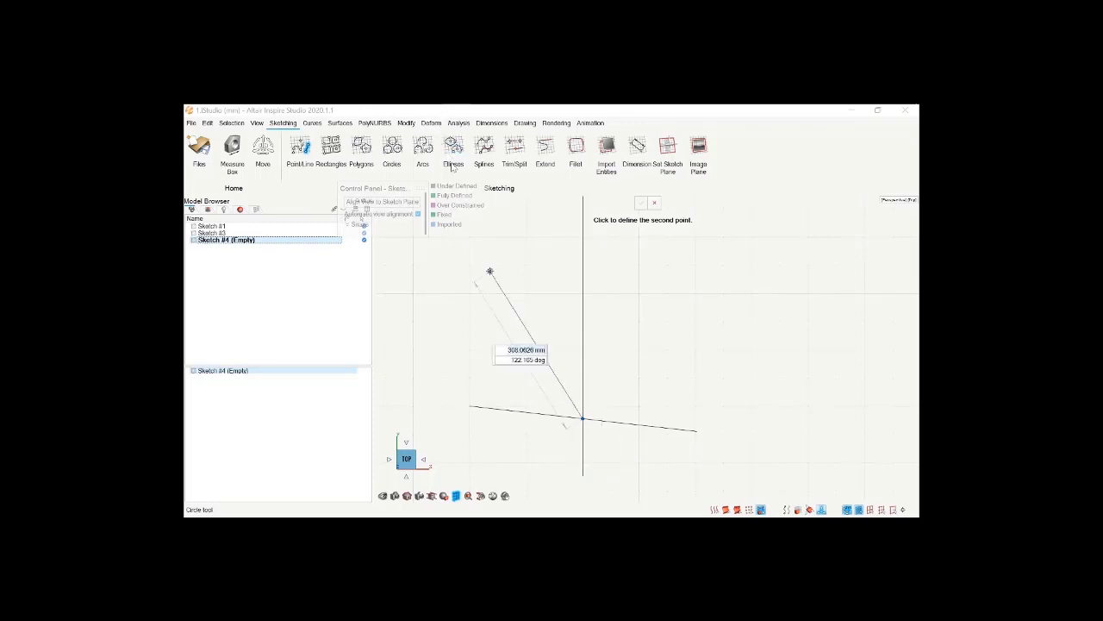
pyautogui.click(401, 155)
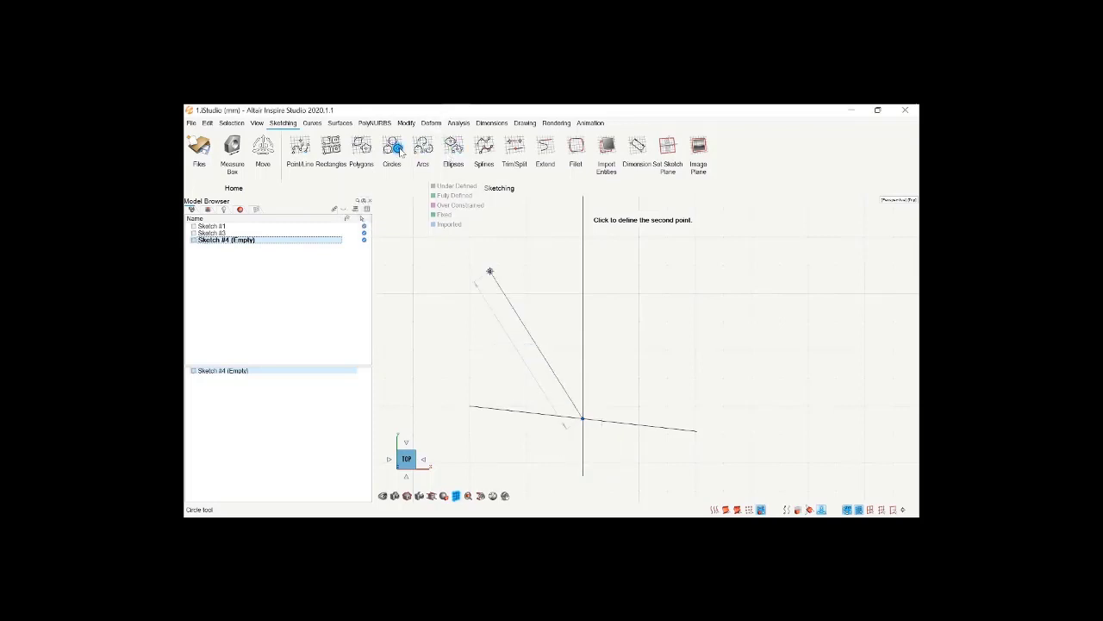
pyautogui.click(582, 417)
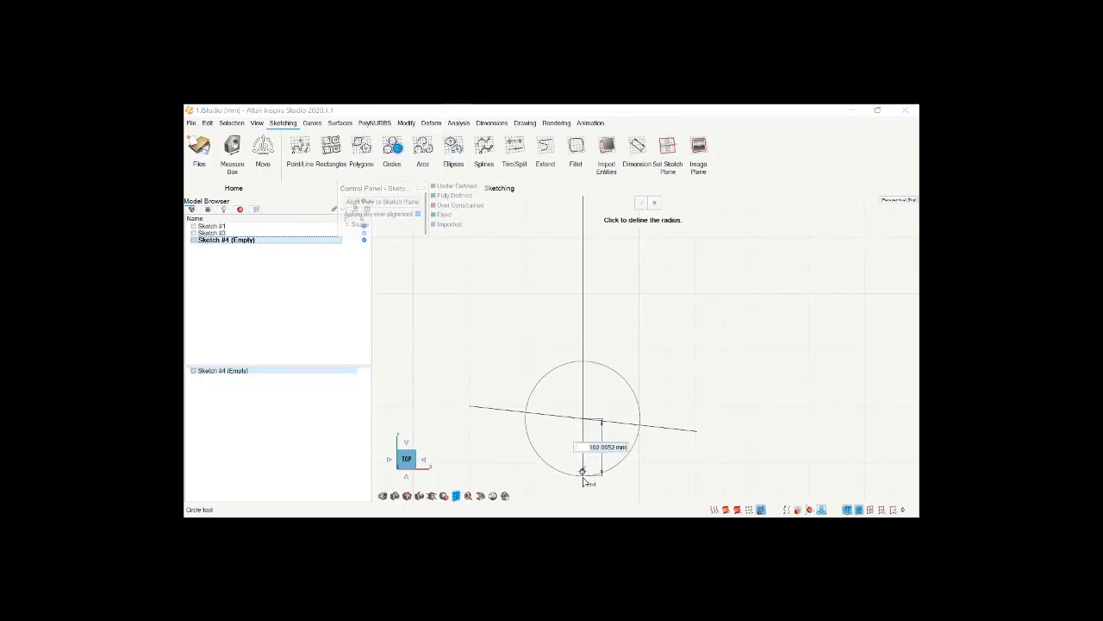
pyautogui.click(582, 471)
pyautogui.press('Escape')
# Examine the circle's position relative to the nose in 3D, exit its sketch and delete it
pyautogui.moveTo(512, 466)
pyautogui.mouseDown(button='middle')
pyautogui.moveTo(476, 435)
pyautogui.moveTo(457, 388)
pyautogui.moveTo(469, 332)
pyautogui.moveTo(496, 324)
pyautogui.moveTo(442, 370)
pyautogui.moveTo(449, 429)
pyautogui.mouseUp(button='middle')
pyautogui.moveTo(633, 384); pyautogui.dragTo(707, 357, button='middle')
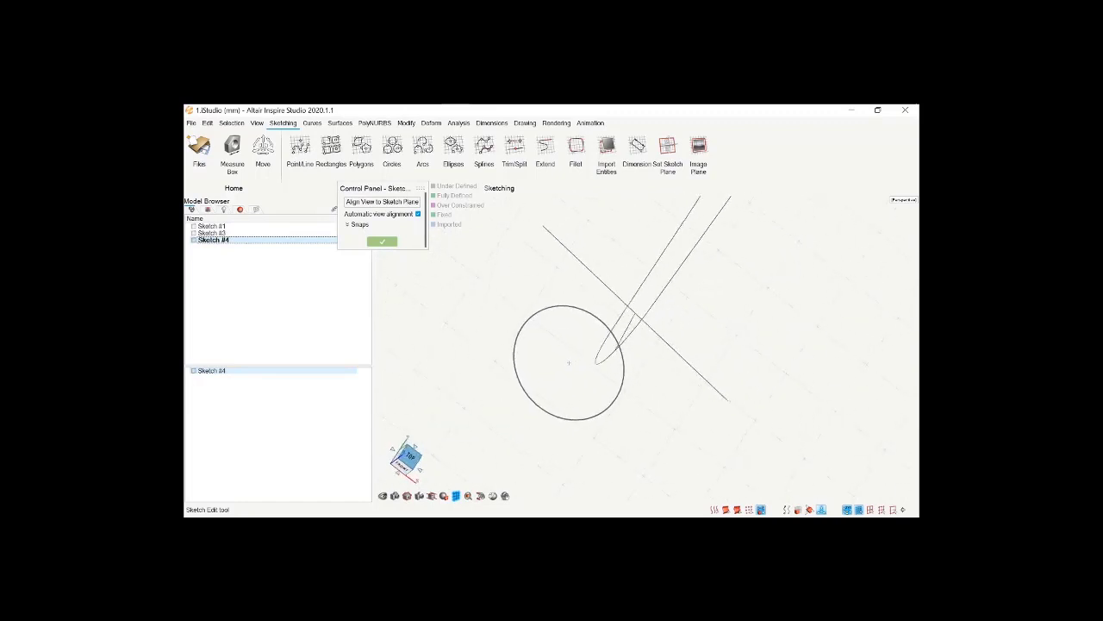
pyautogui.click(382, 241)
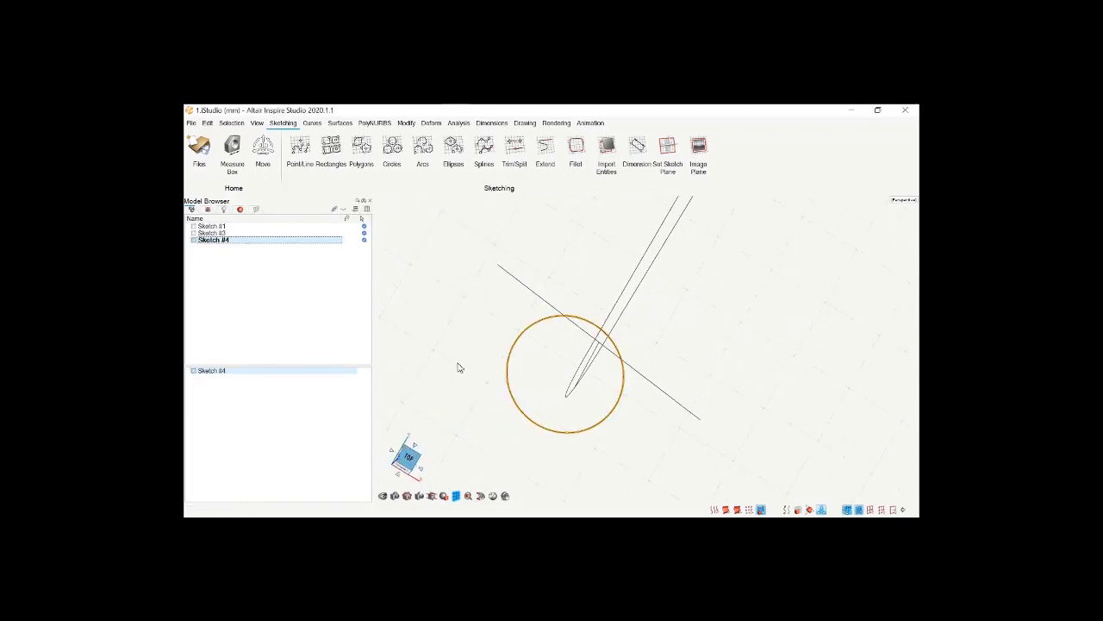
pyautogui.press('Delete')
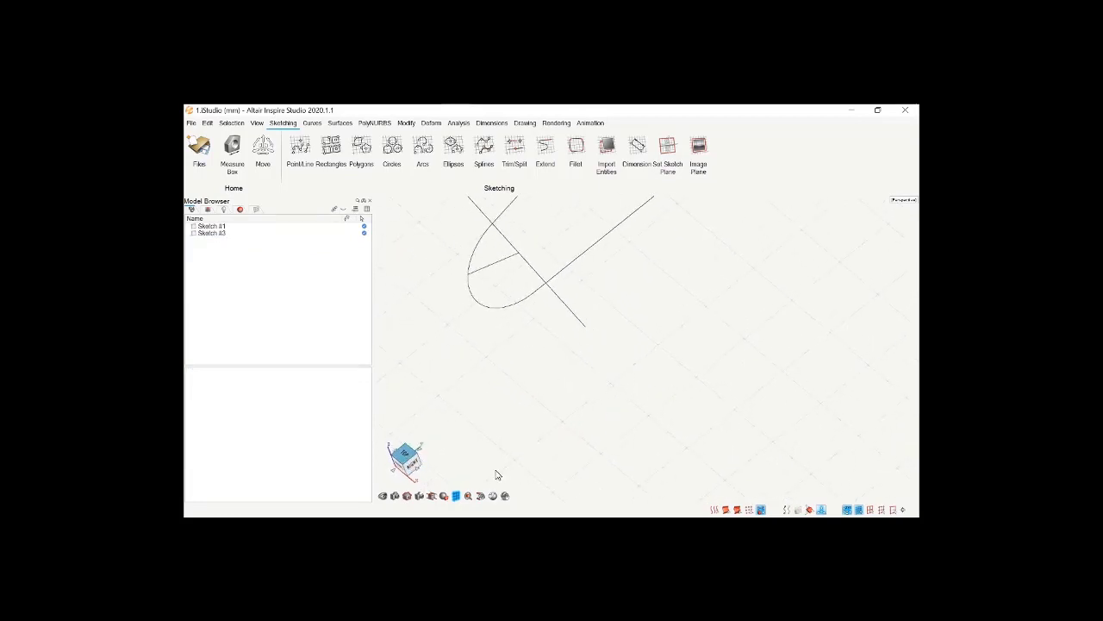
# Open the cross-line sketch for editing and draw a second, angled line rearward from the cross line's midpoint
pyautogui.click(416, 466)
pyautogui.scroll(-5, 604, 324)
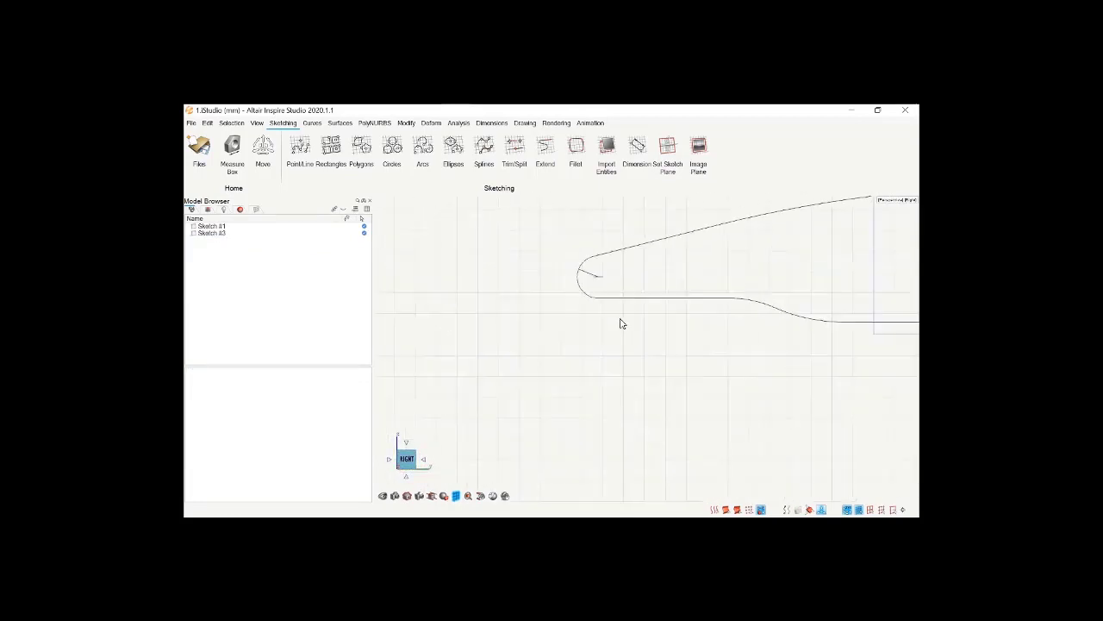
pyautogui.moveTo(620, 322)
pyautogui.mouseDown(button='middle')
pyautogui.moveTo(584, 336)
pyautogui.moveTo(612, 309)
pyautogui.mouseUp(button='middle')
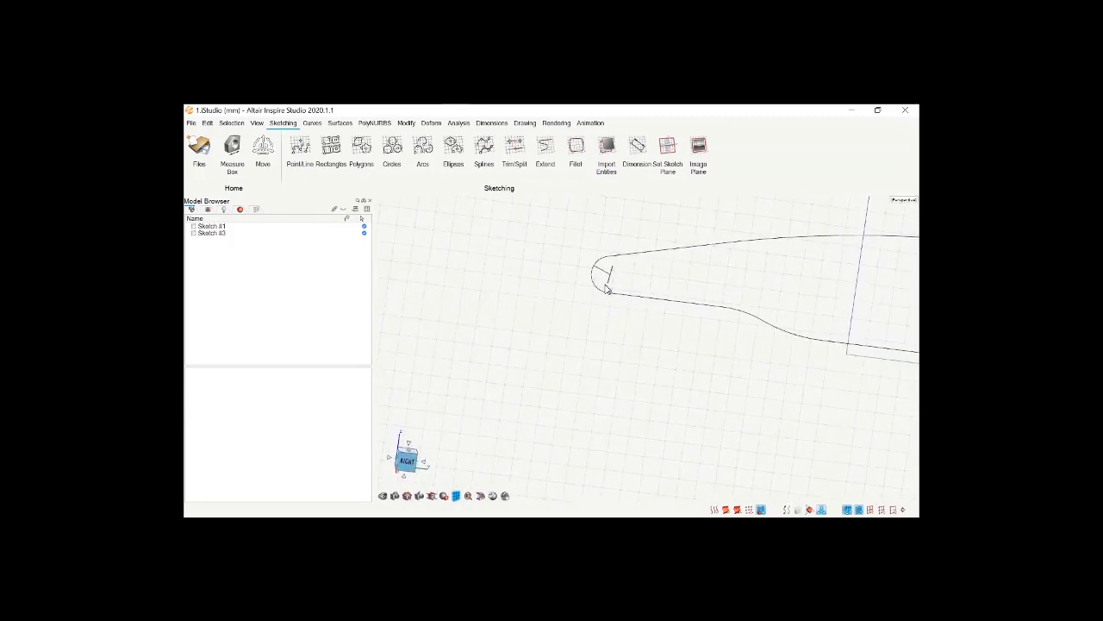
pyautogui.doubleClick(607, 289)
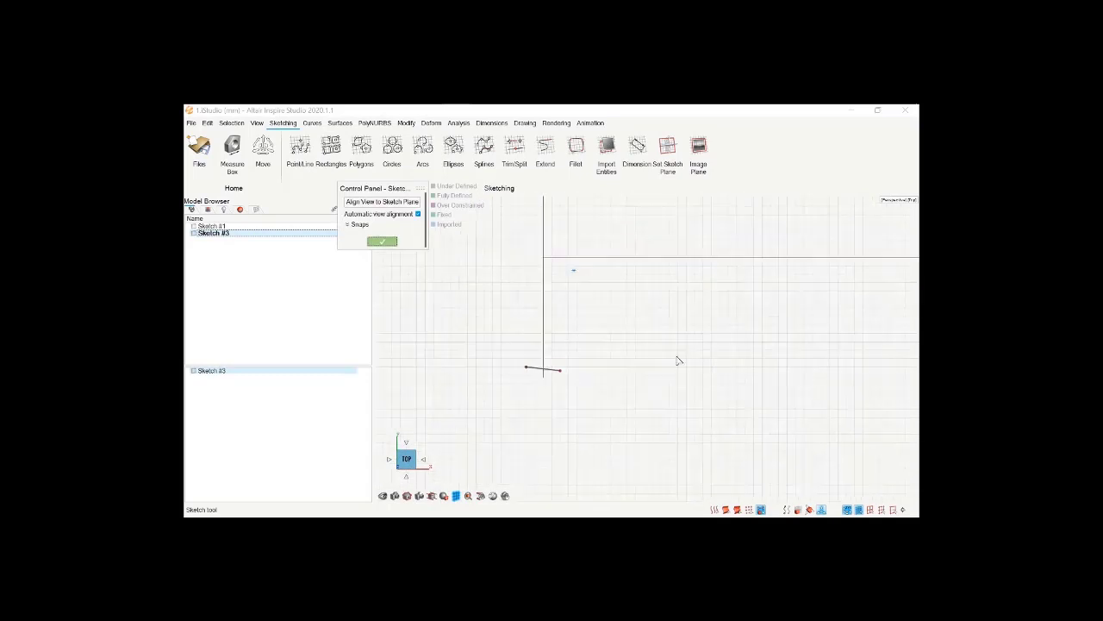
pyautogui.click(301, 149)
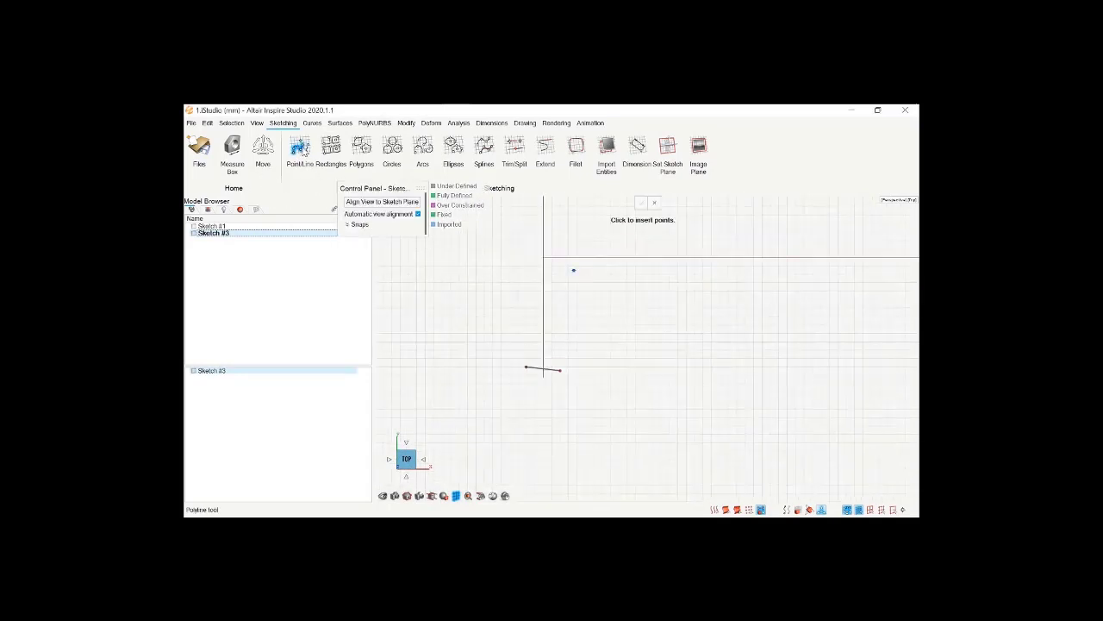
pyautogui.click(307, 148)
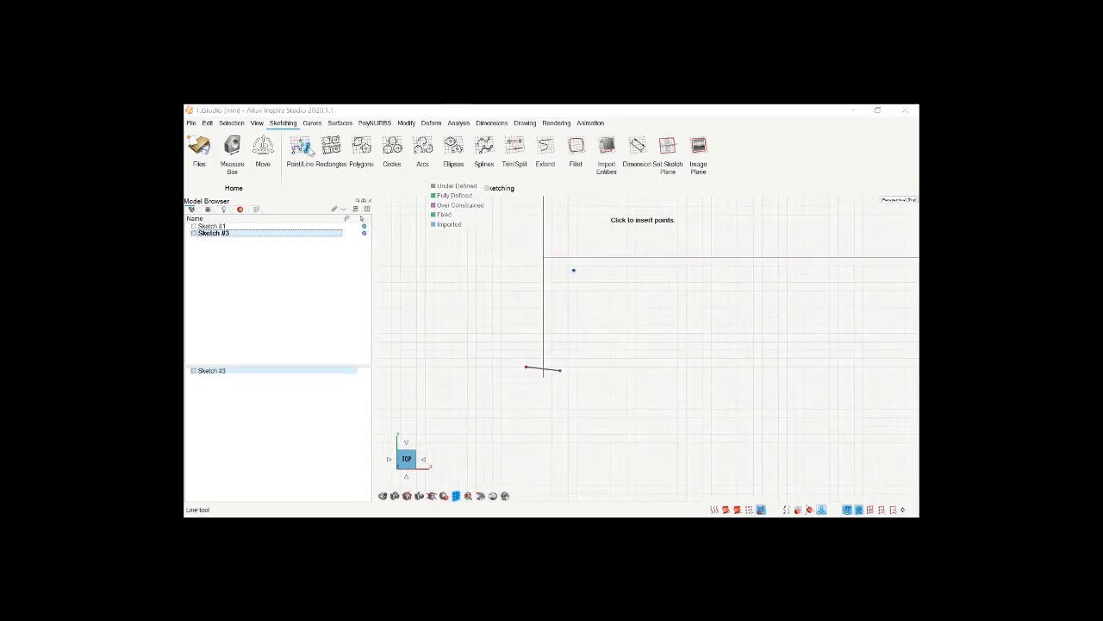
pyautogui.click(543, 369)
pyautogui.click(577, 310)
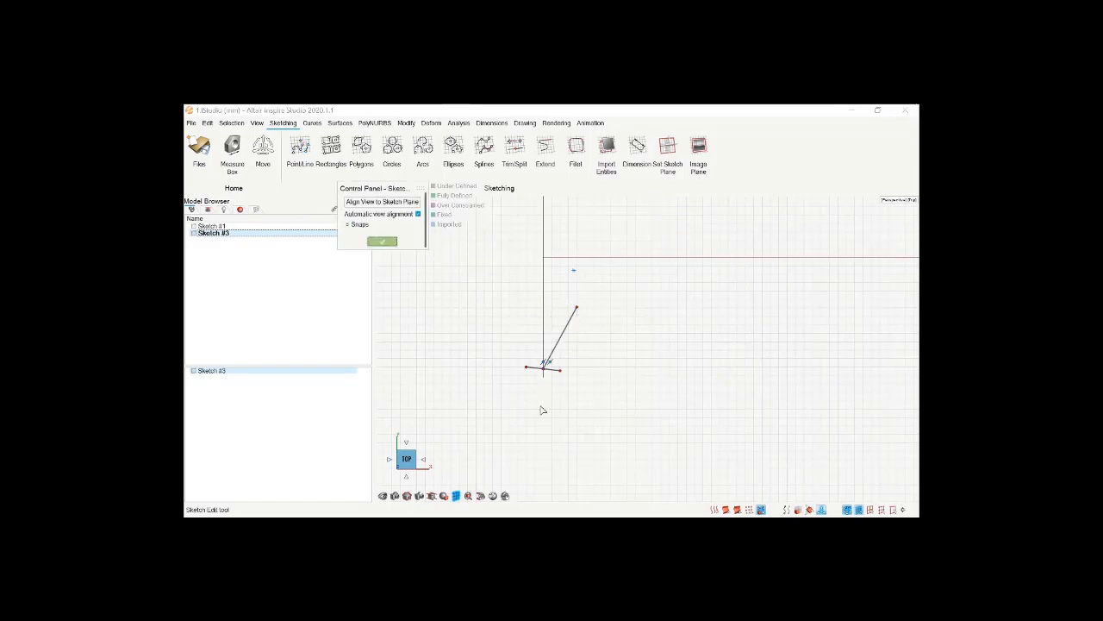
# Draw a circle of about 94 mm radius centred on the cross line's midpoint in the top-plane sketch
pyautogui.moveTo(543, 410)
pyautogui.mouseDown(button='middle')
pyautogui.moveTo(492, 358)
pyautogui.moveTo(440, 340)
pyautogui.mouseUp(button='middle')
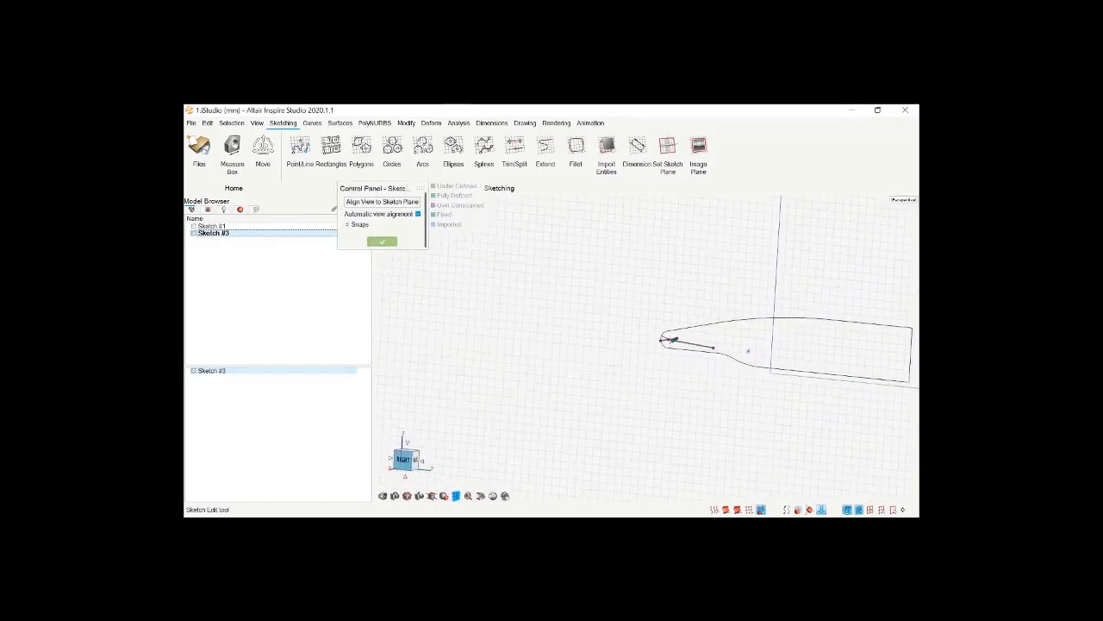
pyautogui.click(403, 462)
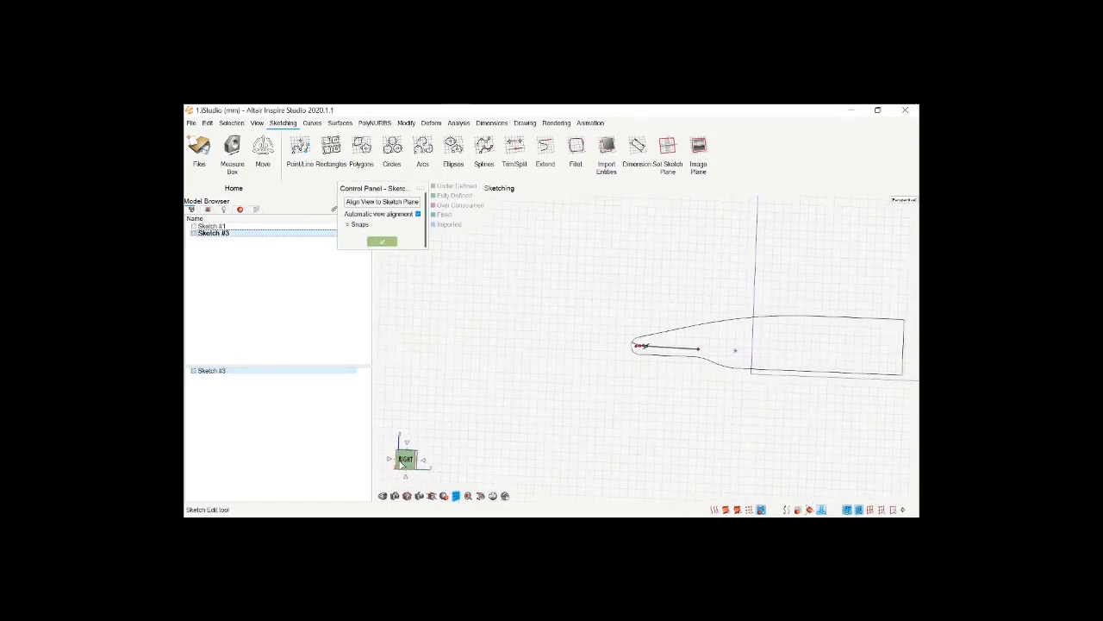
pyautogui.moveTo(528, 439); pyautogui.dragTo(439, 464, button='right')
pyautogui.click(399, 456)
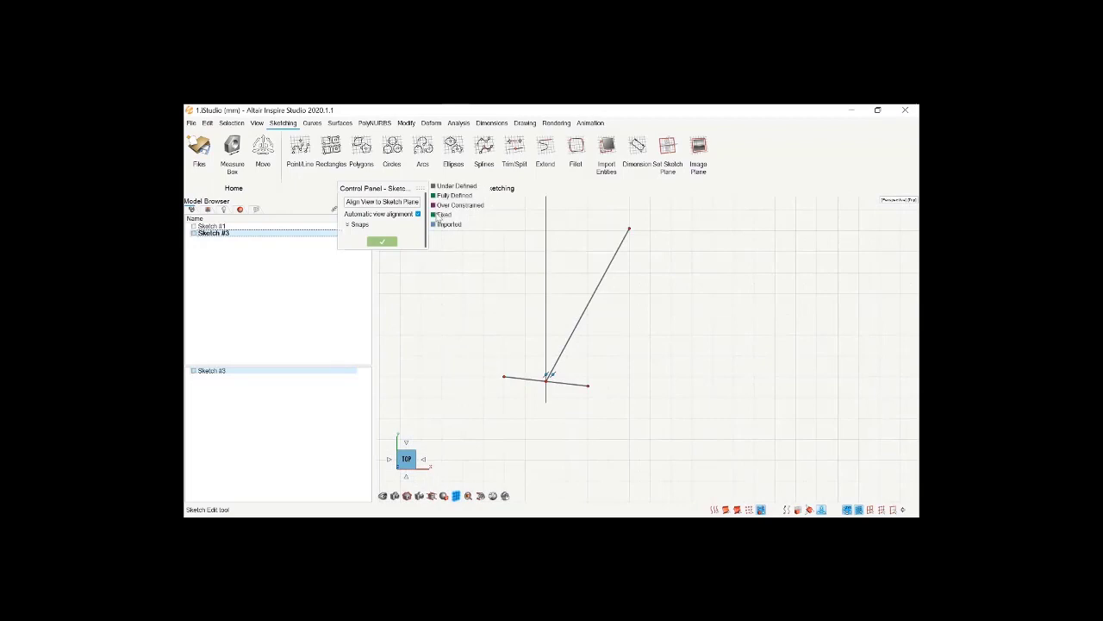
pyautogui.click(395, 147)
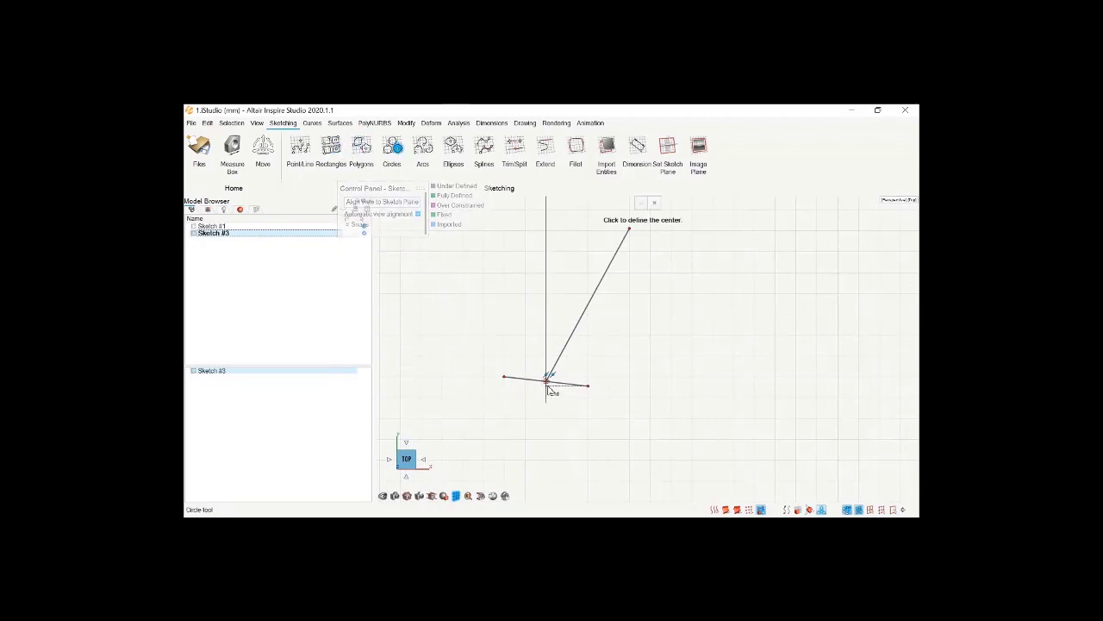
pyautogui.click(547, 379)
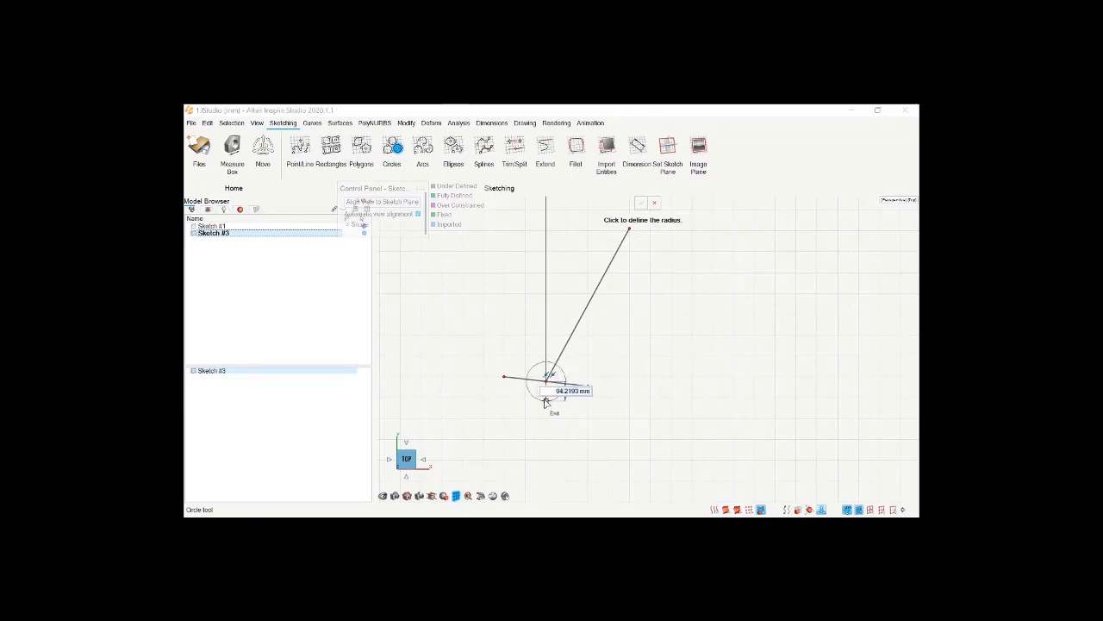
pyautogui.click(545, 402)
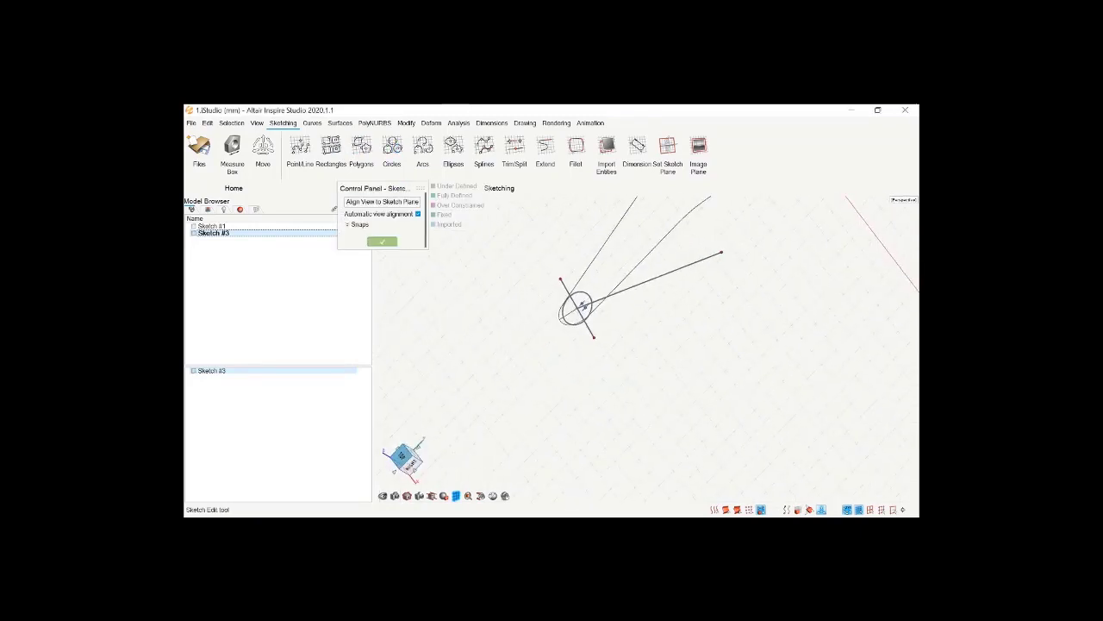
# Add a diameter dimension to the nose circle, trying 100 mm first and then setting it to 200 mm
pyautogui.moveTo(505, 398); pyautogui.dragTo(466, 323, button='middle')
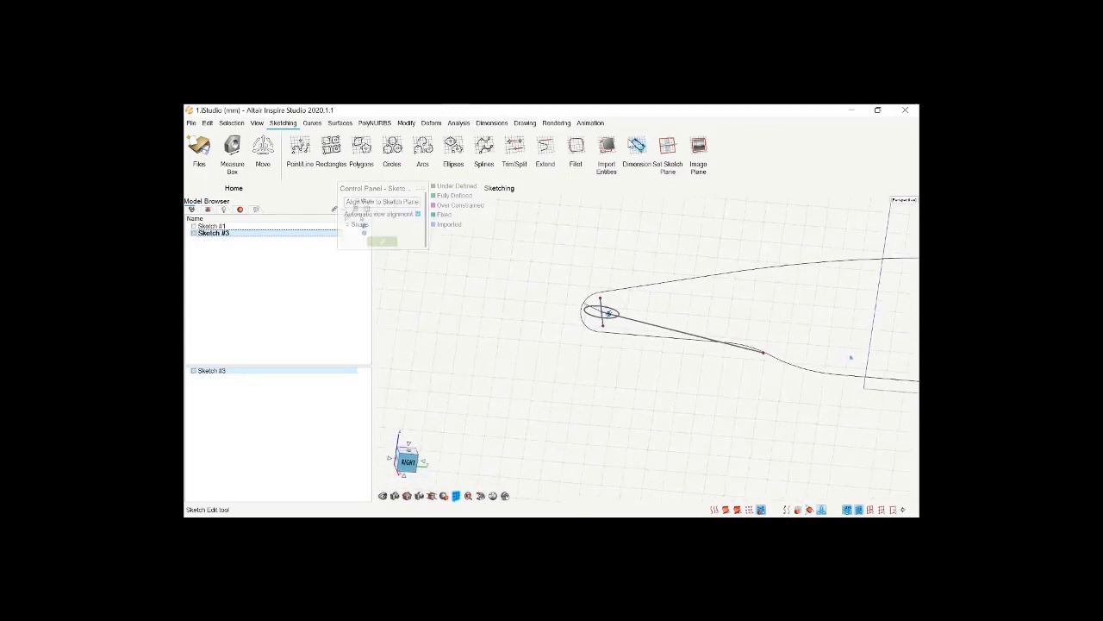
pyautogui.click(637, 145)
pyautogui.click(611, 312)
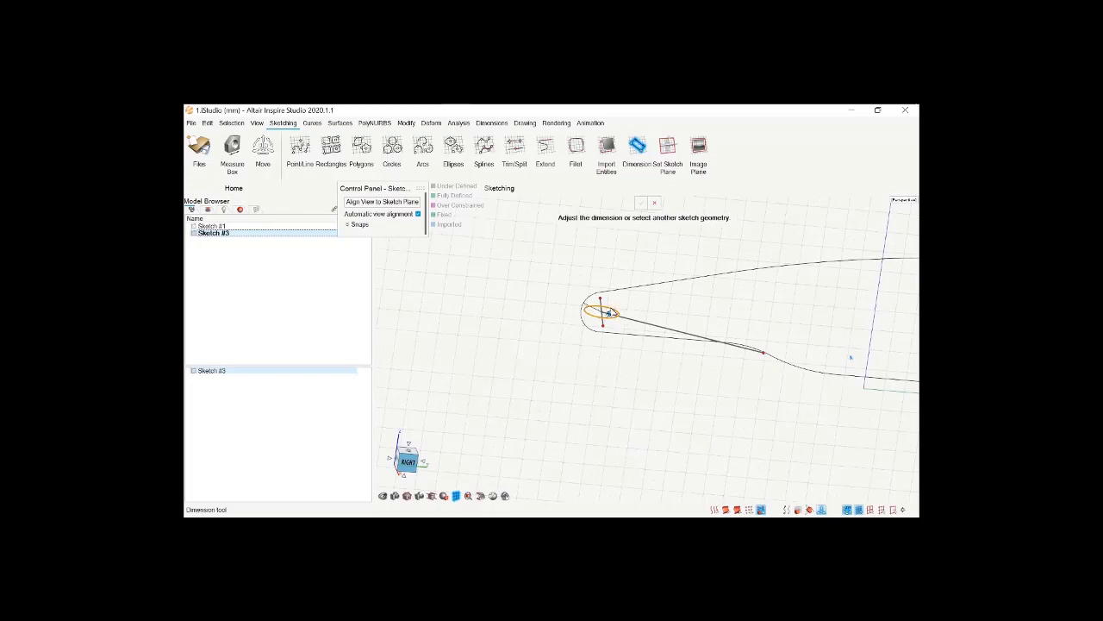
pyautogui.moveTo(608, 314); pyautogui.dragTo(610, 317, button='middle')
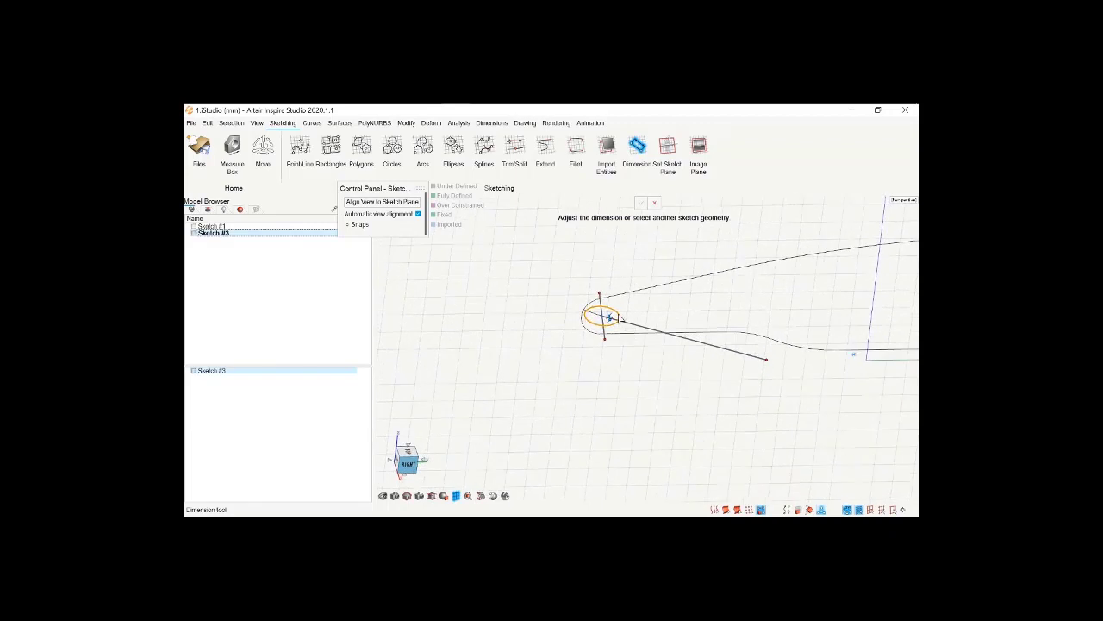
pyautogui.click(619, 319)
pyautogui.click(625, 265)
pyautogui.click(624, 262)
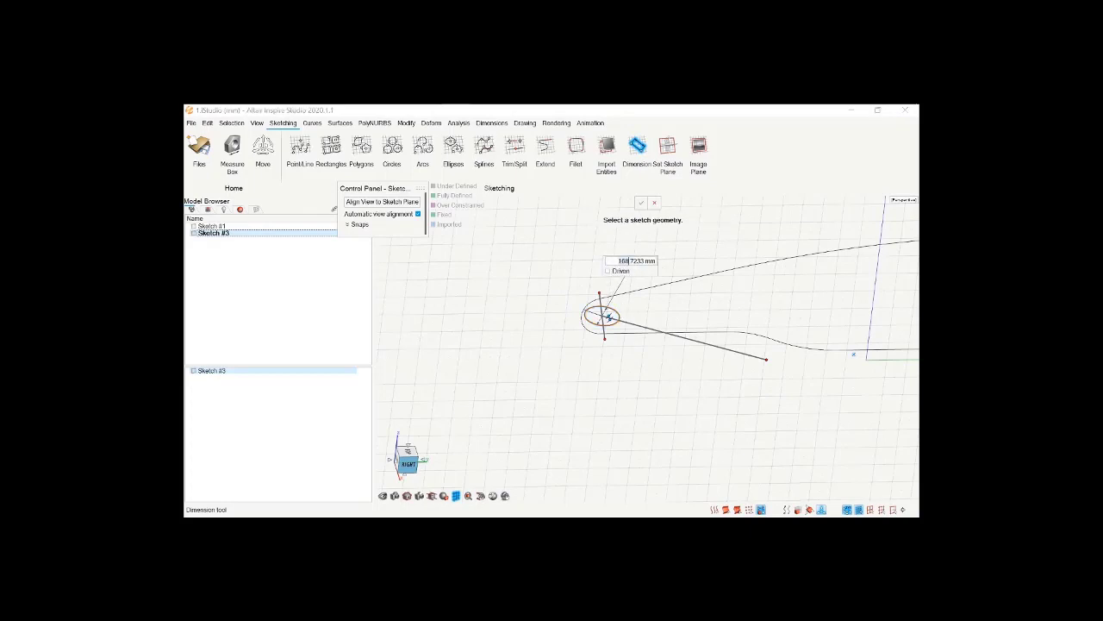
pyautogui.write('100')
pyautogui.press('Return')
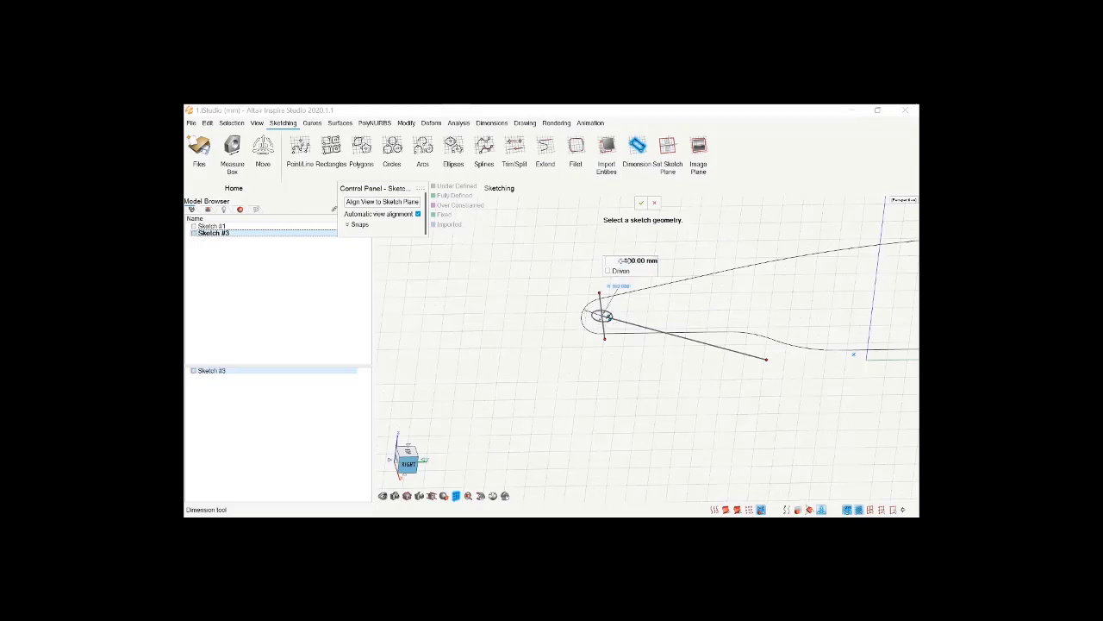
pyautogui.click(628, 260)
pyautogui.press('Return')
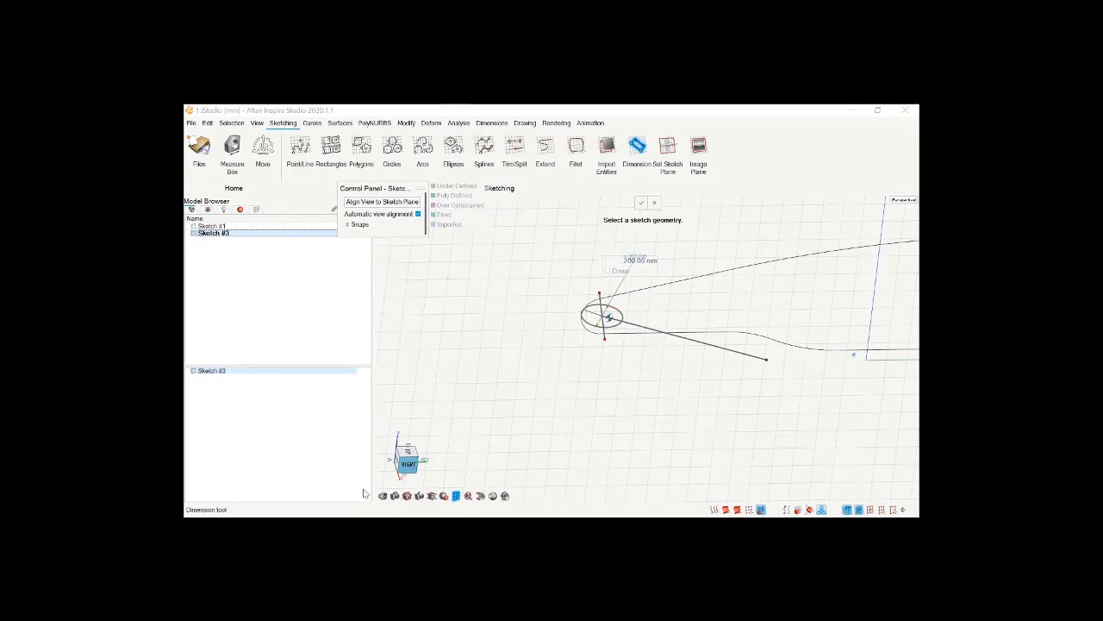
# Check the circle against the nose in side and top views, close its dimensioning and make the circle fixed
pyautogui.click(407, 466)
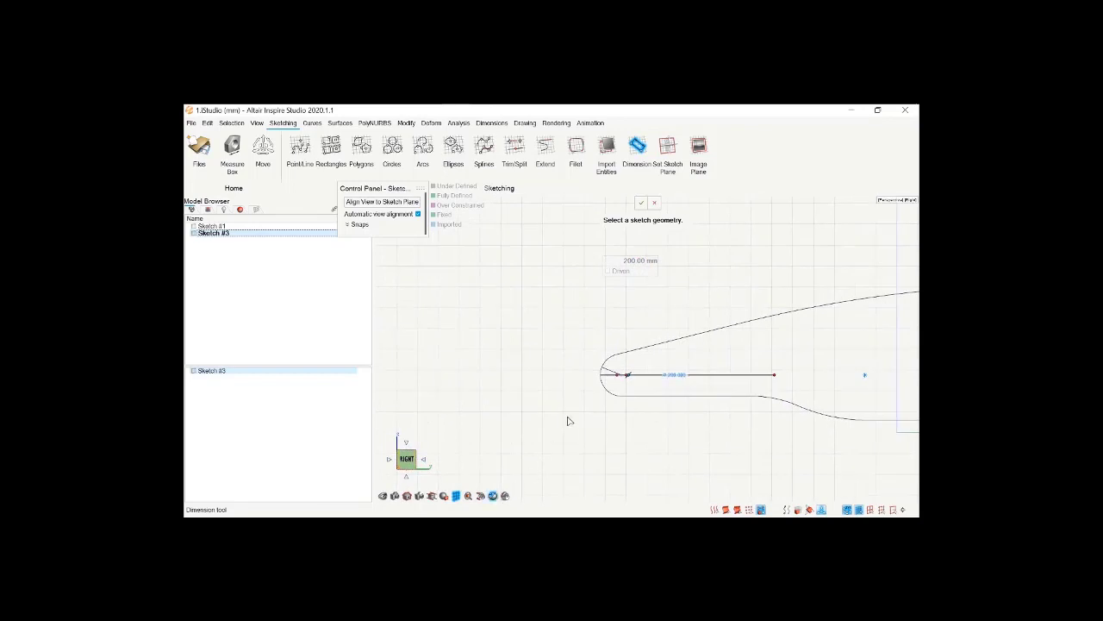
pyautogui.scroll(1, 608, 336)
pyautogui.scroll(-1, 600, 344)
pyautogui.moveTo(600, 344); pyautogui.dragTo(600, 344, button='middle')
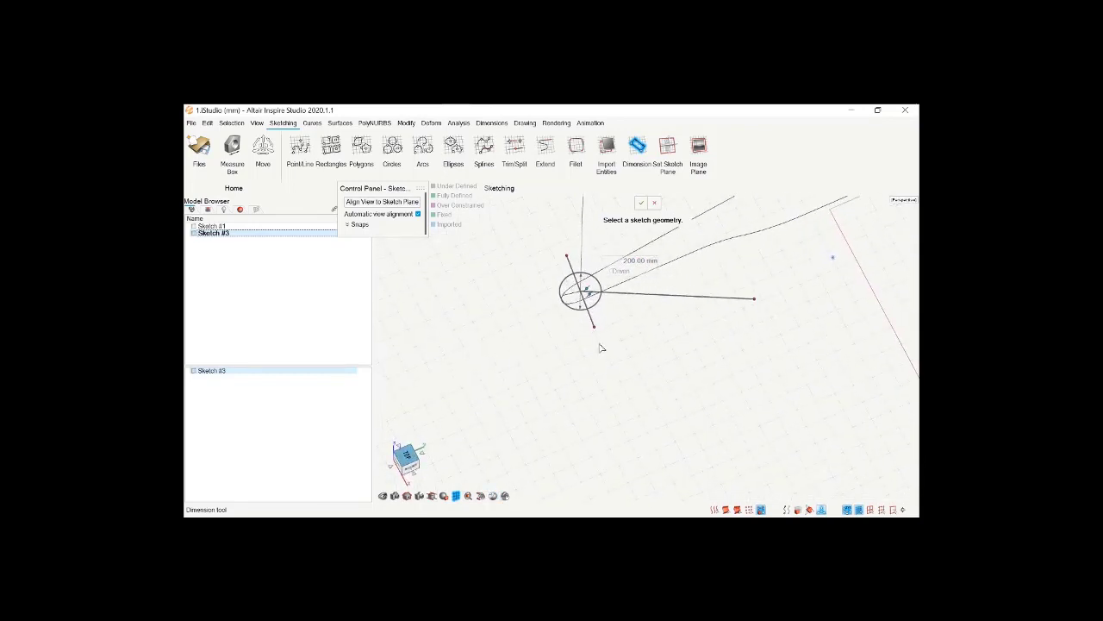
pyautogui.click(406, 453)
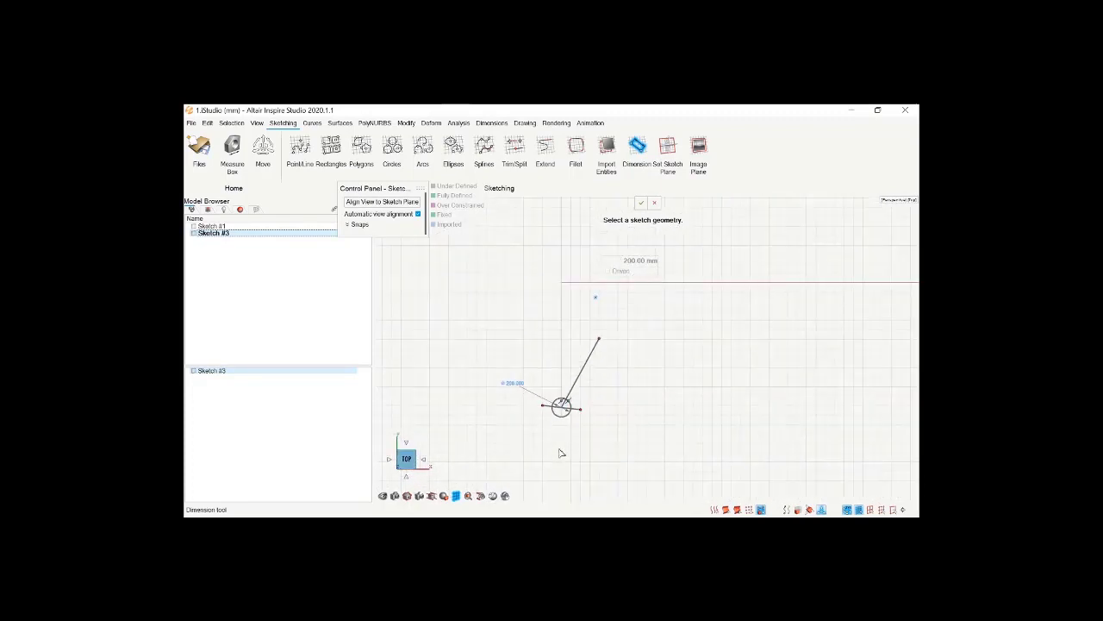
pyautogui.click(551, 419)
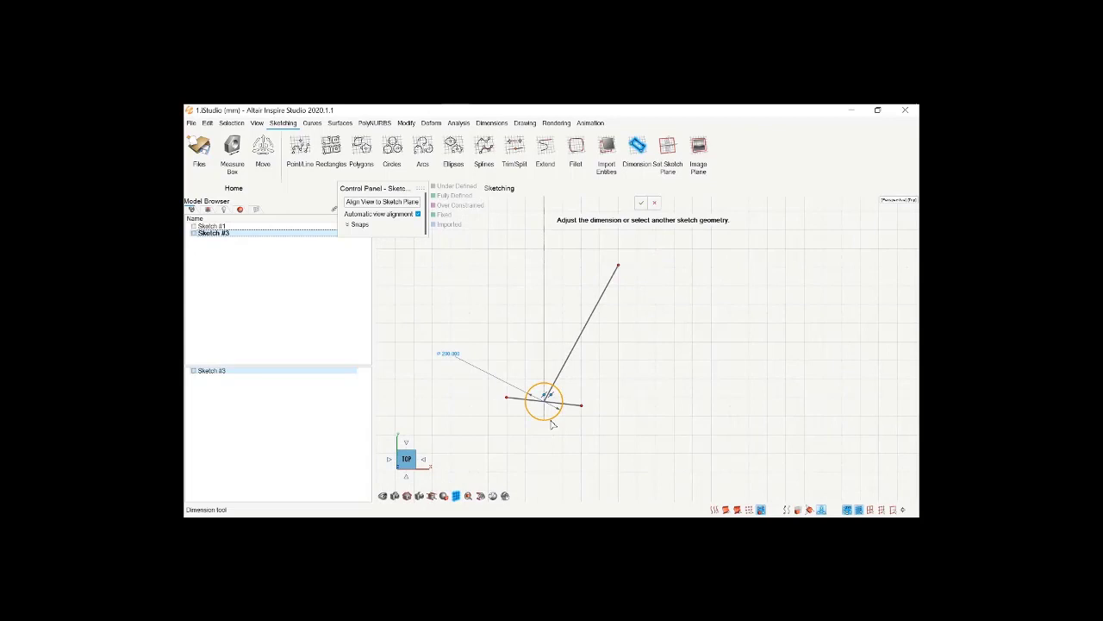
pyautogui.click(640, 202)
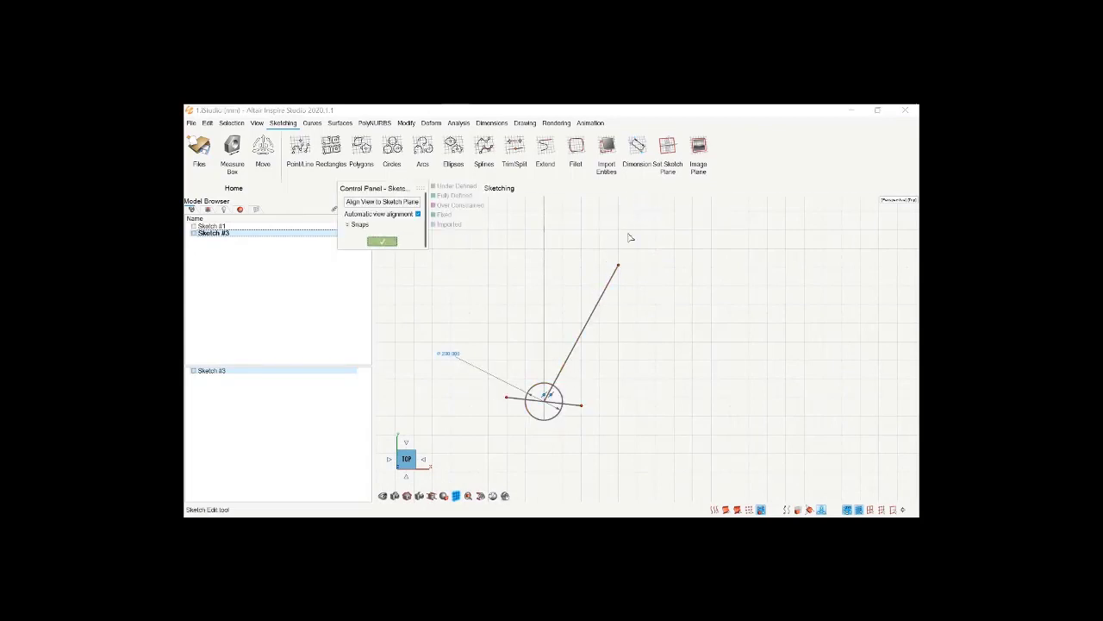
pyautogui.click(538, 422)
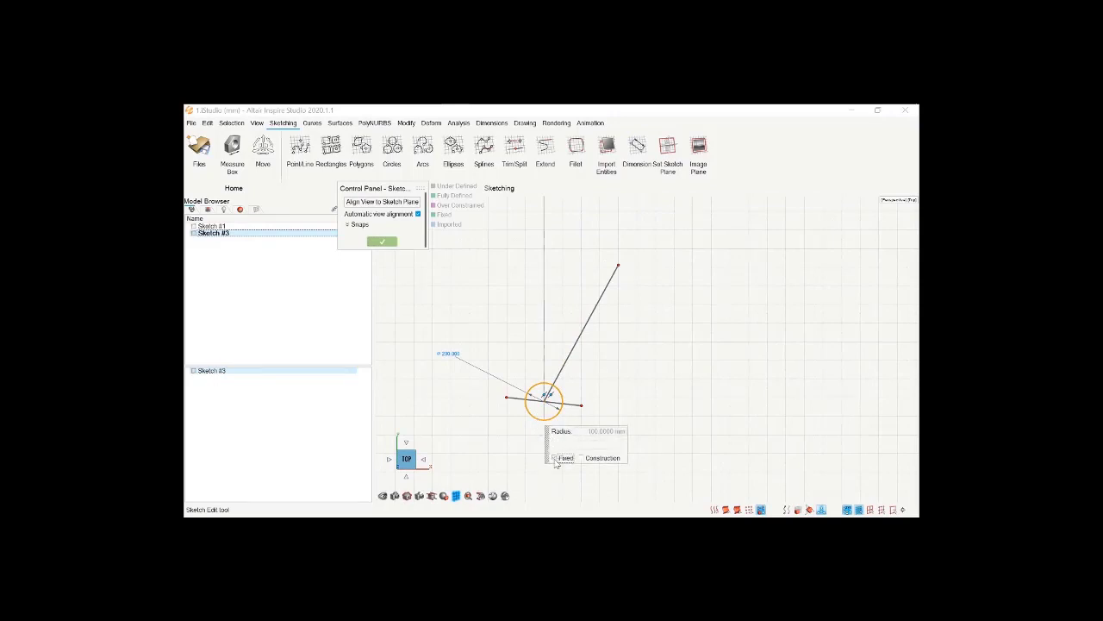
pyautogui.click(655, 384)
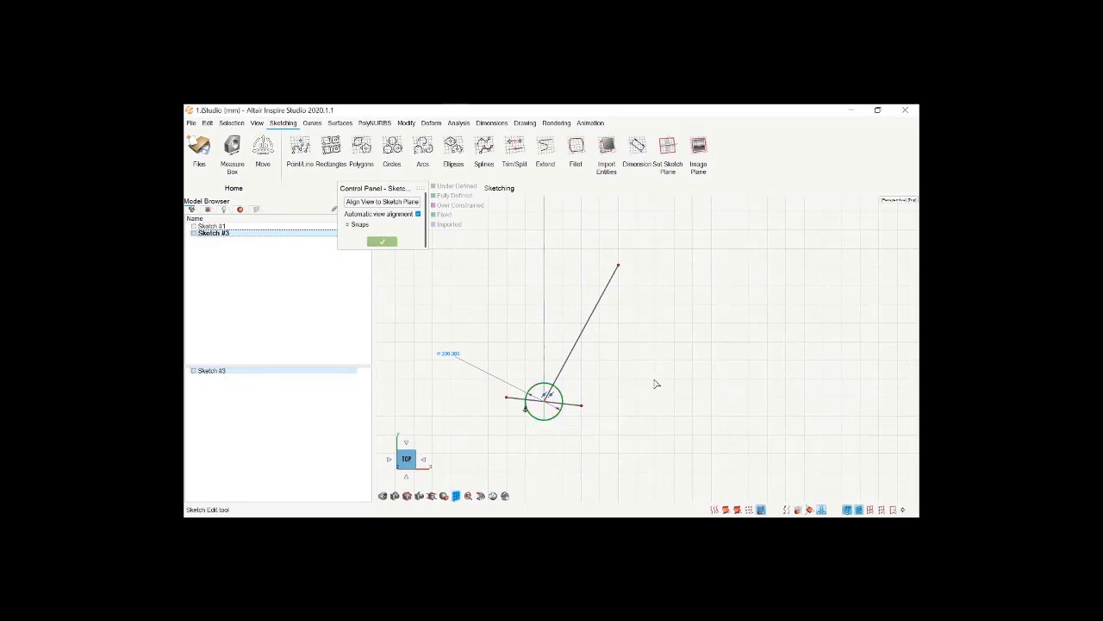
# Delete the cross line and the angled line from the sketch, keeping only the fixed circle and its dimension
pyautogui.scroll(1, 549, 426)
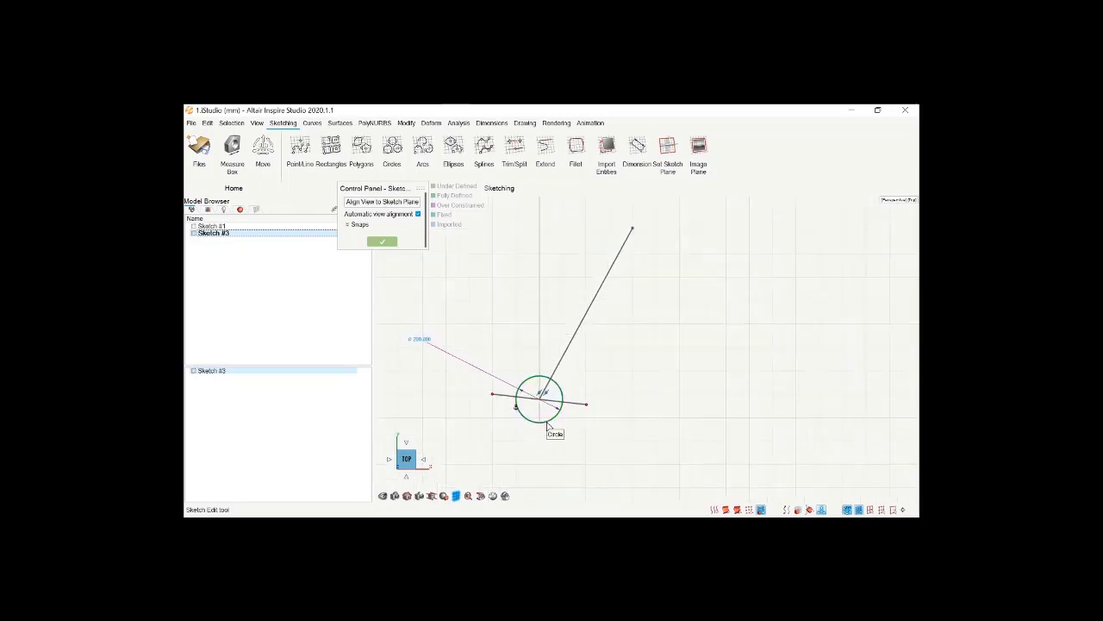
pyautogui.scroll(-2, 548, 425)
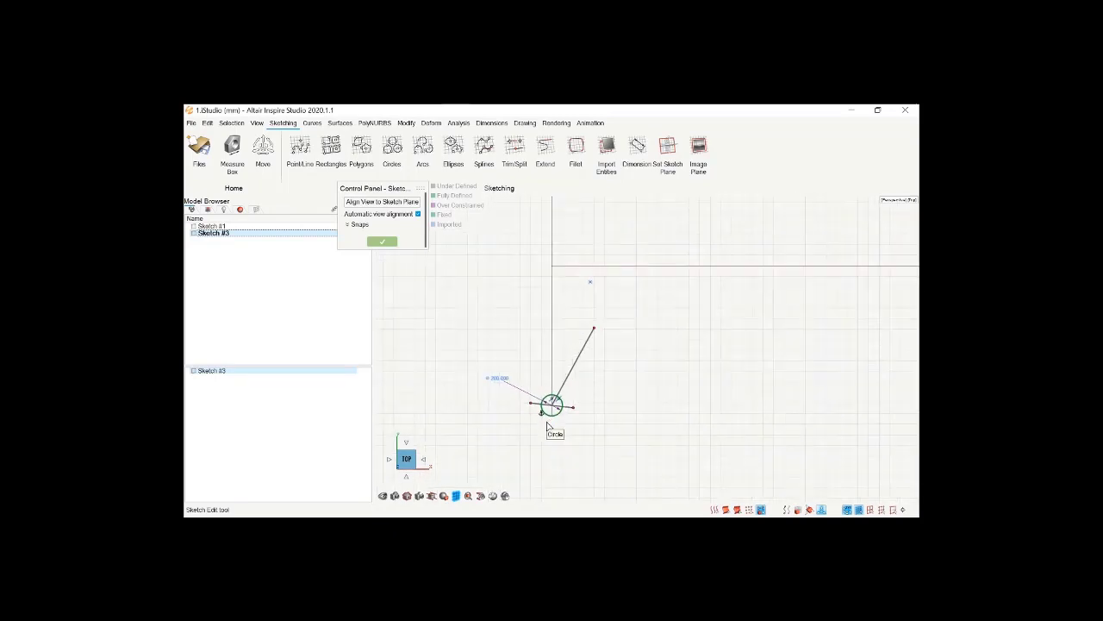
pyautogui.click(567, 377)
pyautogui.press('Delete')
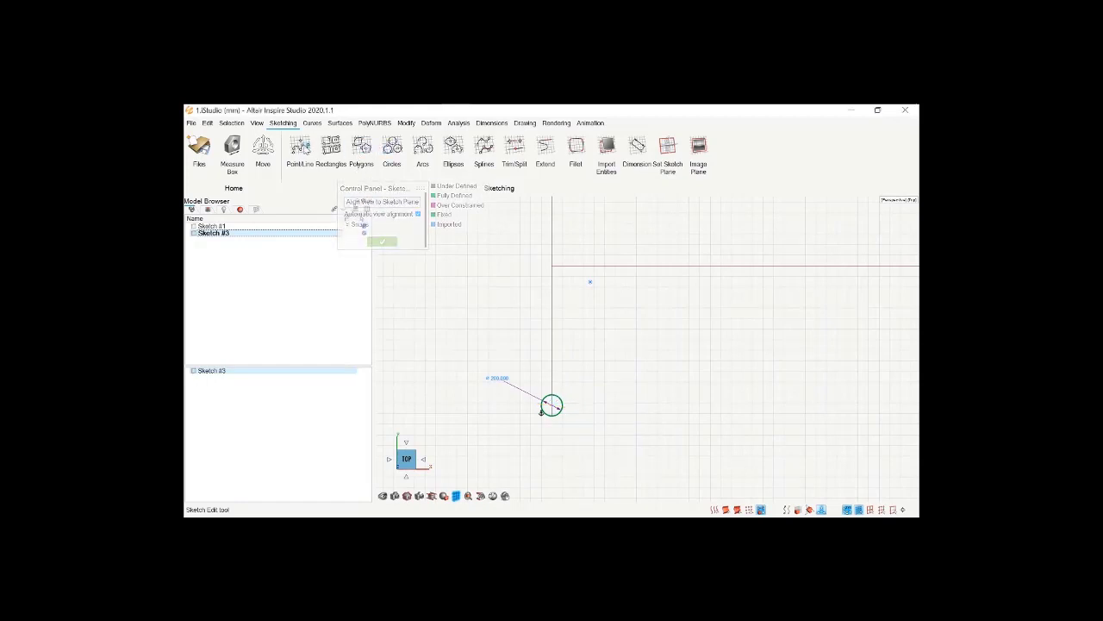
# Draw a straight lengthwise line beside the centre axis, behind the nose circle and crossing the red axis
pyautogui.click(300, 148)
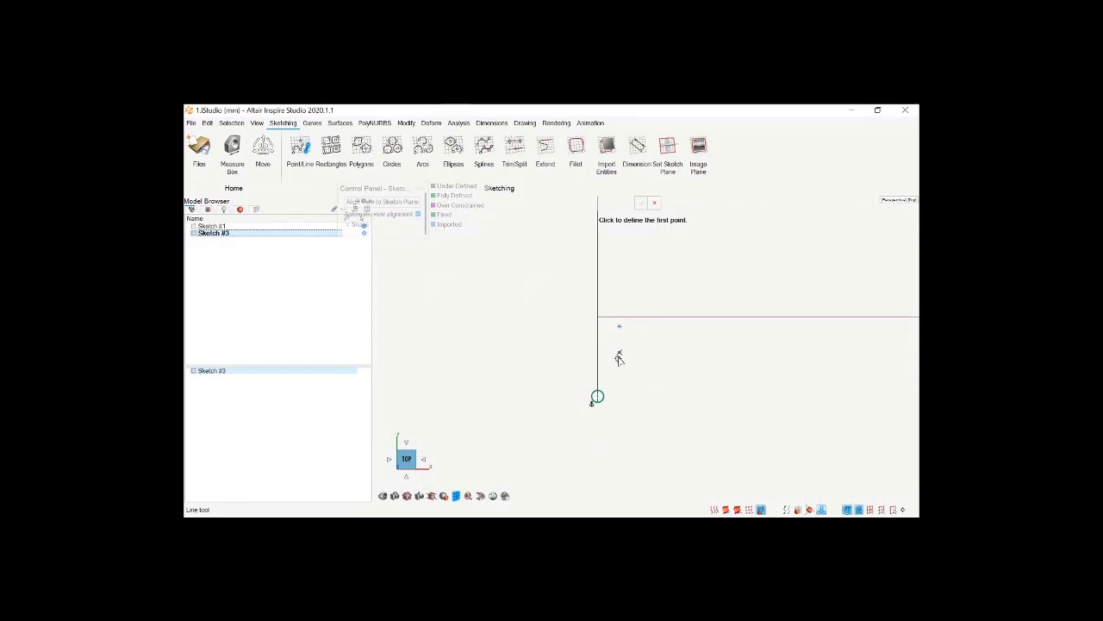
pyautogui.moveTo(618, 354); pyautogui.dragTo(618, 355, button='middle')
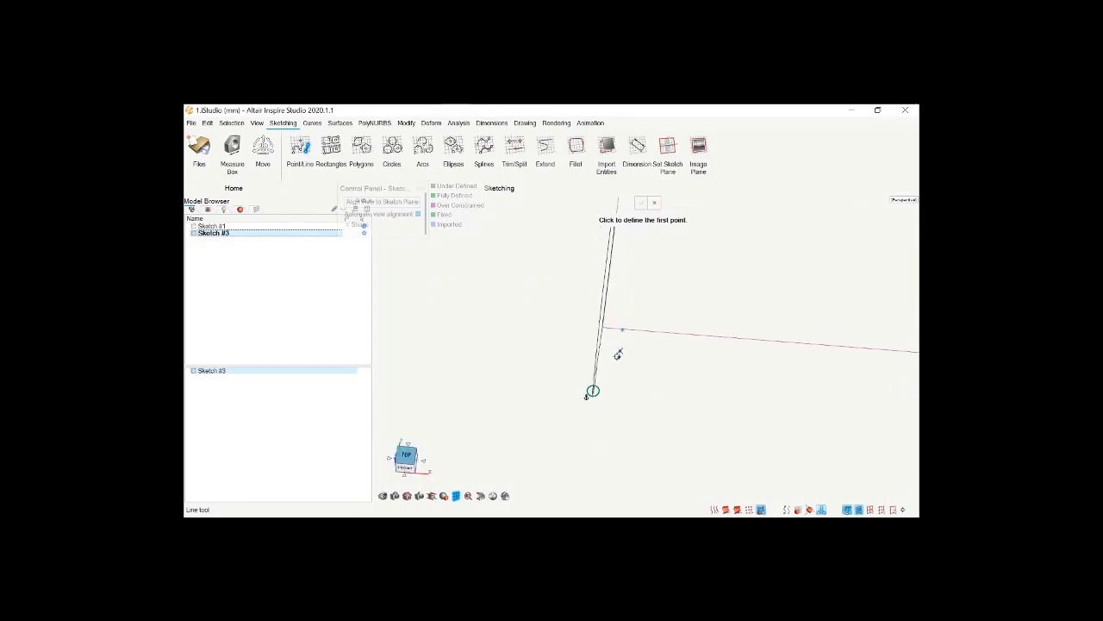
pyautogui.click(406, 455)
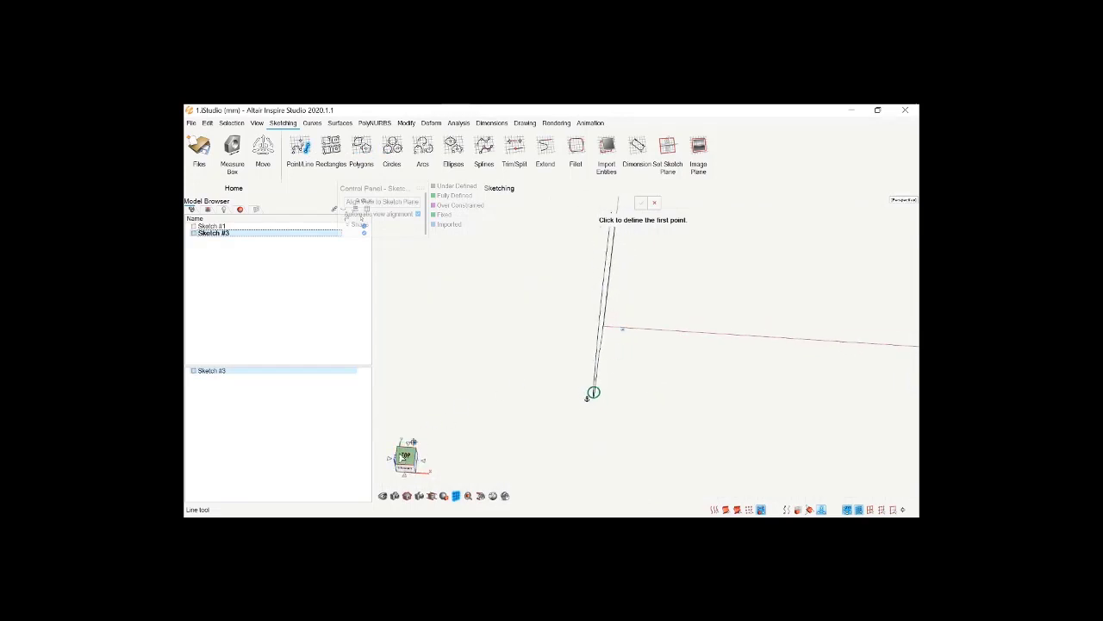
pyautogui.click(619, 365)
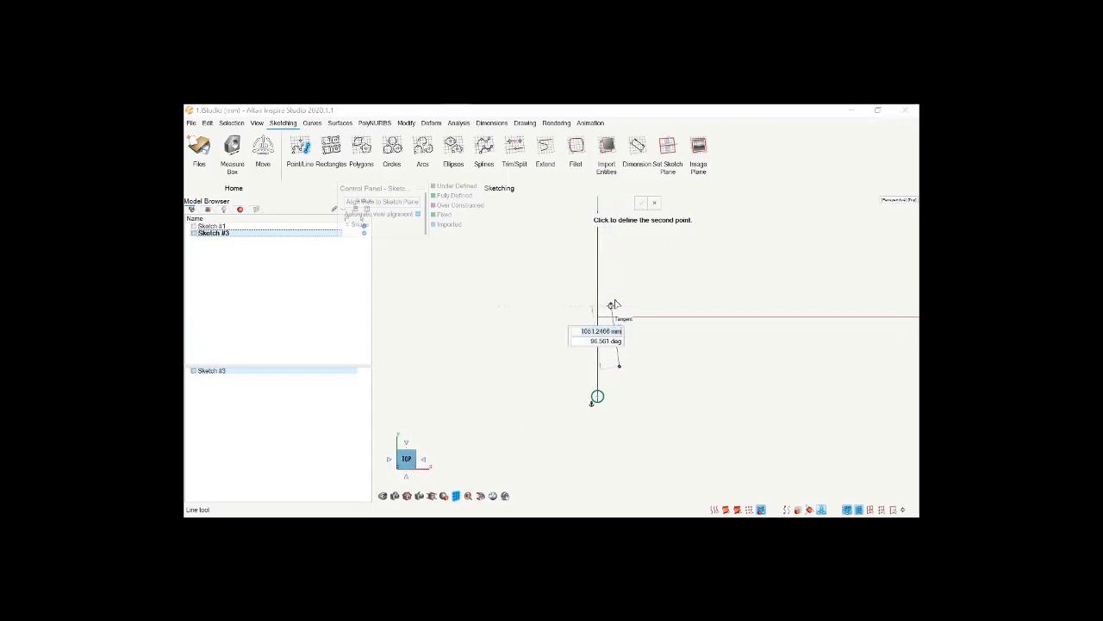
pyautogui.click(620, 305)
pyautogui.press('Escape')
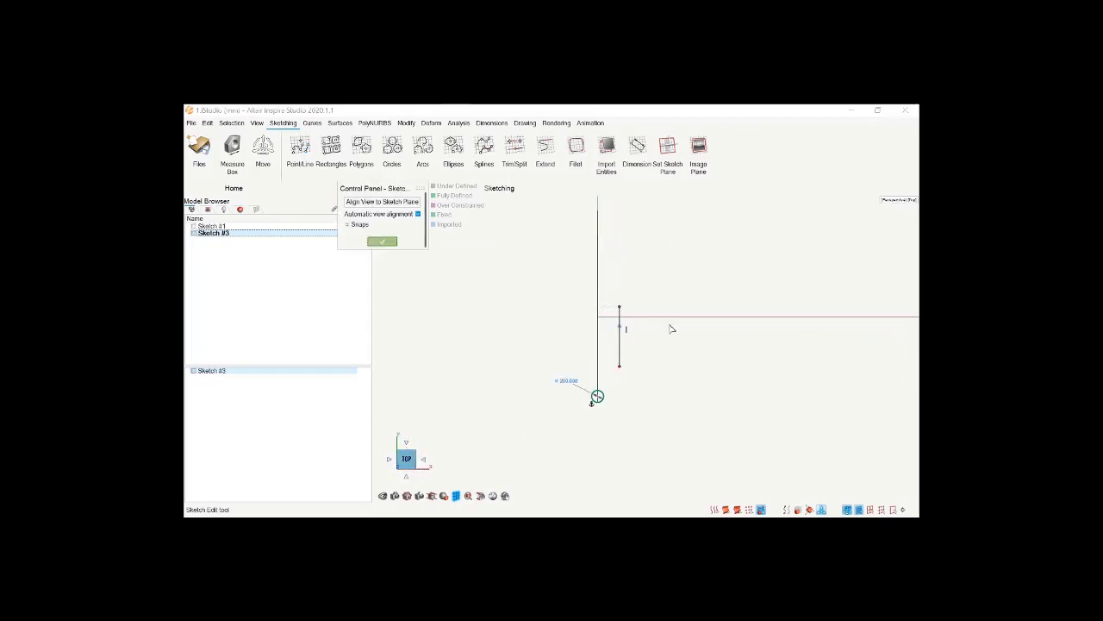
# Draw a short line perpendicular to the centre axis, starting on the axis near the rear of the car
pyautogui.scroll(-3, 652, 350)
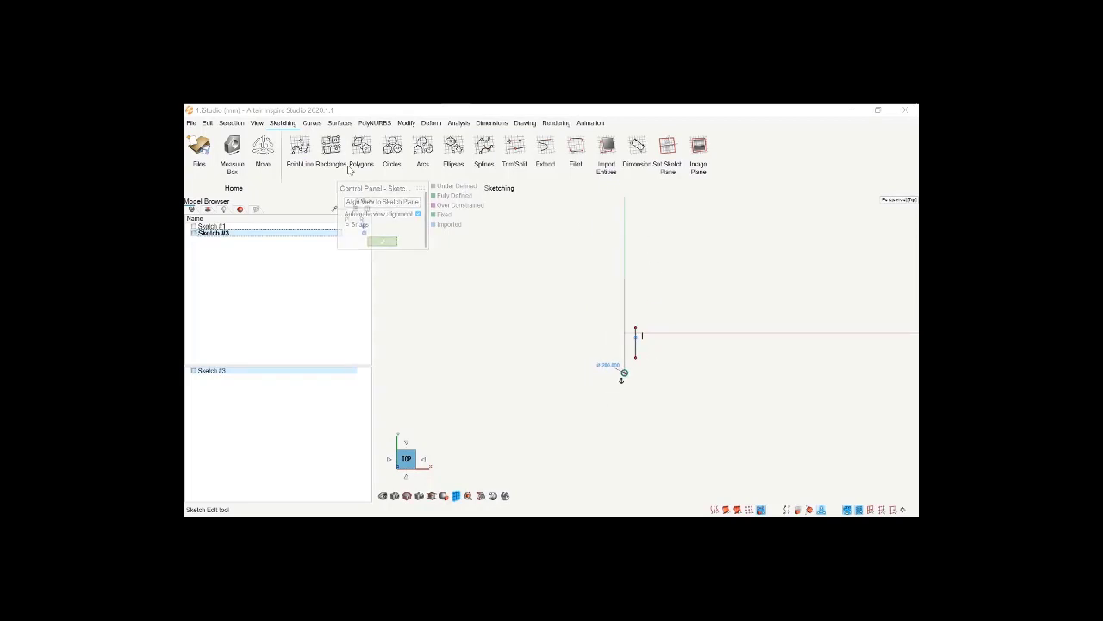
pyautogui.click(300, 146)
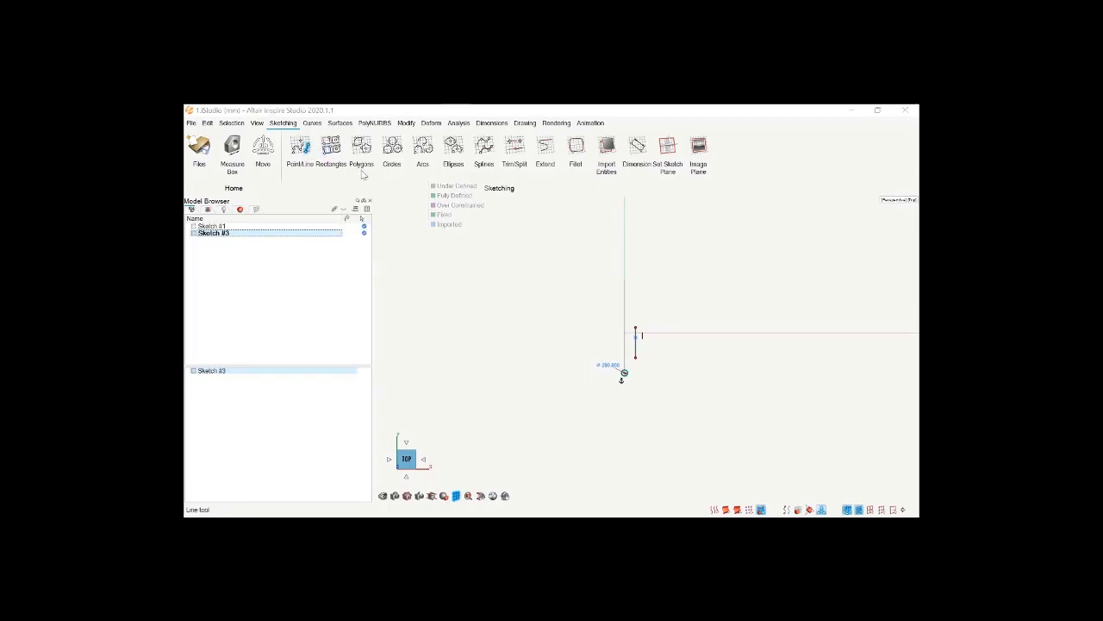
pyautogui.click(624, 278)
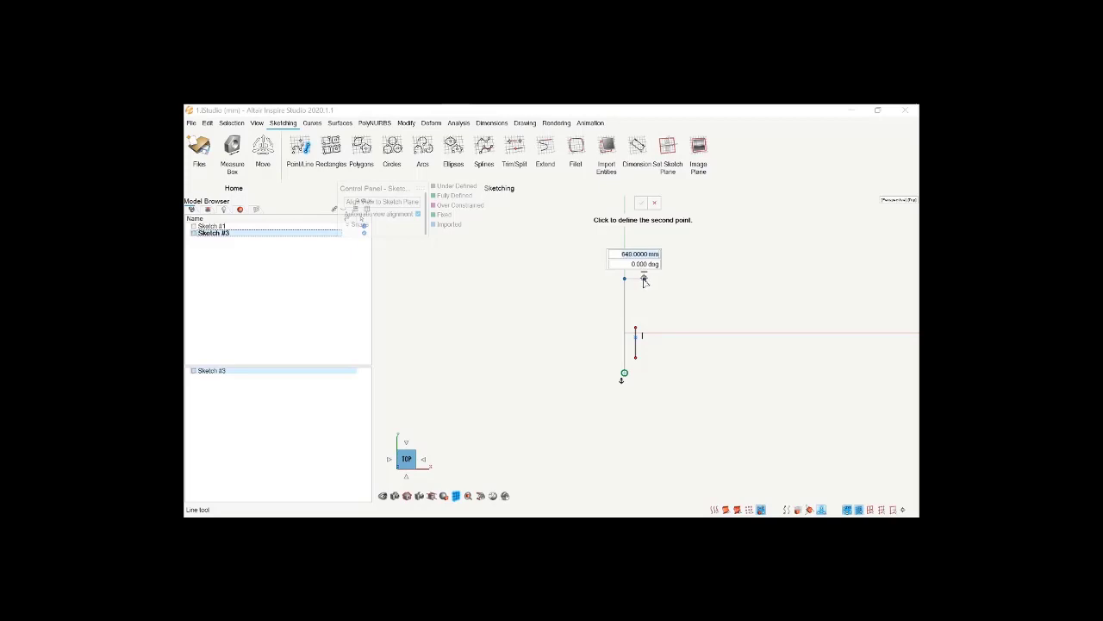
pyautogui.click(644, 279)
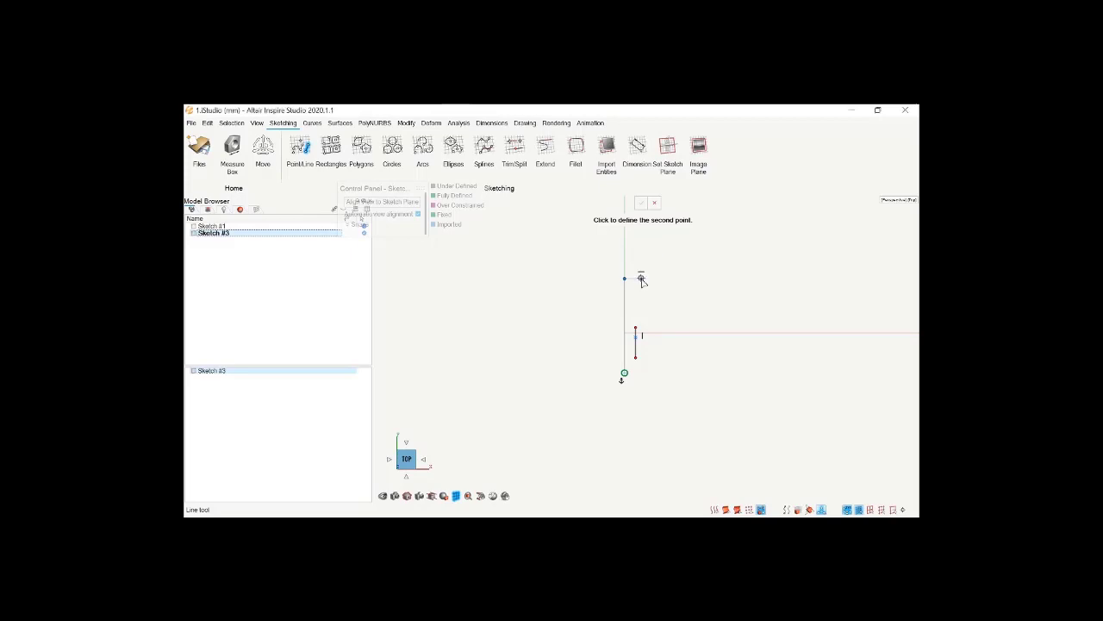
# Draw a lengthwise line about 1070 mm long forward from the outer end of the short rear line
pyautogui.click(309, 155)
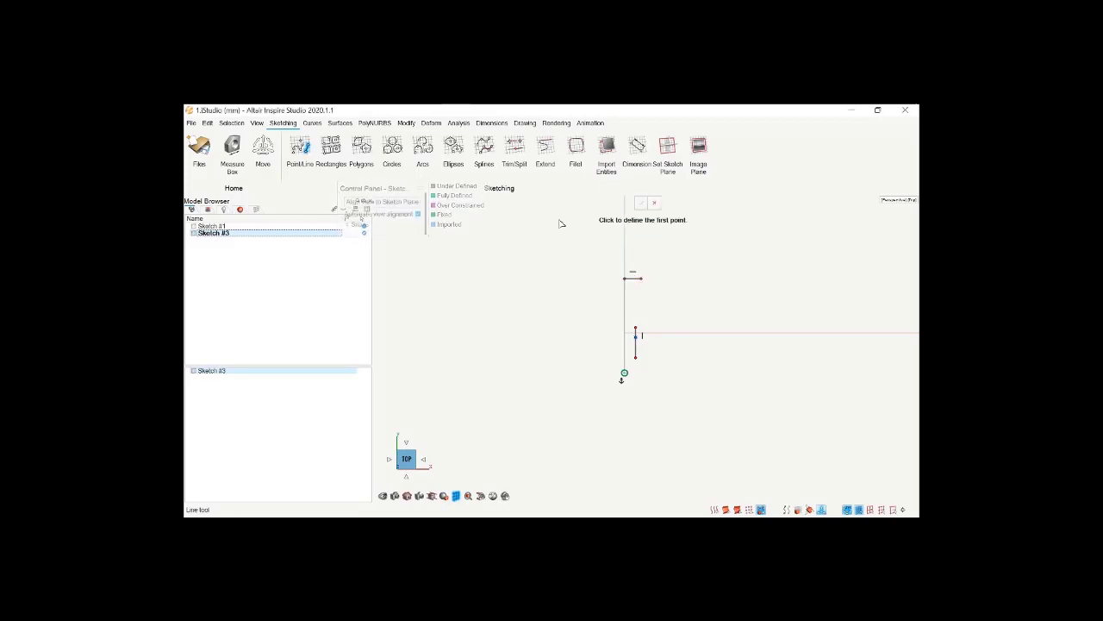
pyautogui.click(642, 278)
pyautogui.scroll(1, 643, 310)
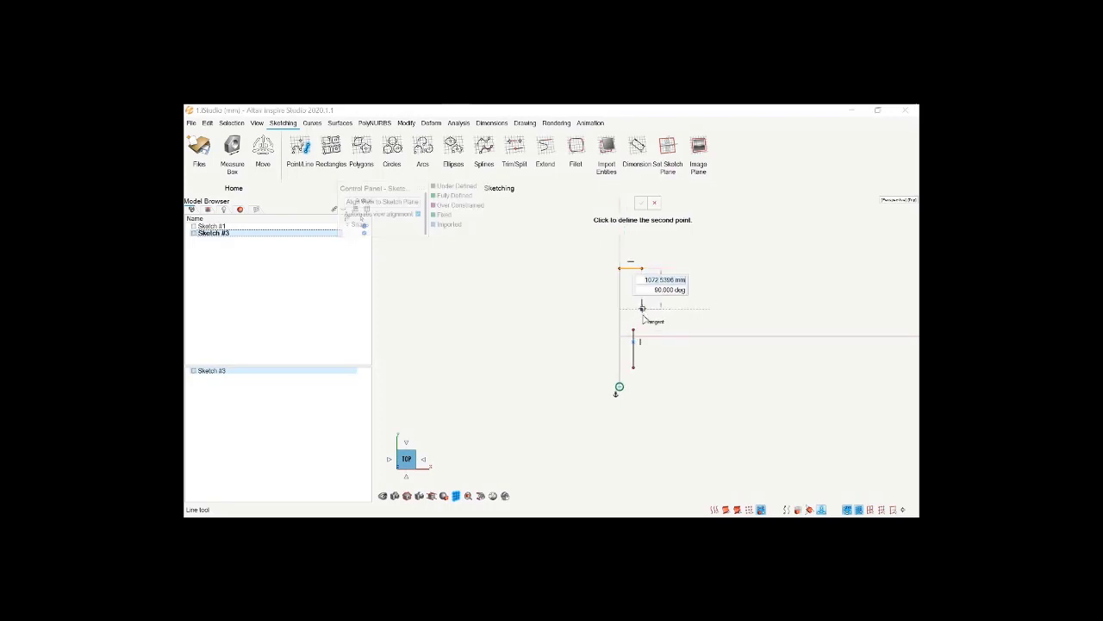
pyautogui.scroll(2, 643, 317)
pyautogui.press('Escape')
pyautogui.scroll(3, 615, 438)
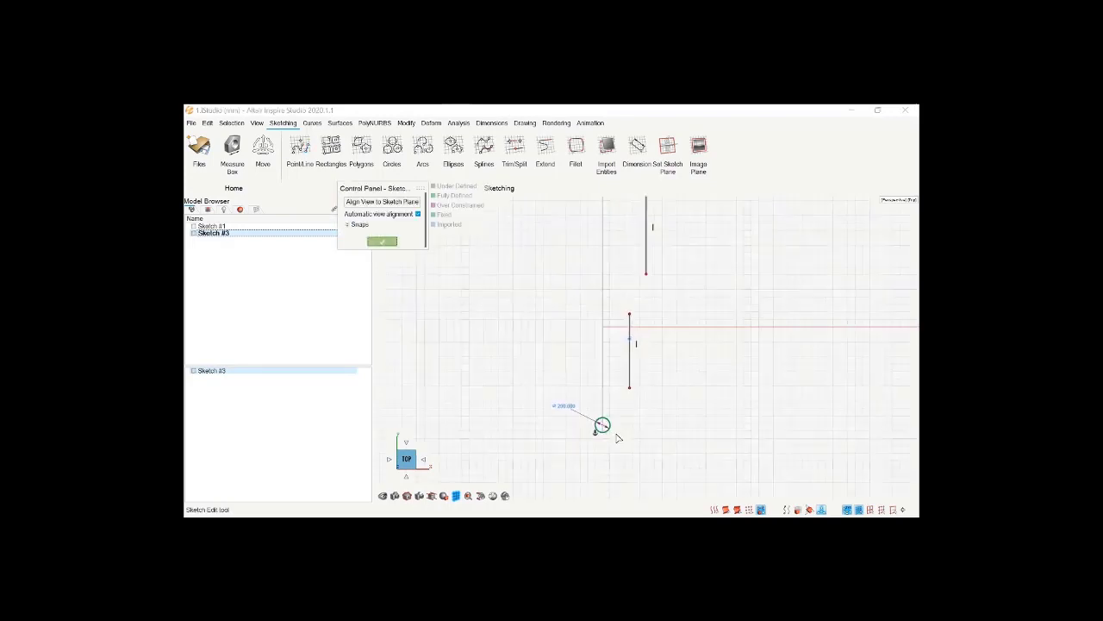
# Draw an angled line from ahead of the nose circle back to near the front end of the forward side line
pyautogui.press('l')
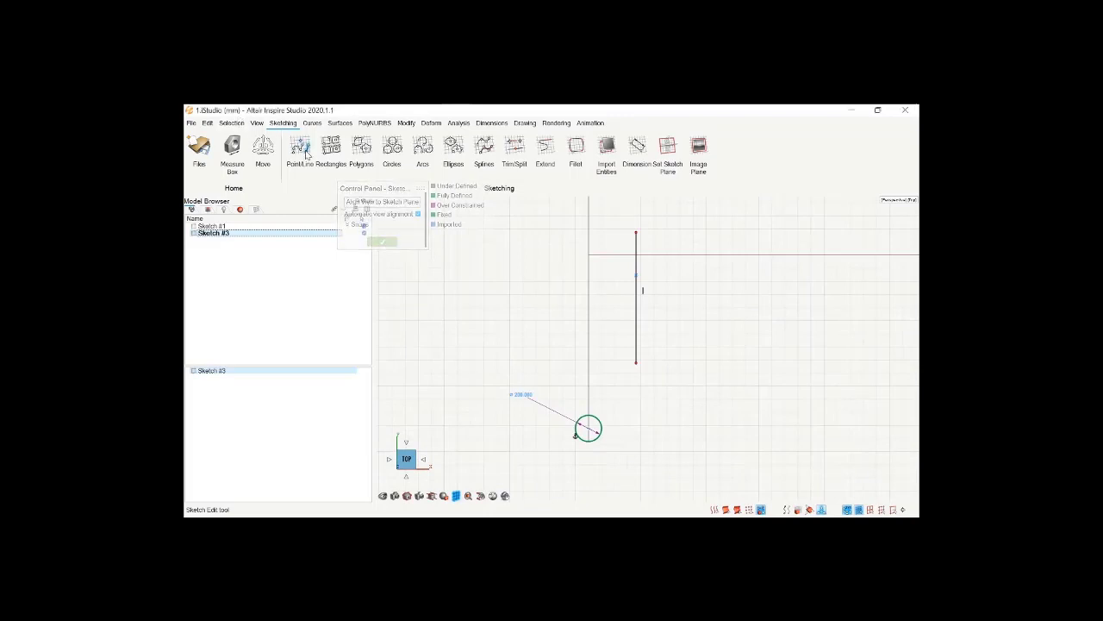
pyautogui.click(596, 466)
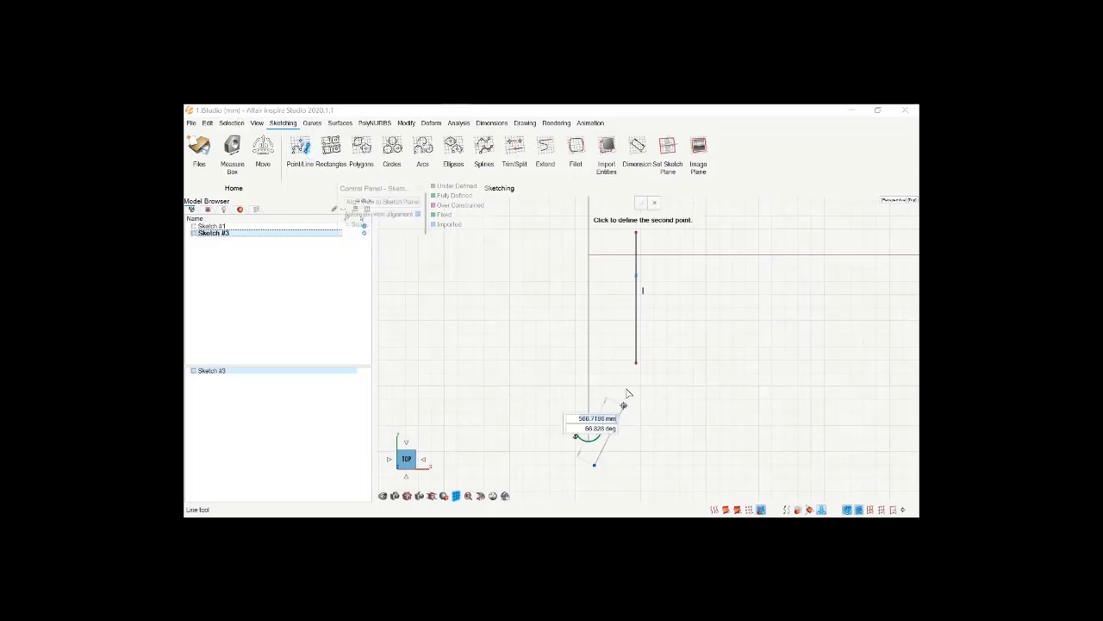
pyautogui.click(630, 365)
pyautogui.scroll(3, 679, 381)
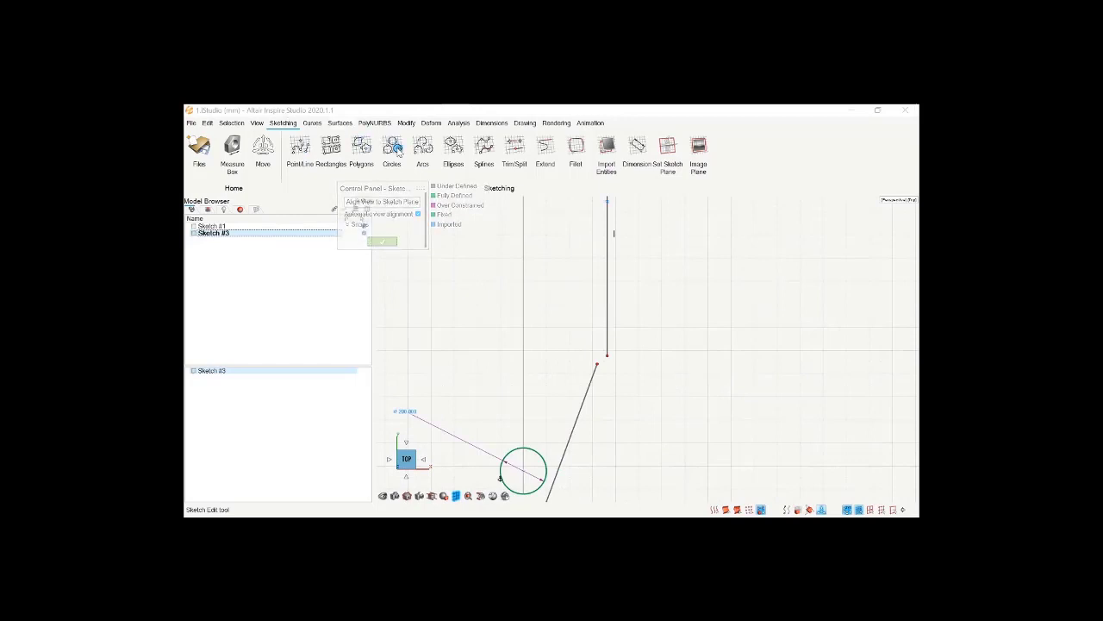
# Draw a three-point arc of about 268 mm radius between the forward side line and the angled line, near their adjacent ends
pyautogui.click(422, 152)
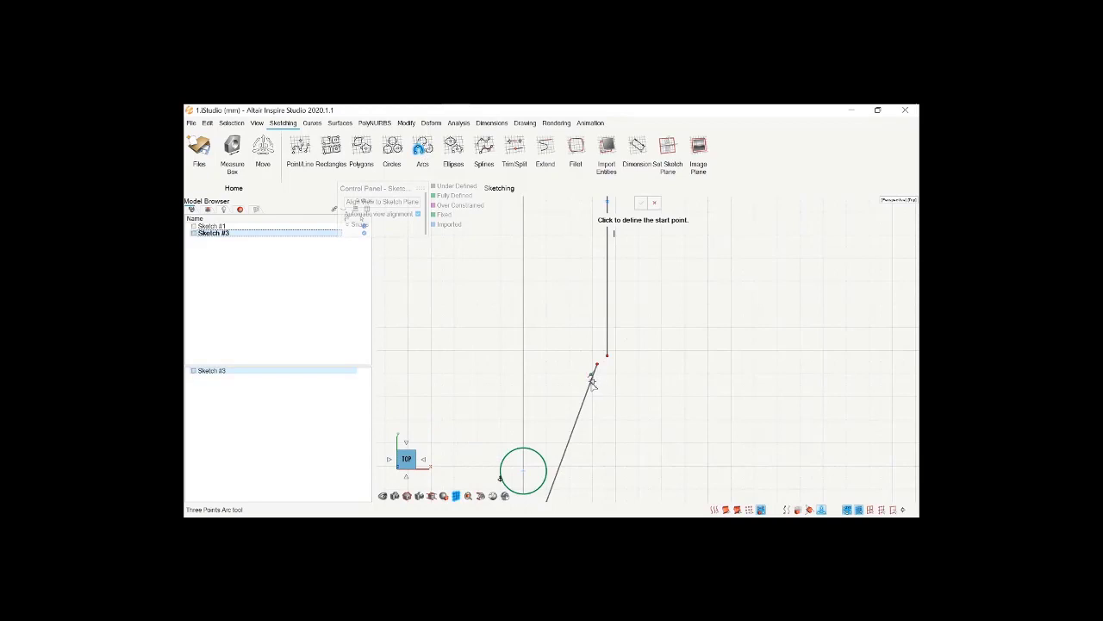
pyautogui.click(605, 338)
pyautogui.click(606, 342)
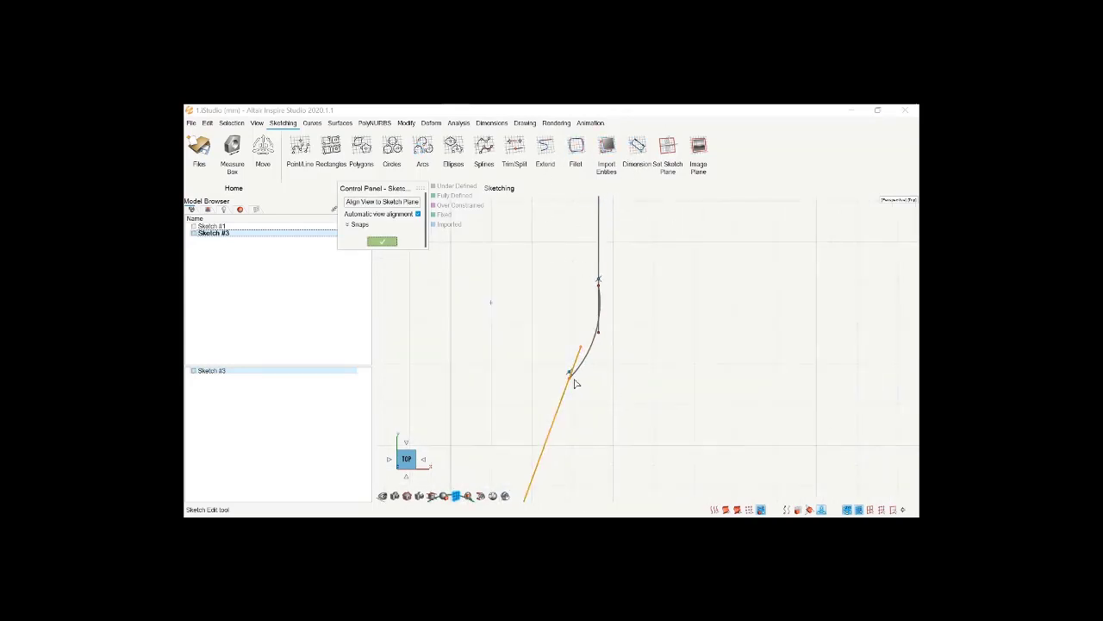
pyautogui.scroll(2, 578, 416)
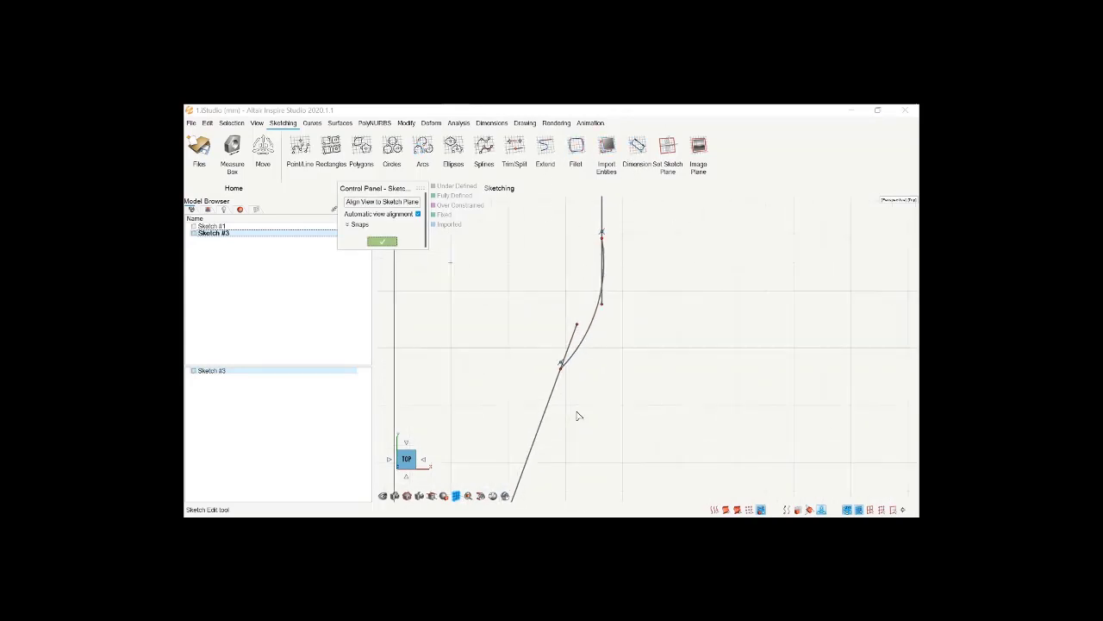
# Make the arc tangent to both the angled line and the forward side line
pyautogui.click(569, 362)
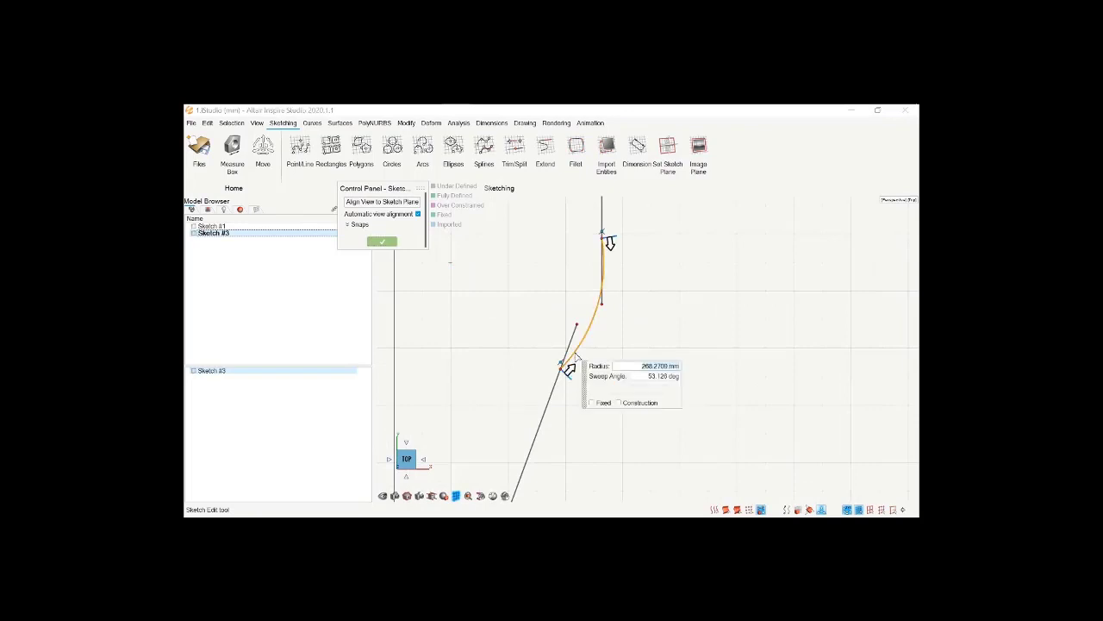
pyautogui.keyDown('ctrl'); pyautogui.click(562, 370); pyautogui.keyUp('ctrl')
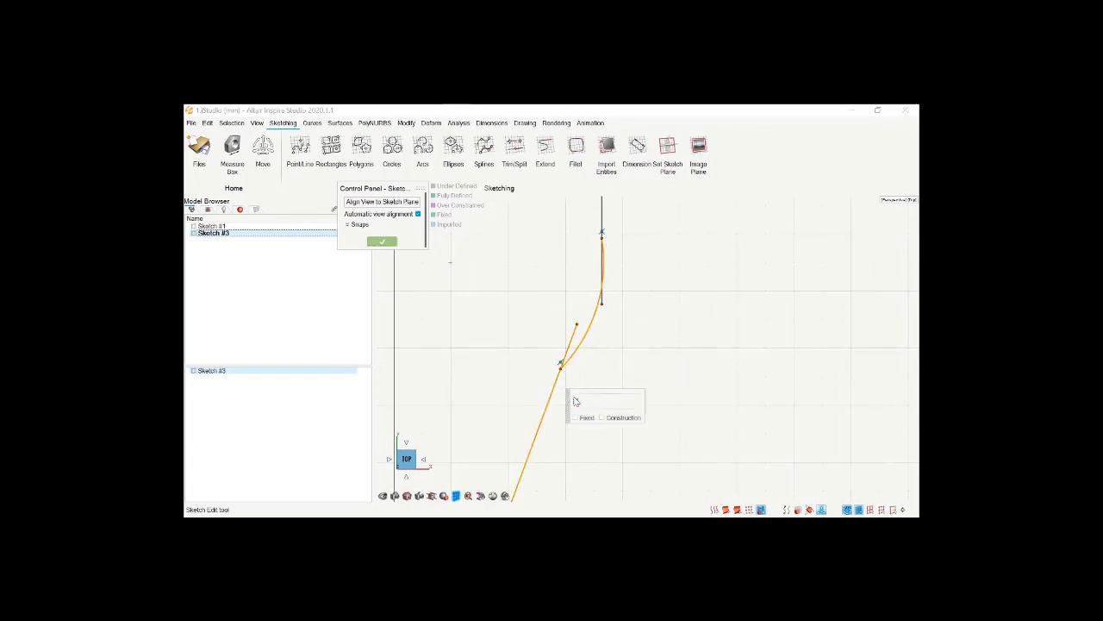
pyautogui.click(576, 403)
pyautogui.scroll(3, 586, 288)
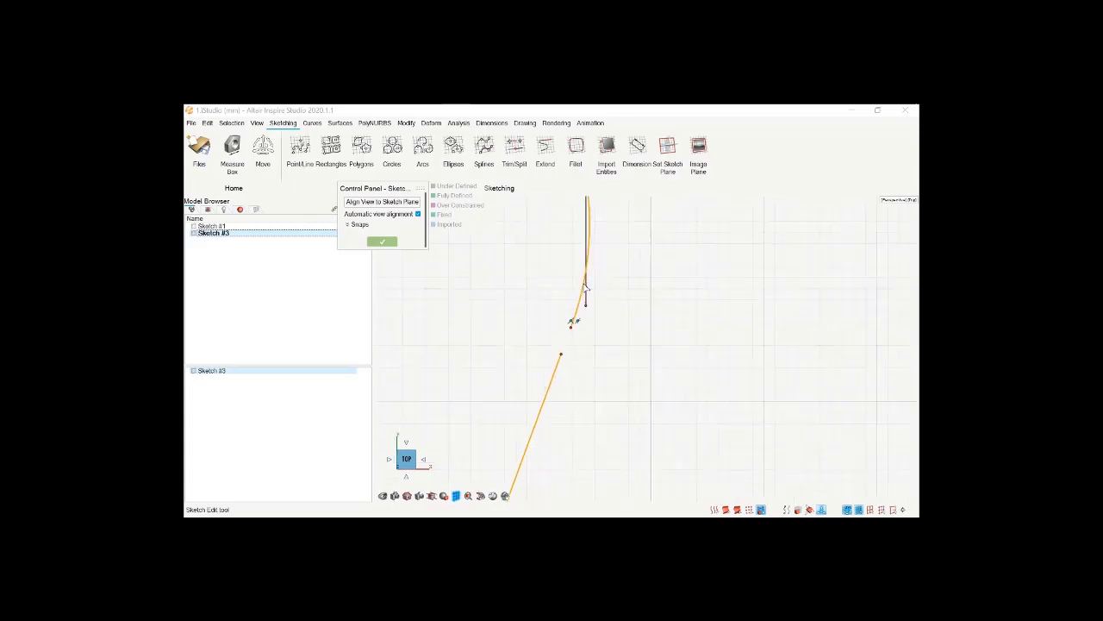
pyautogui.click(588, 298)
pyautogui.click(586, 297)
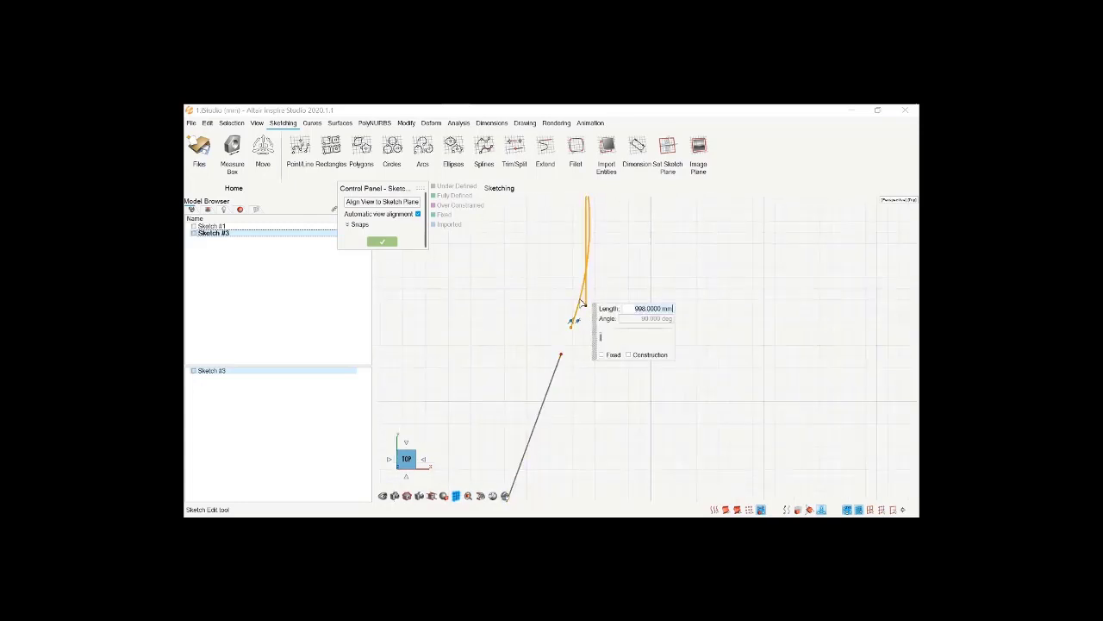
pyautogui.keyDown('ctrl'); pyautogui.click(578, 312); pyautogui.keyUp('ctrl')
pyautogui.click(596, 323)
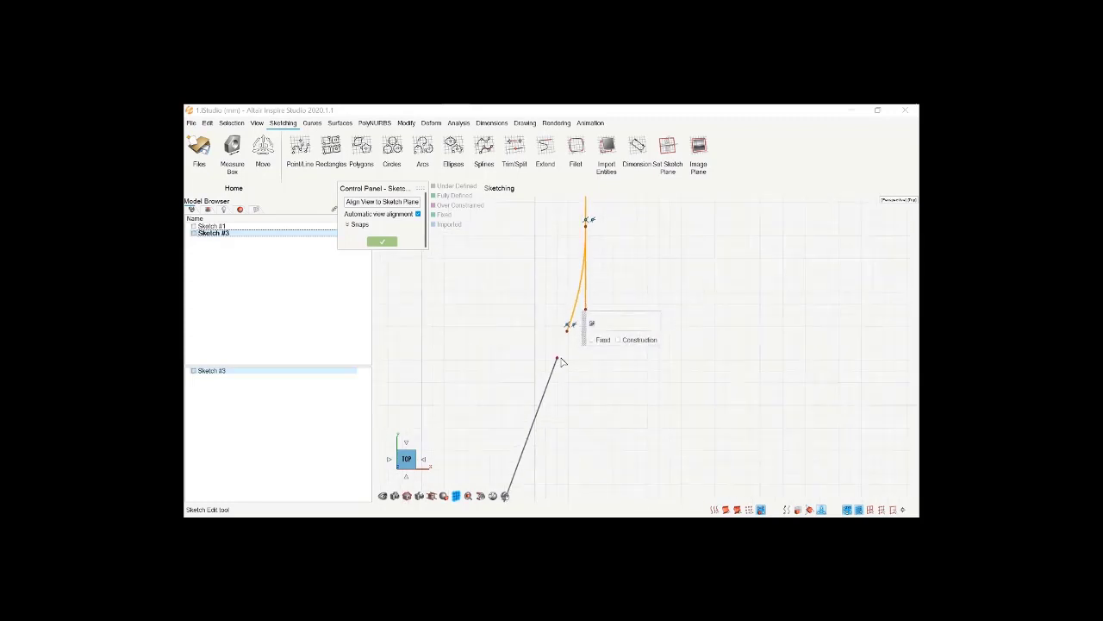
# Join the angled line's rear end to the arc's free end and trim the side line's overhang past the arc
pyautogui.moveTo(557, 357)
pyautogui.mouseDown()
pyautogui.moveTo(568, 333)
pyautogui.moveTo(545, 362)
pyautogui.moveTo(565, 346)
pyautogui.mouseUp()
pyautogui.scroll(3, 564, 343)
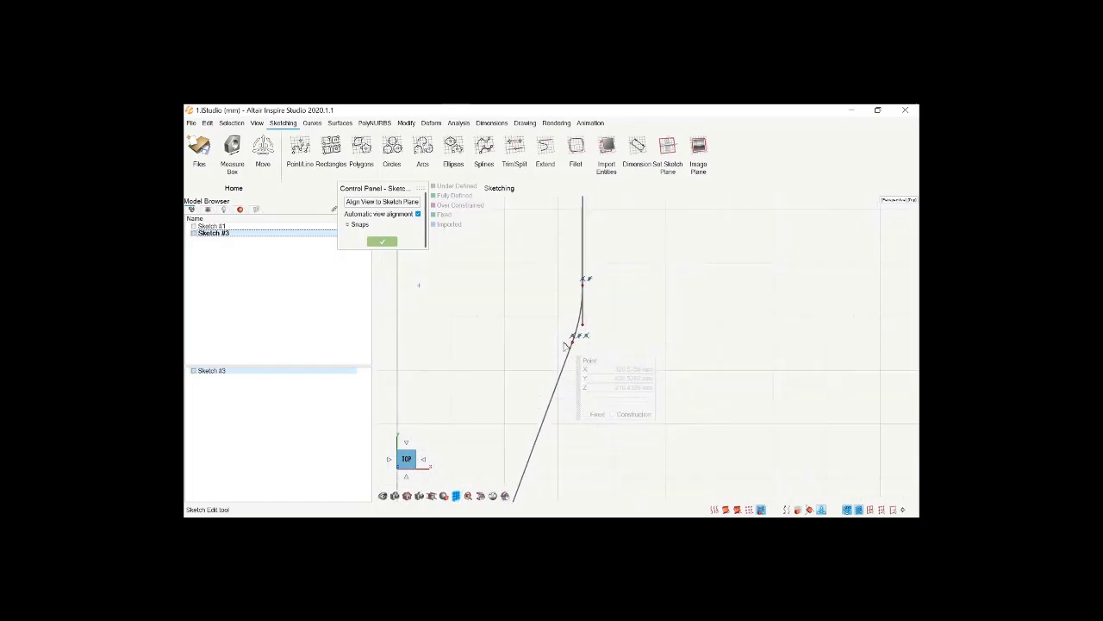
pyautogui.click(514, 147)
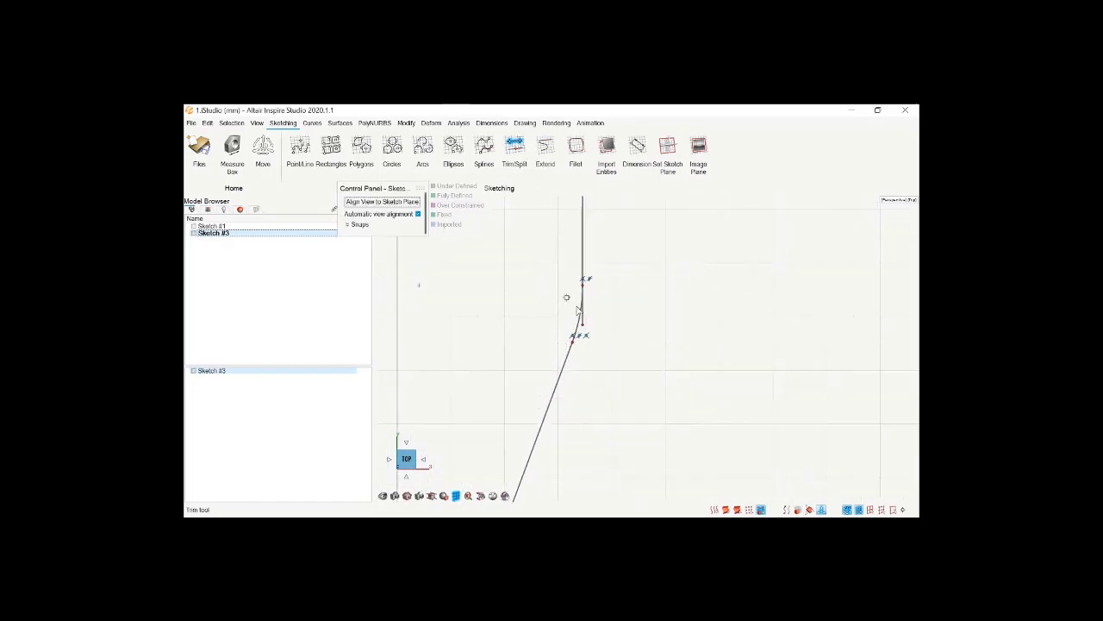
pyautogui.scroll(-5, 633, 349)
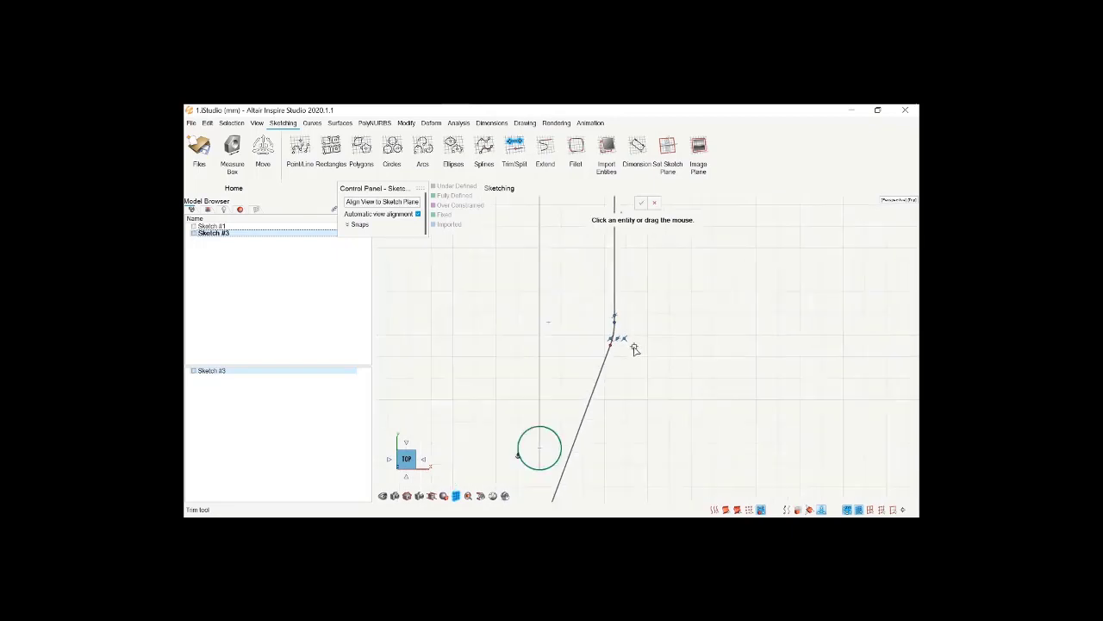
pyautogui.scroll(-2, 635, 348)
pyautogui.scroll(2, 621, 419)
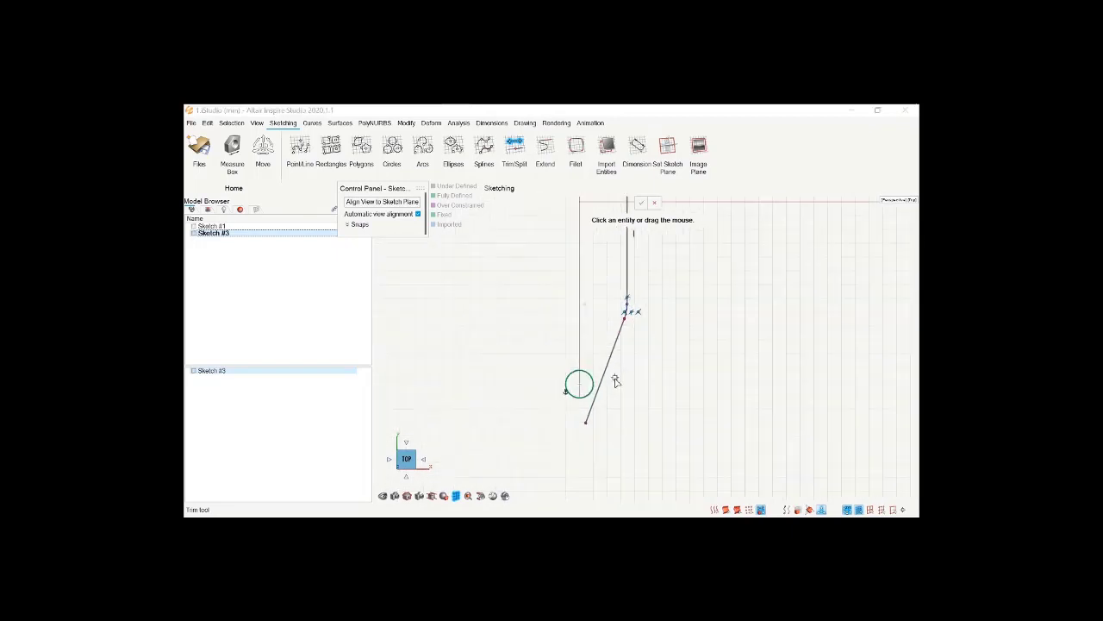
pyautogui.press('Escape')
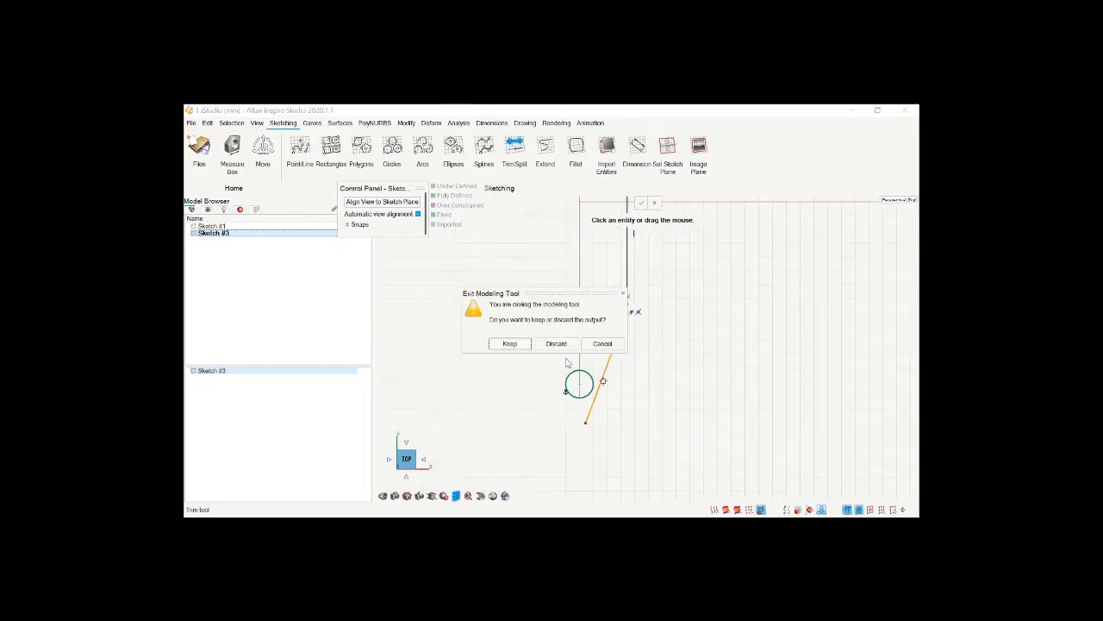
pyautogui.click(602, 344)
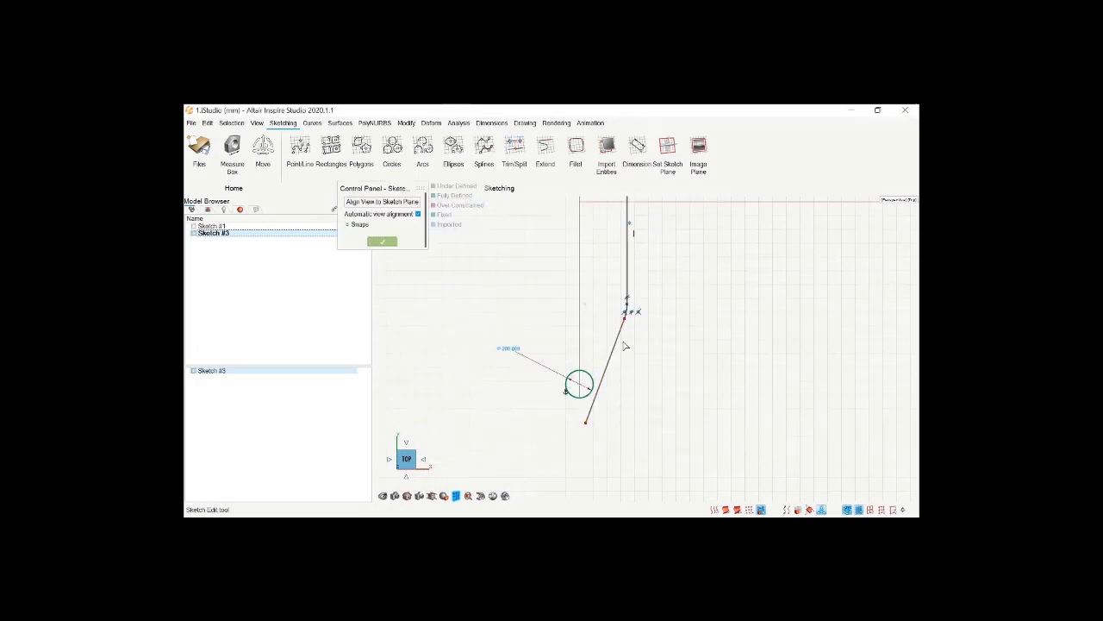
# Make the angled line tangent to the nose circle and trim its excess beyond the tangent point
pyautogui.click(601, 381)
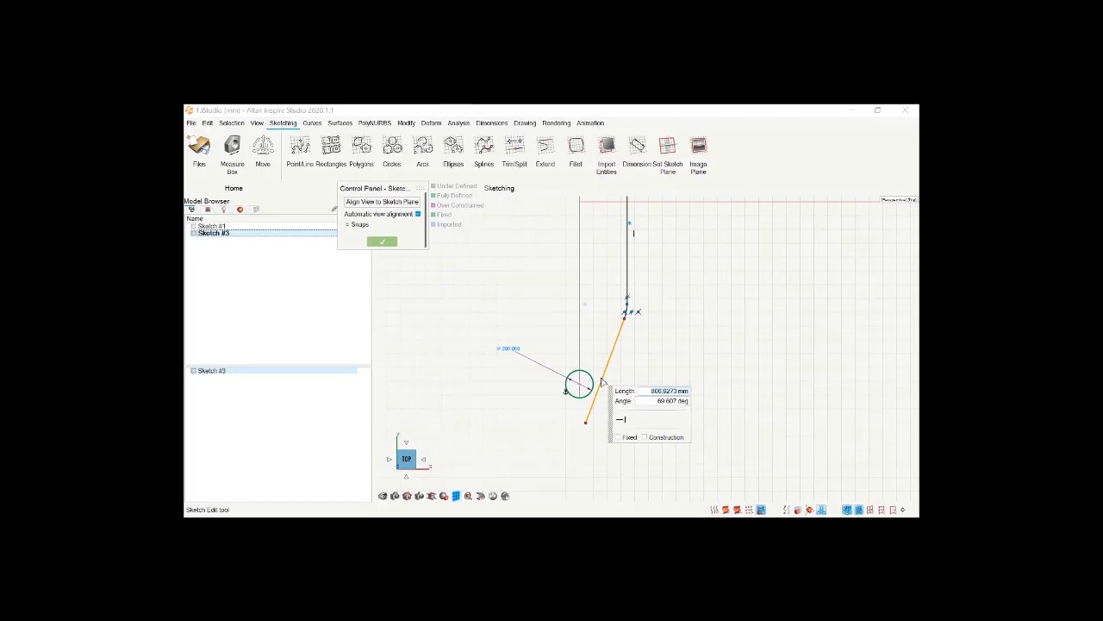
pyautogui.keyDown('ctrl'); pyautogui.click(589, 375); pyautogui.keyUp('ctrl')
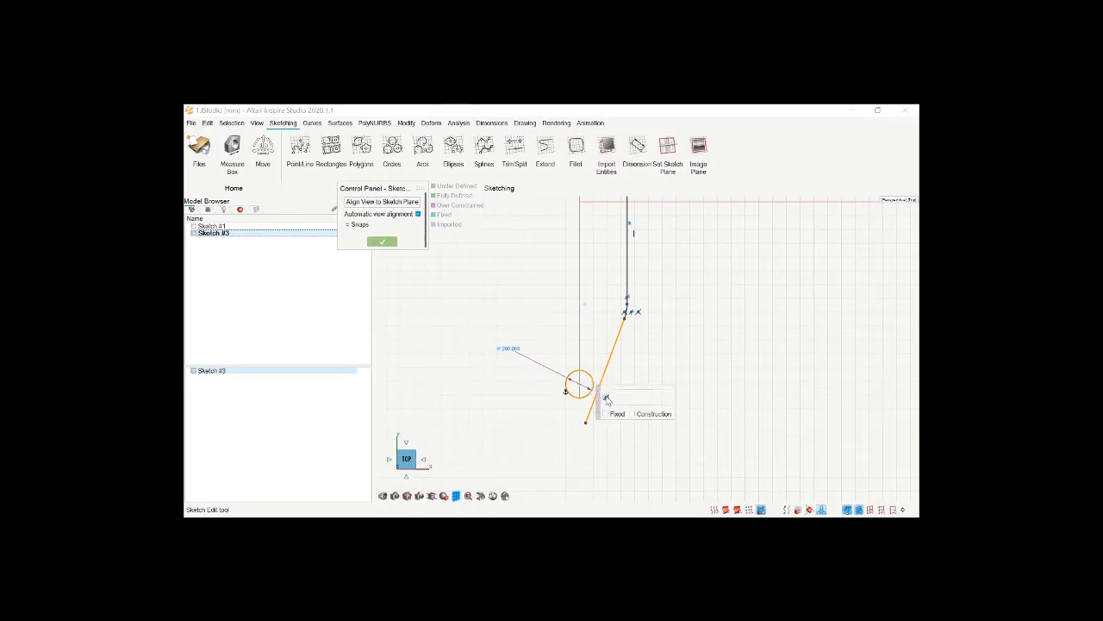
pyautogui.click(606, 399)
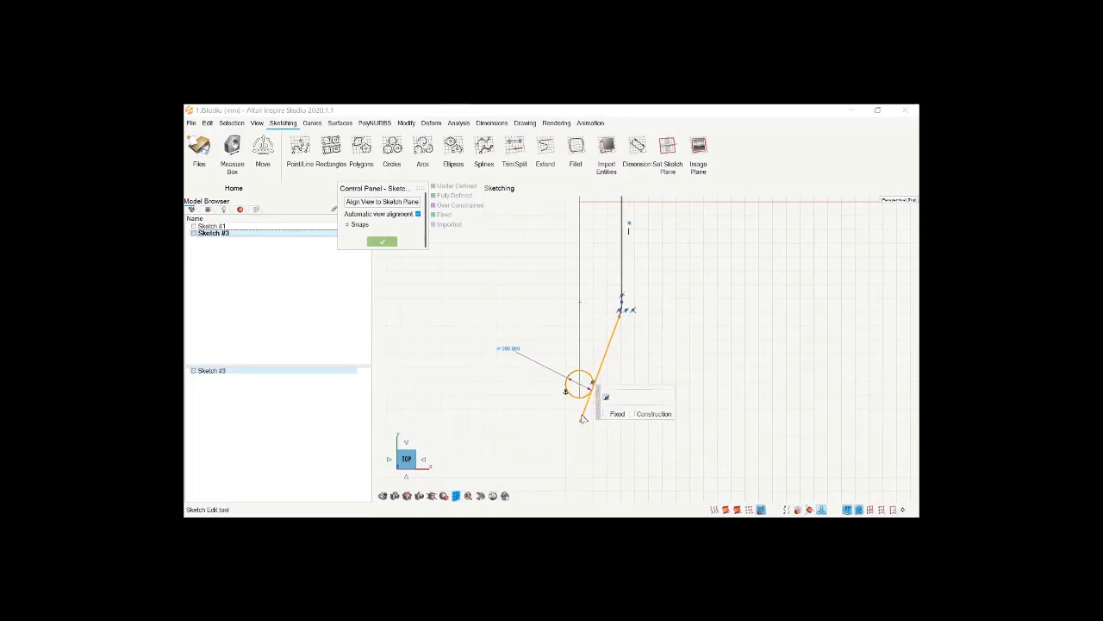
pyautogui.click(515, 145)
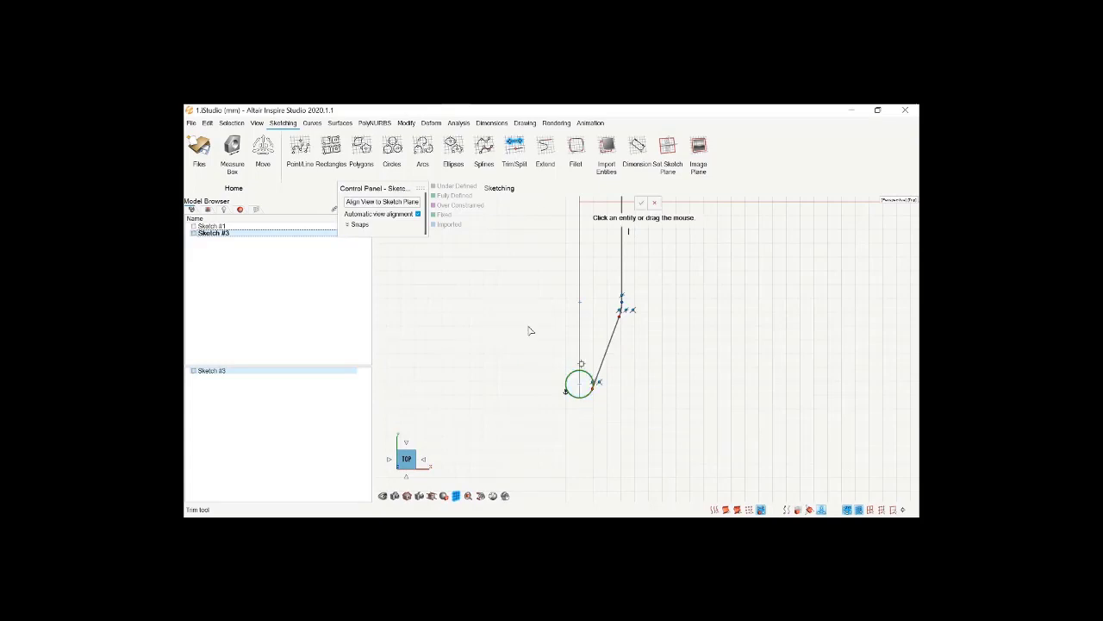
# Draw a line along the centre axis from the nose circle's centre to its foremost point
pyautogui.press('l')
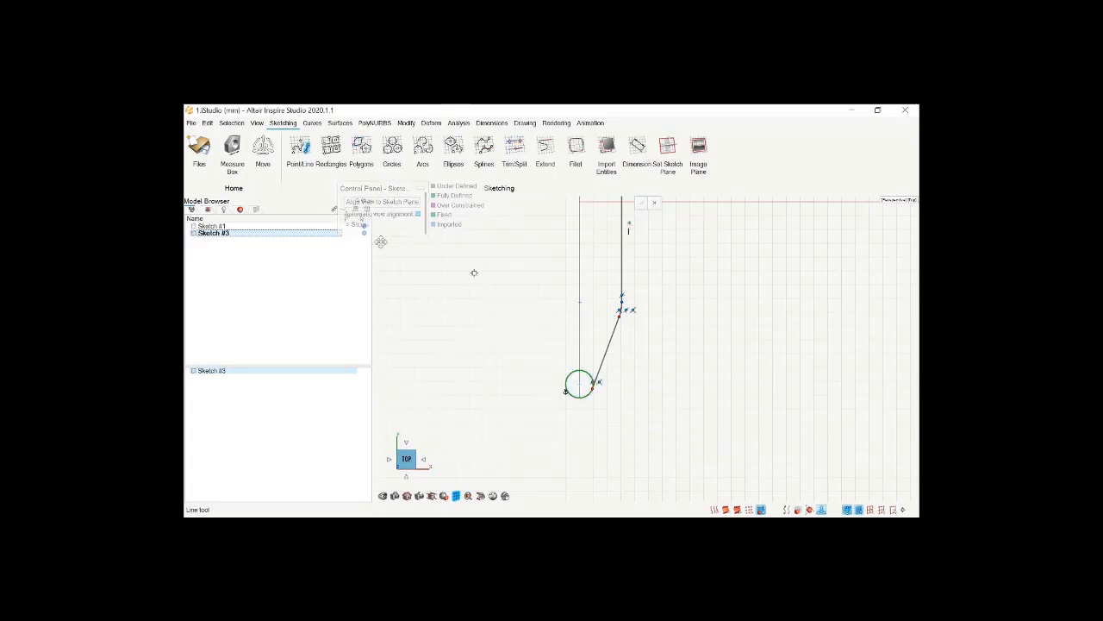
pyautogui.scroll(4, 581, 387)
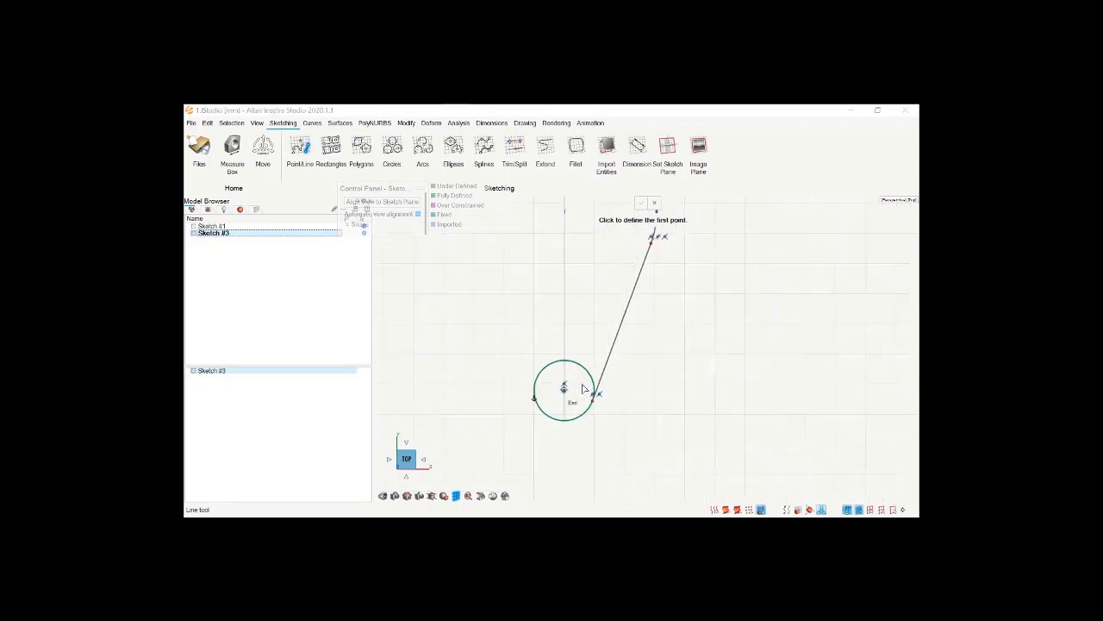
pyautogui.click(557, 393)
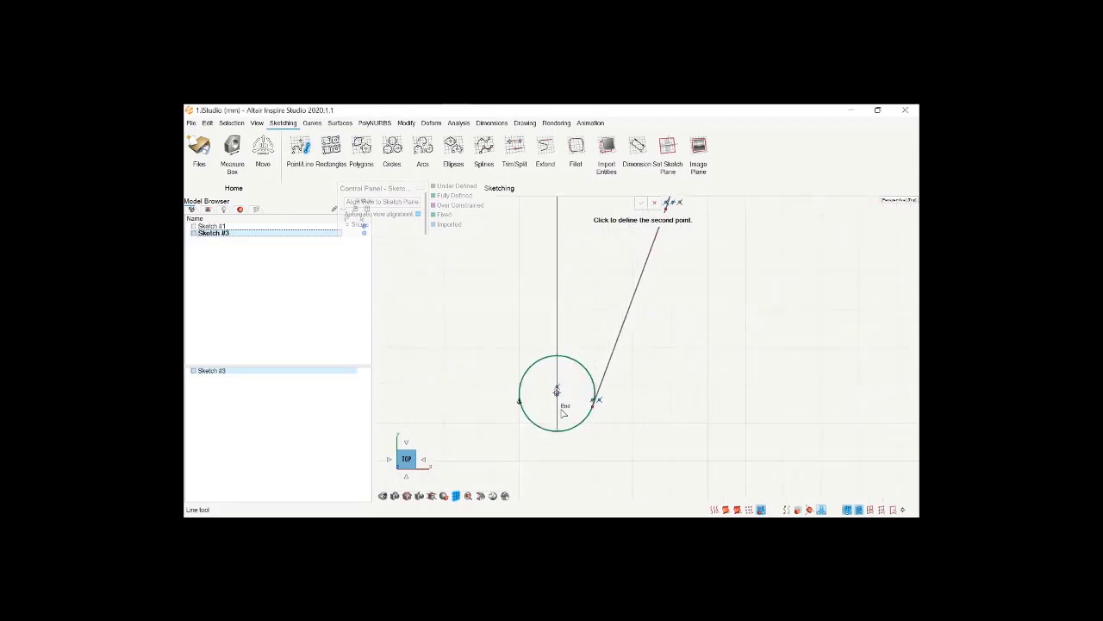
pyautogui.click(557, 428)
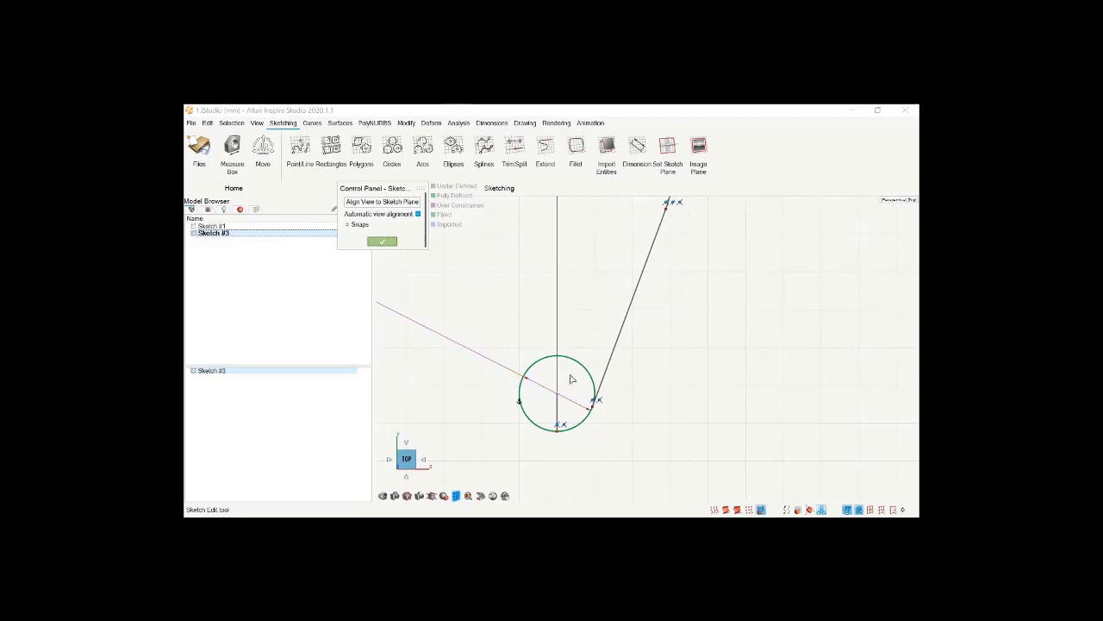
# Trim the nose circle down to the front arc between the centre axis and the angled line
pyautogui.click(515, 144)
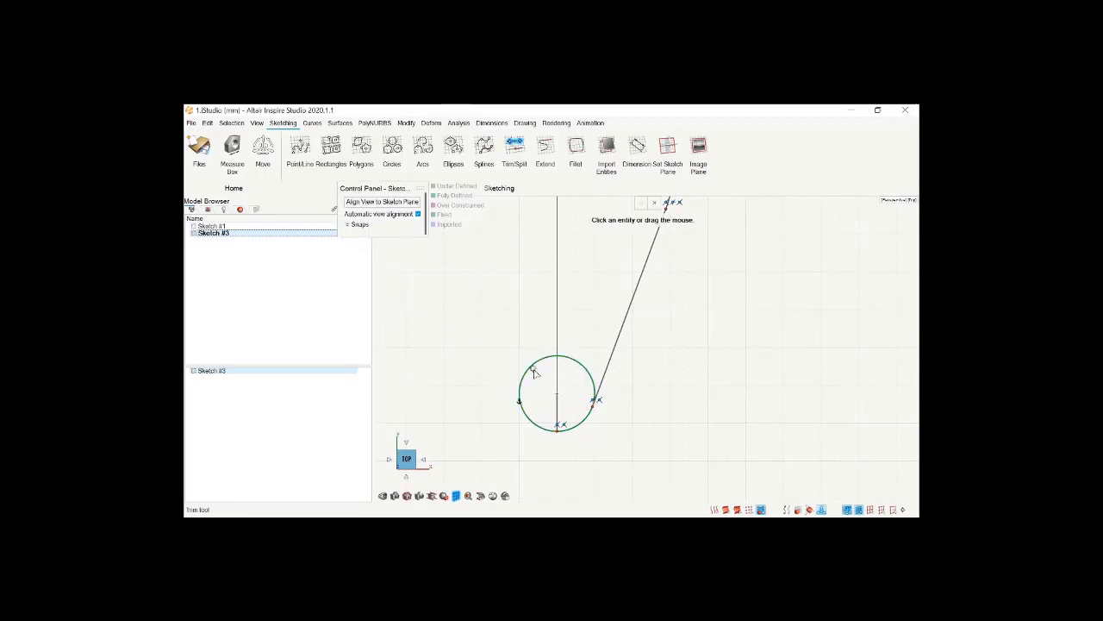
pyautogui.click(533, 373)
pyautogui.click(640, 202)
# Convert the short line at the nose circle's centre into construction geometry and exit the sketch
pyautogui.click(558, 407)
pyautogui.press('Tab')
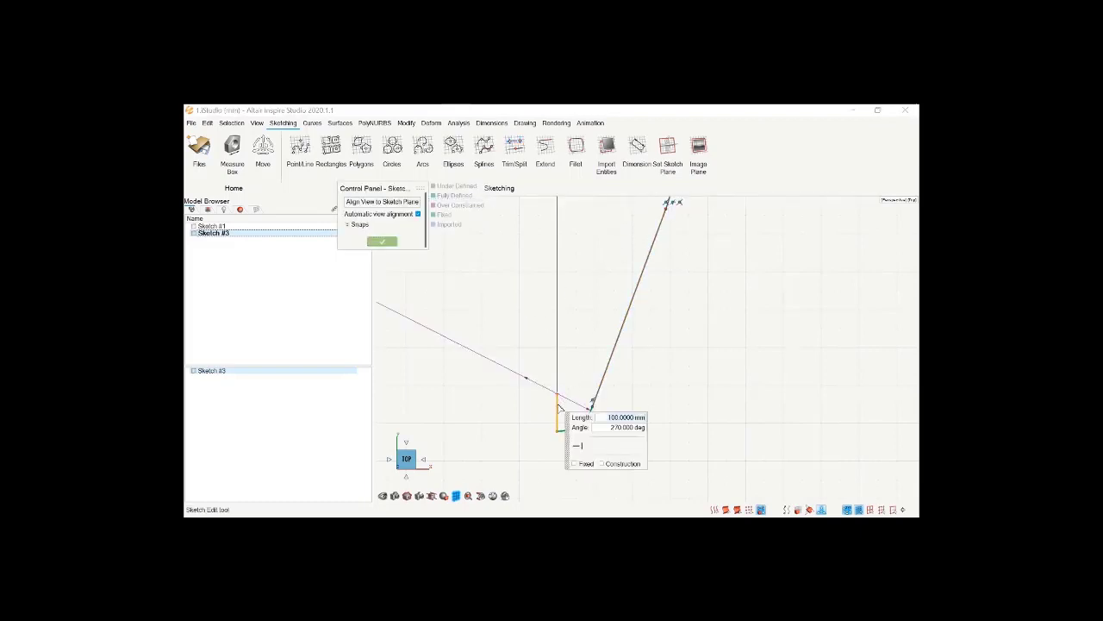
pyautogui.click(602, 463)
pyautogui.rightClick(517, 410)
pyautogui.click(604, 443)
# Dimension the distance between the forward side line and the nose arc's centre as 254 mm
pyautogui.scroll(-3, 623, 446)
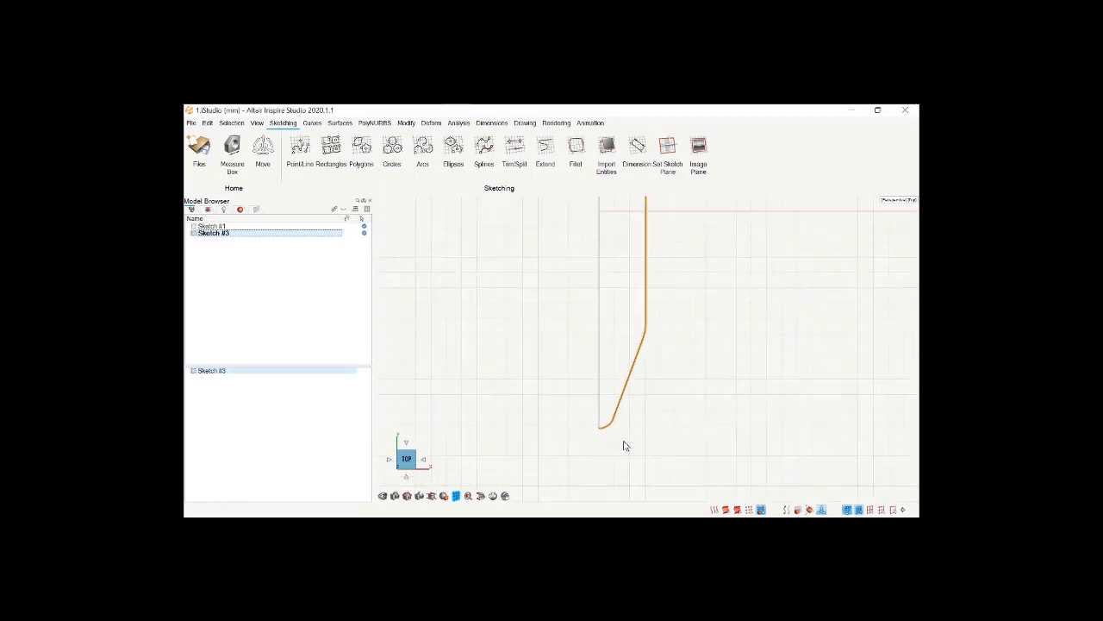
pyautogui.scroll(-2, 625, 446)
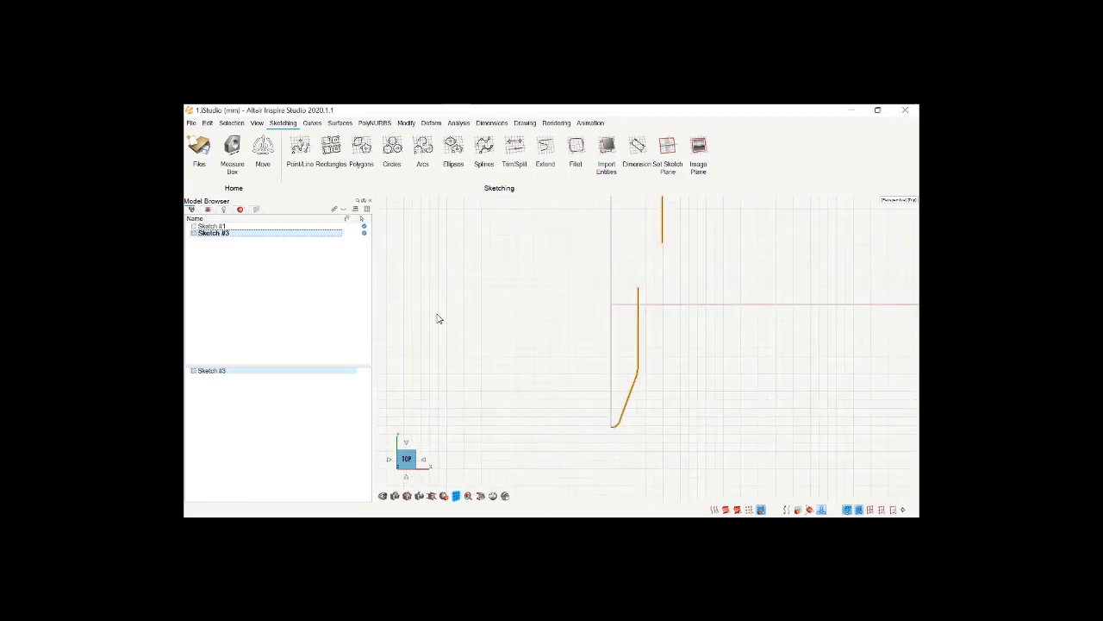
pyautogui.click(637, 146)
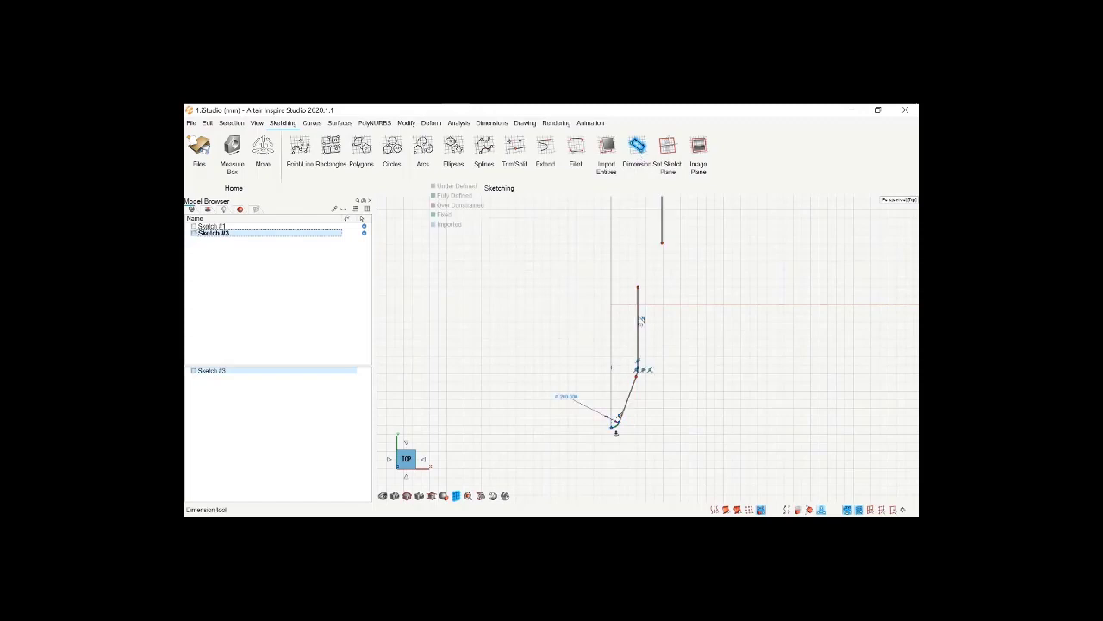
pyautogui.click(637, 343)
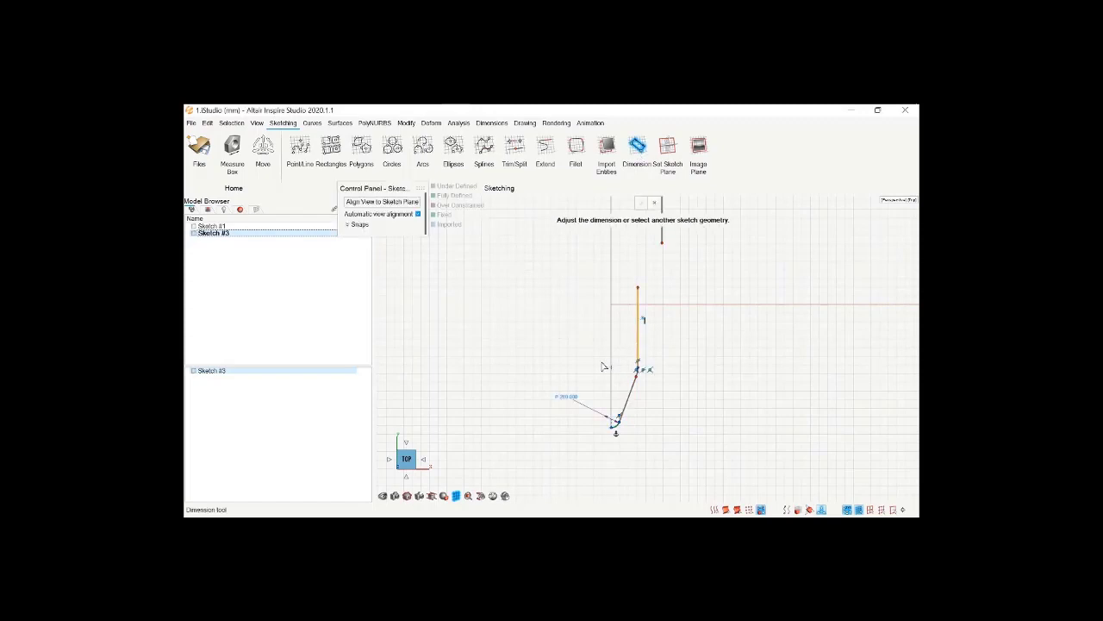
pyautogui.click(614, 422)
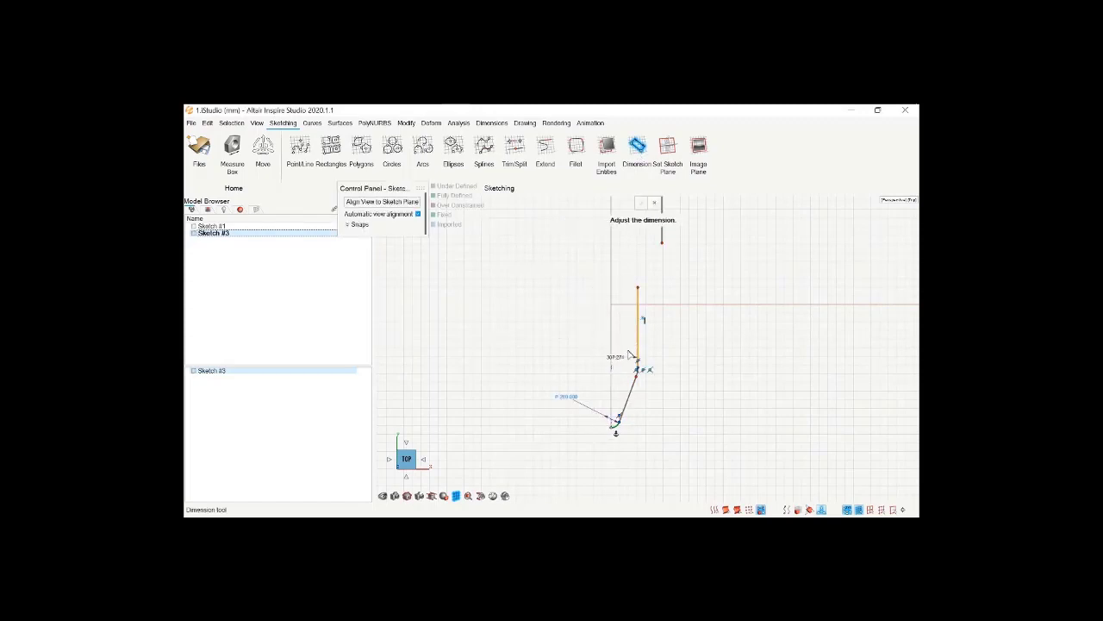
pyautogui.click(630, 349)
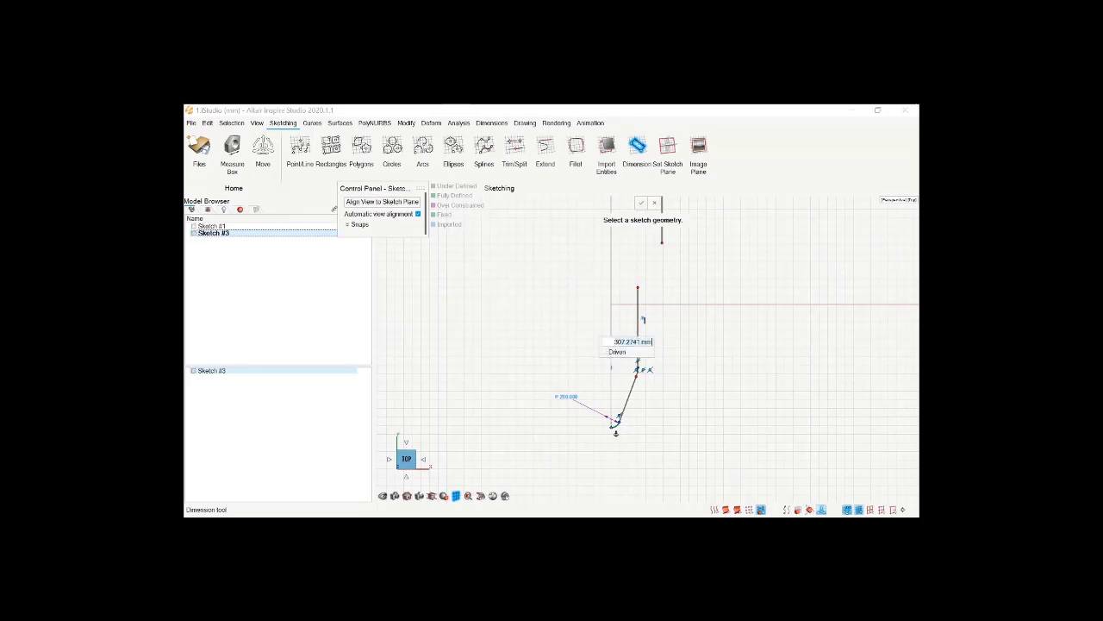
pyautogui.write('254')
pyautogui.press('Return')
pyautogui.scroll(-2, 670, 371)
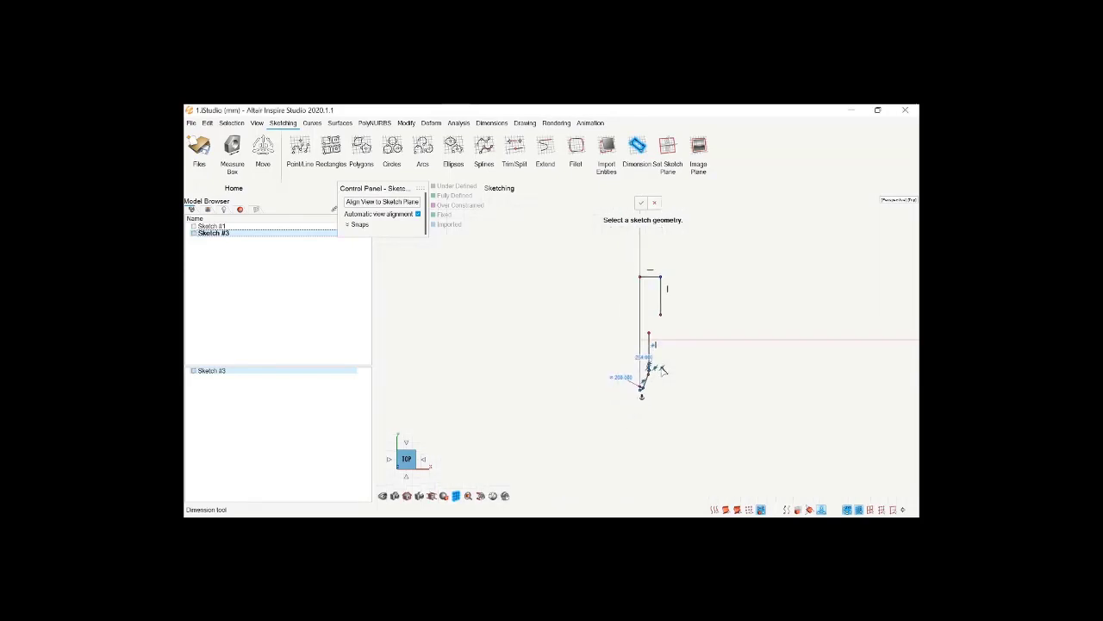
pyautogui.scroll(1, 652, 338)
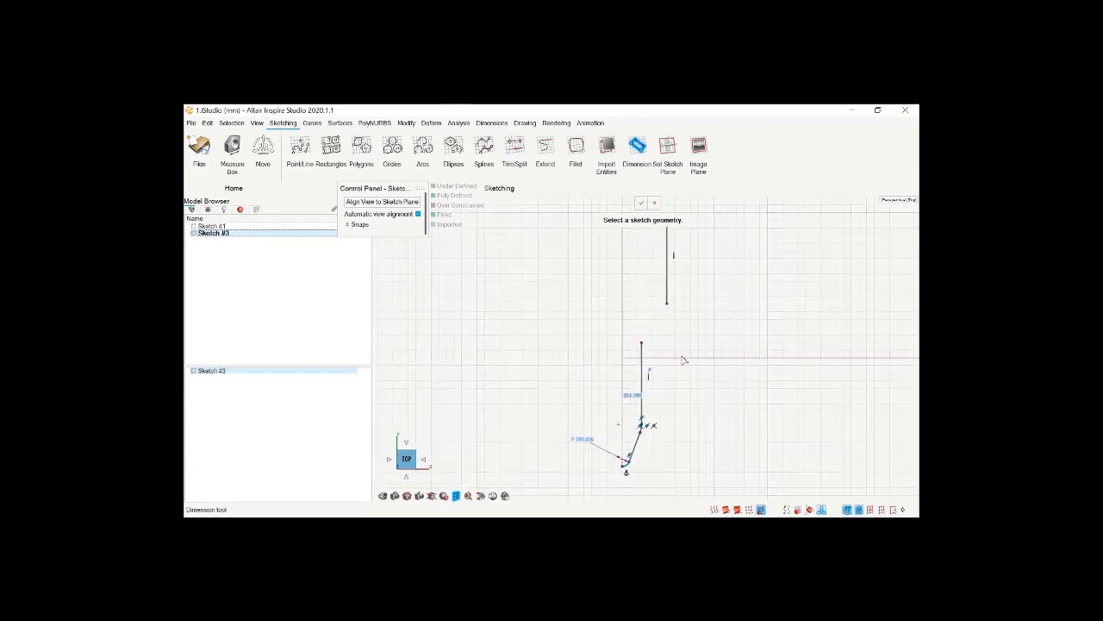
# Dimension the distance between the rear side line and the nose arc's endpoint on the centre axis
pyautogui.scroll(-2, 682, 359)
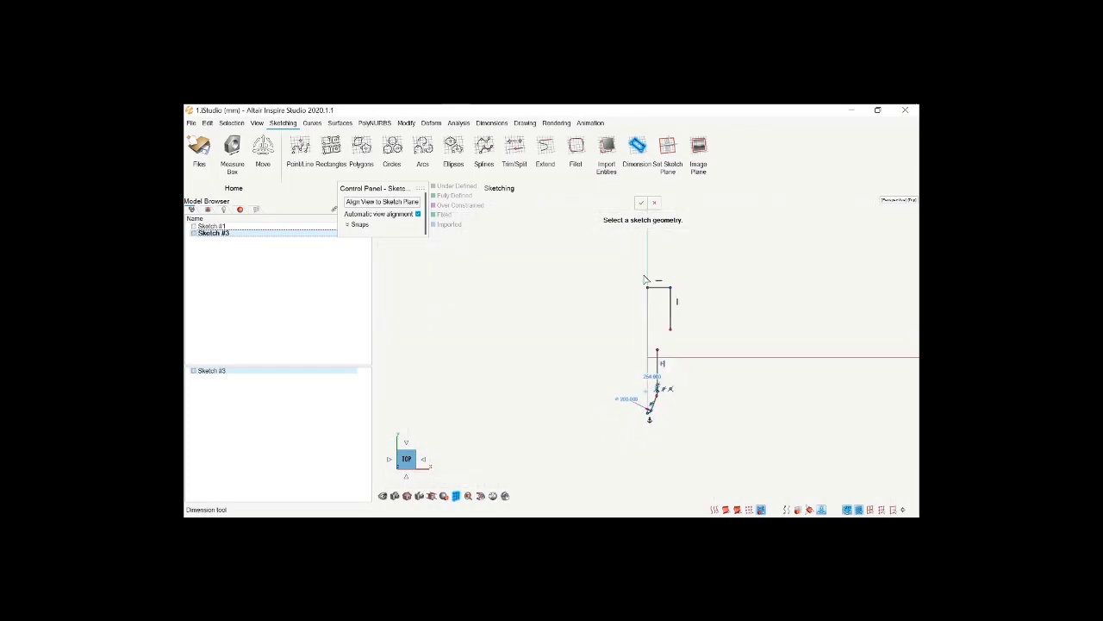
pyautogui.click(671, 314)
pyautogui.scroll(3, 664, 409)
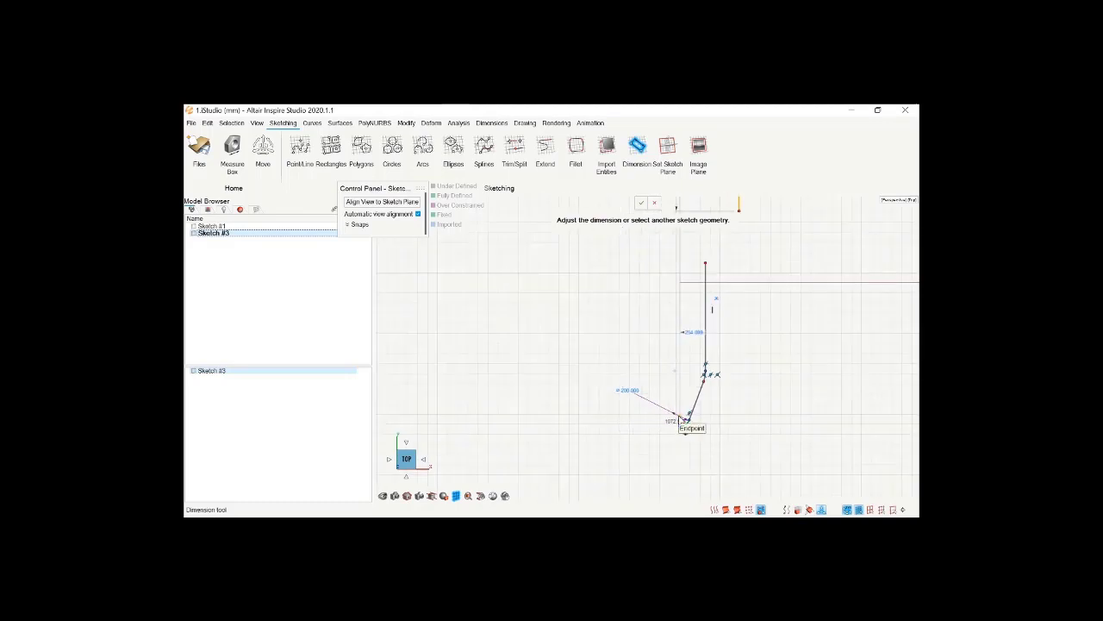
pyautogui.click(685, 423)
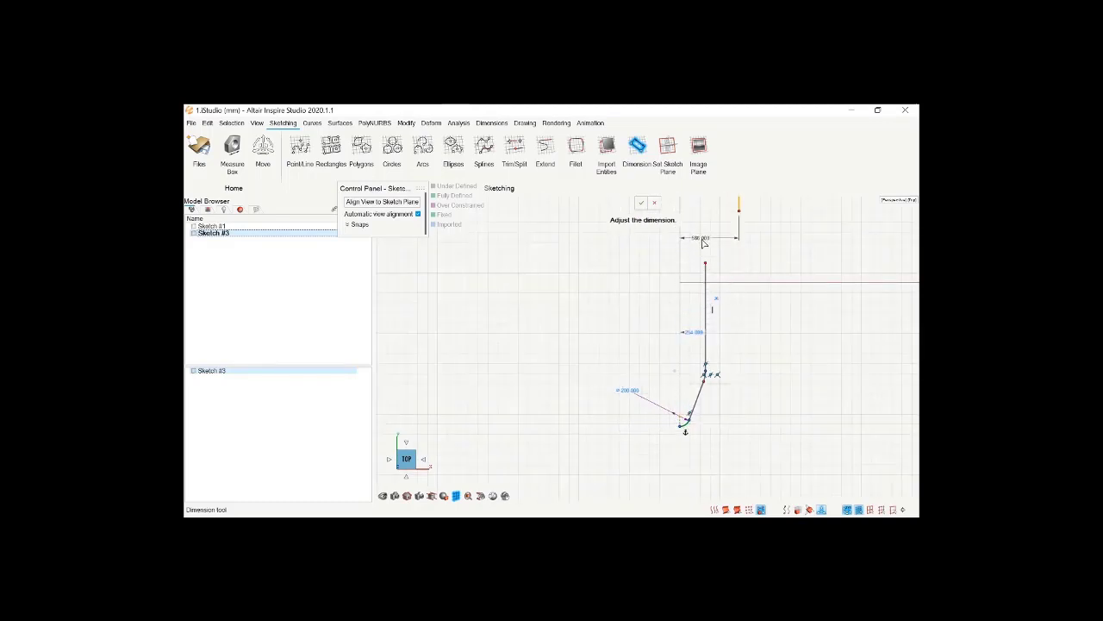
pyautogui.click(703, 245)
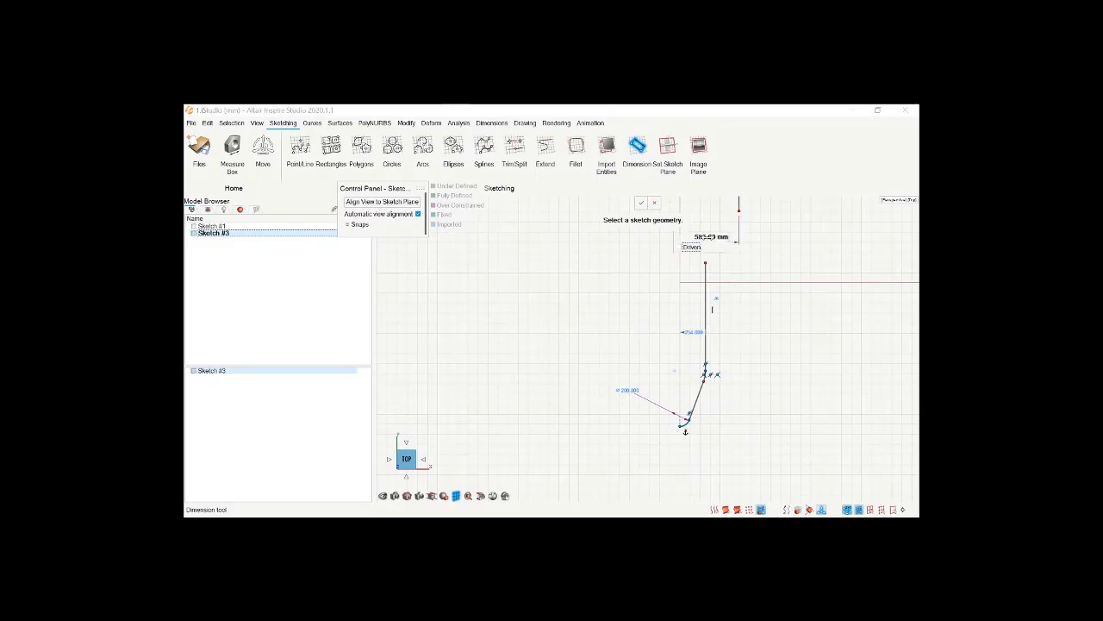
pyautogui.scroll(-4, 748, 325)
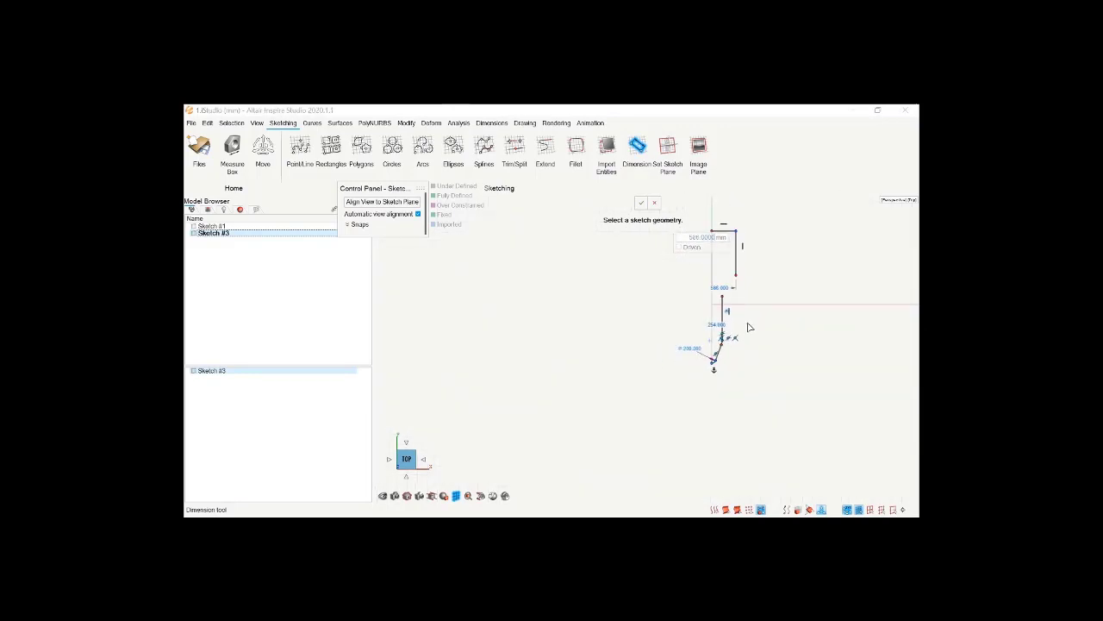
pyautogui.scroll(2, 749, 325)
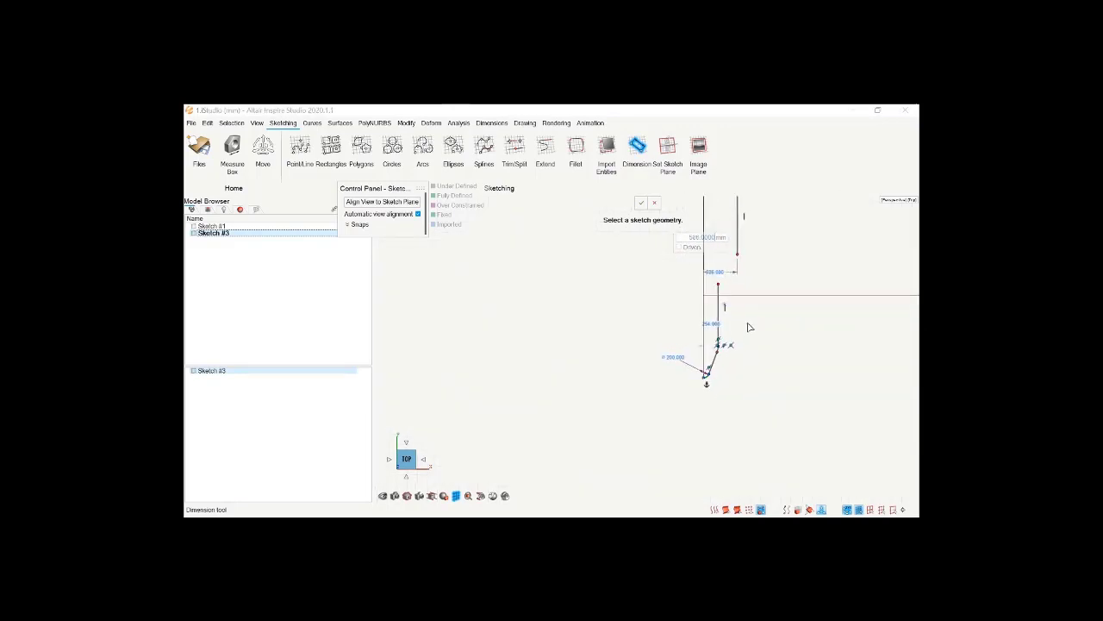
# Turn off the driven state of the rear side line's offset dimension and set it to 375 mm
pyautogui.doubleClick(714, 273)
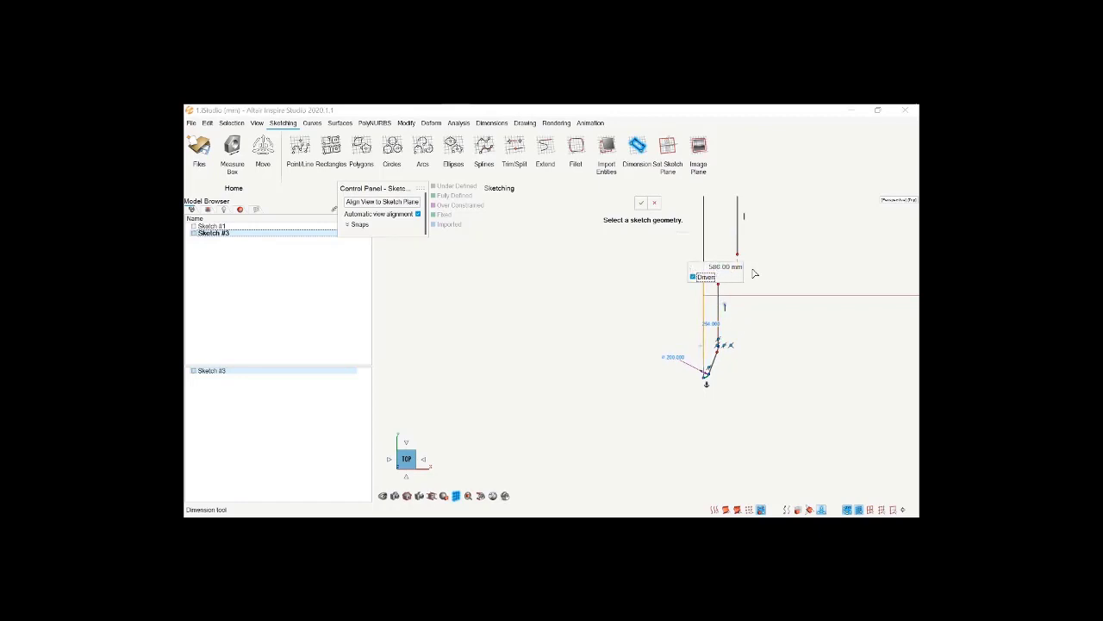
pyautogui.click(693, 276)
pyautogui.click(715, 267)
pyautogui.write('375')
pyautogui.press('Return')
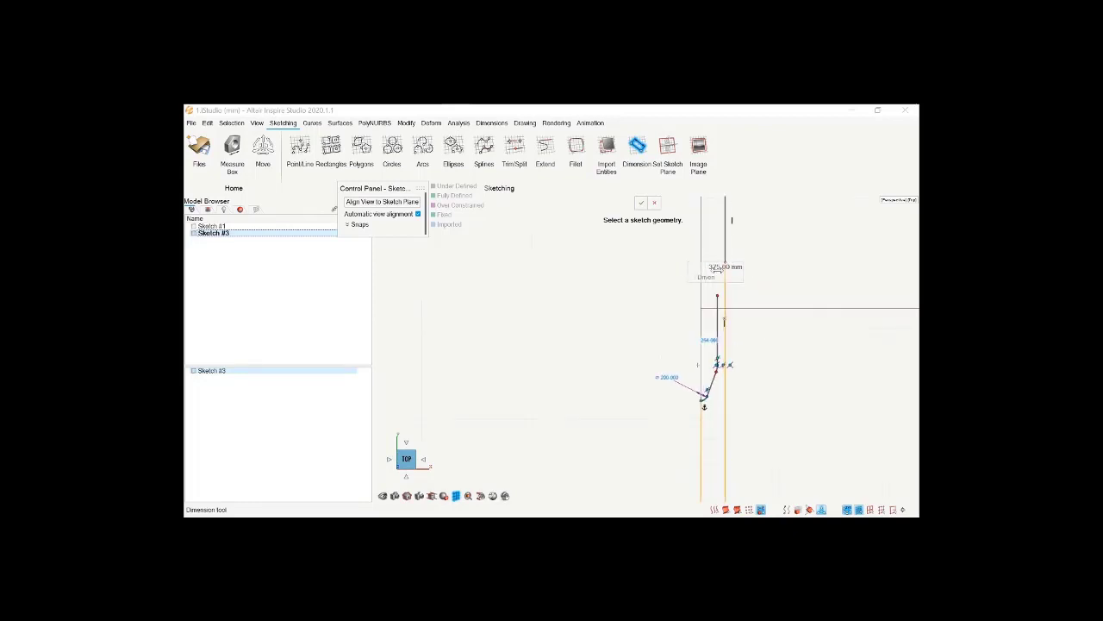
pyautogui.click(646, 278)
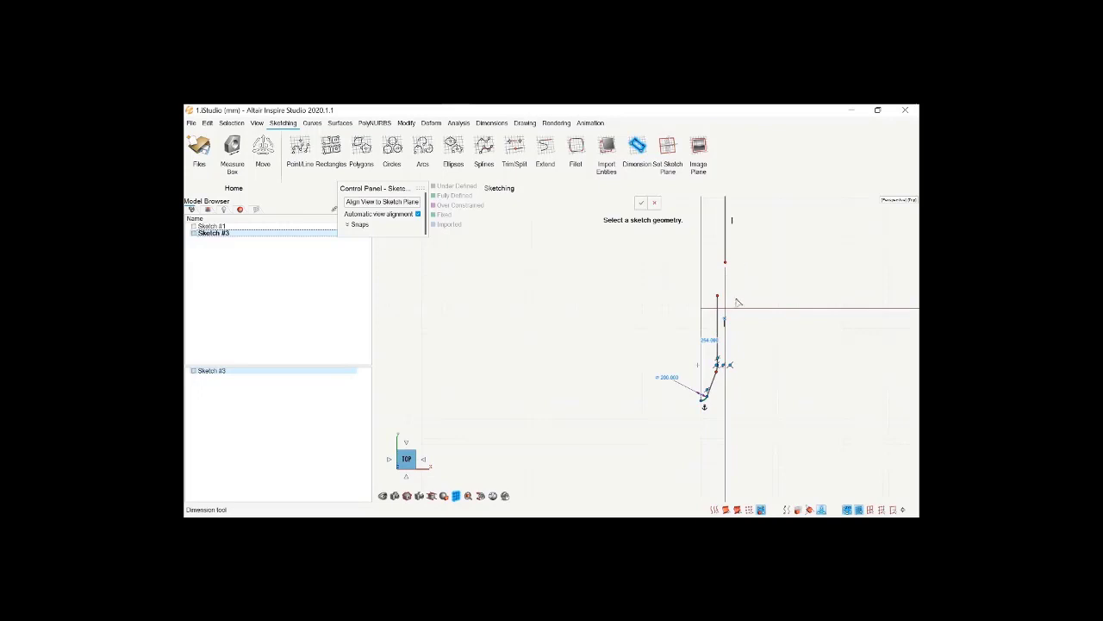
pyautogui.scroll(2, 737, 301)
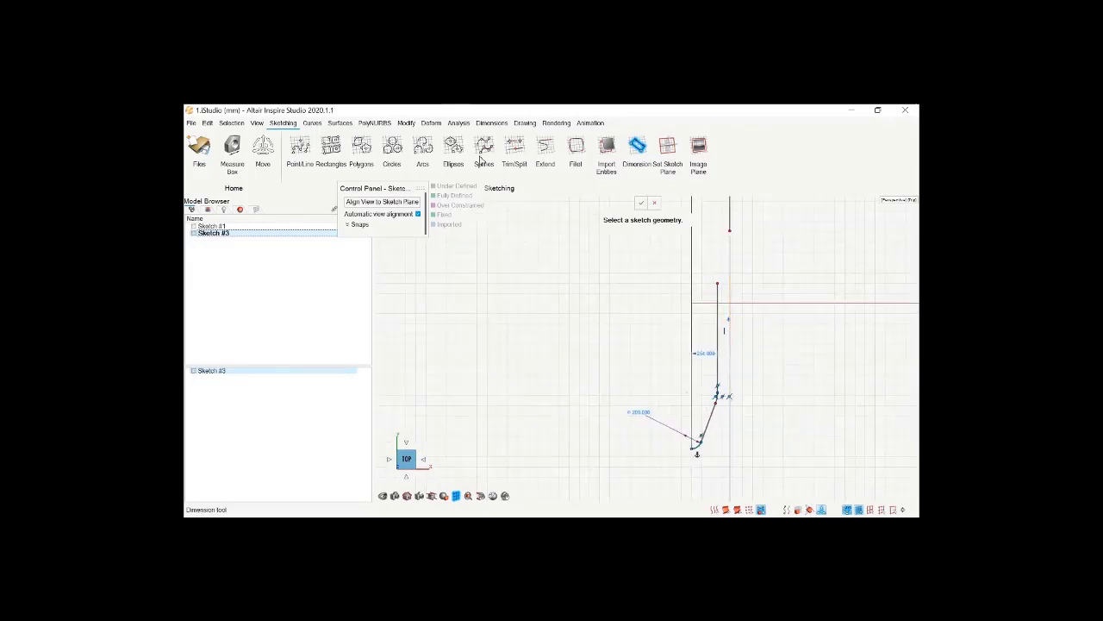
pyautogui.click(422, 148)
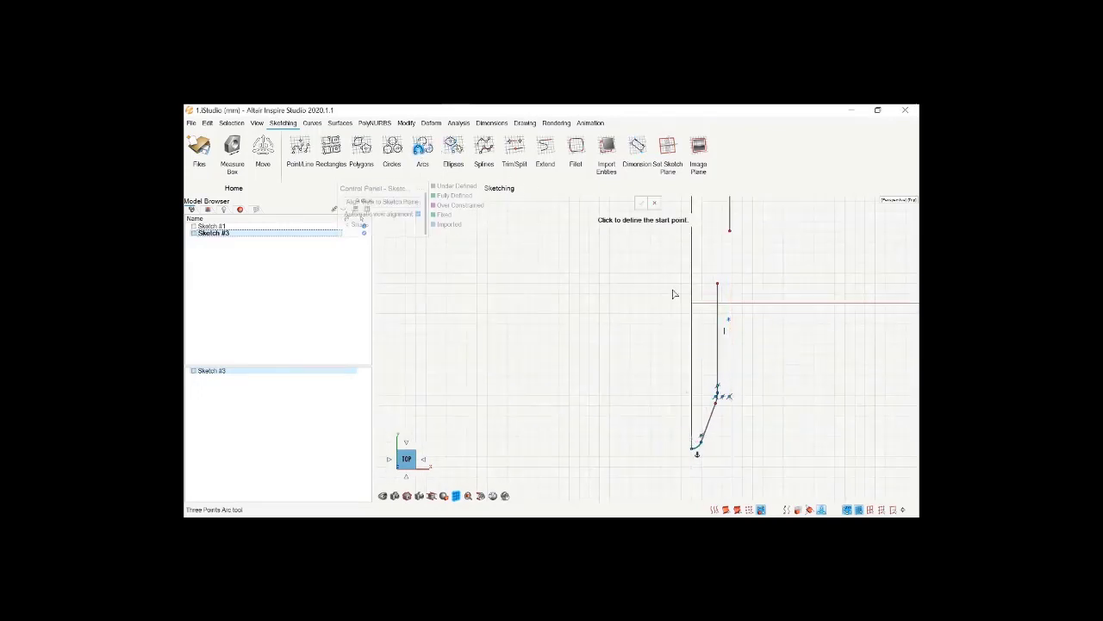
pyautogui.click(731, 230)
pyautogui.press('Escape')
pyautogui.click(605, 348)
pyautogui.press('Escape')
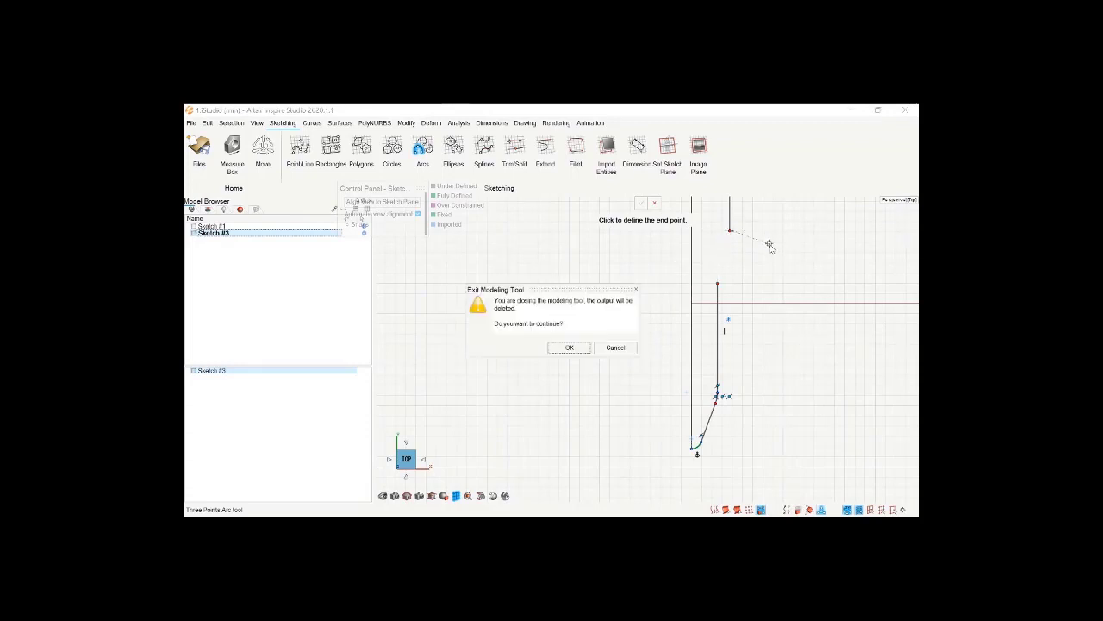
pyautogui.click(615, 348)
pyautogui.click(654, 202)
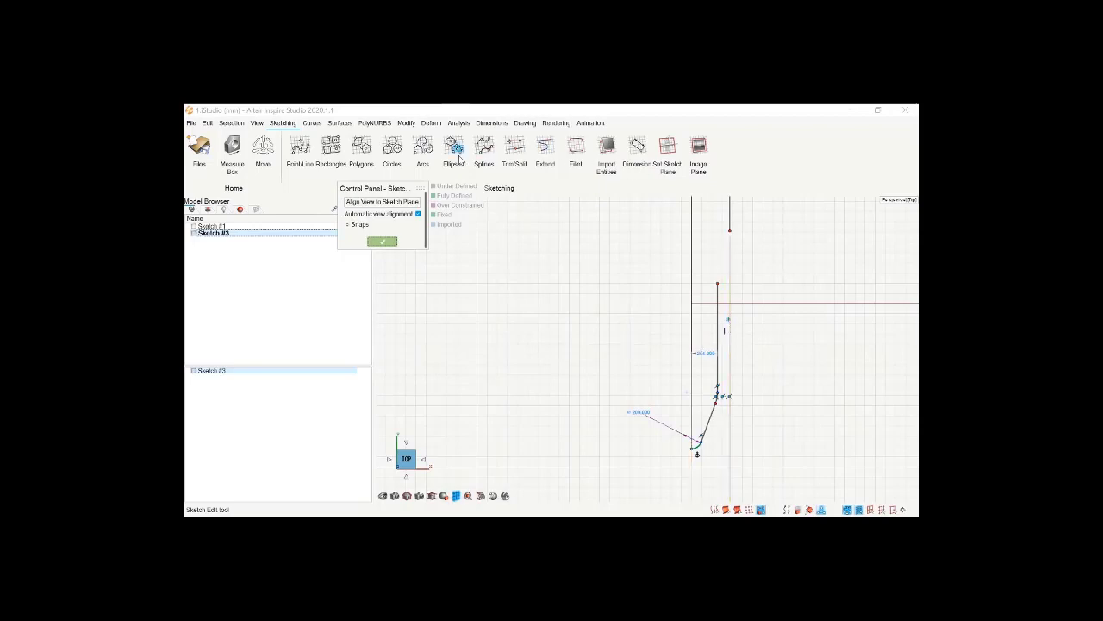
# Draw a short three-point arc from the front end of the rear side line, curving inward towards the forward side line
pyautogui.click(422, 147)
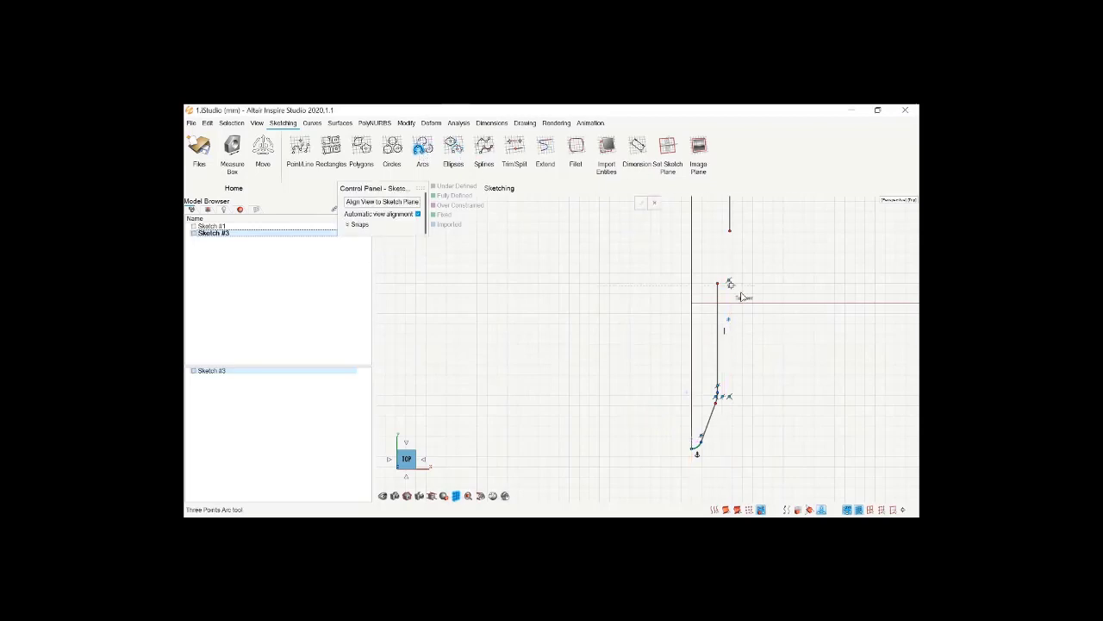
pyautogui.click(729, 230)
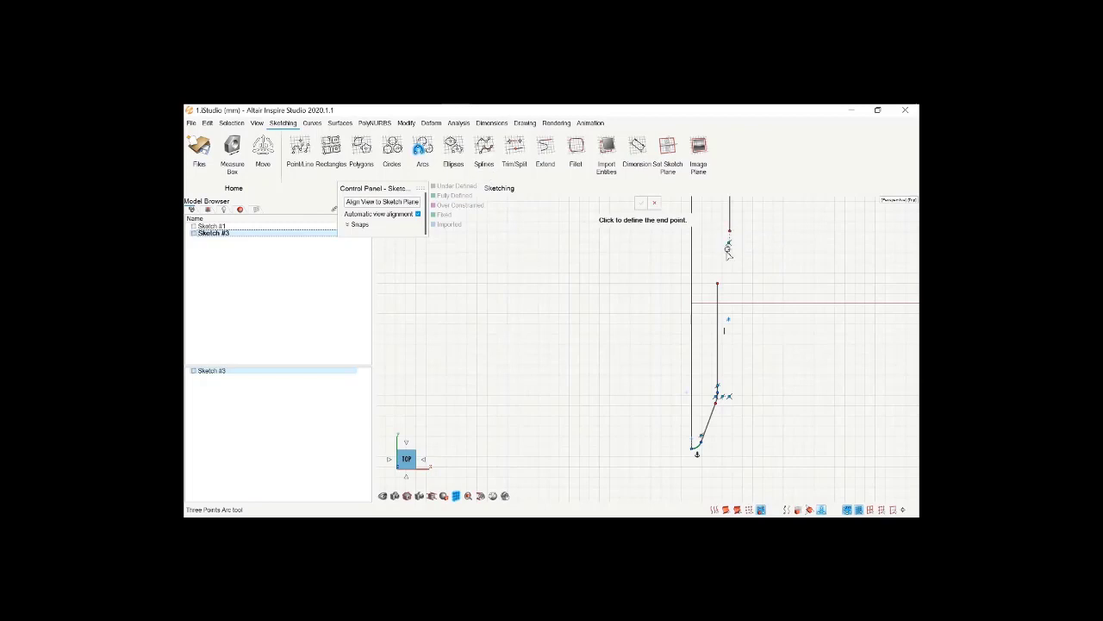
pyautogui.click(725, 253)
pyautogui.click(727, 249)
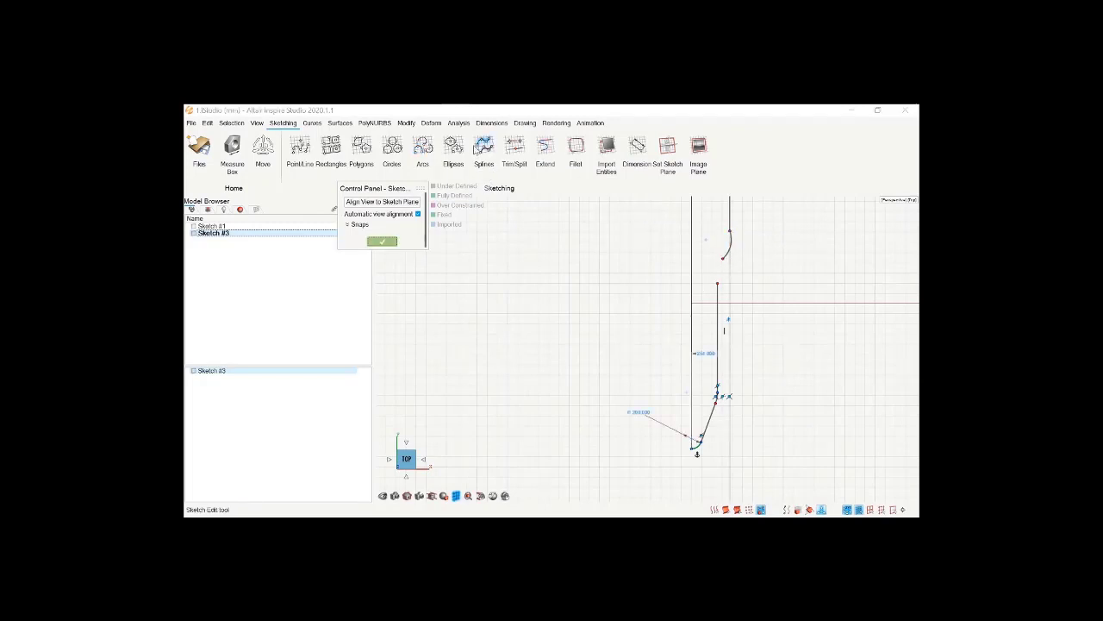
# Draw a second, oppositely curved three-point arc joining the first arc's free end to the rear end of the forward side line
pyautogui.click(420, 148)
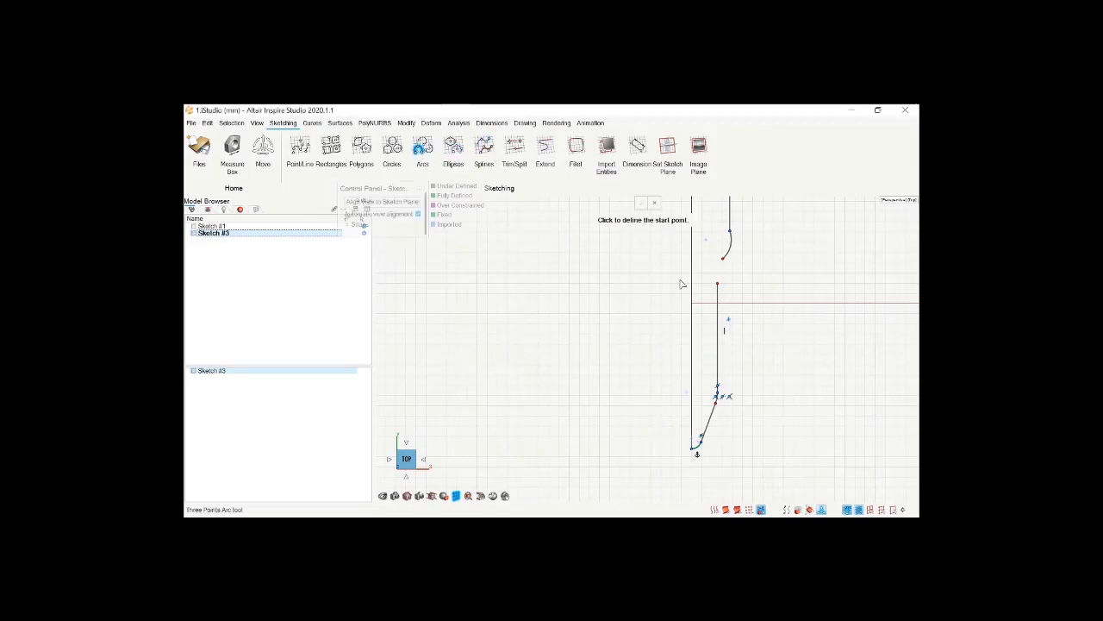
pyautogui.click(723, 258)
pyautogui.click(717, 284)
pyautogui.click(719, 269)
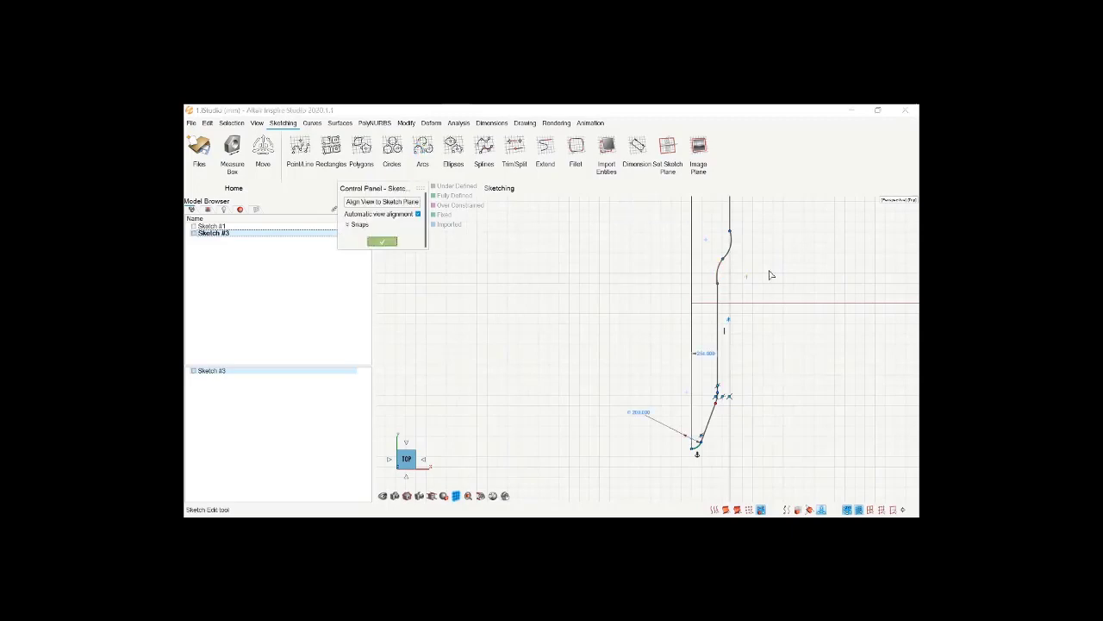
# Apply tangent constraints between the forward side line and its arc, between both arcs, and between the upper arc and rear side line
pyautogui.scroll(1, 775, 355)
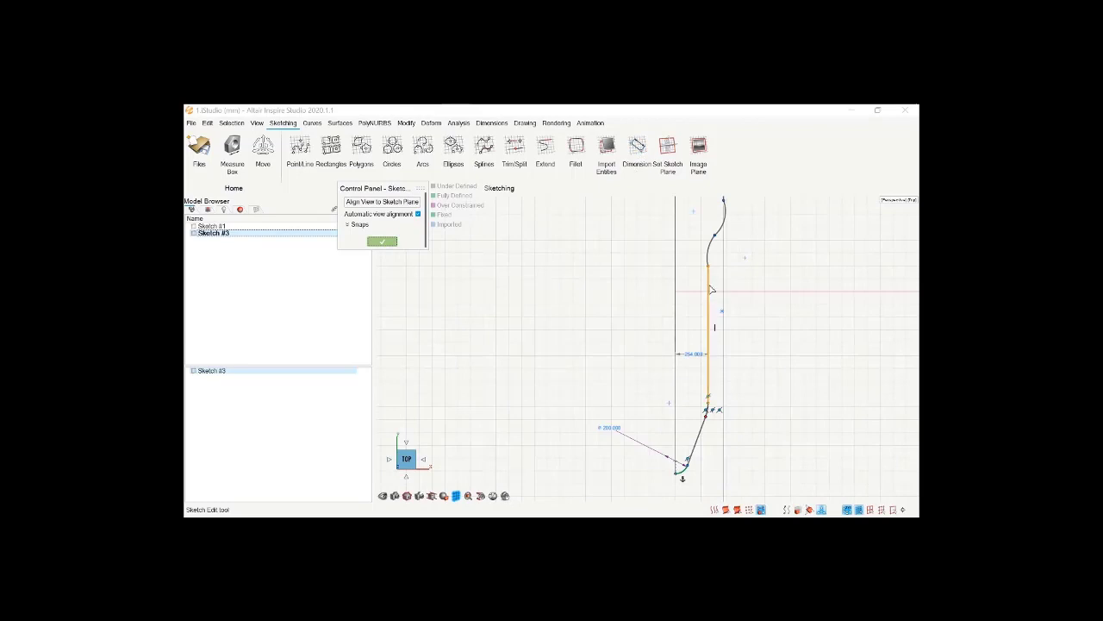
pyautogui.doubleClick(714, 326)
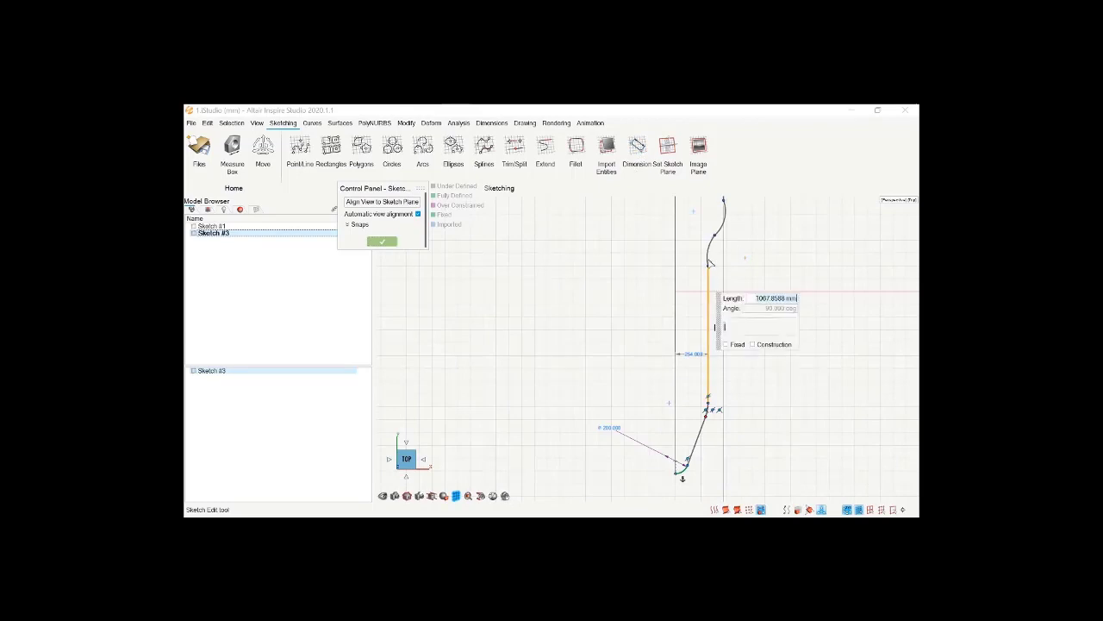
pyautogui.keyDown('ctrl'); pyautogui.click(709, 257); pyautogui.keyUp('ctrl')
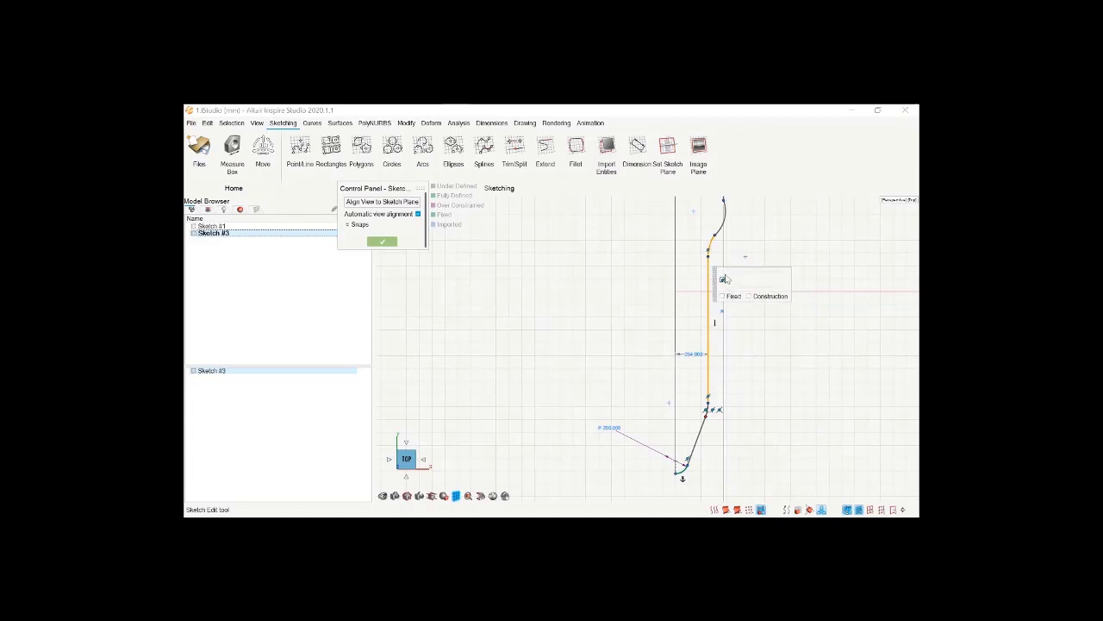
pyautogui.click(720, 231)
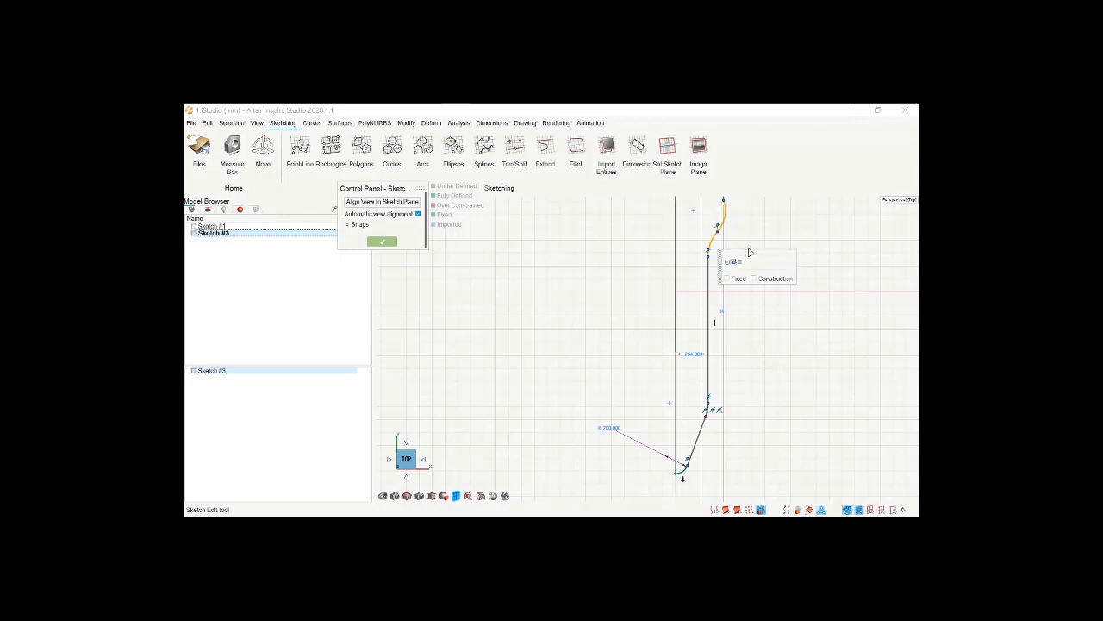
pyautogui.scroll(-2, 743, 250)
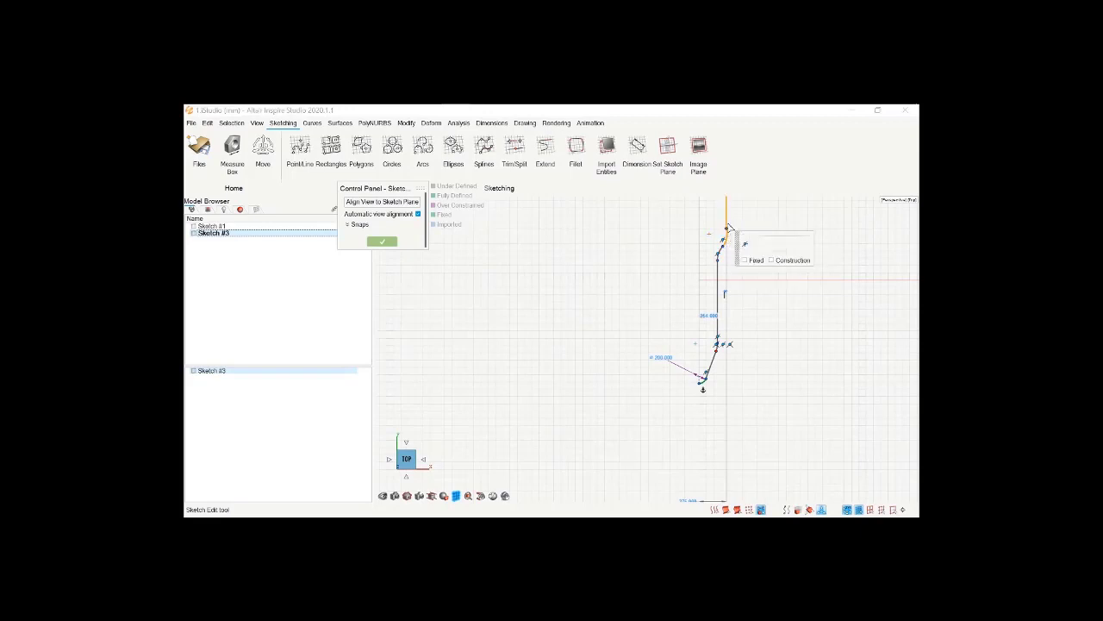
pyautogui.scroll(-3, 743, 312)
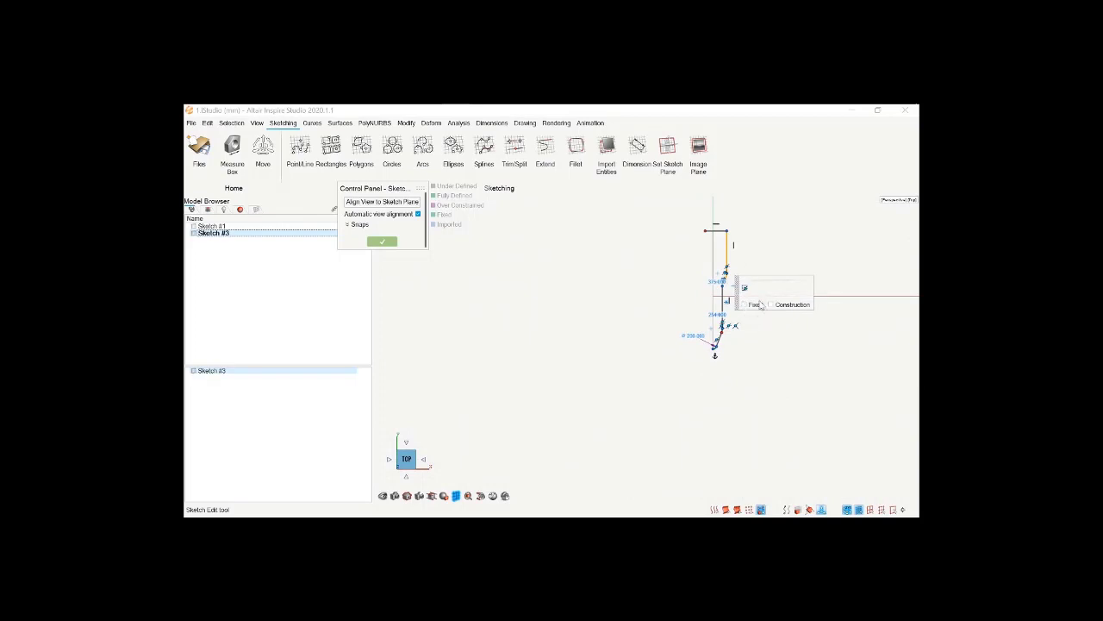
pyautogui.scroll(3, 733, 352)
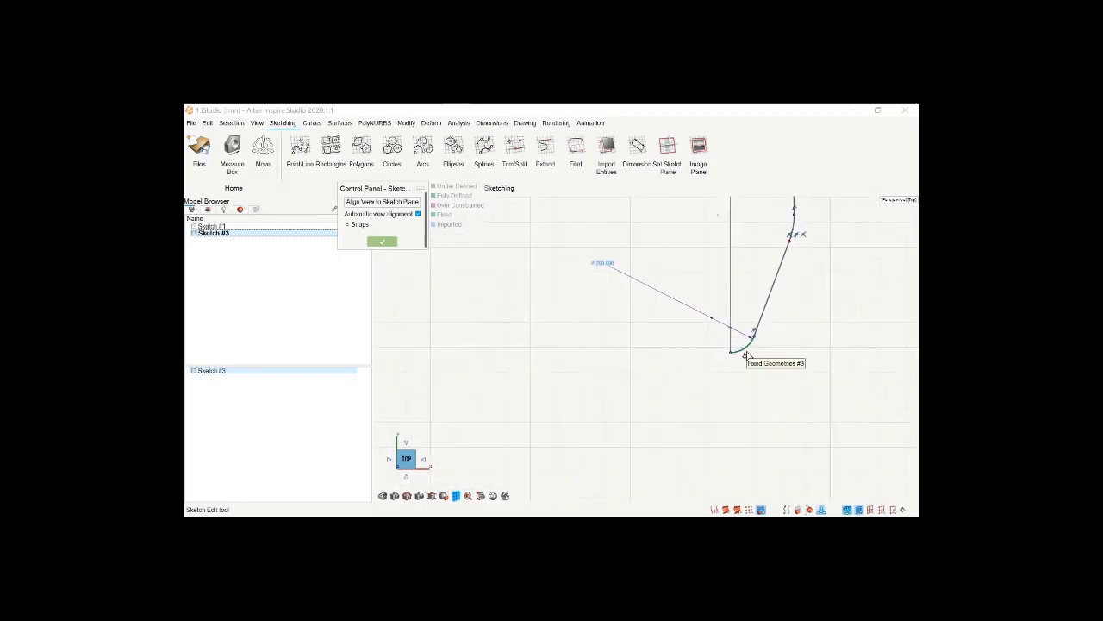
pyautogui.click(745, 355)
pyautogui.scroll(2, 745, 356)
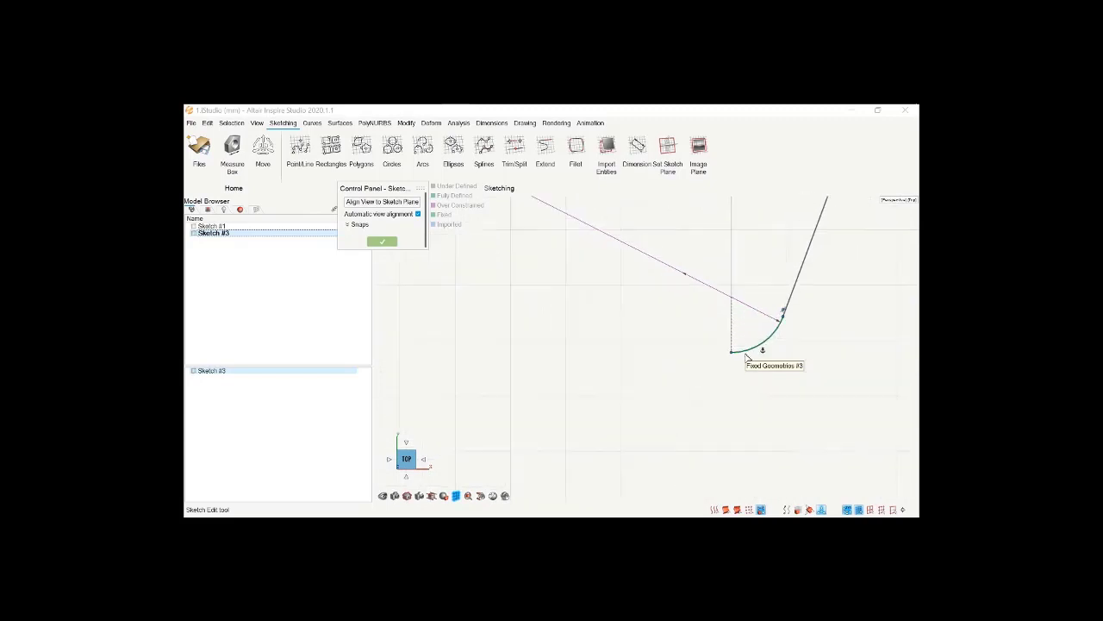
pyautogui.scroll(-3, 747, 355)
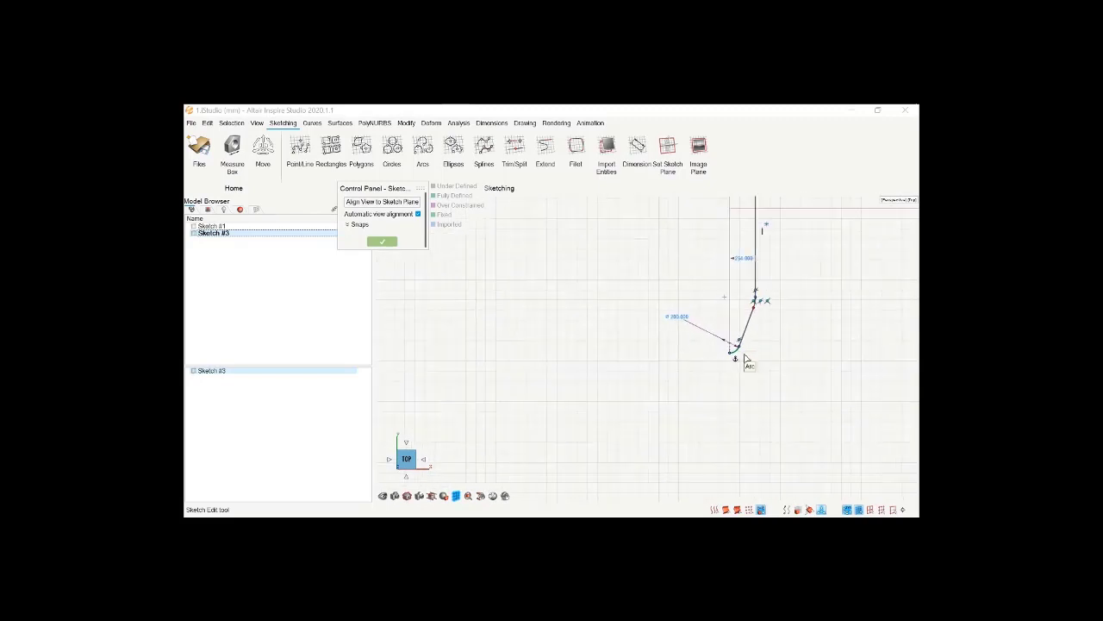
# Draw a short line forward along the centre axis, starting where the axis crosses the rear line
pyautogui.moveTo(726, 355)
pyautogui.mouseDown(button='middle')
pyautogui.moveTo(730, 325)
pyautogui.moveTo(680, 339)
pyautogui.mouseUp(button='middle')
pyautogui.moveTo(728, 326)
pyautogui.mouseDown(button='right')
pyautogui.moveTo(718, 342)
pyautogui.moveTo(689, 345)
pyautogui.moveTo(730, 336)
pyautogui.mouseUp(button='right')
pyautogui.moveTo(732, 338); pyautogui.dragTo(730, 321, button='middle')
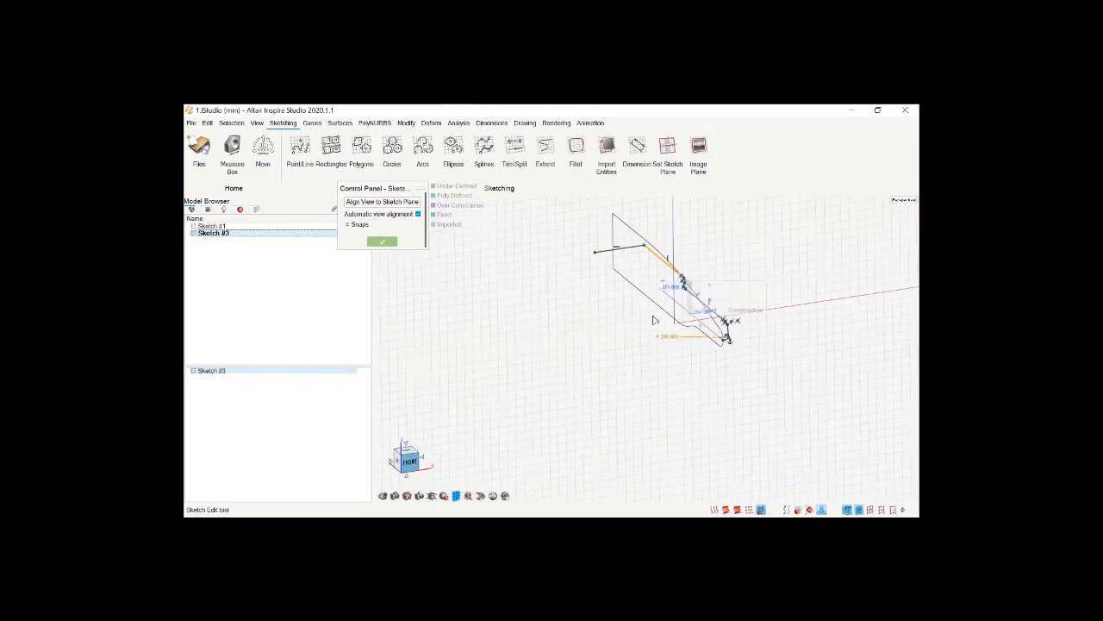
pyautogui.scroll(5, 611, 243)
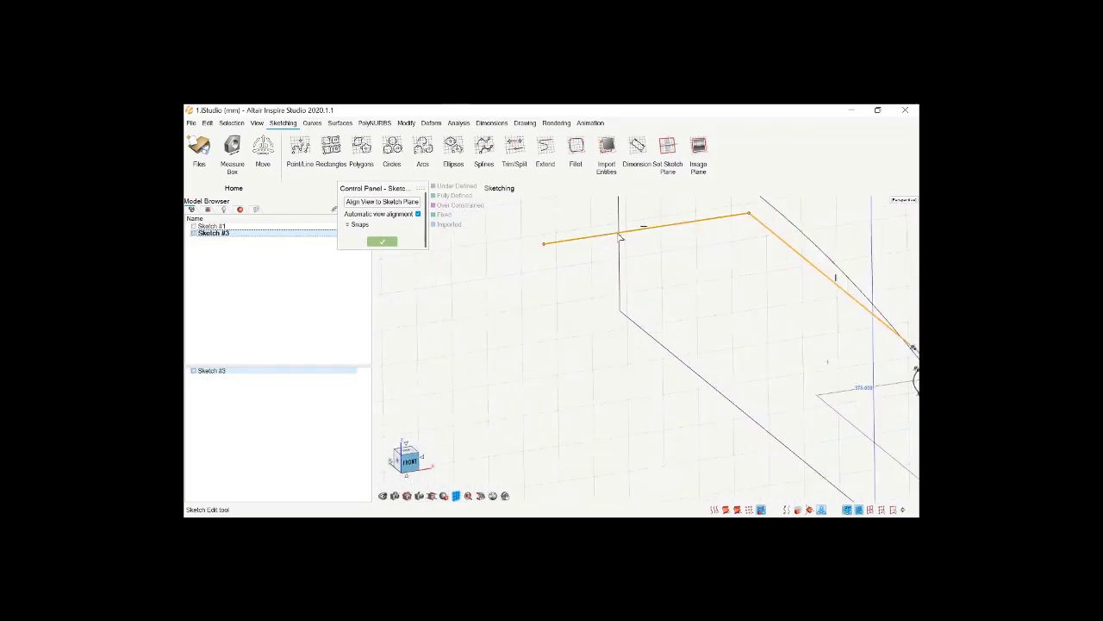
pyautogui.click(622, 234)
pyautogui.click(300, 145)
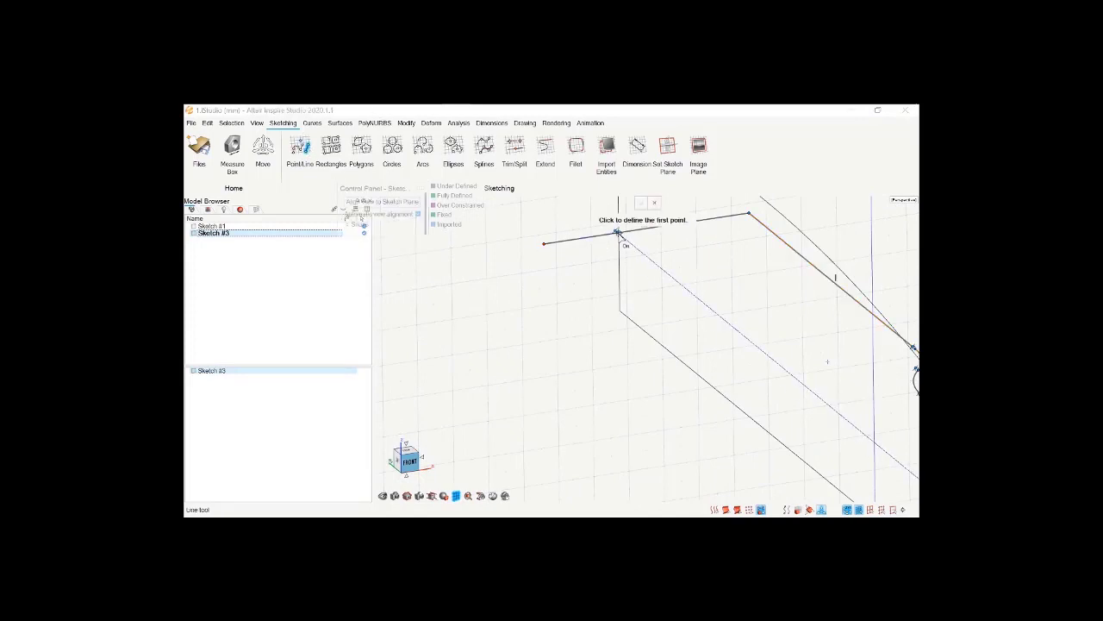
pyautogui.click(616, 232)
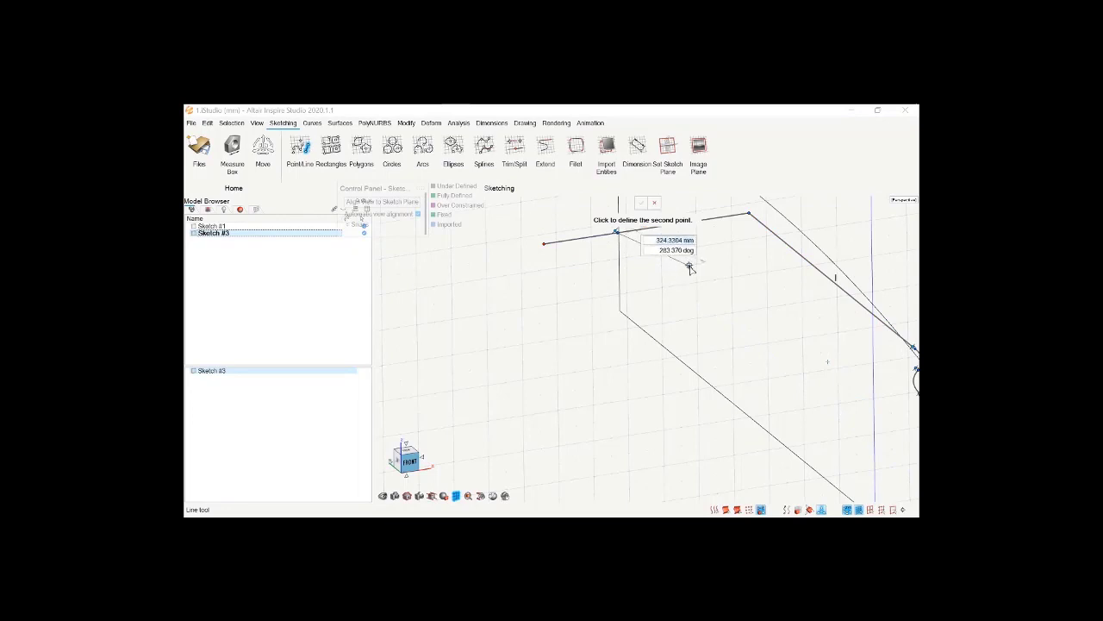
pyautogui.click(667, 274)
pyautogui.moveTo(667, 274); pyautogui.dragTo(677, 315, button='middle')
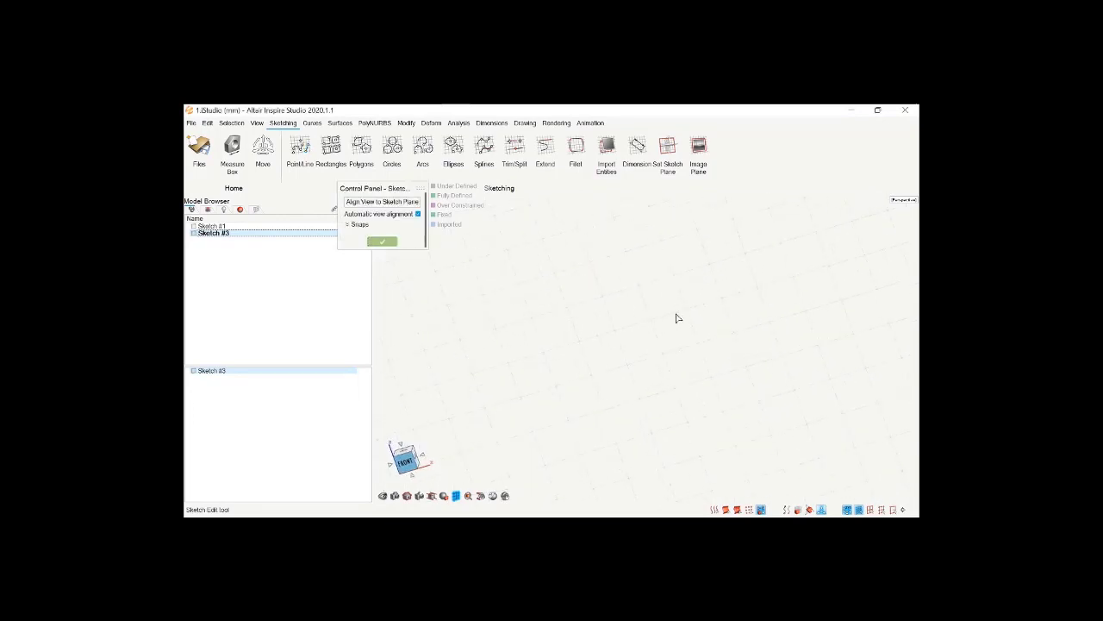
pyautogui.scroll(-4, 533, 329)
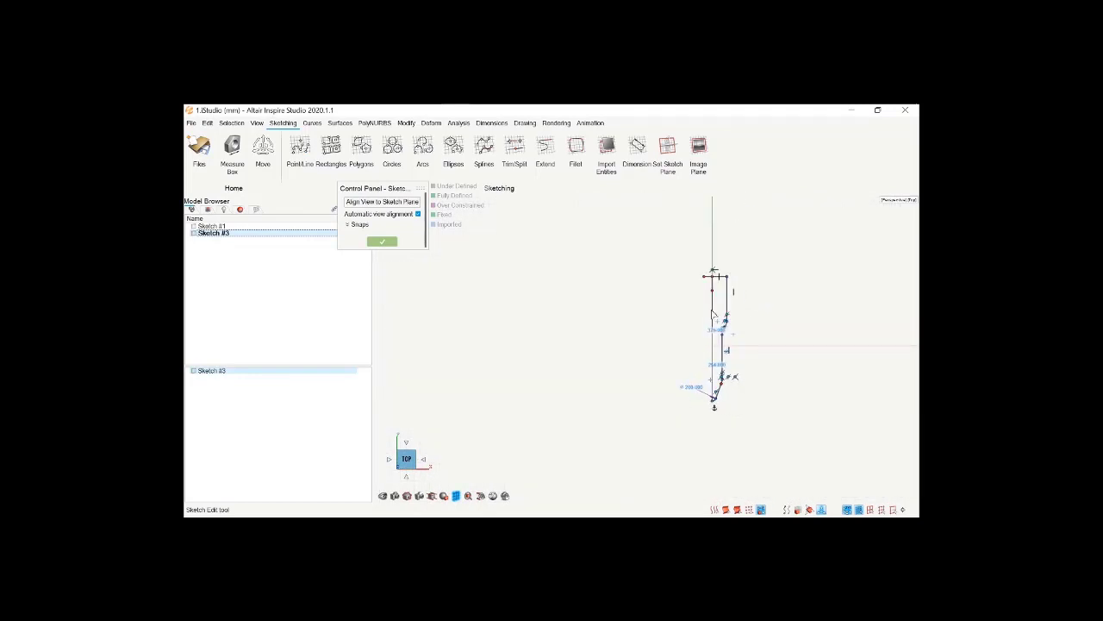
# Trim the rear line's overhang beyond the centre axis and remove the short guide line along the axis
pyautogui.scroll(5, 712, 313)
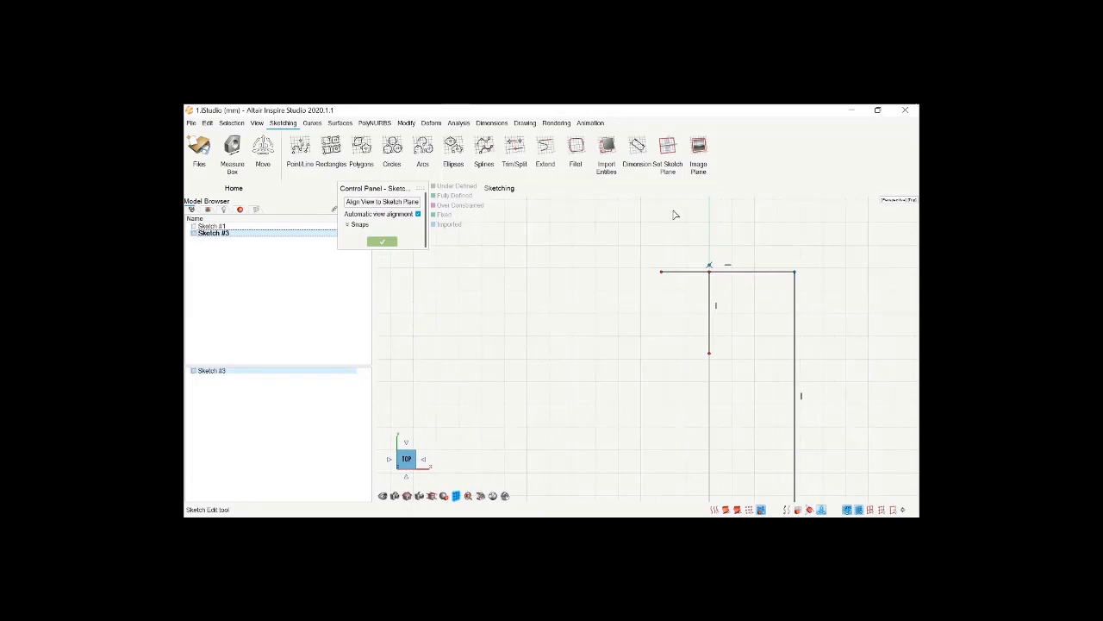
pyautogui.click(514, 145)
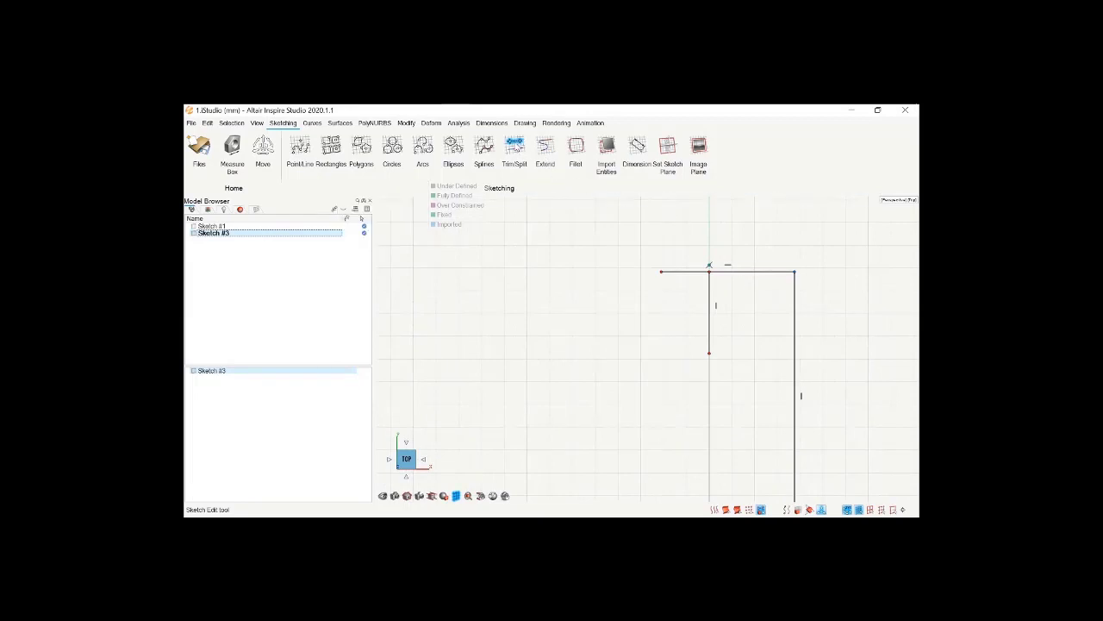
pyautogui.click(682, 273)
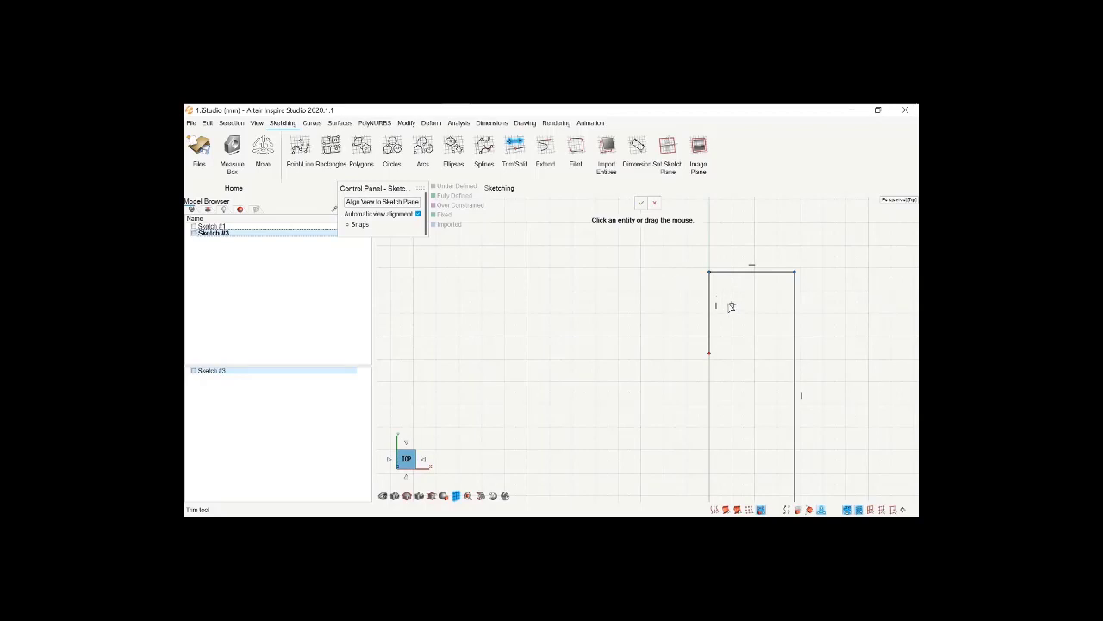
pyautogui.click(710, 291)
pyautogui.scroll(-1, 651, 276)
pyautogui.moveTo(651, 276)
pyautogui.mouseDown(button='right')
pyautogui.moveTo(637, 308)
pyautogui.moveTo(658, 405)
pyautogui.moveTo(664, 394)
pyautogui.moveTo(630, 305)
pyautogui.mouseUp(button='right')
pyautogui.click(641, 202)
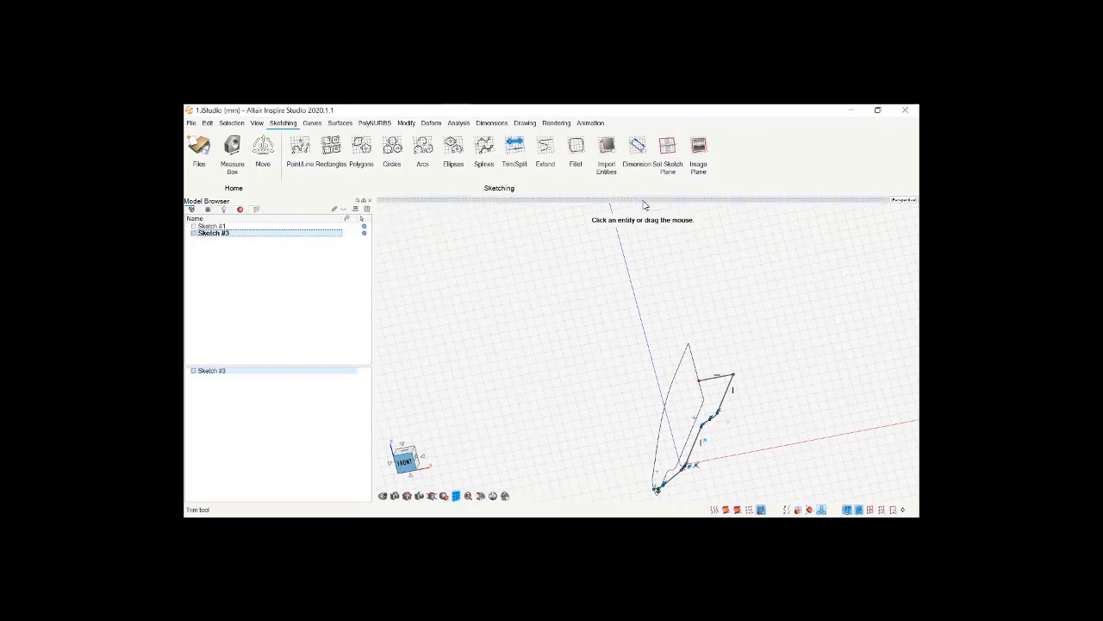
# Examine how the side-view and top-view profile sketches of the car meet at the nose and rear in 3D
pyautogui.scroll(-3, 647, 369)
pyautogui.moveTo(685, 383)
pyautogui.mouseDown(button='right')
pyautogui.moveTo(676, 362)
pyautogui.moveTo(692, 376)
pyautogui.mouseUp(button='right')
pyautogui.moveTo(687, 393)
pyautogui.mouseDown(button='middle')
pyautogui.moveTo(695, 399)
pyautogui.moveTo(719, 349)
pyautogui.moveTo(682, 394)
pyautogui.mouseUp(button='middle')
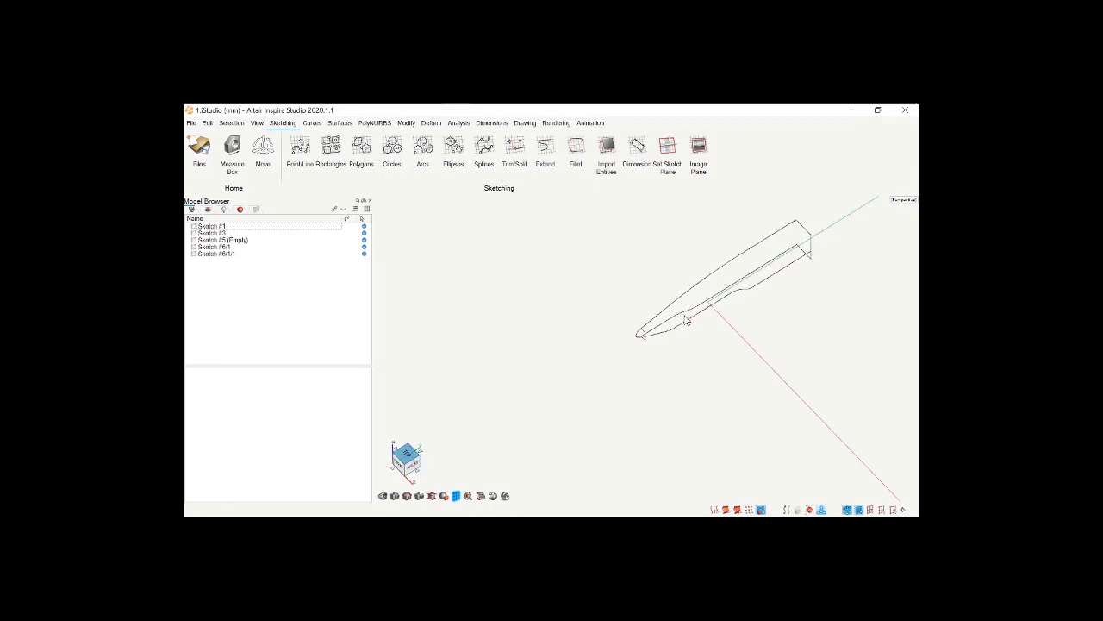
pyautogui.scroll(2, 638, 337)
pyautogui.scroll(-5, 595, 304)
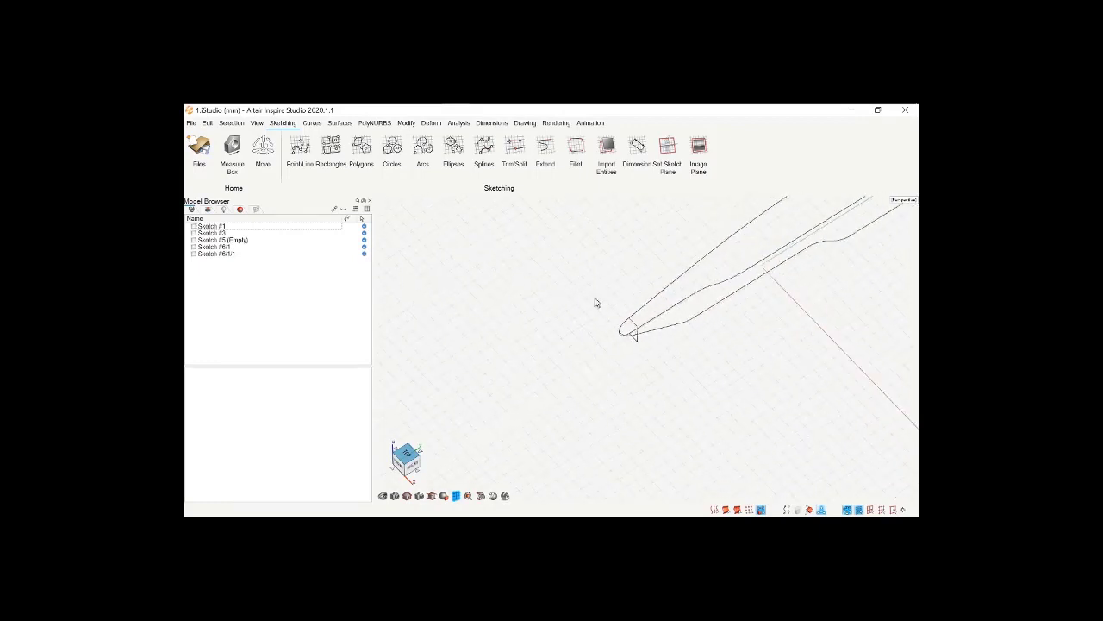
pyautogui.scroll(2, 699, 276)
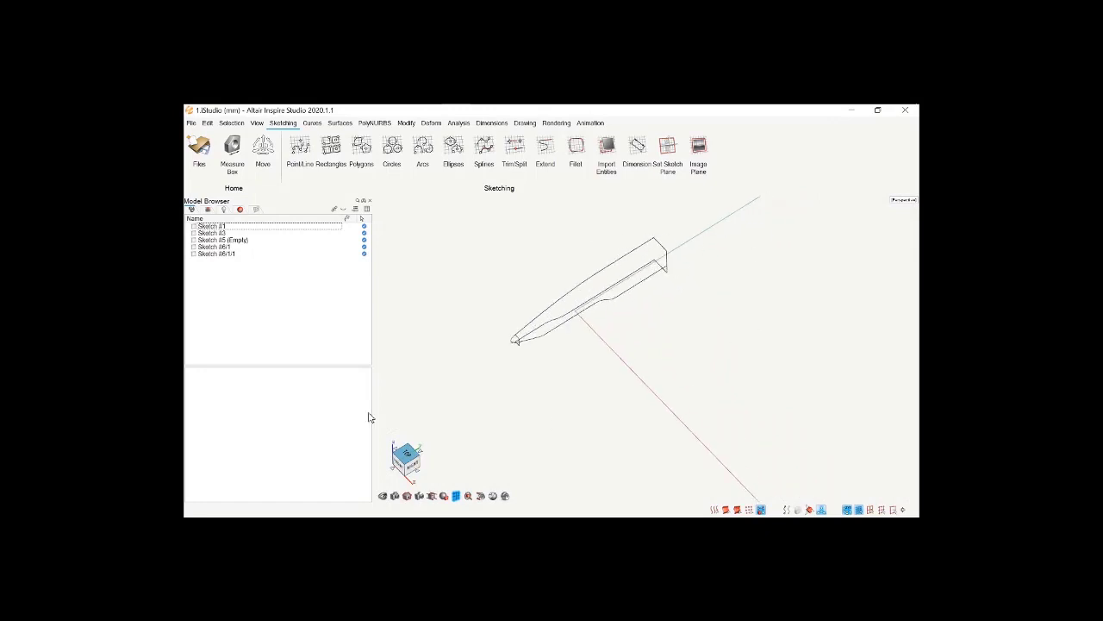
pyautogui.scroll(3, 518, 344)
pyautogui.scroll(-3, 518, 345)
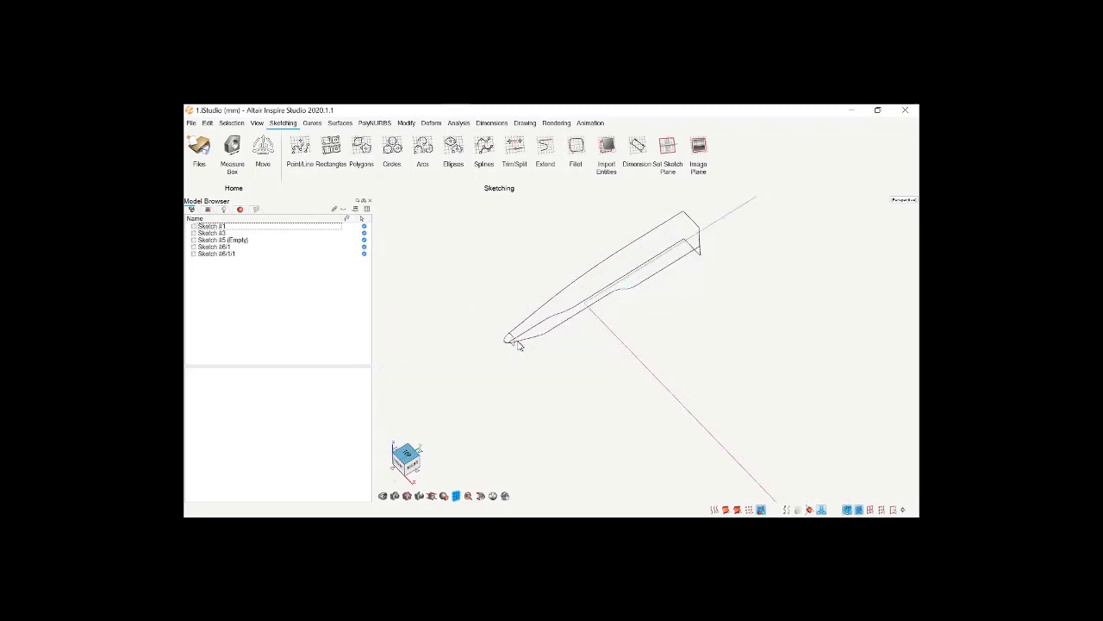
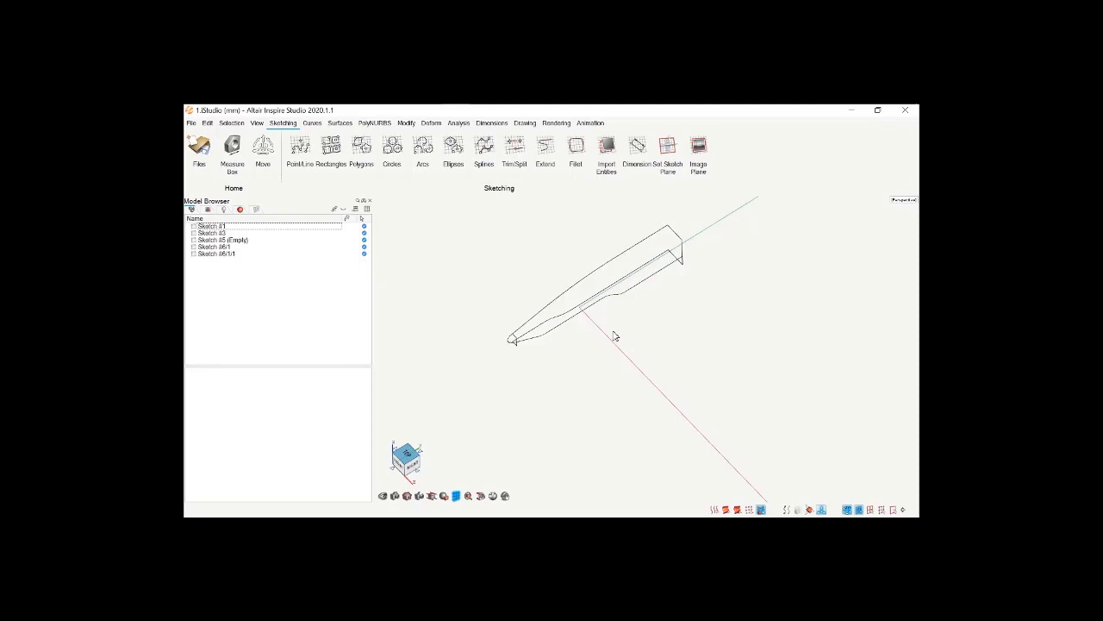
# Start a NURBS curve in the right view at the point where the nose arc meets the upper side profile
pyautogui.click(340, 123)
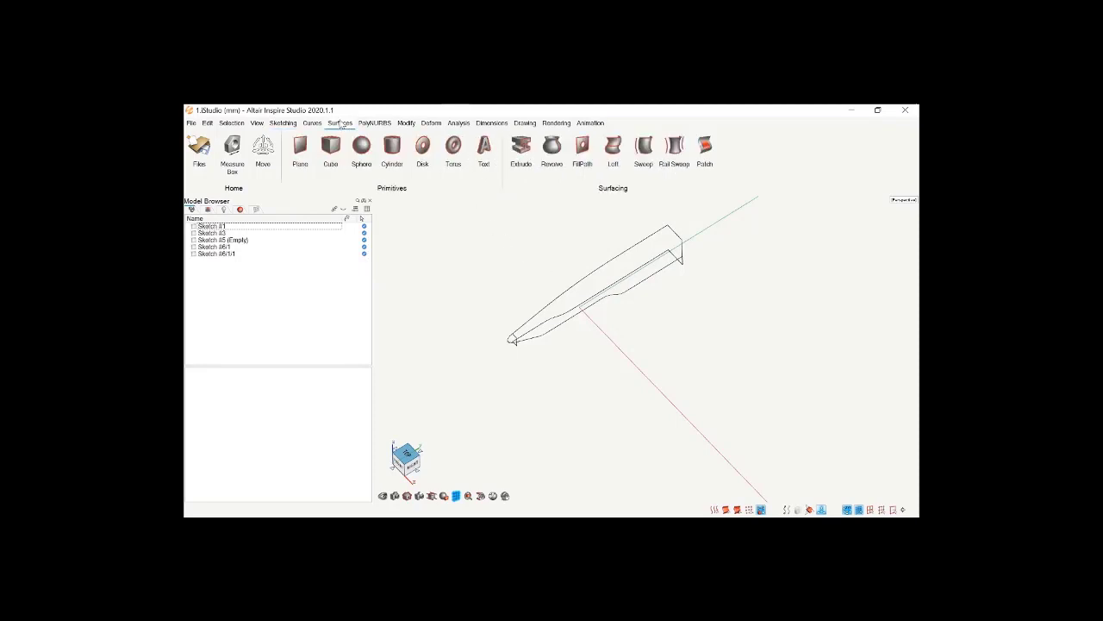
pyautogui.click(312, 123)
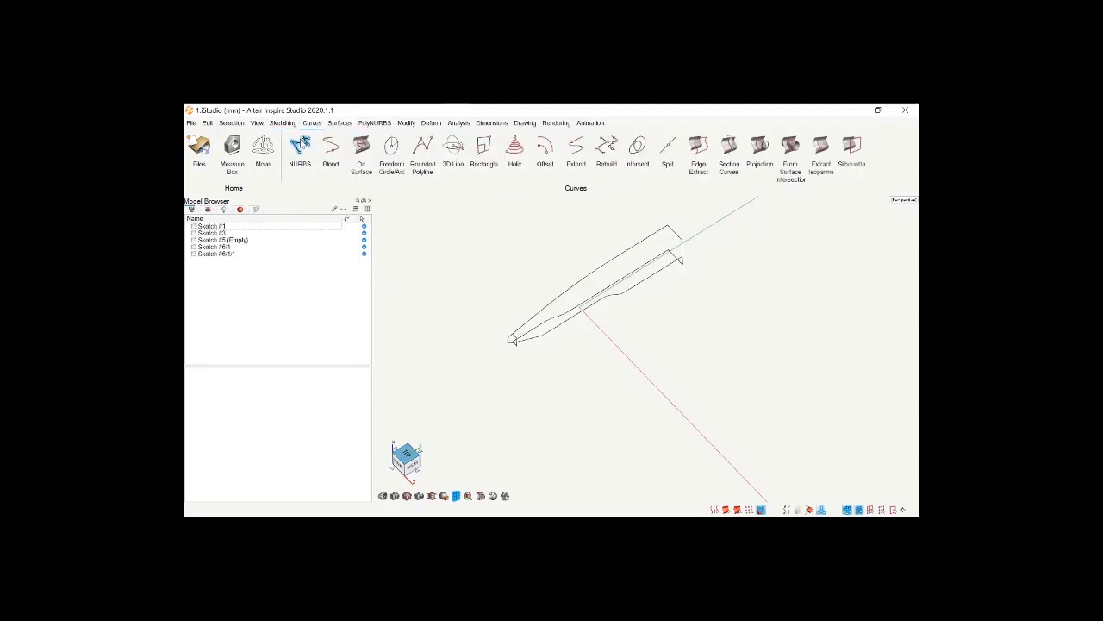
pyautogui.click(300, 145)
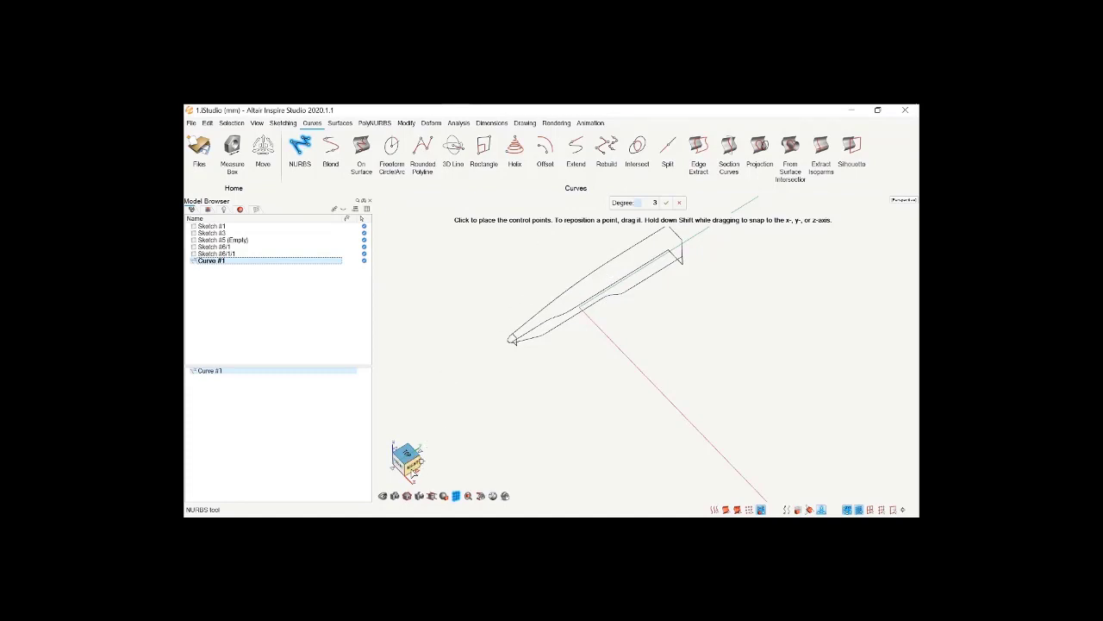
pyautogui.click(413, 466)
pyautogui.scroll(5, 535, 286)
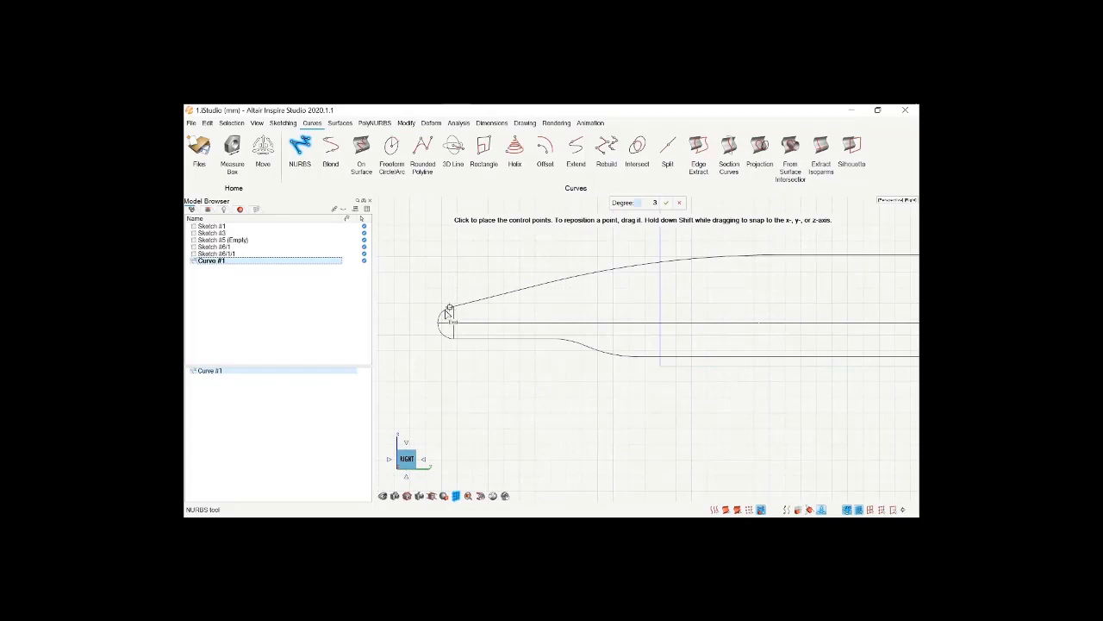
pyautogui.scroll(3, 445, 317)
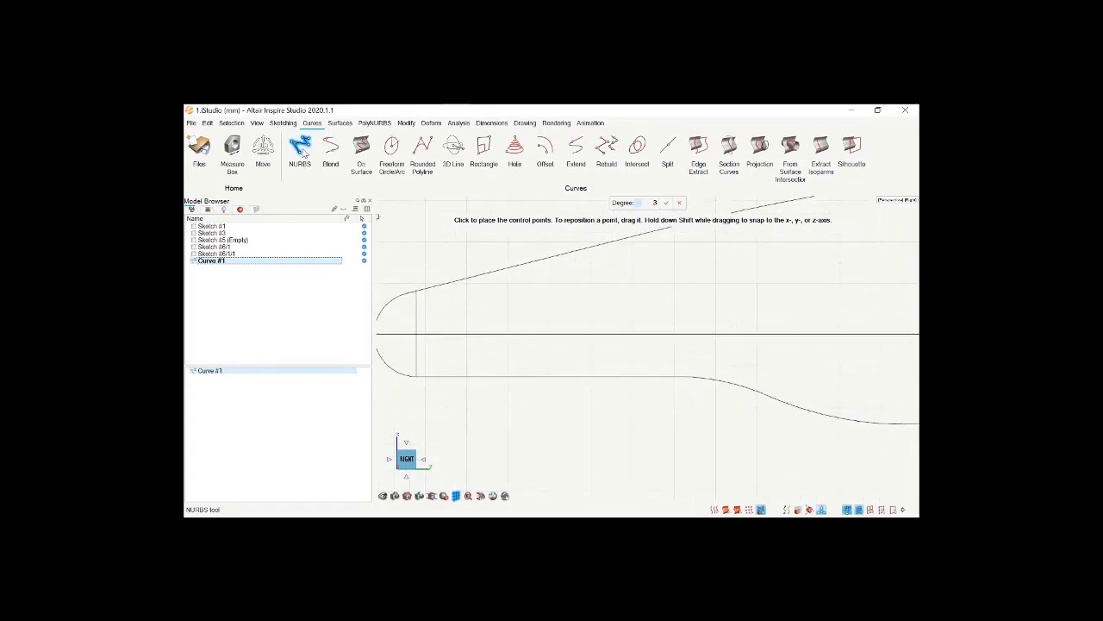
pyautogui.click(417, 294)
# Place the remaining NURBS control points along the upper side profile up to its top rear corner and finish the curve
pyautogui.scroll(-1, 524, 291)
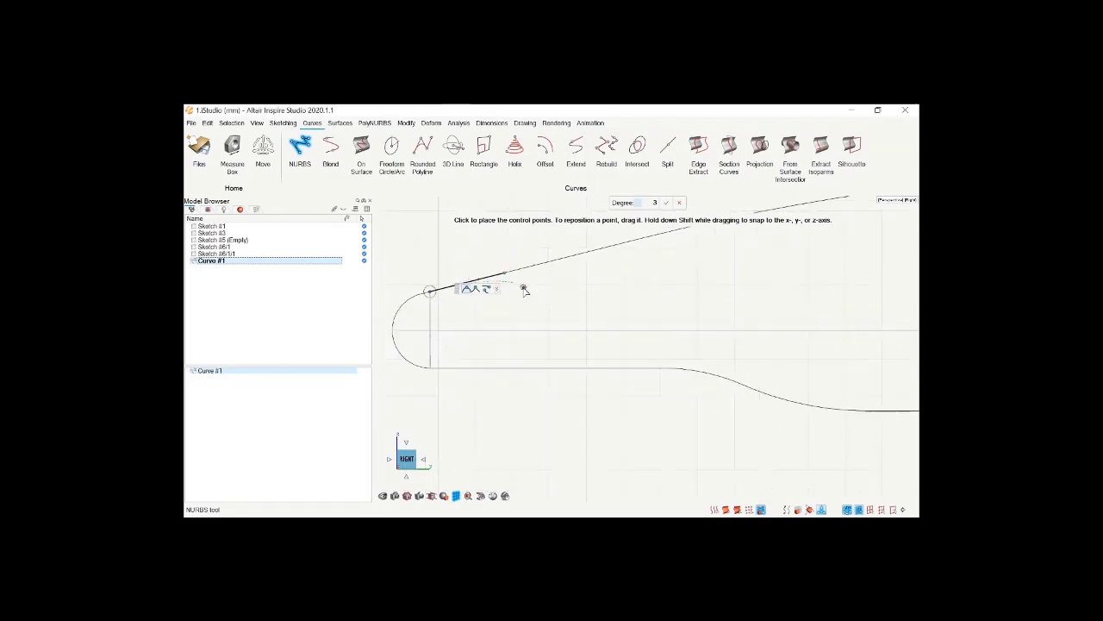
pyautogui.scroll(-2, 524, 290)
pyautogui.click(582, 274)
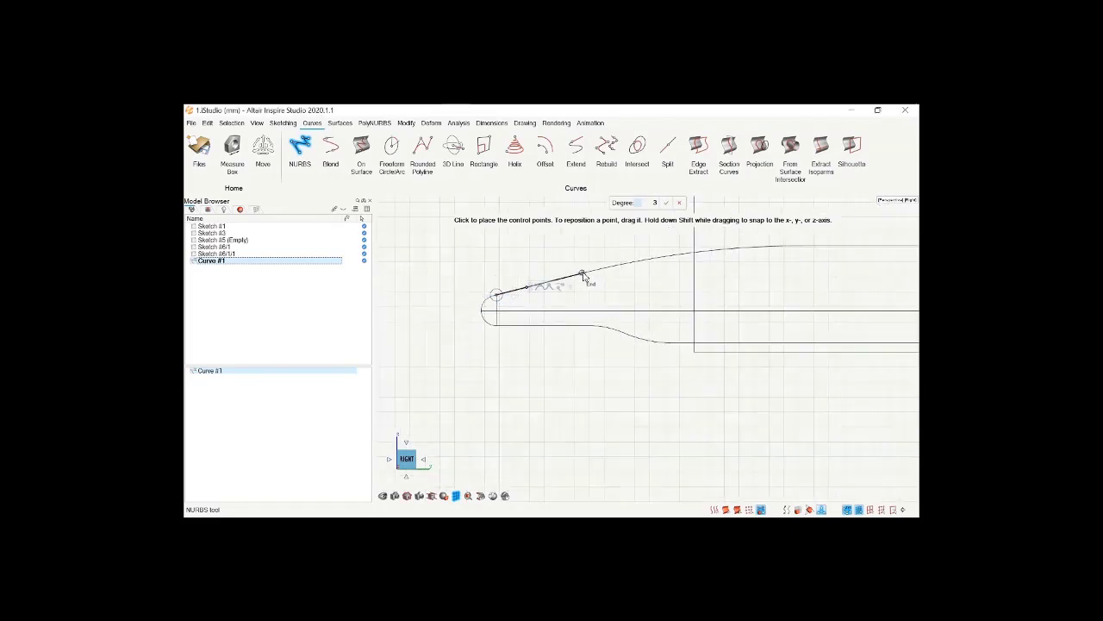
pyautogui.click(639, 261)
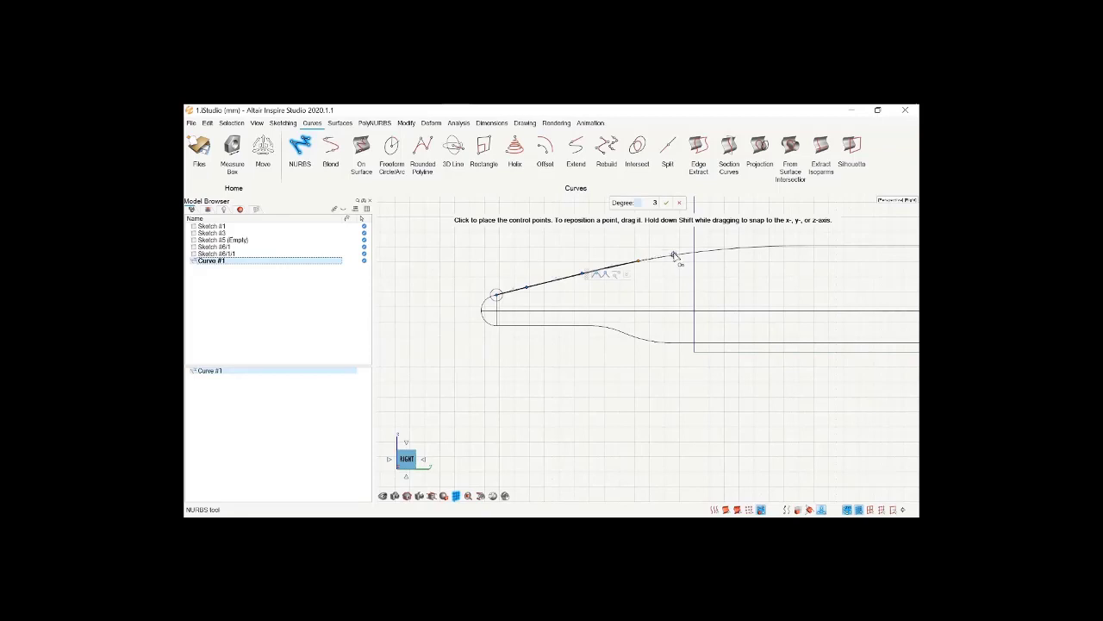
pyautogui.click(674, 255)
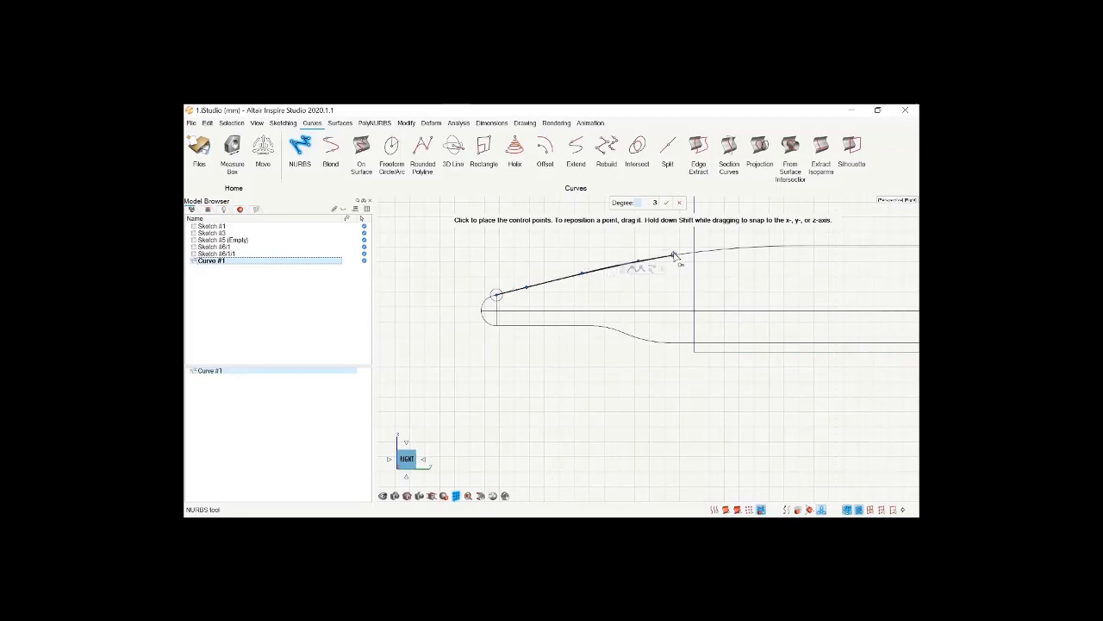
pyautogui.click(740, 247)
pyautogui.scroll(-3, 669, 270)
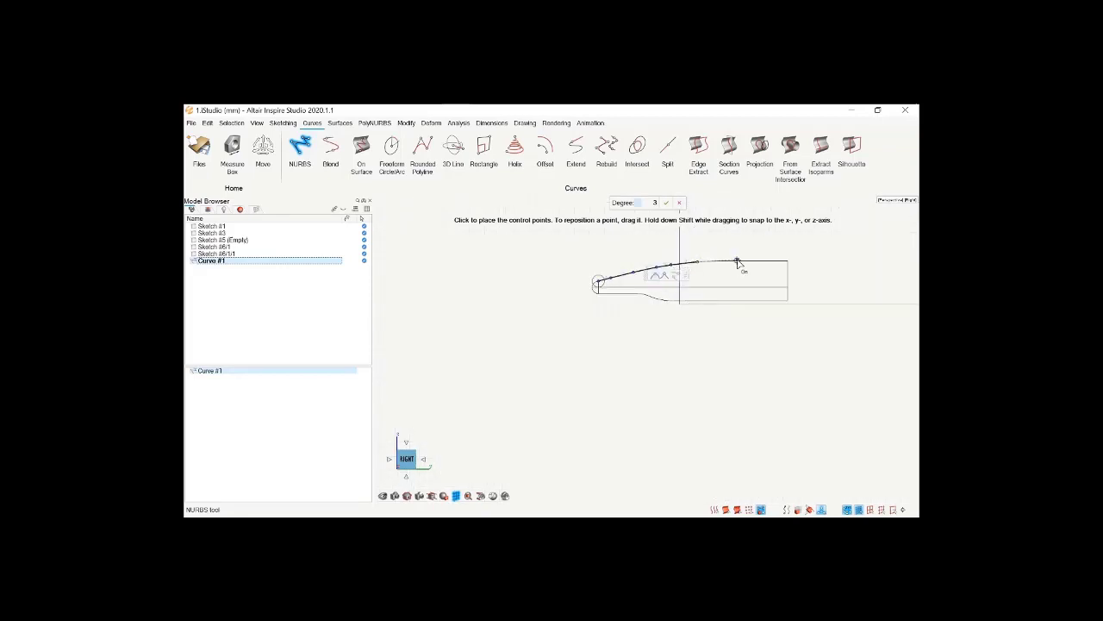
pyautogui.click(738, 261)
pyautogui.click(771, 261)
pyautogui.click(788, 261)
pyautogui.scroll(2, 752, 282)
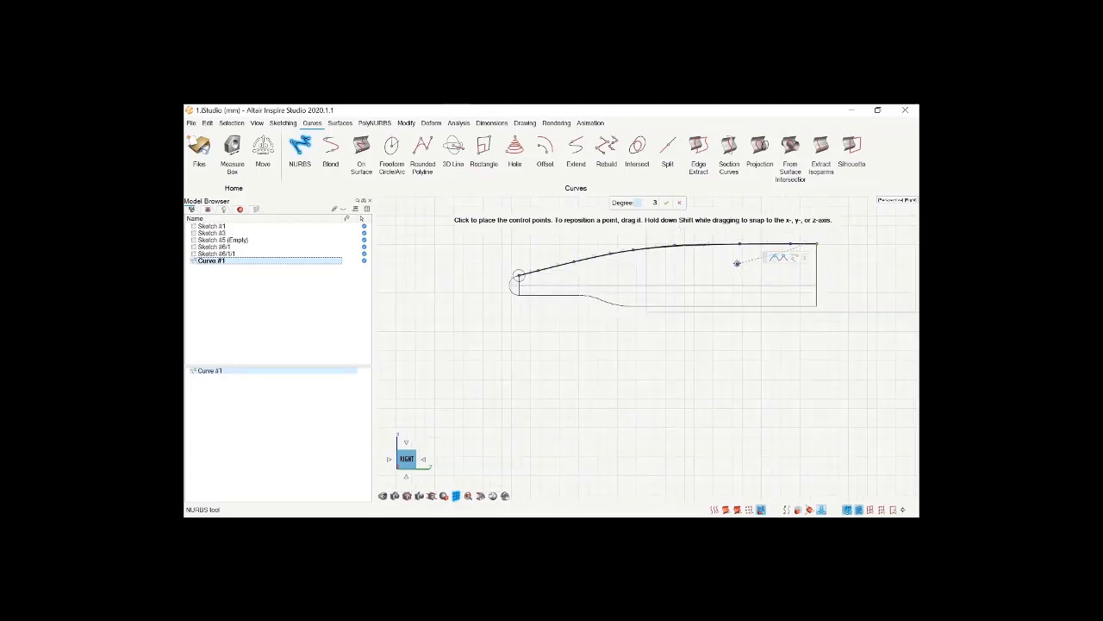
pyautogui.rightClick(733, 265)
pyautogui.click(671, 360)
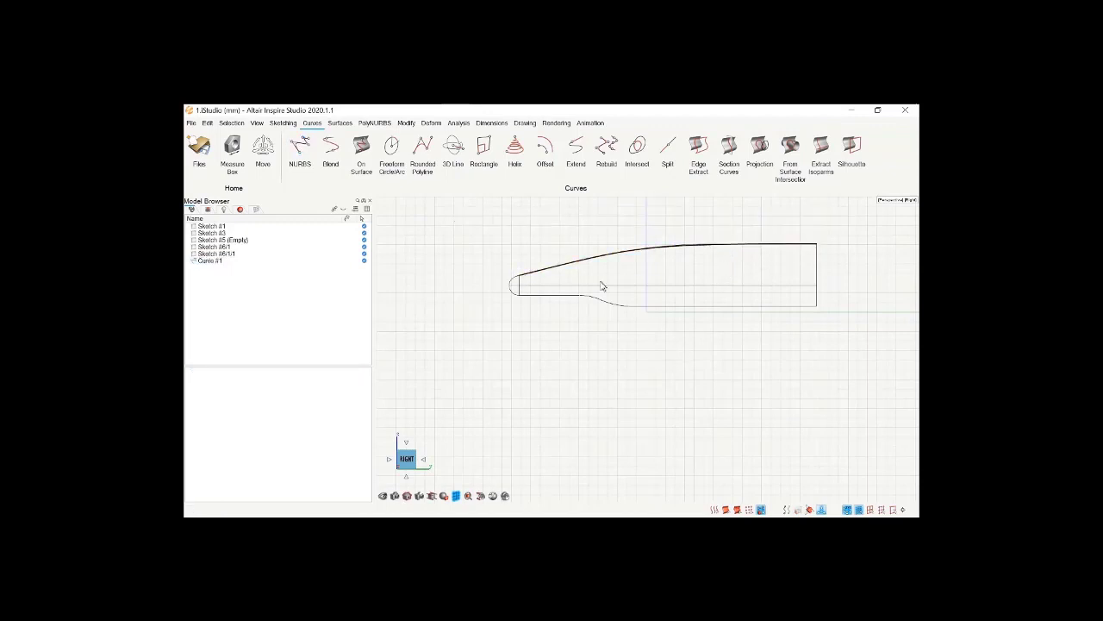
# Reopen the NURBS curve for editing and move its control point near the start of the flat roof section up onto the side profile
pyautogui.scroll(5, 544, 247)
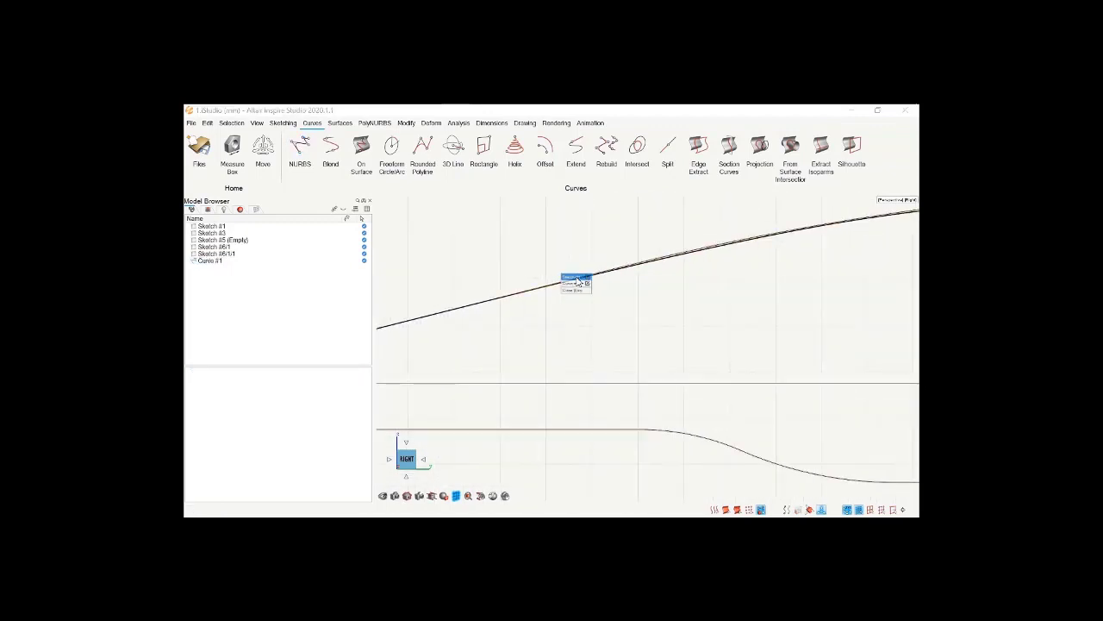
pyautogui.click(579, 278)
pyautogui.scroll(-2, 674, 325)
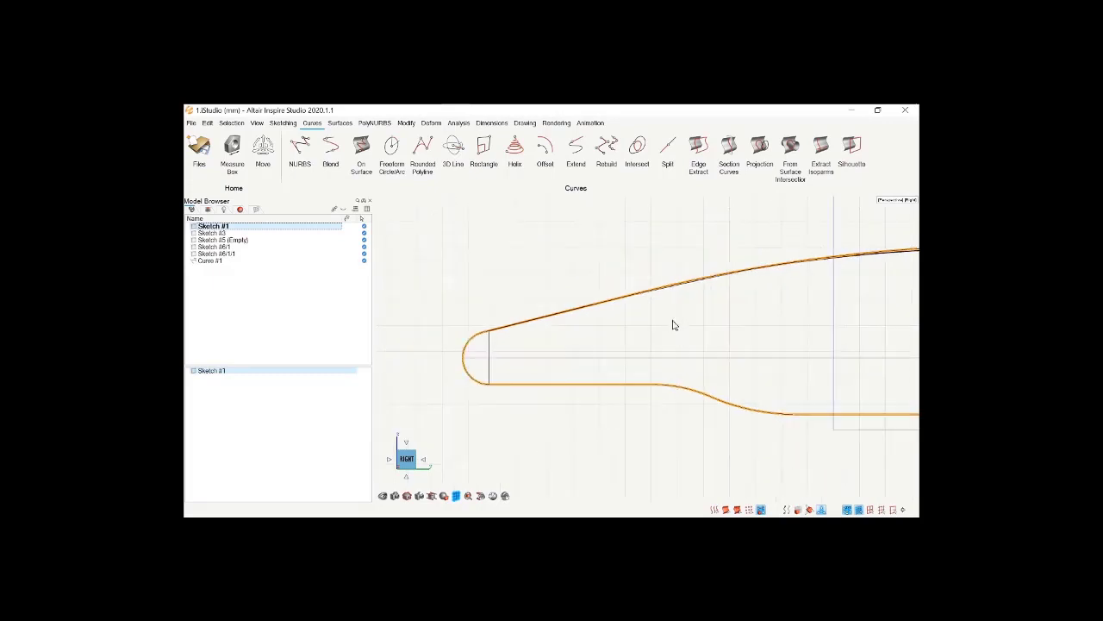
pyautogui.click(213, 263)
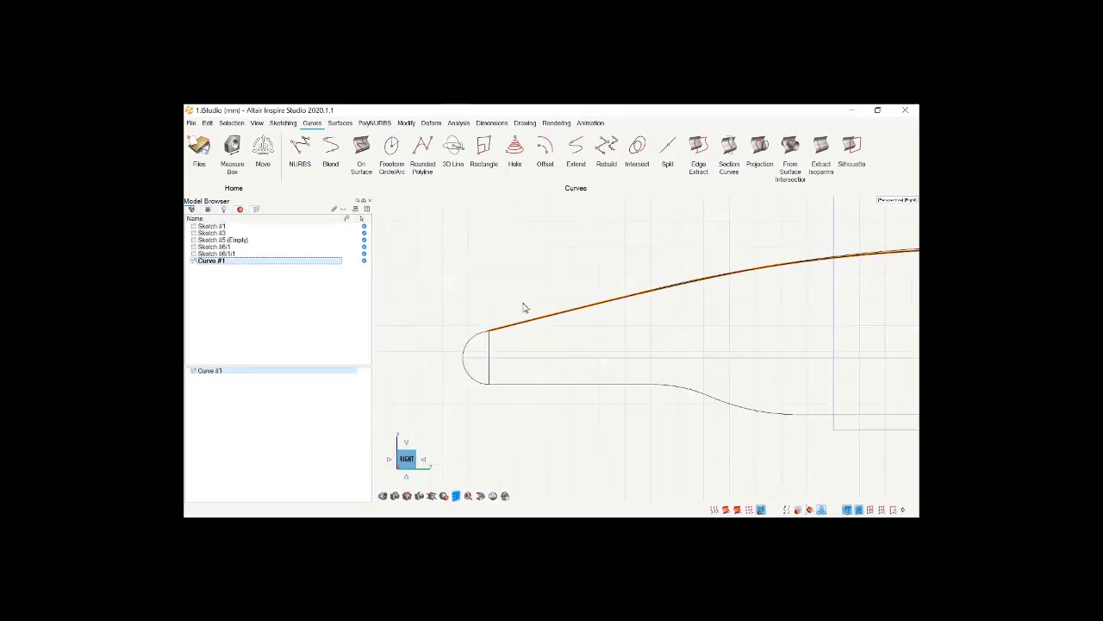
pyautogui.doubleClick(532, 327)
pyautogui.scroll(-3, 490, 259)
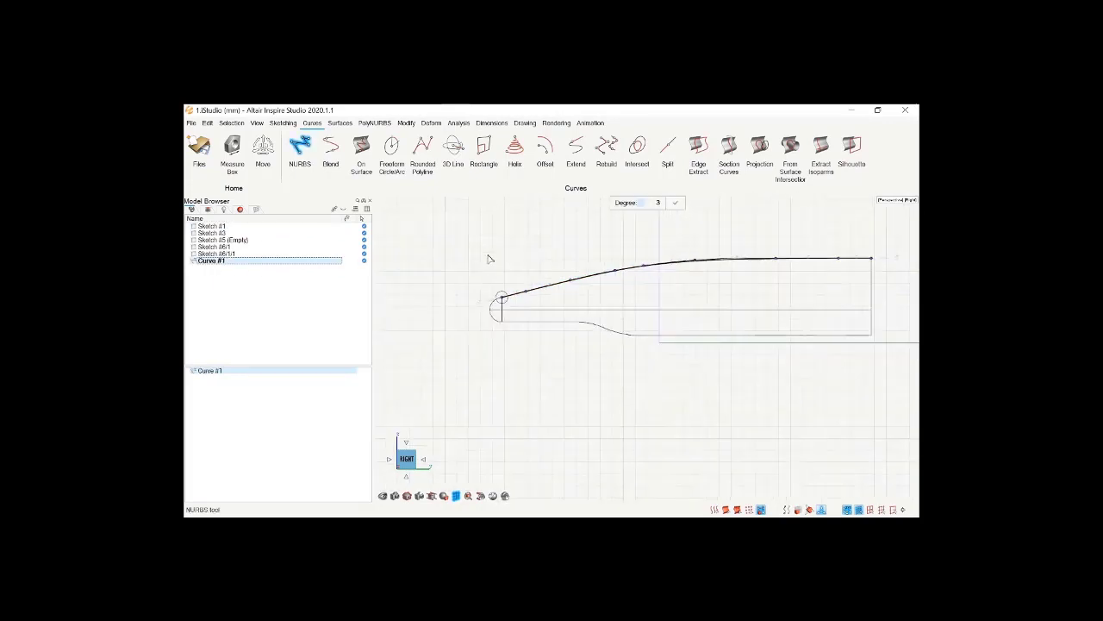
pyautogui.scroll(4, 677, 272)
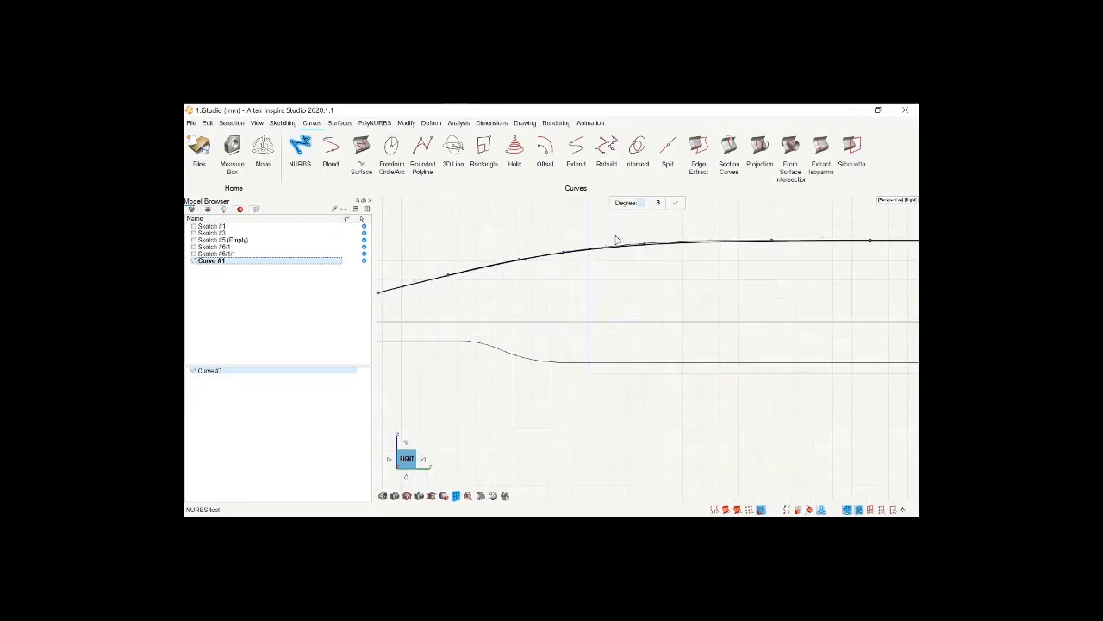
pyautogui.scroll(3, 618, 240)
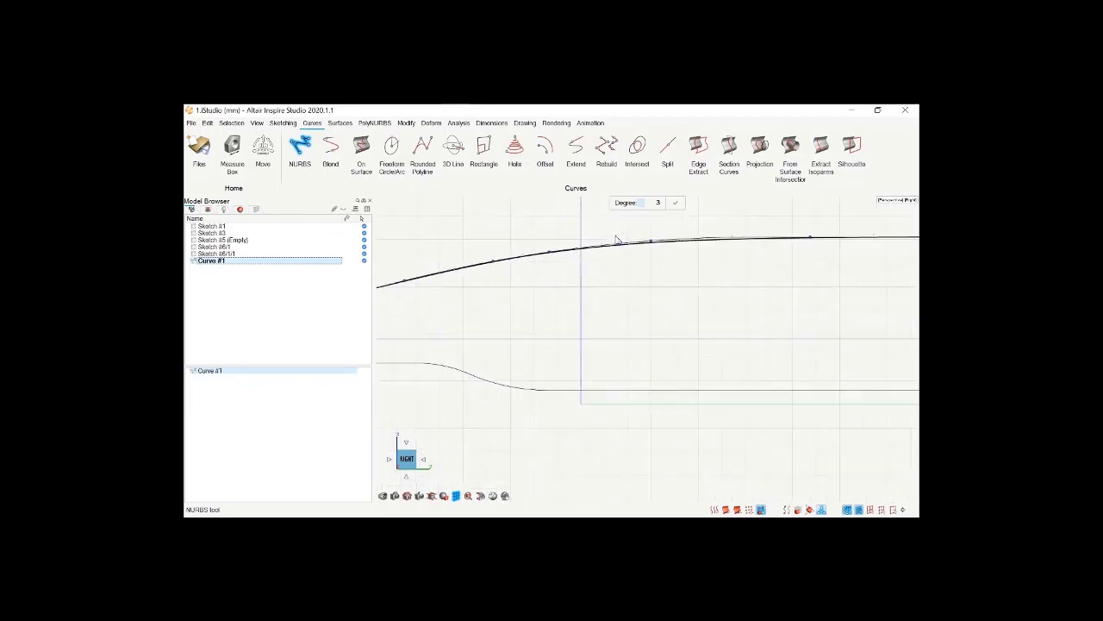
pyautogui.scroll(-3, 681, 254)
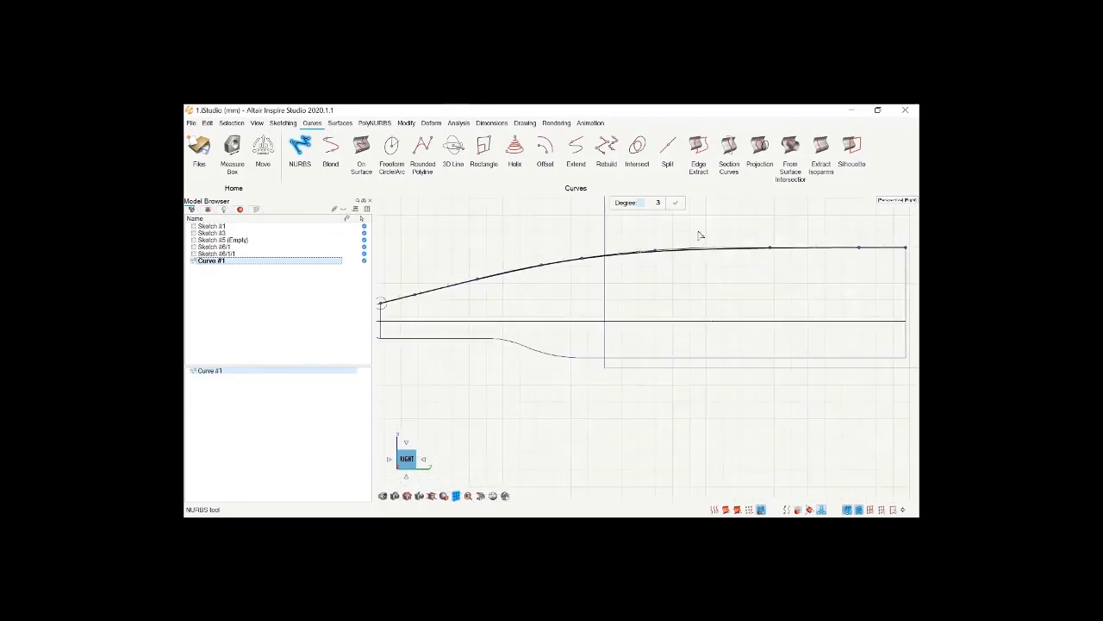
pyautogui.scroll(3, 707, 240)
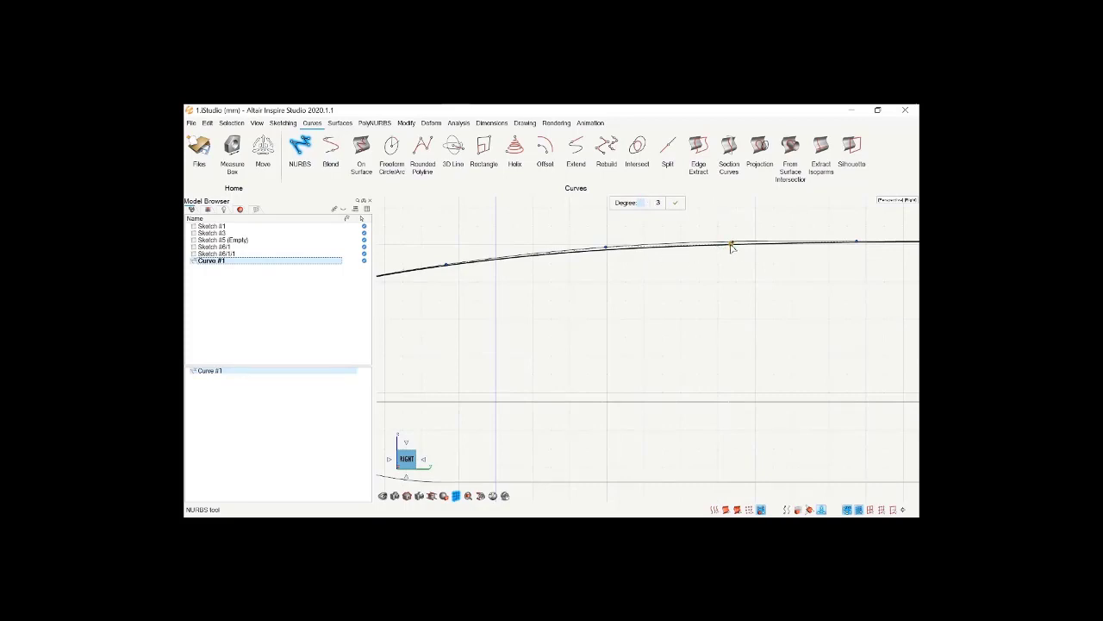
pyautogui.moveTo(731, 245); pyautogui.dragTo(731, 240)
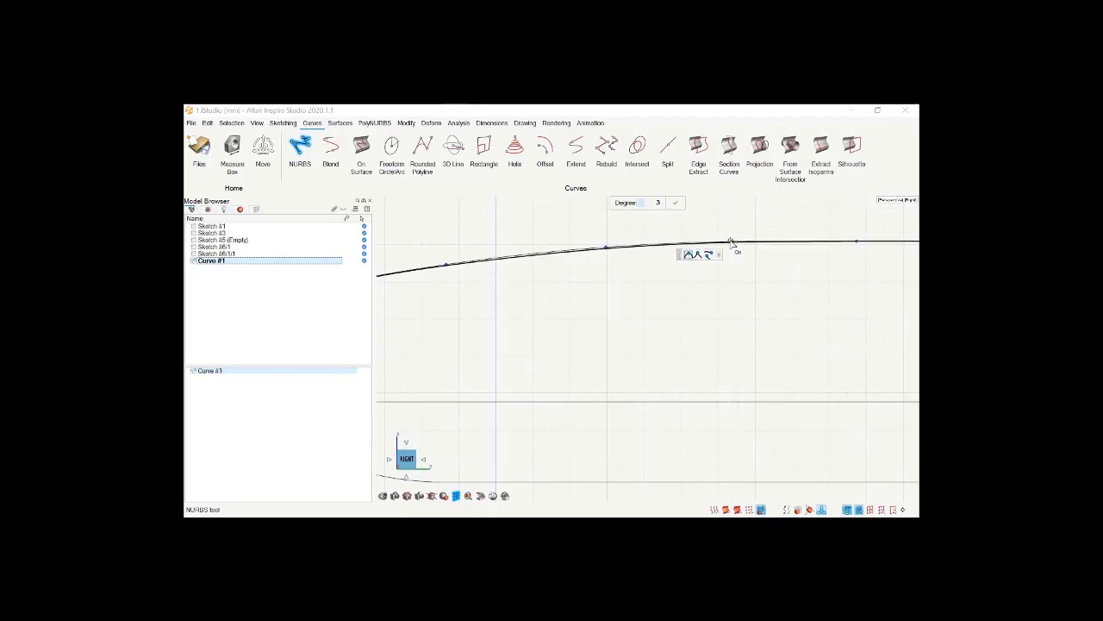
# Add a control point on the curve just behind the vertical axis, align it with the side profile and finish editing
pyautogui.click(523, 258)
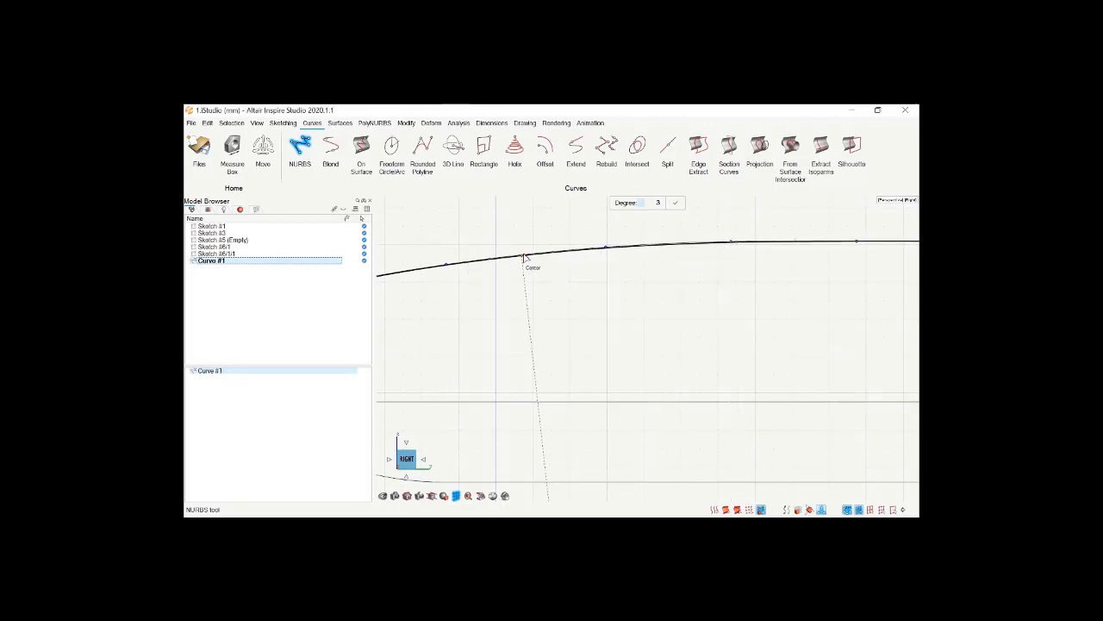
pyautogui.click(524, 257)
pyautogui.moveTo(524, 255); pyautogui.dragTo(520, 254)
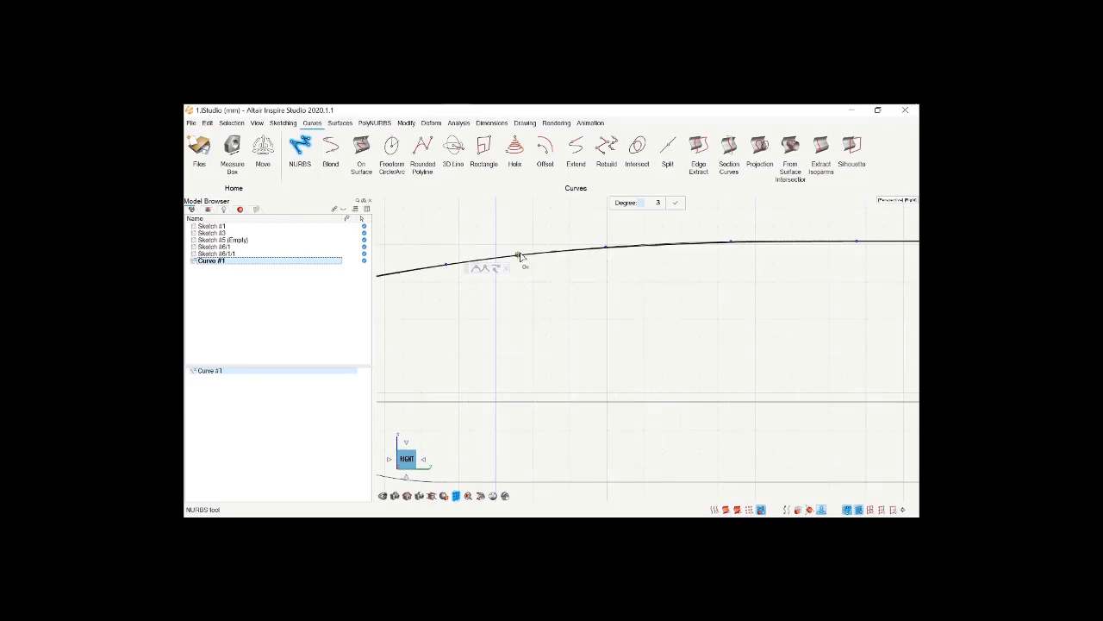
pyautogui.scroll(-3, 519, 238)
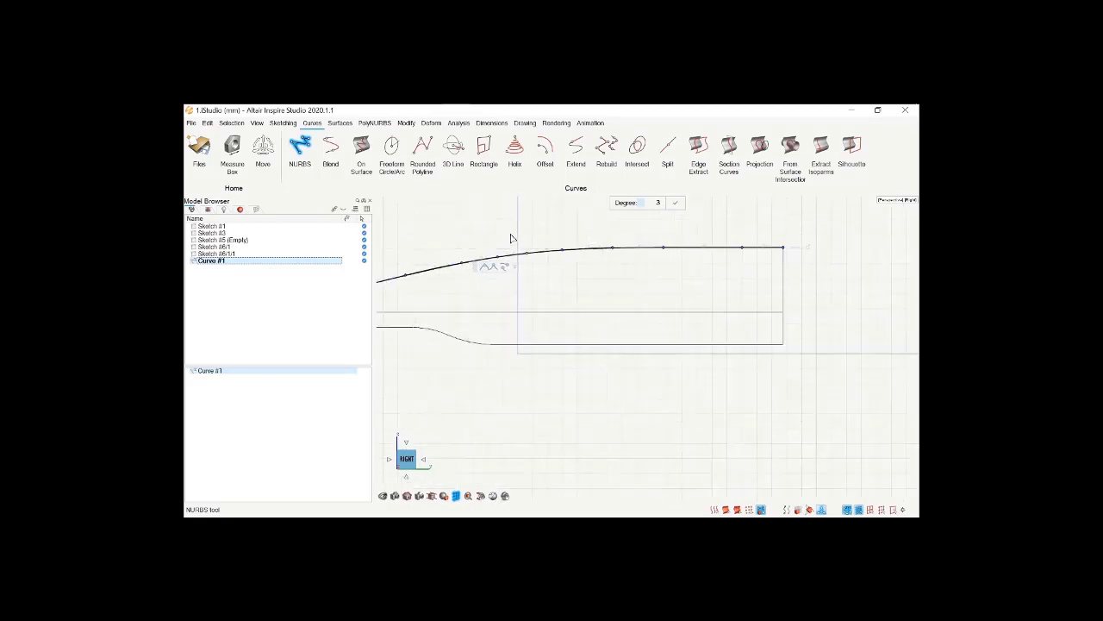
pyautogui.scroll(-1, 527, 249)
pyautogui.moveTo(515, 266); pyautogui.dragTo(569, 293, button='middle')
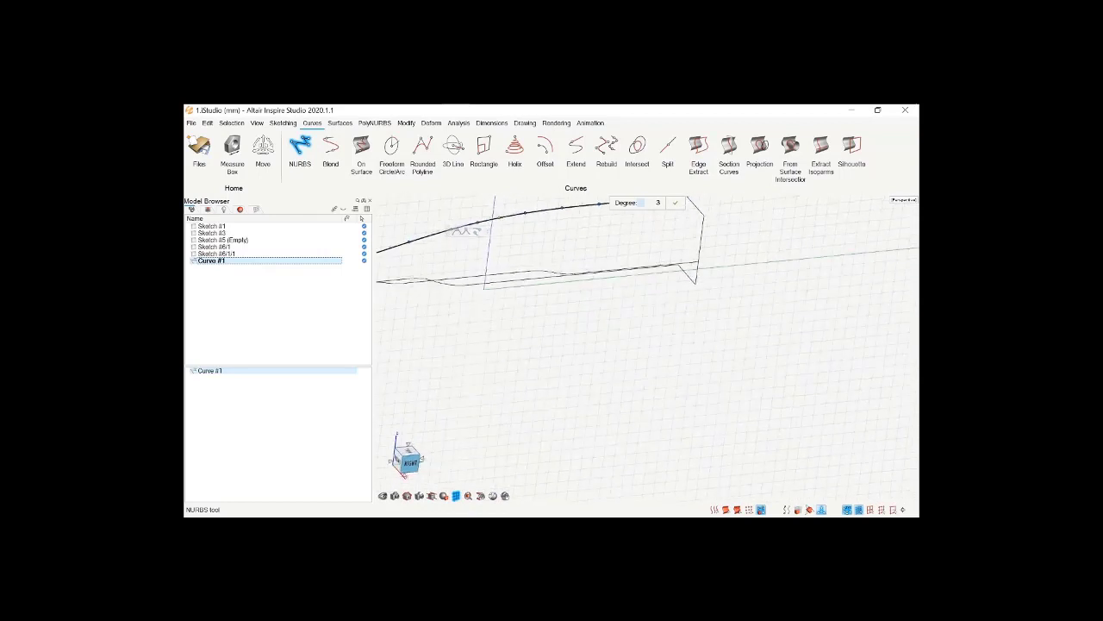
pyautogui.click(675, 203)
pyautogui.scroll(-4, 648, 306)
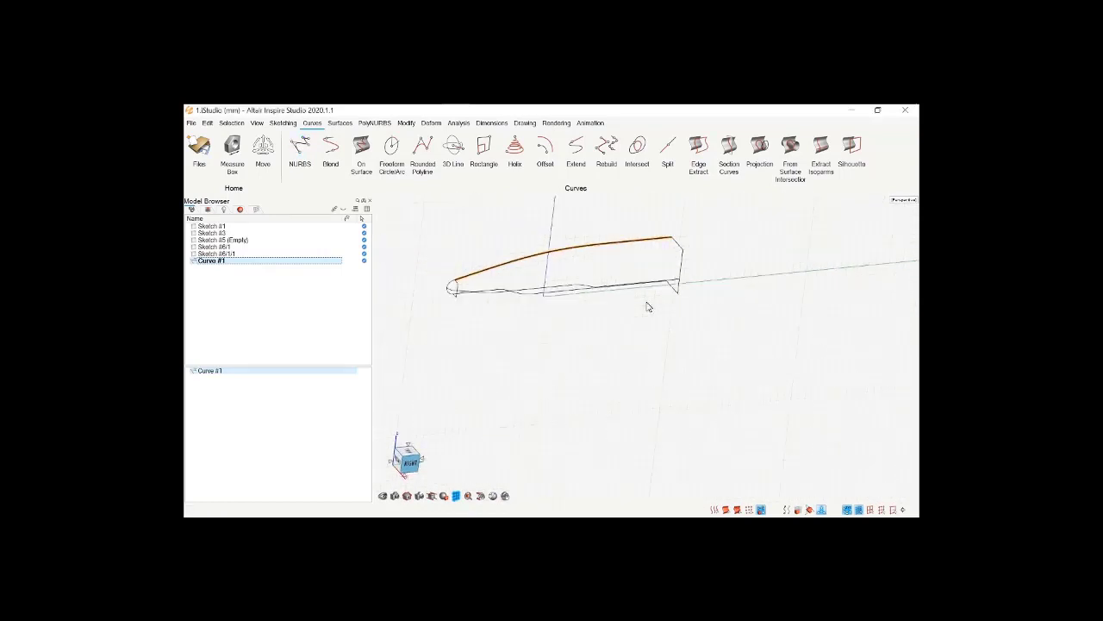
# Start a NURBS curve in the right view at the point where the nose arc meets the lower side profile
pyautogui.scroll(3, 540, 314)
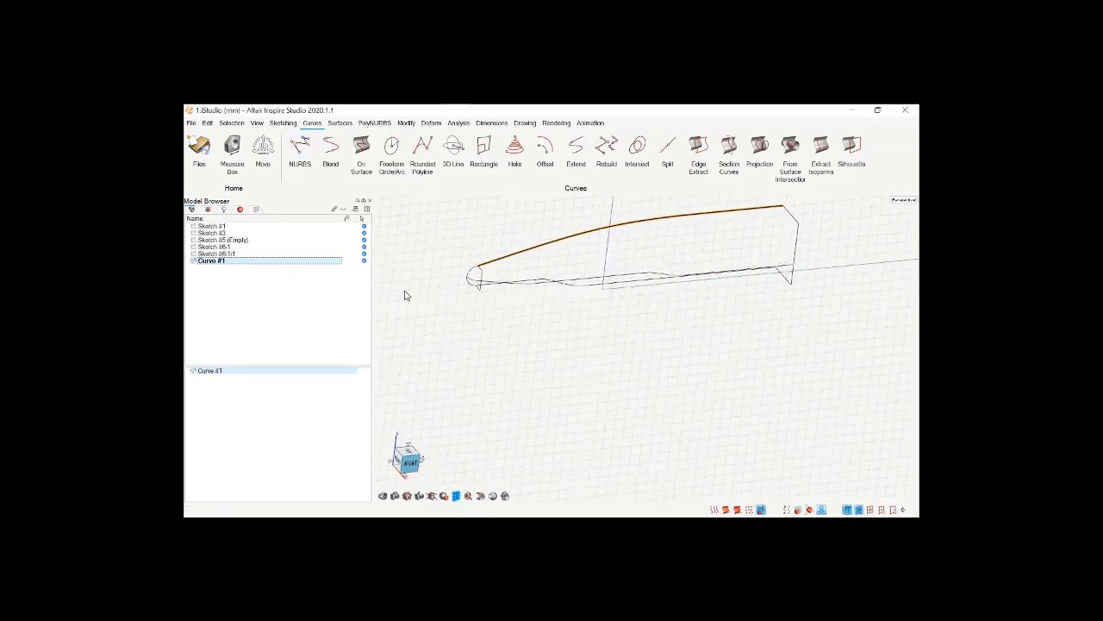
pyautogui.click(412, 464)
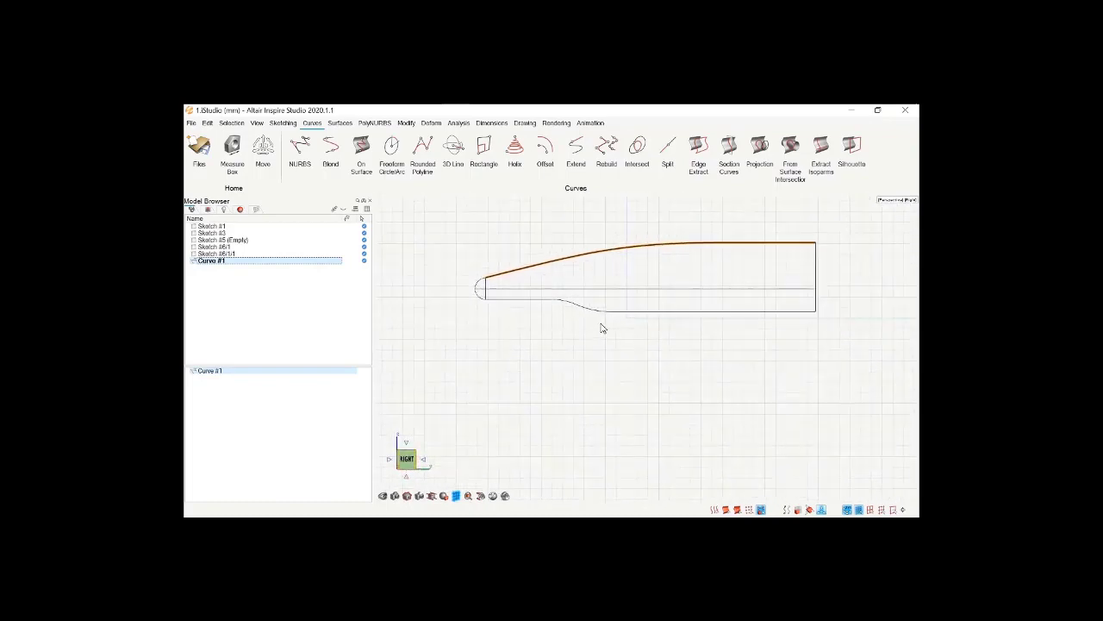
pyautogui.scroll(2, 710, 291)
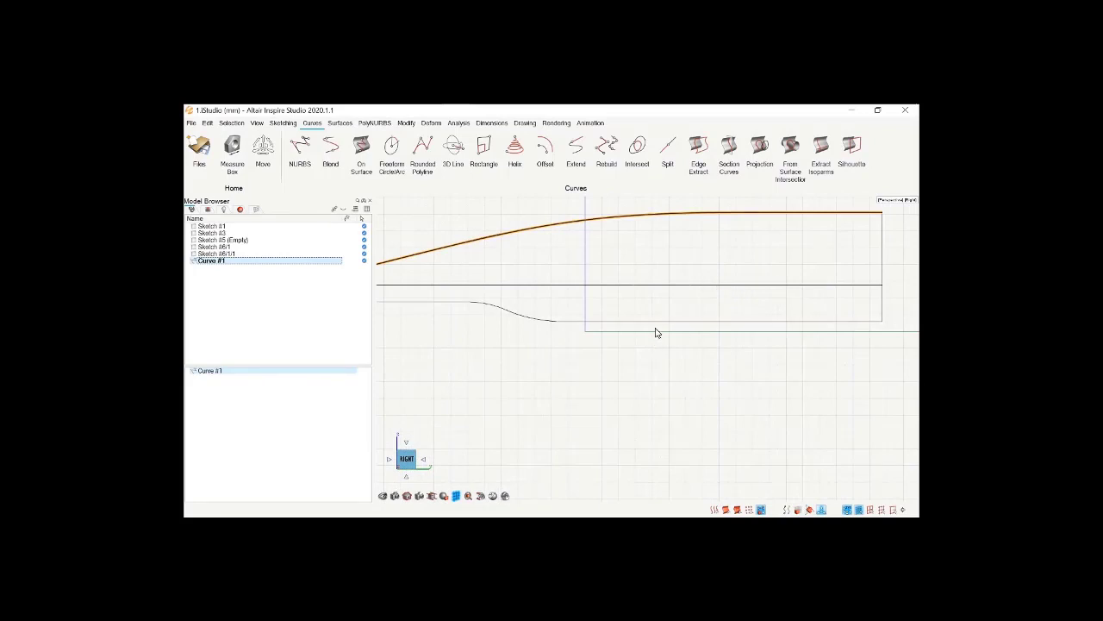
pyautogui.scroll(-2, 694, 290)
pyautogui.scroll(2, 493, 296)
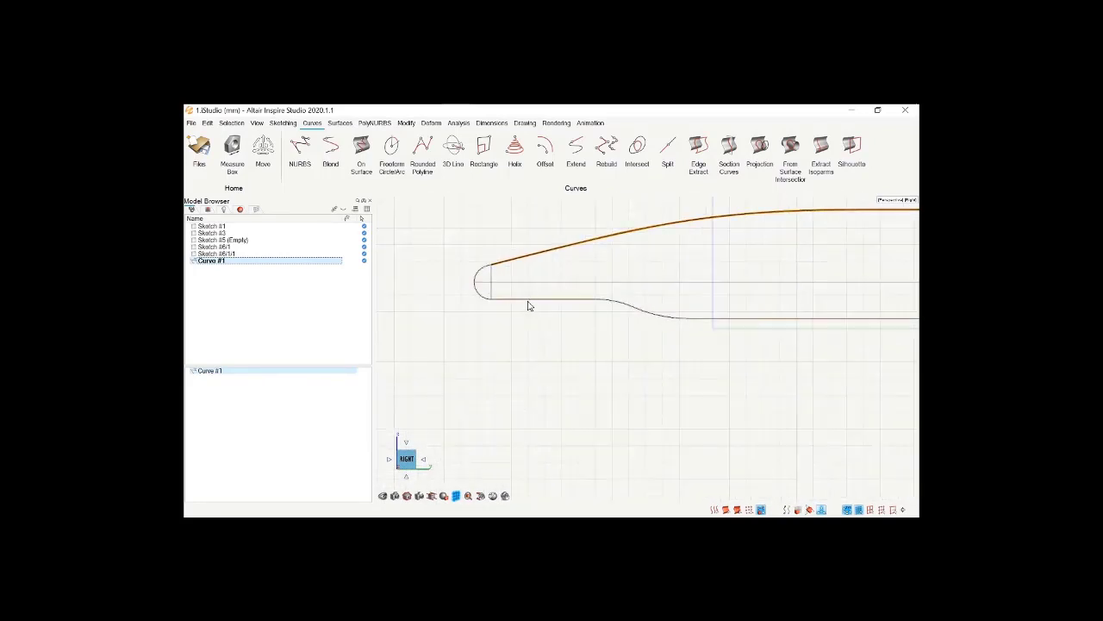
pyautogui.click(300, 148)
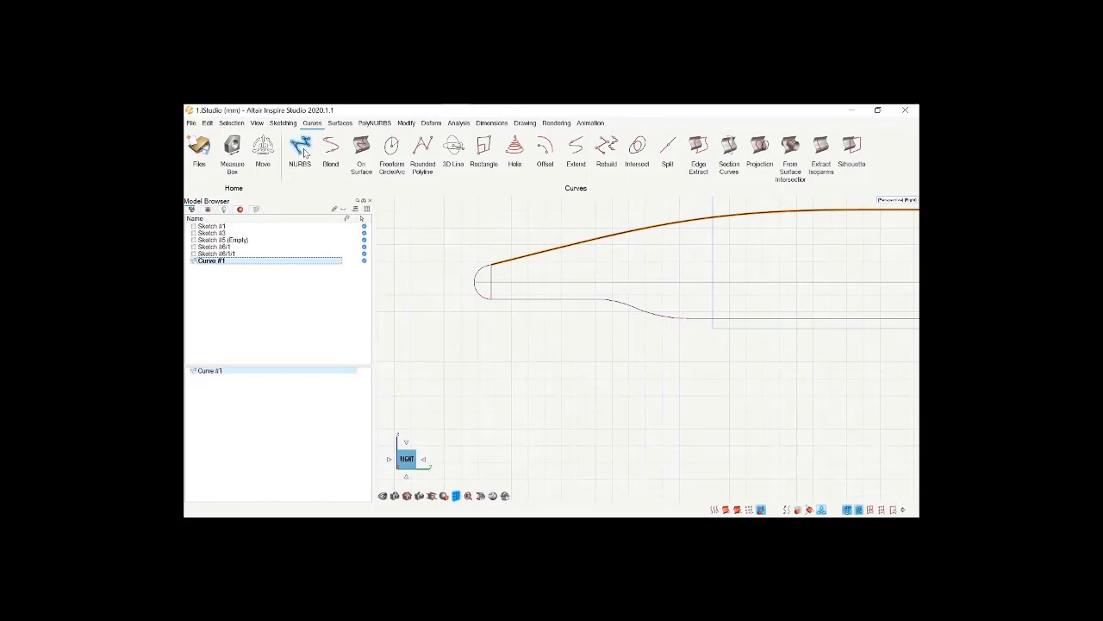
pyautogui.click(491, 300)
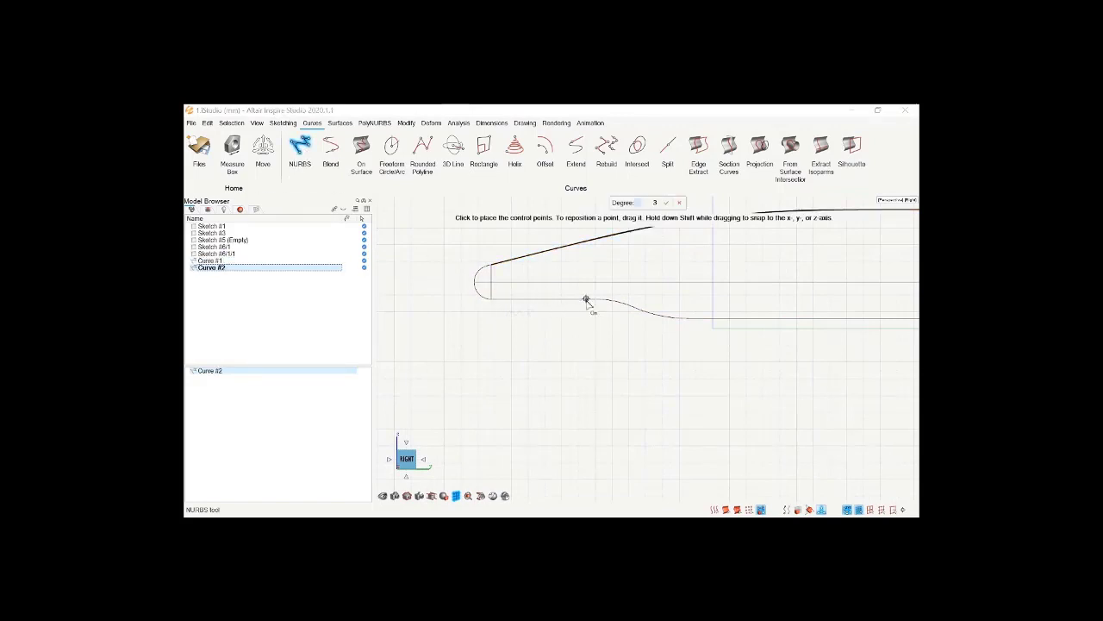
# Place the remaining NURBS control points along the lower side profile up to its bottom rear corner and finish the curve
pyautogui.click(586, 300)
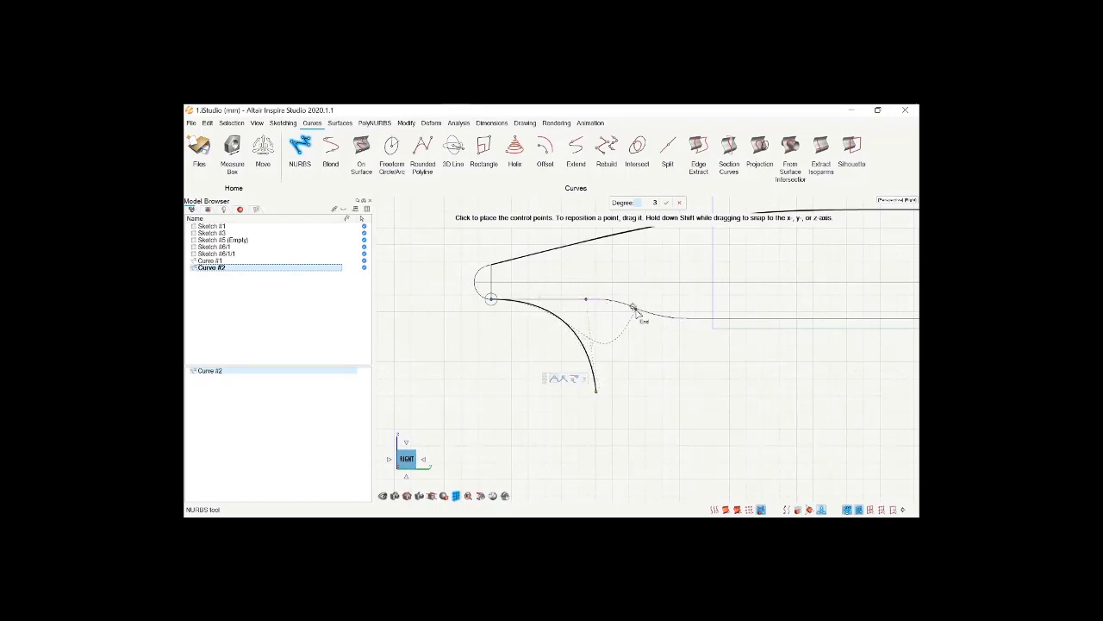
pyautogui.click(632, 308)
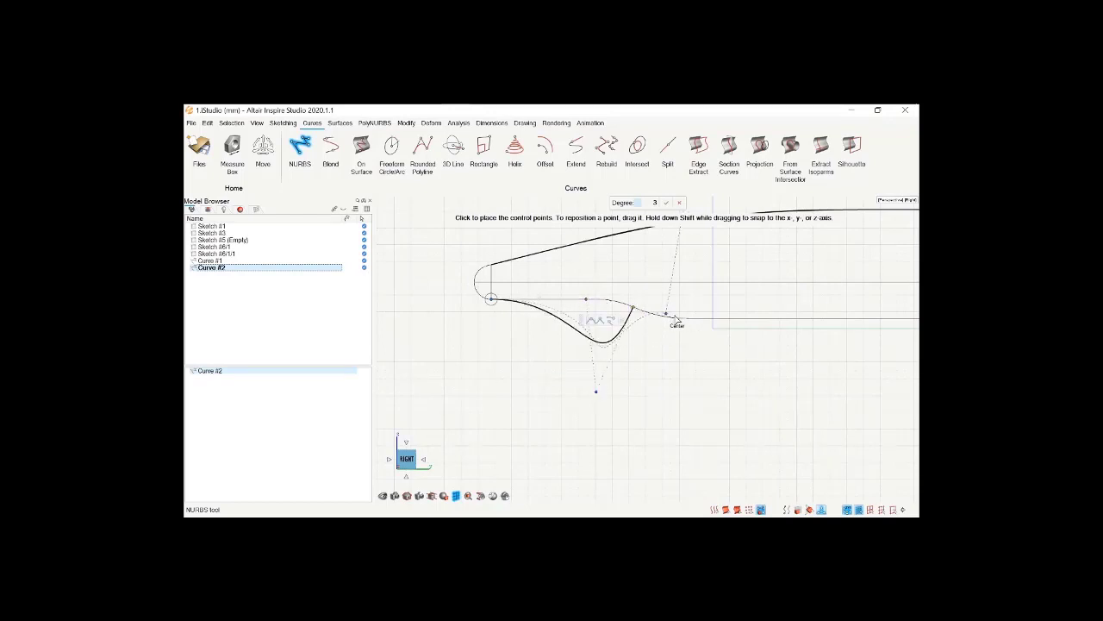
pyautogui.click(724, 319)
pyautogui.click(803, 320)
pyautogui.scroll(-2, 801, 321)
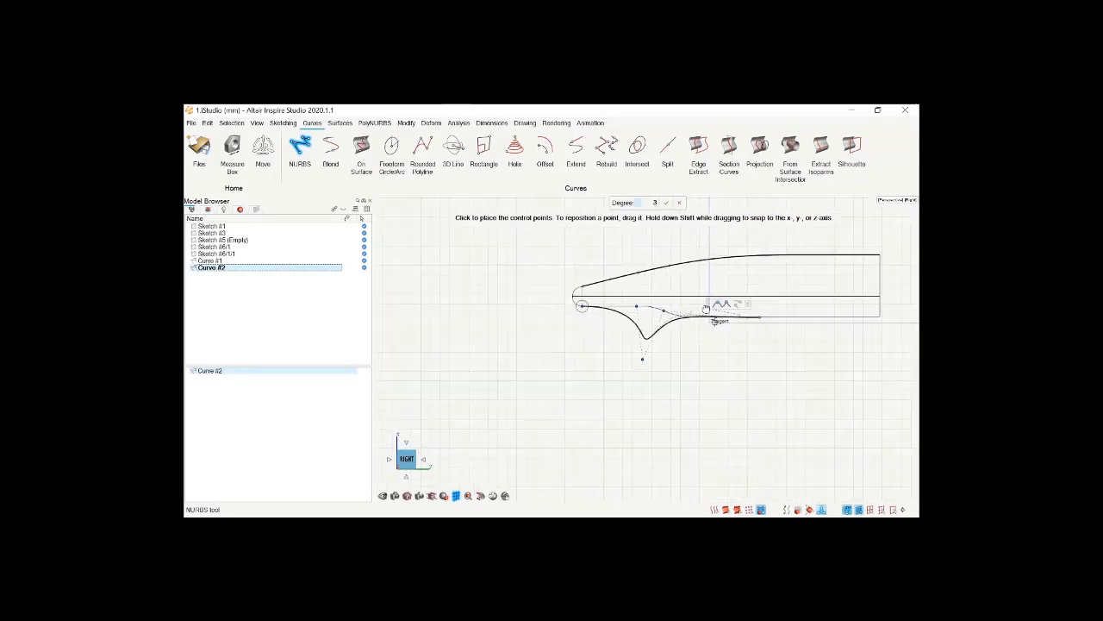
pyautogui.click(879, 318)
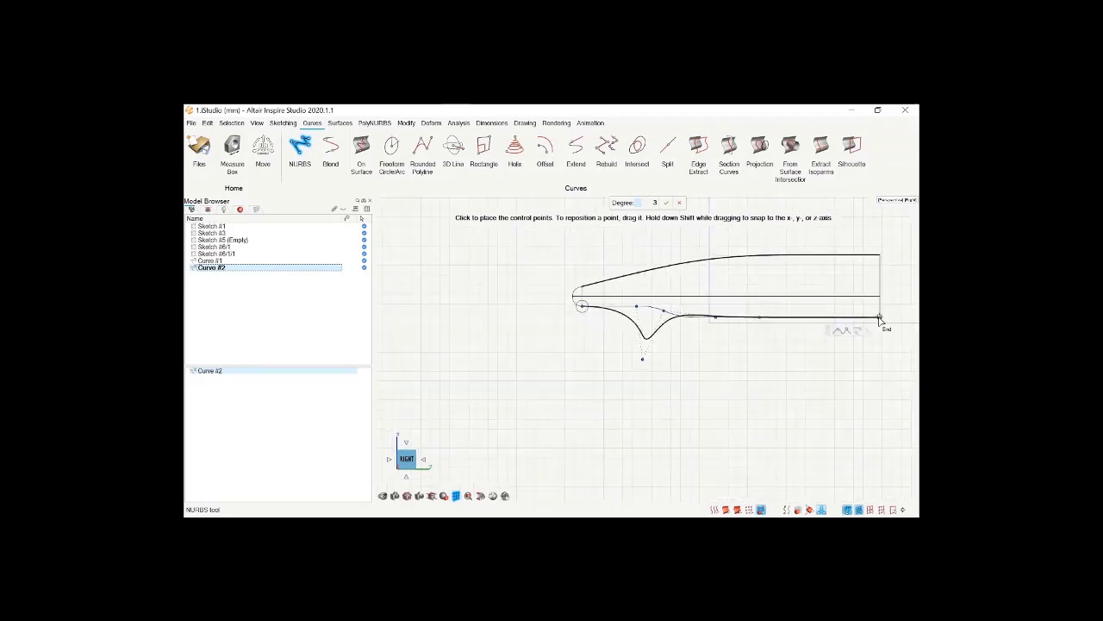
pyautogui.rightClick(849, 352)
# Reopen the lower NURBS curve for editing and move its stray control point below the profile up to the end of the front straight section
pyautogui.scroll(2, 655, 336)
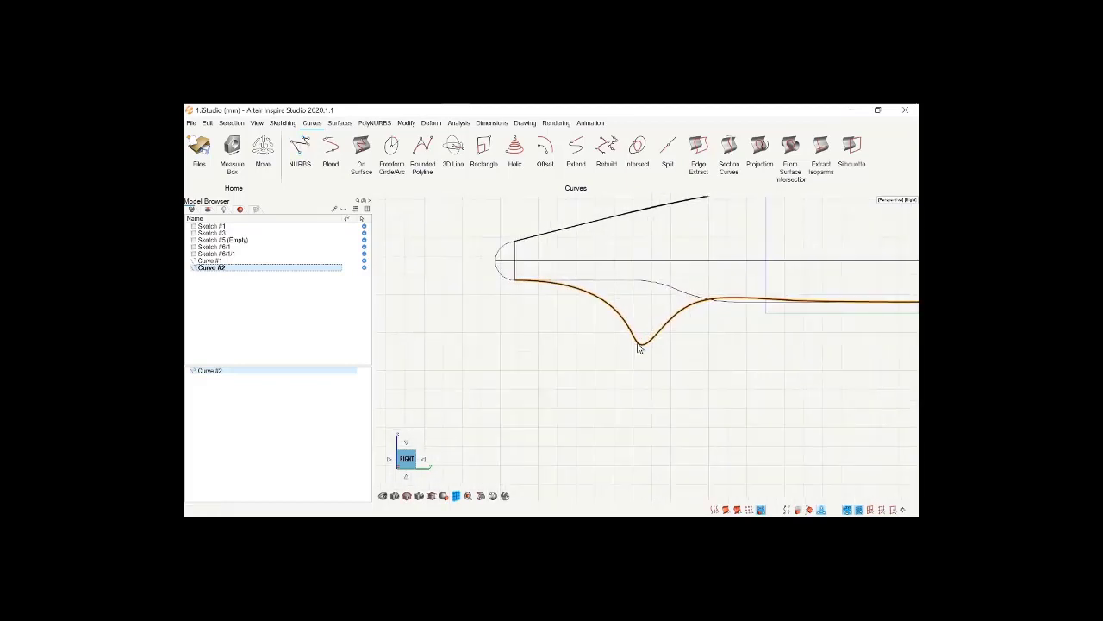
pyautogui.doubleClick(640, 346)
pyautogui.moveTo(634, 389); pyautogui.dragTo(636, 287)
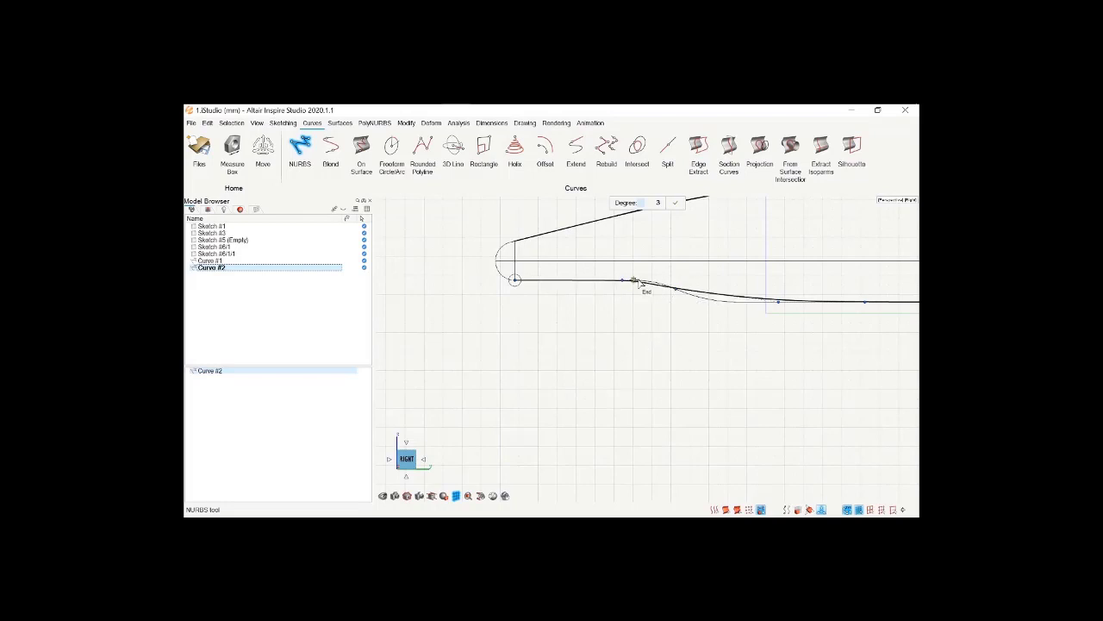
# Add control points along the sloped transition of the lower curve, align them with the side profile and finish editing
pyautogui.scroll(2, 737, 298)
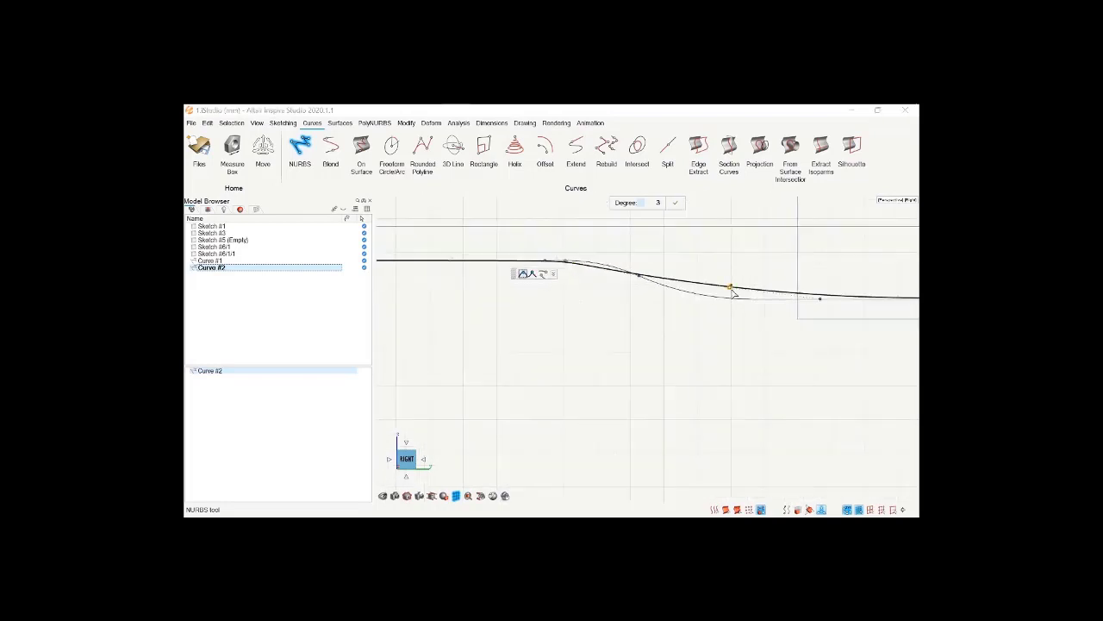
pyautogui.moveTo(732, 288); pyautogui.dragTo(749, 302)
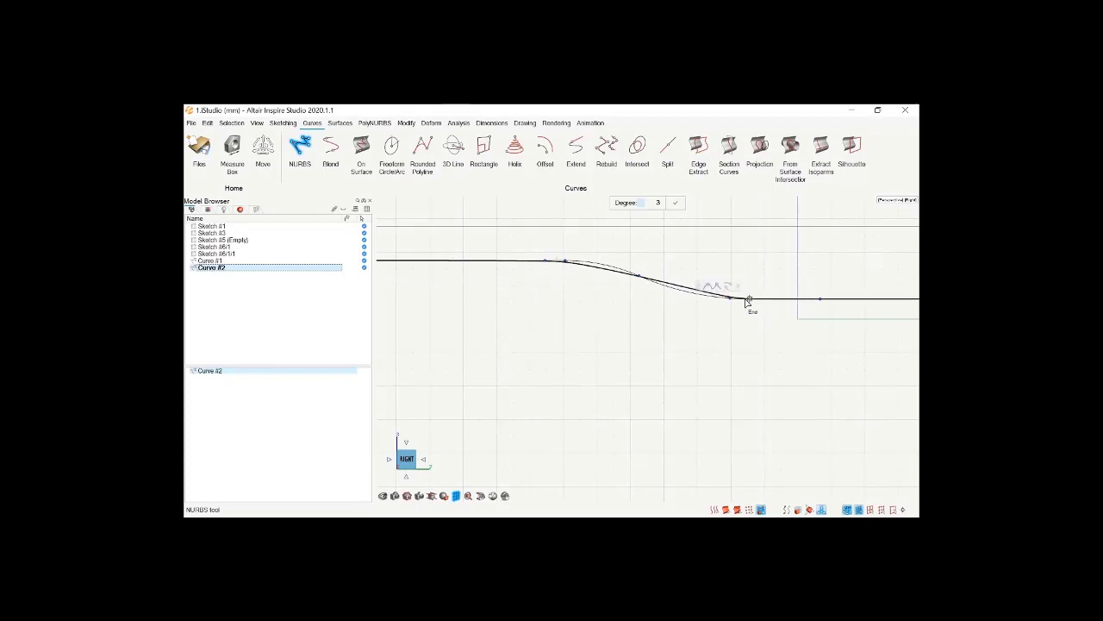
pyautogui.moveTo(685, 287); pyautogui.dragTo(694, 294)
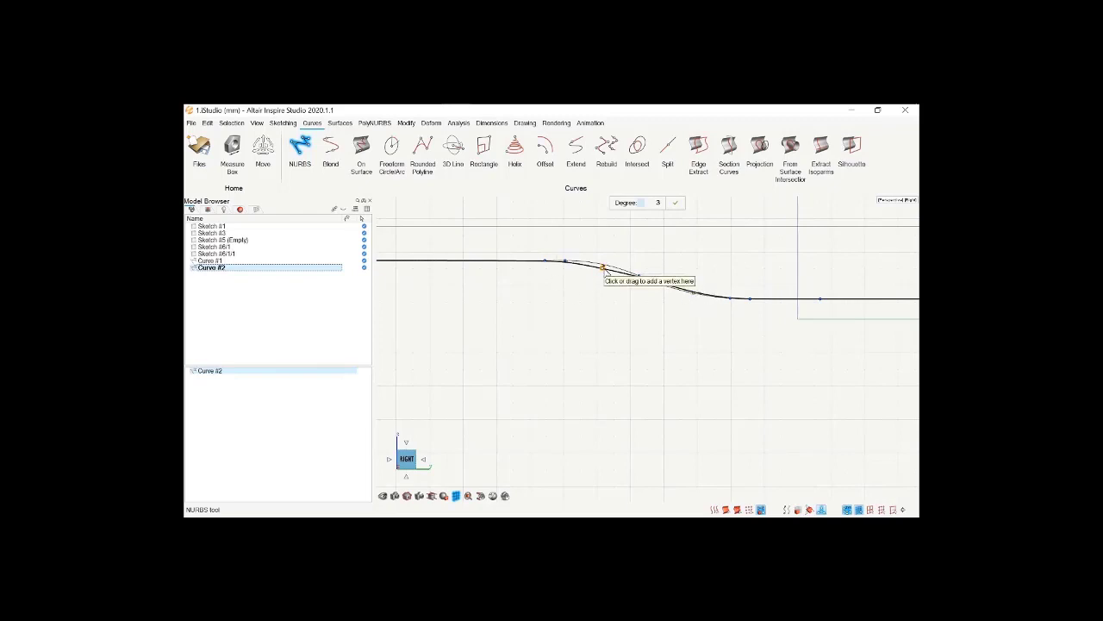
pyautogui.moveTo(603, 267); pyautogui.dragTo(601, 263)
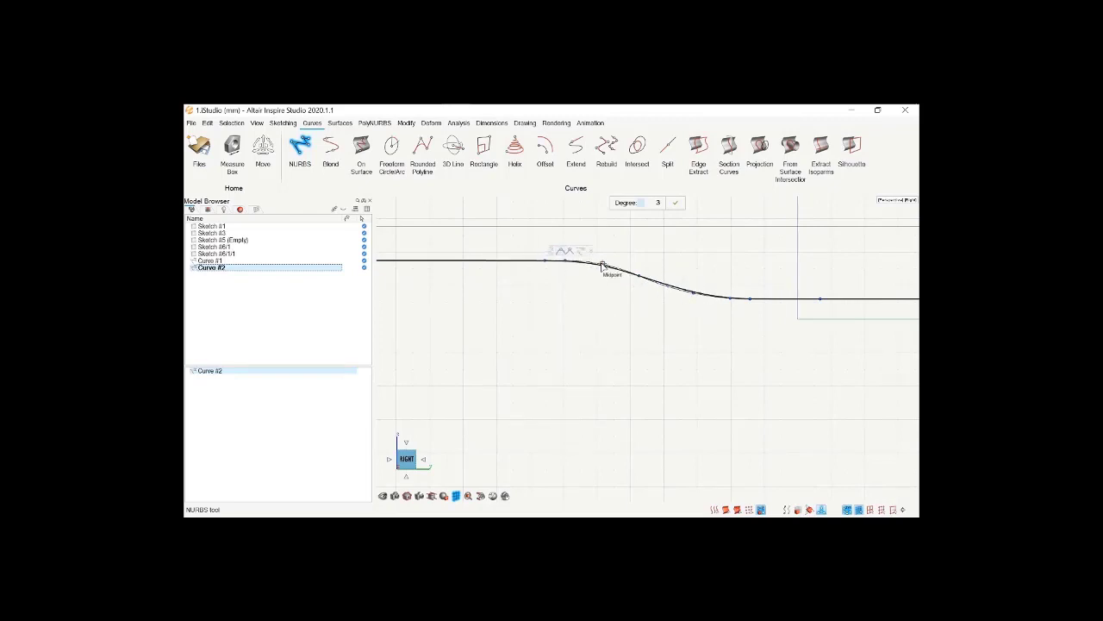
pyautogui.scroll(-3, 642, 312)
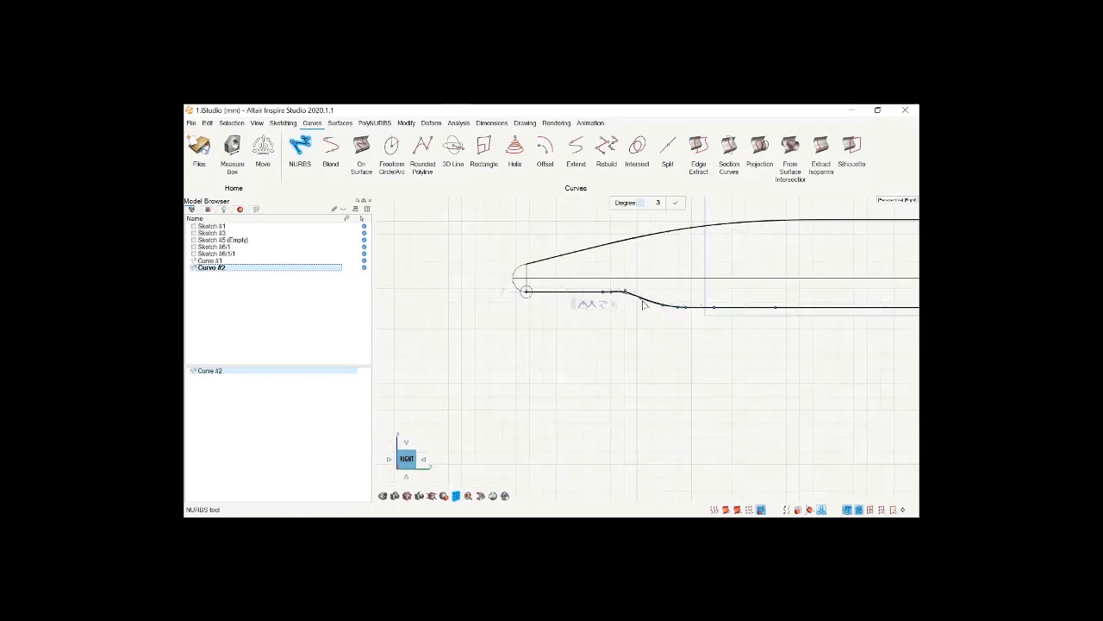
pyautogui.scroll(-3, 642, 304)
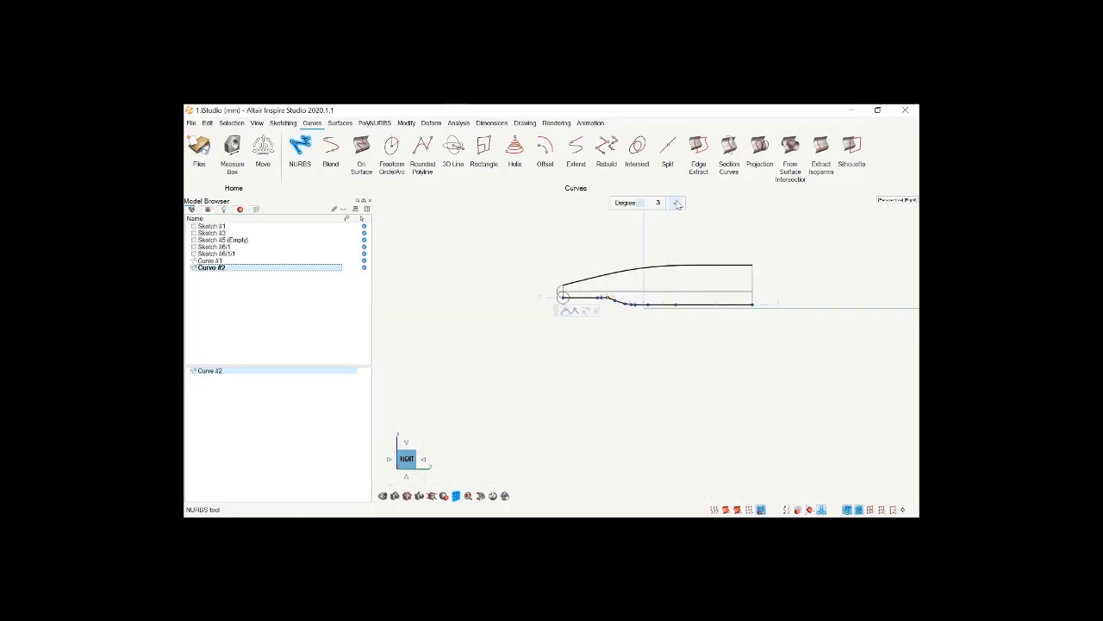
pyautogui.click(677, 203)
# Start a NURBS curve in the top view at the point where the nose arc meets the outer top profile
pyautogui.moveTo(635, 283)
pyautogui.mouseDown(button='middle')
pyautogui.moveTo(664, 307)
pyautogui.moveTo(648, 285)
pyautogui.mouseUp(button='middle')
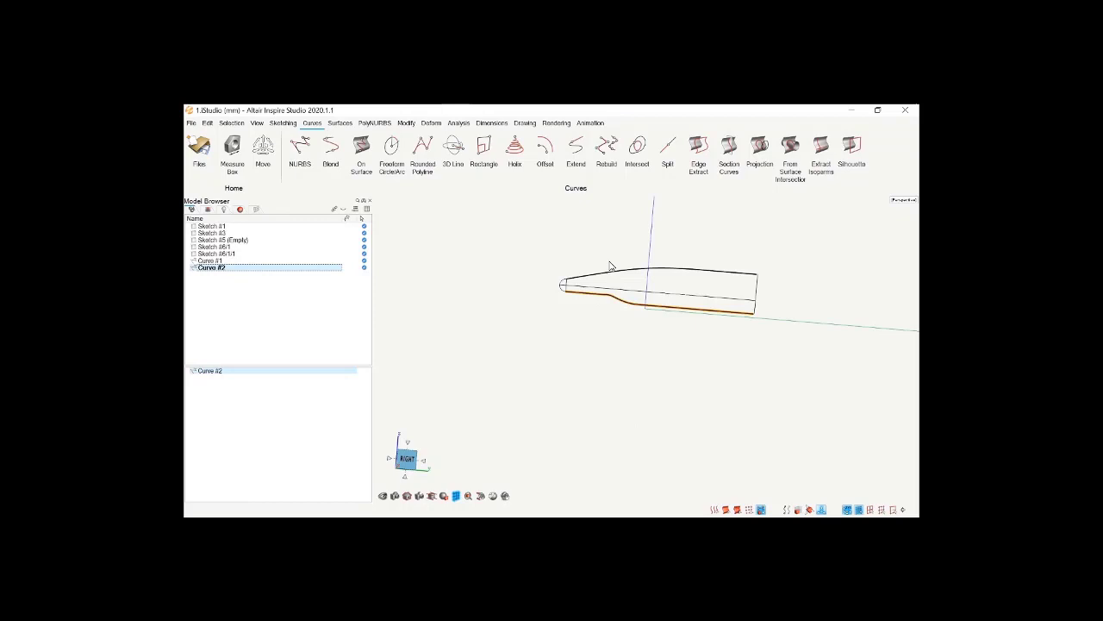
pyautogui.moveTo(538, 314); pyautogui.dragTo(620, 354, button='middle')
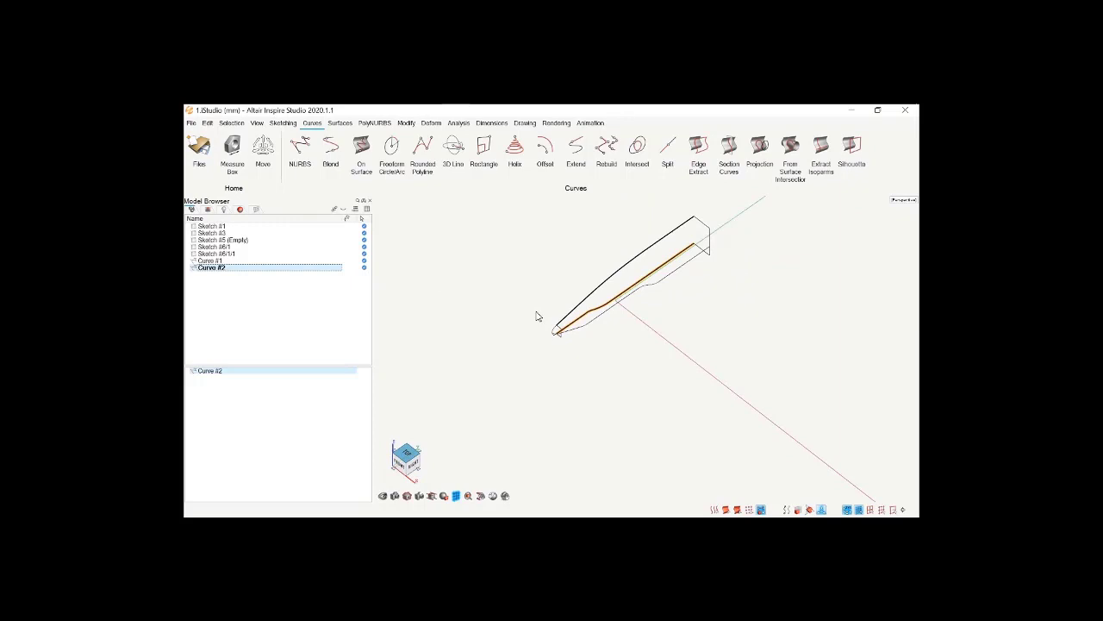
pyautogui.moveTo(535, 316); pyautogui.dragTo(624, 344, button='right')
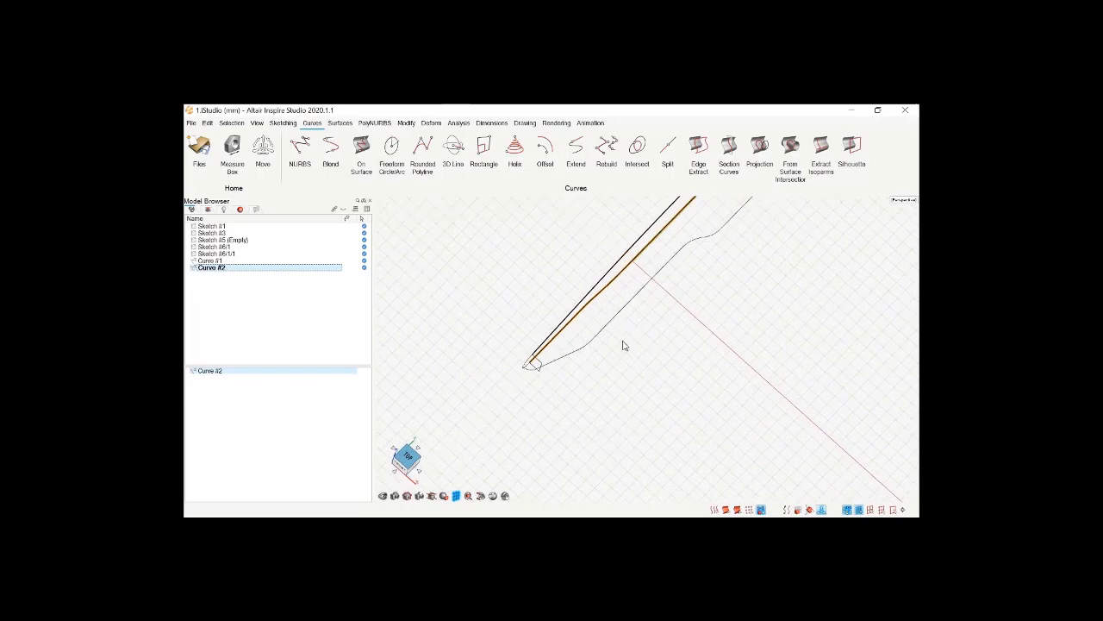
pyautogui.moveTo(406, 455); pyautogui.dragTo(420, 463)
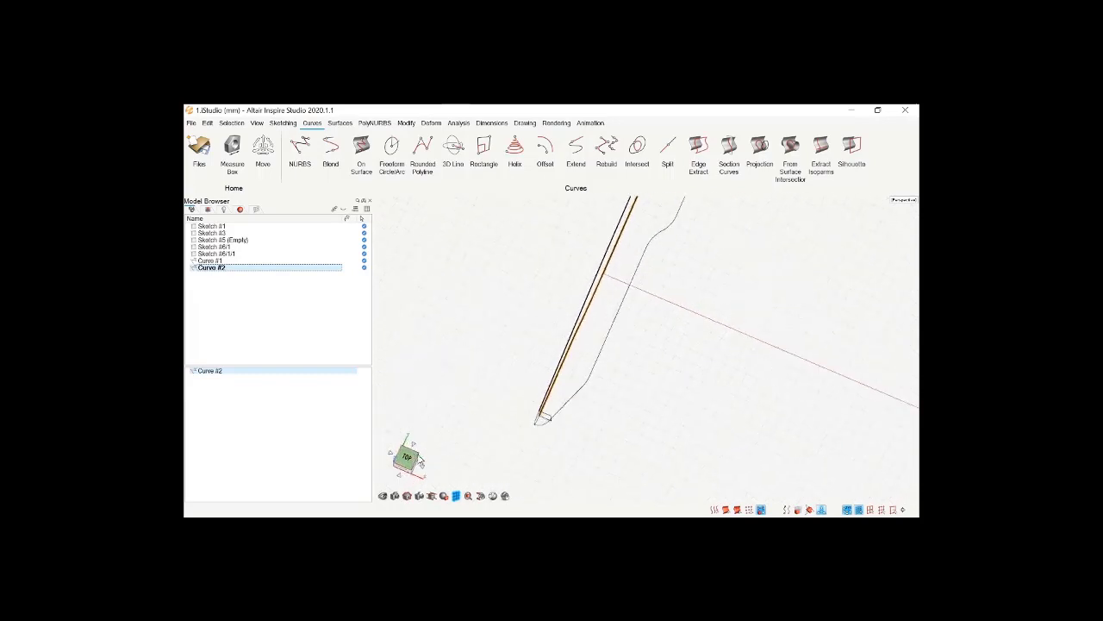
pyautogui.click(407, 457)
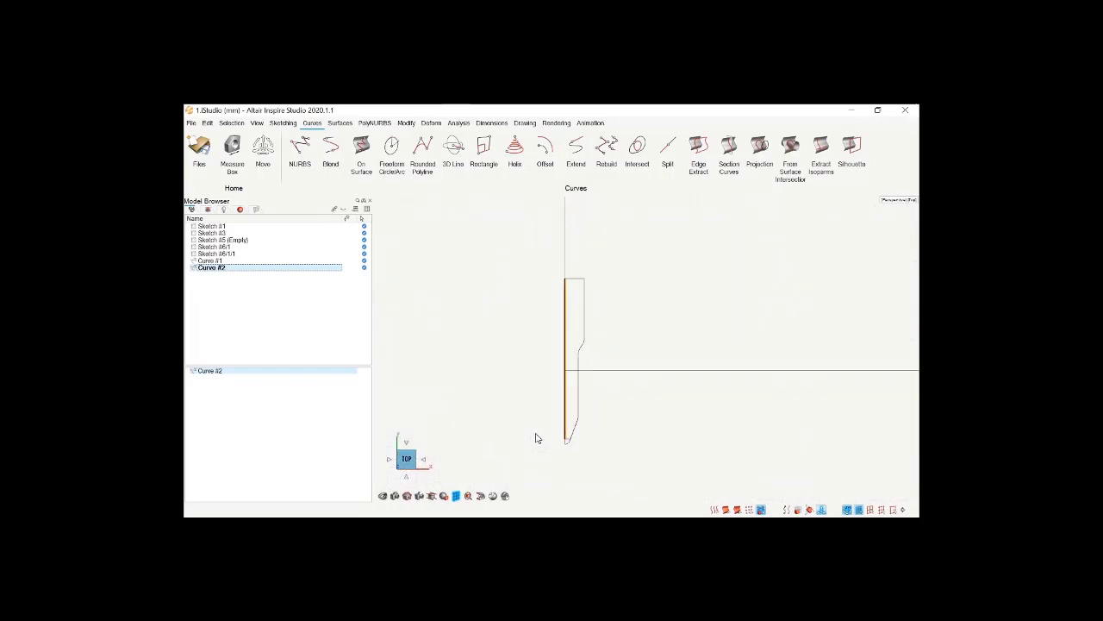
pyautogui.click(300, 147)
pyautogui.scroll(3, 598, 451)
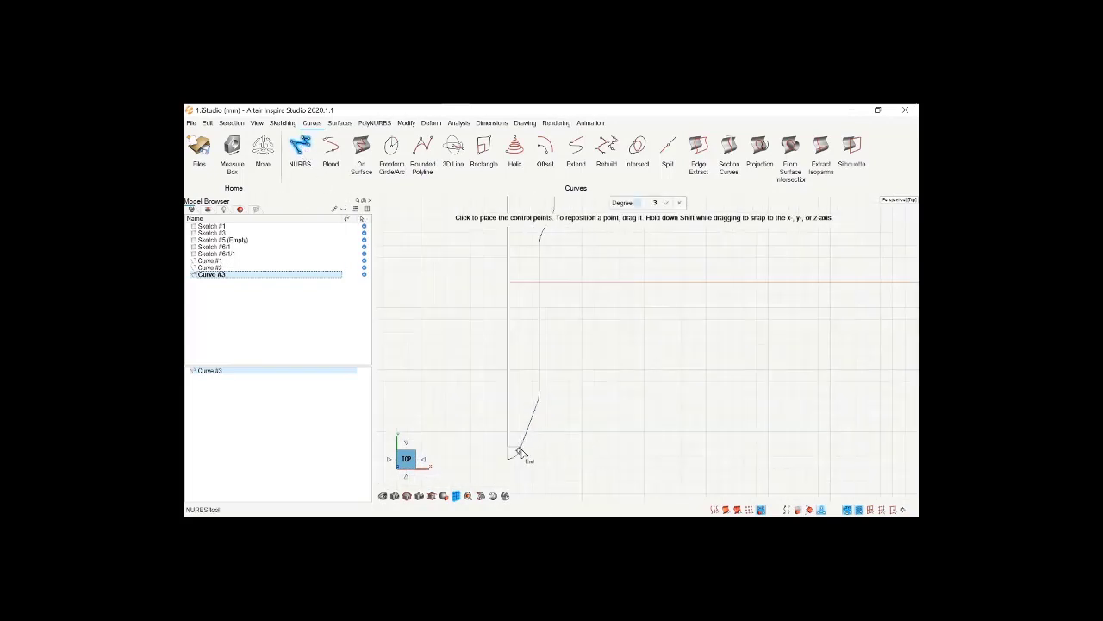
pyautogui.scroll(2, 524, 451)
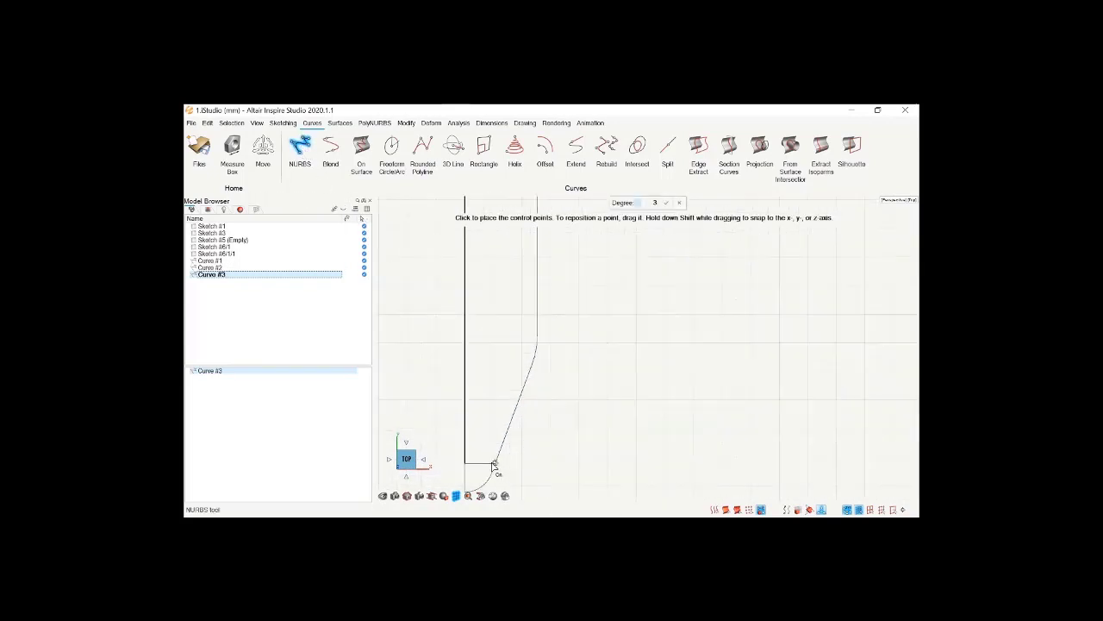
# Place the remaining NURBS control points along the outer top profile up to its rear outer corner and finish the curve
pyautogui.click(518, 402)
pyautogui.click(531, 364)
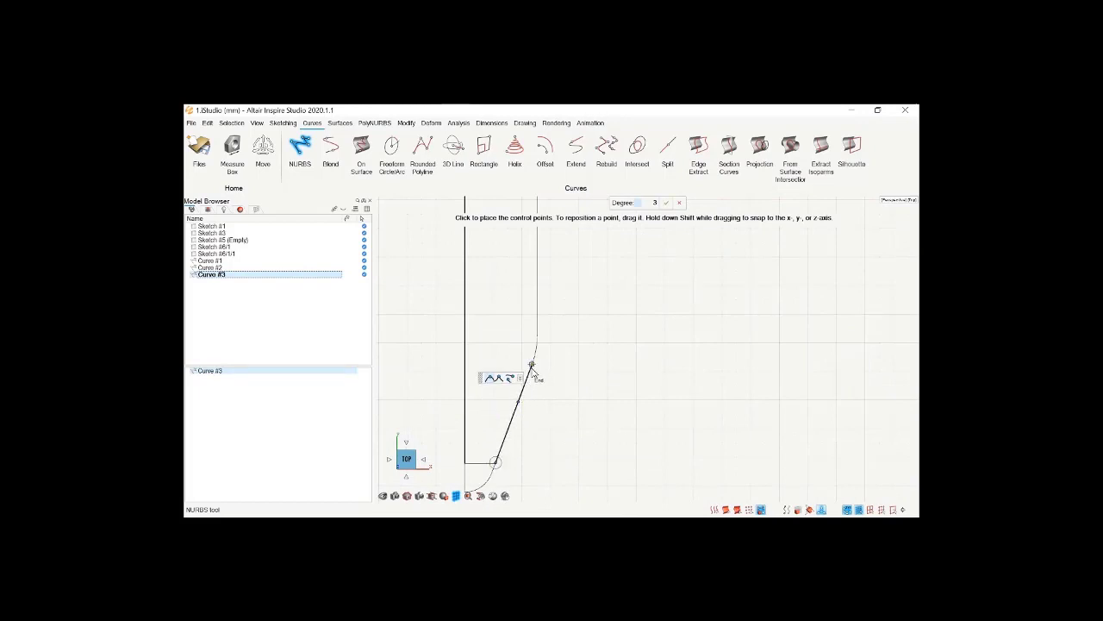
pyautogui.click(536, 322)
pyautogui.scroll(-4, 571, 374)
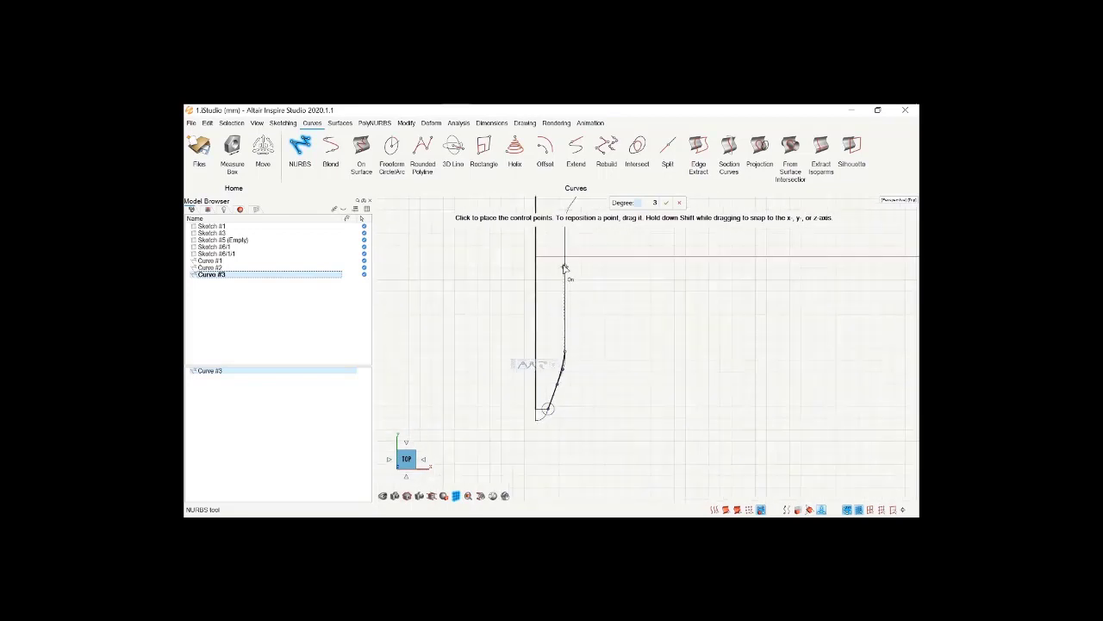
pyautogui.scroll(-3, 569, 282)
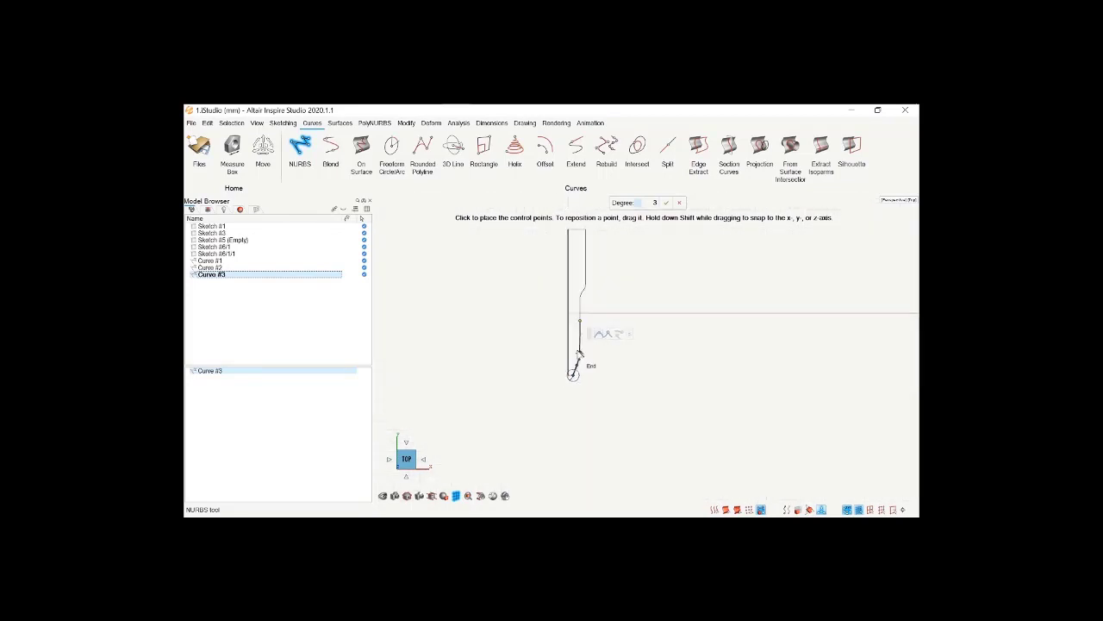
pyautogui.click(580, 299)
pyautogui.click(582, 290)
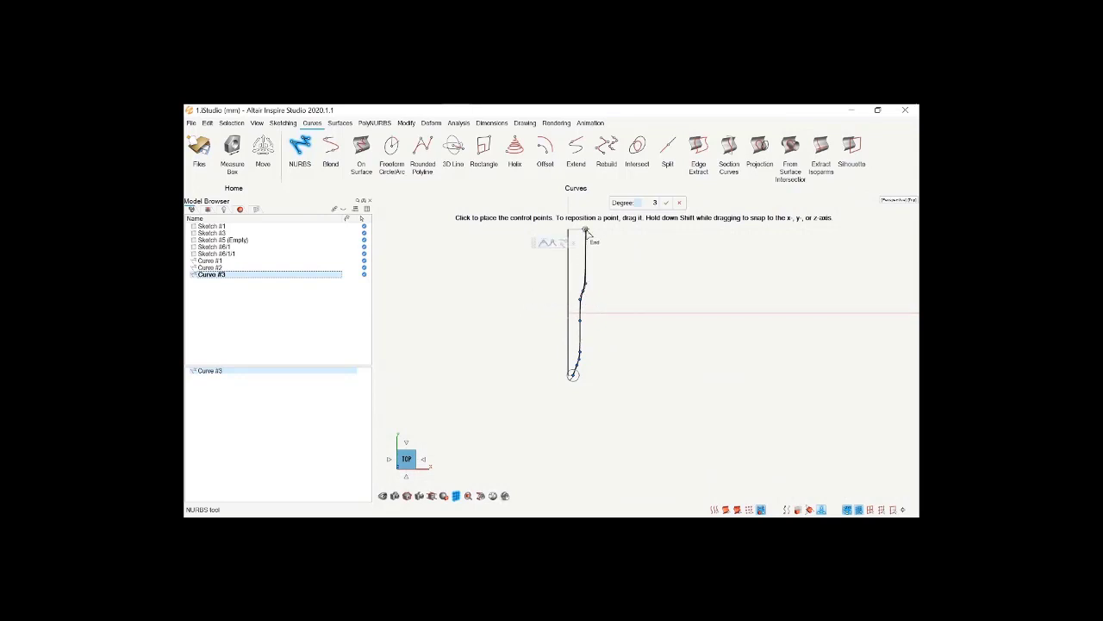
pyautogui.scroll(3, 604, 303)
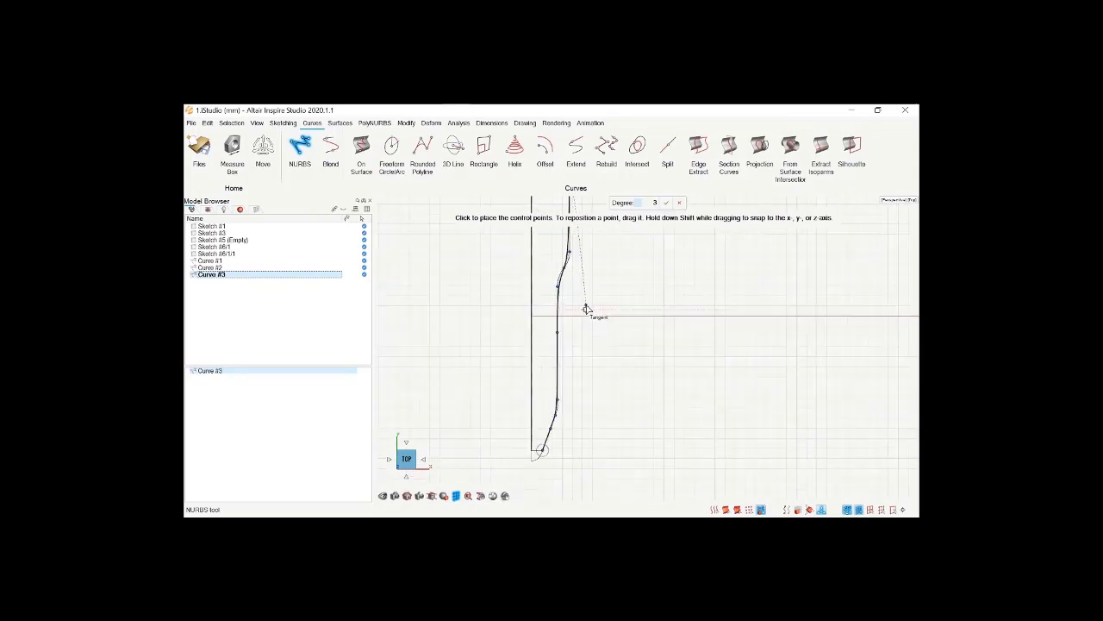
pyautogui.rightClick(588, 251)
# Reopen the top-view NURBS curve for editing and add control points at both bends of the rear widening, aligned with the top profile
pyautogui.scroll(2, 566, 257)
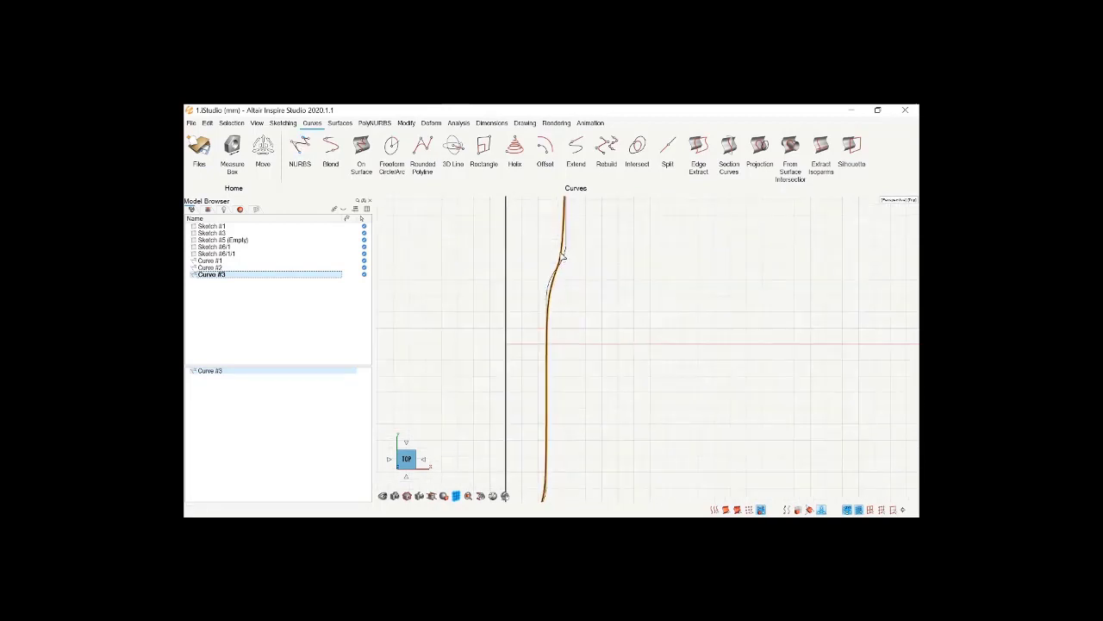
pyautogui.doubleClick(565, 250)
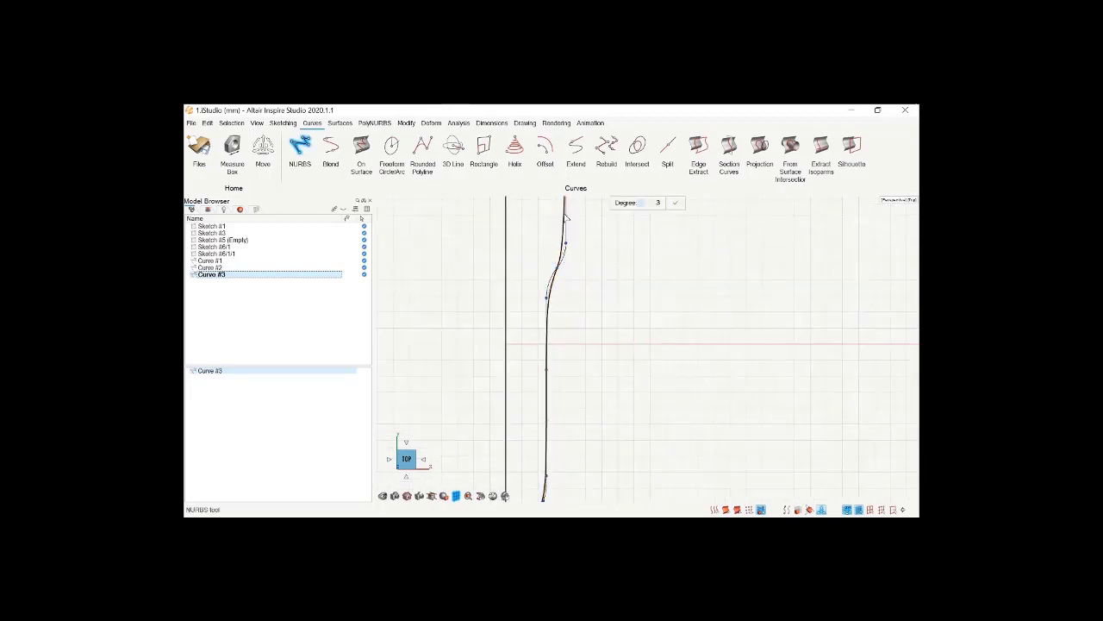
pyautogui.moveTo(562, 255); pyautogui.dragTo(548, 297)
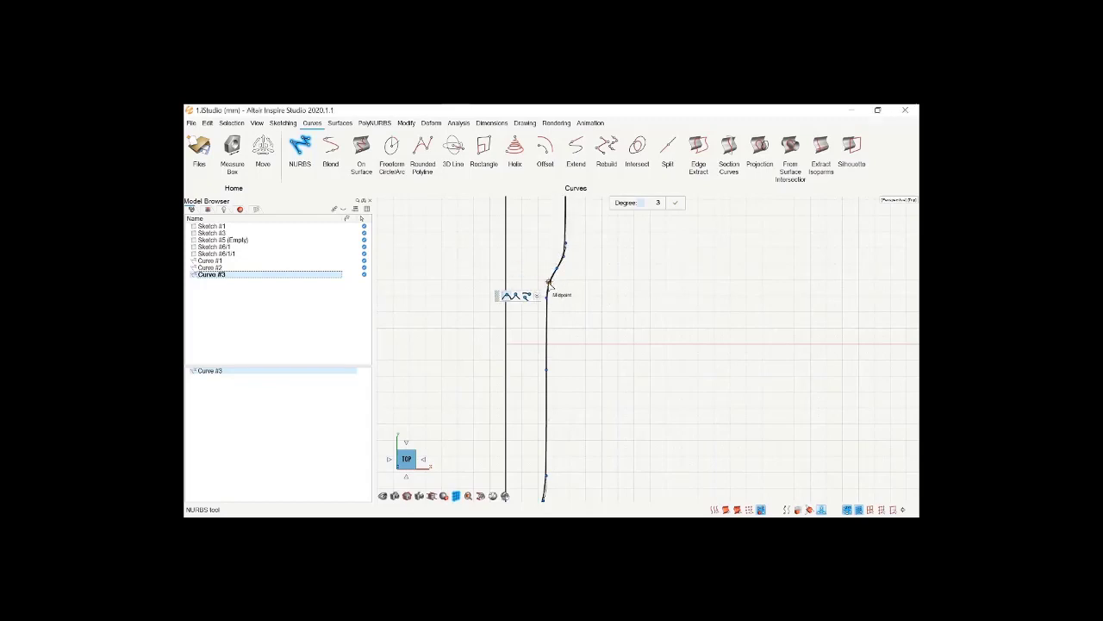
# Add a control point at the front bend of the top-view curve, align it with the top profile and finish editing
pyautogui.scroll(-5, 606, 301)
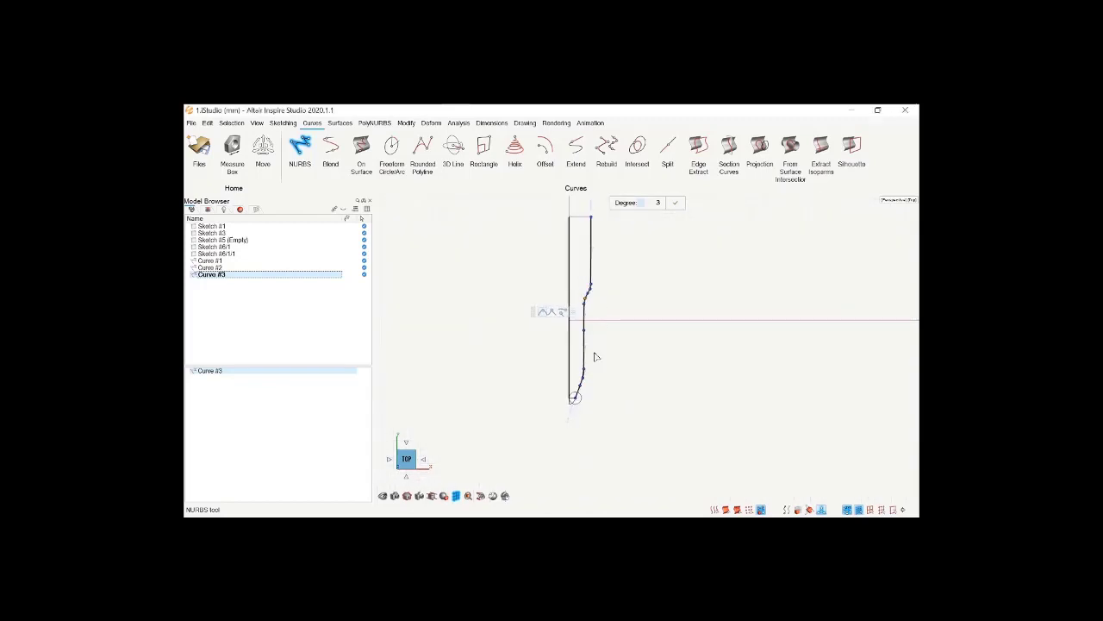
pyautogui.scroll(6, 585, 402)
pyautogui.scroll(2, 579, 400)
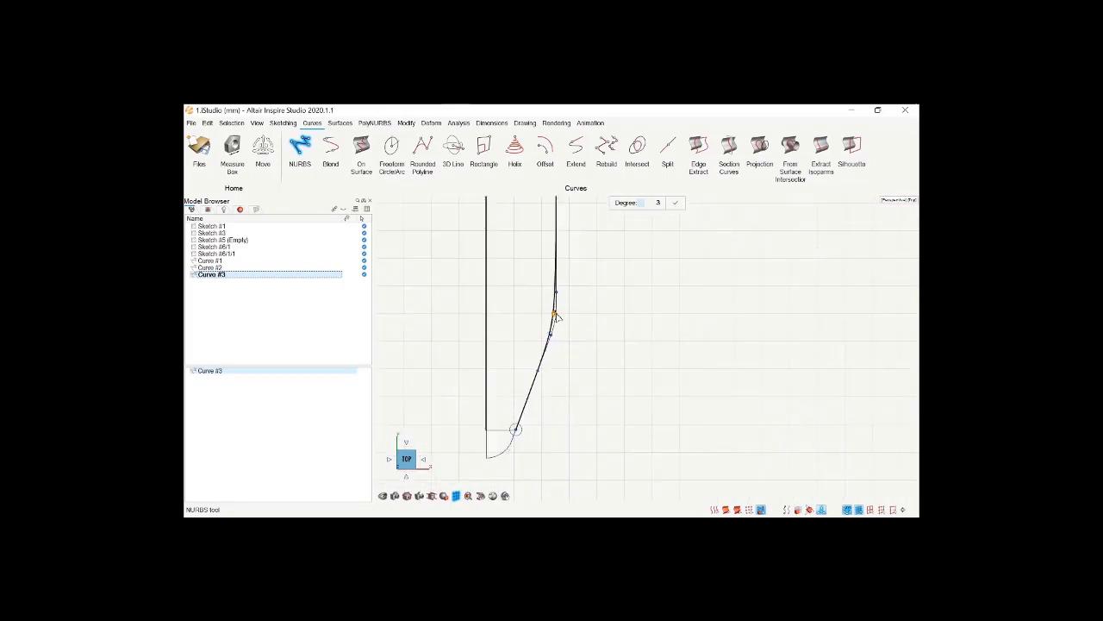
pyautogui.moveTo(554, 316); pyautogui.dragTo(557, 319)
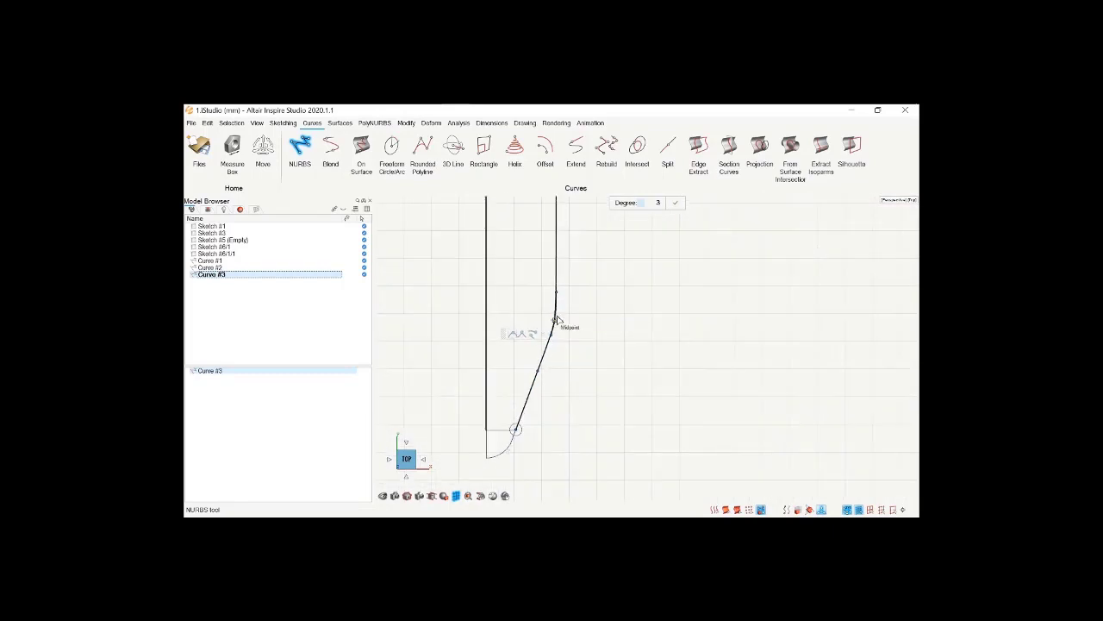
pyautogui.scroll(-3, 591, 377)
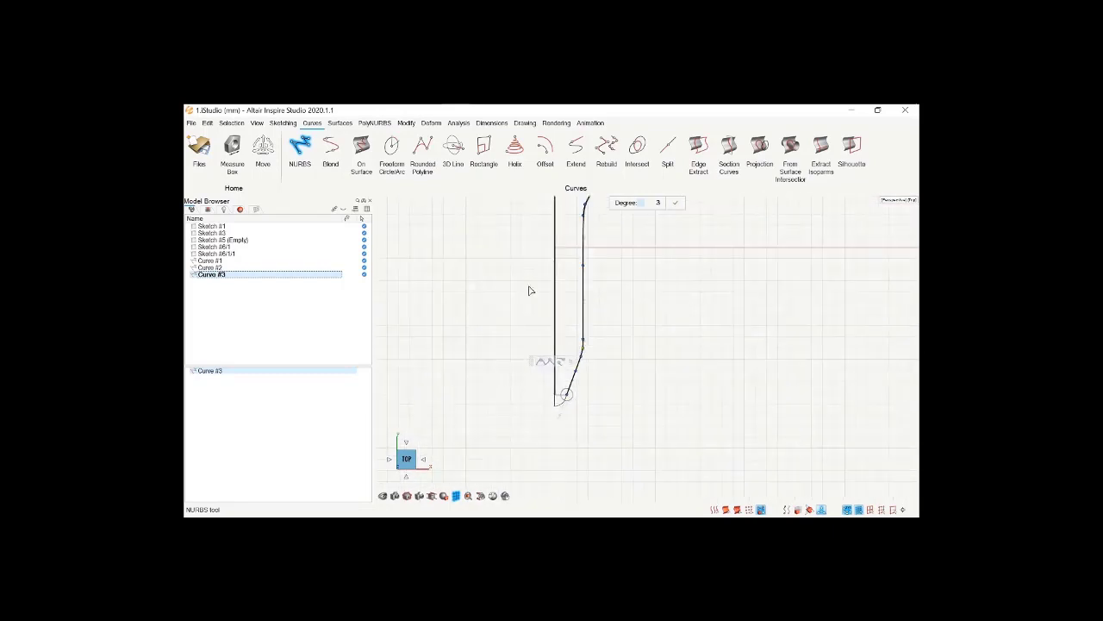
pyautogui.click(675, 204)
pyautogui.press('Escape')
# Examine the curve framework from several angles, including the rear and nose cross-section sketches
pyautogui.scroll(-3, 643, 354)
pyautogui.moveTo(642, 367); pyautogui.dragTo(603, 332, button='middle')
pyautogui.moveTo(655, 380); pyautogui.dragTo(641, 412, button='right')
pyautogui.scroll(3, 770, 227)
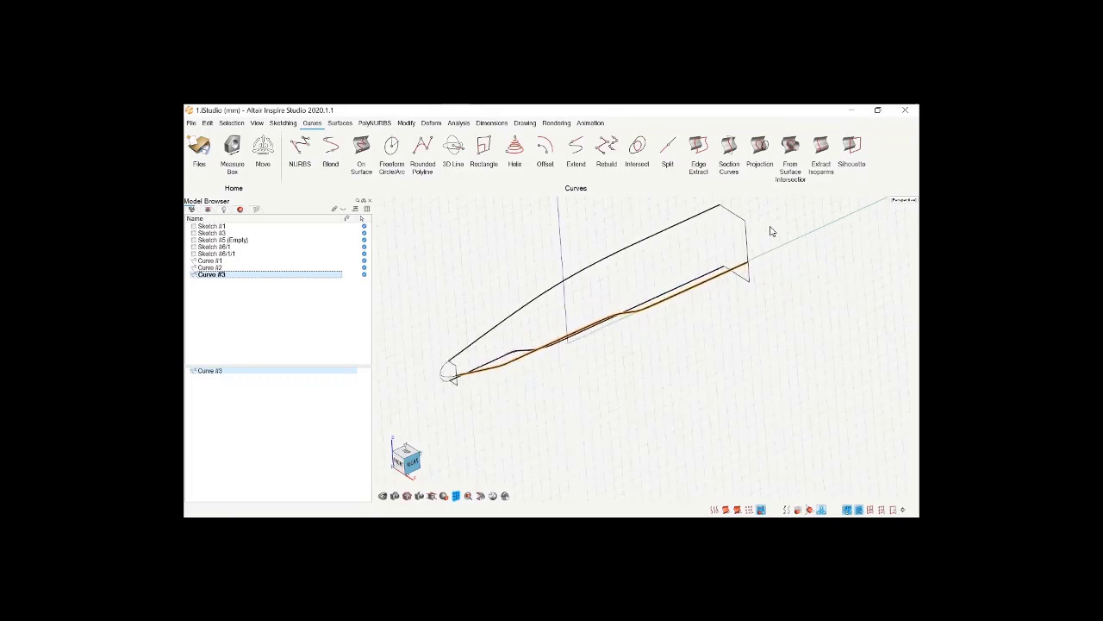
pyautogui.moveTo(640, 328); pyautogui.dragTo(640, 281, button='middle')
pyautogui.moveTo(642, 362); pyautogui.dragTo(616, 388, button='right')
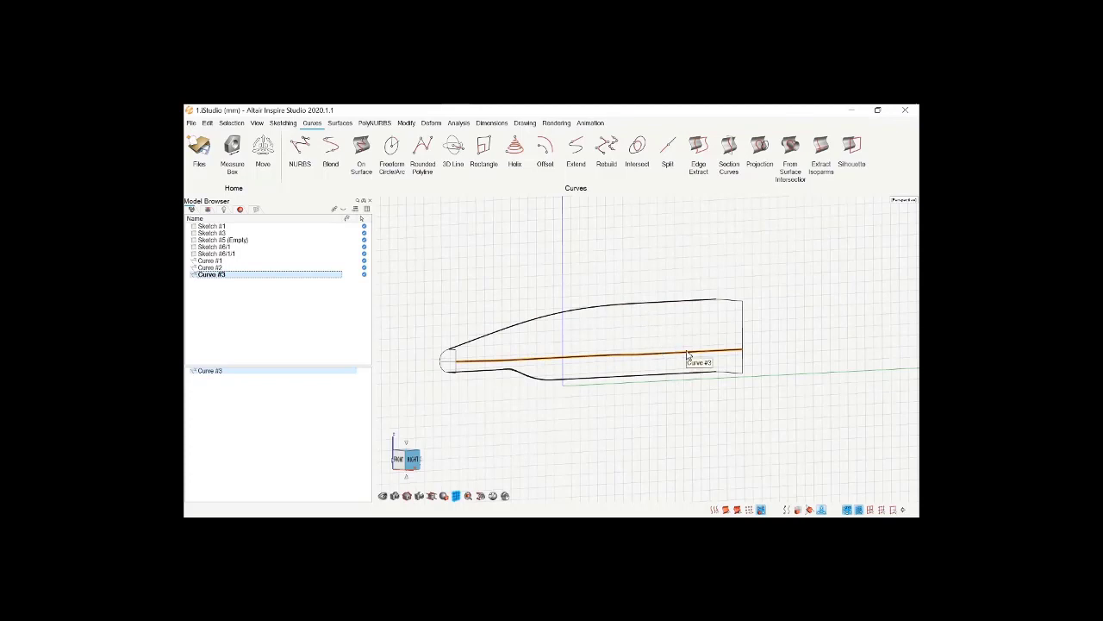
pyautogui.click(743, 319)
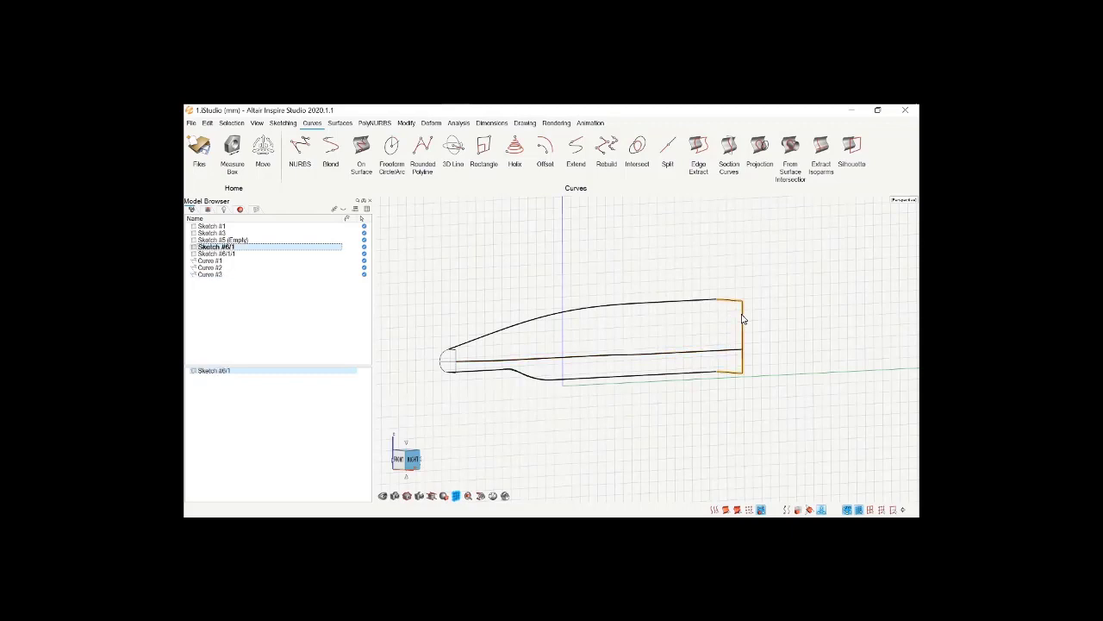
pyautogui.click(457, 360)
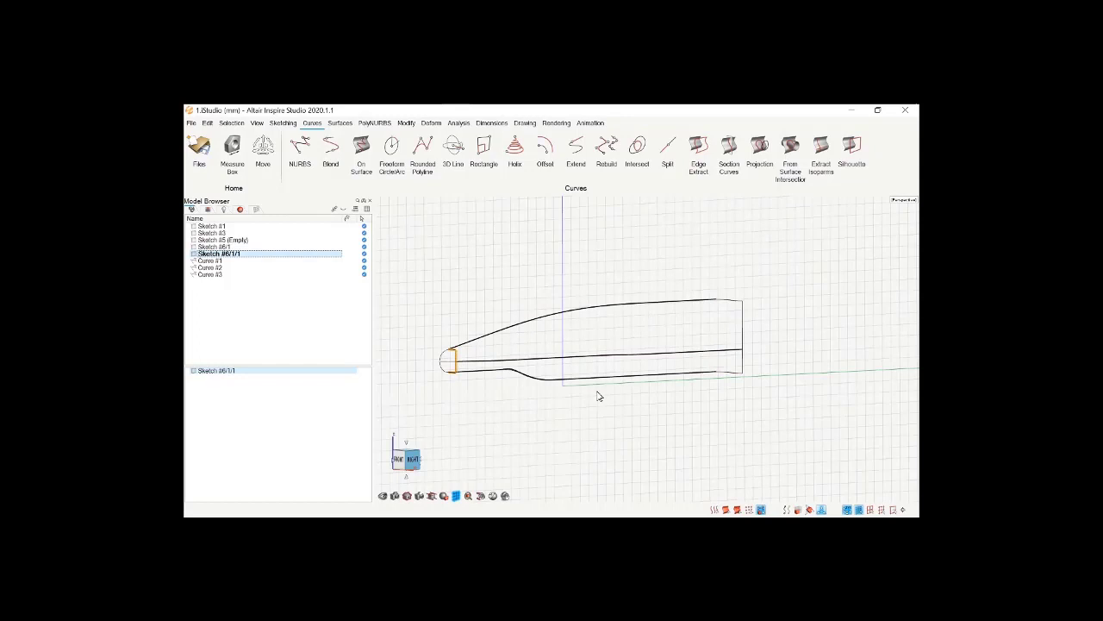
pyautogui.moveTo(517, 405); pyautogui.dragTo(586, 430, button='middle')
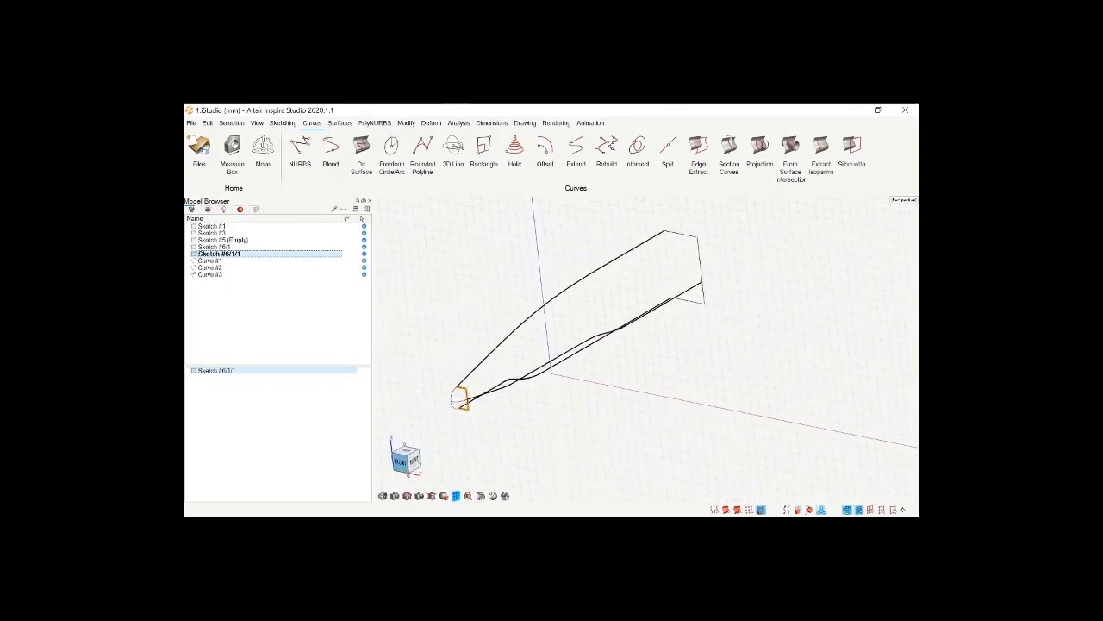
pyautogui.moveTo(560, 327); pyautogui.dragTo(540, 307, button='right')
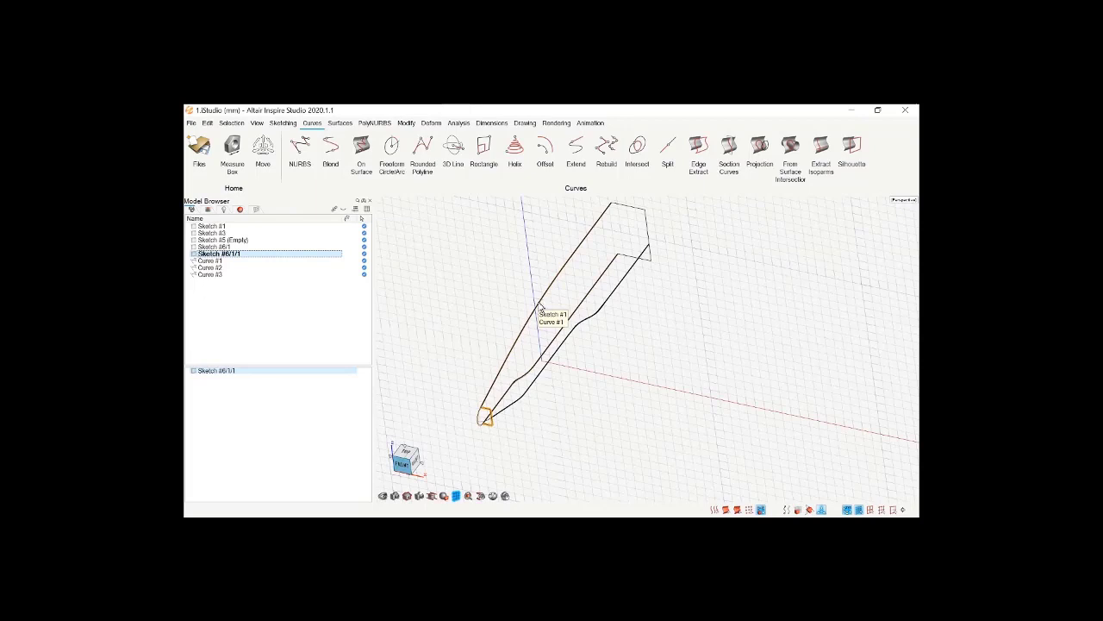
pyautogui.scroll(-3, 658, 312)
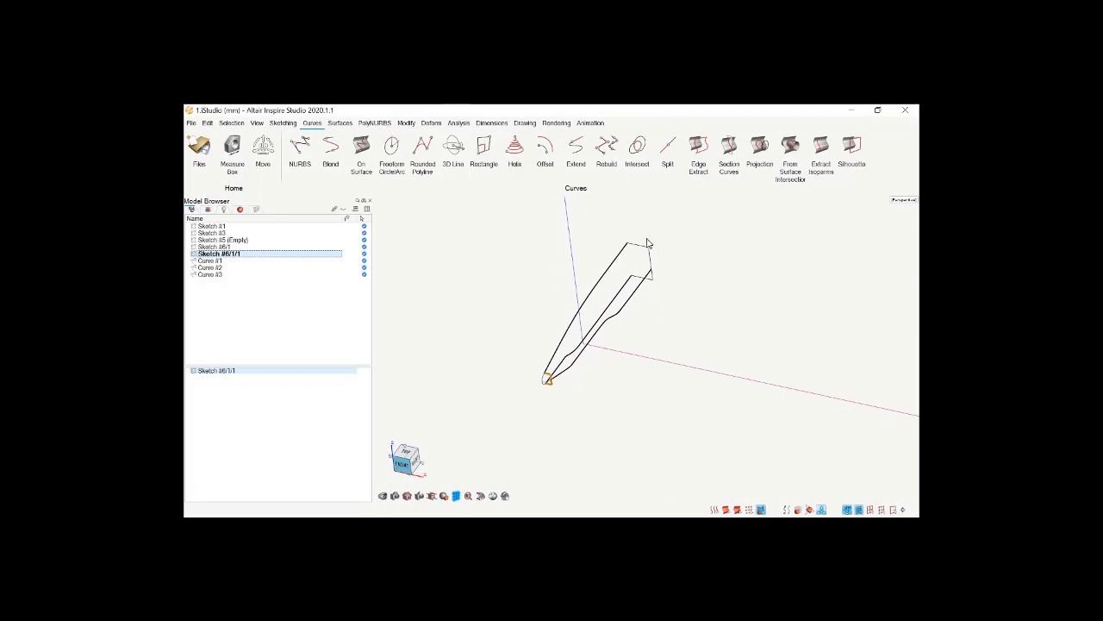
pyautogui.scroll(3, 649, 244)
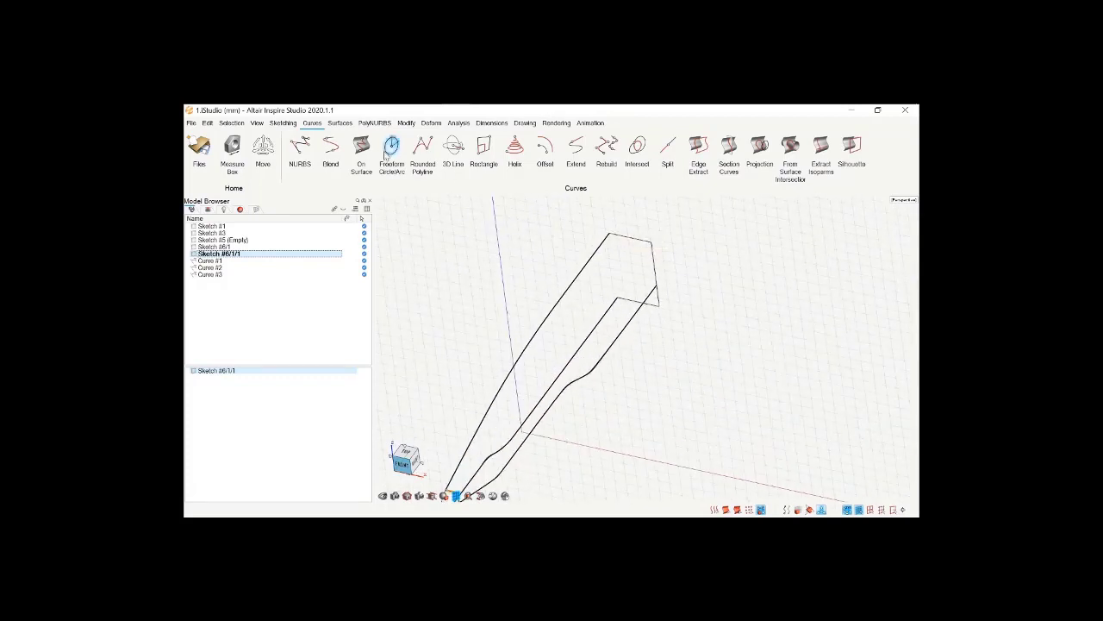
# Start a NURBS curve at the rear end of the upper curve and place control points around the rear section's upper corner and down its side
pyautogui.click(300, 146)
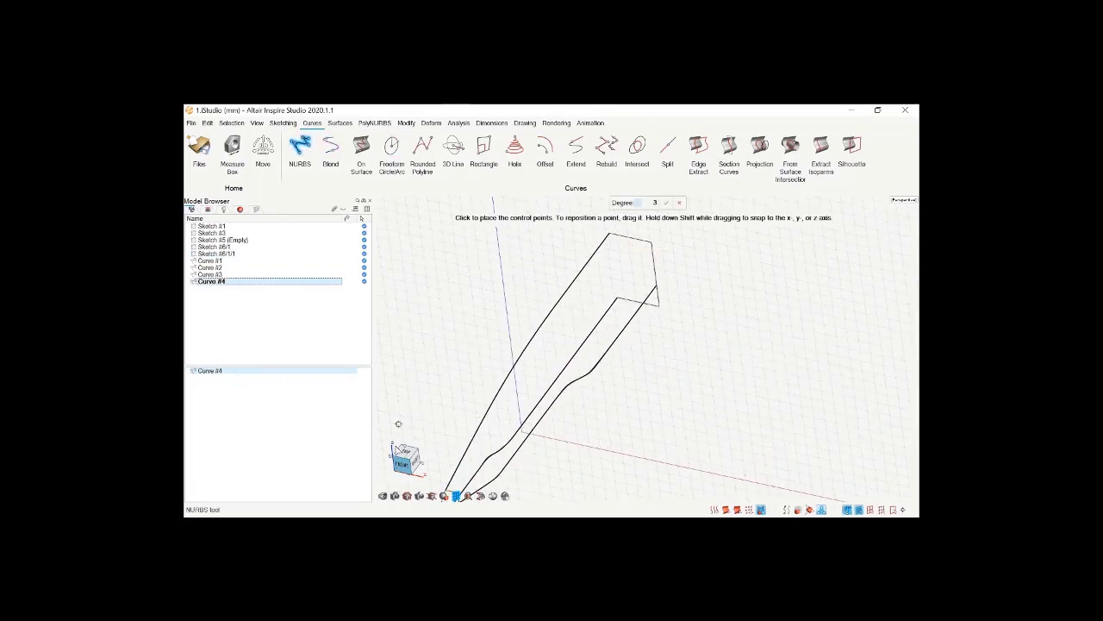
pyautogui.click(403, 464)
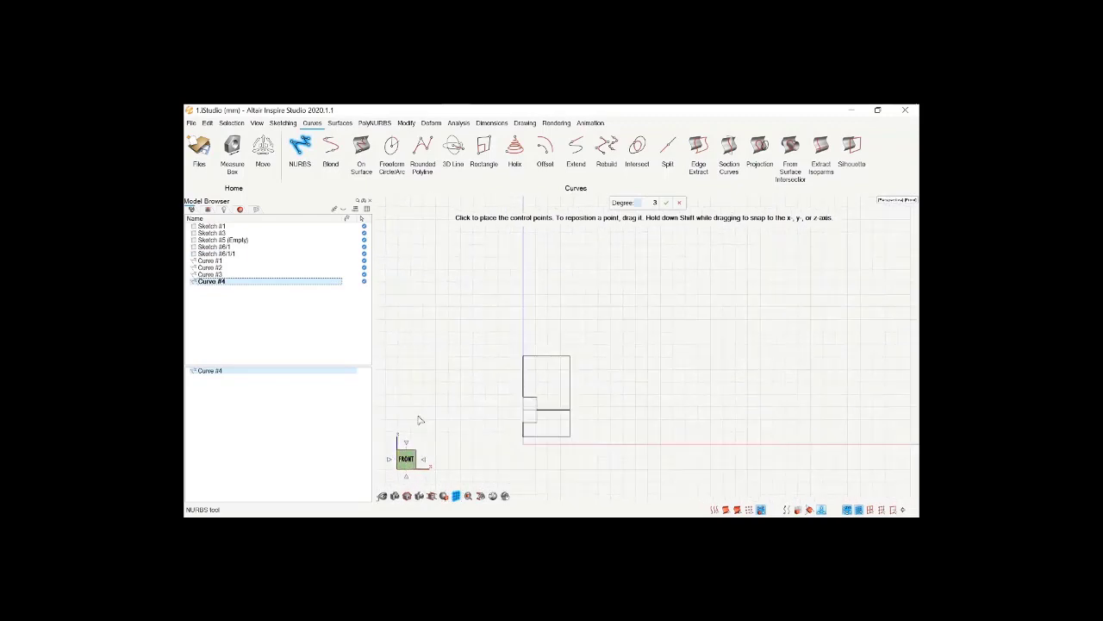
pyautogui.scroll(3, 509, 374)
pyautogui.moveTo(541, 351); pyautogui.dragTo(589, 333, button='middle')
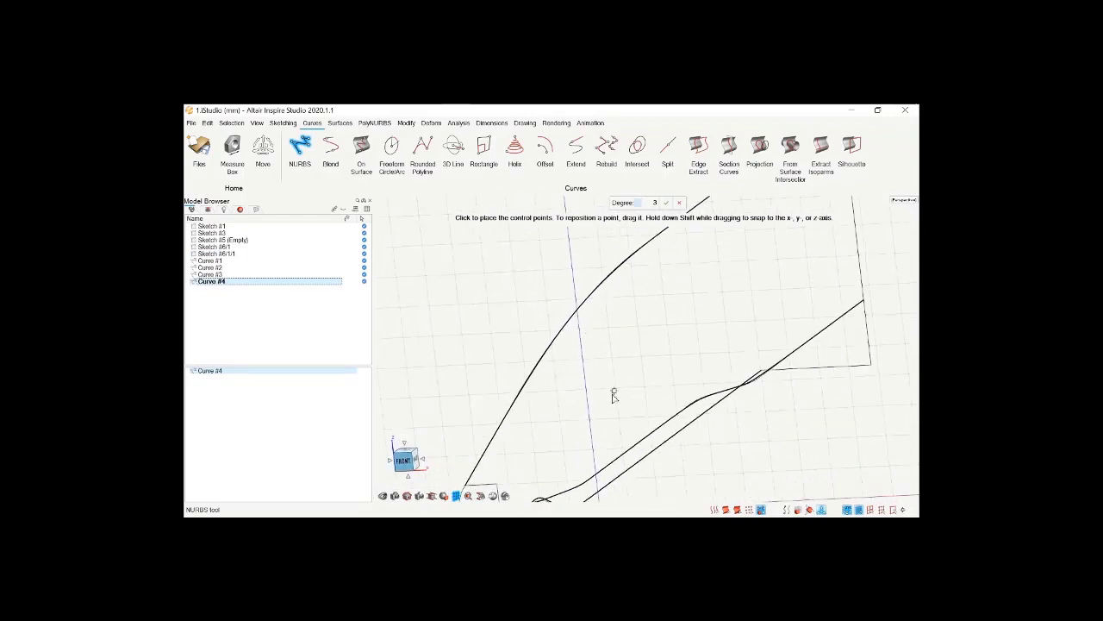
pyautogui.scroll(-3, 614, 395)
pyautogui.scroll(2, 675, 309)
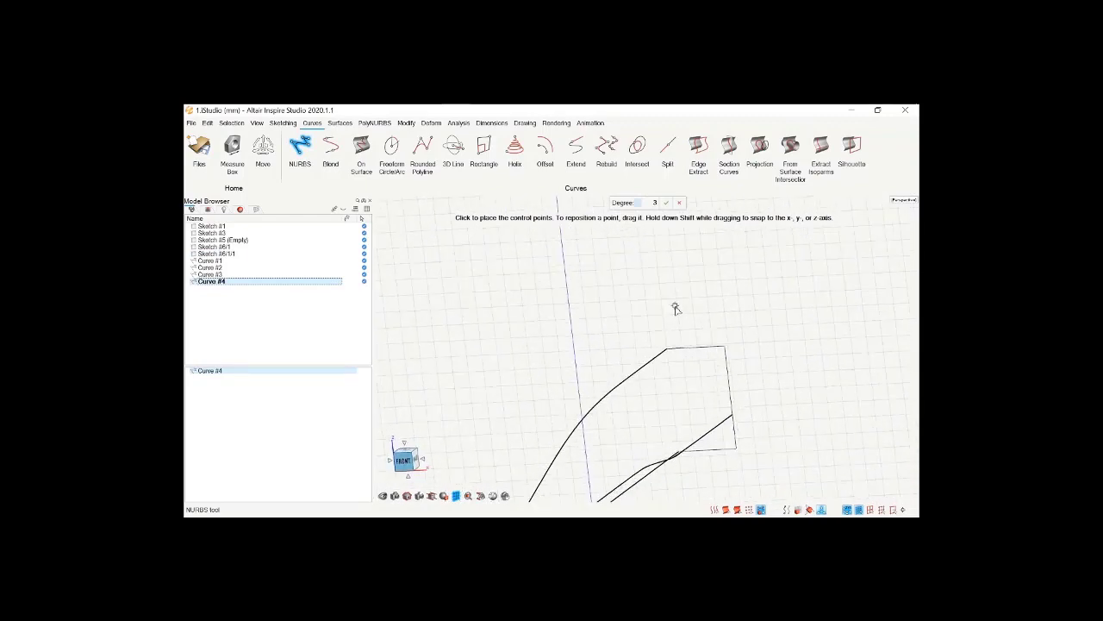
pyautogui.scroll(2, 681, 342)
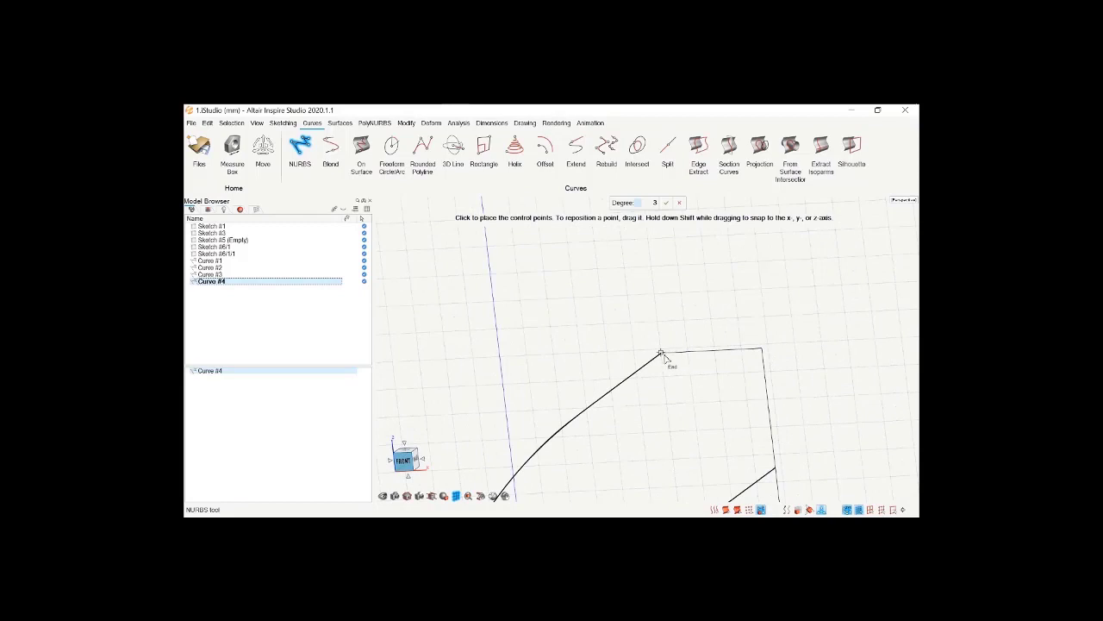
pyautogui.click(711, 352)
pyautogui.click(742, 349)
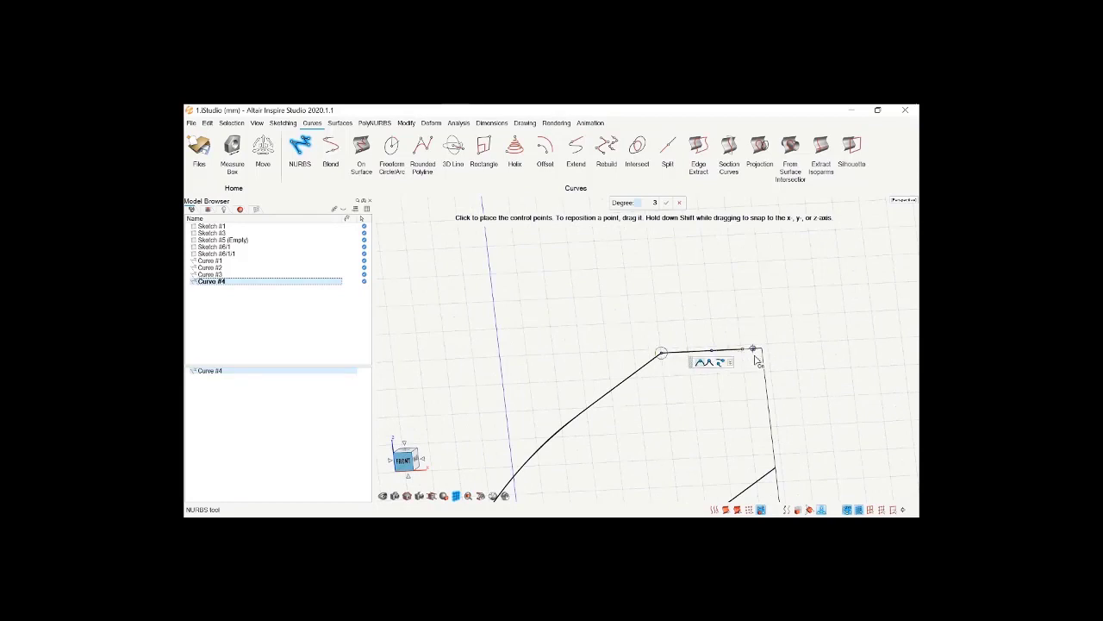
pyautogui.click(763, 362)
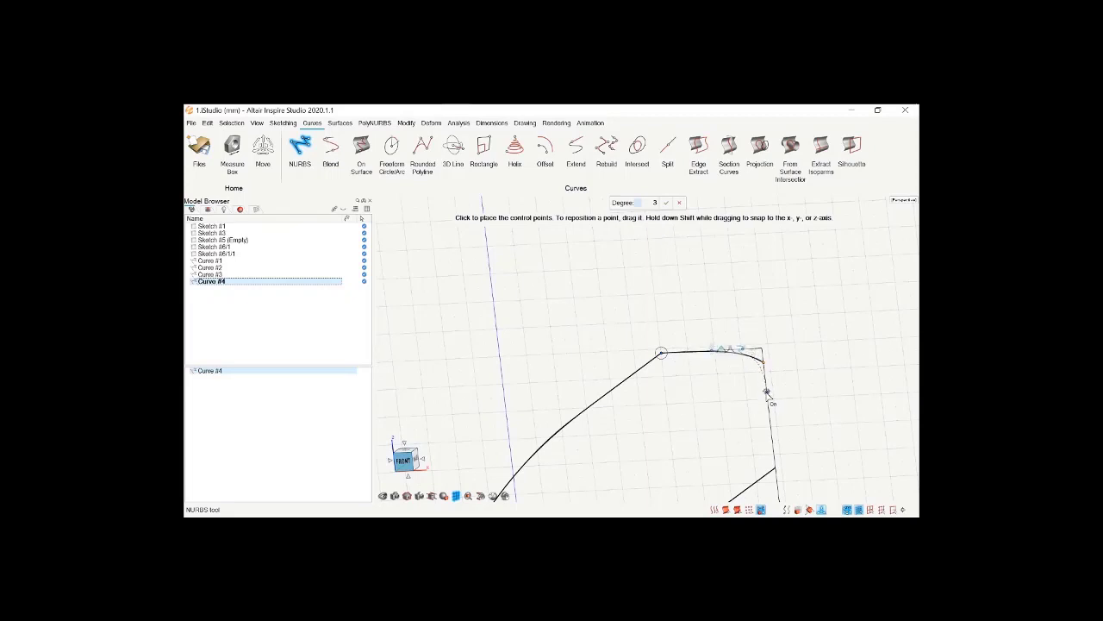
pyautogui.click(767, 393)
pyautogui.click(771, 427)
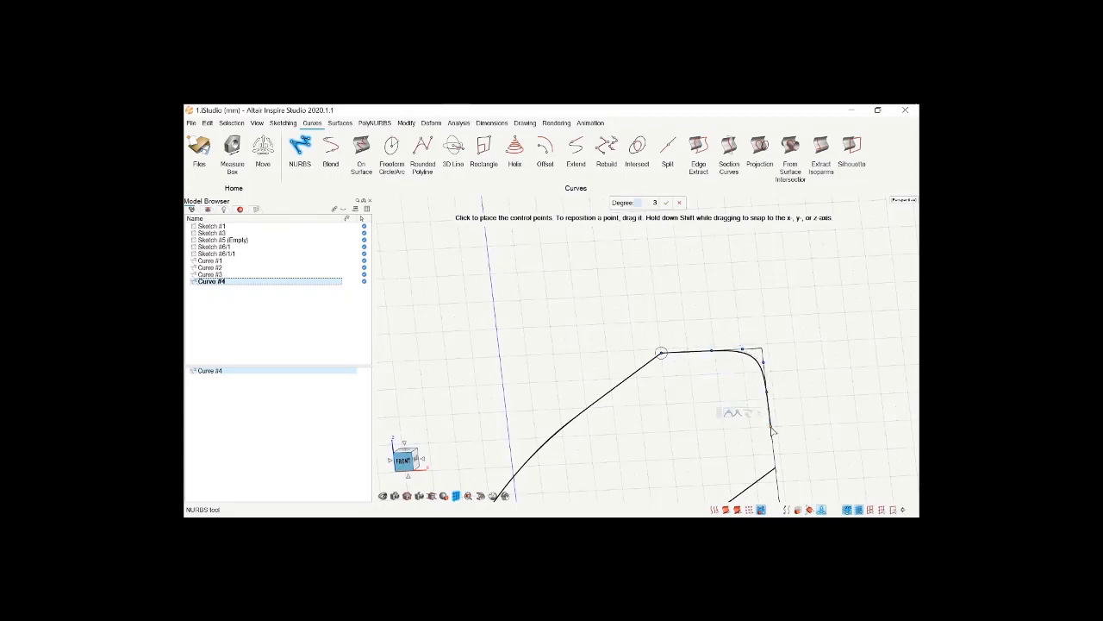
# Continue the control points around the rear section's lower corner to the rear end of the lower curve and finish the curve
pyautogui.scroll(-3, 727, 450)
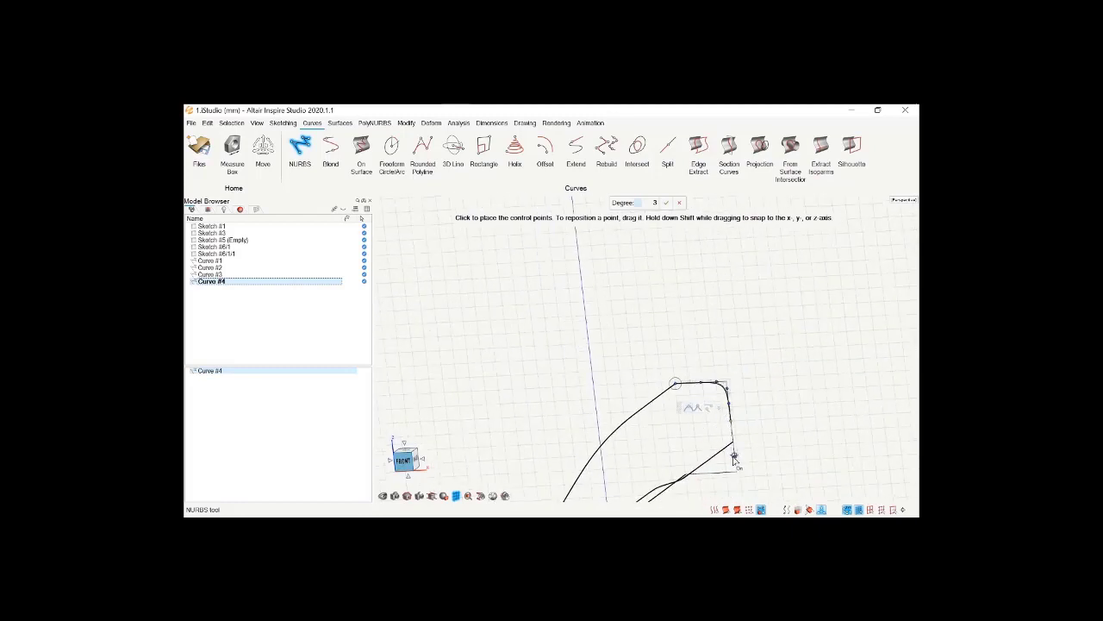
pyautogui.scroll(3, 734, 461)
pyautogui.scroll(-3, 714, 405)
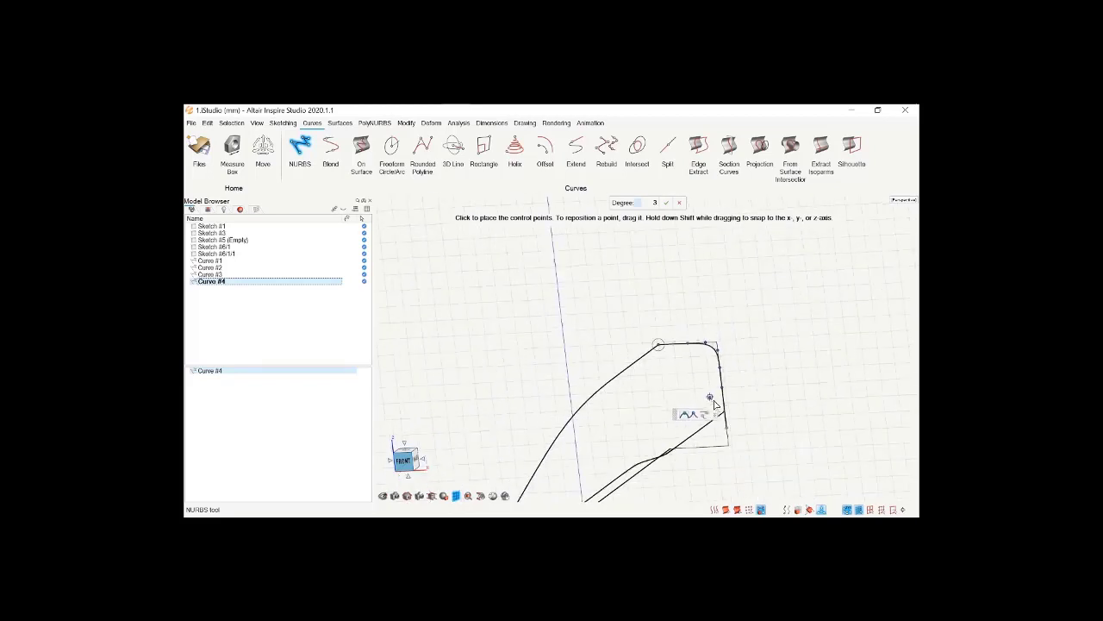
pyautogui.scroll(3, 730, 444)
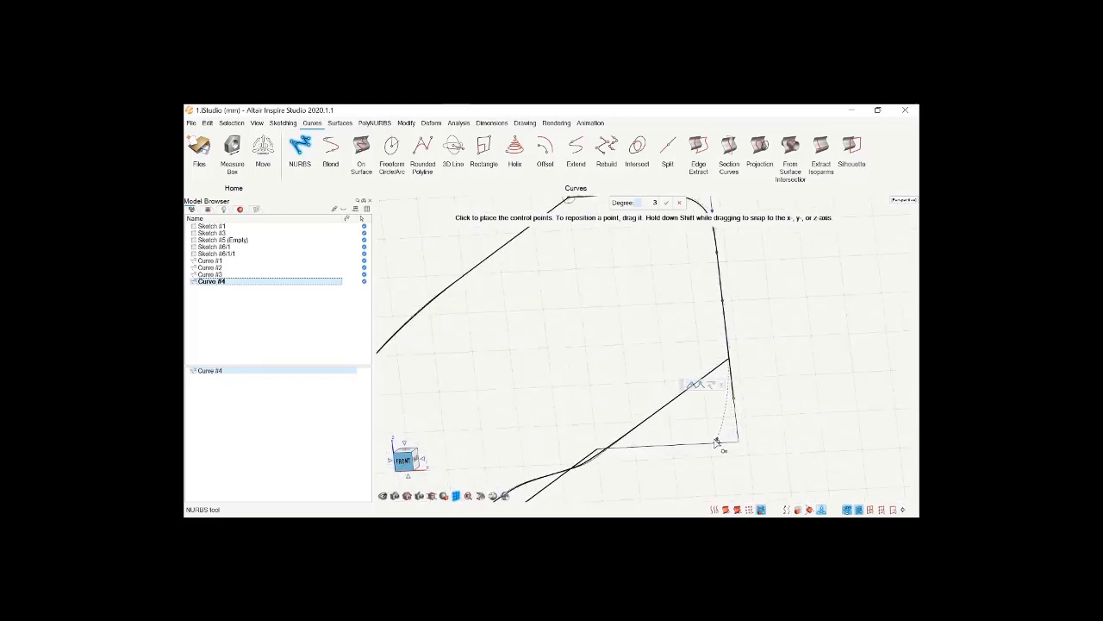
pyautogui.click(700, 445)
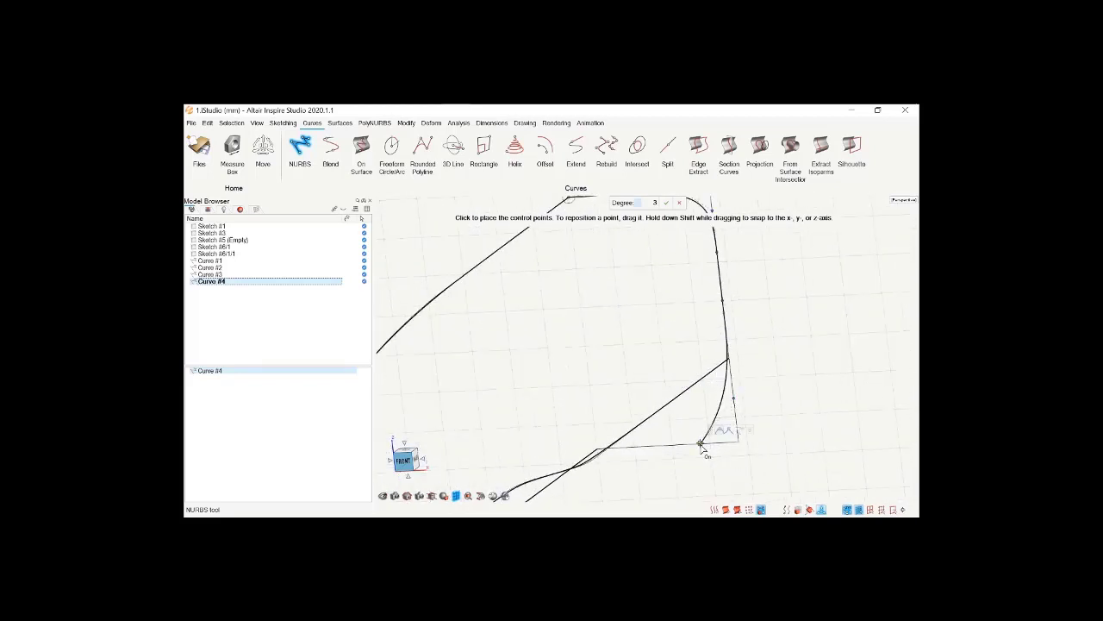
pyautogui.click(635, 449)
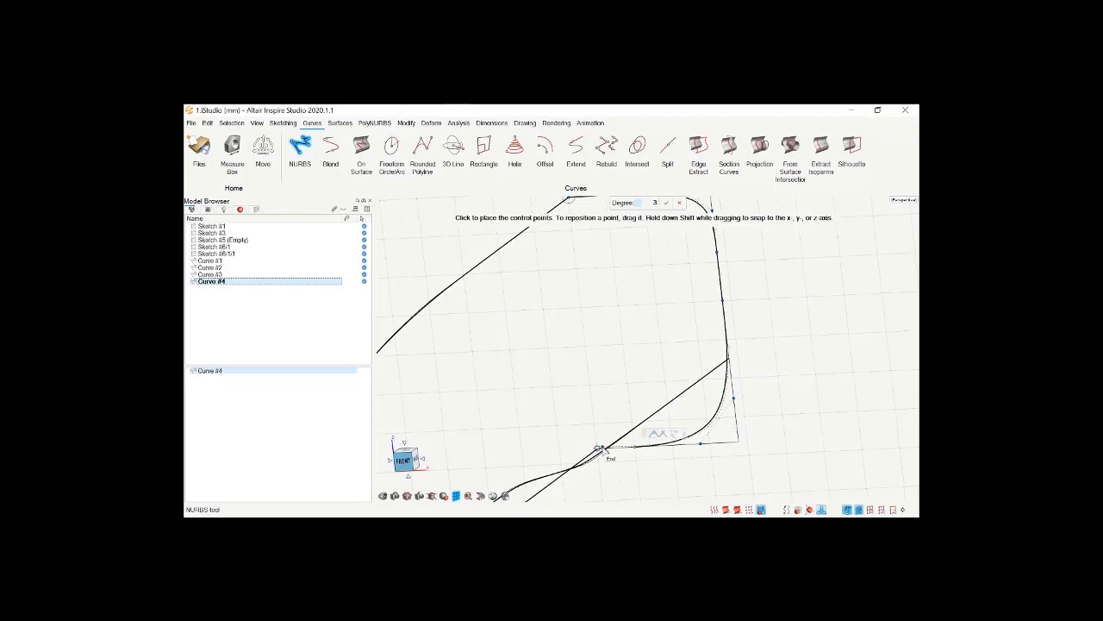
pyautogui.click(598, 449)
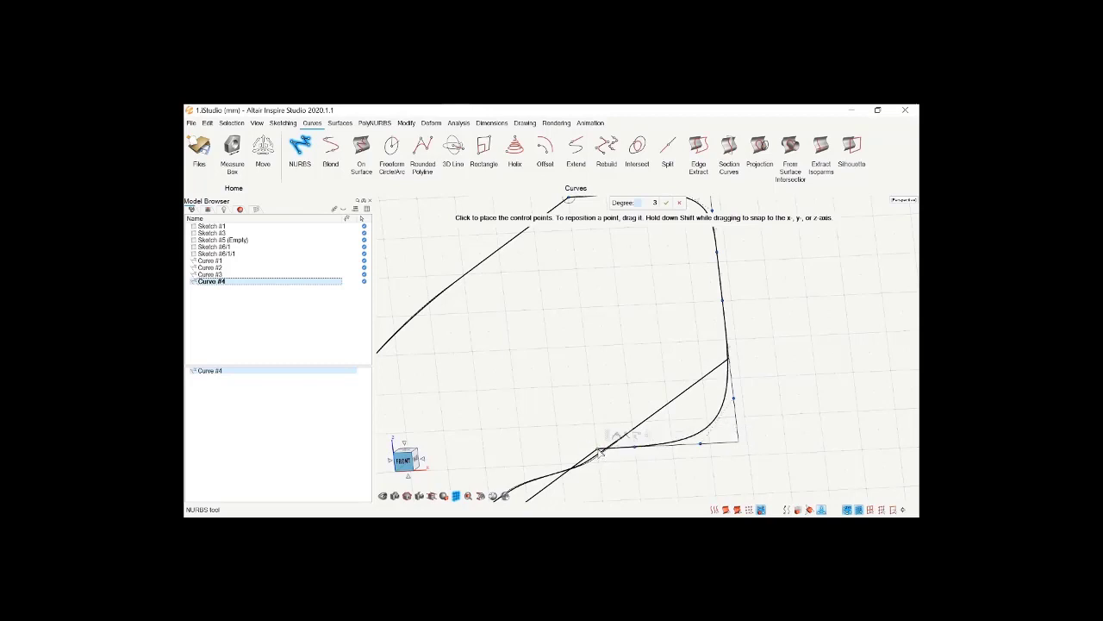
pyautogui.scroll(4, 757, 438)
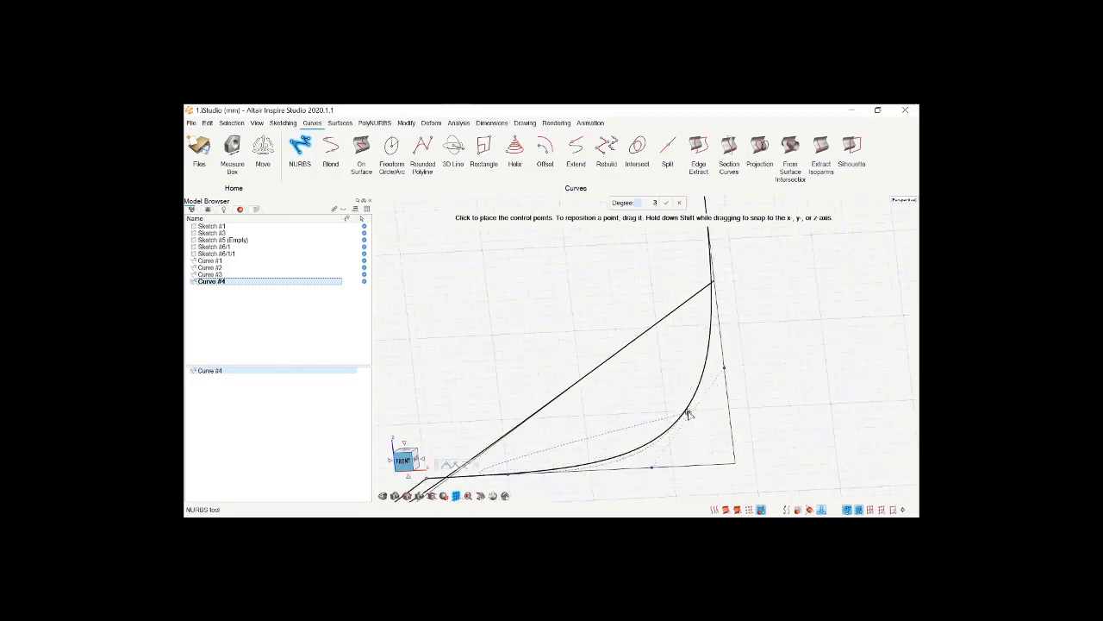
pyautogui.rightClick(656, 329)
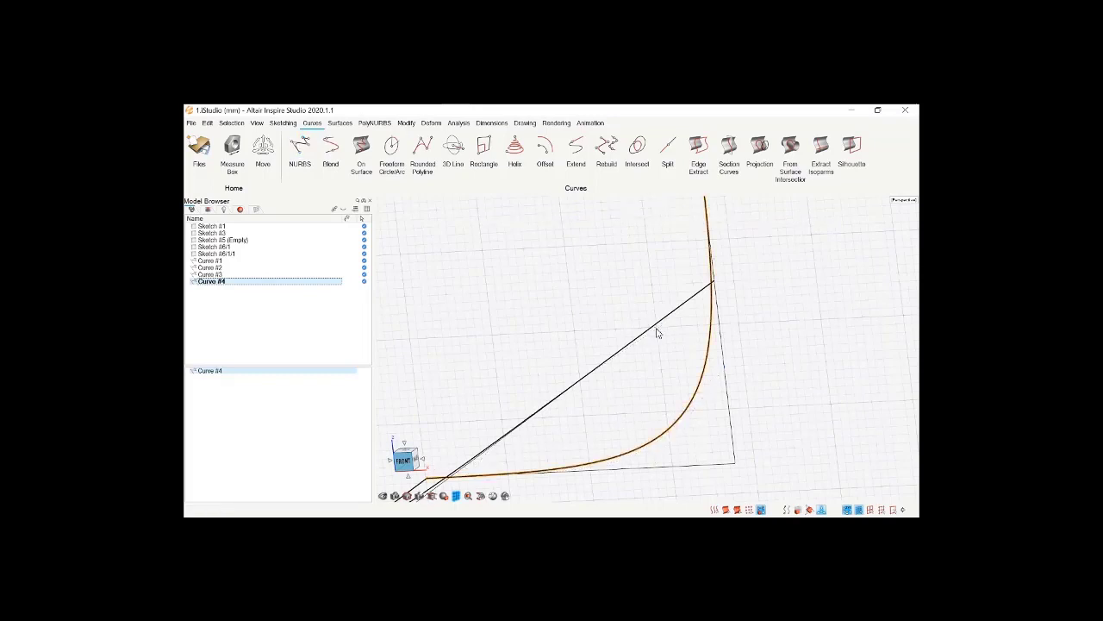
# Reopen the rear section curve for editing and add control points on both sides of its upper corner, aligned with the sketch
pyautogui.click(705, 369)
pyautogui.doubleClick(705, 369)
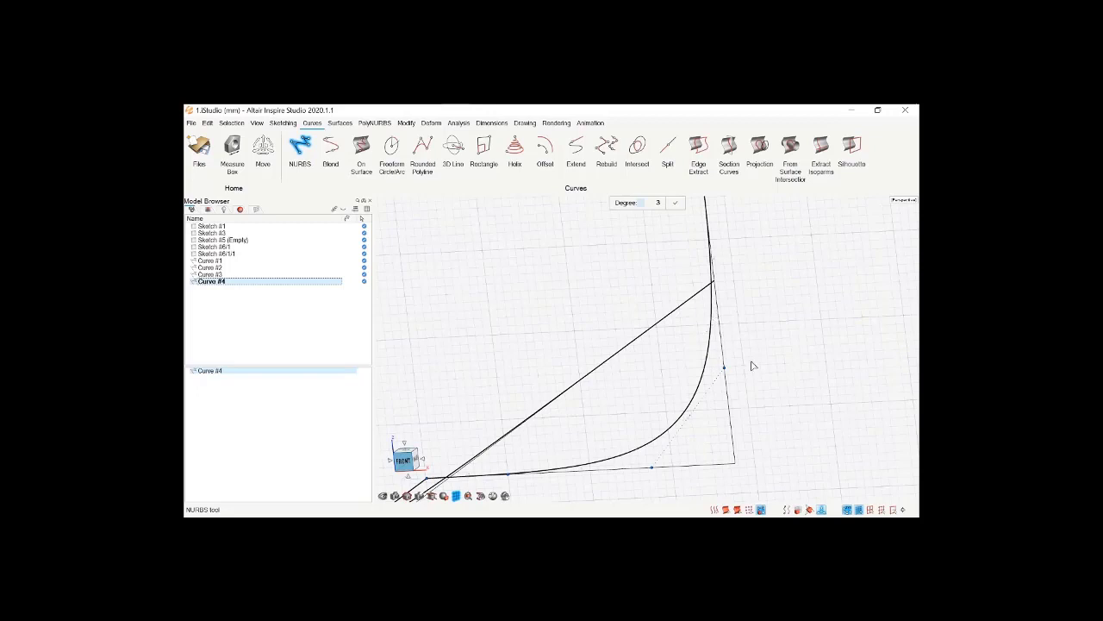
pyautogui.scroll(-5, 738, 350)
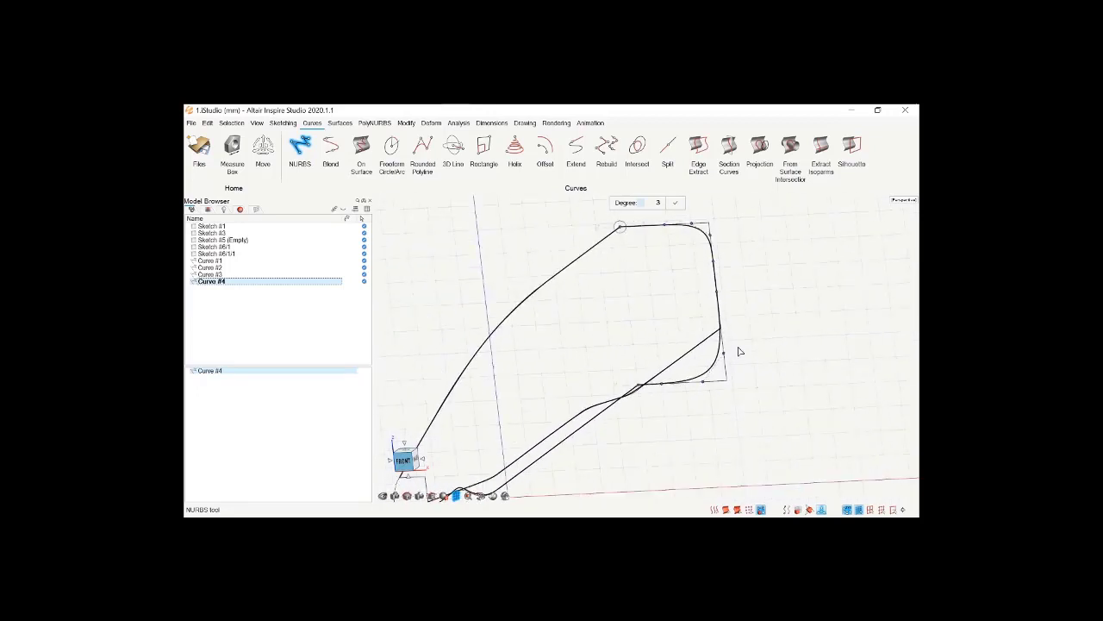
pyautogui.scroll(4, 689, 244)
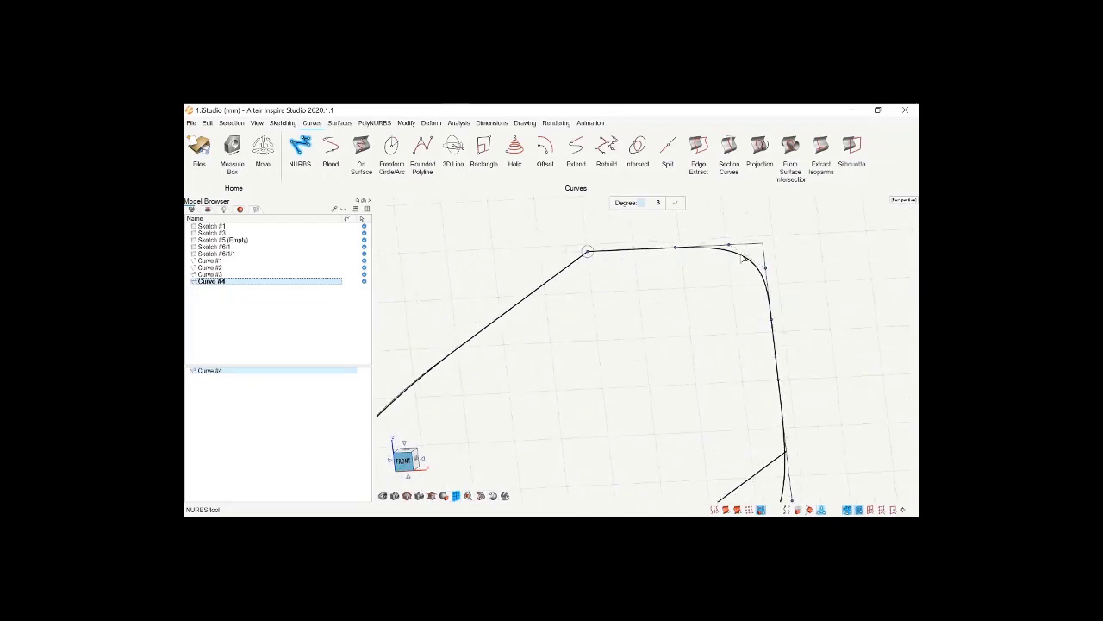
pyautogui.moveTo(748, 257); pyautogui.dragTo(748, 244)
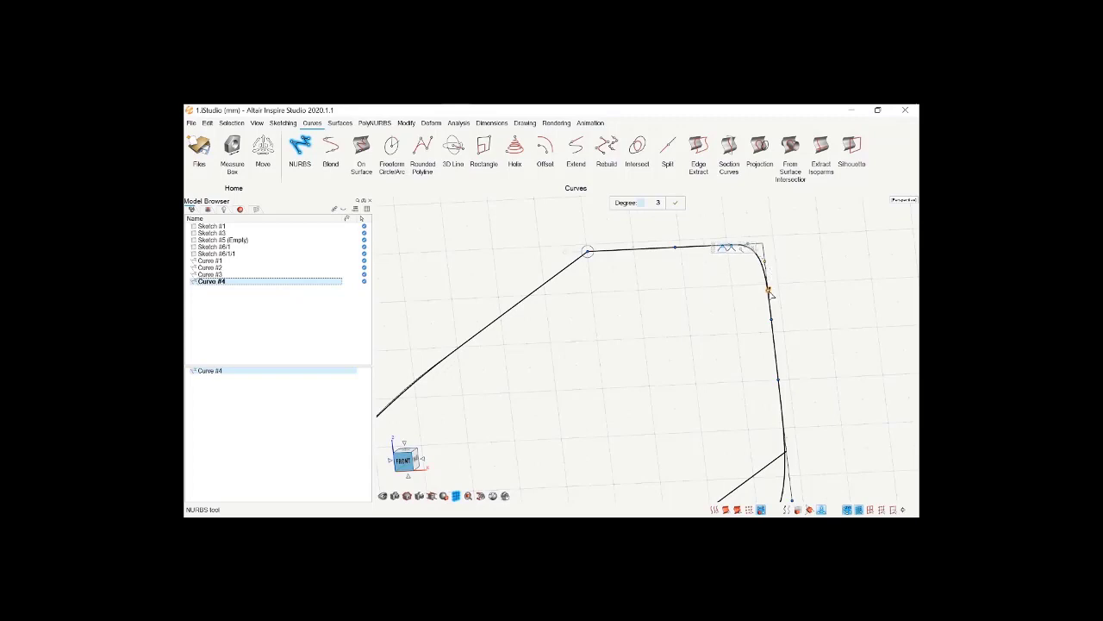
pyautogui.moveTo(768, 290); pyautogui.dragTo(765, 277)
pyautogui.scroll(-2, 744, 323)
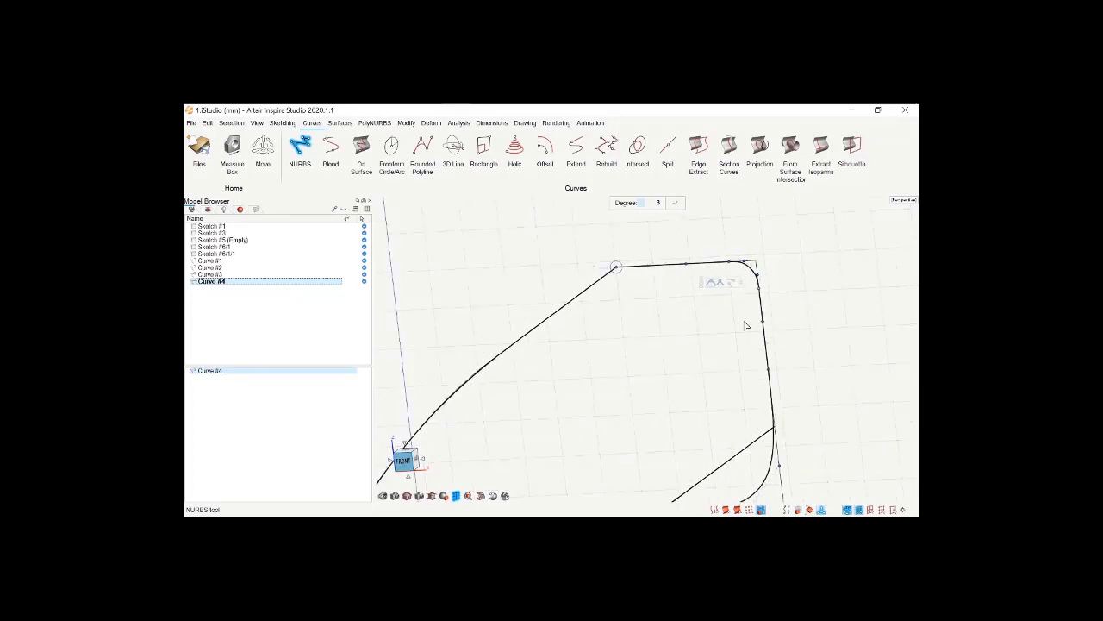
# Tighten the rear section curve around the sketch's lower corner by adjusting its control points, and finish editing the curve
pyautogui.moveTo(746, 326); pyautogui.dragTo(752, 412, button='right')
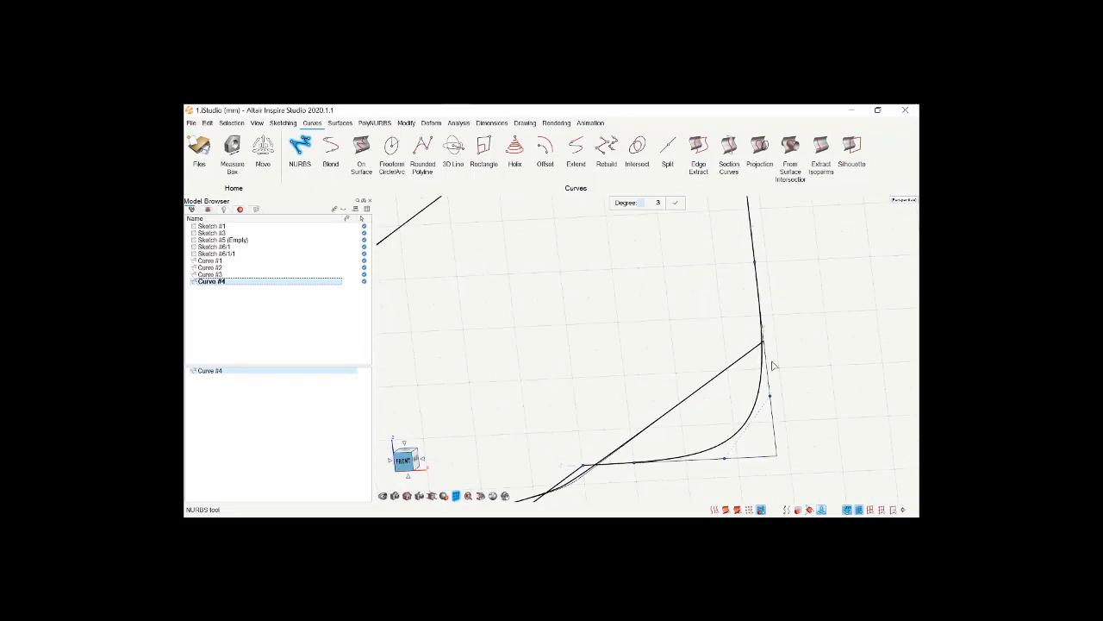
pyautogui.moveTo(761, 328); pyautogui.dragTo(766, 370)
pyautogui.scroll(-6, 767, 443)
pyautogui.scroll(5, 741, 468)
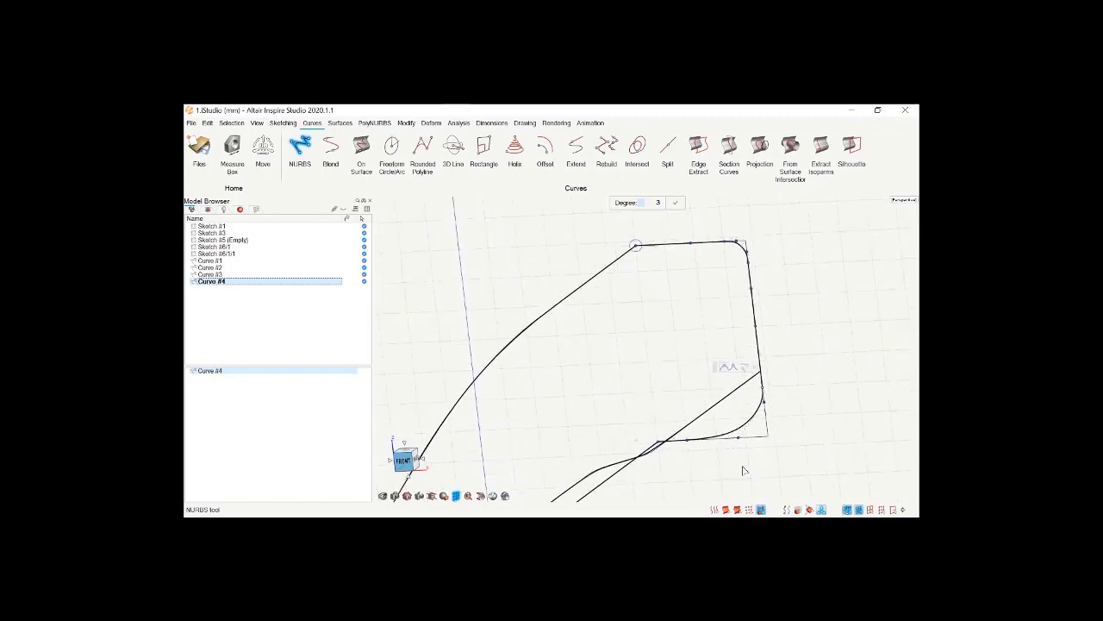
pyautogui.moveTo(705, 436); pyautogui.dragTo(780, 412)
pyautogui.scroll(-4, 803, 364)
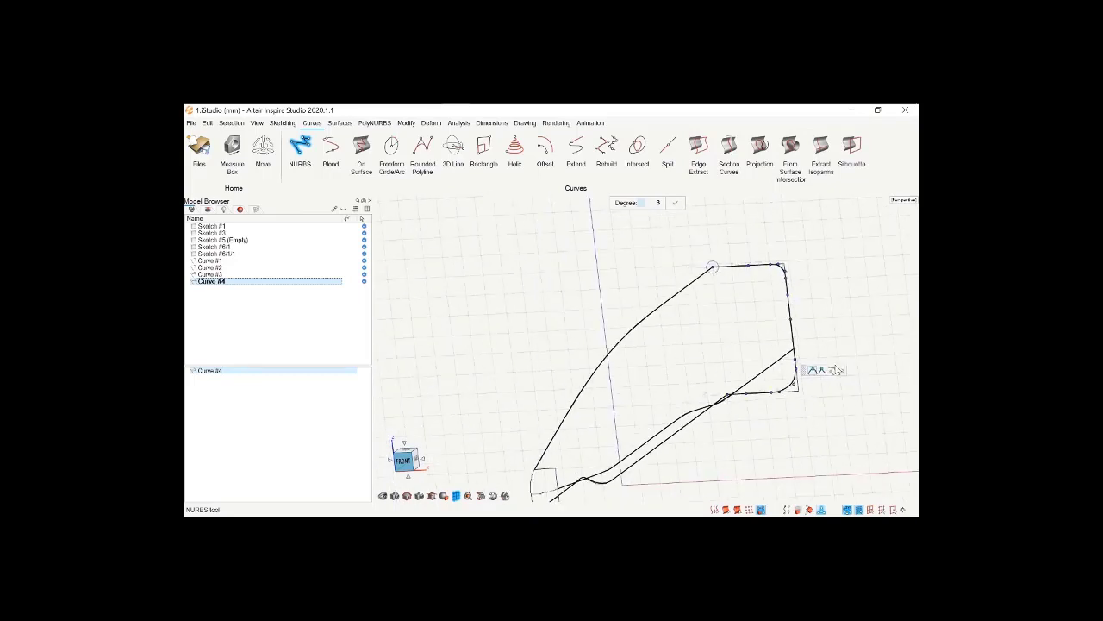
pyautogui.rightClick(716, 367)
pyautogui.click(742, 281)
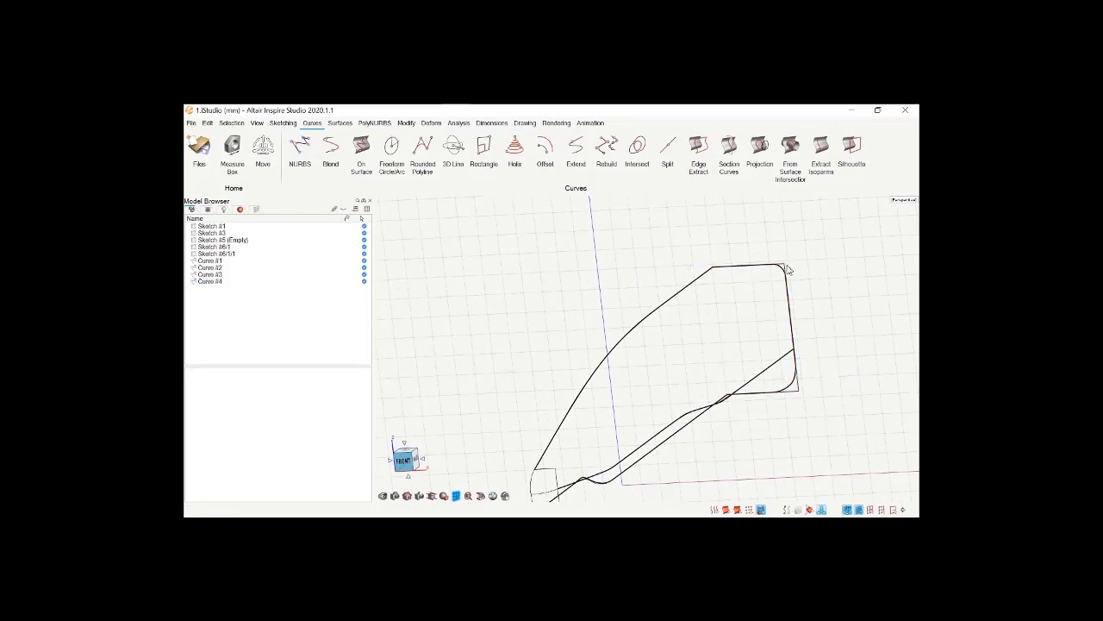
# Hide the rear cross-section sketch
pyautogui.click(787, 270)
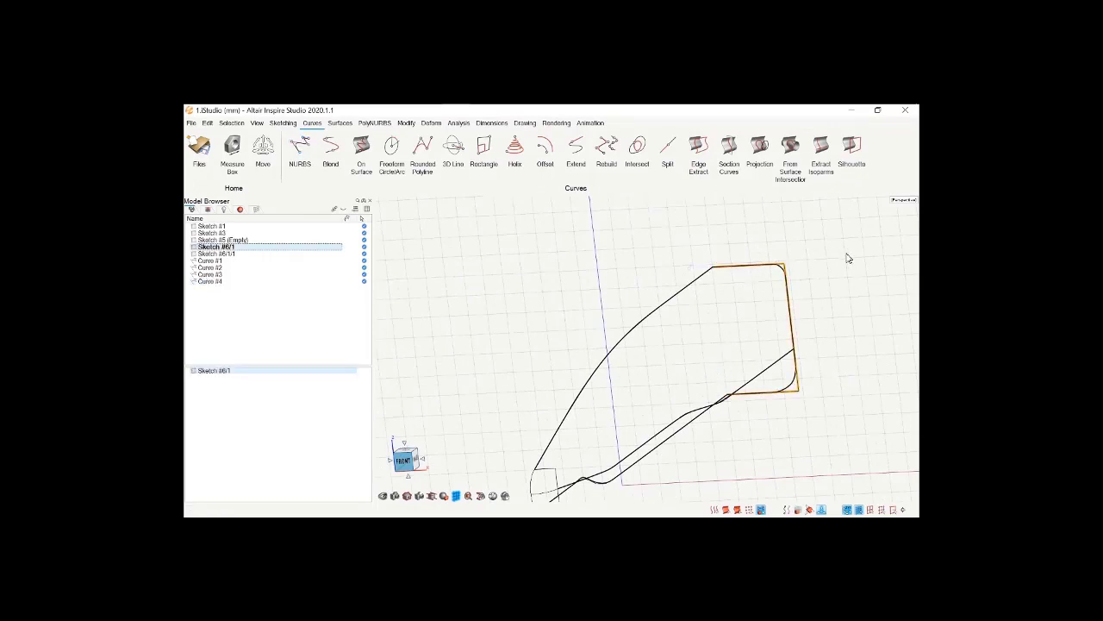
pyautogui.press('h')
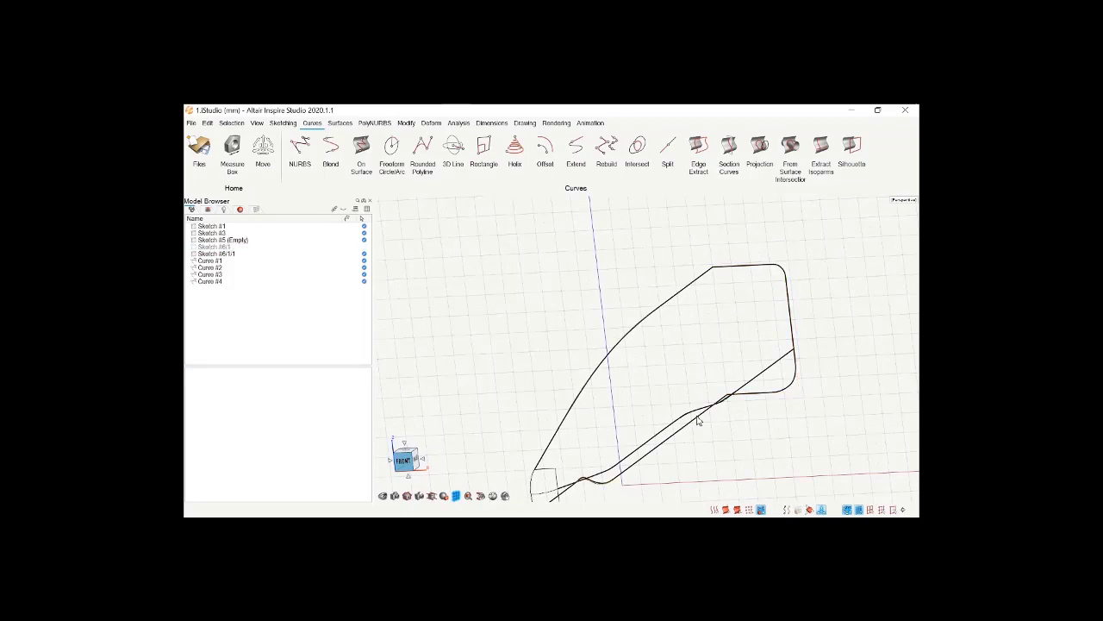
pyautogui.scroll(-3, 724, 376)
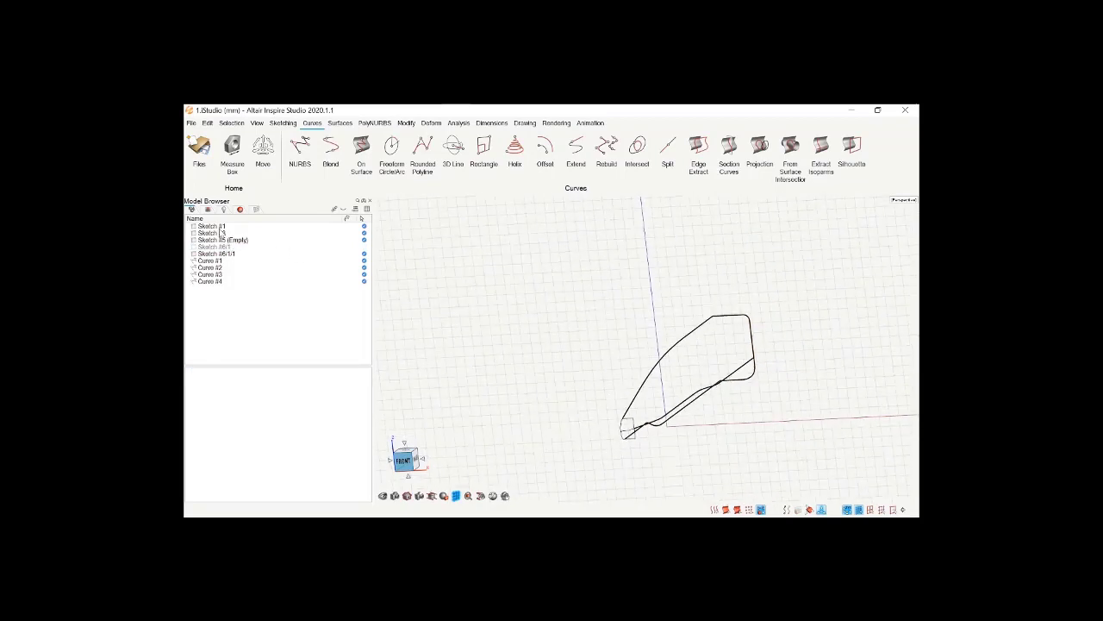
# Draw a degree 3 NURBS curve around the nose cross-section sketch, from the upper curve's front end to the lower curve's front end
pyautogui.scroll(3, 682, 440)
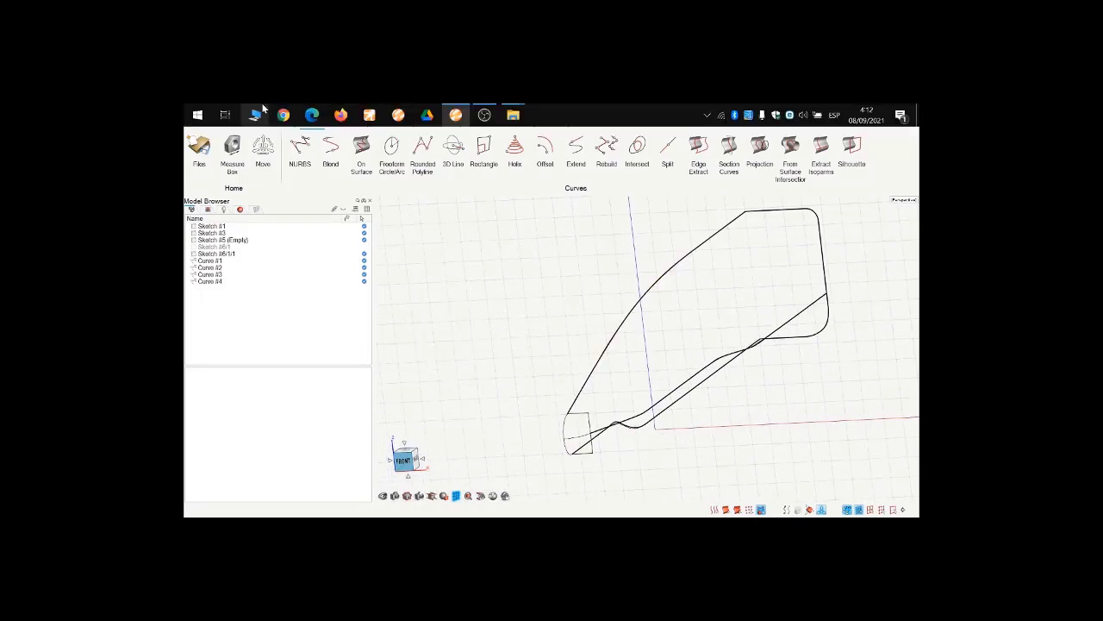
pyautogui.click(299, 147)
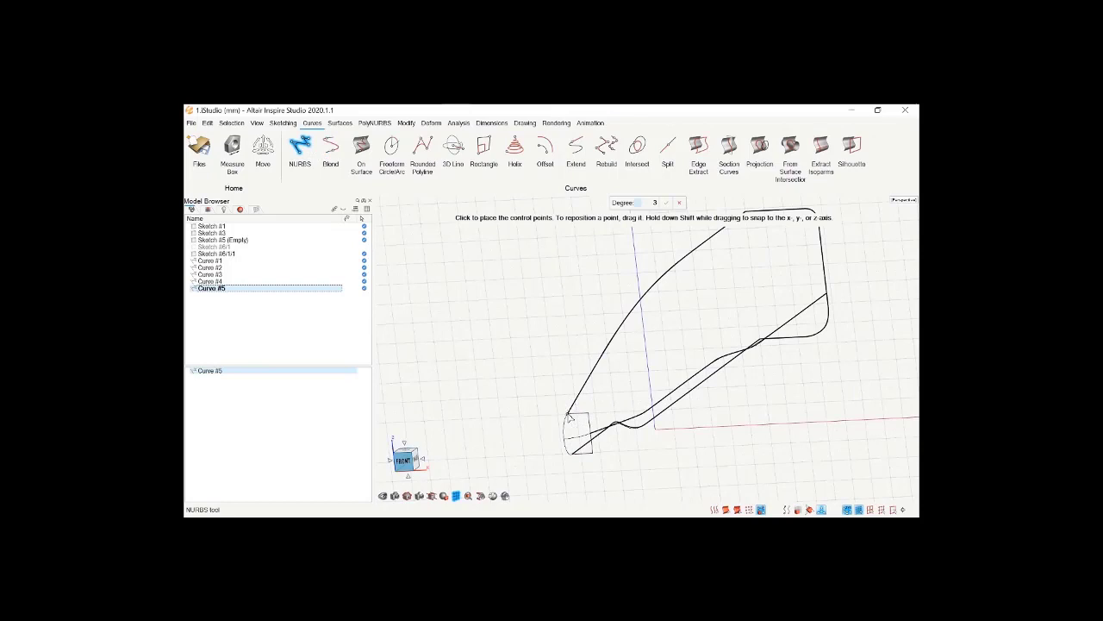
pyautogui.scroll(3, 569, 418)
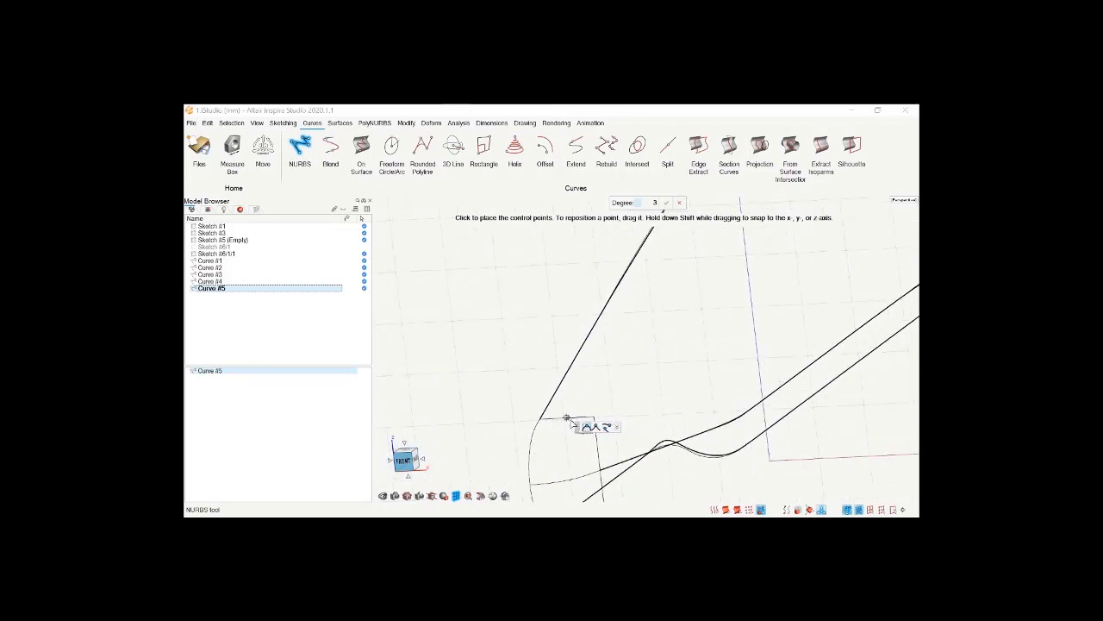
pyautogui.click(567, 418)
pyautogui.click(596, 437)
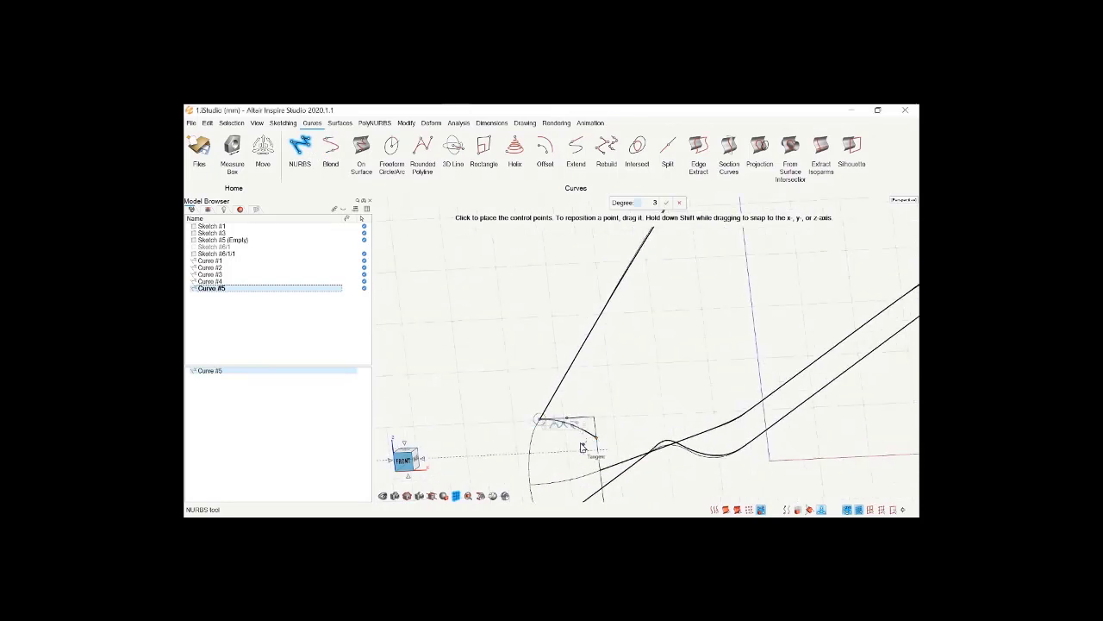
pyautogui.scroll(-3, 579, 438)
pyautogui.scroll(3, 576, 435)
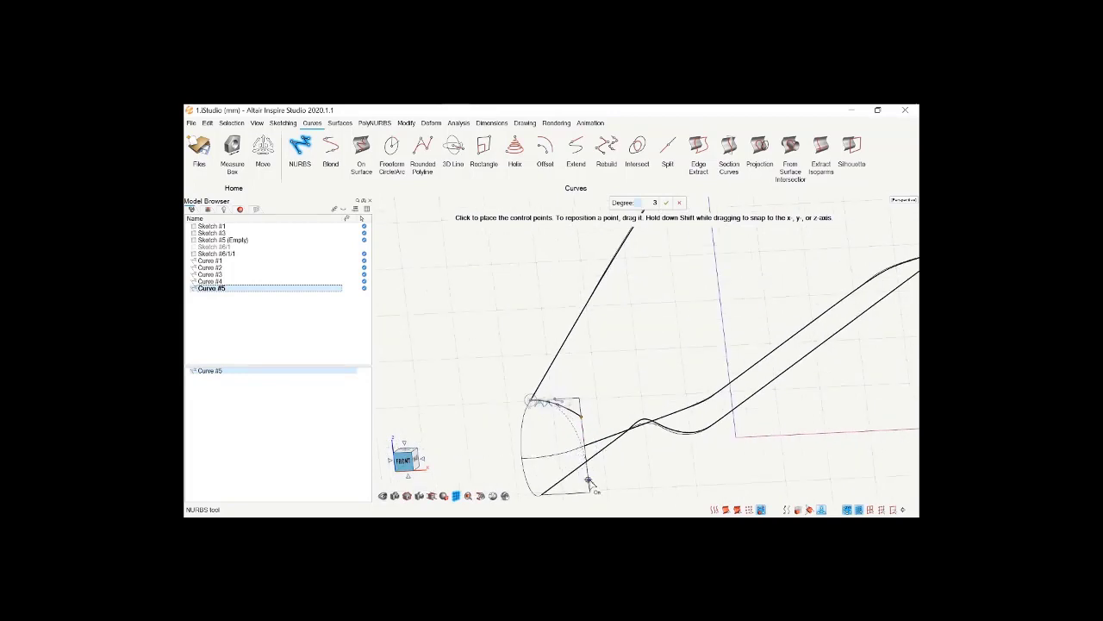
pyautogui.click(589, 480)
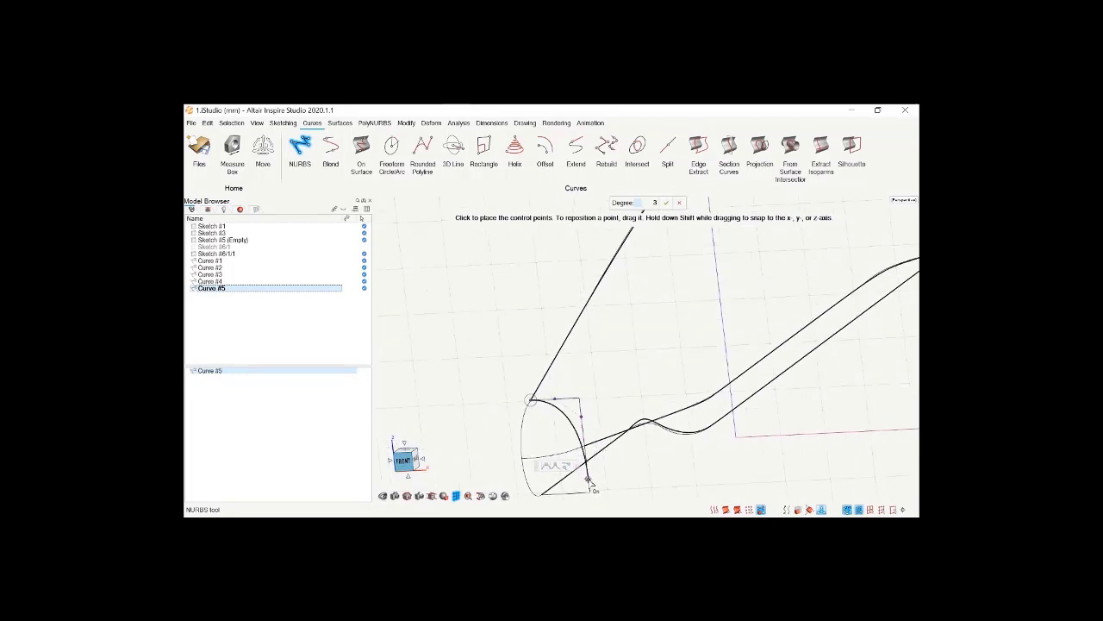
pyautogui.click(541, 495)
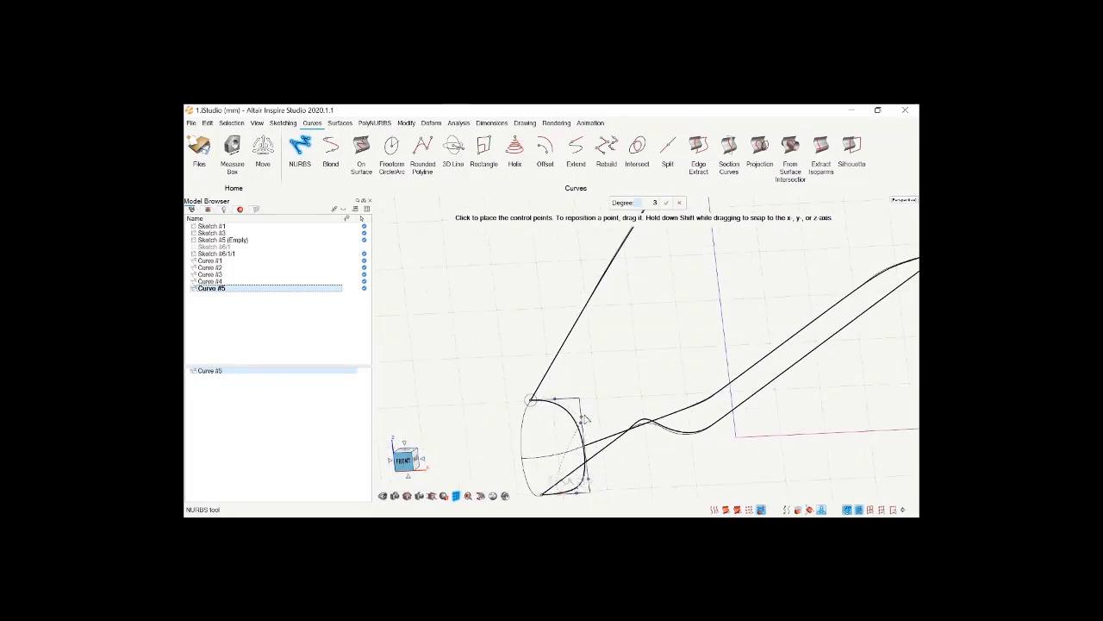
pyautogui.scroll(3, 580, 416)
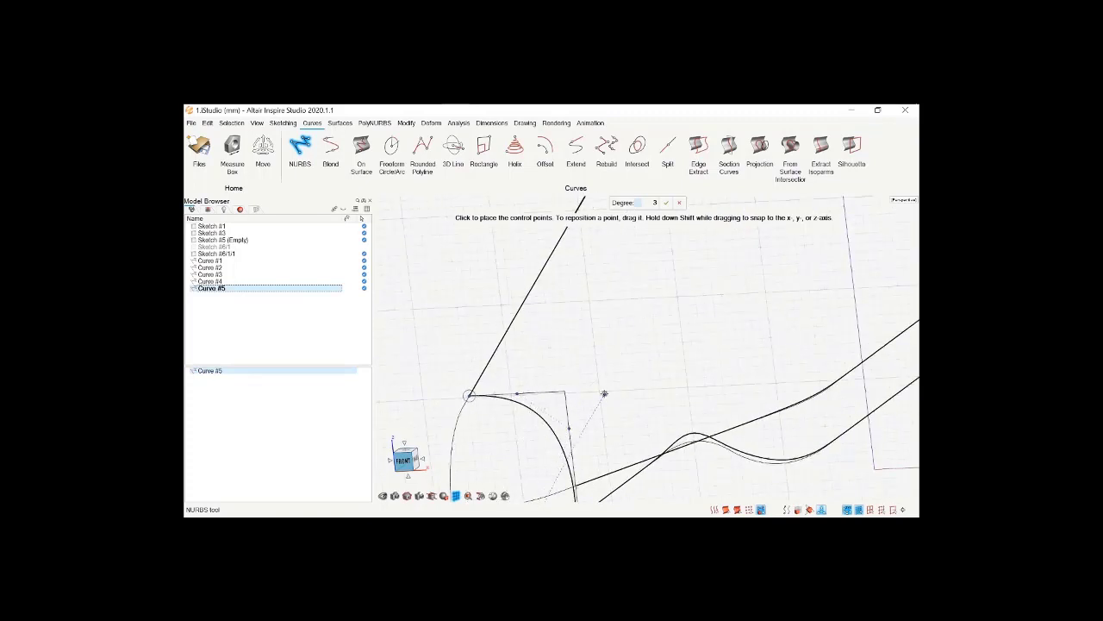
pyautogui.rightClick(596, 399)
pyautogui.scroll(-3, 581, 388)
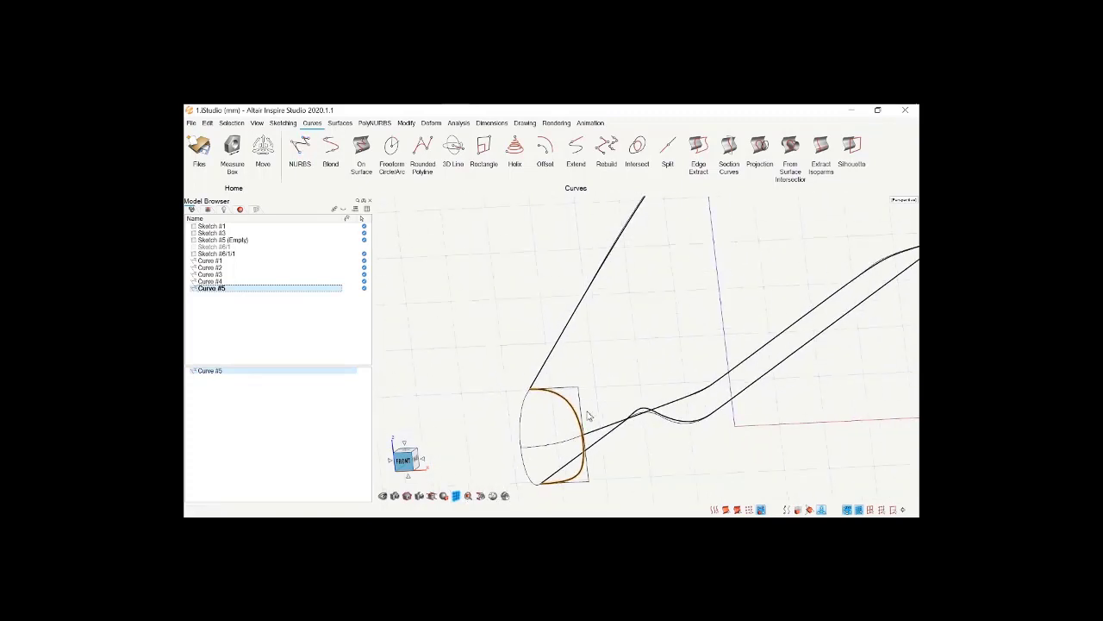
# Reopen the nose section curve for editing and pull its control points closer to the sketch's upper corner
pyautogui.scroll(3, 598, 448)
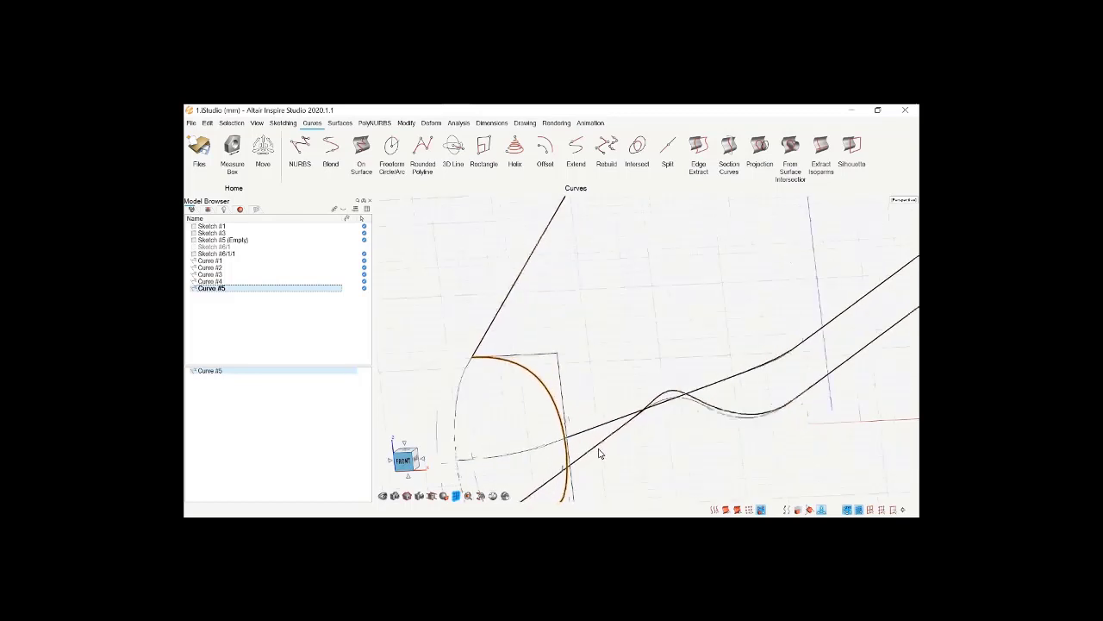
pyautogui.doubleClick(545, 393)
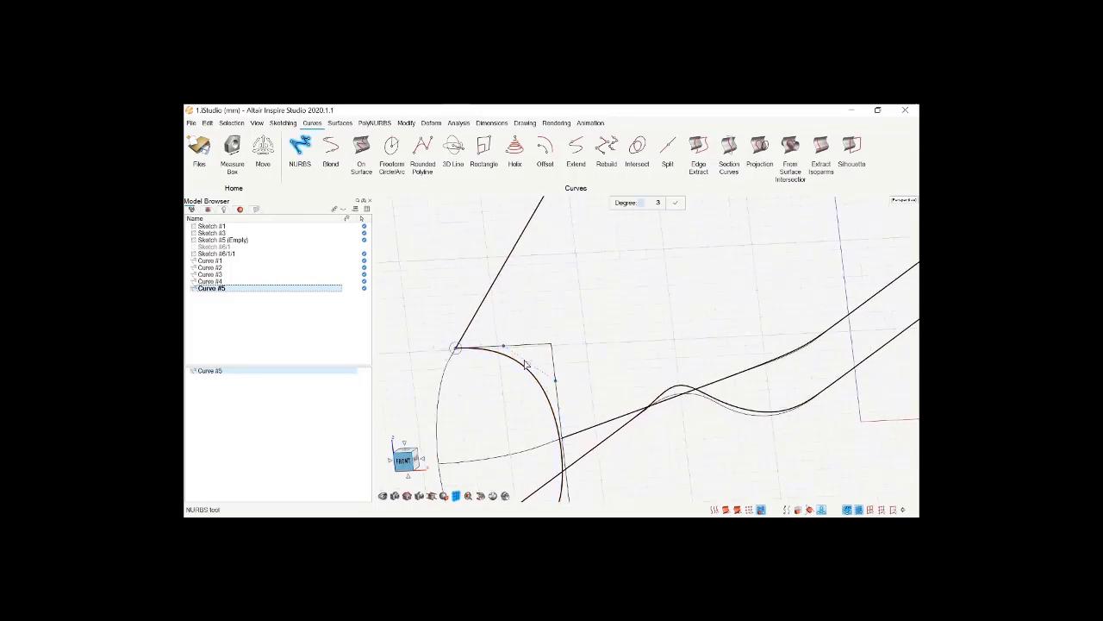
pyautogui.moveTo(529, 364); pyautogui.dragTo(539, 355)
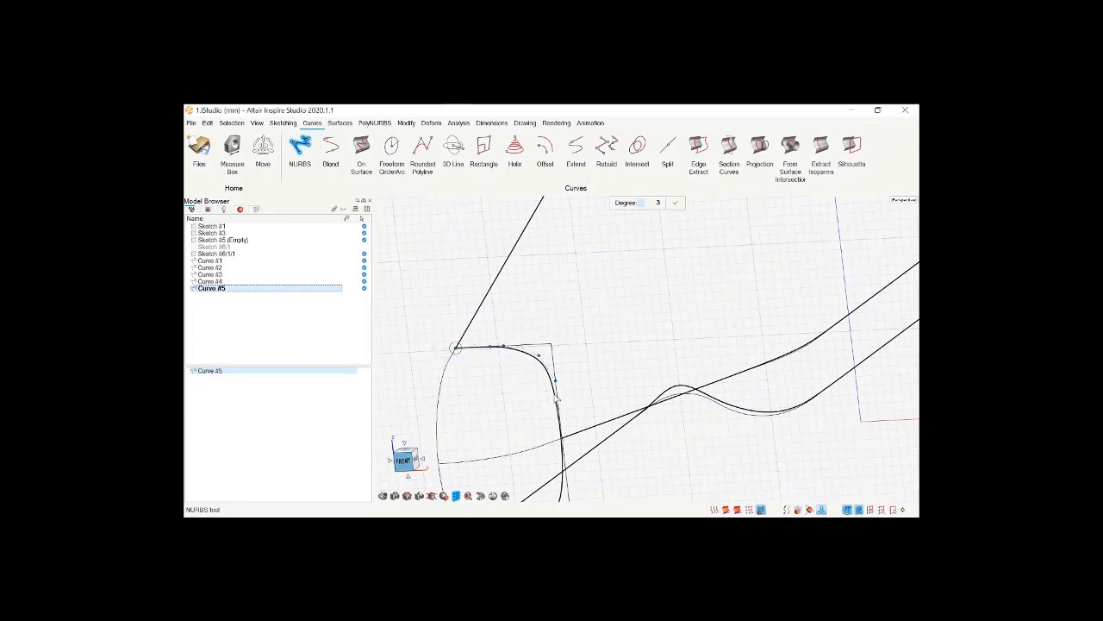
pyautogui.moveTo(556, 382); pyautogui.dragTo(554, 373)
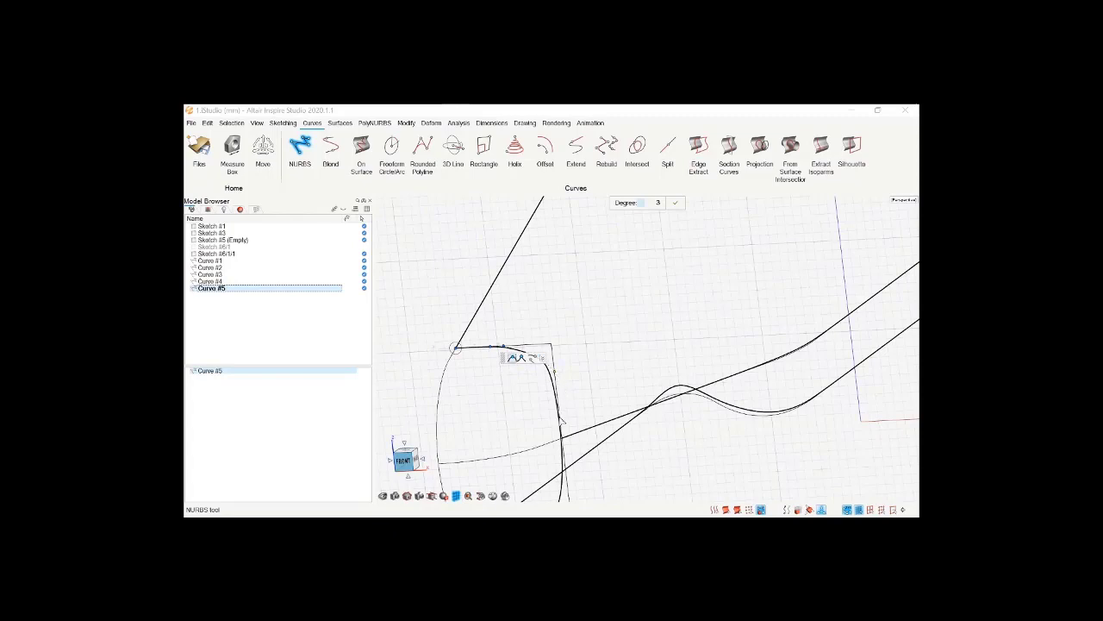
# Reshape the nose section curve to follow the sketch's lower corner more closely and finish editing it
pyautogui.scroll(-6, 542, 393)
pyautogui.scroll(4, 541, 428)
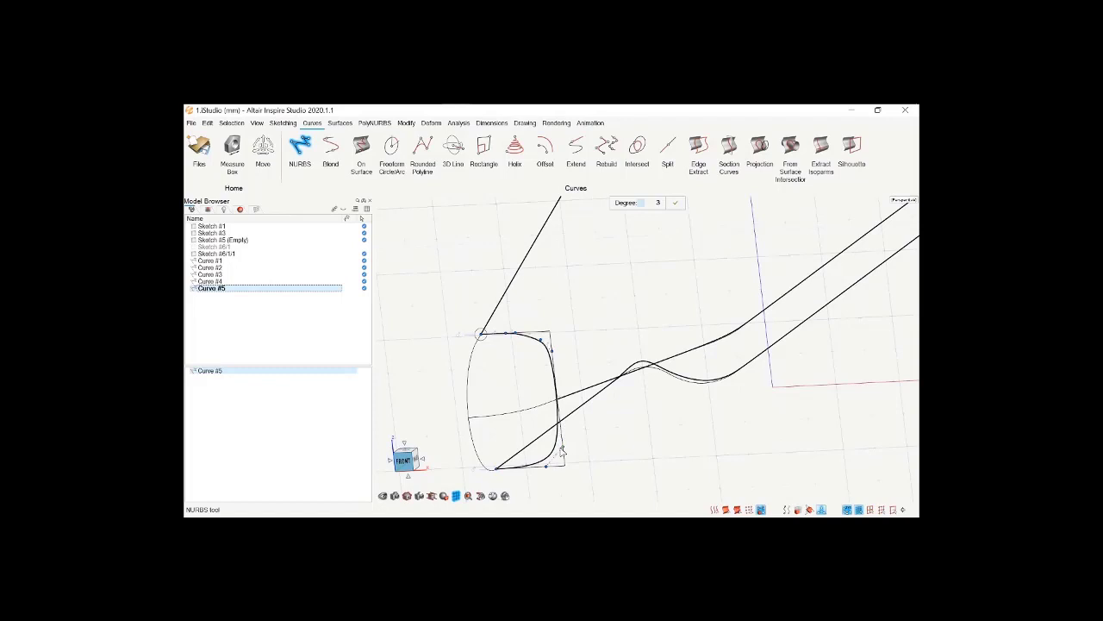
pyautogui.moveTo(559, 450)
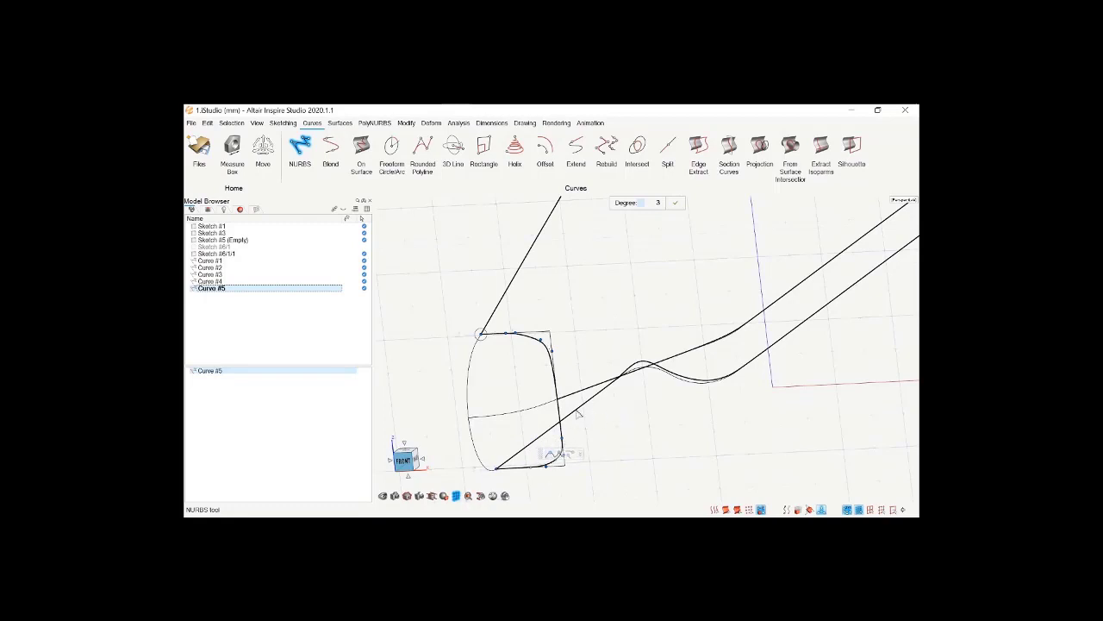
pyautogui.scroll(-4, 584, 399)
pyautogui.rightClick(533, 325)
pyautogui.rightClick(528, 328)
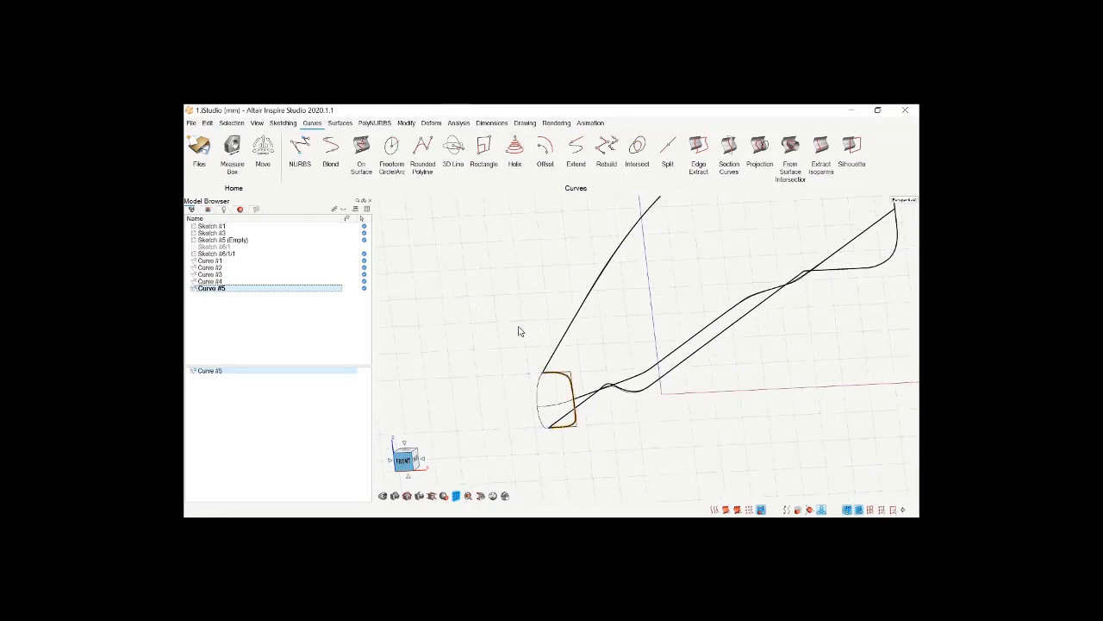
# Examine the whole curve framework with the rear and nose section curves from several angles
pyautogui.scroll(-3, 493, 328)
pyautogui.scroll(2, 534, 390)
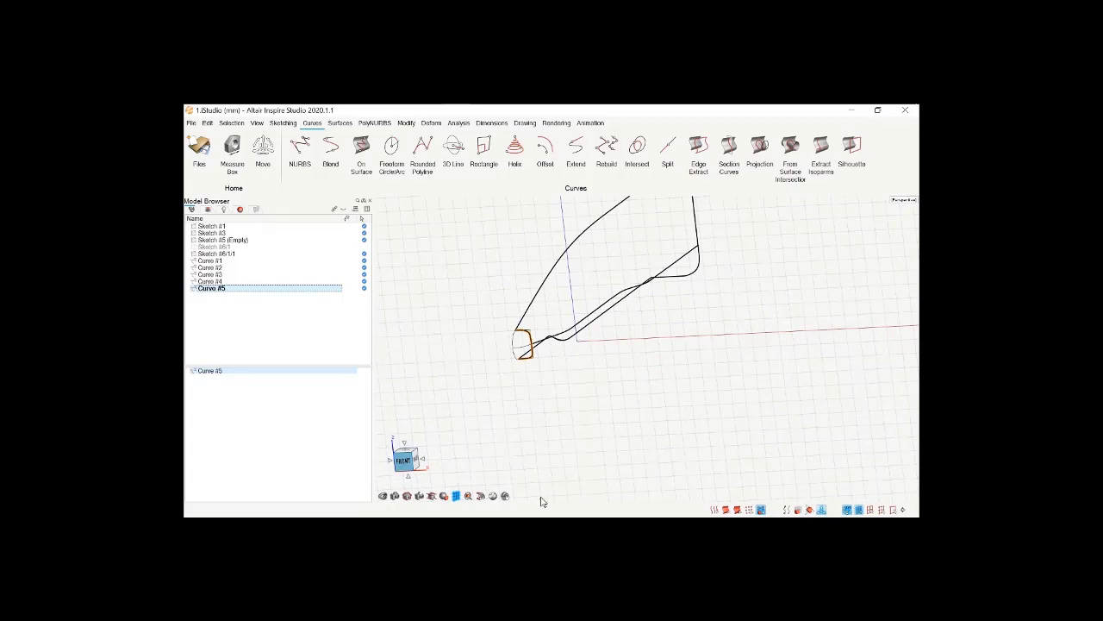
pyautogui.scroll(-3, 626, 478)
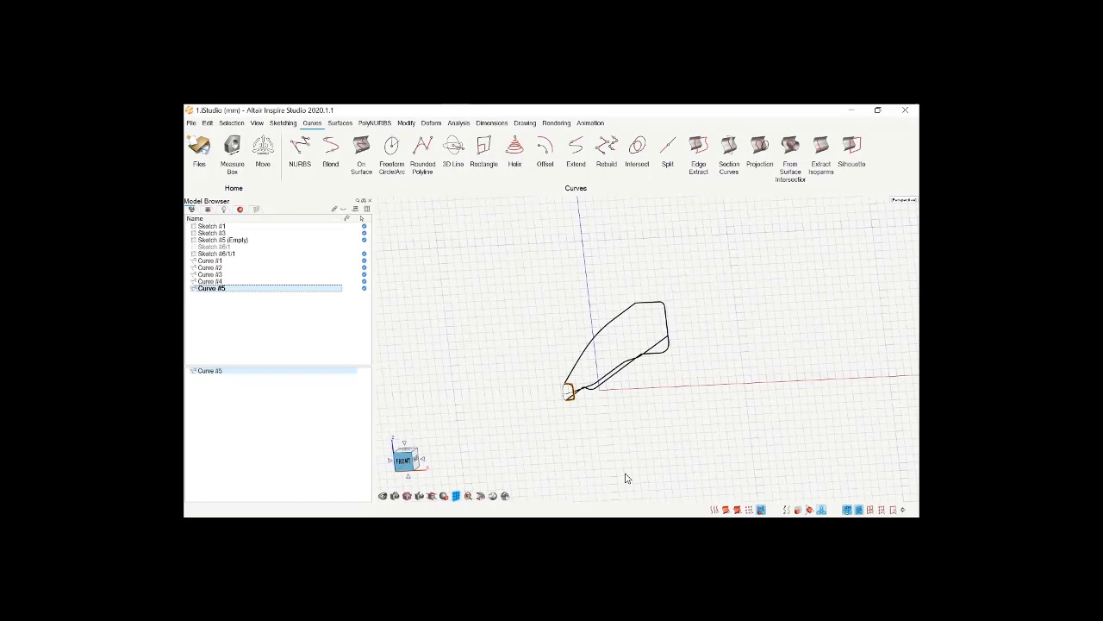
pyautogui.scroll(2, 682, 310)
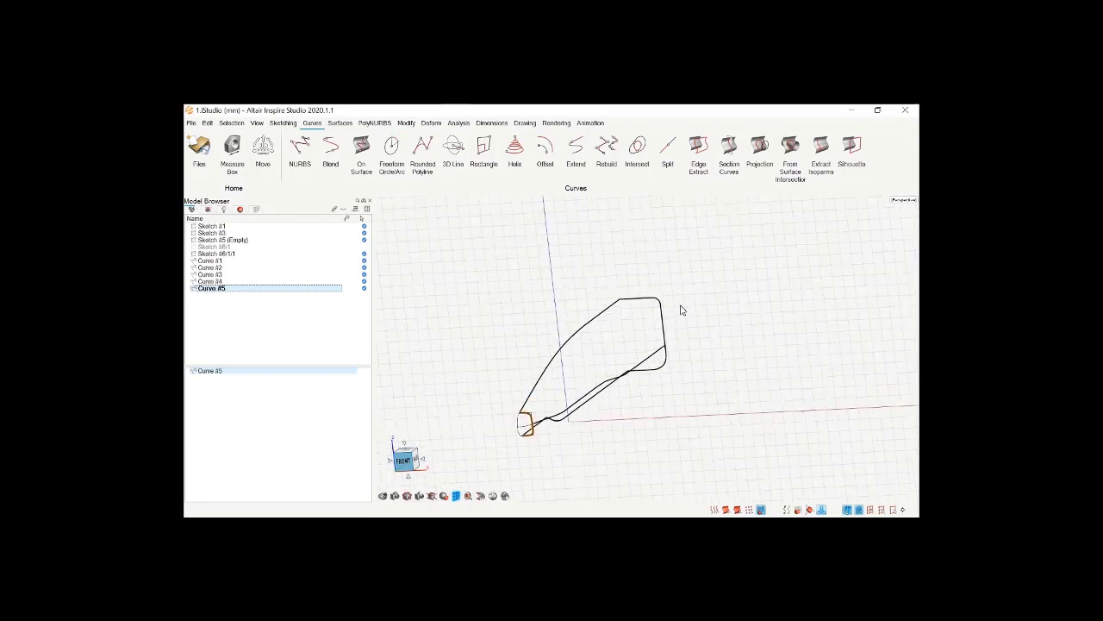
pyautogui.scroll(2, 672, 301)
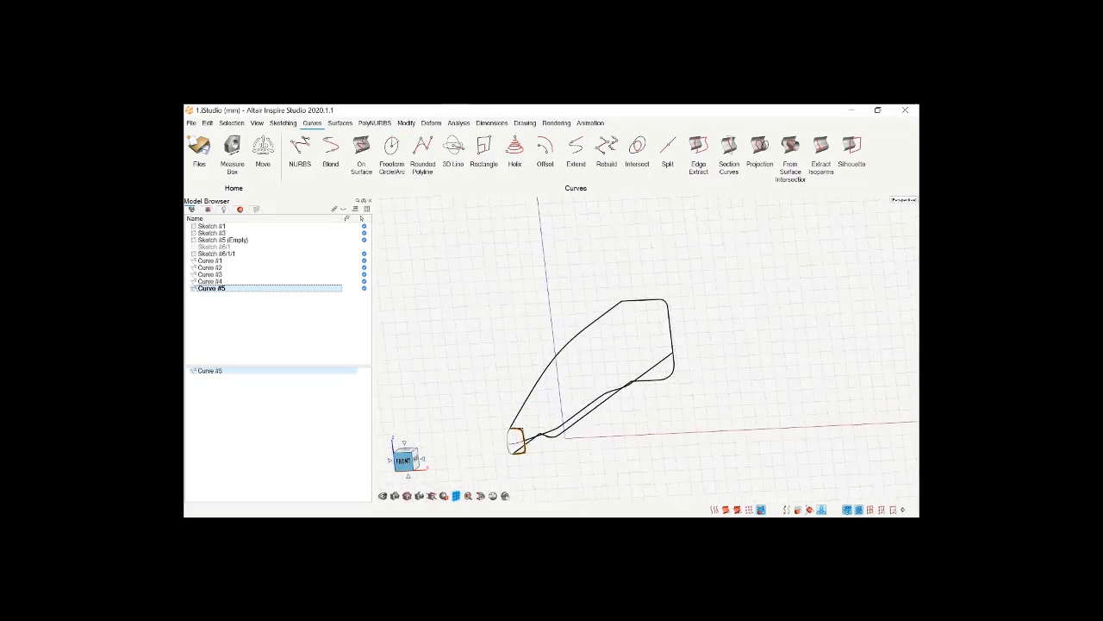
pyautogui.moveTo(603, 362); pyautogui.dragTo(561, 279, button='middle')
pyautogui.moveTo(498, 333); pyautogui.dragTo(585, 359, button='middle')
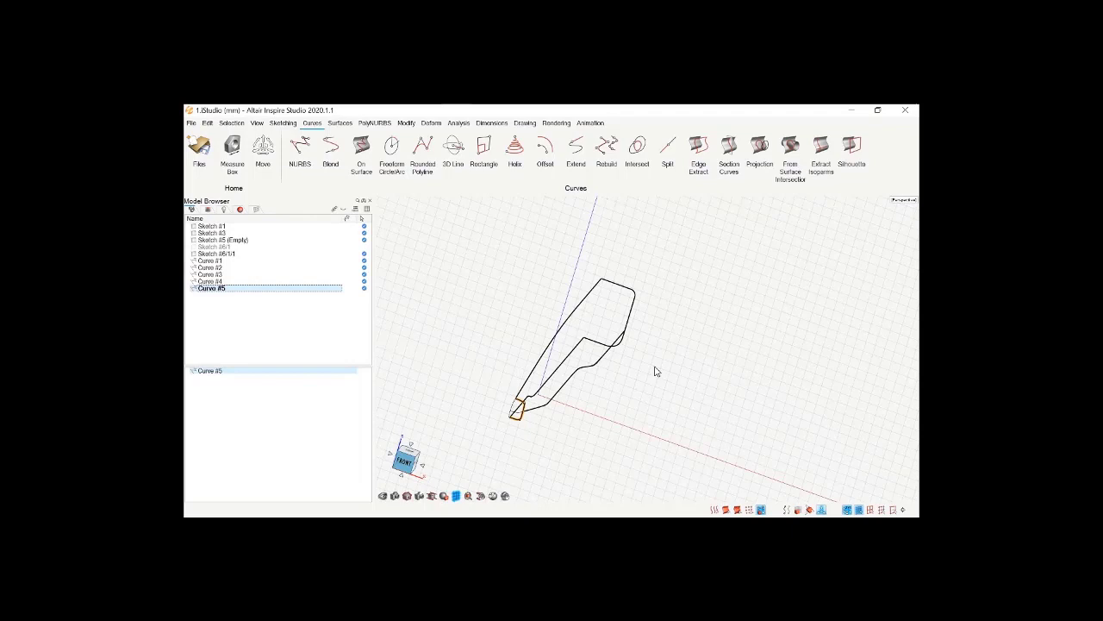
pyautogui.moveTo(652, 357)
pyautogui.mouseDown(button='middle')
pyautogui.moveTo(652, 369)
pyautogui.moveTo(653, 354)
pyautogui.mouseUp(button='middle')
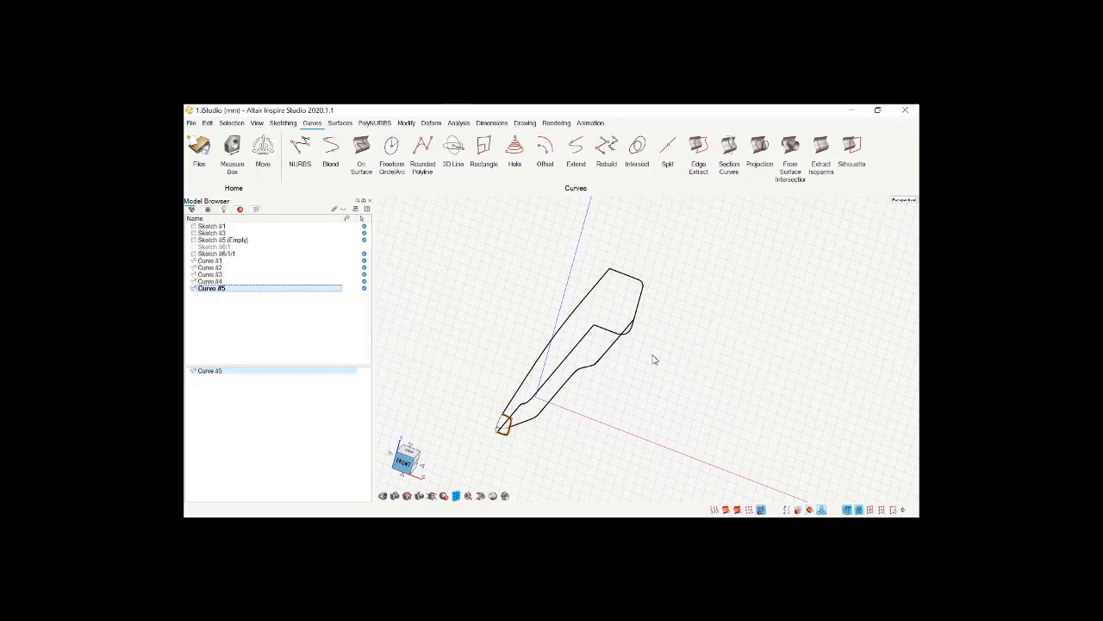
pyautogui.moveTo(700, 317)
pyautogui.mouseDown(button='middle')
pyautogui.moveTo(701, 292)
pyautogui.moveTo(698, 315)
pyautogui.mouseUp(button='middle')
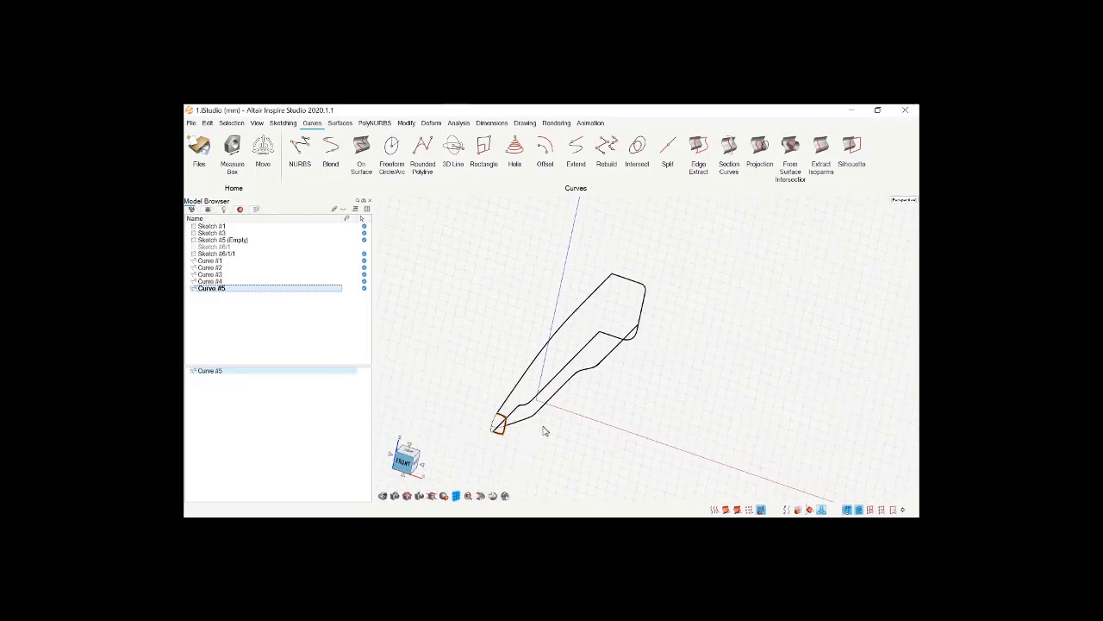
# Hide all remaining sketches, including the side profile Sketch #1, so only the five NURBS curves are displayed
pyautogui.click(194, 254)
pyautogui.click(194, 240)
pyautogui.click(194, 234)
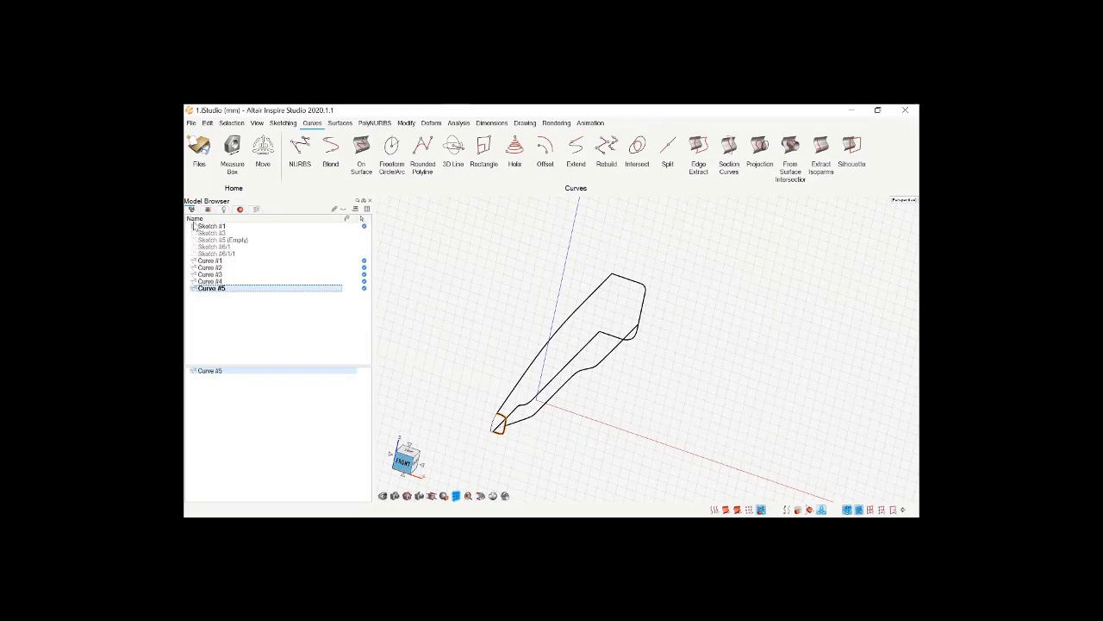
pyautogui.click(549, 394)
pyautogui.scroll(3, 482, 431)
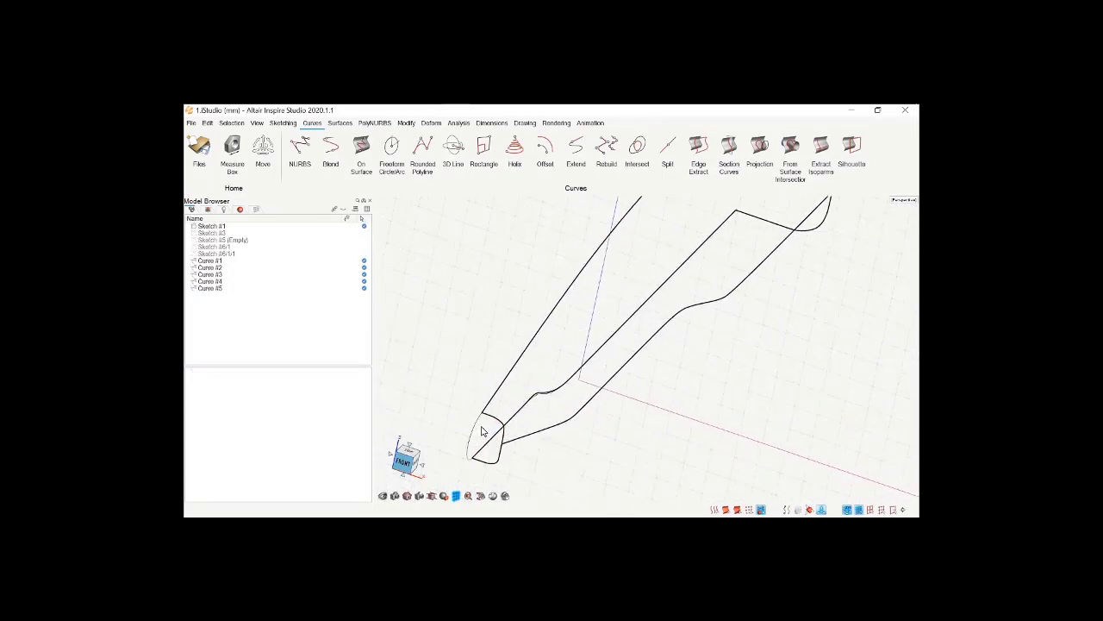
pyautogui.click(471, 445)
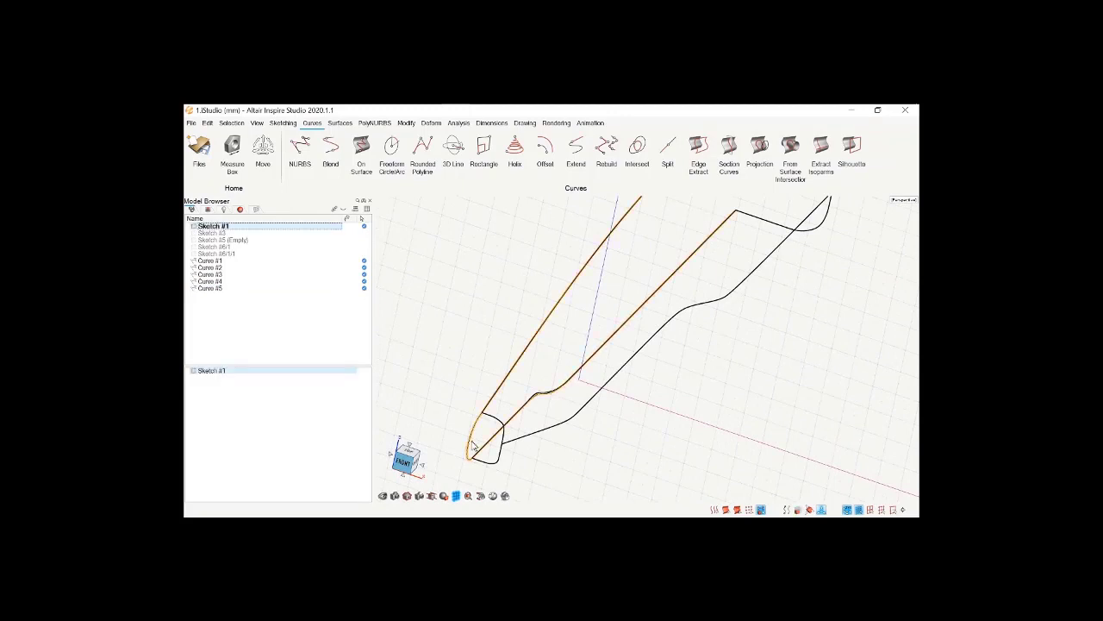
pyautogui.click(575, 465)
pyautogui.scroll(-3, 571, 450)
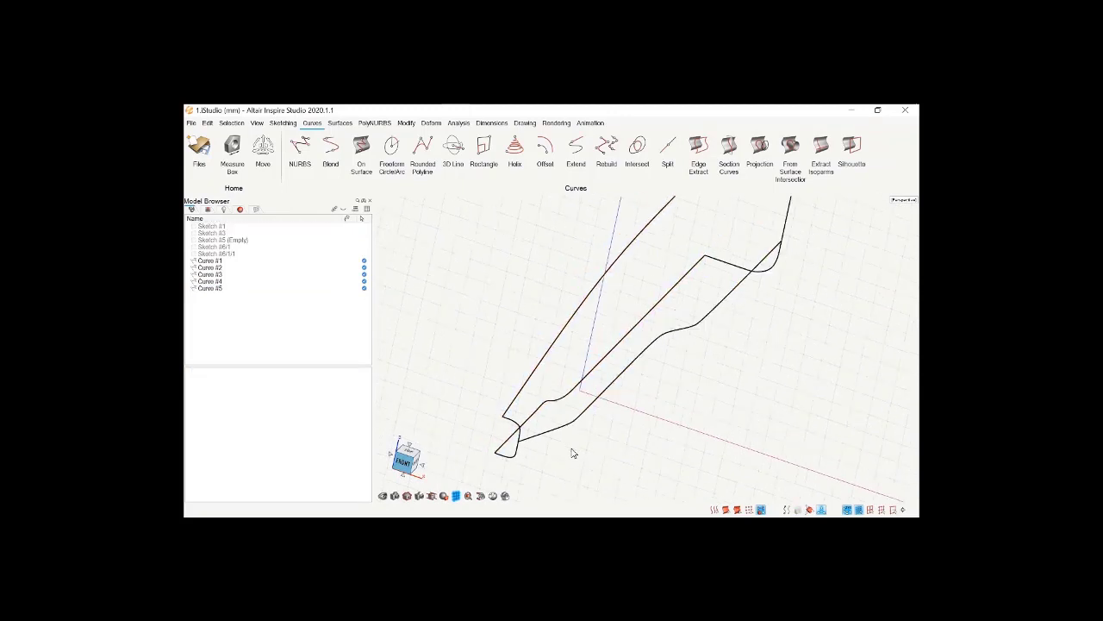
pyautogui.moveTo(571, 449)
pyautogui.mouseDown(button='middle')
pyautogui.moveTo(517, 441)
pyautogui.moveTo(508, 427)
pyautogui.moveTo(574, 434)
pyautogui.mouseUp(button='middle')
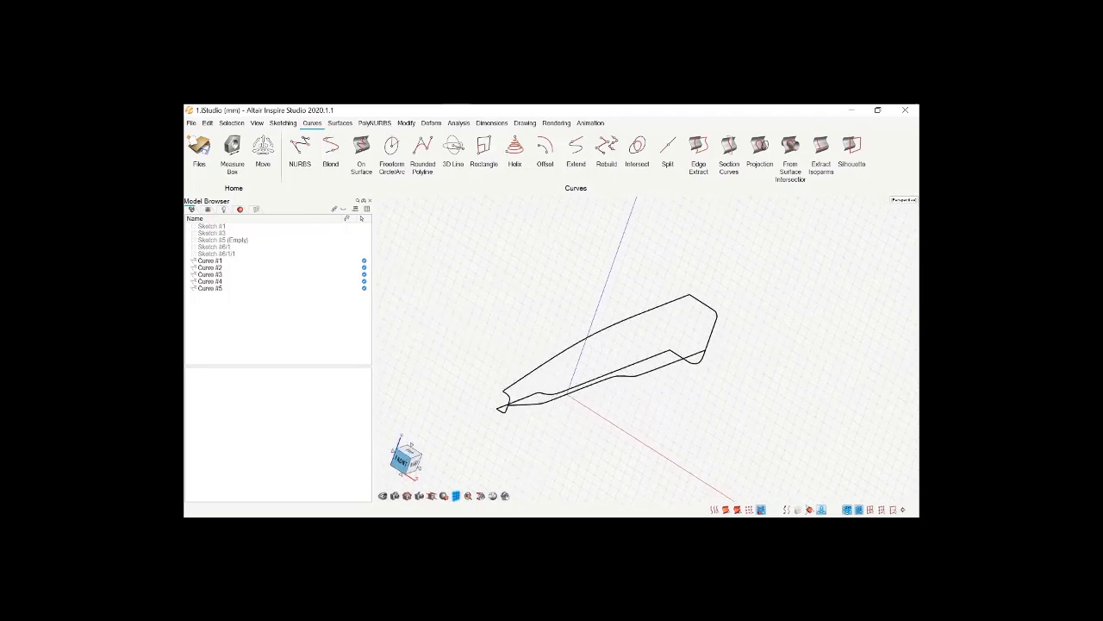
# From the right side view, draw a PolyPlane about 3123 mm long and 1127 mm high enclosing the body's side profile curves
pyautogui.click(417, 464)
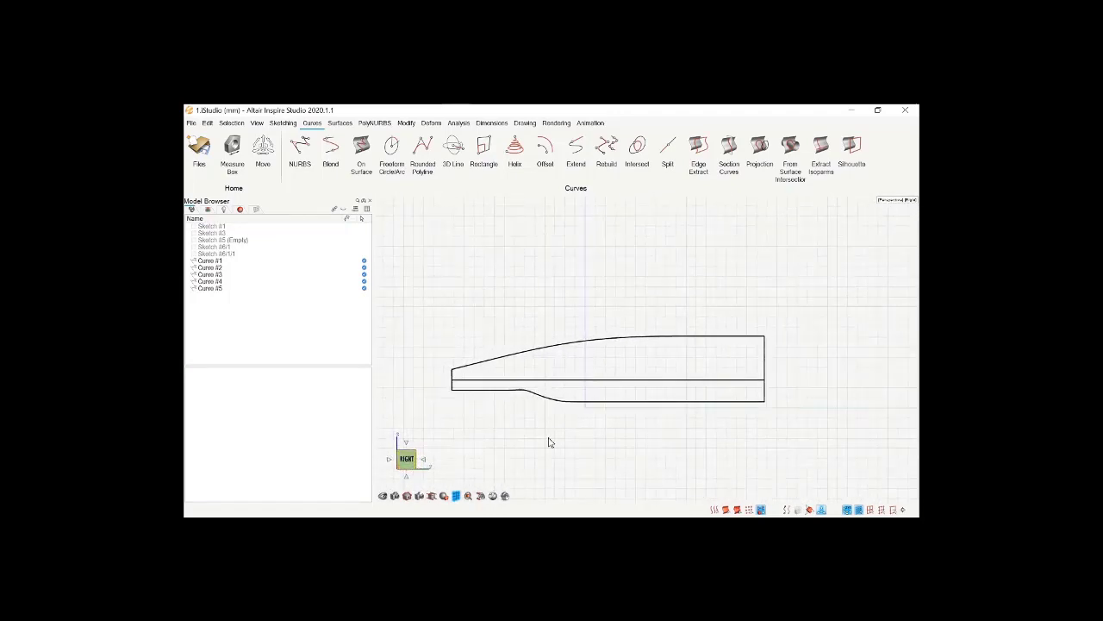
pyautogui.click(375, 123)
pyautogui.click(301, 147)
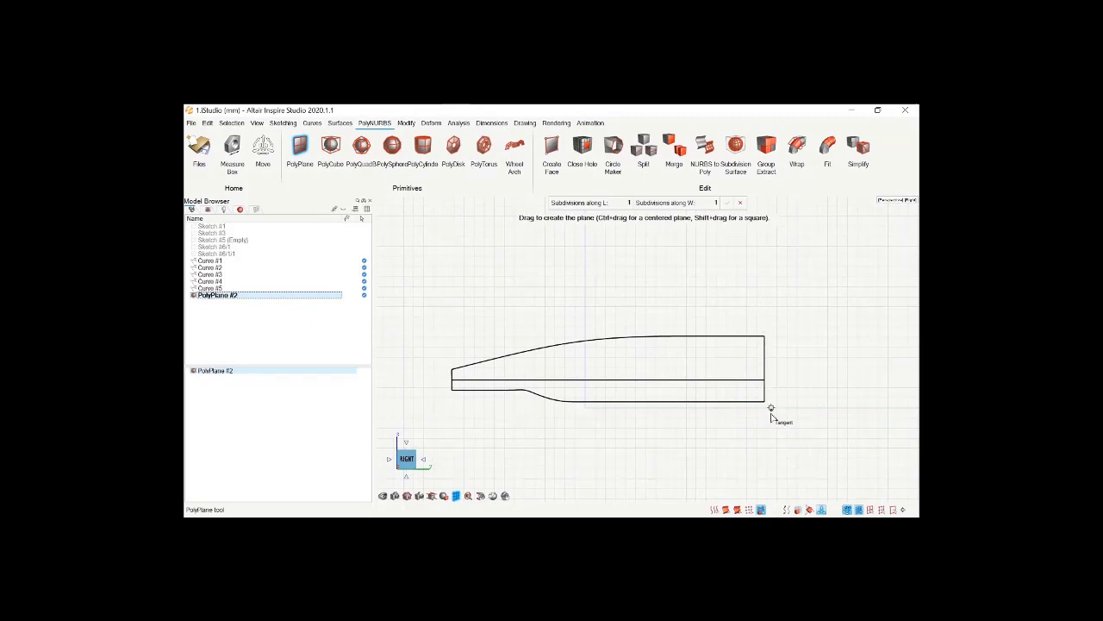
pyautogui.moveTo(766, 422)
pyautogui.mouseDown()
pyautogui.moveTo(765, 317)
pyautogui.moveTo(594, 286)
pyautogui.moveTo(451, 285)
pyautogui.moveTo(455, 327)
pyautogui.moveTo(439, 289)
pyautogui.moveTo(488, 366)
pyautogui.moveTo(446, 352)
pyautogui.moveTo(450, 322)
pyautogui.moveTo(472, 324)
pyautogui.moveTo(419, 243)
pyautogui.moveTo(452, 264)
pyautogui.mouseUp()
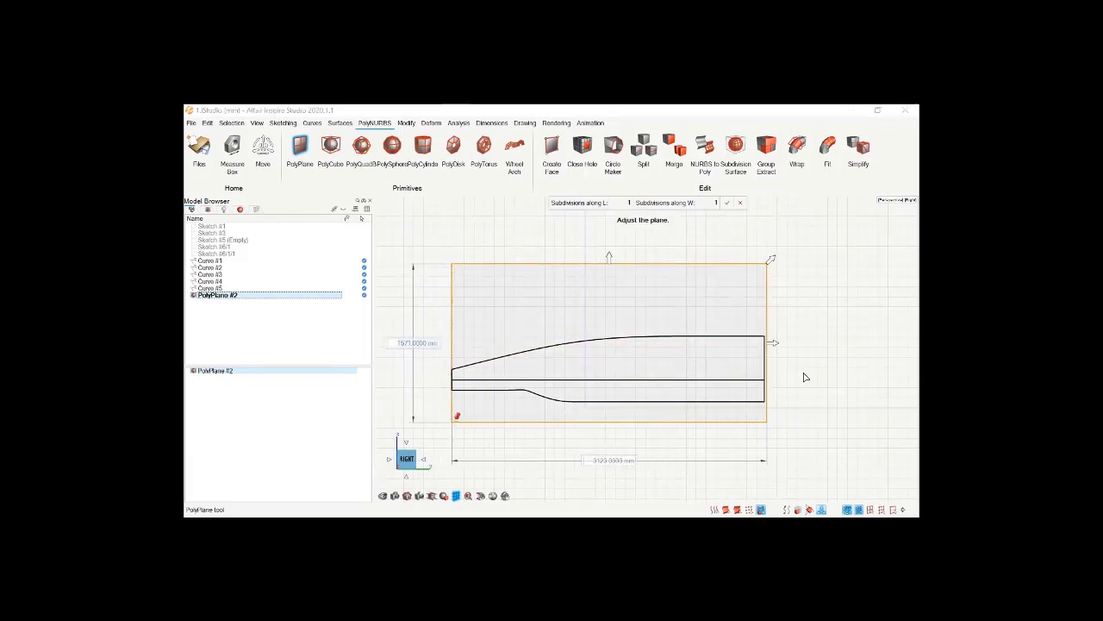
pyautogui.moveTo(609, 257); pyautogui.dragTo(610, 302)
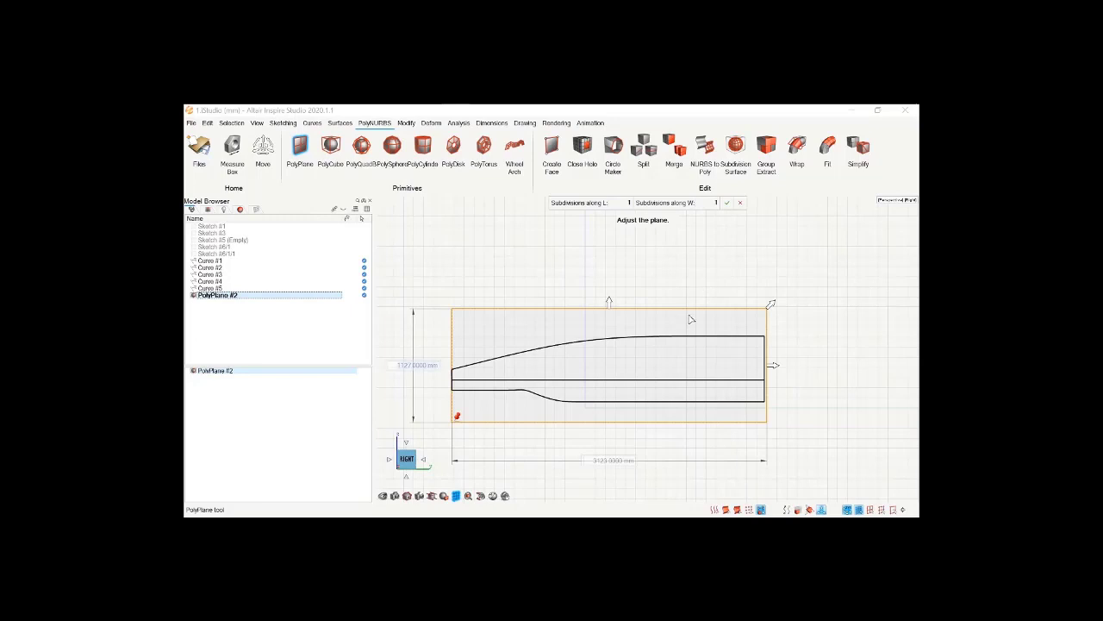
# Set the plane's subdivisions along W to 10, keep 1 along L, and finish creating the plane
pyautogui.click(706, 203)
pyautogui.write('10')
pyautogui.press('Tab')
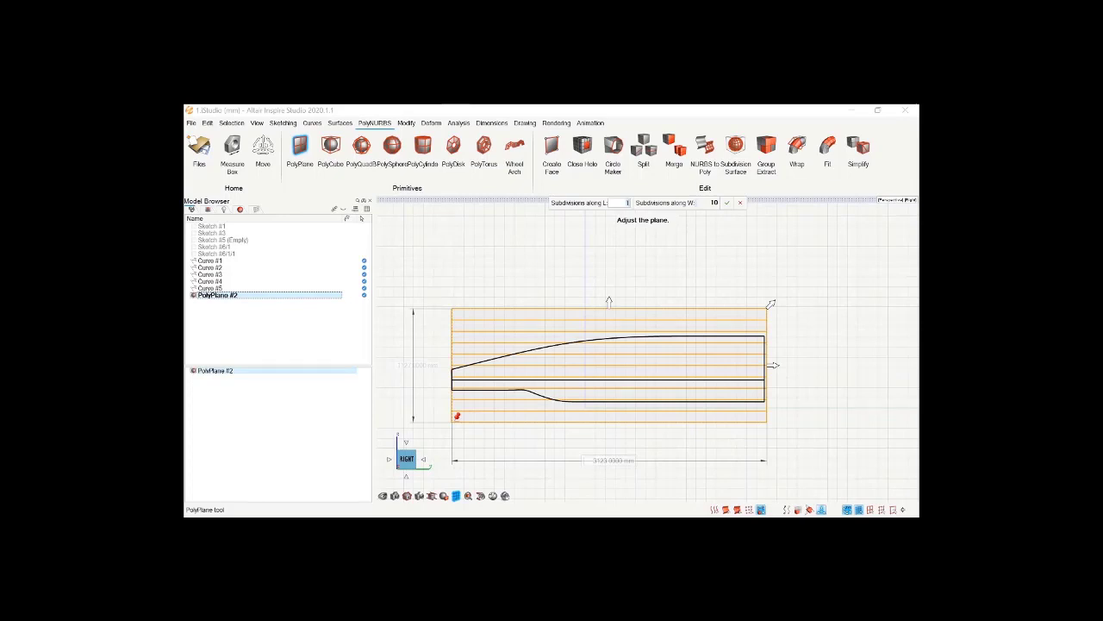
pyautogui.click(641, 263)
pyautogui.moveTo(641, 263)
pyautogui.mouseDown(button='middle')
pyautogui.moveTo(645, 274)
pyautogui.moveTo(641, 263)
pyautogui.mouseUp(button='middle')
pyautogui.scroll(-1, 641, 264)
pyautogui.rightClick(652, 258)
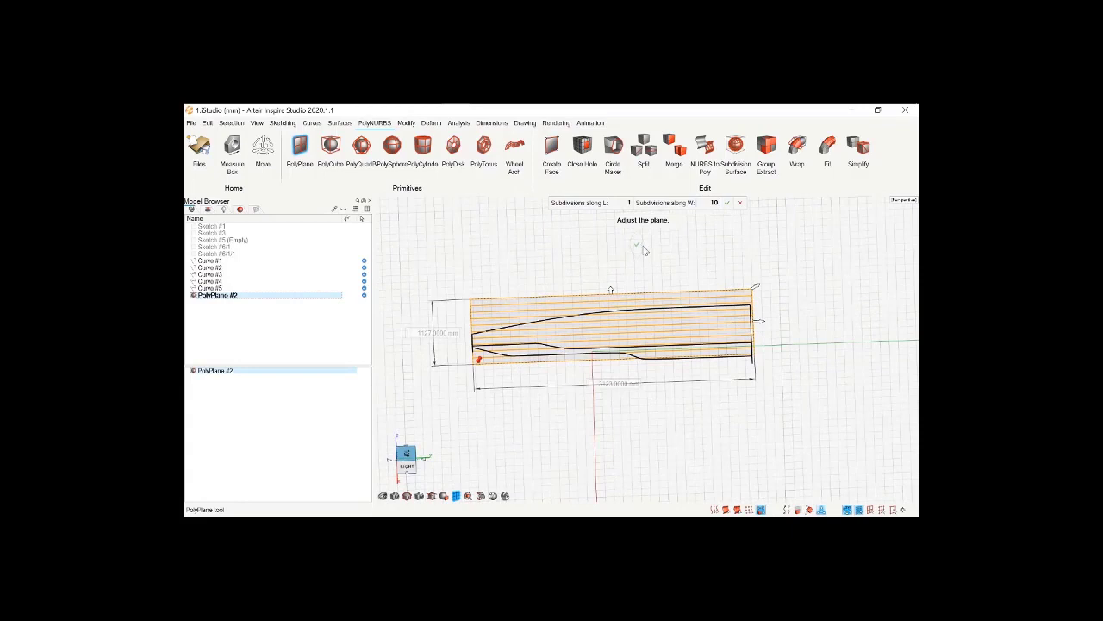
pyautogui.click(638, 246)
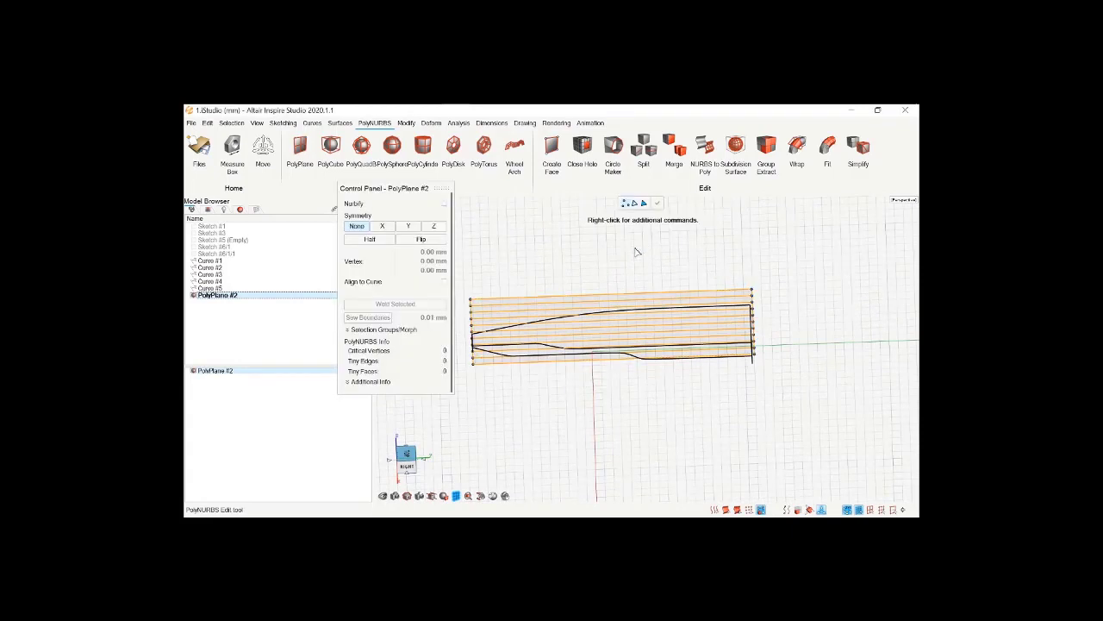
# Align all vertices on the plane's rear edge to the rear section curve using Align to Curve and finish the edit
pyautogui.moveTo(595, 417); pyautogui.dragTo(521, 388, button='right')
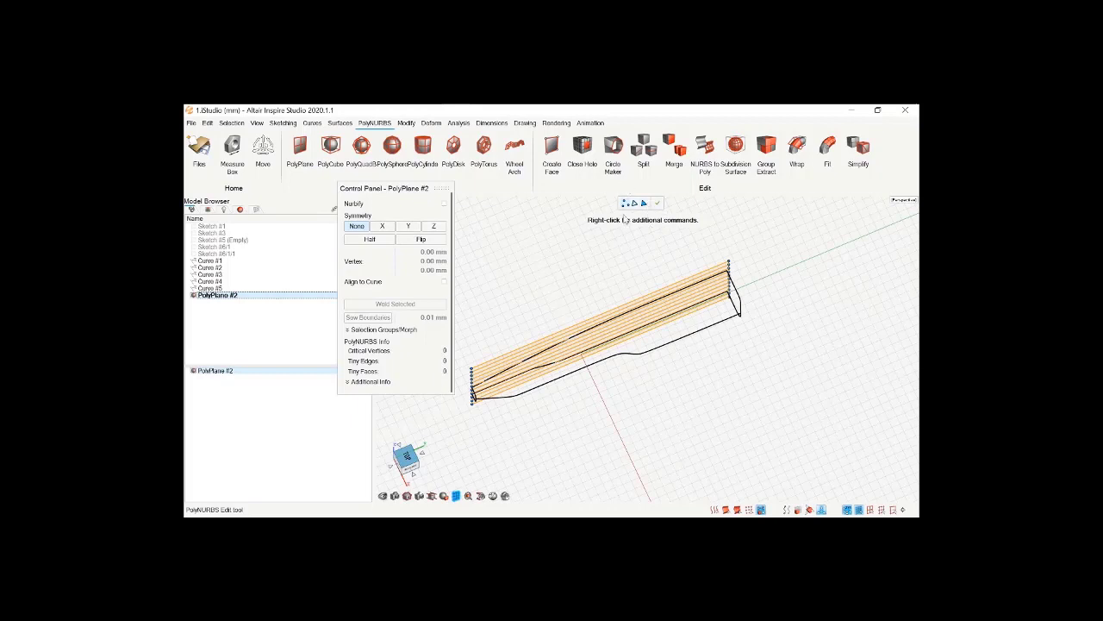
pyautogui.moveTo(694, 274); pyautogui.dragTo(674, 289, button='middle')
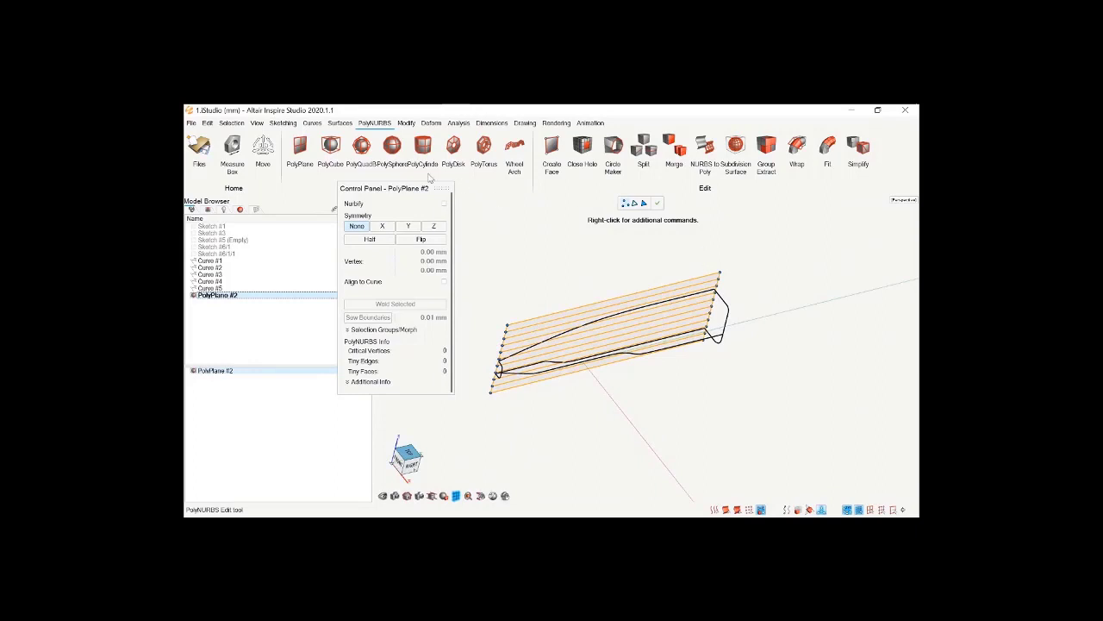
pyautogui.moveTo(380, 189); pyautogui.dragTo(819, 206)
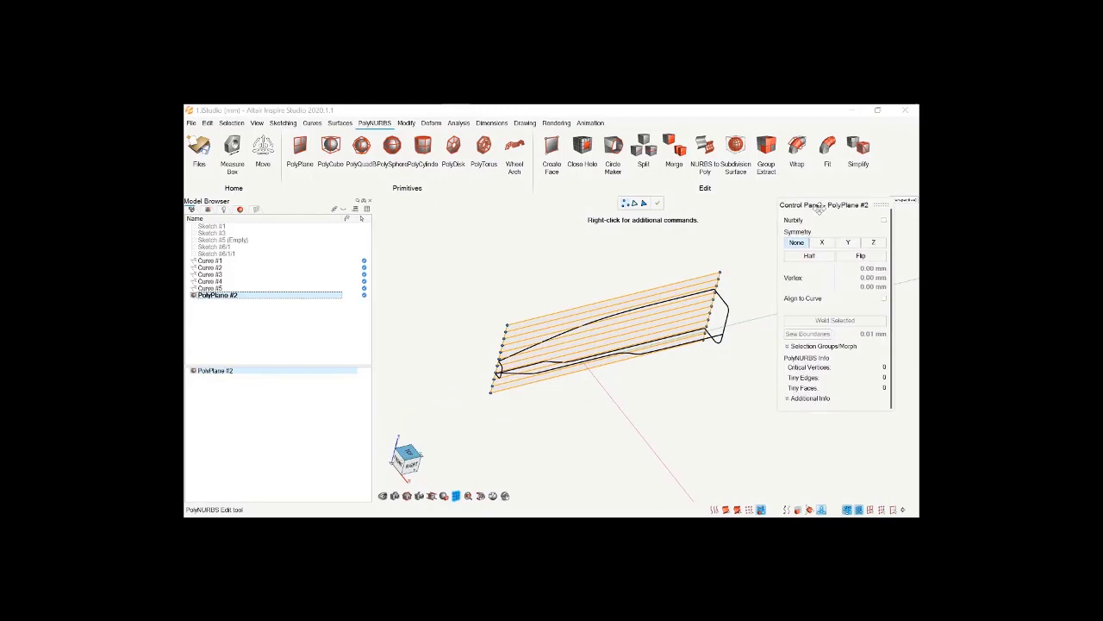
pyautogui.scroll(4, 746, 308)
pyautogui.moveTo(669, 233); pyautogui.dragTo(735, 402)
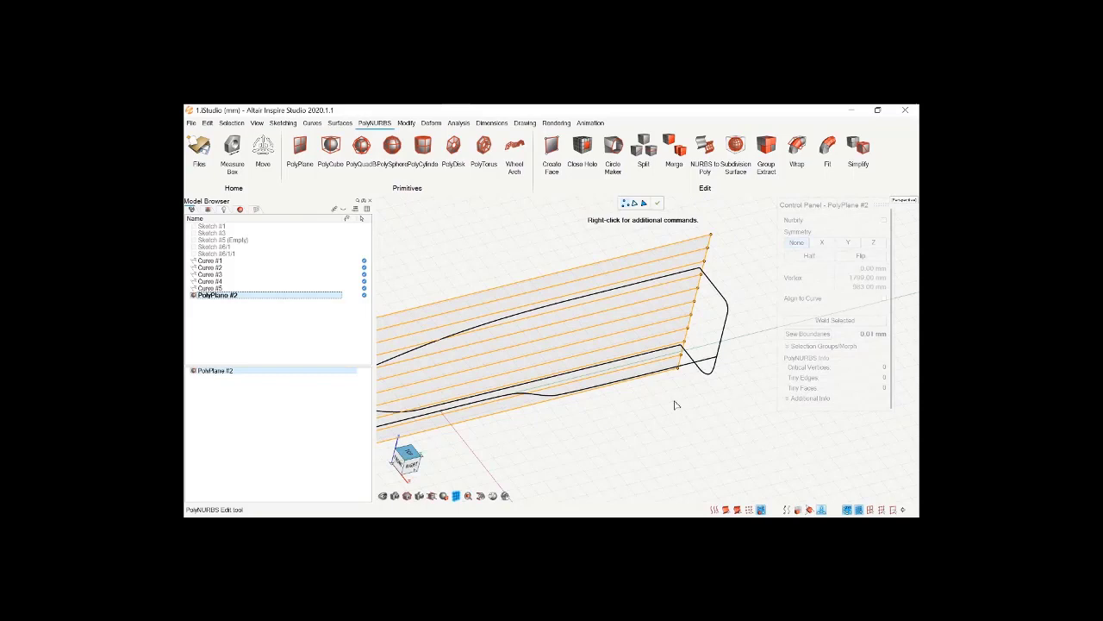
pyautogui.moveTo(675, 404); pyautogui.dragTo(657, 371, button='middle')
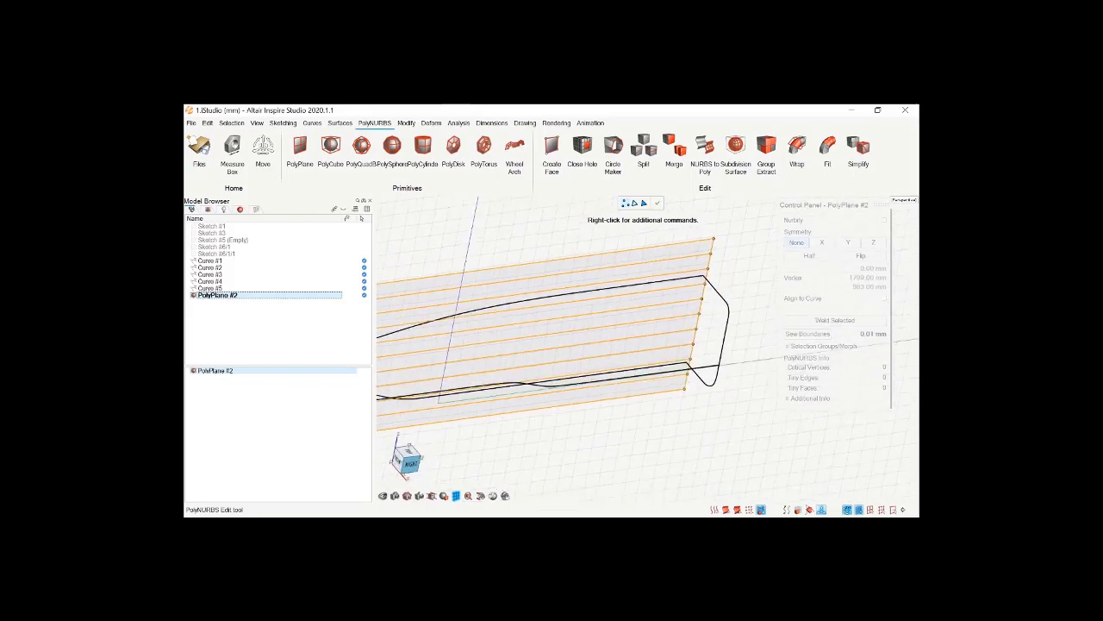
pyautogui.moveTo(663, 399); pyautogui.dragTo(676, 405, button='right')
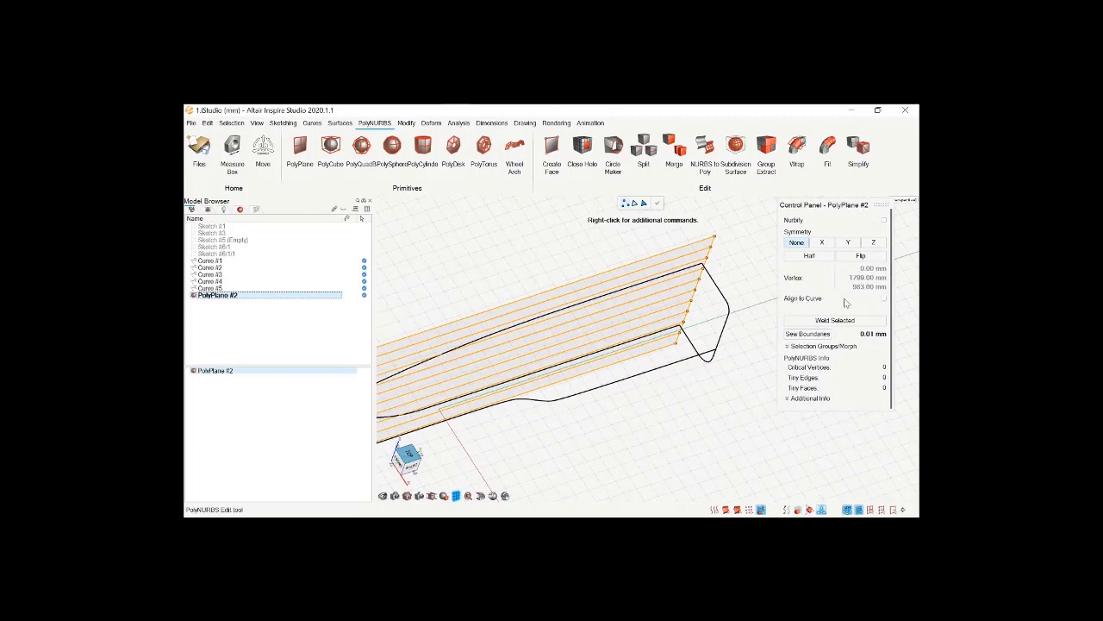
pyautogui.click(883, 300)
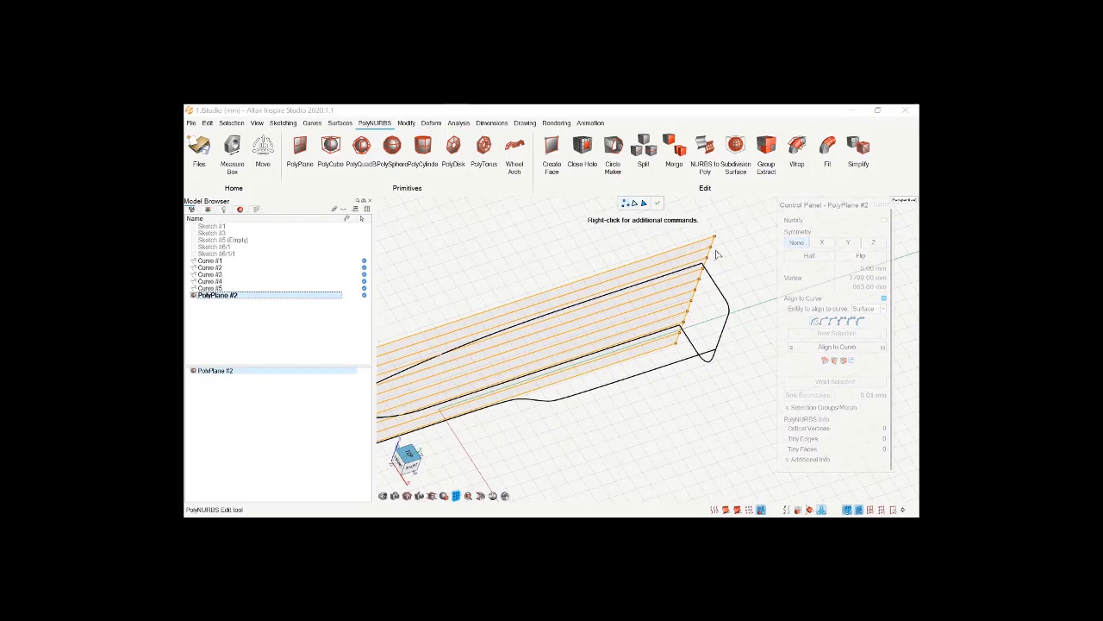
pyautogui.click(836, 346)
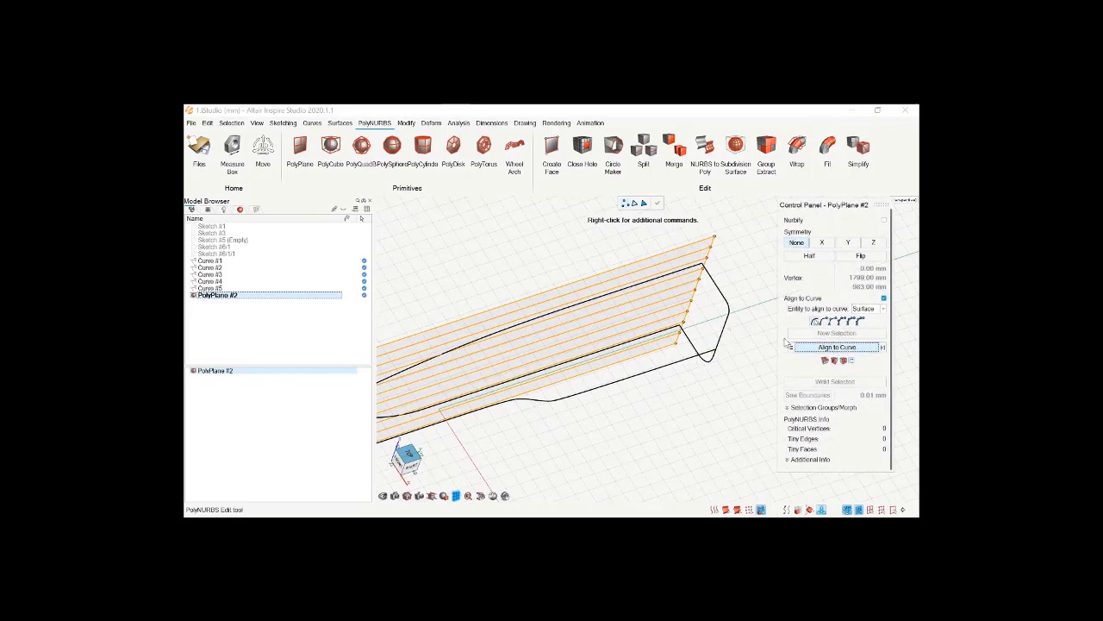
pyautogui.click(731, 334)
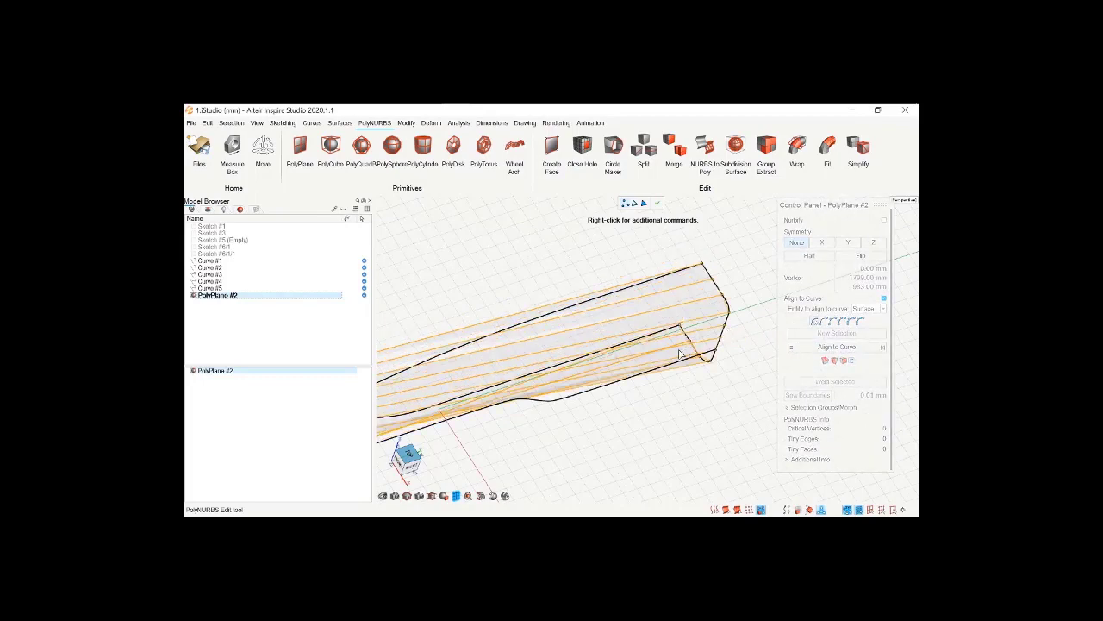
pyautogui.moveTo(681, 352); pyautogui.dragTo(655, 365, button='middle')
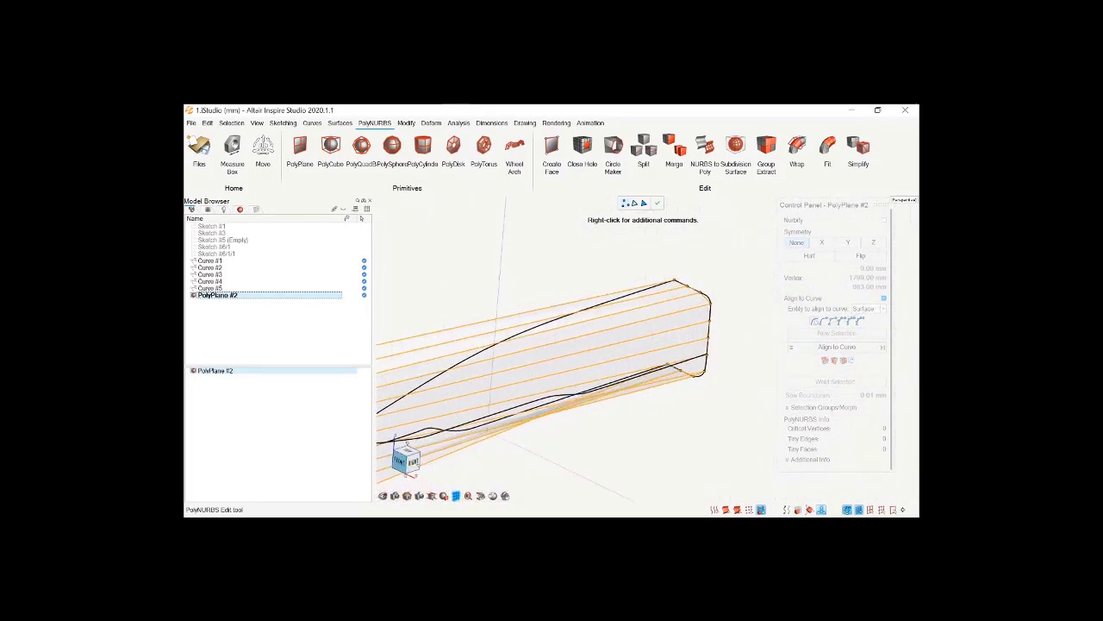
pyautogui.scroll(-4, 657, 366)
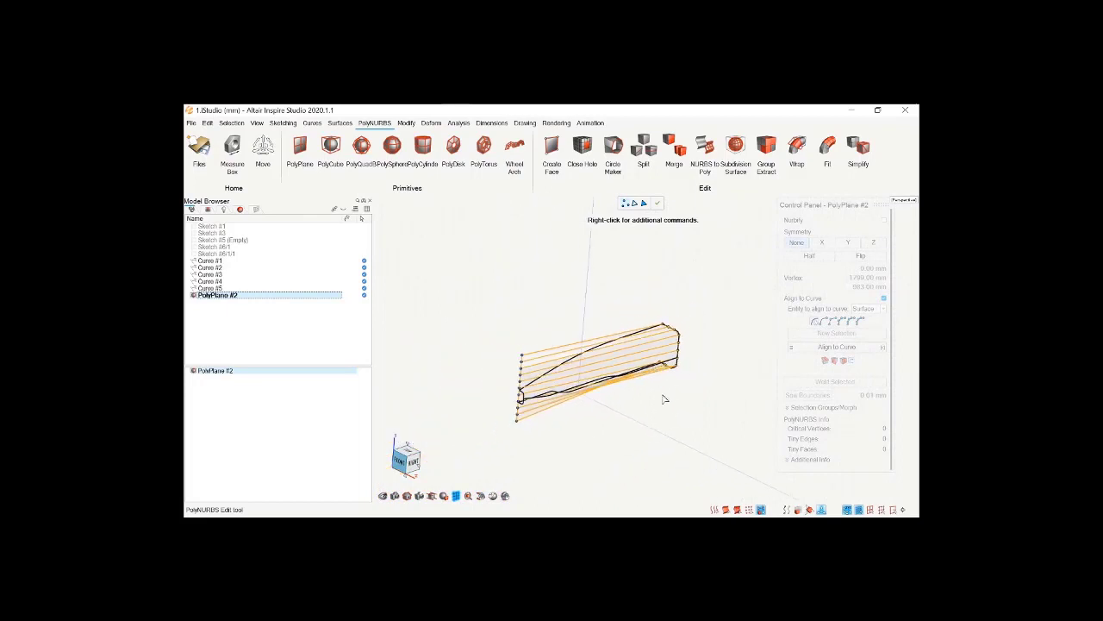
pyautogui.rightClick(674, 403)
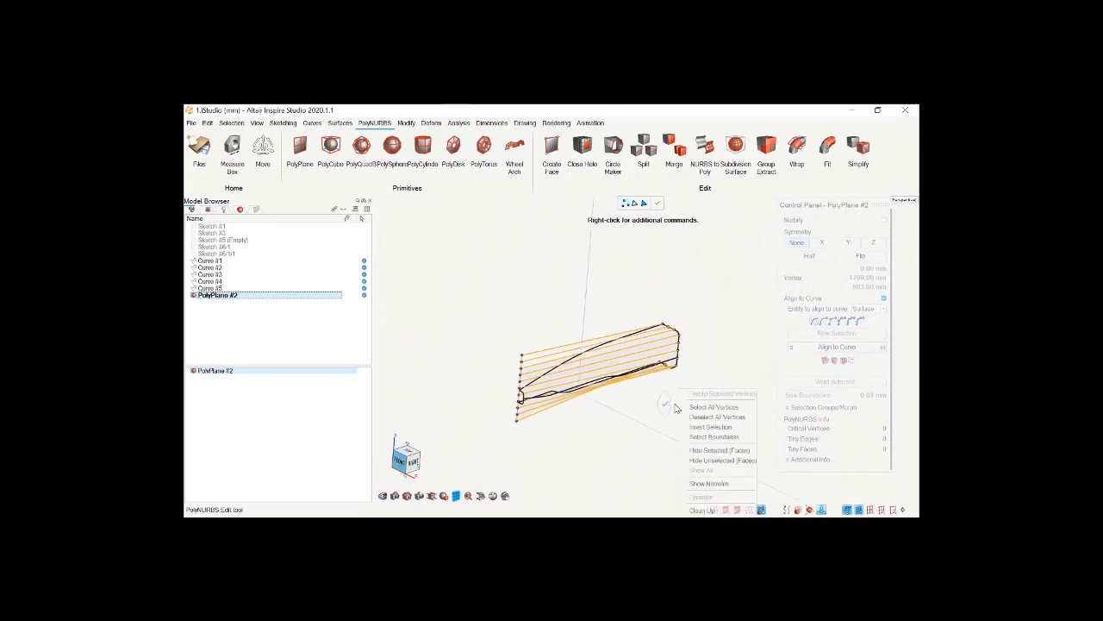
pyautogui.click(664, 406)
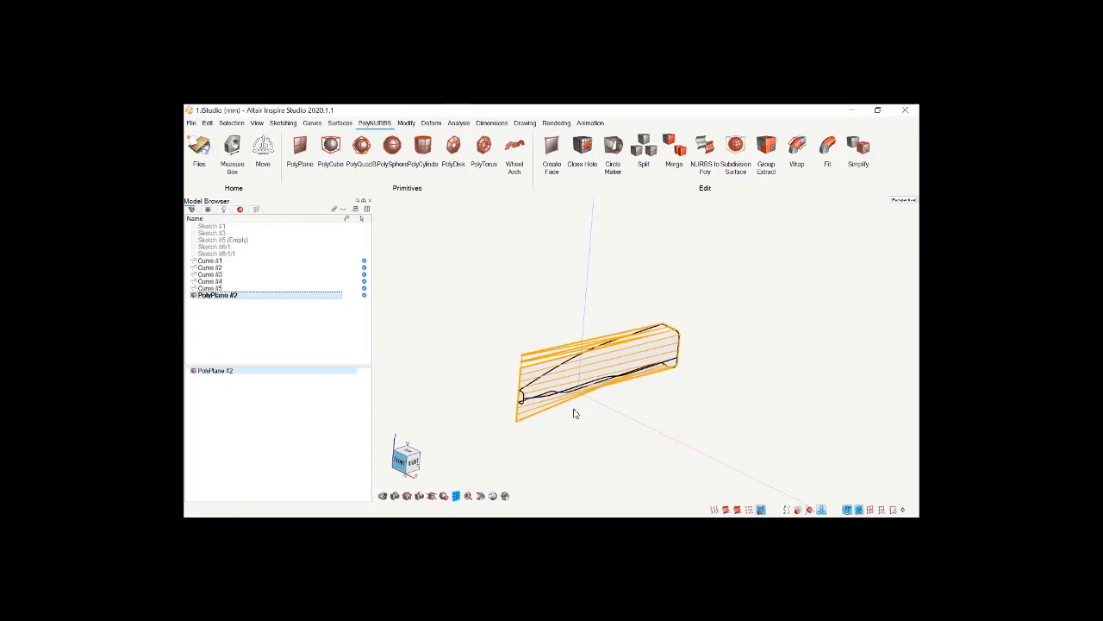
# Reopen the plane for editing, align all its nose-end vertices to the nose section curve, and finish the edit
pyautogui.doubleClick(561, 382)
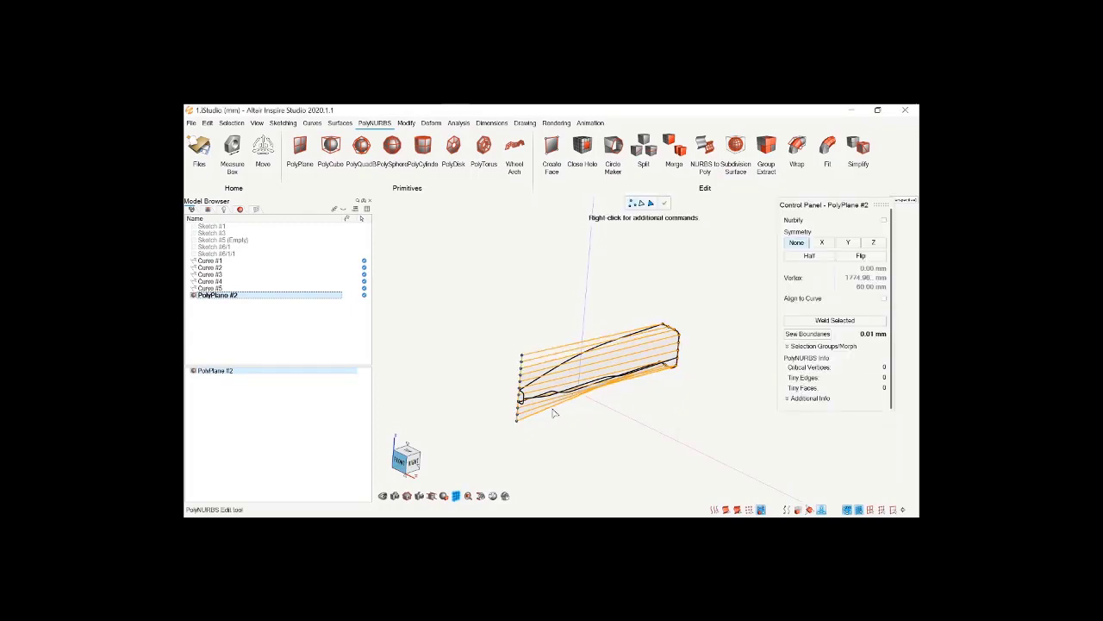
pyautogui.moveTo(555, 411); pyautogui.dragTo(571, 423, button='middle')
pyautogui.scroll(-3, 483, 379)
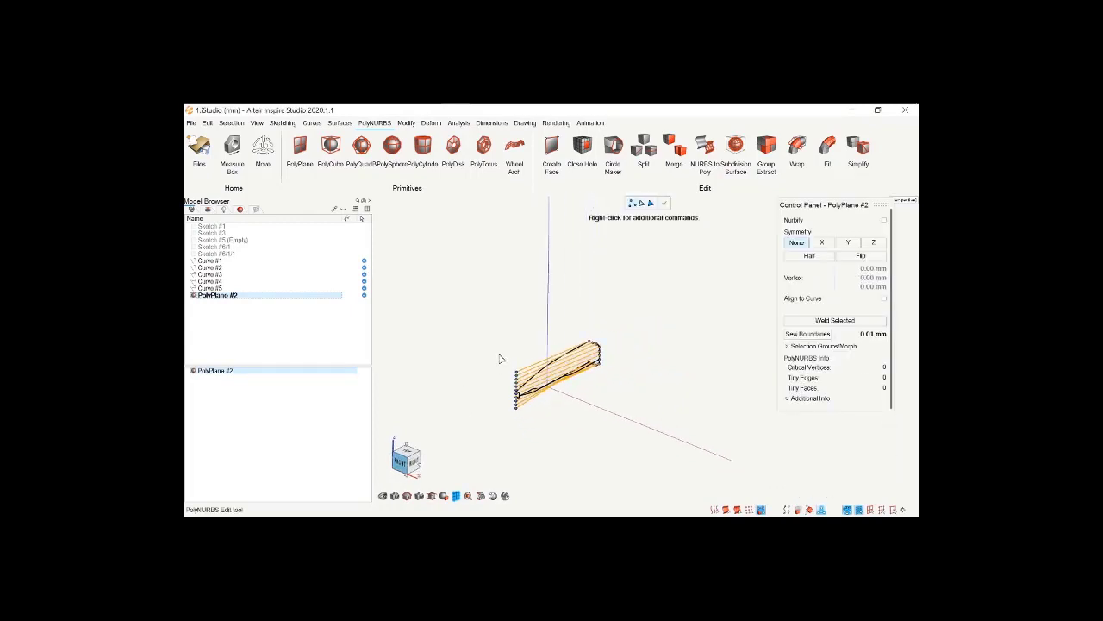
pyautogui.moveTo(499, 355); pyautogui.dragTo(533, 438)
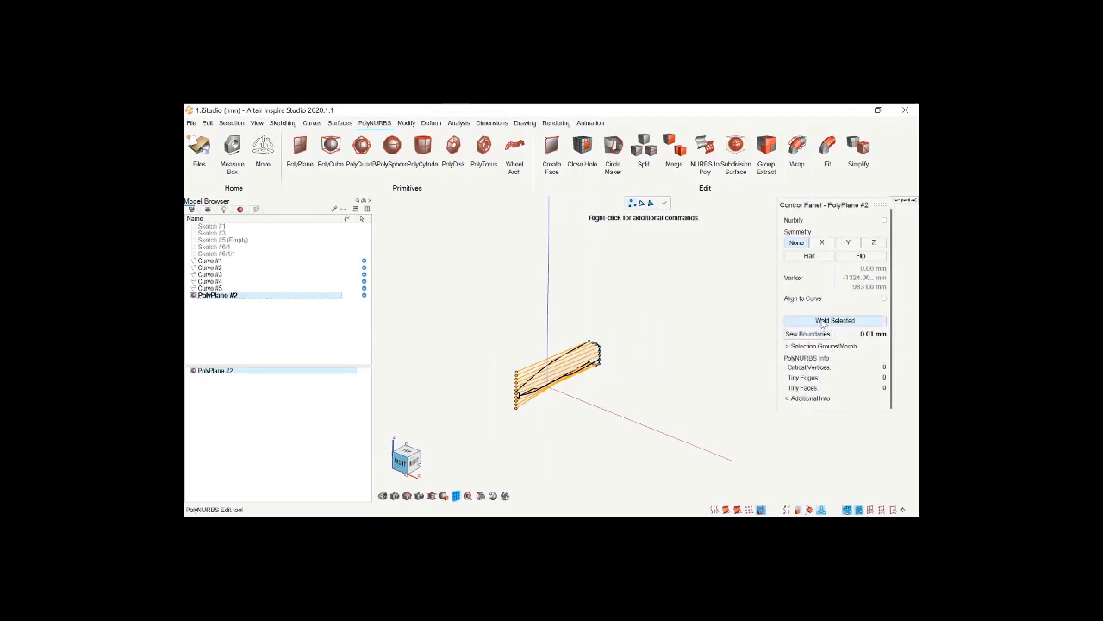
pyautogui.click(883, 299)
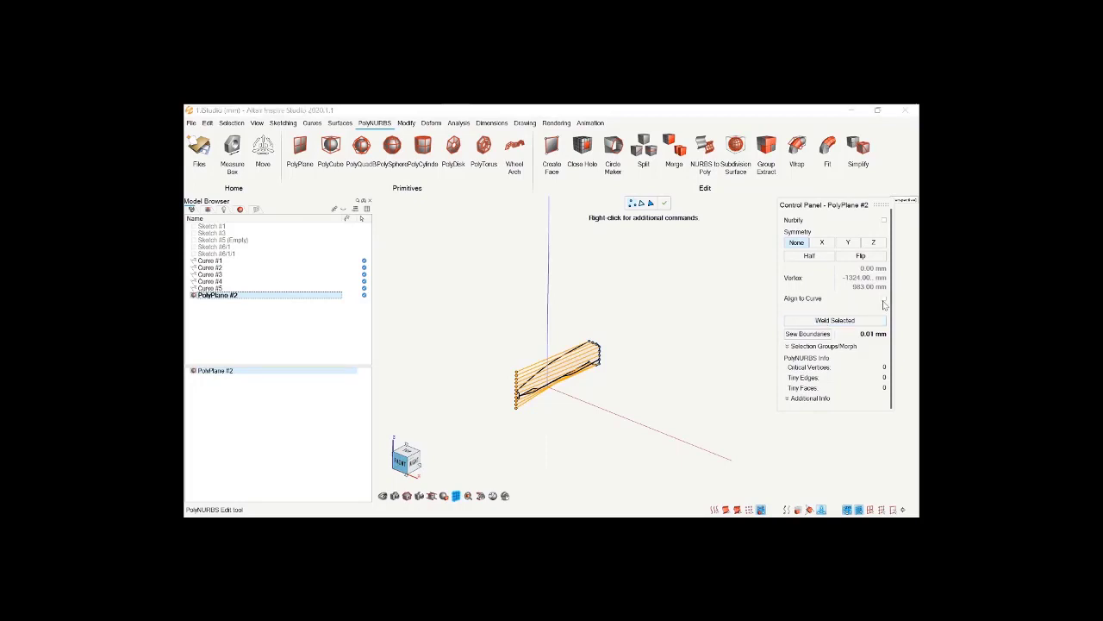
pyautogui.click(884, 299)
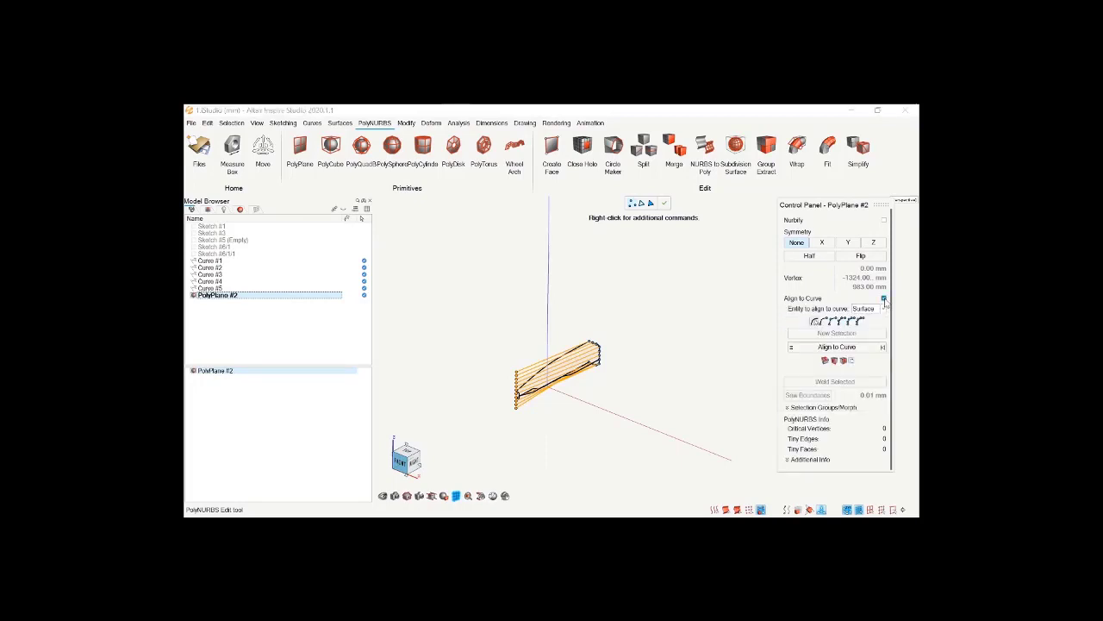
pyautogui.click(837, 347)
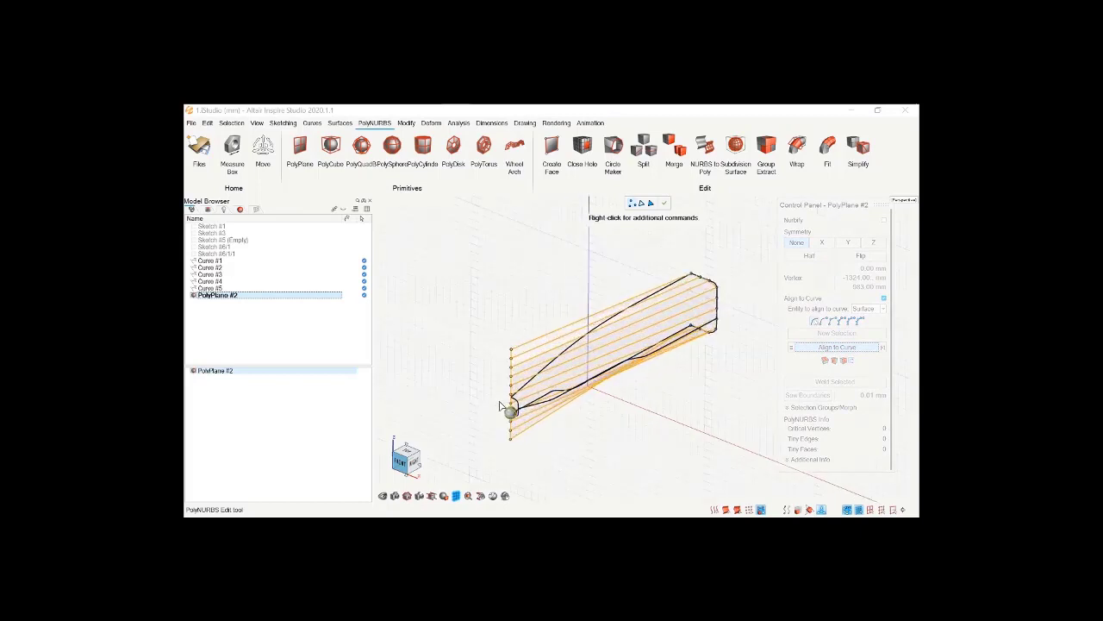
pyautogui.moveTo(604, 353); pyautogui.dragTo(510, 406, button='middle')
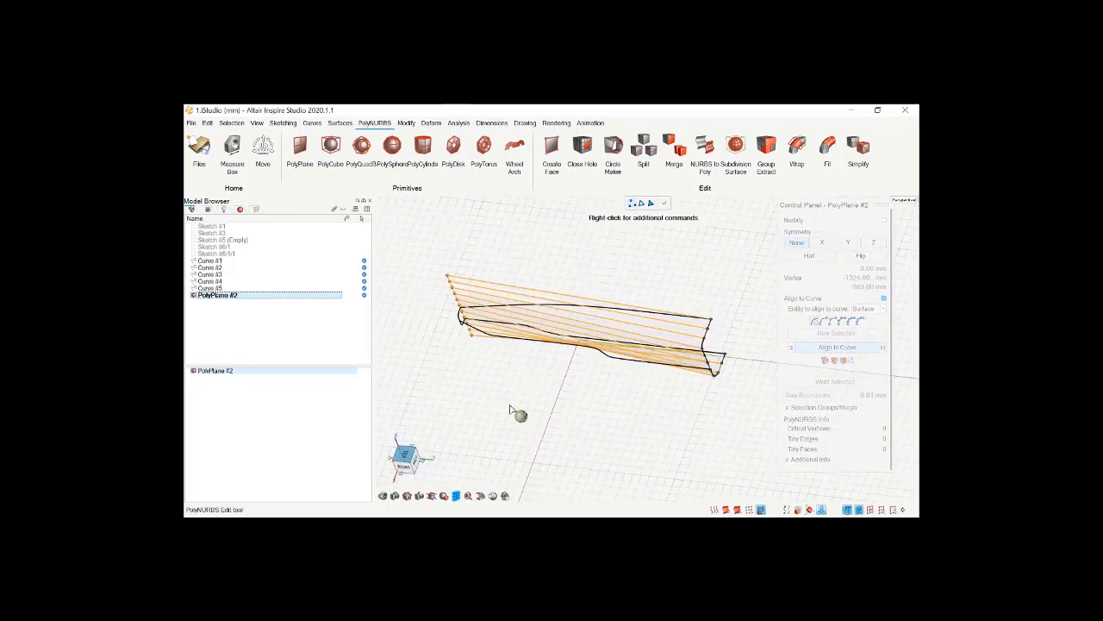
pyautogui.scroll(3, 473, 337)
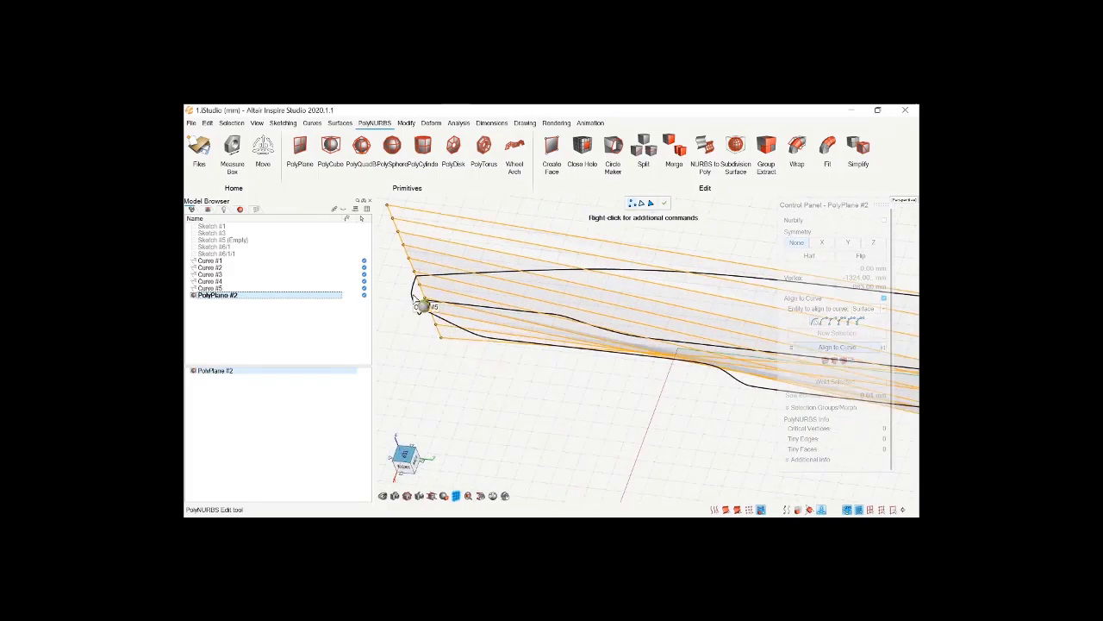
pyautogui.scroll(-5, 419, 306)
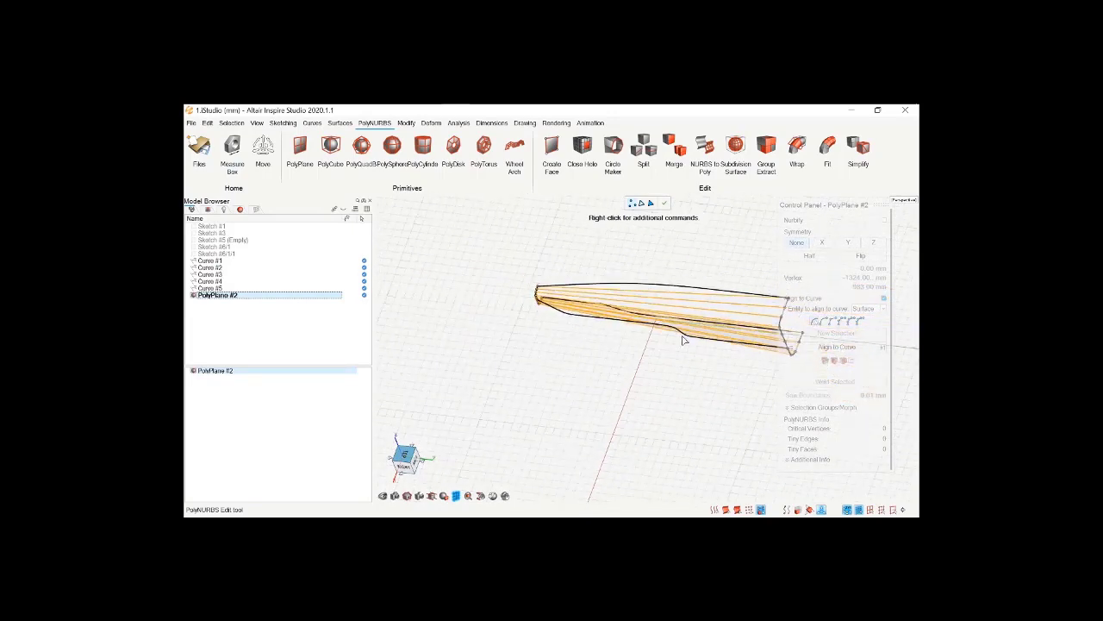
pyautogui.click(662, 363)
pyautogui.rightClick(677, 371)
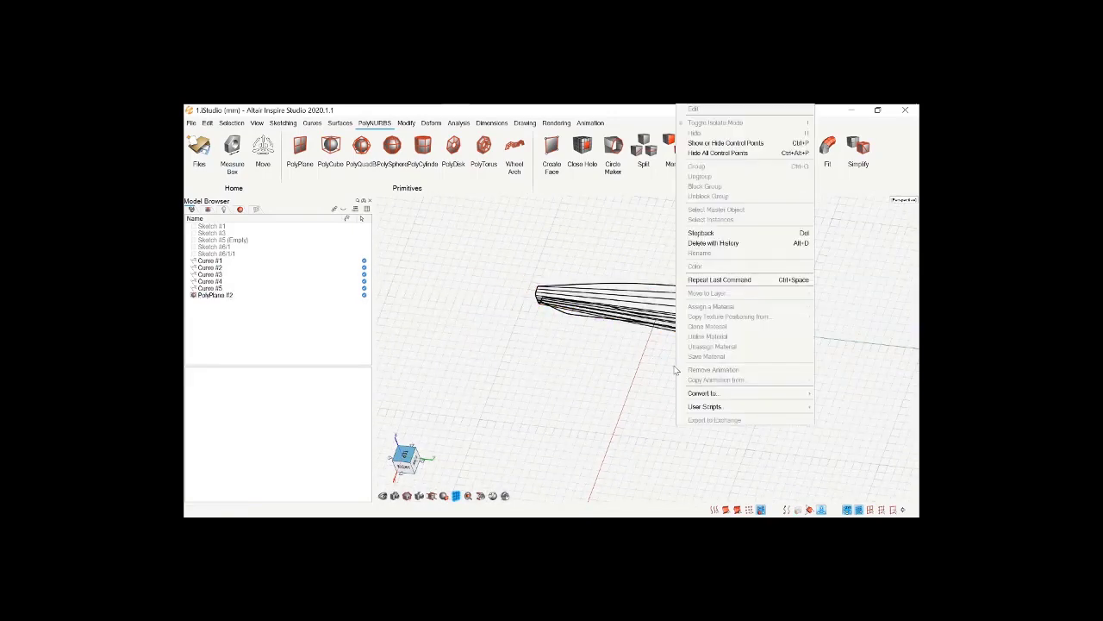
pyautogui.click(650, 370)
# Switch the display of the body side surface from wireframe to Shaded mode
pyautogui.moveTo(650, 369); pyautogui.dragTo(513, 418, button='middle')
pyautogui.moveTo(625, 268); pyautogui.dragTo(666, 307, button='right')
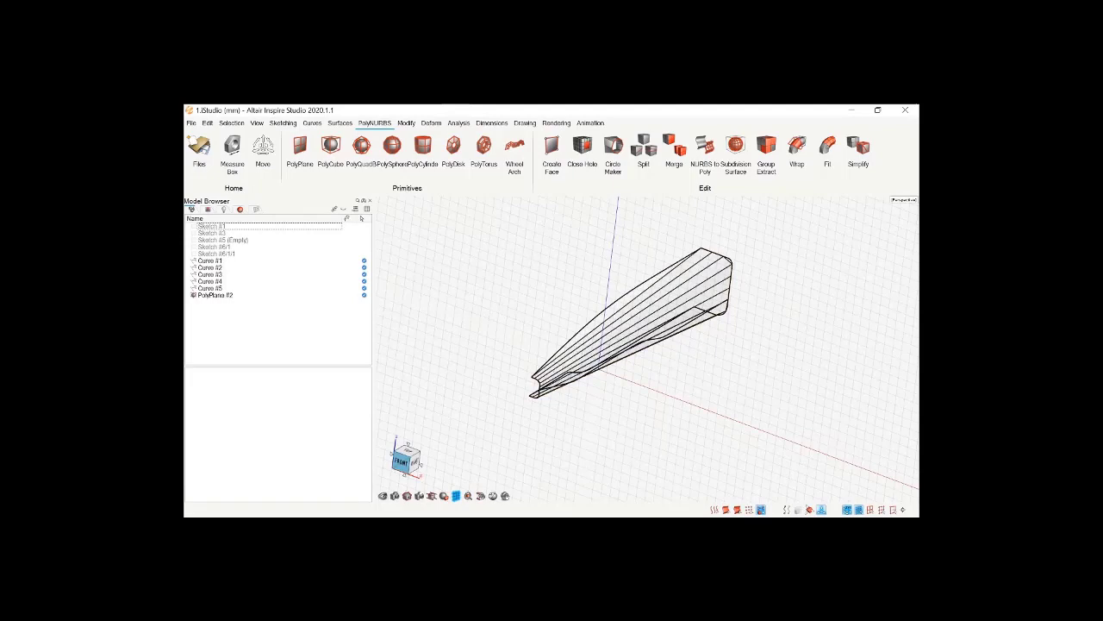
pyautogui.moveTo(699, 356); pyautogui.dragTo(690, 379, button='middle')
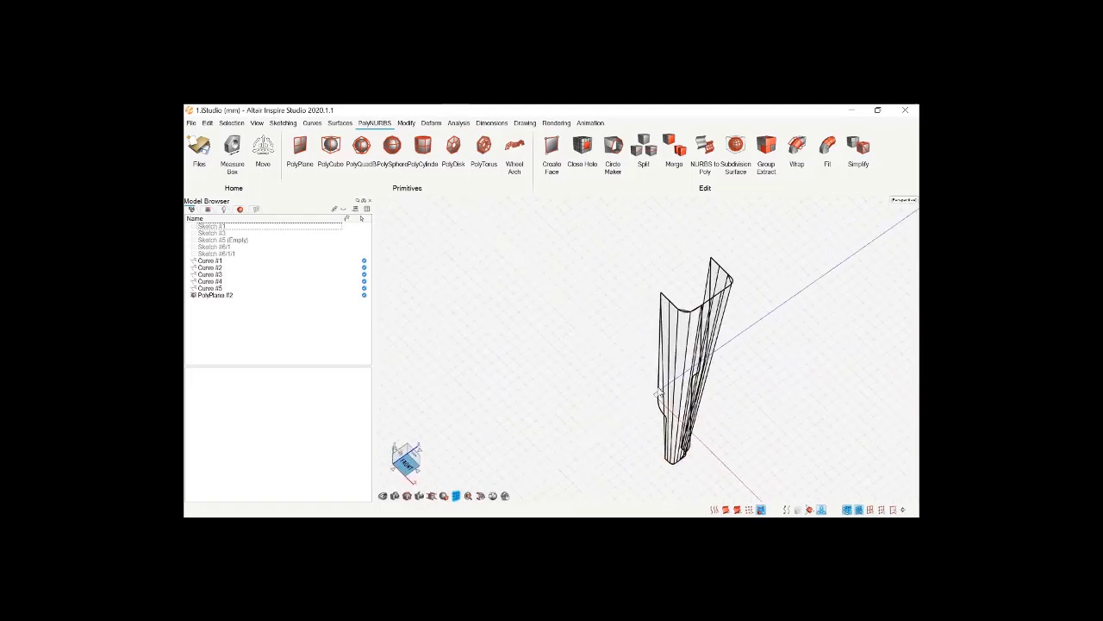
pyautogui.moveTo(762, 343); pyautogui.dragTo(756, 385, button='right')
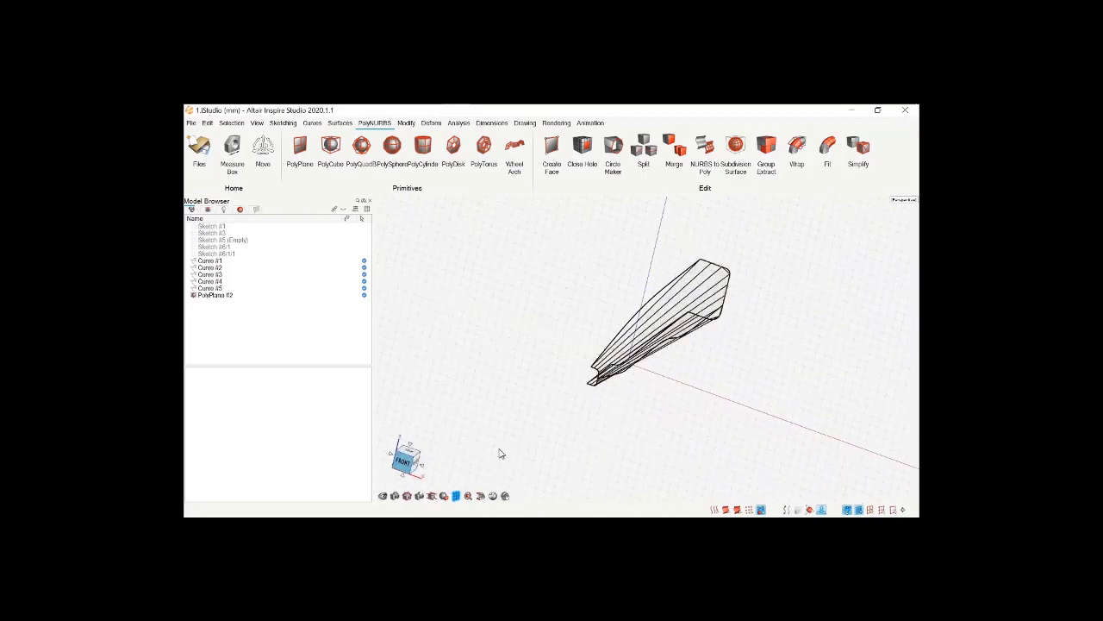
pyautogui.press('w')
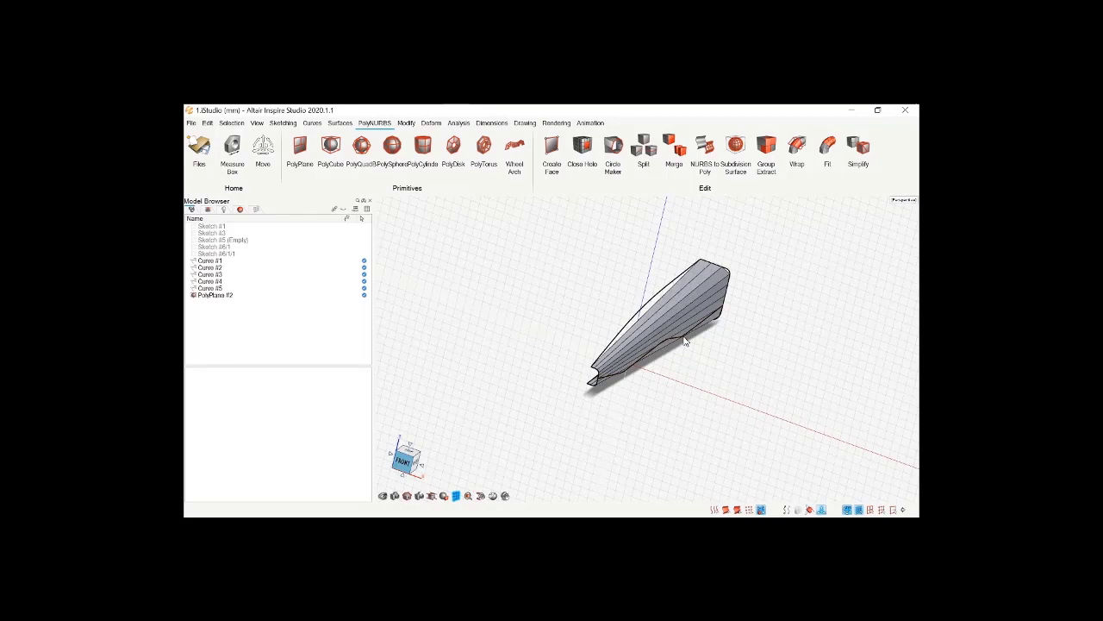
pyautogui.click(494, 496)
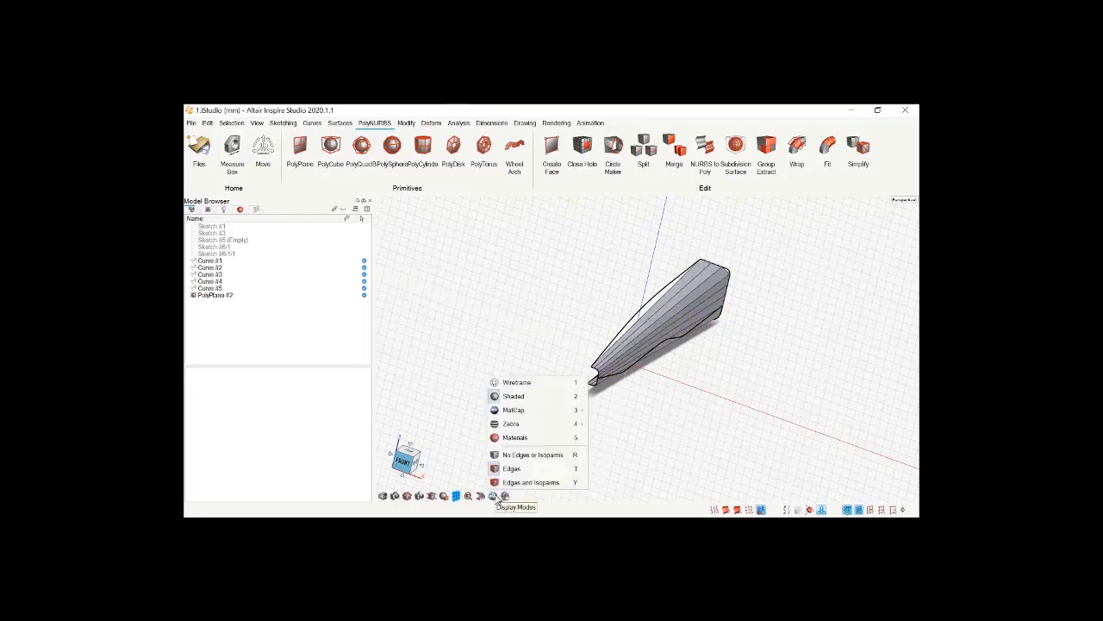
pyautogui.click(512, 398)
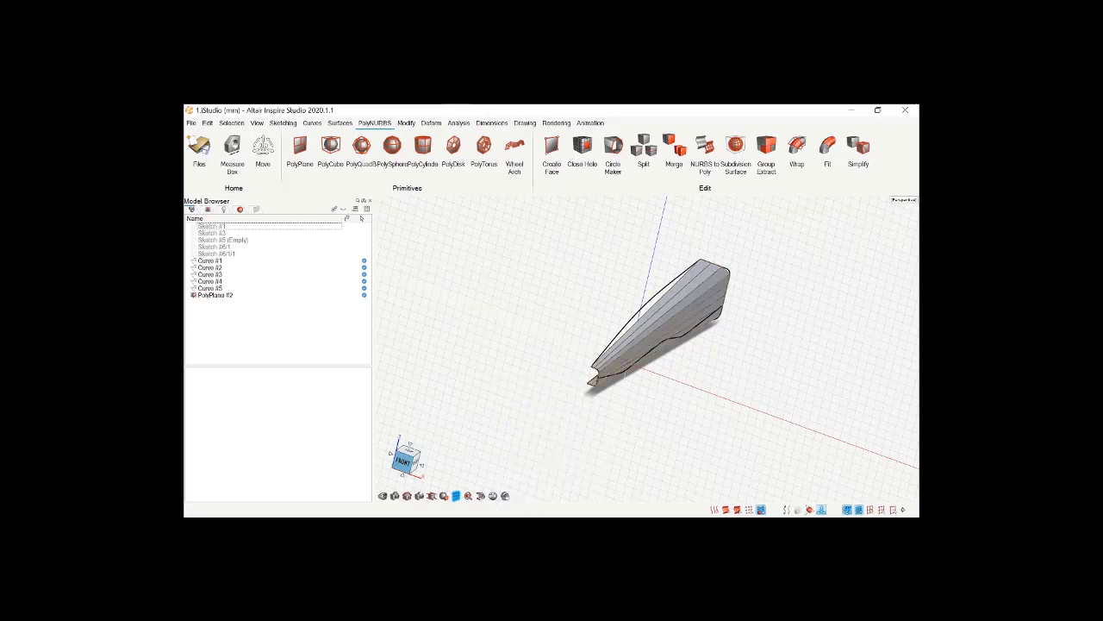
# Examine the shaded body side surface against the profile curves from the front, rear and underside
pyautogui.moveTo(513, 402)
pyautogui.mouseDown(button='middle')
pyautogui.moveTo(543, 362)
pyautogui.moveTo(518, 396)
pyautogui.moveTo(469, 405)
pyautogui.moveTo(526, 401)
pyautogui.moveTo(629, 431)
pyautogui.moveTo(608, 409)
pyautogui.moveTo(495, 396)
pyautogui.mouseUp(button='middle')
pyautogui.moveTo(496, 398); pyautogui.dragTo(691, 334, button='right')
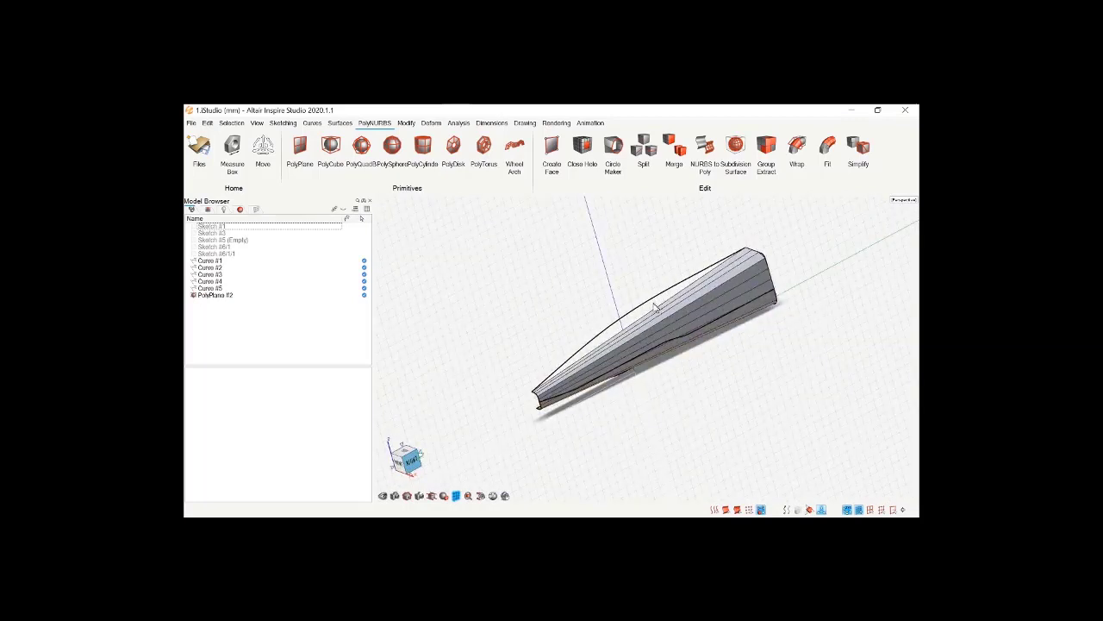
pyautogui.moveTo(629, 317); pyautogui.dragTo(690, 336, button='middle')
pyautogui.moveTo(681, 379); pyautogui.dragTo(601, 349, button='right')
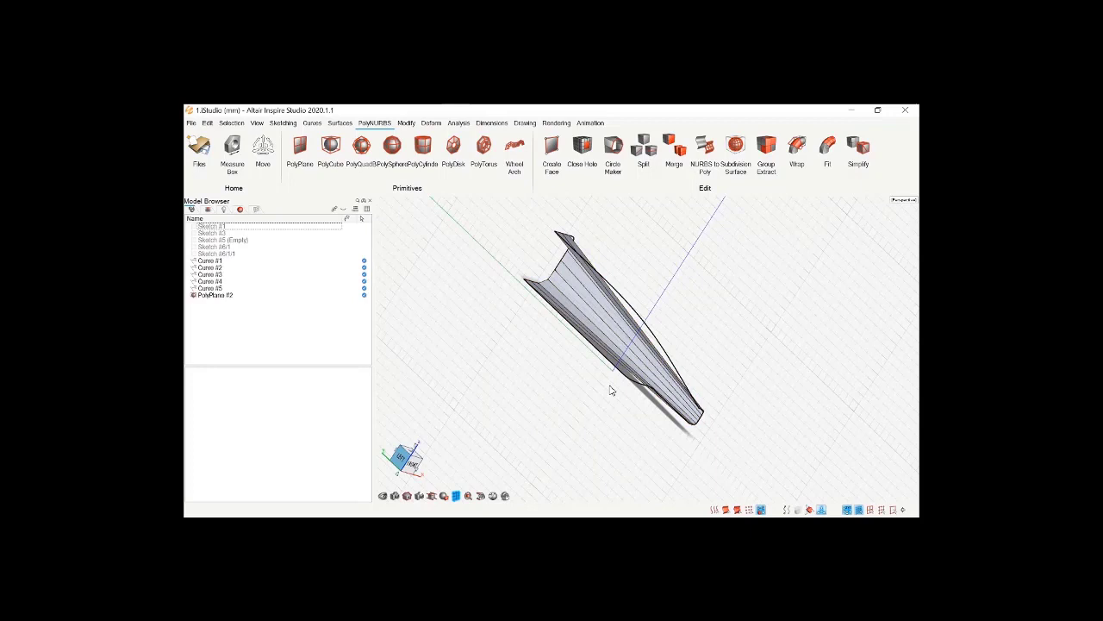
pyautogui.moveTo(770, 329); pyautogui.dragTo(642, 332, button='middle')
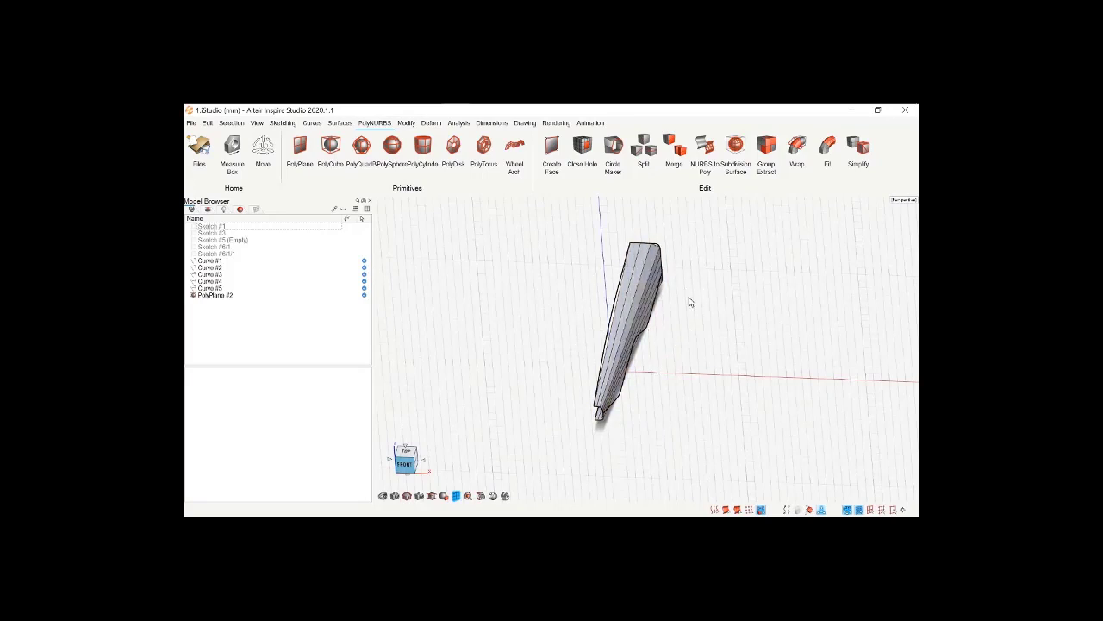
pyautogui.moveTo(599, 310); pyautogui.dragTo(703, 290, button='right')
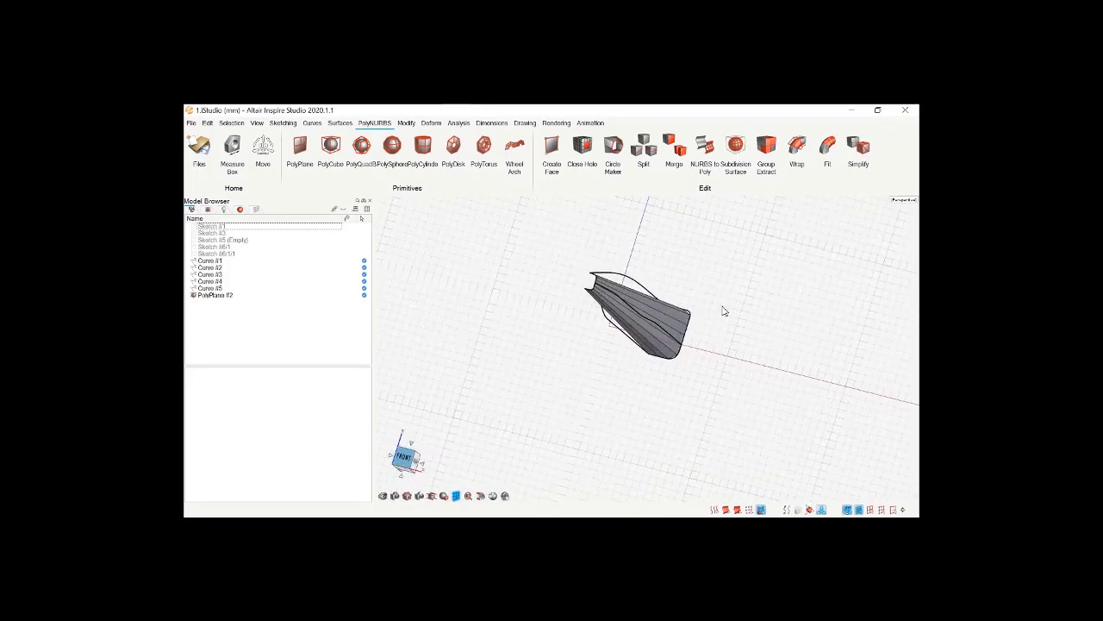